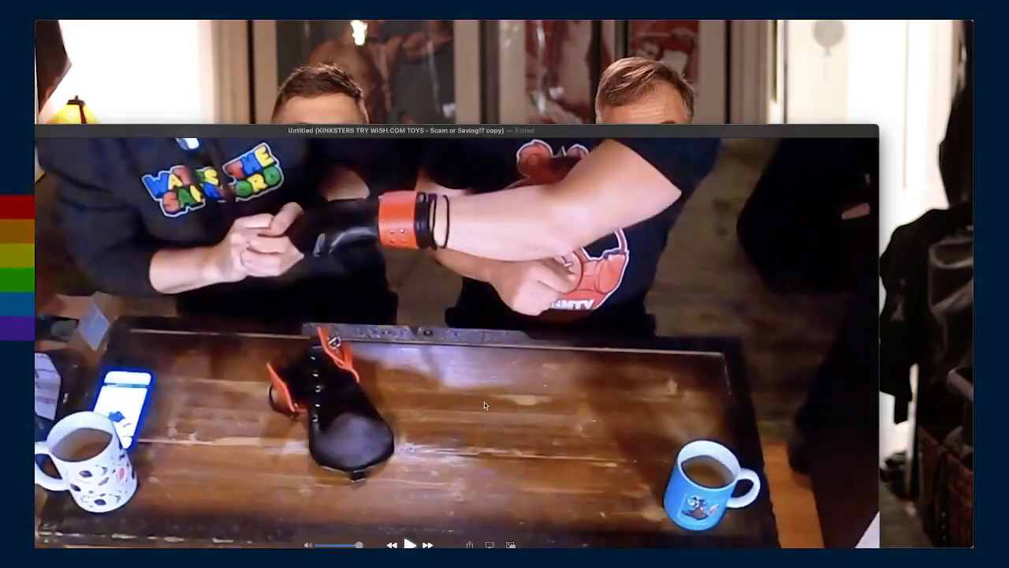
Try to export the trimmed ten-minute copy as wish00-10.mov in the 21-06-20-WishHaul folder, and discard that unsaved copy
drag(583, 396, 715, 318)
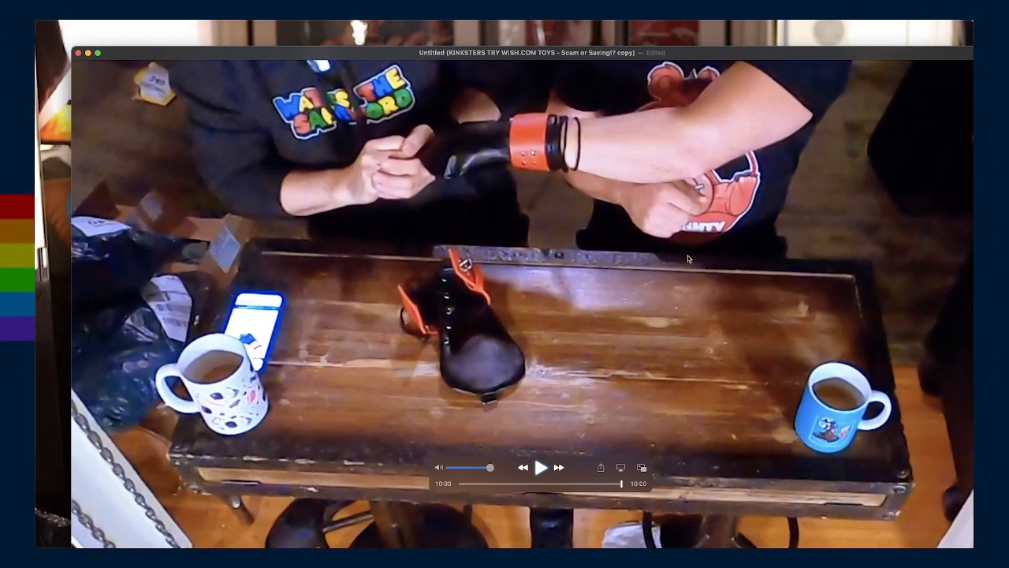
key(super+s)
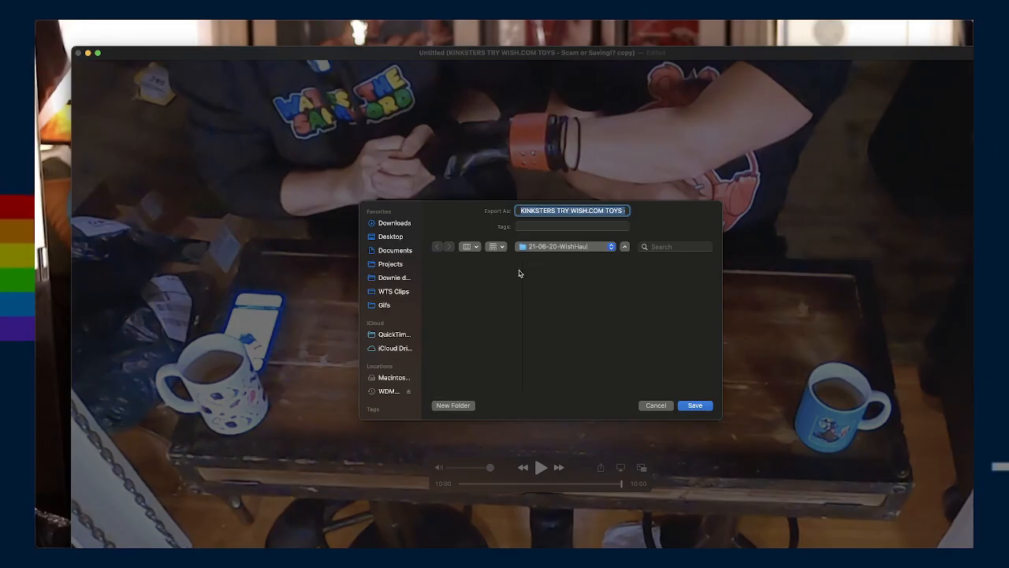
text(wish00-10.mov)
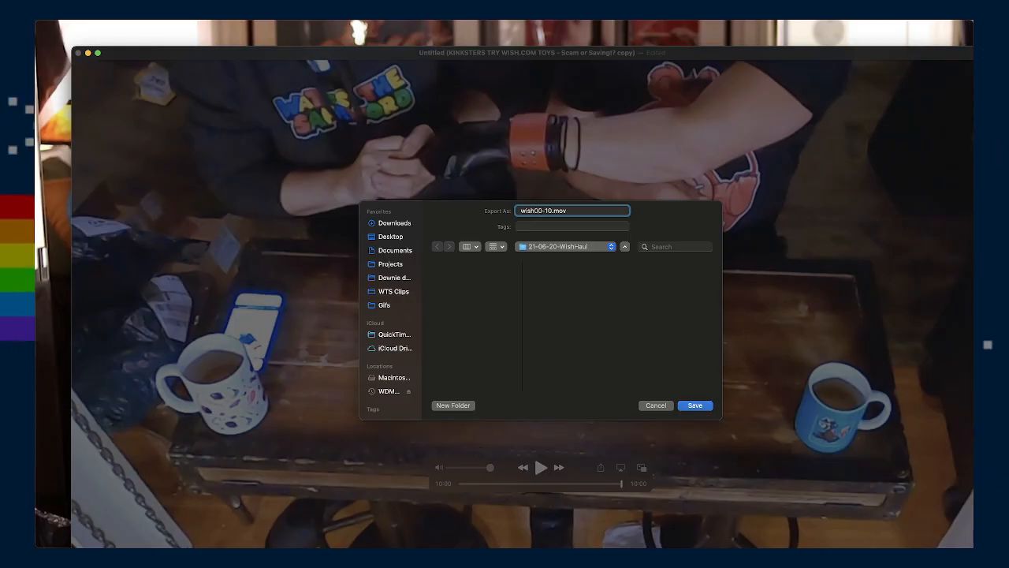
text(0)
key(Return)
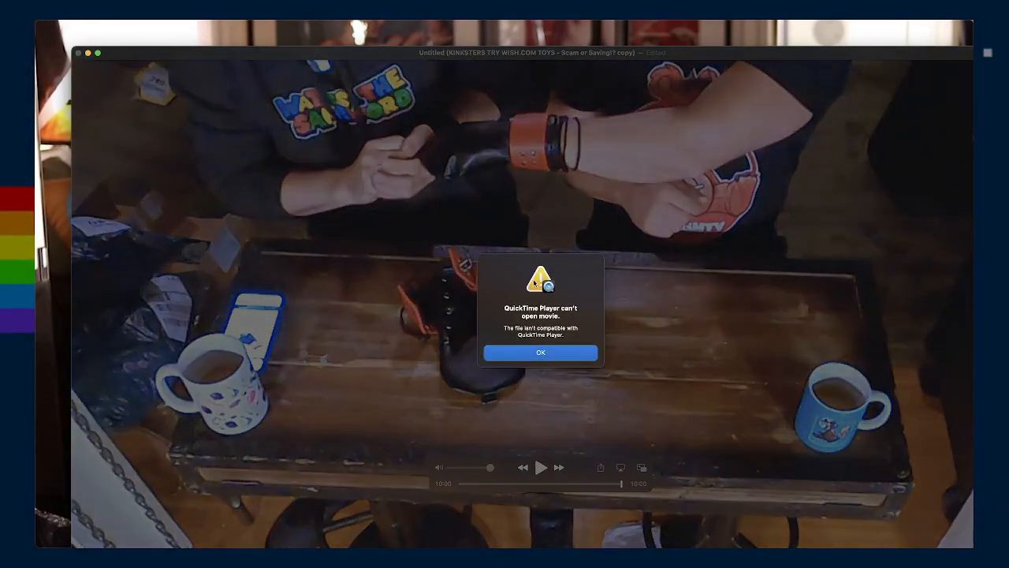
click(548, 357)
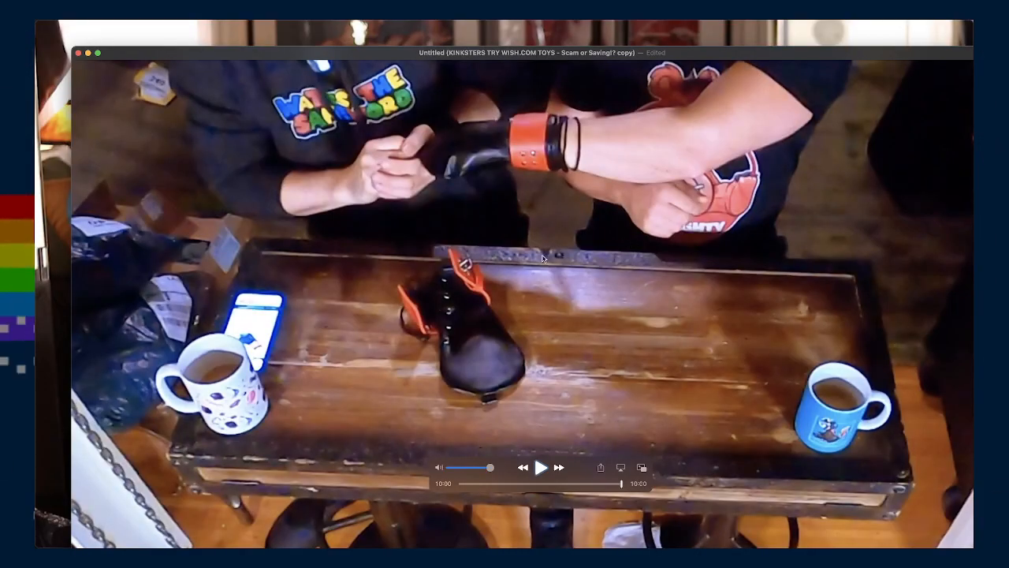
key(super+w)
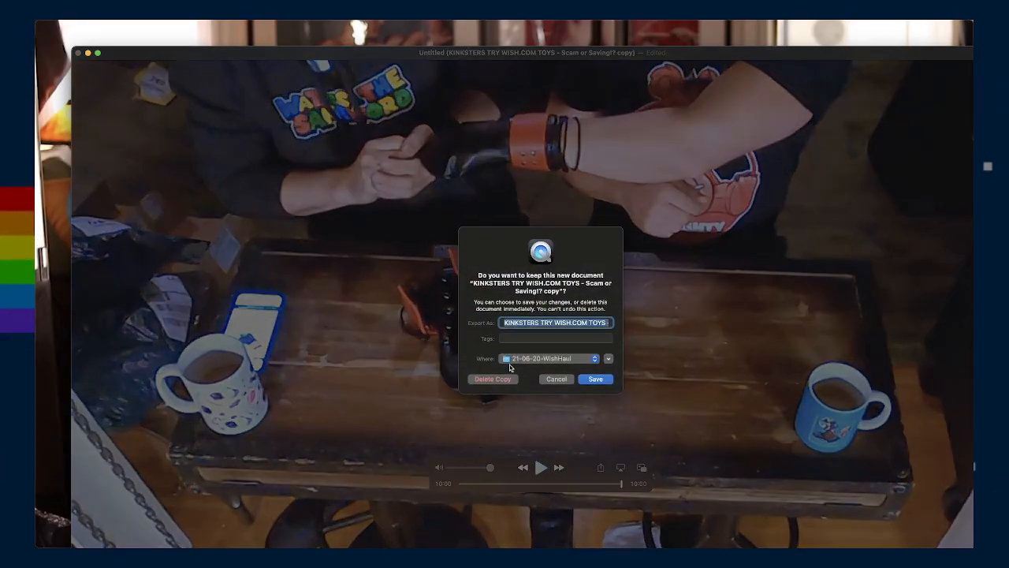
click(507, 380)
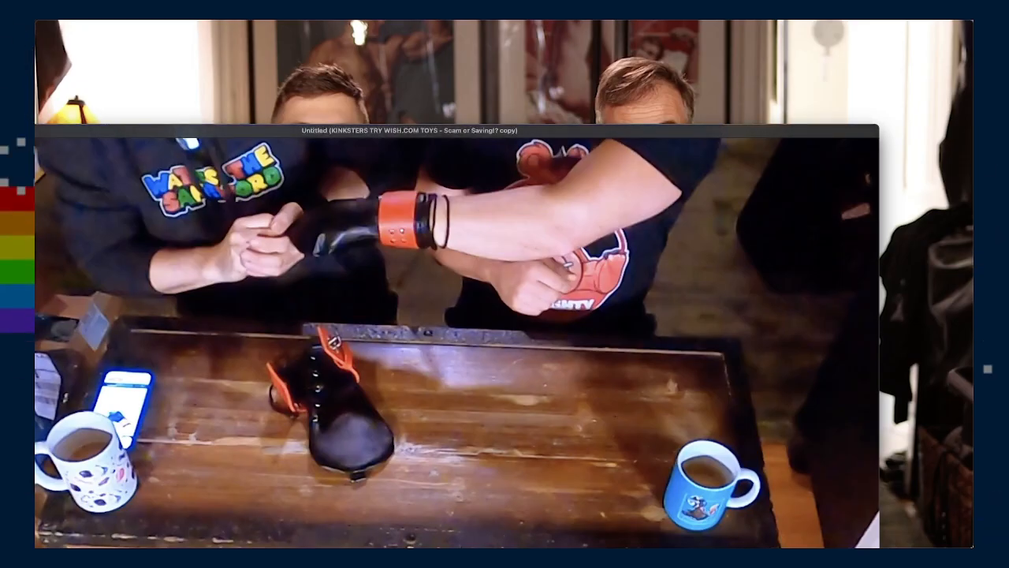
Export the trimmed ten-minute copy as wish-00-10.mp4 in the 21-06-20-WishHaul folder and close its window
key(super+s)
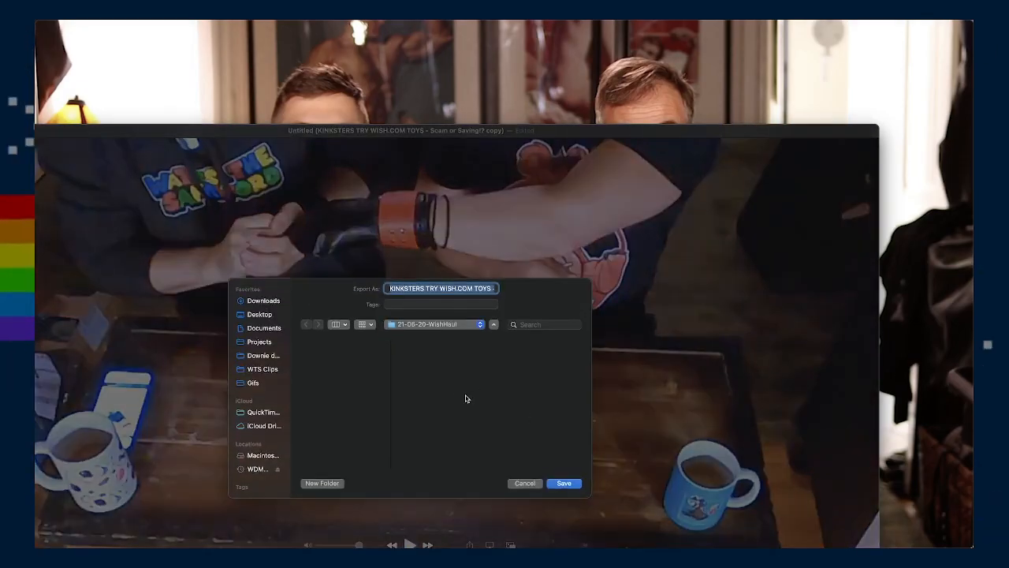
text(wish-00-10.mp4)
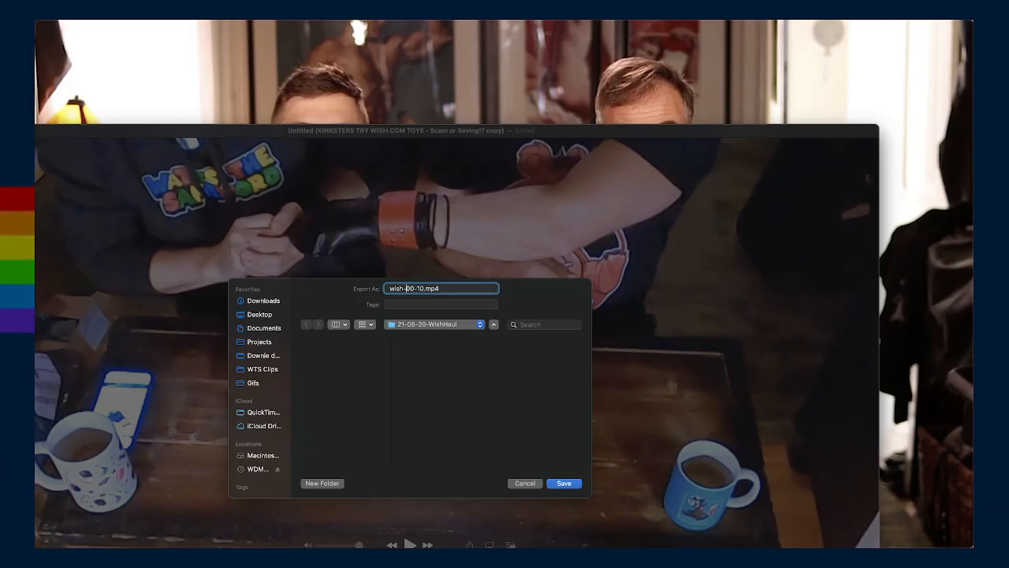
click(564, 482)
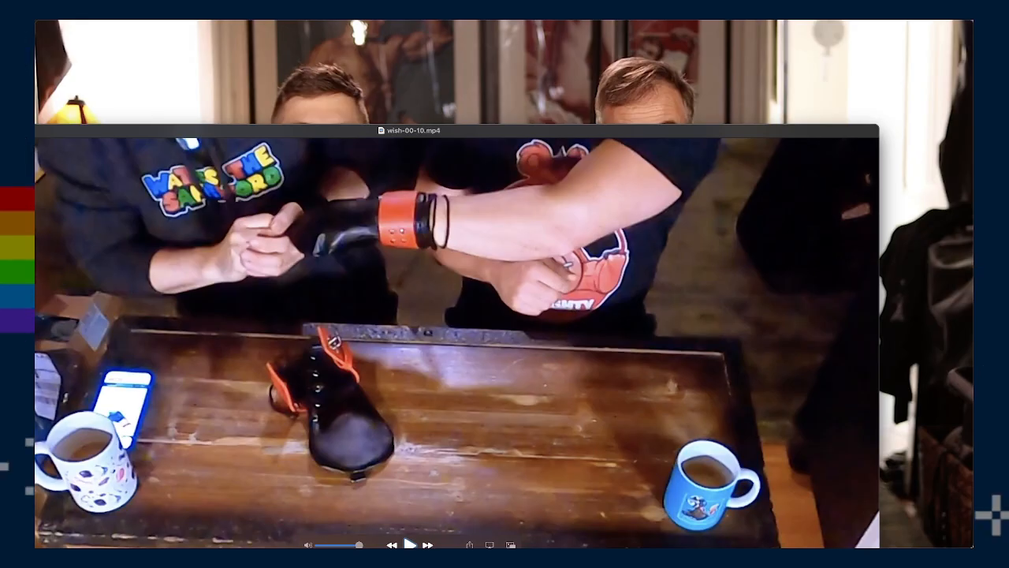
drag(814, 175, 917, 92)
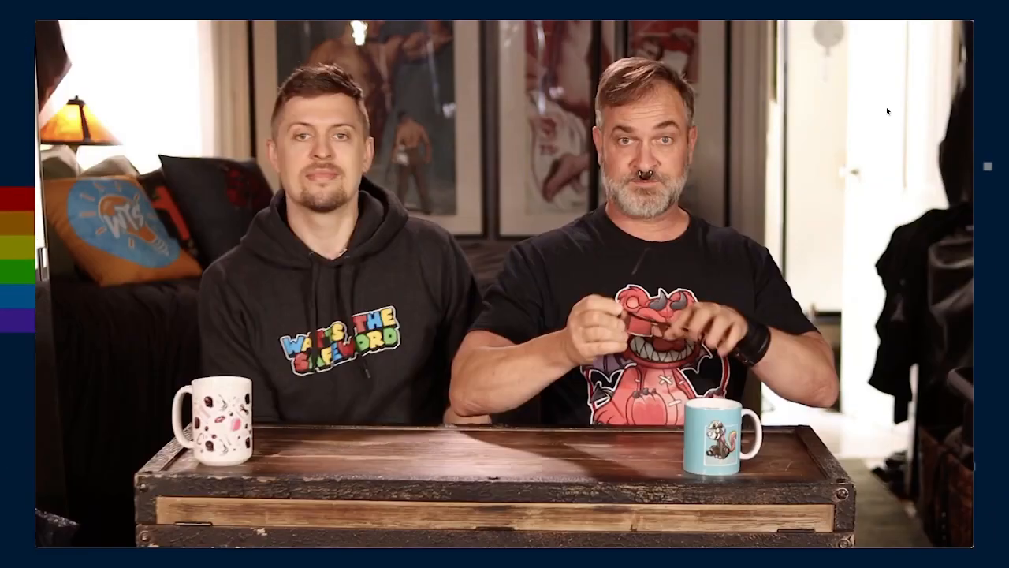
Duplicate the full video and trim the copy to its second ten minutes, from 10:00 to 20:00
mouse_move(712, 165)
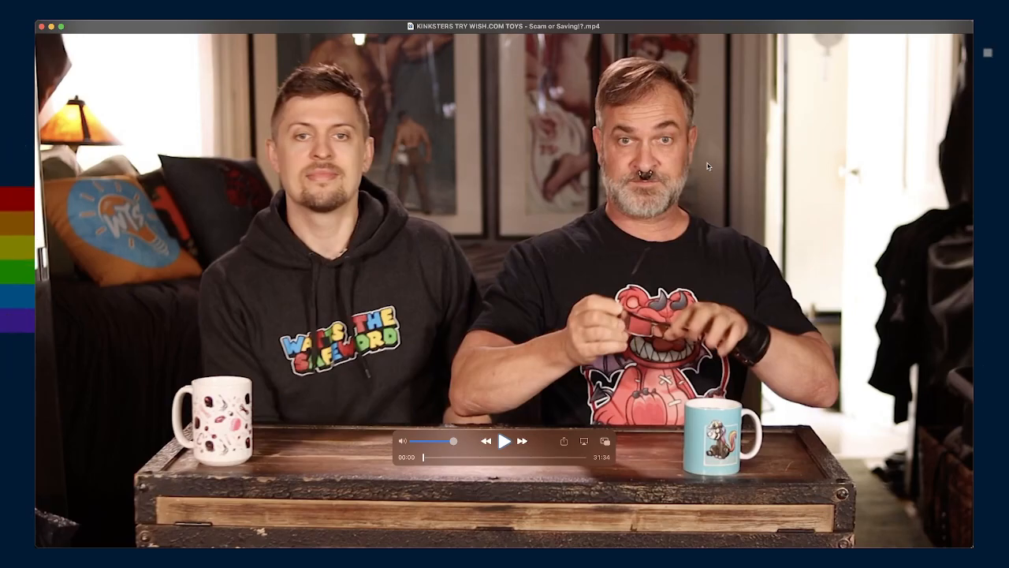
key(super+shift+s)
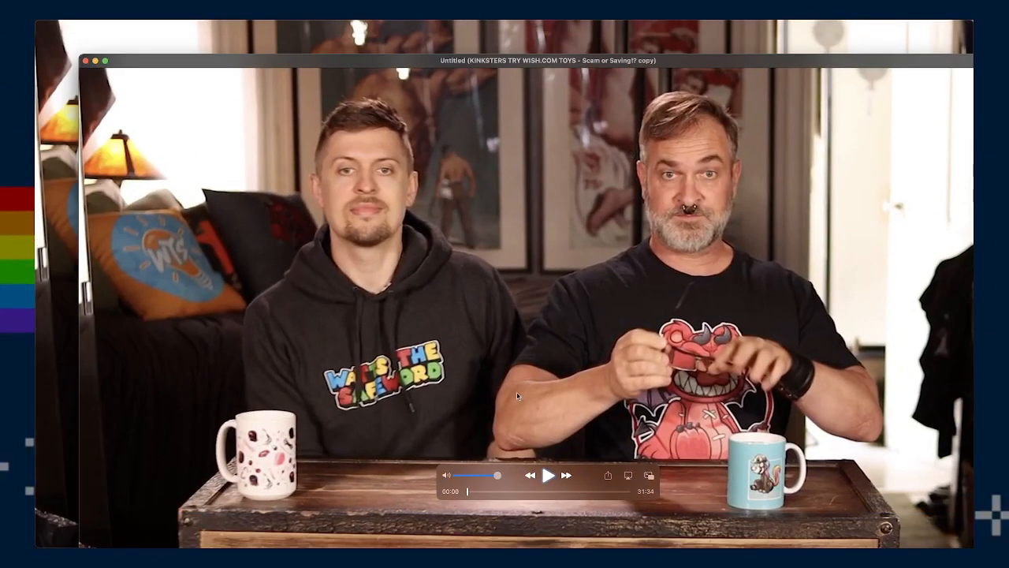
key(super+t)
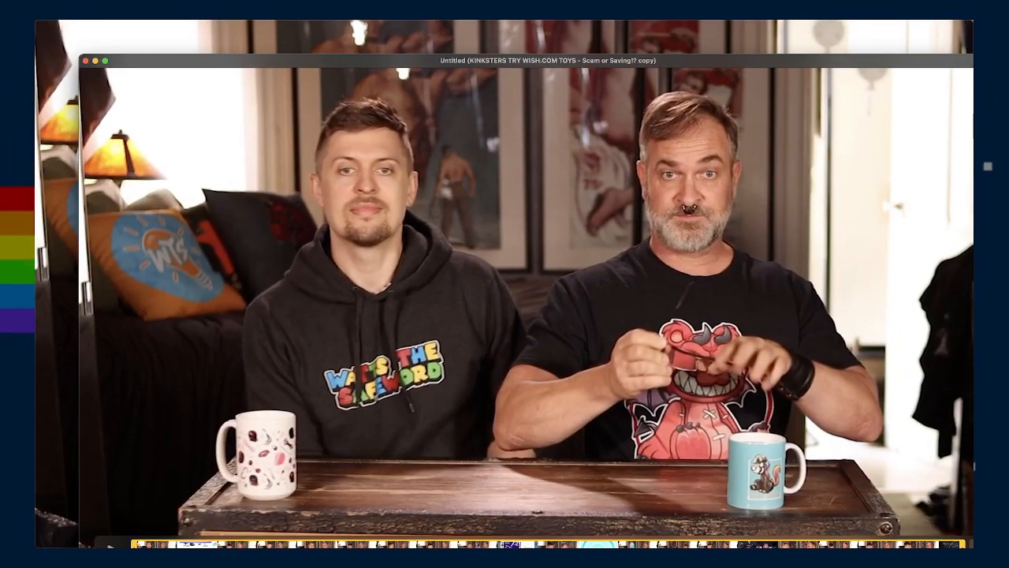
drag(134, 544, 348, 544)
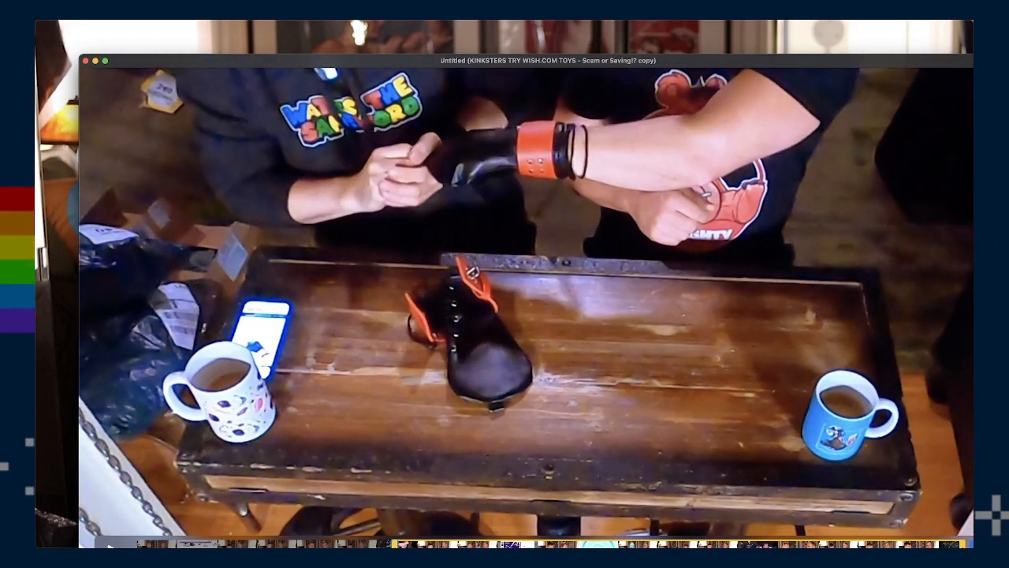
drag(963, 544, 601, 544)
key(Return)
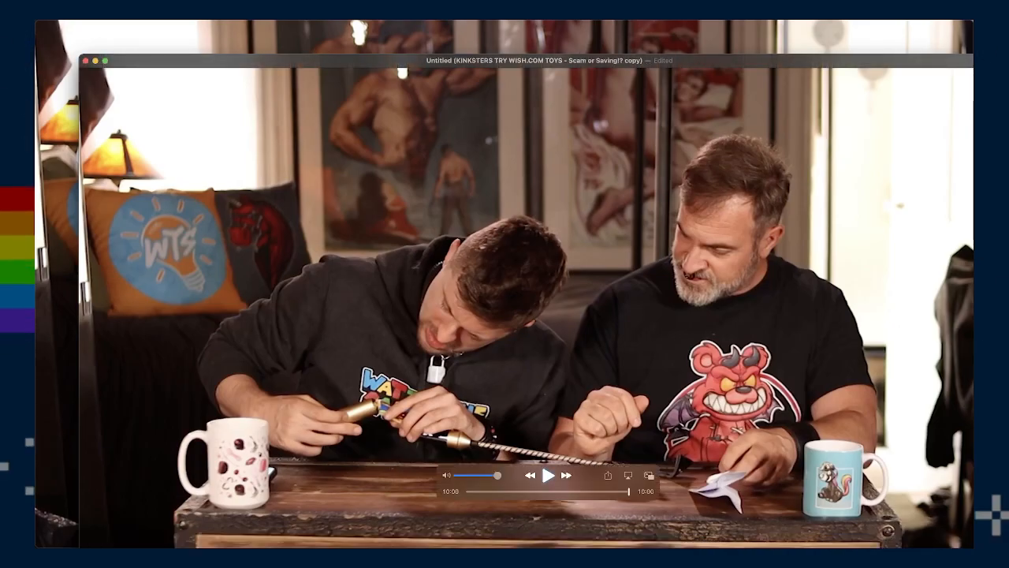
Export the second ten-minute segment as wish-10-20.mp4 in the 21-06-20-WishHaul folder
key(super+s)
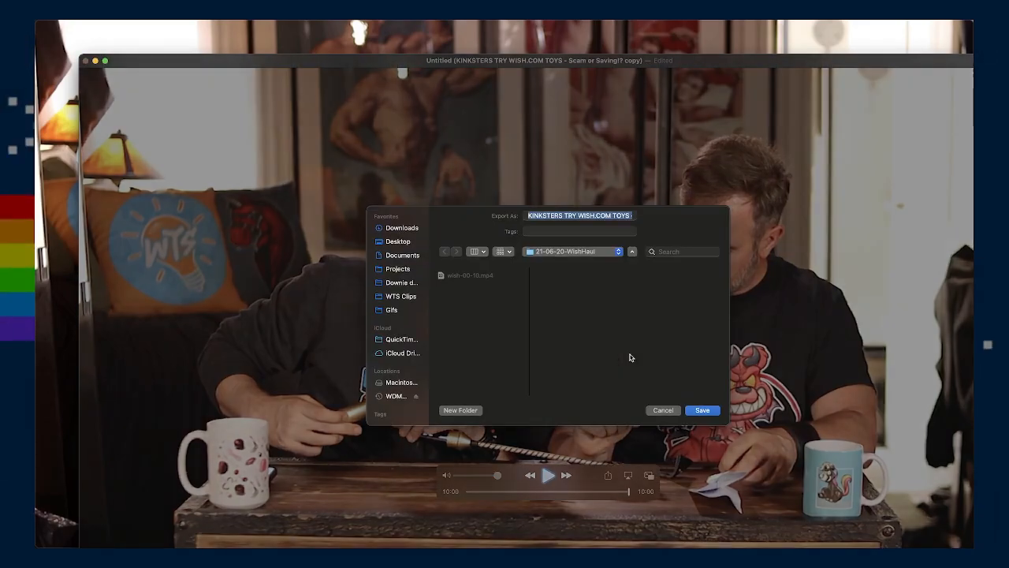
text(wish-10-20.mp4)
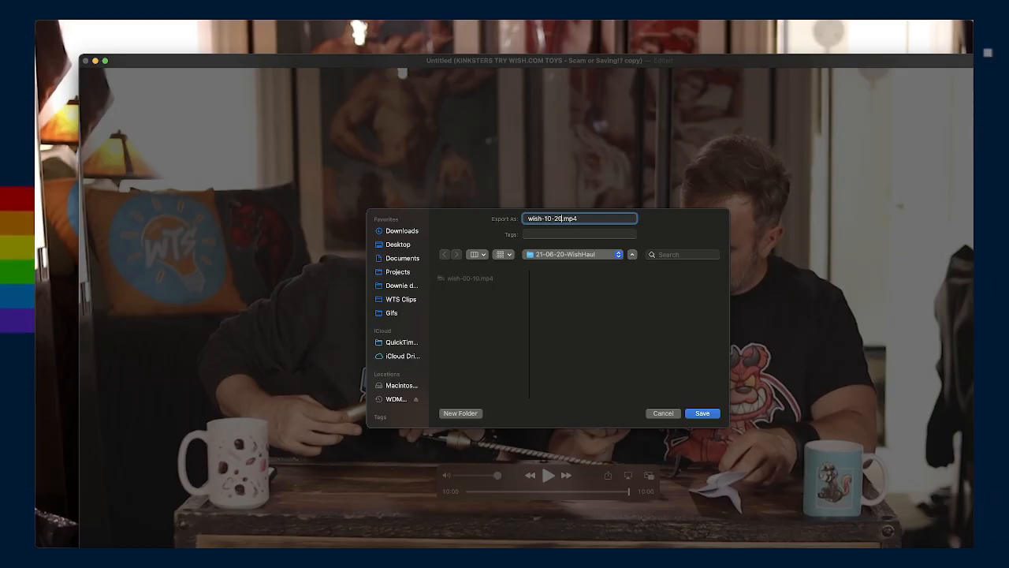
key(Return)
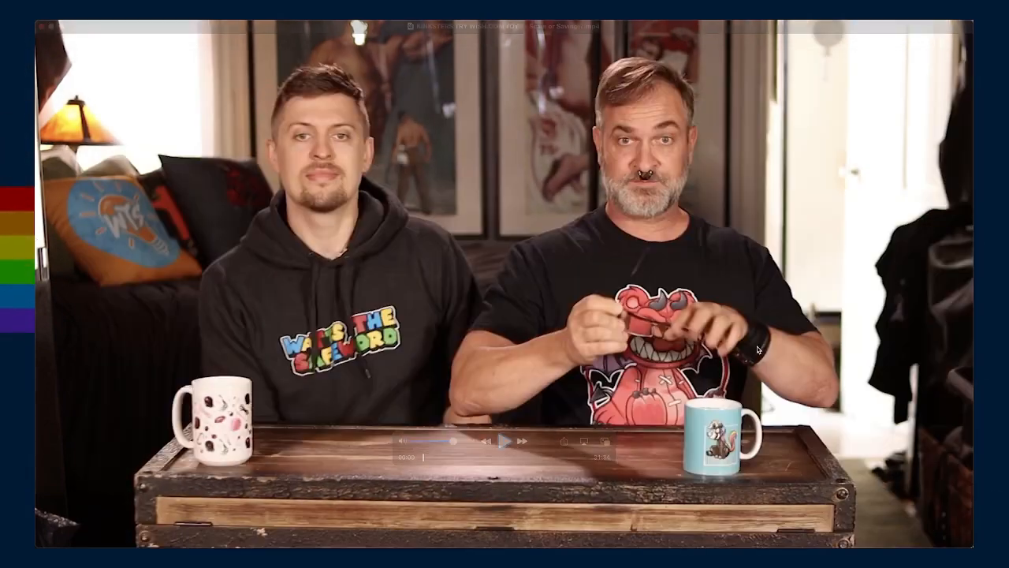
key(space)
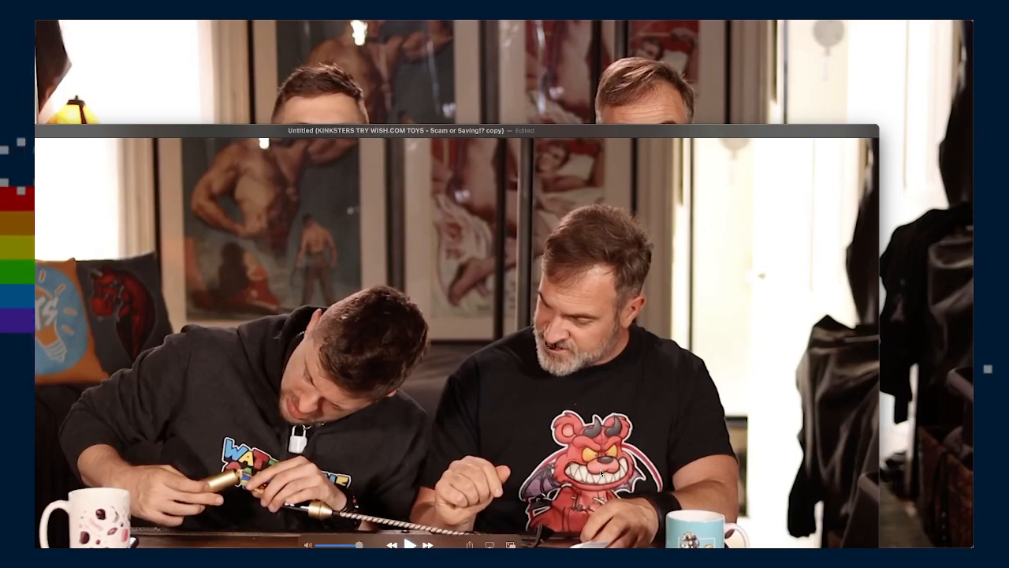
Export the final segment of the video as wish-20-30.mp4 in the 21-06-20-WishHaul folder and close its window
drag(601, 474, 708, 397)
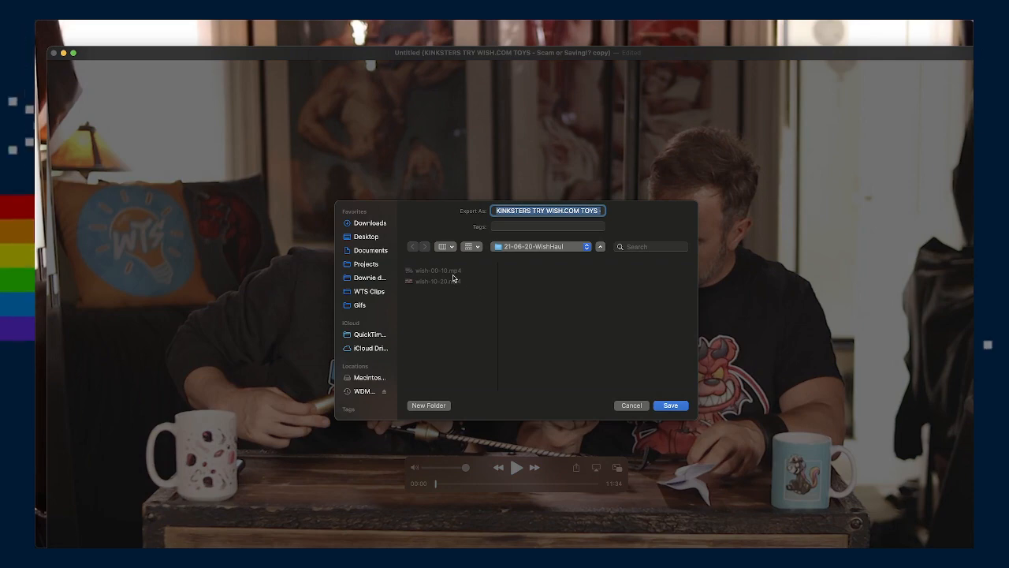
text(w)
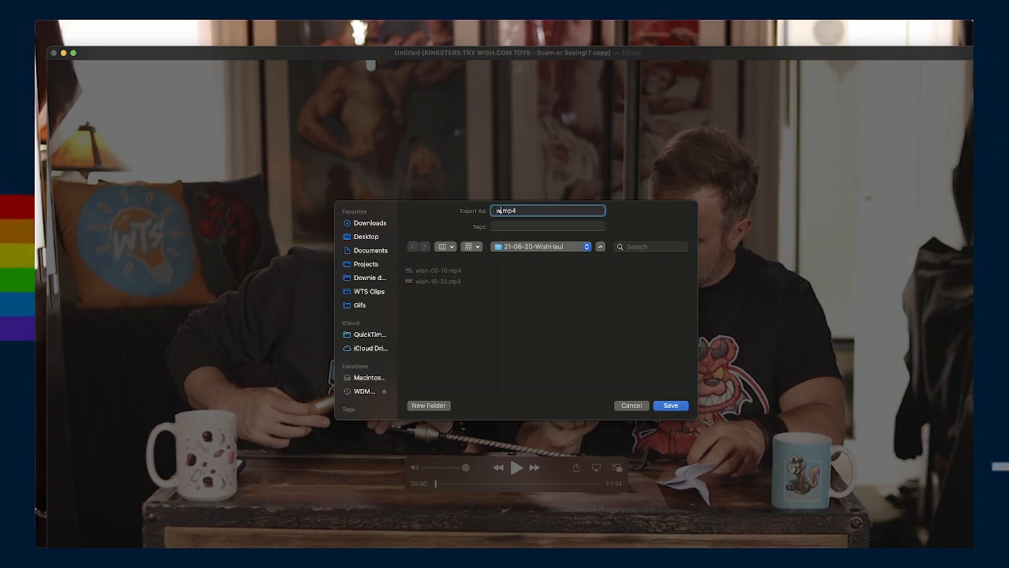
text(ish-20-30)
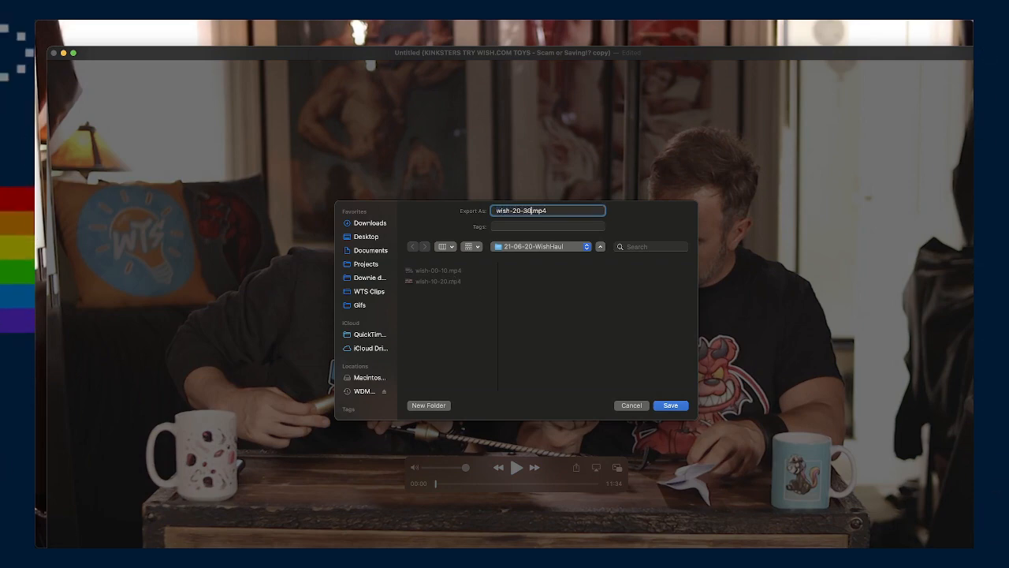
key(Return)
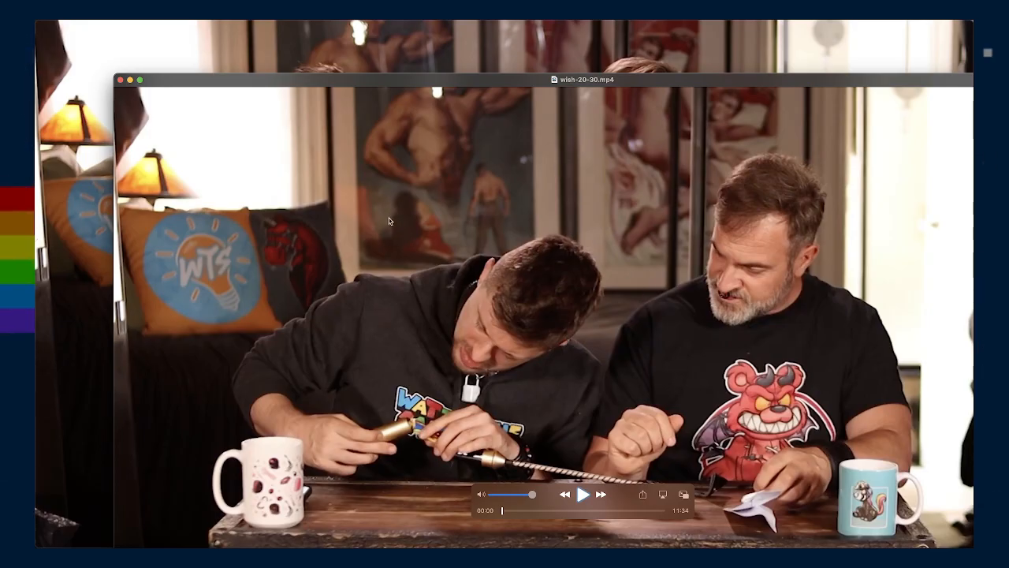
key(super+w)
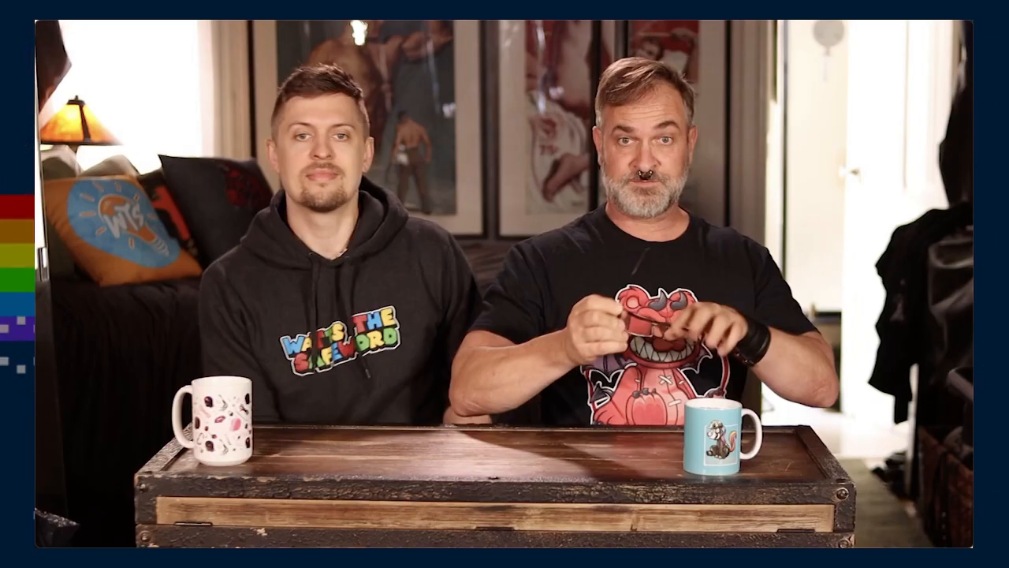
Highlight the timestamp entries from 1:44 through 9:13 in the WTS Wish Haul 6/20/21 note
mouse_move(830, 471)
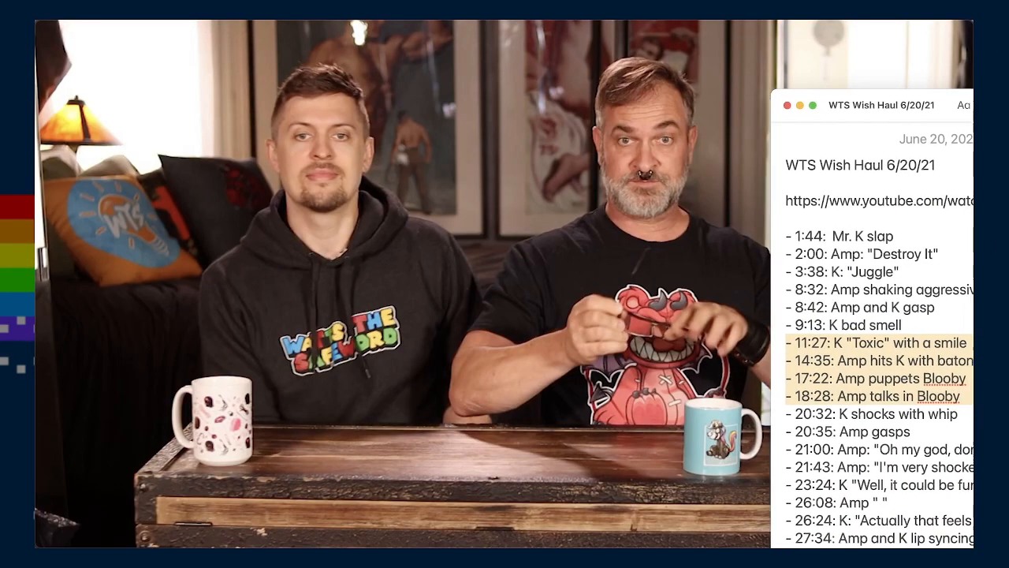
drag(754, 235, 909, 324)
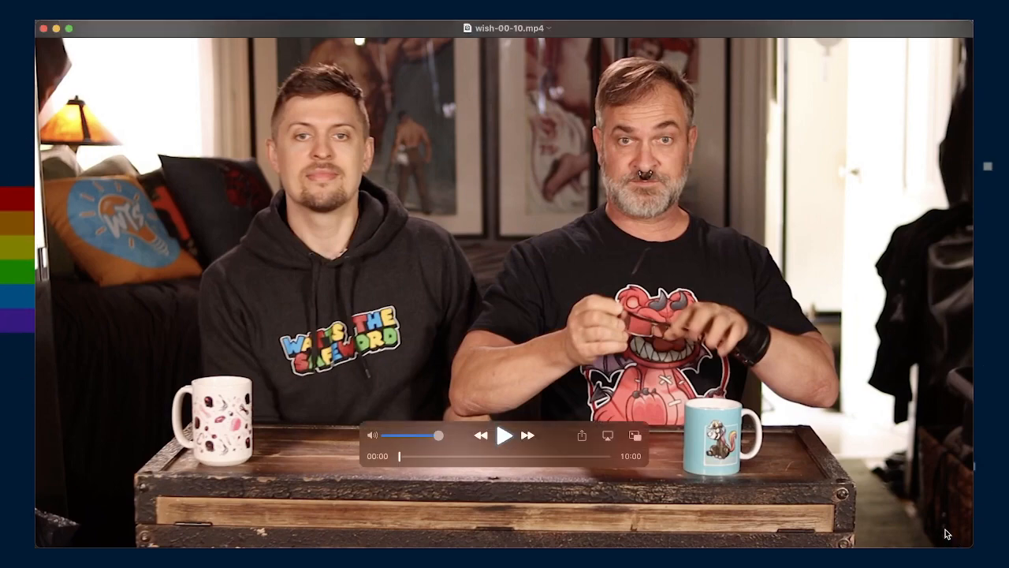
key(super+shift+s)
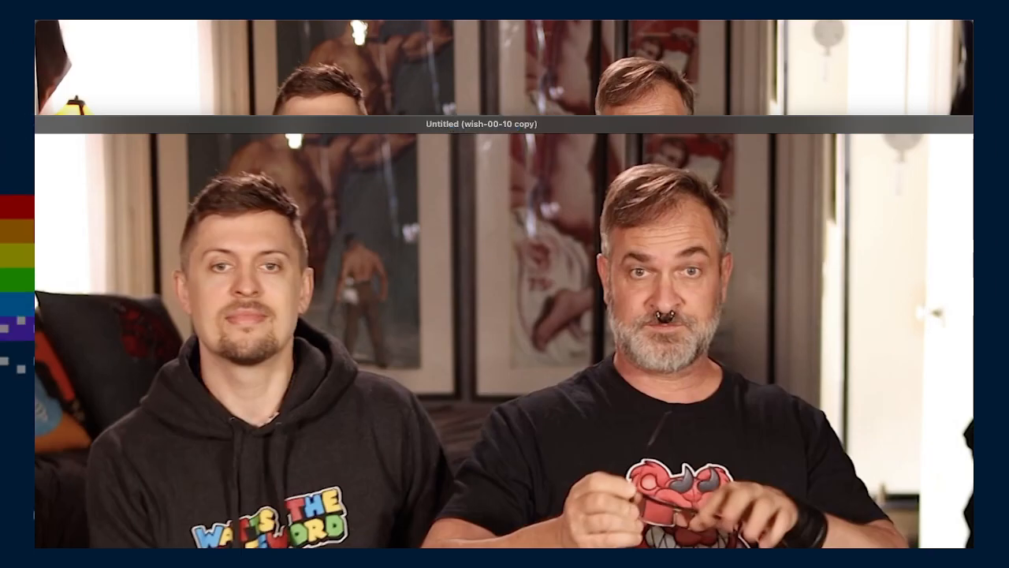
drag(278, 488, 388, 424)
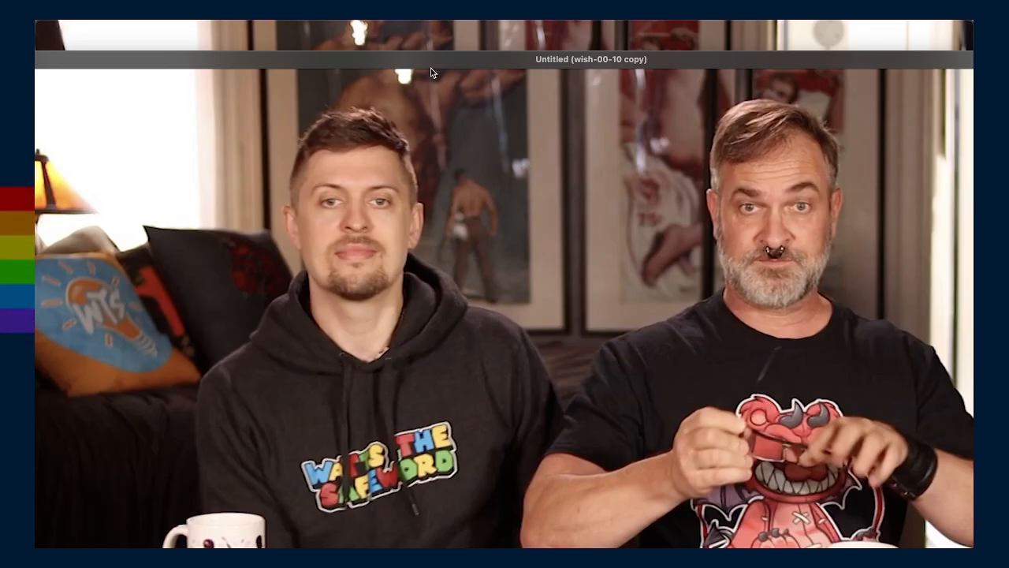
click(379, 36)
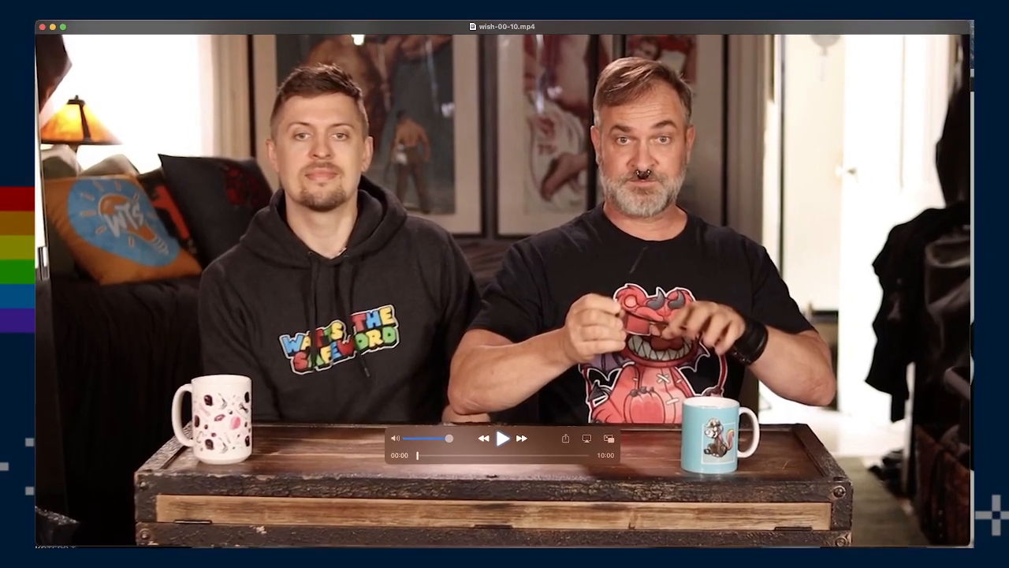
Duplicate wish-00-10.mp4 and narrow the copy's trim range to the slap moment noted at 1:44
key(super+shift+s)
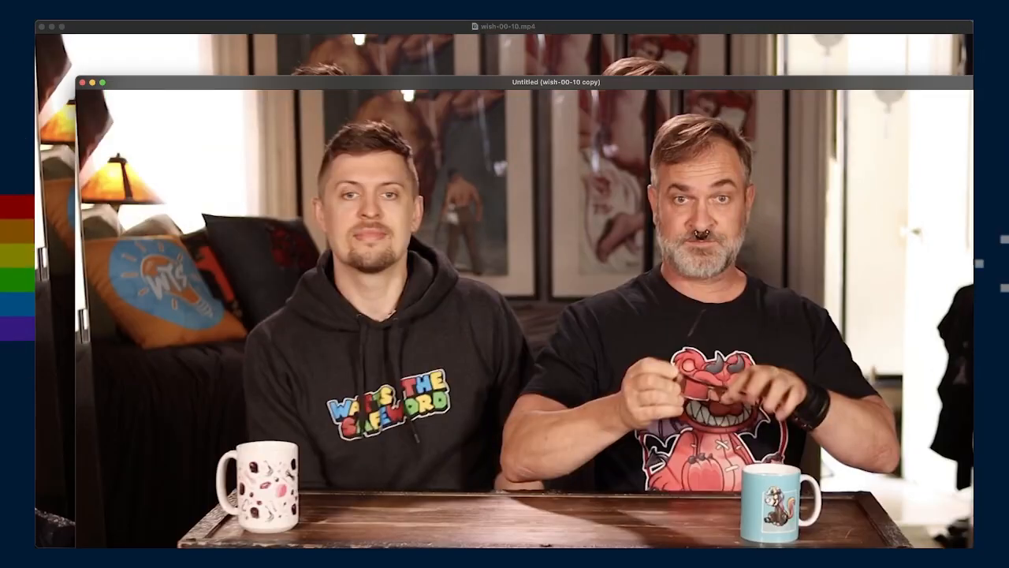
key(super+t)
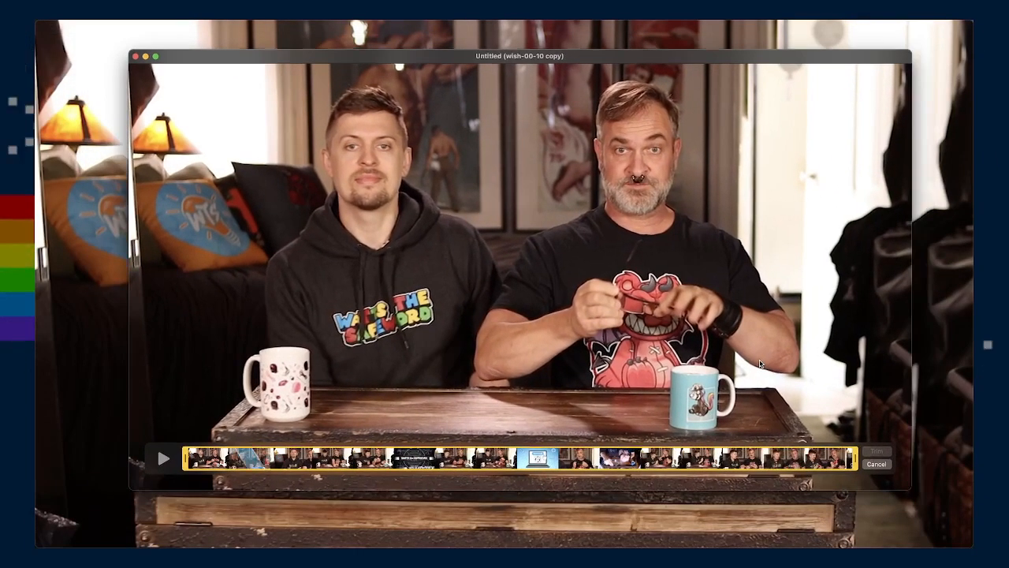
drag(761, 363, 741, 370)
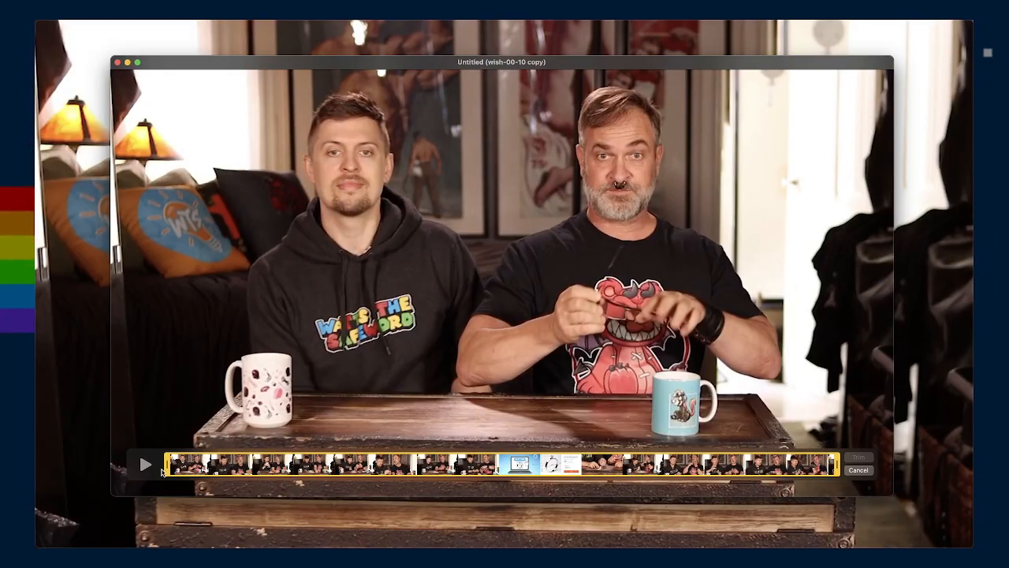
drag(173, 469, 190, 465)
key(super+Tab)
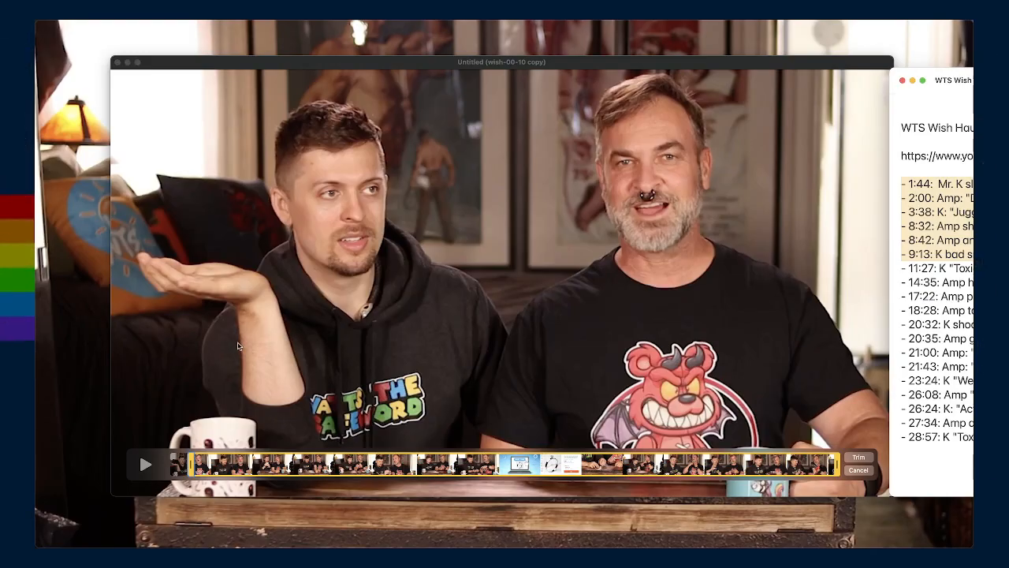
key(super+Tab)
drag(190, 465, 288, 465)
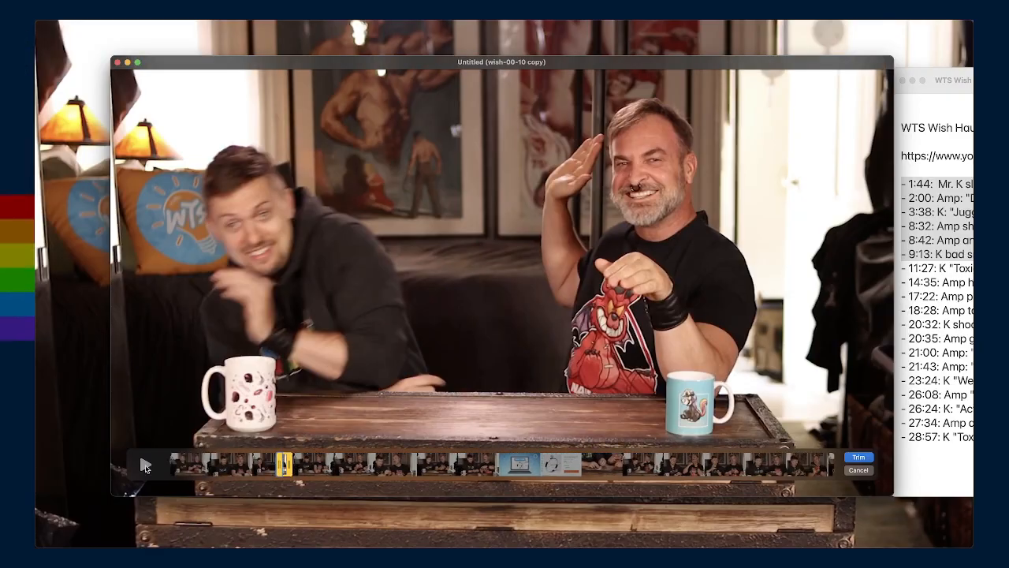
Preview the selected slap range and extend its end to include more of the following footage
click(144, 466)
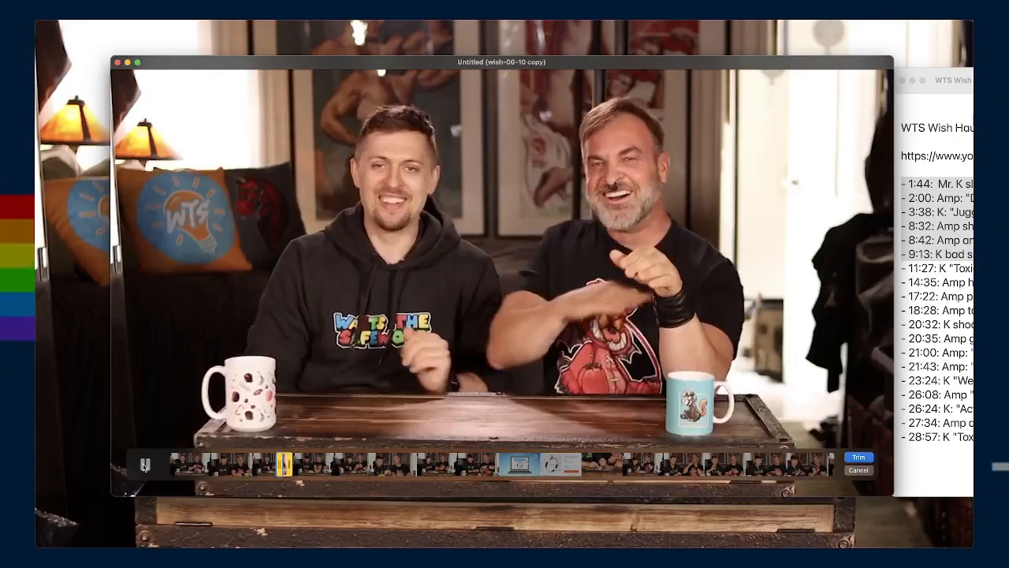
click(144, 466)
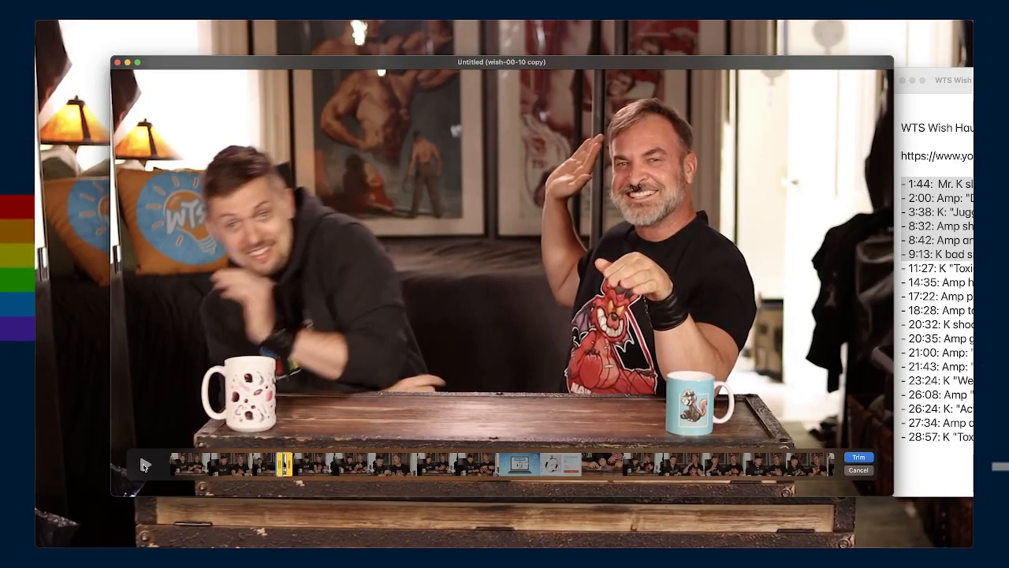
click(292, 465)
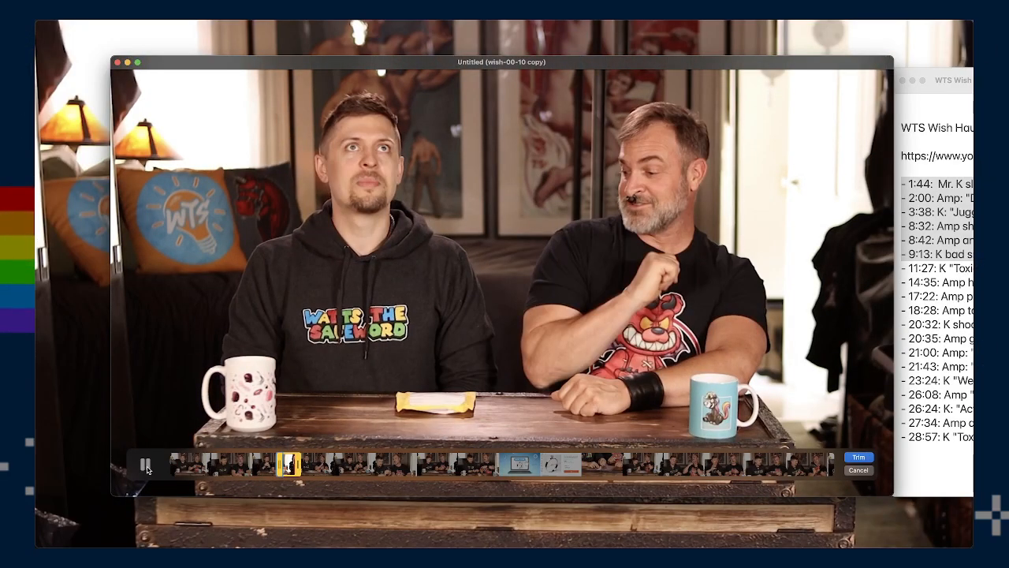
click(146, 467)
click(146, 467)
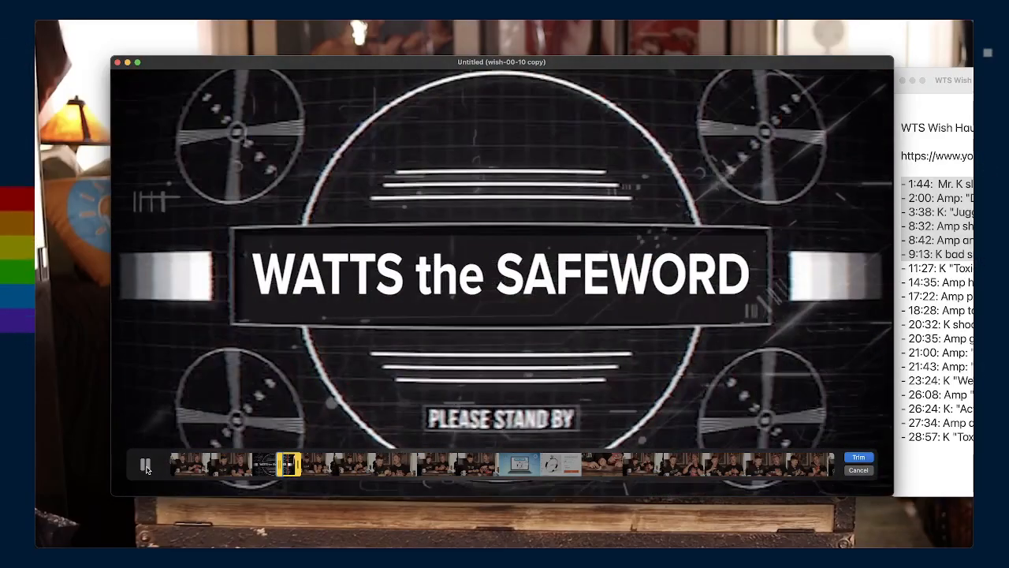
click(146, 467)
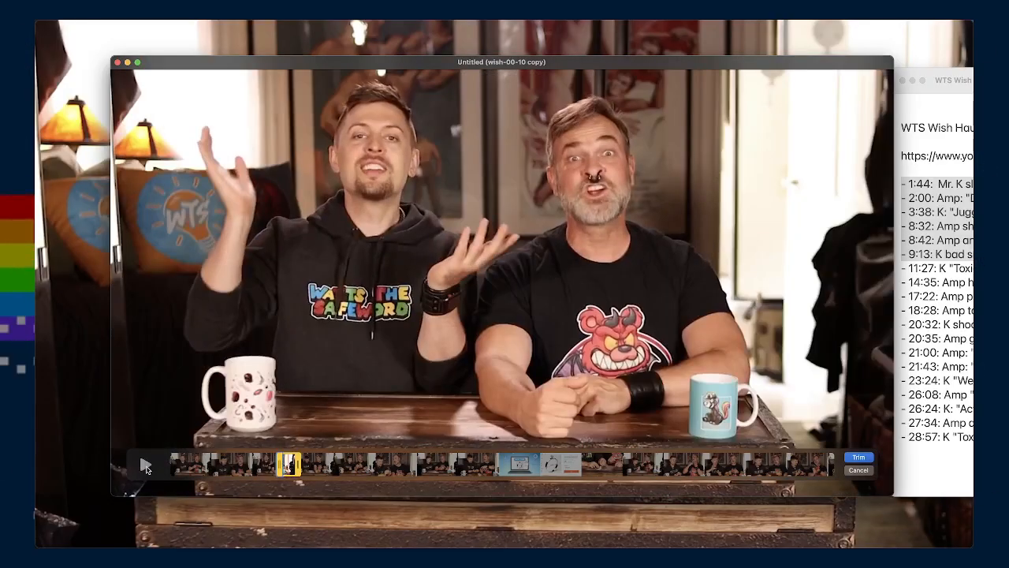
Tighten both ends of the selection around the slap reaction and trim the copy to about one second
drag(281, 464, 517, 465)
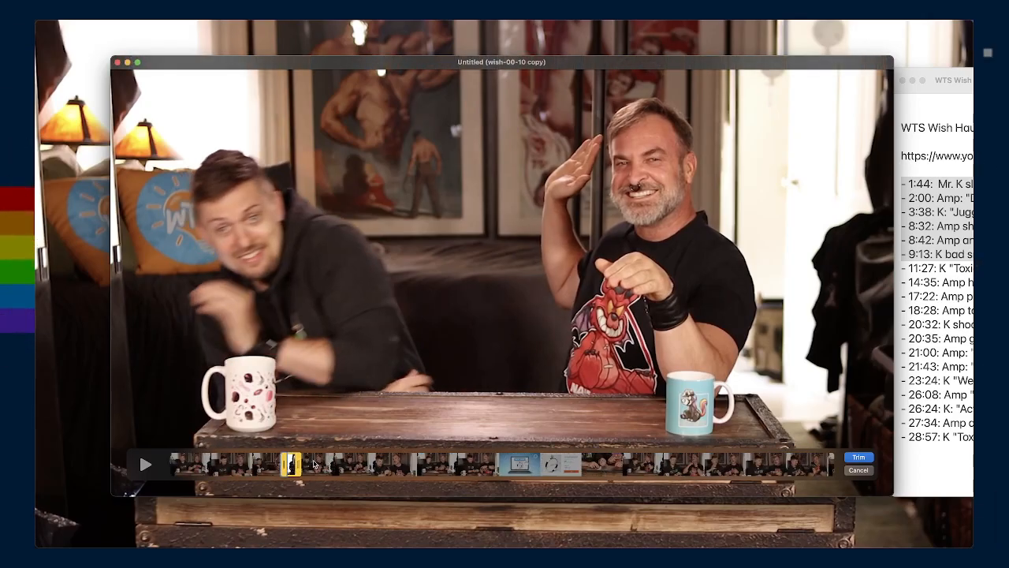
drag(302, 465, 240, 470)
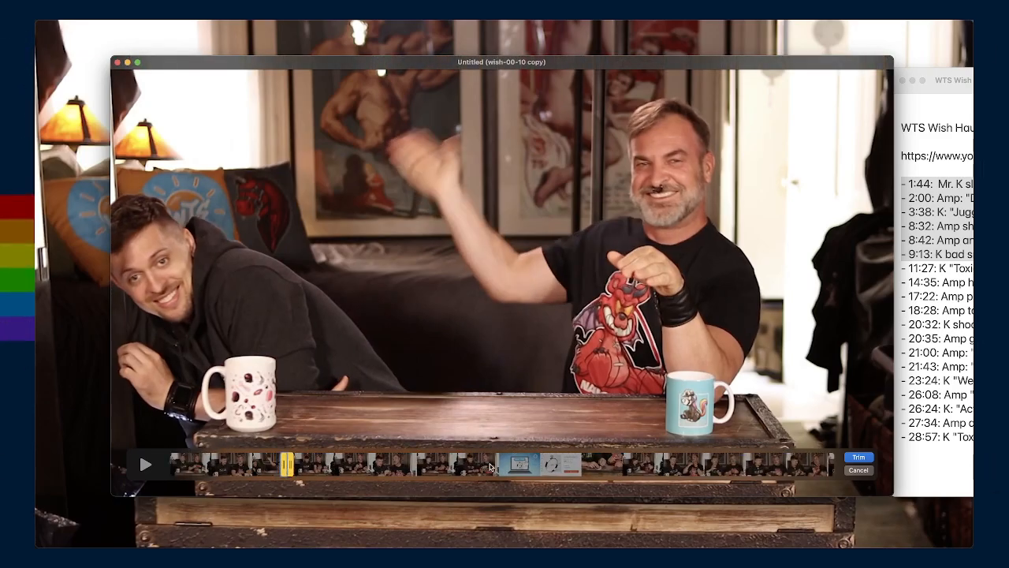
click(858, 457)
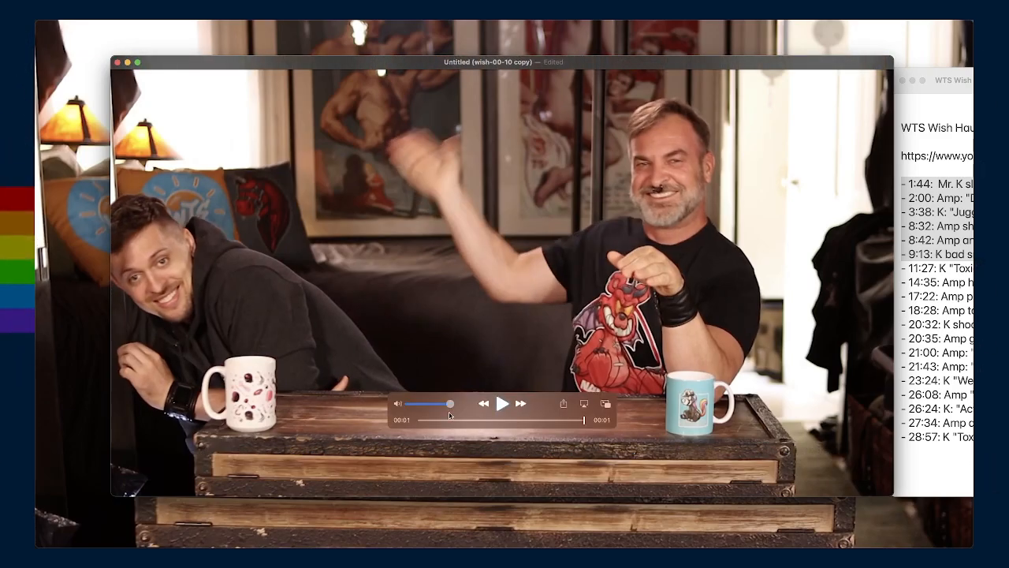
Play and scrub through the trimmed slap clip to check its start and end frames
click(503, 403)
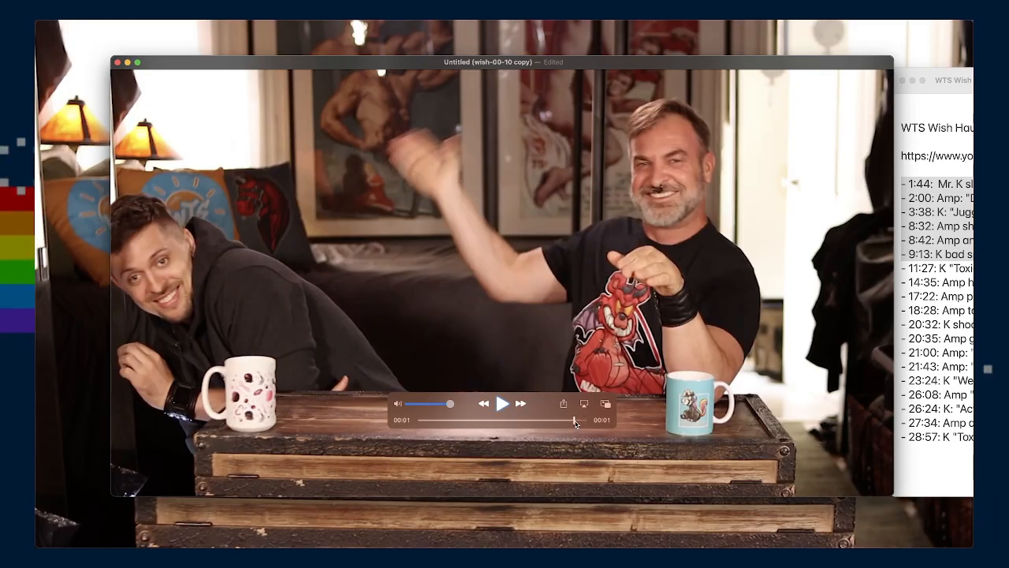
drag(575, 423, 584, 422)
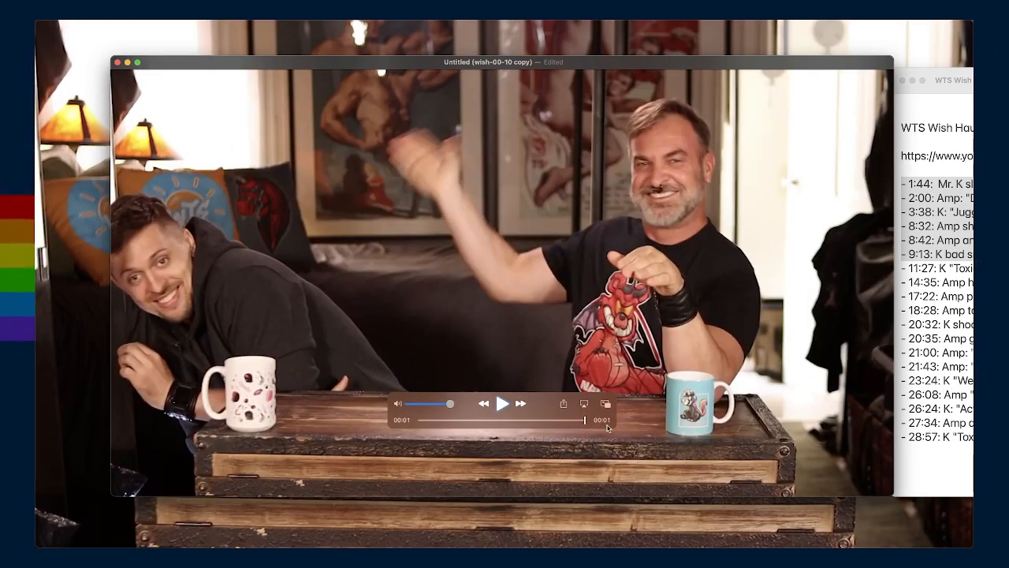
click(420, 423)
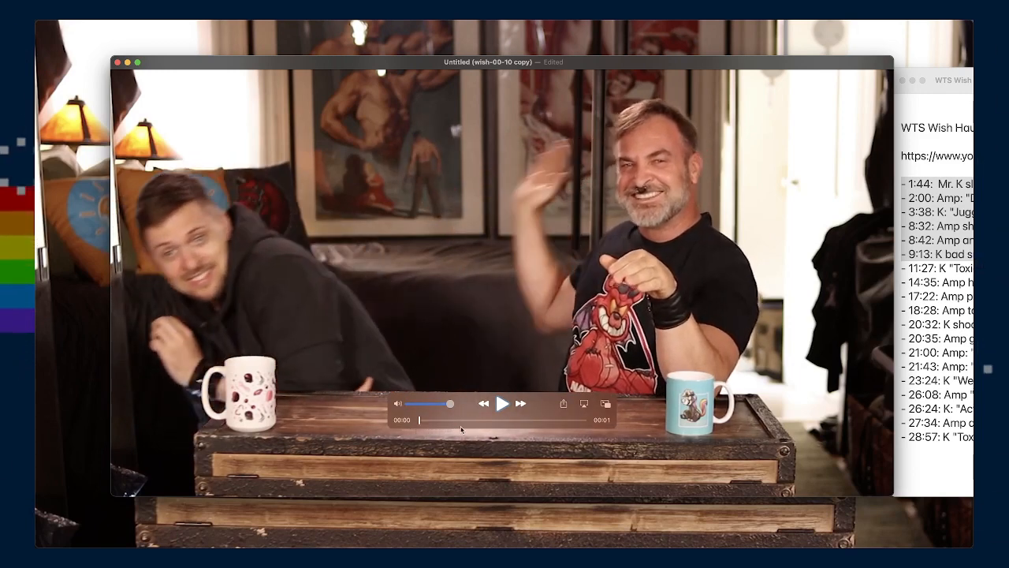
click(585, 421)
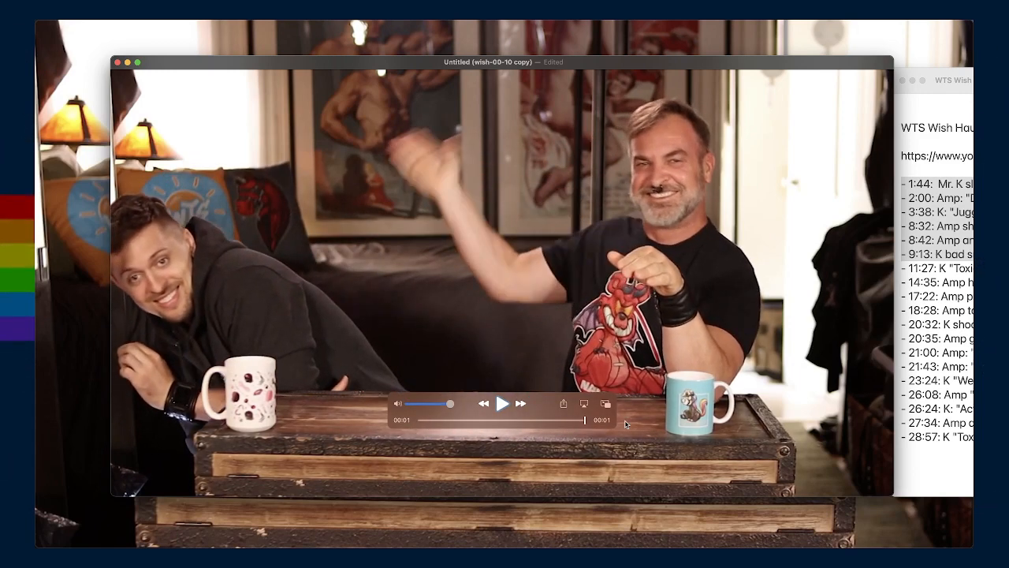
drag(564, 431, 604, 428)
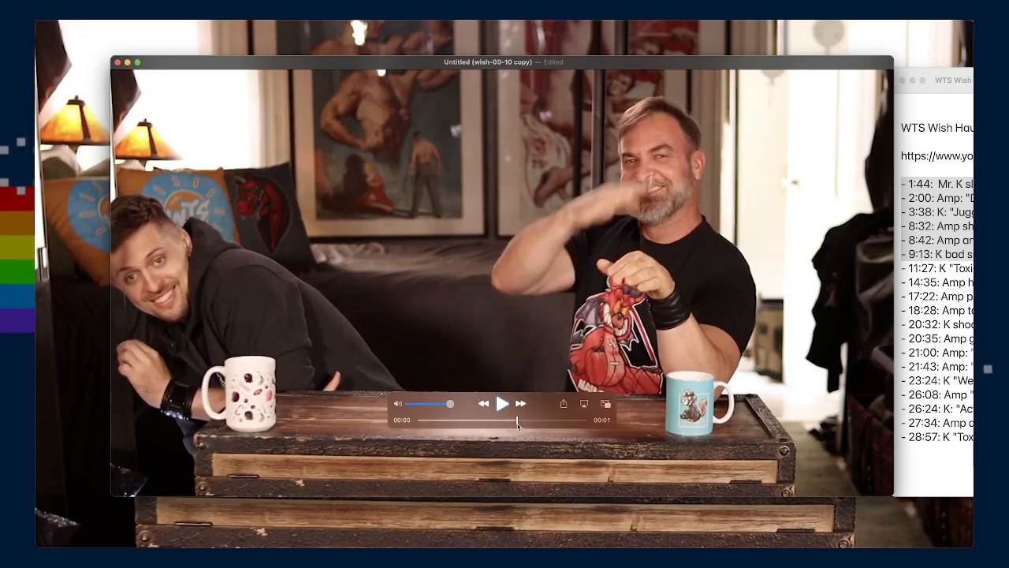
drag(588, 426, 402, 426)
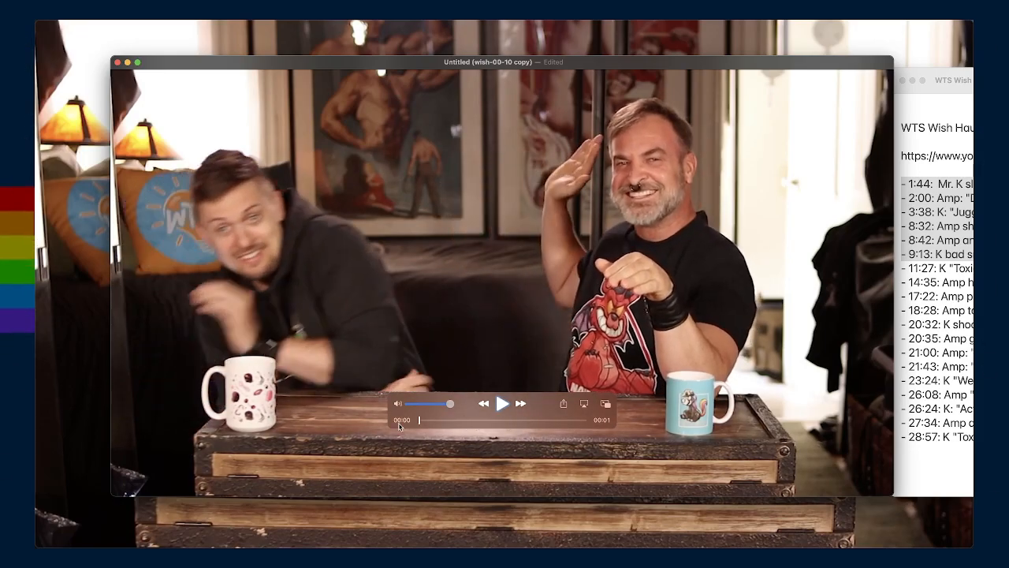
key(space)
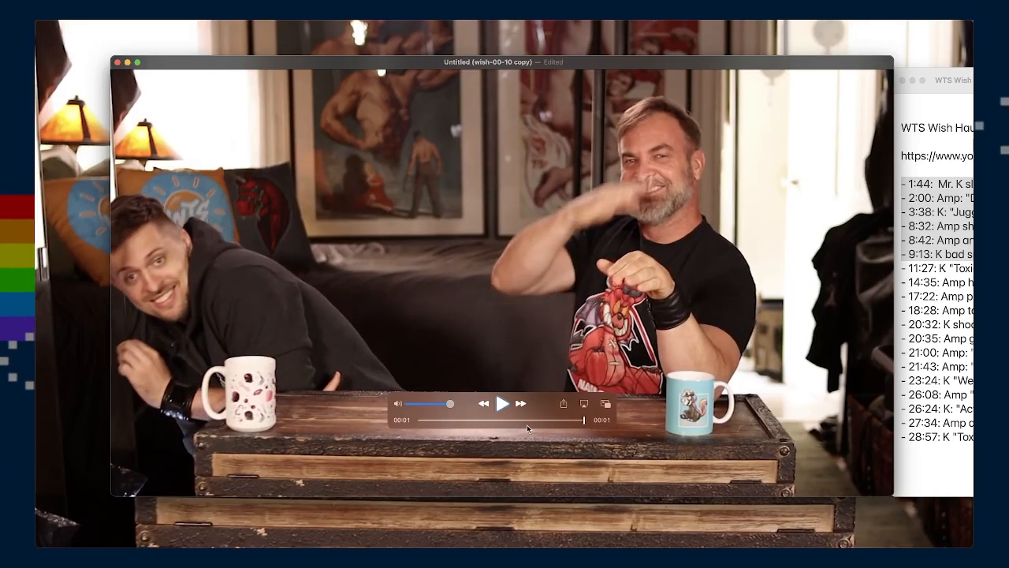
click(556, 421)
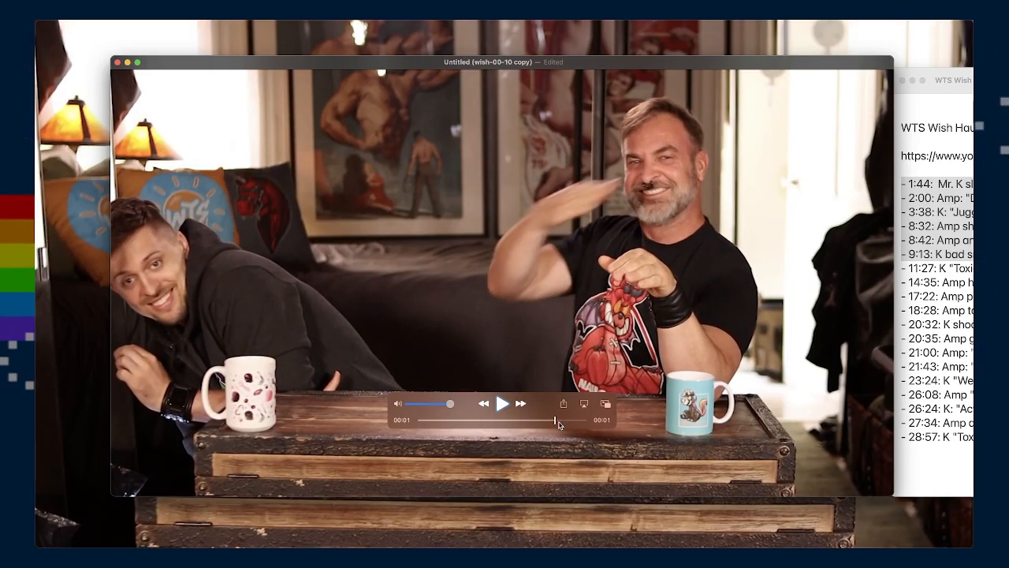
drag(558, 424, 584, 423)
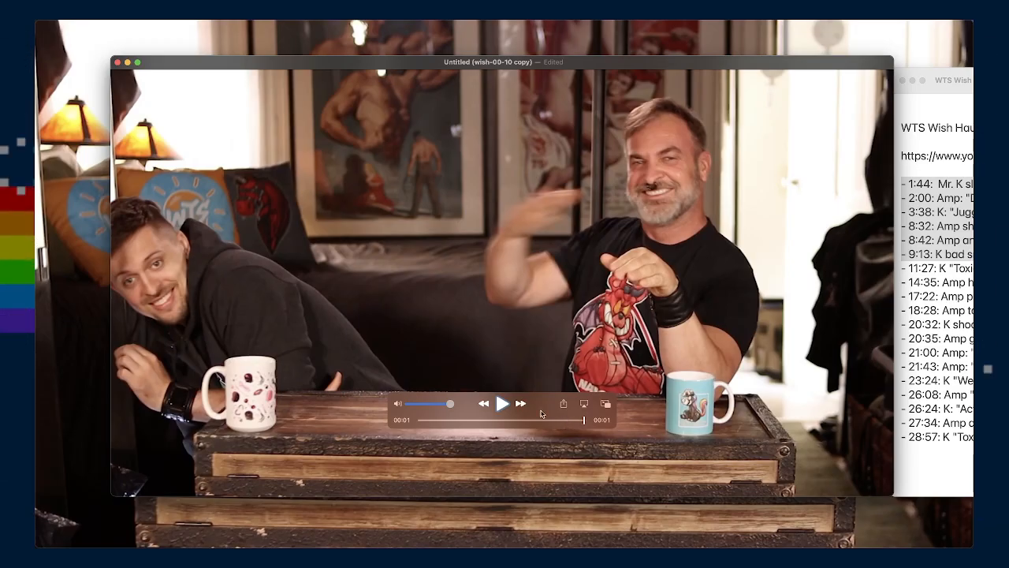
Trim the end of the slap clip to under one second, play it and rewind to its first frame
key(super+t)
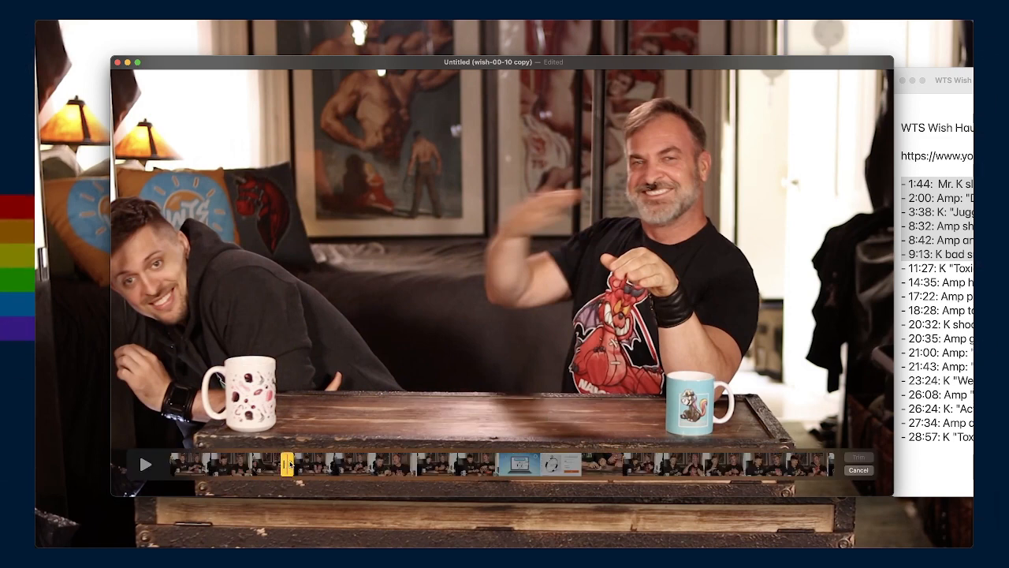
mouse_move(289, 465)
mouse_down()
mouse_move(246, 465)
mouse_move(270, 469)
mouse_up()
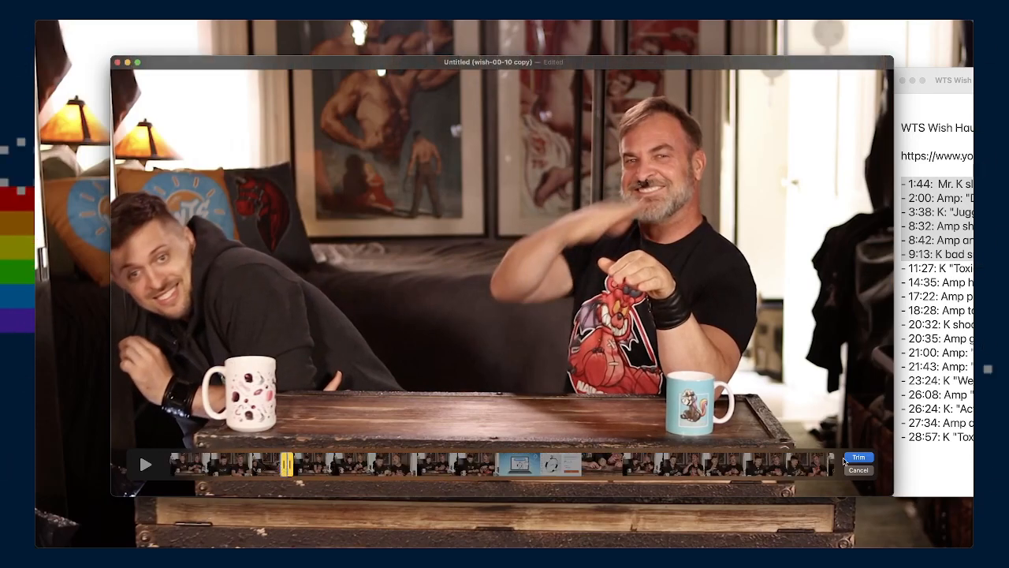
click(854, 458)
click(505, 405)
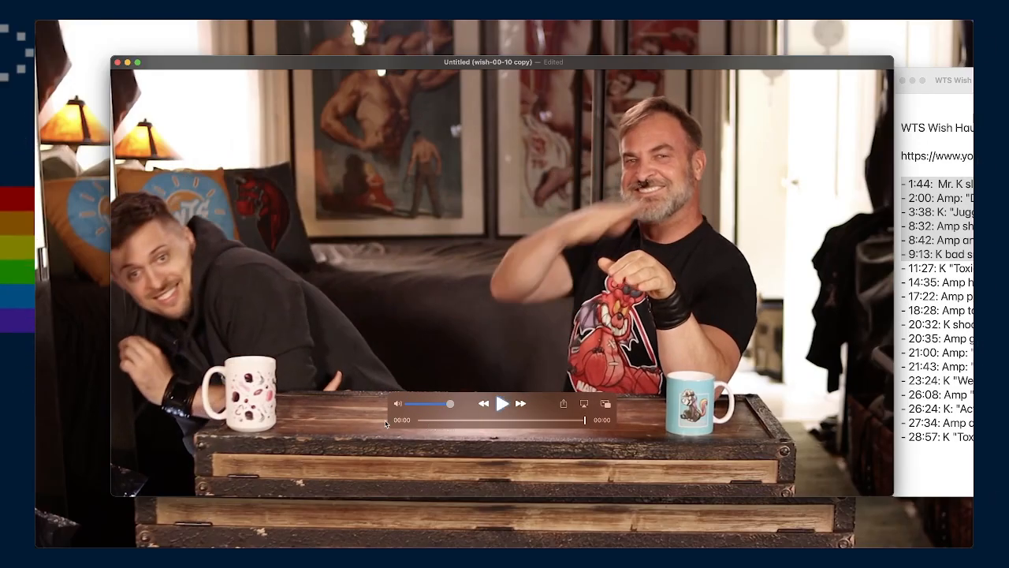
drag(439, 422, 366, 425)
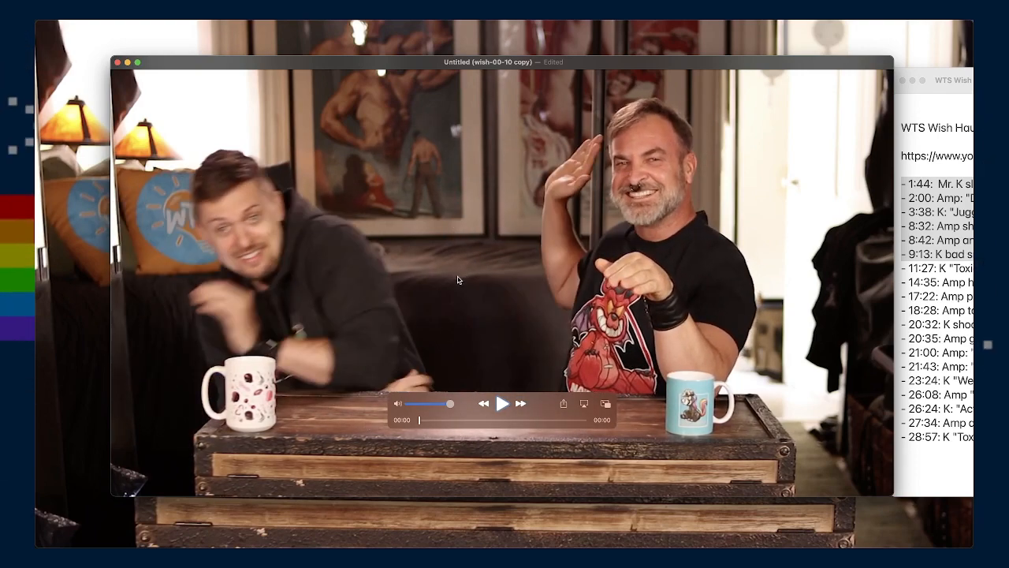
Try to export the slap clip as 0144-kSlap.mov in the 21-06-20-WishHaul folder, and close and delete the copy
key(super+s)
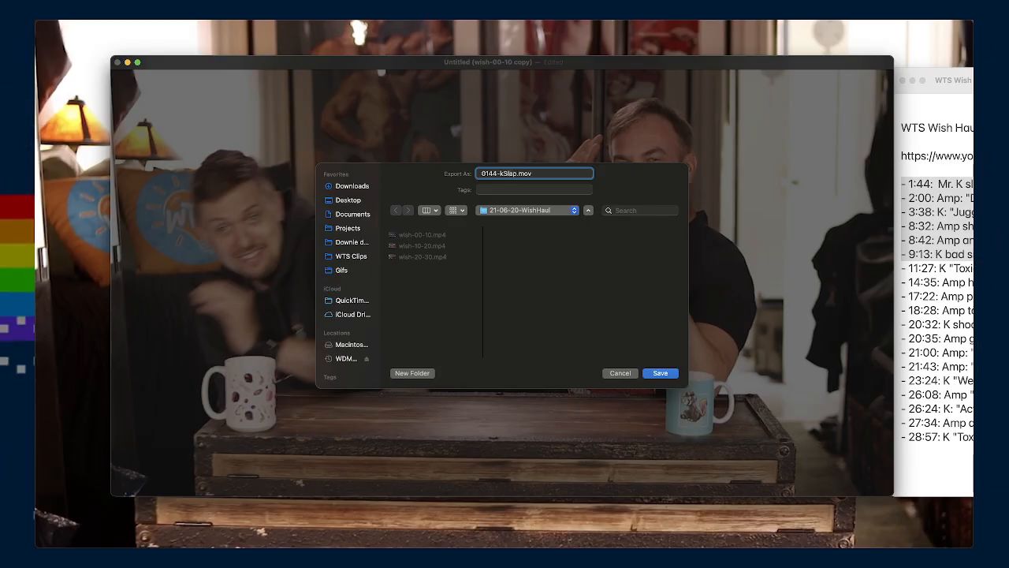
key(Return)
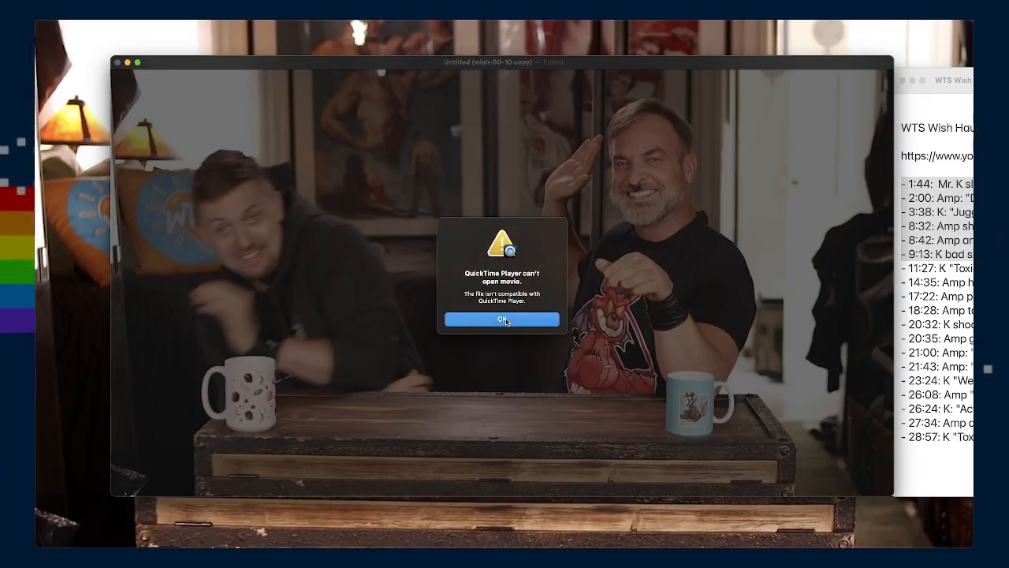
click(504, 319)
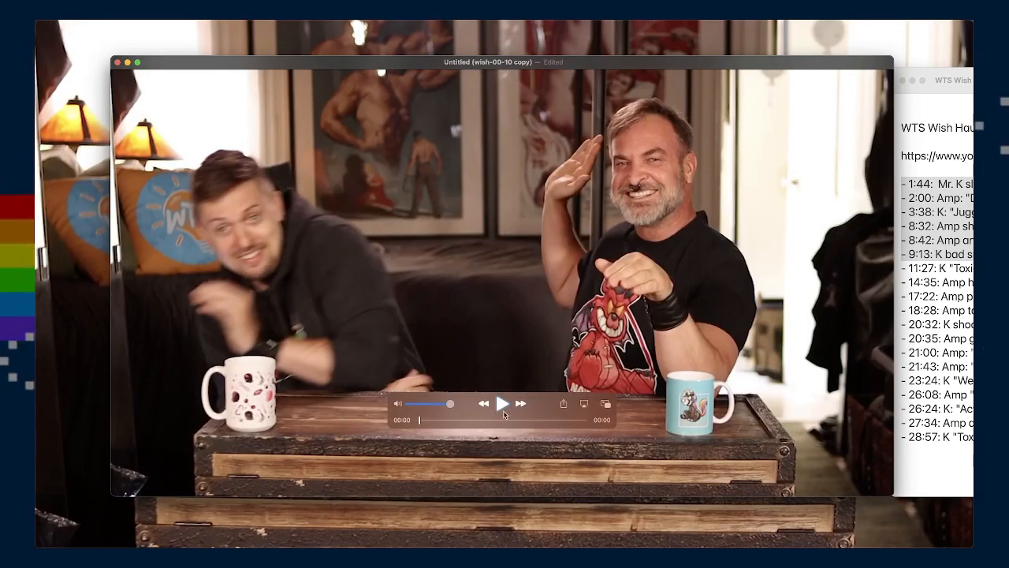
key(super+w)
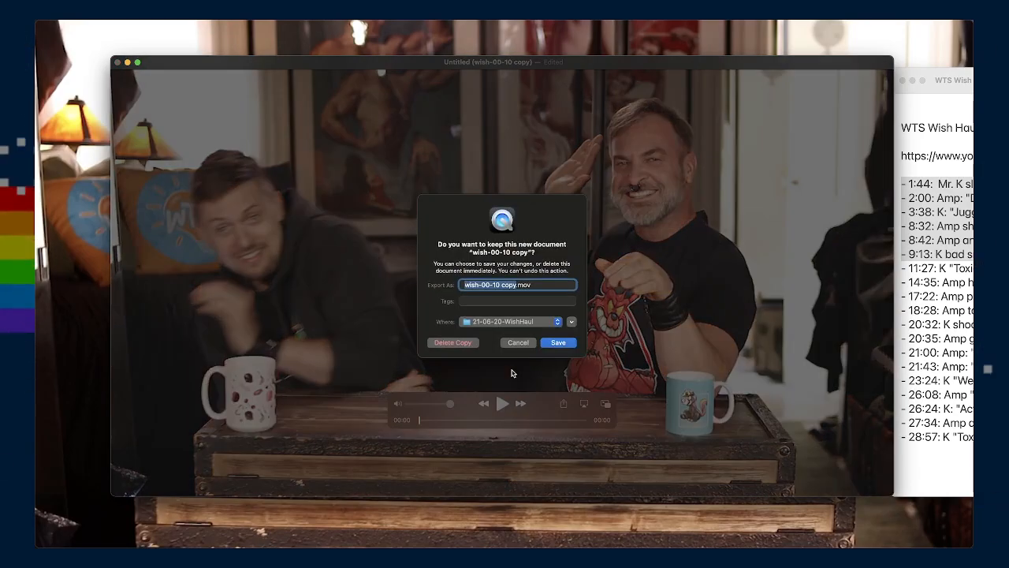
click(451, 344)
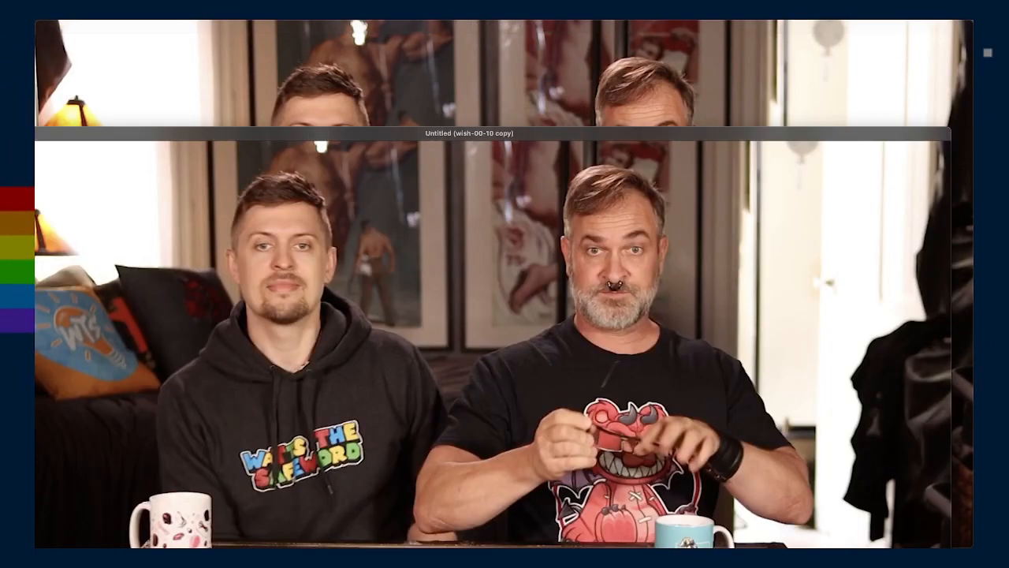
Shrink and reposition the window of the new wish-00-10 copy so the whole frame is visible
drag(951, 127, 749, 74)
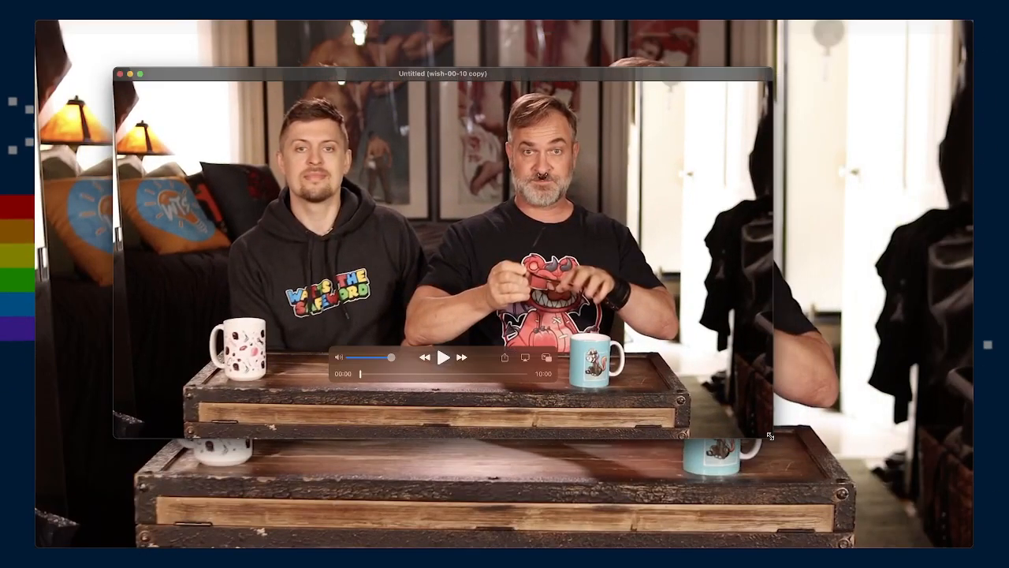
drag(770, 436, 915, 517)
drag(865, 491, 851, 480)
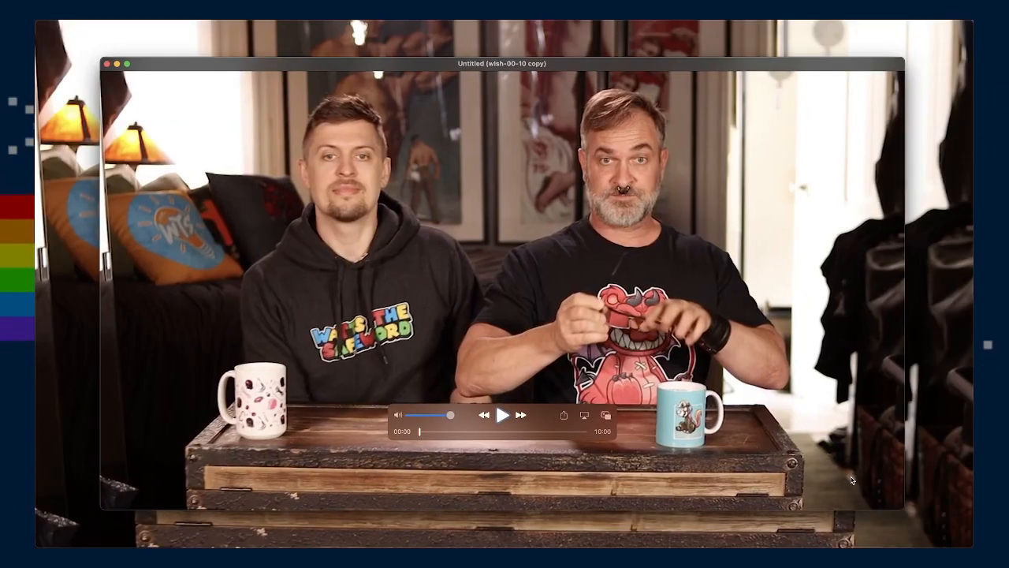
Trim the wish-00-10 copy at both ends to just the slap reaction at 1:44
key(super+t)
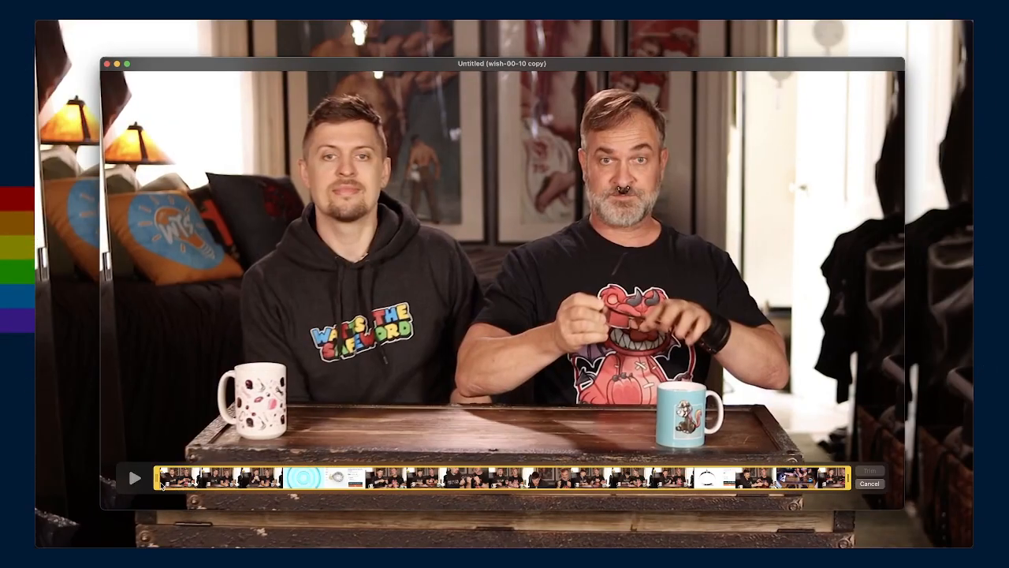
drag(160, 485, 356, 491)
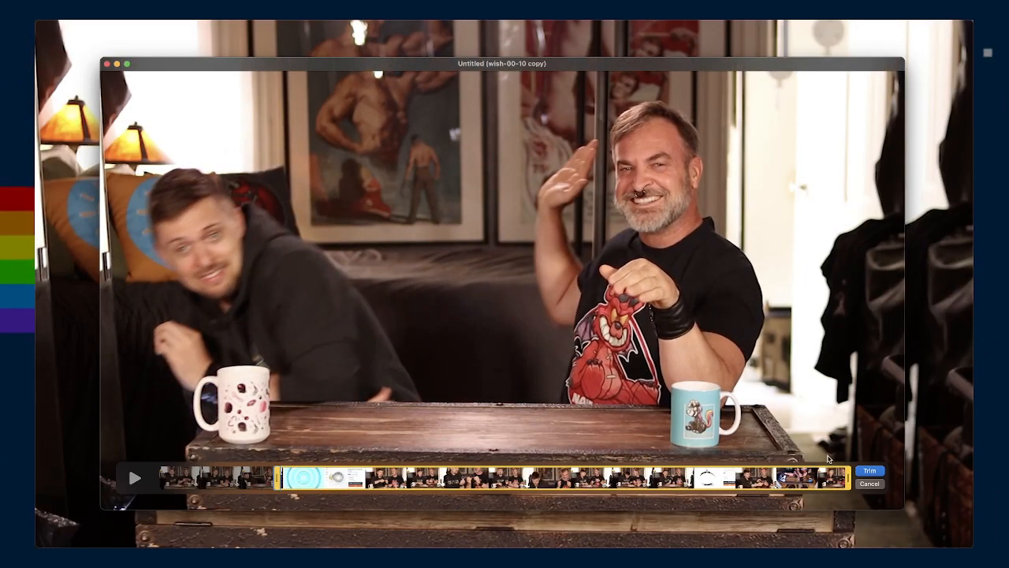
drag(849, 483, 359, 483)
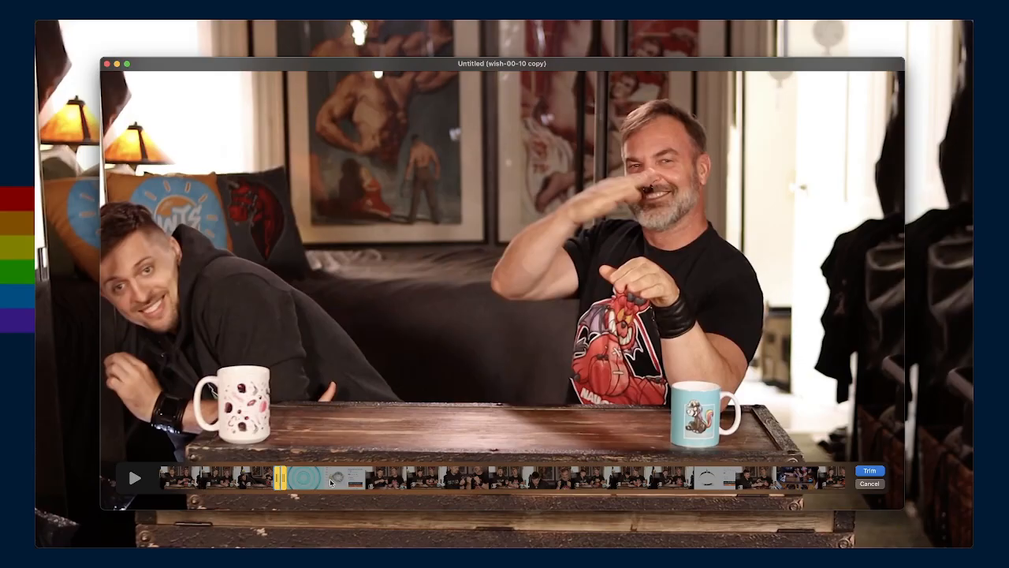
click(870, 471)
Save the trimmed slap clip as 0144-kSlap.mp4 in the 21-06-20-WishHaul folder and close it
key(super+s)
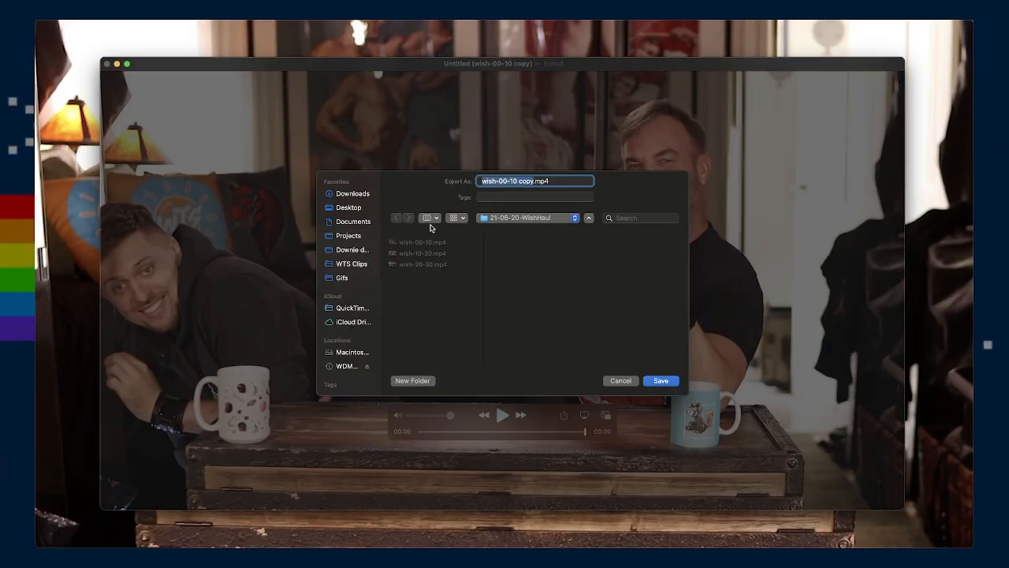
key(BackSpace)
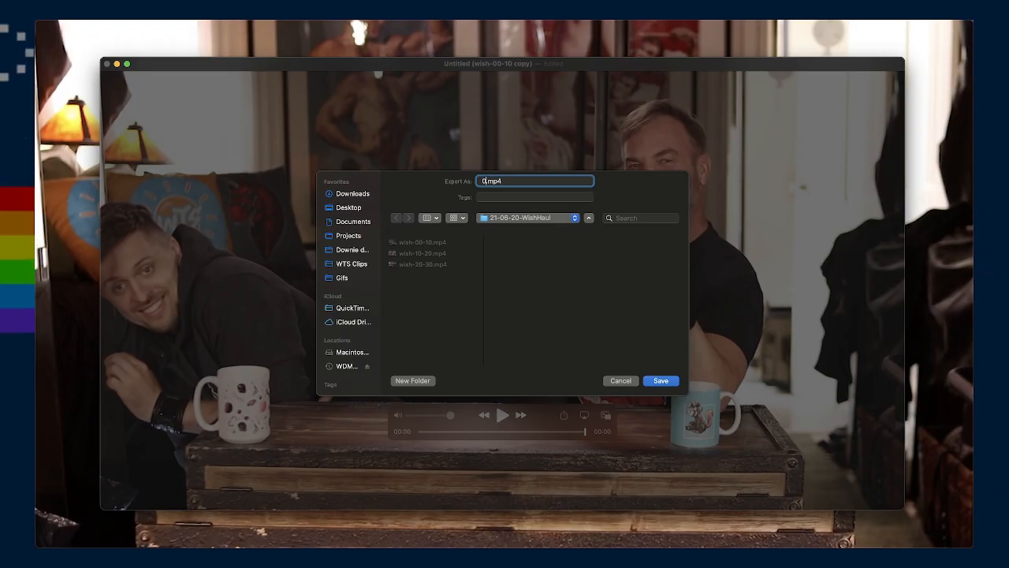
text(0144-k)
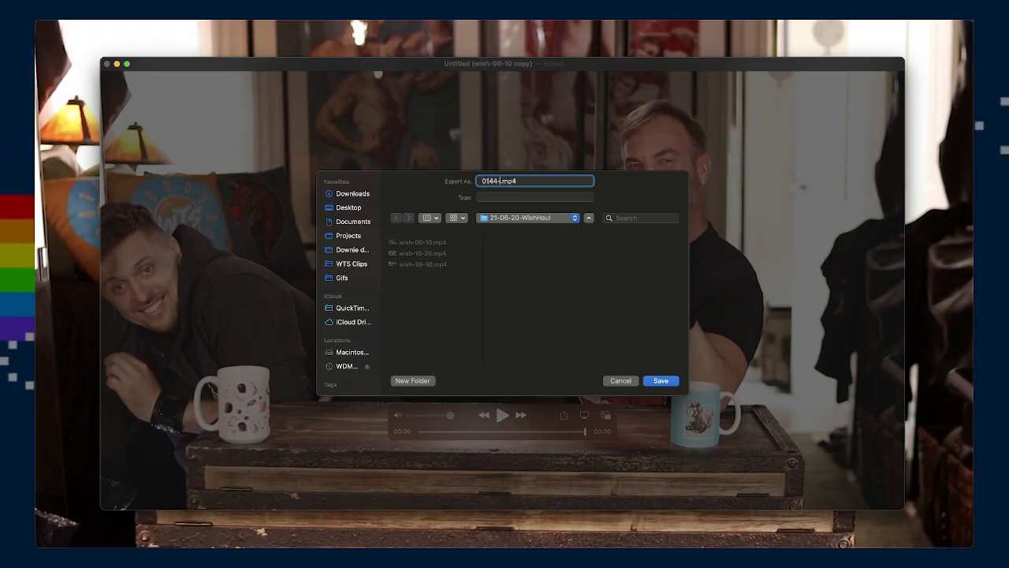
text(Slap)
key(Return)
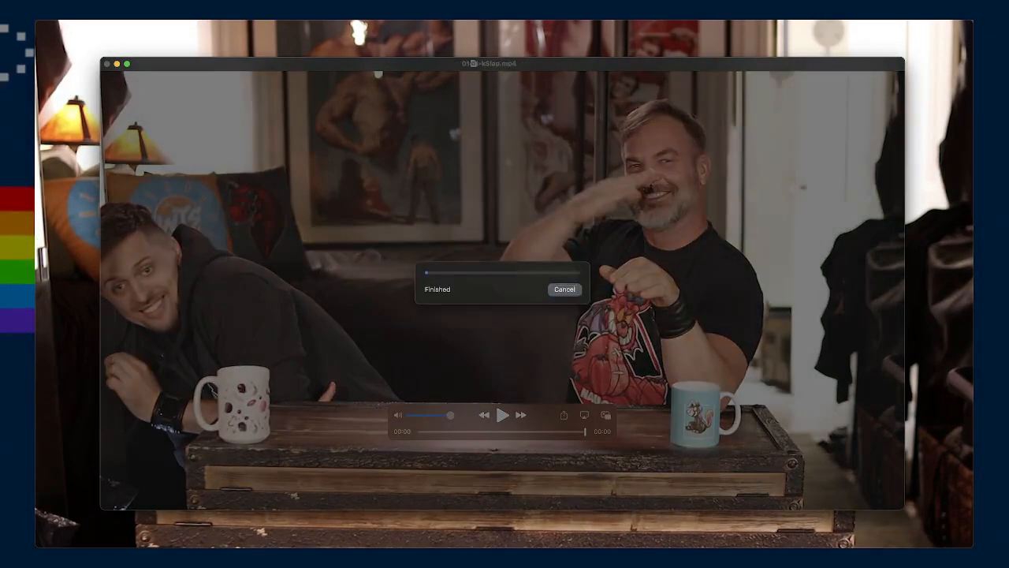
key(super+w)
Duplicate wish-00-10.mp4 again and fit the copy's window on screen beside the timestamp notes
key(super+t)
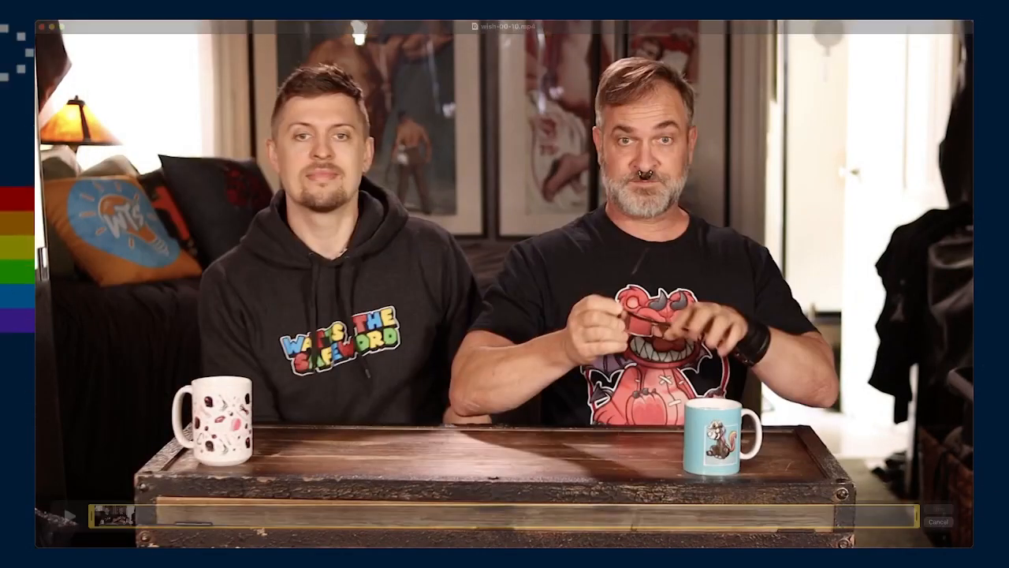
key(Escape)
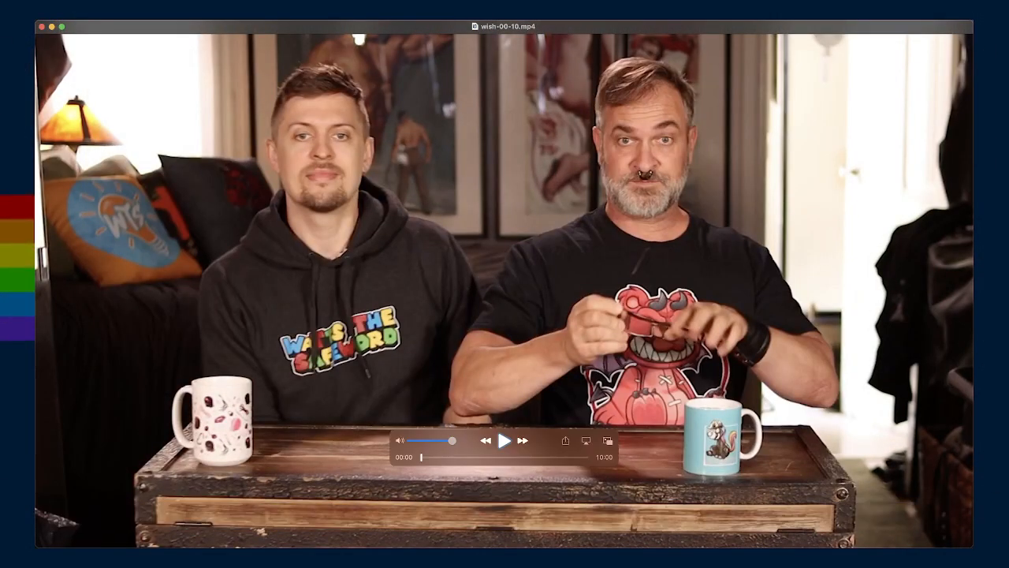
key(super+shift+s)
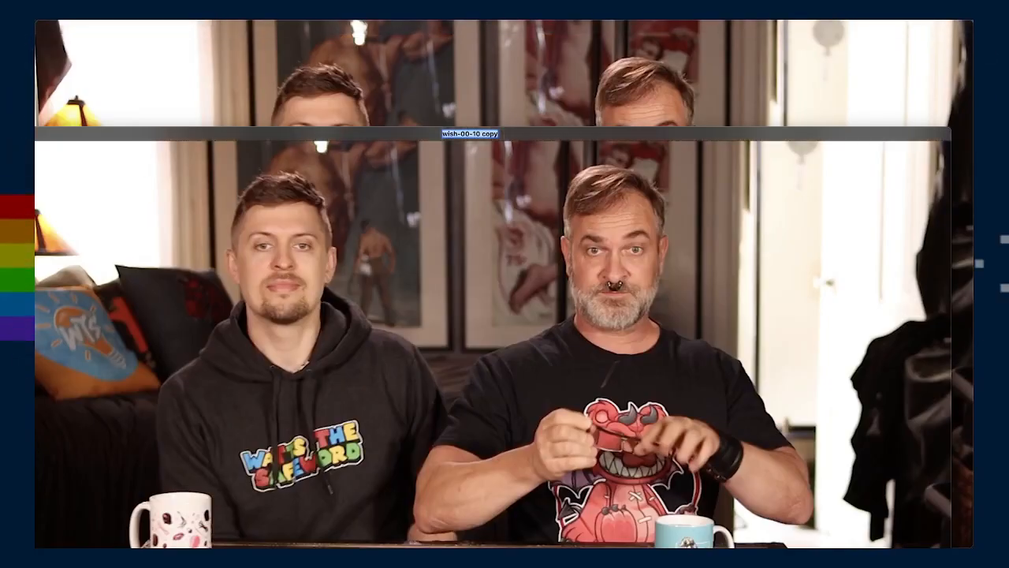
scroll(422, 343, down, 5)
scroll(422, 343, up, 2)
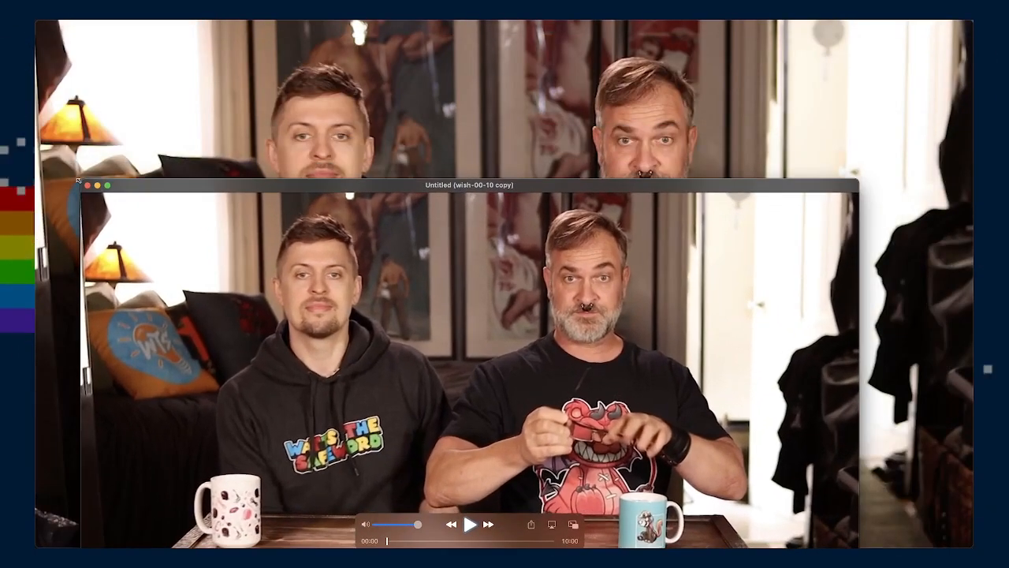
drag(422, 342, 433, 233)
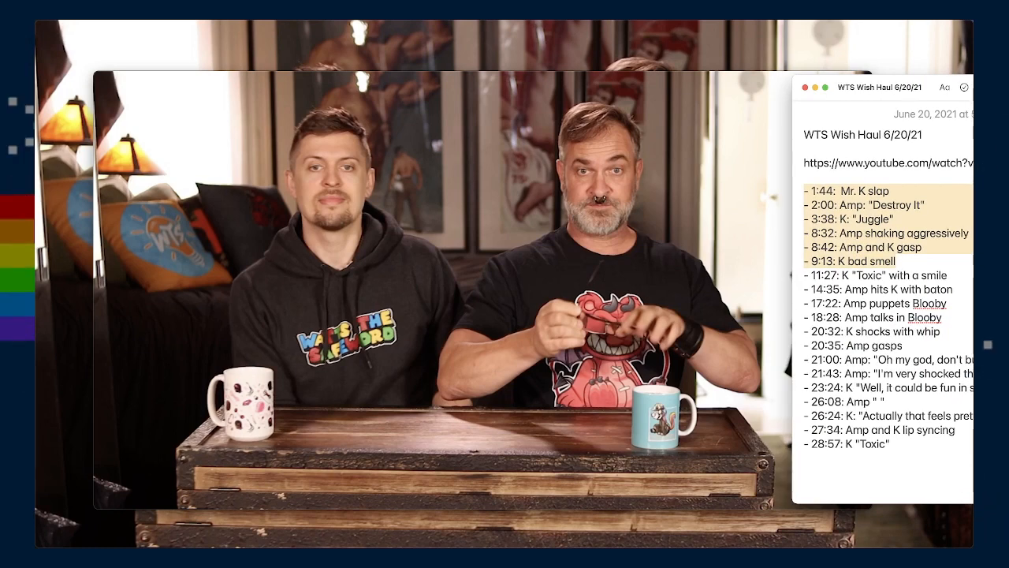
click(698, 266)
Trim the copy at both ends to the "Destroy It" line at 2:00, playing it to find the moment
key(super+t)
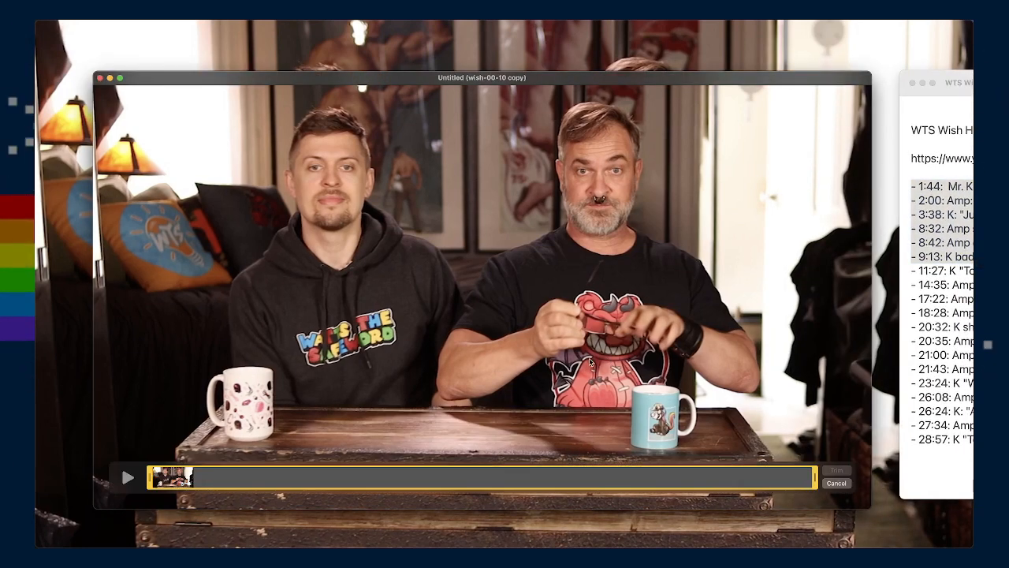
drag(149, 478, 281, 479)
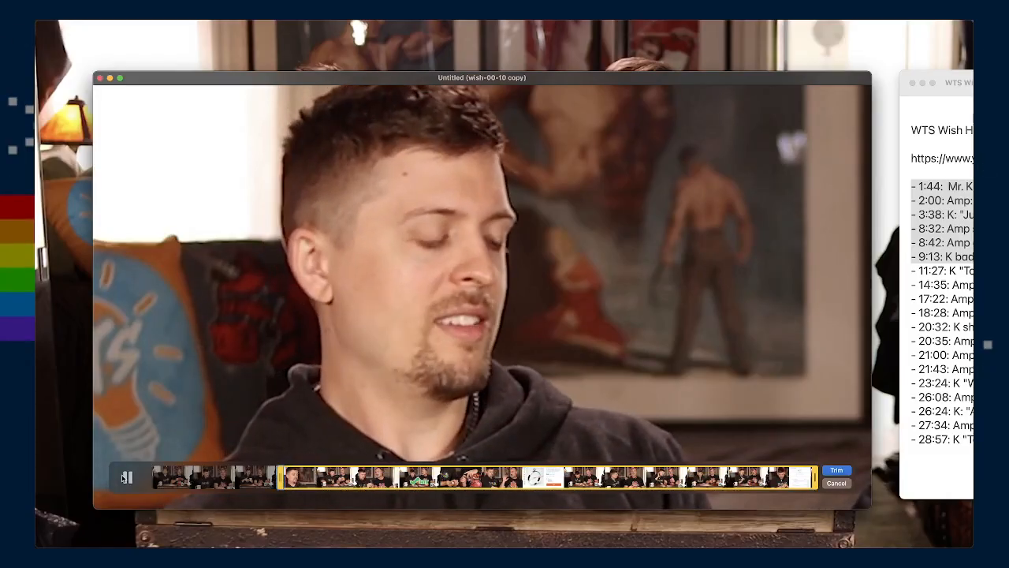
click(124, 478)
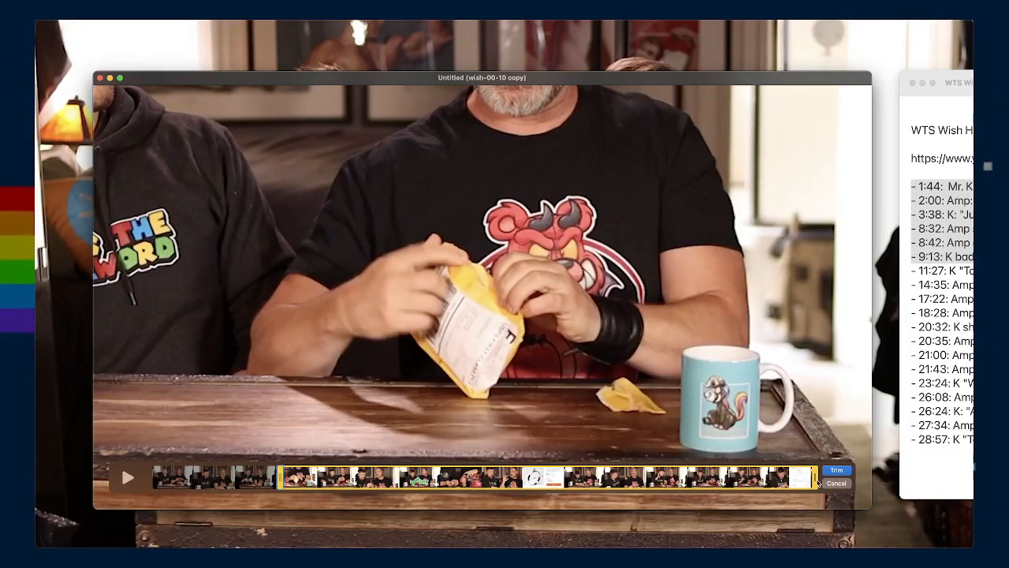
drag(817, 483, 356, 483)
drag(286, 476, 345, 479)
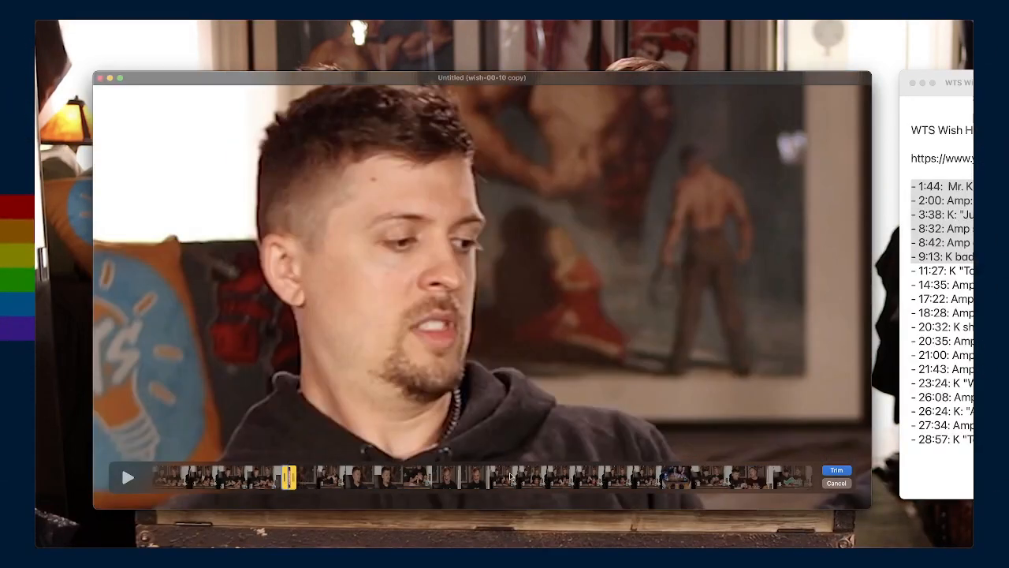
click(846, 474)
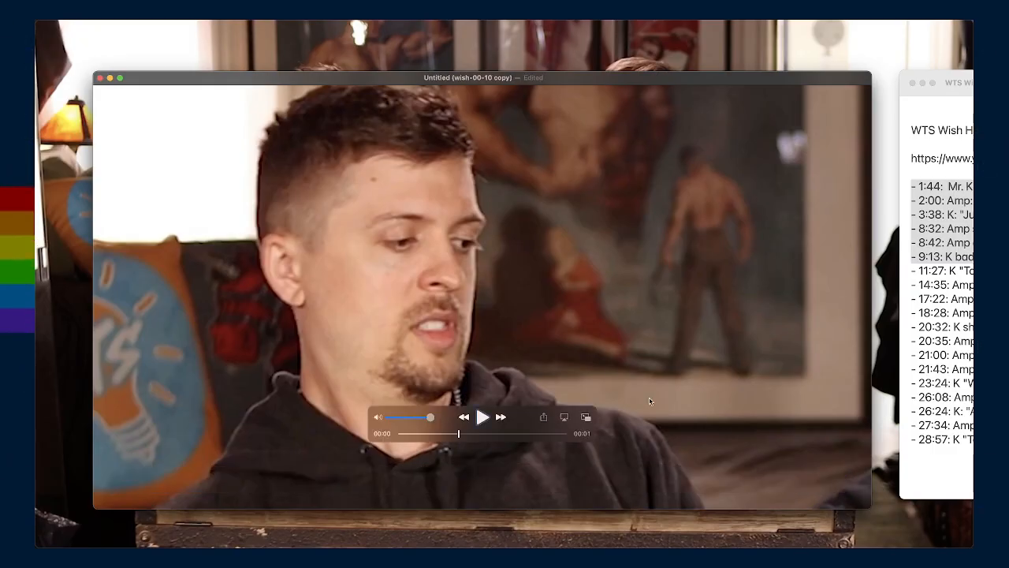
Save the trimmed clip as 0200-ampDestroyIt.mp4 in the 21-06-20-WishHaul folder and close it
key(super+s)
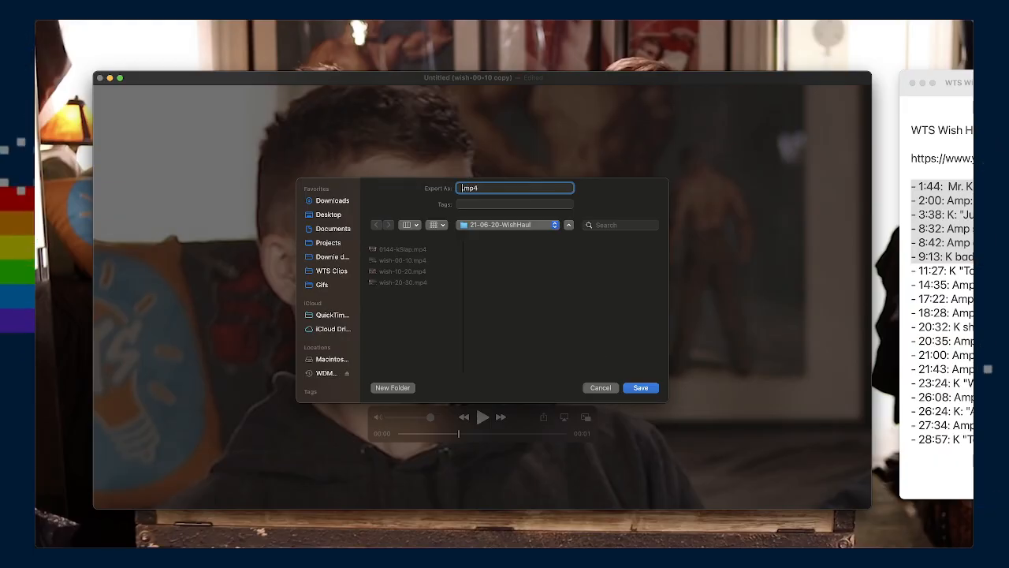
text(0200-ampDe)
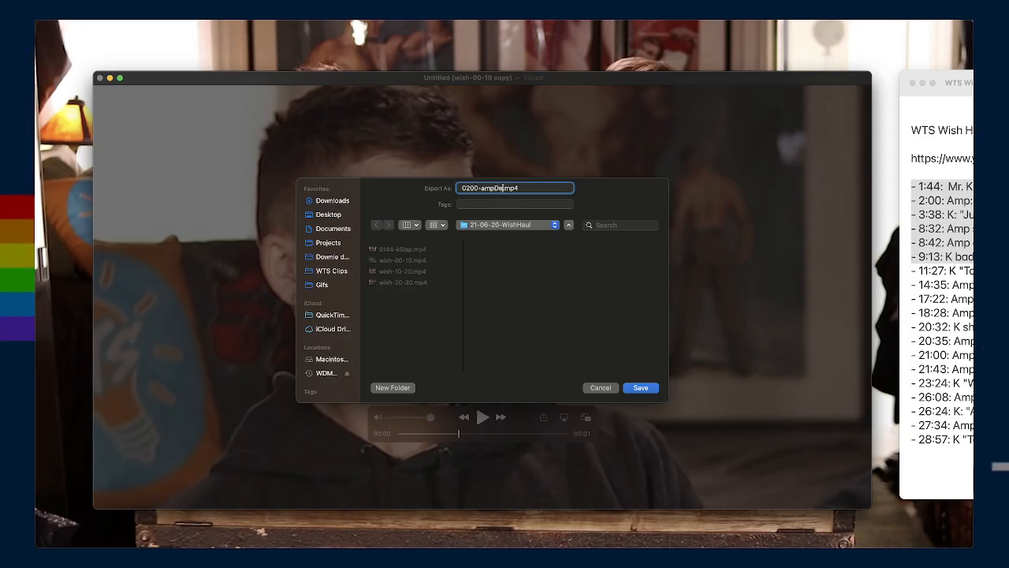
text(stroyIt)
key(Return)
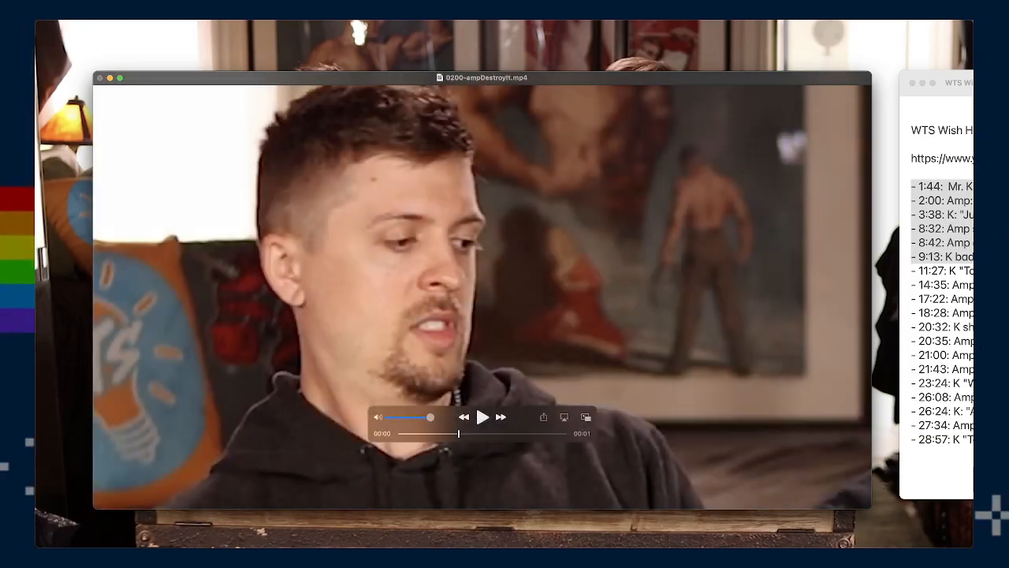
key(super+w)
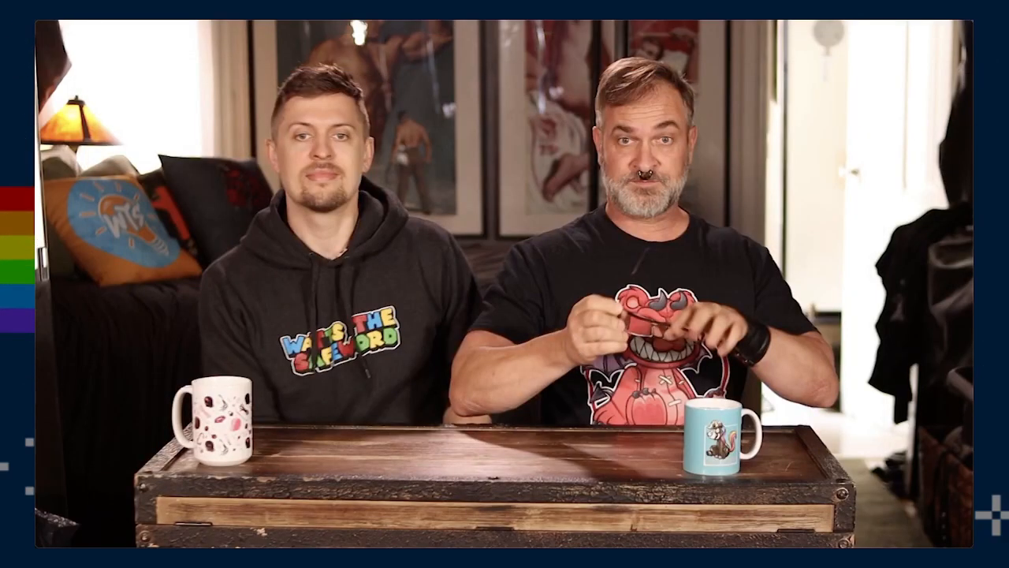
Make another copy of wish-00-10.mp4, start trimming it and place the timestamp notes beside its window
key(super+shift+s)
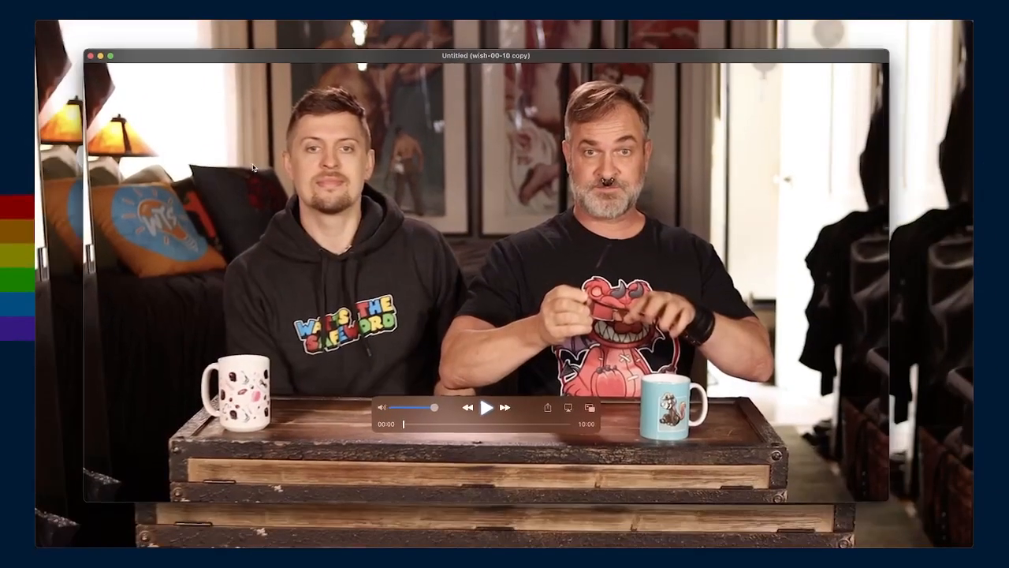
drag(253, 167, 269, 170)
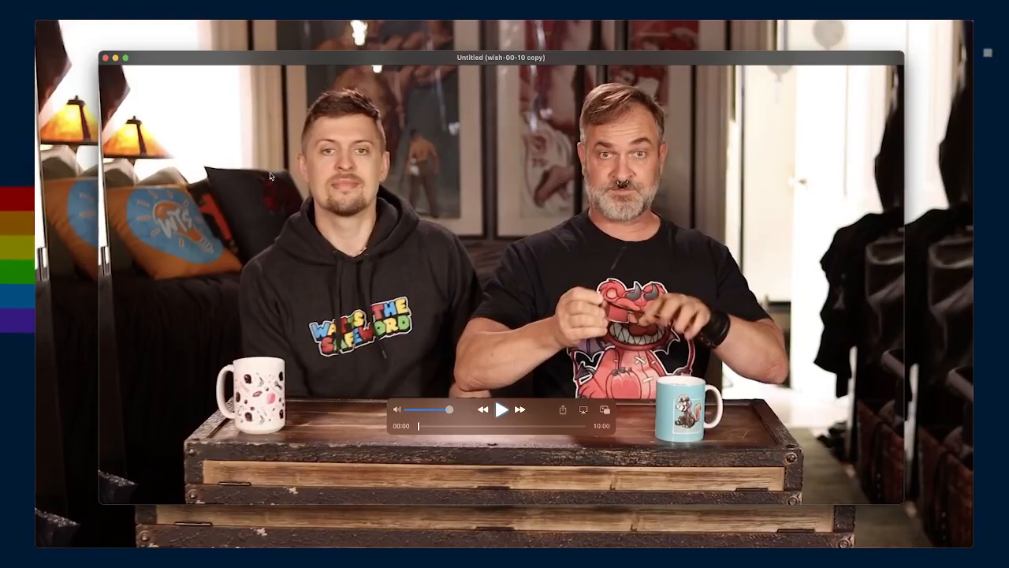
key(super+t)
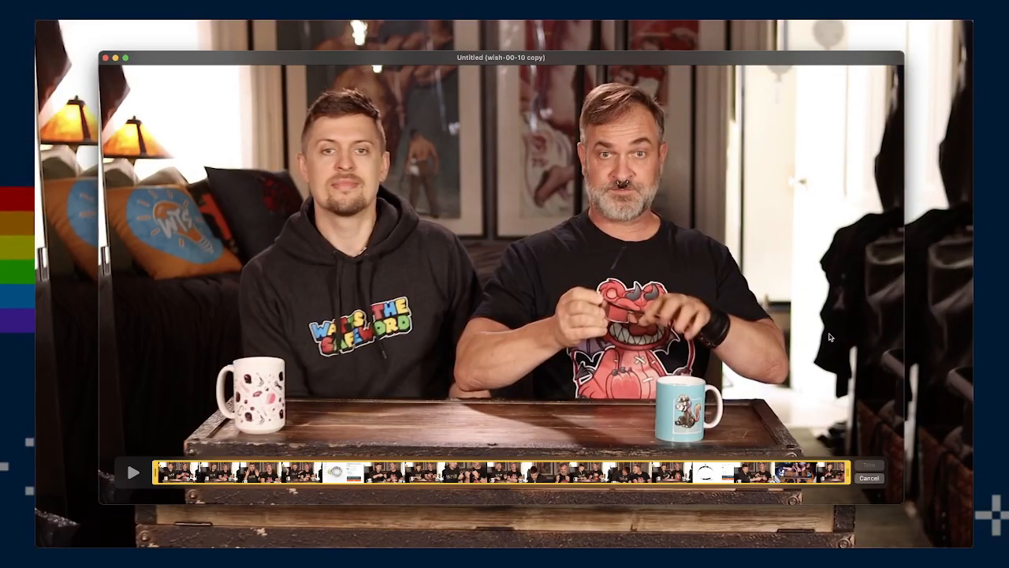
key(super+Tab)
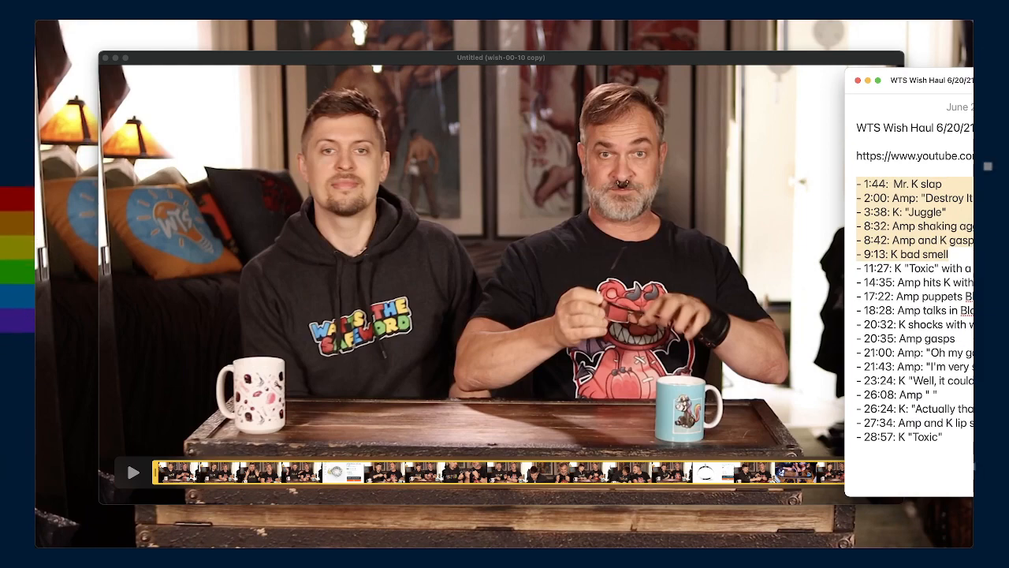
drag(1004, 80, 977, 81)
click(475, 327)
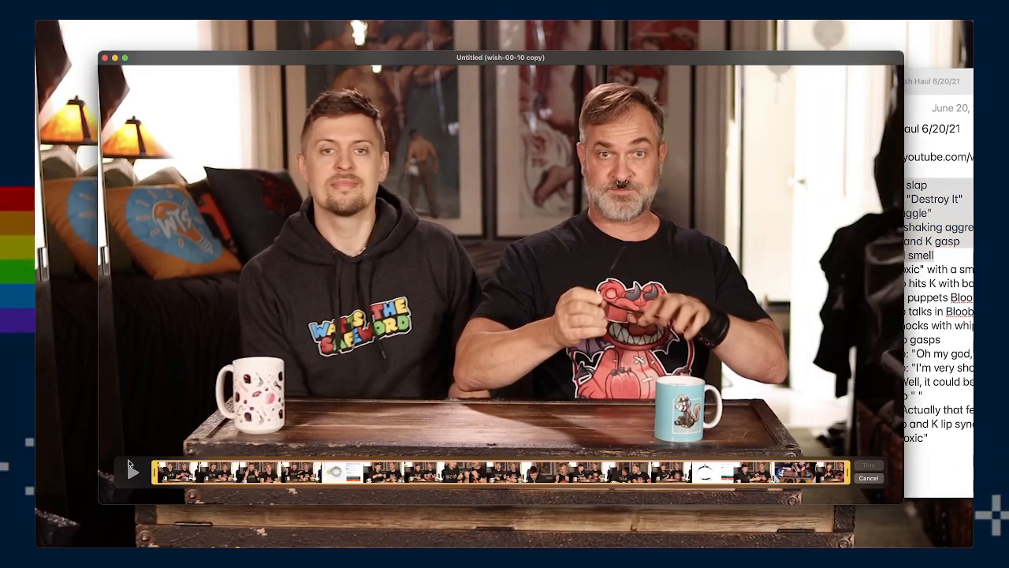
Set the trim start of the copy just before the "Juggle" moment at 3:38 and play it to check
drag(152, 473, 355, 473)
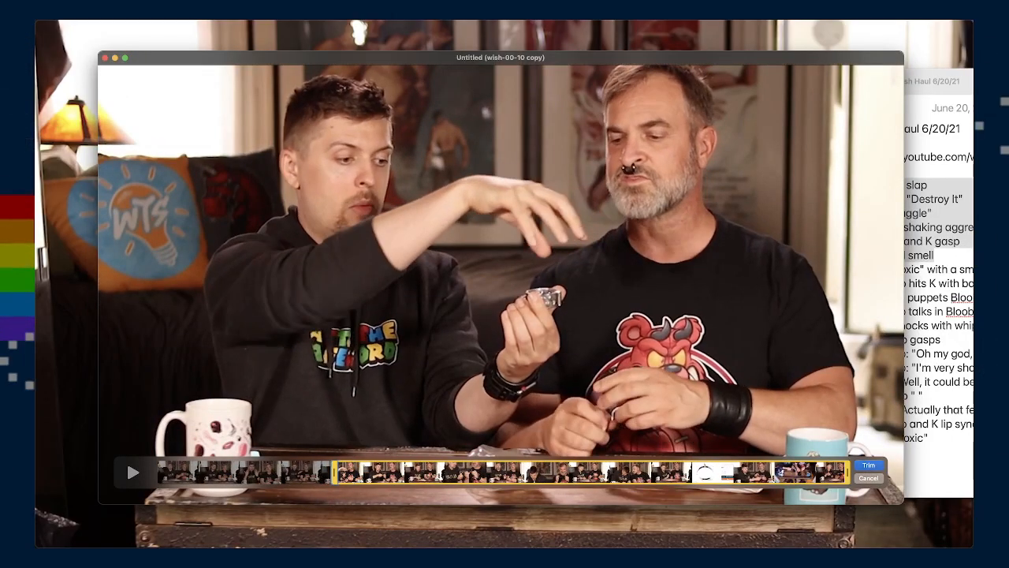
click(963, 346)
click(584, 348)
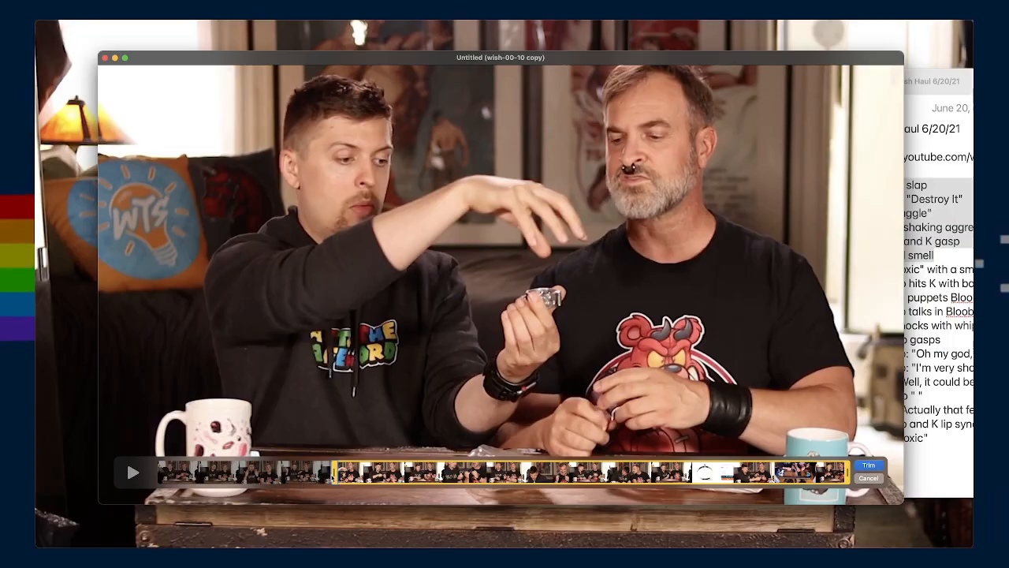
drag(335, 473, 402, 474)
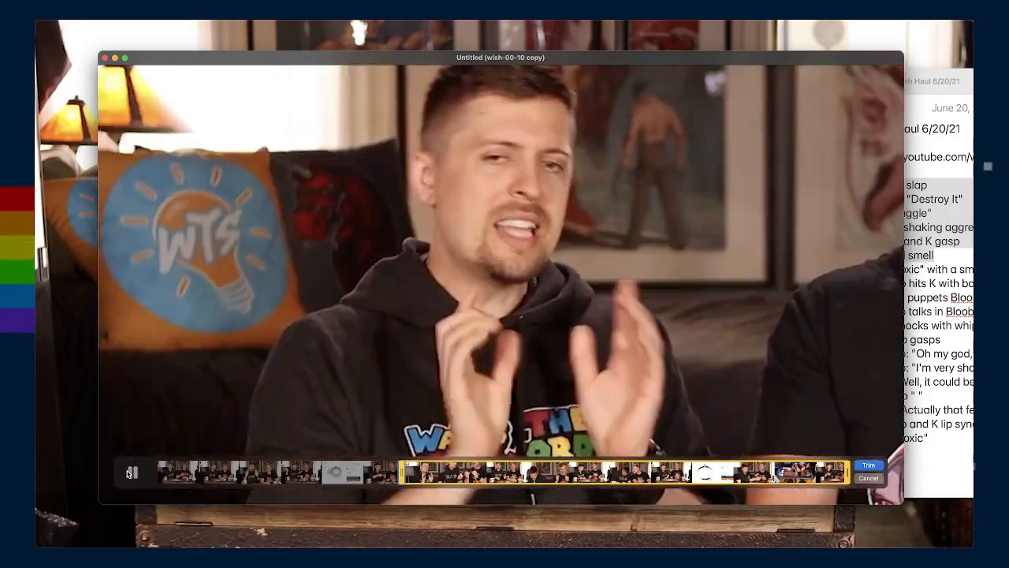
click(129, 473)
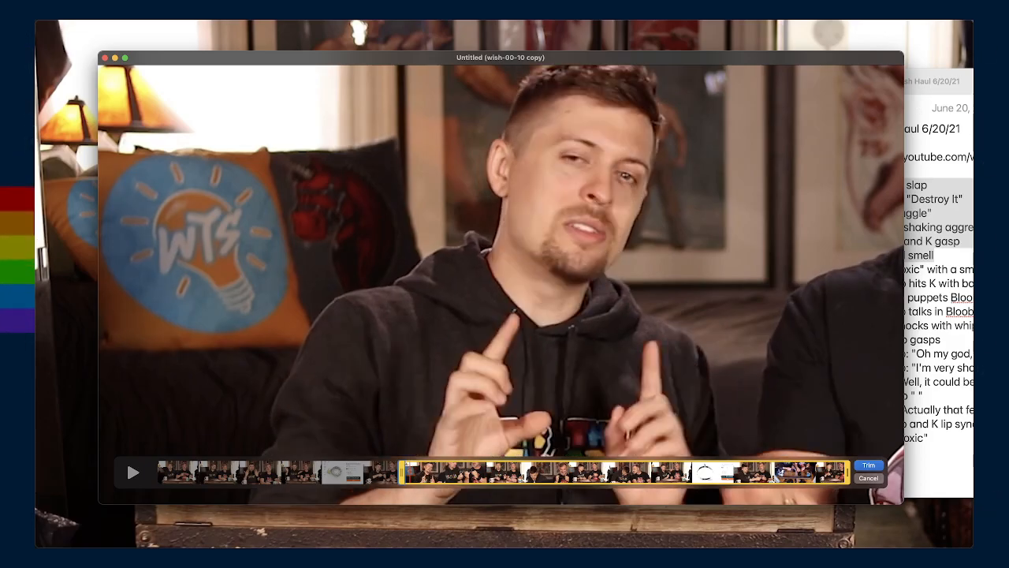
Check the timestamp notes, pull the trim end to just after the "Juggle" moment and apply the trim
key(super+Tab)
click(733, 432)
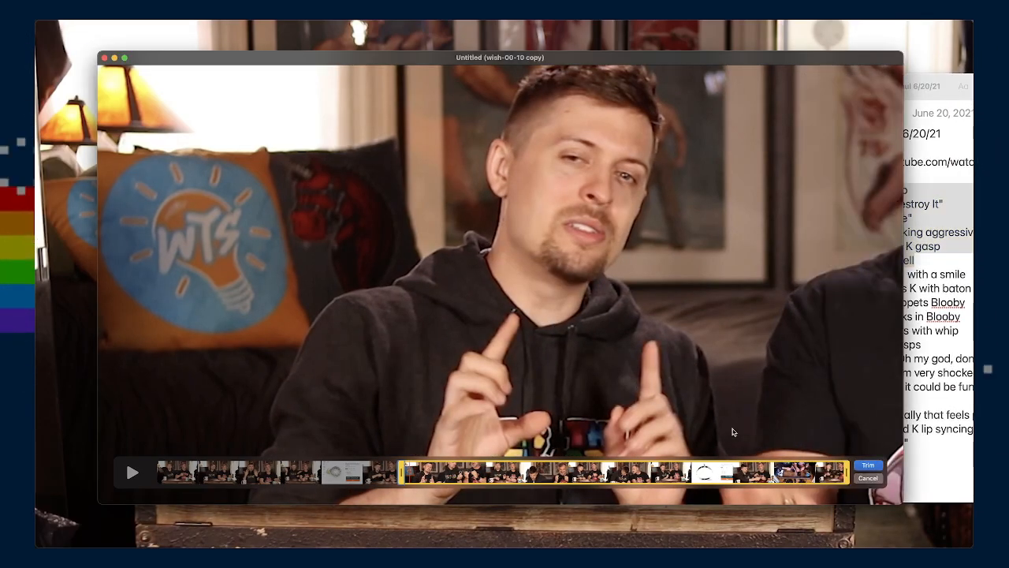
drag(849, 475, 439, 483)
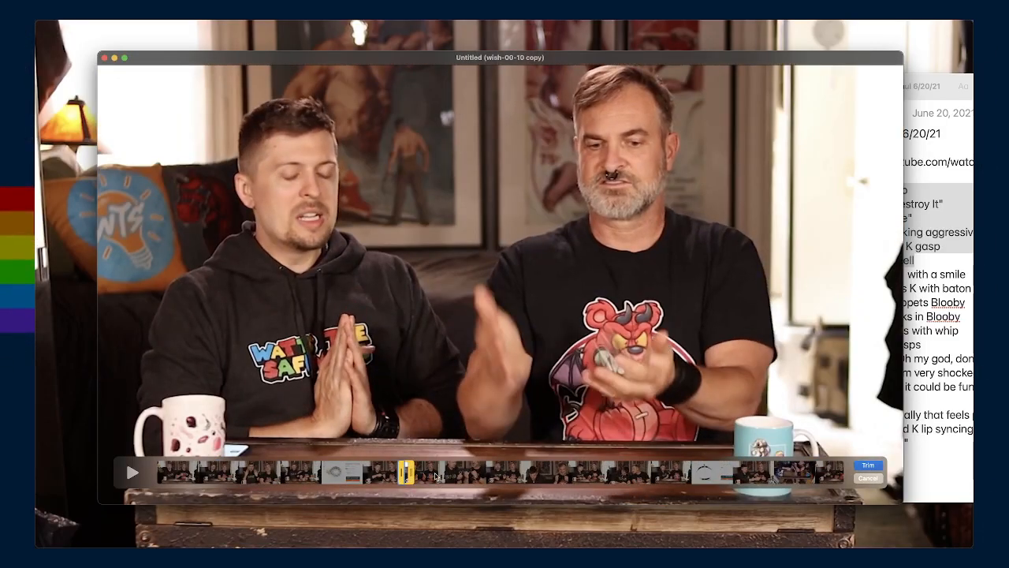
key(Return)
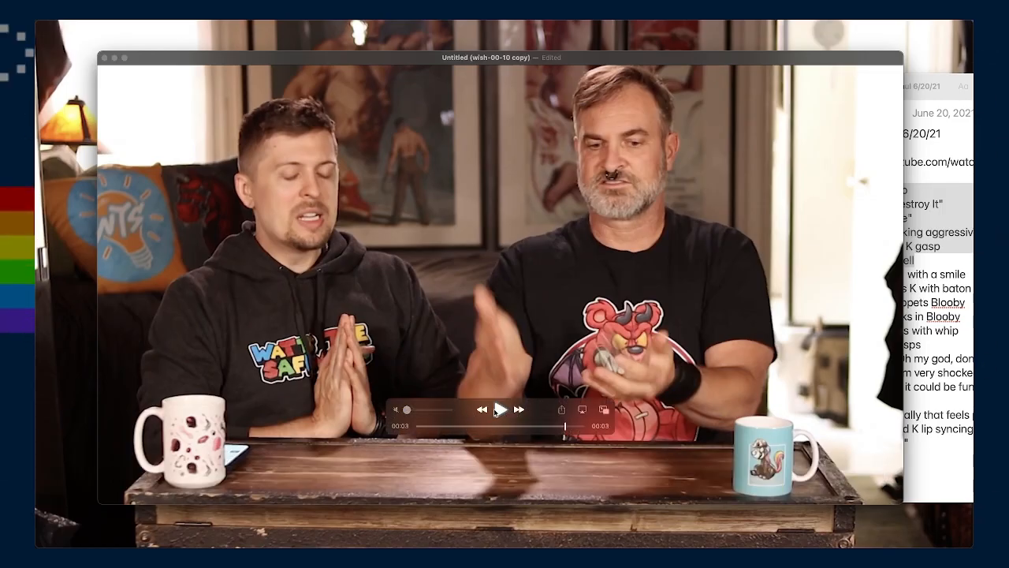
Turn on looping playback for the trimmed "Juggle" clip and review it
key(super+l)
click(651, 169)
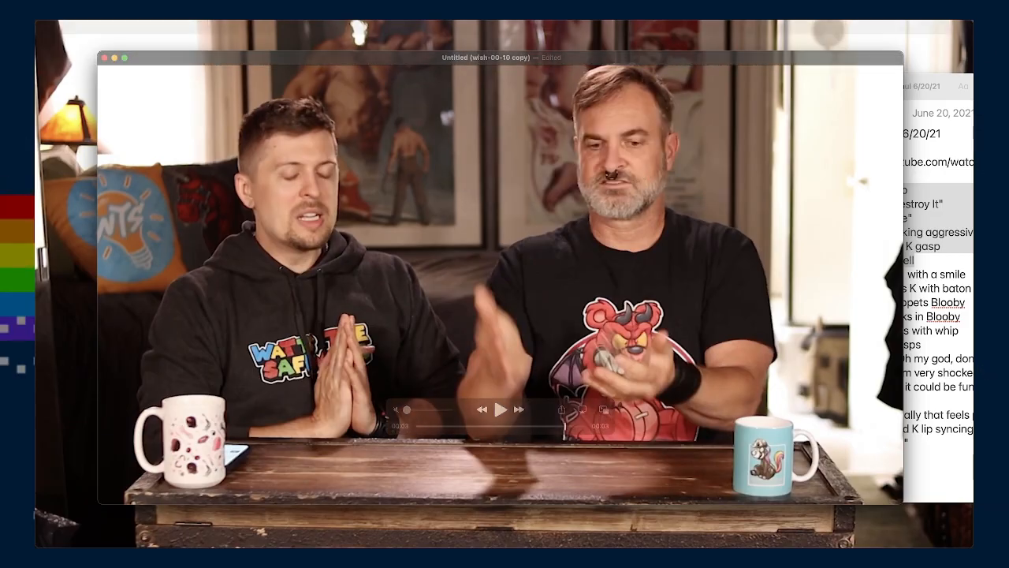
click(93, 19)
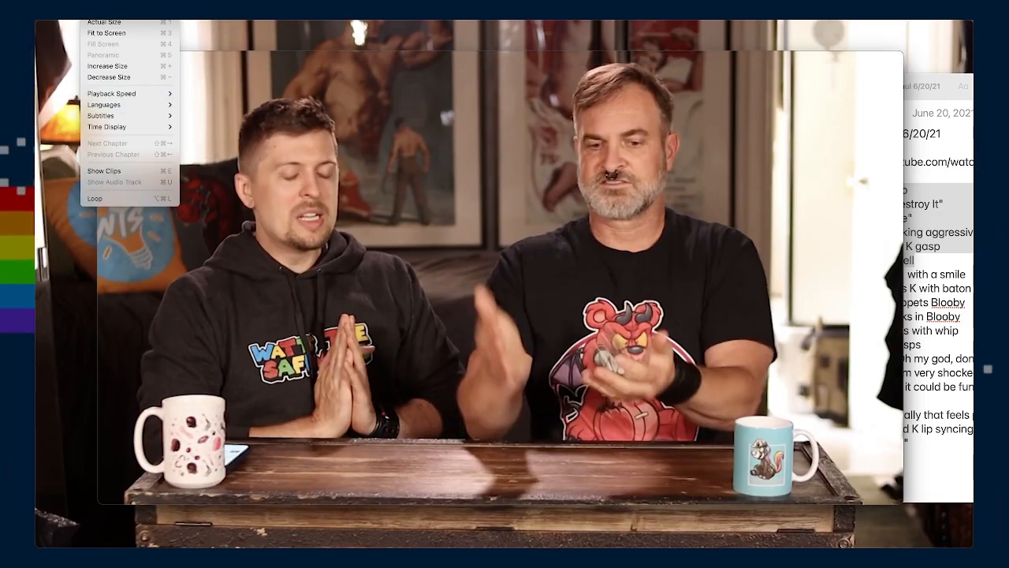
click(156, 202)
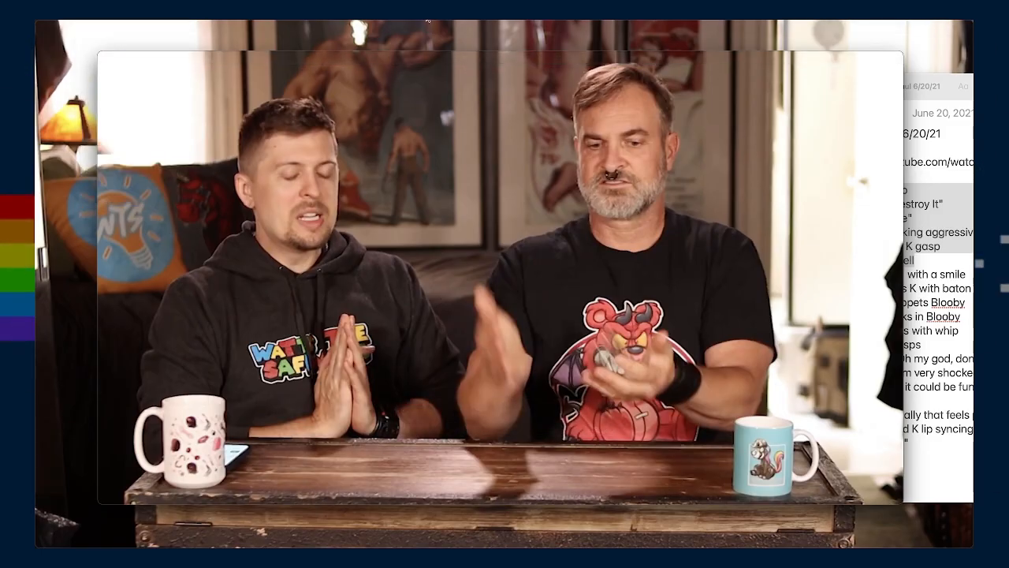
key(super+shift+s)
click(119, 19)
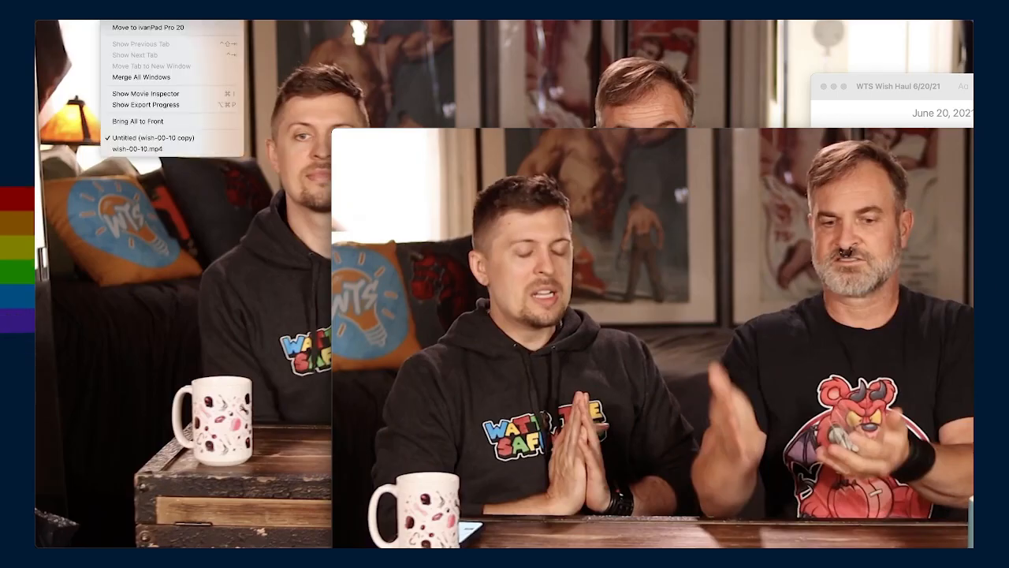
key(Escape)
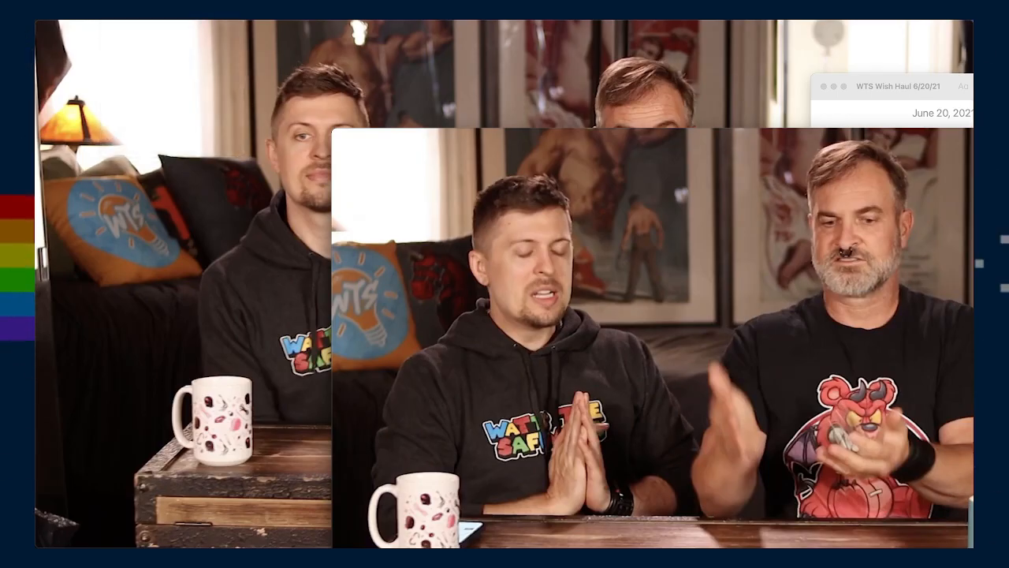
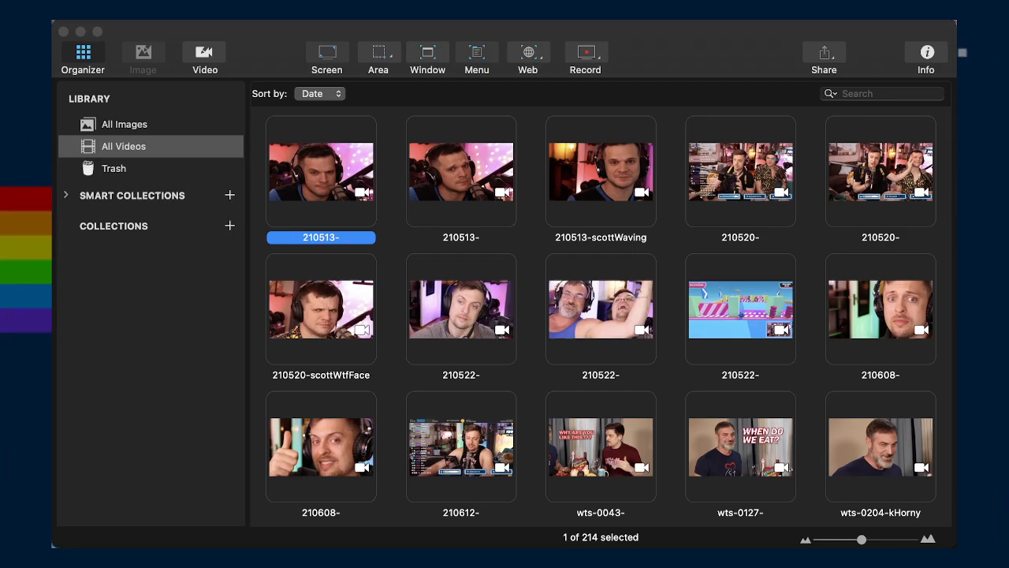
Switch to Capto, add the saved WishHaul clips to its video library and open 0144-kSlap for editing
drag(351, 210, 263, 191)
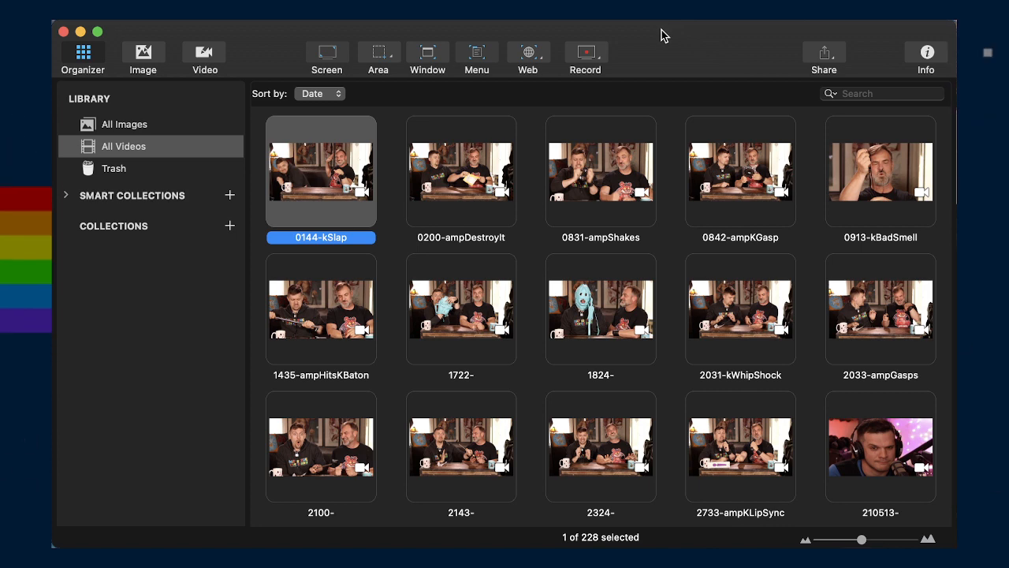
scroll(507, 285, down, 2)
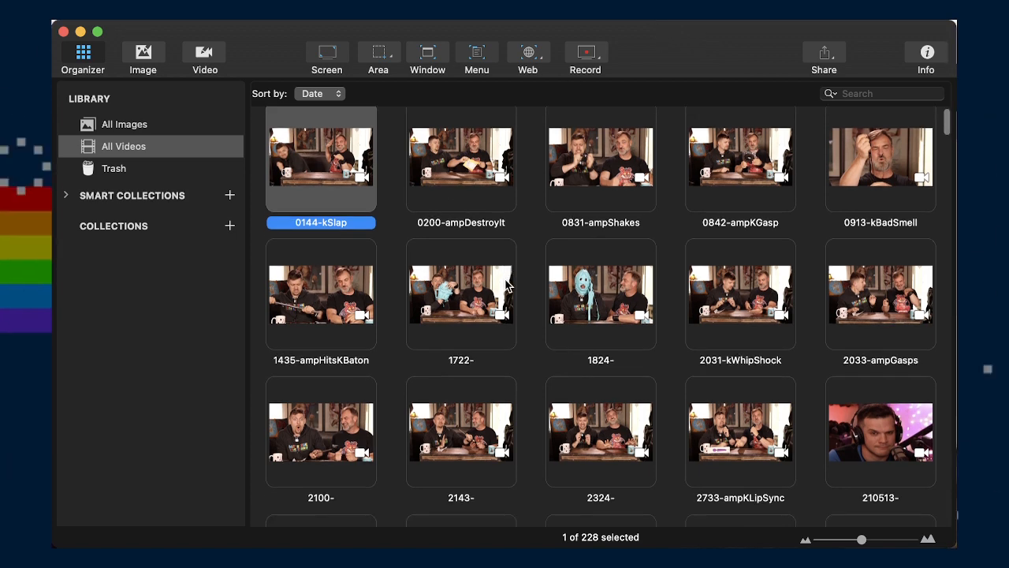
scroll(508, 285, up, 2)
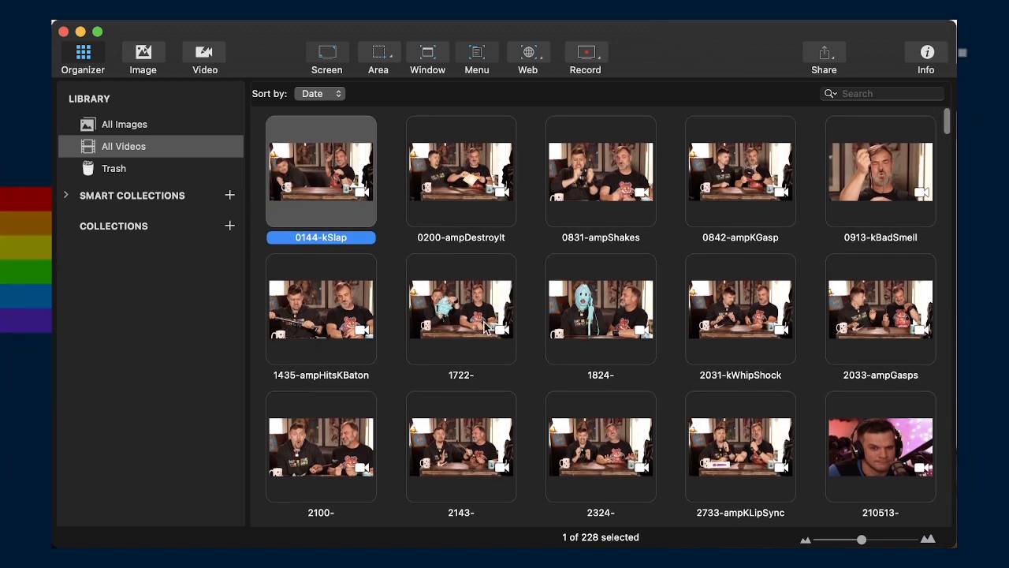
double_click(313, 180)
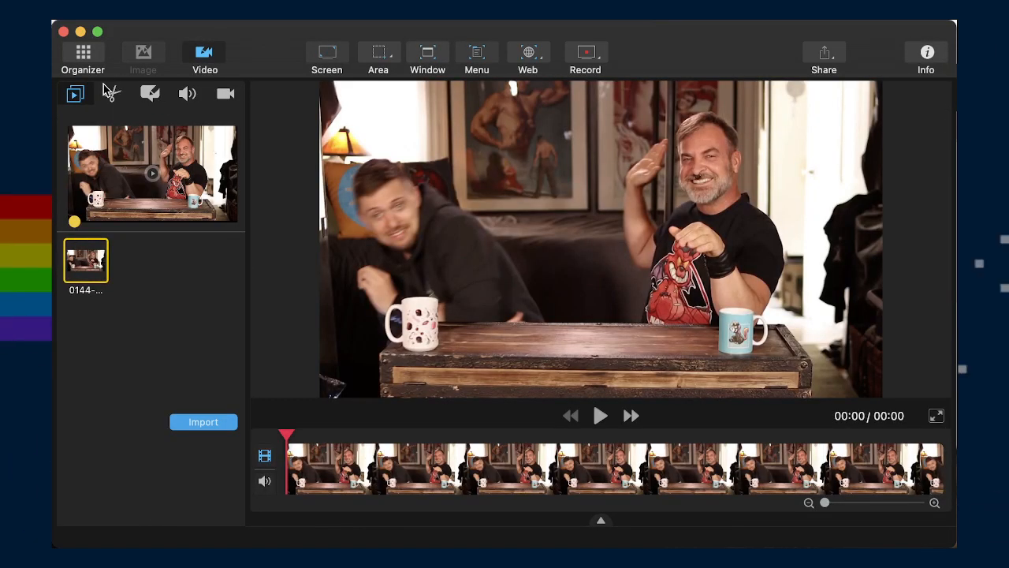
Set up an 800 by 800 crop frame with the aspect ratio unlocked and place it over the bearded man
click(112, 94)
click(133, 144)
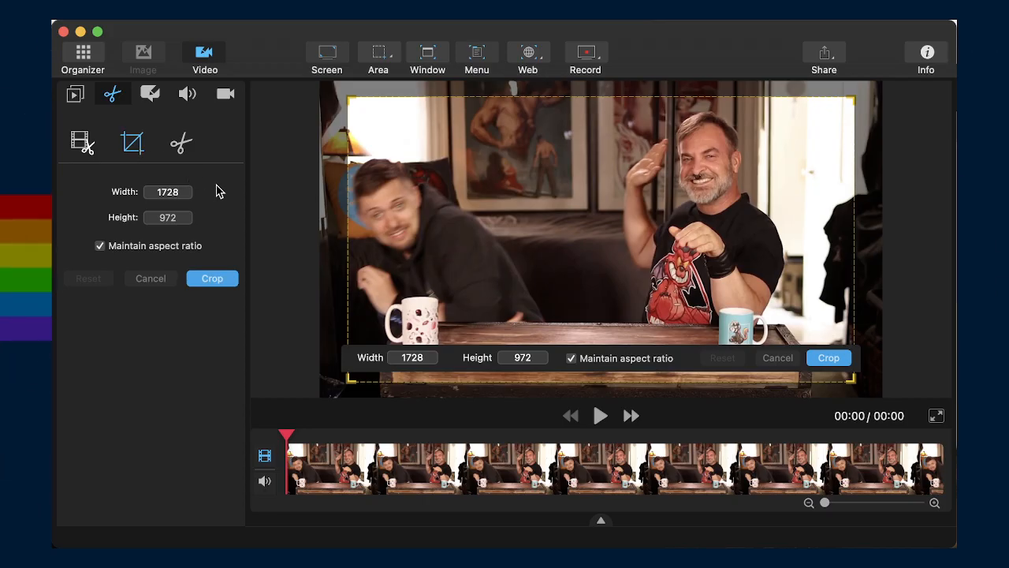
drag(530, 163, 546, 147)
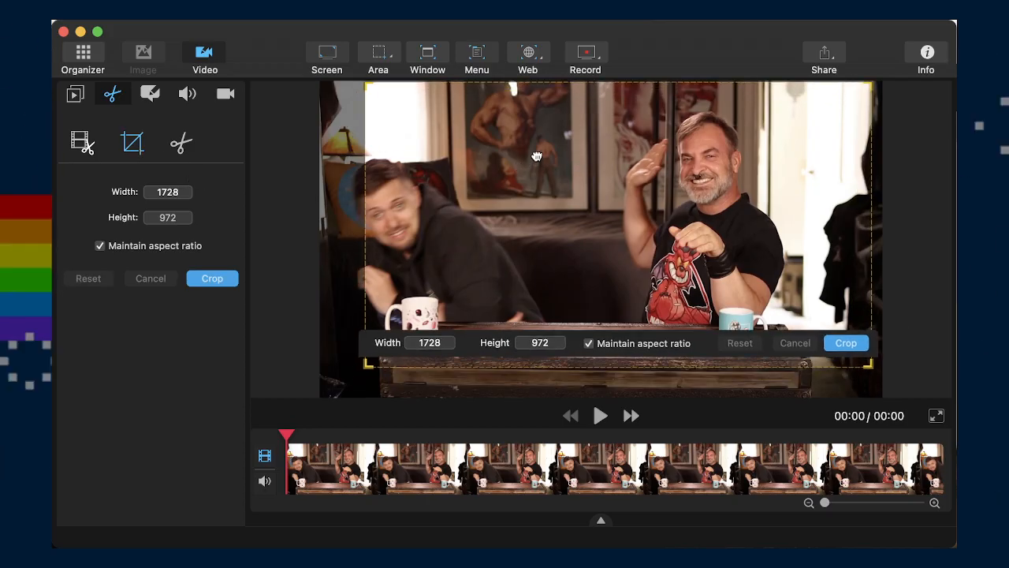
click(599, 345)
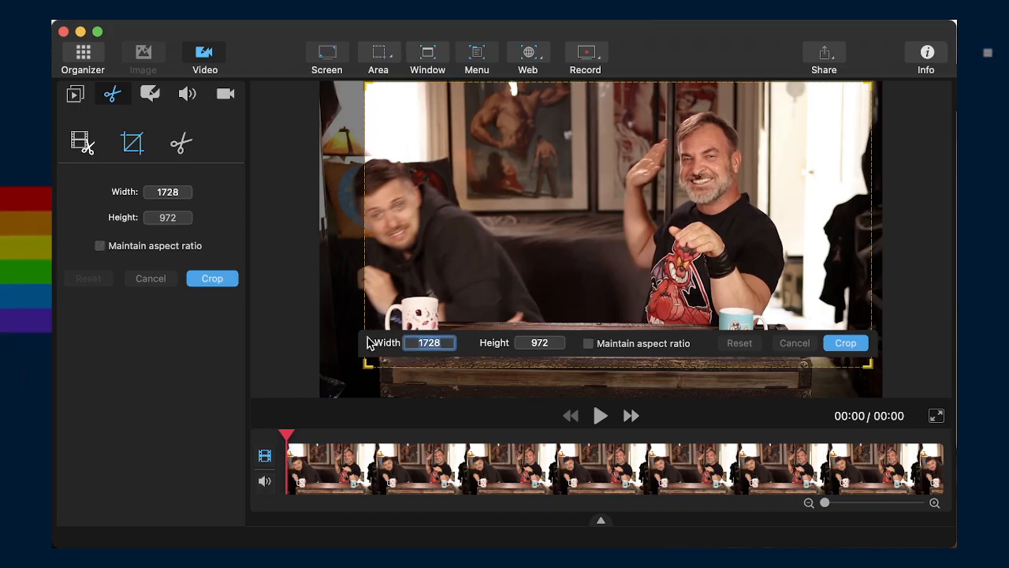
text(800)
key(Tab)
text(8)
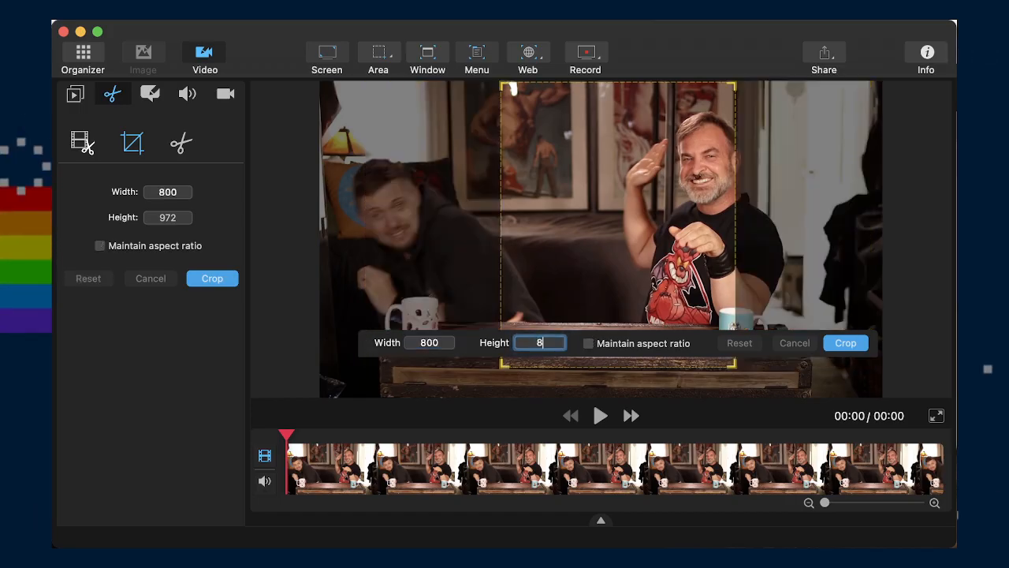
text(00)
drag(617, 246, 751, 195)
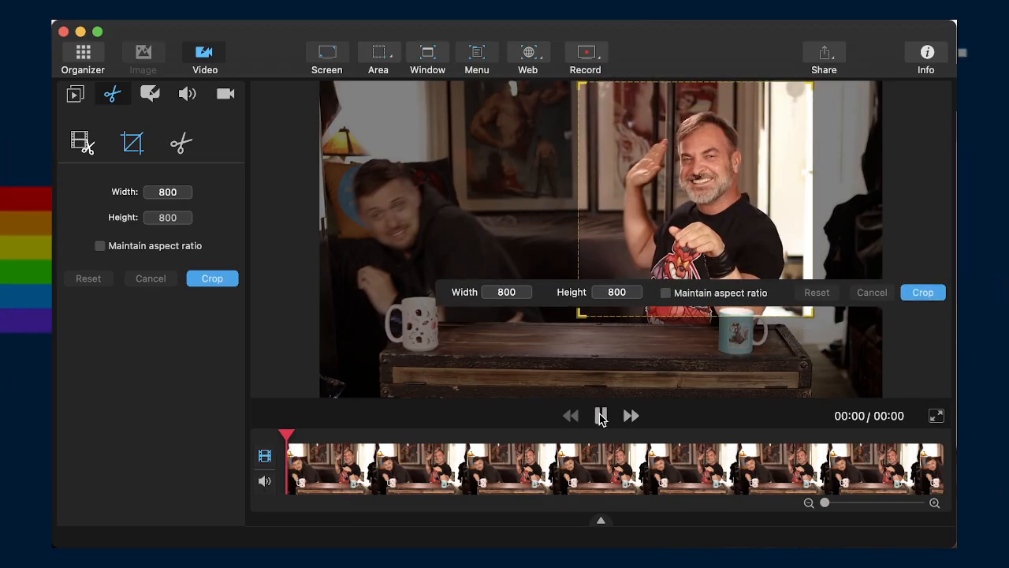
Enlarge the crop frame to about 872 by 871, fit it around the bearded man's movement and apply the crop
drag(727, 191, 697, 188)
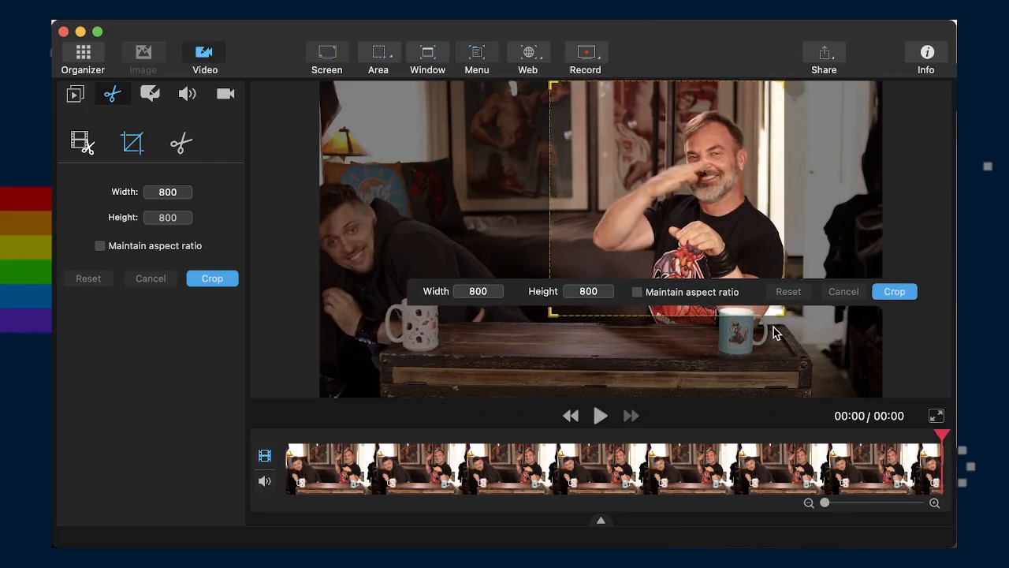
drag(779, 311, 801, 332)
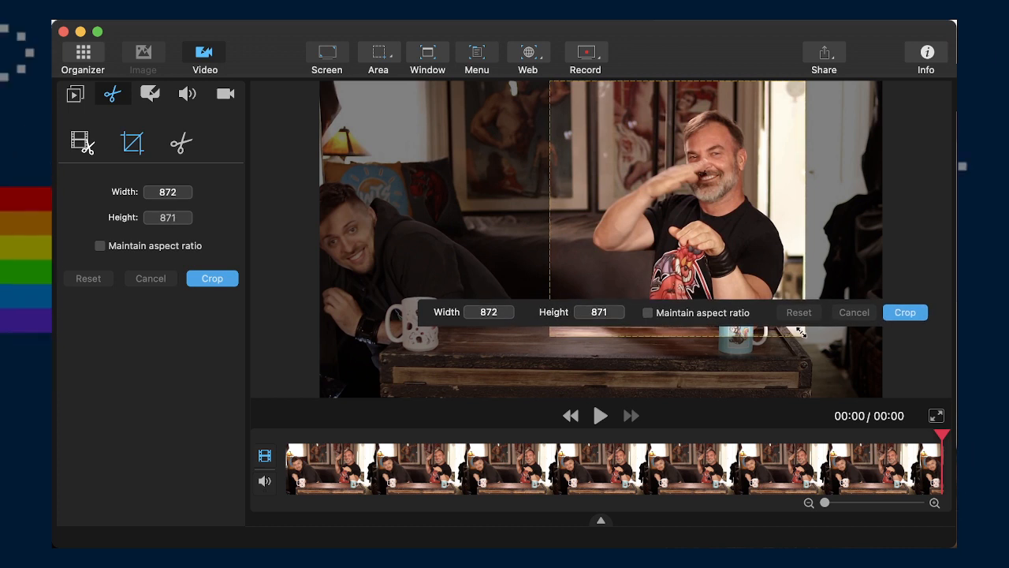
click(600, 419)
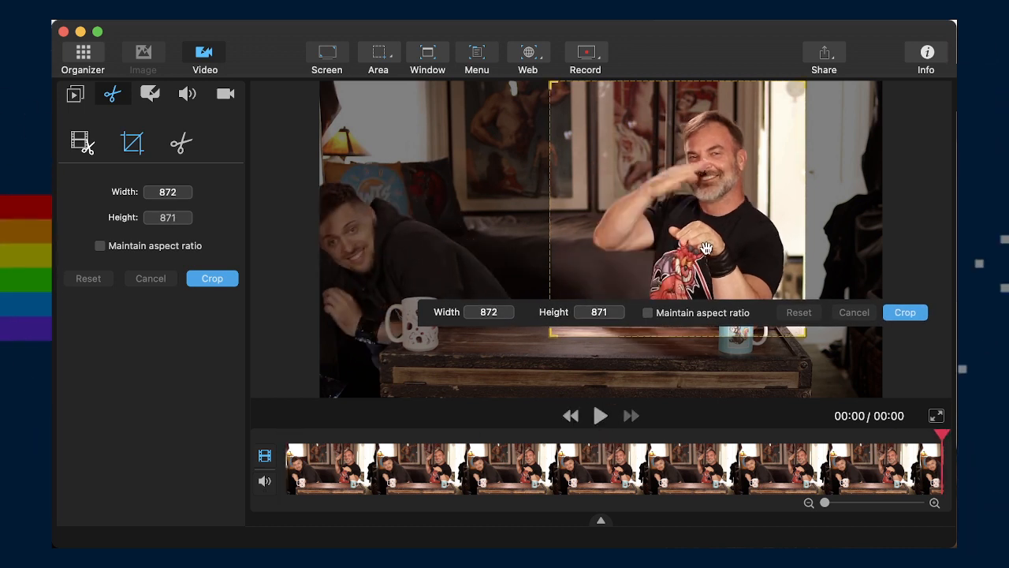
drag(707, 245, 697, 256)
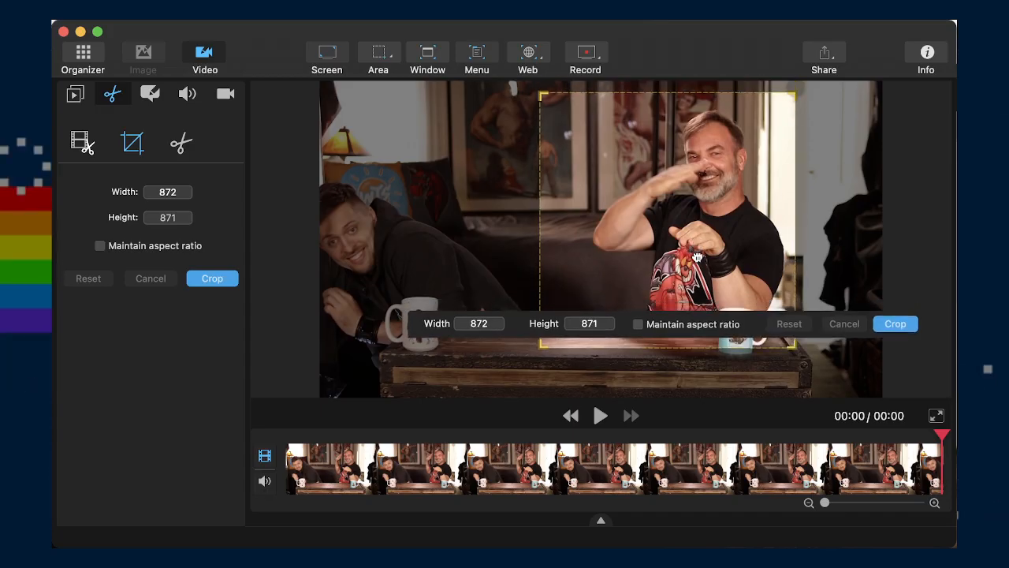
click(600, 416)
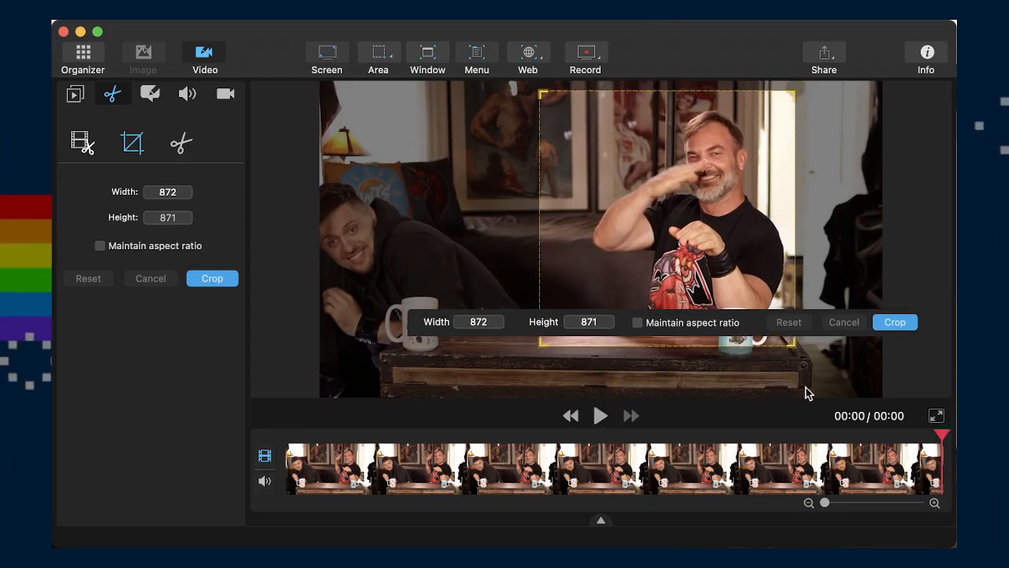
click(894, 322)
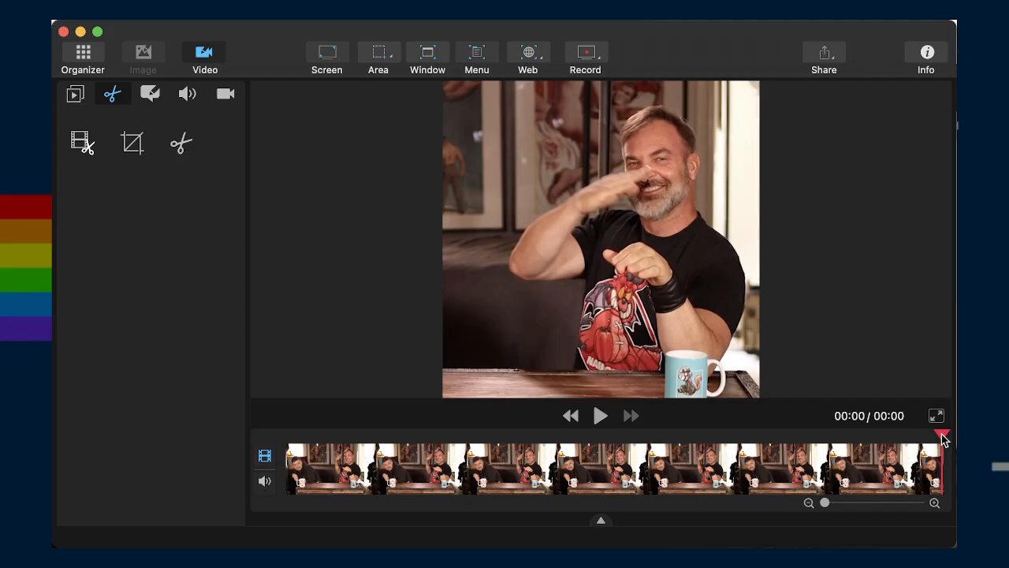
Trim the end of the cropped clip slightly and export it as 0144-kSlap.mov to the 21-06-20-WishHaul folder
drag(944, 439, 942, 512)
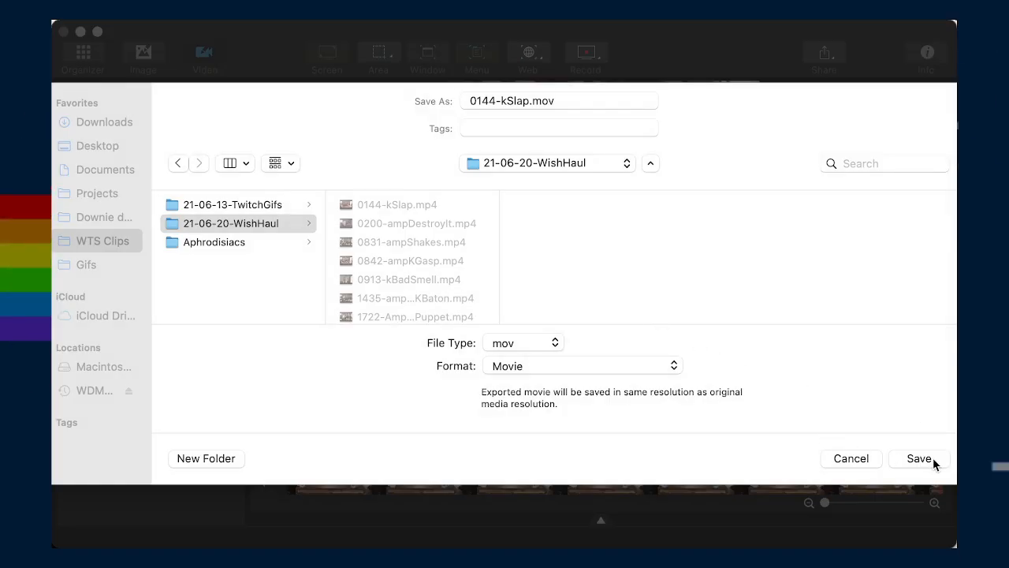
click(918, 458)
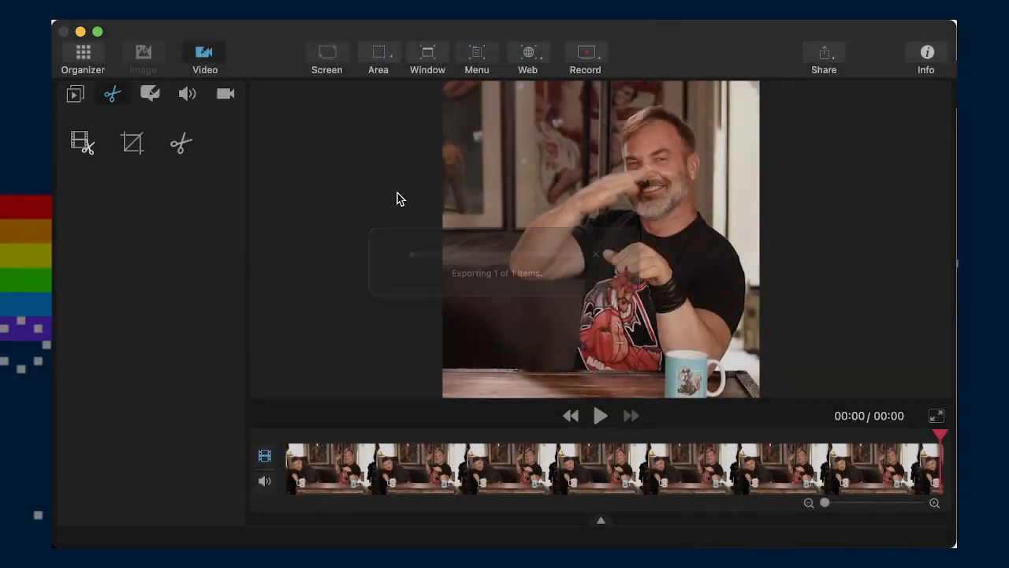
Open 0200-ampDestroyIt from the library and set its crop frame to 800 by 800 without a fixed aspect ratio
click(68, 54)
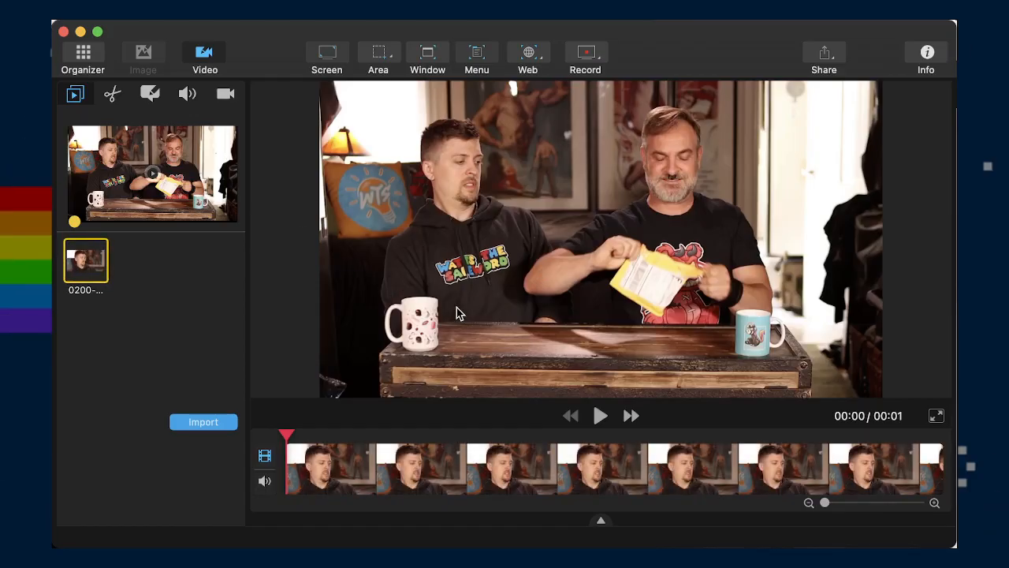
click(113, 95)
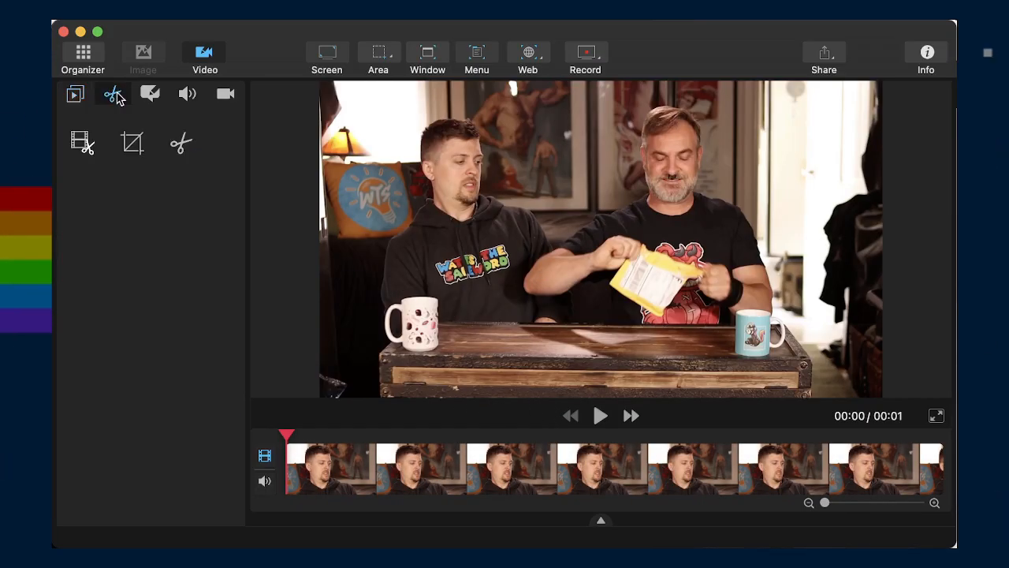
click(132, 142)
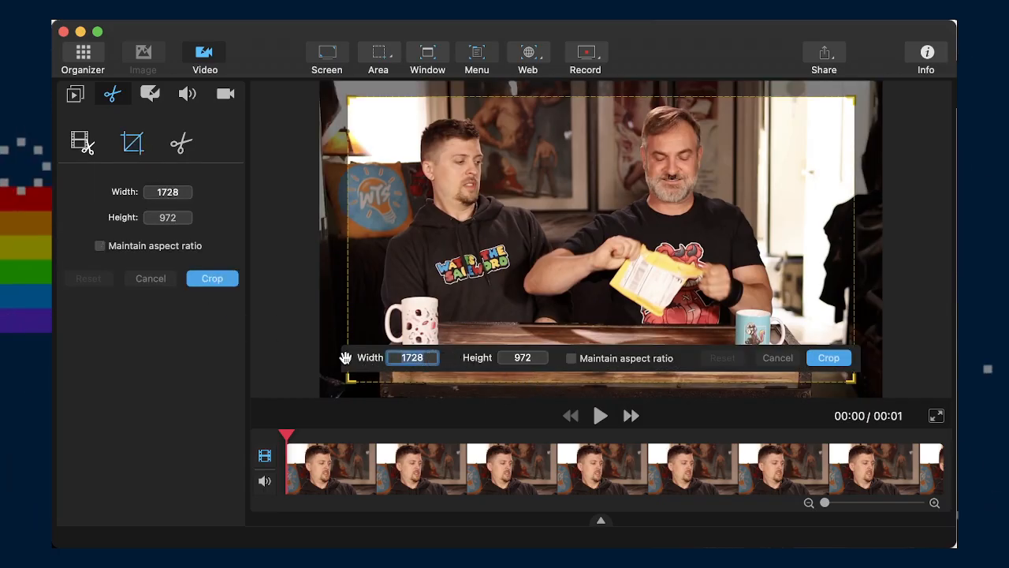
key(Tab)
text(800)
key(Tab)
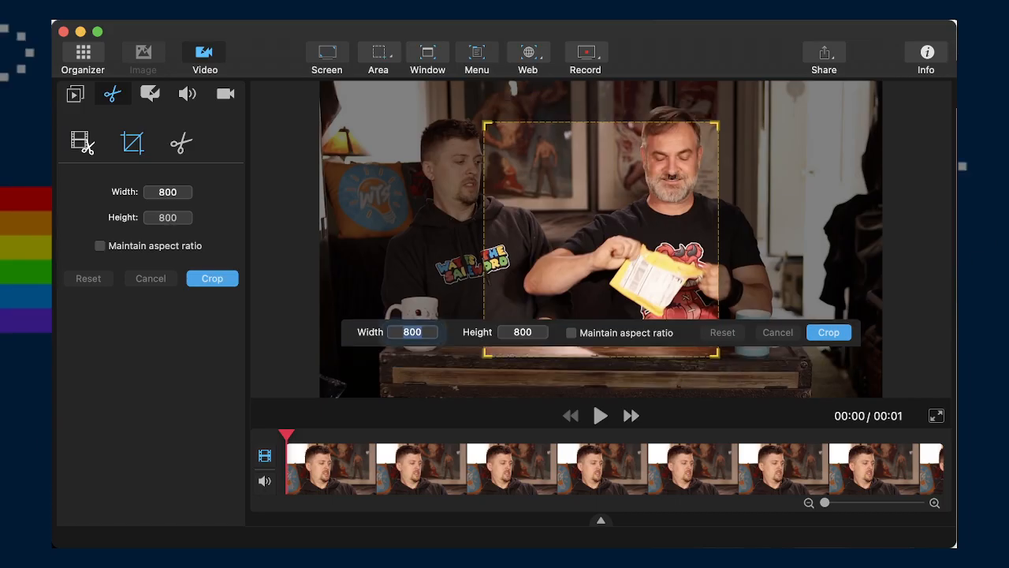
Fit the crop frame around the hoodie wearer's face in the close-up at about 1088 by 1080 and apply the crop
drag(572, 202, 446, 161)
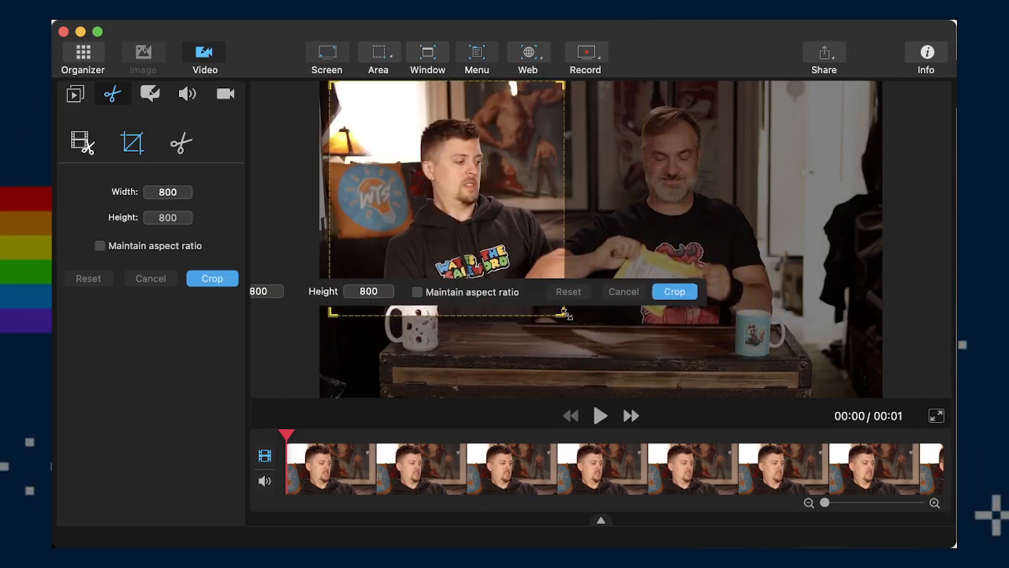
drag(565, 313, 523, 274)
drag(490, 183, 522, 197)
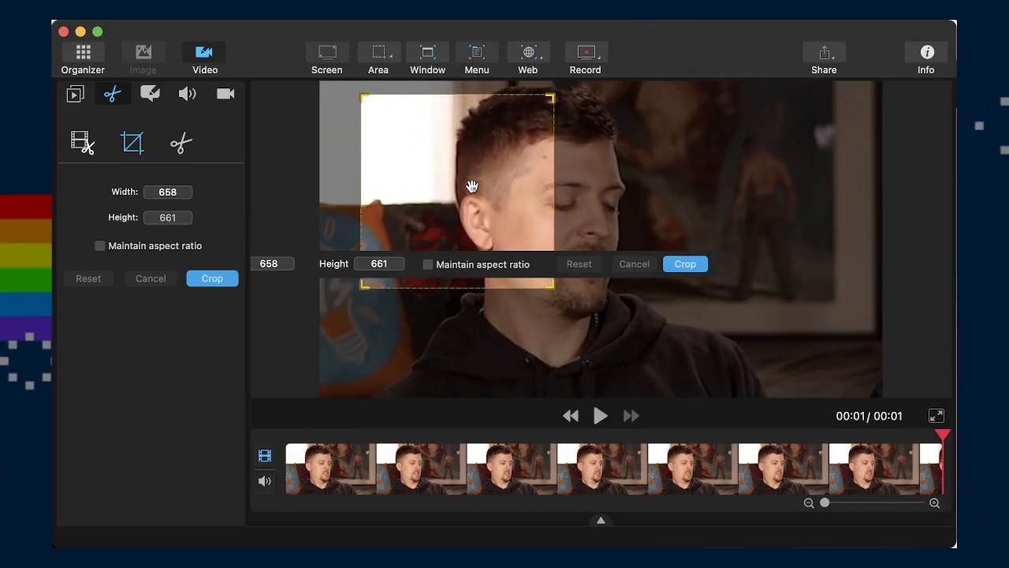
drag(470, 186, 528, 152)
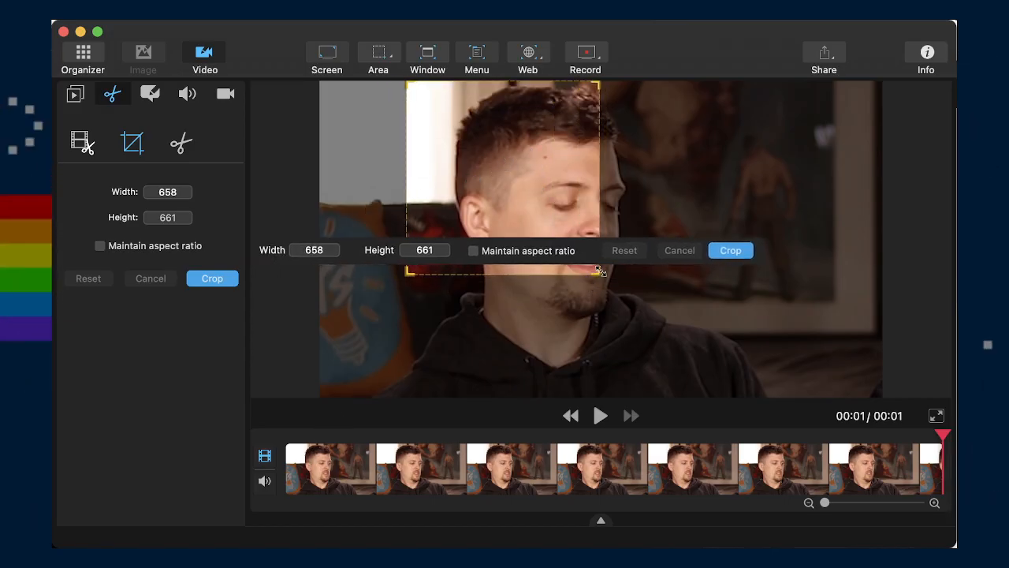
drag(599, 270, 662, 282)
drag(609, 221, 585, 213)
click(601, 417)
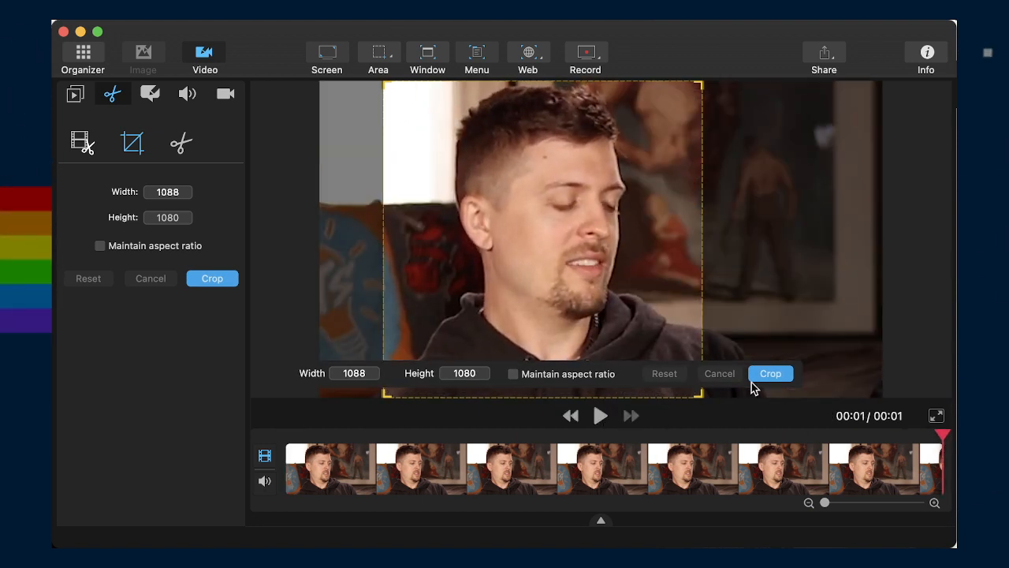
click(770, 374)
Trim a short piece off the start of the cropped 0200-ampDestroyIt clip and play it to check
click(567, 474)
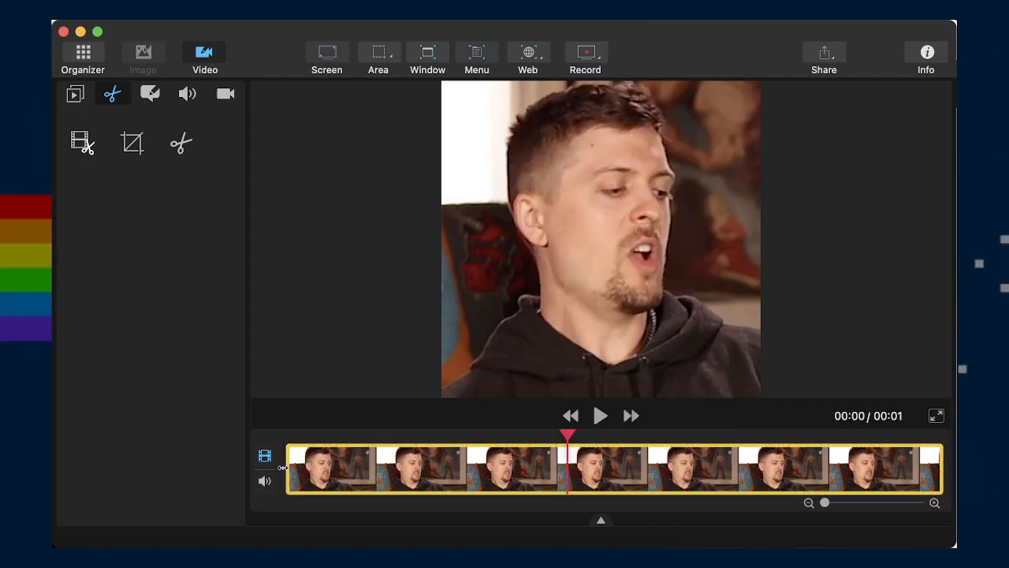
drag(282, 467, 295, 433)
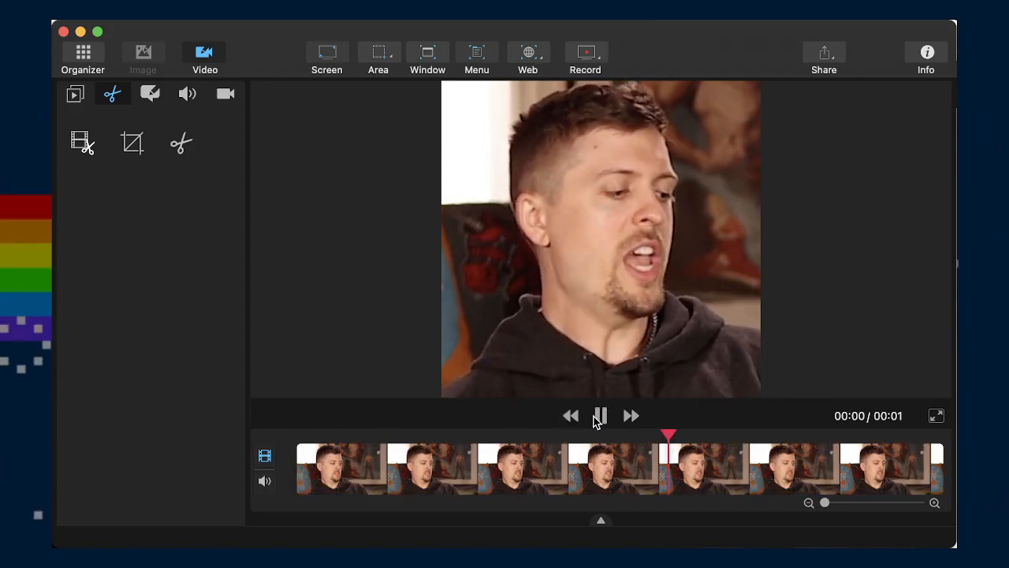
Add a white Futura Condensed ExtraBold text caption reading DESTROY IT across the hoodie at size 129
click(150, 96)
click(222, 141)
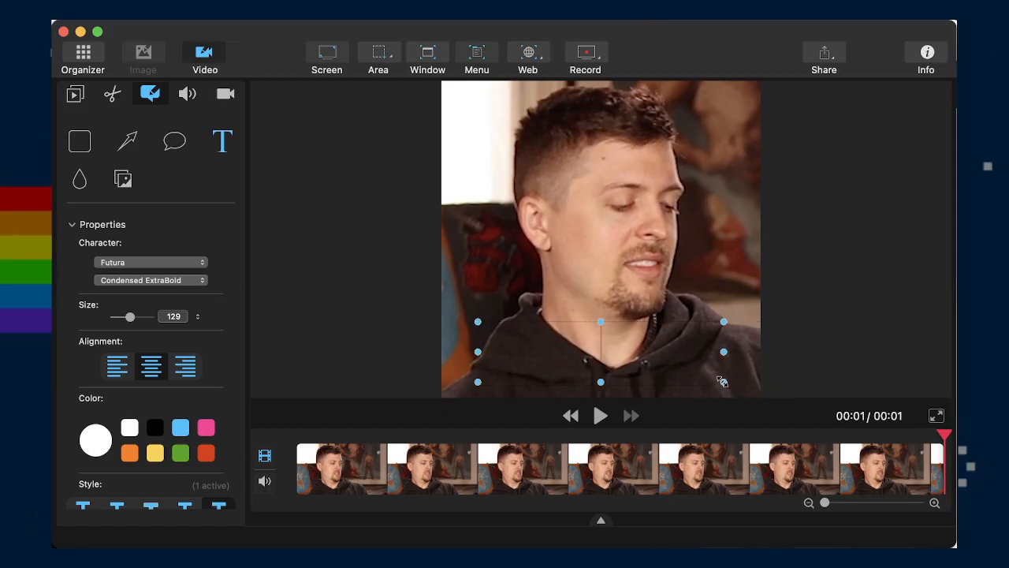
text(ROY IT)
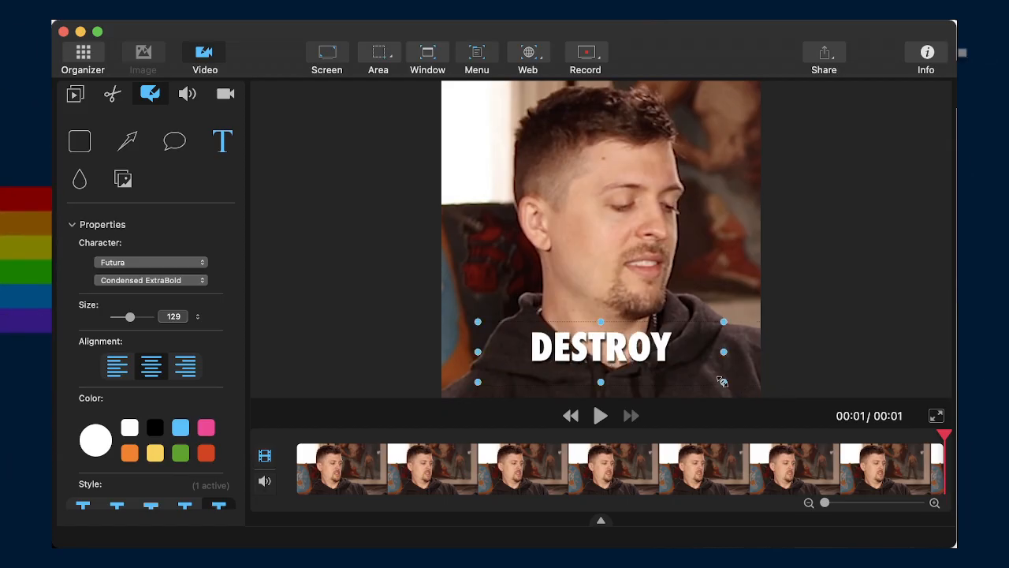
click(759, 363)
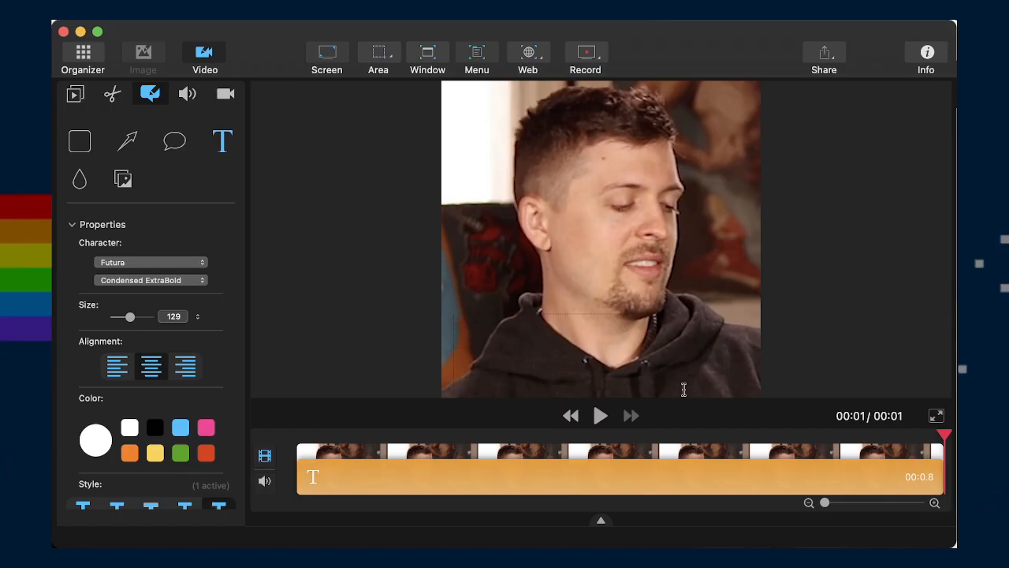
Try placing a second DESTROY IT caption and another text box over the hoodie, and remove these extra texts
click(748, 383)
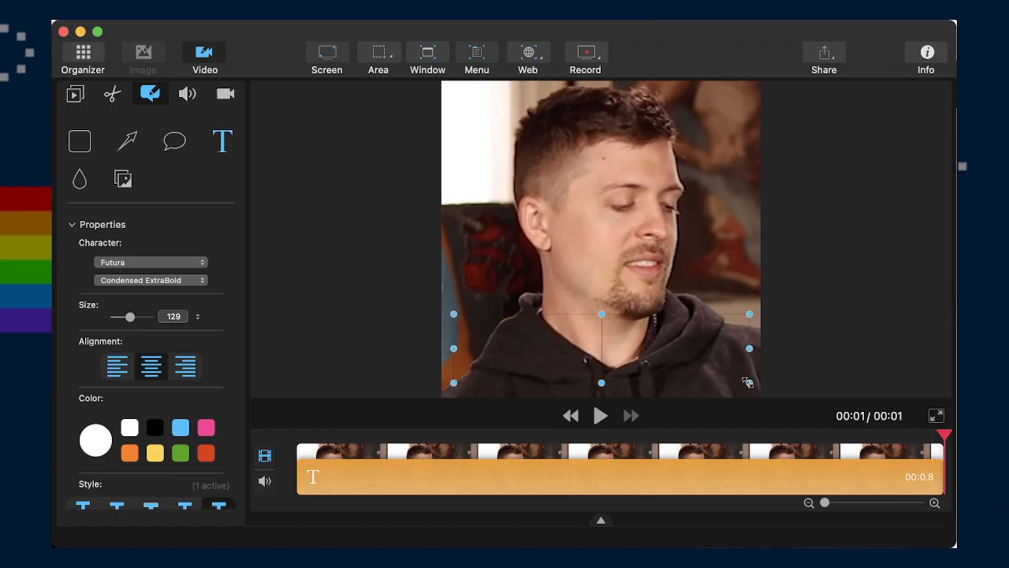
text(DES)
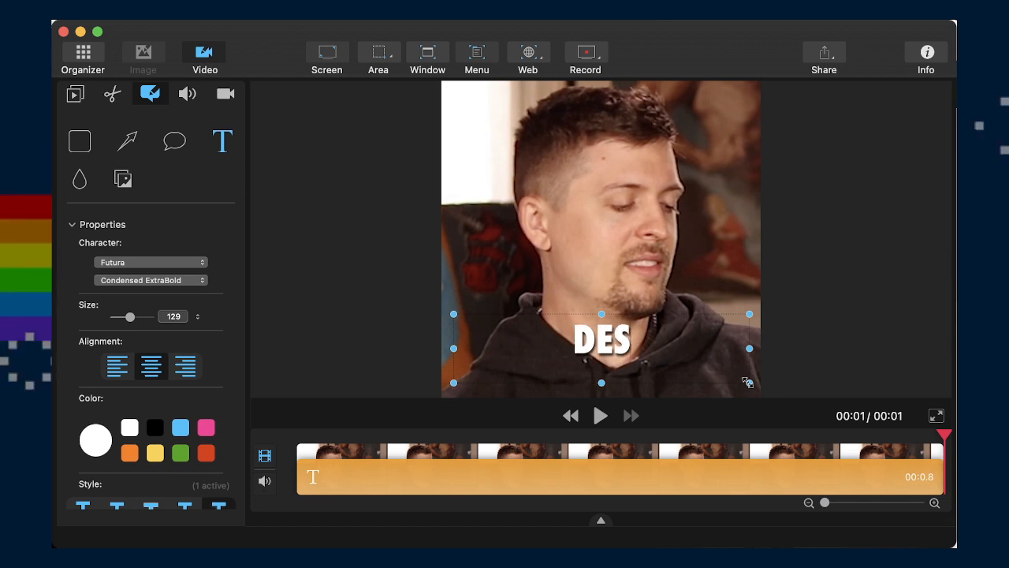
text(TROY)
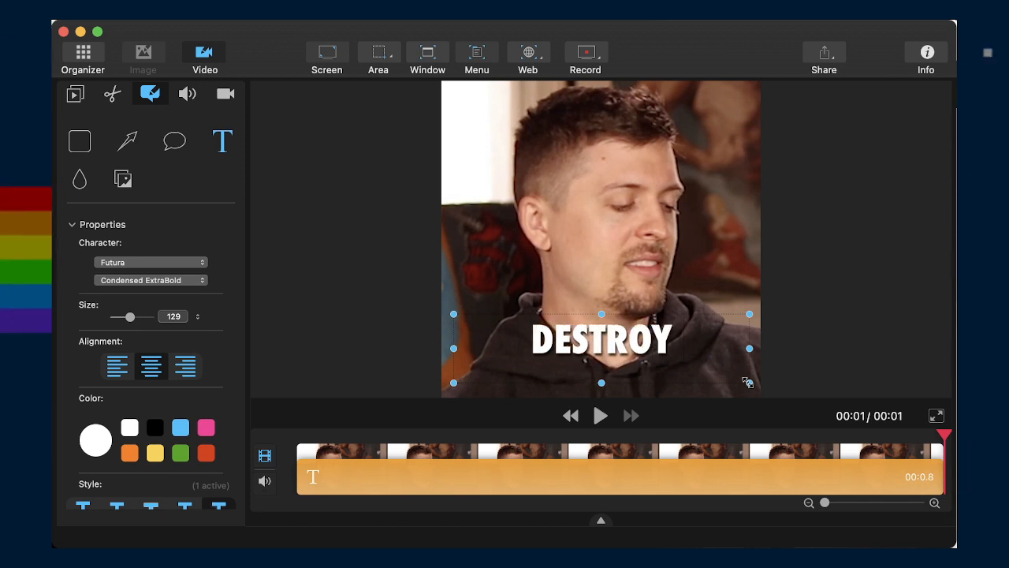
text( IT)
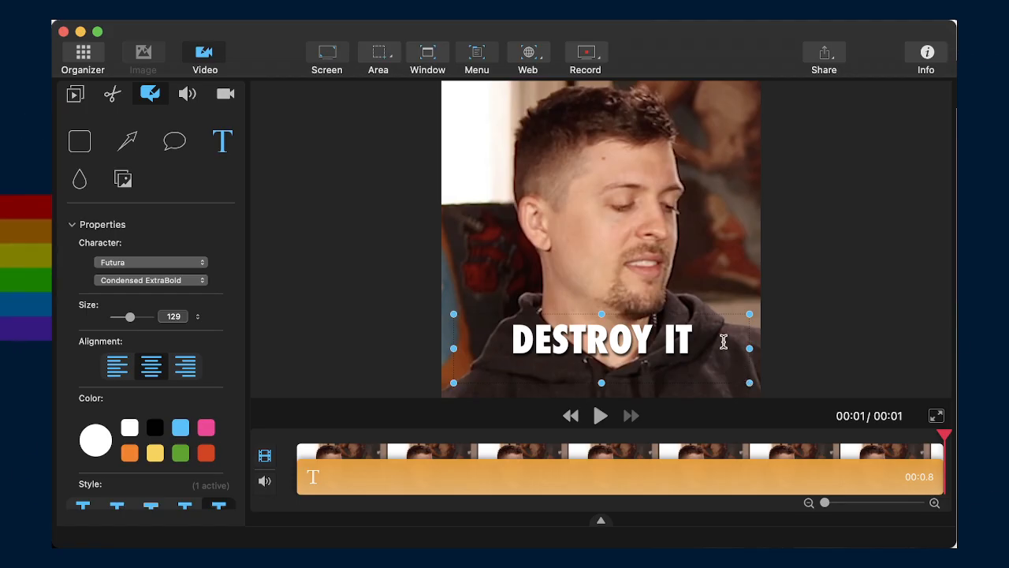
click(732, 281)
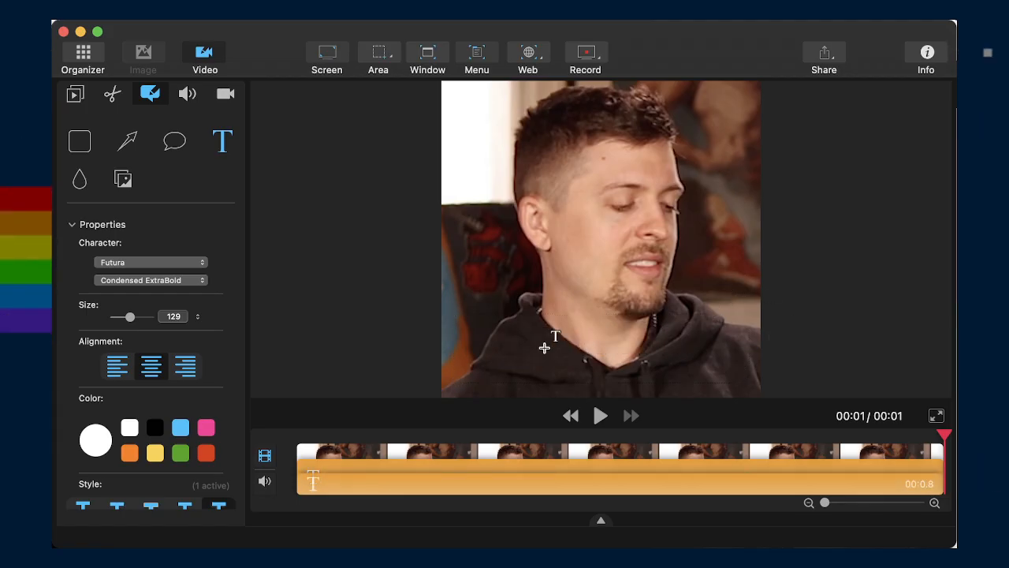
mouse_move(459, 303)
mouse_down()
mouse_move(667, 371)
mouse_move(747, 377)
mouse_up()
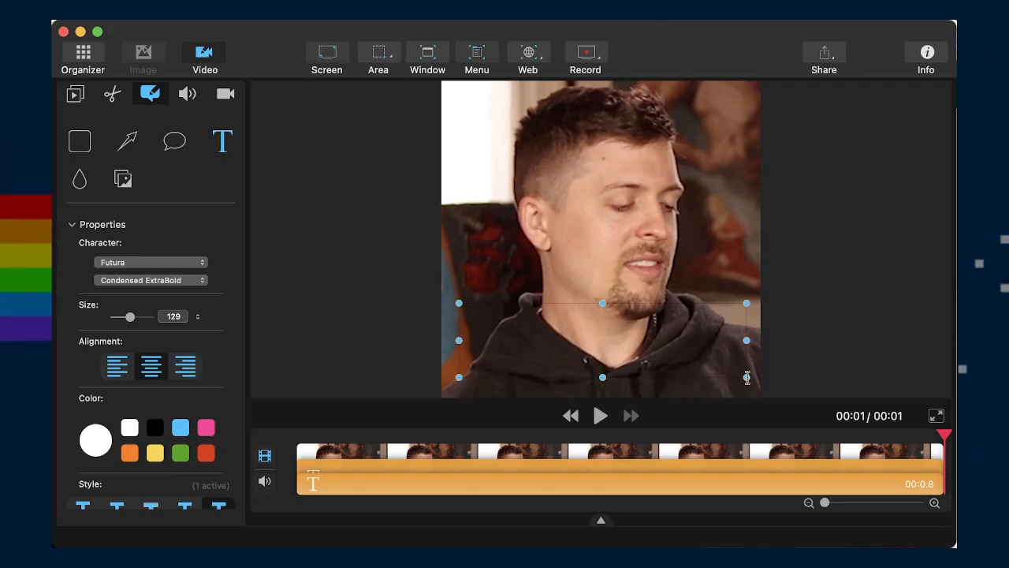
click(648, 483)
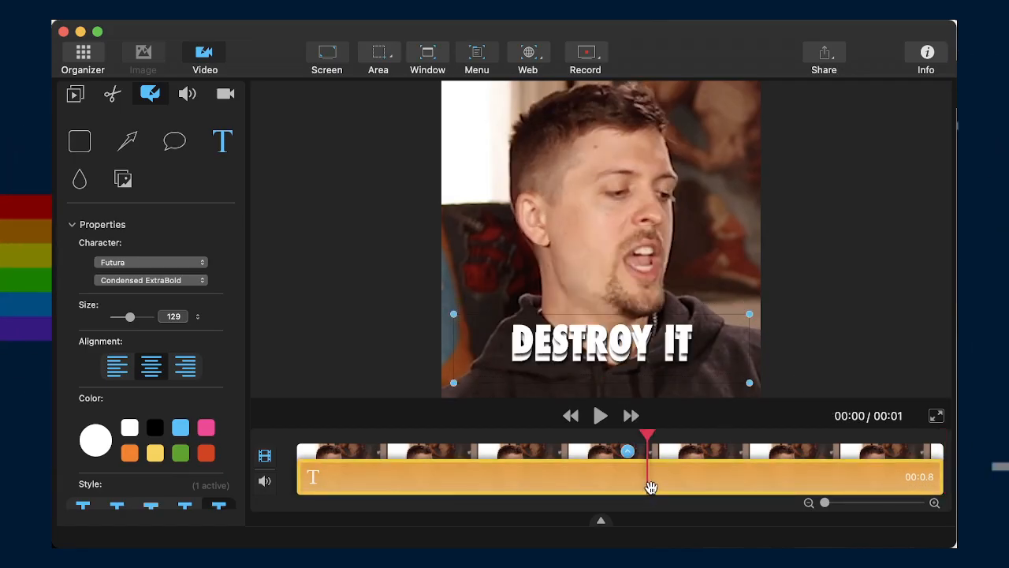
click(652, 483)
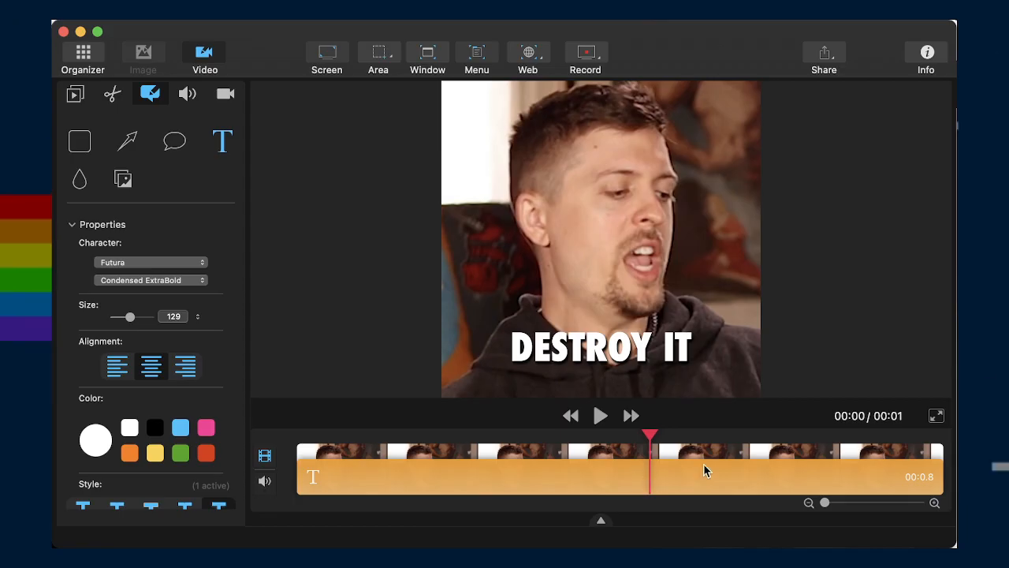
Set the DESTROY IT caption's size to 160, shift it slightly down and right, and check it through the end of the clip
click(649, 334)
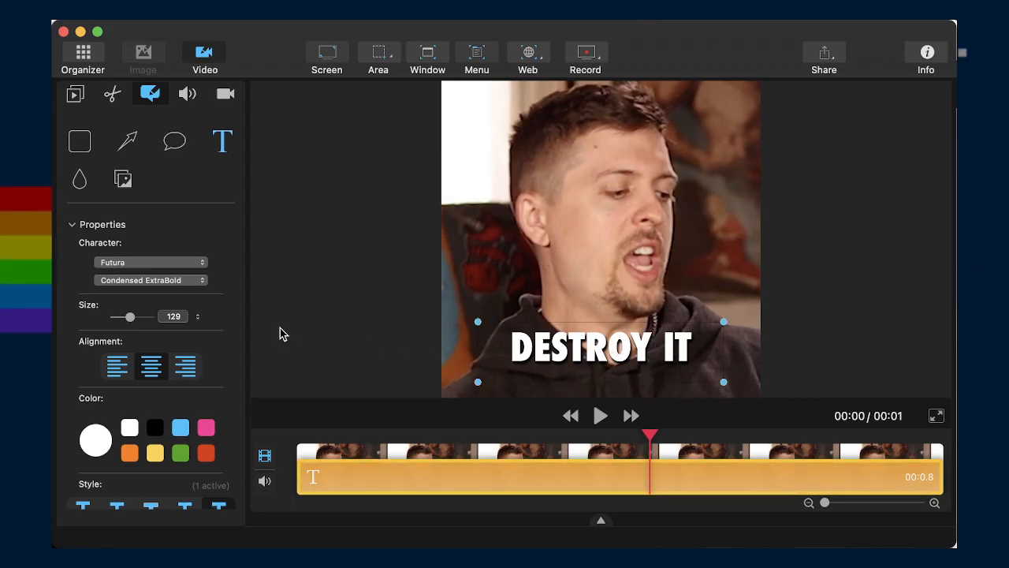
drag(131, 317, 135, 322)
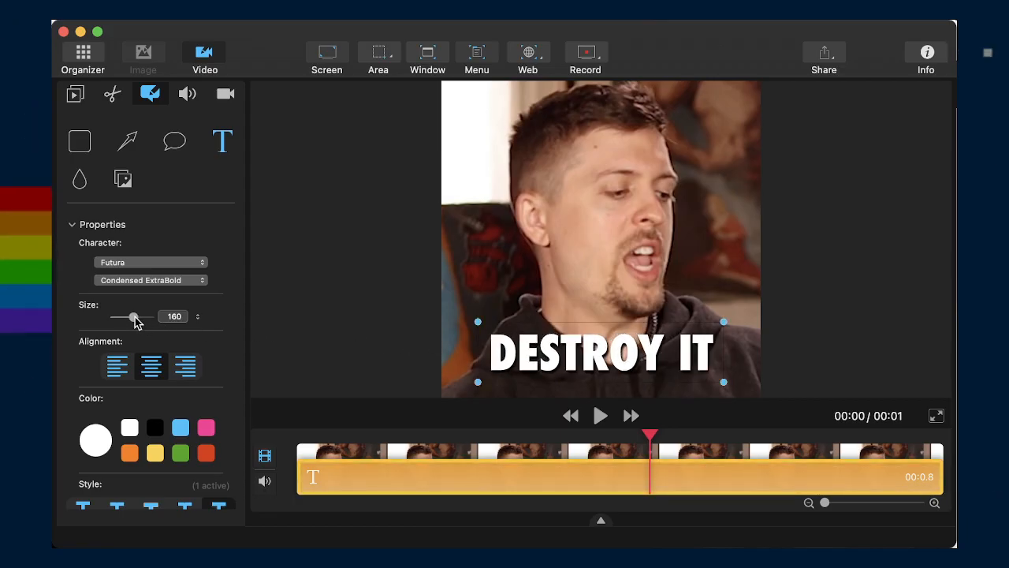
drag(662, 350, 666, 352)
drag(644, 439, 962, 446)
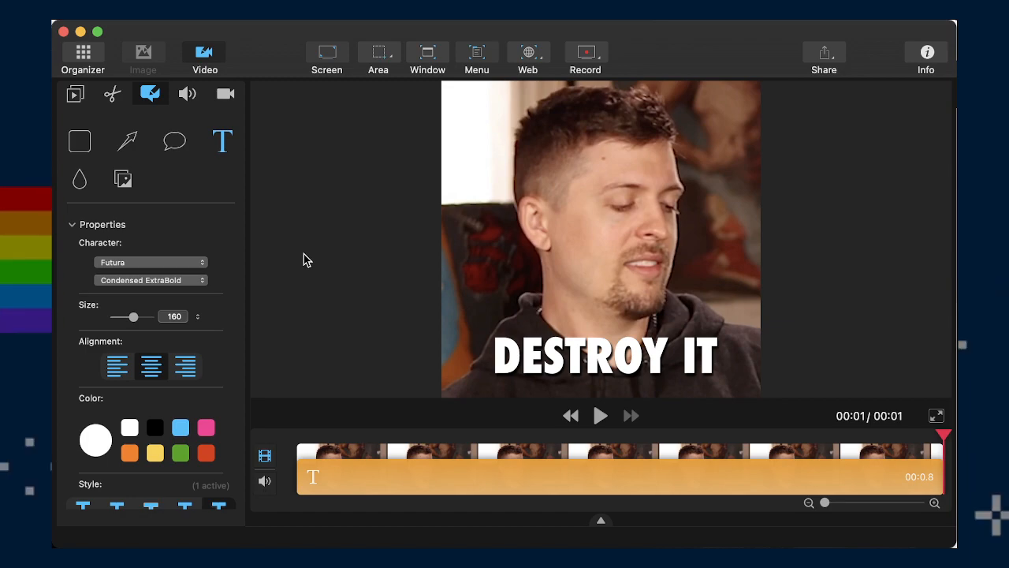
Export the captioned clip as 0200-ampDestroyIt.mov to the 21-06-20-WishHaul folder and open 0831-ampShakes from the library
key(super+e)
key(Return)
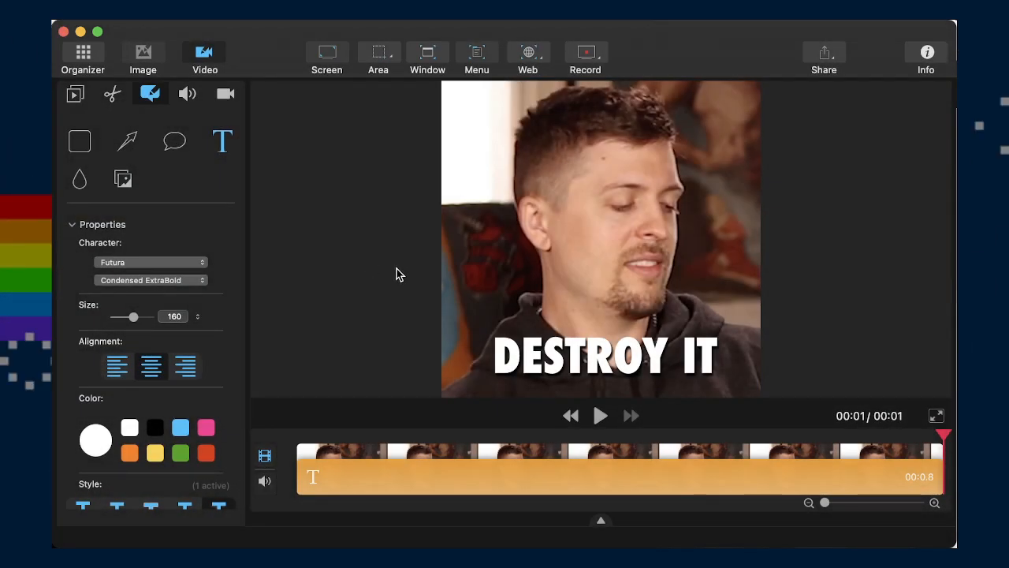
click(82, 63)
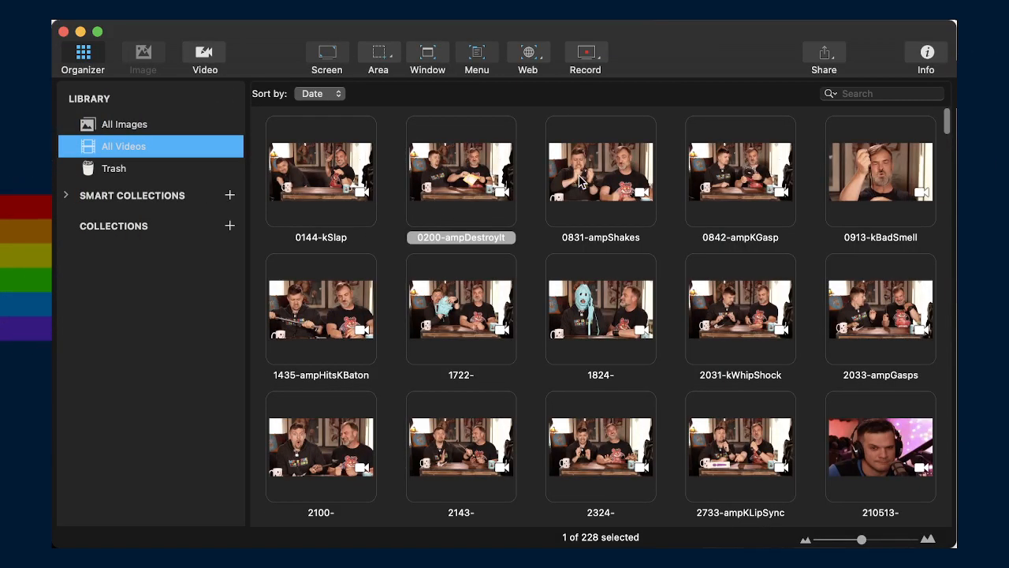
double_click(580, 182)
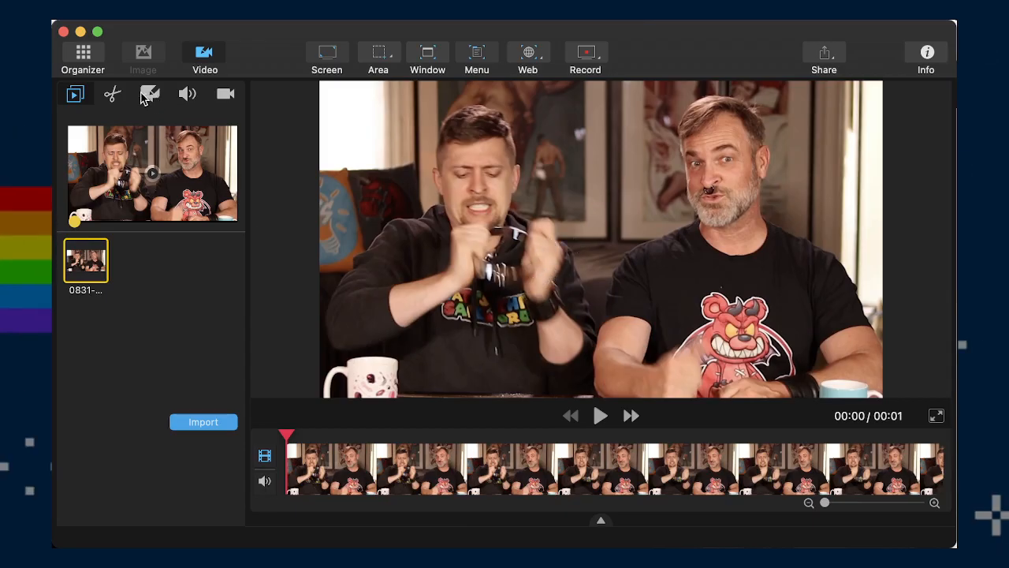
Mute audio Track 1 of the 0831-ampShakes clip
click(113, 95)
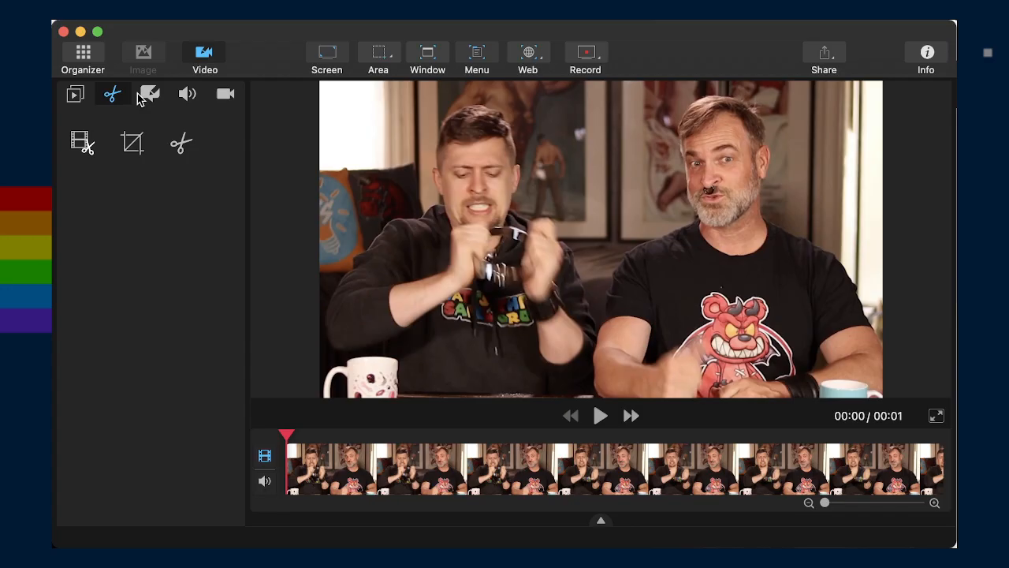
click(131, 145)
click(187, 94)
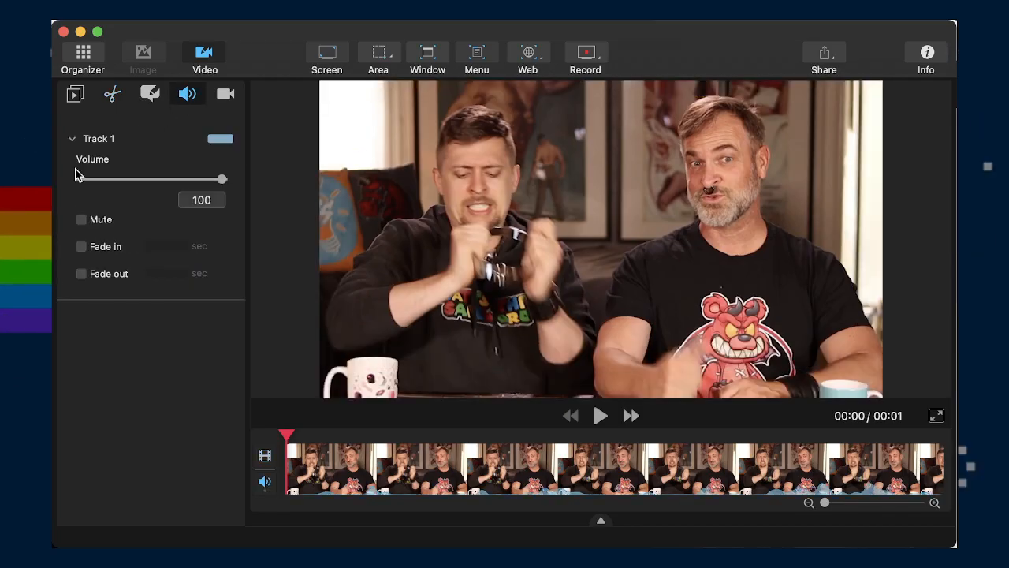
click(94, 223)
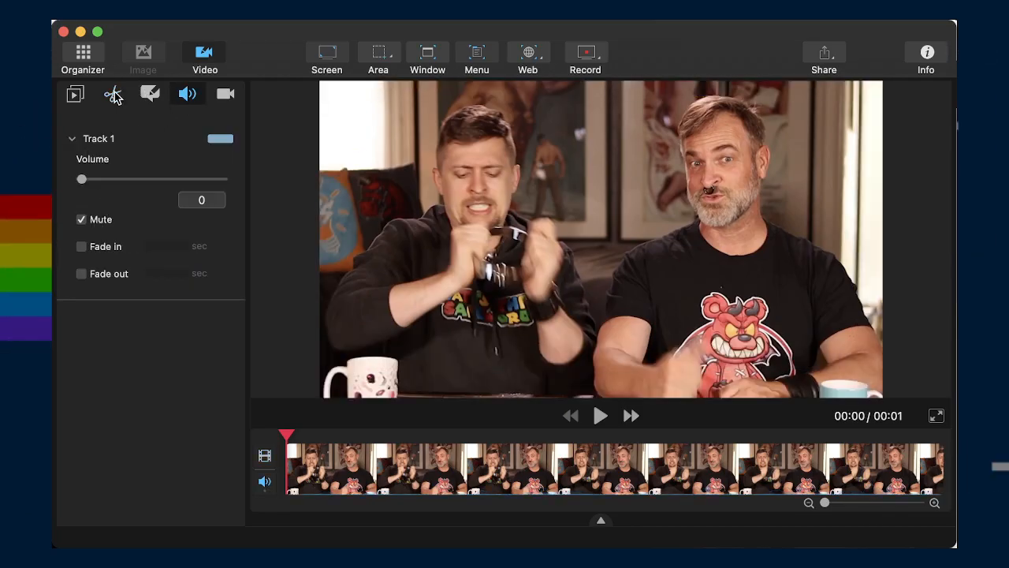
Size a crop frame to about 980 by 556 around the hoodie wearer and turn off its fixed aspect ratio
click(112, 95)
click(133, 152)
drag(594, 254, 519, 221)
drag(826, 361, 639, 261)
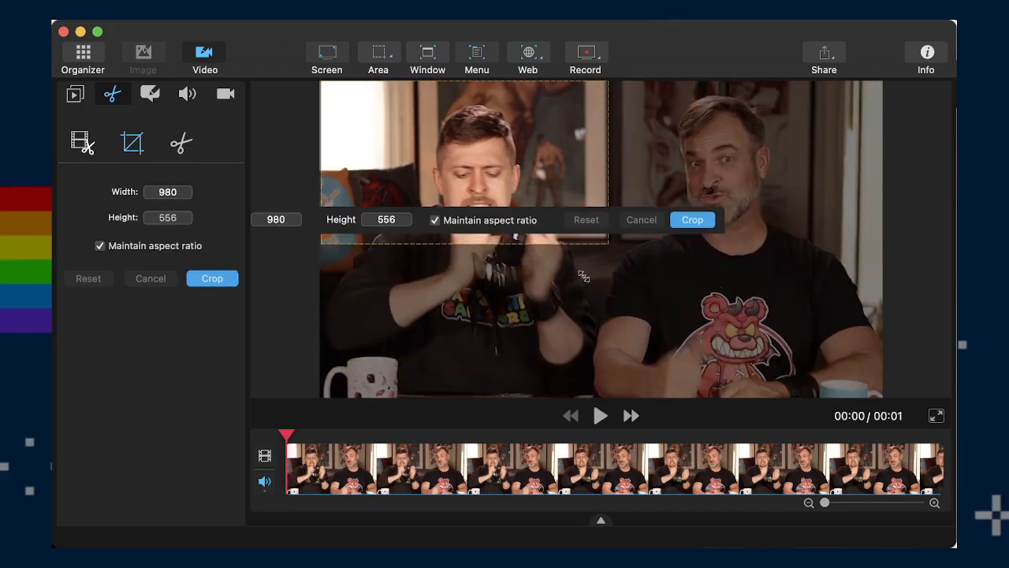
drag(535, 188, 552, 204)
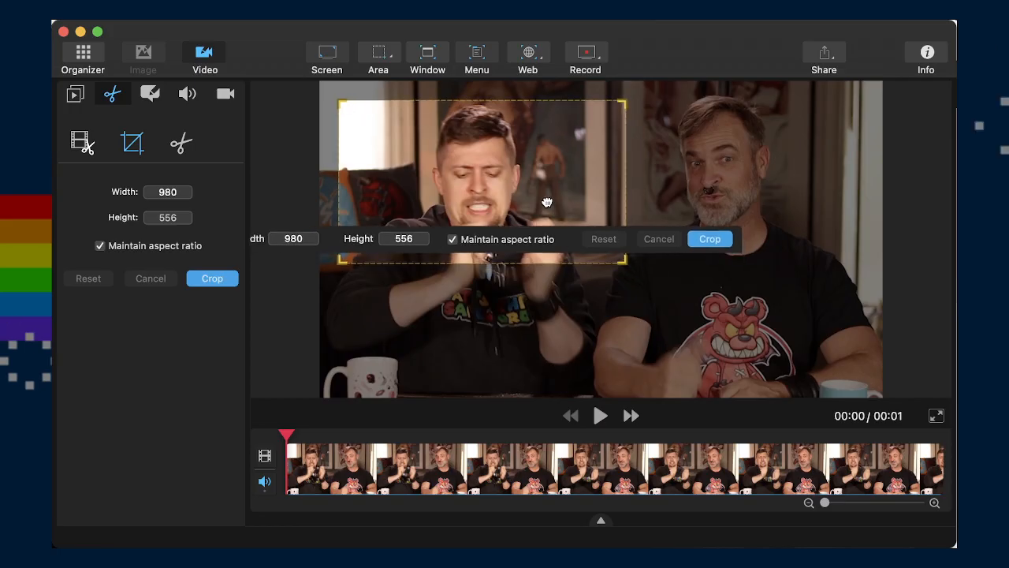
click(472, 241)
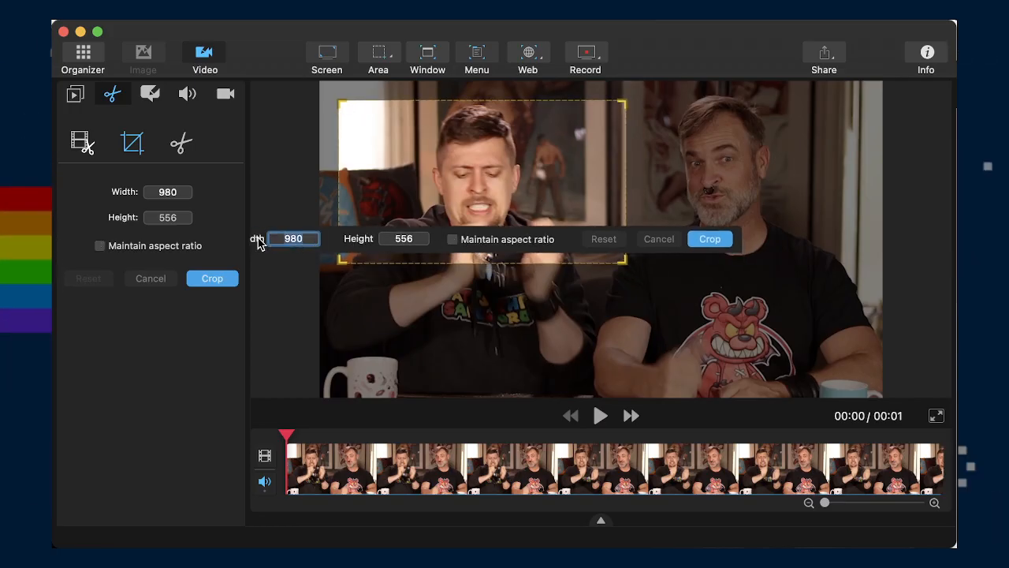
Set the crop frame around the hoodie wearer to 600 by 600
text(600)
key(Tab)
text(600)
key(Tab)
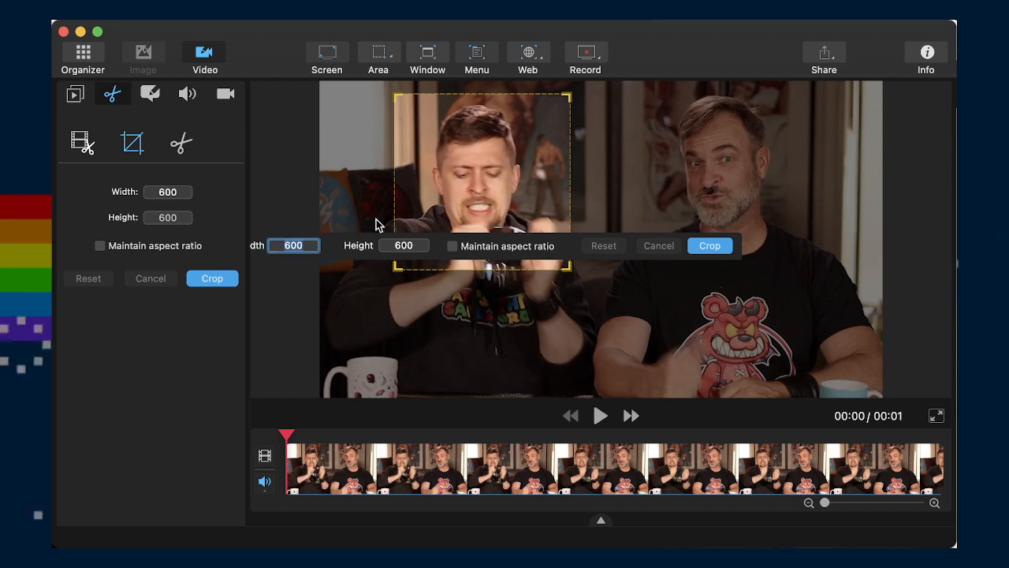
Set the crop frame to 800 by 800, reposition it over the hoodie wearer and play the clip to check the framing
text(800)
key(Tab)
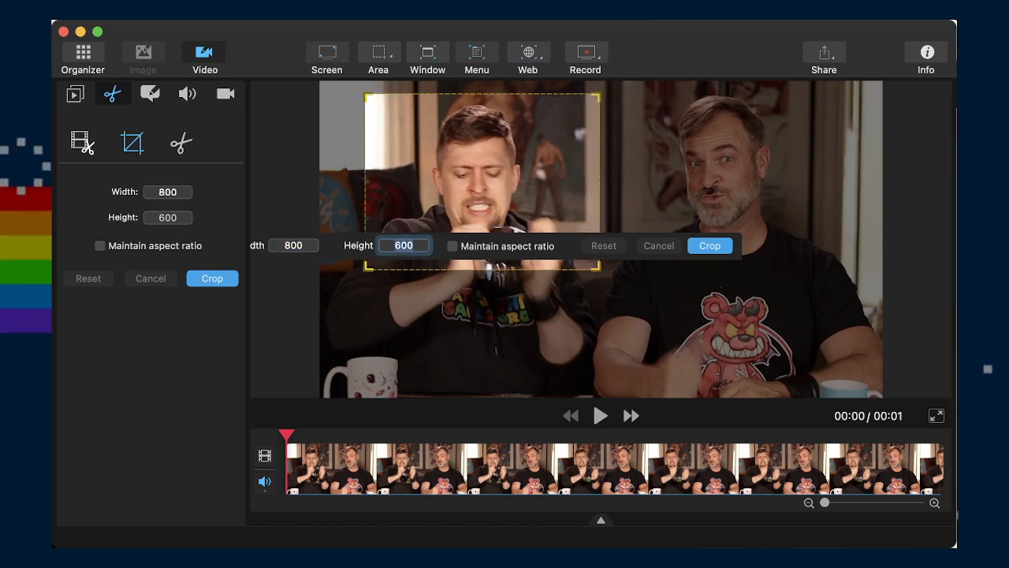
text(800)
key(Tab)
drag(699, 231, 473, 227)
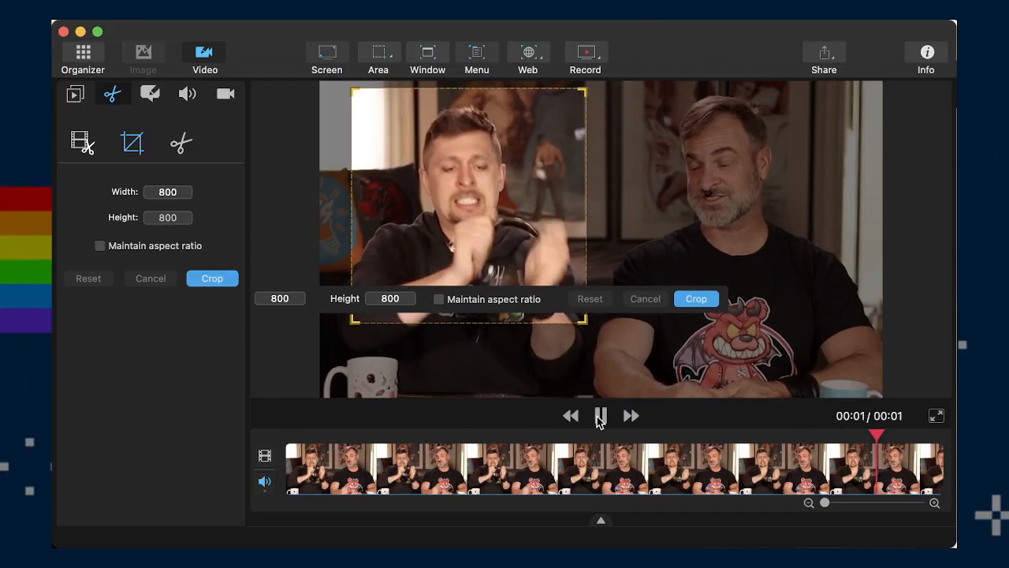
click(598, 417)
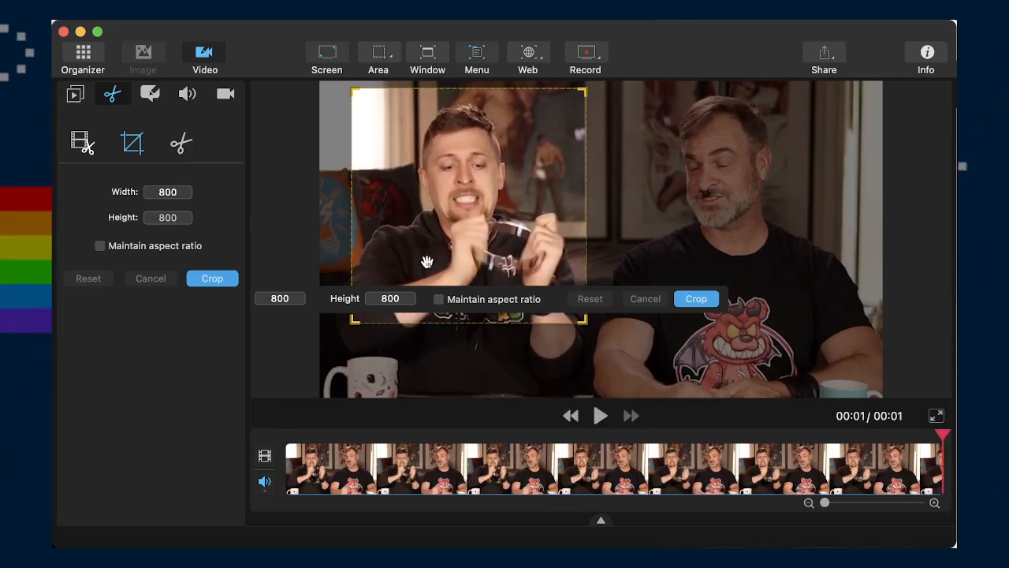
Set the crop frame to 860 by 860, shift it slightly left around the hoodie wearer and apply the crop
click(294, 298)
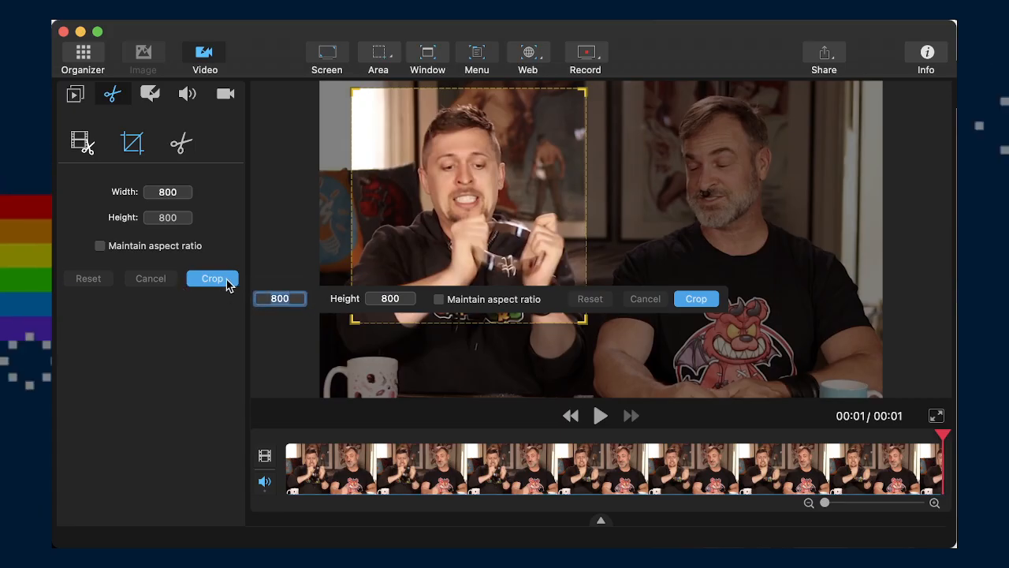
text(860)
key(Tab)
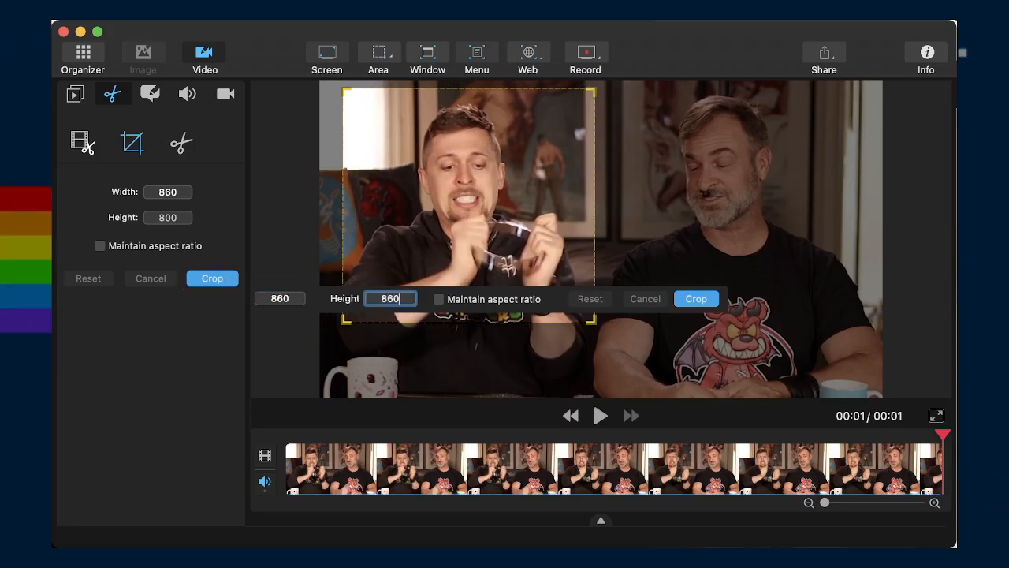
text(860)
key(Return)
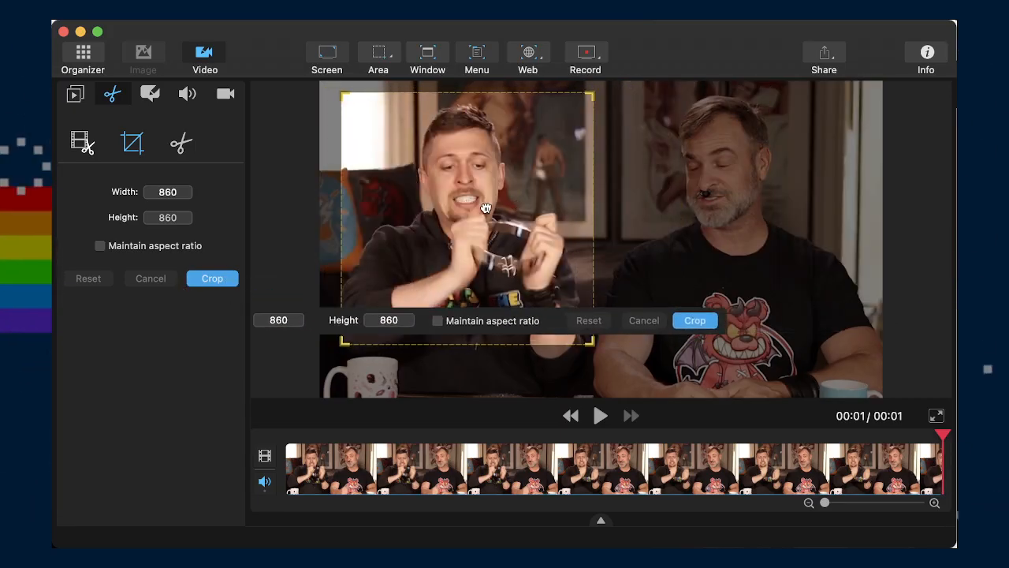
drag(486, 208, 478, 211)
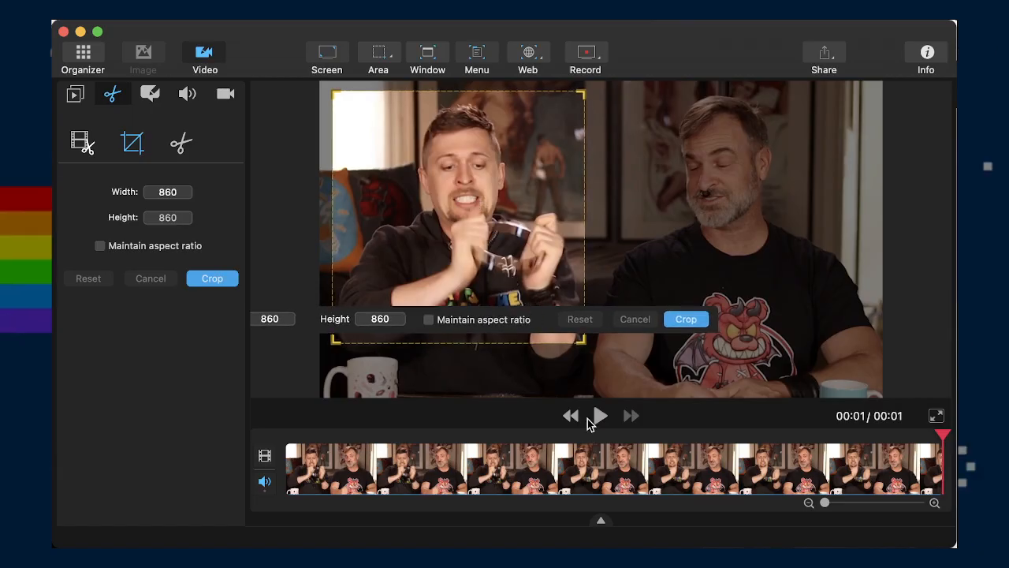
click(598, 418)
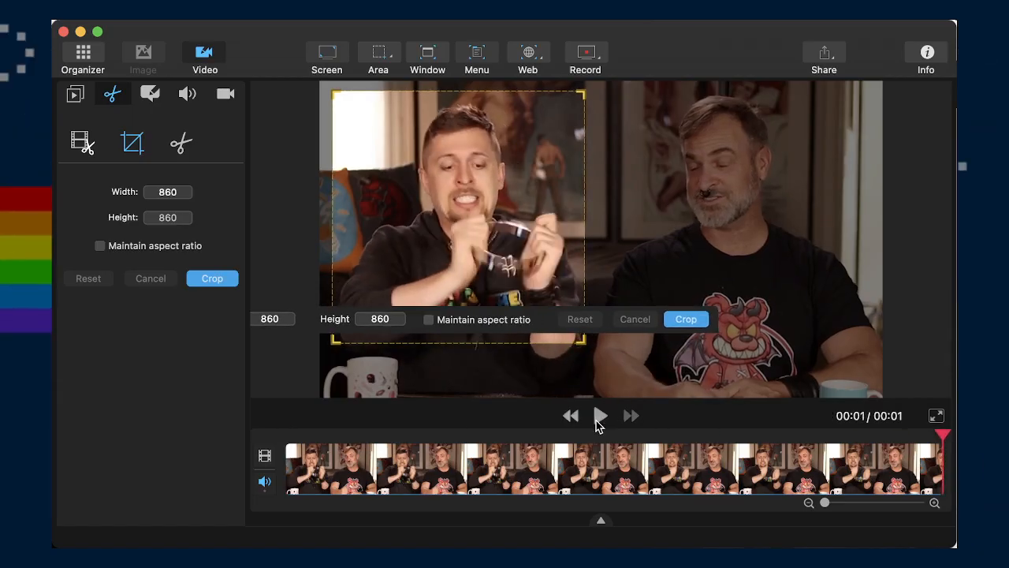
click(597, 418)
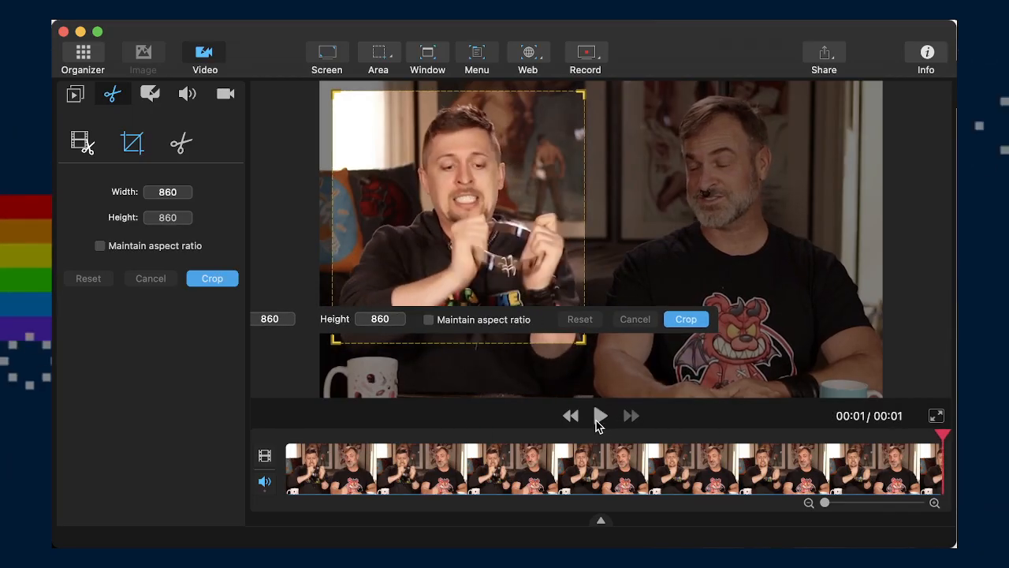
click(685, 320)
Play the cropped clip and export it as 0831-ampShakes.mov to the 21-06-20-WishHaul folder
click(597, 418)
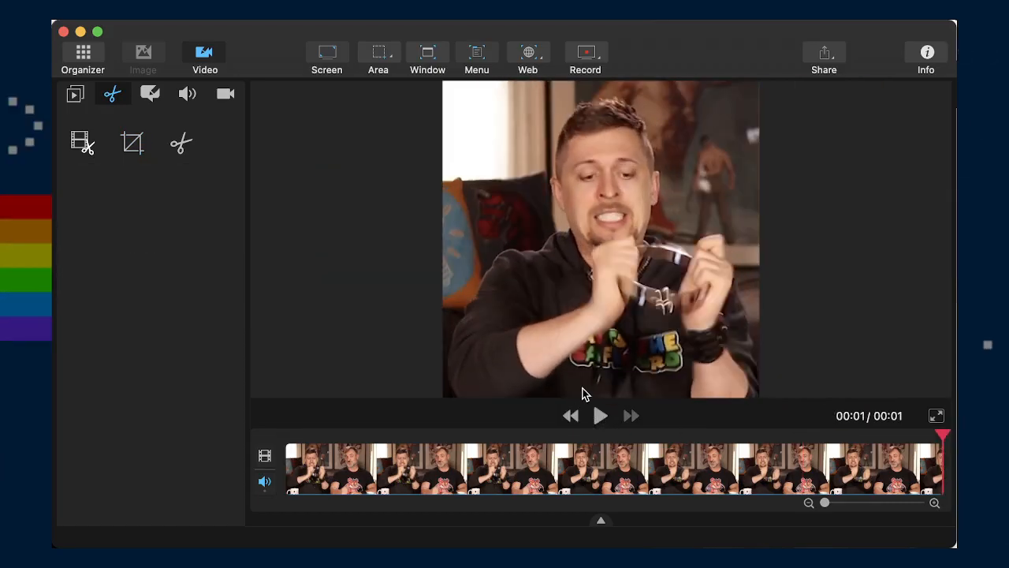
key(super+e)
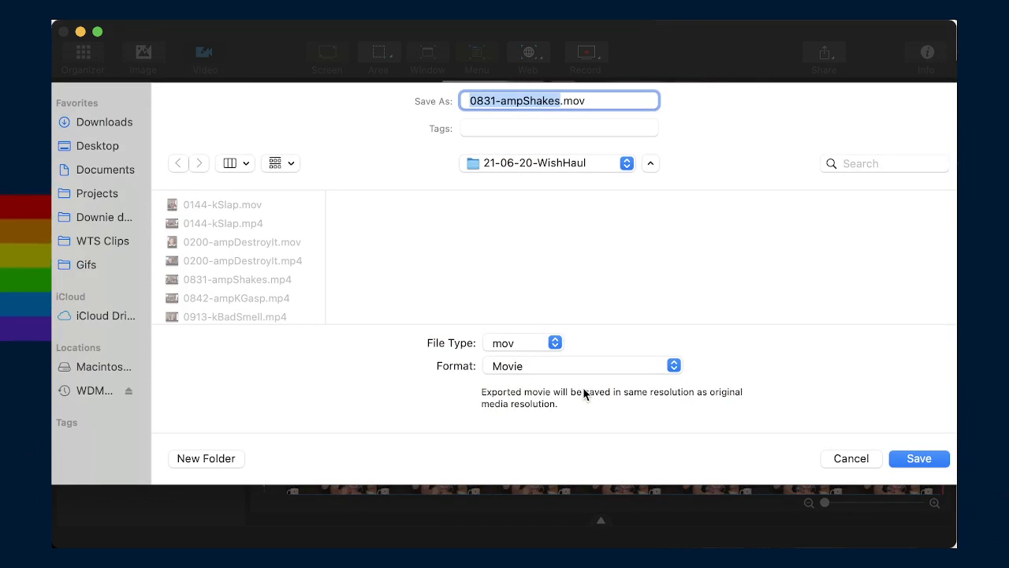
key(Return)
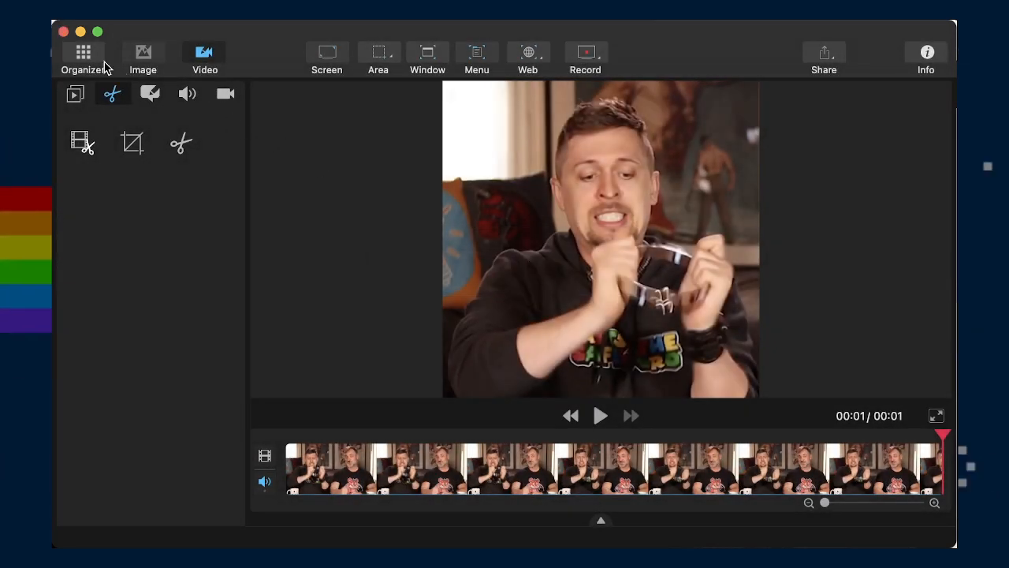
Open the 0842-ampKGasp clip from the video library and mute its audio track
click(83, 57)
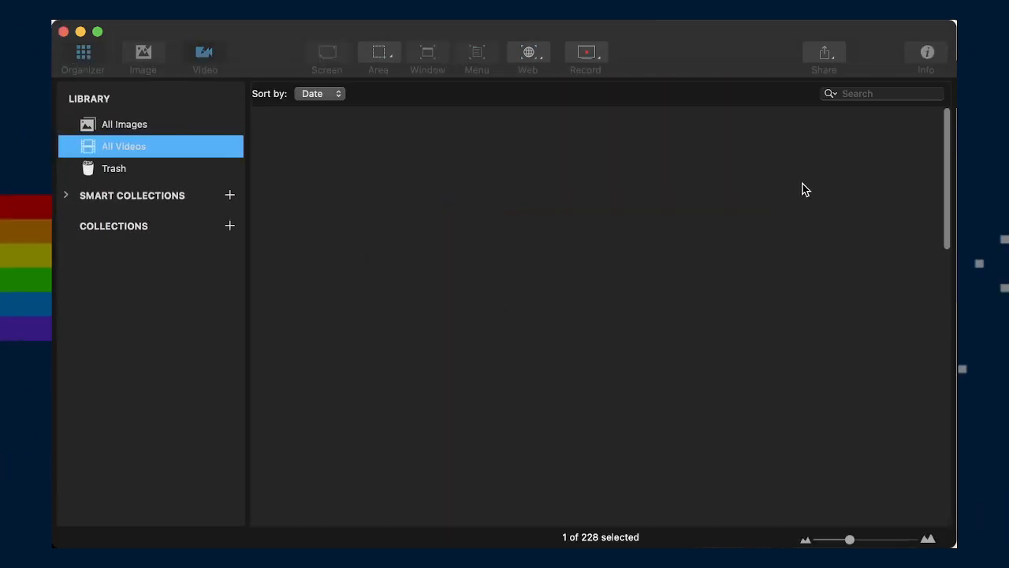
double_click(755, 189)
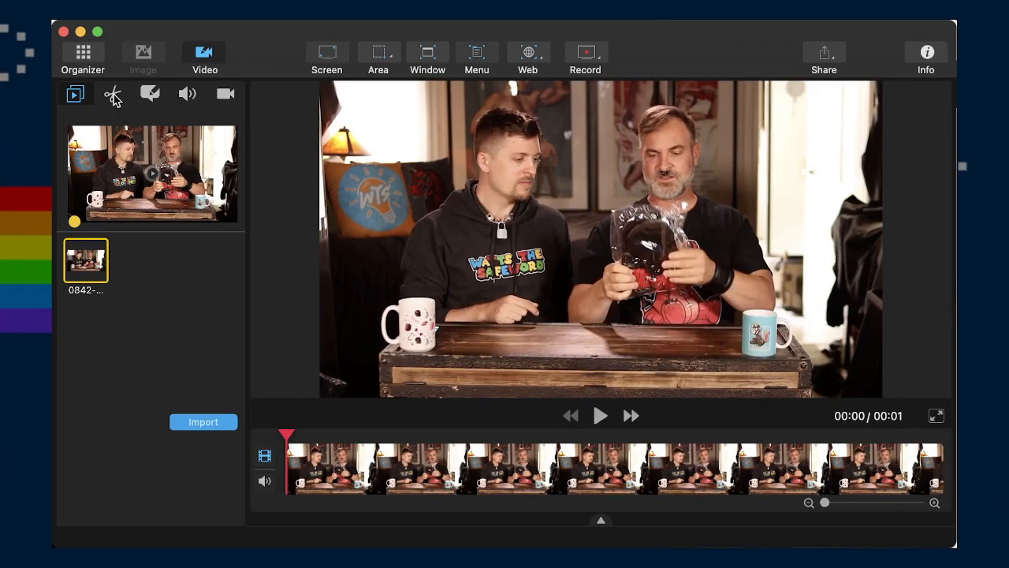
click(113, 95)
click(130, 153)
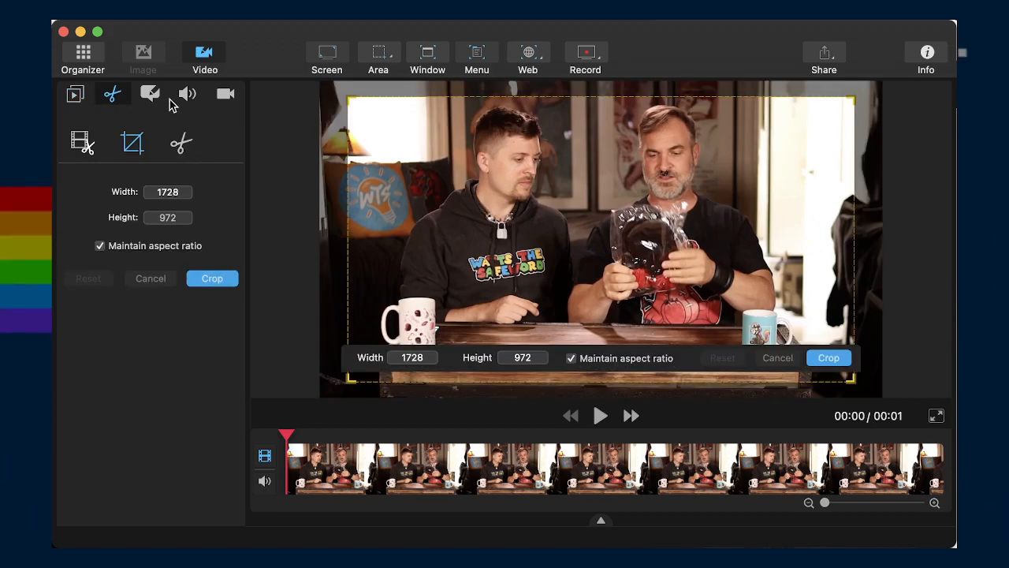
click(187, 93)
click(81, 219)
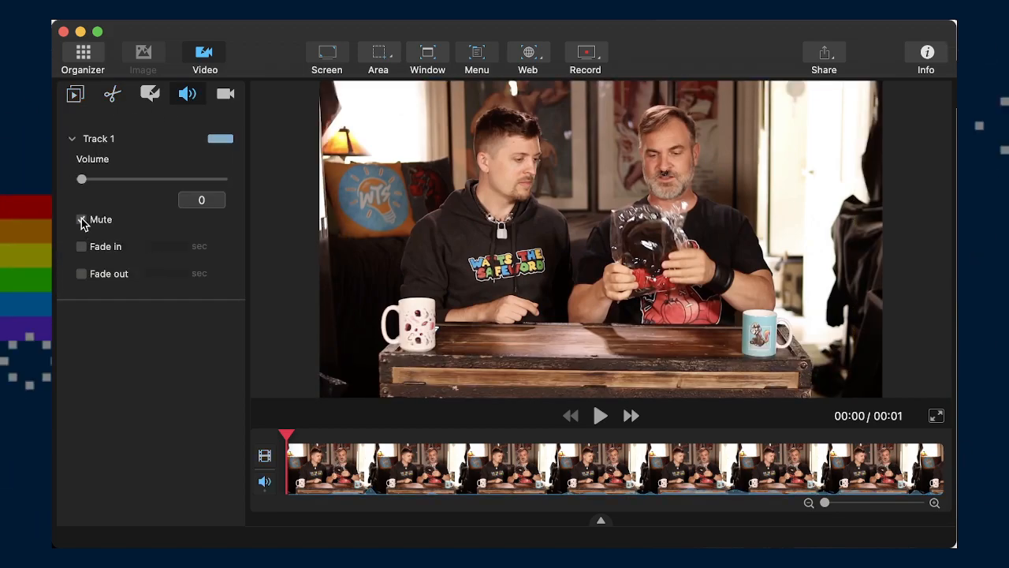
Turn off the crop frame's fixed aspect ratio, size it to about 1510 by 814 around both men and play the clip
click(113, 94)
click(132, 145)
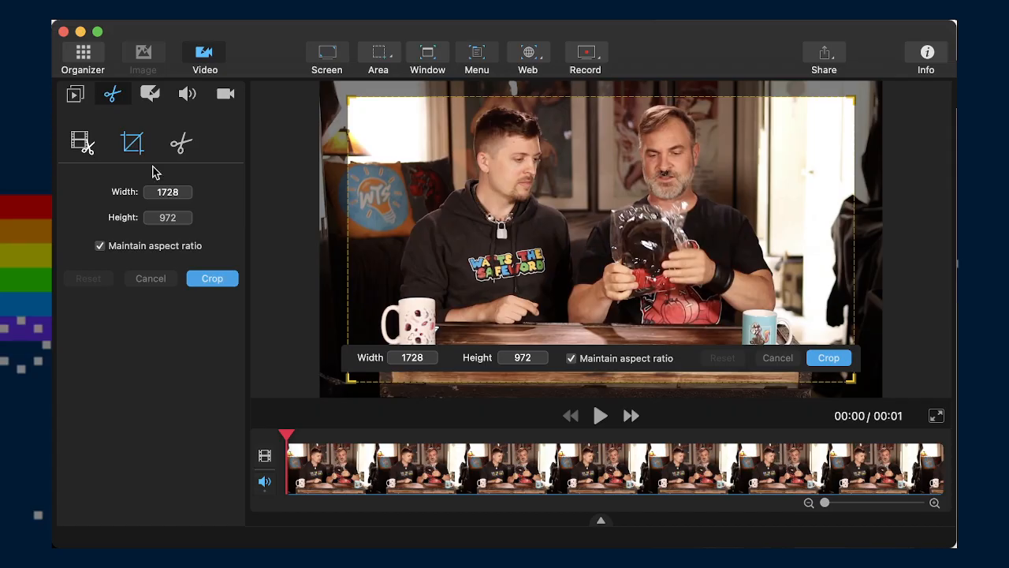
click(180, 245)
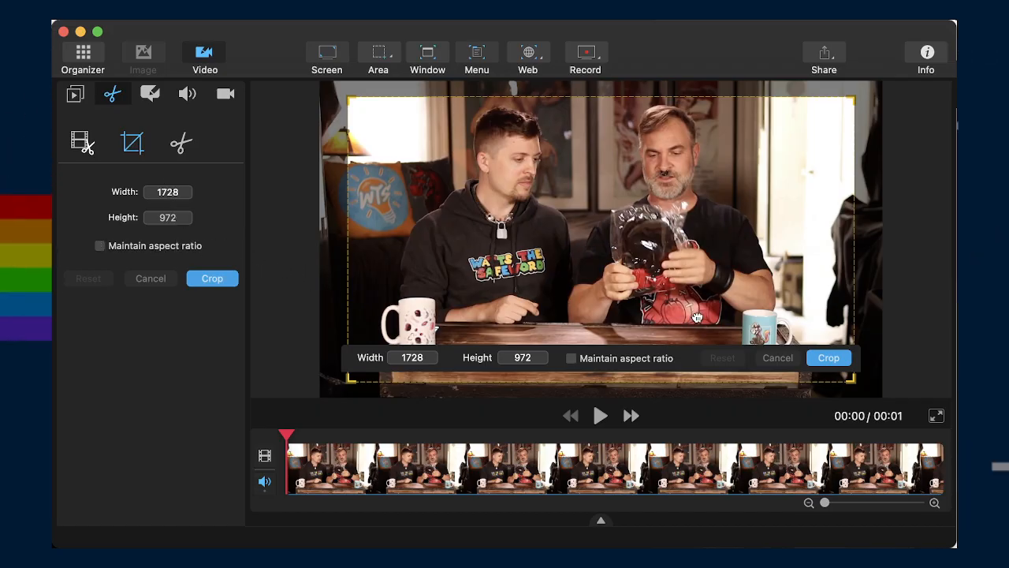
drag(698, 320, 713, 309)
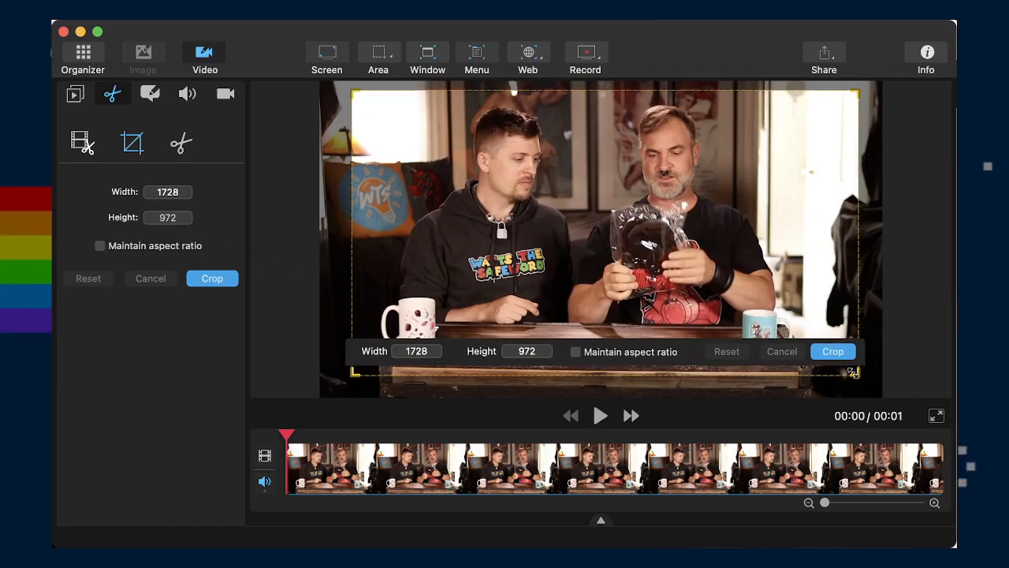
drag(851, 372, 780, 290)
mouse_move(700, 231)
mouse_down()
mouse_move(736, 216)
mouse_move(702, 217)
mouse_up()
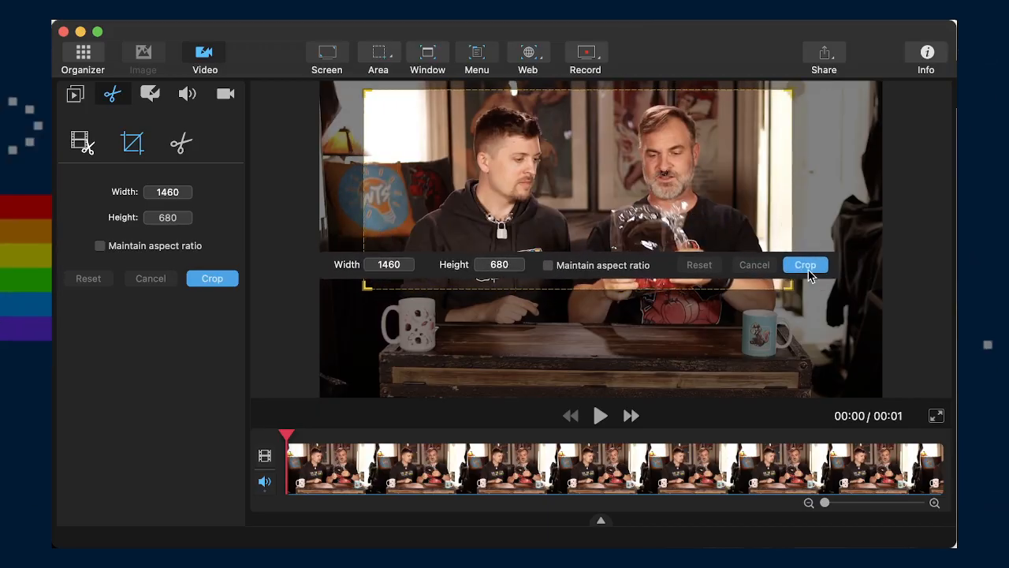
drag(791, 285, 799, 325)
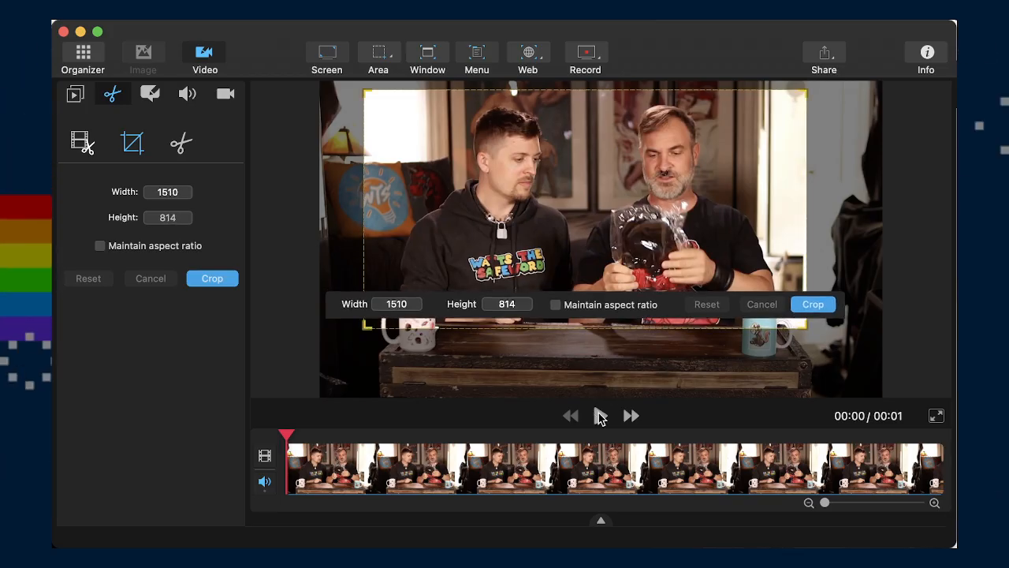
click(598, 416)
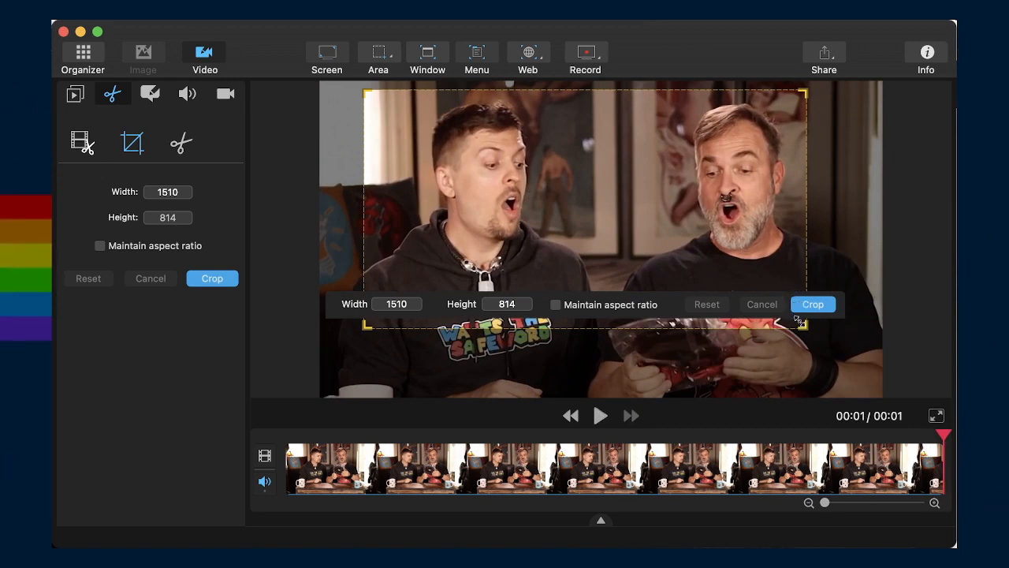
Enlarge the crop frame to about 1731 by 924, shift it left around both men and play the clip to check the framing
drag(801, 326, 865, 359)
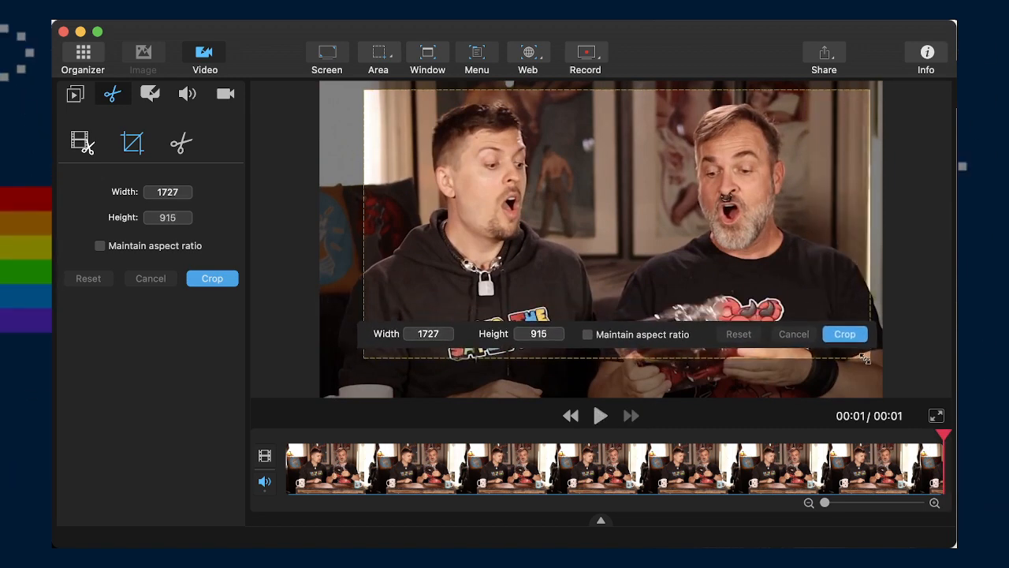
drag(839, 297, 797, 291)
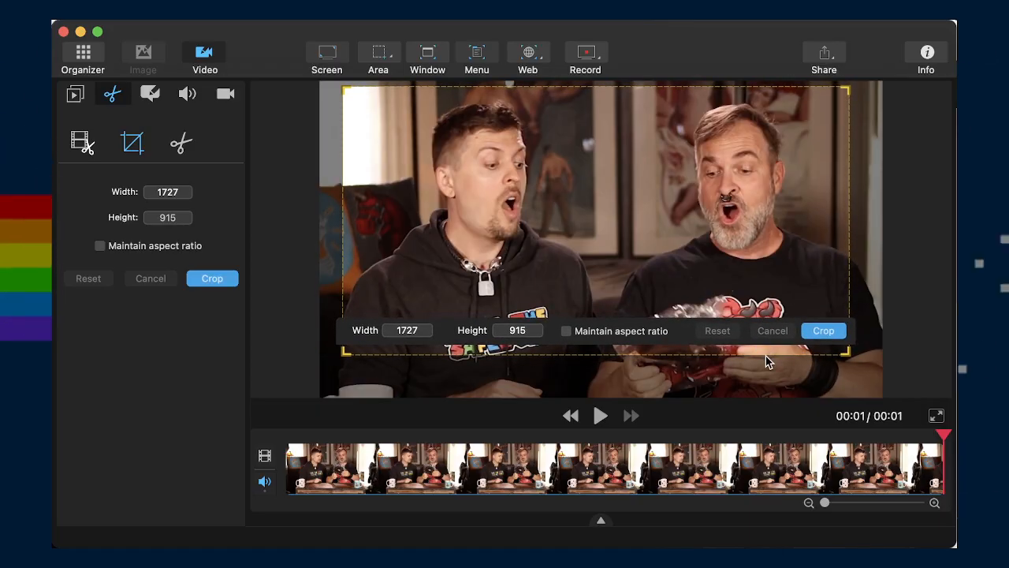
drag(846, 354, 849, 357)
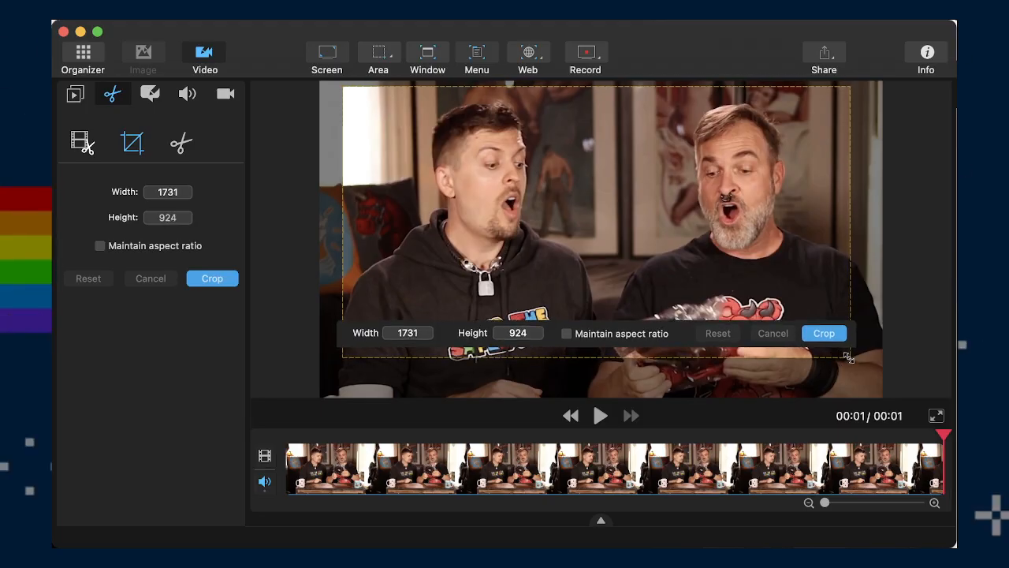
click(601, 415)
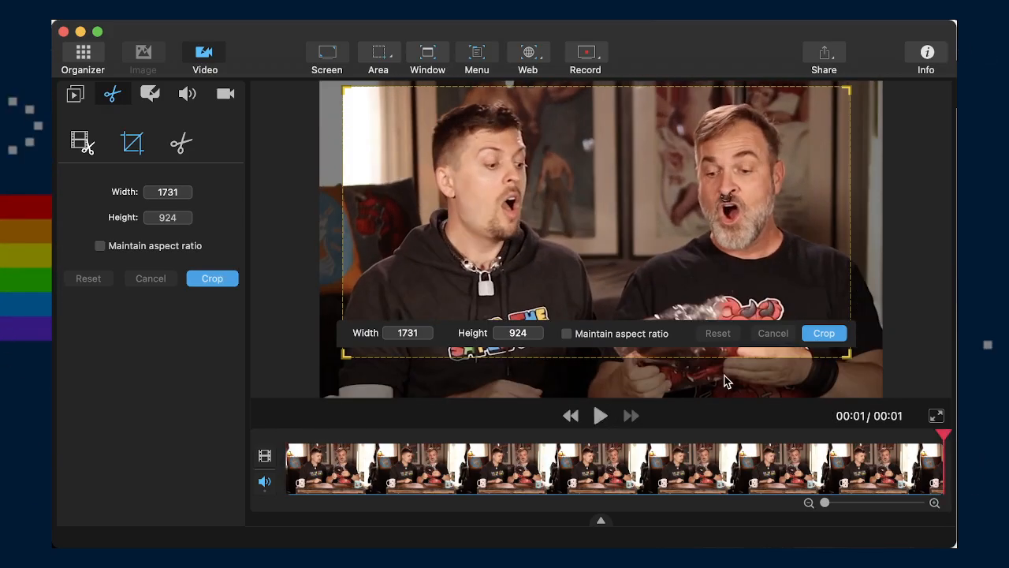
Reduce the crop frame to about 1637 by 832, recenter it on both men, replay the clip and apply the crop
drag(851, 359, 823, 330)
drag(745, 252, 770, 249)
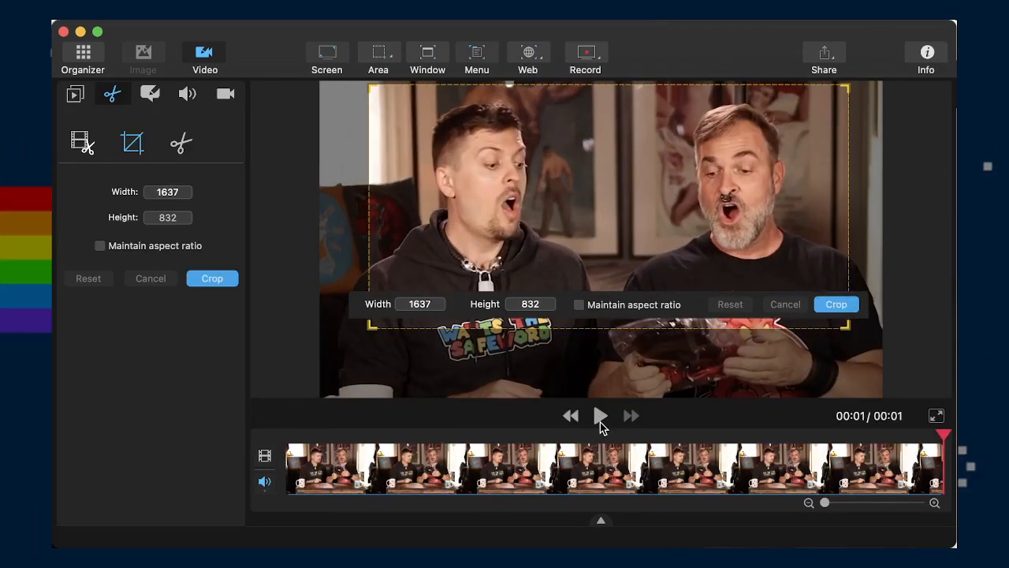
click(600, 421)
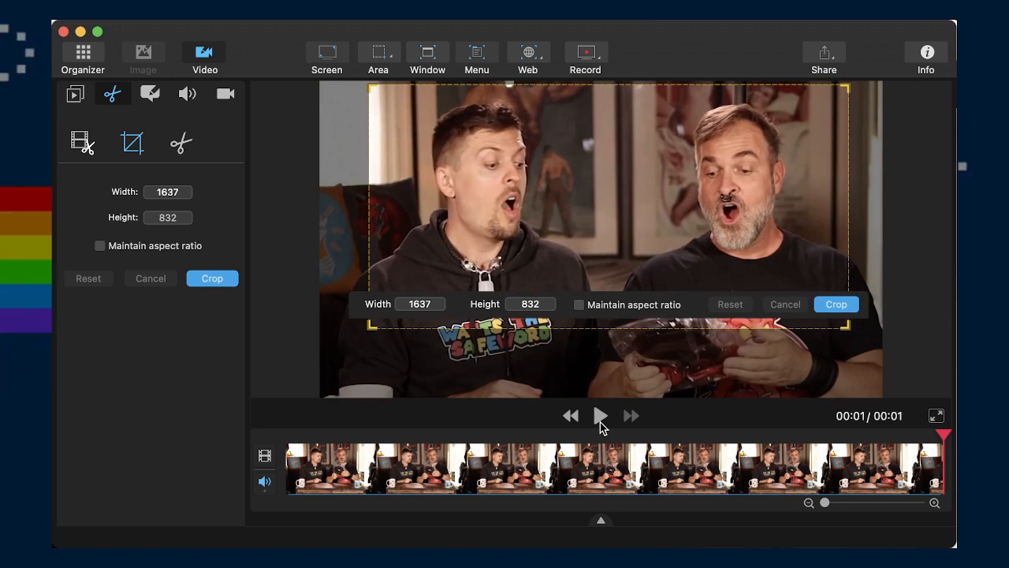
click(837, 304)
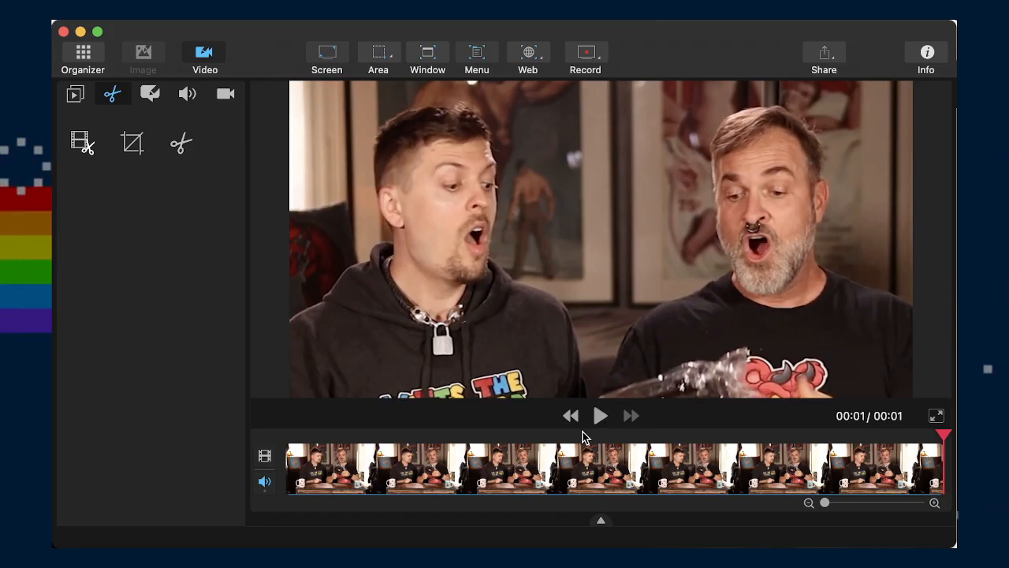
Scrub through the cropped 0842-ampKGasp clip to check its start and end, and export it with the suggested export settings
click(619, 446)
click(290, 438)
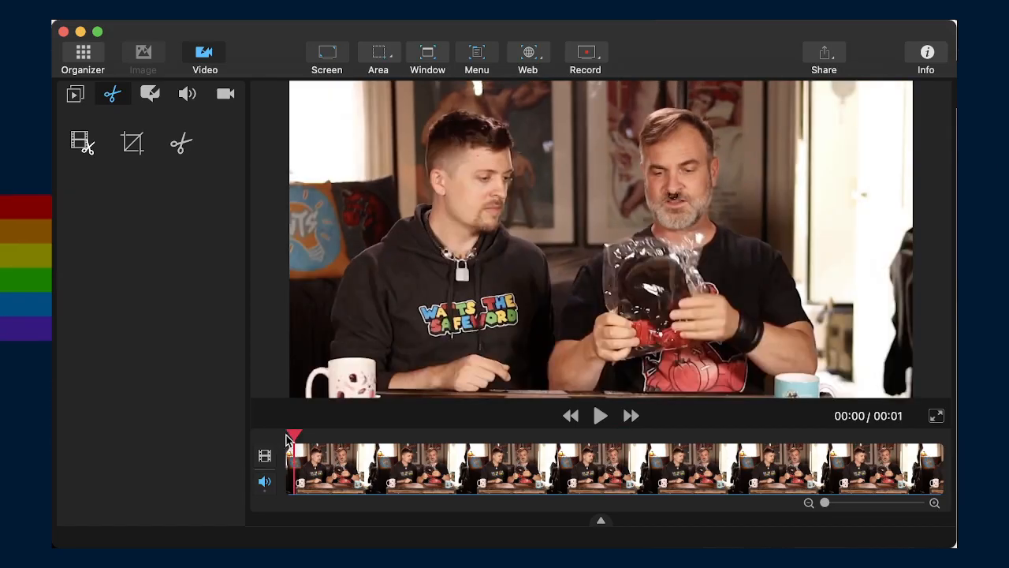
click(477, 440)
click(916, 443)
click(290, 438)
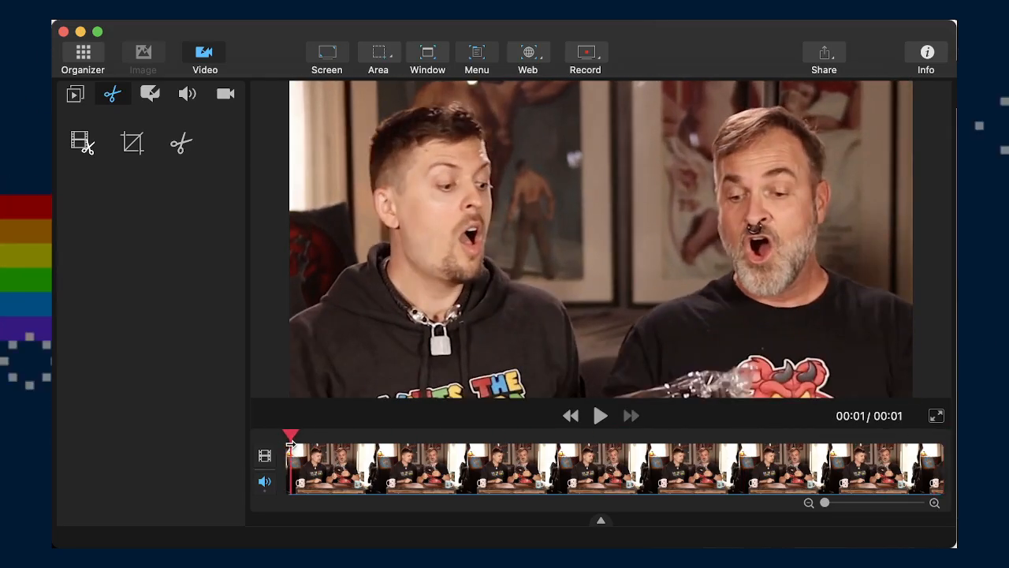
click(313, 438)
click(943, 438)
drag(546, 468, 313, 450)
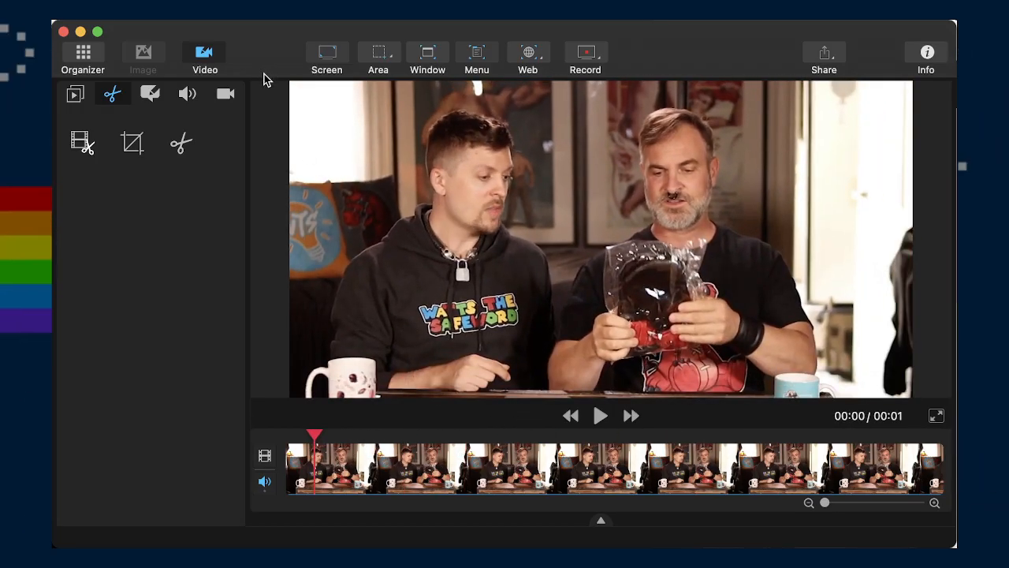
key(super+e)
key(Return)
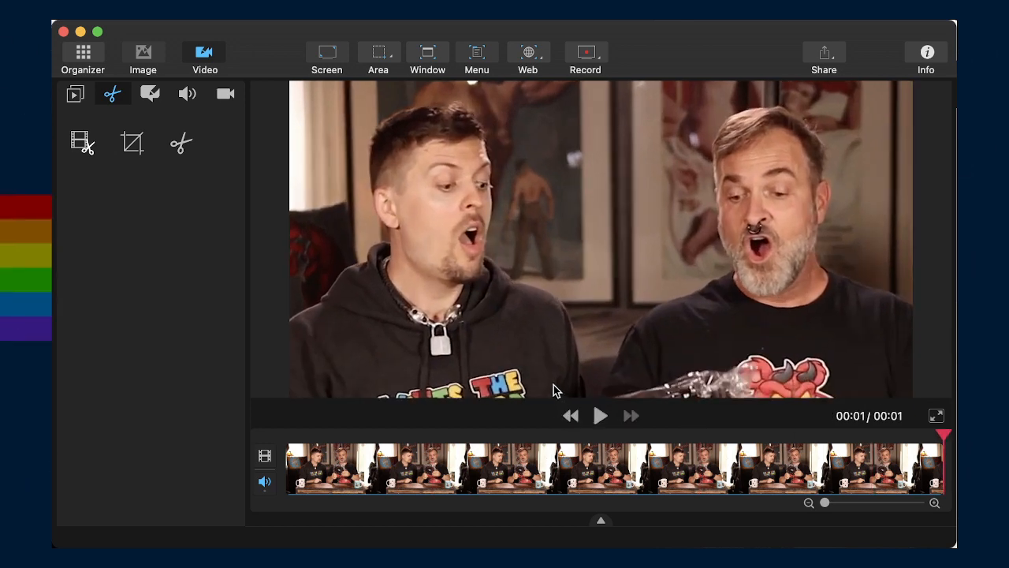
Open the 0913-kBadSmell clip from the video library and mute its audio track
click(83, 55)
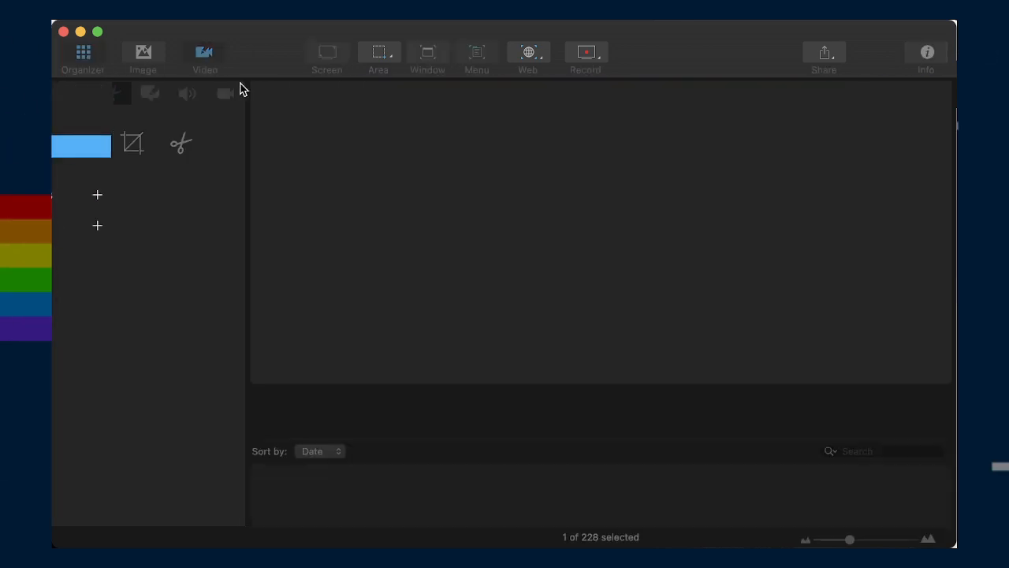
double_click(883, 192)
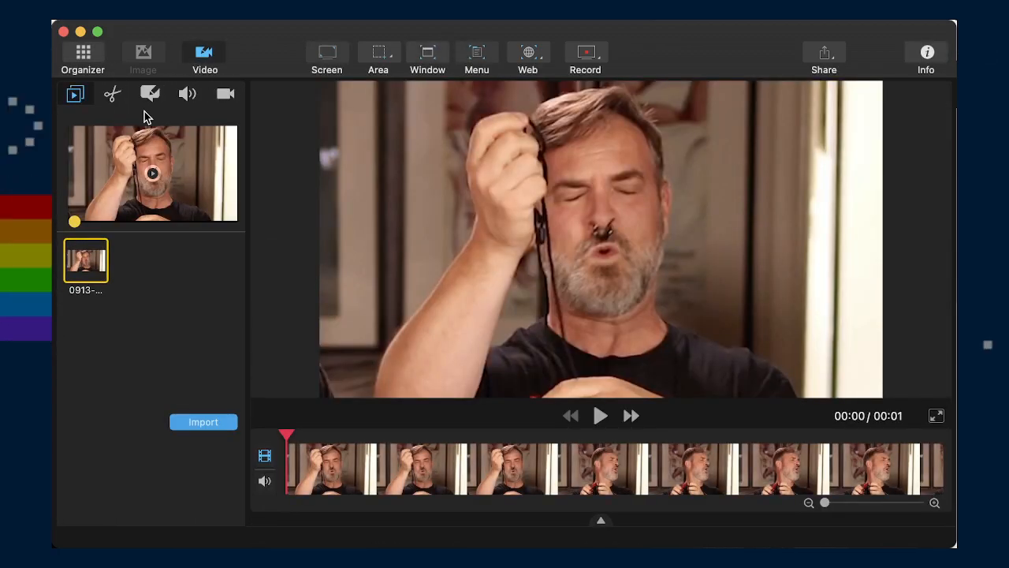
click(187, 94)
click(98, 219)
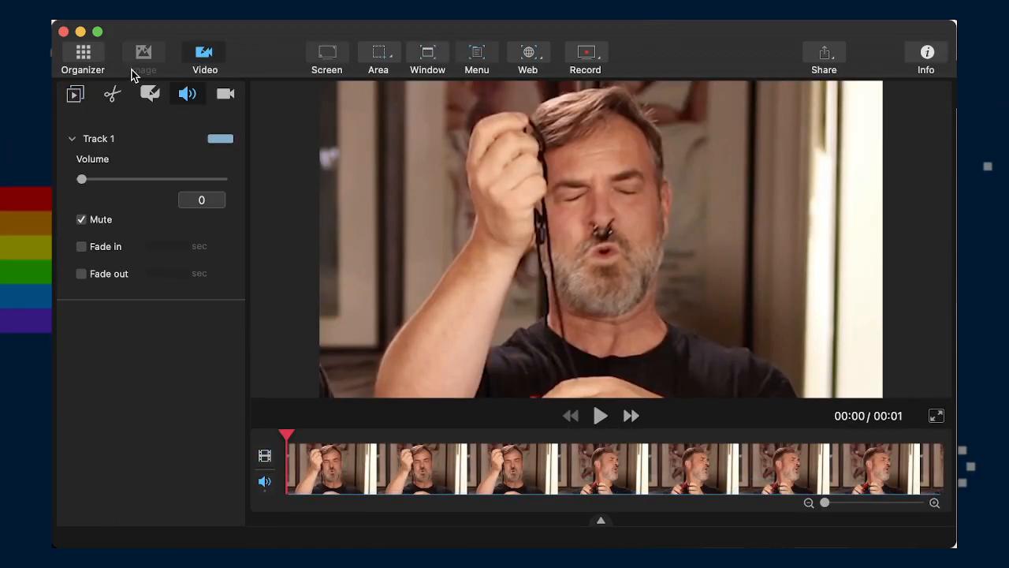
Start a crop without a fixed aspect ratio, try a width of 800, and set the frame to 972 by 972
click(112, 94)
click(132, 143)
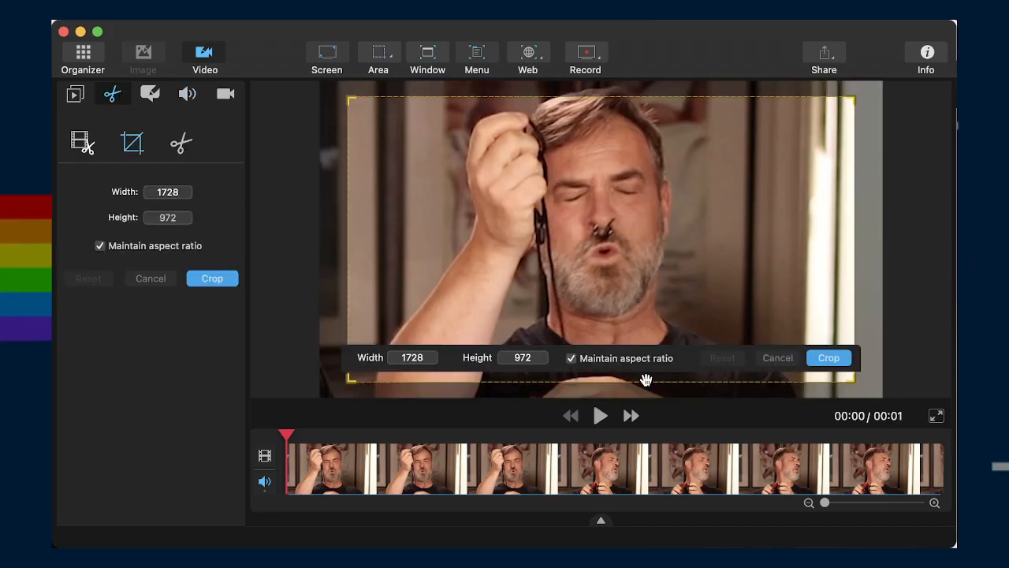
click(620, 359)
double_click(434, 357)
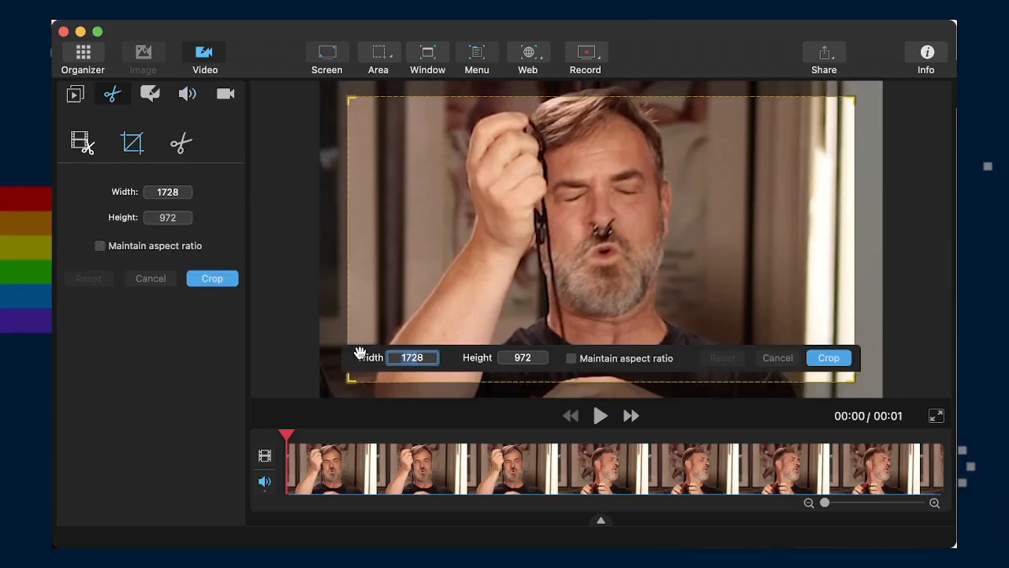
text(800)
key(Tab)
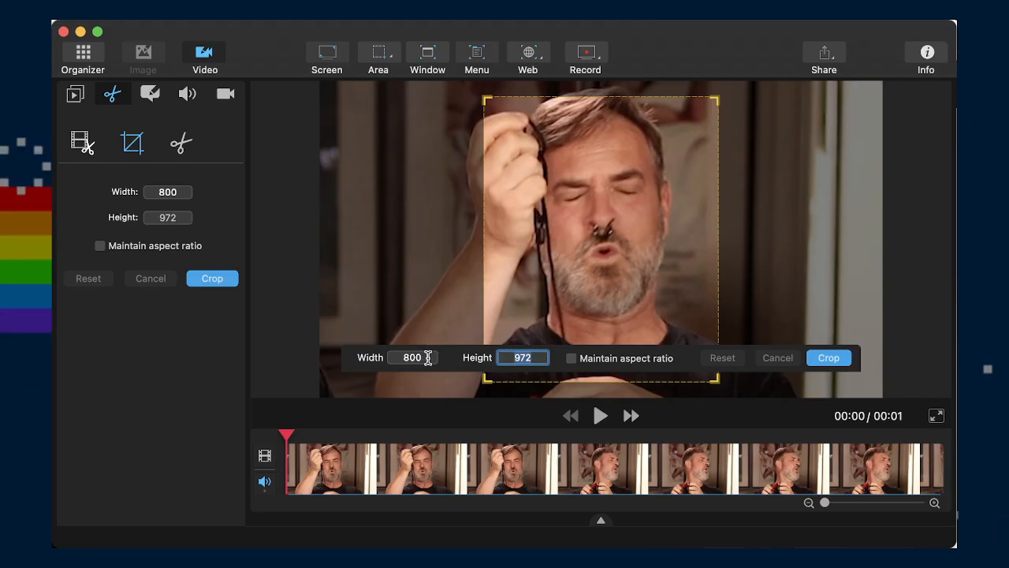
double_click(417, 357)
text(972)
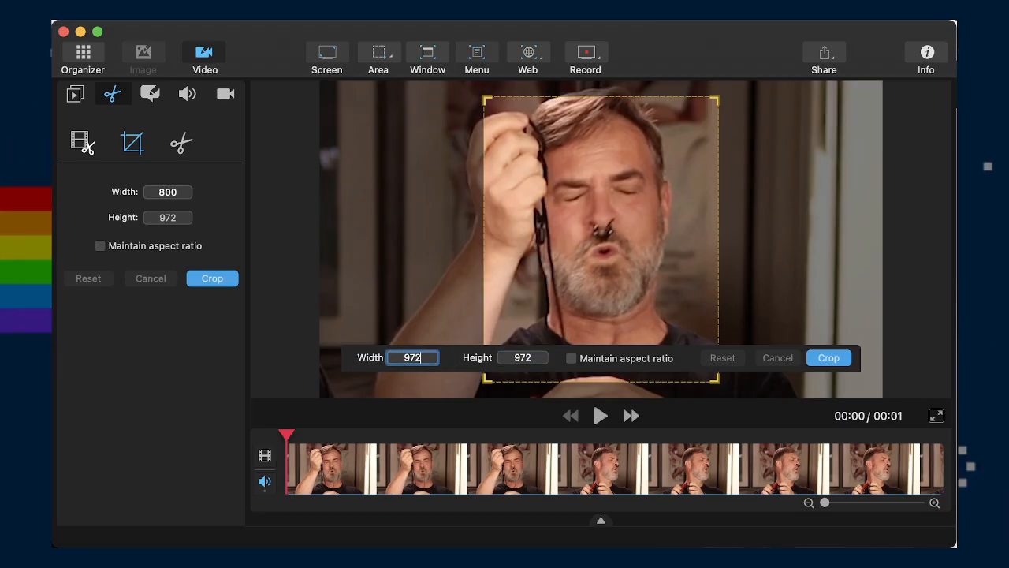
key(Tab)
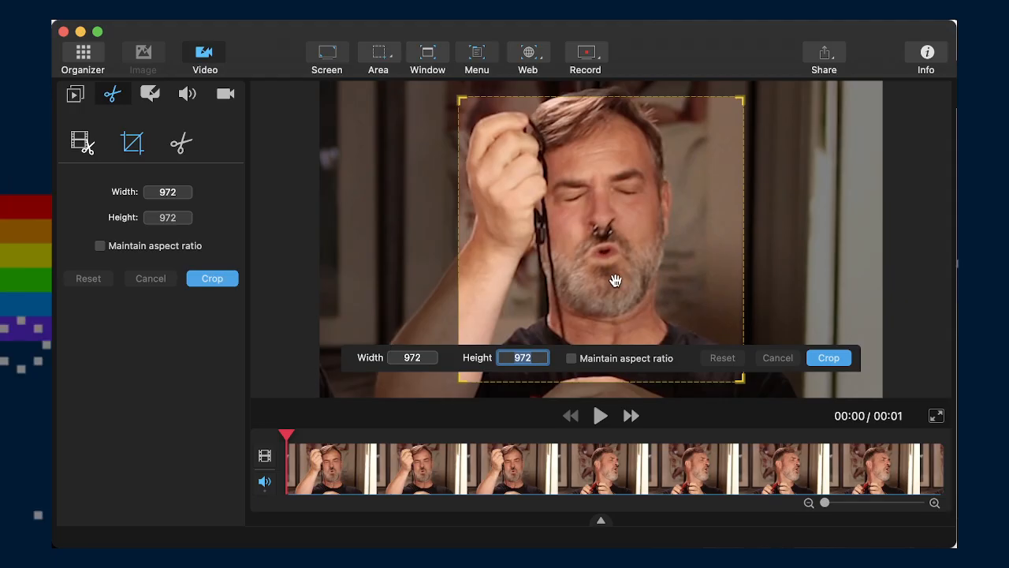
Set the crop frame to 1080 by 1080 and shift it slightly right around the bearded man
double_click(418, 357)
text(1080)
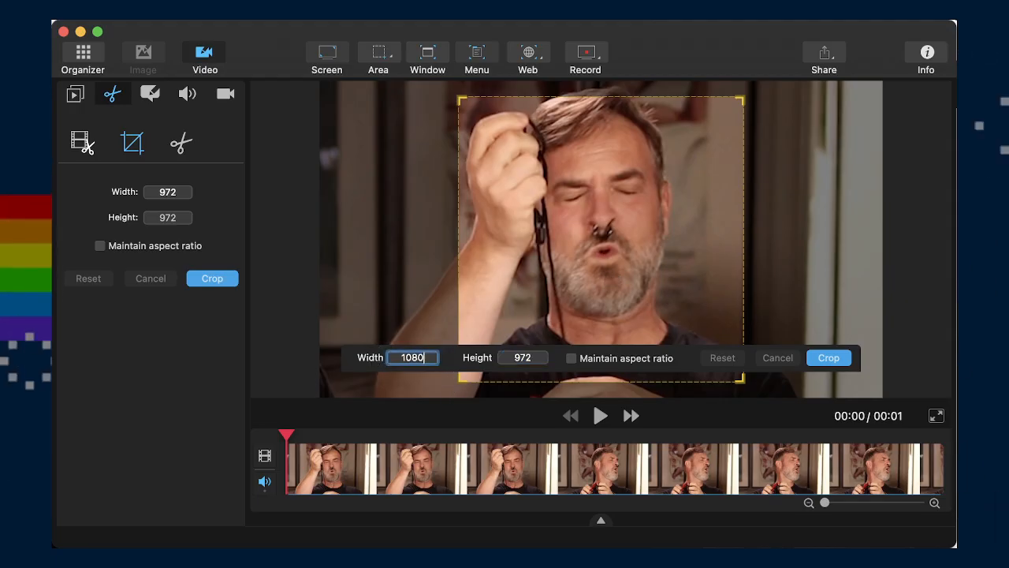
key(Tab)
key(Tab)
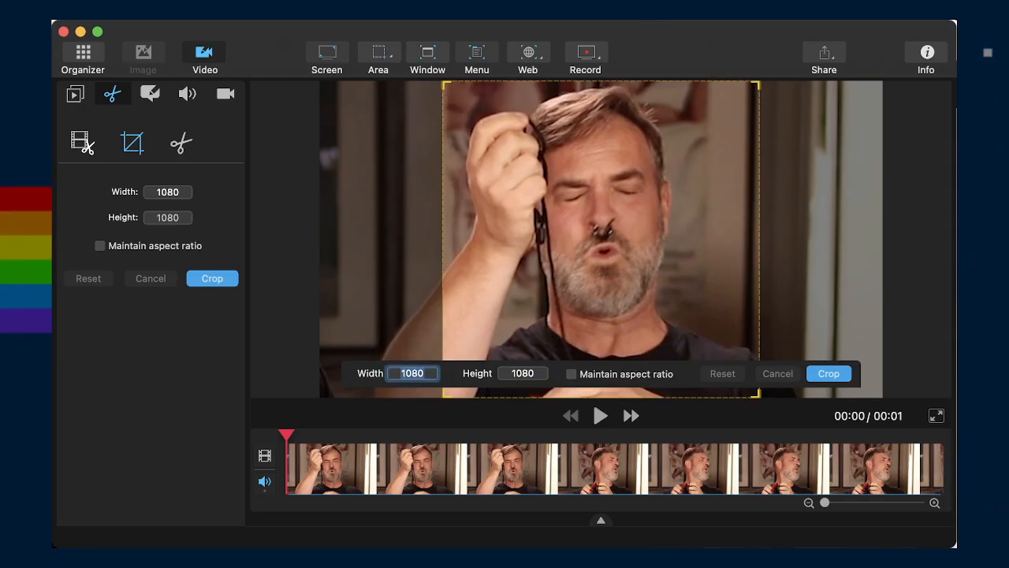
drag(529, 300, 582, 295)
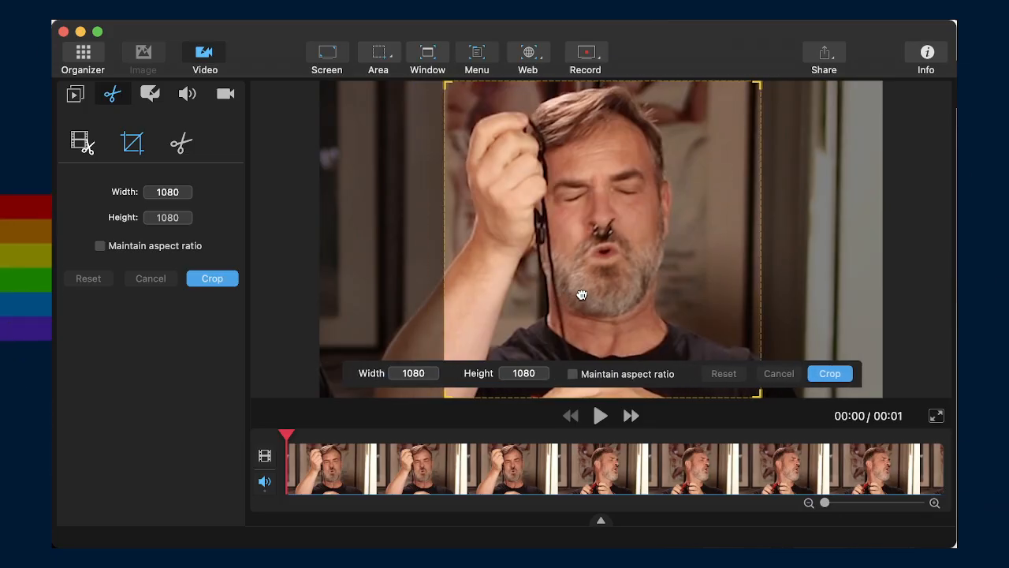
Play back 0913-kBadSmell within the 1080 by 1080 crop frame and apply the crop
click(602, 414)
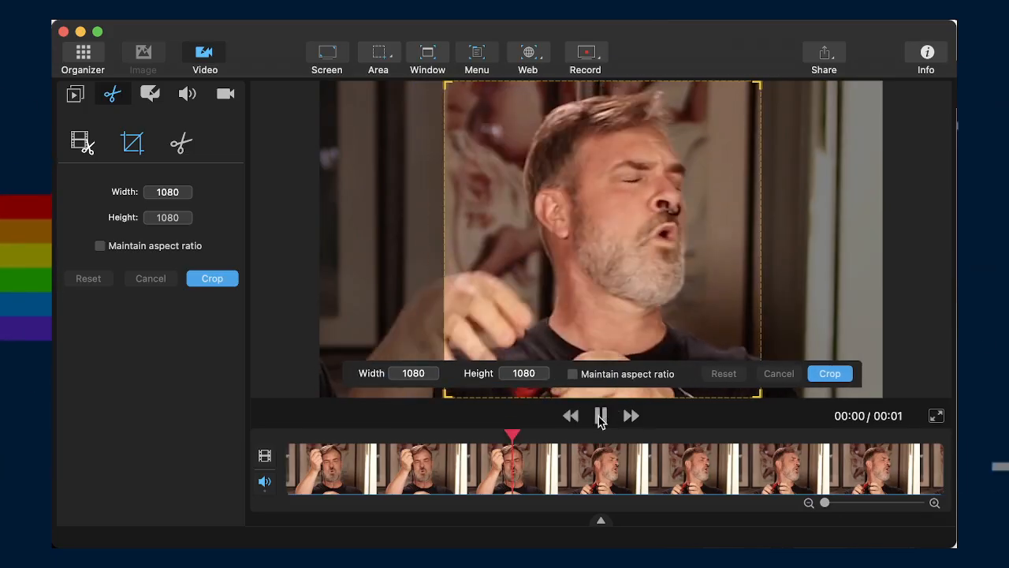
click(599, 417)
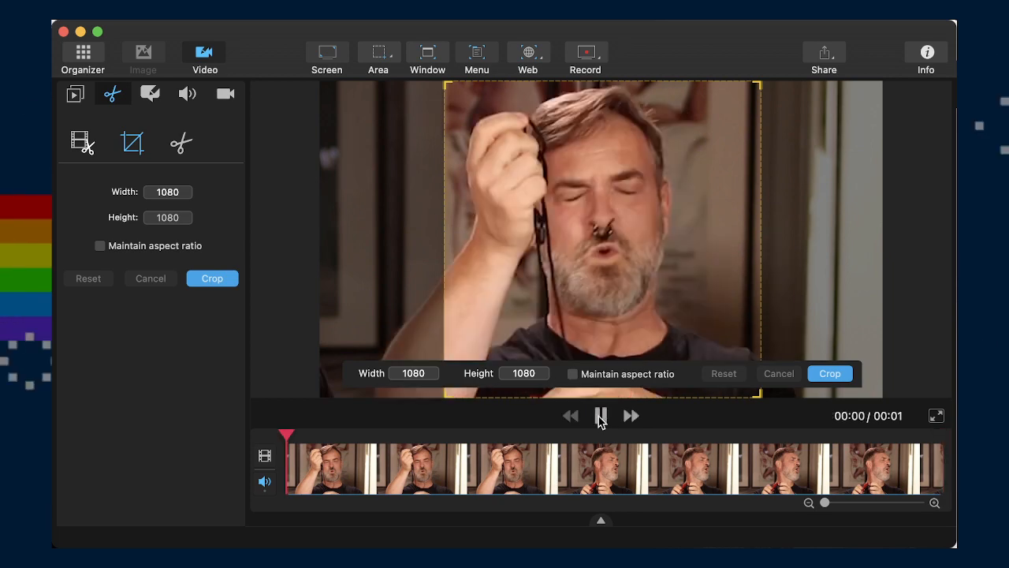
click(830, 374)
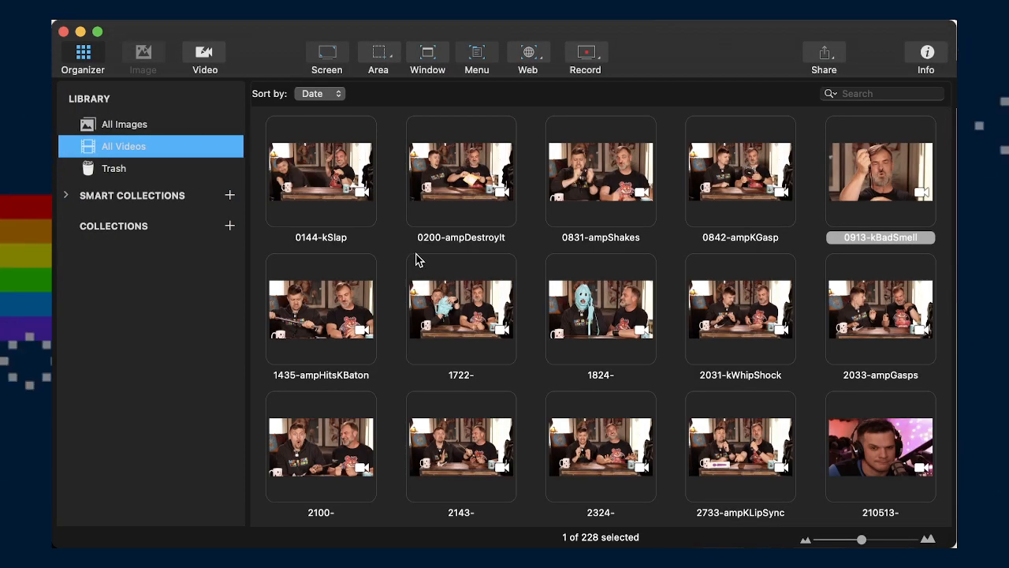
Open the 0144-kSlap clip from the library, scrub through the slap motion to check it, and return to the library
click(317, 167)
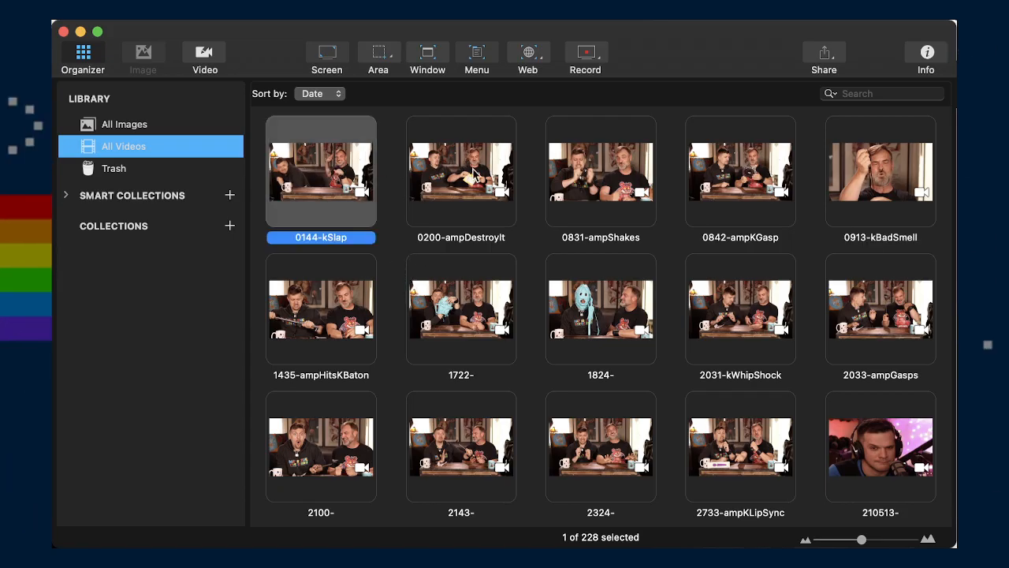
double_click(318, 171)
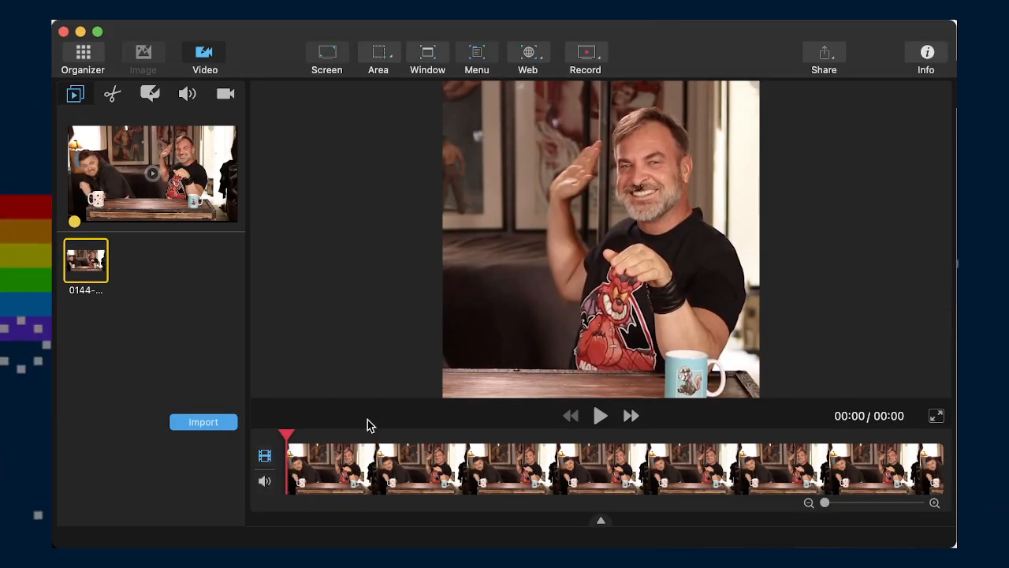
drag(286, 442, 377, 457)
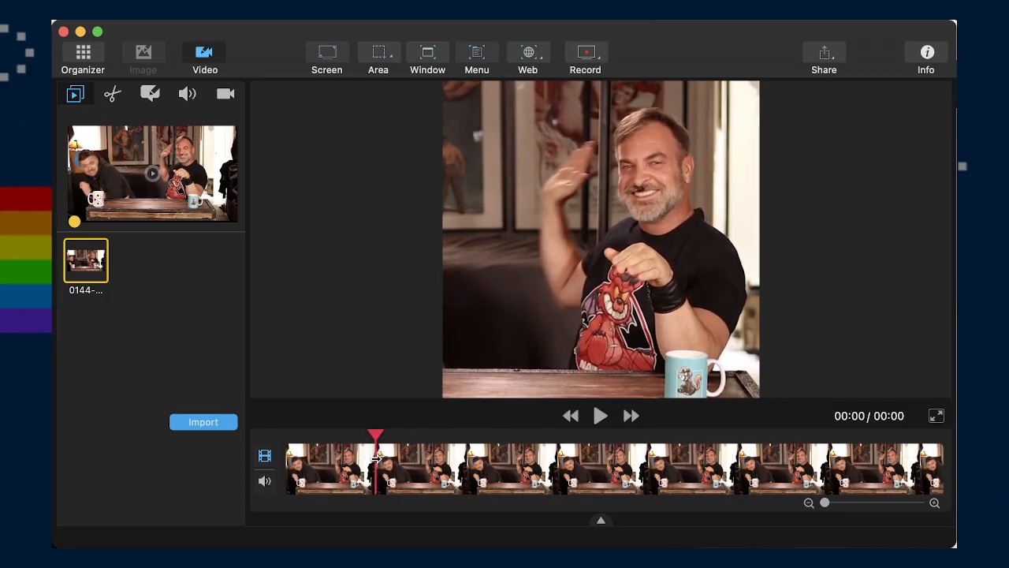
drag(377, 457, 593, 458)
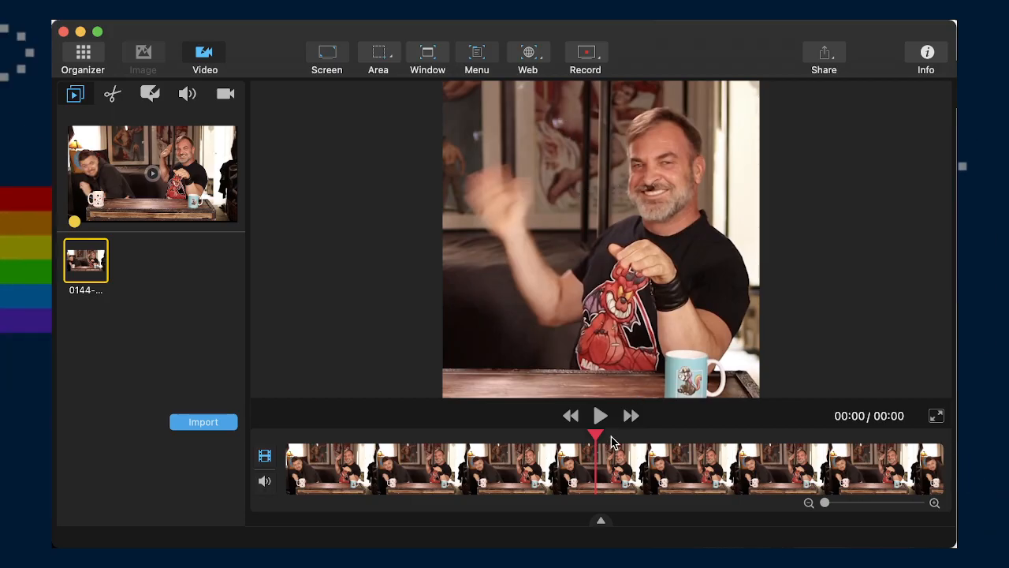
mouse_move(596, 435)
mouse_down()
mouse_move(878, 435)
mouse_move(455, 436)
mouse_move(494, 440)
mouse_move(764, 437)
mouse_move(343, 415)
mouse_move(511, 432)
mouse_move(788, 436)
mouse_move(604, 436)
mouse_up()
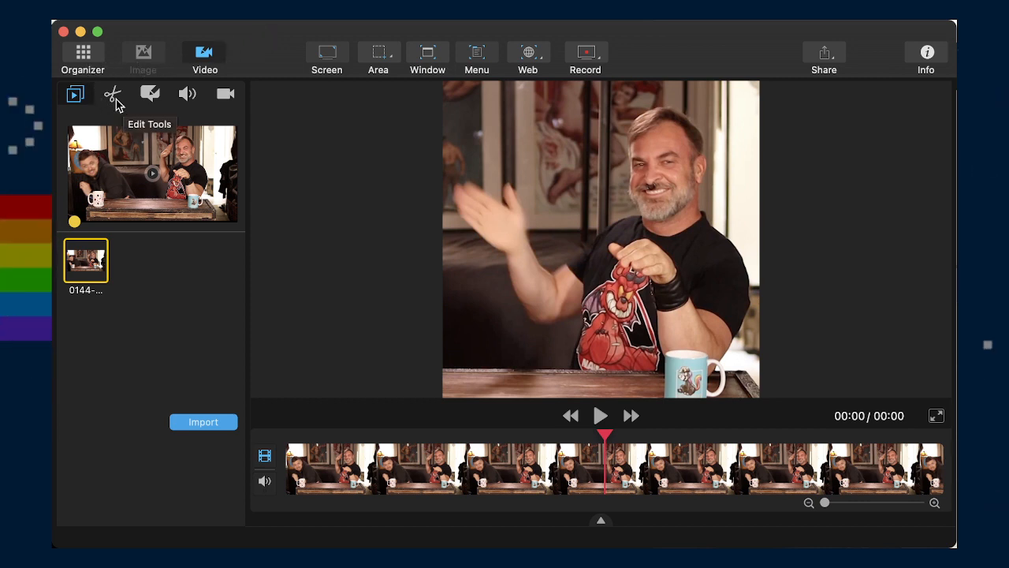
click(87, 56)
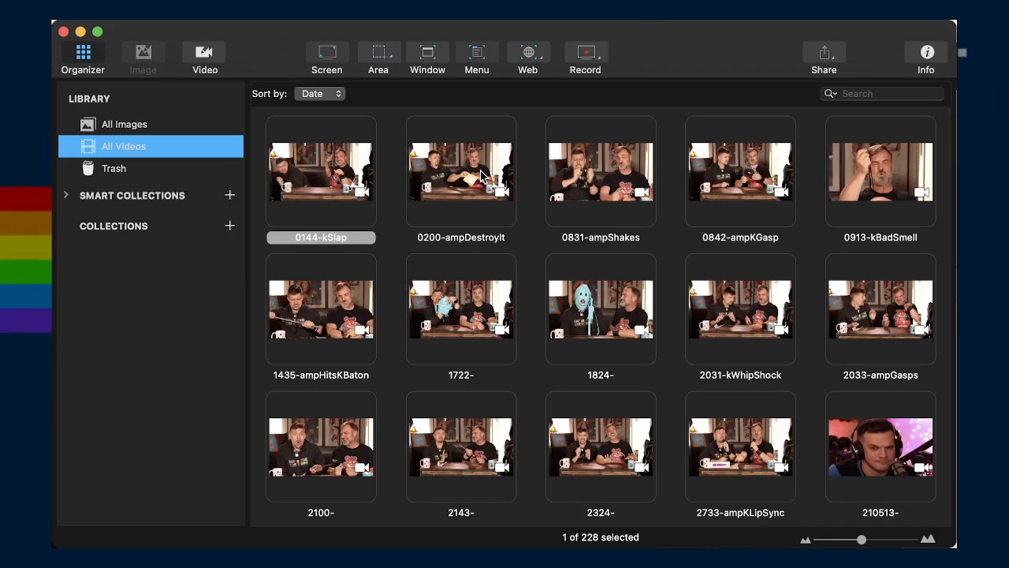
Open the 0200-ampDestroyIt, 0831-ampShakes and 0842-ampKGasp clips one after another to check their edits, returning to the library each time
click(466, 179)
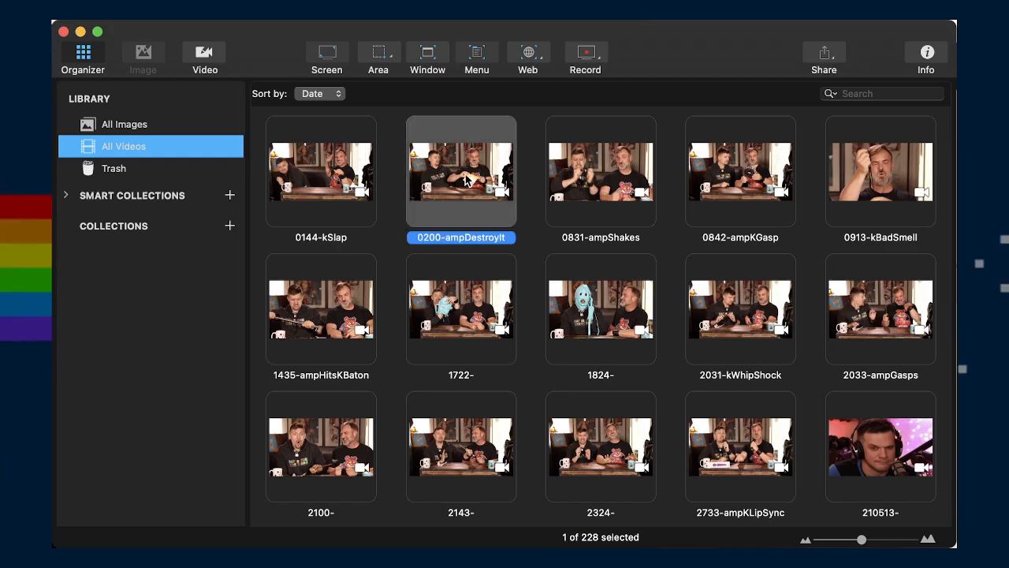
double_click(467, 180)
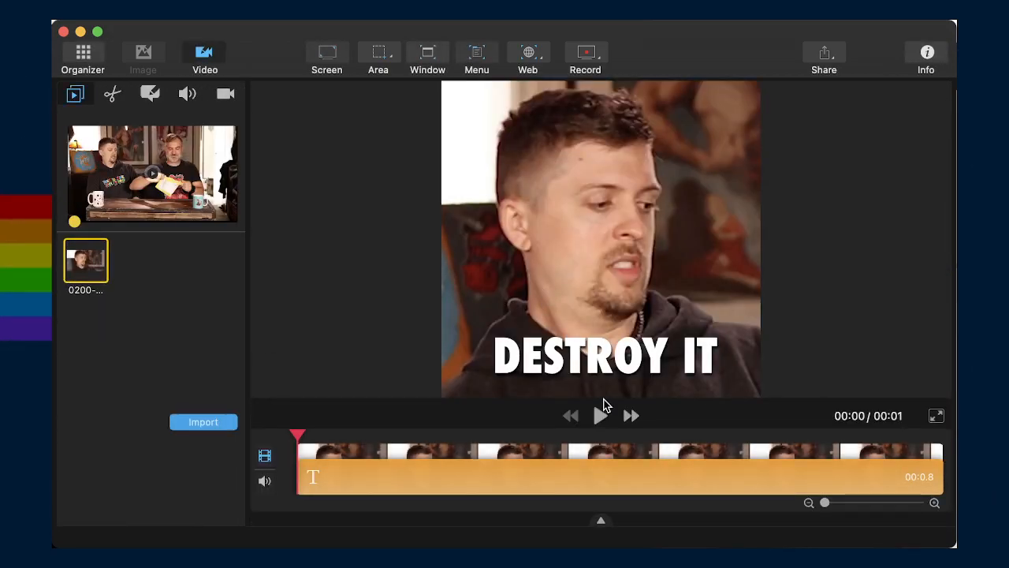
click(87, 60)
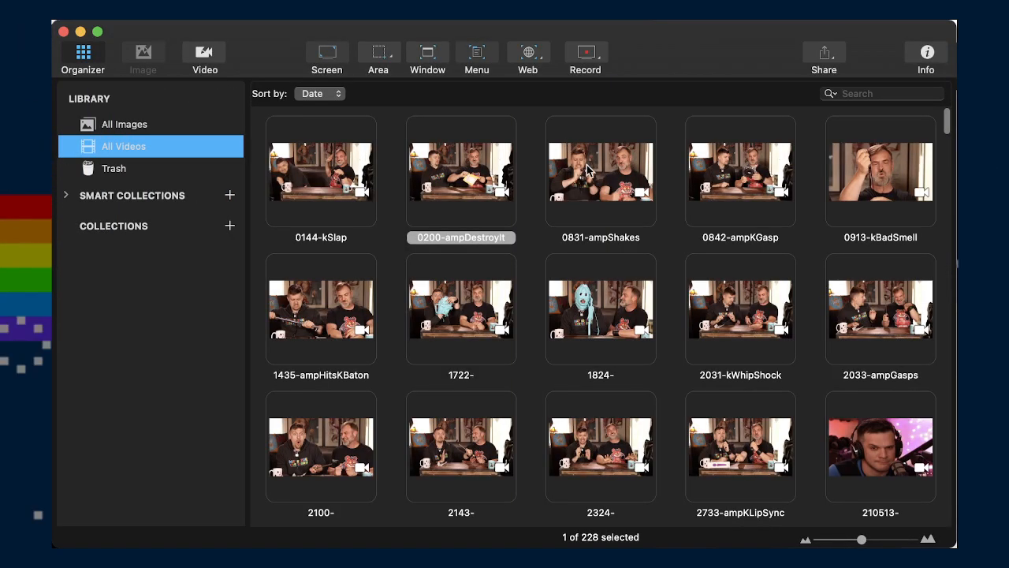
double_click(617, 175)
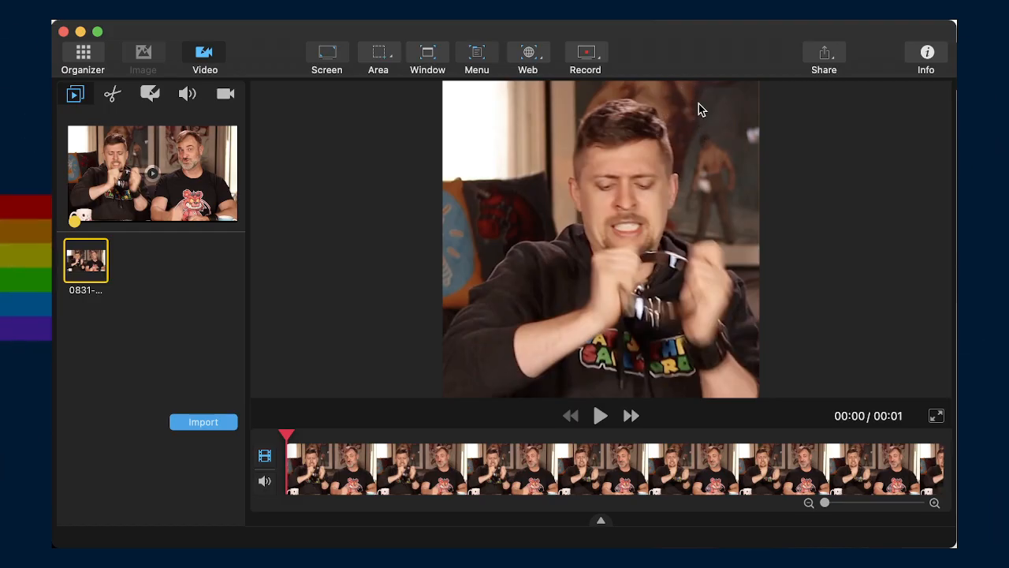
click(84, 54)
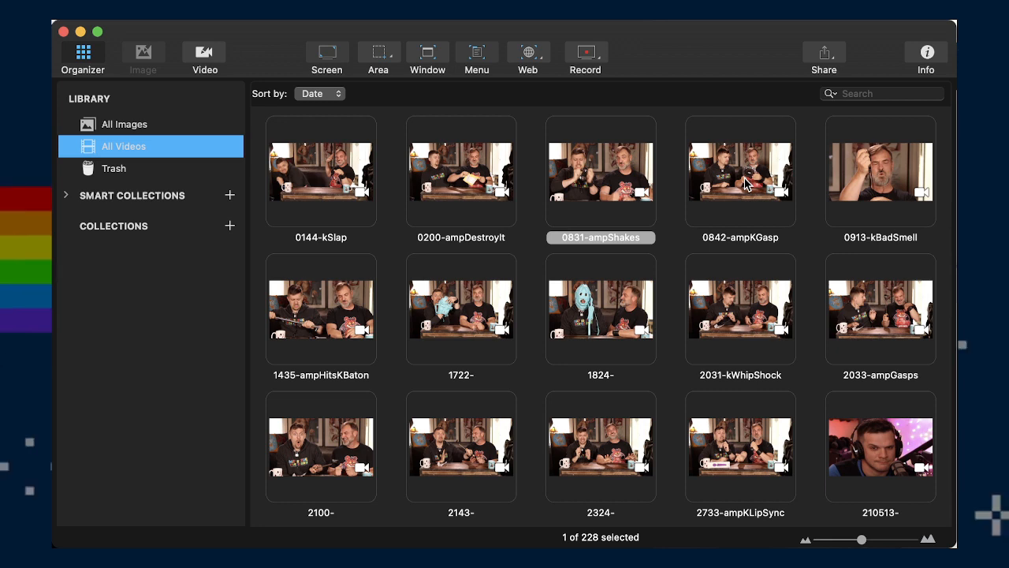
double_click(745, 183)
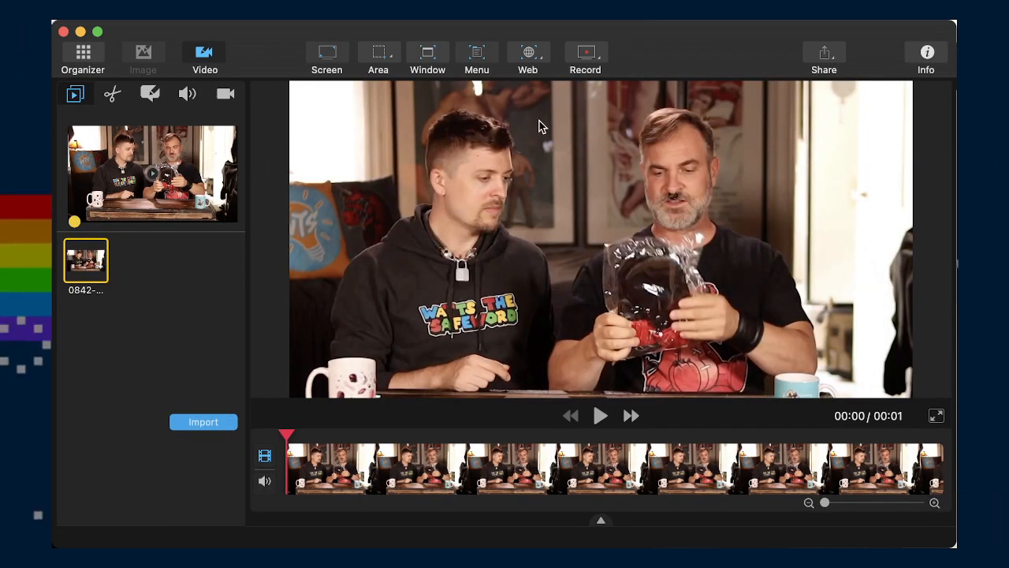
click(84, 53)
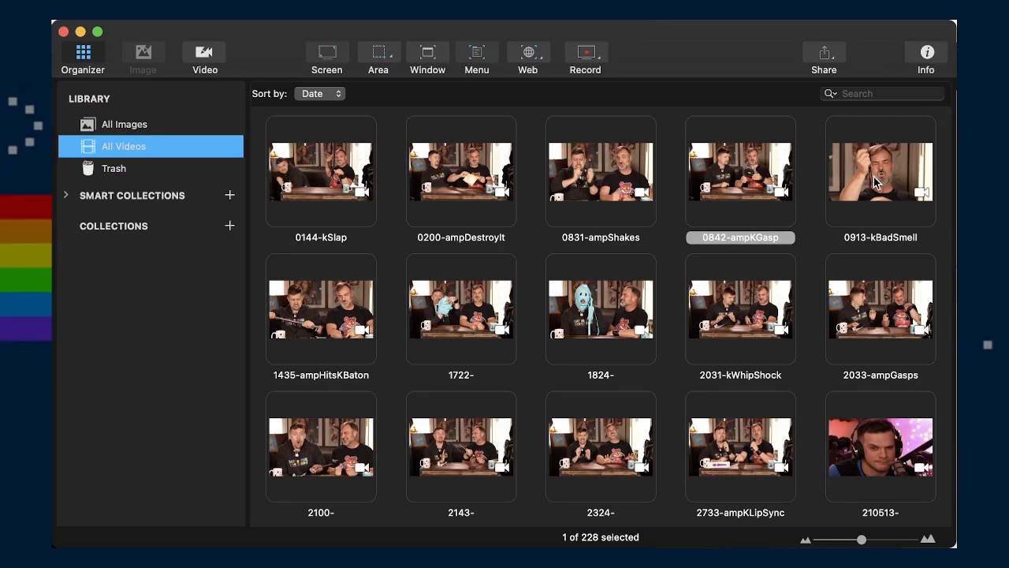
Open the 1435-ampHitsKBaton clip from the video library and mute its audio track
double_click(347, 298)
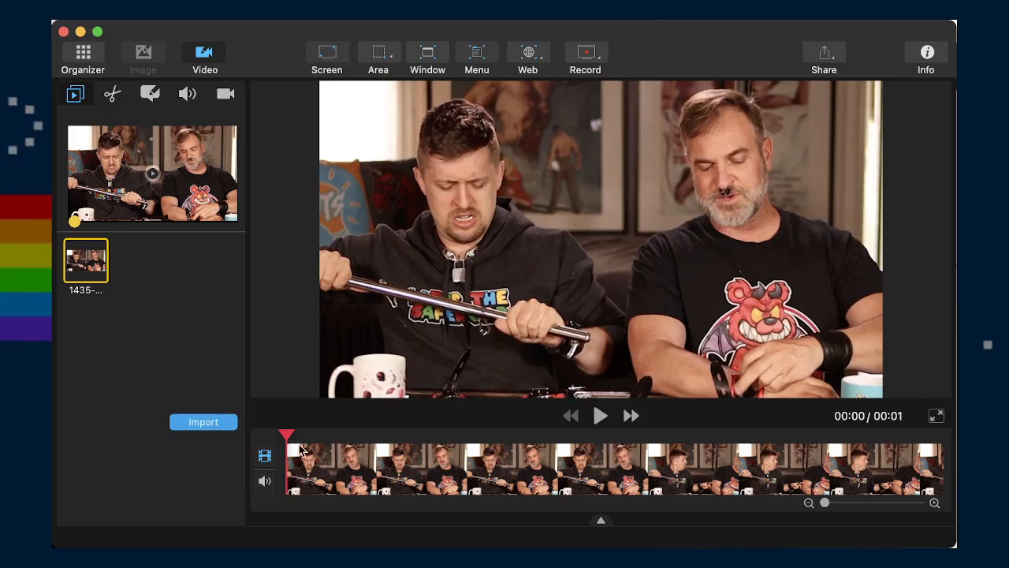
mouse_move(286, 433)
mouse_down()
mouse_move(943, 433)
mouse_move(286, 433)
mouse_up()
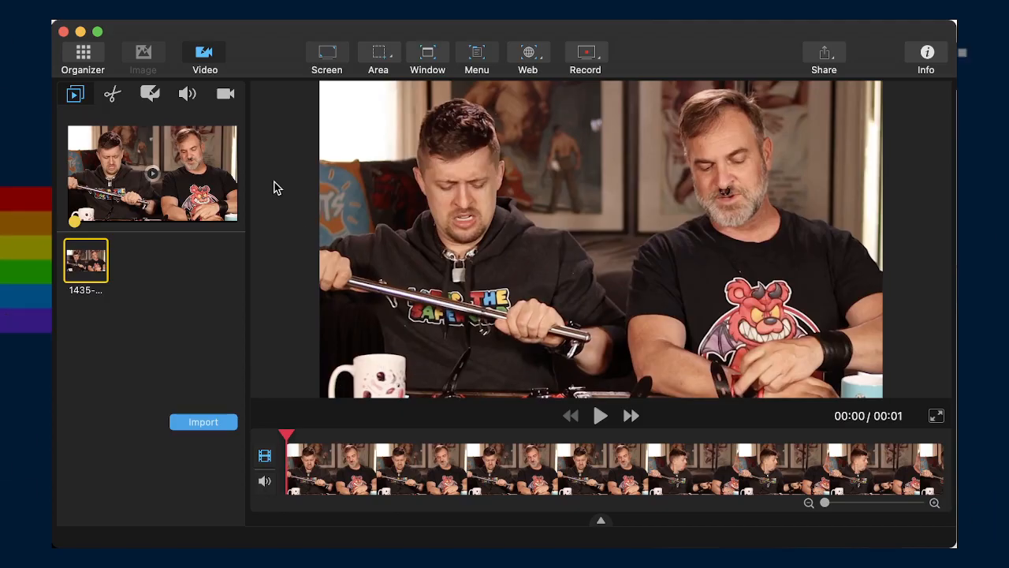
click(112, 93)
click(187, 93)
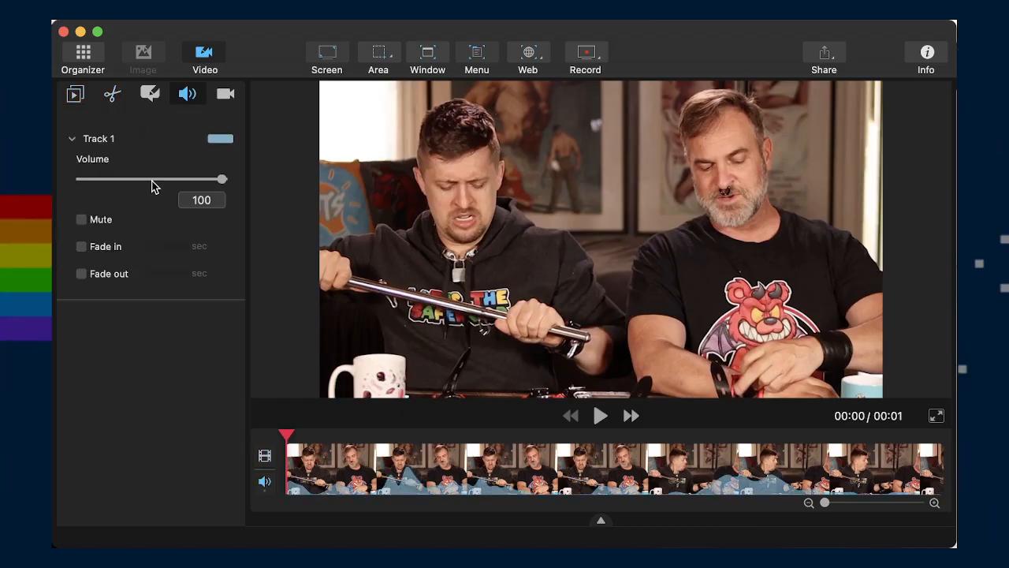
click(93, 225)
Crop the 1435-ampHitsKBaton clip to 1785 by 1080 from its left edge, keeping both men in frame, and play it back
click(120, 101)
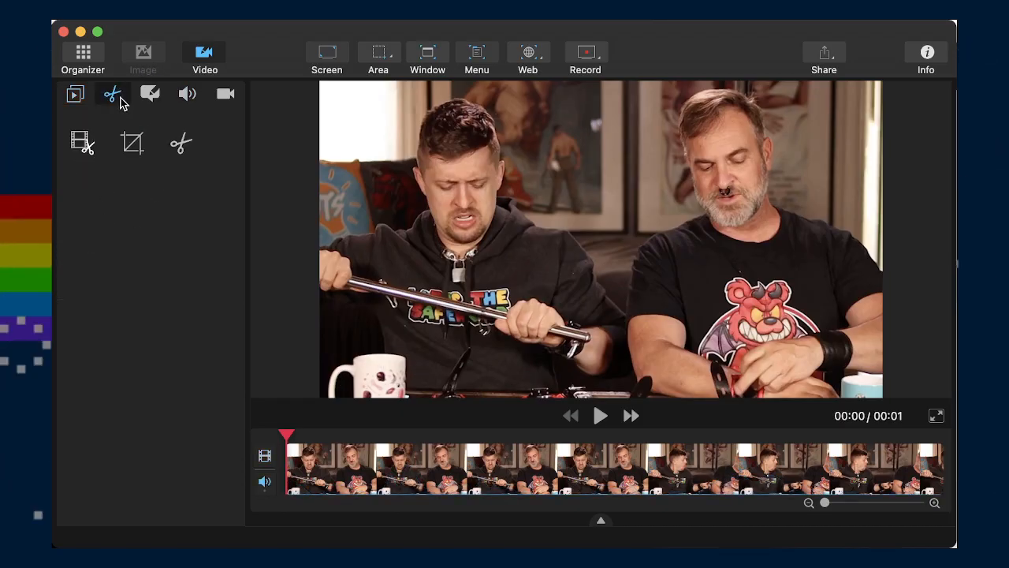
click(131, 145)
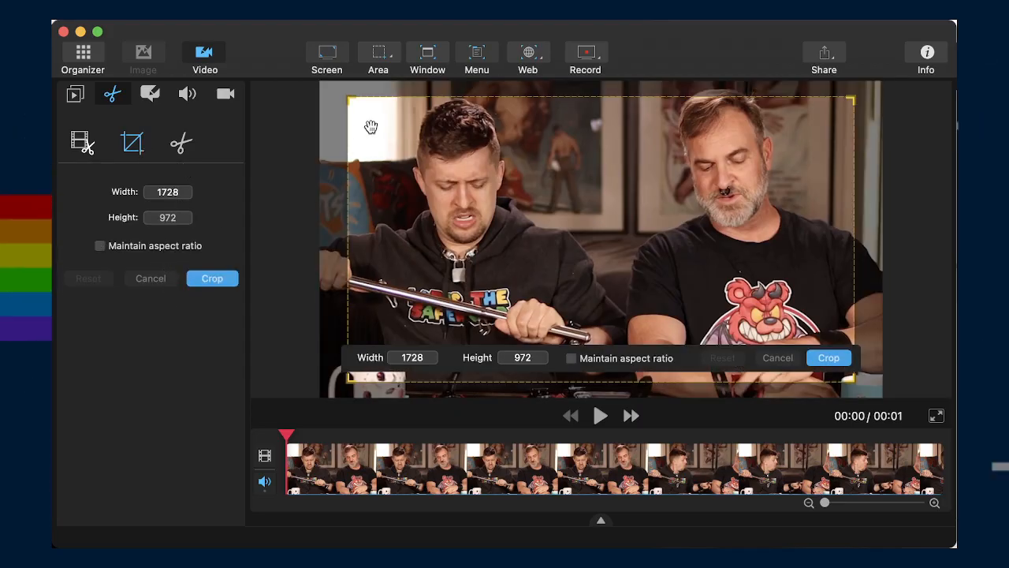
drag(352, 99, 342, 73)
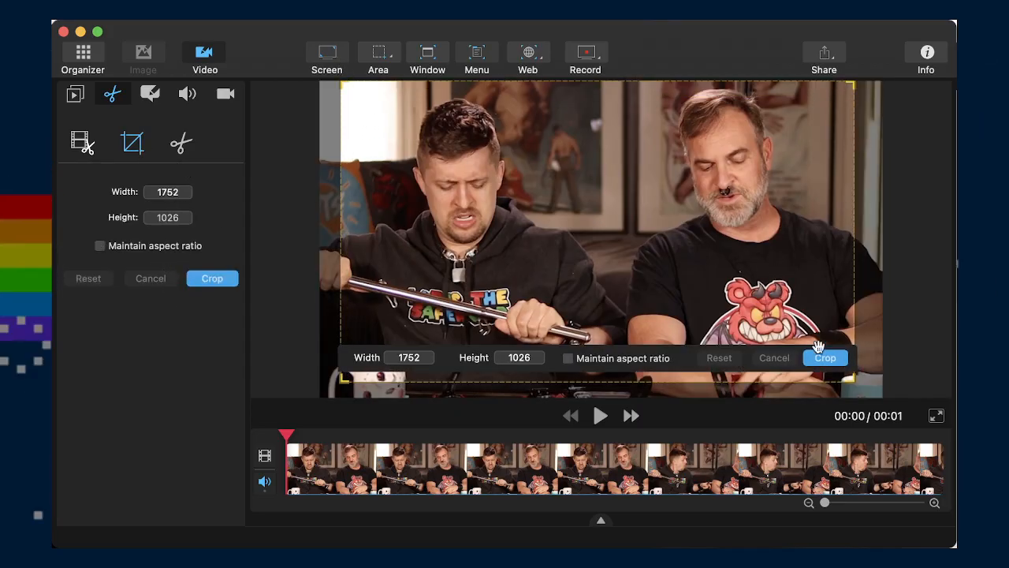
drag(858, 381, 860, 421)
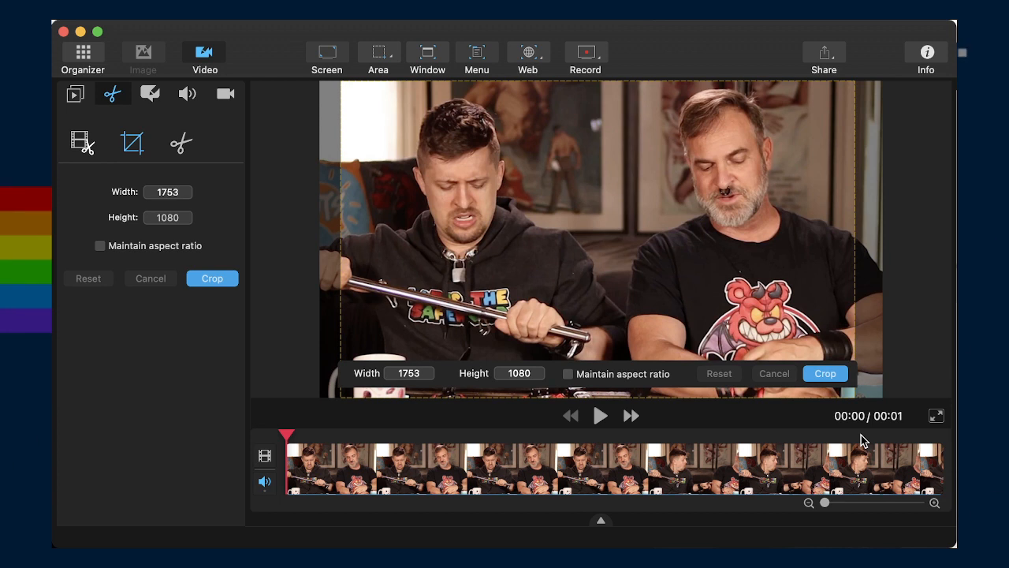
drag(700, 319, 650, 318)
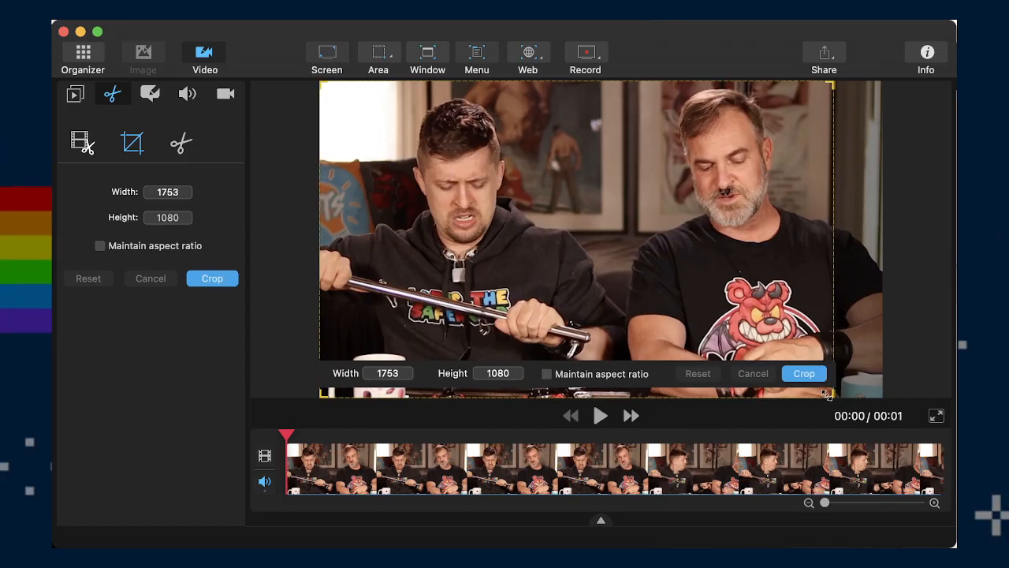
drag(834, 394, 846, 398)
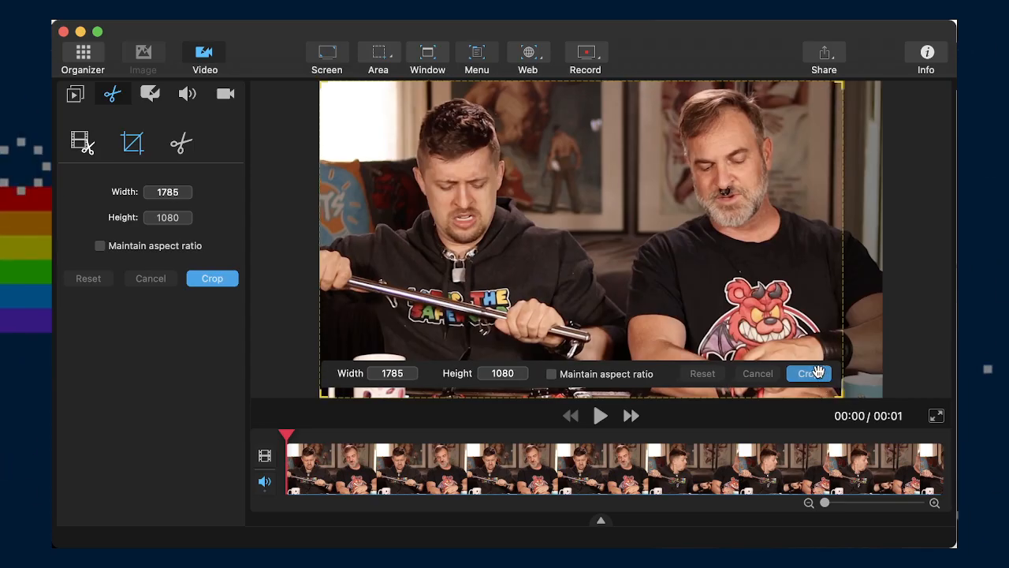
click(814, 373)
click(601, 416)
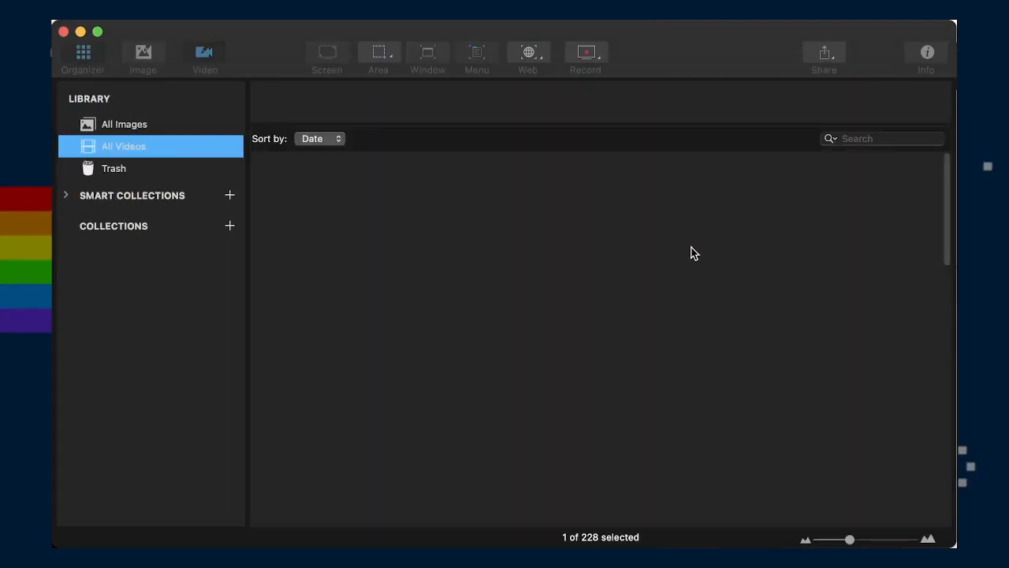
Open the 1722- clip from the video library and mute its audio track
click(453, 311)
double_click(453, 311)
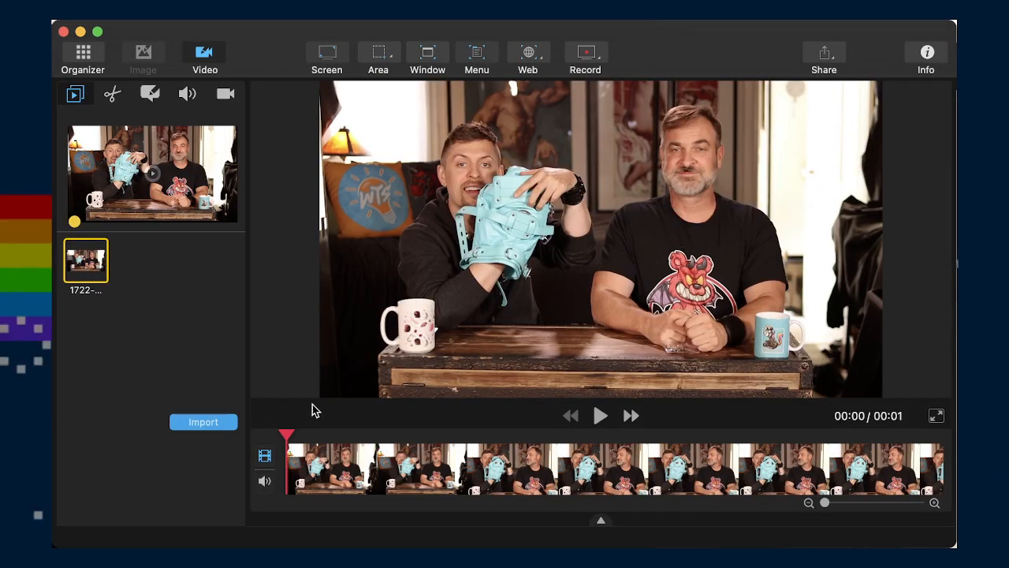
click(111, 94)
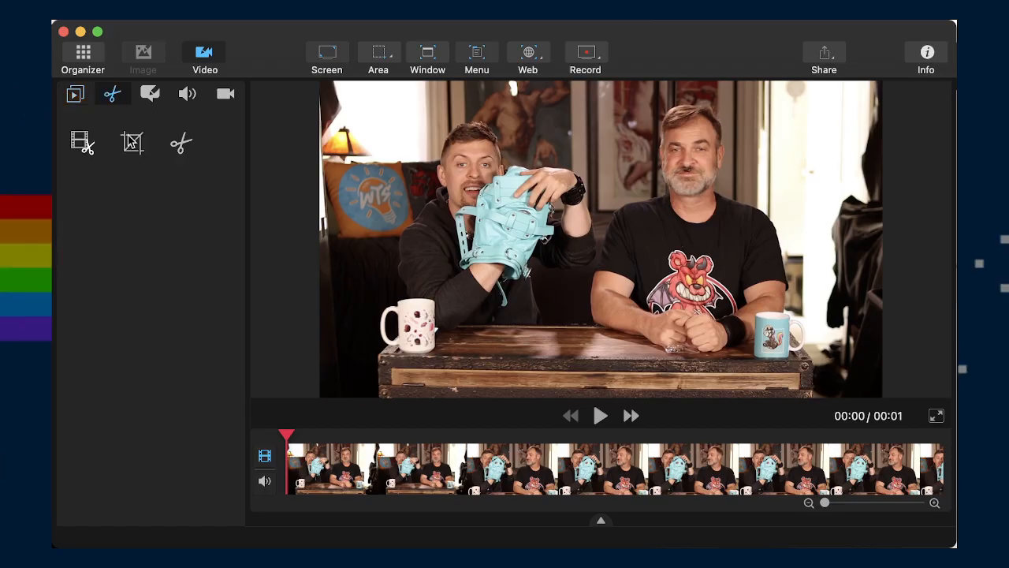
click(132, 143)
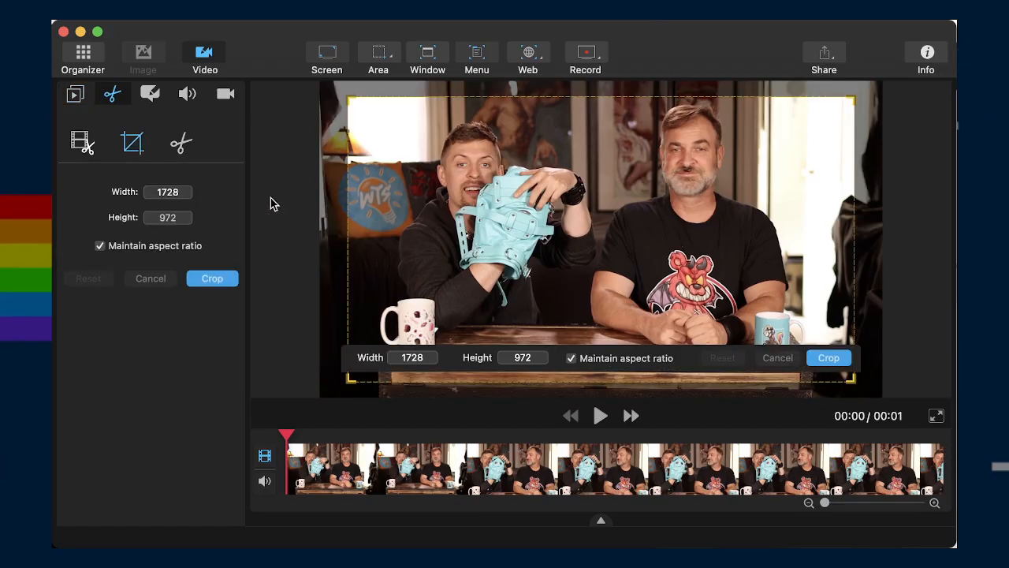
click(185, 94)
click(82, 219)
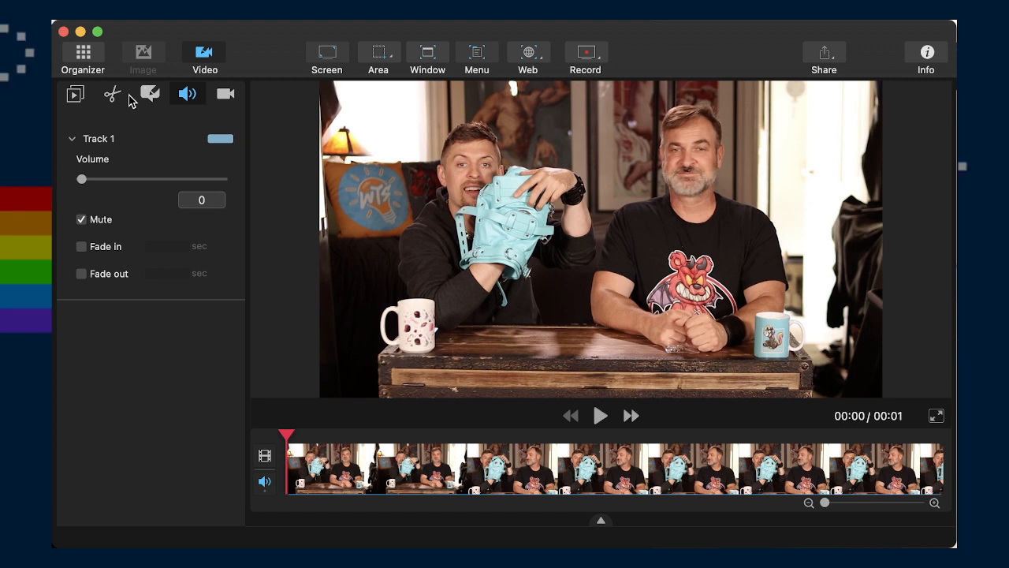
Start a crop without a fixed aspect ratio, set the frame to 600 by 600, and move it over the man holding the teal hood
click(112, 95)
click(132, 143)
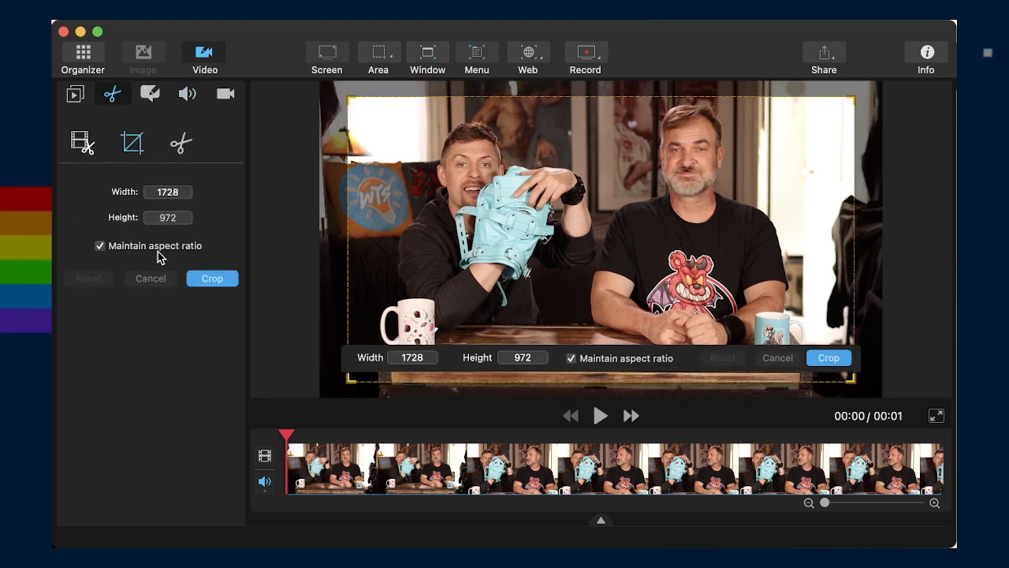
click(158, 249)
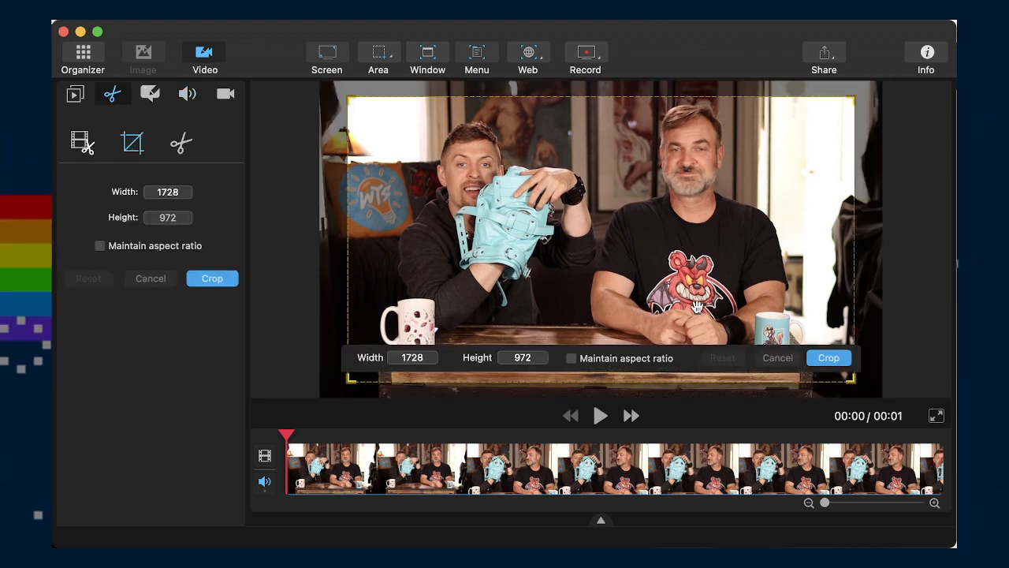
drag(343, 434, 415, 435)
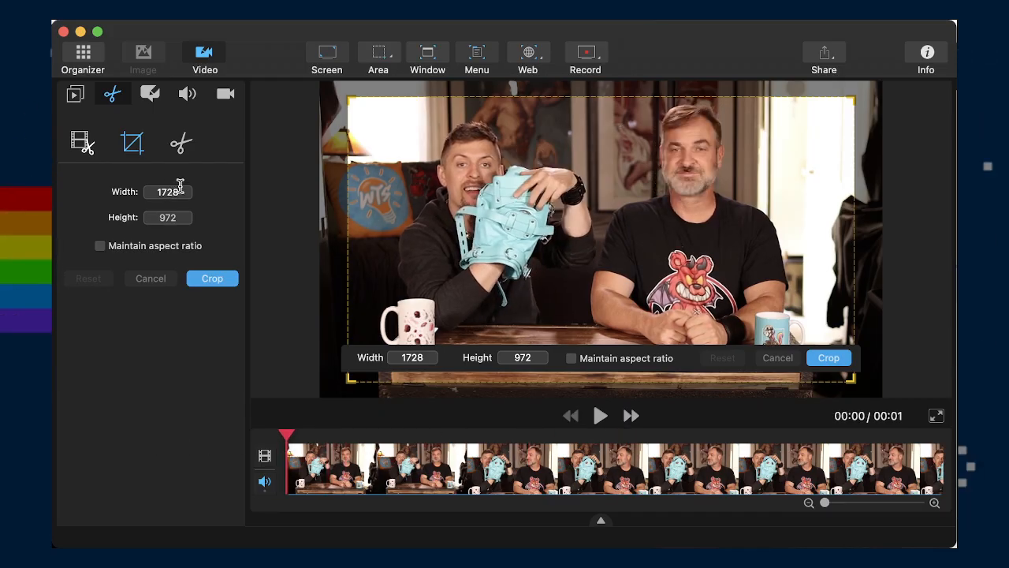
key(Tab)
text(60)
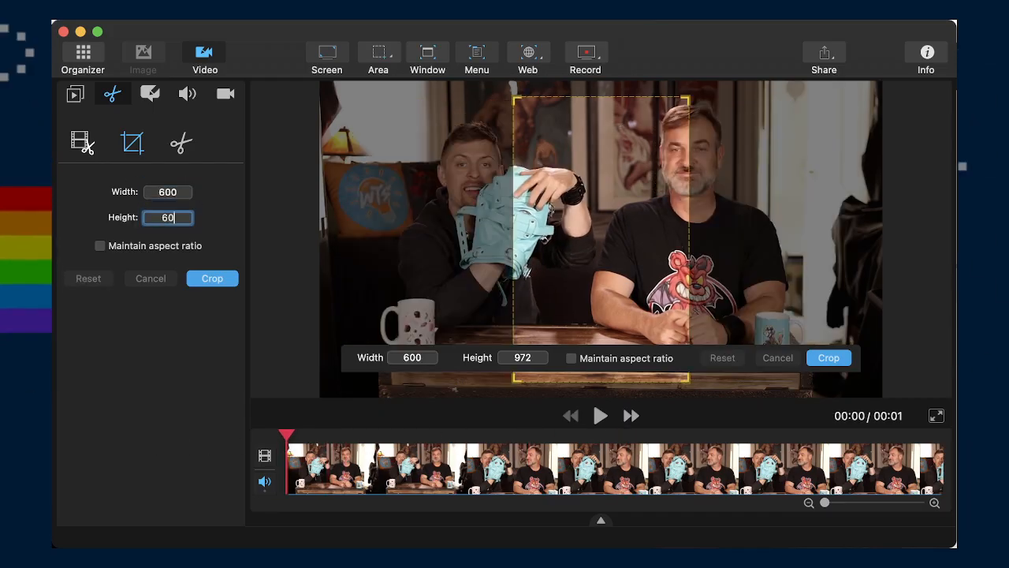
text(0)
key(Tab)
drag(574, 237, 453, 196)
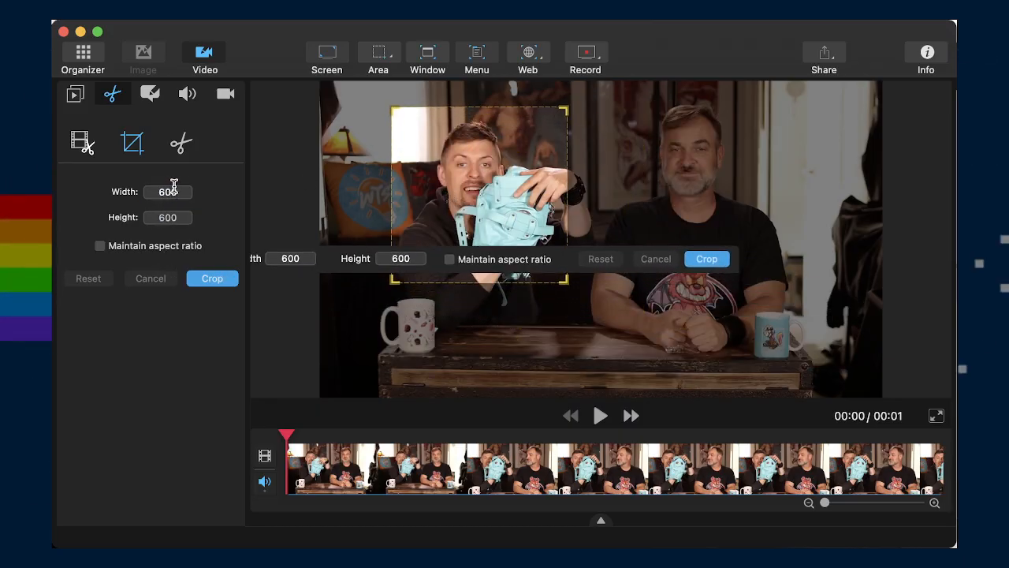
Set the crop frame to 700 by 700 and reposition it over the man holding the teal hood
key(Tab)
text(700)
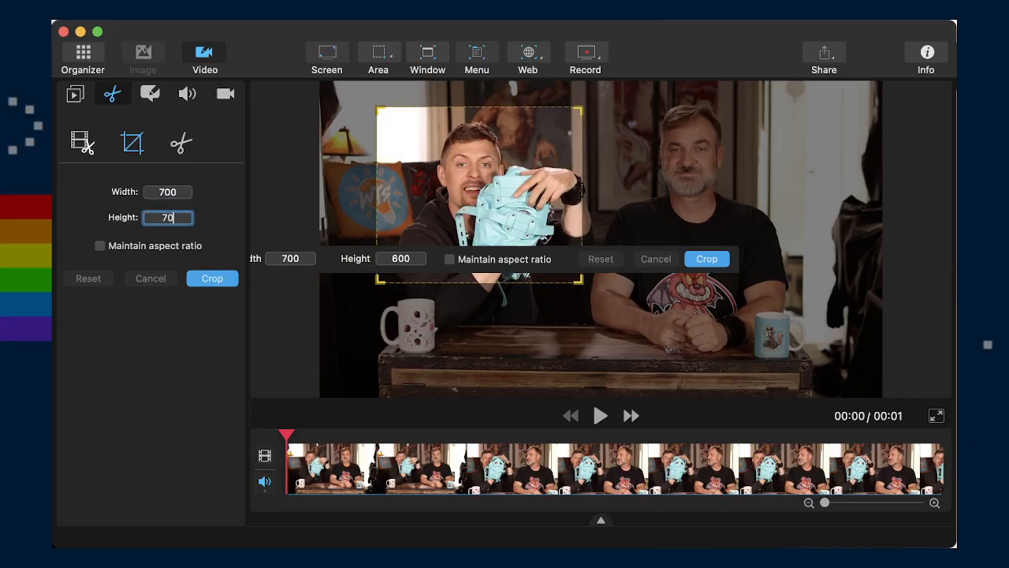
key(Tab)
drag(505, 223, 513, 230)
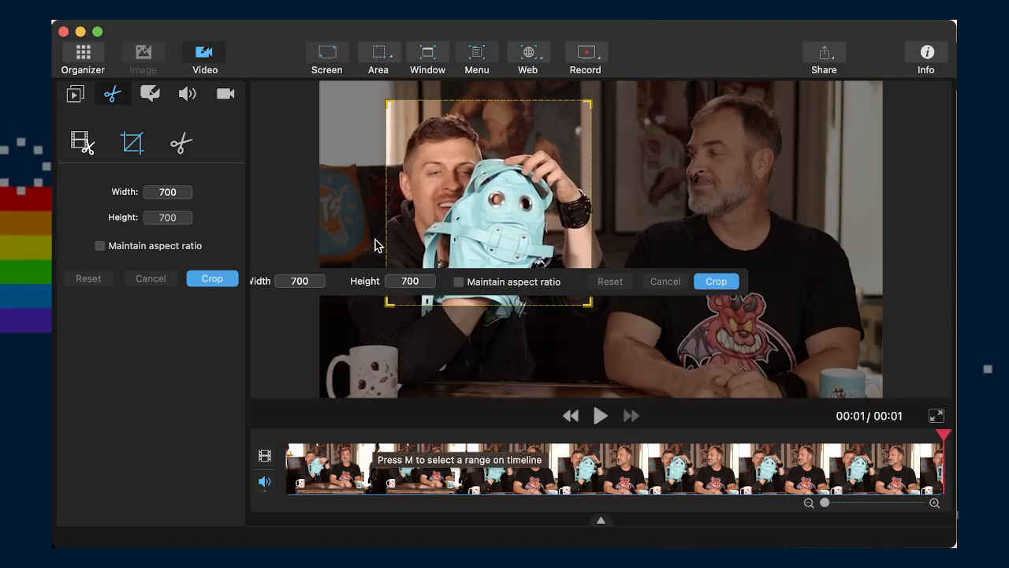
Resize the crop frame to 850 by 850, centre it on the man with the teal hood, and apply the crop
double_click(176, 193)
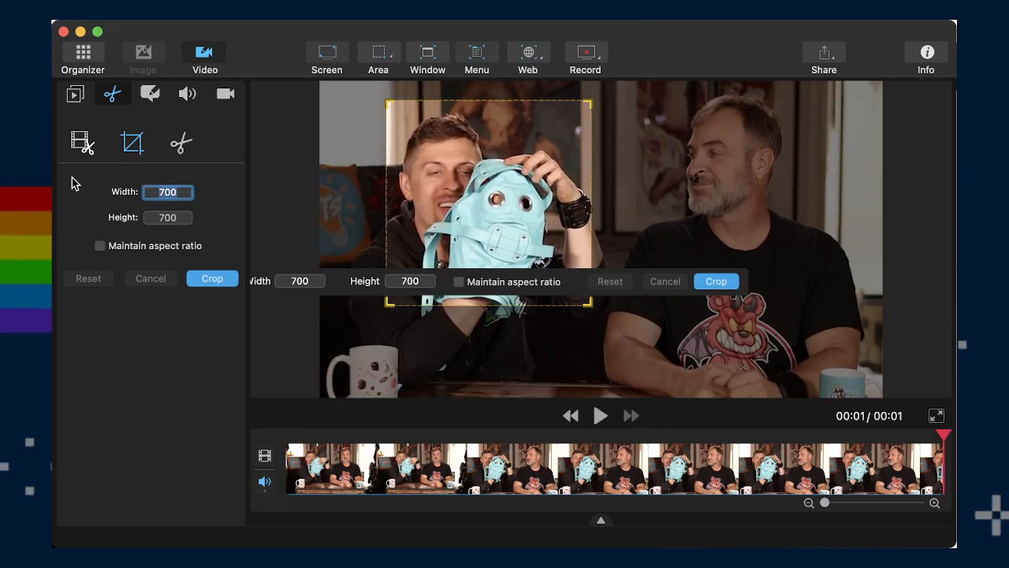
text(850)
key(Tab)
text(8)
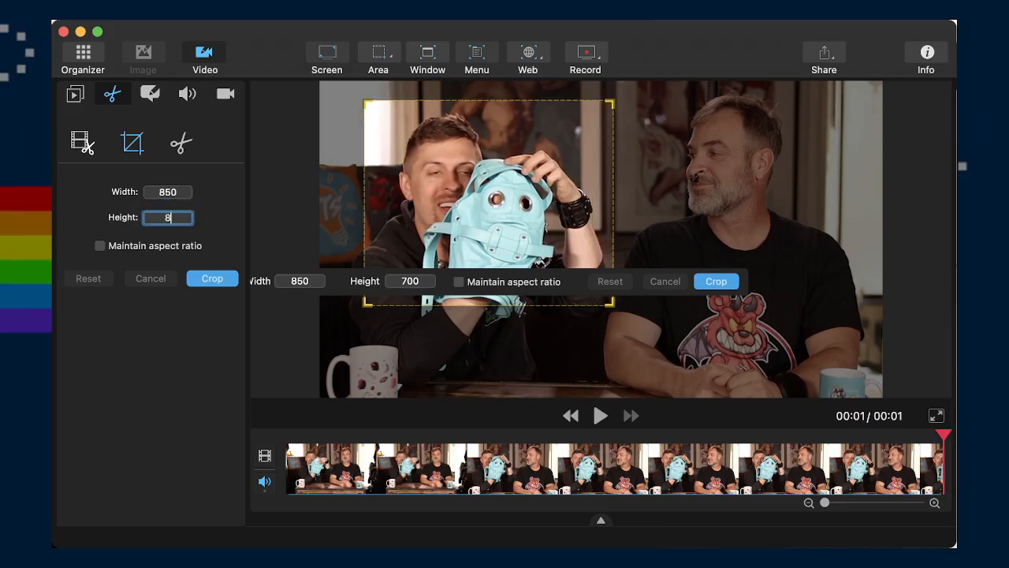
text(50)
key(Tab)
drag(758, 185, 473, 198)
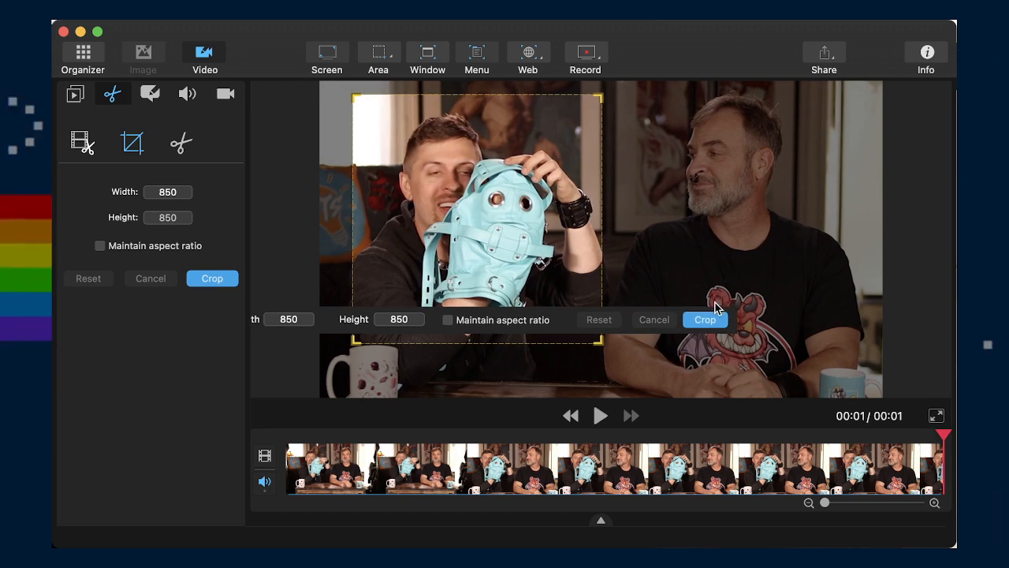
click(710, 318)
Play the cropped clip through several times and dismiss the export dialog without saving
click(601, 418)
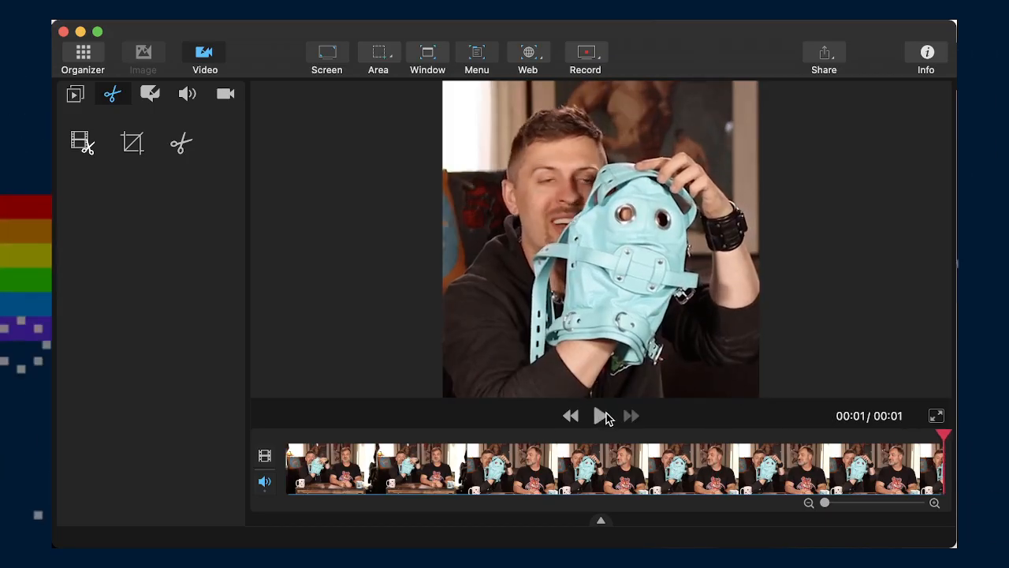
click(598, 416)
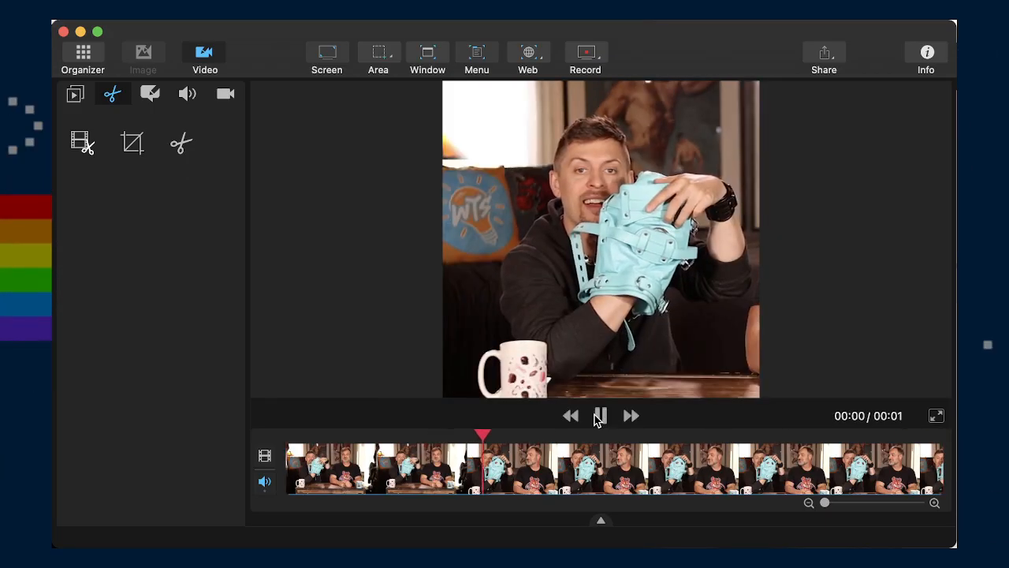
click(599, 416)
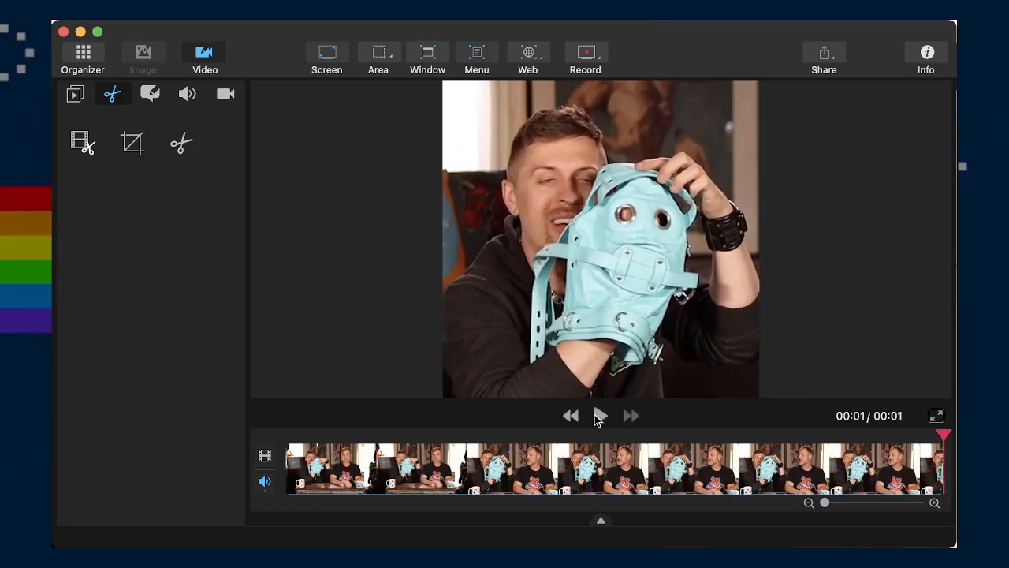
click(599, 416)
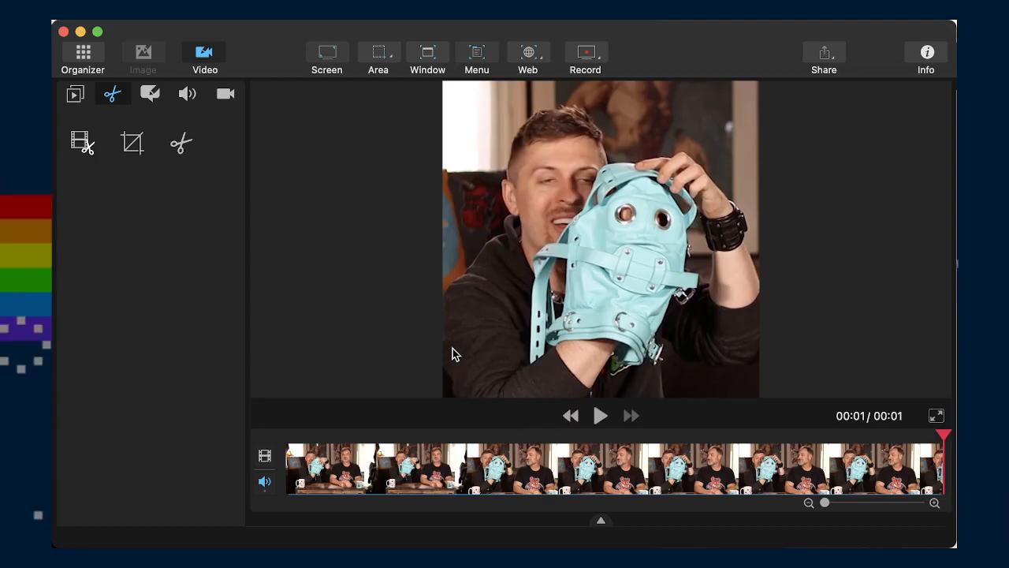
key(super+s)
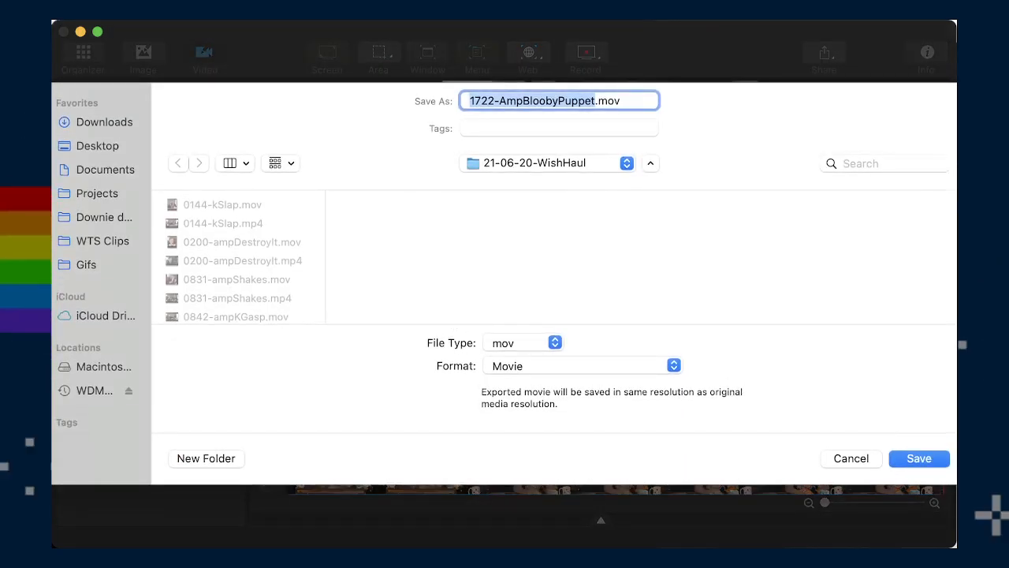
click(841, 458)
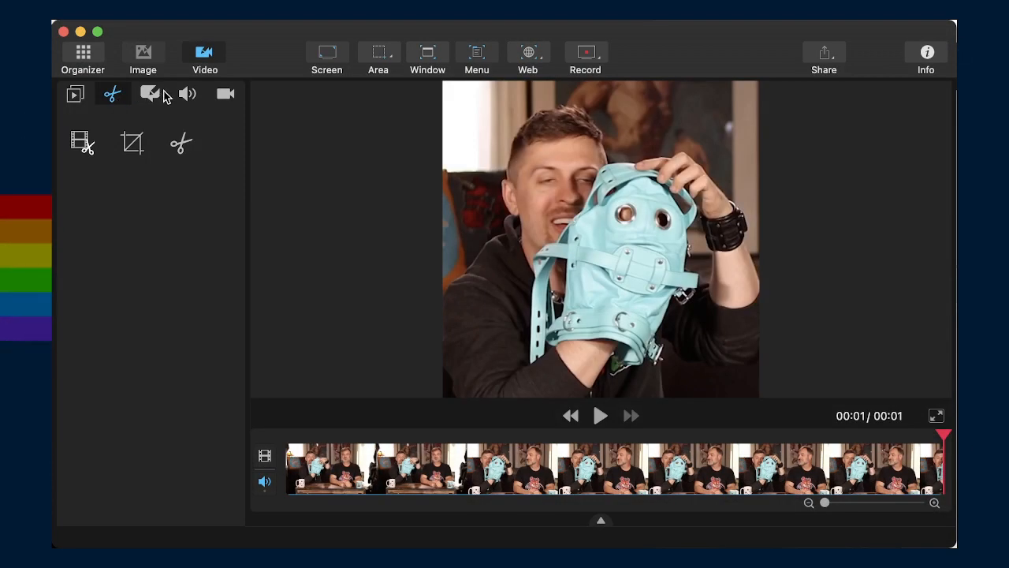
Add the caption "HELLO!" across the lower part of the picture at the start of the close-up shot
click(152, 94)
click(222, 141)
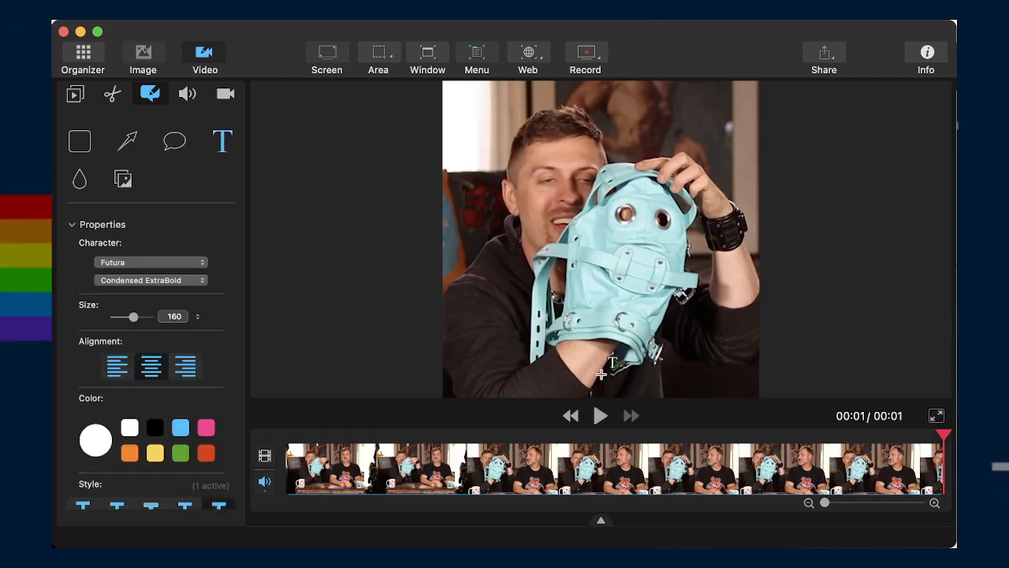
click(611, 440)
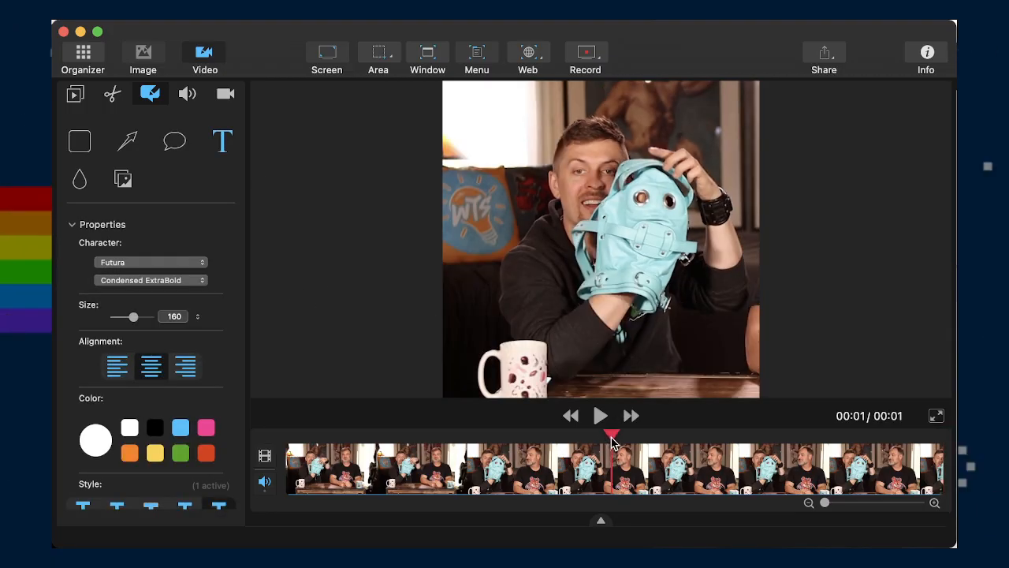
drag(611, 441, 670, 434)
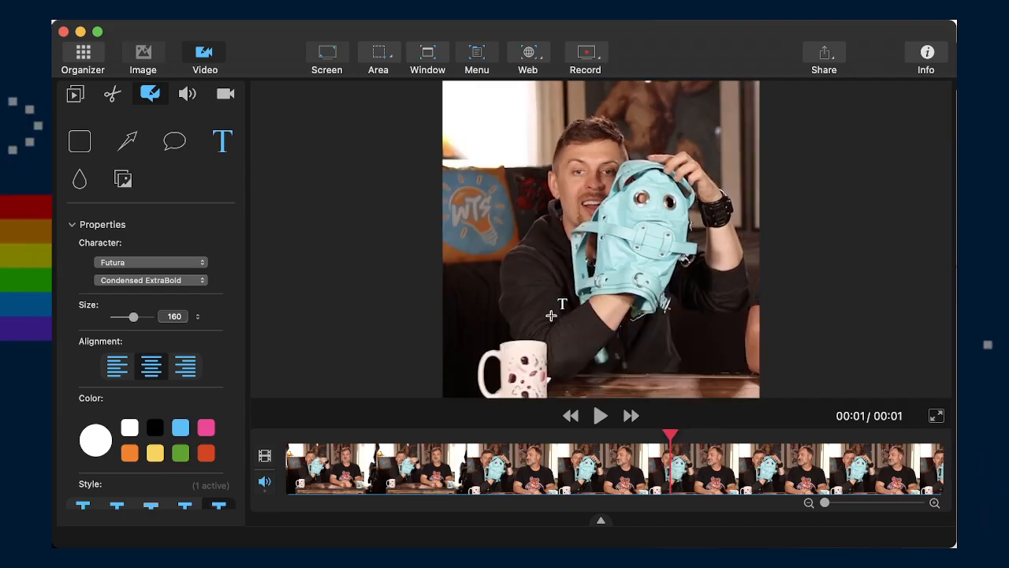
drag(680, 436, 681, 436)
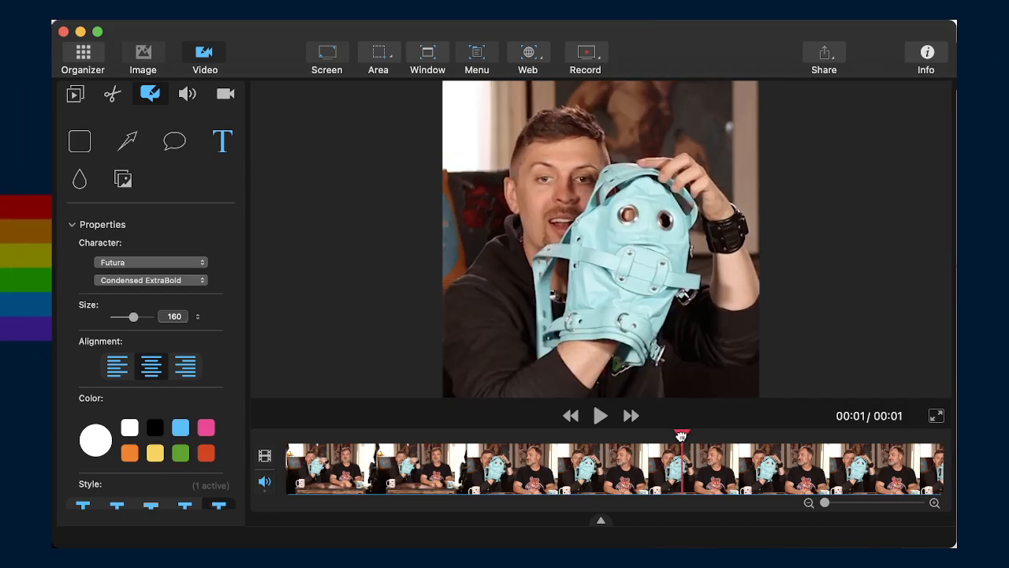
drag(468, 311, 740, 394)
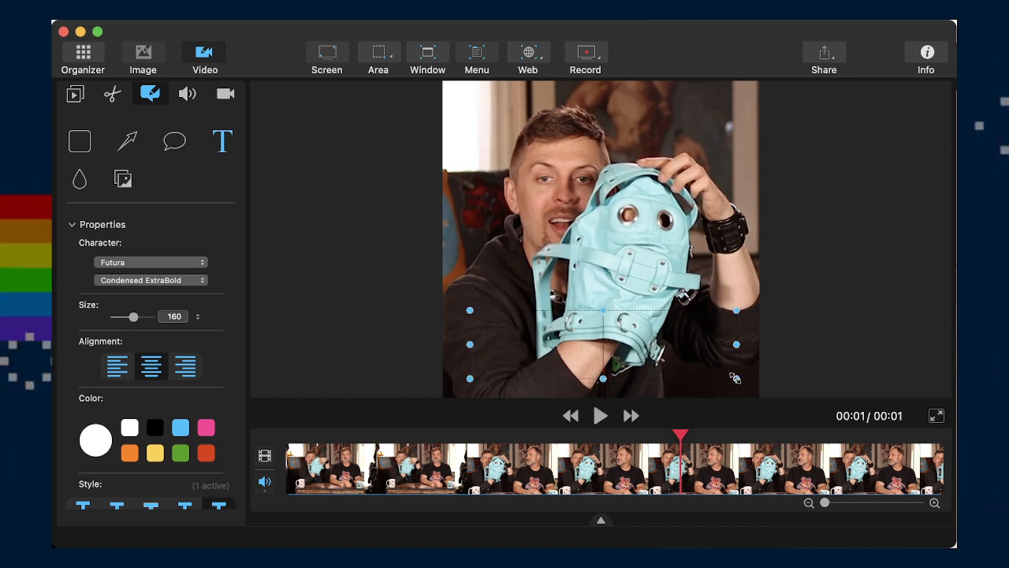
text(HELLO!)
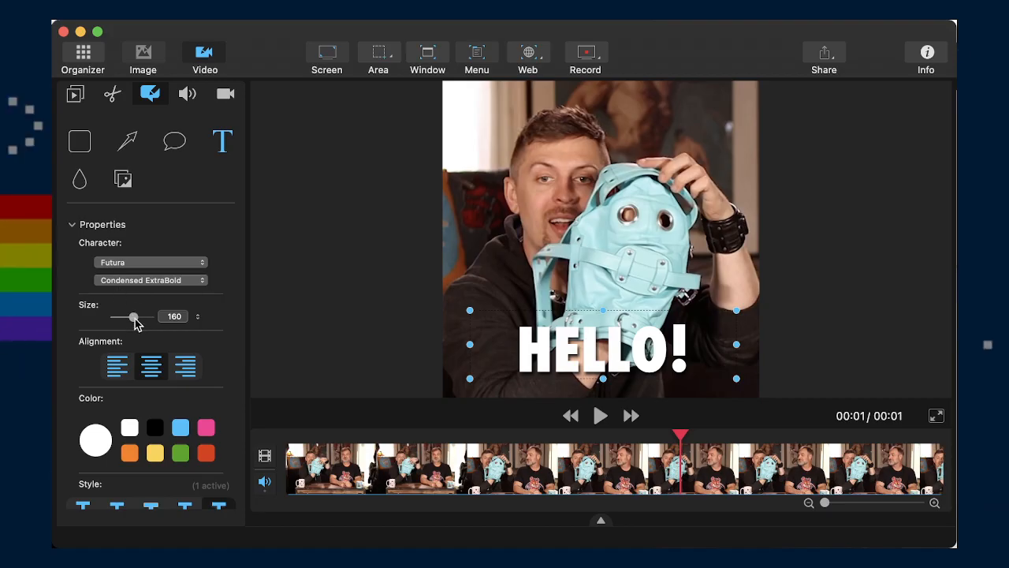
Reduce the HELLO! caption's text size to 126, narrow its box, and centre it near the picture's lower edge
drag(131, 319, 130, 320)
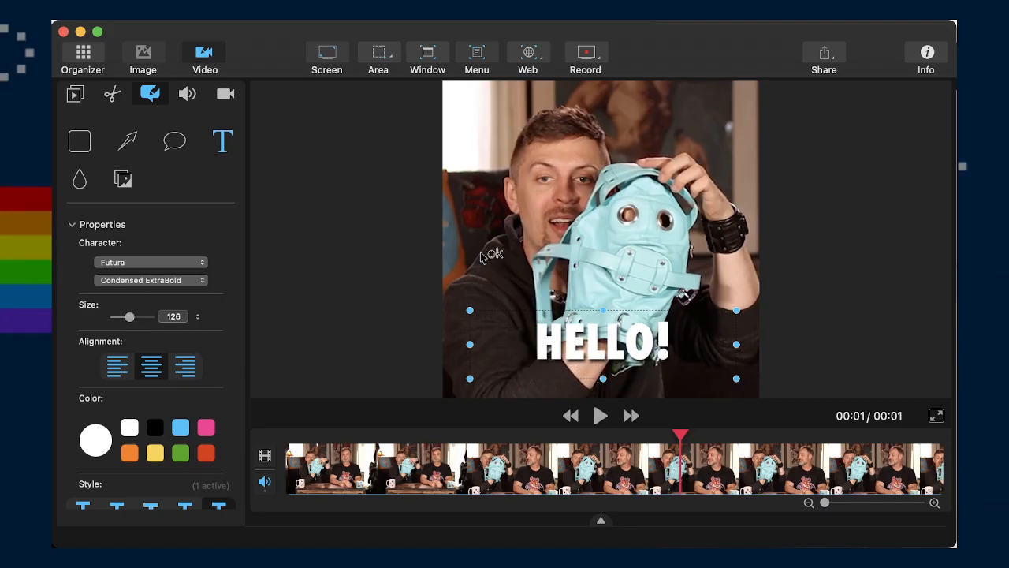
drag(733, 314, 658, 313)
drag(586, 346, 608, 360)
click(719, 281)
click(572, 350)
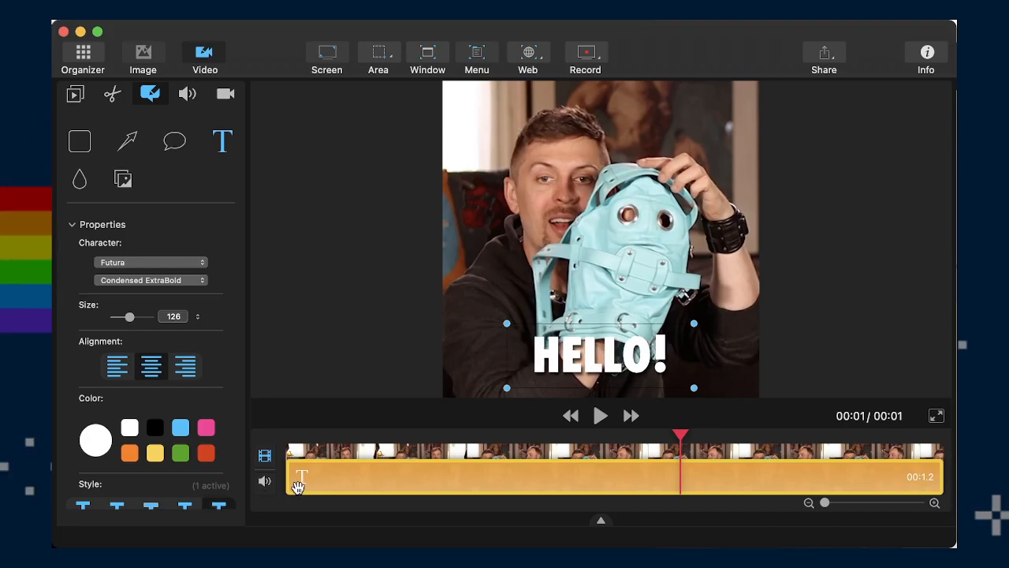
Trim the start of the HELLO! caption so it covers only the last 0.6 s of the clip
drag(291, 479, 635, 484)
drag(653, 436, 636, 436)
click(640, 484)
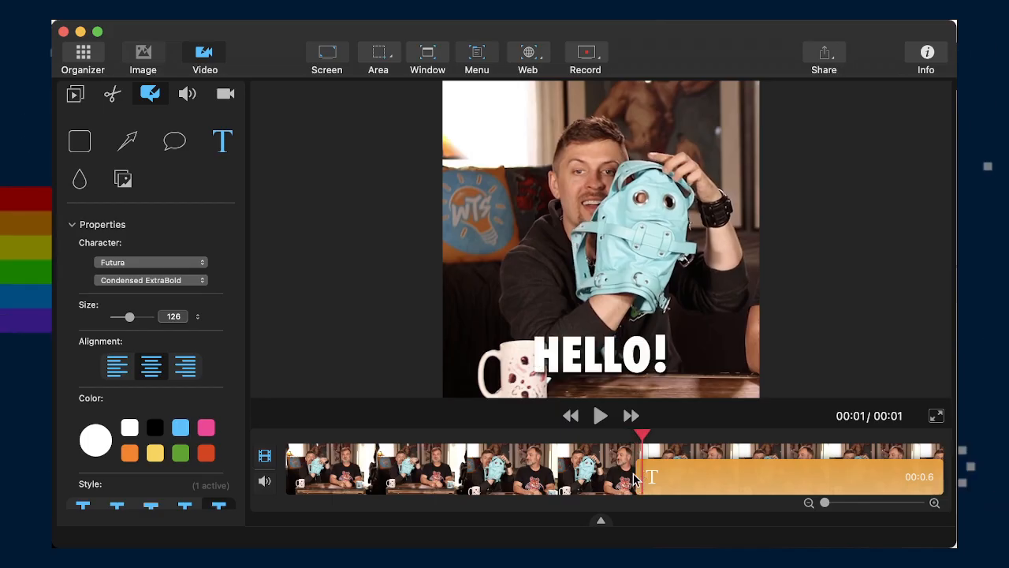
click(634, 480)
click(637, 476)
click(644, 475)
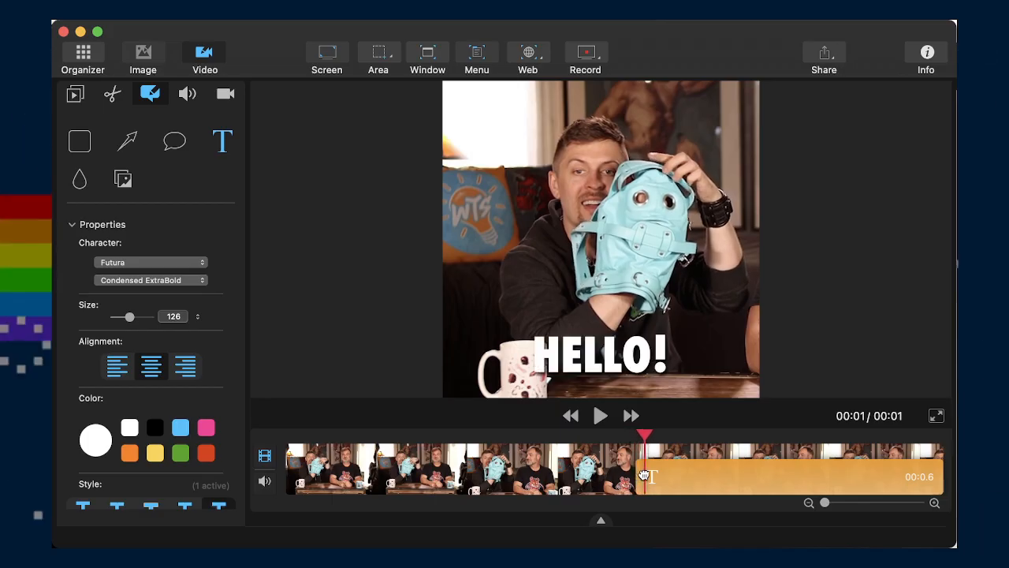
drag(644, 474, 637, 476)
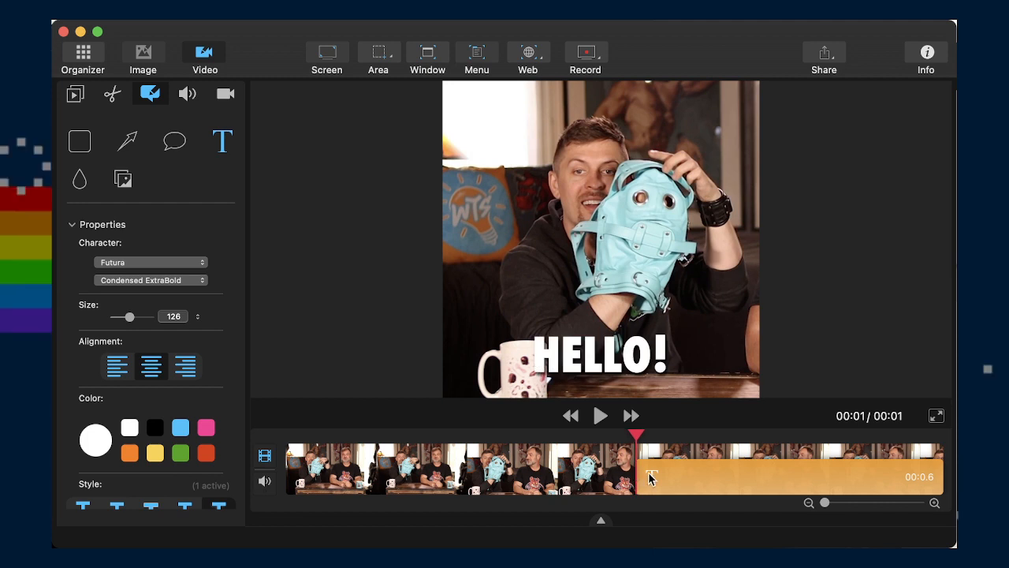
Trim the HELLO! caption's start further, to a duration of 0.5 s within the close-up, and play the clip from the beginning
click(652, 474)
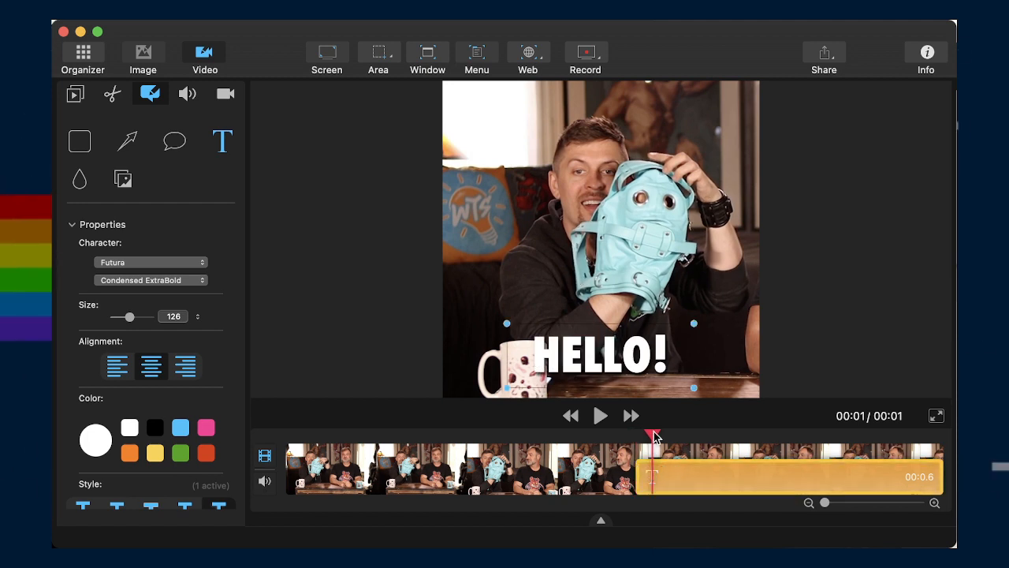
drag(652, 435, 637, 434)
click(651, 476)
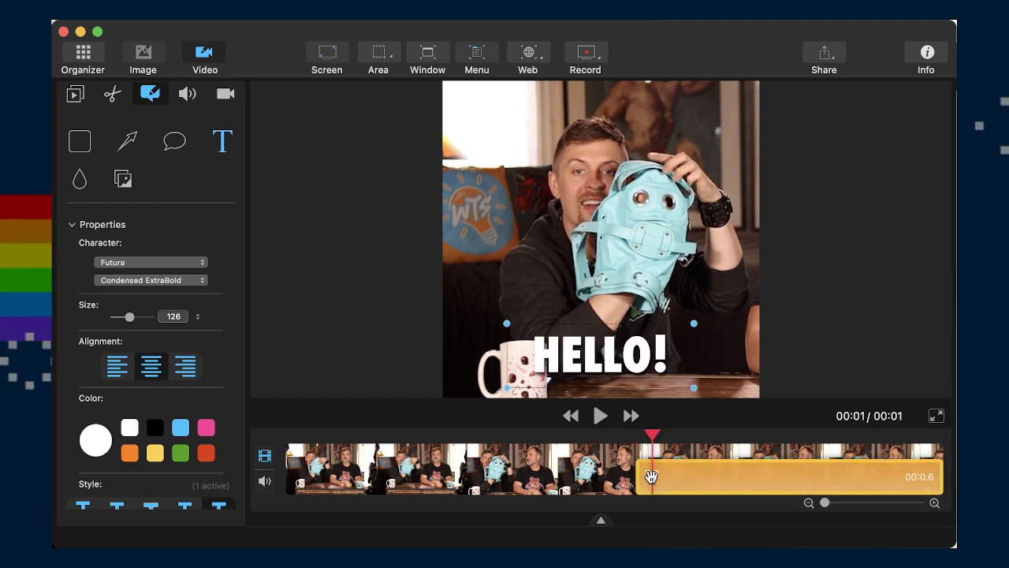
drag(635, 476, 664, 473)
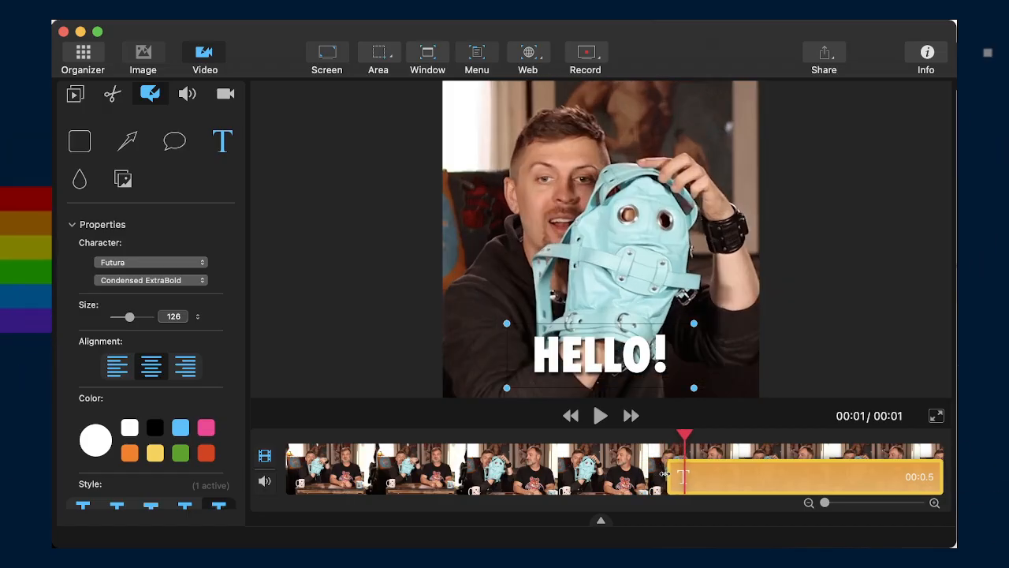
mouse_move(693, 434)
mouse_down()
mouse_move(663, 435)
mouse_move(681, 436)
mouse_up()
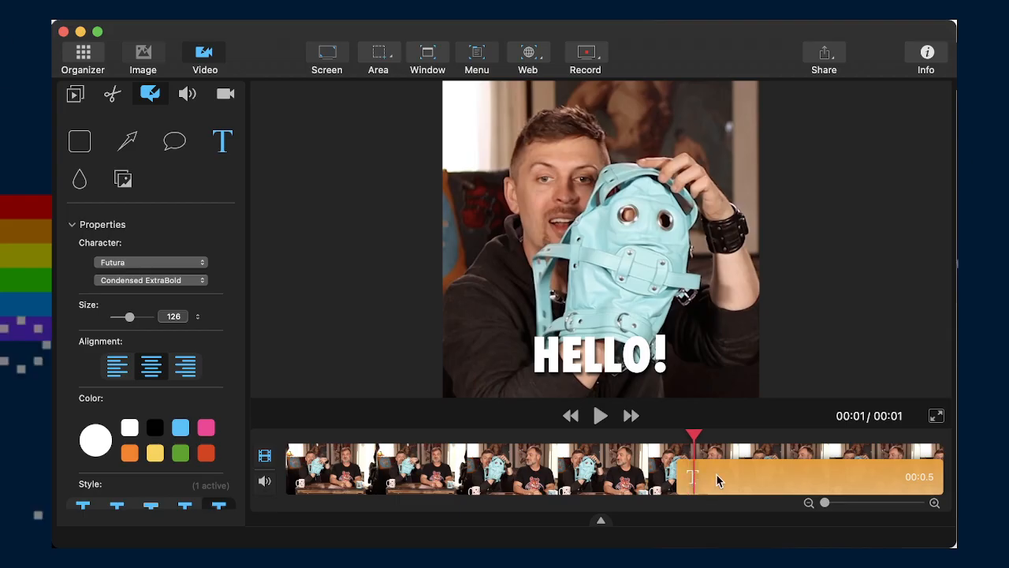
click(717, 475)
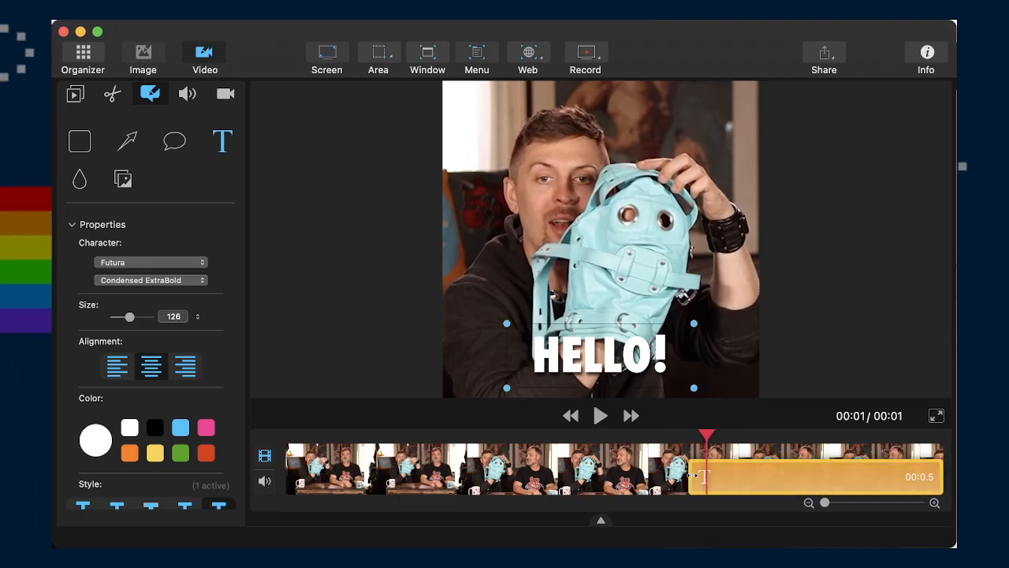
drag(707, 438, 101, 457)
click(600, 416)
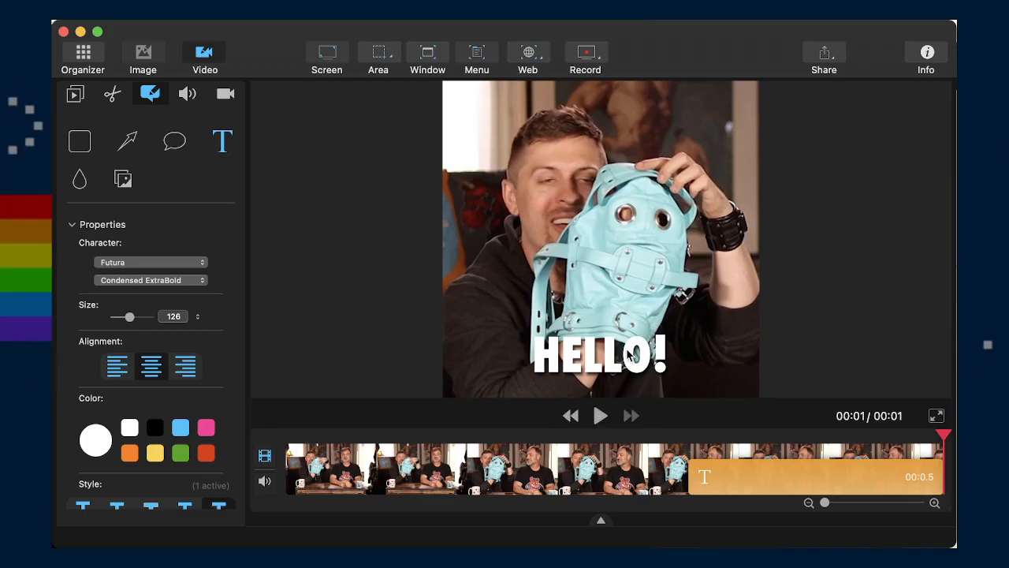
Enlarge the HELLO! caption to text size 157 and recentre it along the picture's lower edge
click(659, 347)
click(691, 323)
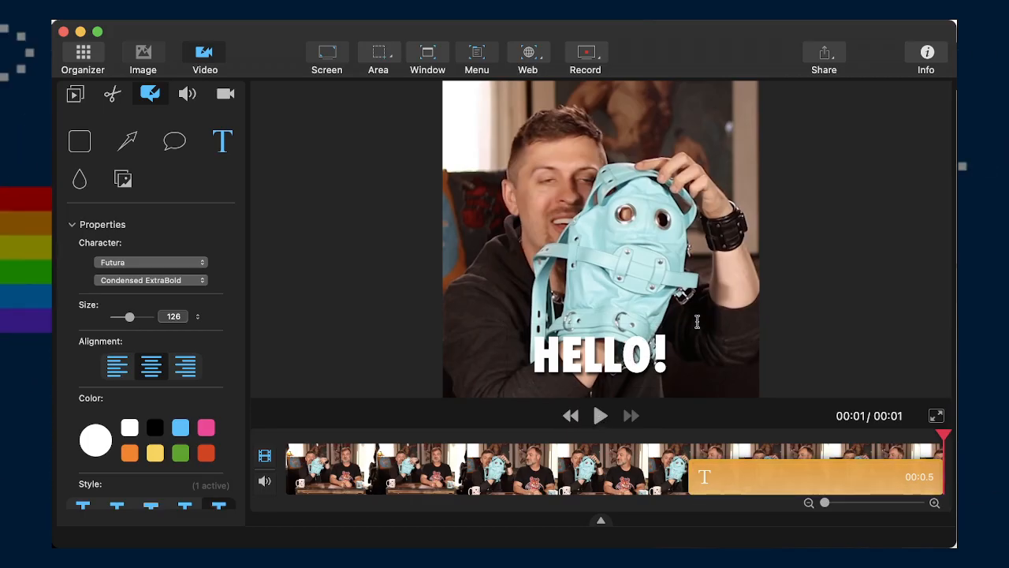
click(644, 350)
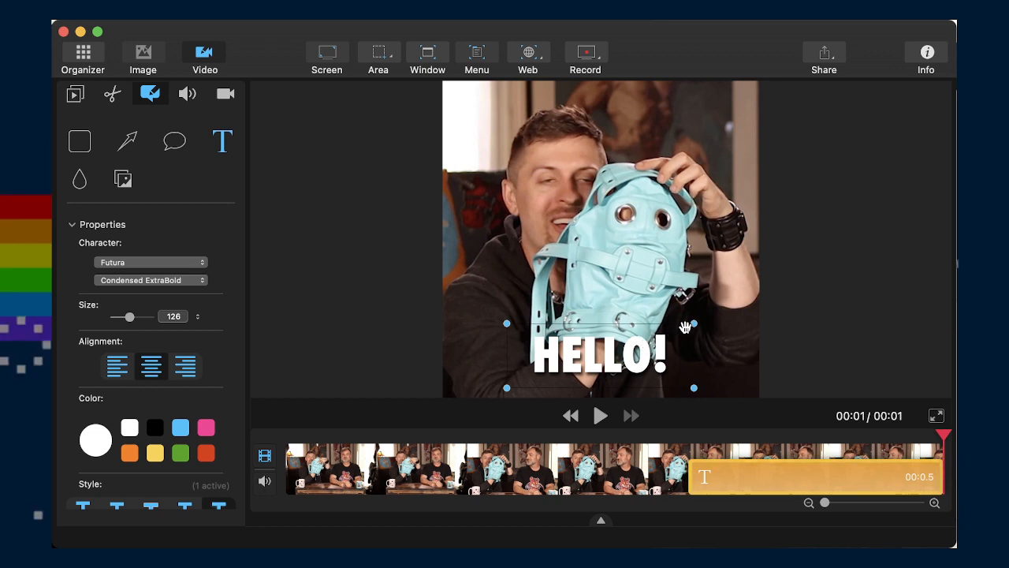
drag(694, 315, 738, 296)
drag(645, 343, 629, 361)
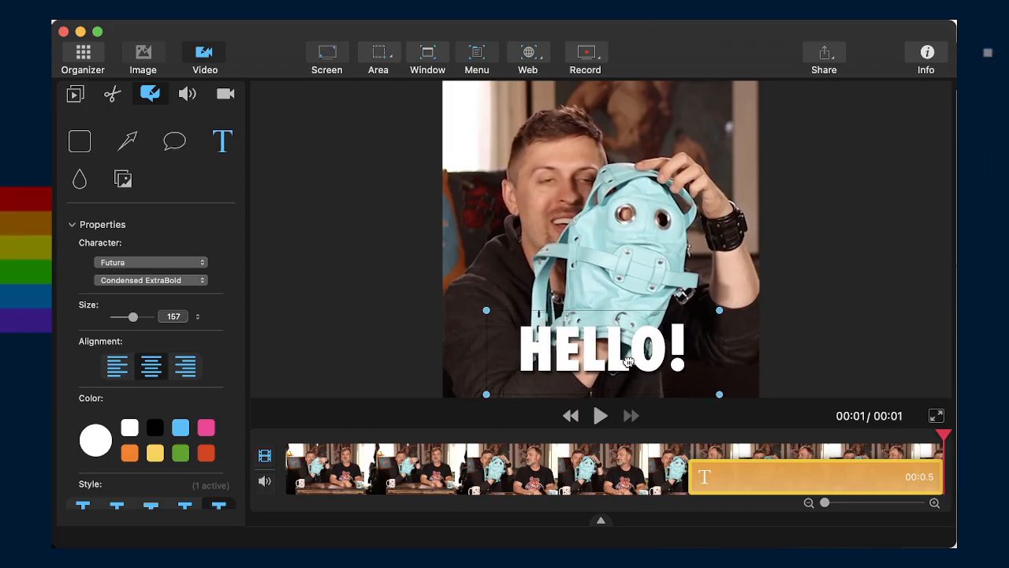
click(485, 350)
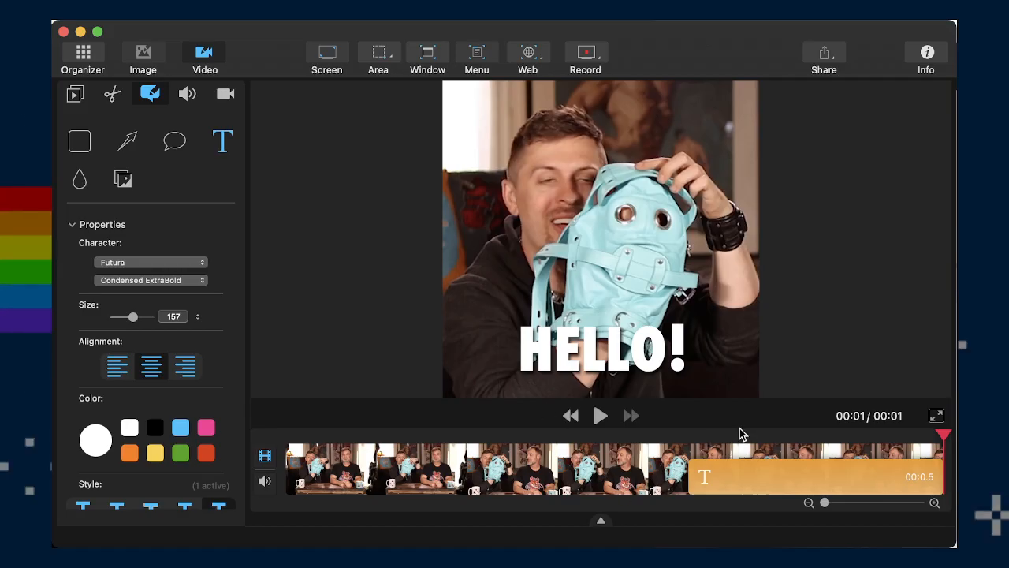
Export the captioned clip as the movie 1722-AmpBloobyPuppet.mov into the 21-06-20-WishHaul folder
click(645, 358)
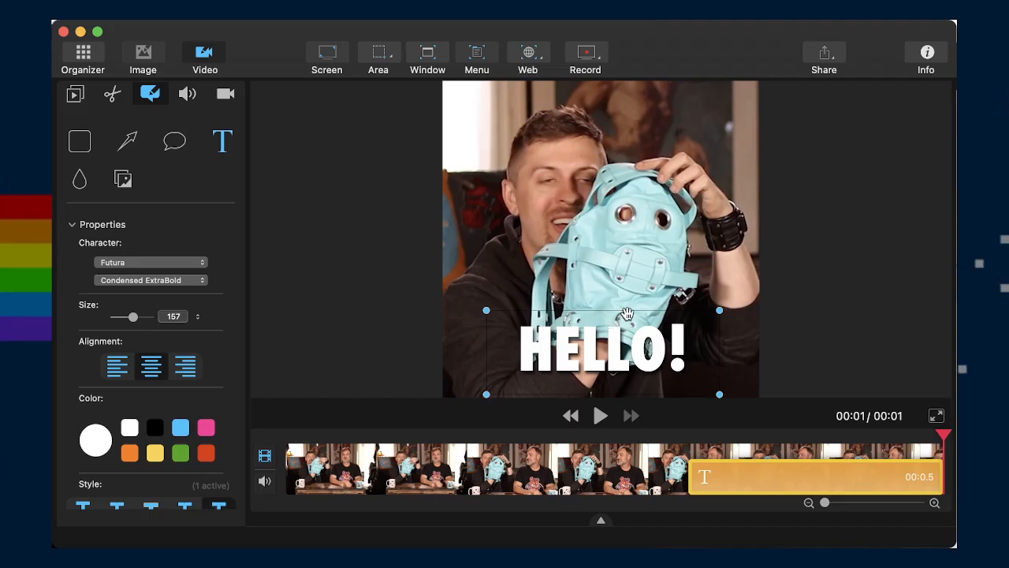
key(super+e)
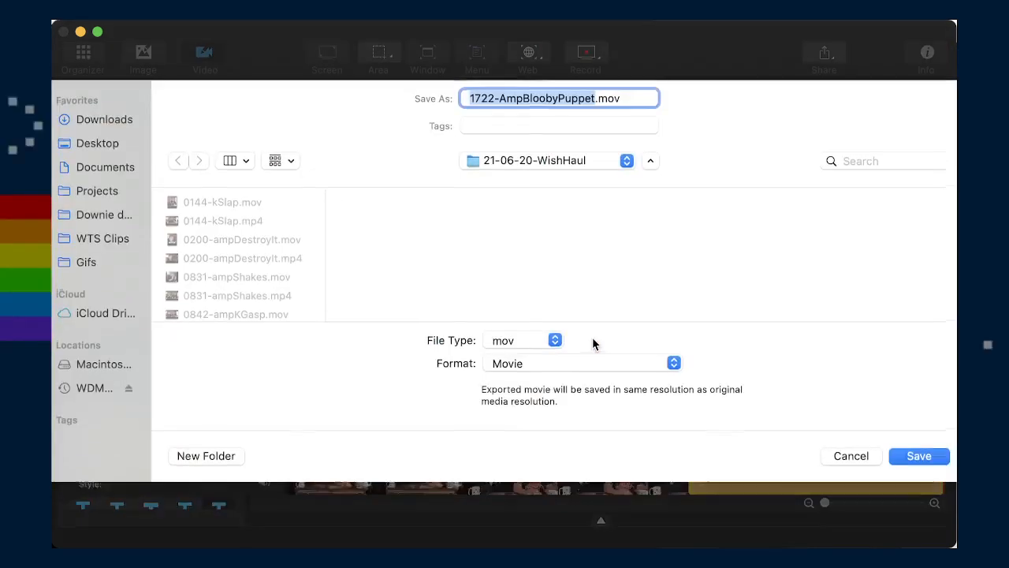
key(Return)
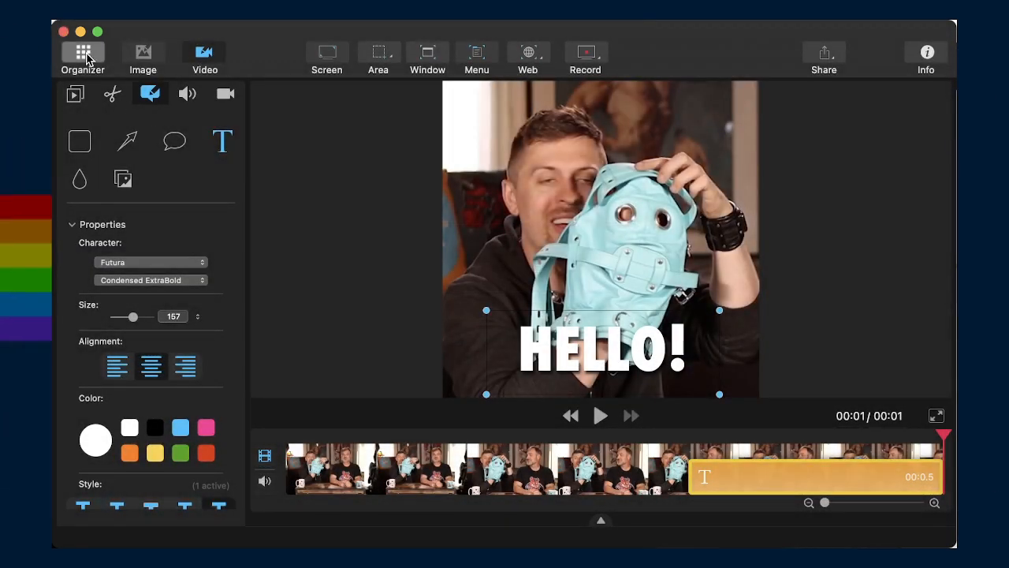
Open the 1824- clip from the video library for editing and mute its audio track
click(83, 55)
click(608, 319)
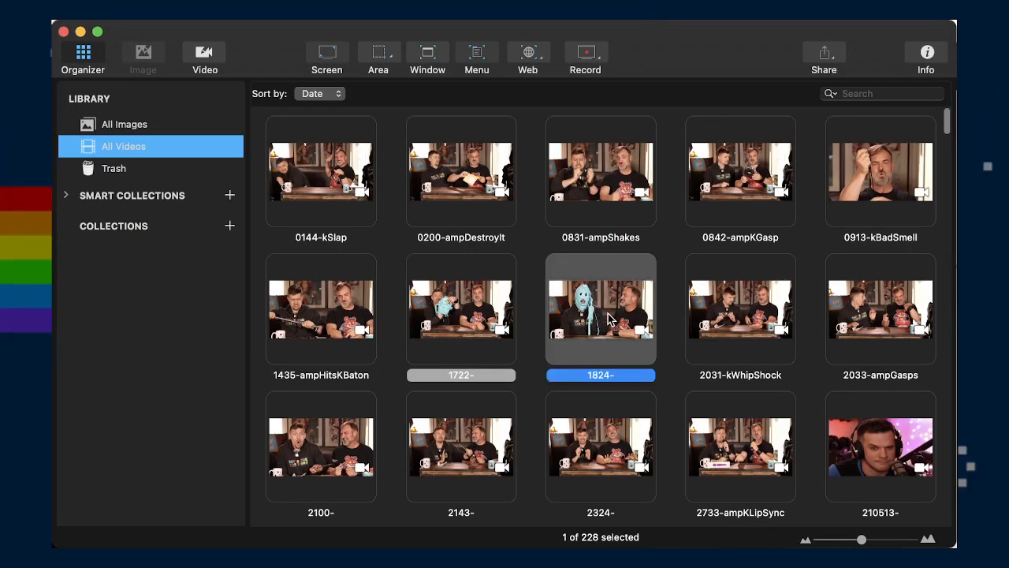
double_click(609, 319)
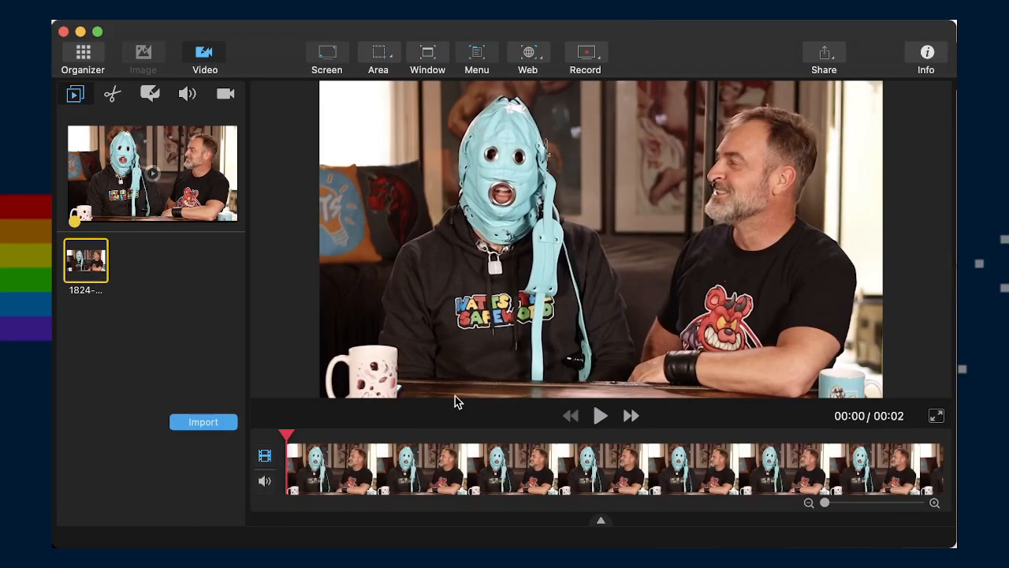
drag(290, 437, 232, 422)
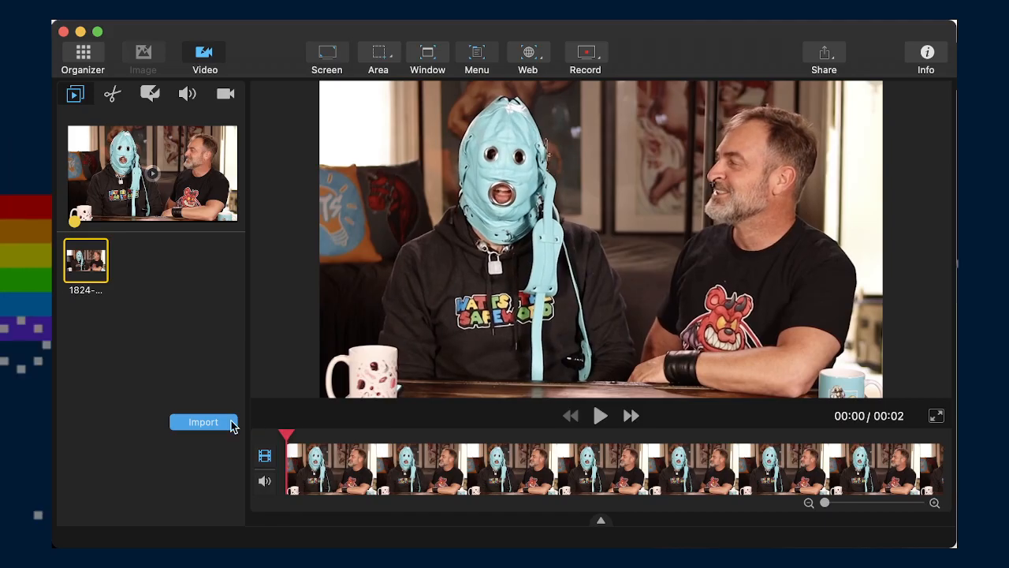
click(115, 95)
click(187, 94)
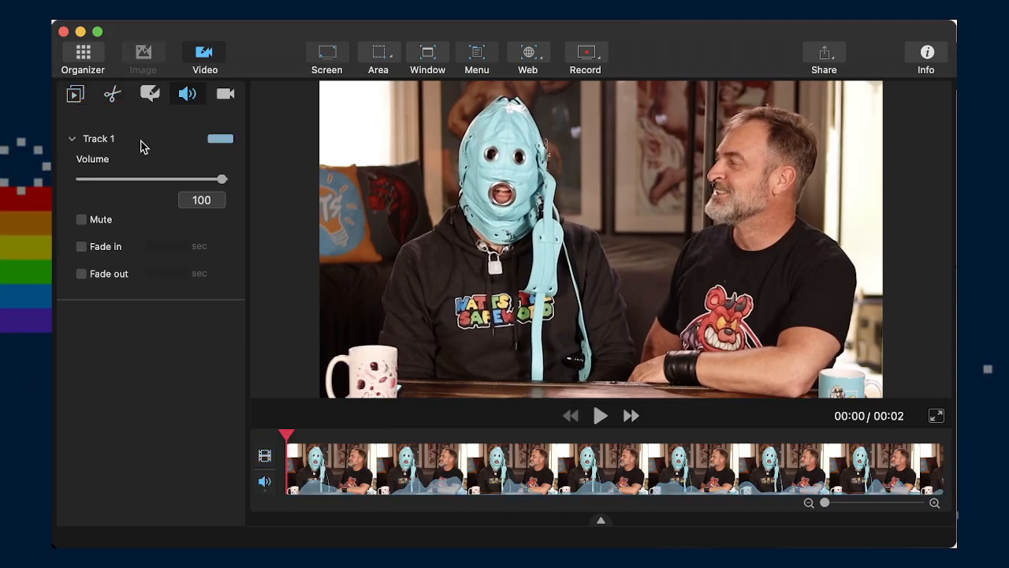
click(81, 219)
Start a crop of the clip with the aspect ratio unlocked and the frame set to 800 × 800 pixels
click(113, 94)
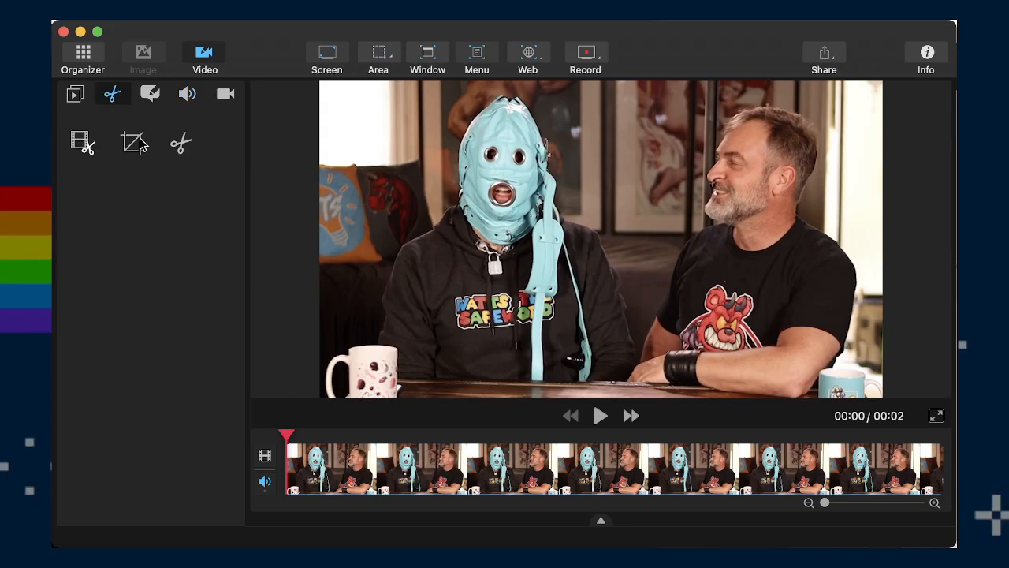
click(134, 144)
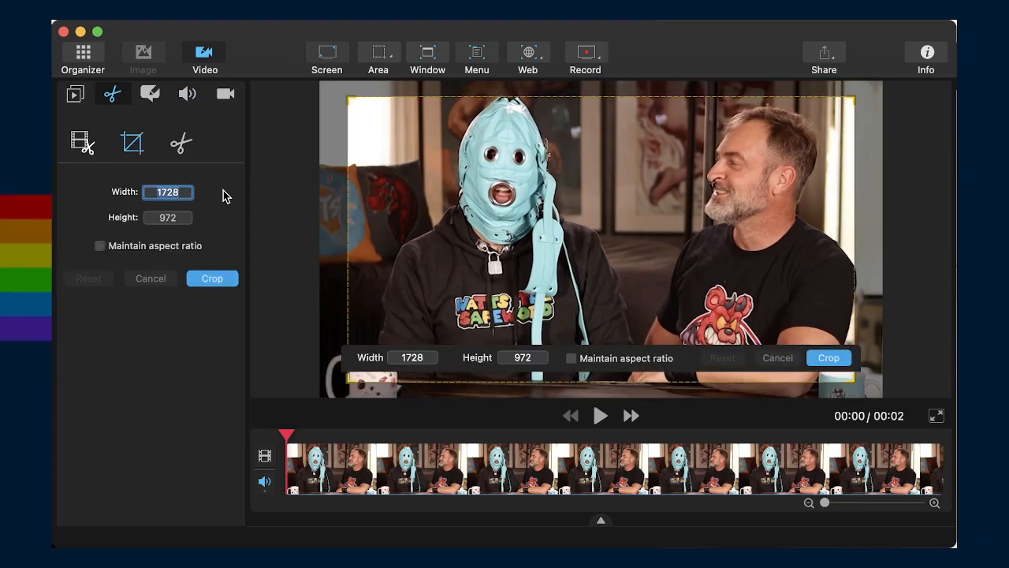
text(800)
key(Tab)
text(800)
key(Tab)
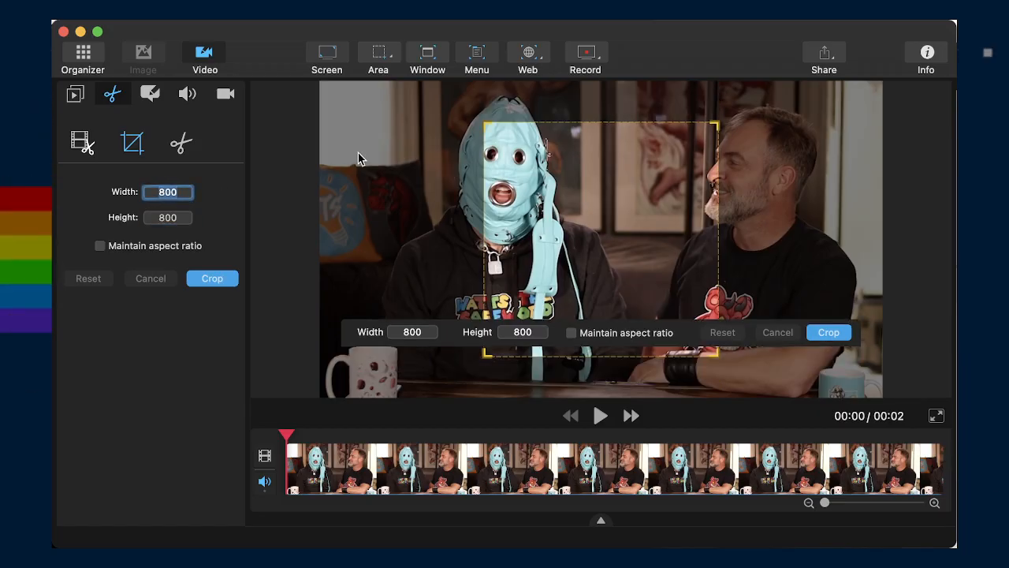
Crop the clip to 700 × 700 pixels, framed around the man in the blue hood
text(7000)
key(Tab)
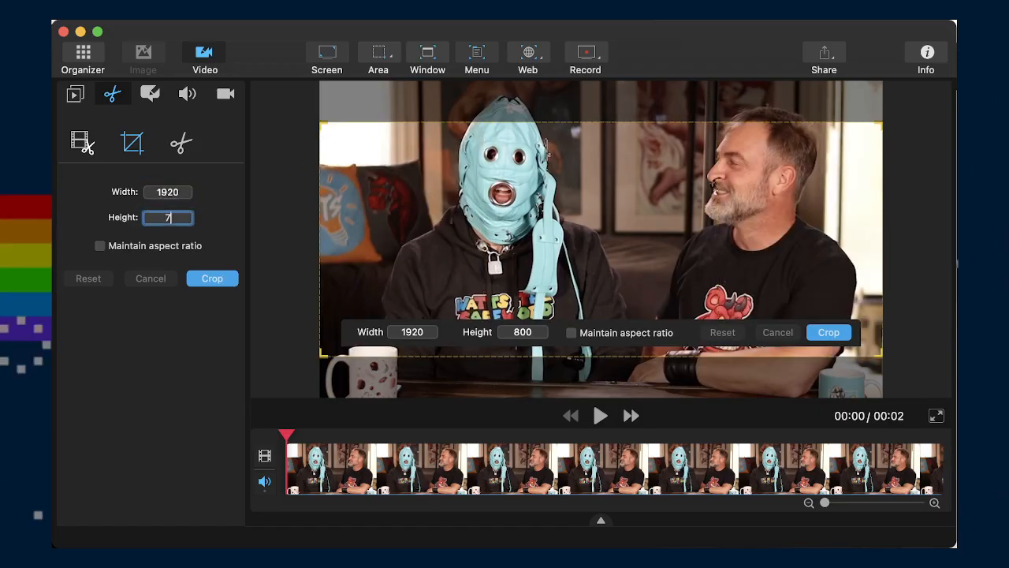
text(7)
key(Tab)
text(700)
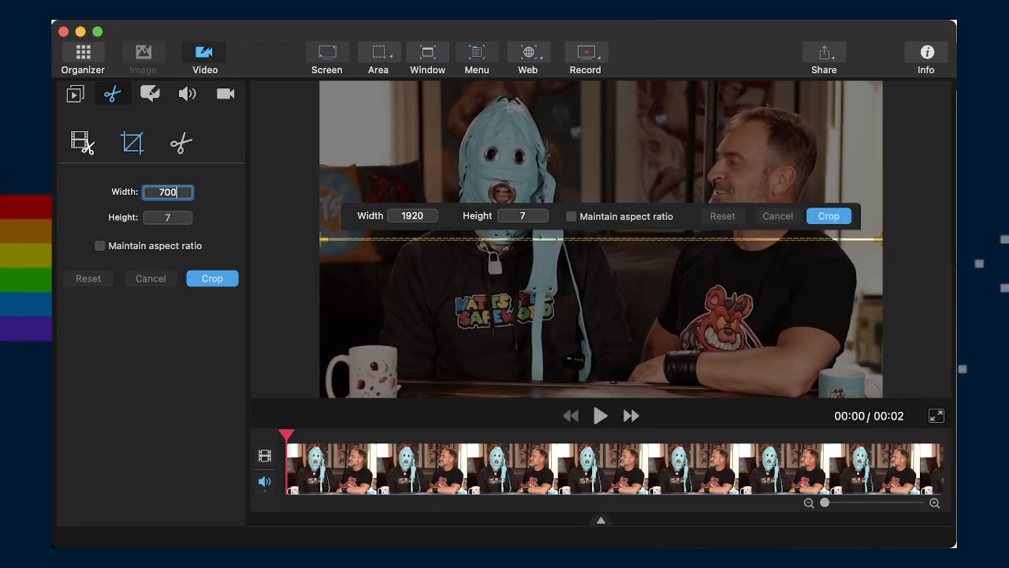
key(Tab)
text(700)
key(Tab)
drag(619, 171, 523, 119)
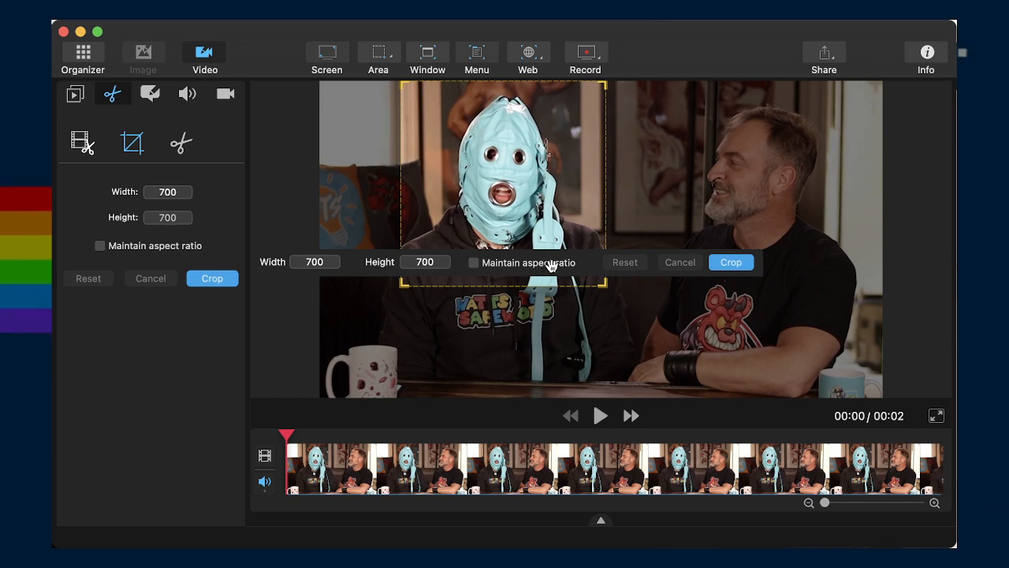
click(726, 265)
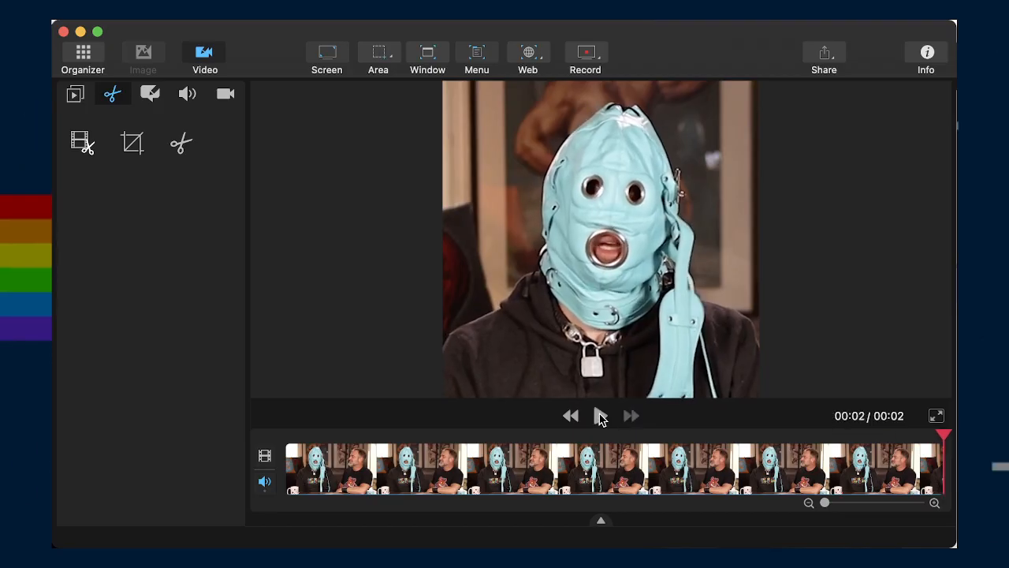
Export the clip as the movie 1824-ampTalksInBlooby.mov into the 21-06-20-WishHaul folder and return to the video library
key(super+s)
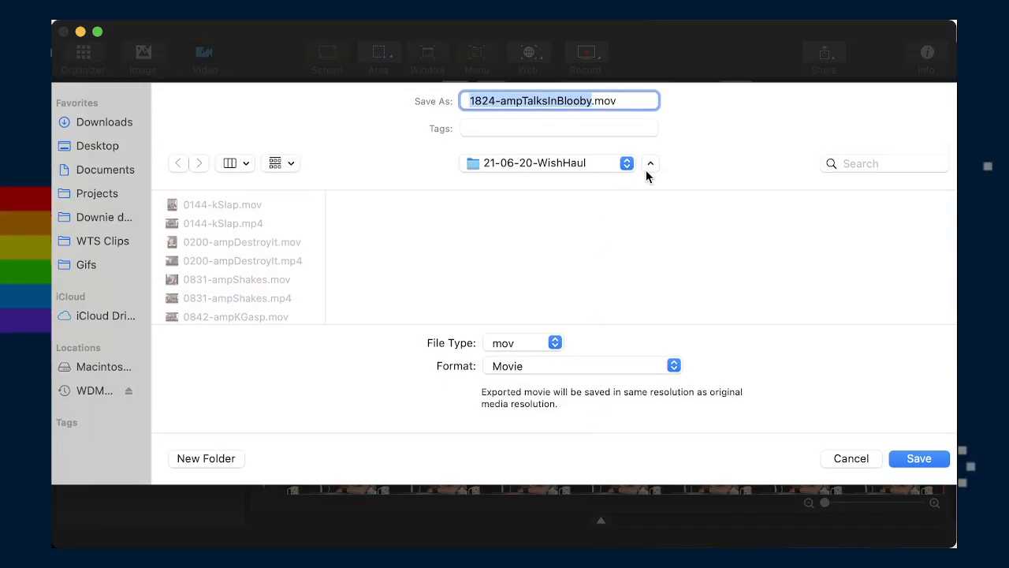
key(Return)
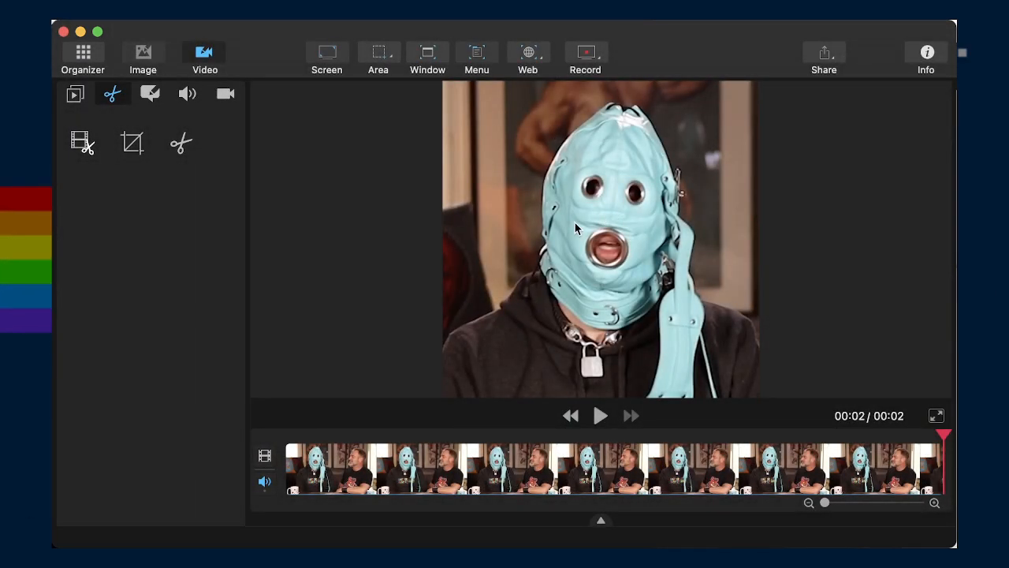
click(86, 57)
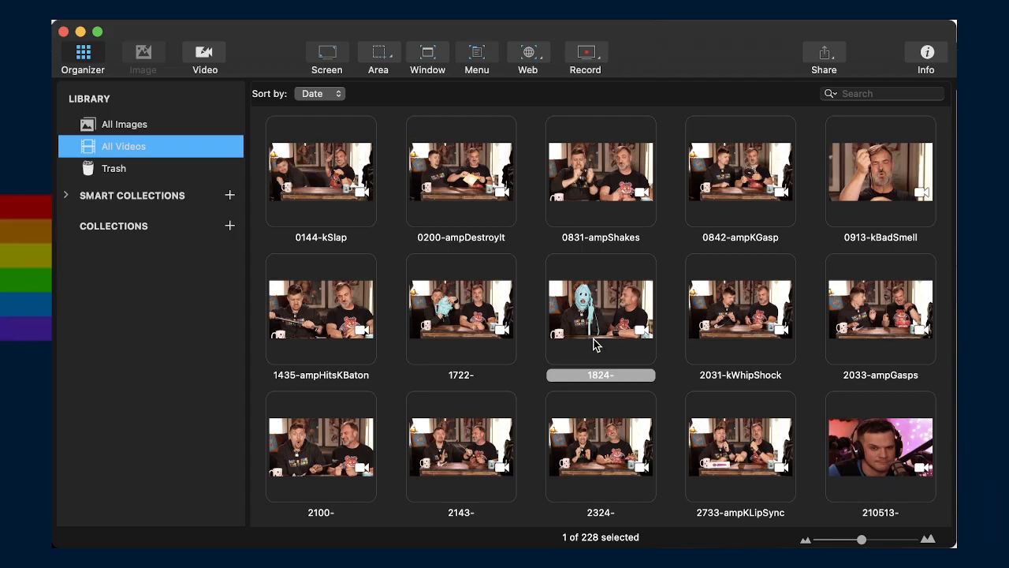
Open the 2031-kWhipShock clip for editing and mute its audio track
click(745, 307)
double_click(745, 307)
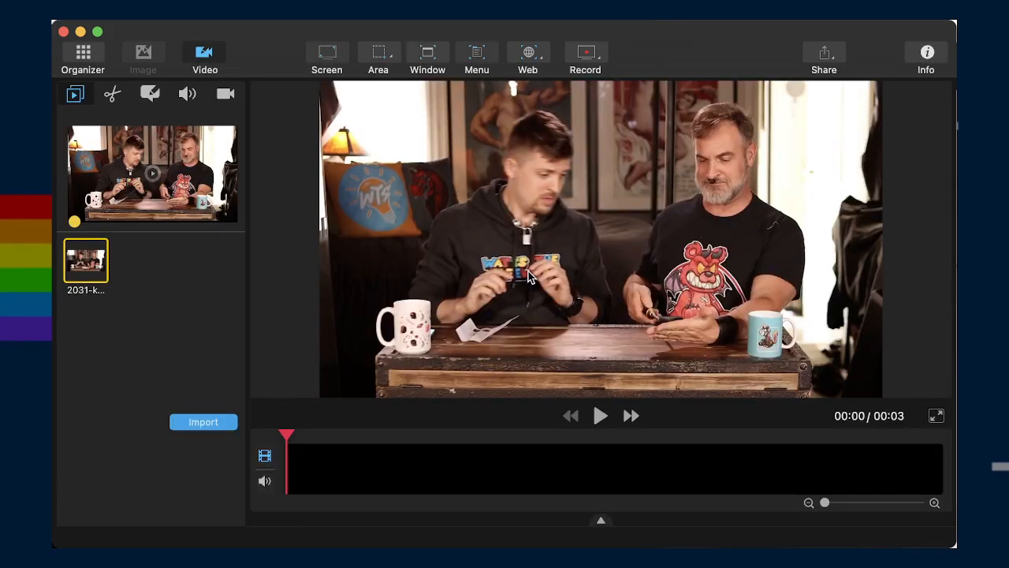
click(181, 96)
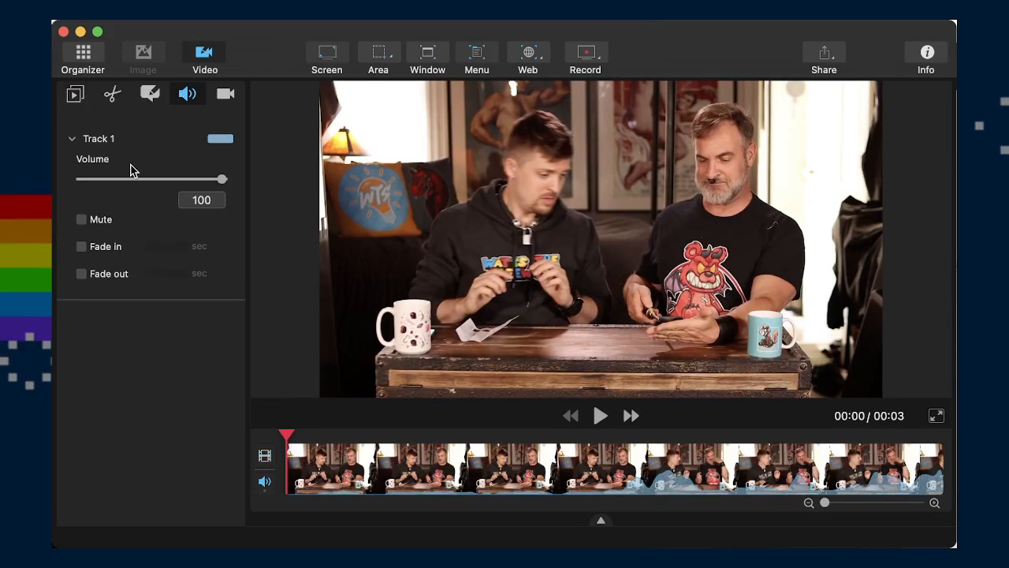
click(80, 219)
Start a crop with the aspect ratio unlocked, set the frame to 1080 × 1080 pixels and shift it towards the bearded man
click(113, 95)
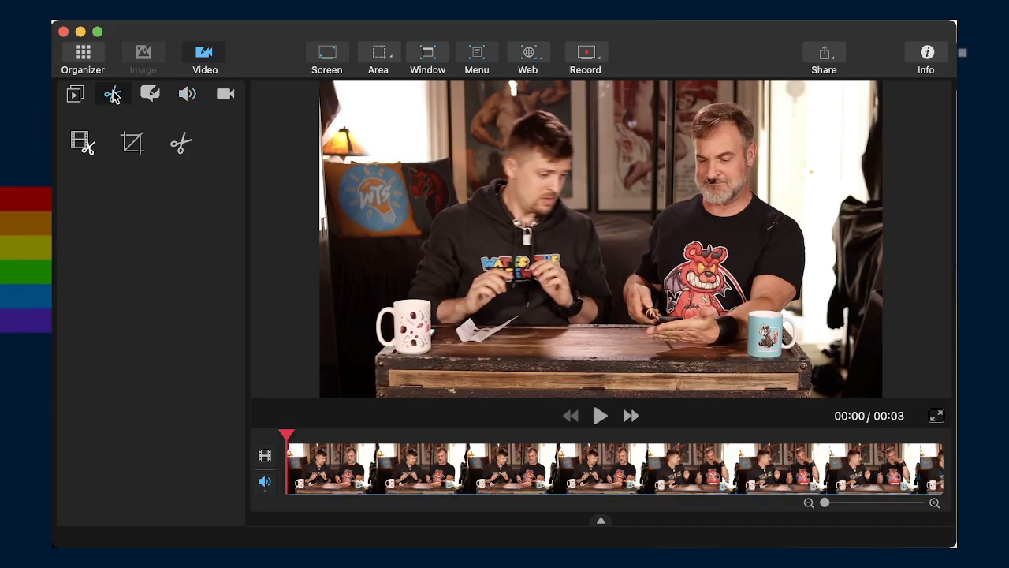
click(132, 143)
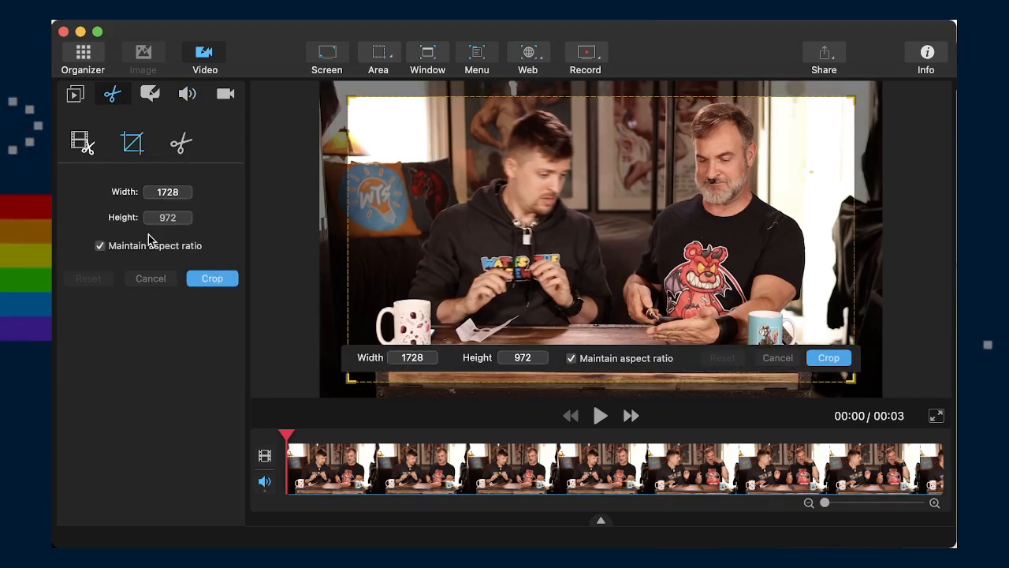
double_click(158, 191)
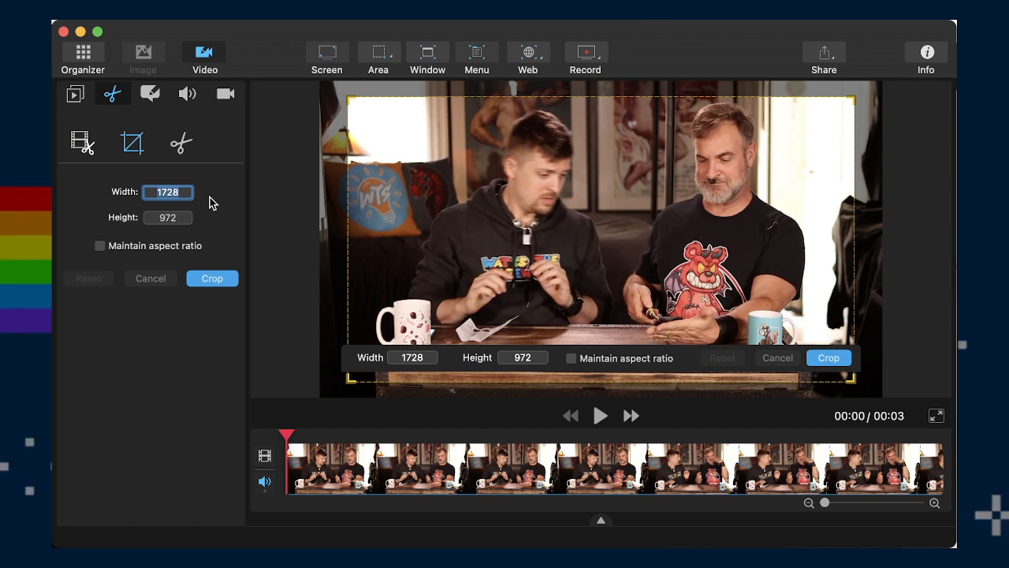
text(9)
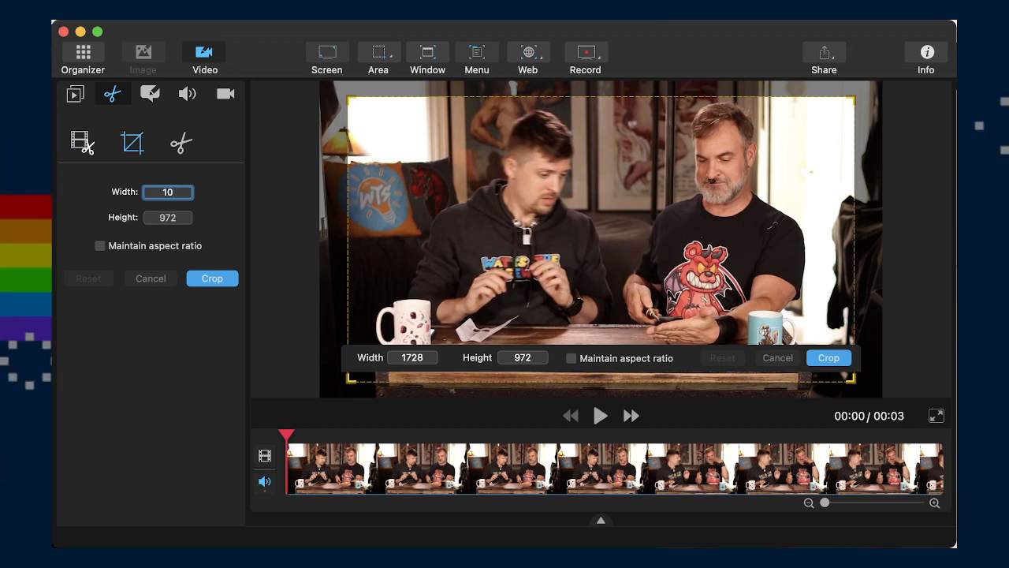
text(080)
key(Tab)
text(1080)
key(Tab)
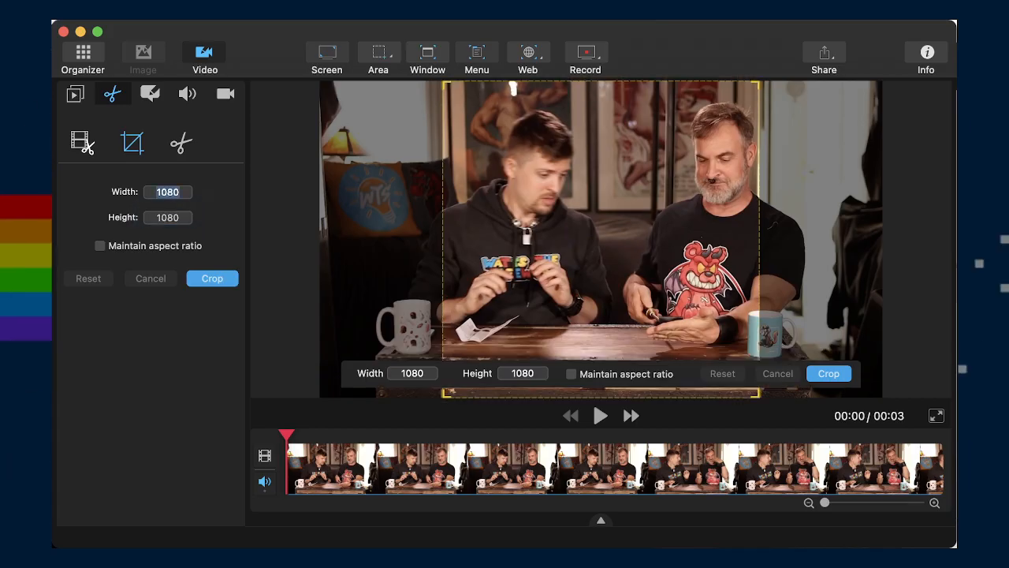
drag(660, 249, 718, 249)
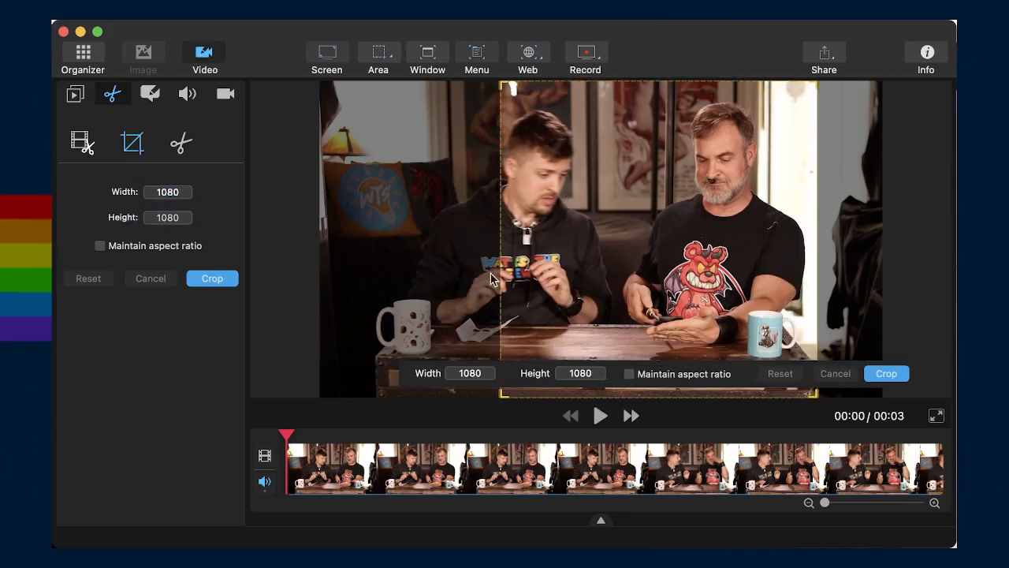
Reduce the crop frame to 1000 × 1000 pixels and reposition it over the bearded man while previewing the clip
double_click(160, 193)
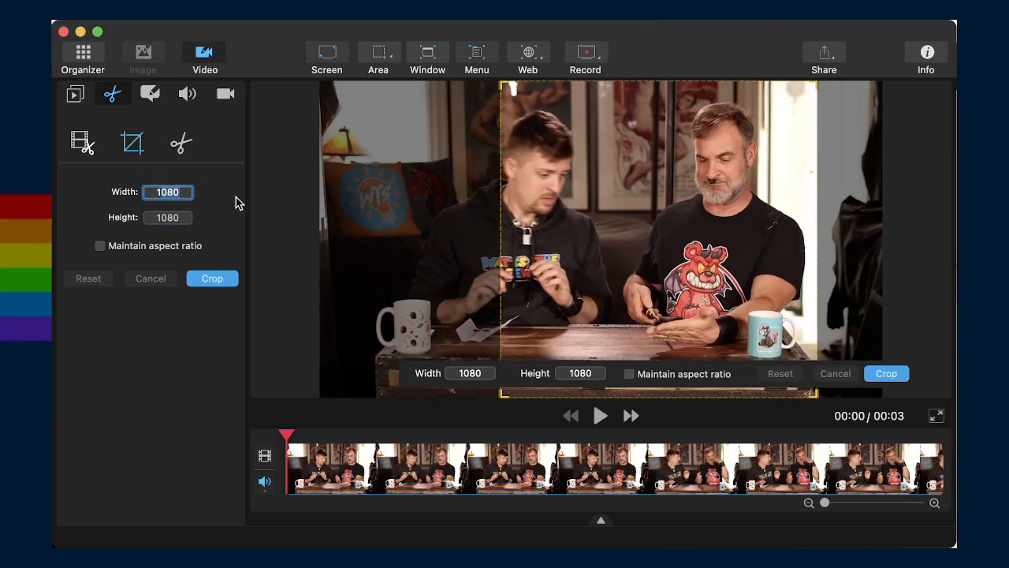
text(1000)
key(Tab)
text(10)
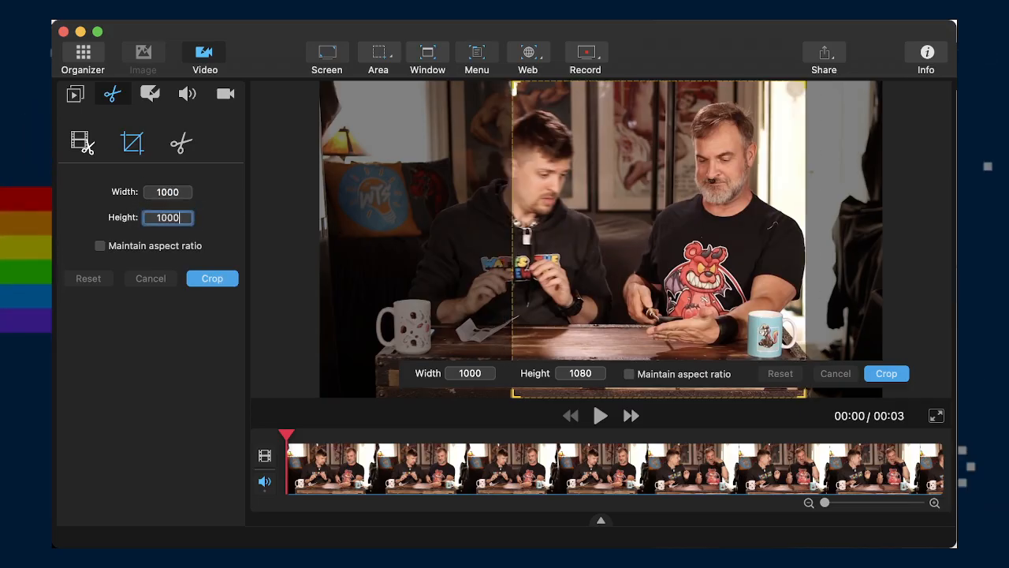
text(00)
key(Tab)
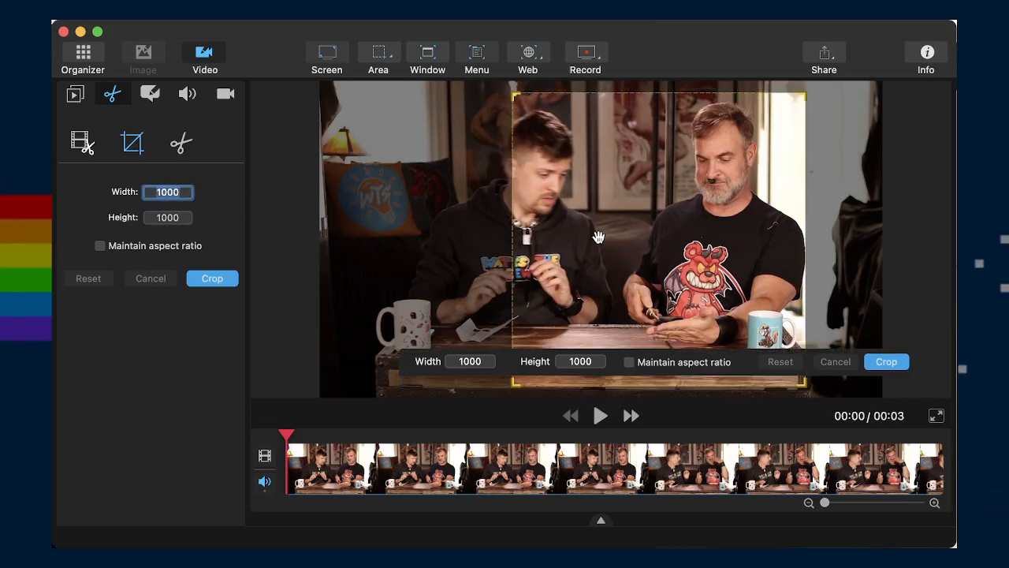
drag(599, 237, 676, 225)
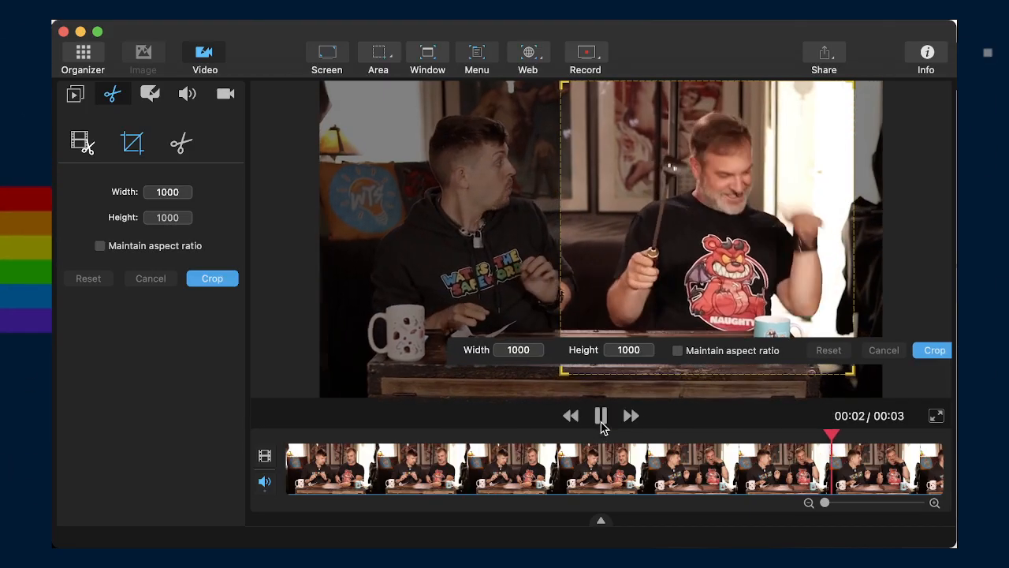
drag(741, 262, 746, 264)
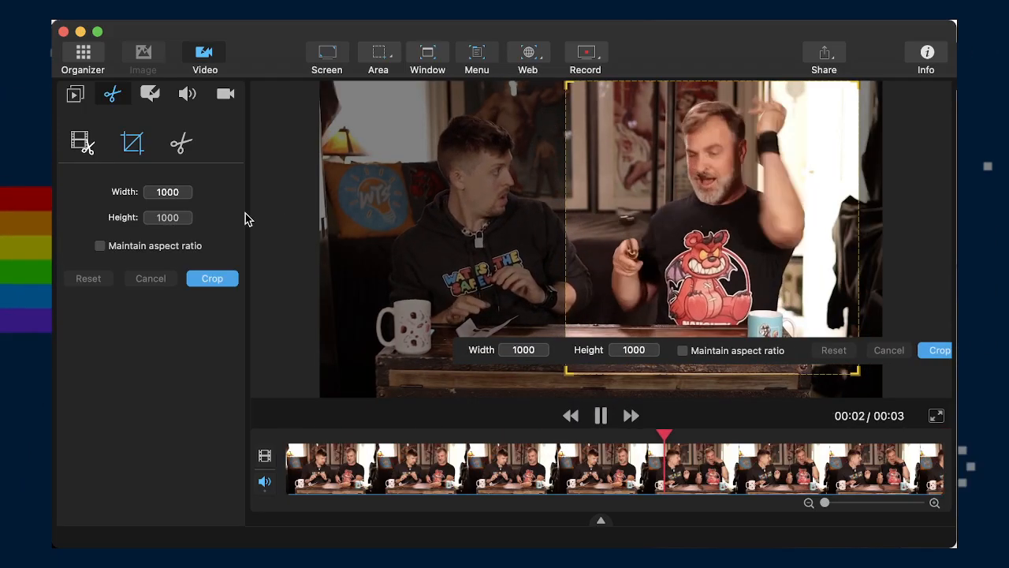
Crop the clip to 960 × 960 pixels, with the frame moved slightly higher over the bearded man
drag(158, 192, 201, 194)
text(96)
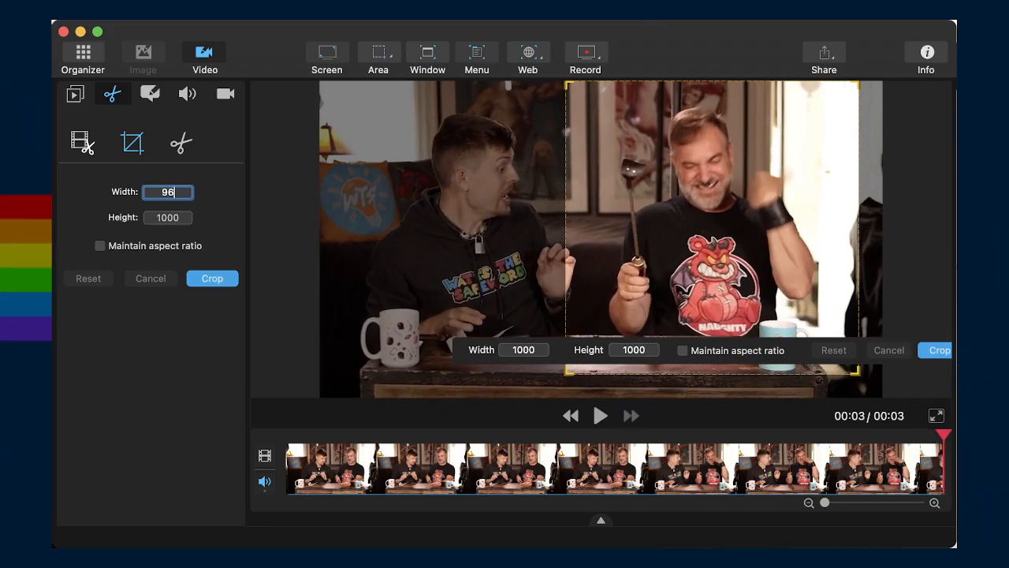
text(0)
key(Tab)
text(960)
key(Tab)
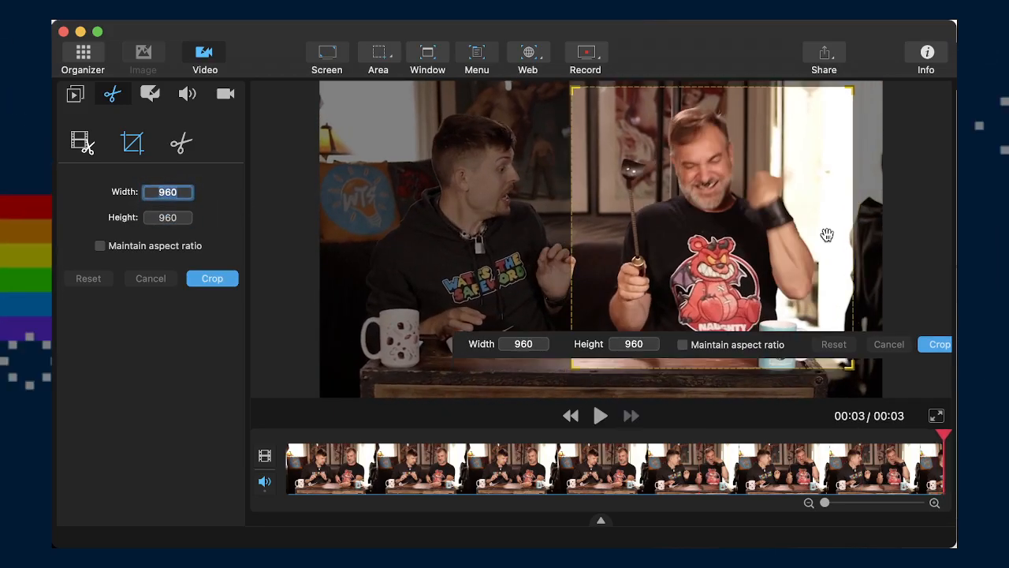
drag(827, 235, 834, 214)
click(595, 420)
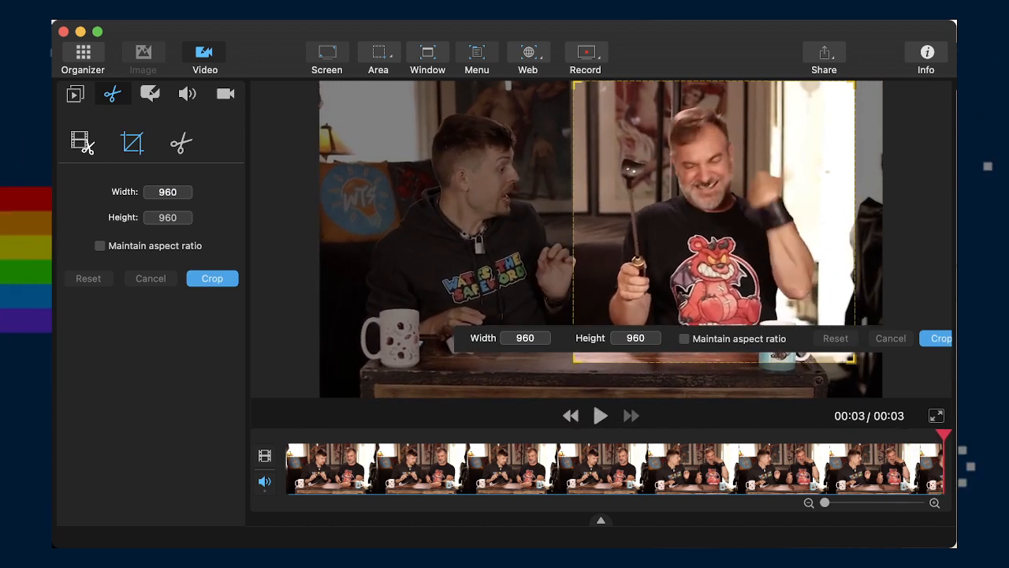
click(939, 338)
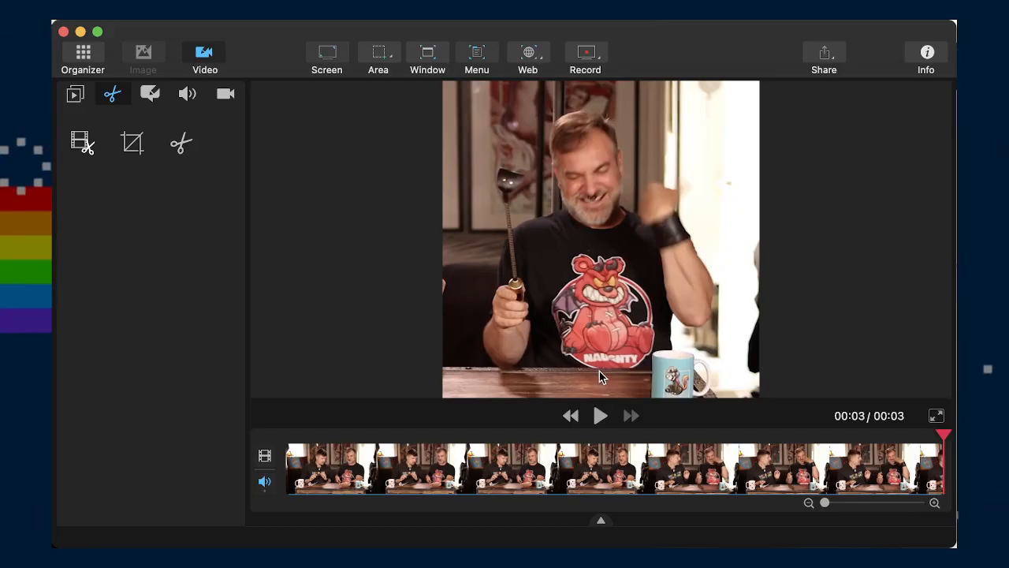
Export the cropped 2031-kWhipShock clip and return to the video library
key(super+e)
key(Return)
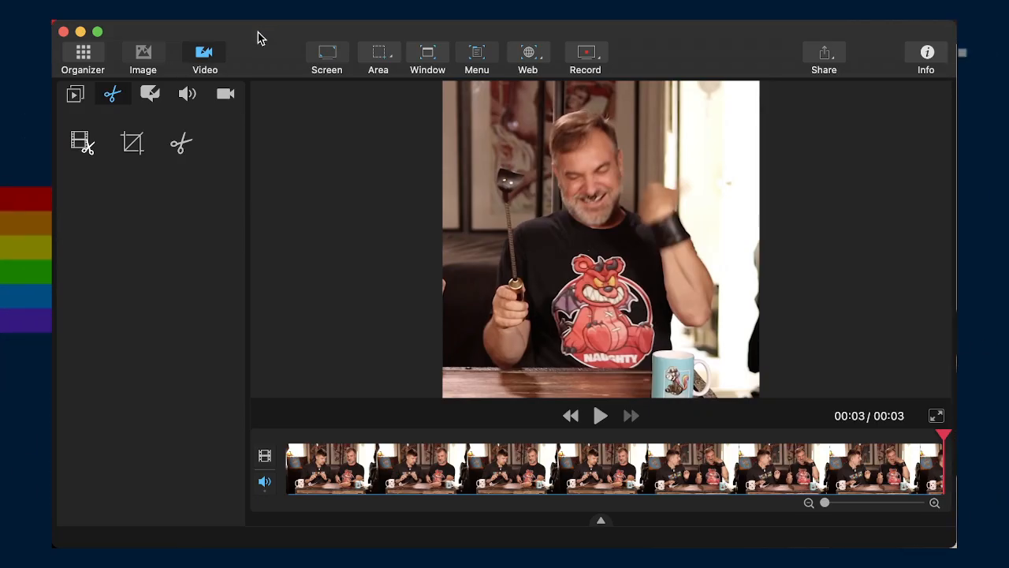
click(107, 52)
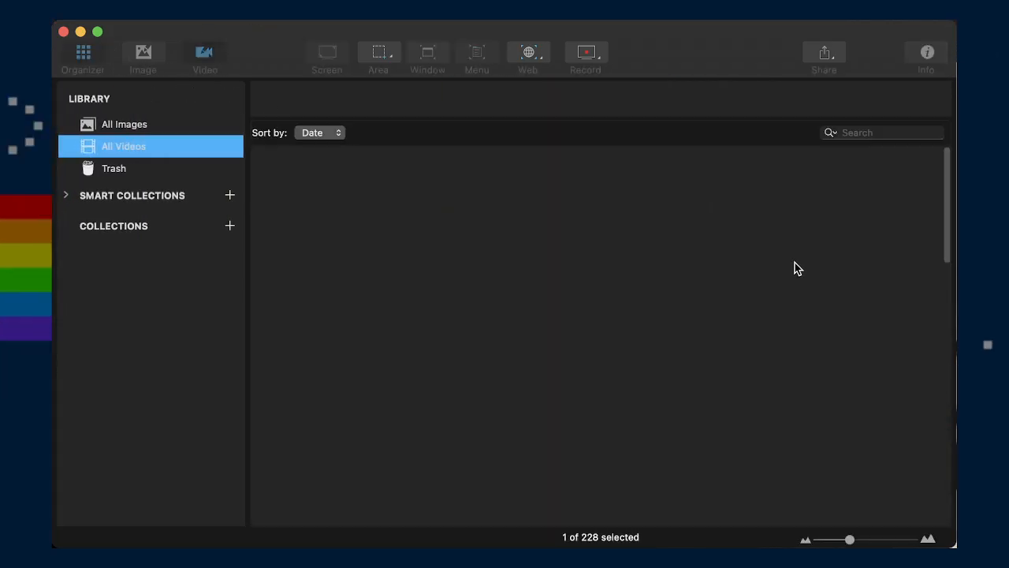
Open the 2033-ampGasps clip for editing and mute its audio track
double_click(897, 318)
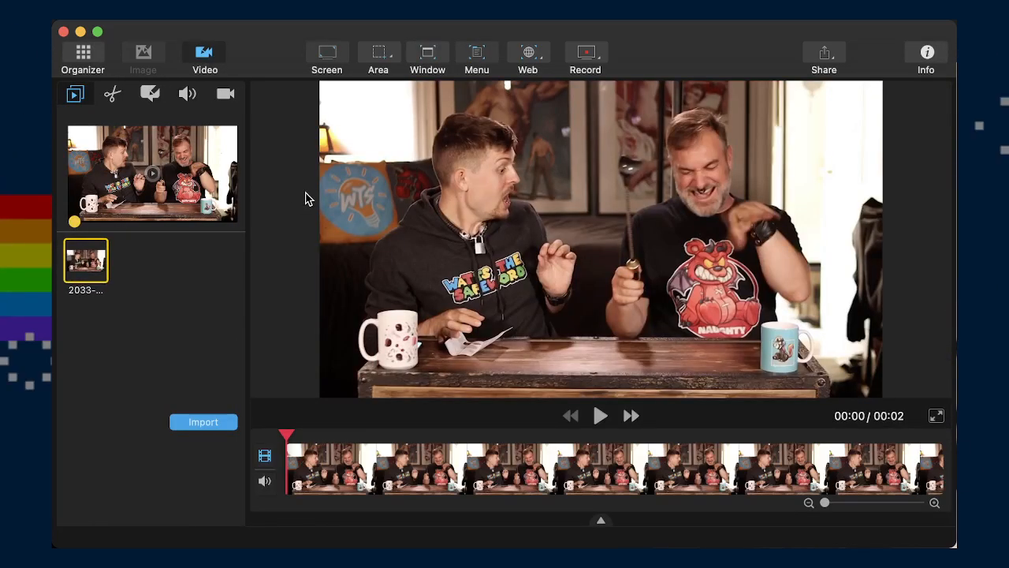
click(187, 93)
click(87, 220)
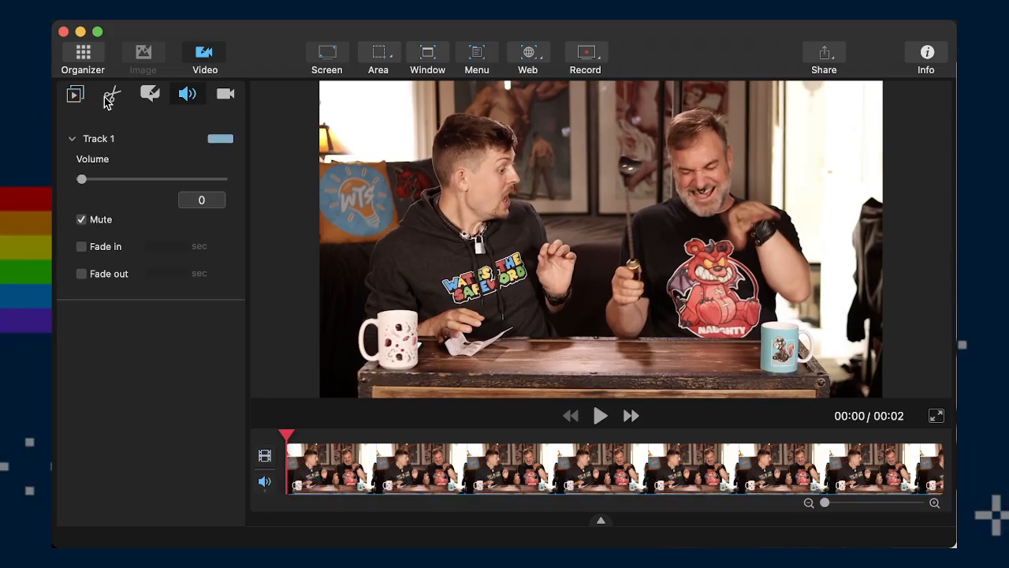
Start a crop with the aspect ratio unlocked and set the frame to 800 × 800 pixels
click(112, 94)
click(132, 142)
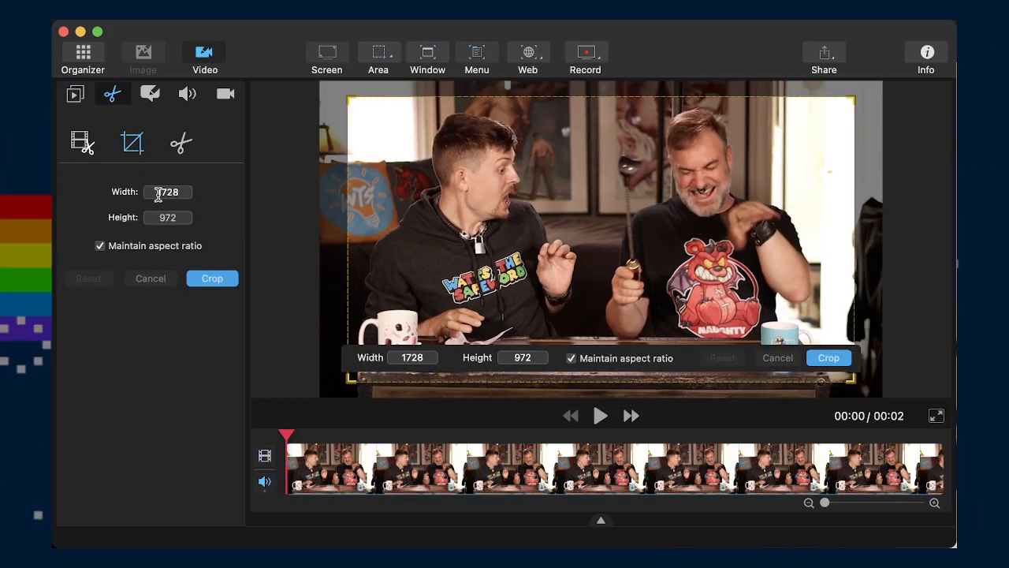
click(143, 246)
click(158, 192)
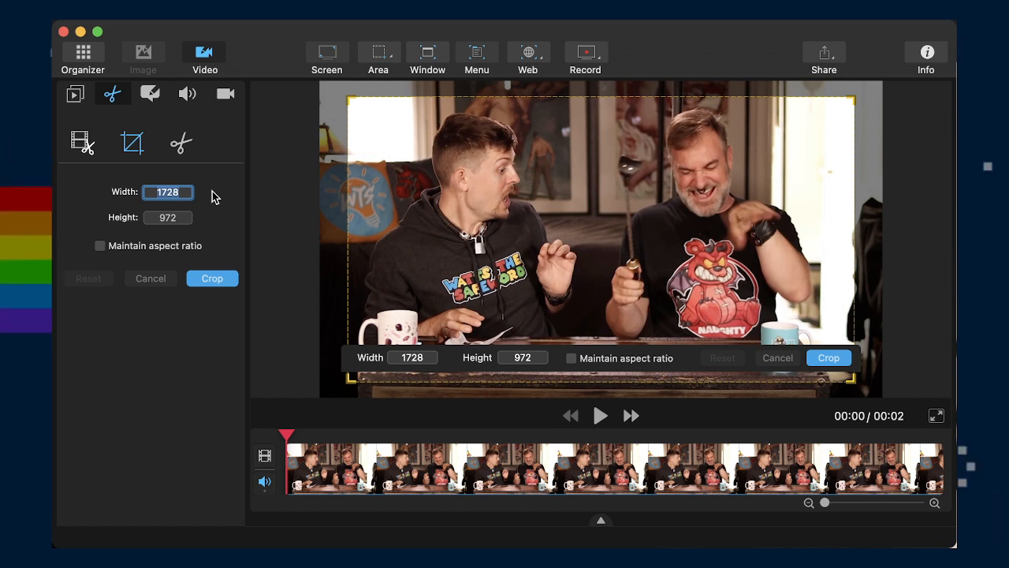
text(800)
key(Tab)
text(800)
key(Tab)
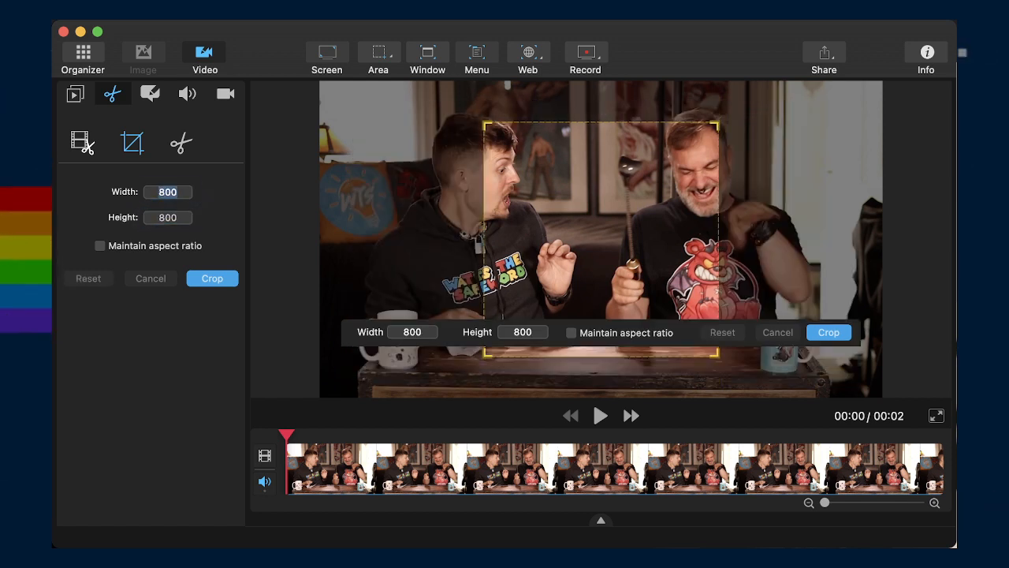
Reduce the crop frame to 700 × 700 pixels and move it over the man in the hoodie
text(700)
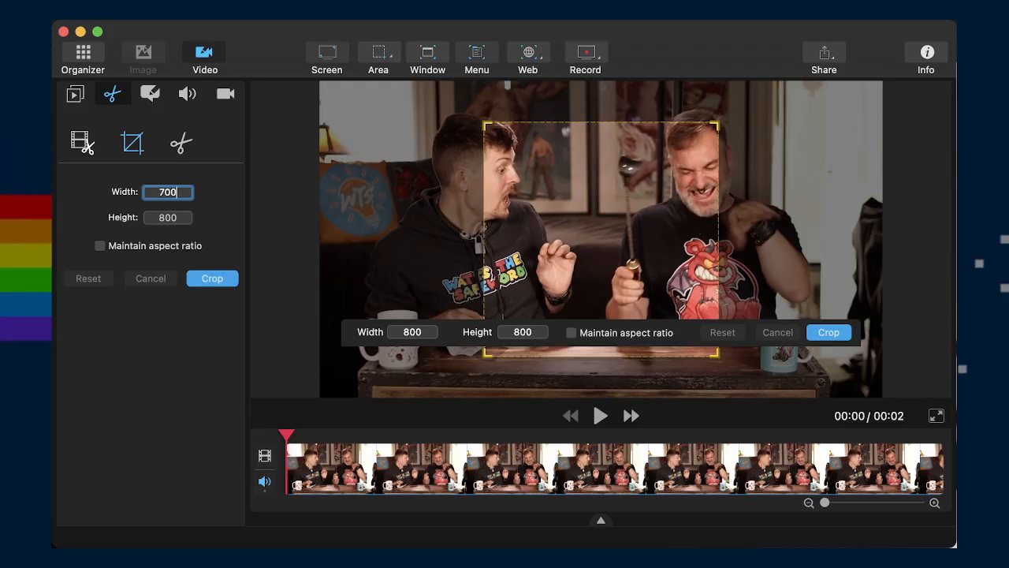
key(Tab)
text(700)
key(Tab)
drag(583, 216, 453, 160)
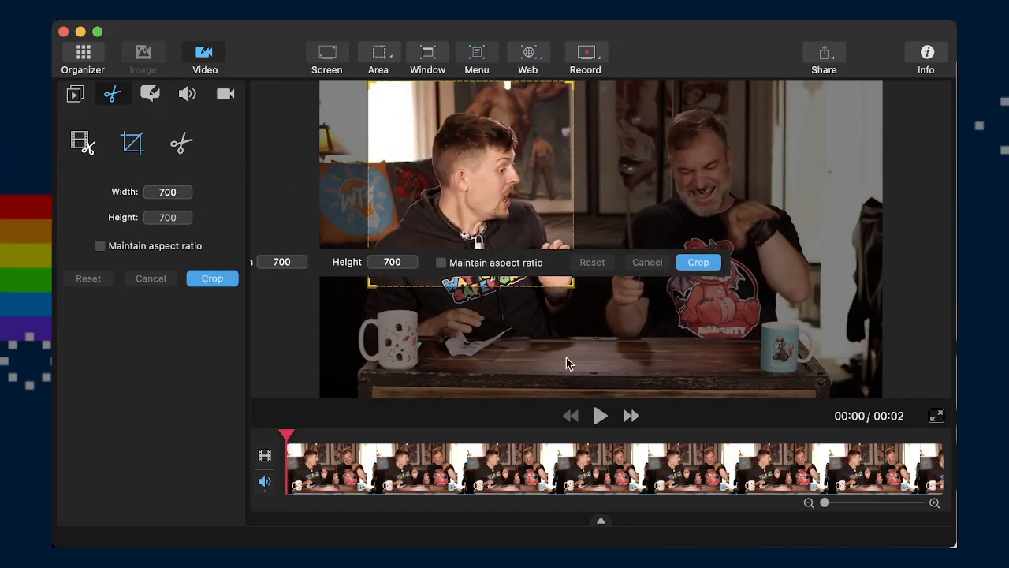
Preview the clip, lower the 700 × 700 crop frame slightly over the man in the hoodie and apply the crop
click(601, 422)
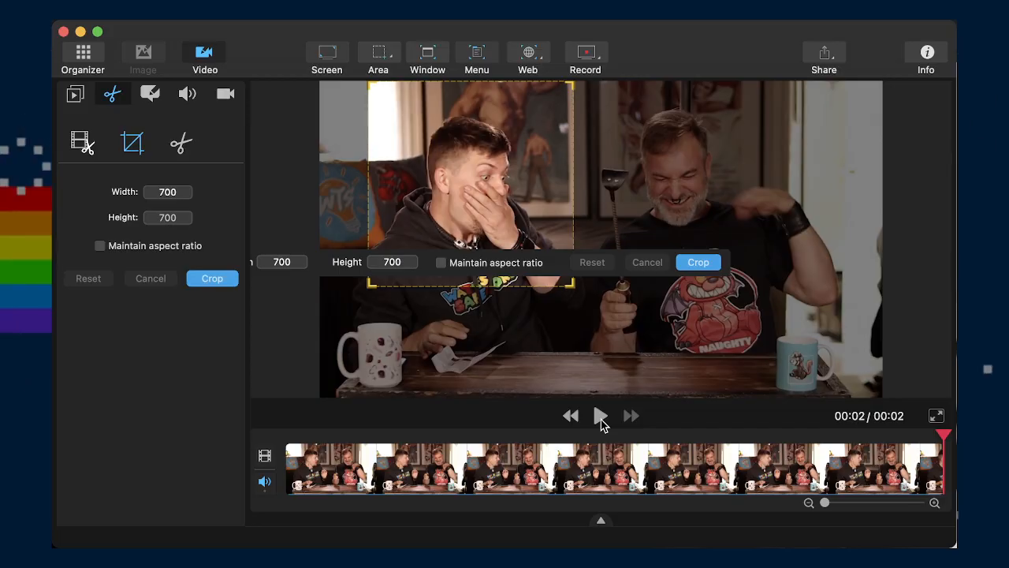
drag(483, 193, 477, 209)
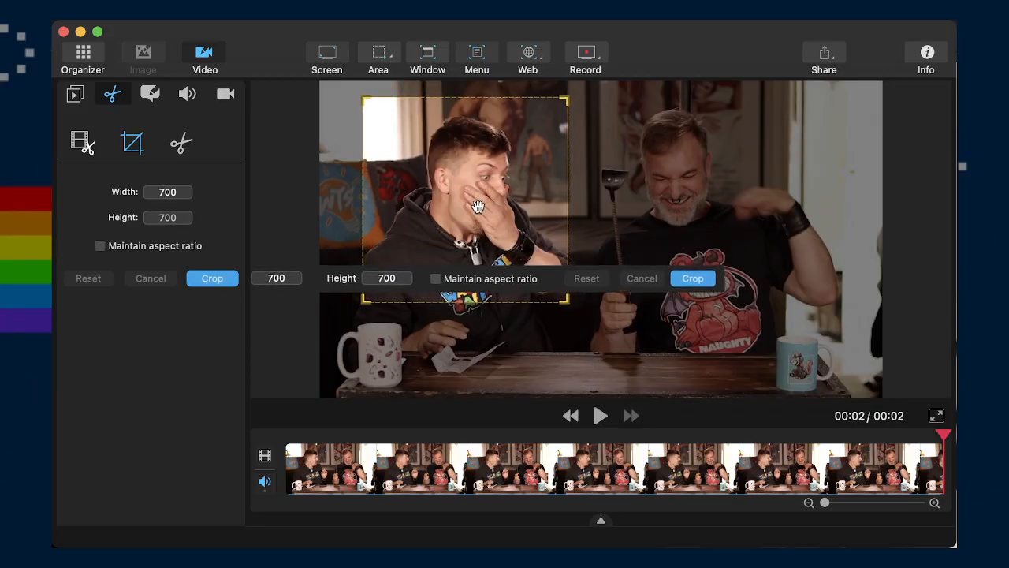
click(600, 415)
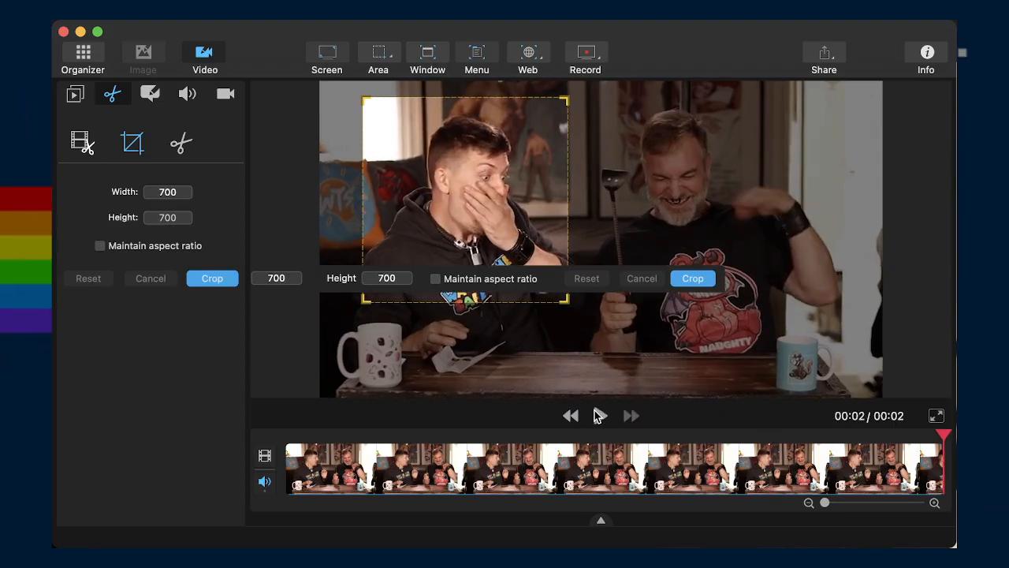
click(690, 276)
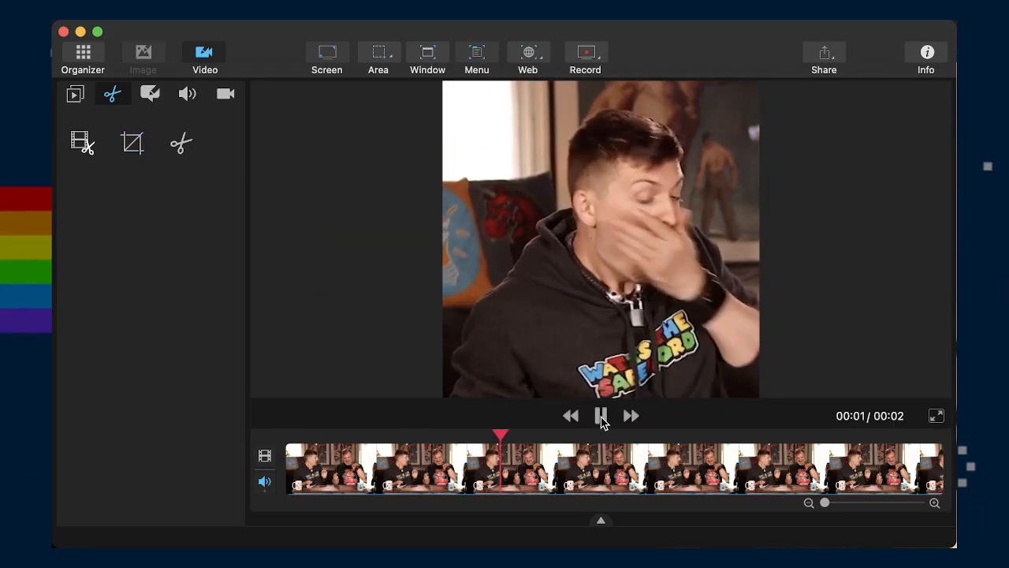
Reopen the crop, shift the 700 × 700 frame slightly to the right and apply it again
click(133, 144)
drag(522, 195, 529, 194)
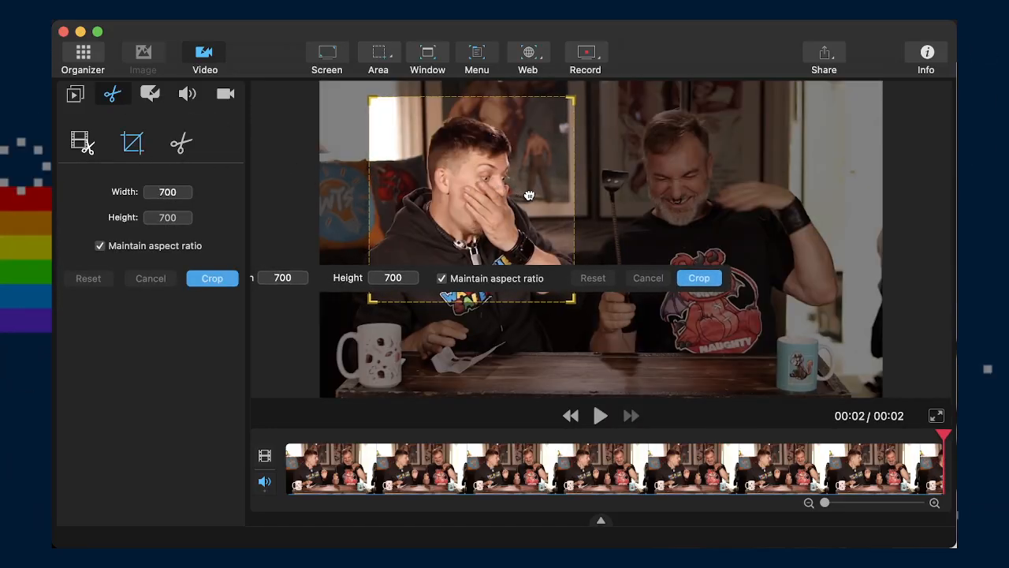
click(699, 278)
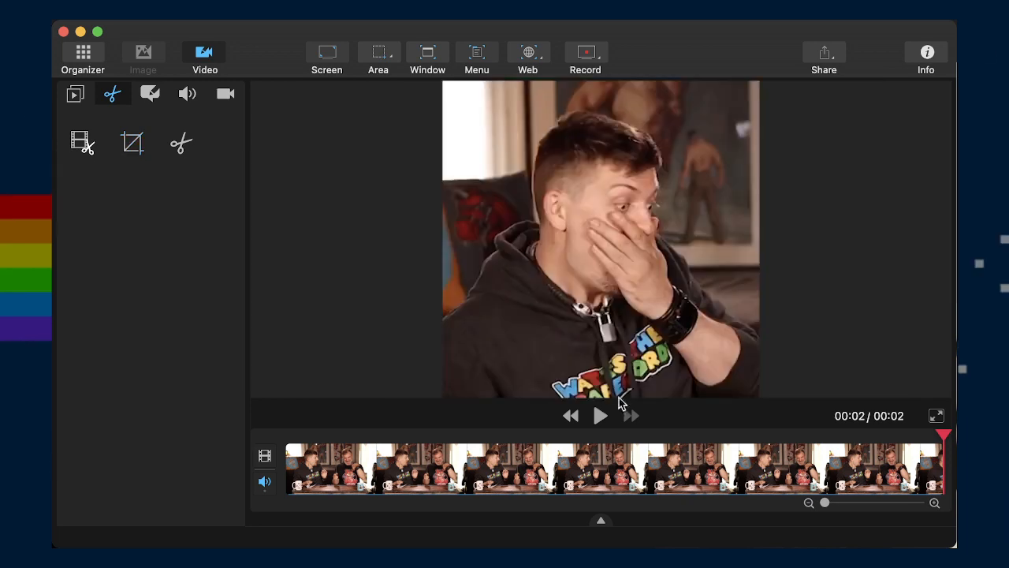
Play back and export the cropped 2033-ampGasps clip, returning to the video library
click(601, 418)
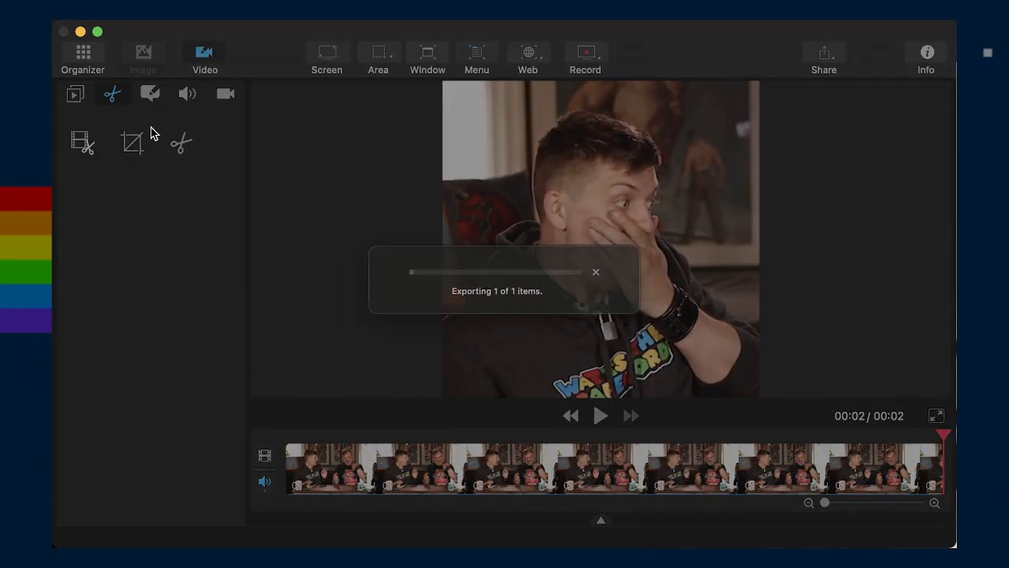
click(82, 63)
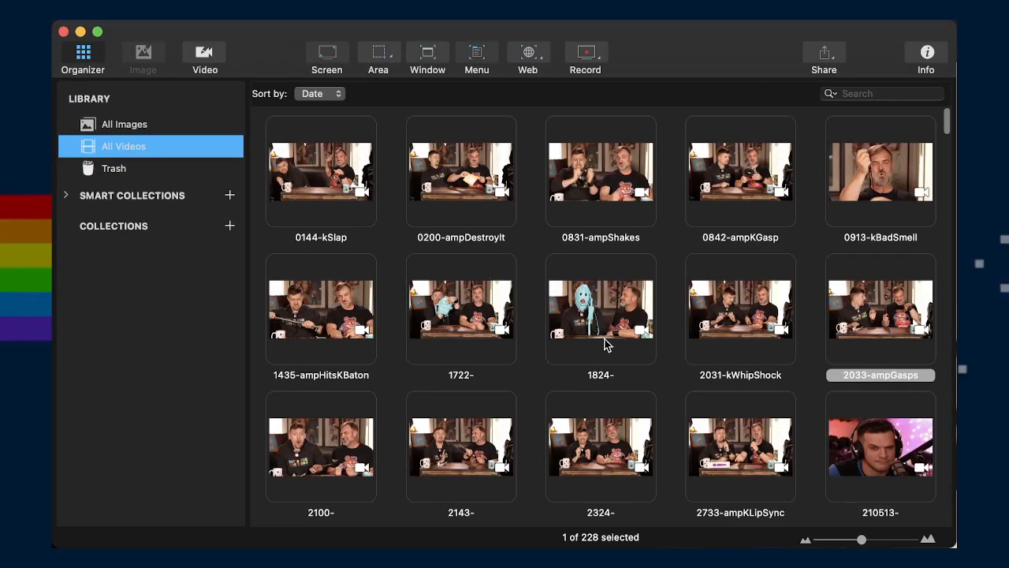
Open the 2100- clip for editing and play it through
click(288, 451)
double_click(288, 451)
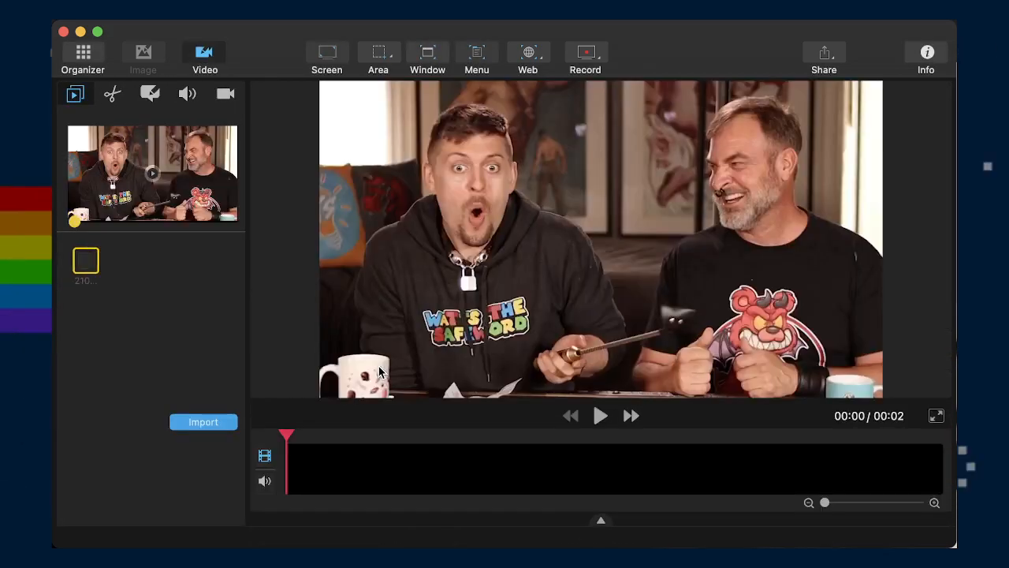
click(112, 95)
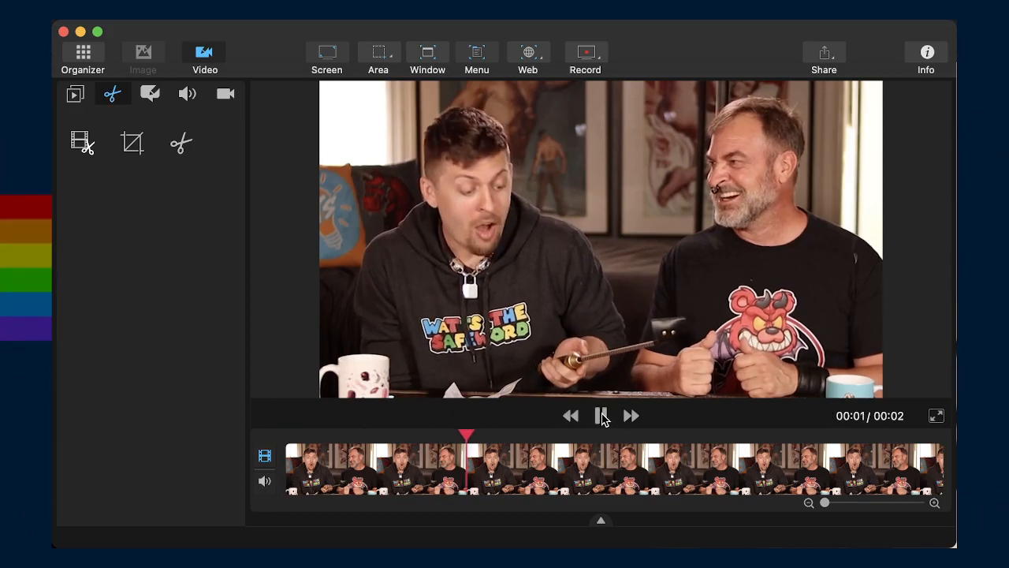
click(601, 416)
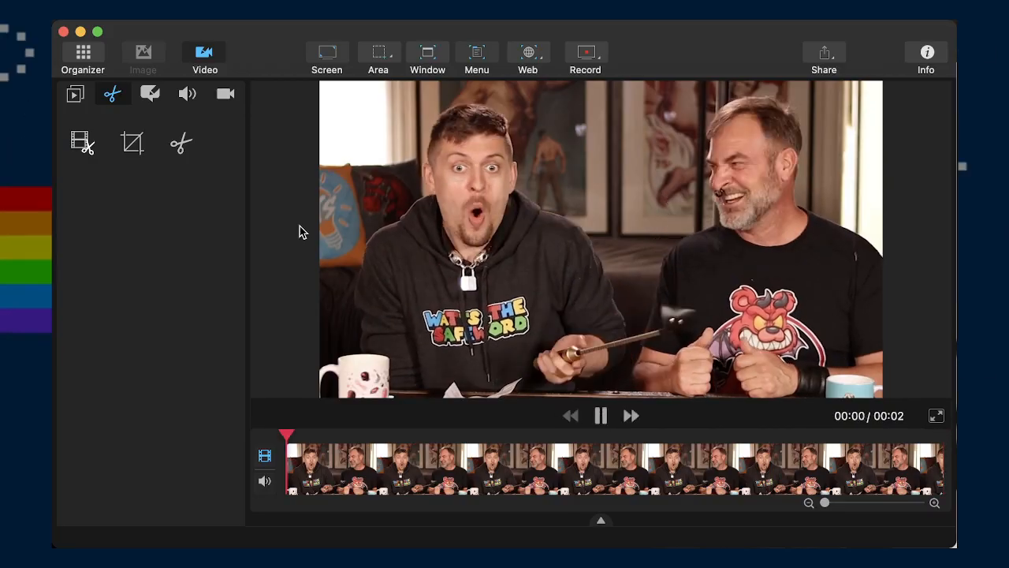
Mute the audio track of the 2100- clip
click(147, 95)
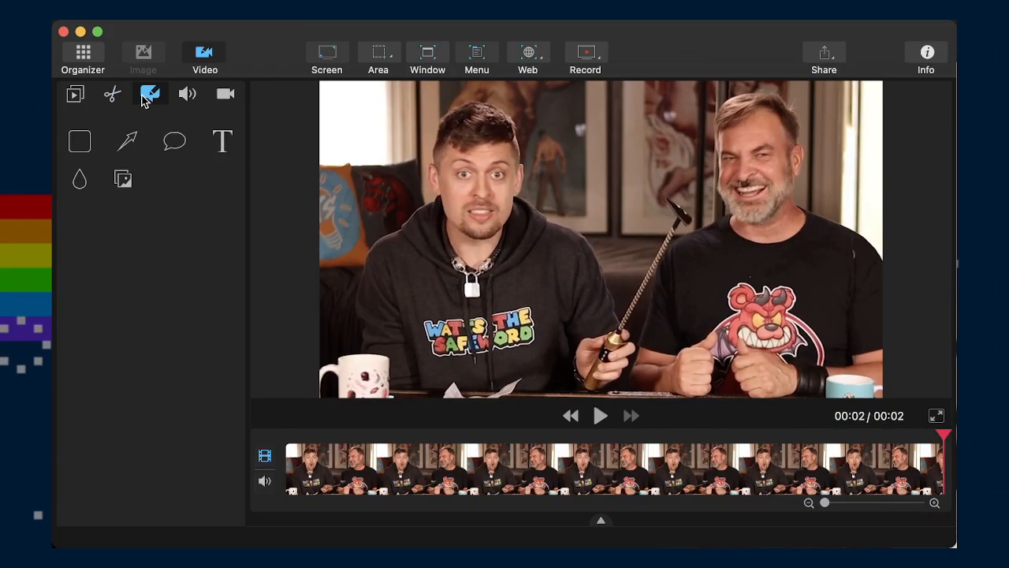
click(192, 95)
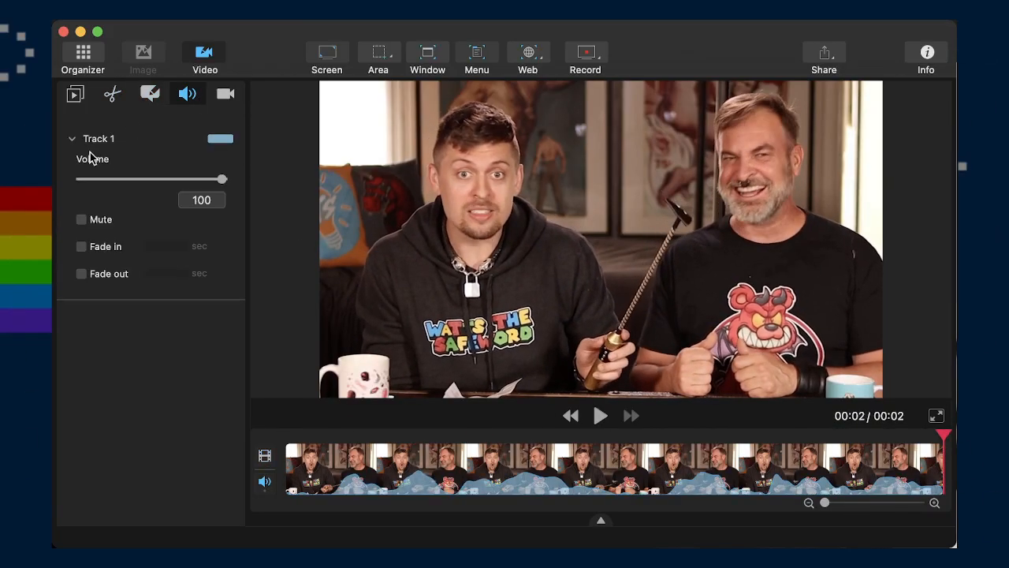
click(82, 220)
Set up an 800 × 800 pixel crop frame with unlocked aspect ratio and place it over the man in the hoodie
click(112, 94)
click(132, 143)
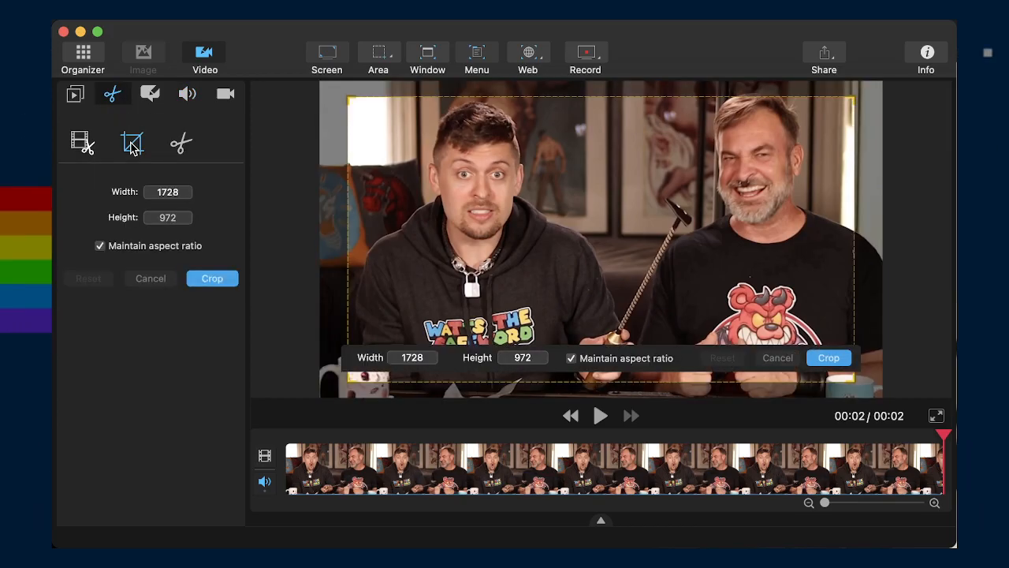
click(150, 244)
double_click(154, 192)
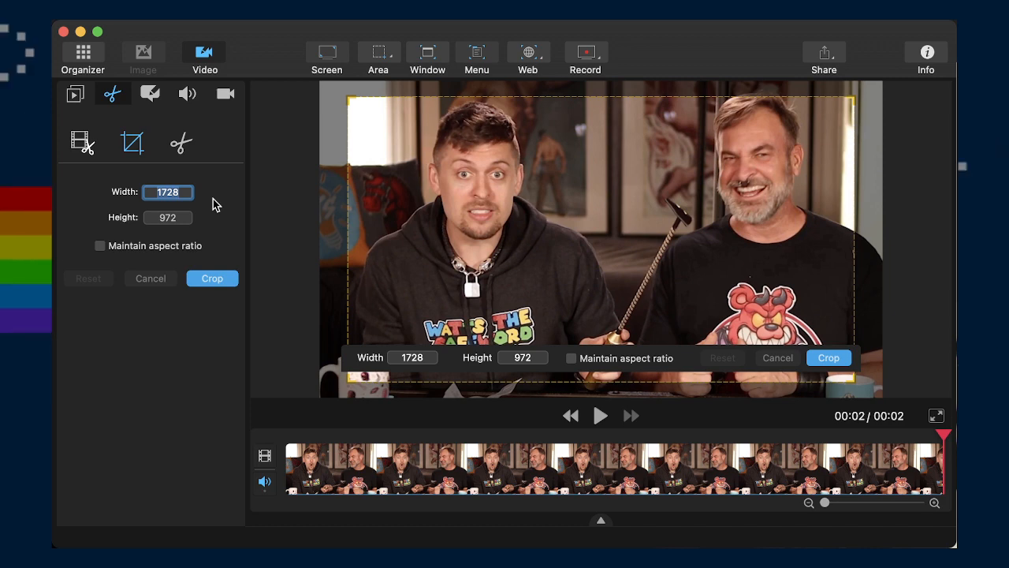
text(800)
key(Tab)
text(800)
key(Tab)
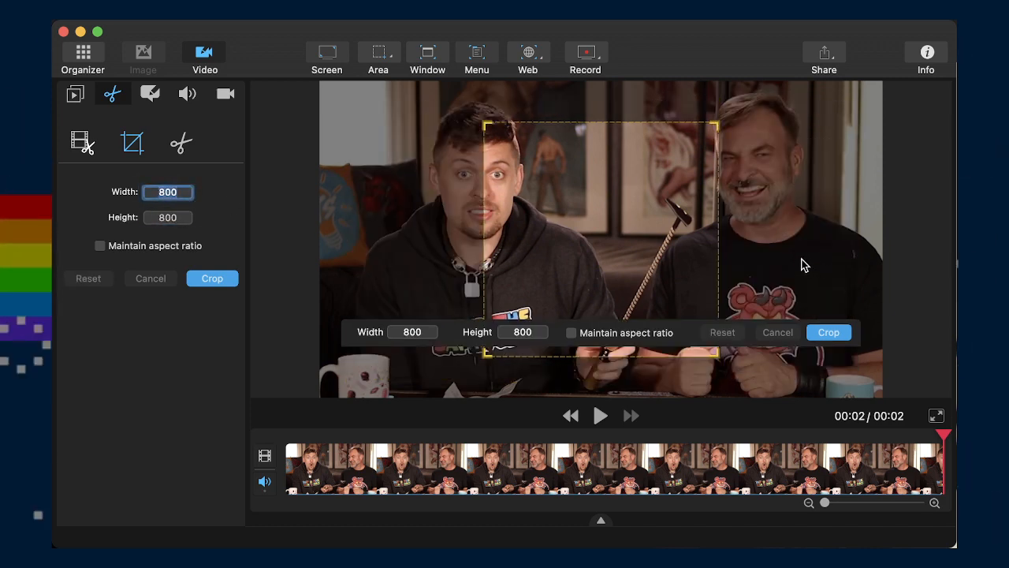
drag(629, 250, 506, 207)
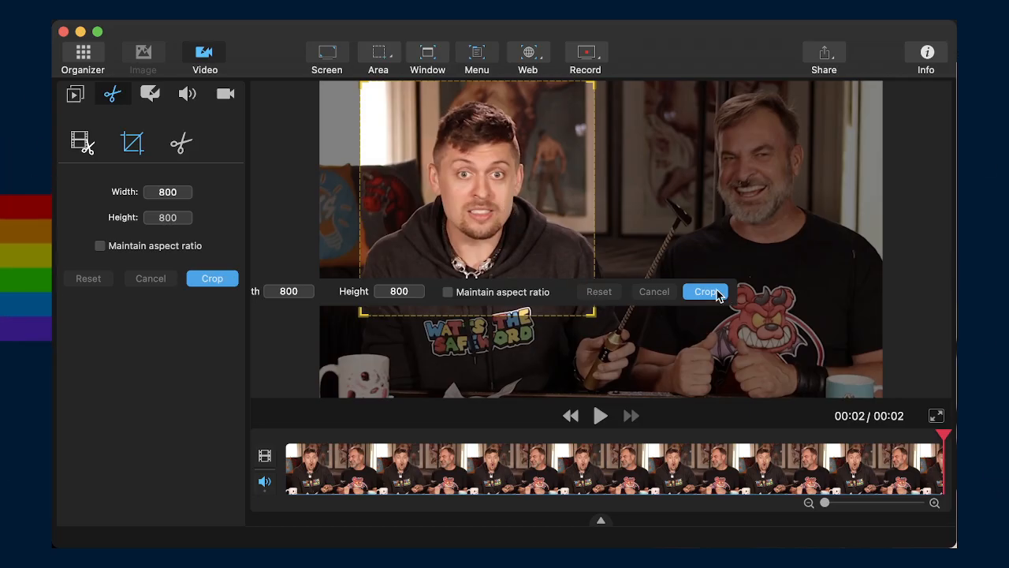
Crop the video to the selected 800 by 800 area around the man in the hoodie and play it back
click(717, 294)
click(599, 418)
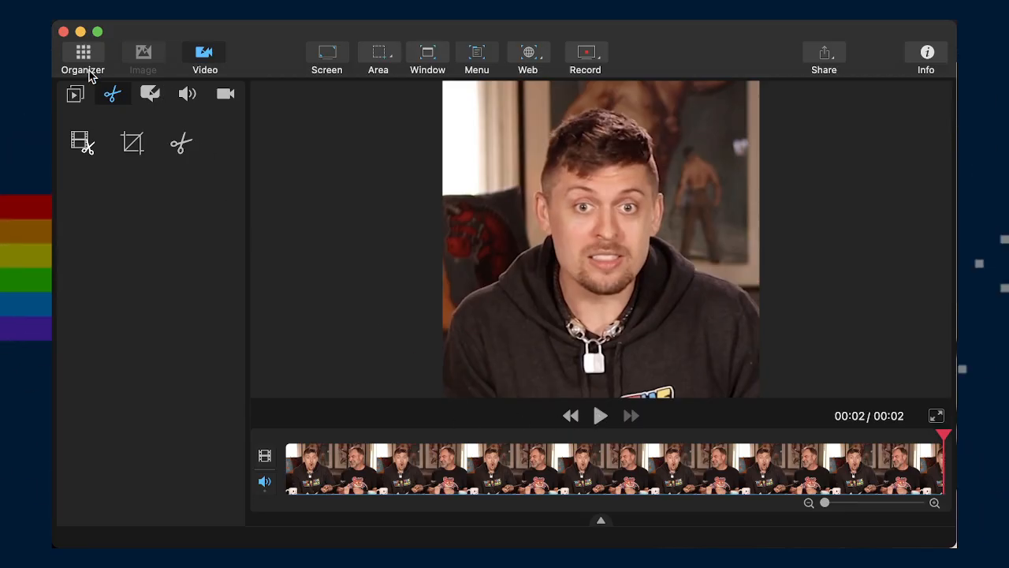
Add a text caption reading "OH MY GOD" across the lower part of the video frame
click(151, 93)
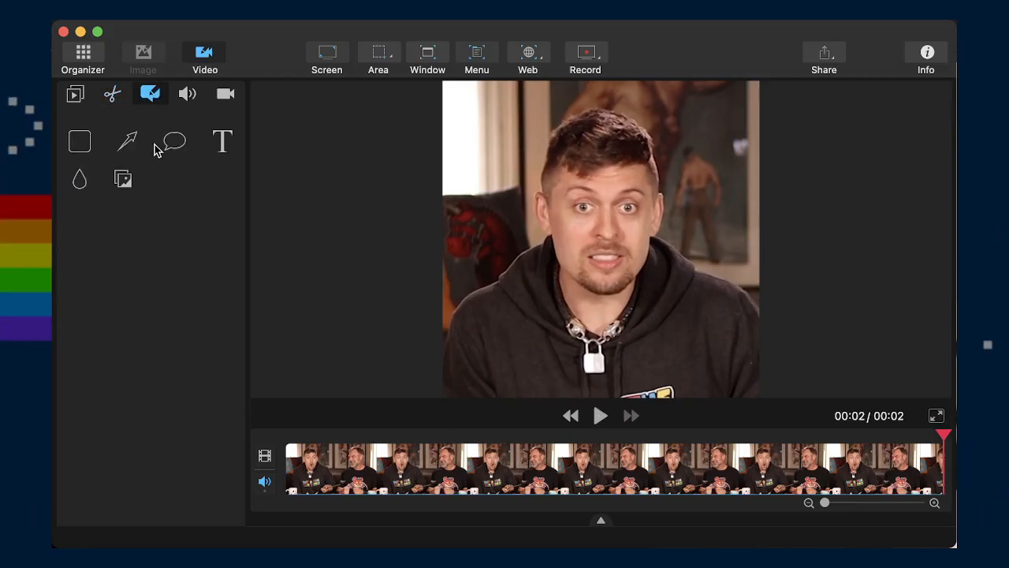
click(221, 141)
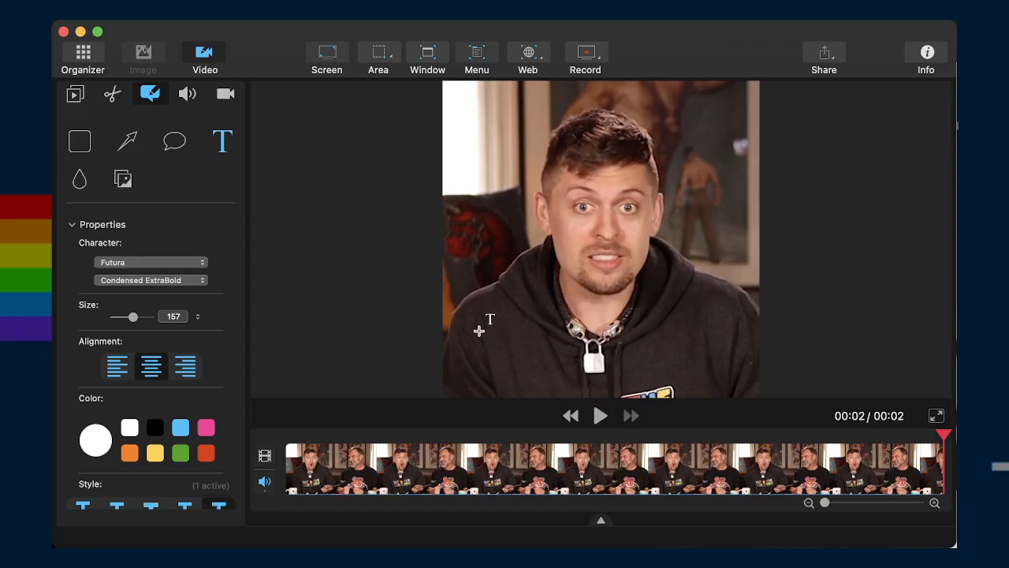
drag(568, 317, 602, 363)
drag(737, 382, 737, 382)
text(Oh)
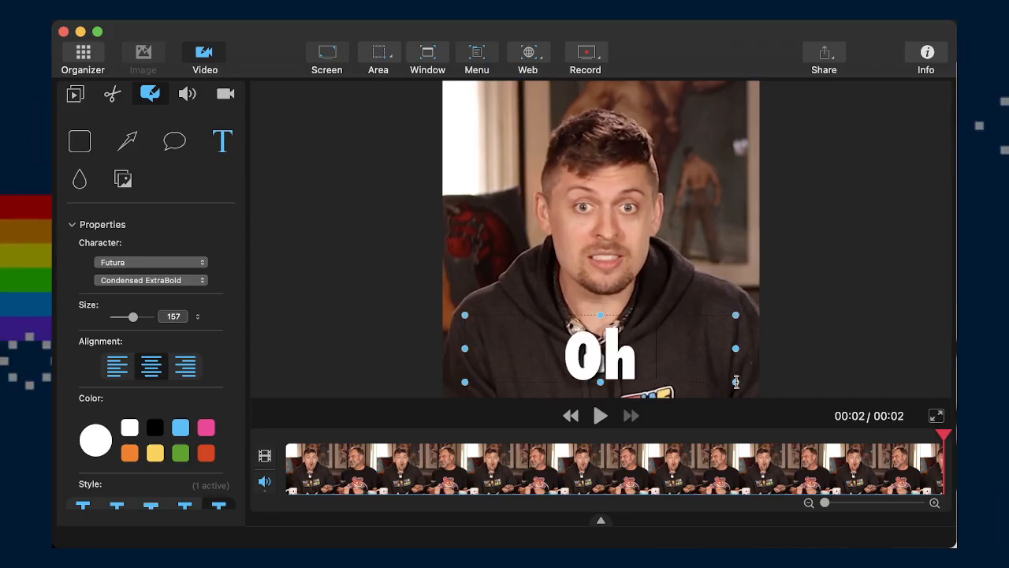
key(BackSpace)
text(H MY)
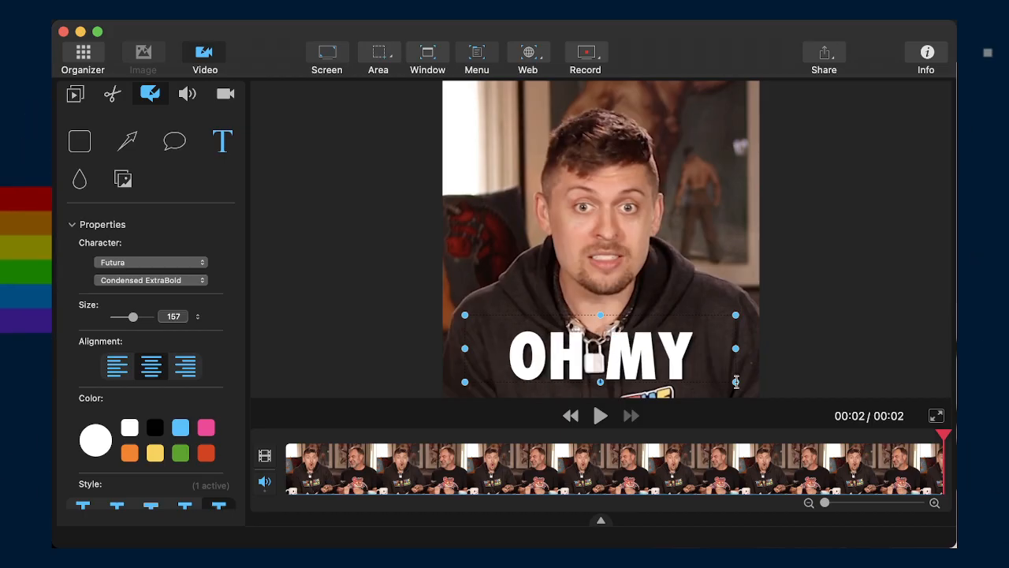
Set the "OH MY GOD" caption's font size to 115 and shorten its duration from the end to 0.9 seconds
key(super+a)
drag(133, 320, 129, 320)
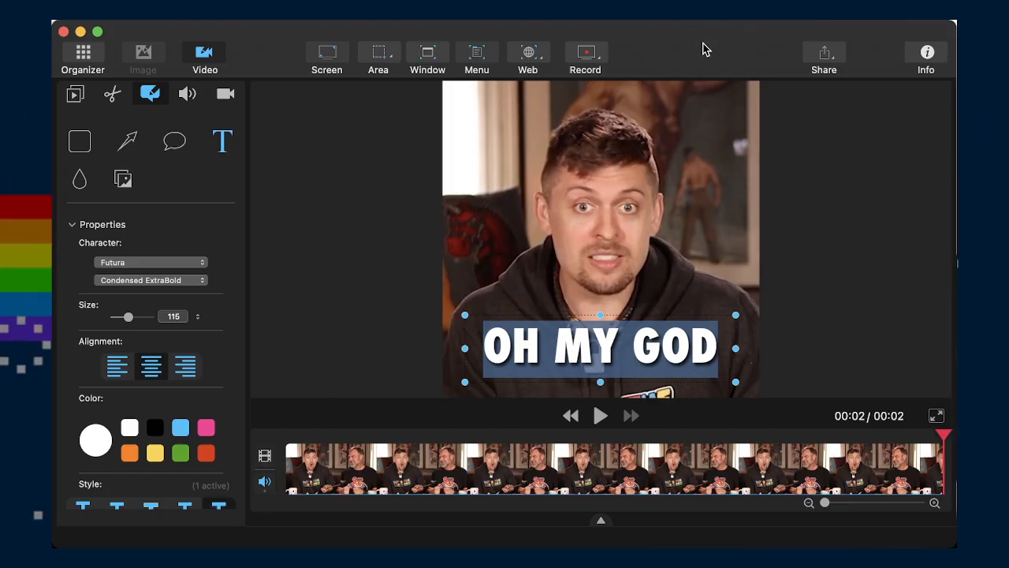
click(720, 277)
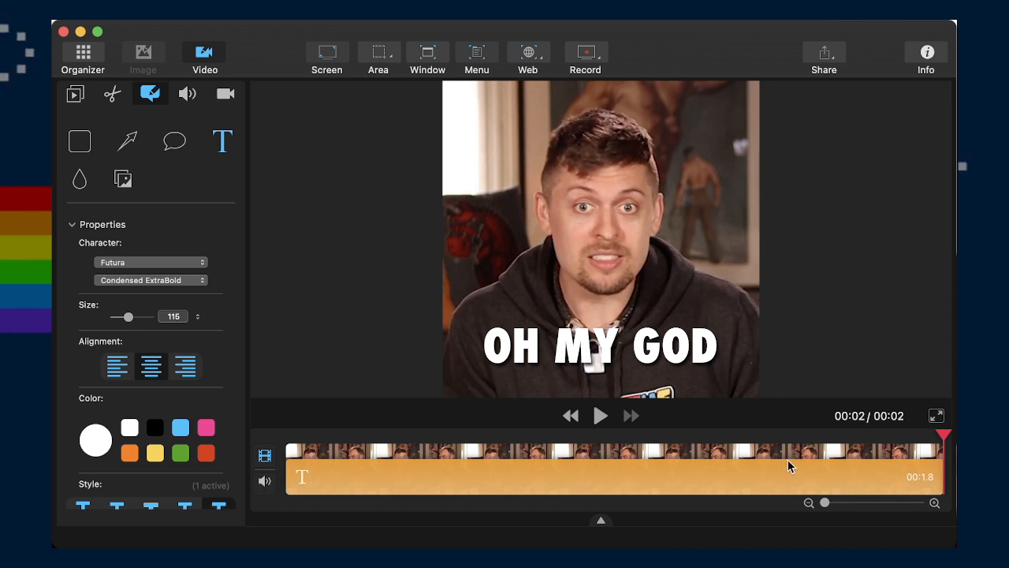
click(821, 477)
drag(942, 477, 590, 477)
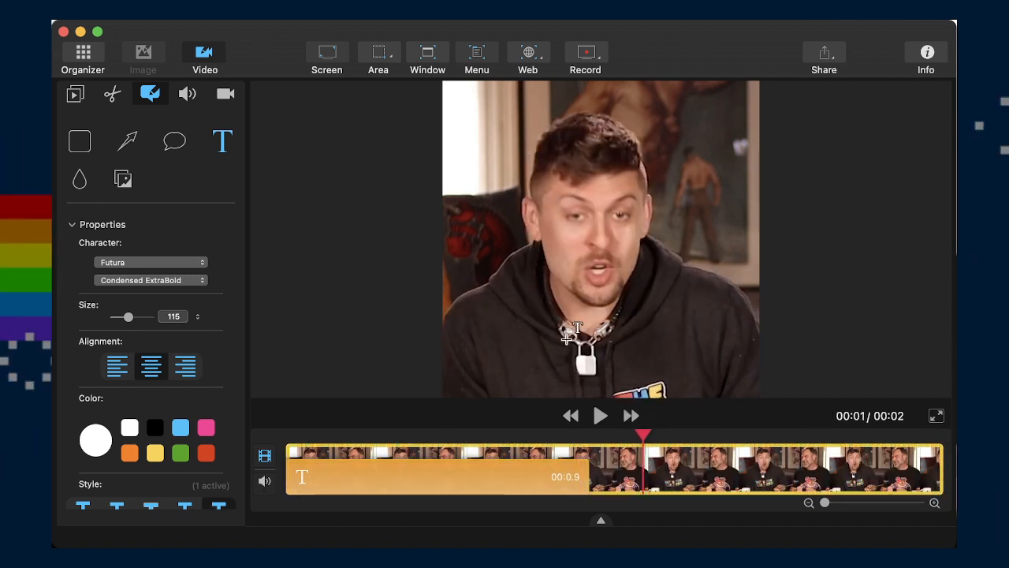
Add a second text caption reading "DON'T BUY THIS" across the lower part of the frame
drag(485, 316, 732, 385)
text(DOn)
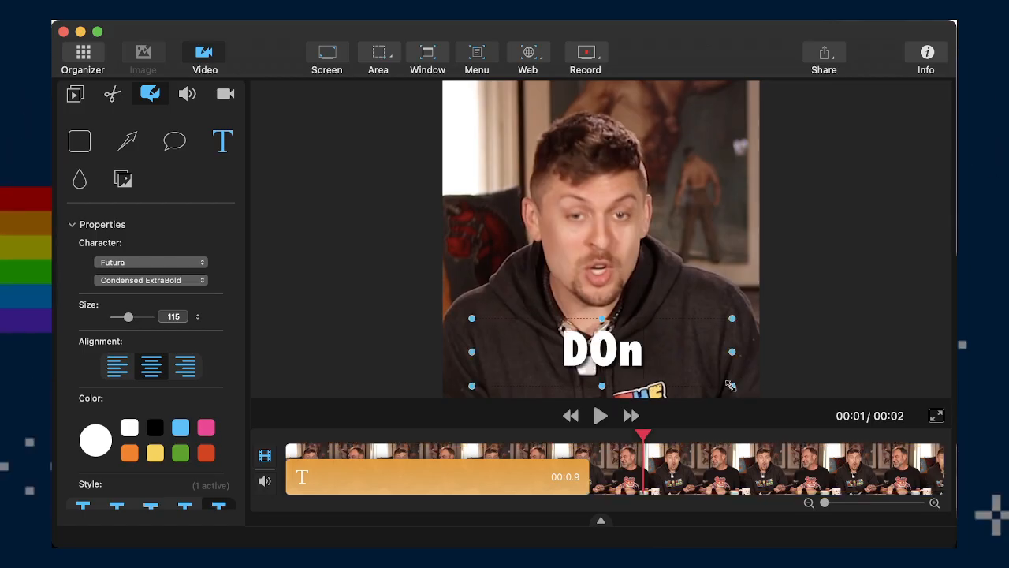
key(BackSpace)
text(N'T BUY)
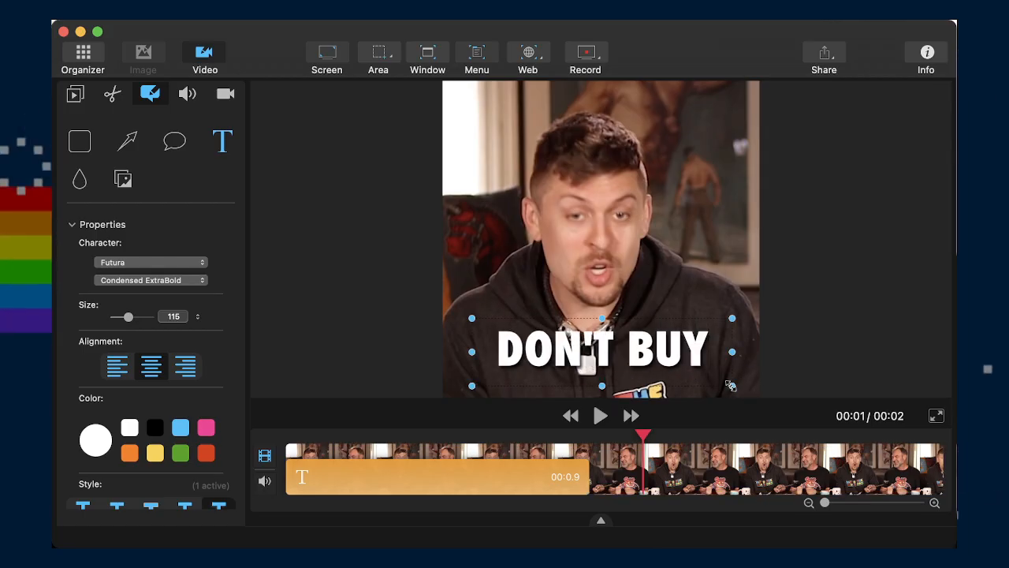
key(Escape)
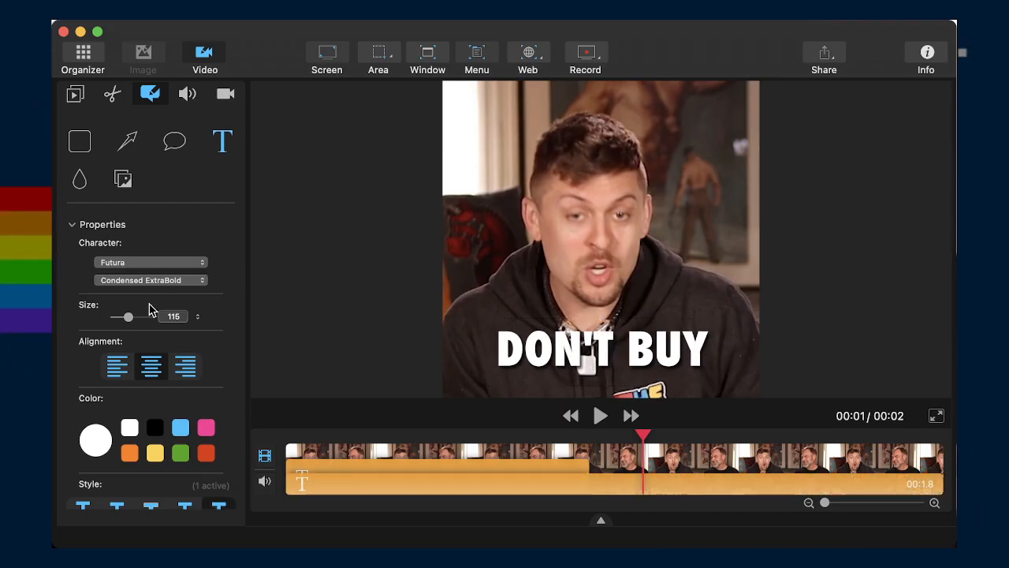
Enlarge the "DON'T BUY THIS" text box and set its font size to 102 so the caption fits on one line
drag(124, 323, 126, 319)
click(487, 344)
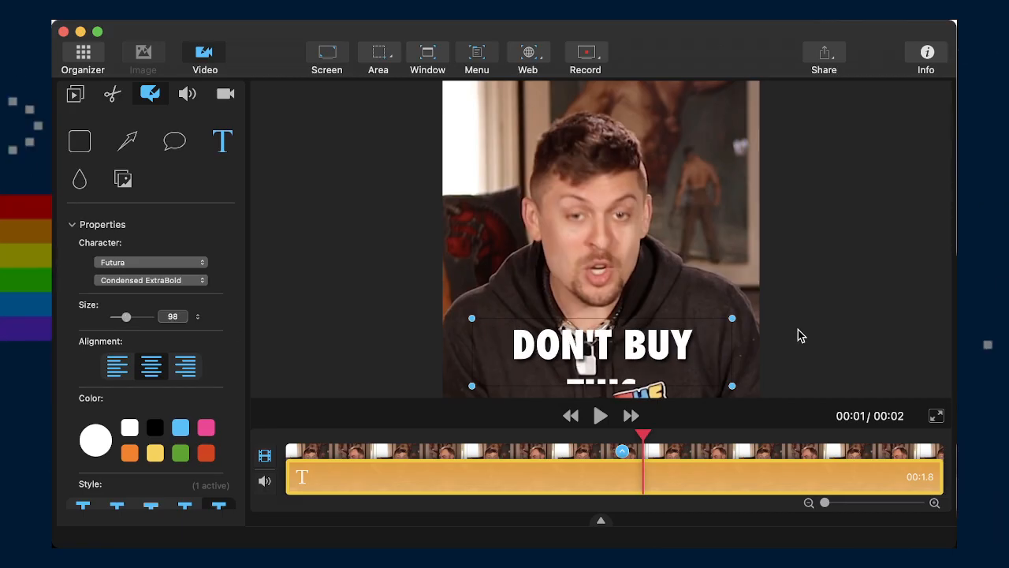
drag(732, 317, 739, 237)
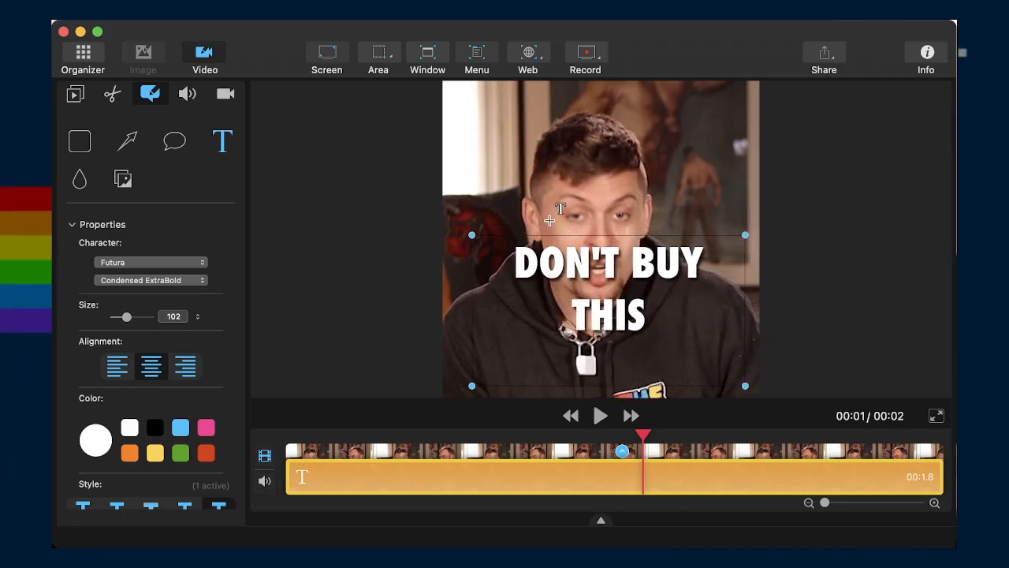
drag(472, 234, 460, 235)
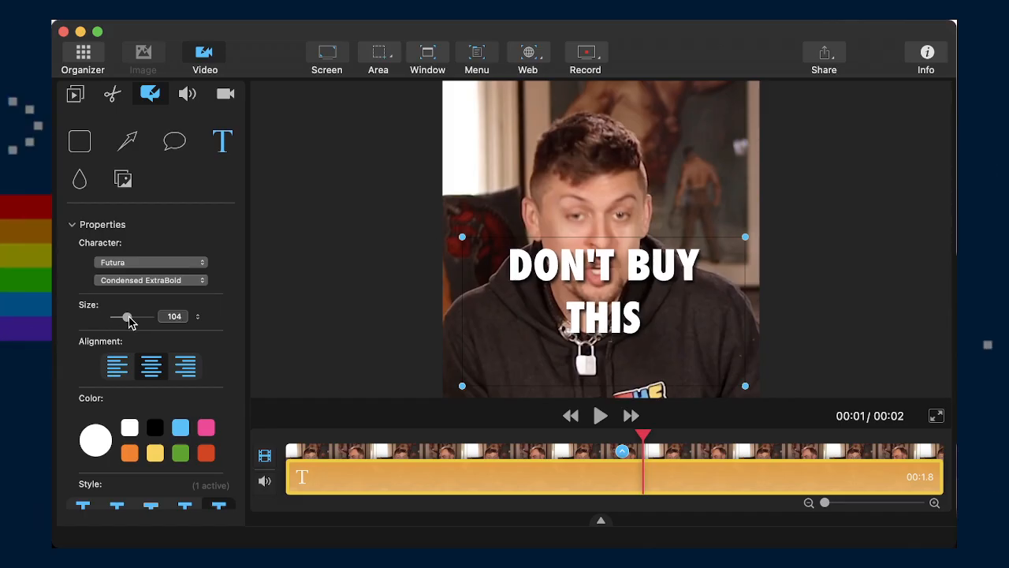
drag(127, 316, 130, 321)
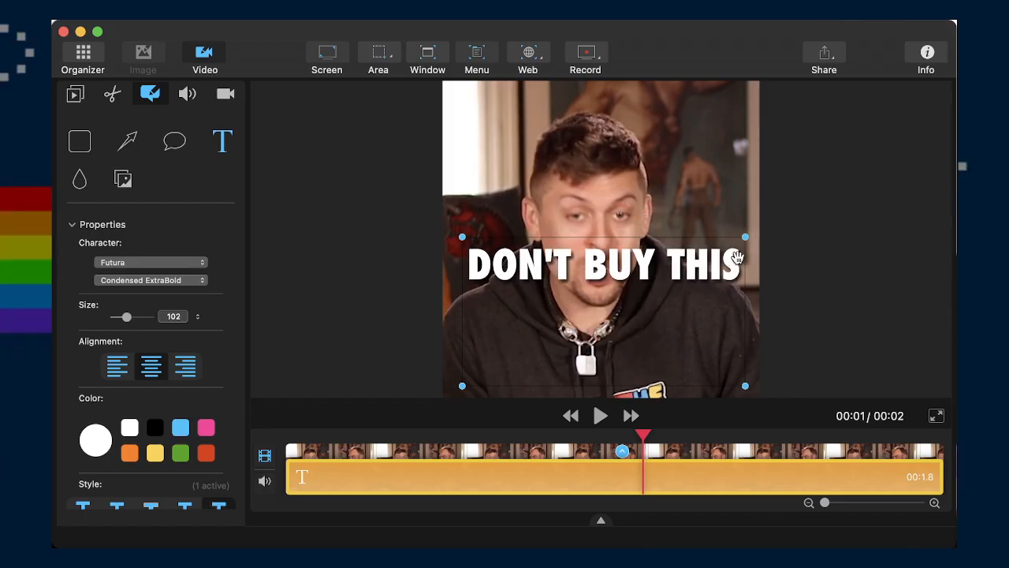
Shrink the "DON'T BUY THIS" box to one line near the frame's lower edge and trim its start to the first caption's end
click(745, 384)
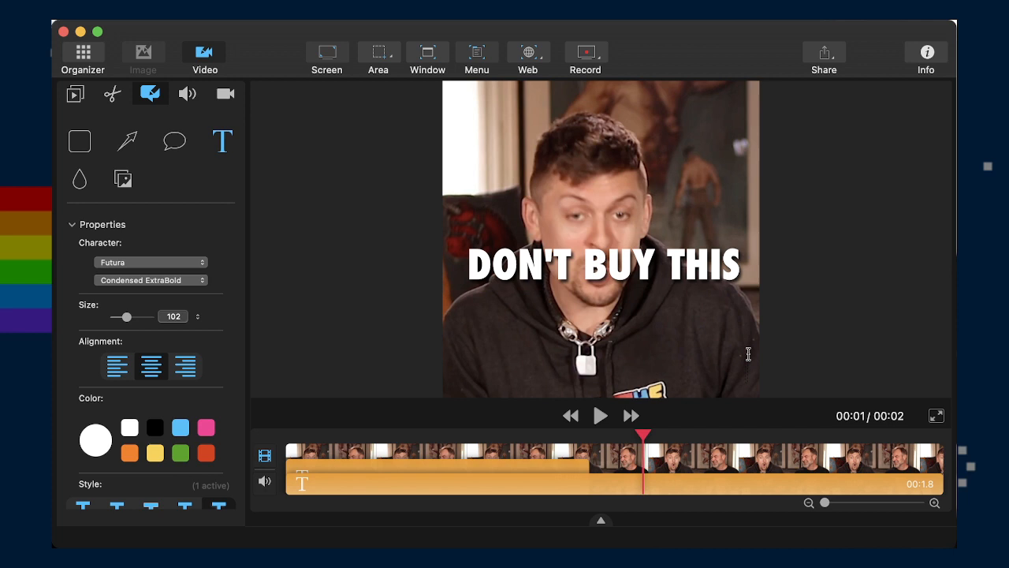
click(700, 276)
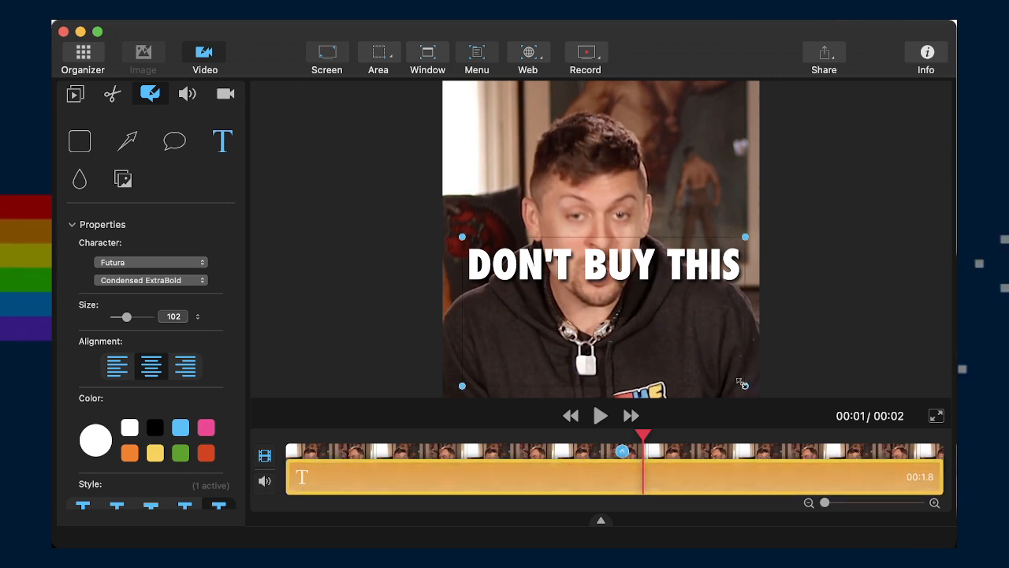
drag(745, 385, 742, 300)
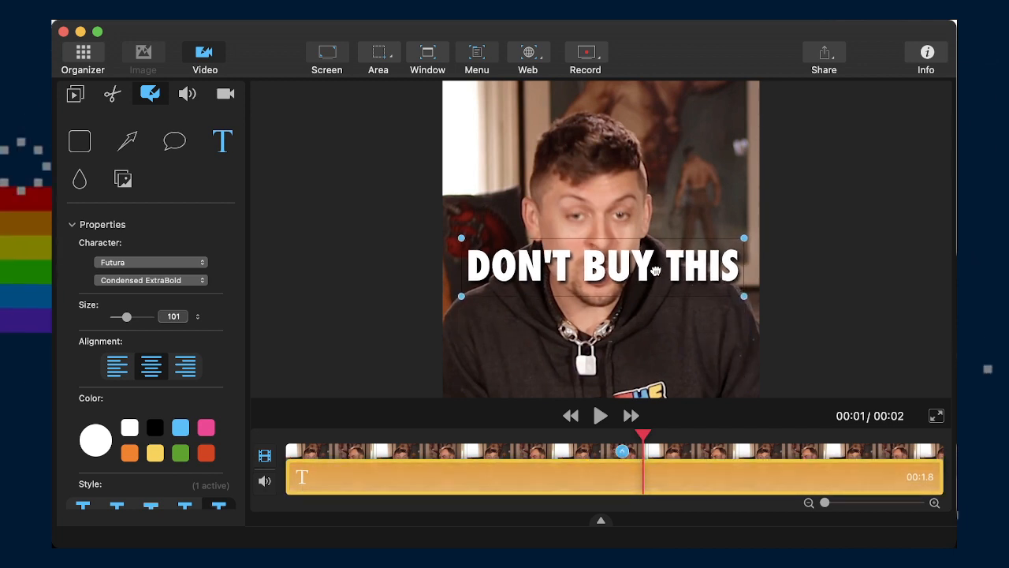
drag(660, 265, 655, 369)
drag(288, 472, 588, 484)
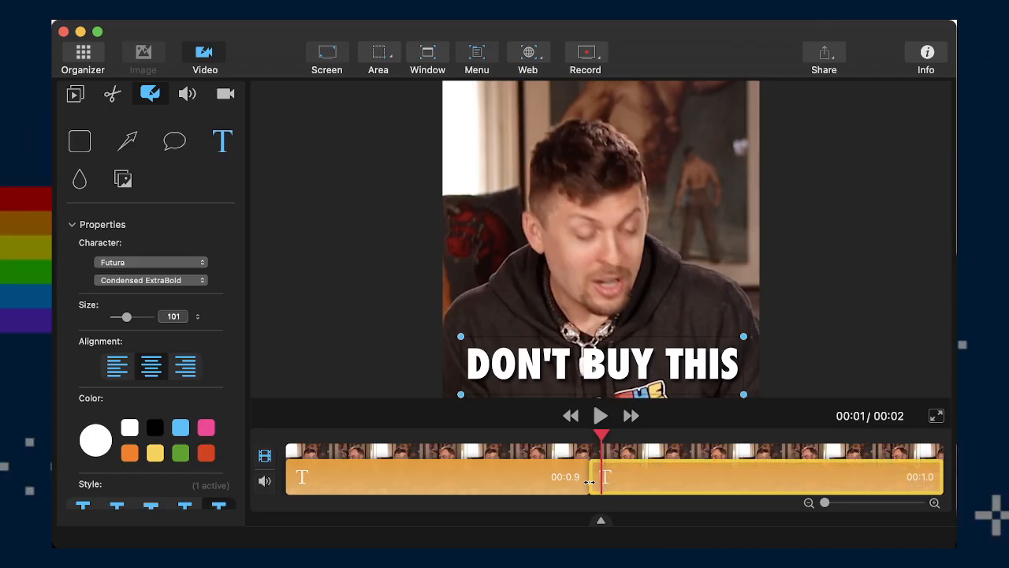
Reposition the "OH MY GOD" and "DON'T BUY THIS" captions so both sit at the same height near the frame's lower edge
mouse_move(603, 434)
mouse_down()
mouse_move(560, 434)
mouse_move(604, 434)
mouse_move(583, 435)
mouse_up()
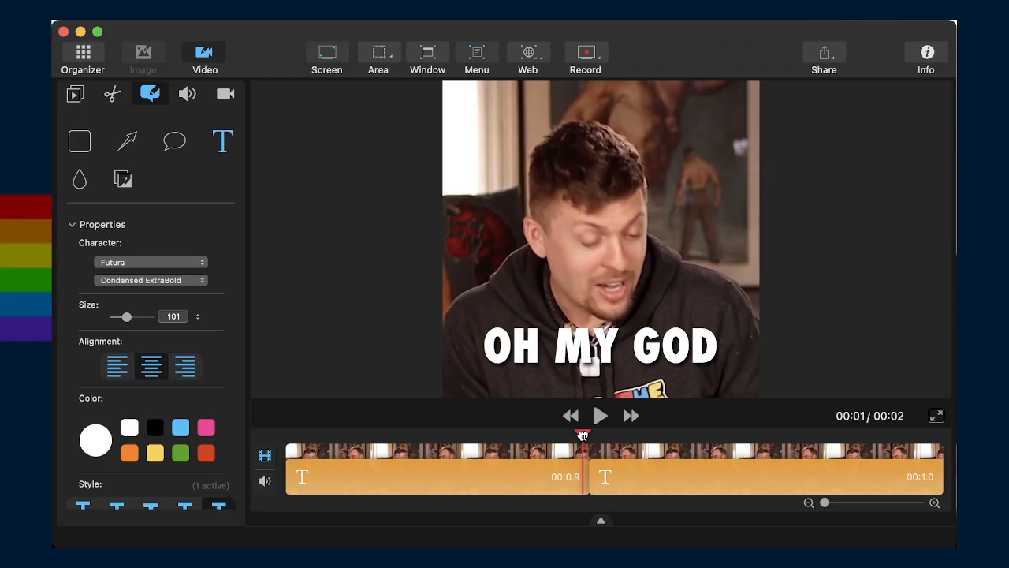
drag(613, 336, 629, 361)
click(631, 478)
click(599, 438)
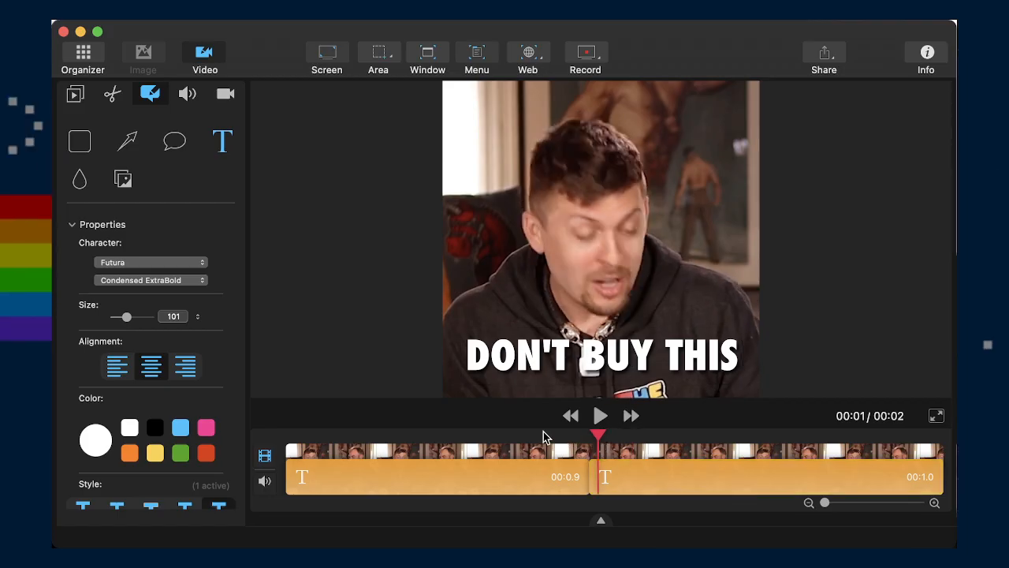
mouse_move(601, 441)
mouse_down()
mouse_move(560, 438)
mouse_move(614, 438)
mouse_move(561, 436)
mouse_move(587, 436)
mouse_up()
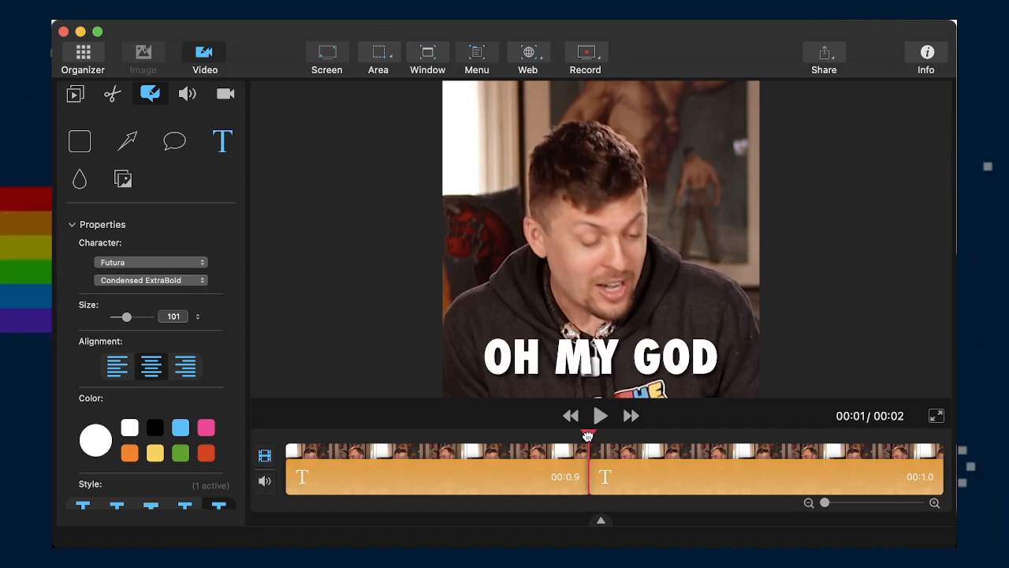
click(604, 361)
drag(589, 362, 590, 360)
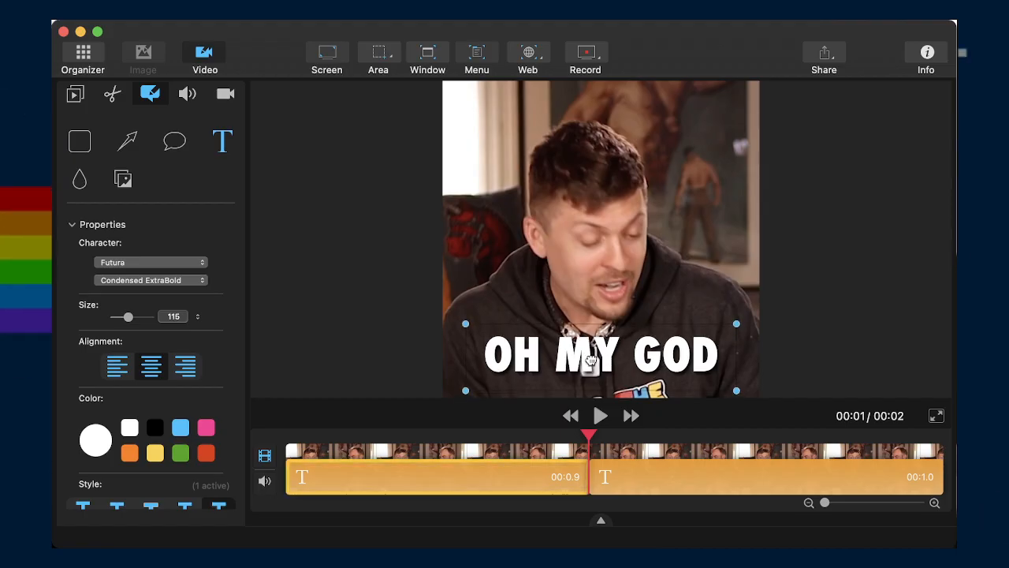
Retime the caption changeover so "OH MY GOD" lasts 1.0 seconds and "DON'T BUY THIS" fills the remaining 0.9 seconds
click(601, 483)
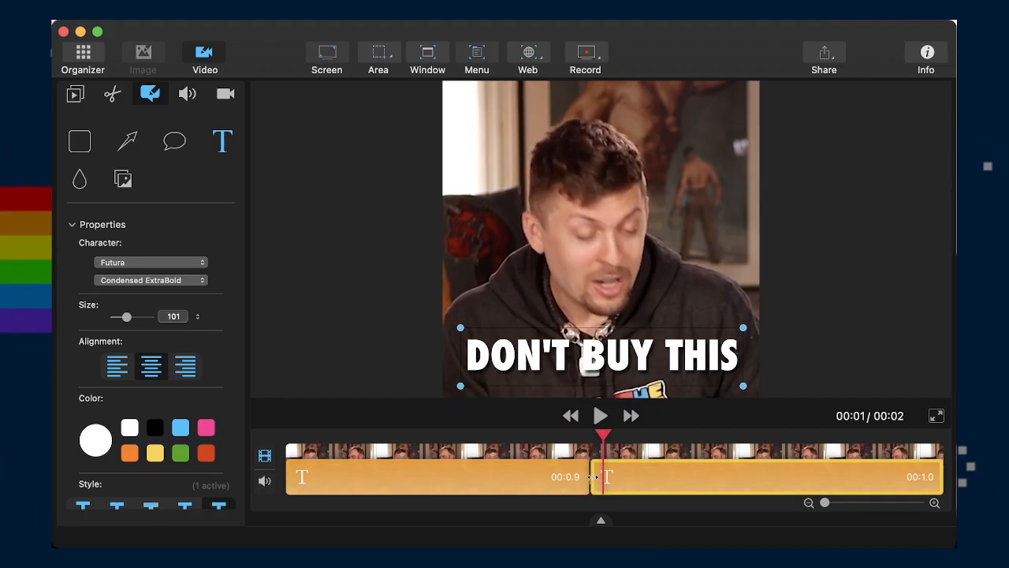
mouse_move(600, 450)
mouse_down()
mouse_move(557, 436)
mouse_move(623, 436)
mouse_move(608, 436)
mouse_up()
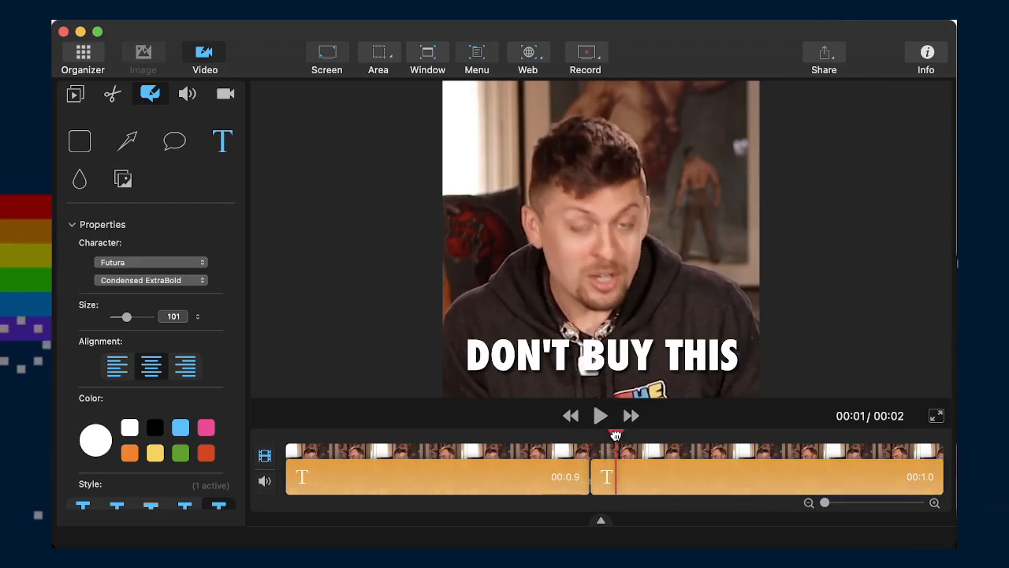
click(603, 479)
drag(591, 475, 590, 475)
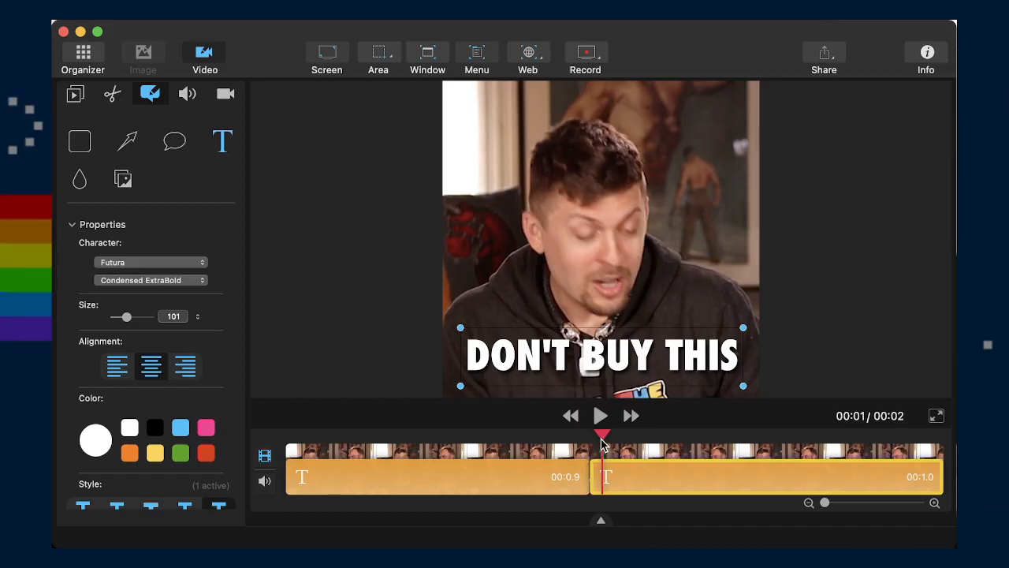
drag(602, 440, 636, 439)
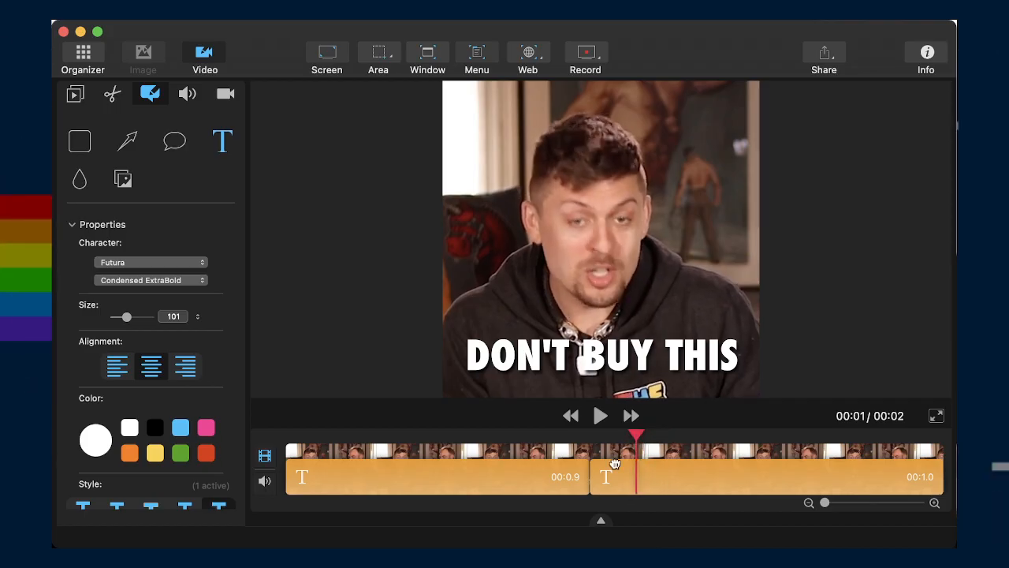
click(593, 479)
drag(590, 478, 634, 476)
drag(628, 434, 708, 434)
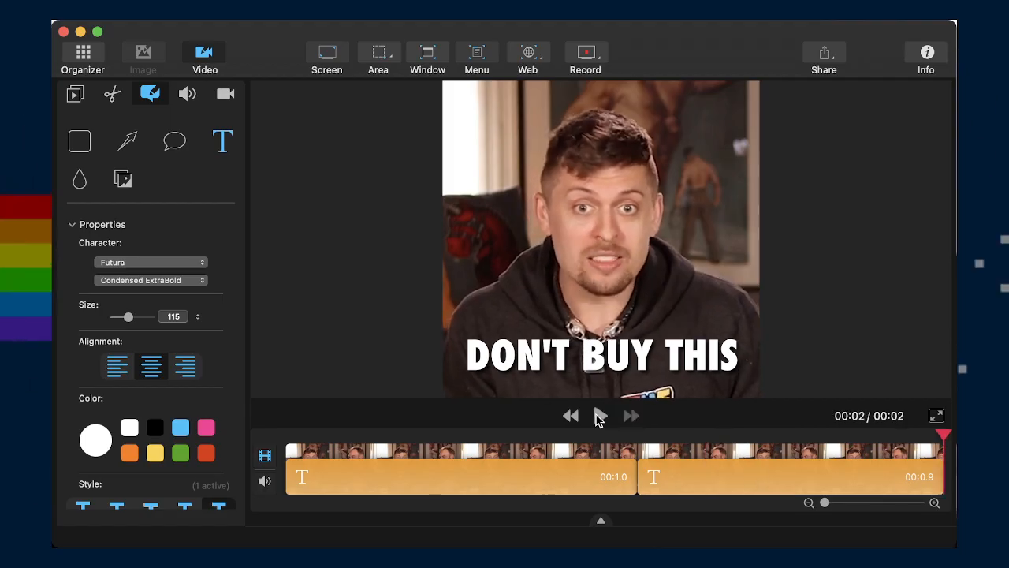
Play the captioned clip and export it as 2100-ampOmgDontBuyThis.mov in Movie format to the 21-06-20-WishHaul folder
click(599, 417)
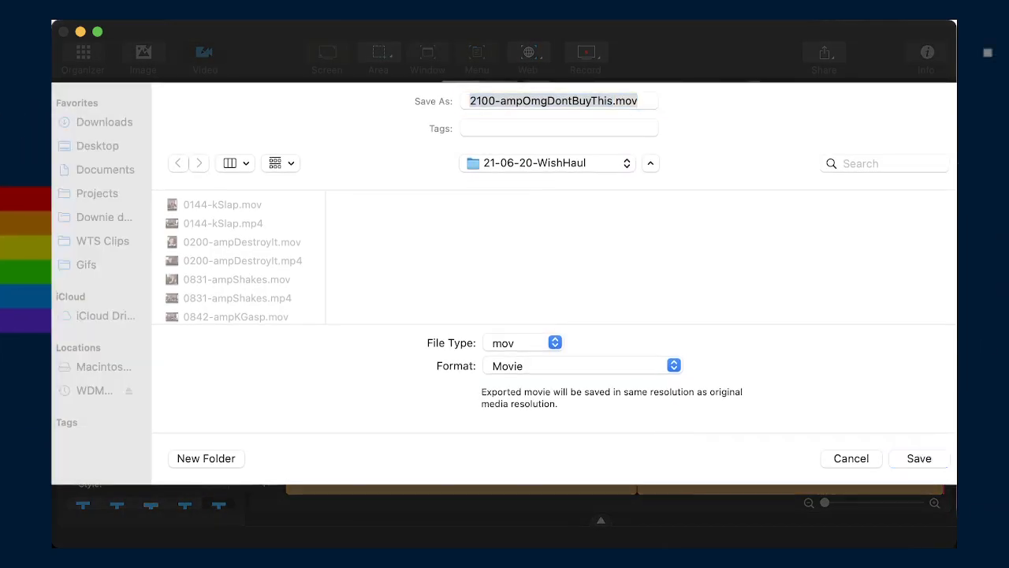
key(Return)
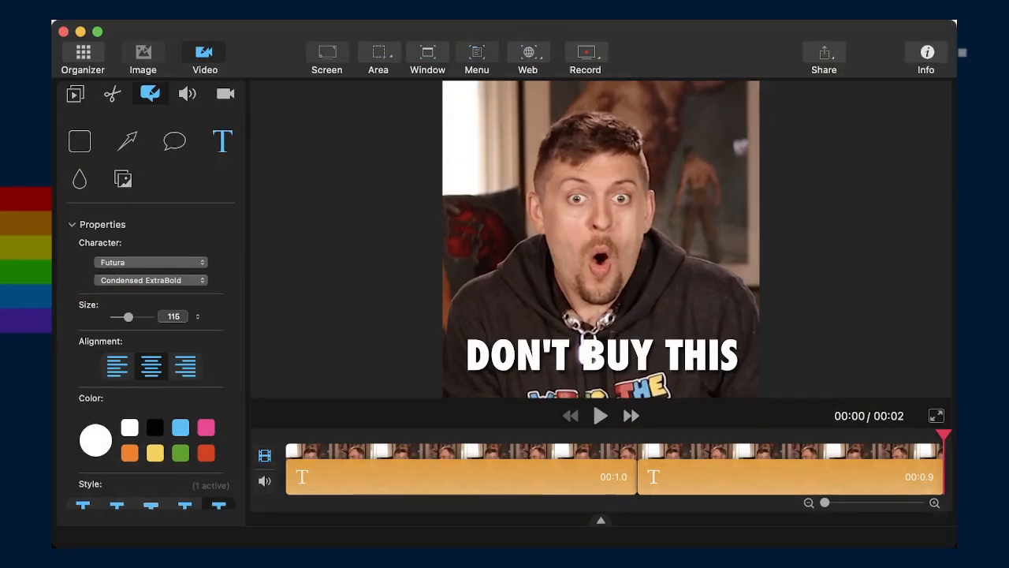
Open the 2143- clip from the video library for editing and preview it from start to end
click(84, 63)
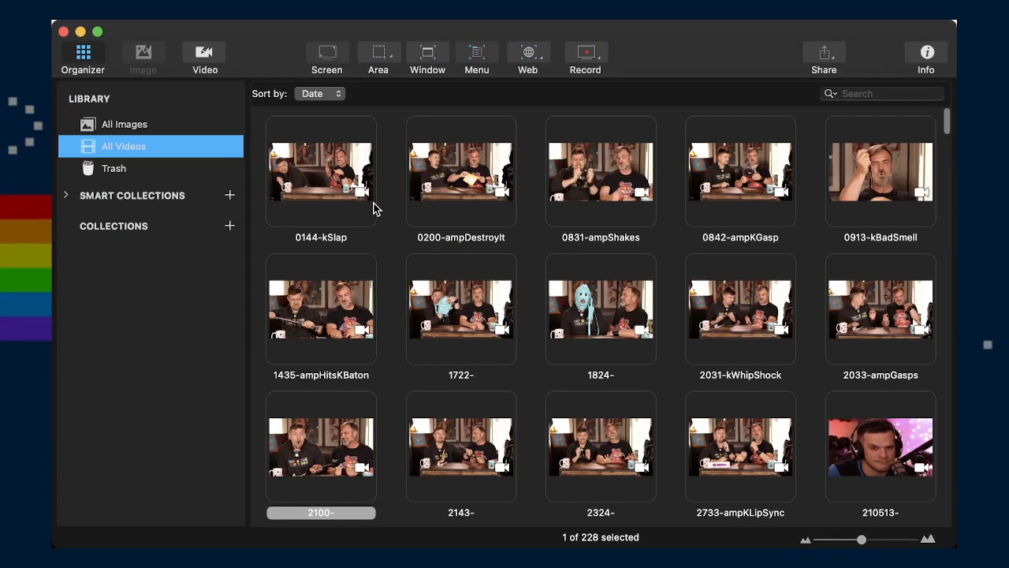
click(454, 339)
click(464, 442)
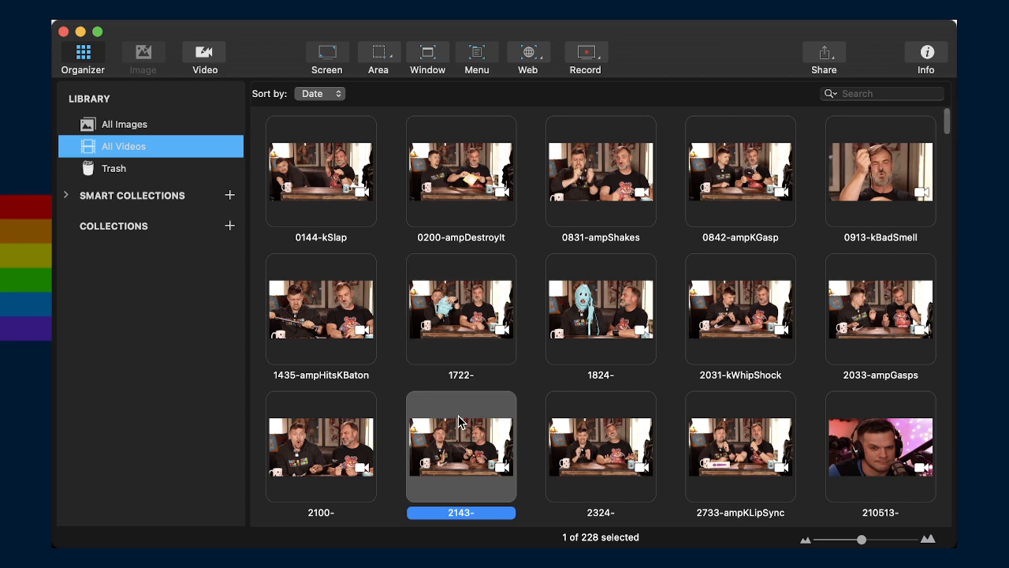
double_click(464, 442)
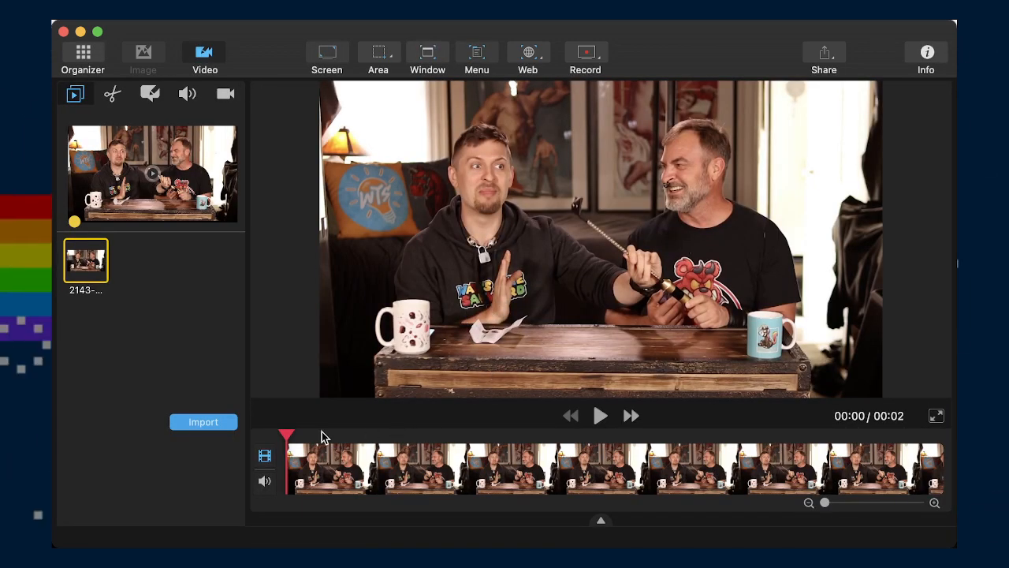
drag(321, 432, 349, 436)
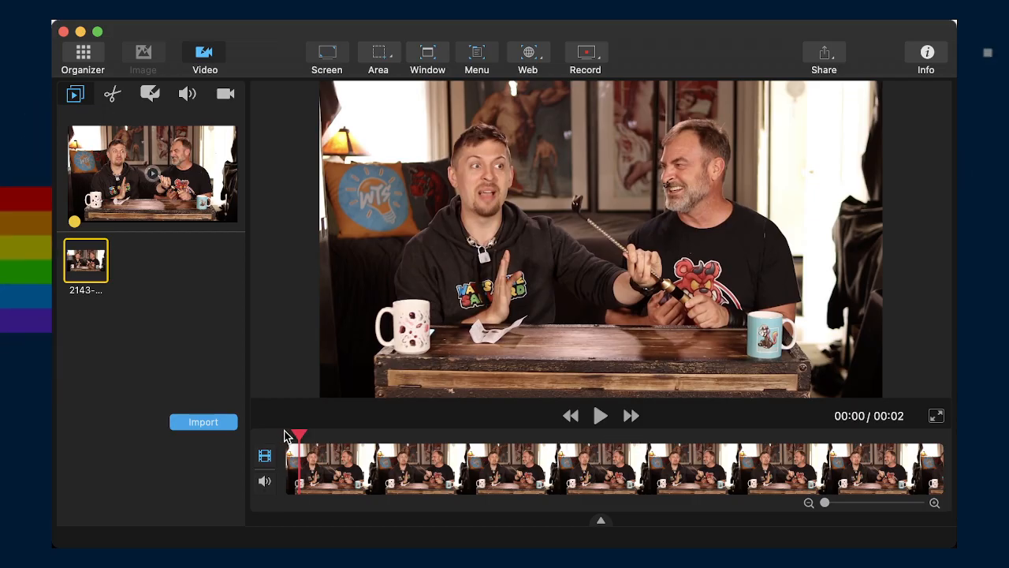
drag(287, 436, 874, 432)
drag(411, 431, 216, 418)
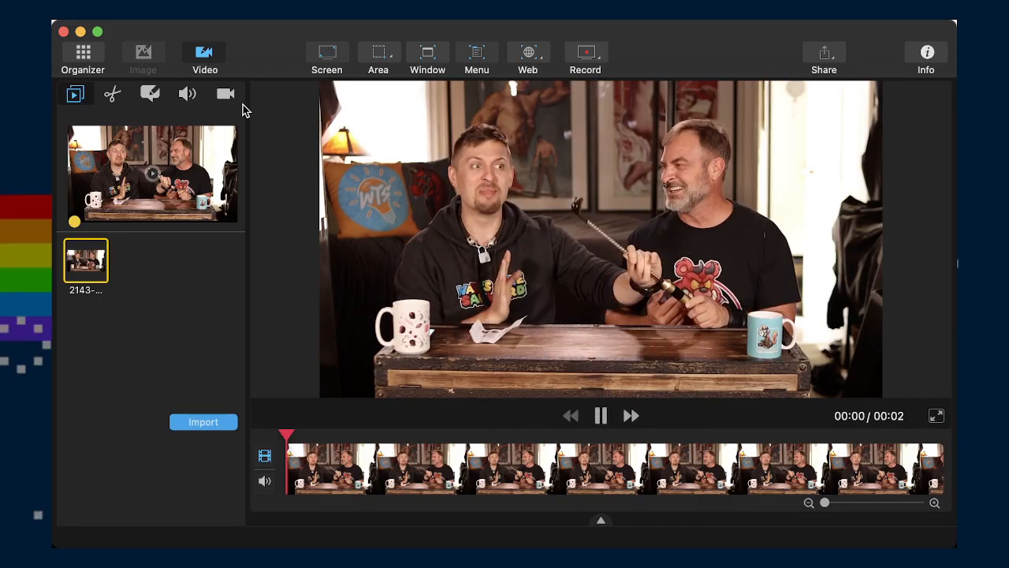
Mute the audio track of the 2143- clip
click(186, 93)
click(82, 220)
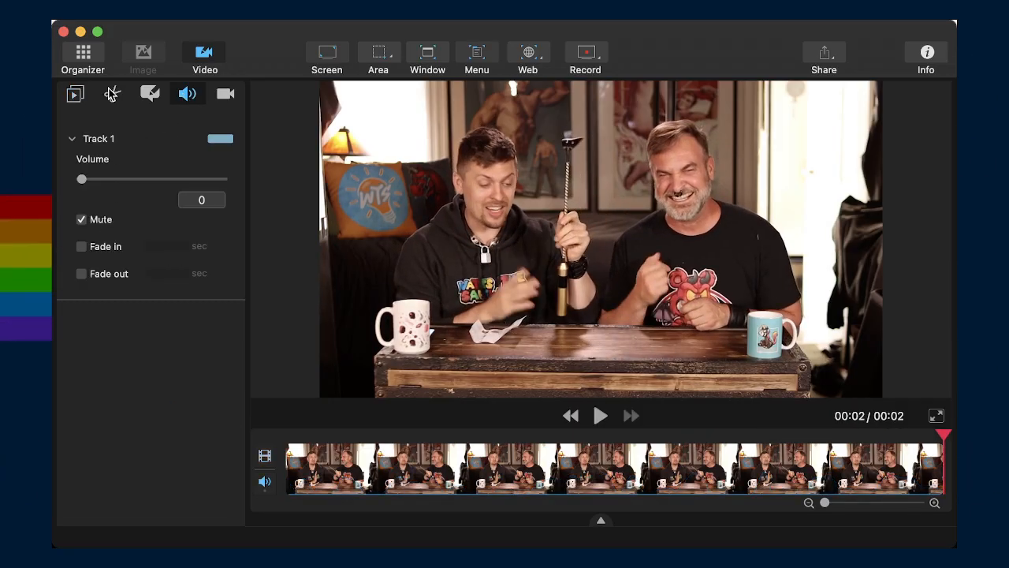
Start a crop without maintaining the aspect ratio and set the crop frame to 800 by 800 pixels
click(112, 94)
click(126, 140)
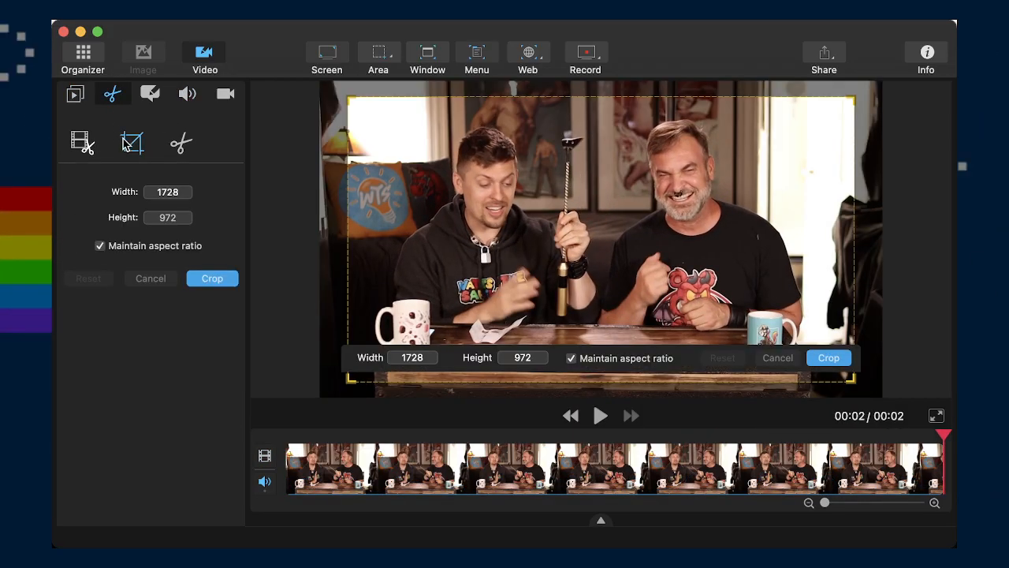
click(153, 246)
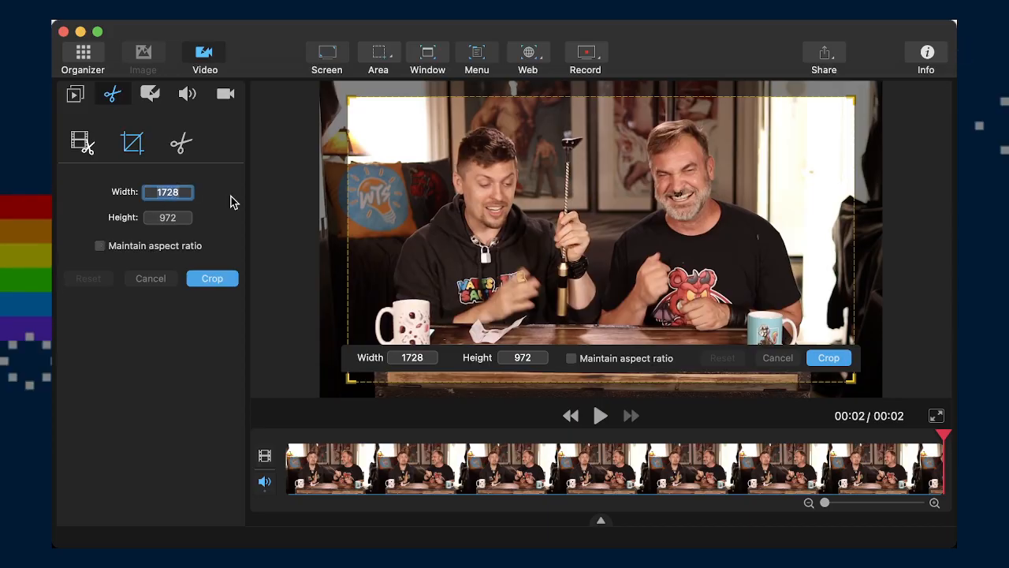
text(800)
key(Tab)
text(800)
key(Tab)
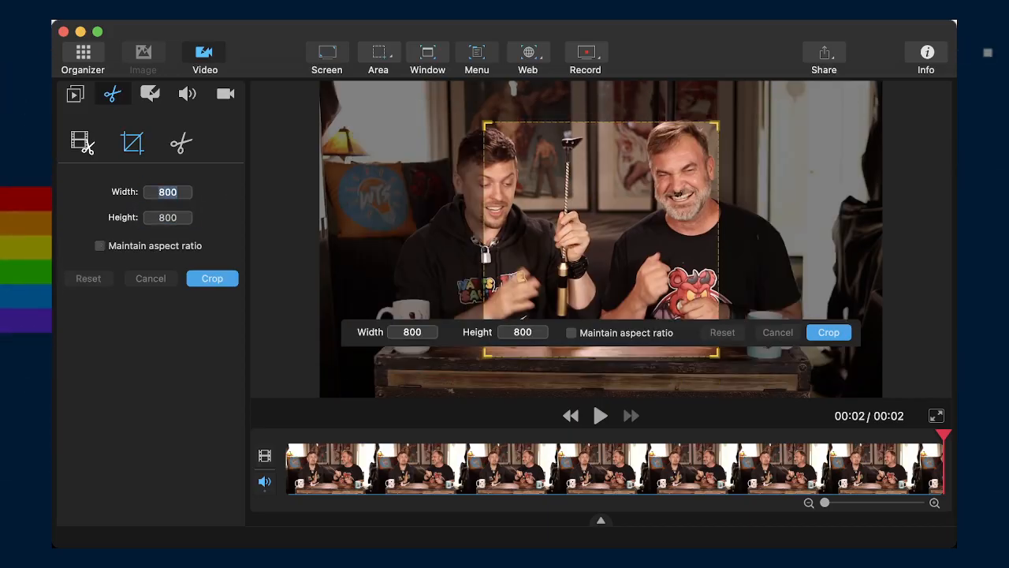
Set the crop frame to 700 by 700 pixels and move it over the man in the hoodie
text(70)
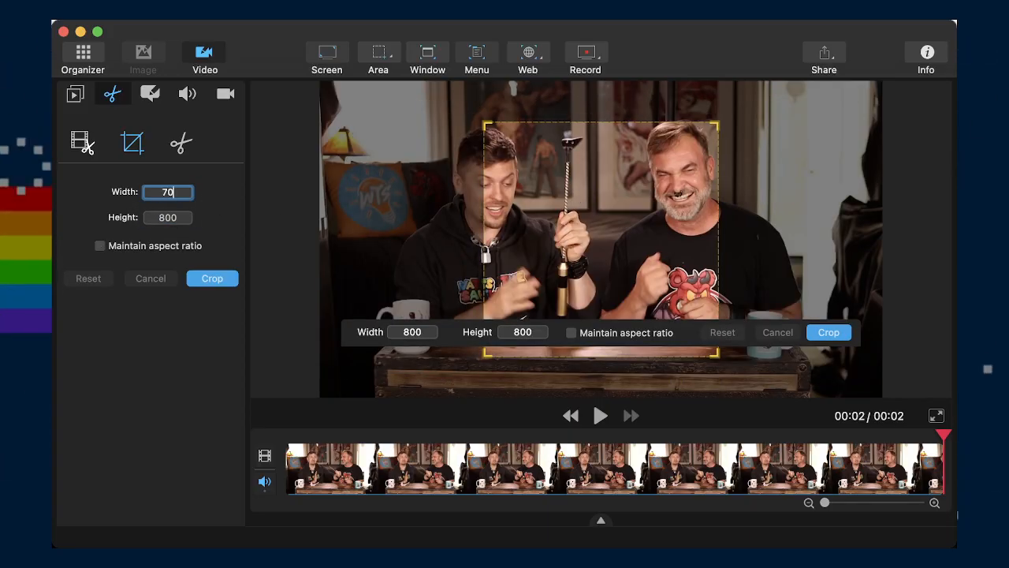
text(0)
key(Tab)
text(700)
key(Tab)
drag(717, 273, 603, 228)
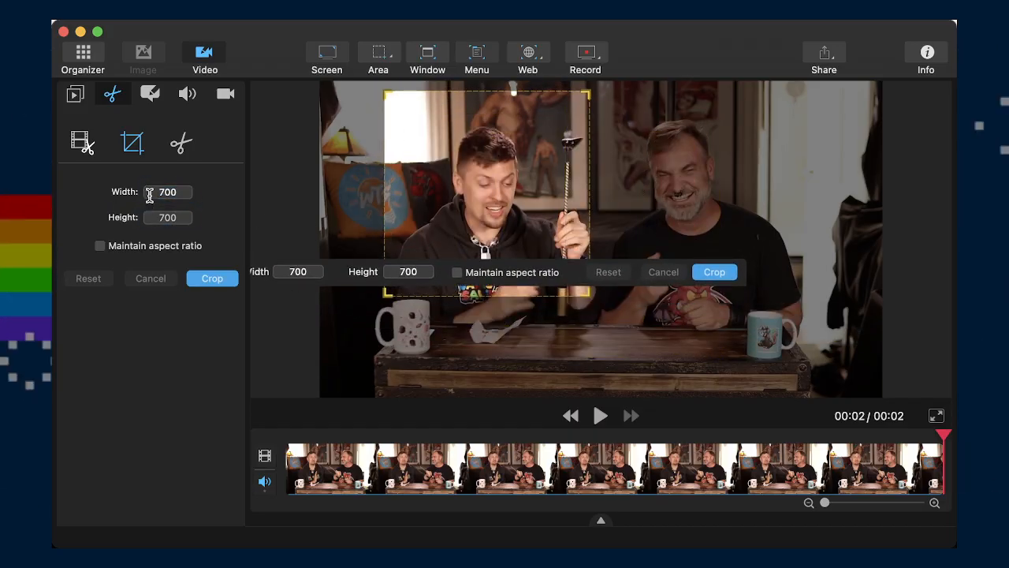
Set the crop frame to 600 by 600 pixels, then tighten it to about 519 by 519 around the man's head and shoulders
text(600)
key(Tab)
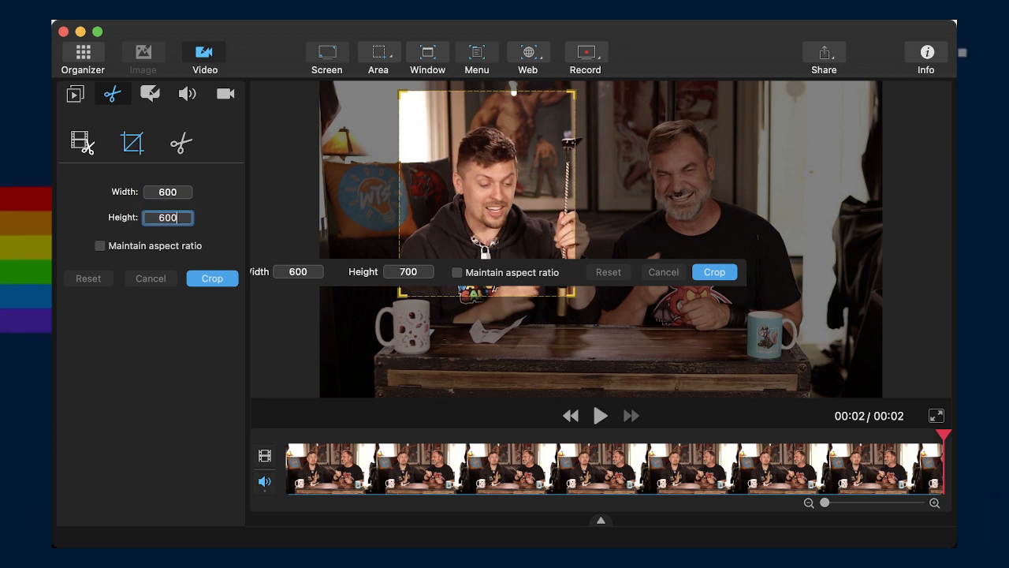
key(Tab)
drag(527, 187, 520, 191)
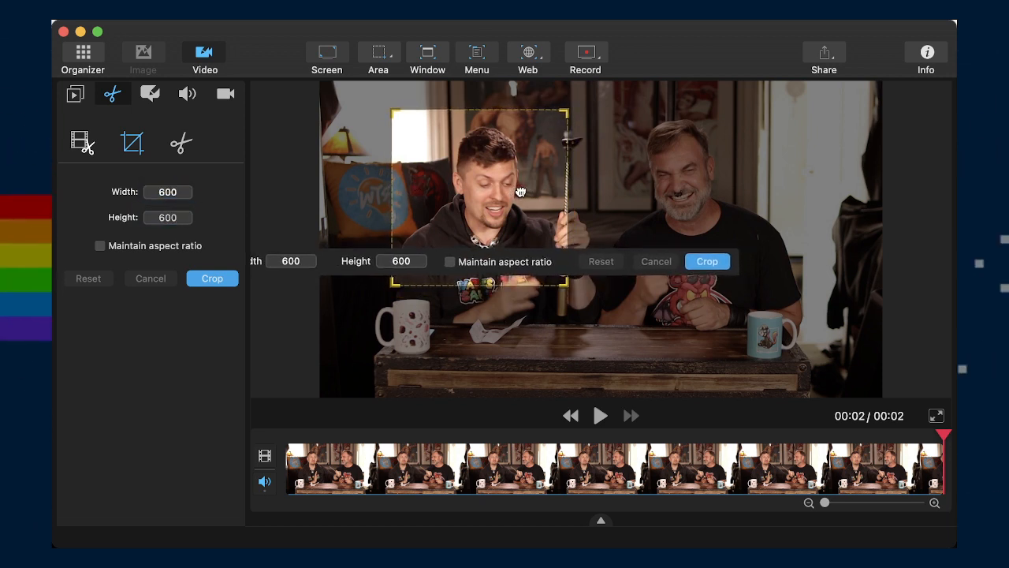
mouse_move(548, 253)
mouse_down()
mouse_move(527, 199)
mouse_move(562, 271)
mouse_move(546, 257)
mouse_up()
drag(512, 207, 519, 210)
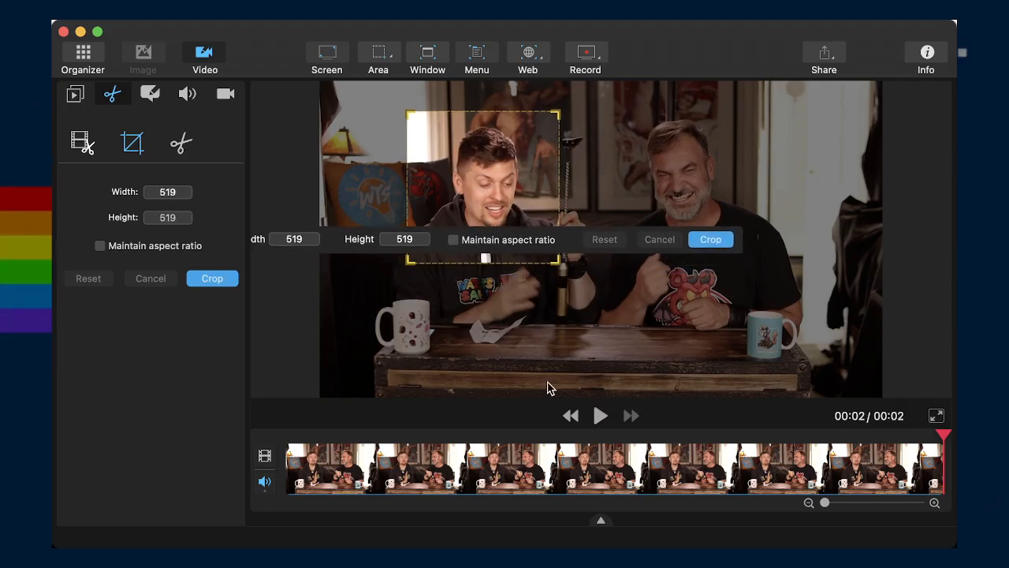
Enlarge the crop frame to about 532 by 533 pixels, apply the crop and play the clip to check the framing
click(600, 416)
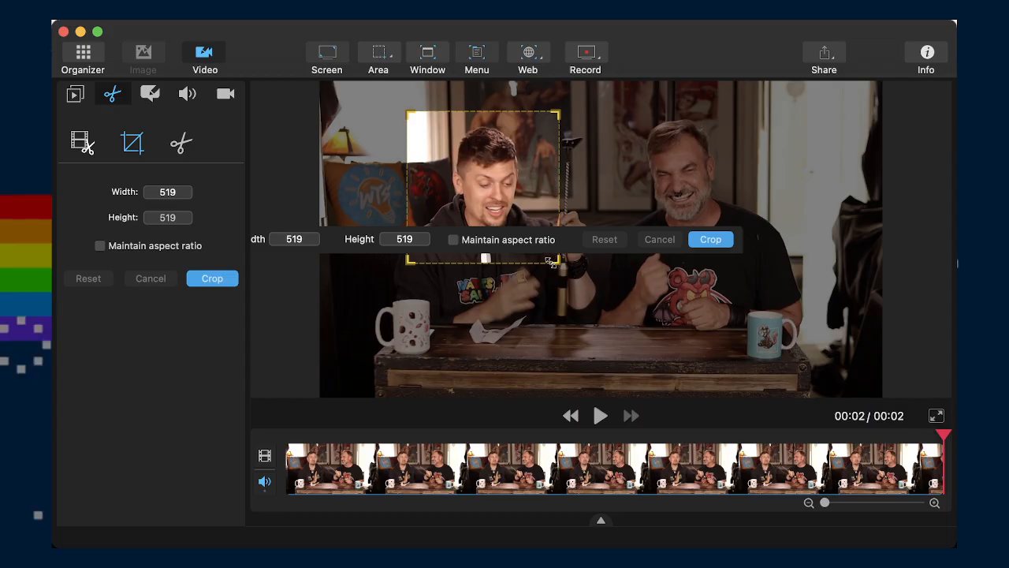
drag(552, 262, 562, 266)
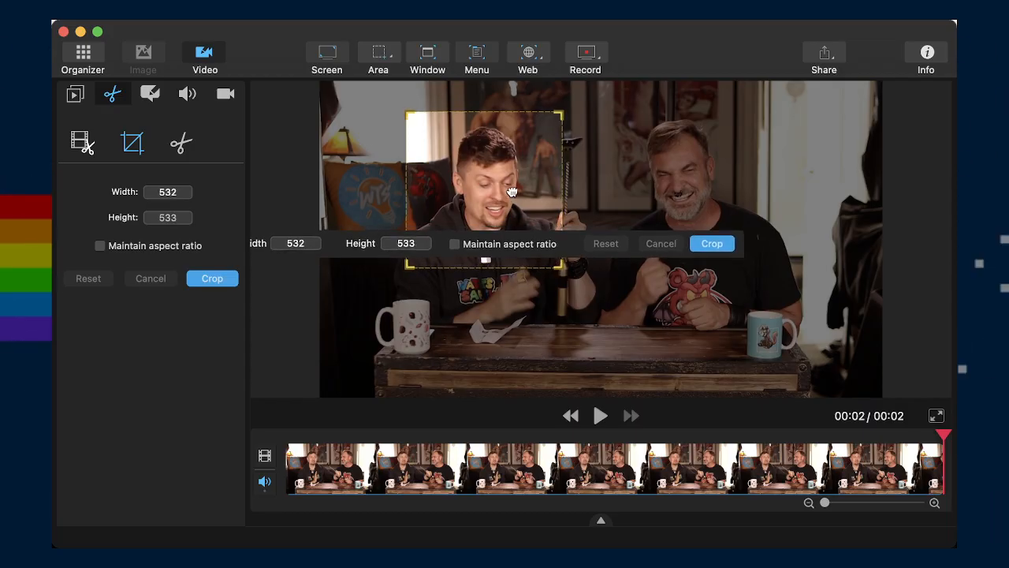
drag(511, 192, 511, 189)
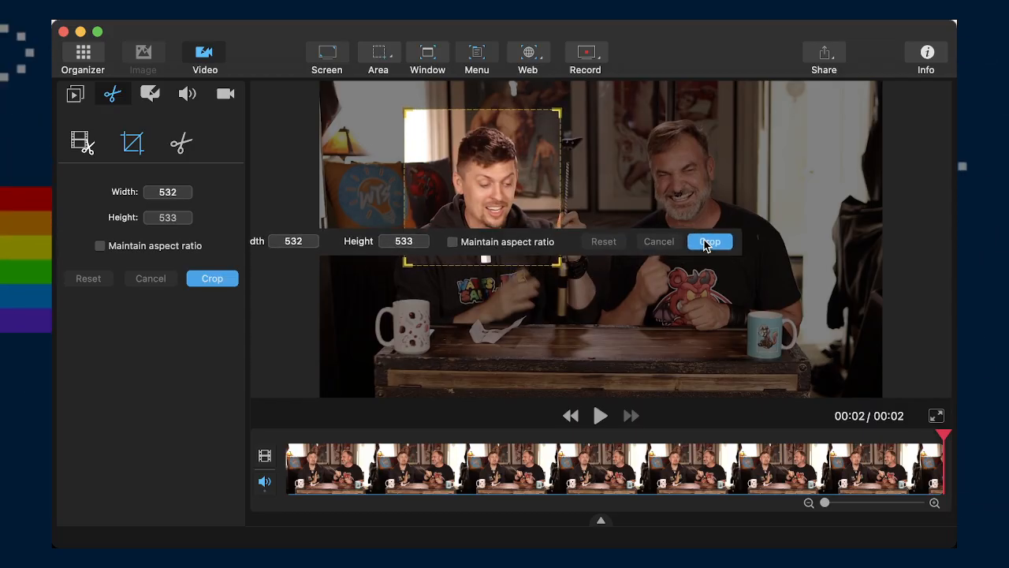
click(706, 246)
click(597, 418)
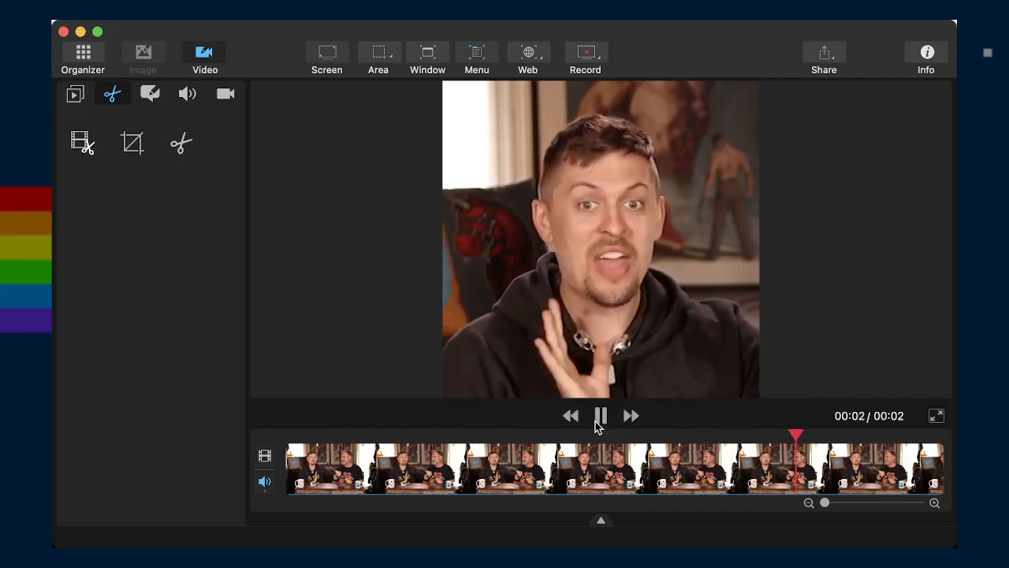
click(599, 417)
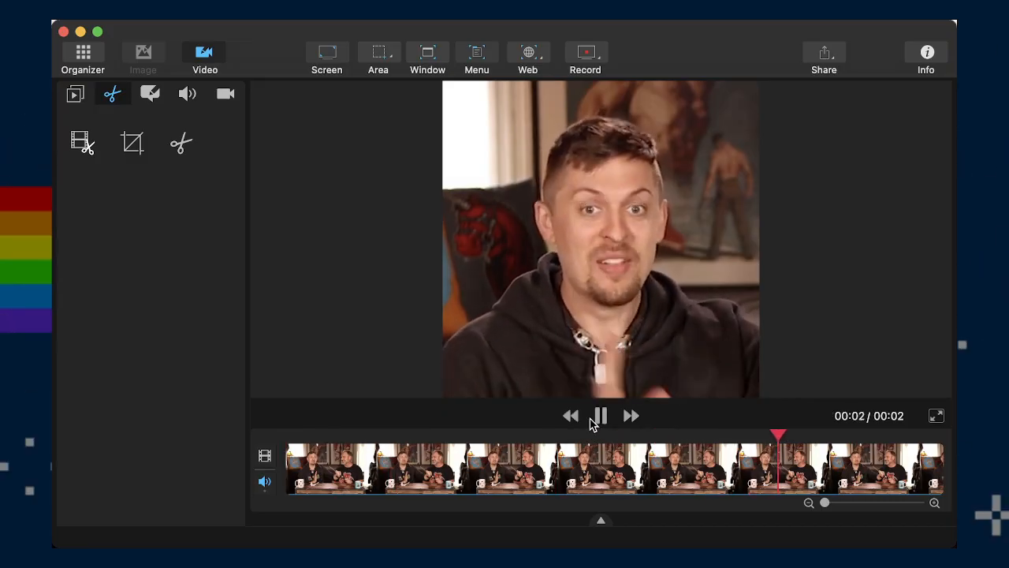
Widen the crop to about 565 by 565 pixels, shift it slightly up and left, apply it and replay the clip
click(132, 143)
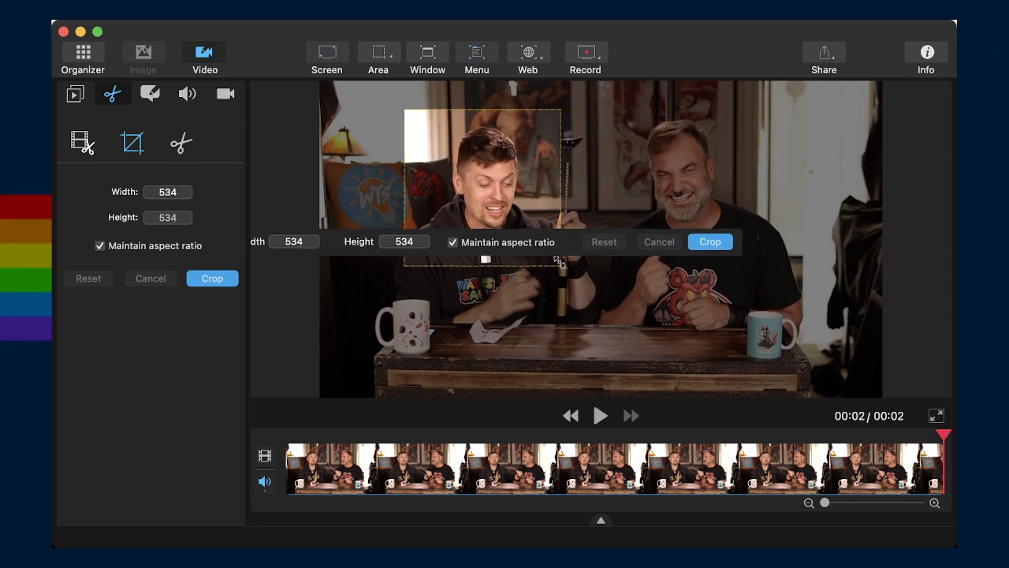
drag(559, 261, 567, 270)
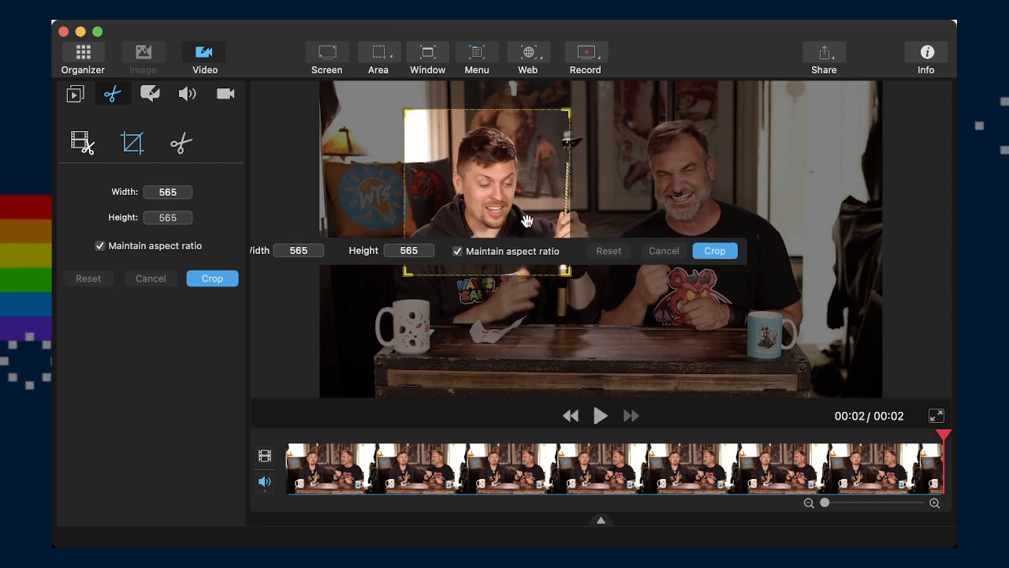
drag(527, 221, 506, 200)
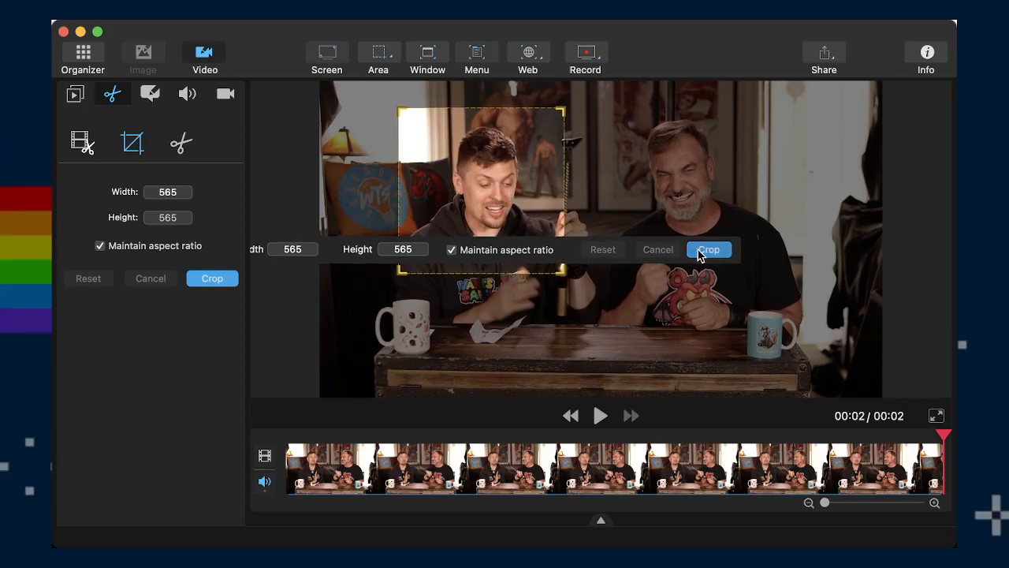
click(708, 250)
click(601, 417)
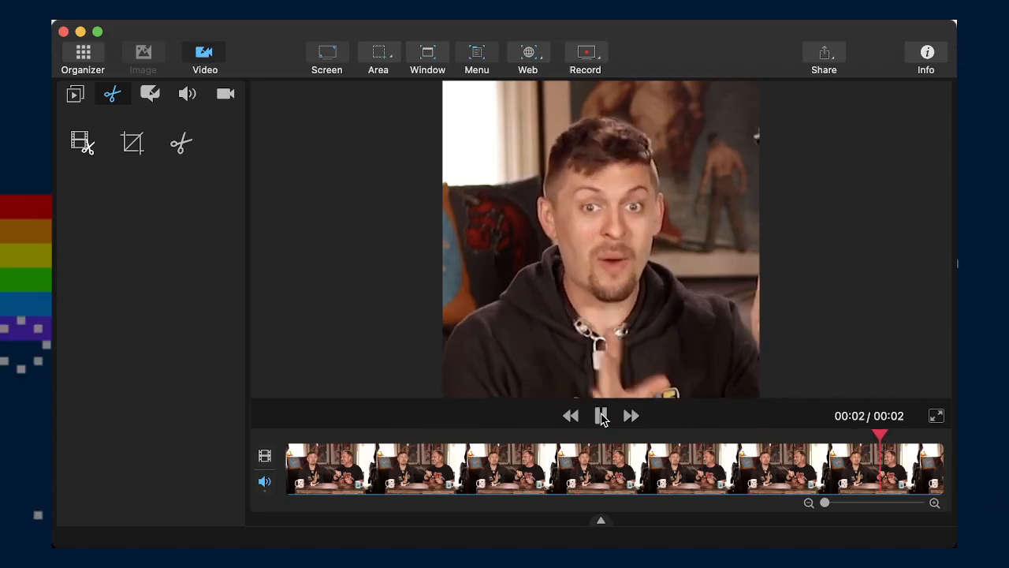
Add the white caption "I'm very shocked that it worked." in Futura Condensed ExtraBold, size 56, across the frame's lower part
click(148, 93)
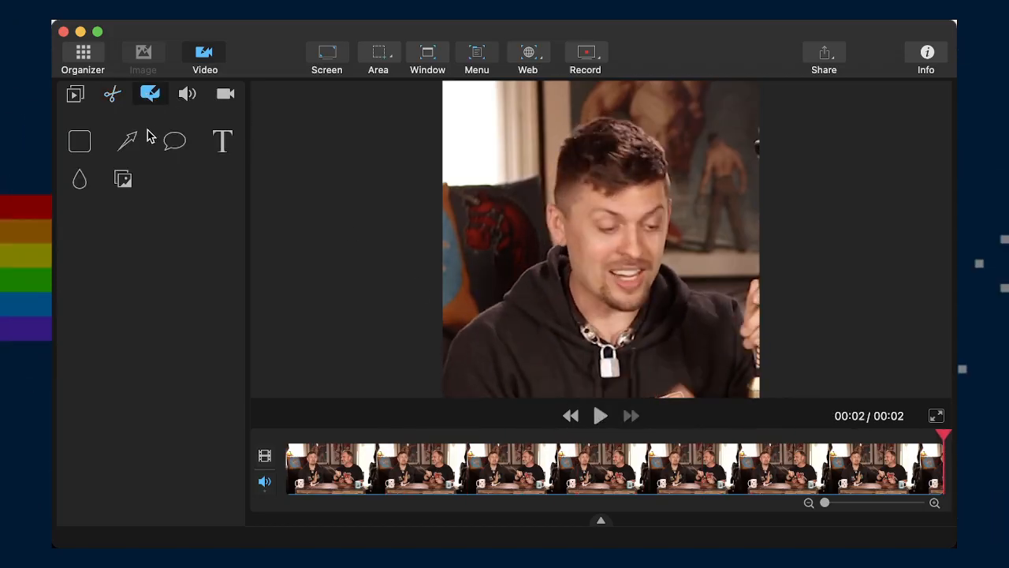
click(224, 143)
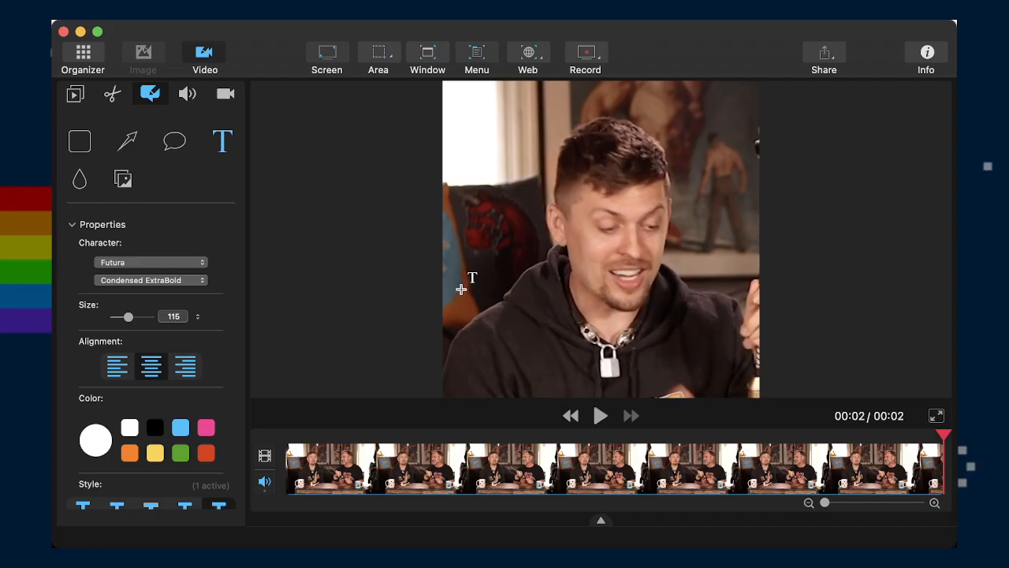
drag(742, 378, 747, 384)
text(I'm)
key(BackSpace)
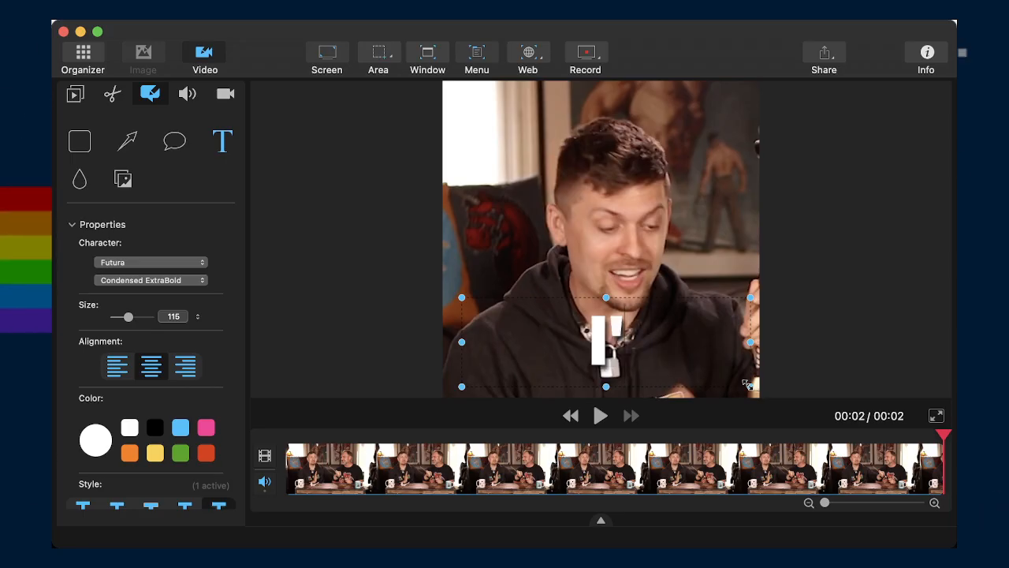
text(m very)
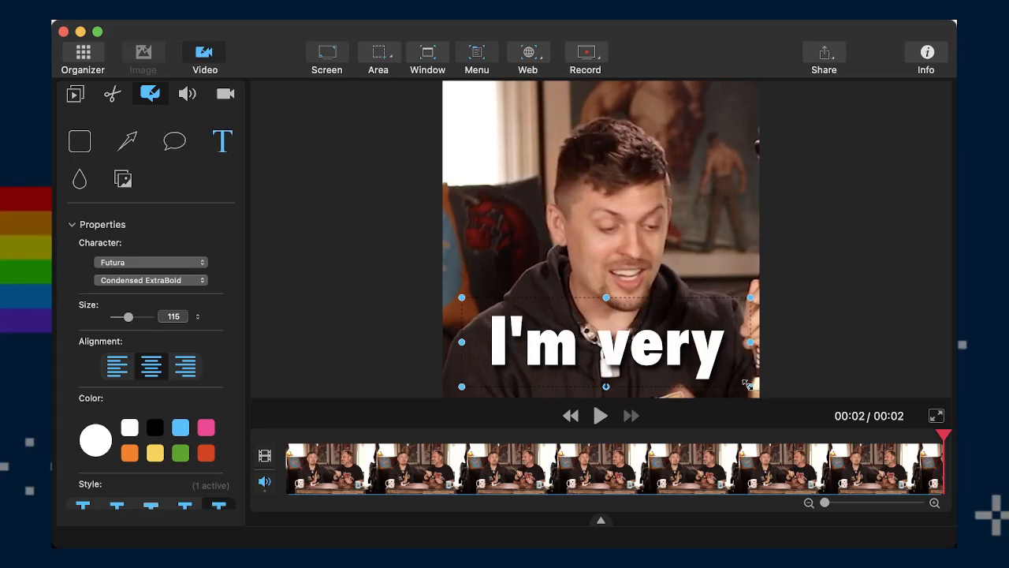
key(super+a)
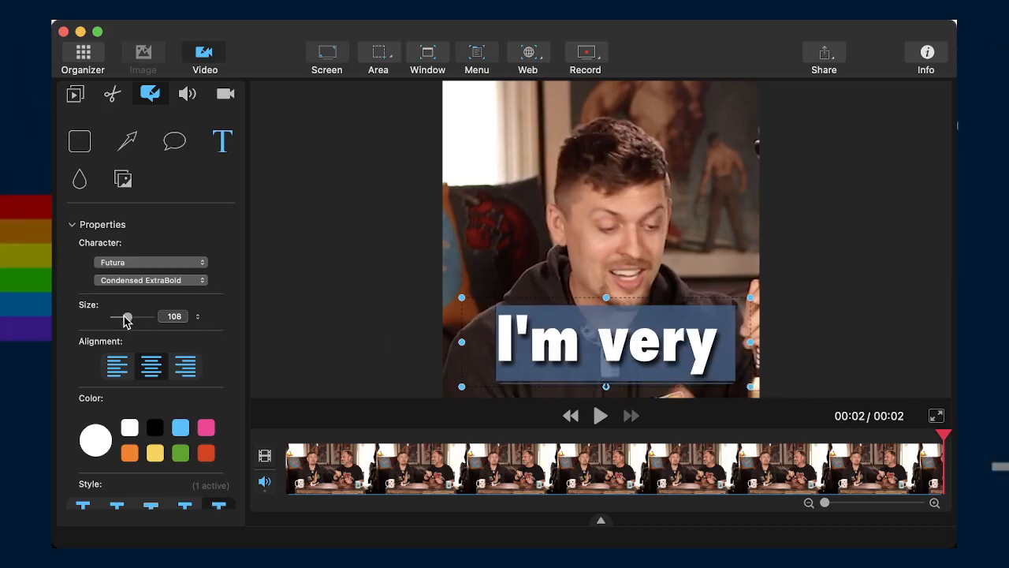
drag(128, 321, 120, 322)
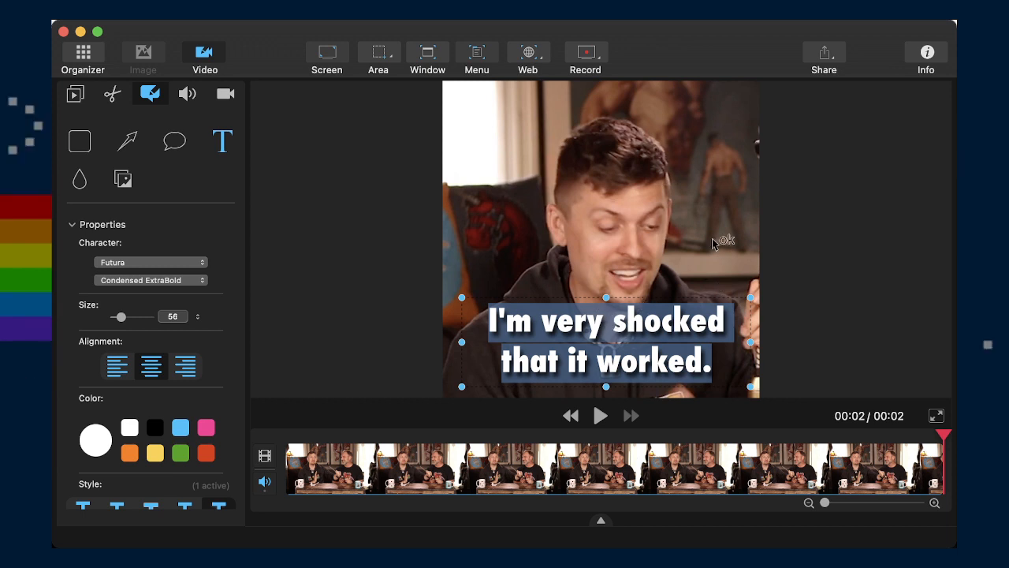
click(759, 238)
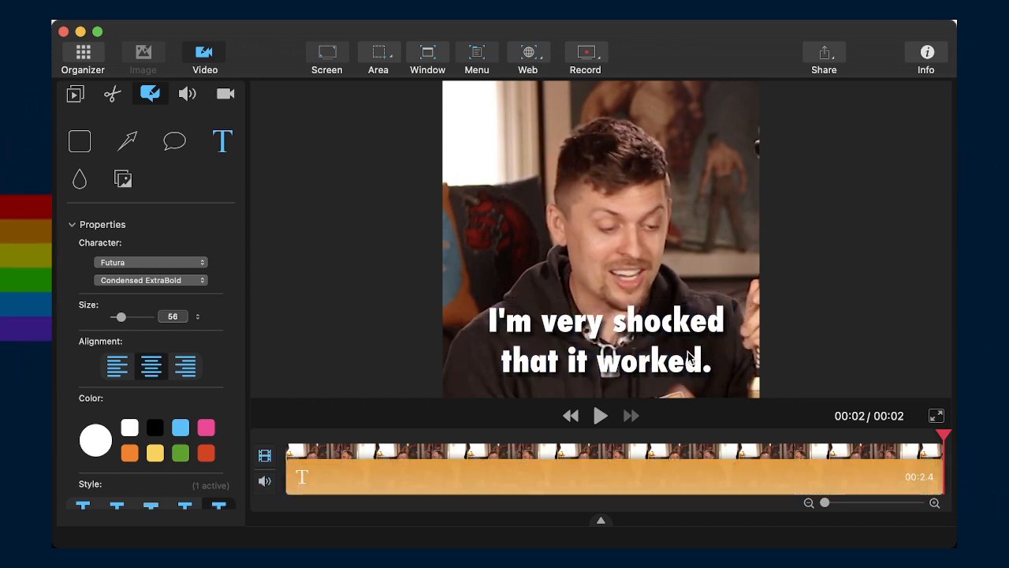
Enlarge the captioned clip's crop to about 585 by 585 pixels, reposition it around the man and apply it
click(115, 96)
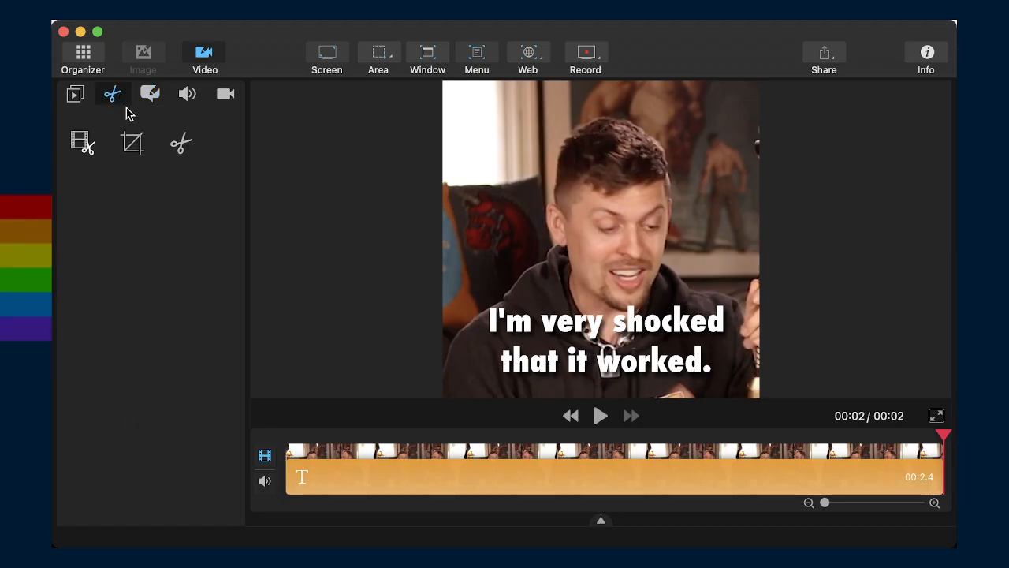
click(141, 150)
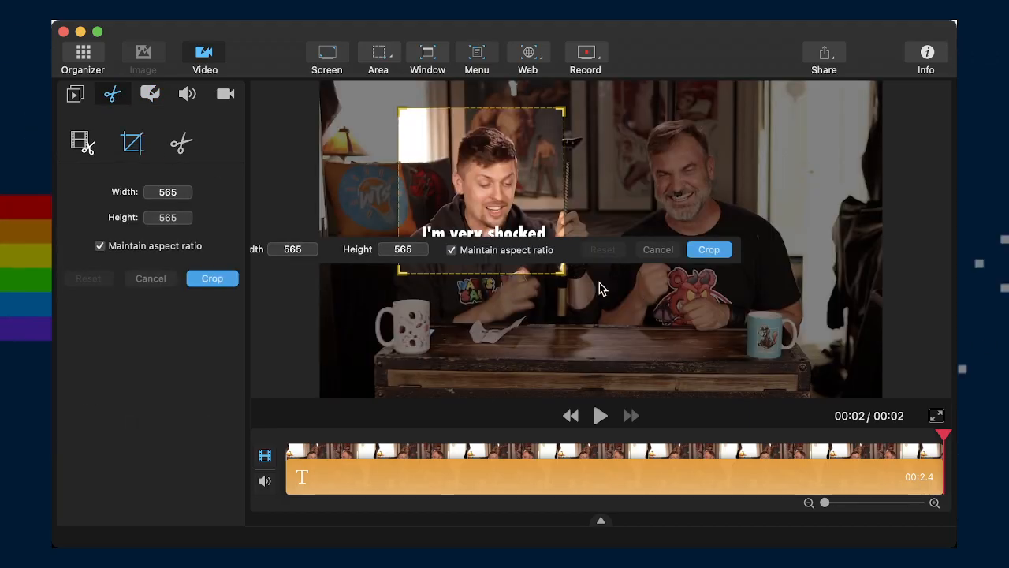
mouse_move(564, 270)
mouse_down()
mouse_move(574, 285)
mouse_move(561, 279)
mouse_up()
mouse_move(541, 198)
mouse_down()
mouse_move(532, 196)
mouse_move(536, 204)
mouse_up()
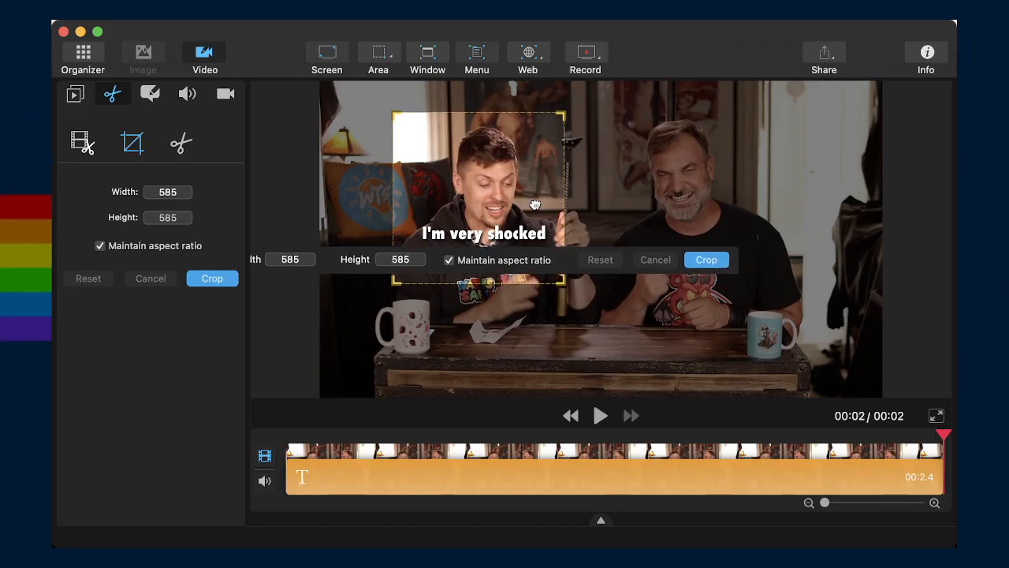
click(706, 259)
Play the recropped clip and center the caption horizontally near the frame's lower edge
click(657, 304)
drag(658, 313, 659, 334)
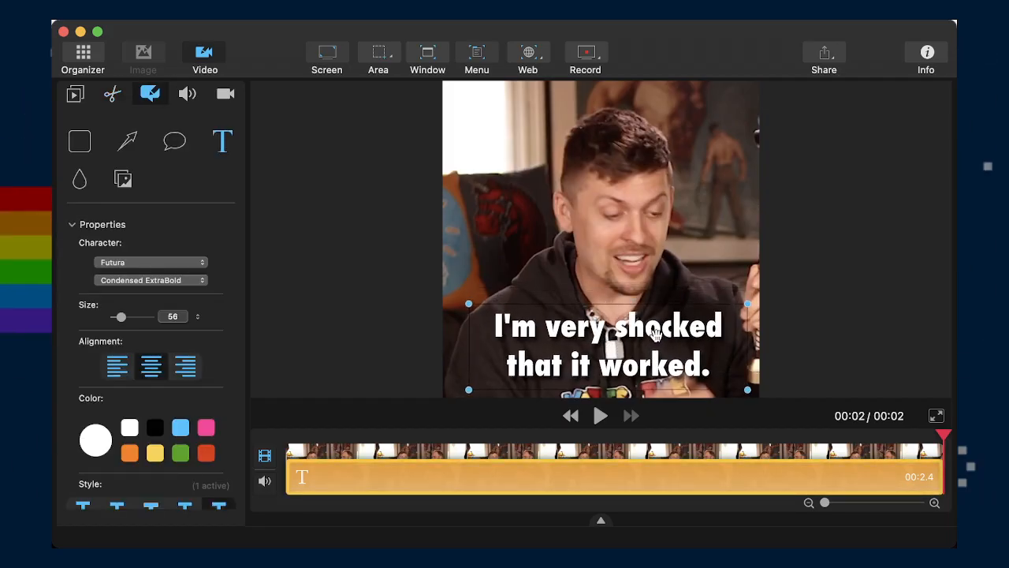
click(602, 415)
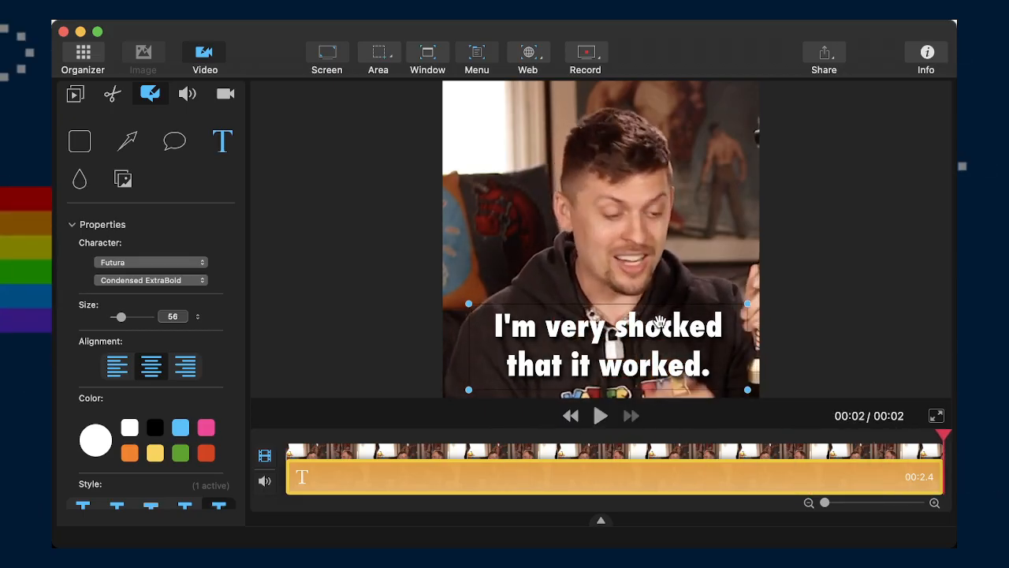
drag(664, 321, 674, 345)
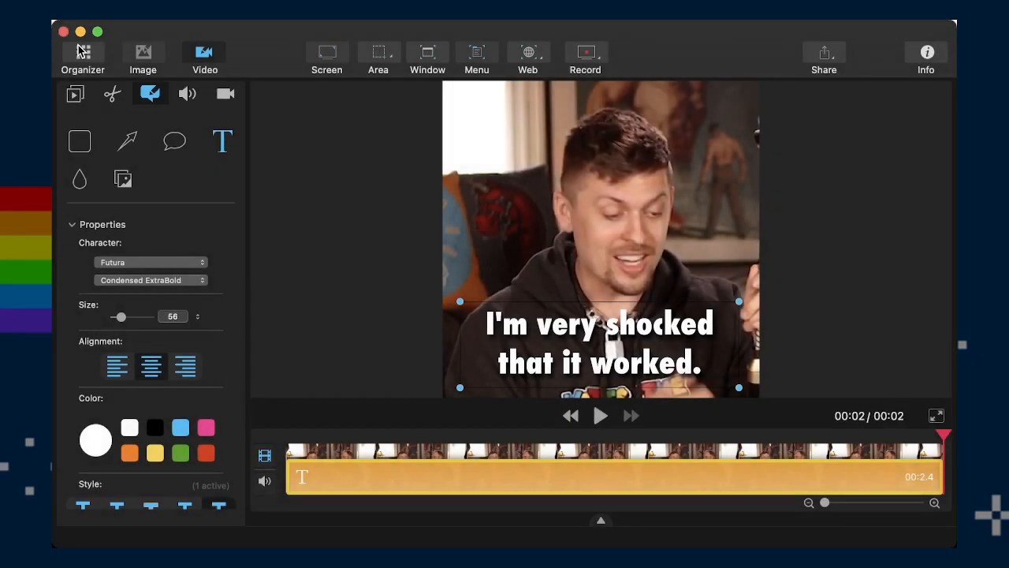
Return to the video library and open the 2324- clip for editing
click(83, 55)
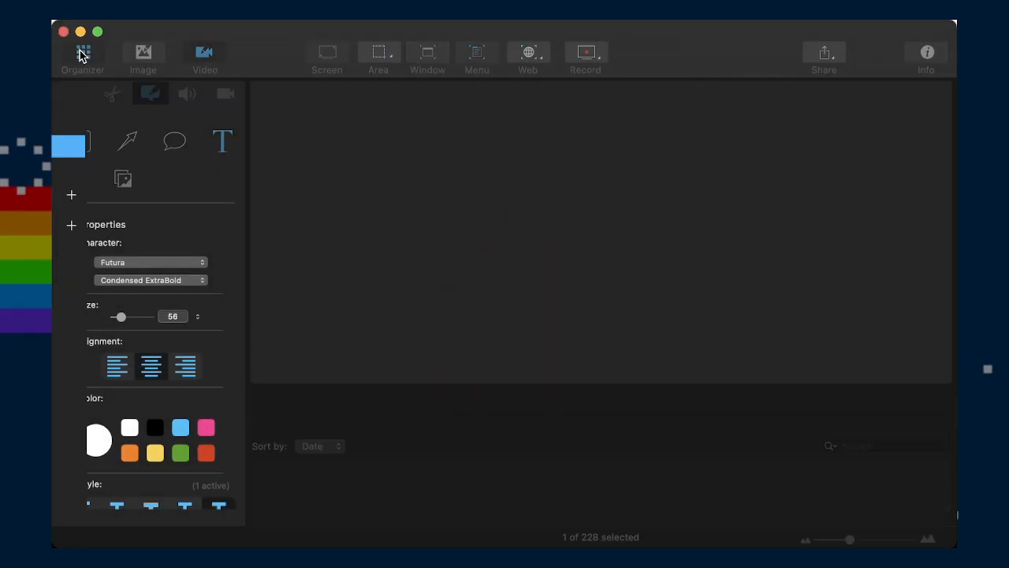
double_click(628, 400)
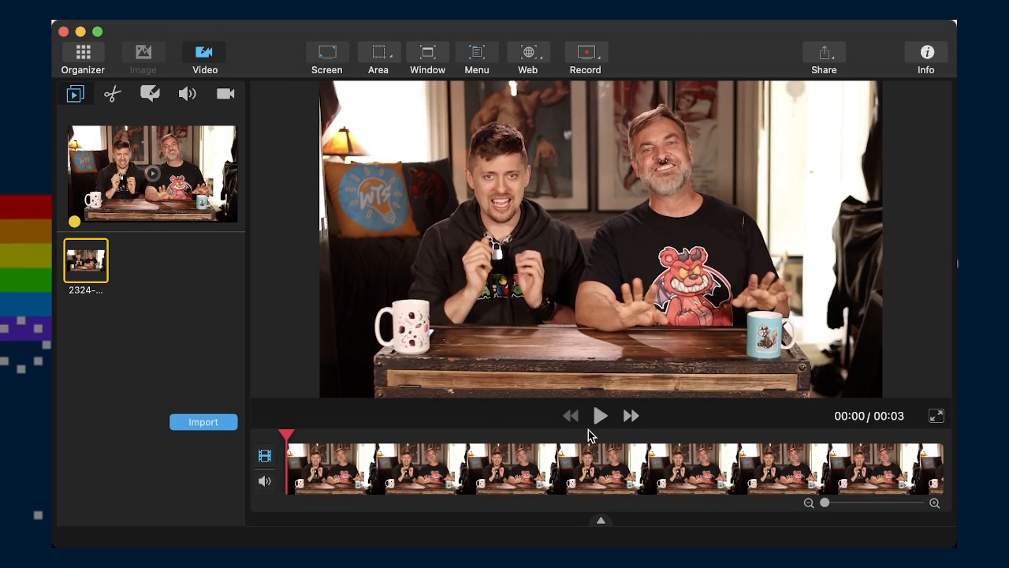
drag(286, 438, 165, 426)
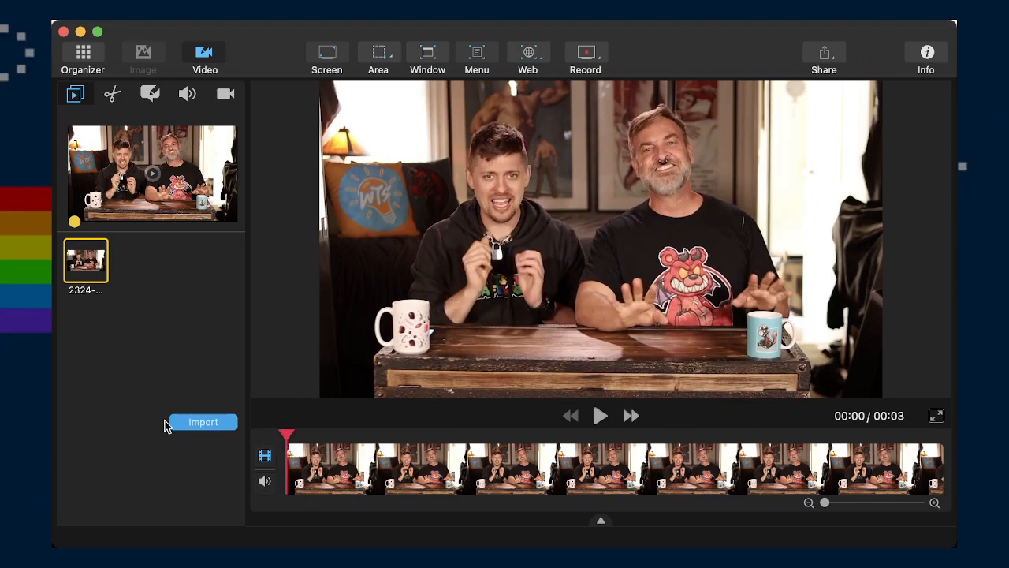
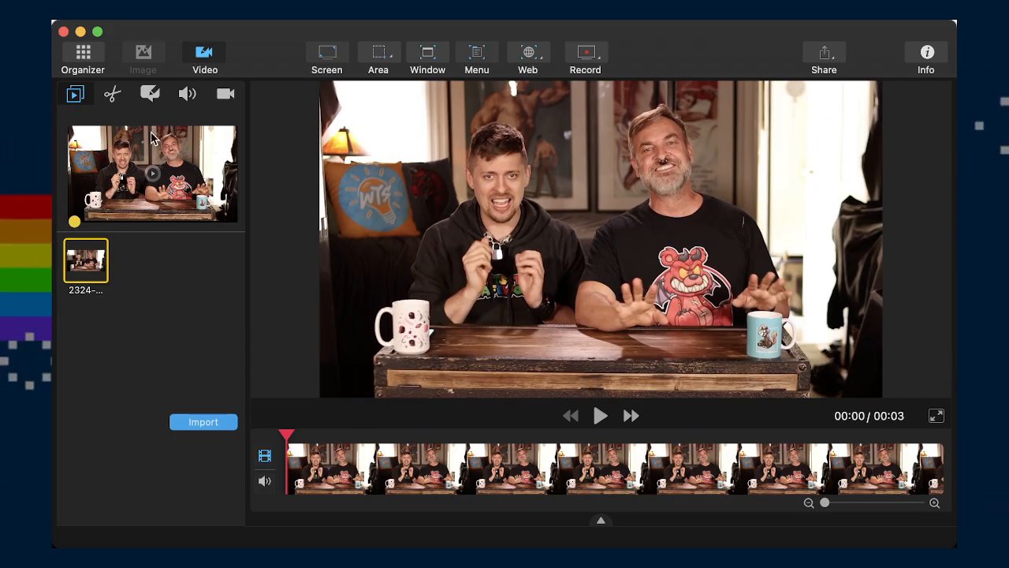
Mute the audio track of the 2324- clip
click(113, 95)
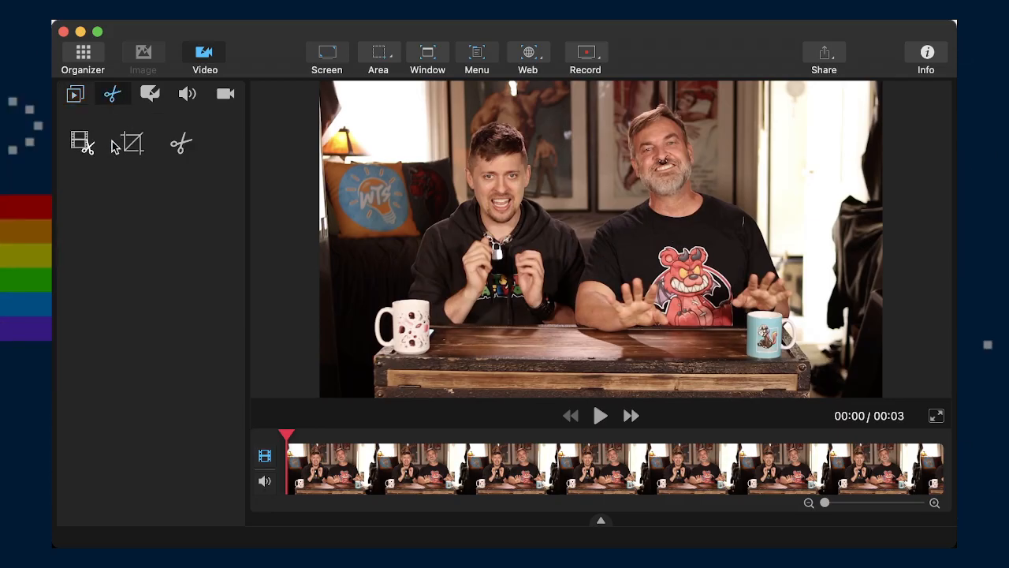
click(130, 144)
click(187, 93)
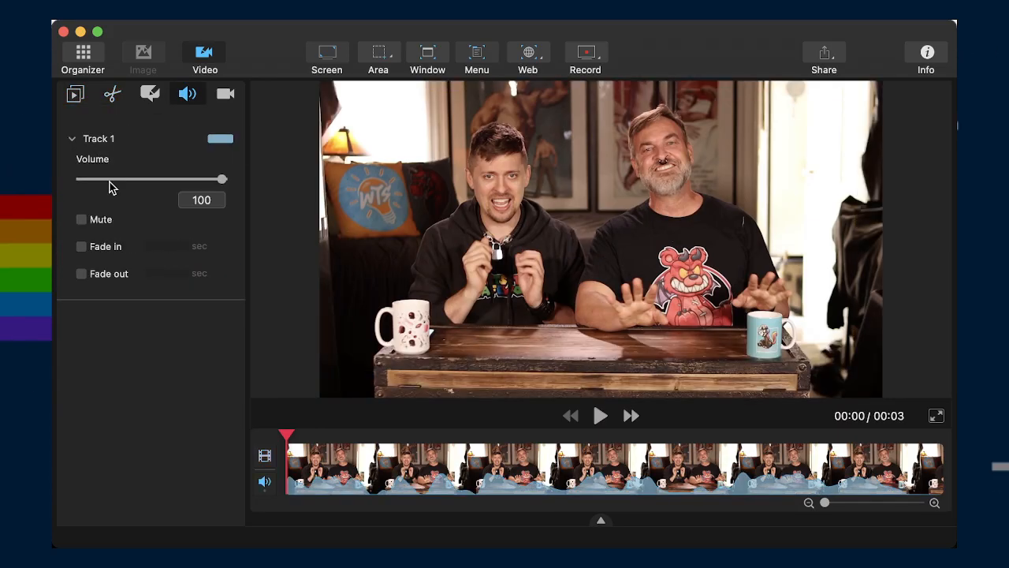
click(81, 220)
Start a crop without maintaining the aspect ratio, size it 900 by 900 and position it over the bearded man
click(114, 95)
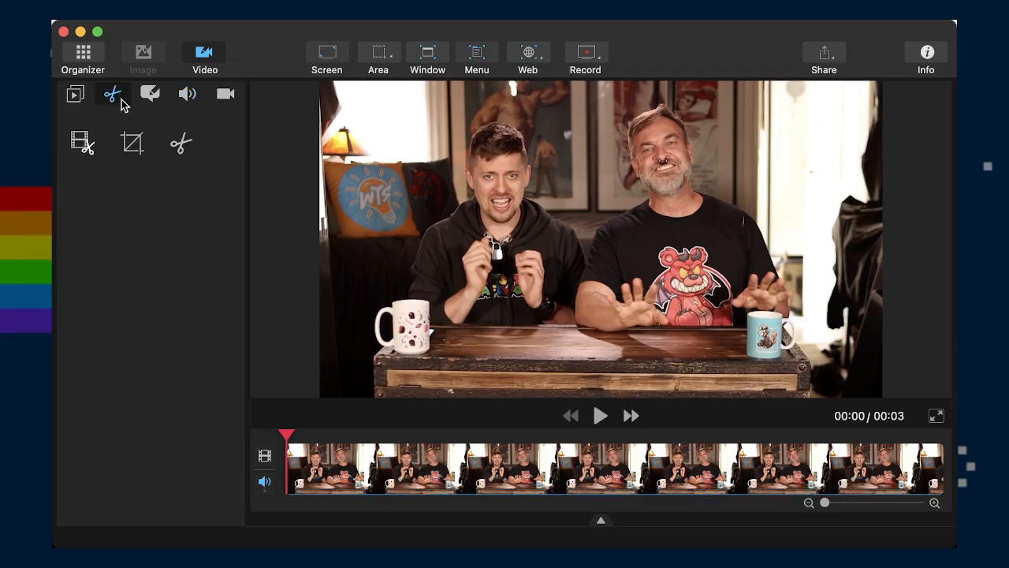
click(128, 142)
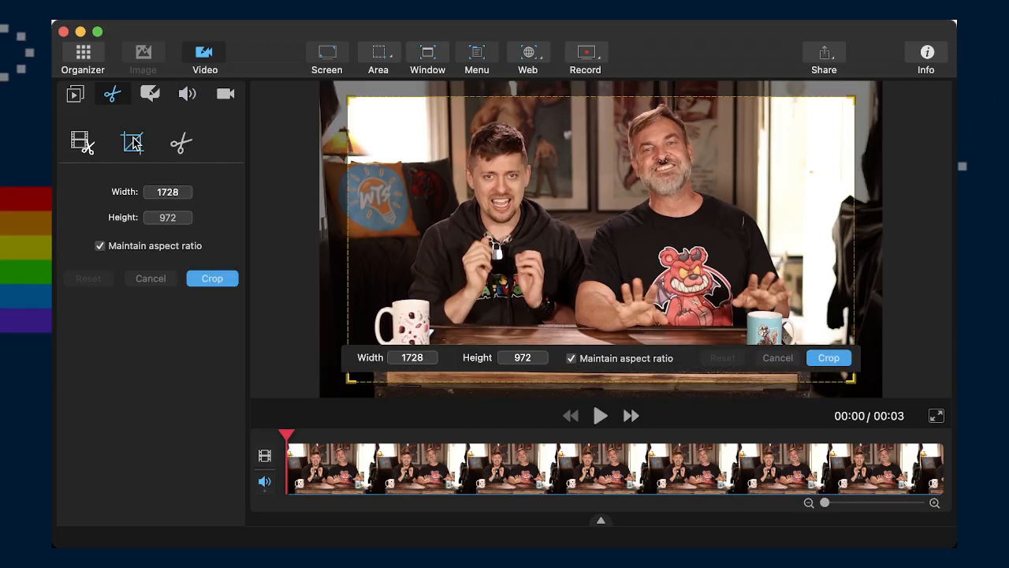
click(126, 248)
double_click(154, 192)
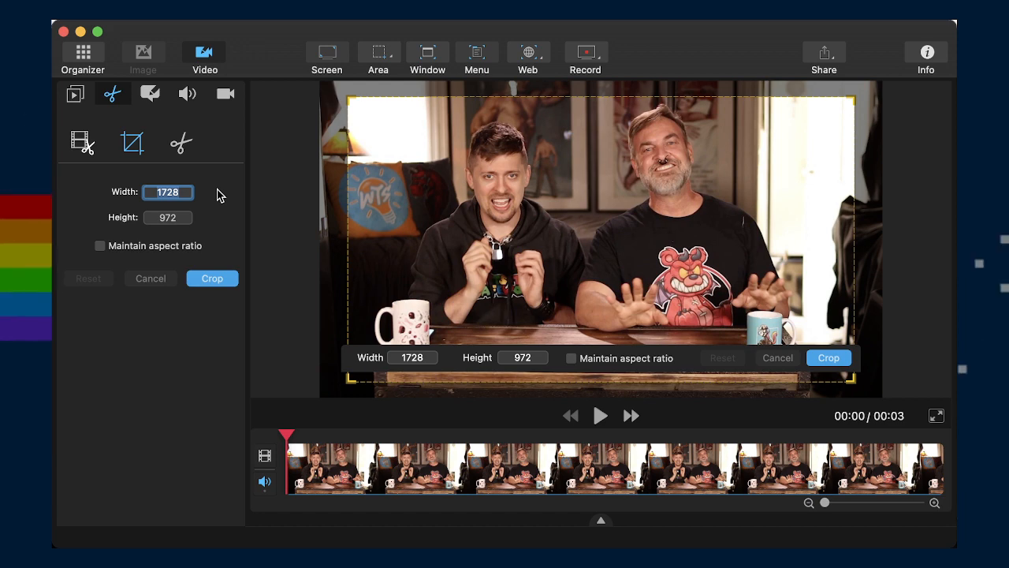
text(900)
key(Tab)
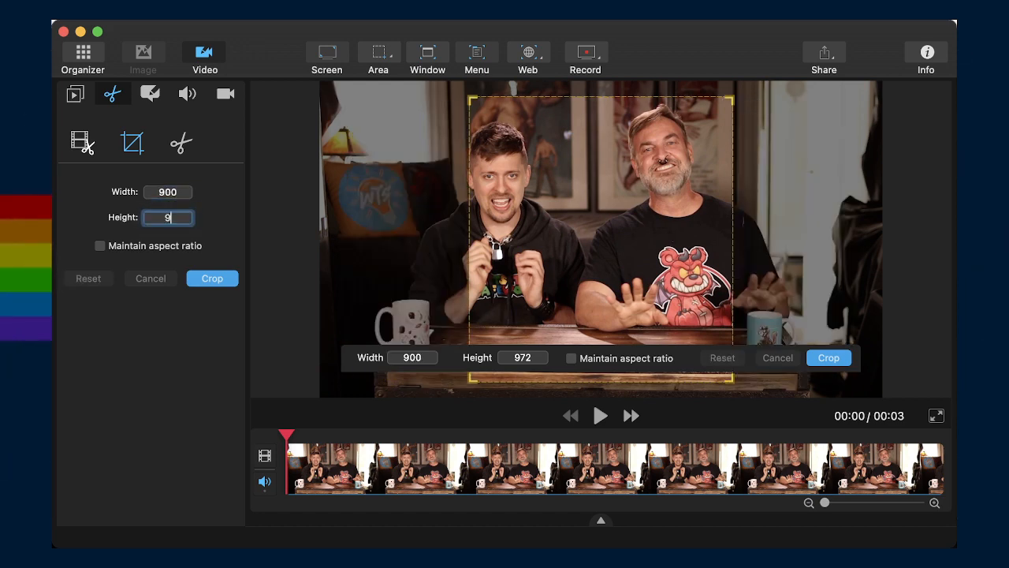
text(900)
key(Tab)
drag(663, 167, 741, 158)
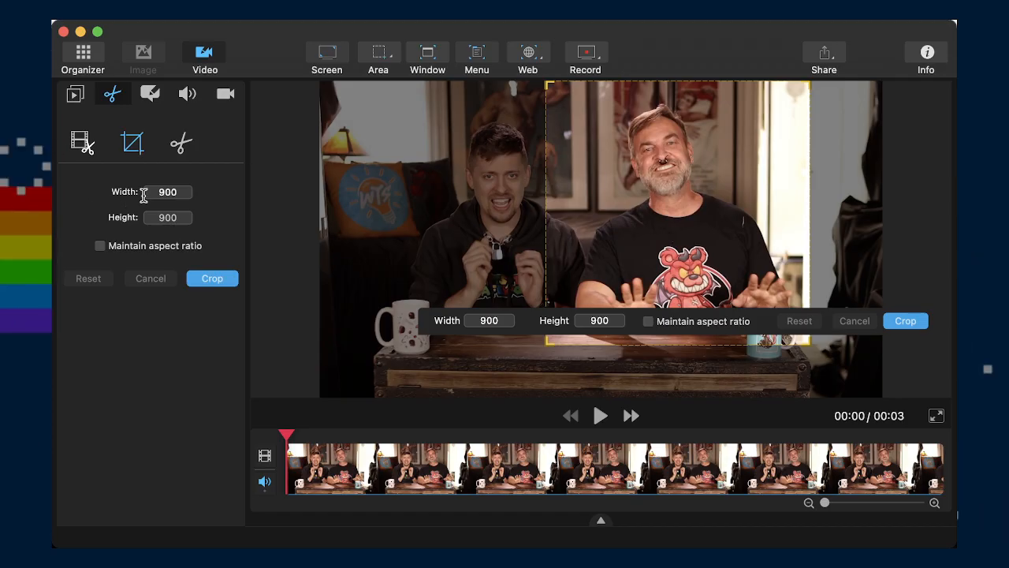
Reduce the crop to 800 by 800, reposition it around the bearded man and check the framing during playback
double_click(144, 196)
text(80)
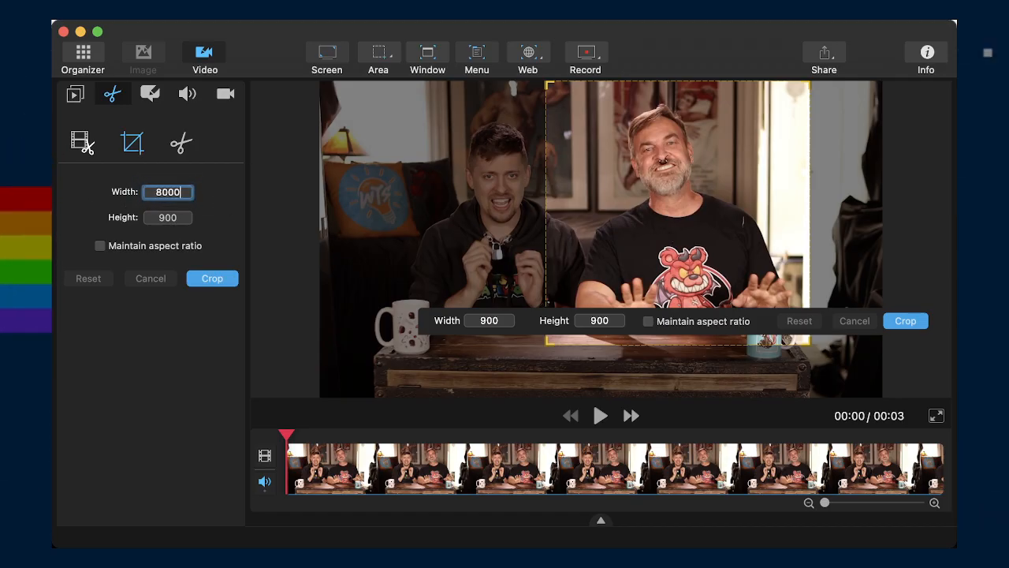
key(Tab)
text(800)
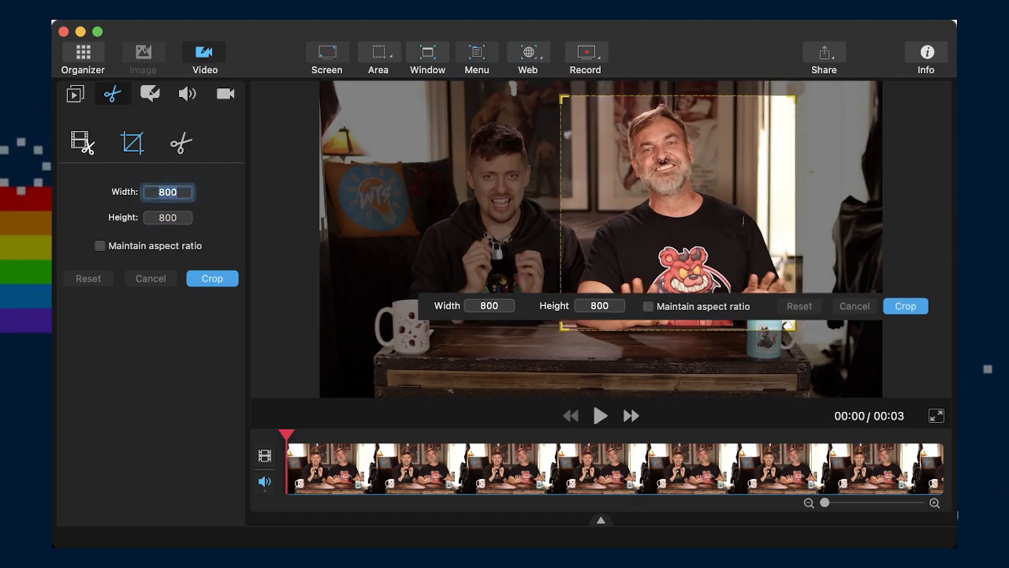
key(Return)
mouse_move(683, 182)
mouse_down()
mouse_move(667, 164)
mouse_move(681, 164)
mouse_move(684, 185)
mouse_move(670, 165)
mouse_move(682, 184)
mouse_up()
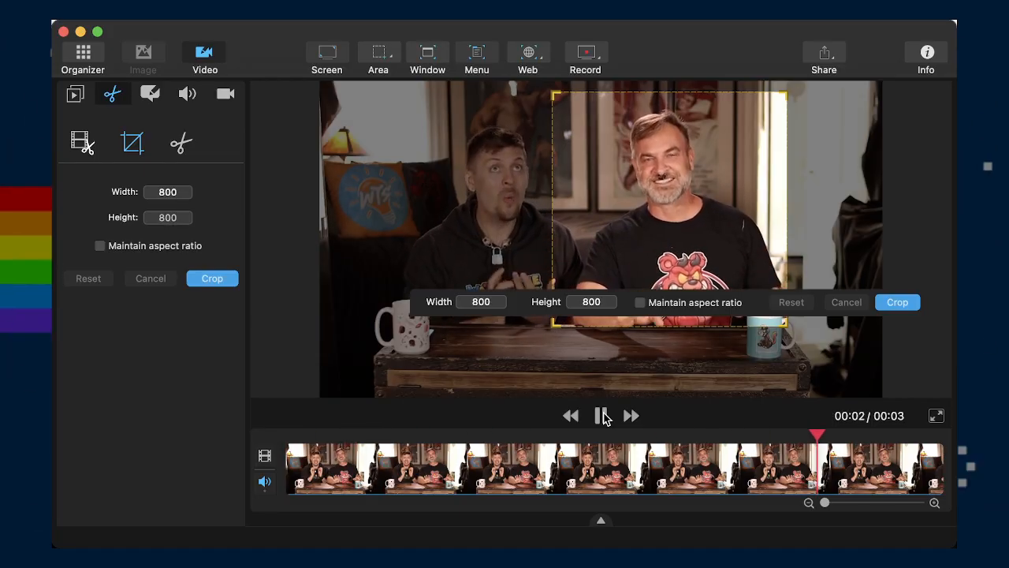
drag(686, 241, 702, 235)
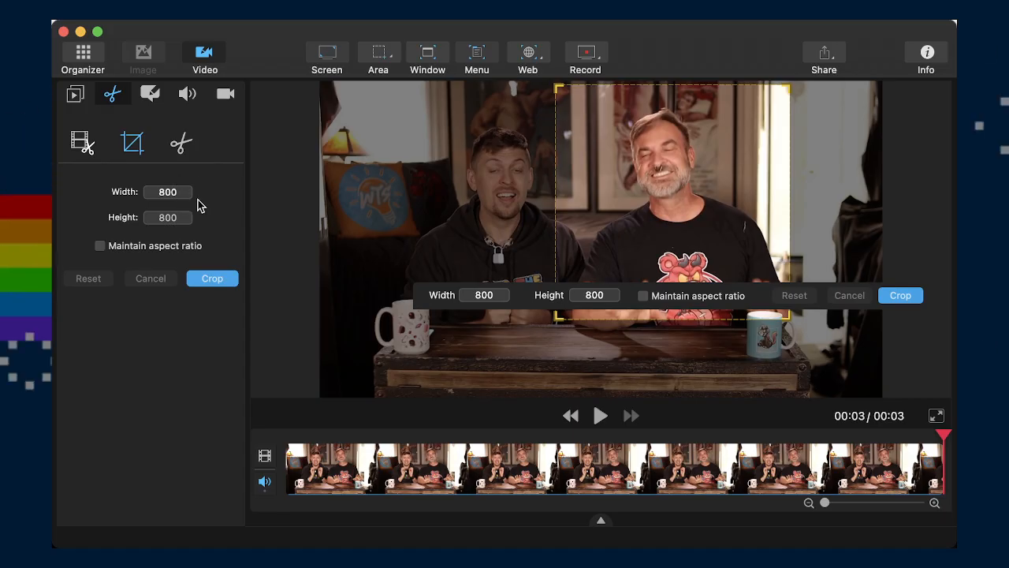
Set the crop to 700 by 700, fine-tune its position around the bearded man and apply it
click(158, 191)
text(700)
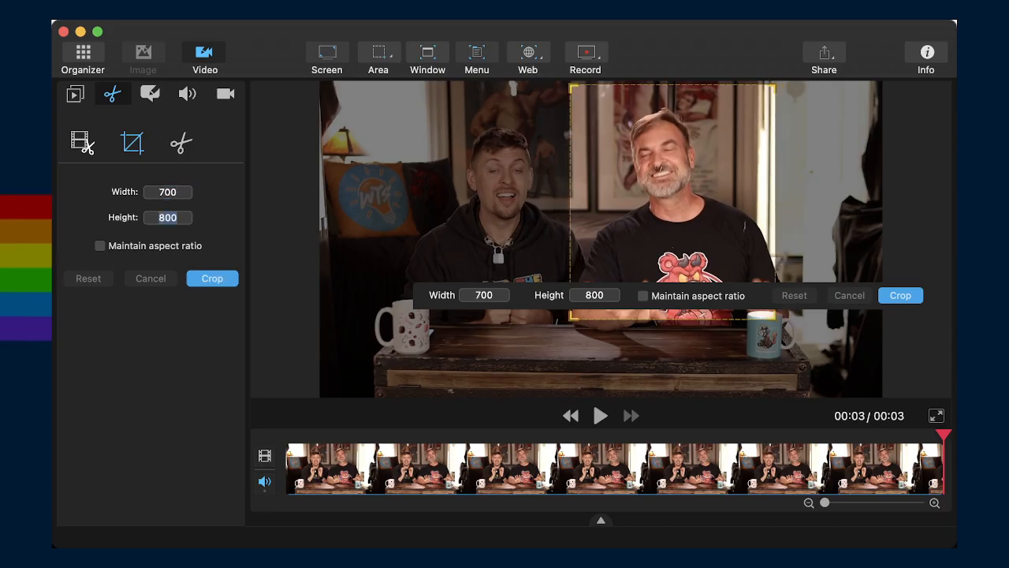
key(Tab)
text(700)
key(Tab)
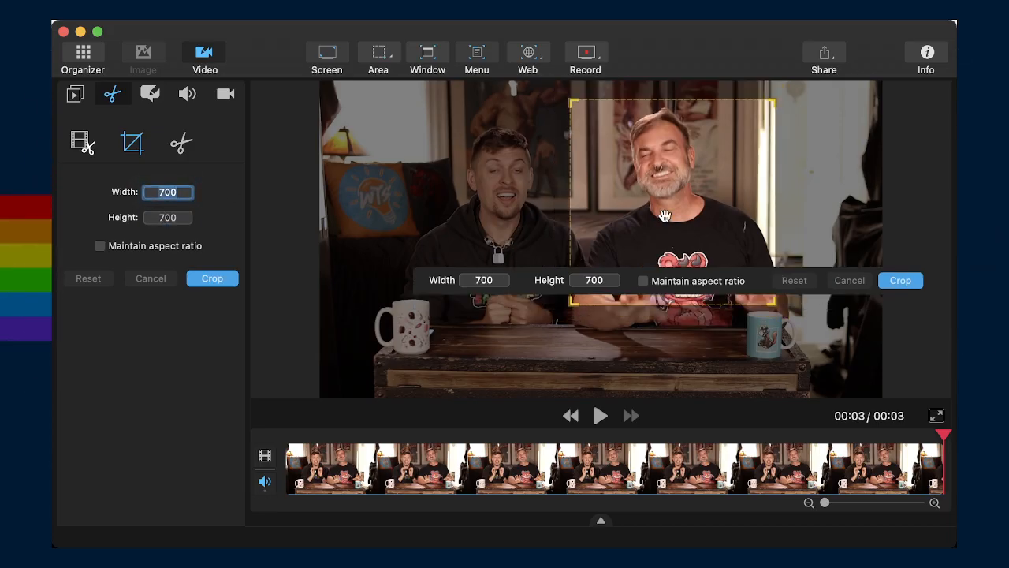
drag(697, 213, 696, 211)
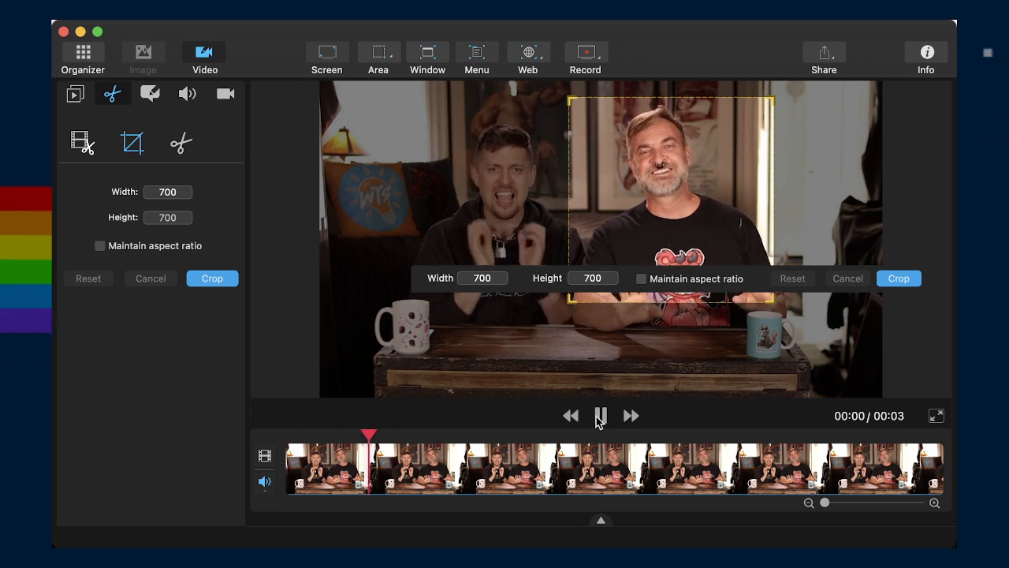
drag(718, 205, 717, 199)
click(895, 268)
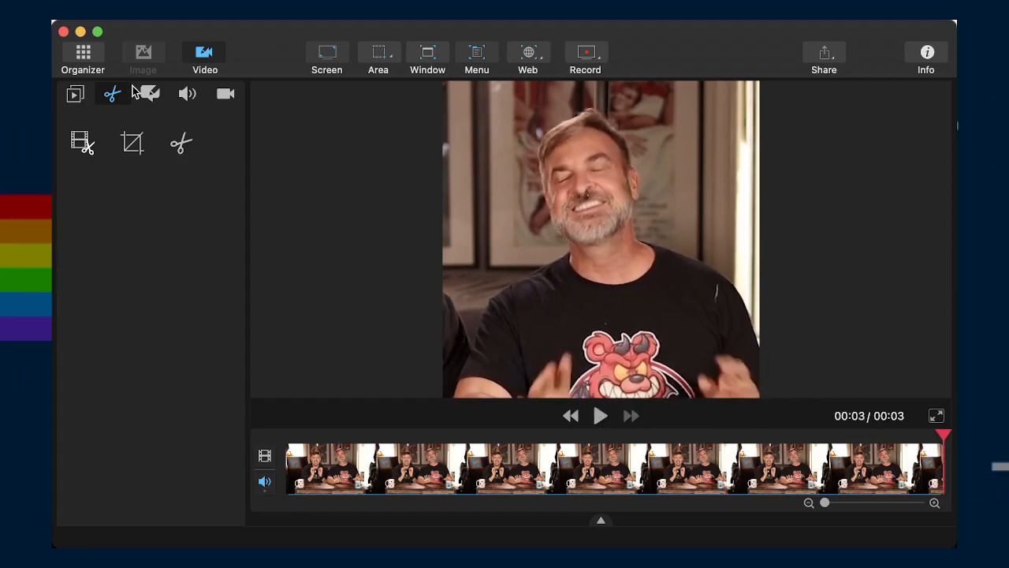
Add the white caption "It's could be fun in some circumstances." in Futura Condensed ExtraBold, size 56, across the frame's lower part
click(151, 97)
click(227, 143)
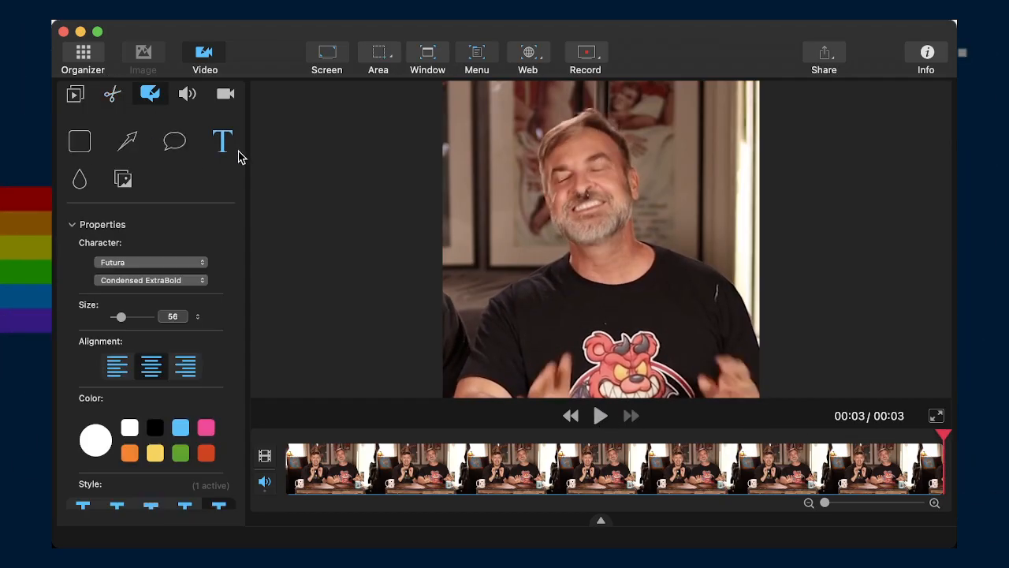
drag(459, 294, 747, 386)
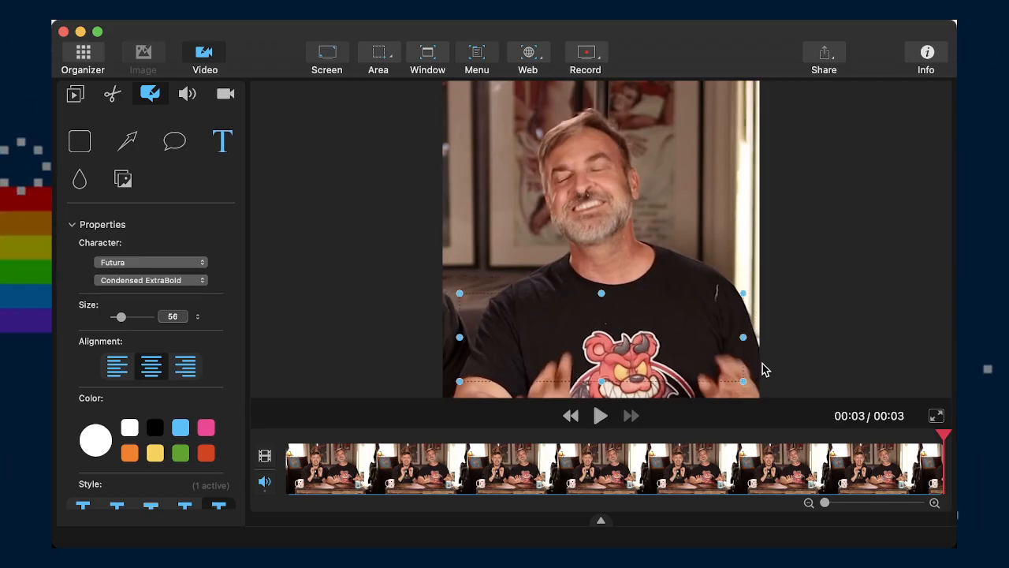
text(It's)
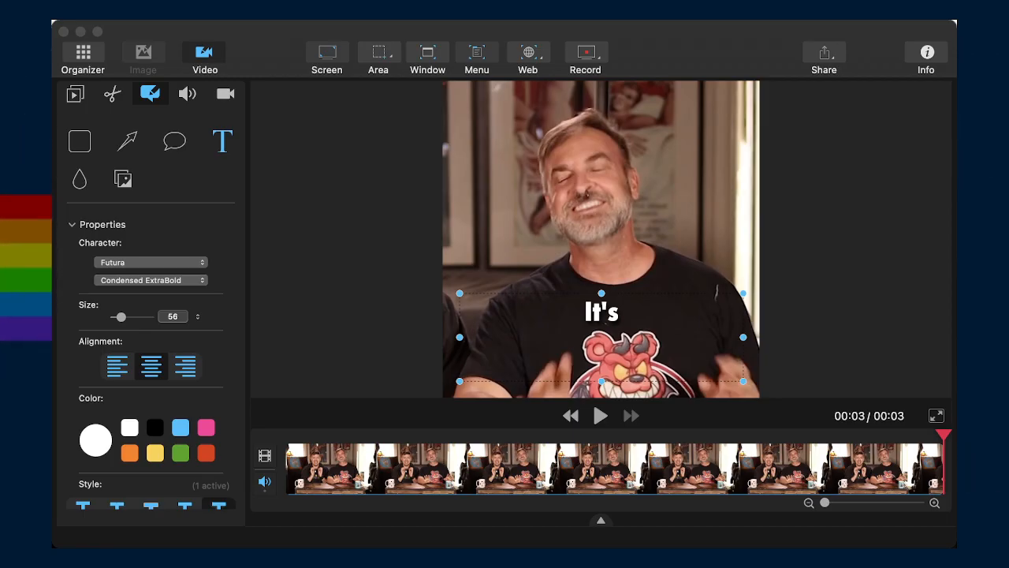
click(625, 320)
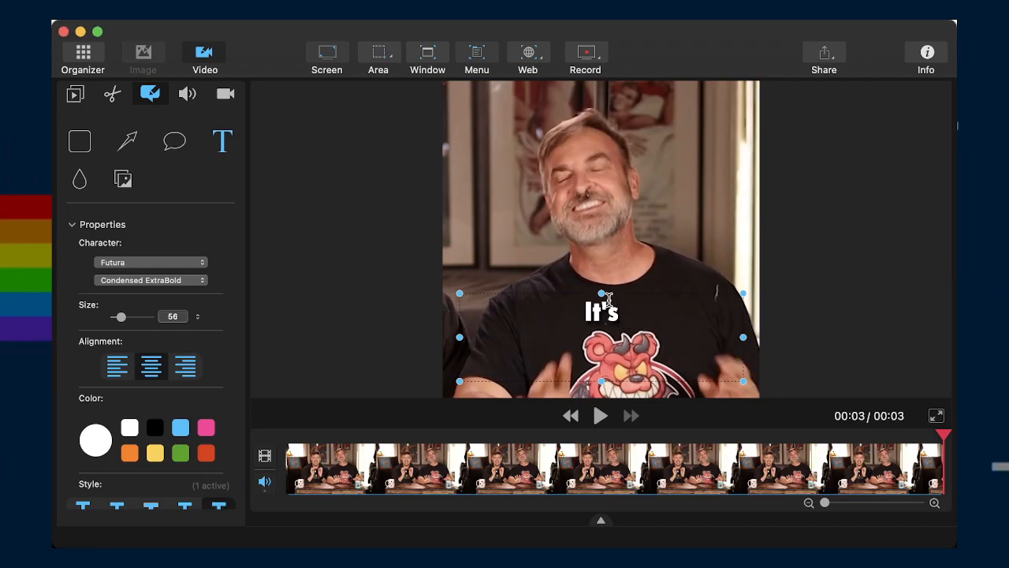
text(co)
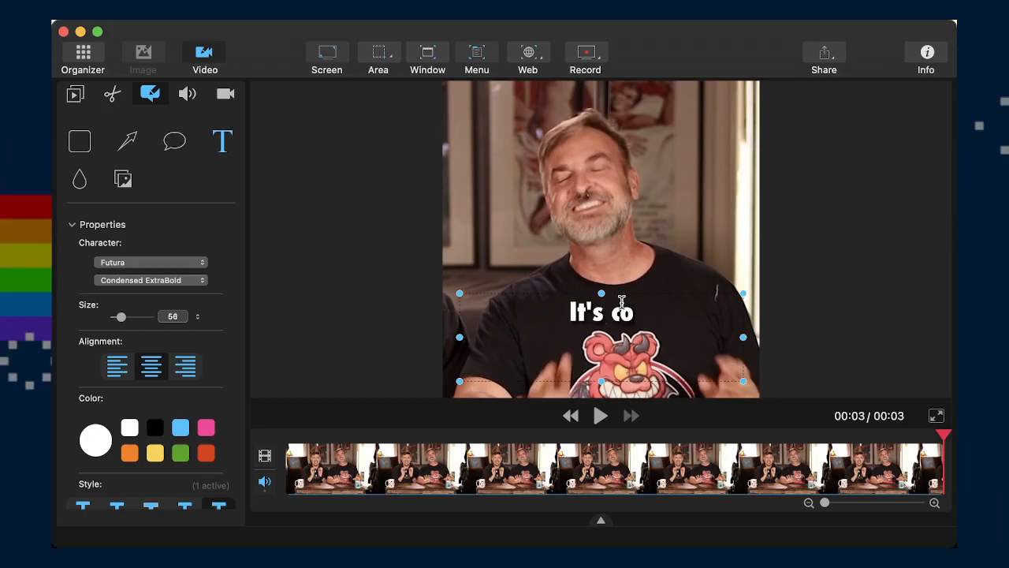
text(uld be fun in)
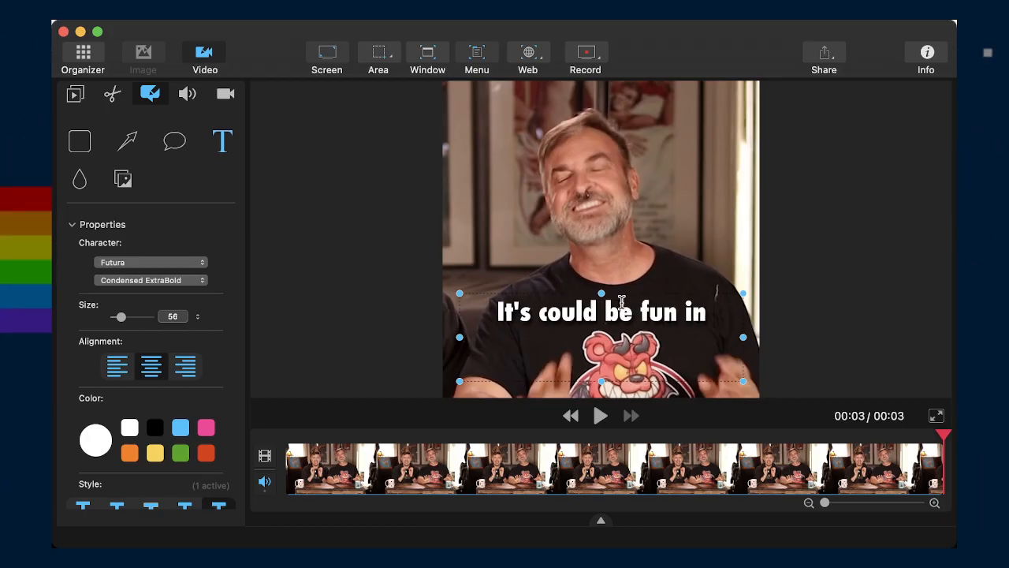
text( some circu)
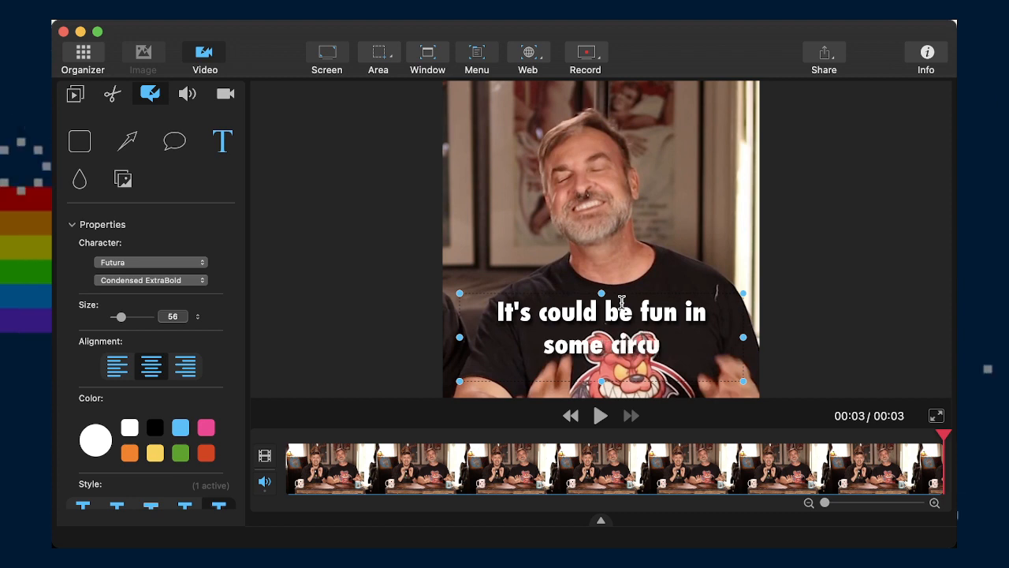
text(mstances.)
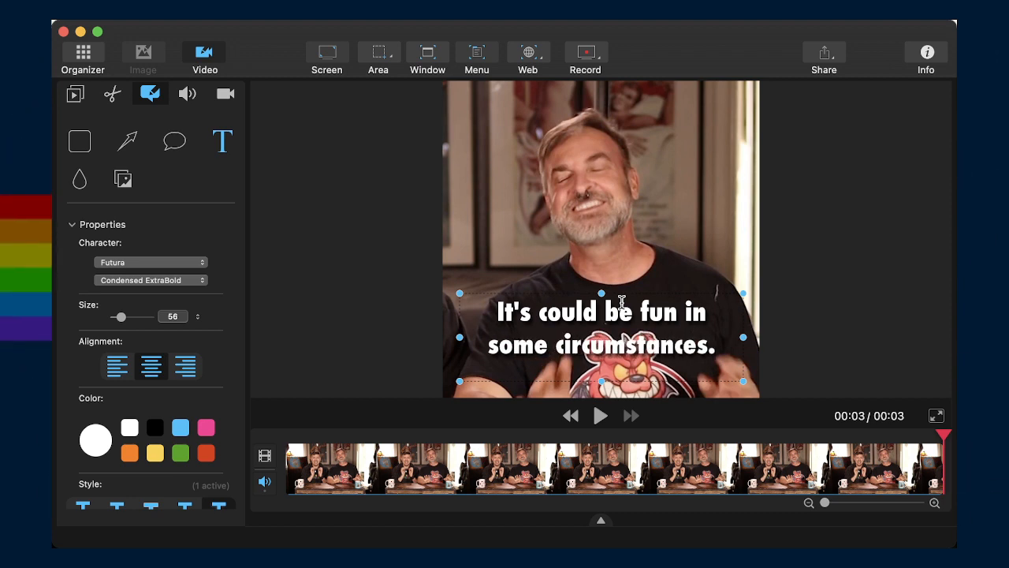
key(Escape)
Lower the caption, reduce its text box height slightly and increase the text size to 62
click(645, 309)
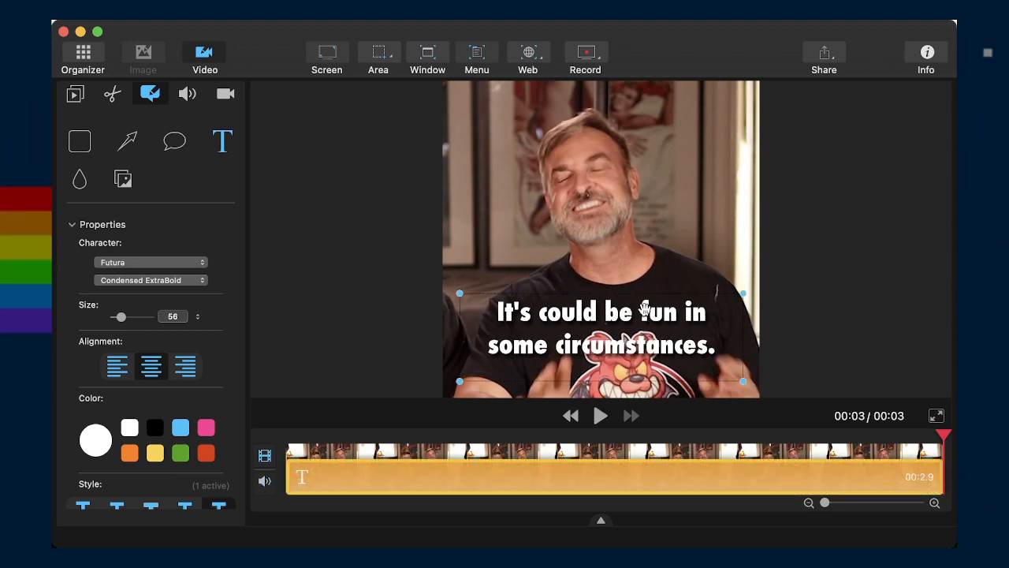
drag(646, 314, 647, 322)
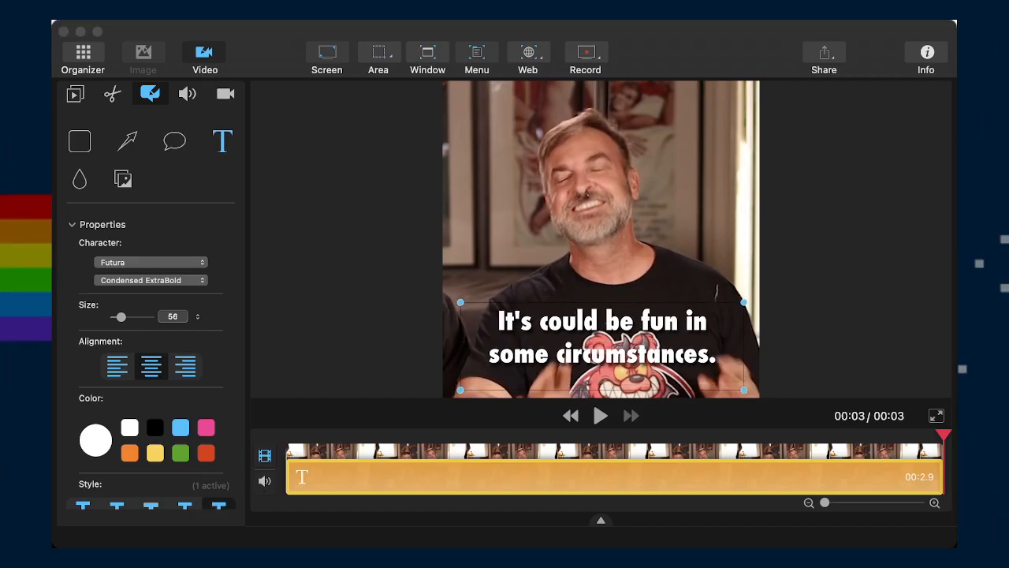
click(745, 388)
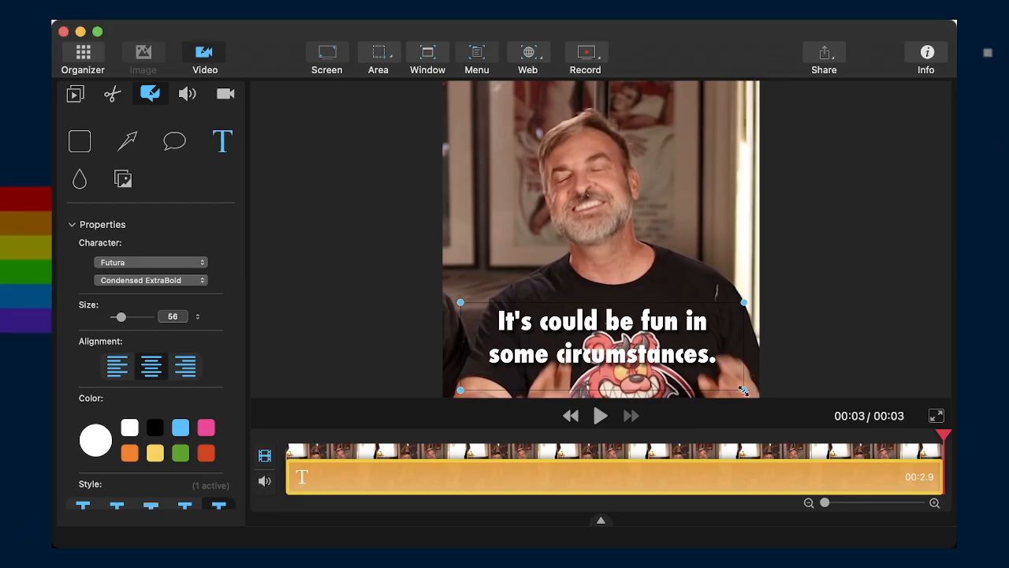
drag(742, 389, 743, 379)
drag(660, 354, 660, 357)
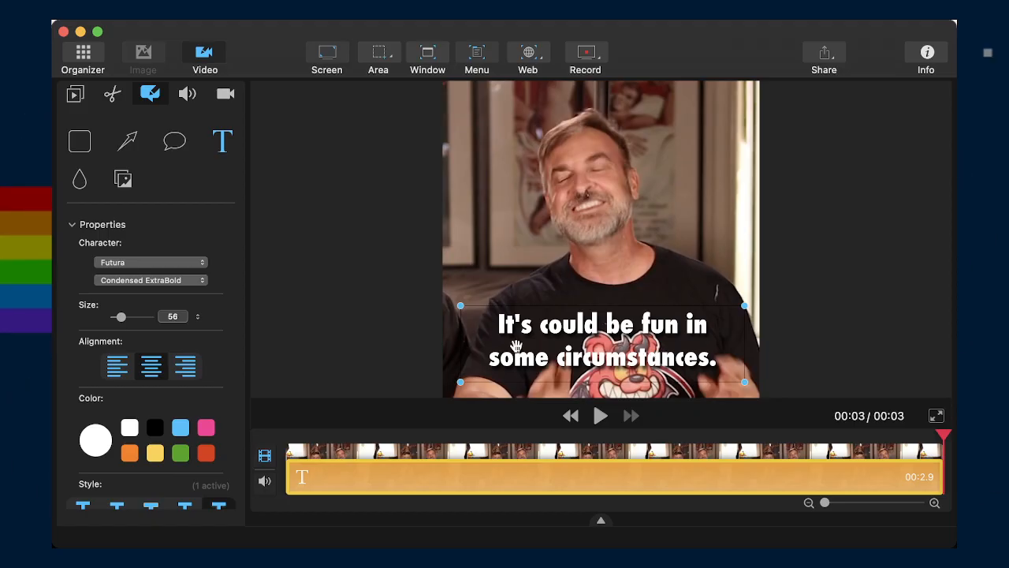
drag(123, 323, 128, 324)
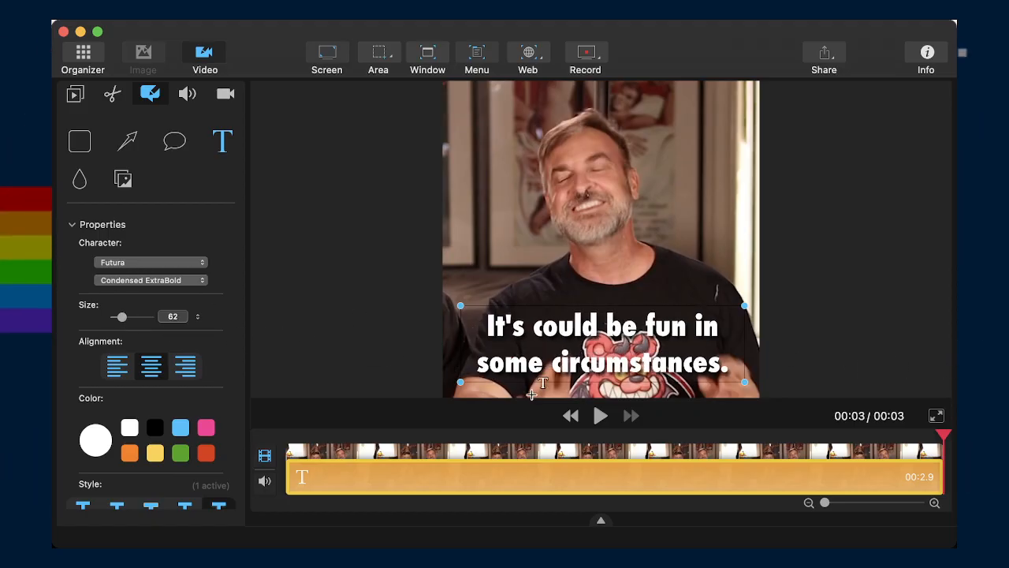
Play the captioned clip and export it as the mov movie "2324-kFunSomeCircumstances" to the 21-06-20-WishHaul folder
click(600, 416)
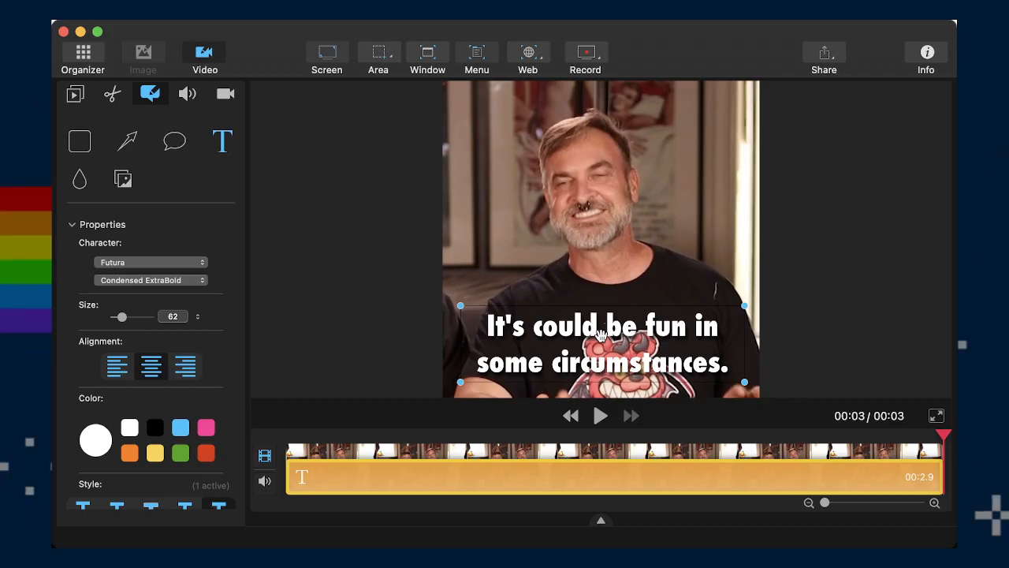
key(super+e)
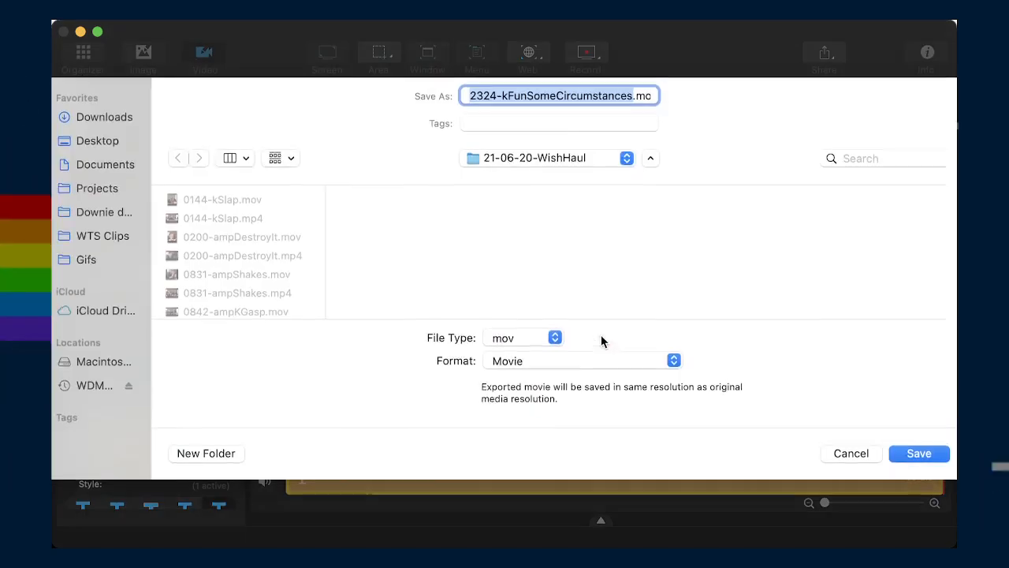
key(Return)
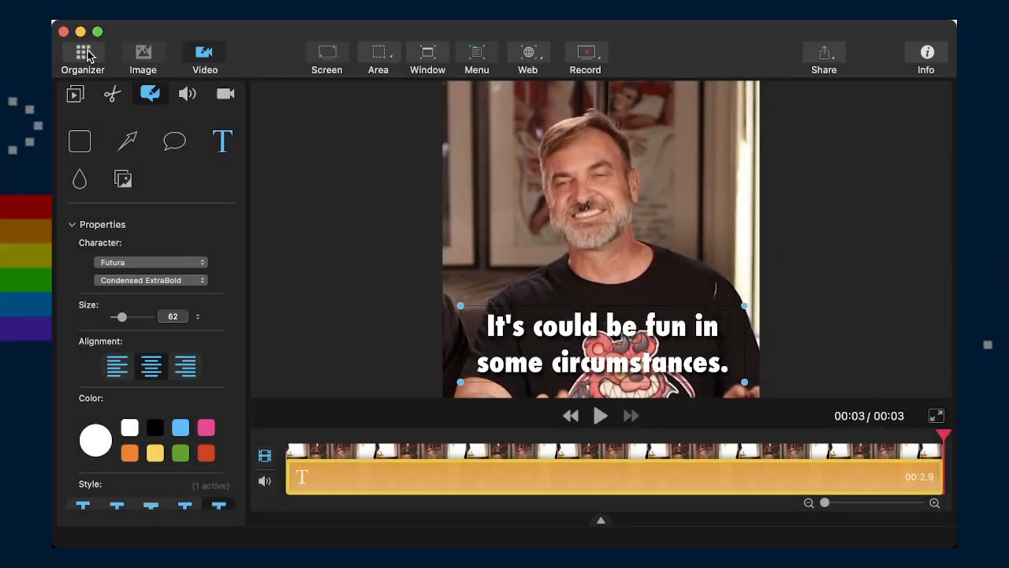
Return to the video library, open the 2733- clip for editing and mute its audio track
click(83, 54)
double_click(730, 430)
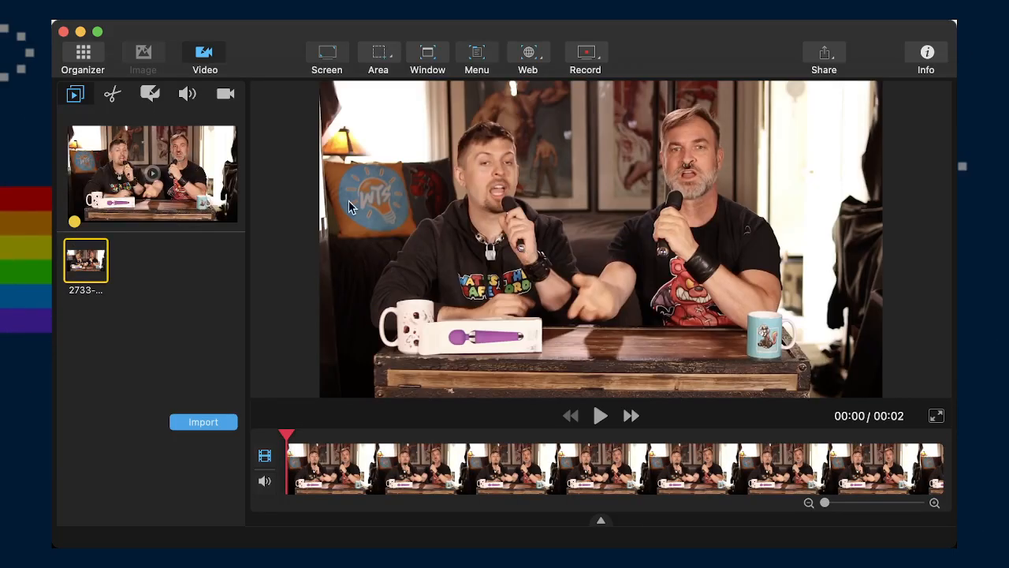
click(110, 95)
click(177, 104)
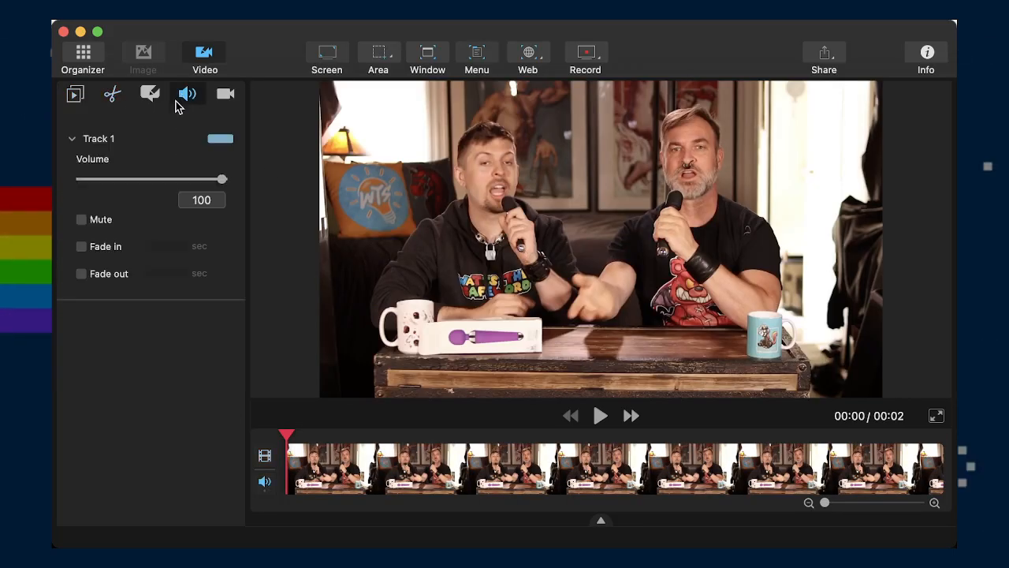
click(104, 221)
Start cropping the video and shrink the crop frame around the two speakers to 1515 × 705
click(111, 94)
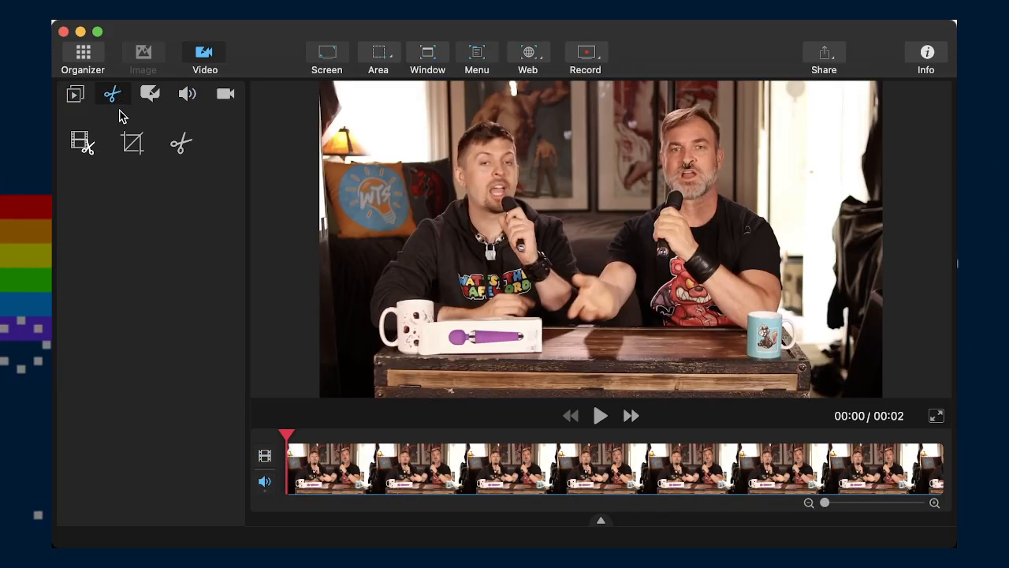
click(132, 143)
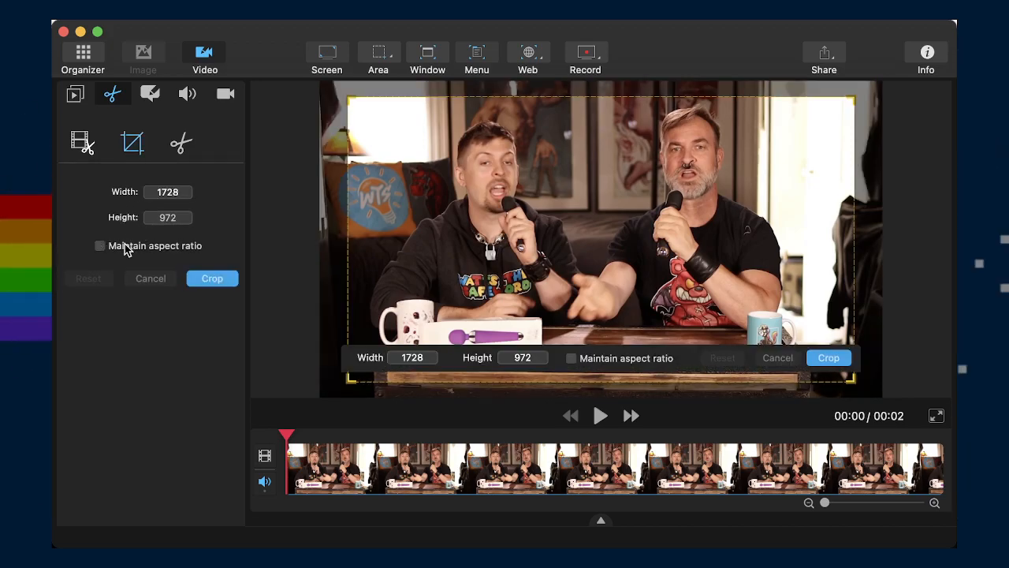
drag(587, 333, 587, 323)
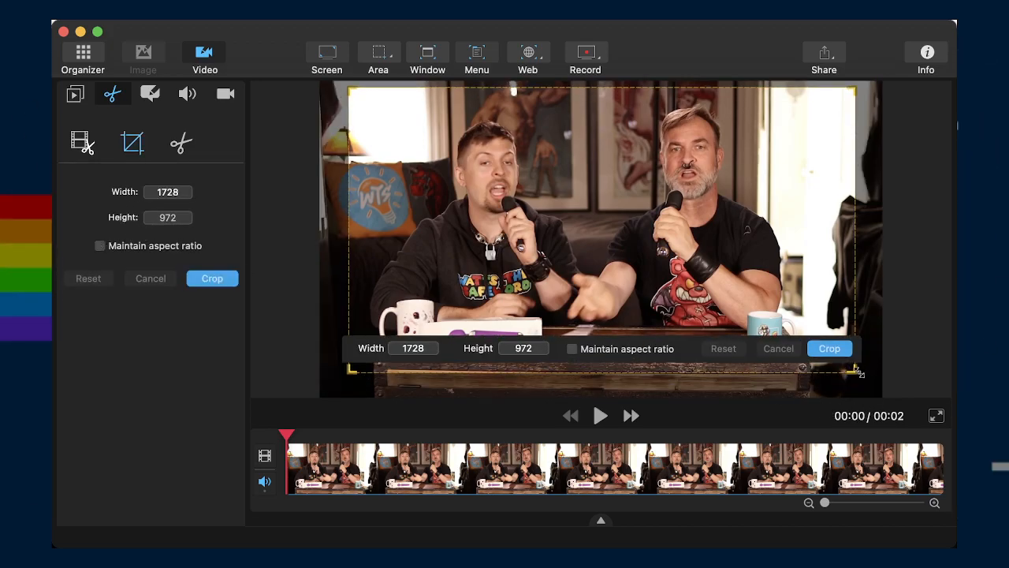
drag(858, 373, 824, 303)
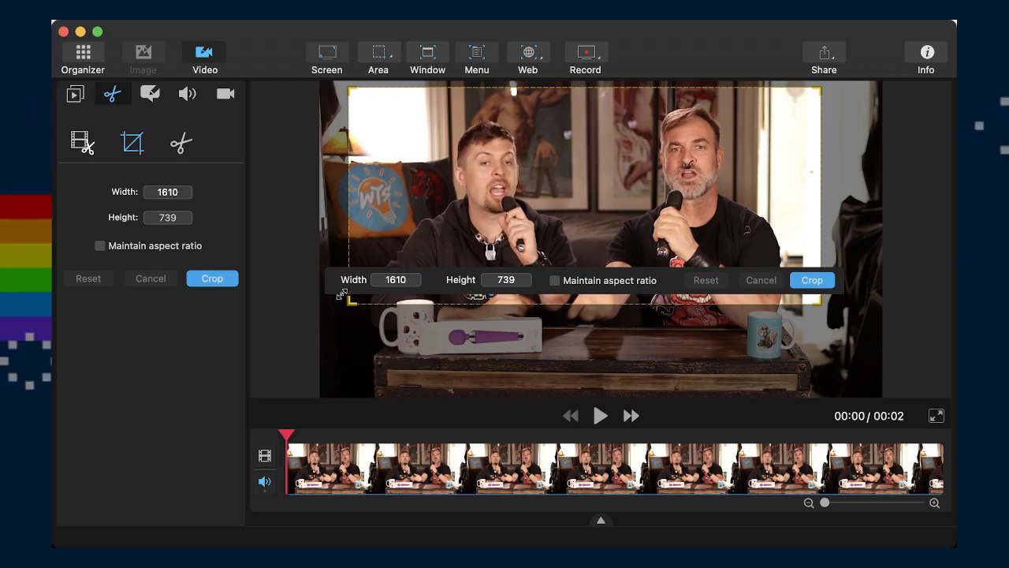
drag(341, 294, 369, 285)
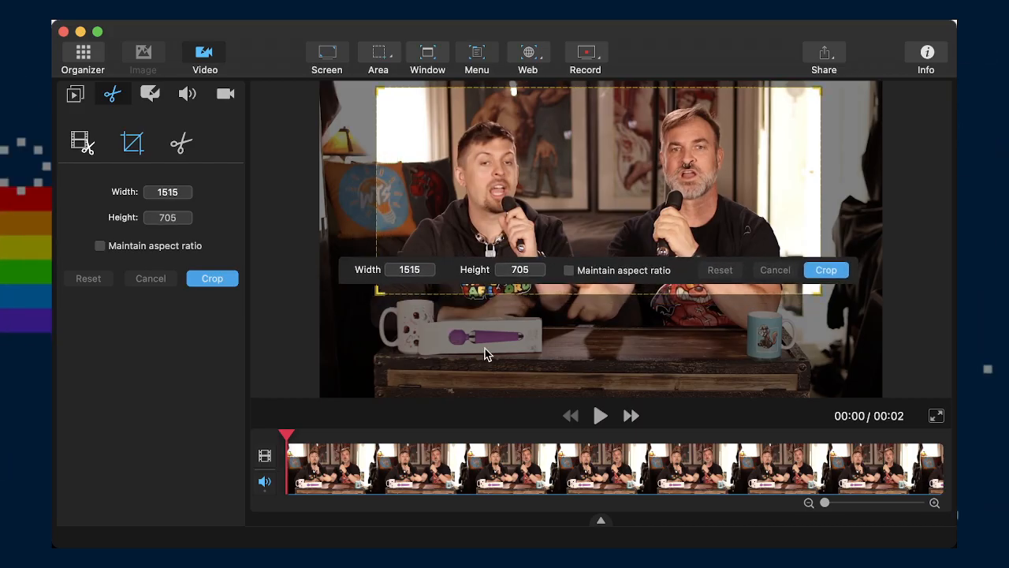
Reposition and enlarge the crop frame to 1591 × 803 so both speakers stay inside during playback, and apply the crop
click(600, 416)
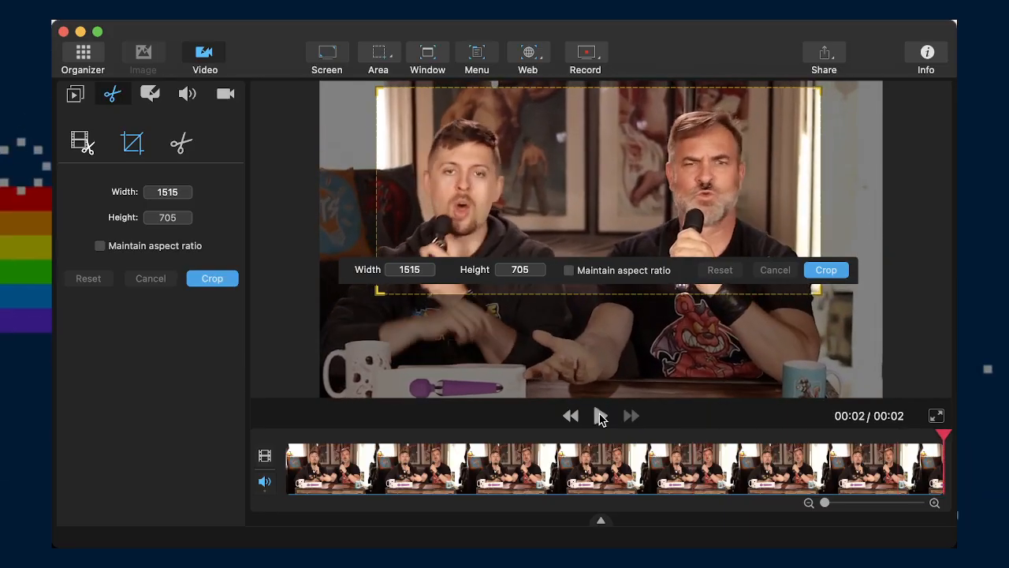
drag(660, 237, 640, 241)
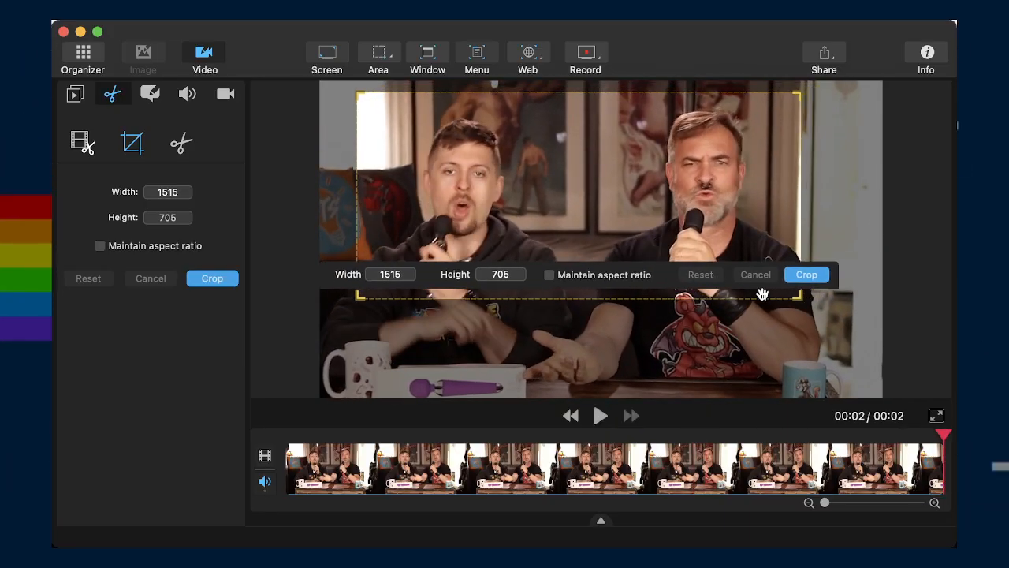
drag(793, 299, 818, 329)
drag(757, 235, 748, 235)
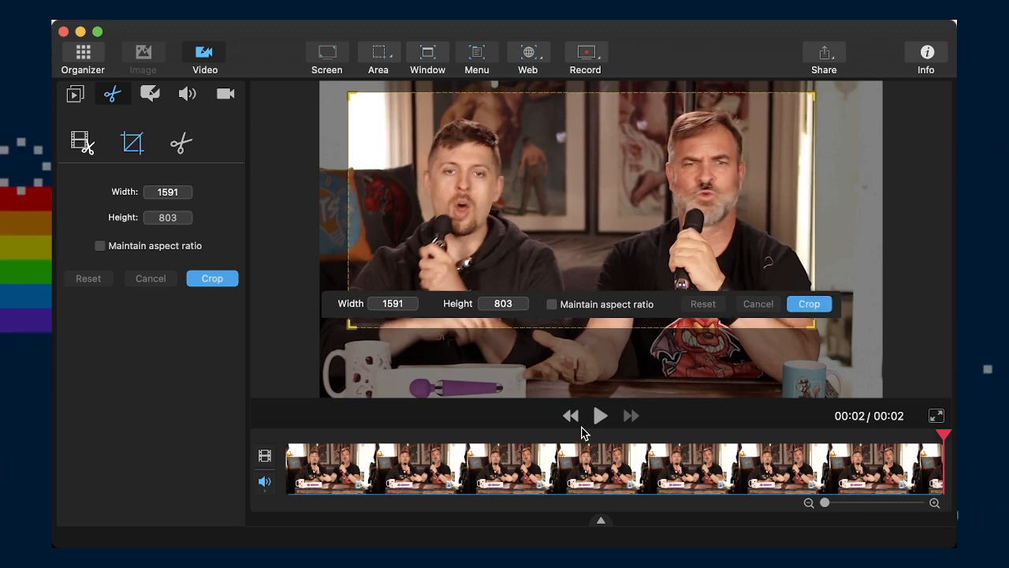
click(602, 418)
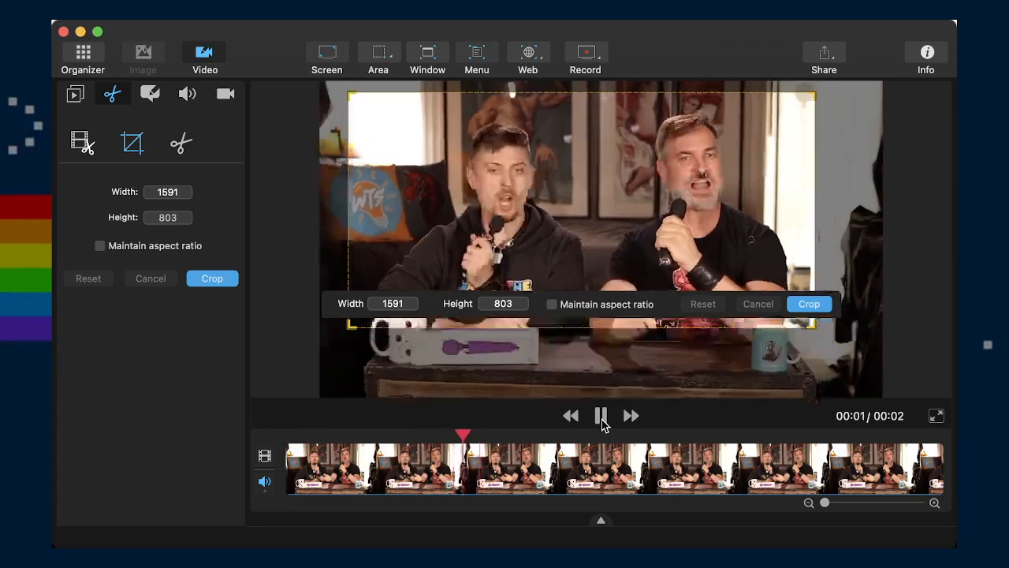
click(810, 303)
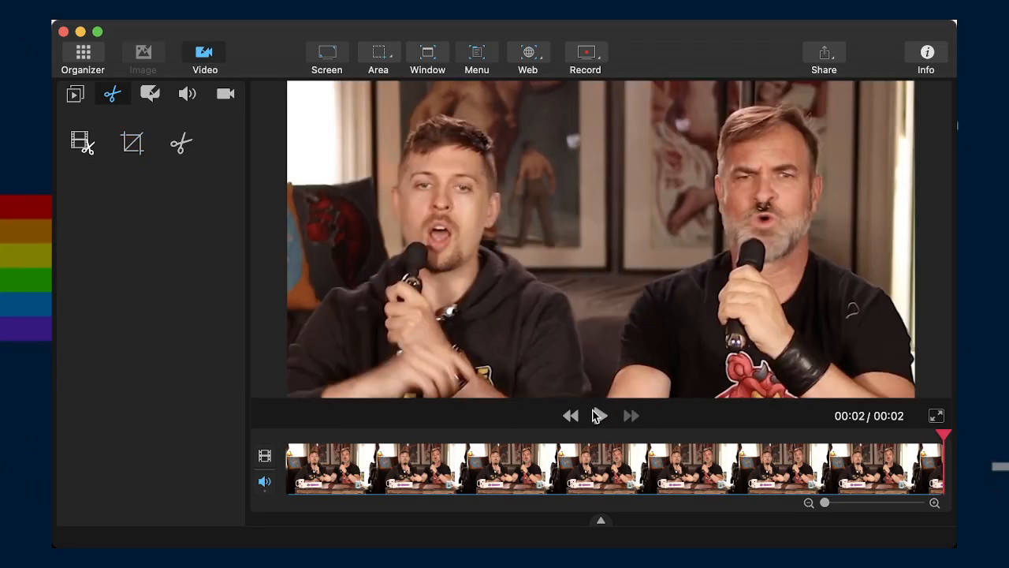
Play the cropped clip and export it as the mov movie "2733-ampKLipSync" to the 21-06-20-WishHaul folder
click(597, 416)
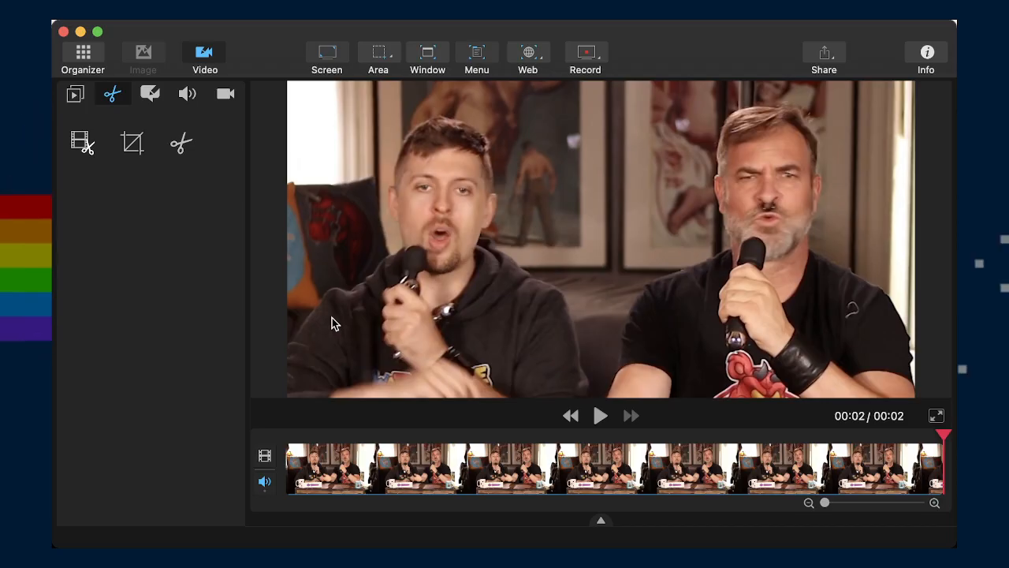
key(super+e)
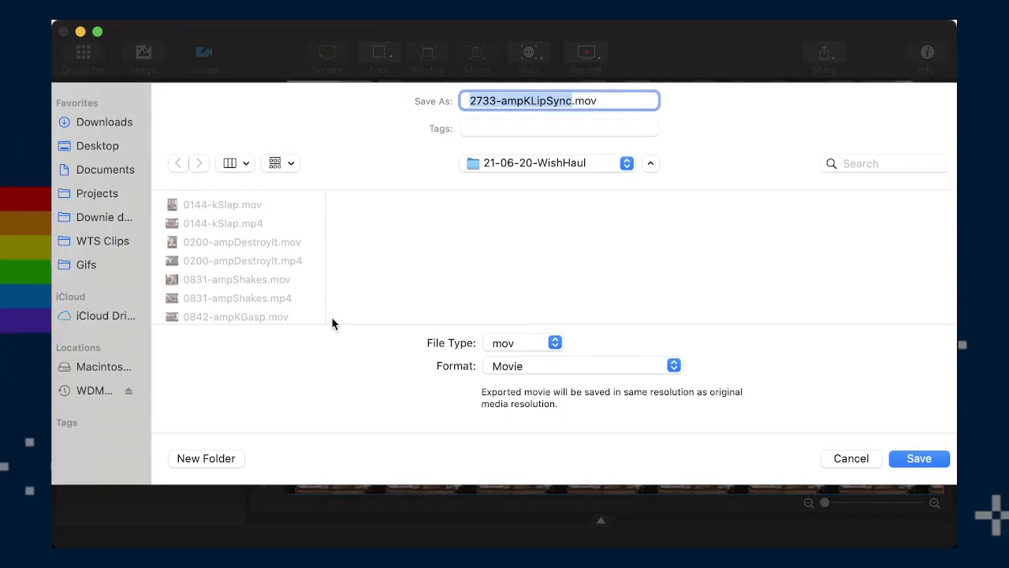
key(Return)
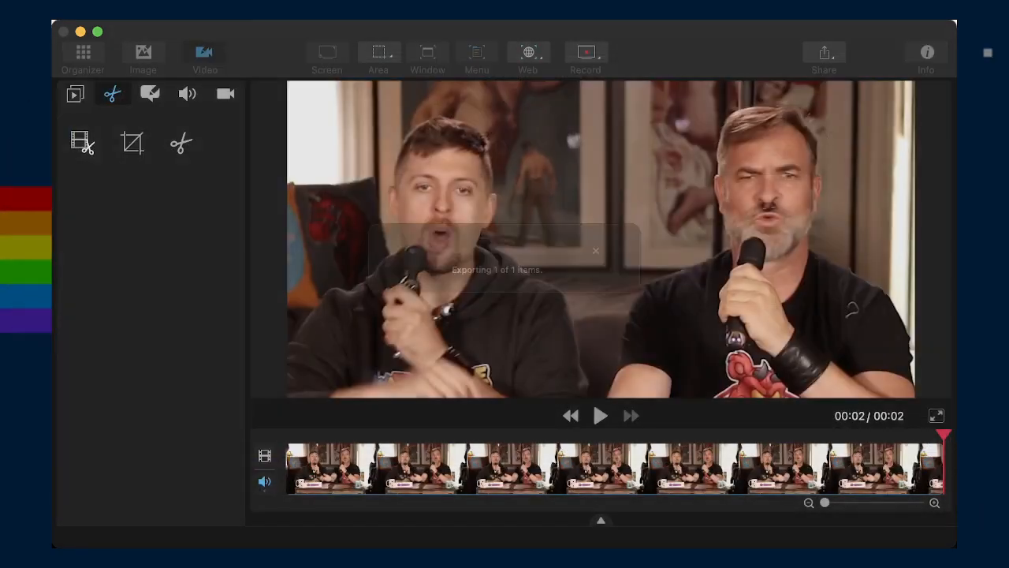
Close the clip library, switch to ezgif.com in the browser and upload 0144-kSlap.mov to the Video to GIF converter
click(81, 53)
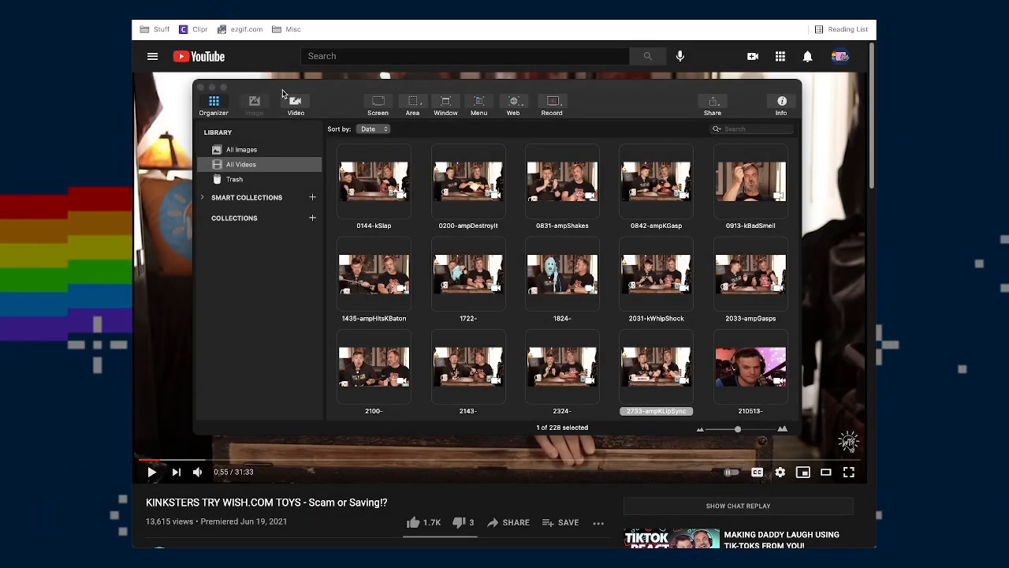
click(201, 88)
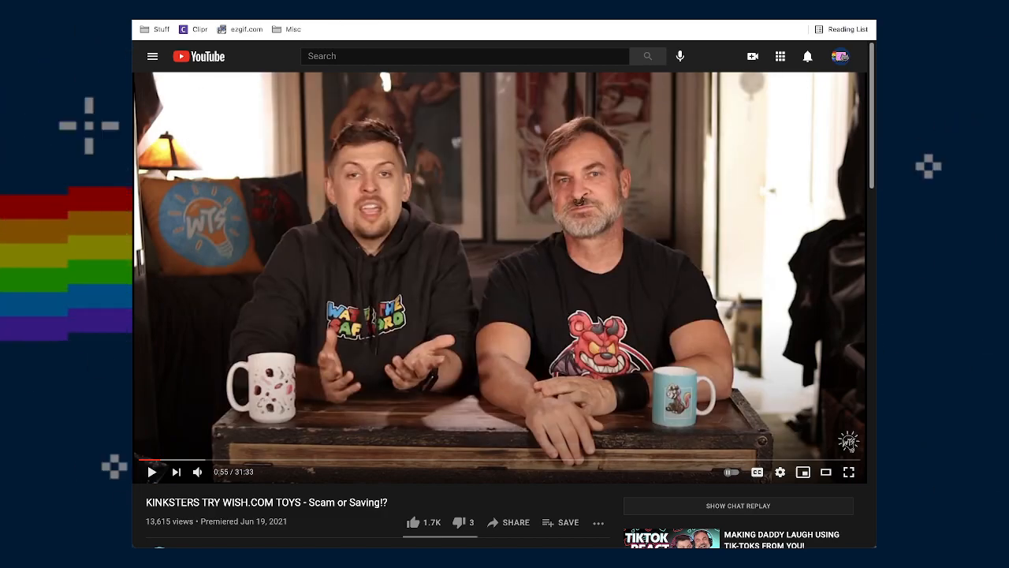
click(245, 30)
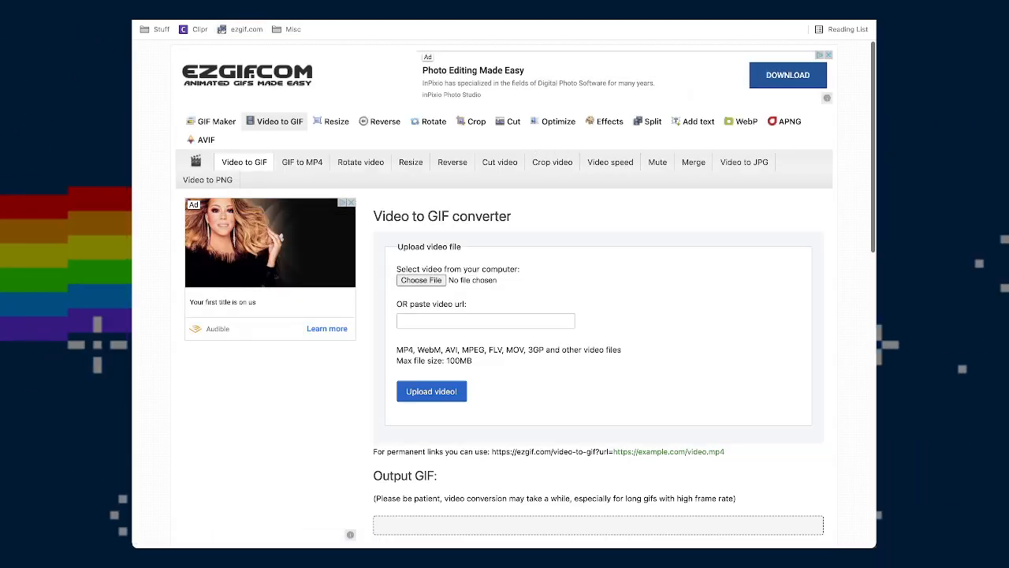
drag(457, 186, 420, 282)
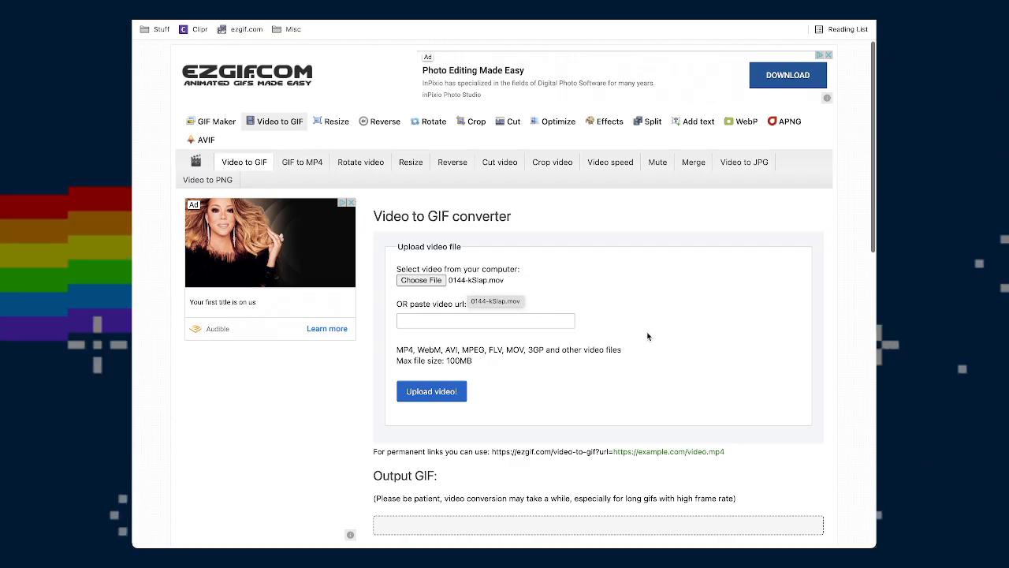
click(425, 390)
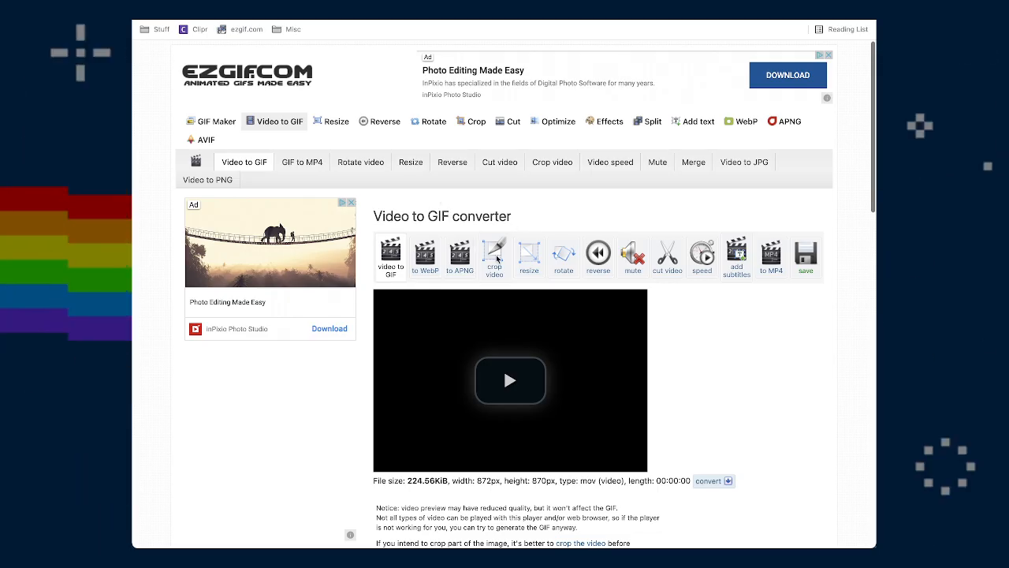
Enable optimization for static background and convert the uploaded video to a GIF
scroll(609, 336, down, 4)
scroll(609, 336, down, 5)
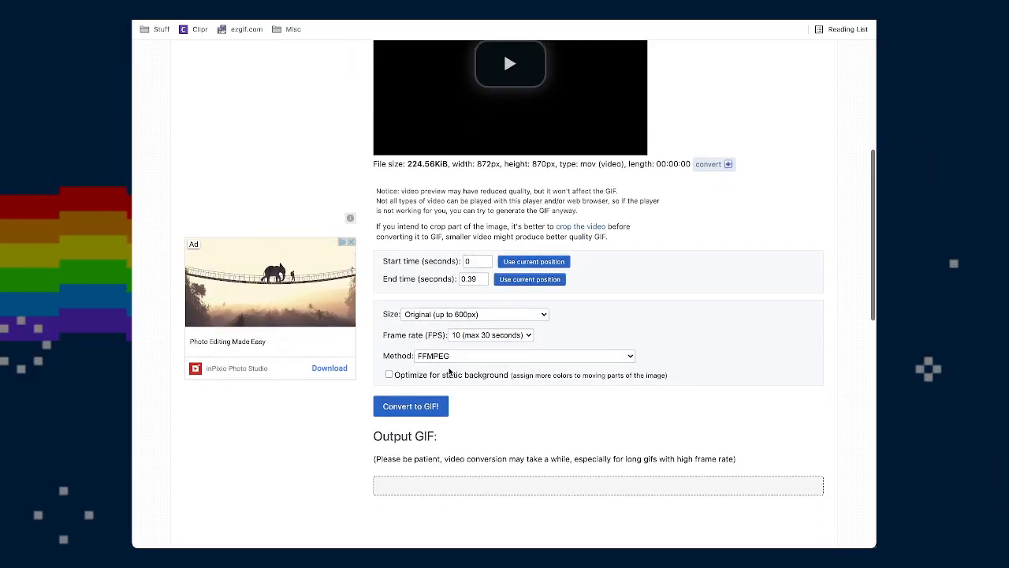
click(451, 375)
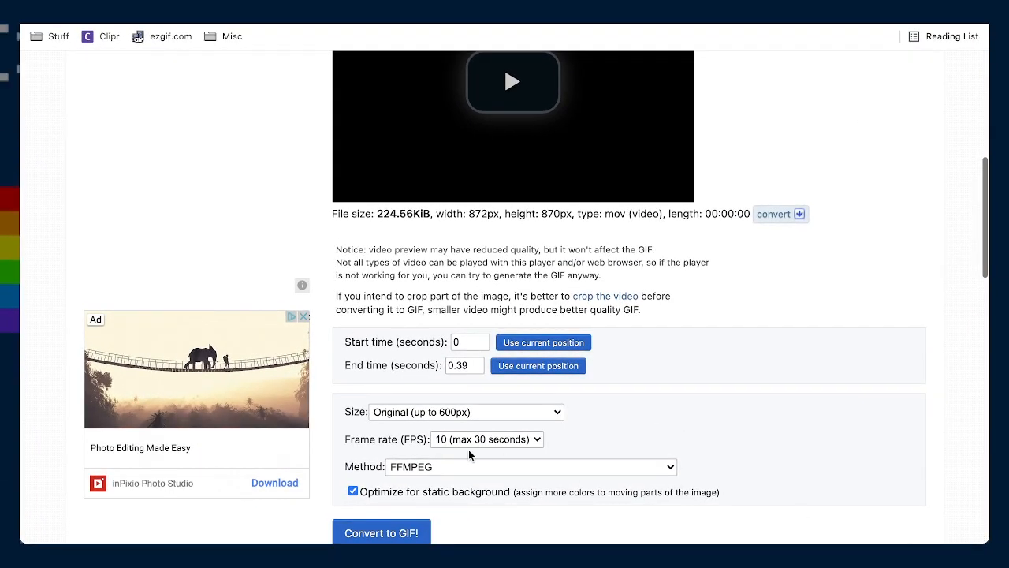
scroll(379, 370, down, 3)
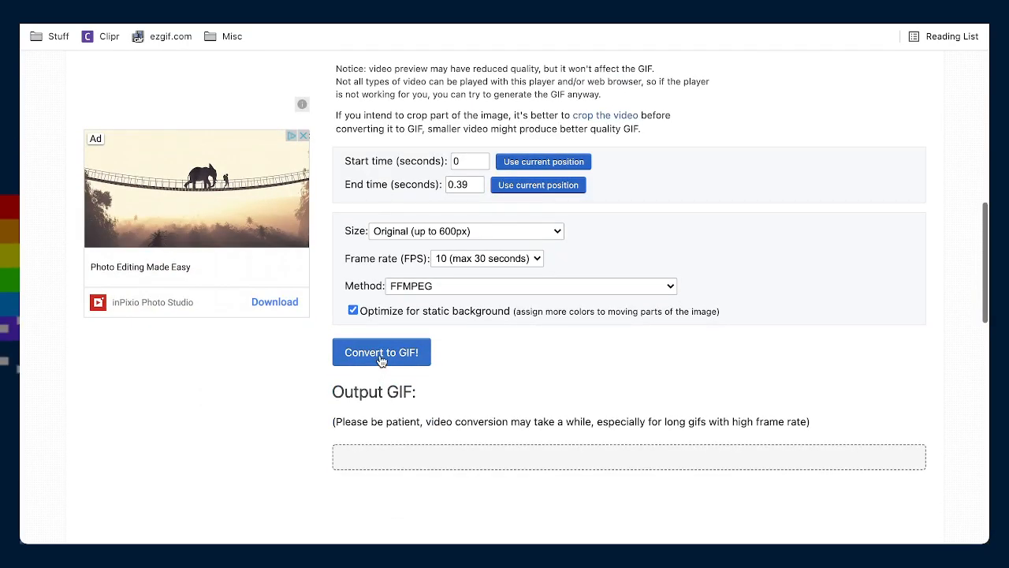
click(382, 357)
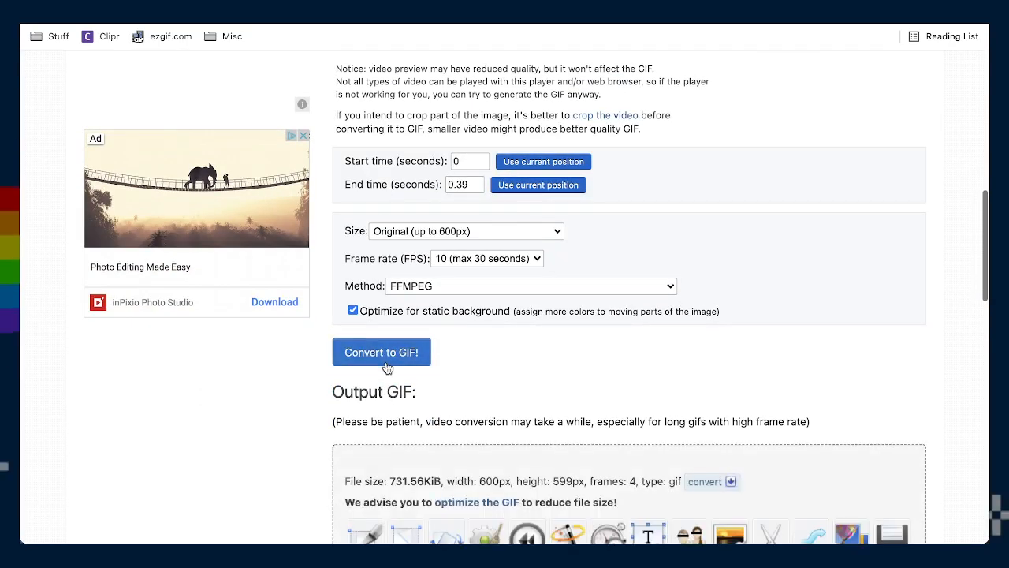
Review the converted GIF and open it in the effects tool
scroll(386, 361, down, 5)
scroll(385, 361, up, 1)
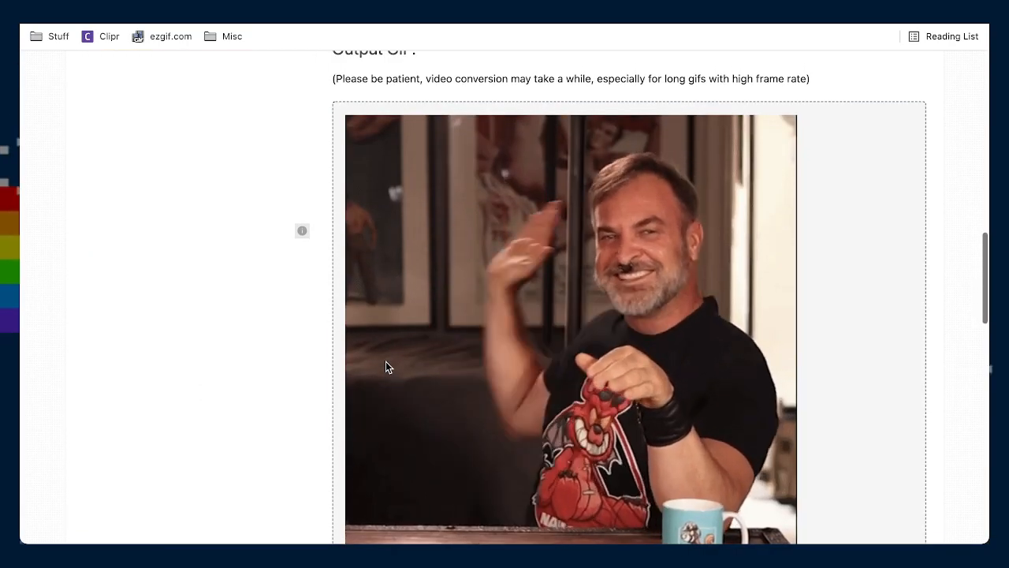
scroll(385, 361, down, 1)
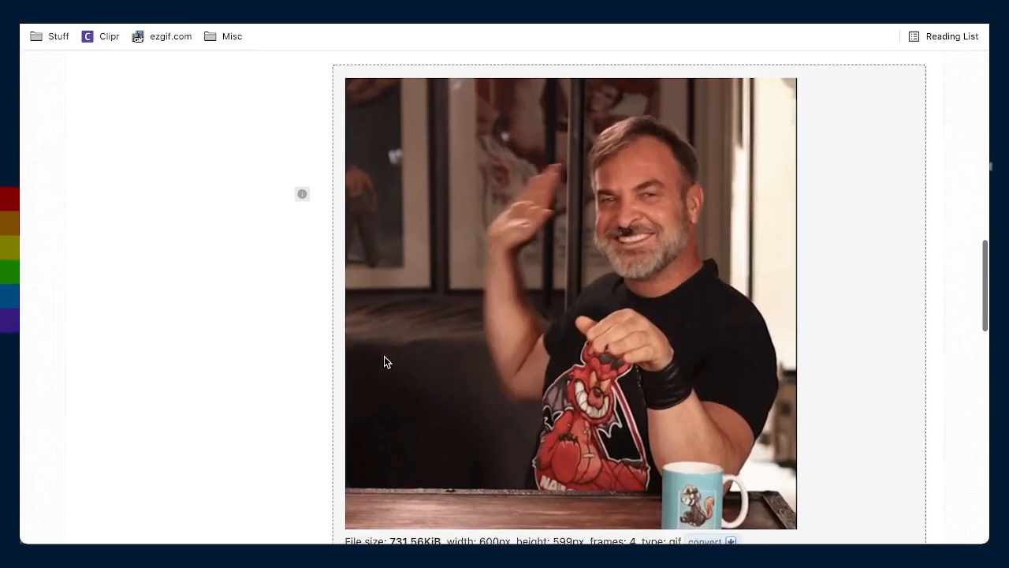
scroll(385, 360, down, 1)
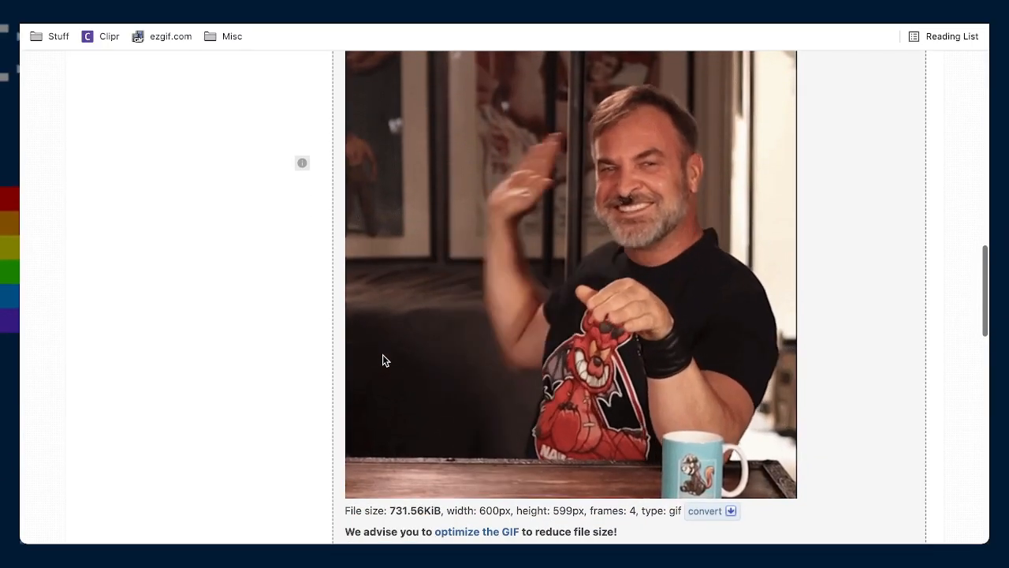
scroll(384, 361, down, 4)
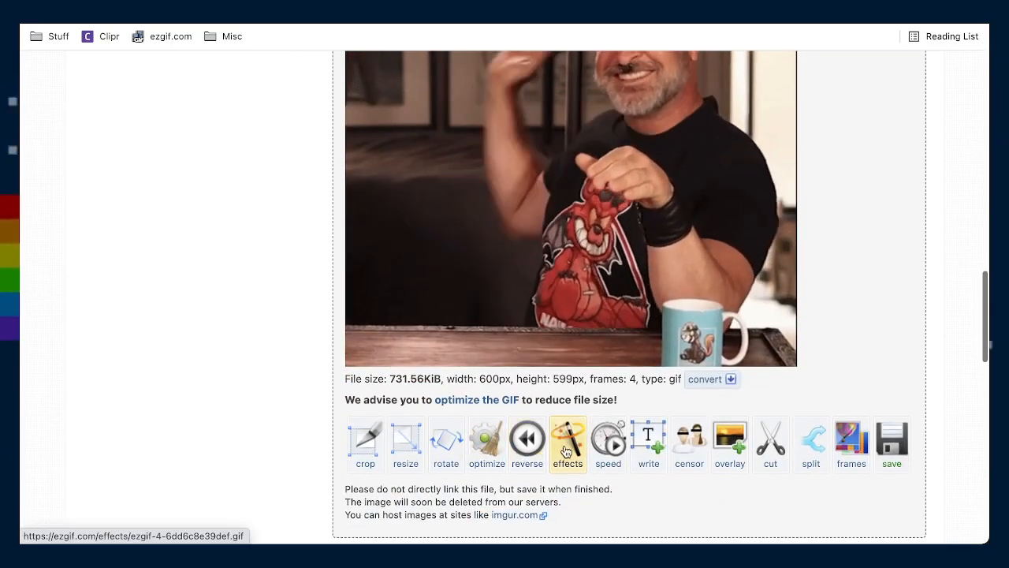
scroll(573, 452, down, 2)
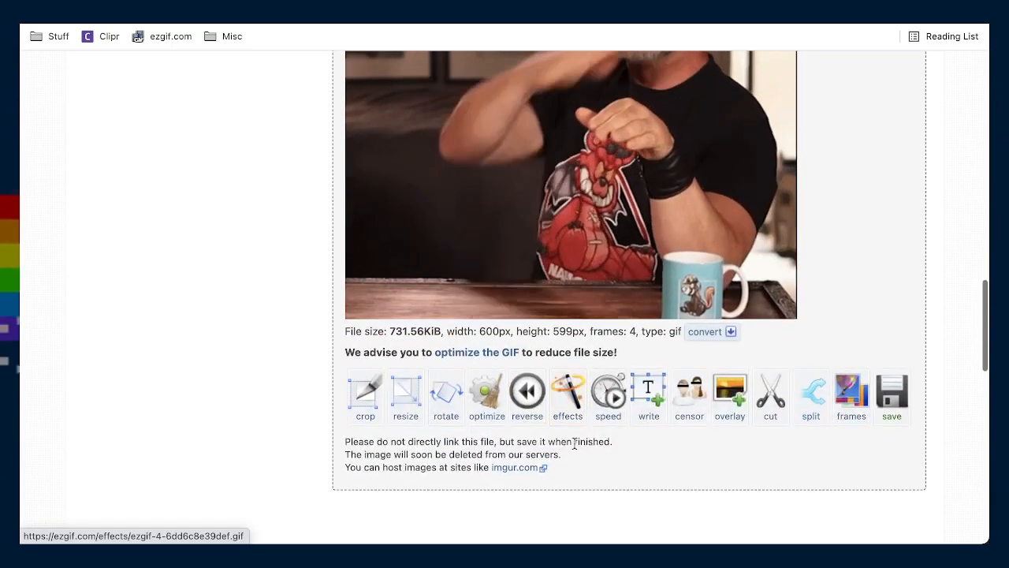
click(570, 407)
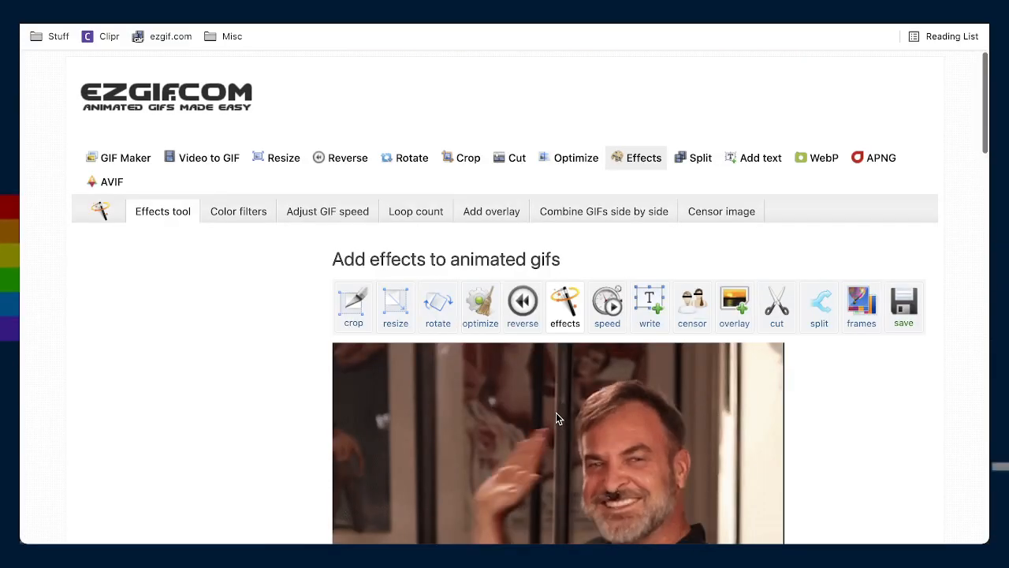
Set the GIF's saturation to 106, lightness to 108 and brightness to 5
scroll(555, 413, down, 5)
scroll(541, 410, down, 5)
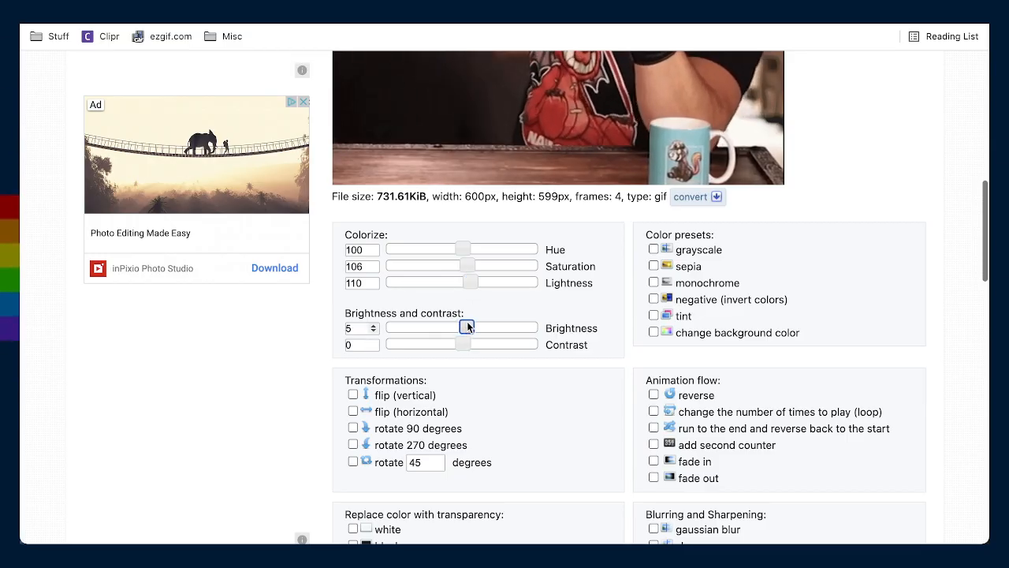
click(473, 281)
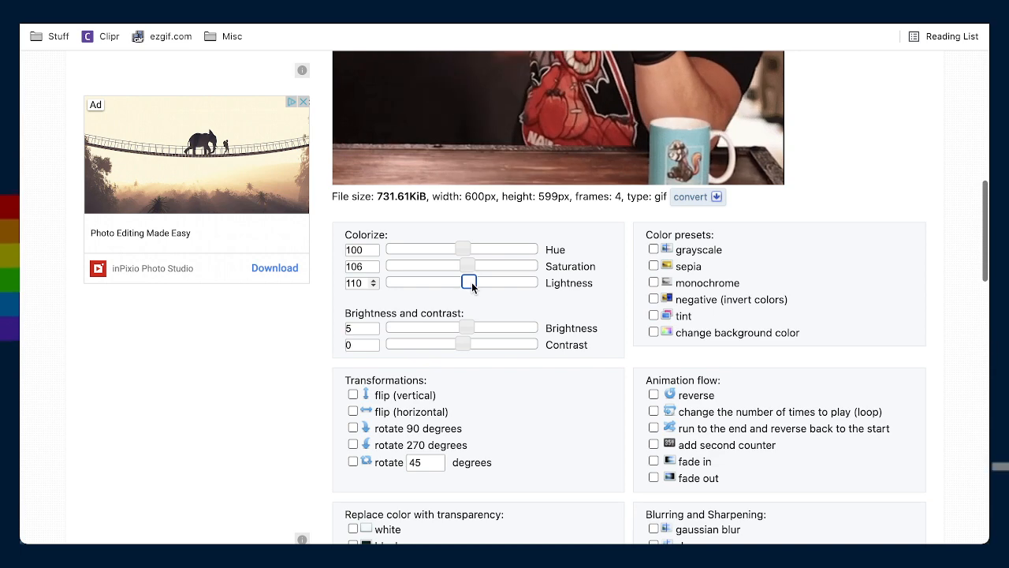
Make the animation run to the end and reverse back to the start, and apply the selected effects
click(653, 428)
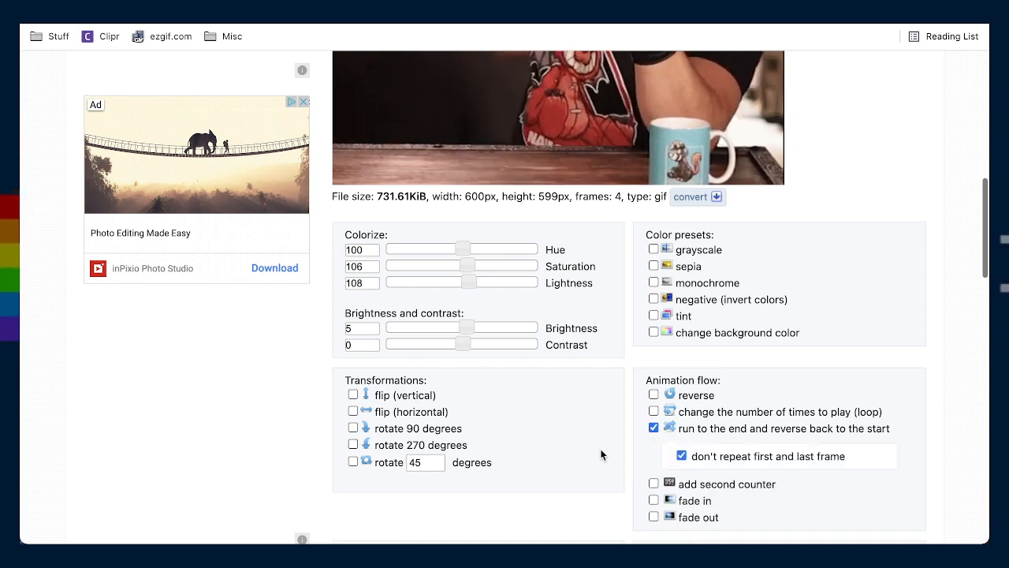
scroll(601, 455, down, 7)
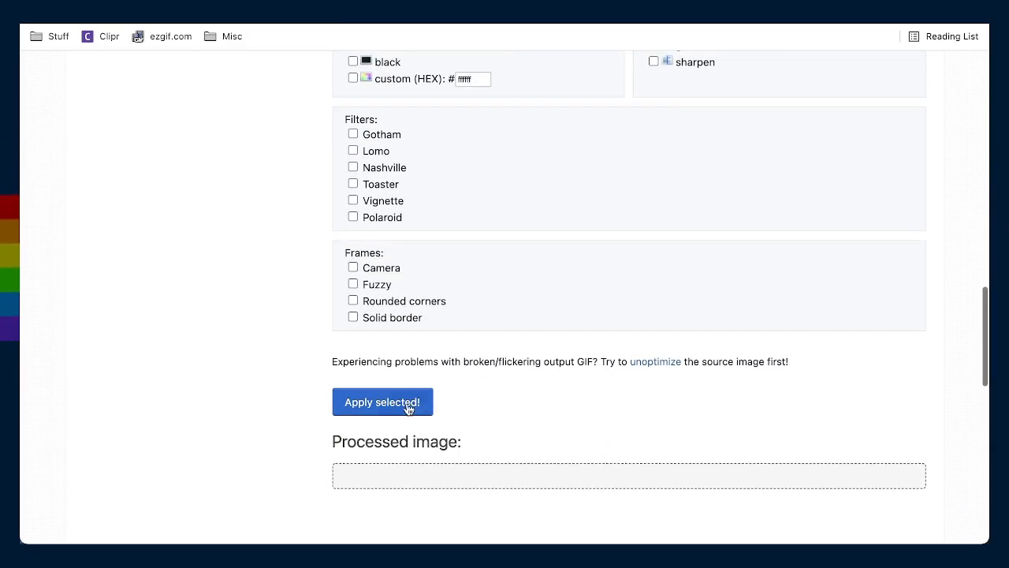
click(409, 408)
Examine the processed GIF's playback and go back to the animation flow options
scroll(595, 403, down, 3)
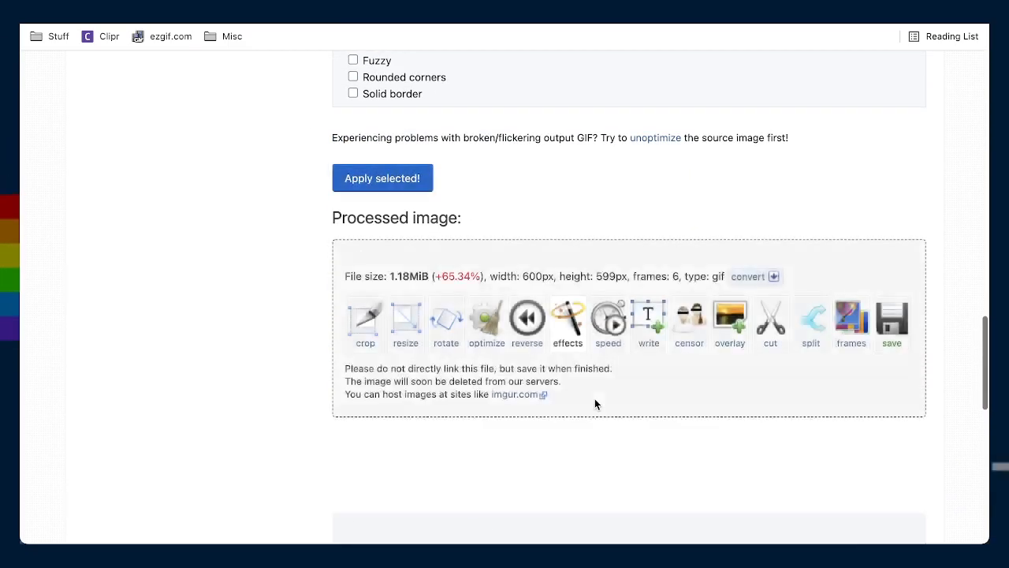
scroll(594, 402, down, 2)
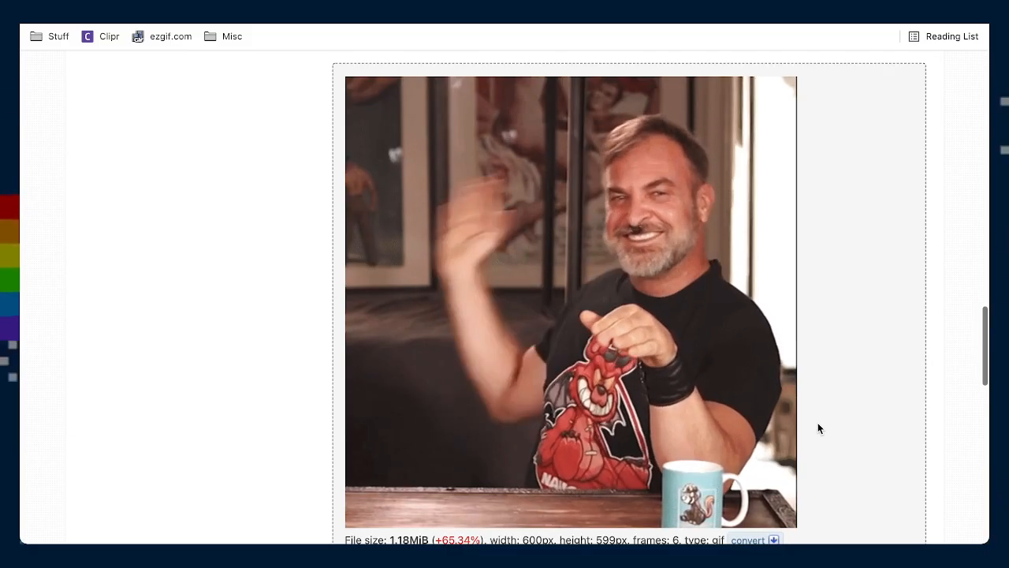
scroll(817, 426, up, 10)
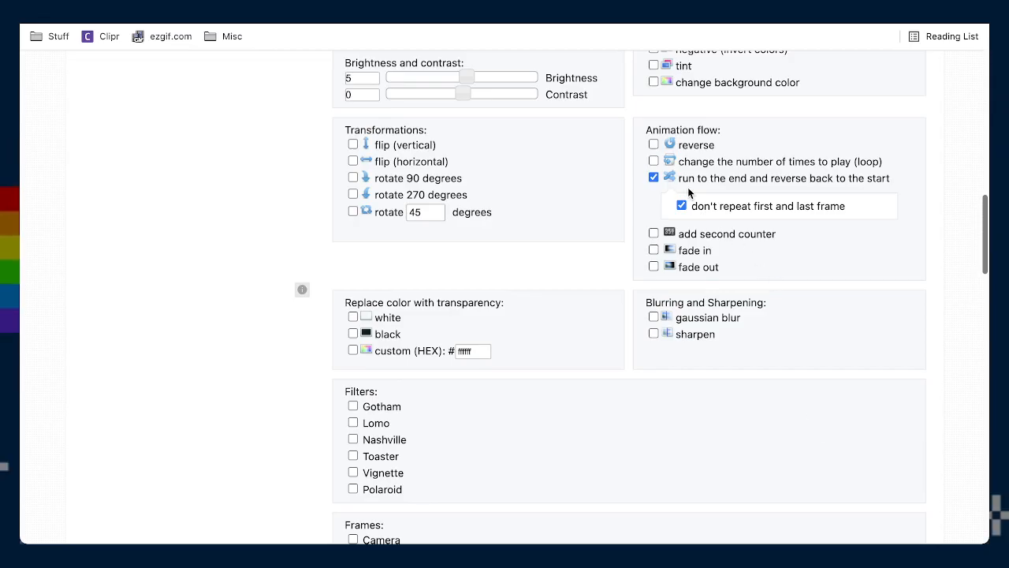
Apply the selected effects to the GIF again and review the processed image's playback
scroll(633, 467, down, 10)
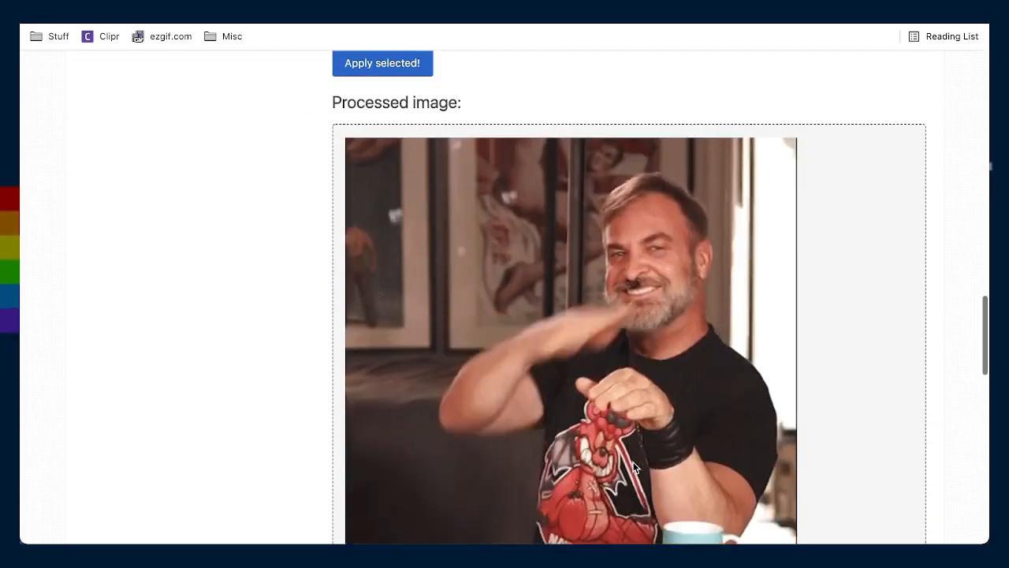
scroll(473, 315, up, 1)
click(394, 105)
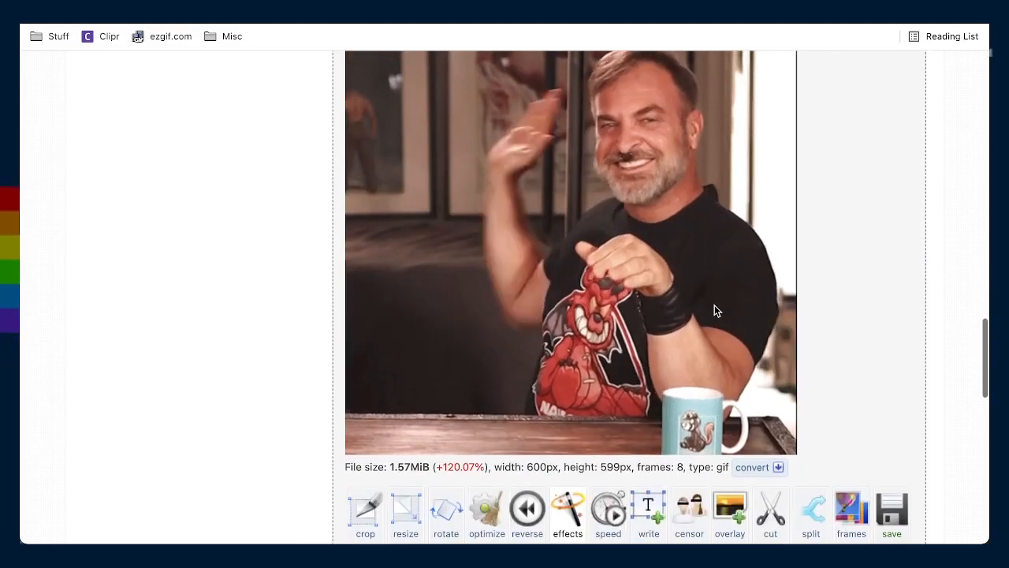
scroll(716, 312, up, 2)
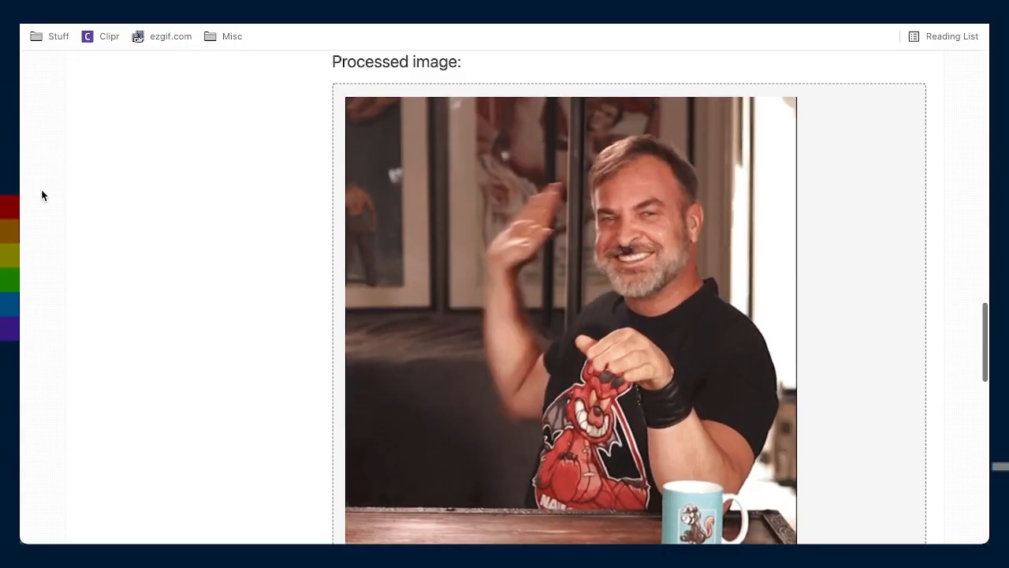
scroll(160, 191, down, 10)
Return to the video-to-GIF converter and upload 0200-ampDestroyIt.mov
scroll(162, 188, up, 10)
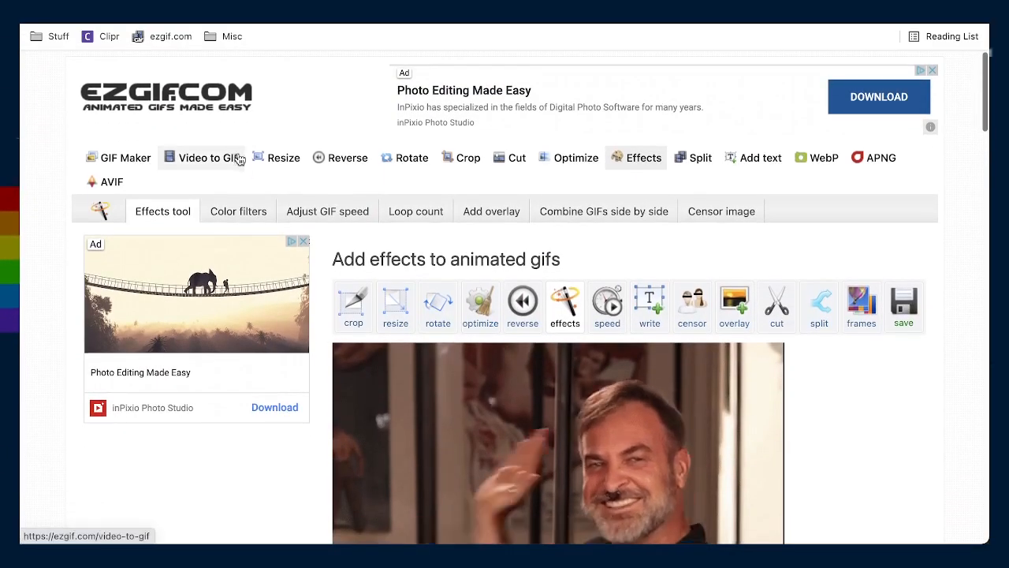
click(224, 158)
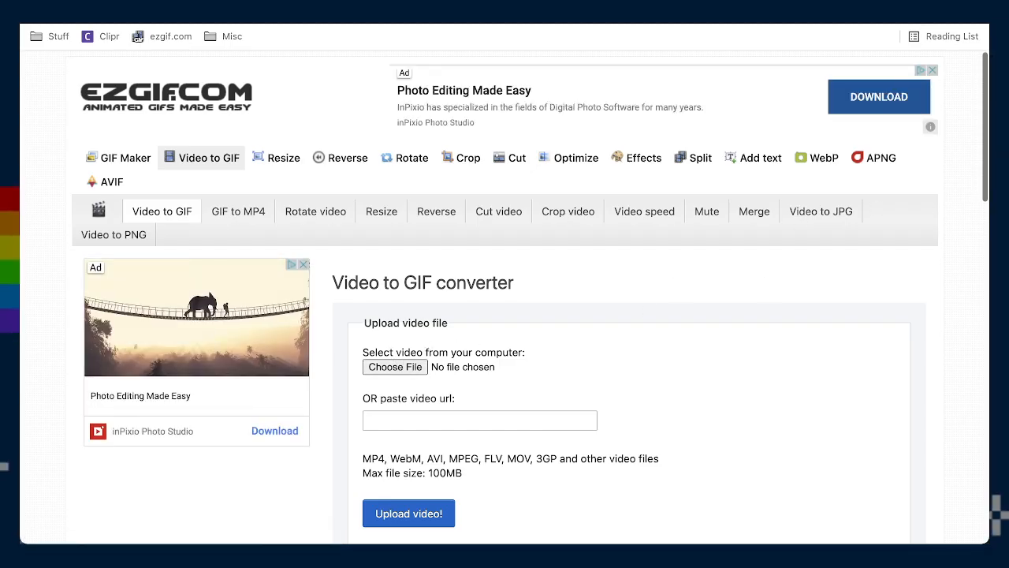
drag(999, 512, 401, 364)
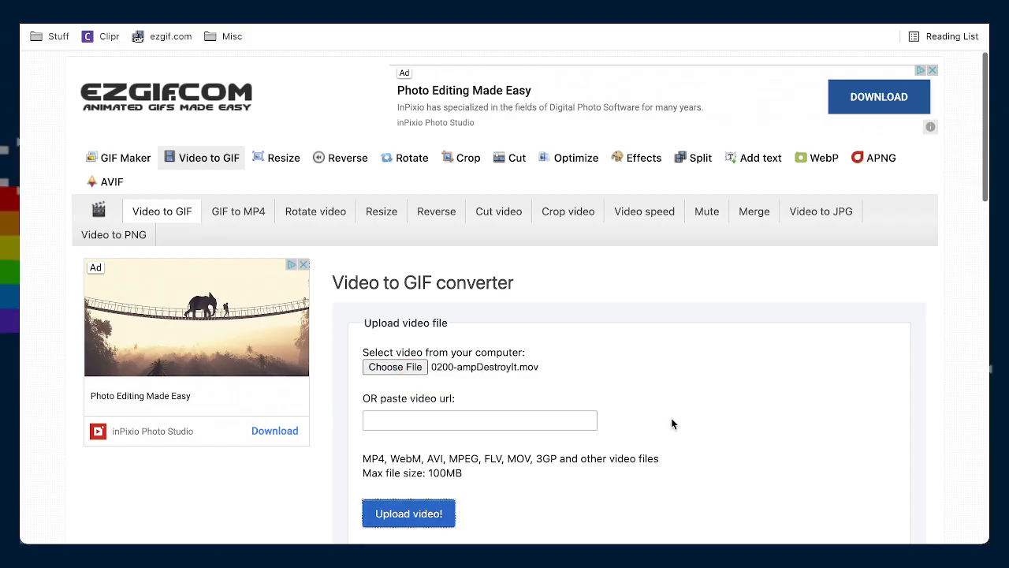
scroll(757, 387, down, 3)
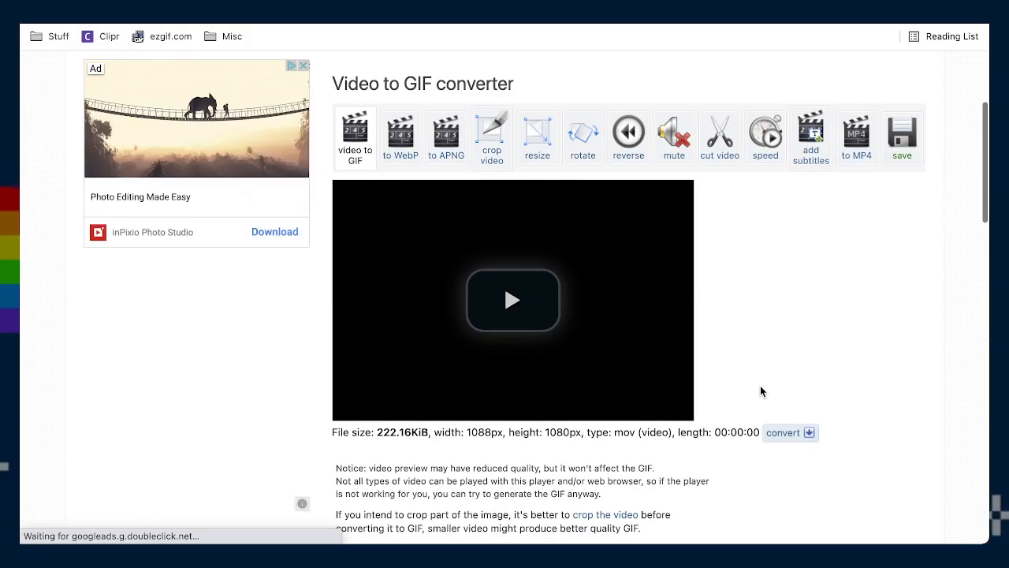
Enable optimization for a static background and convert the uploaded video to a GIF
scroll(717, 384, down, 3)
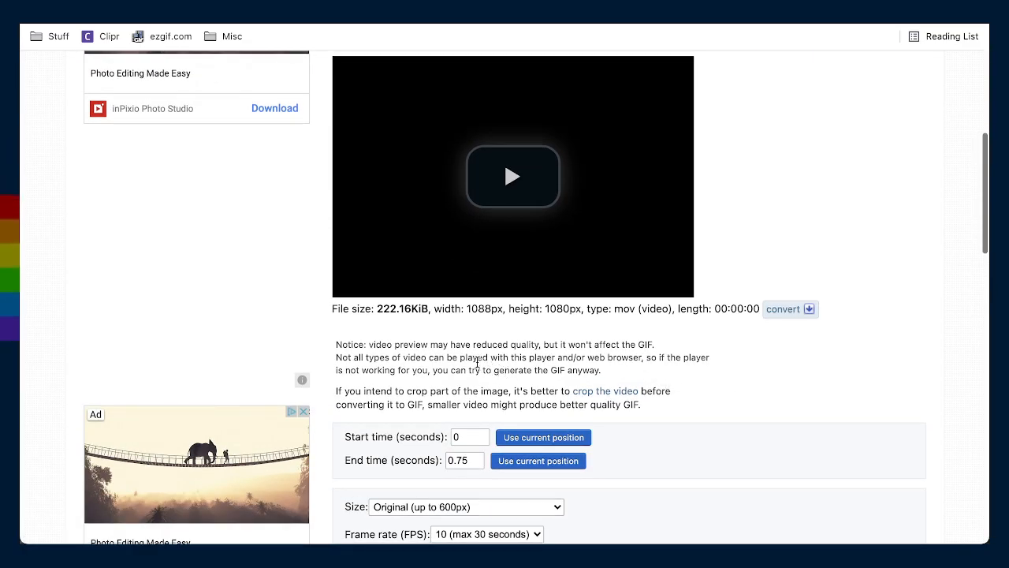
scroll(477, 361, down, 2)
click(406, 441)
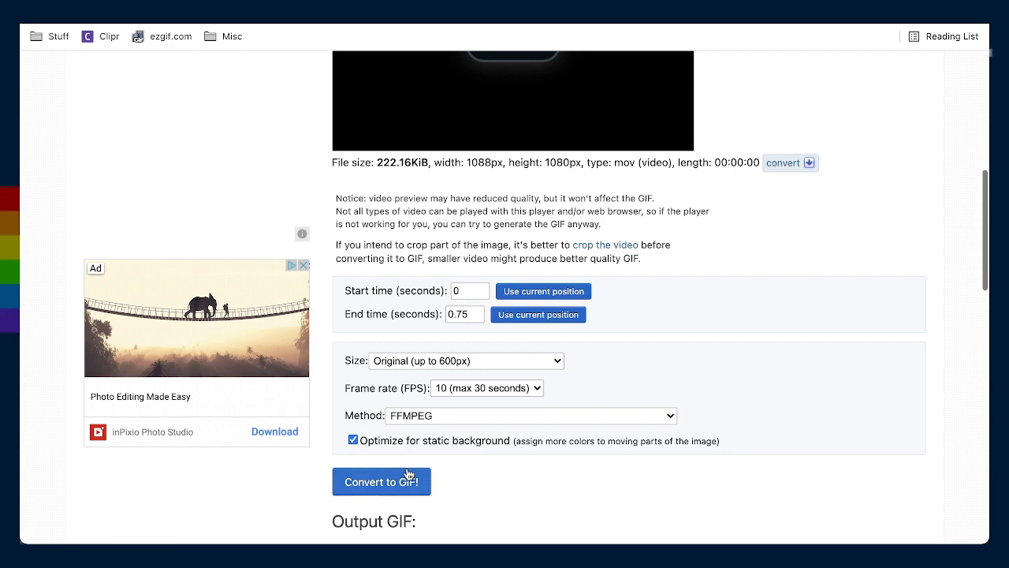
click(408, 477)
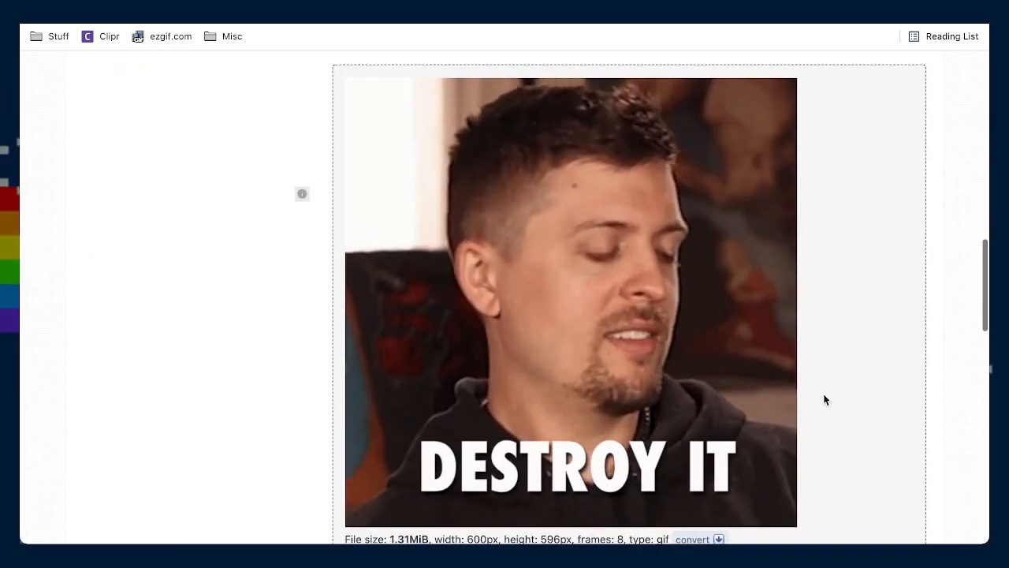
Open the converted GIF in the effects tool and set saturation to 105, lightness to 105 and brightness to 7
scroll(849, 390, down, 5)
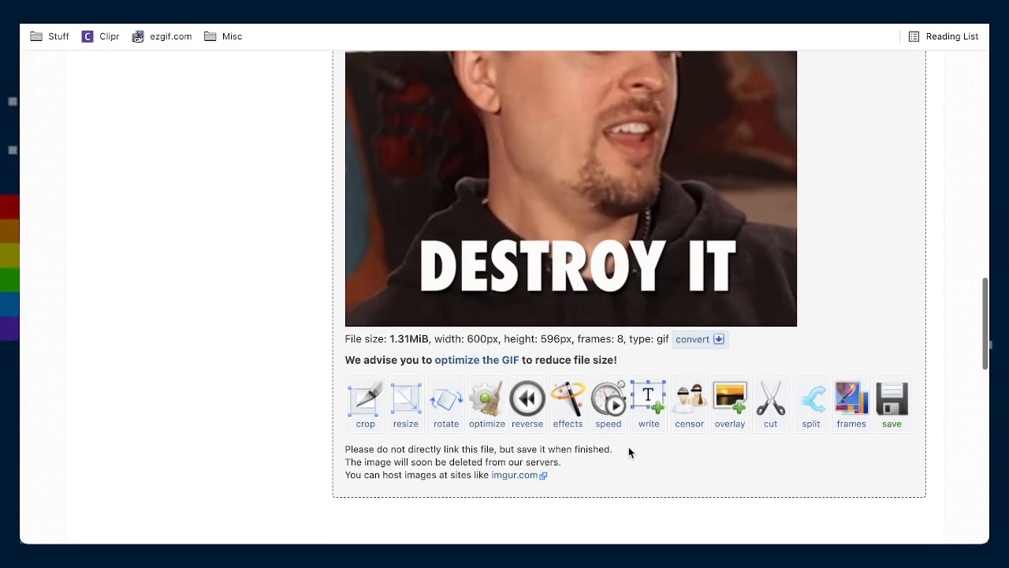
click(568, 401)
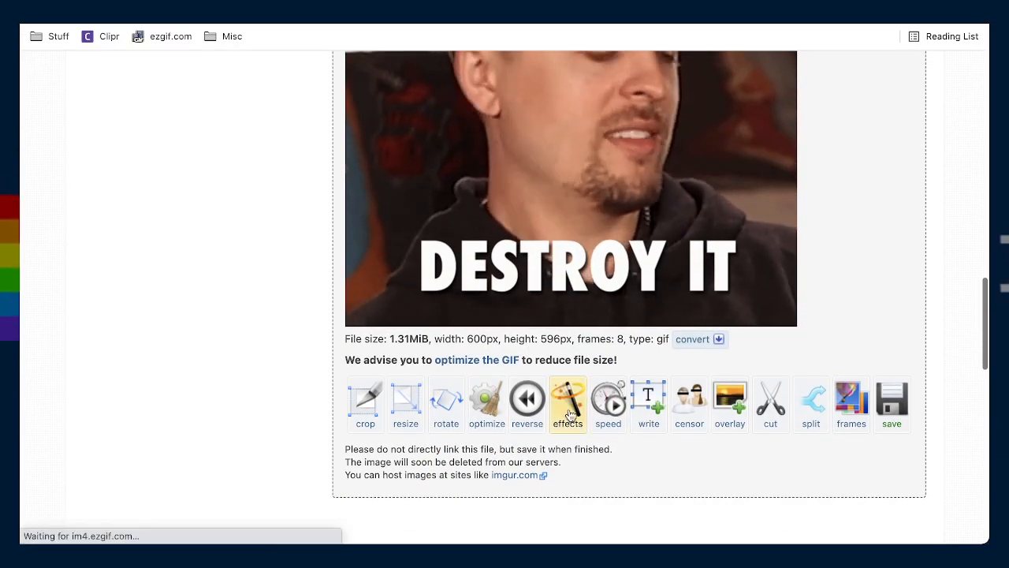
scroll(473, 407, down, 6)
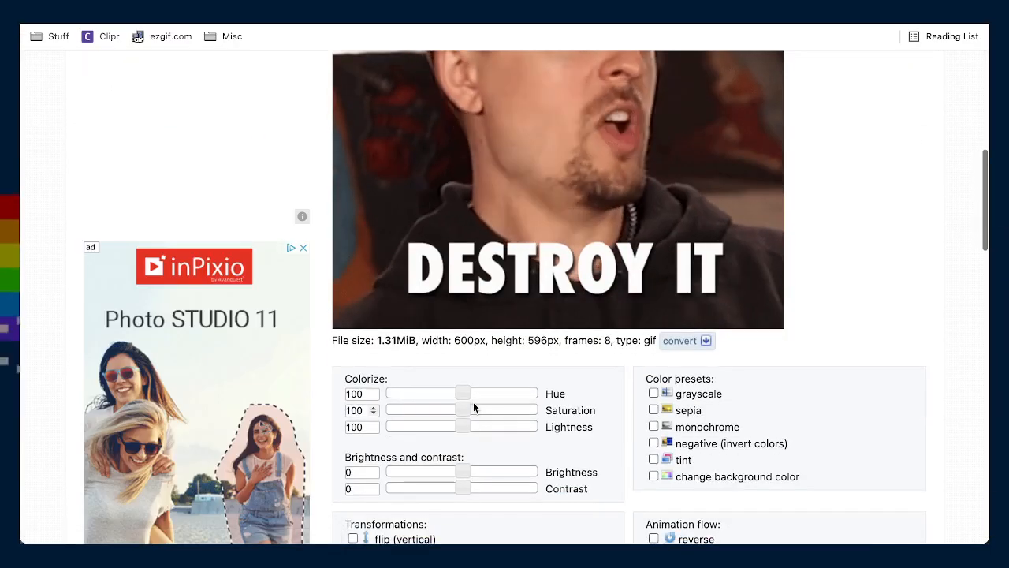
drag(464, 379, 468, 396)
click(465, 398)
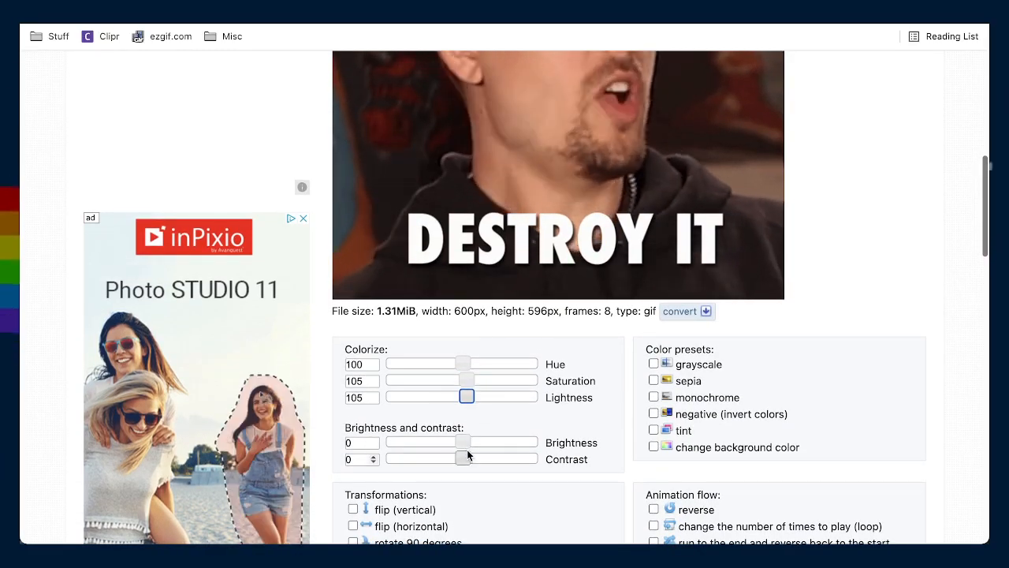
click(467, 443)
Apply the colour adjustments to the "DESTROY IT" GIF and review the processed image
scroll(477, 448, down, 10)
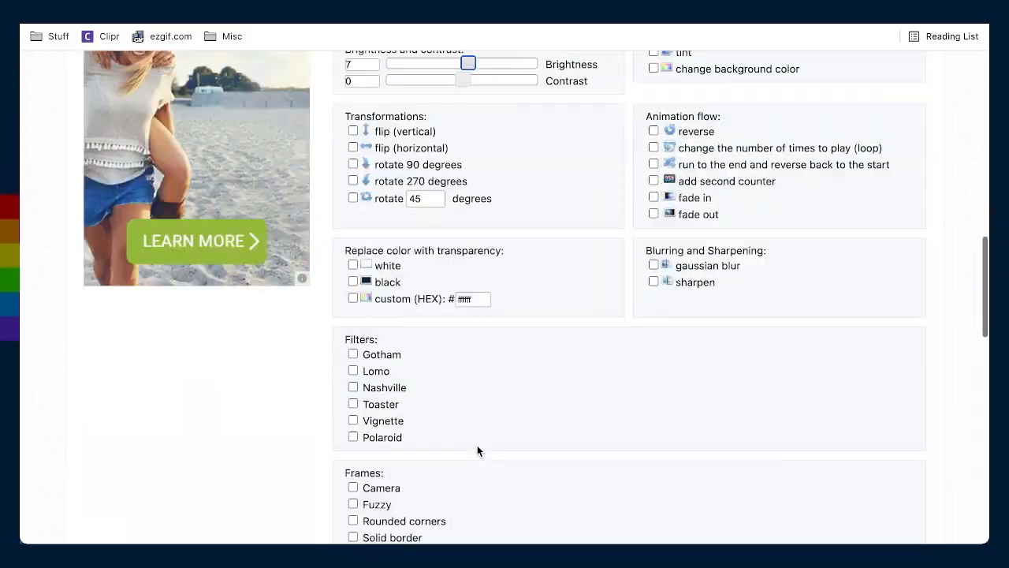
click(416, 391)
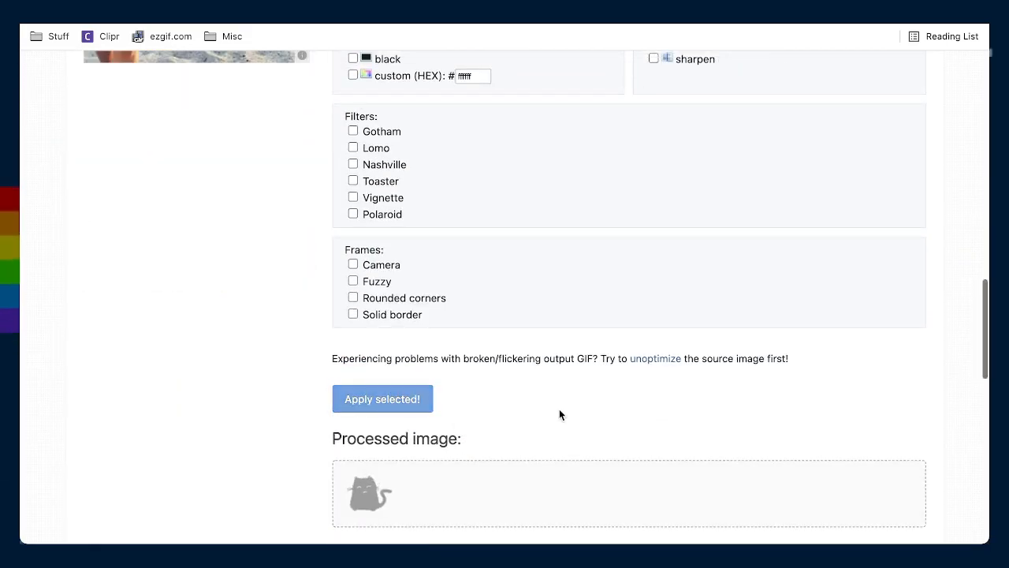
scroll(559, 415, down, 5)
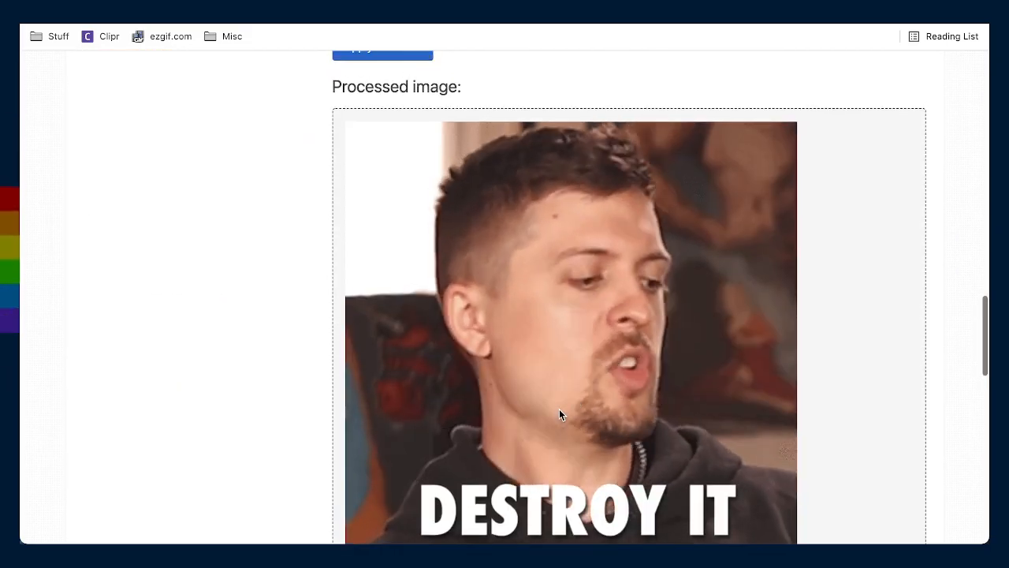
scroll(693, 418, down, 3)
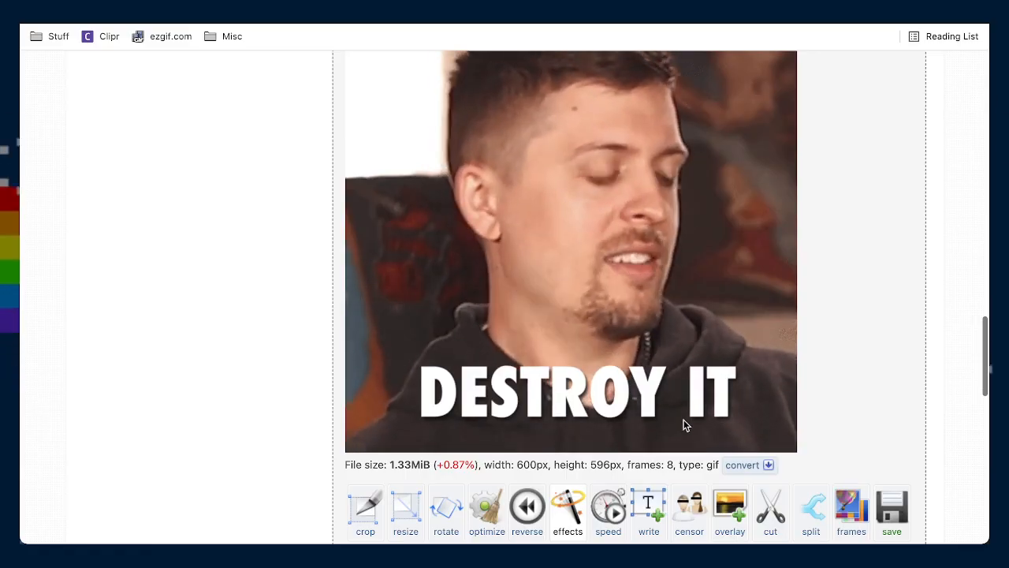
scroll(684, 426, down, 3)
scroll(683, 423, up, 3)
scroll(686, 421, down, 3)
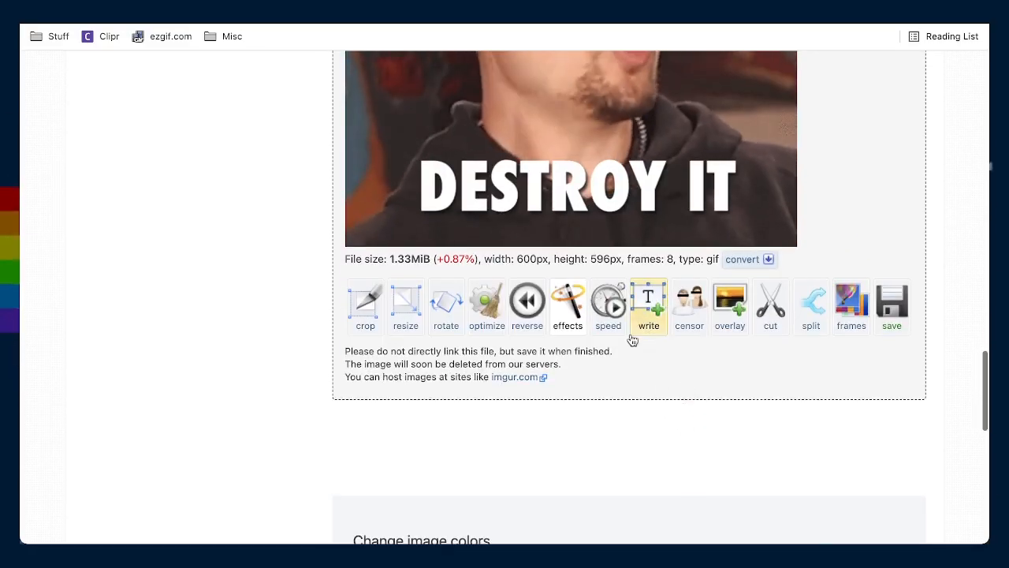
Optimize the processed "DESTROY IT" GIF and save the optimized file to the computer
click(497, 317)
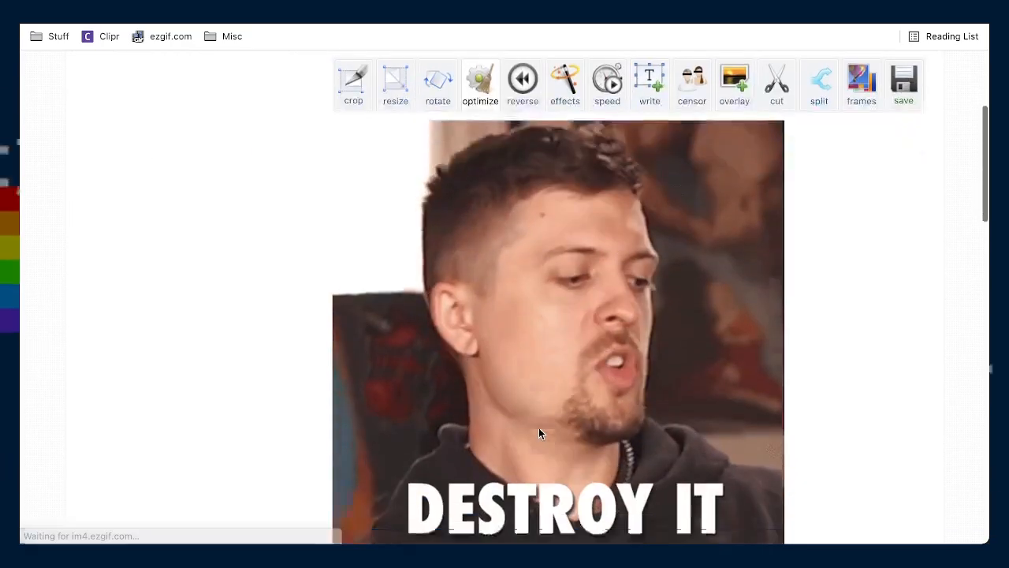
scroll(539, 433, down, 5)
click(383, 450)
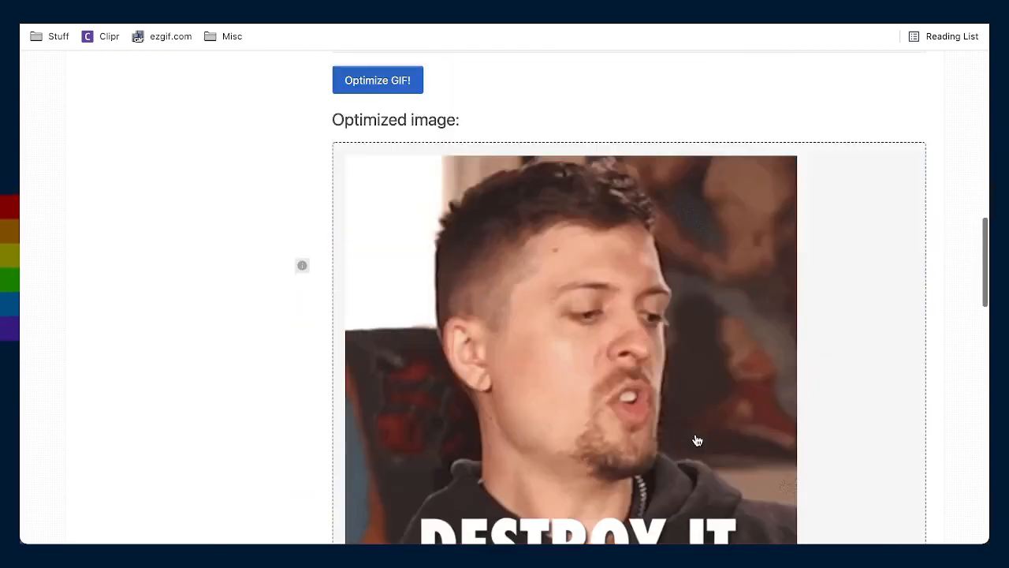
scroll(697, 440, down, 5)
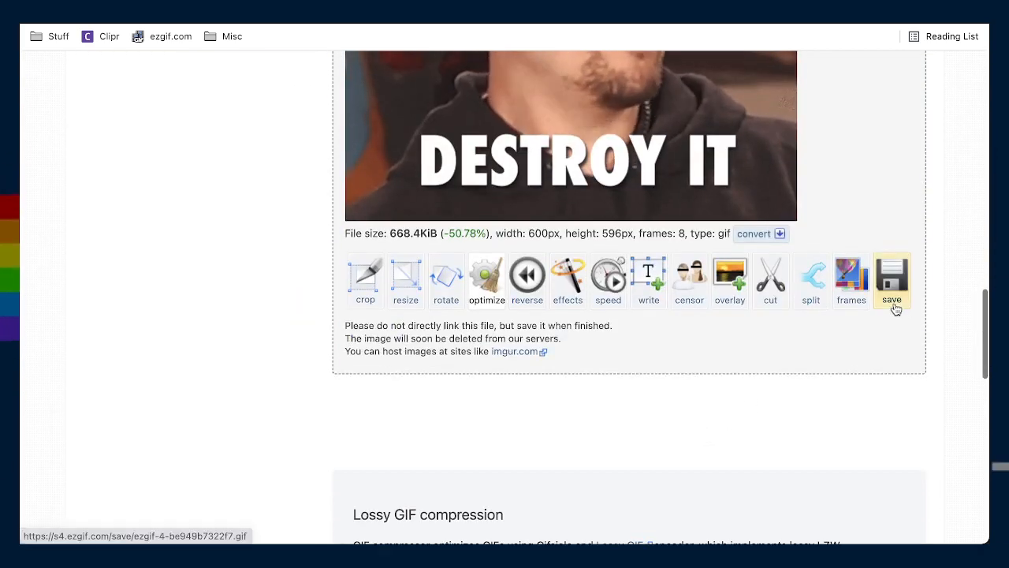
click(894, 306)
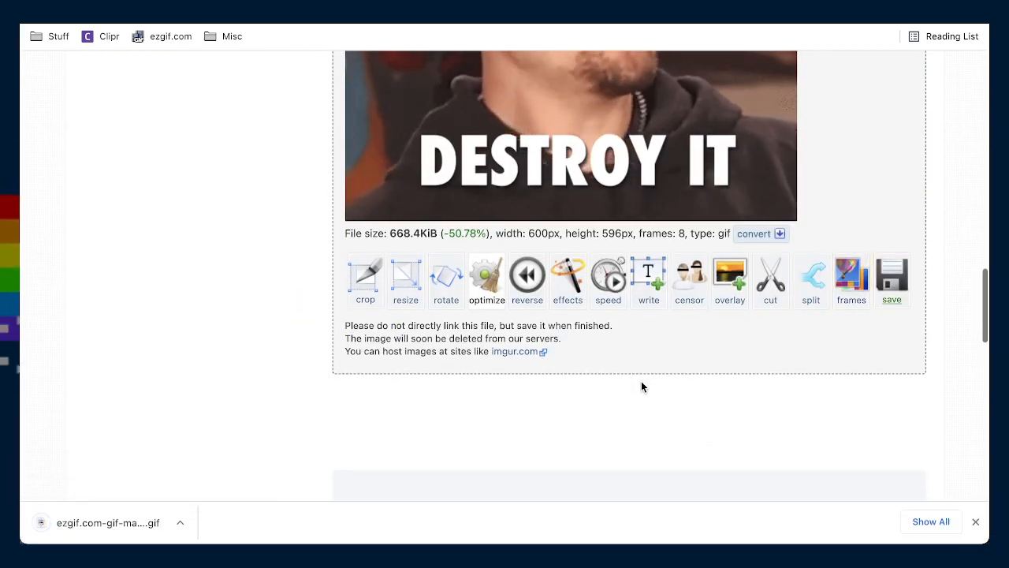
Reopen the video-to-GIF converter and upload 0831-ampShakes.mov
scroll(706, 386, up, 10)
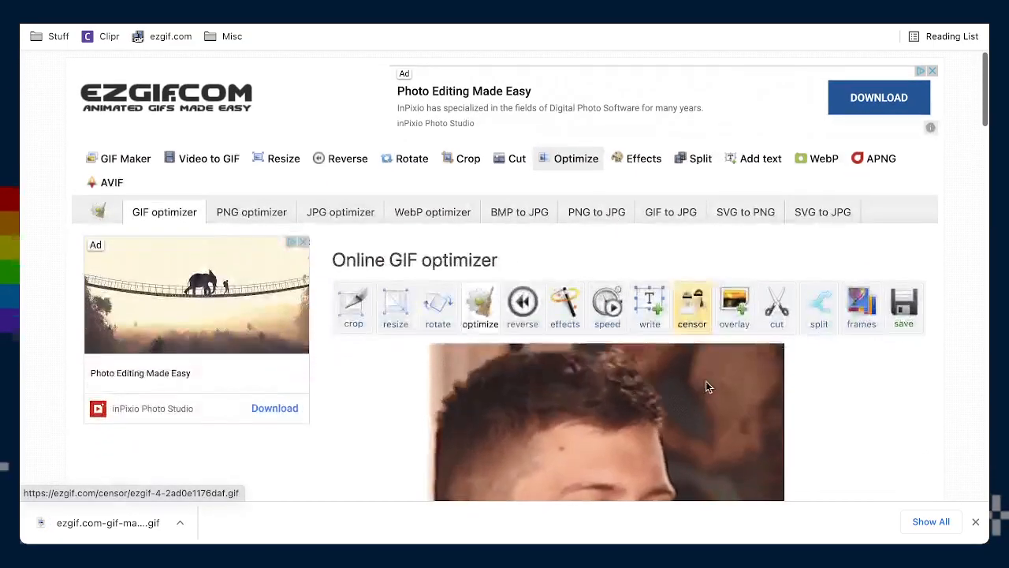
click(211, 160)
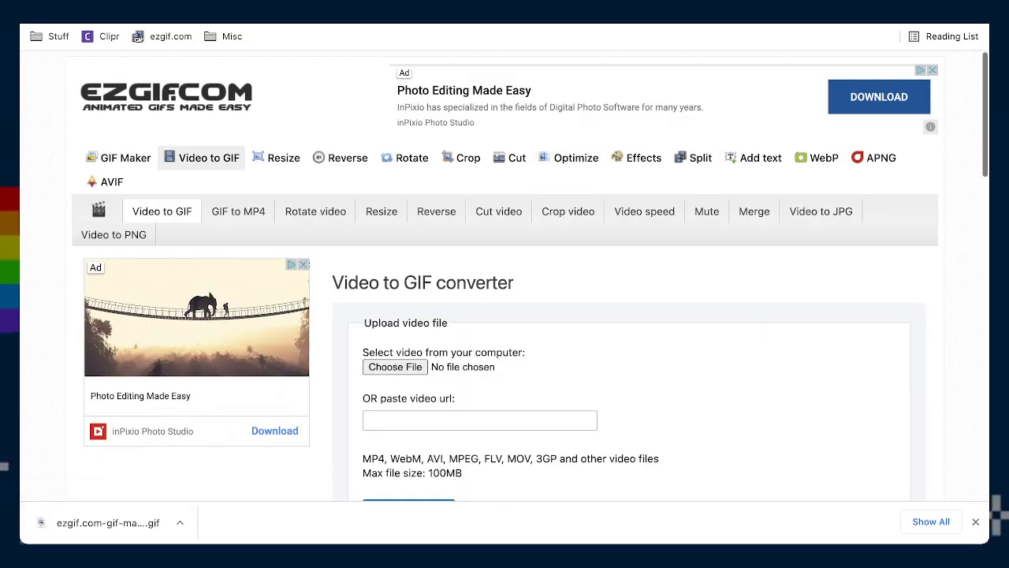
drag(350, 307, 439, 370)
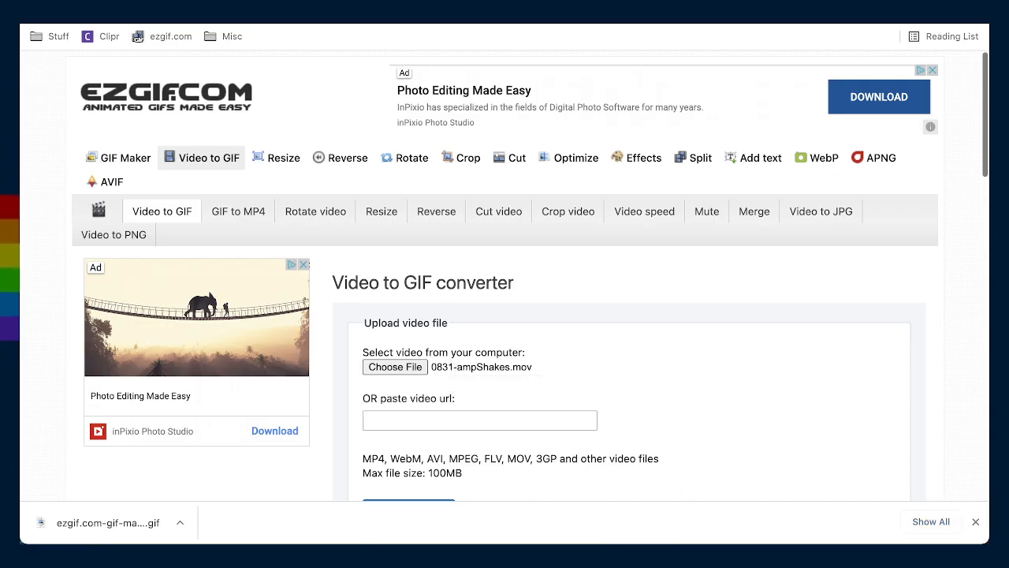
scroll(684, 400, down, 3)
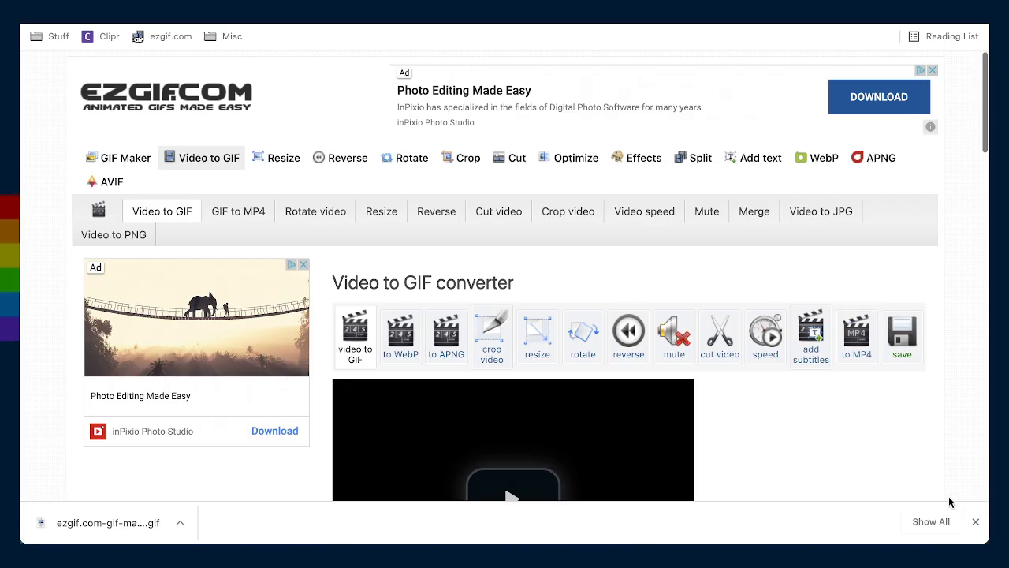
Convert the uploaded clip to a GIF with static-background optimization enabled and review the output's playback
scroll(895, 486, down, 10)
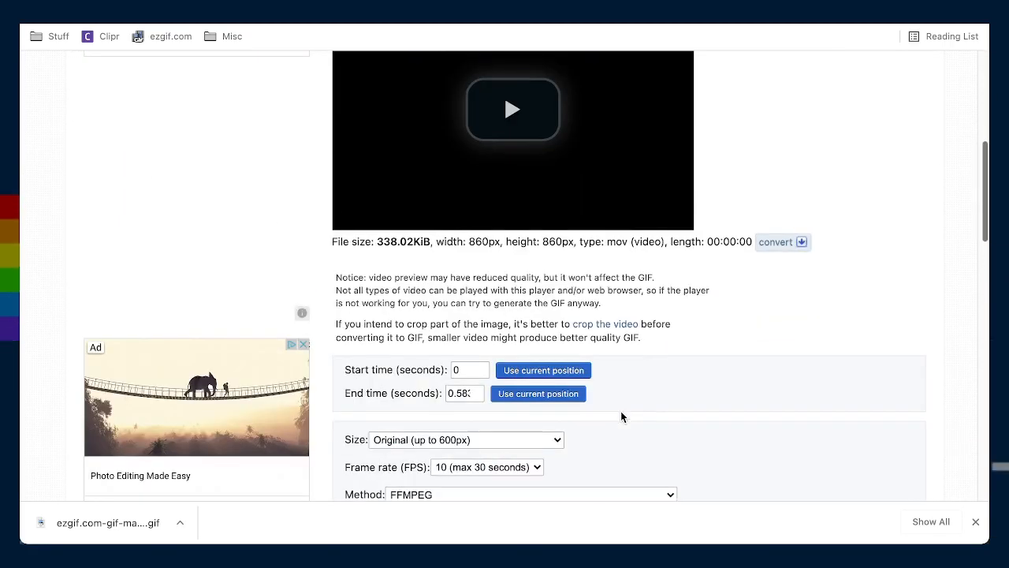
scroll(543, 420, down, 4)
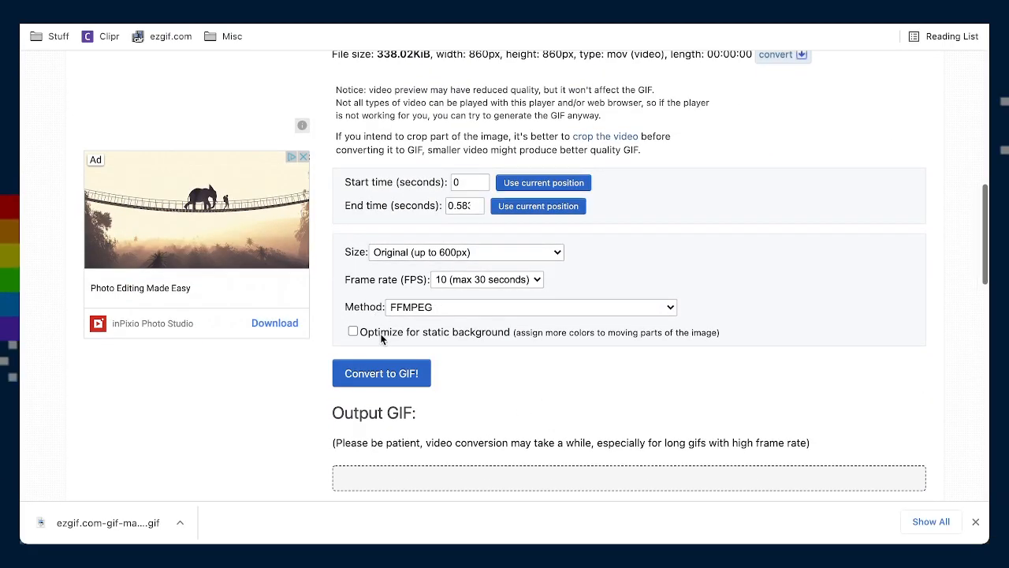
click(373, 334)
click(387, 371)
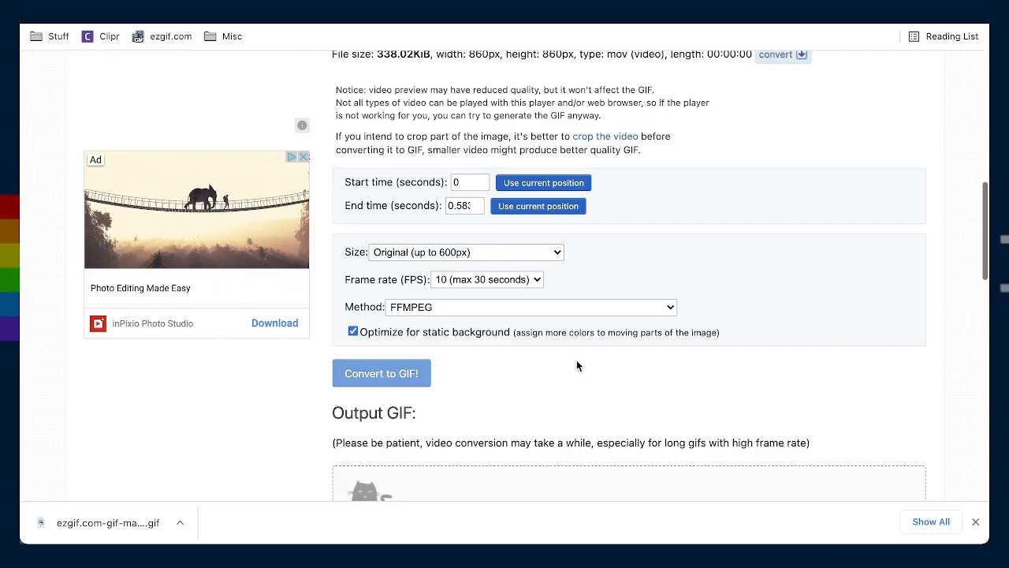
scroll(639, 362, down, 10)
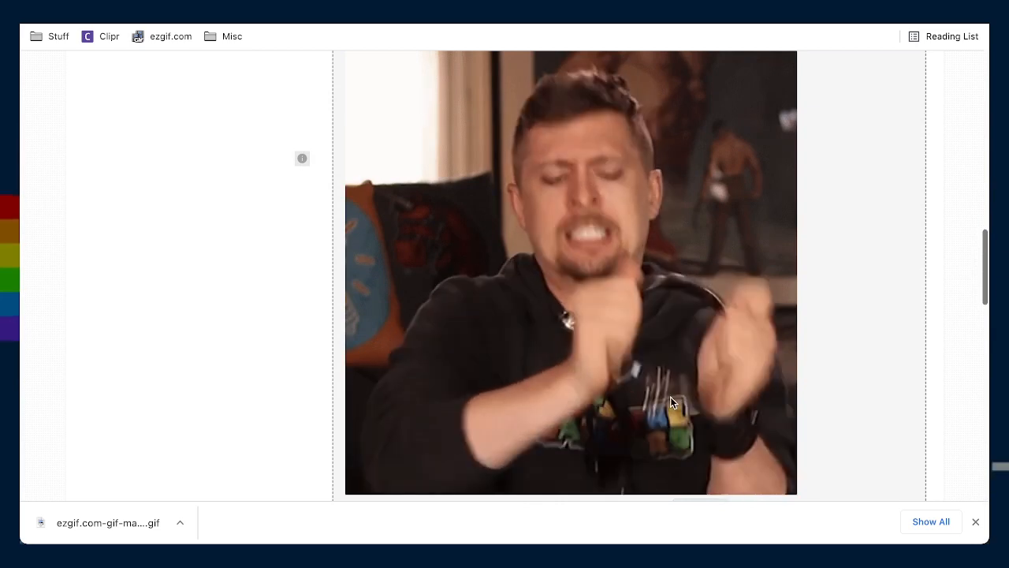
scroll(706, 406, up, 1)
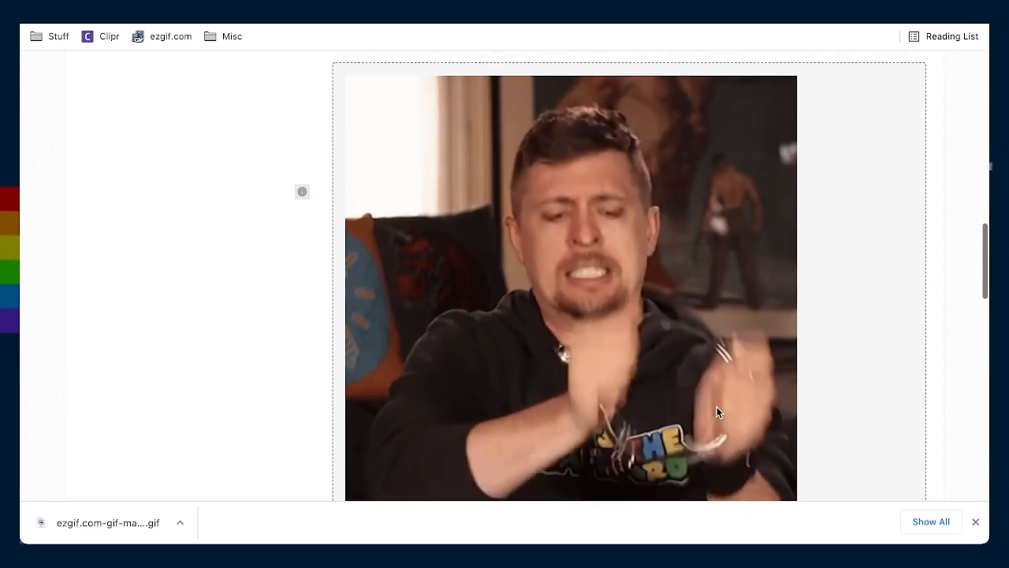
scroll(717, 410, down, 1)
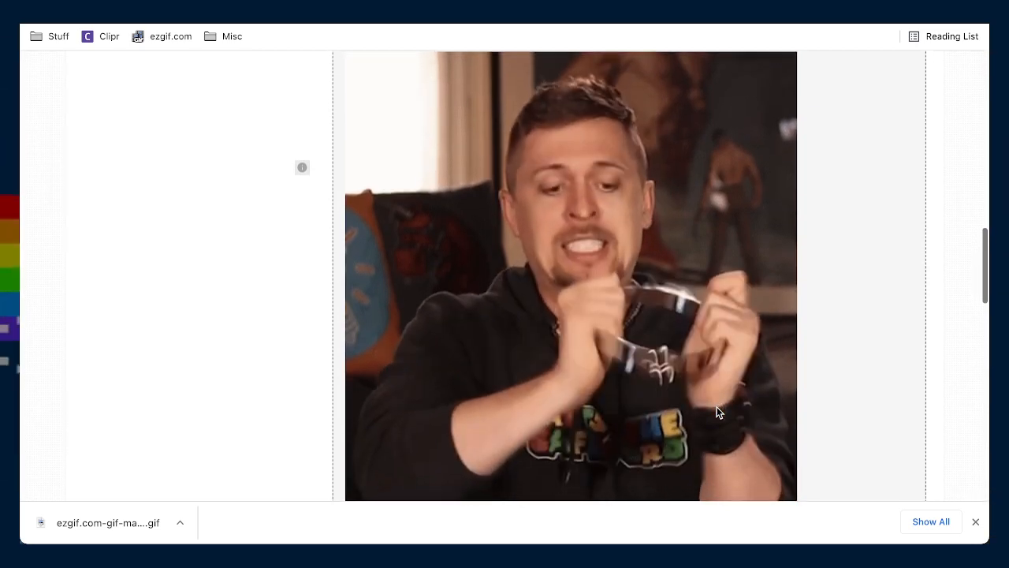
scroll(718, 411, down, 2)
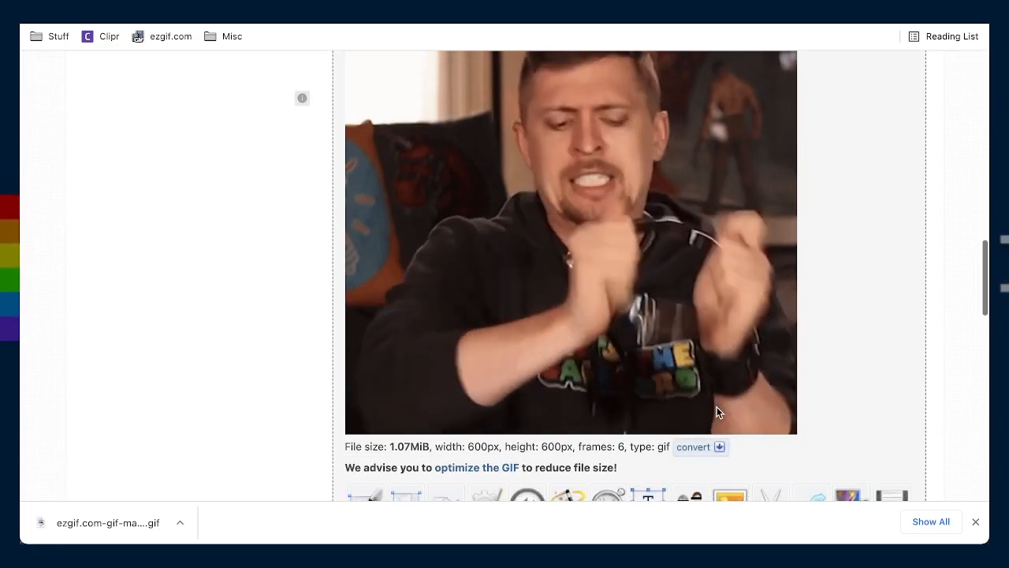
scroll(717, 411, up, 2)
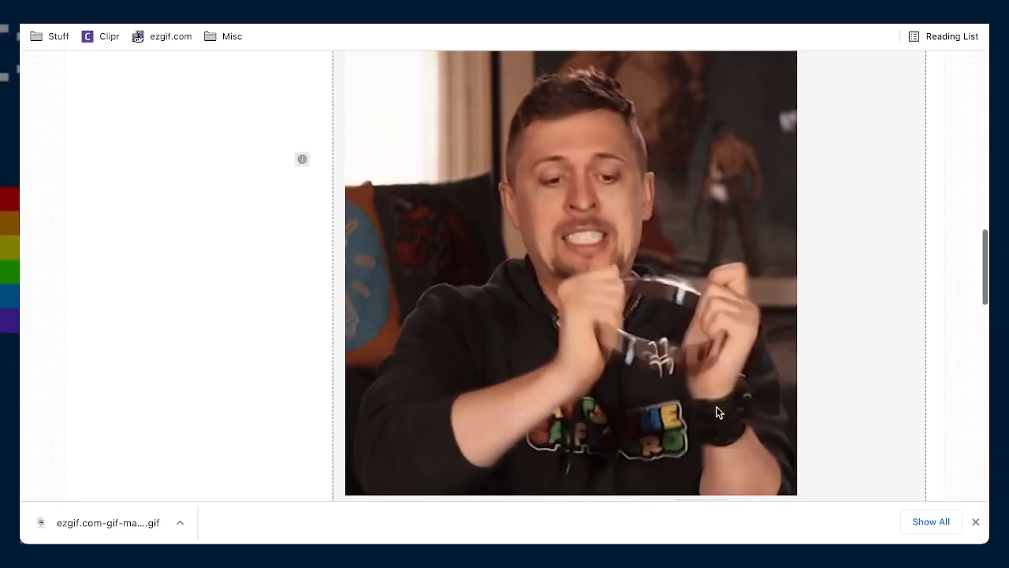
Open the converted GIF in the effects tool and set saturation to 105, lightness to 104 and brightness to 4
scroll(718, 406, down, 6)
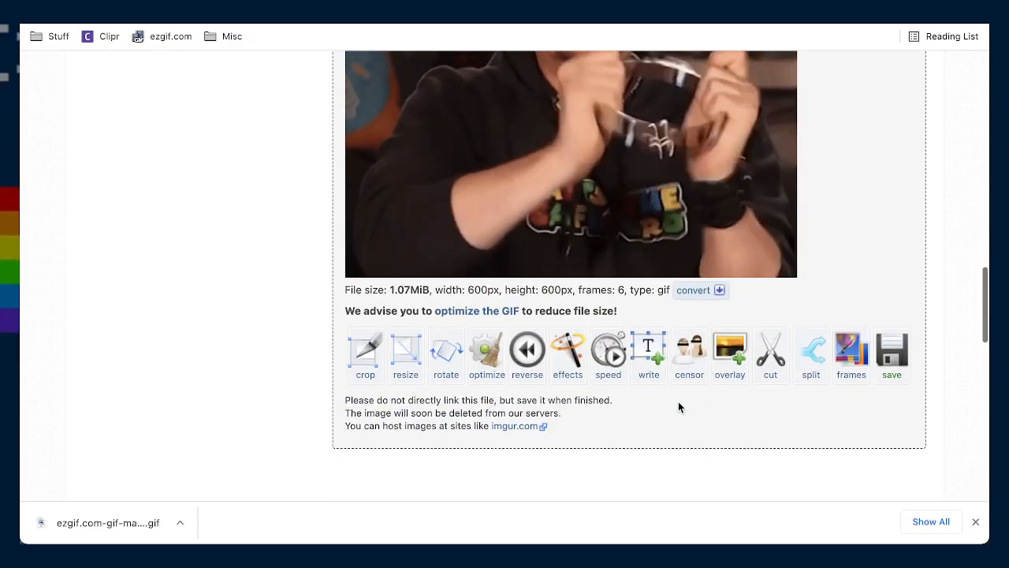
click(566, 353)
scroll(563, 360, down, 10)
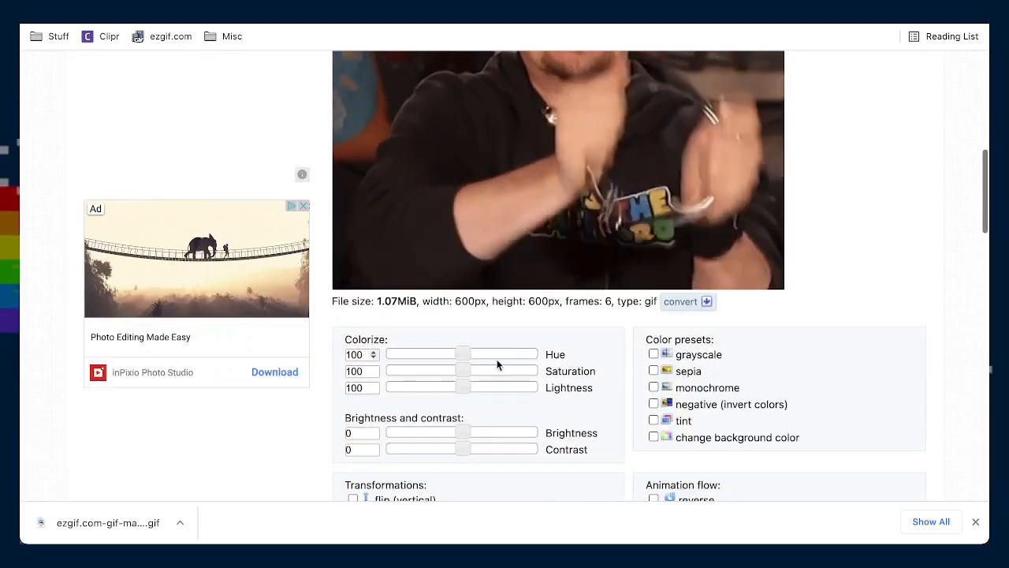
drag(462, 371, 467, 387)
click(463, 387)
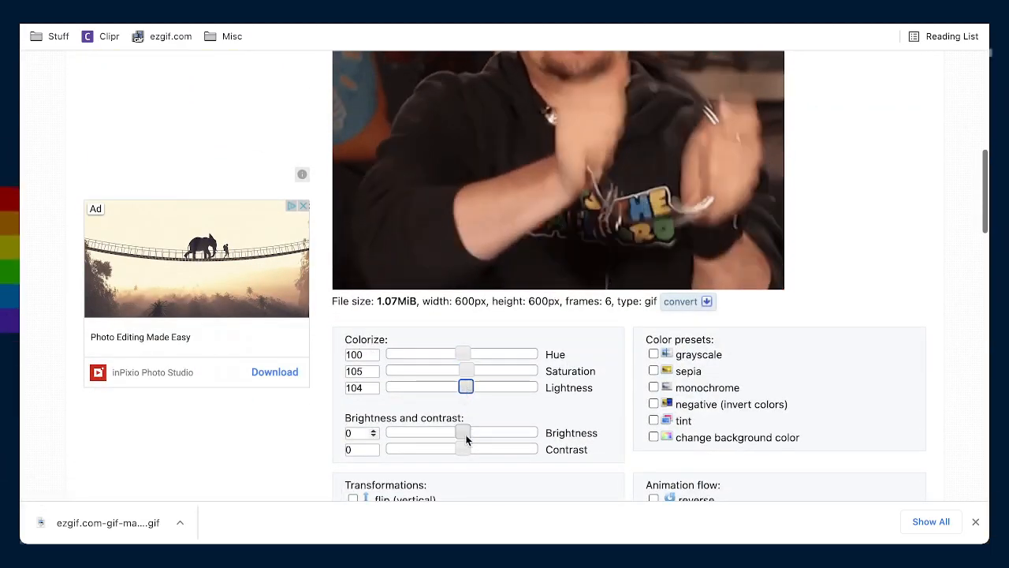
click(463, 447)
drag(466, 433, 469, 432)
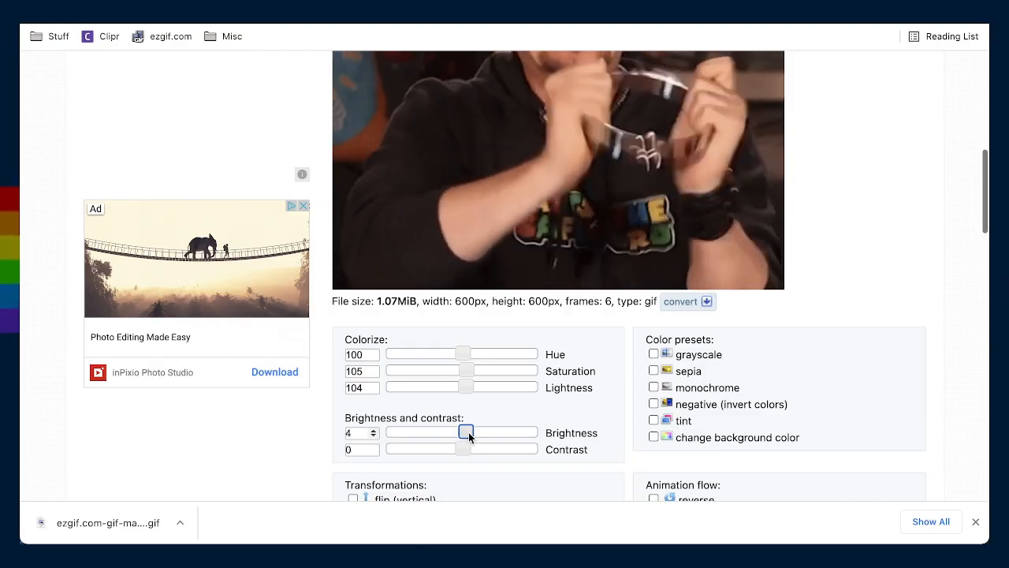
Apply the effects with "run to the end and reverse back to the start" enabled and compare the processed GIF with the original
scroll(655, 414, down, 2)
click(653, 430)
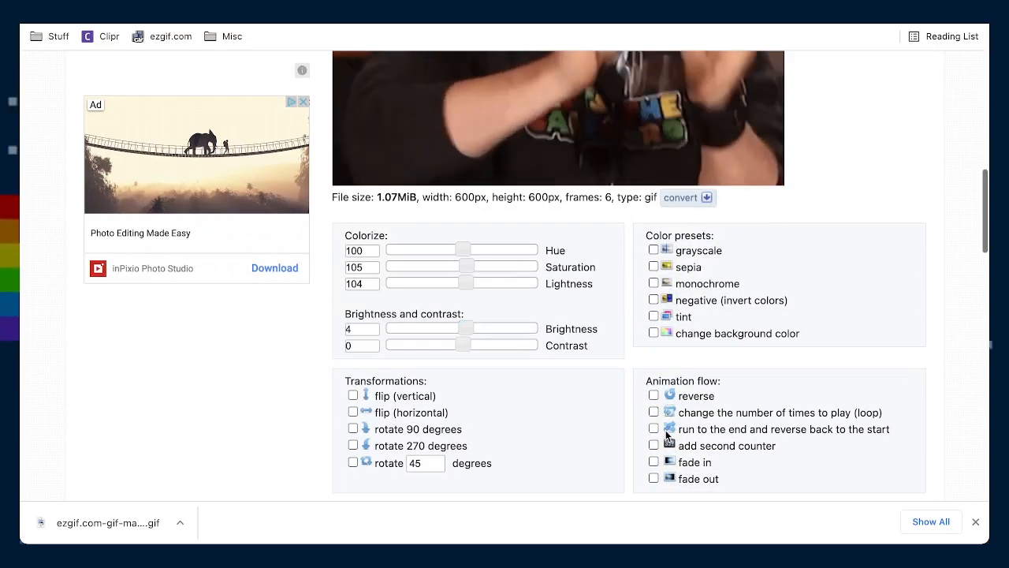
scroll(663, 428, down, 5)
scroll(480, 402, down, 5)
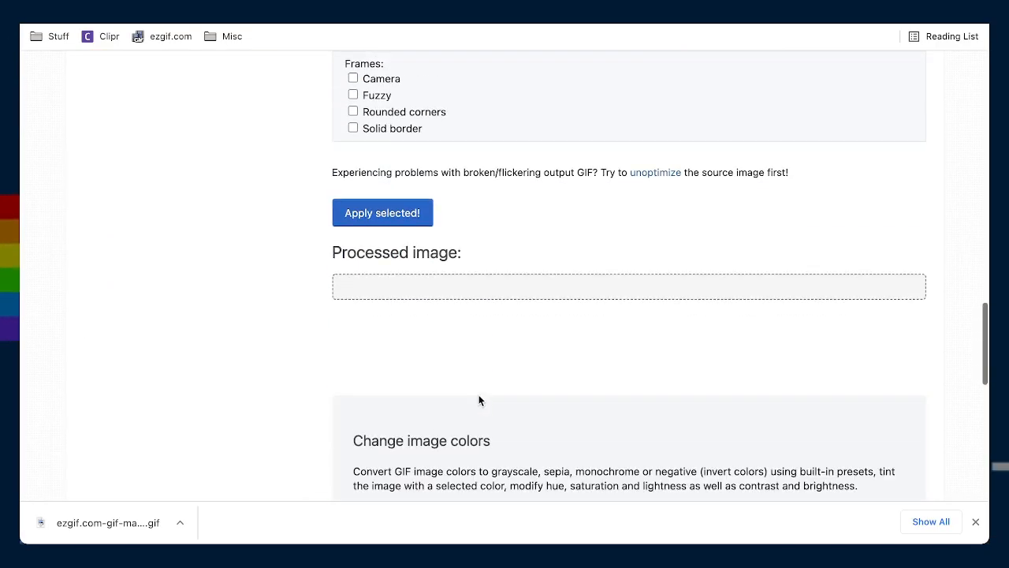
click(396, 213)
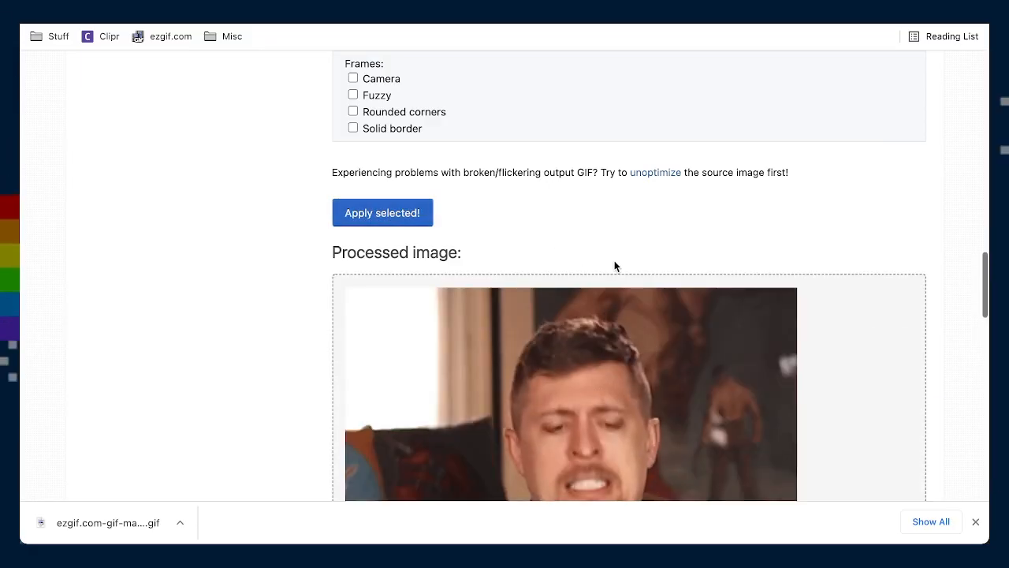
scroll(631, 265, down, 3)
scroll(847, 287, down, 1)
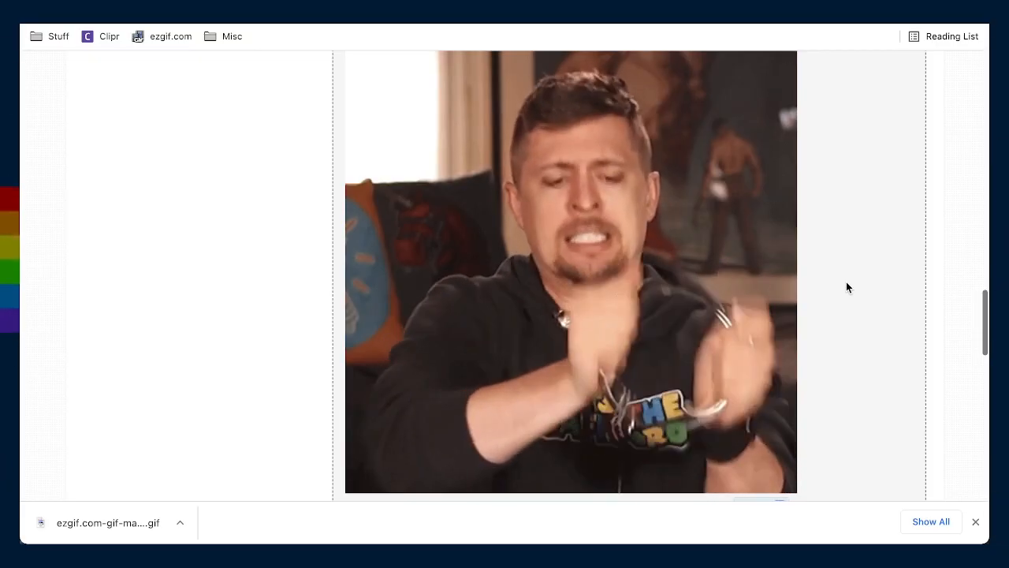
key(ctrl+w)
scroll(846, 287, down, 5)
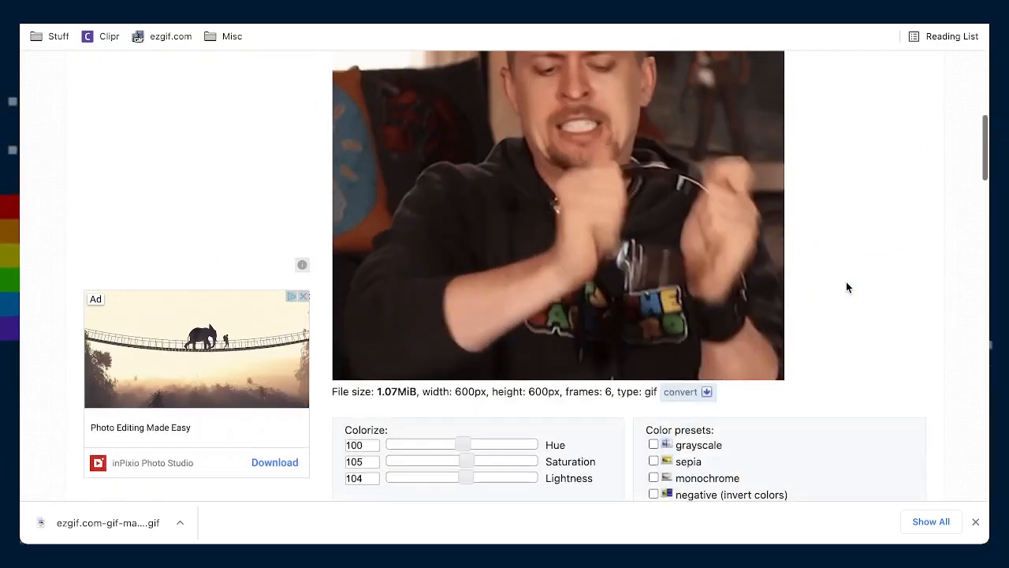
scroll(846, 287, up, 1)
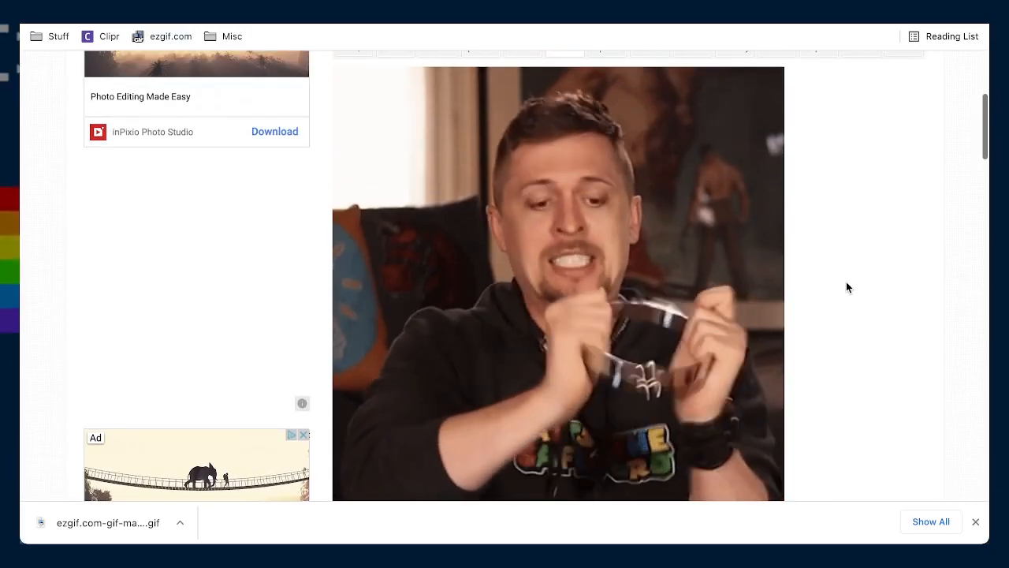
scroll(846, 287, down, 1)
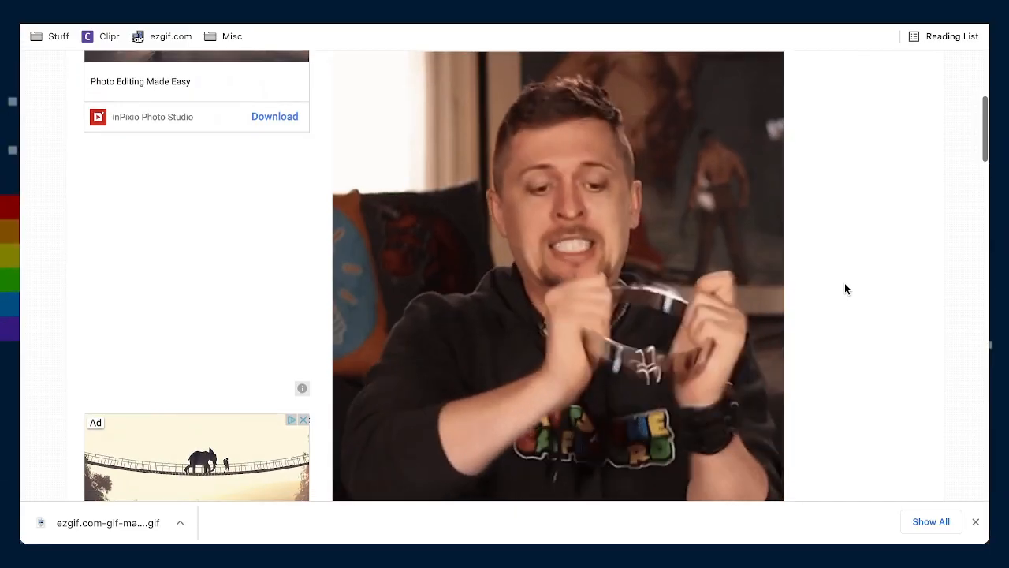
Disable "run to the end and reverse back to the start", reapply the colour adjustments and review the processed GIF
scroll(846, 287, down, 5)
scroll(845, 288, down, 5)
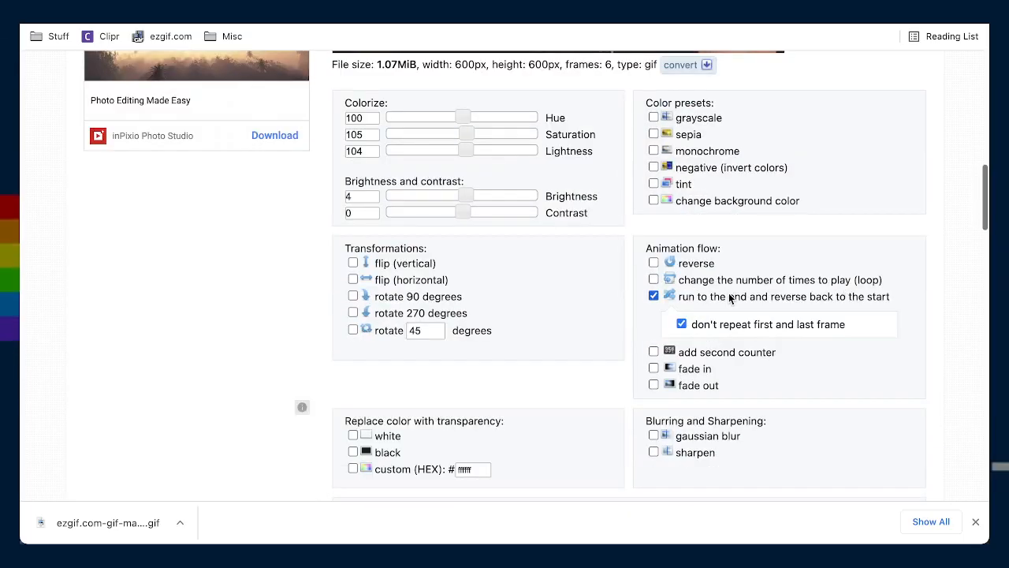
scroll(704, 314, down, 1)
scroll(681, 328, down, 5)
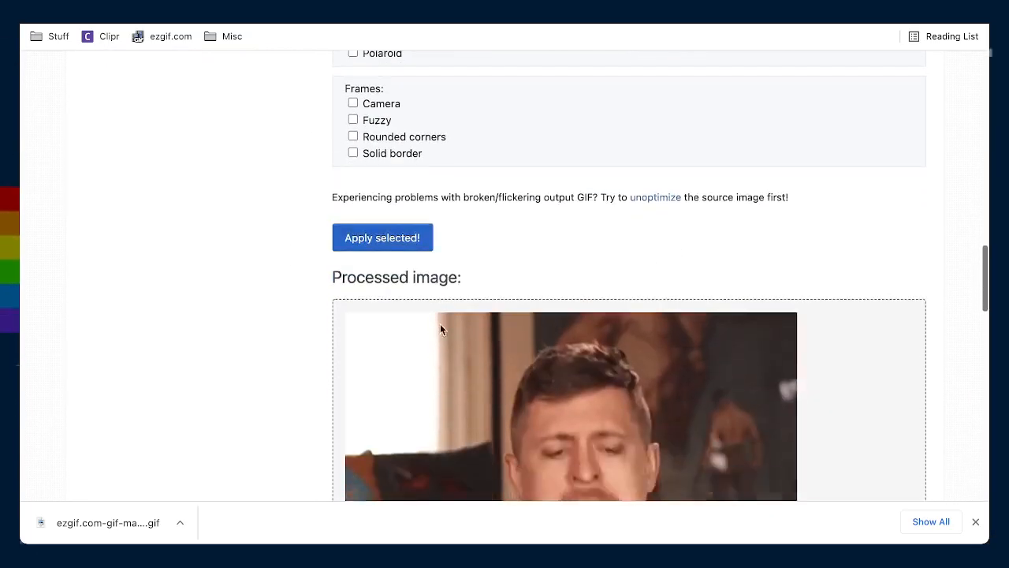
click(378, 182)
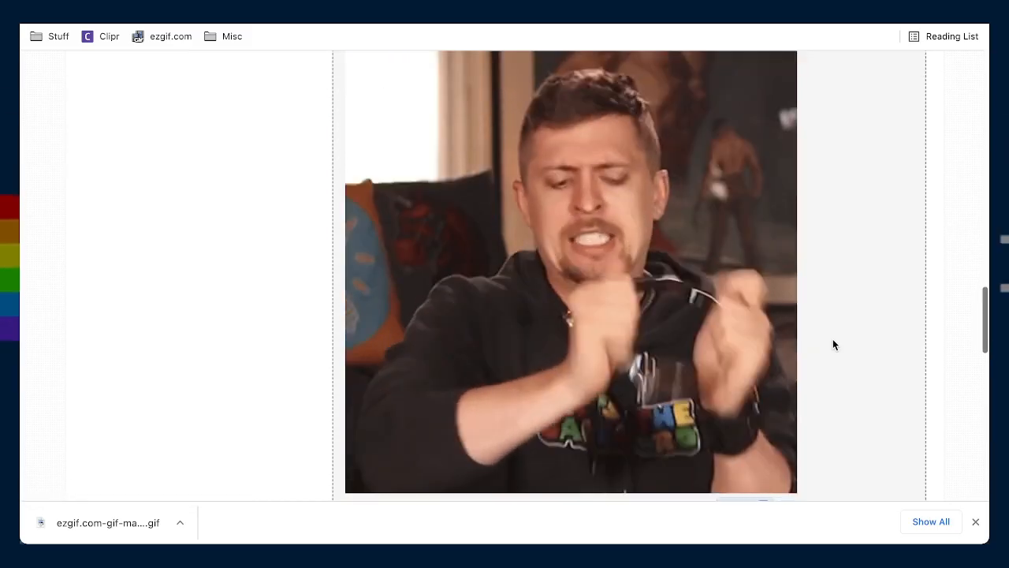
scroll(833, 339, down, 1)
scroll(833, 340, up, 1)
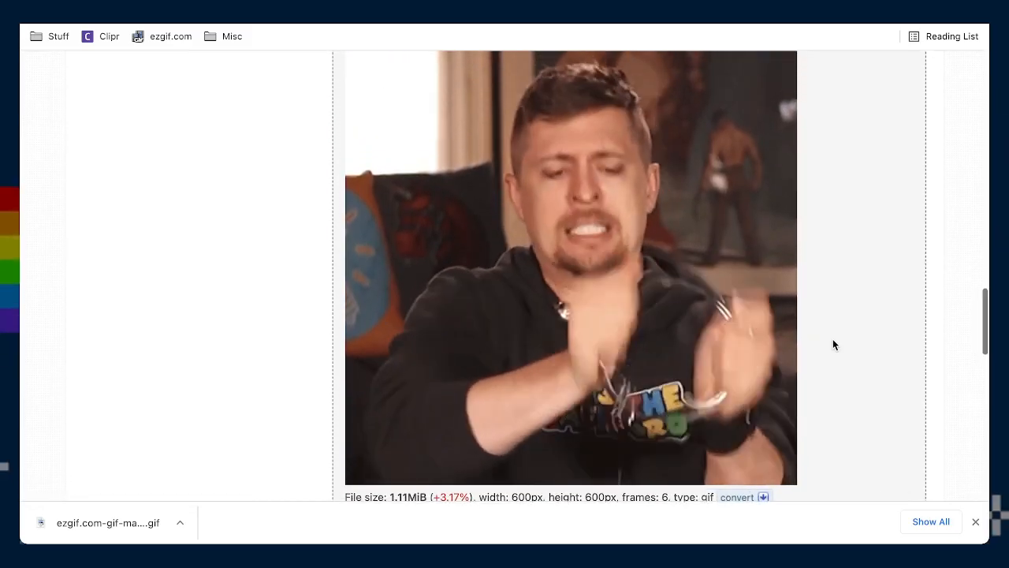
Optimize the processed GIF with the Lossy GIF method at compression level 35 and save the optimized file to the computer
scroll(833, 340, down, 2)
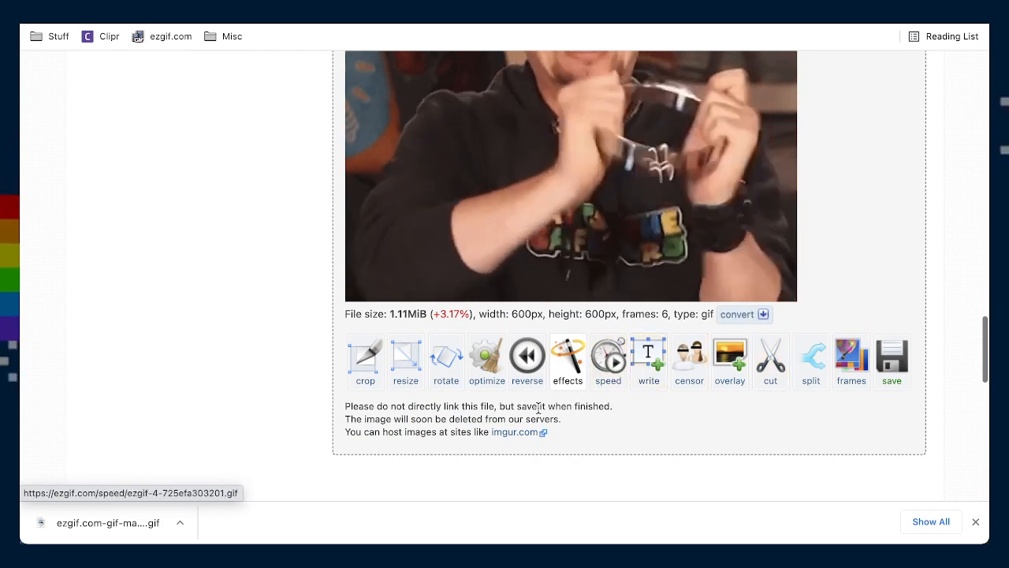
click(489, 375)
scroll(469, 365, down, 4)
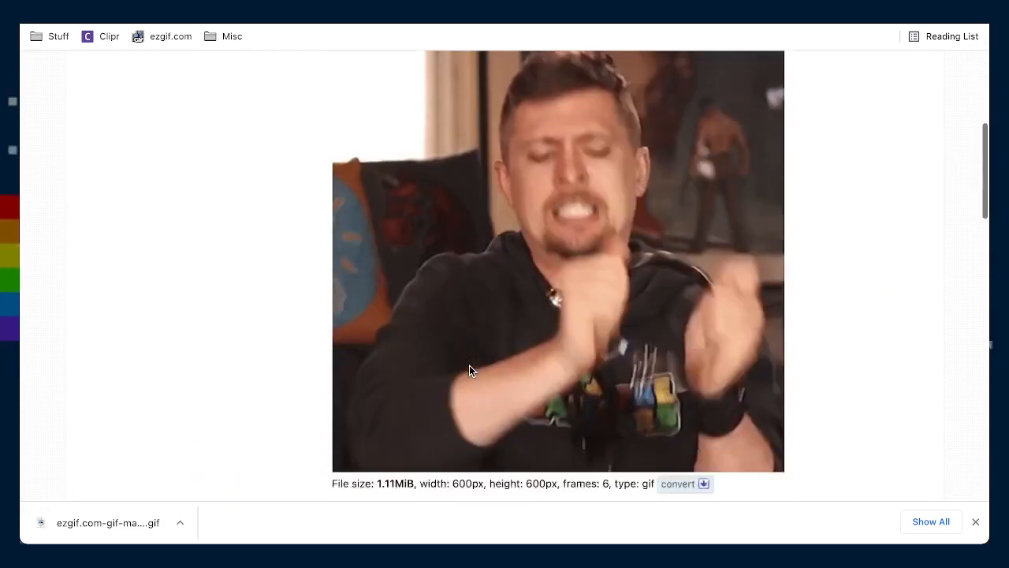
scroll(469, 367, down, 3)
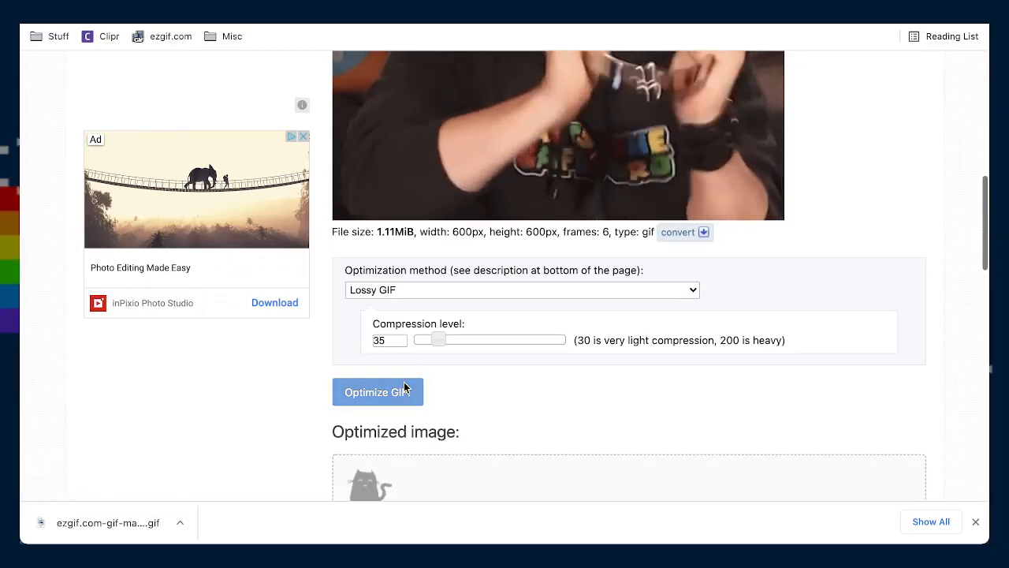
click(404, 389)
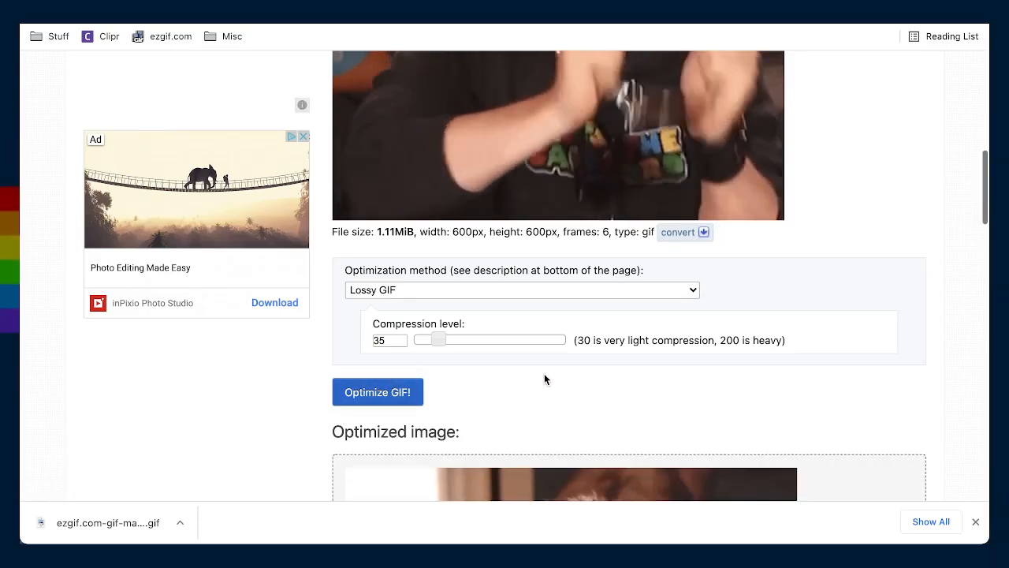
scroll(782, 418, down, 5)
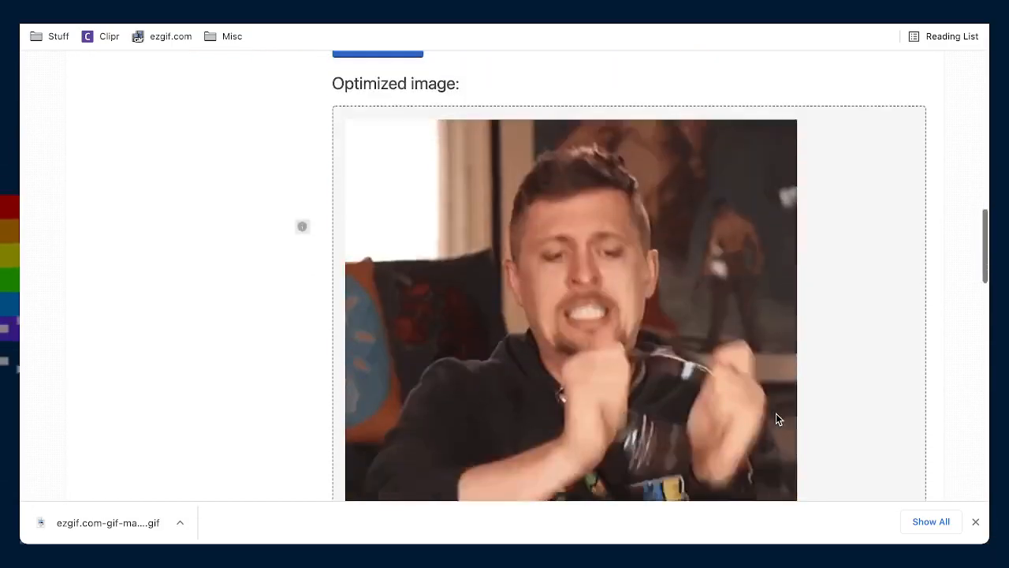
scroll(776, 419, down, 4)
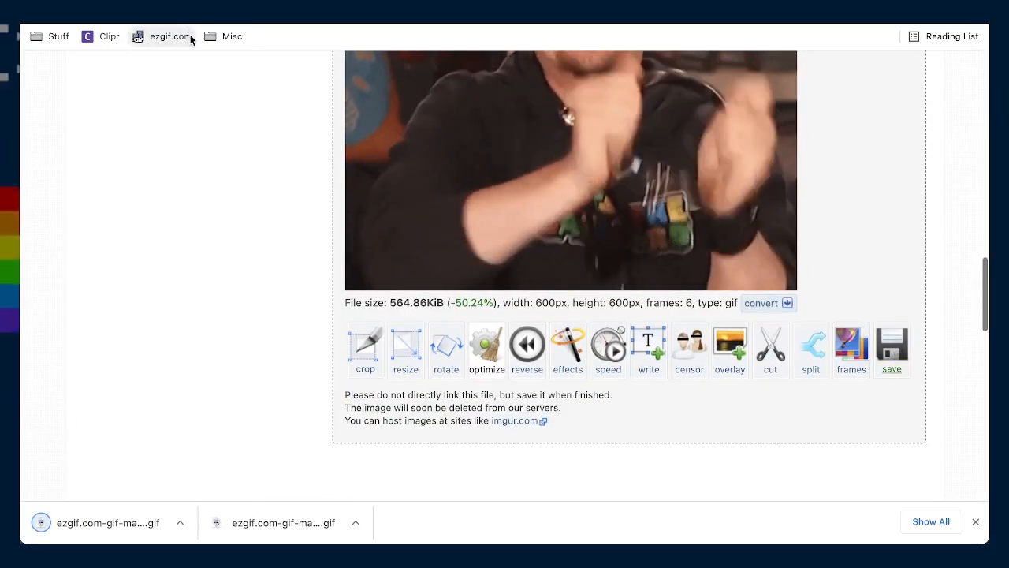
Return to the video-to-GIF converter and upload 0842-ampKGasp.mov
scroll(238, 160, up, 10)
click(226, 158)
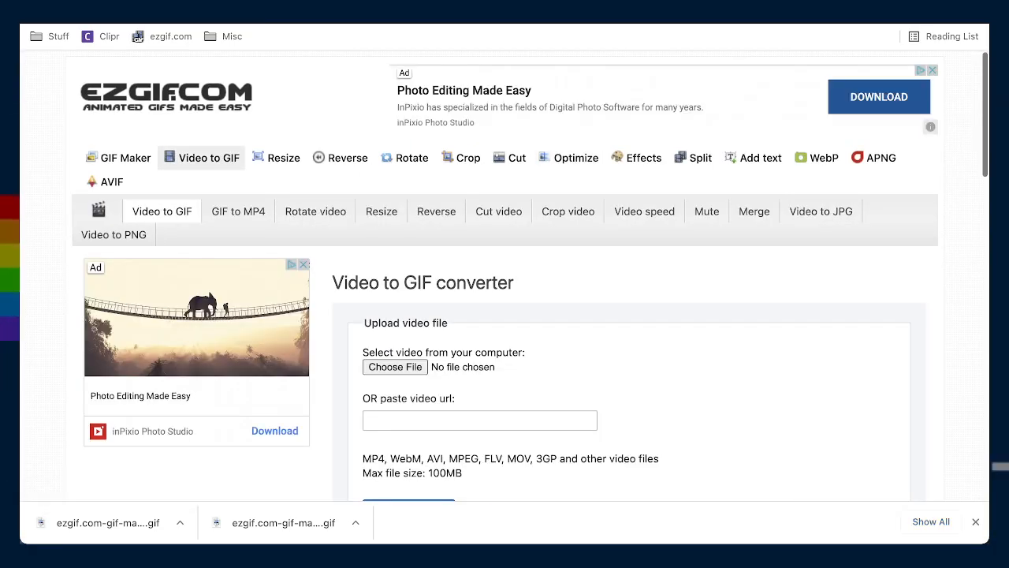
drag(404, 365, 402, 367)
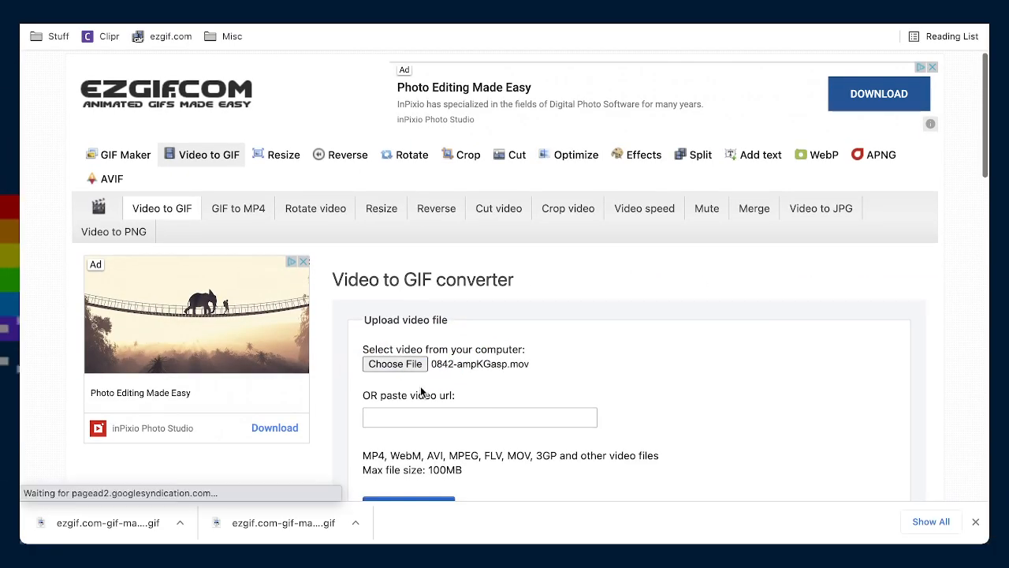
scroll(421, 386, down, 3)
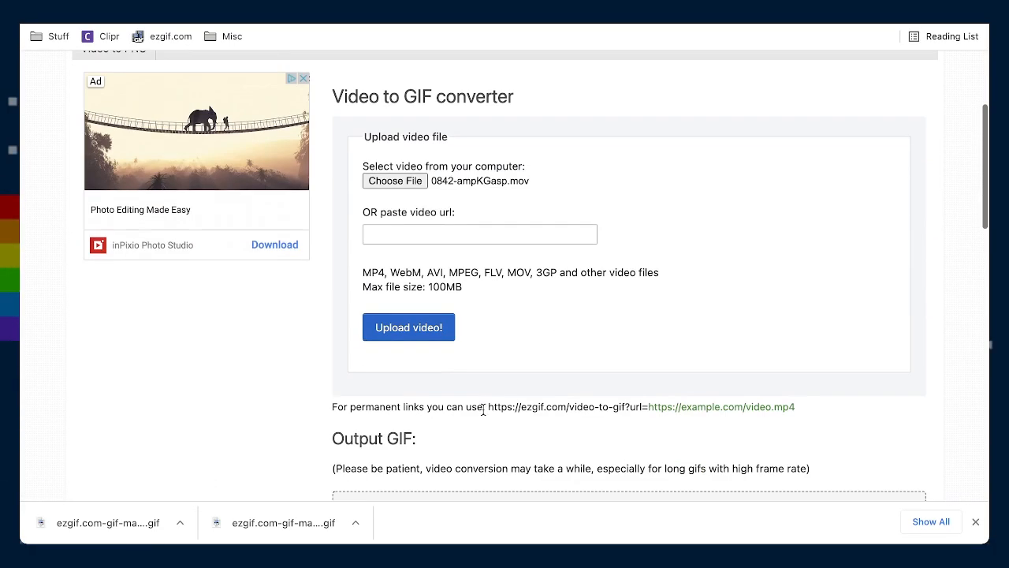
click(430, 330)
Convert the uploaded clip to a GIF with static-background optimization enabled and view the output
scroll(584, 359, down, 7)
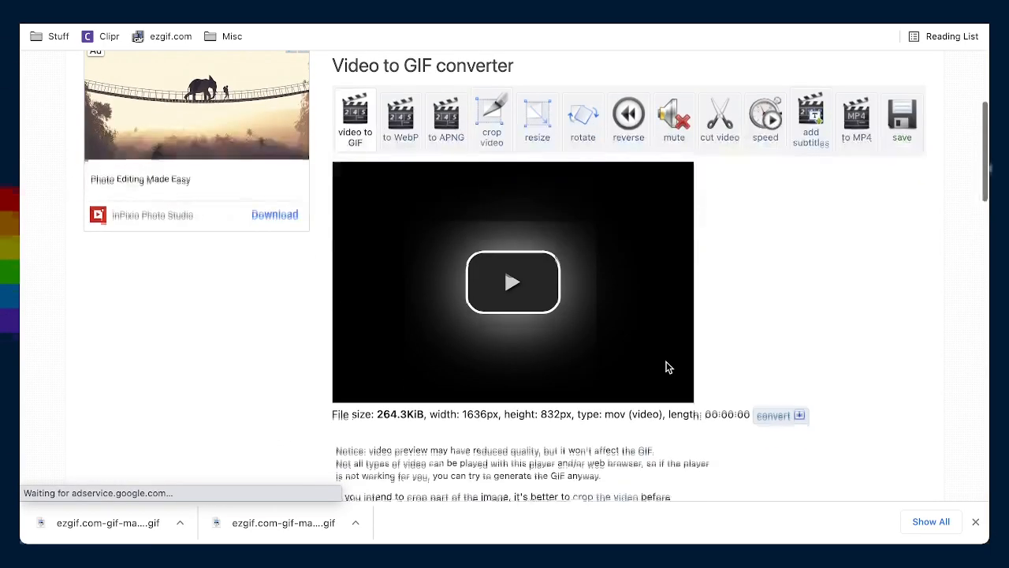
click(380, 375)
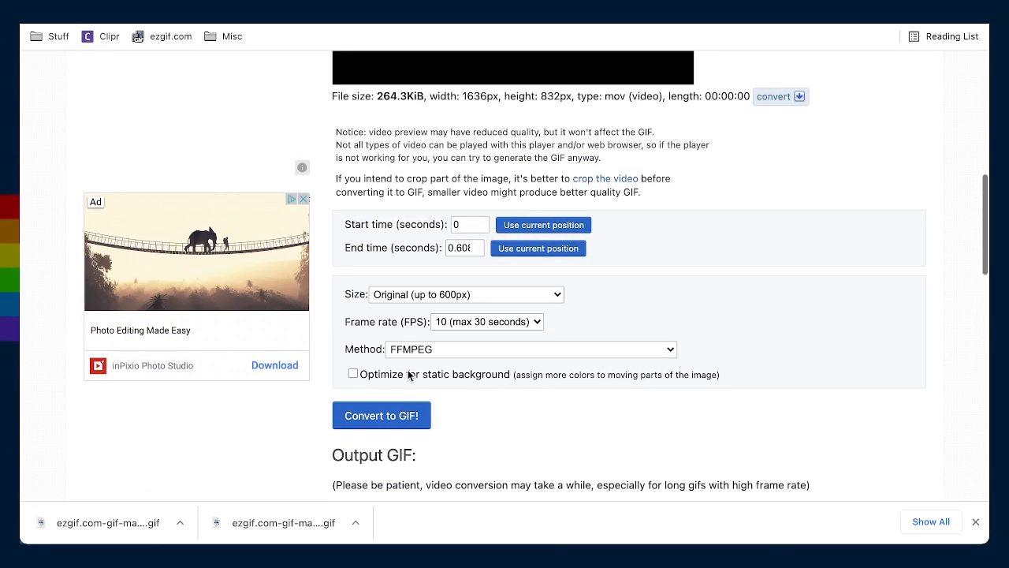
click(403, 415)
scroll(792, 394, down, 5)
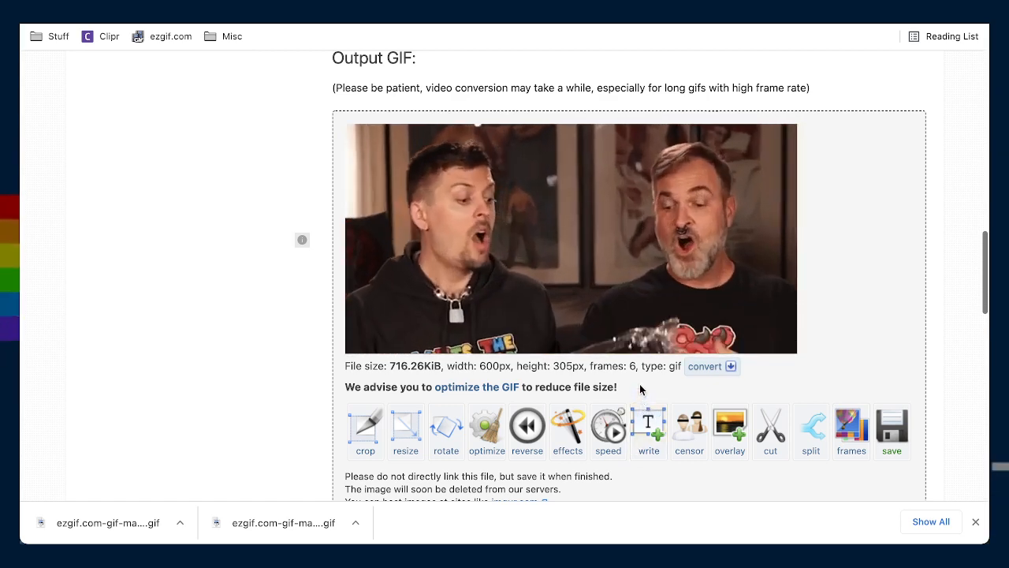
Open the new GIF in the effects tool, enable "run to the end and reverse back to the start" and apply it
click(567, 425)
scroll(770, 373, down, 4)
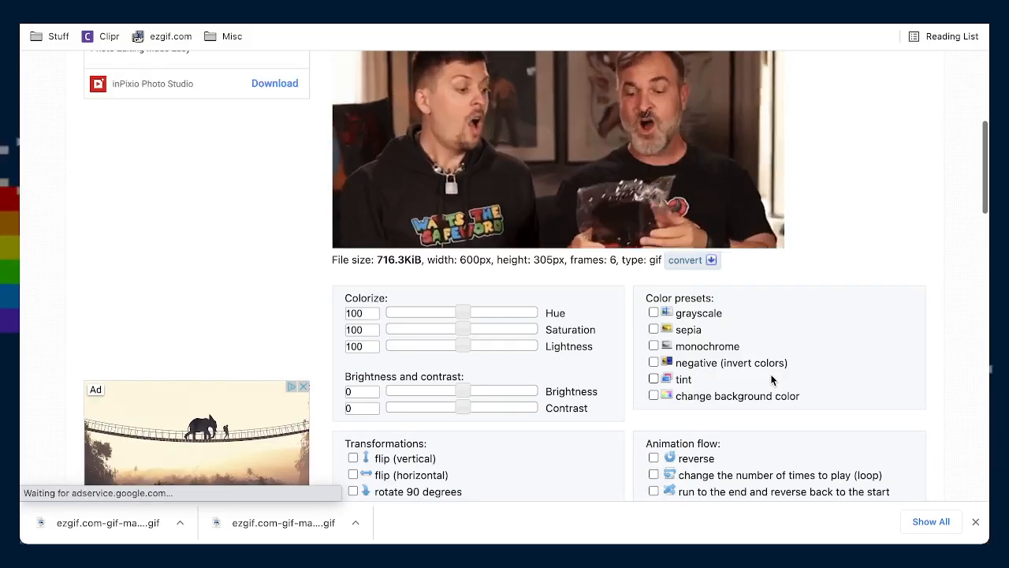
scroll(766, 386, down, 2)
click(741, 327)
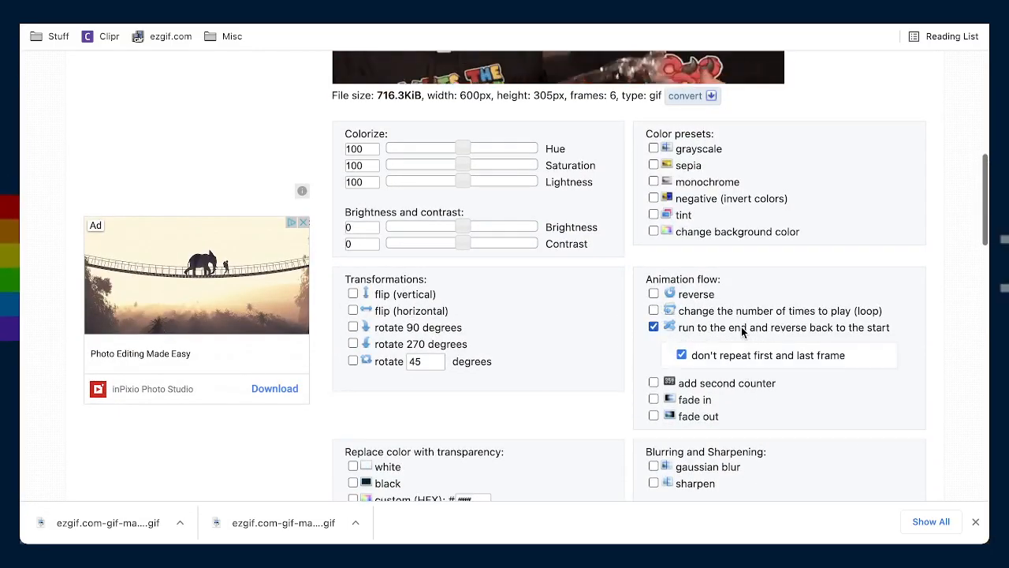
scroll(699, 364, down, 4)
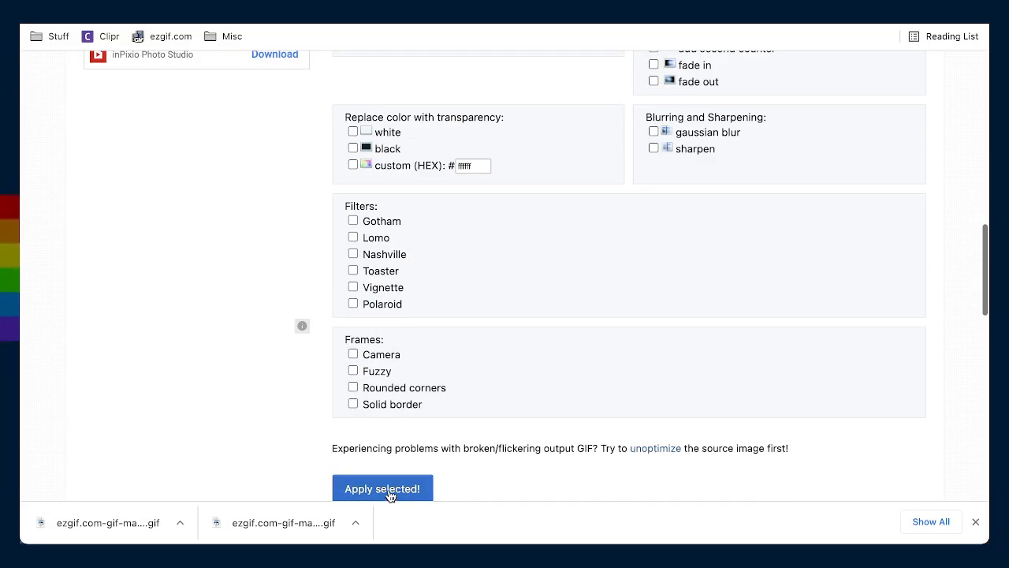
click(391, 492)
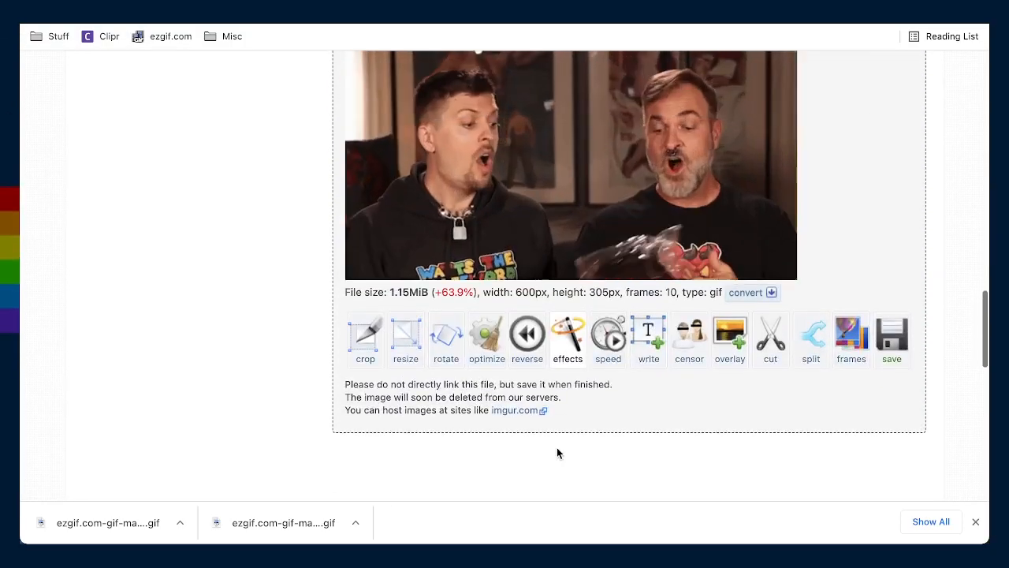
Compare the playback of the processed back-and-forth GIF with the original GIF
scroll(556, 453, up, 2)
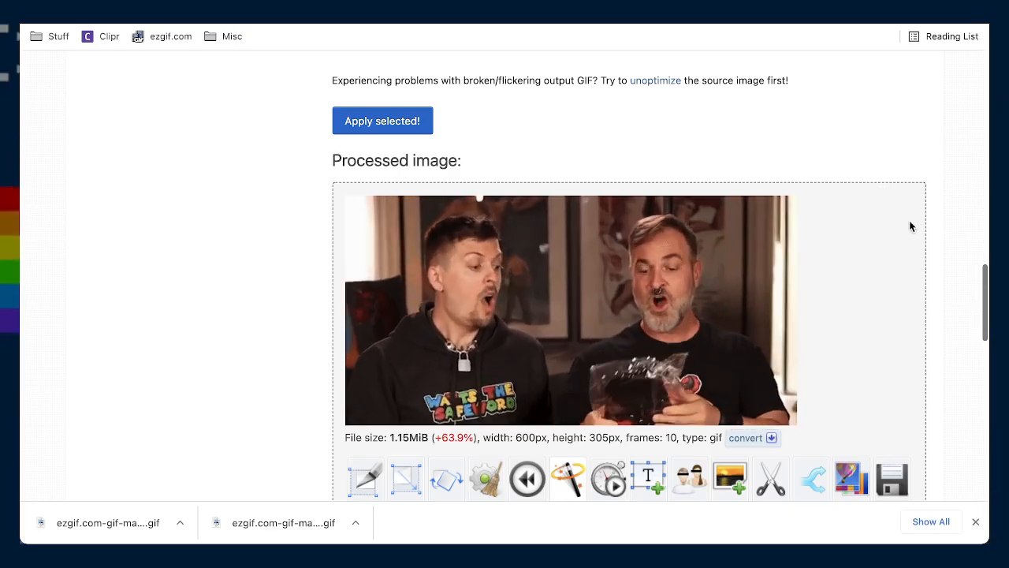
scroll(910, 226, up, 7)
scroll(910, 226, up, 6)
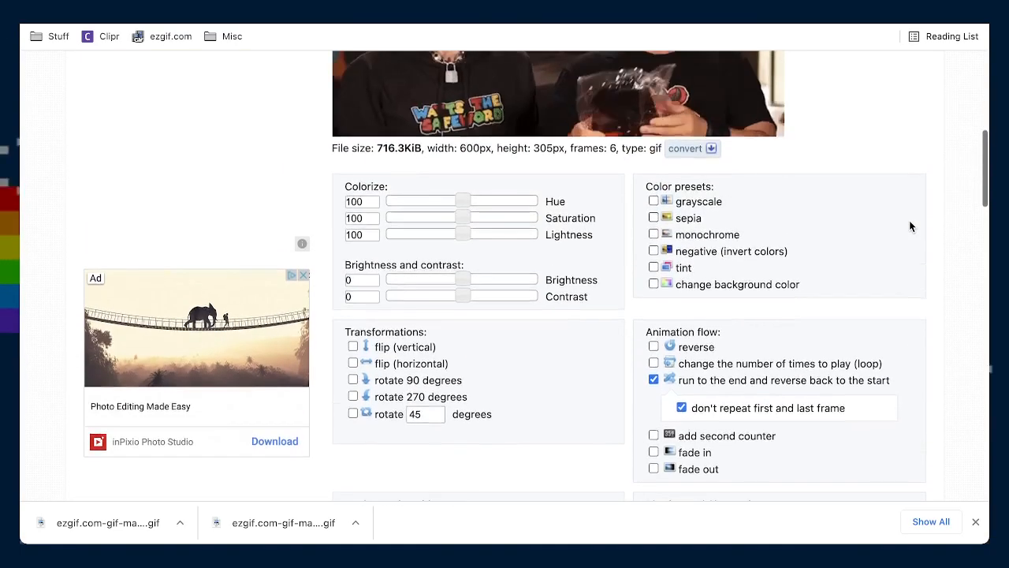
scroll(910, 225, up, 1)
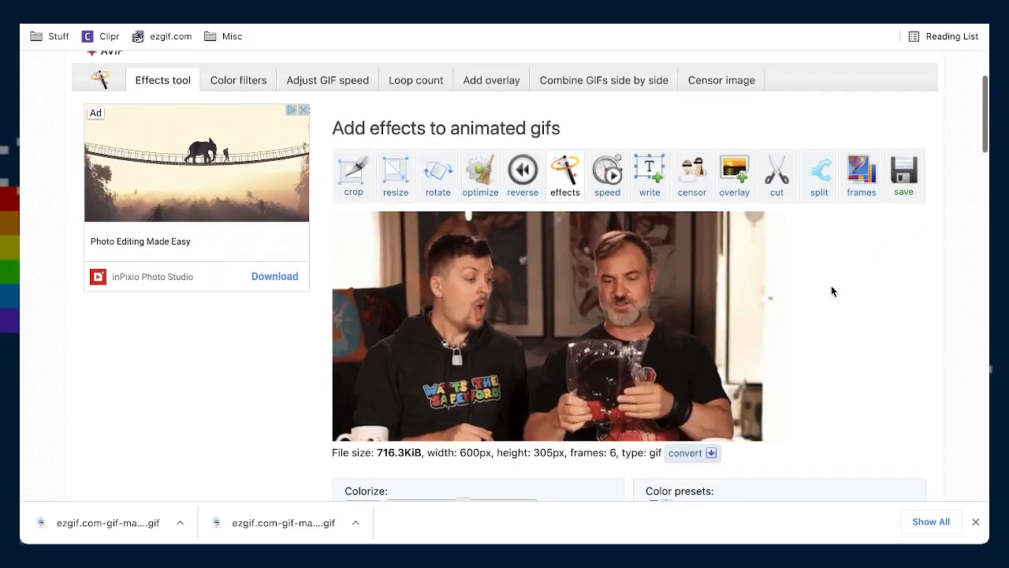
scroll(831, 290, up, 2)
scroll(831, 290, down, 4)
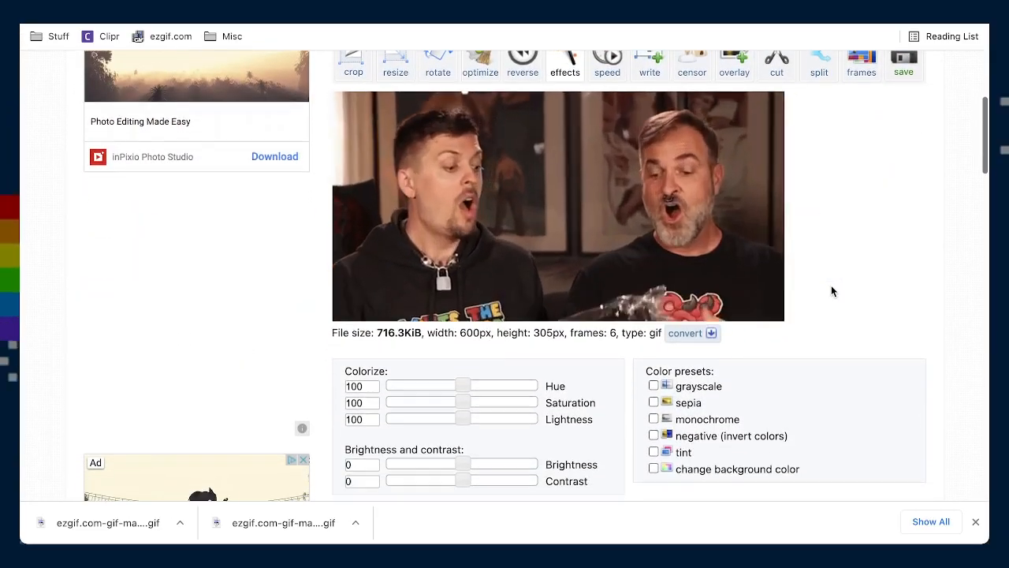
Return to the video-to-GIF converter and upload 0913-kBadSmell.mov
scroll(831, 290, up, 3)
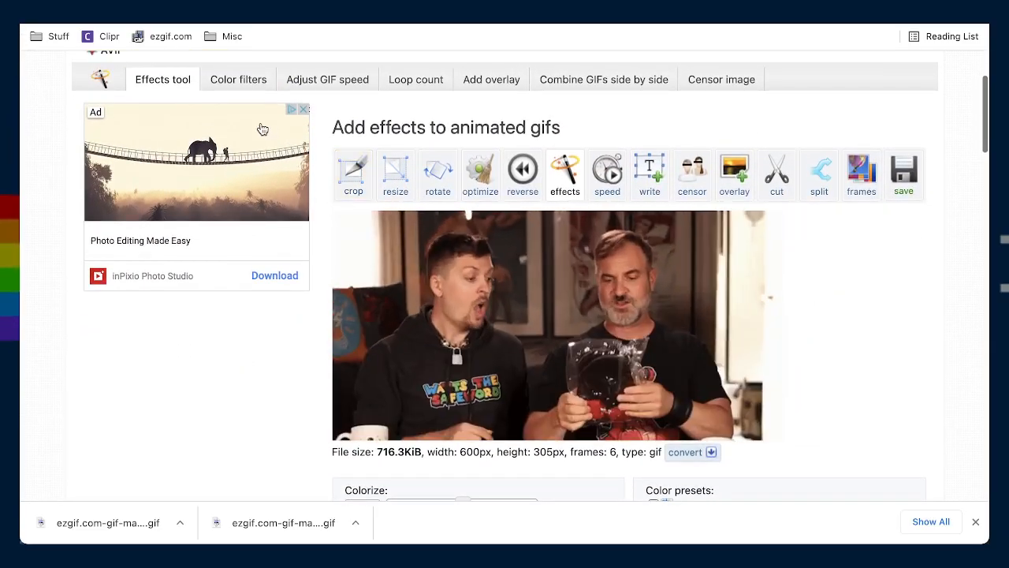
scroll(252, 135, up, 3)
click(220, 165)
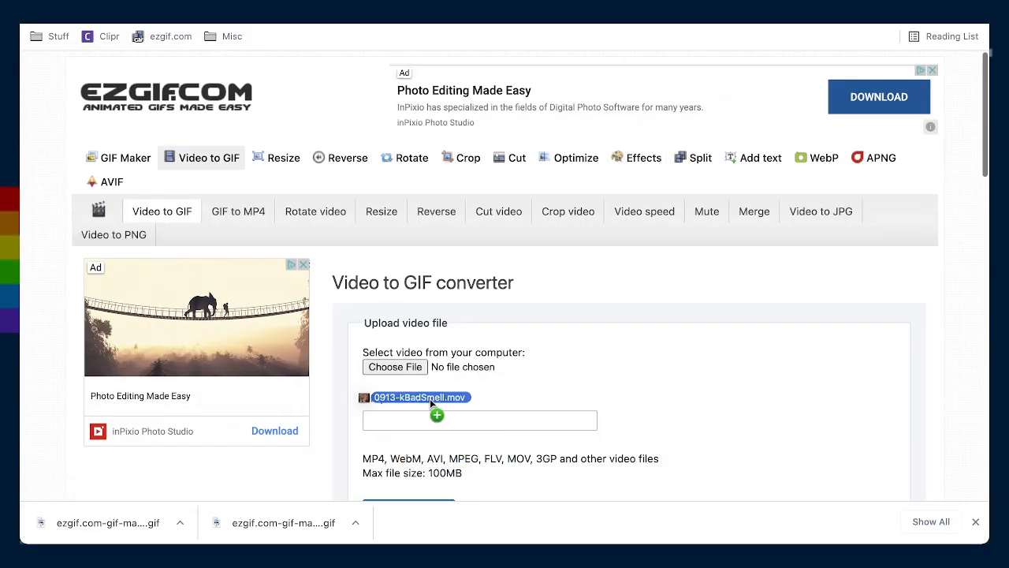
drag(397, 365, 397, 367)
scroll(470, 351, down, 4)
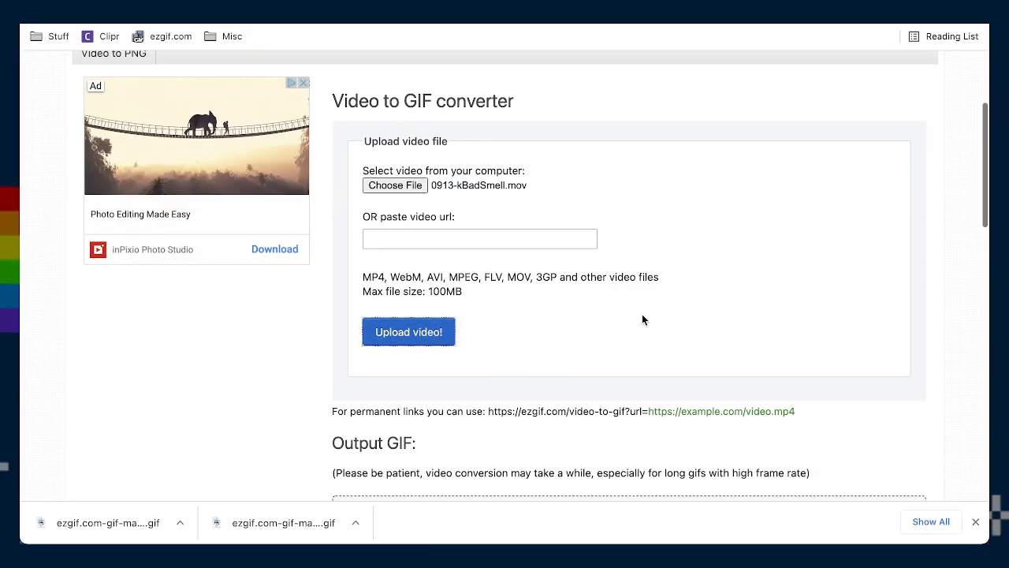
Convert the uploaded bad-smell clip to a GIF with static-background optimization enabled and review the output
scroll(609, 311, down, 5)
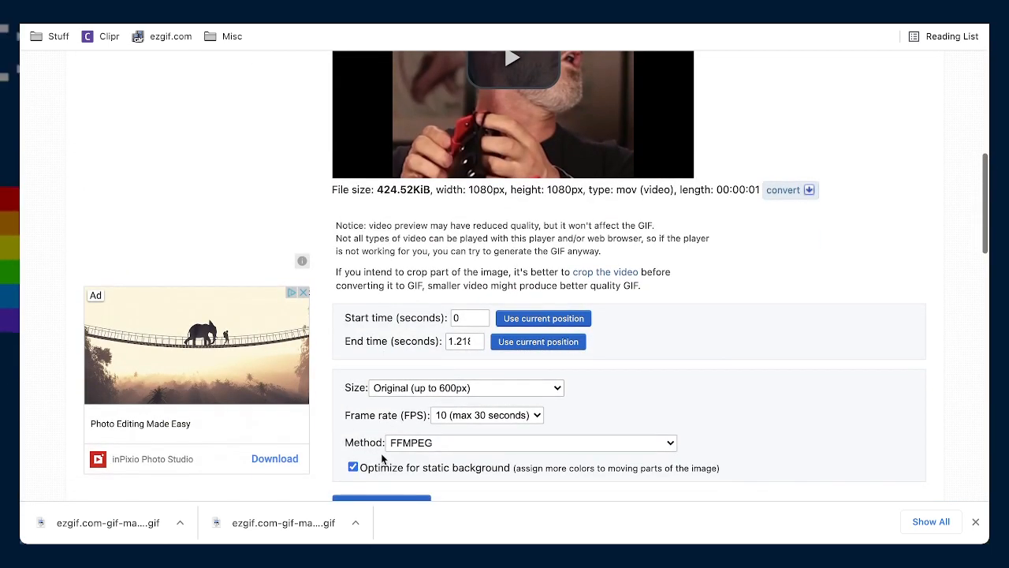
scroll(384, 453, down, 3)
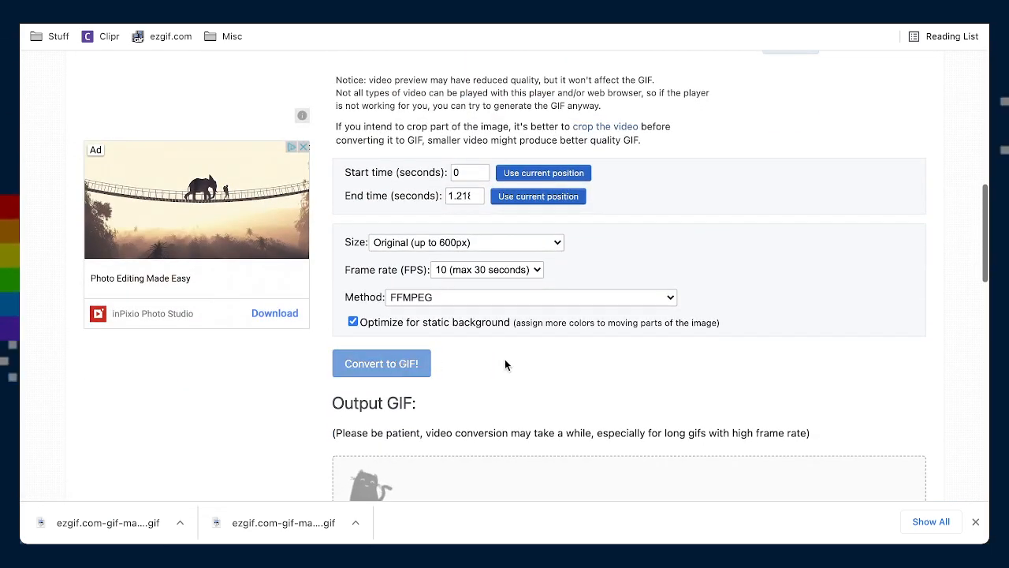
scroll(605, 353, down, 5)
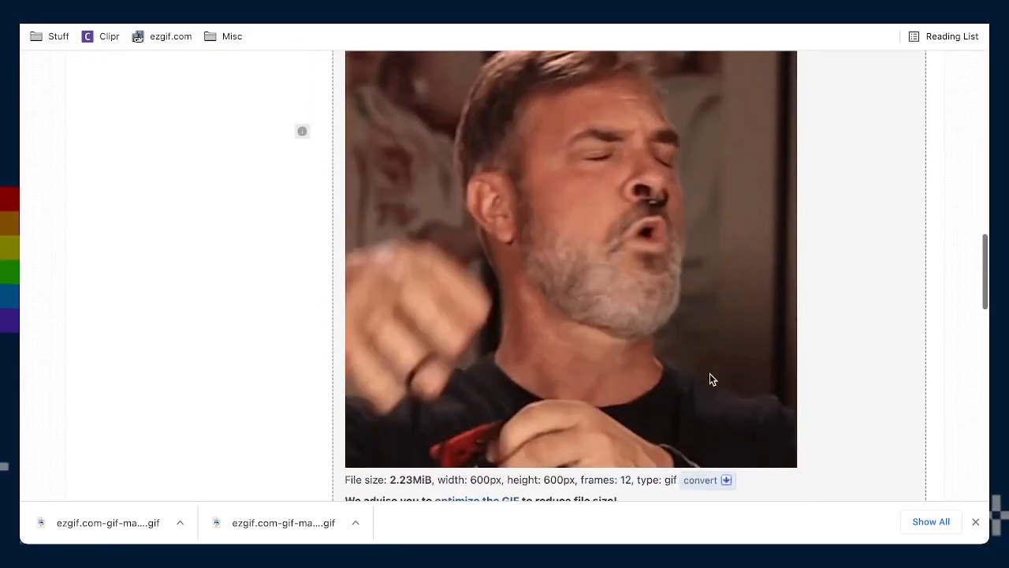
scroll(710, 380, down, 5)
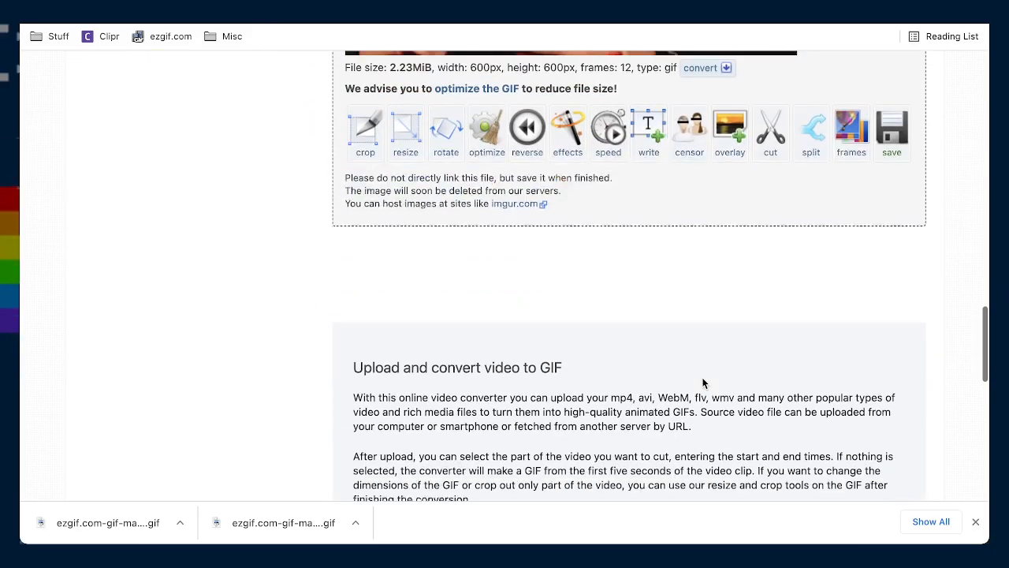
scroll(607, 383, down, 3)
scroll(607, 383, up, 5)
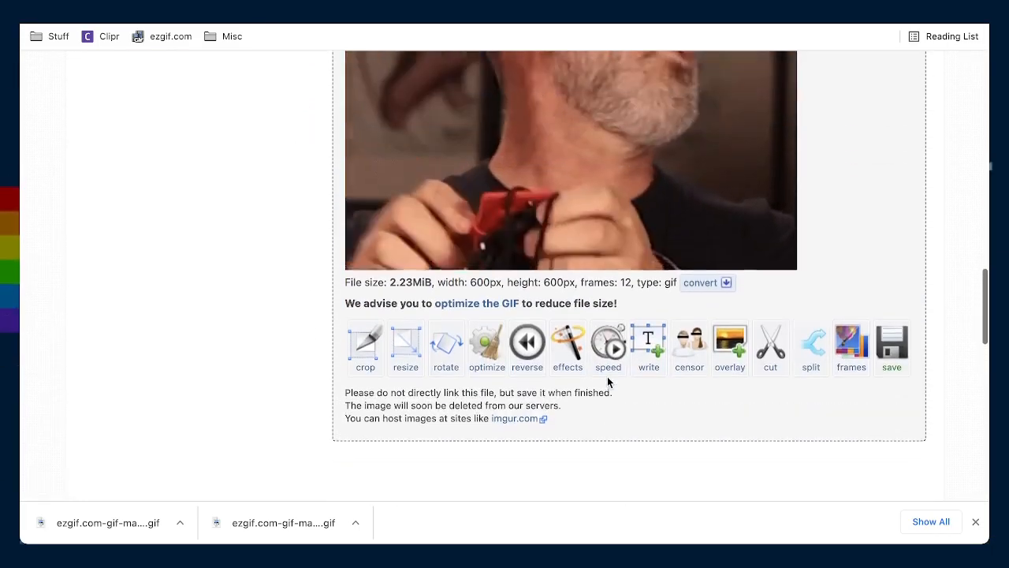
scroll(552, 382, up, 2)
scroll(505, 383, down, 1)
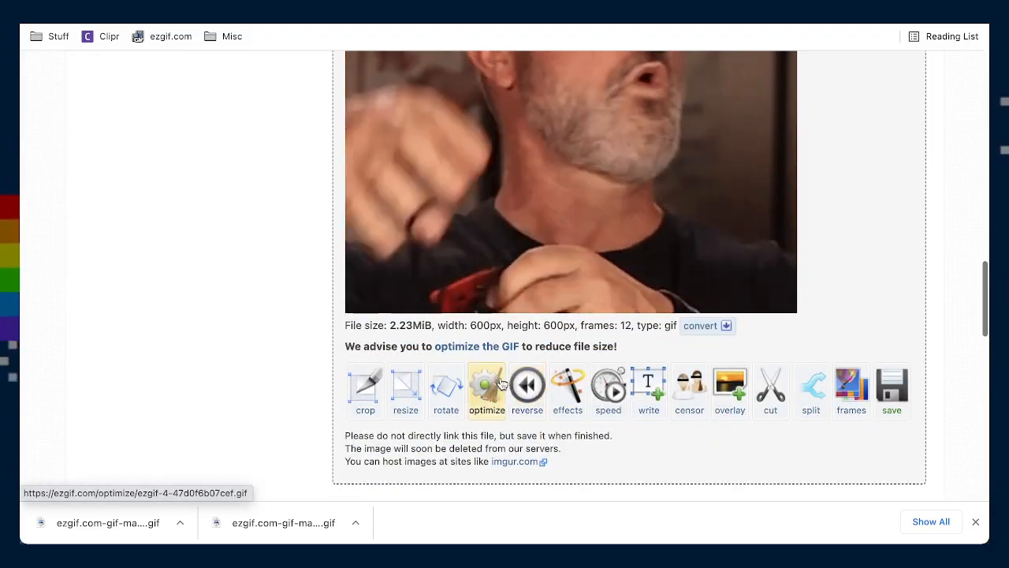
Open the GIF in the effects tool and apply saturation 105, lightness 105 and brightness 4
click(577, 384)
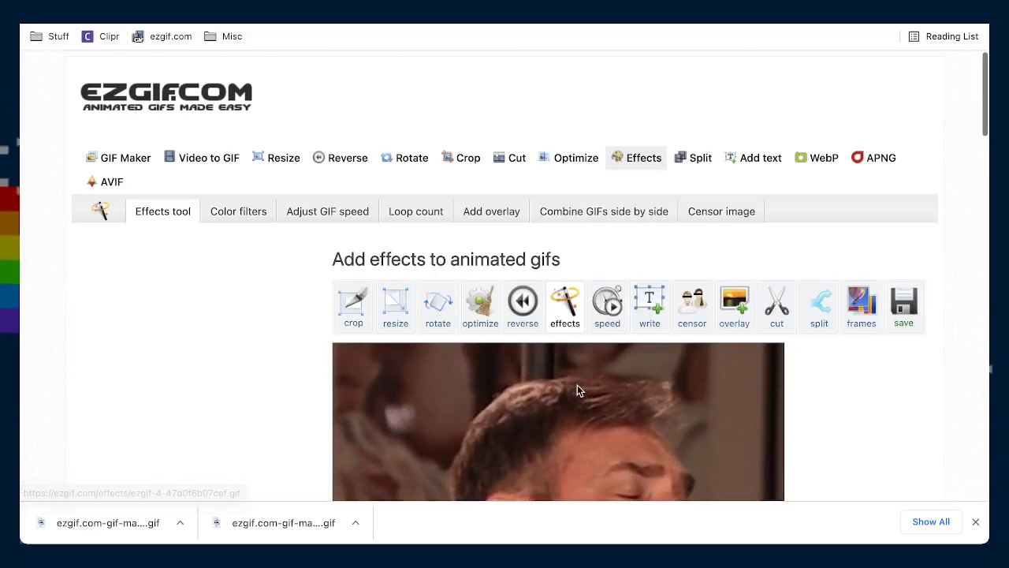
scroll(577, 389, down, 7)
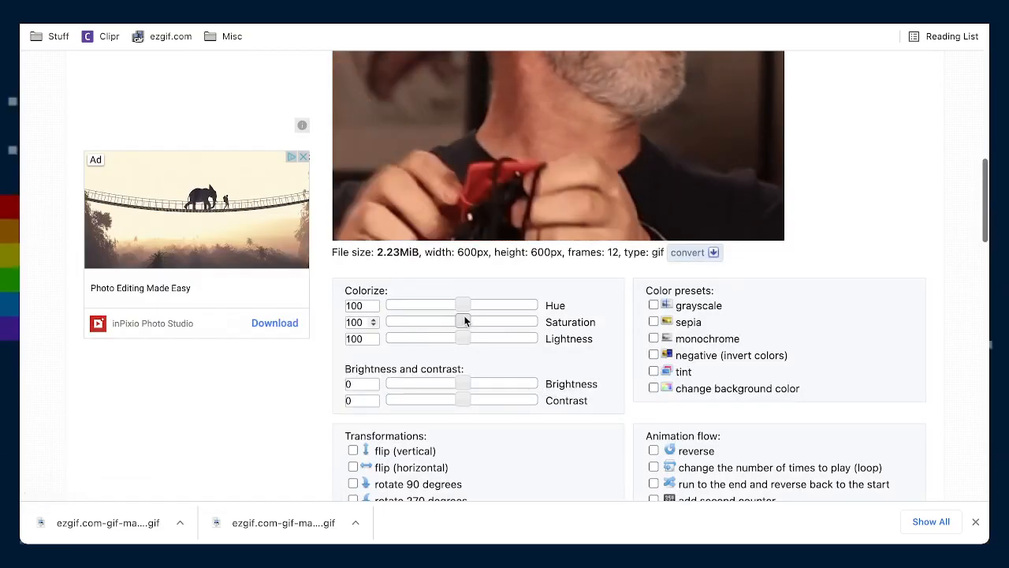
drag(464, 320, 468, 338)
click(463, 339)
drag(464, 383, 466, 384)
scroll(597, 416, down, 2)
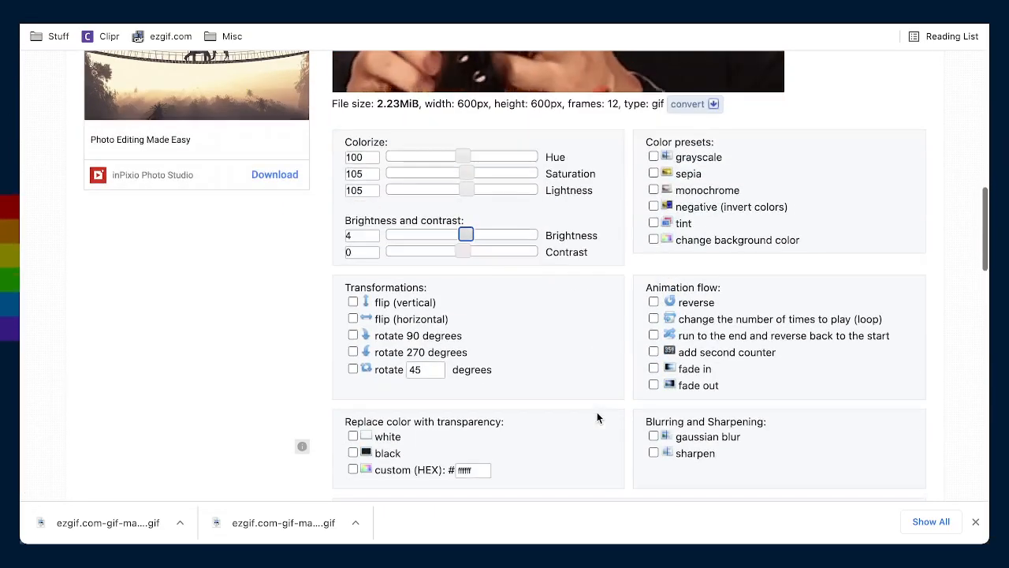
scroll(596, 417, down, 9)
click(403, 69)
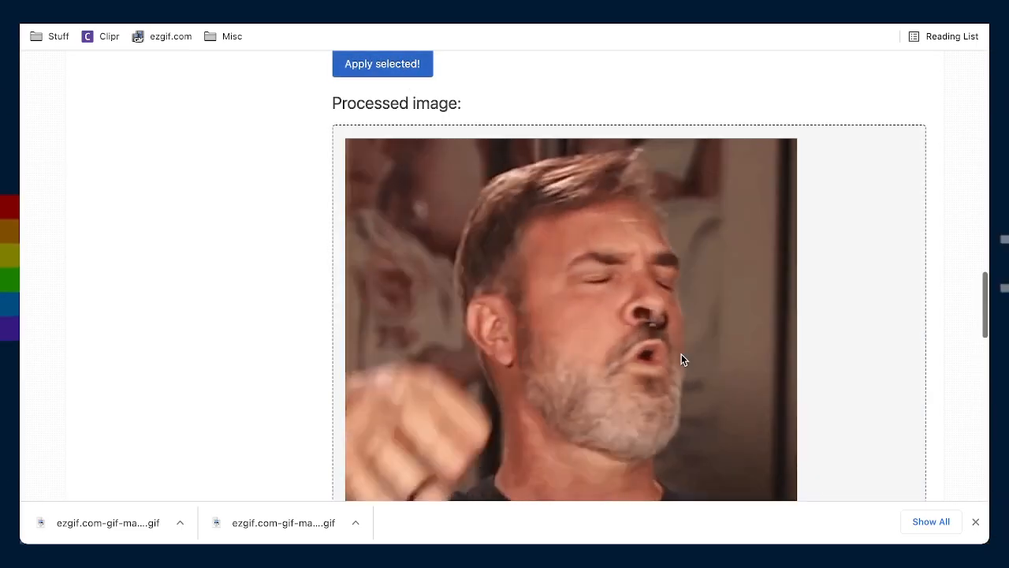
Open the color-adjusted GIF in the optimizer and compress it with the Lossy GIF method at level 35
scroll(682, 359, down, 5)
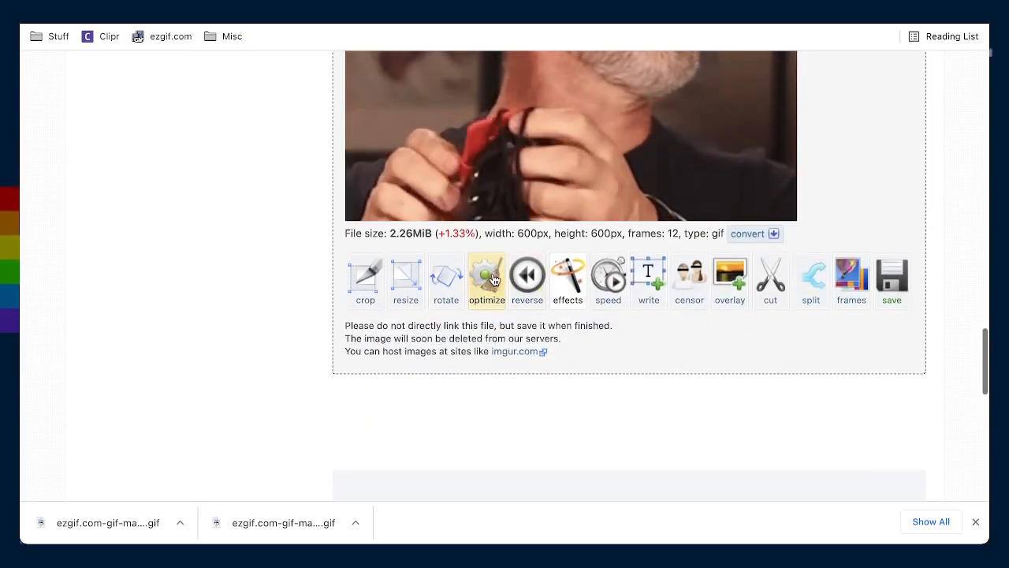
click(493, 280)
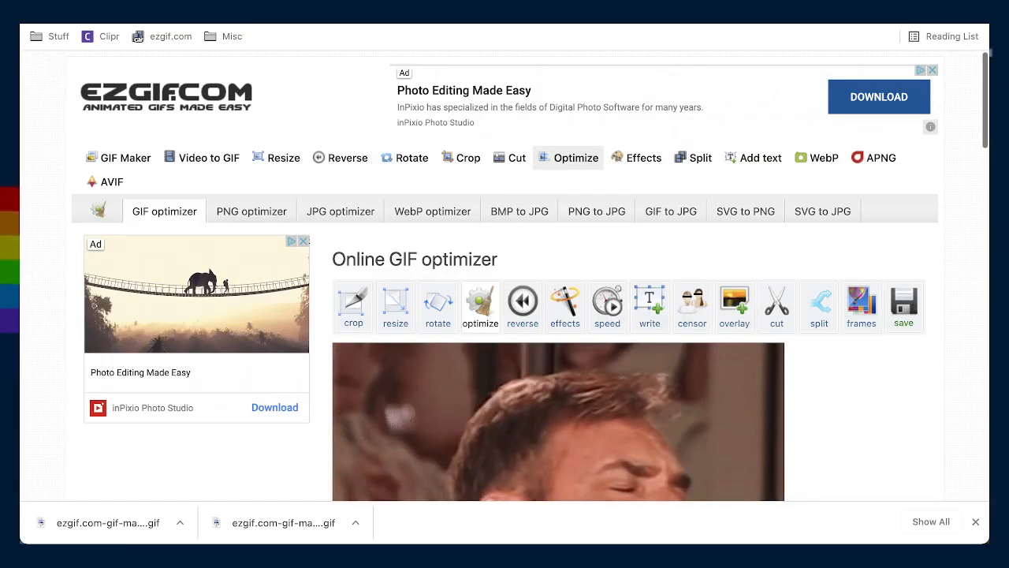
scroll(801, 402, down, 3)
scroll(829, 409, down, 3)
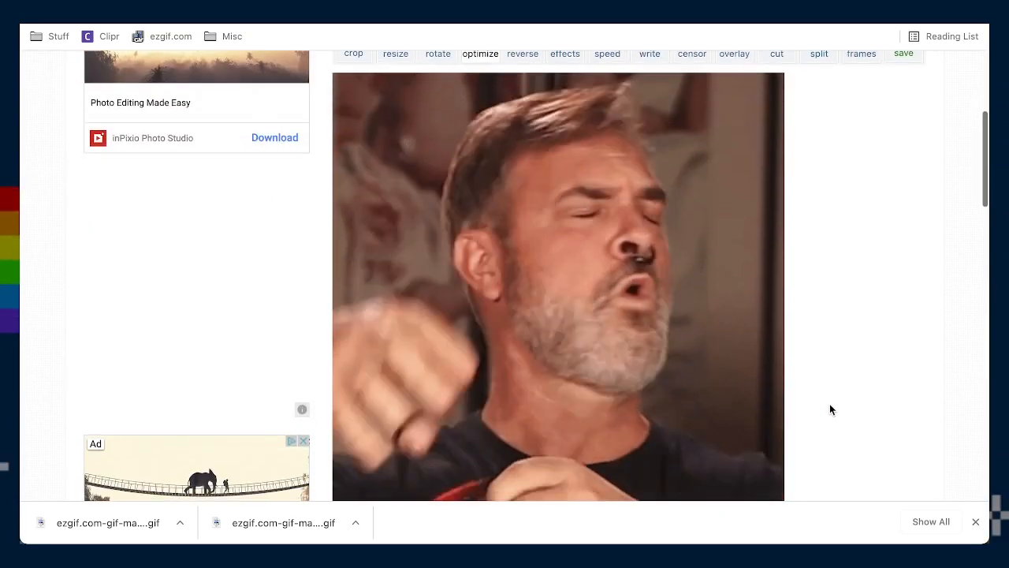
scroll(832, 408, down, 1)
scroll(832, 408, down, 1)
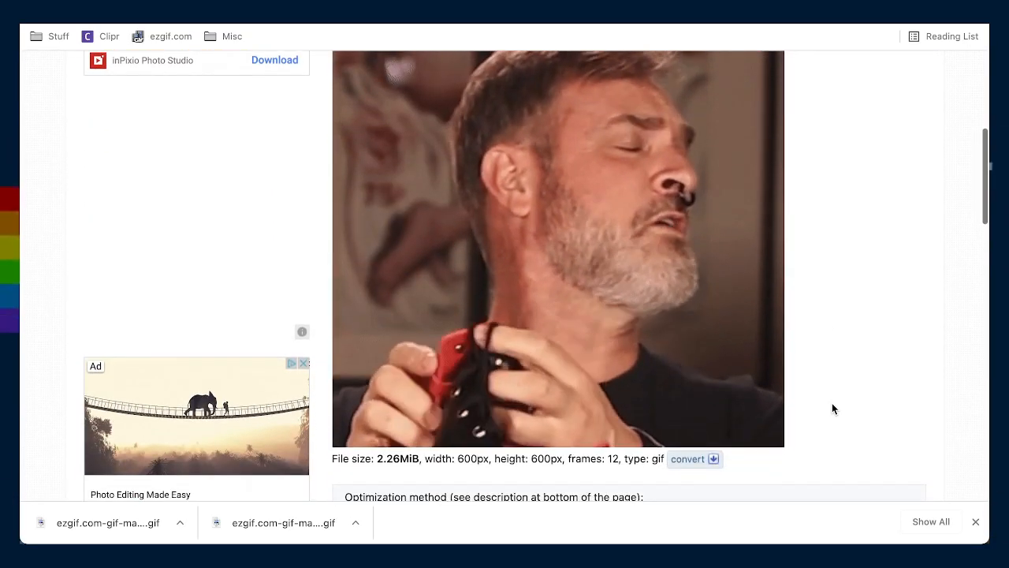
scroll(832, 409, down, 4)
scroll(831, 408, down, 2)
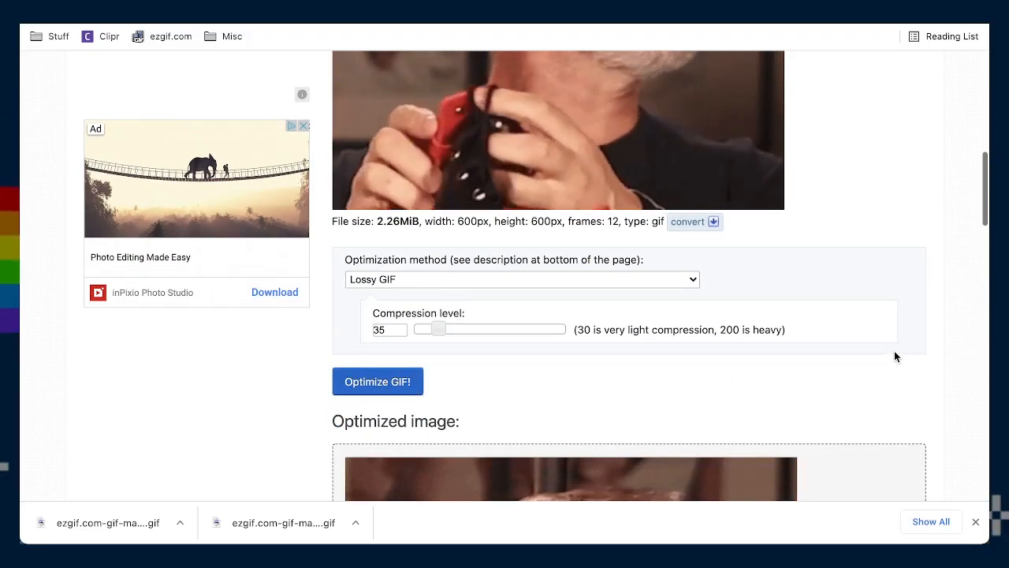
Review the optimized bad-smell GIF and save it to the computer
scroll(895, 356, down, 10)
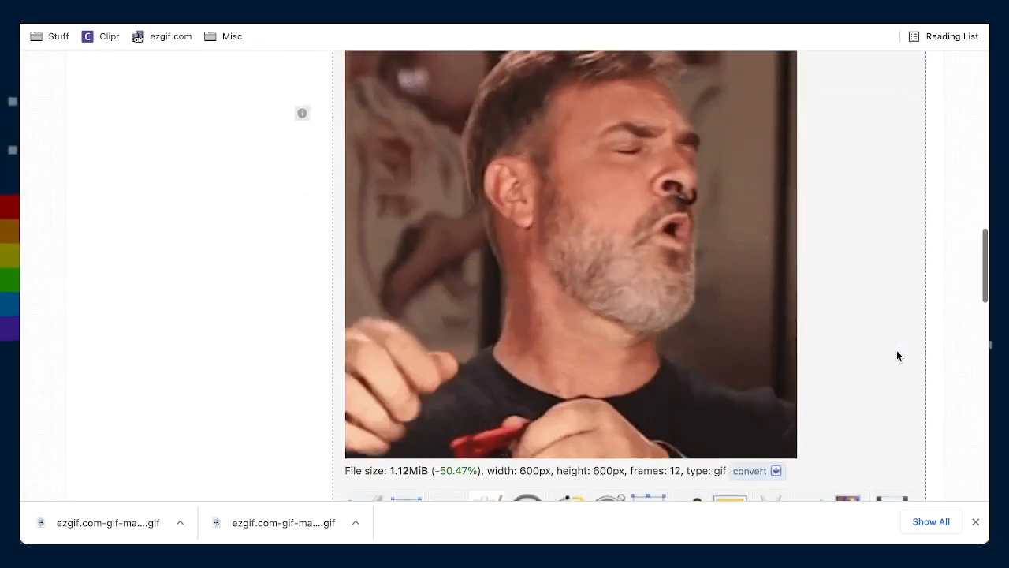
scroll(896, 355, down, 4)
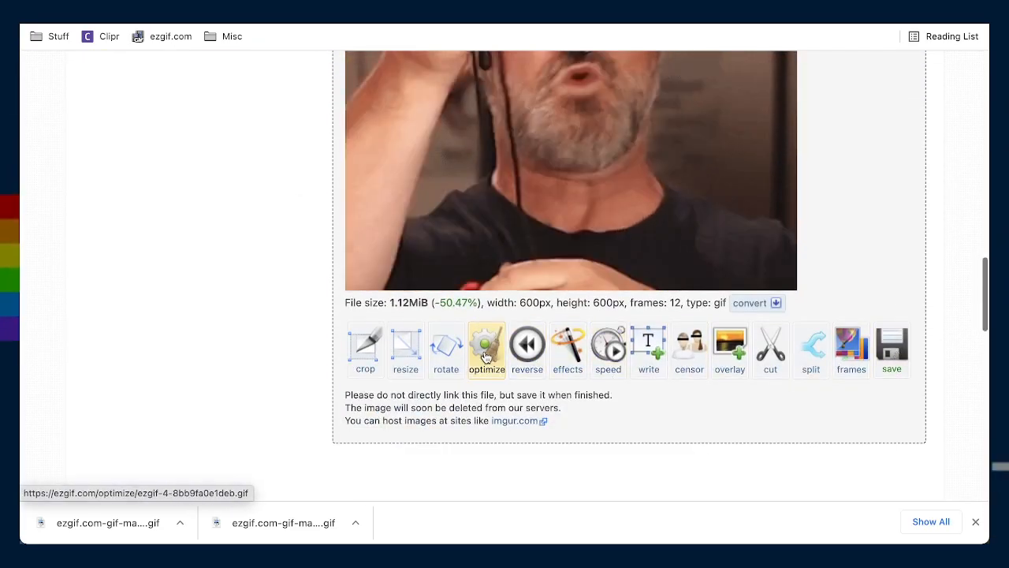
scroll(544, 401, up, 2)
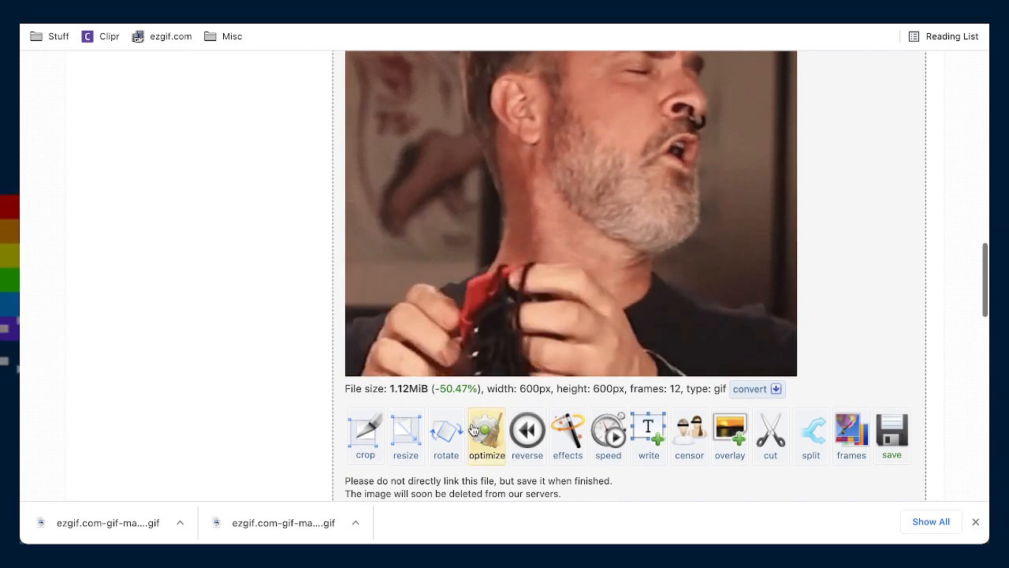
click(881, 415)
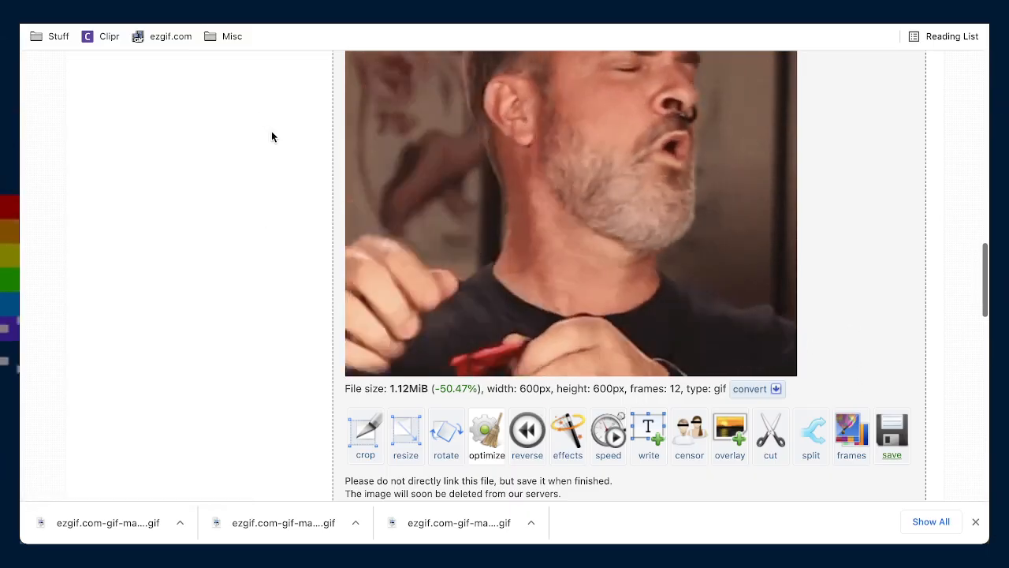
Return to the video-to-GIF converter and upload 1435-ampHitsKBaton.mov
scroll(271, 137, up, 10)
click(201, 158)
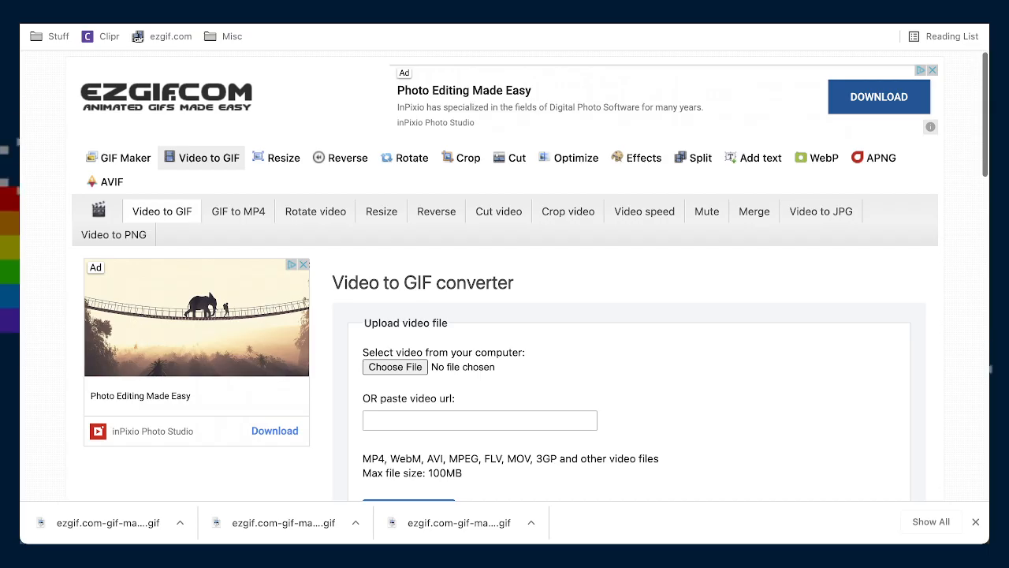
drag(390, 372, 391, 371)
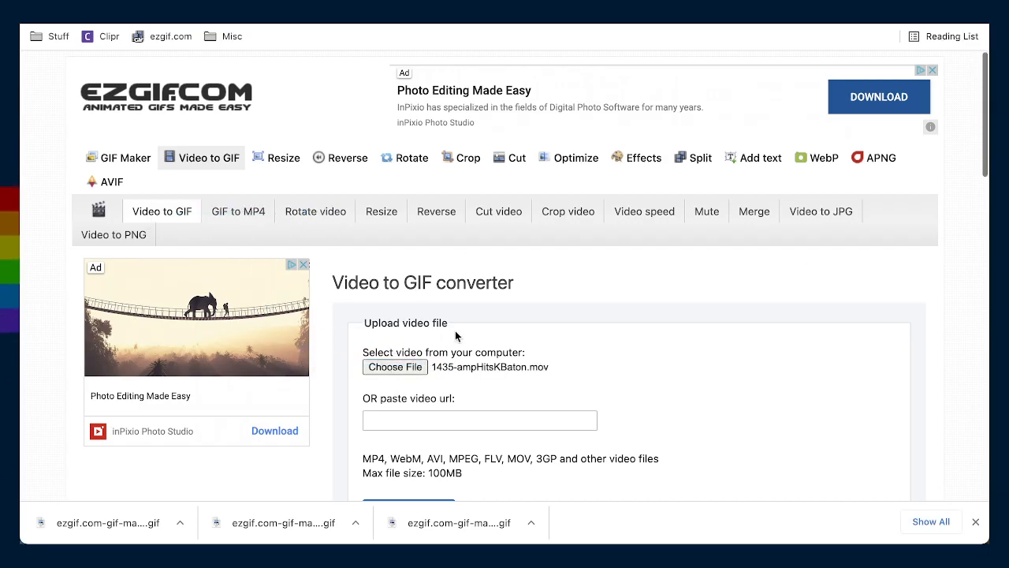
scroll(483, 320, down, 3)
click(419, 339)
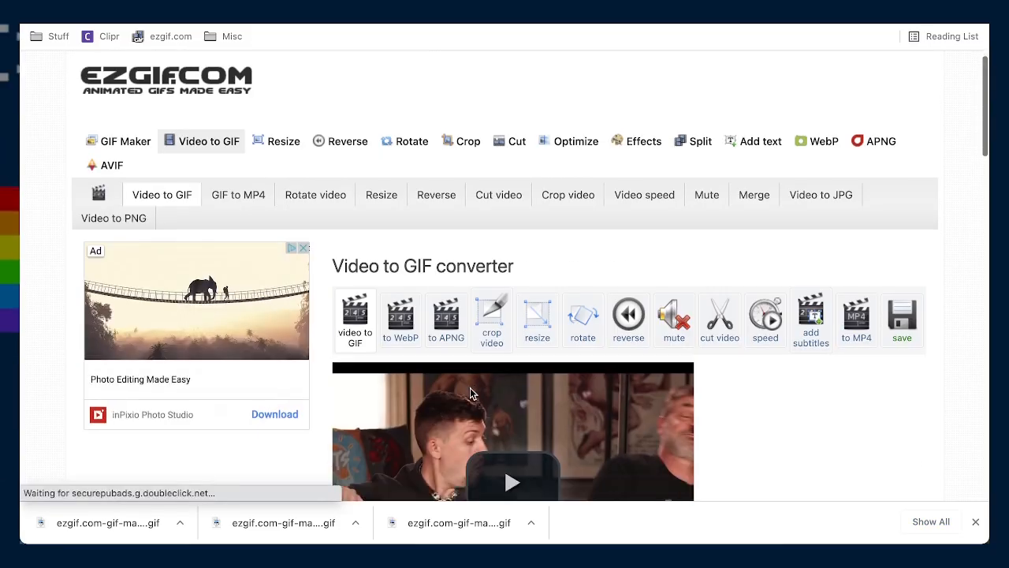
Convert the uploaded baton clip to a GIF with static-background optimization enabled and review the output
scroll(470, 390, down, 3)
scroll(470, 392, down, 3)
scroll(406, 417, down, 3)
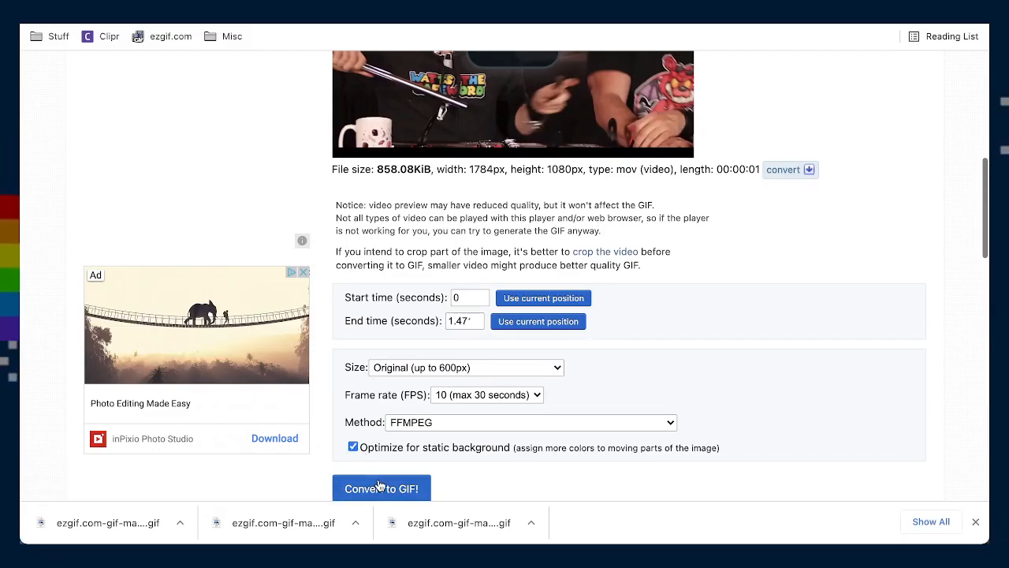
scroll(833, 400, down, 5)
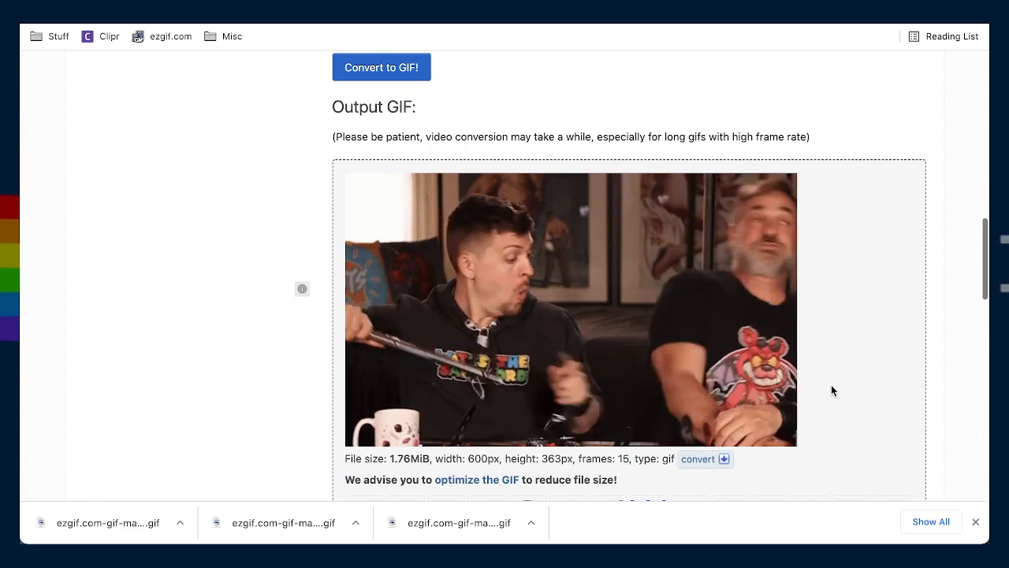
scroll(831, 390, down, 2)
scroll(831, 390, up, 1)
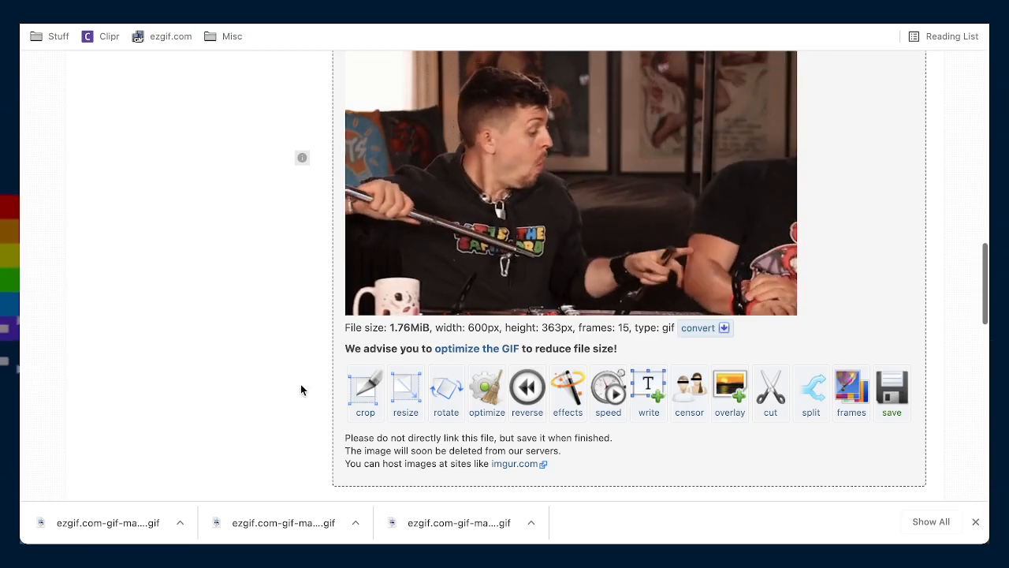
scroll(489, 402, up, 1)
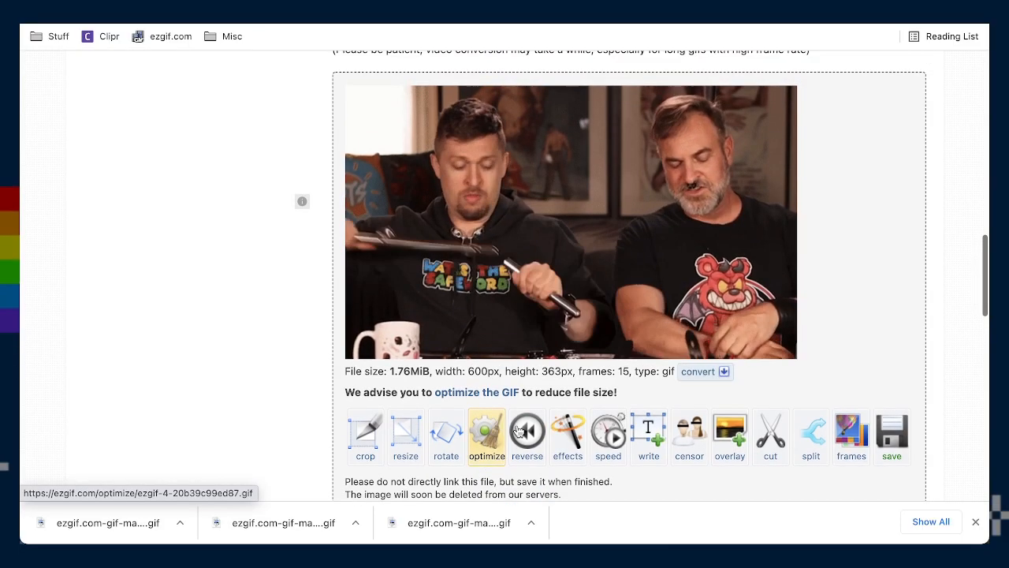
Open the baton GIF in the effects tool and apply saturation 103, lightness 104 and brightness 4
click(563, 440)
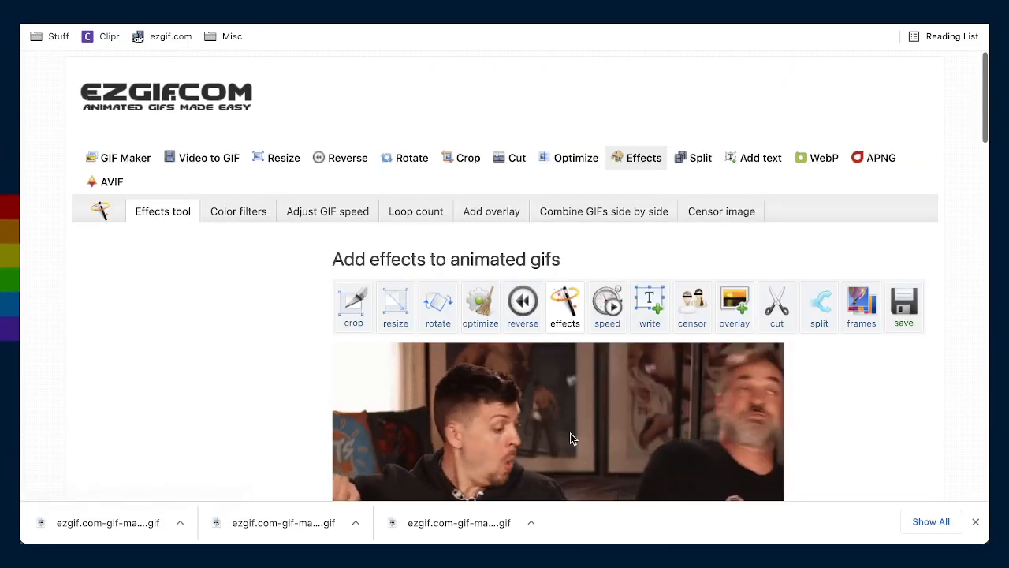
scroll(612, 406, down, 2)
scroll(591, 402, down, 3)
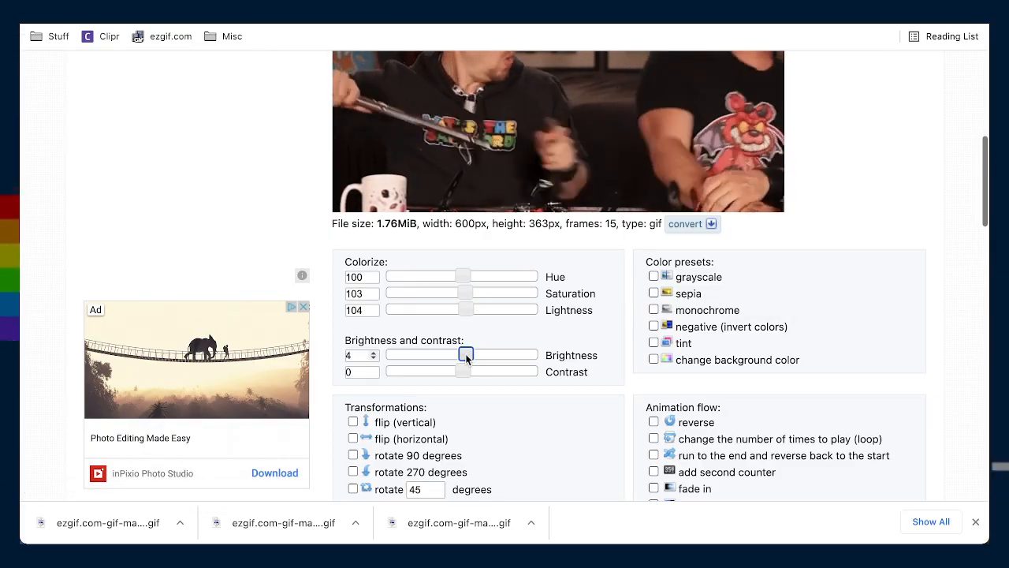
scroll(566, 448, down, 7)
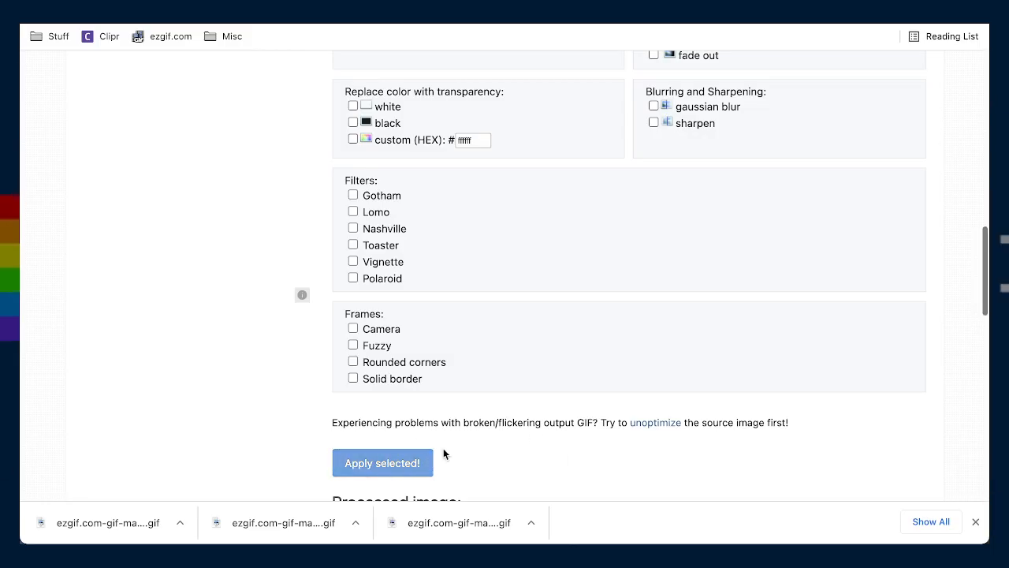
Open the processed baton GIF in the optimizer and compress it with the Lossy GIF method at level 35
scroll(444, 454, down, 5)
scroll(568, 465, up, 1)
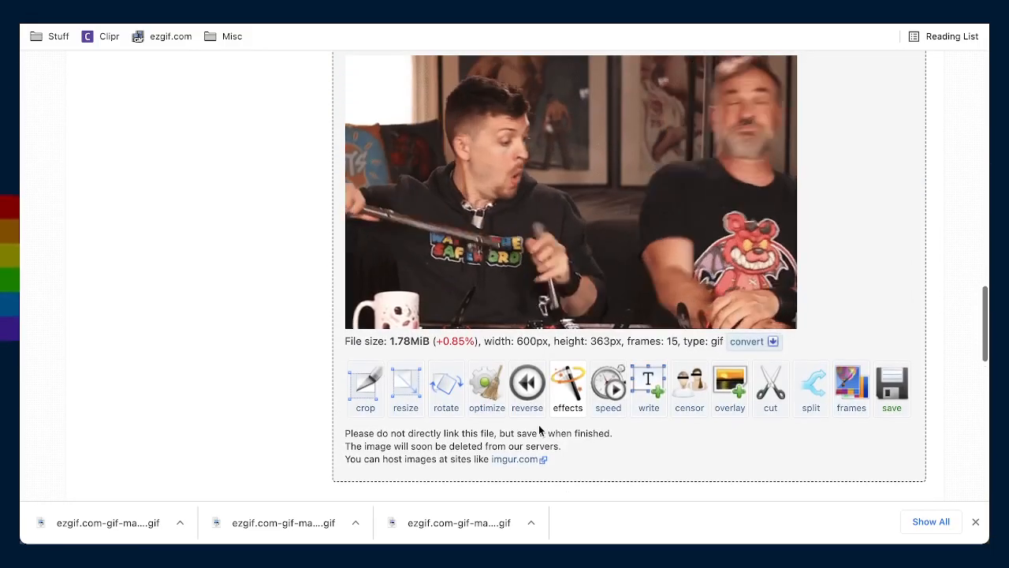
click(486, 396)
scroll(514, 400, down, 6)
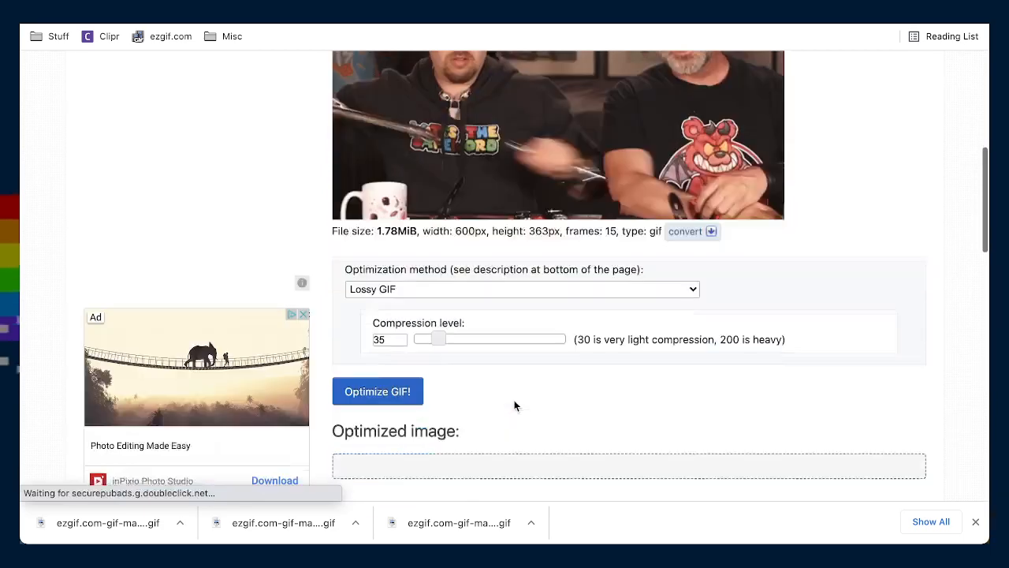
click(370, 394)
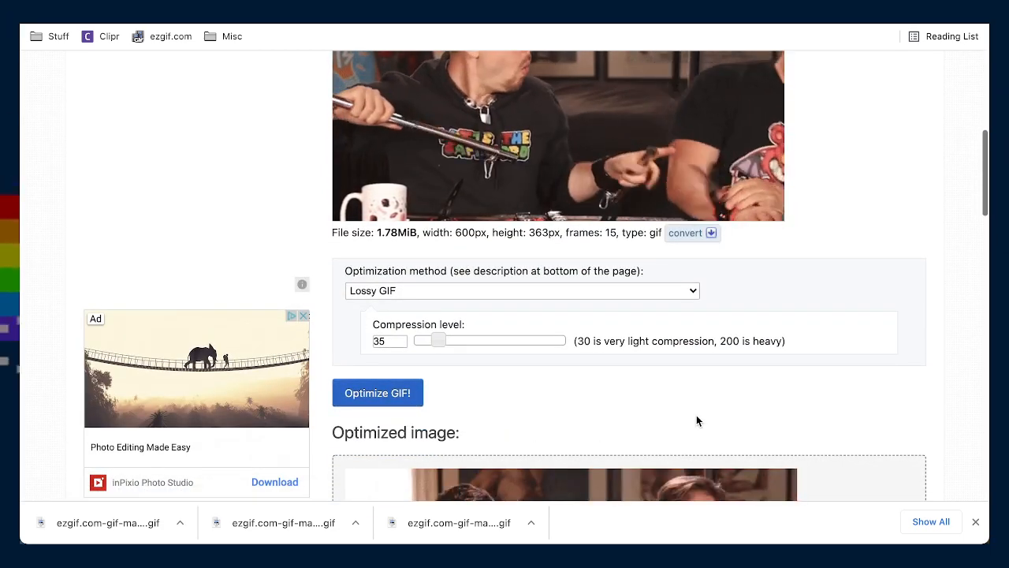
Review the optimized baton GIF and save it to the computer
scroll(671, 409, down, 3)
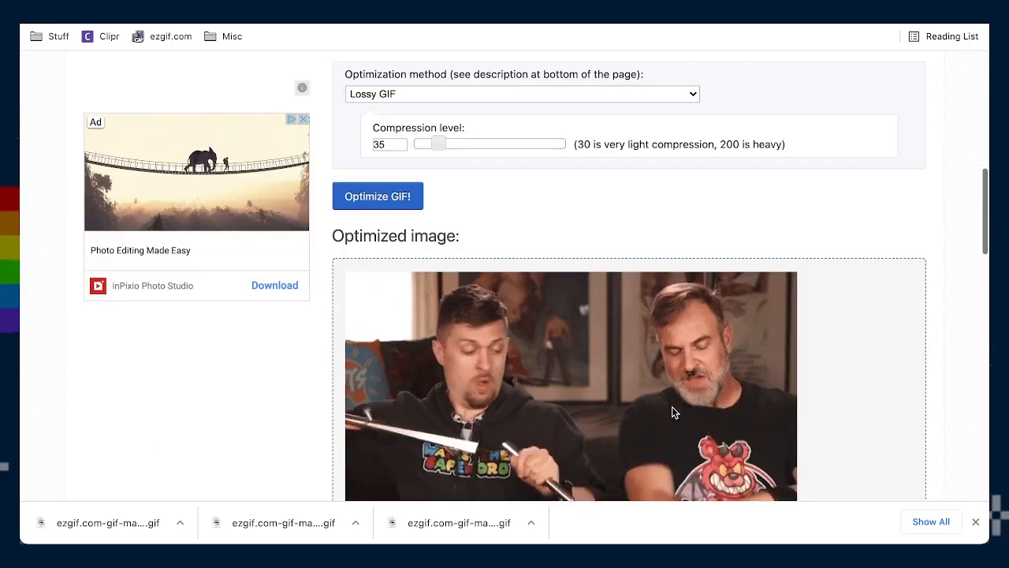
scroll(672, 413, down, 3)
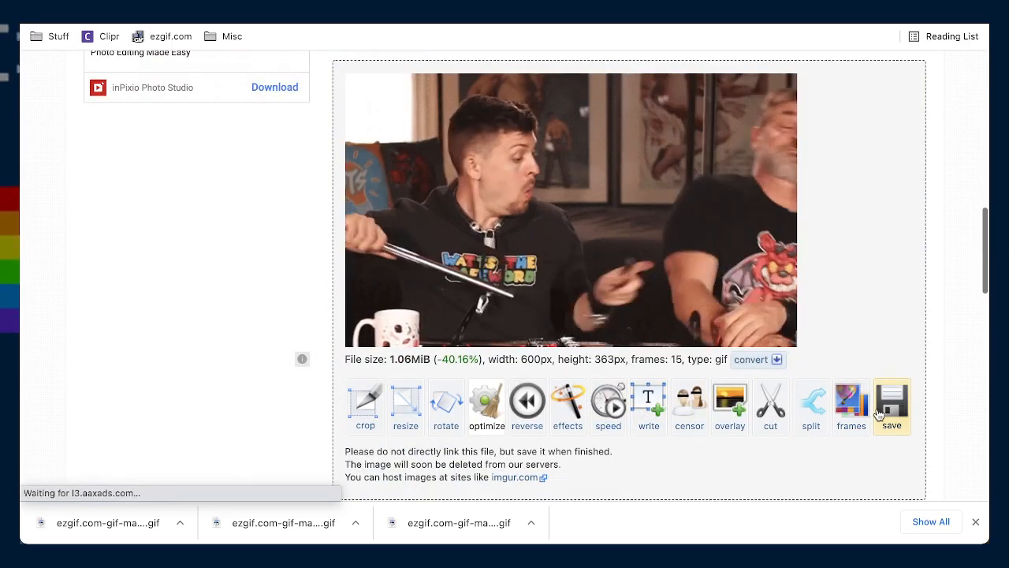
click(880, 415)
Return to the video-to-GIF converter and upload 1722-AmpBloobyPuppet.mov
scroll(308, 297, up, 10)
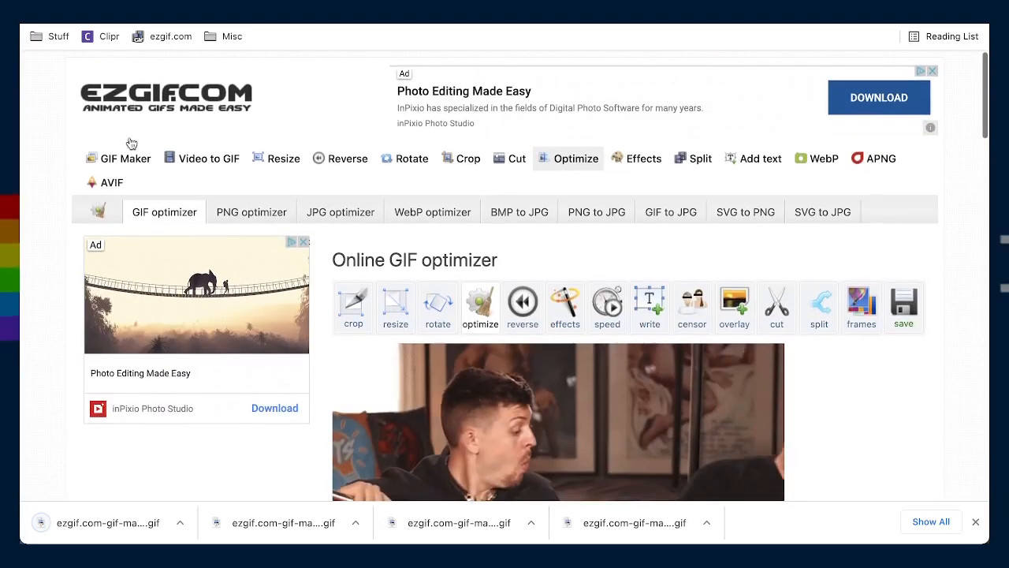
click(193, 157)
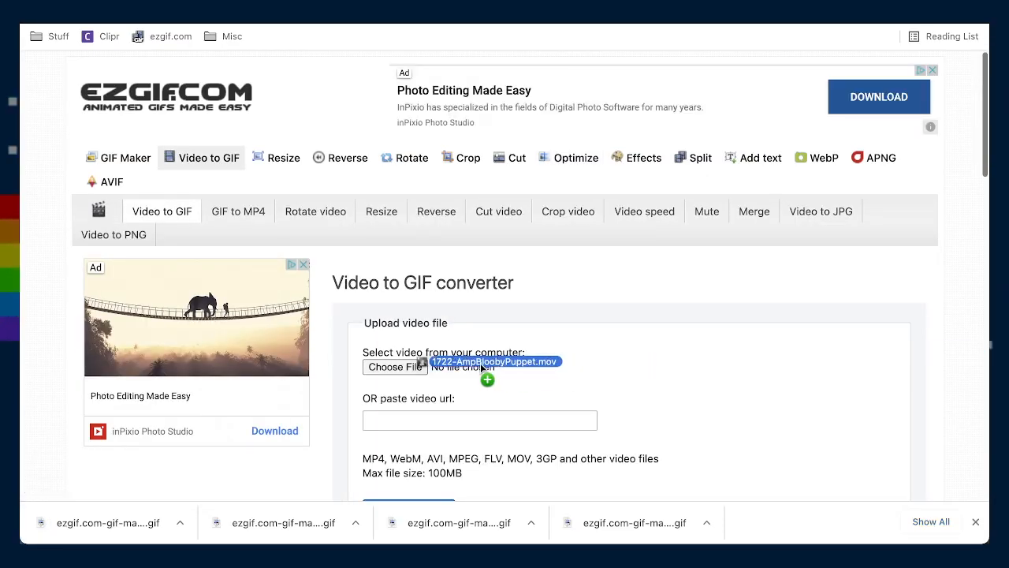
drag(372, 367, 384, 366)
scroll(593, 384, down, 3)
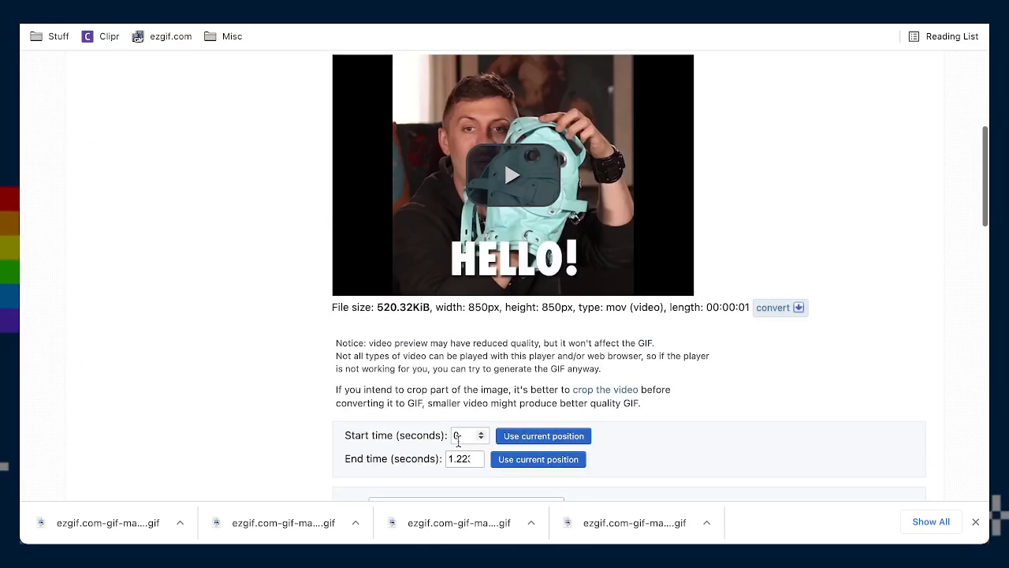
Convert the uploaded puppet clip to a GIF with static-background optimization enabled and review the output
scroll(465, 440, down, 3)
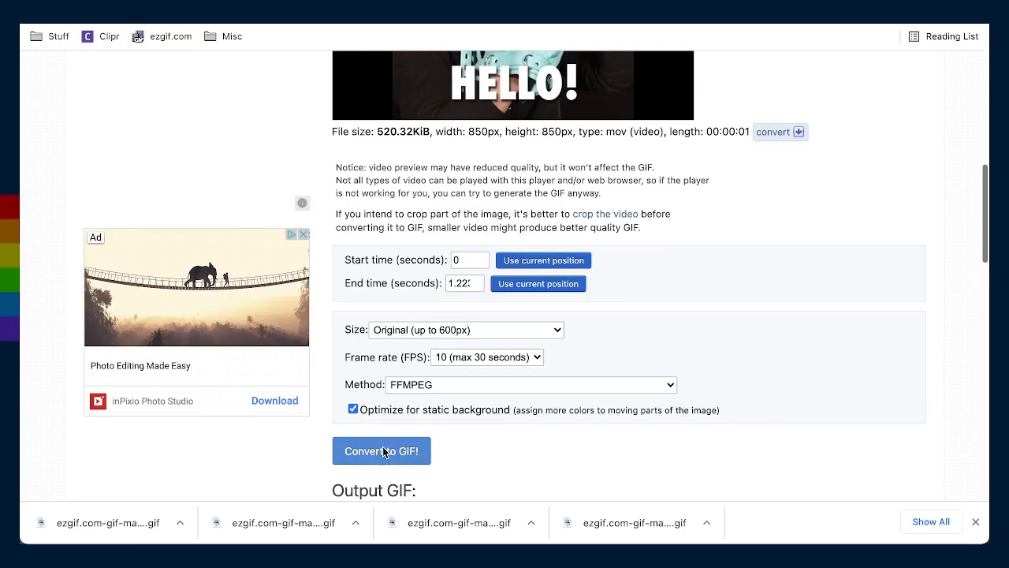
scroll(707, 452, down, 5)
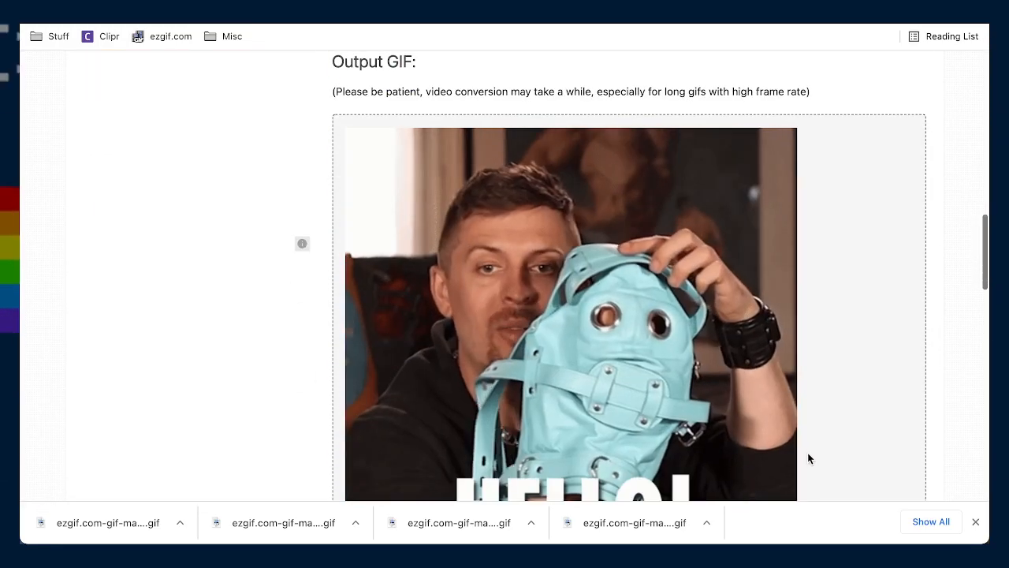
scroll(809, 455, down, 2)
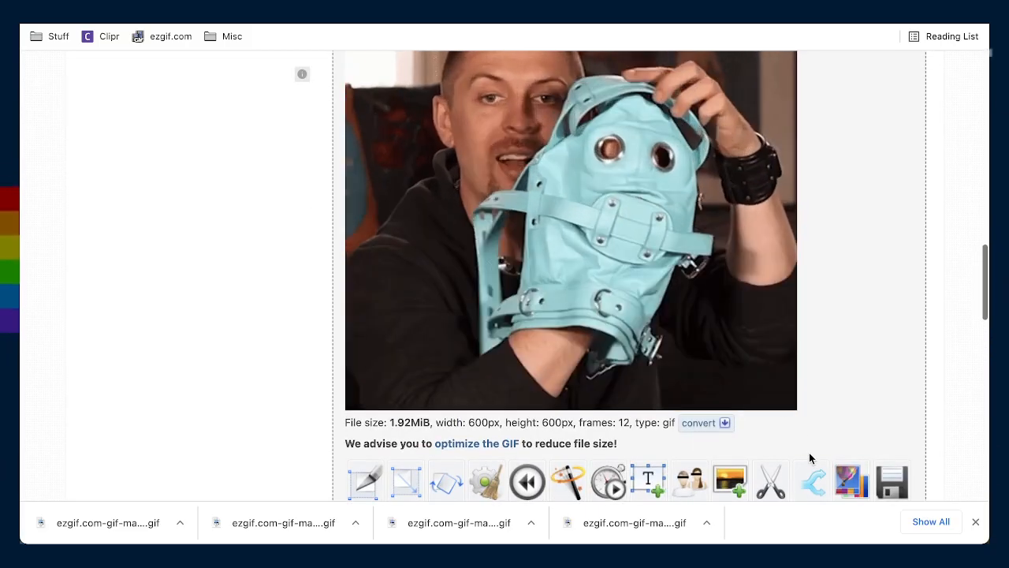
scroll(808, 455, up, 1)
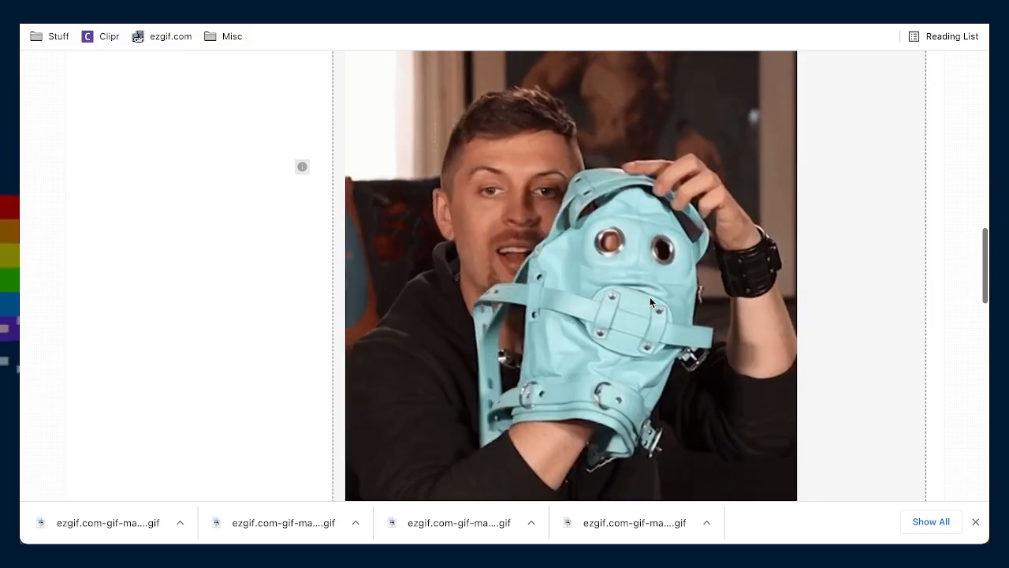
scroll(795, 395, down, 3)
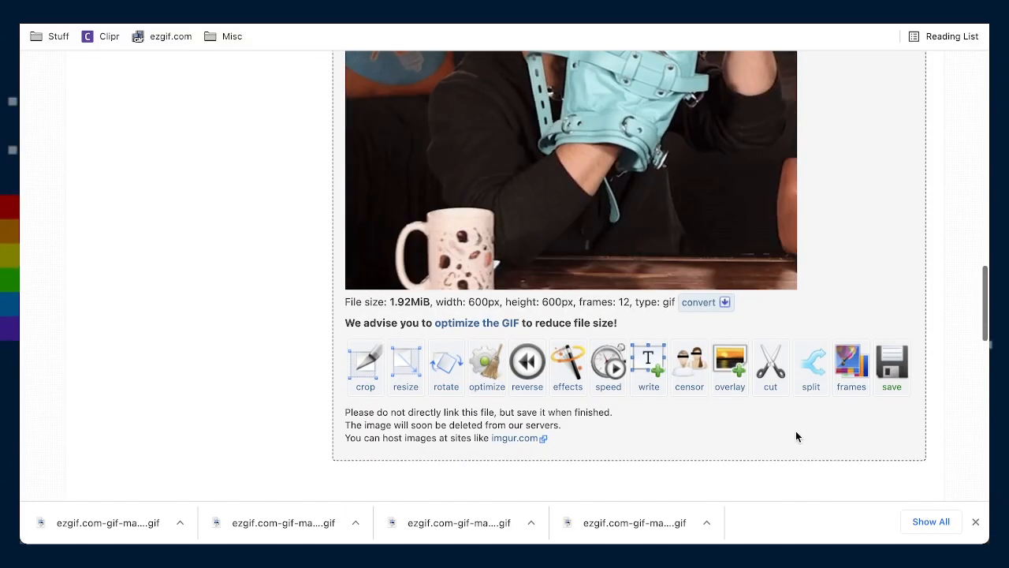
scroll(795, 435, down, 3)
scroll(734, 412, up, 2)
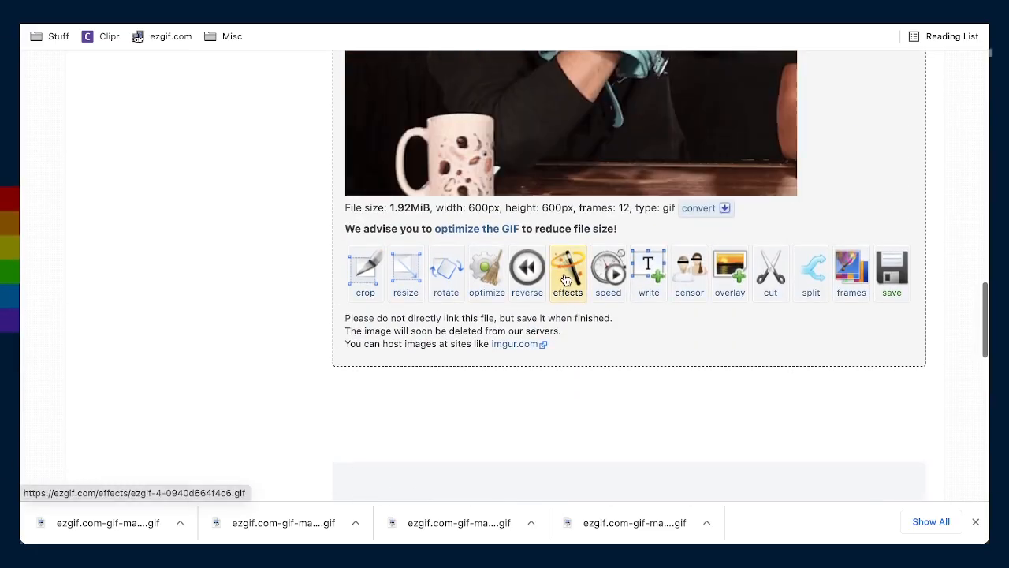
Open the puppet GIF in the effects tool, slightly raise its saturation, lightness and brightness, and apply the changes
click(565, 280)
scroll(693, 371, down, 5)
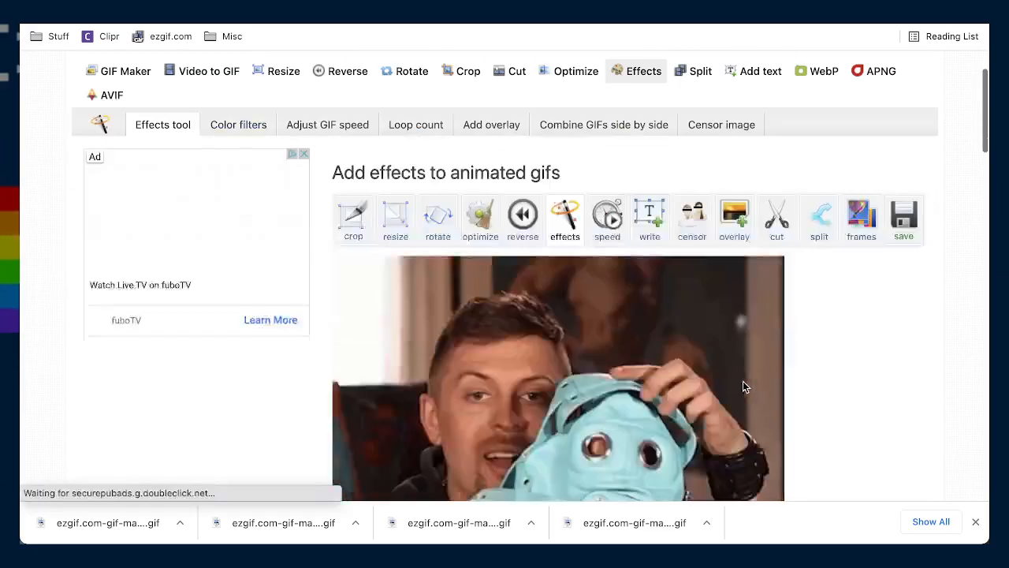
scroll(635, 375, down, 3)
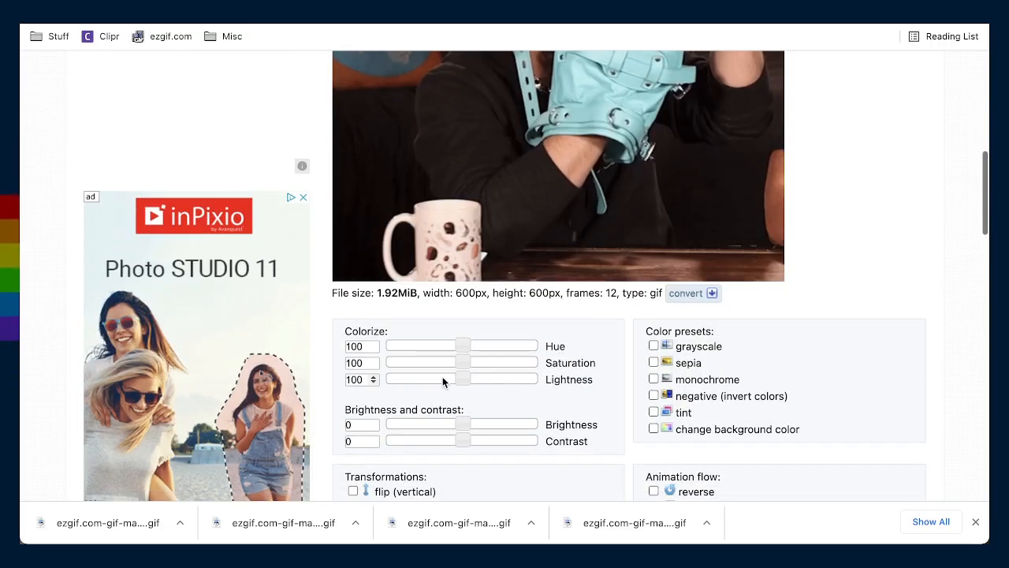
drag(465, 361, 473, 377)
click(465, 379)
drag(467, 421, 471, 422)
scroll(571, 405, down, 2)
scroll(616, 399, up, 5)
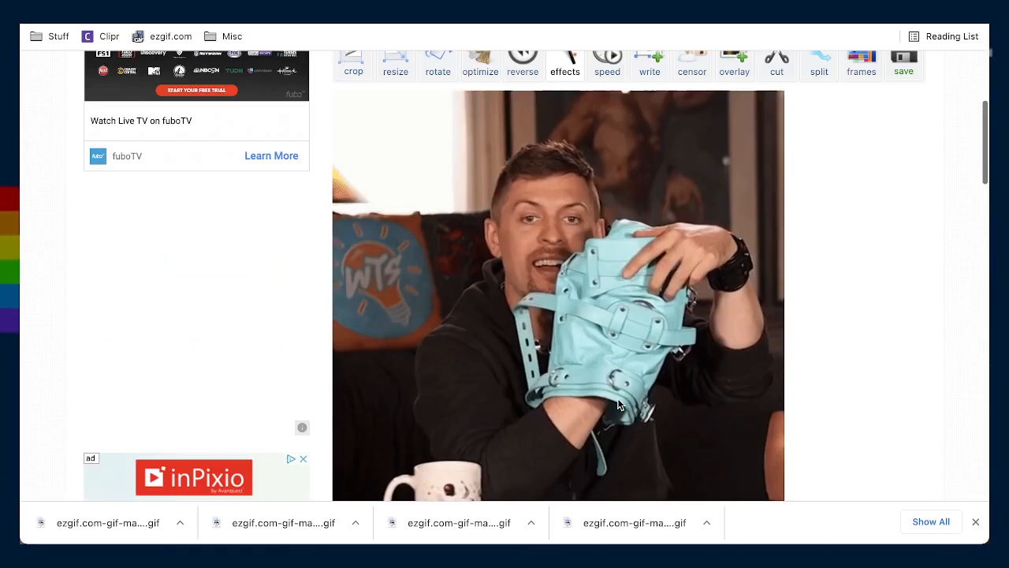
scroll(617, 404, down, 10)
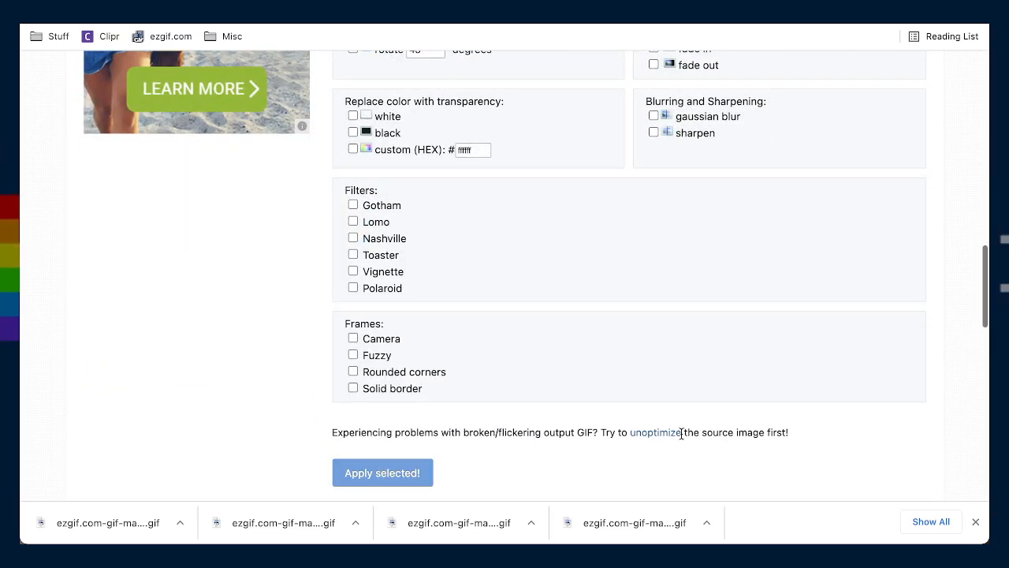
scroll(658, 441, down, 9)
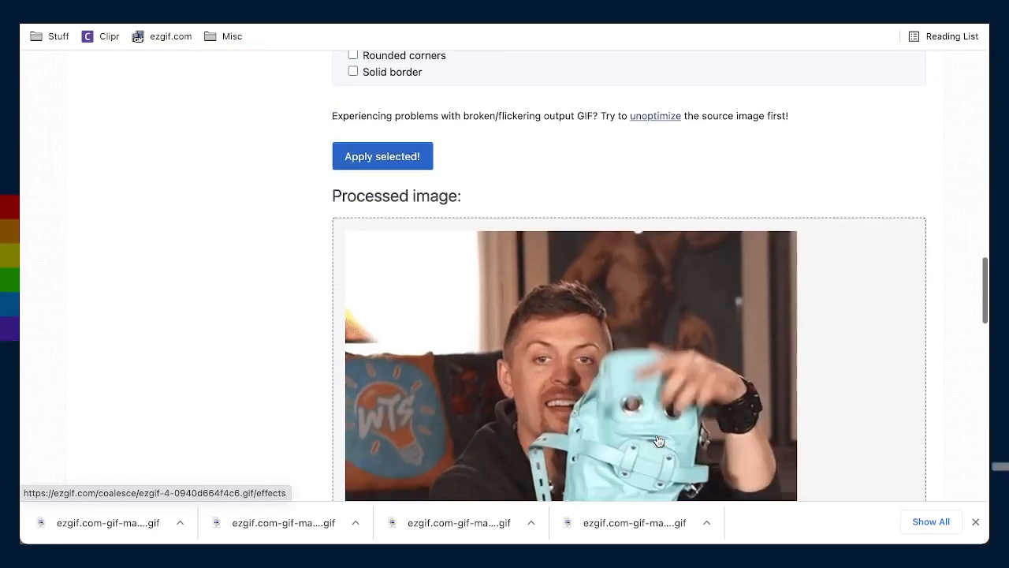
scroll(659, 442, down, 3)
scroll(575, 323, up, 2)
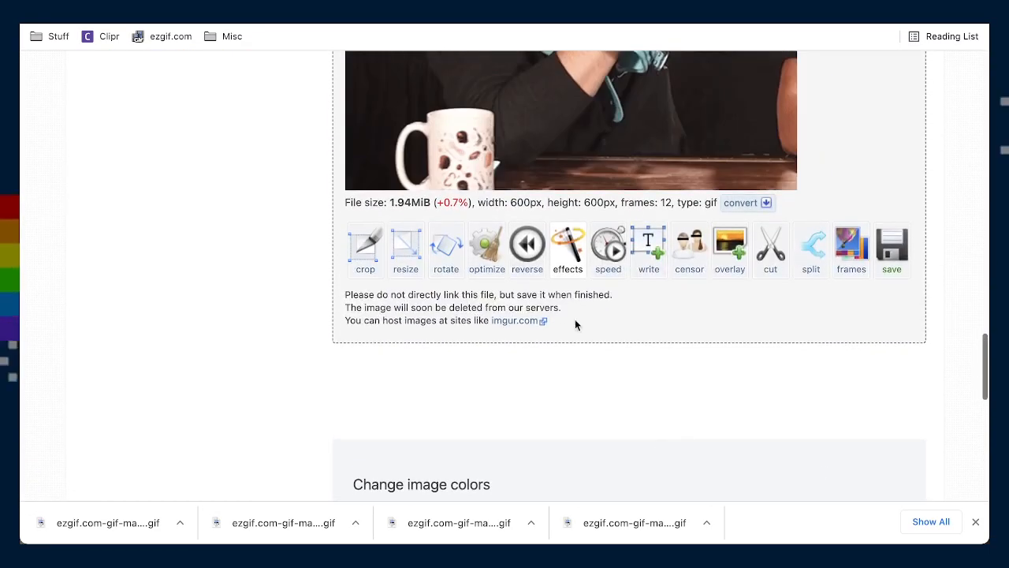
Compress the processed puppet GIF in the optimizer with the Lossy GIF method at level 35 and save it
click(487, 244)
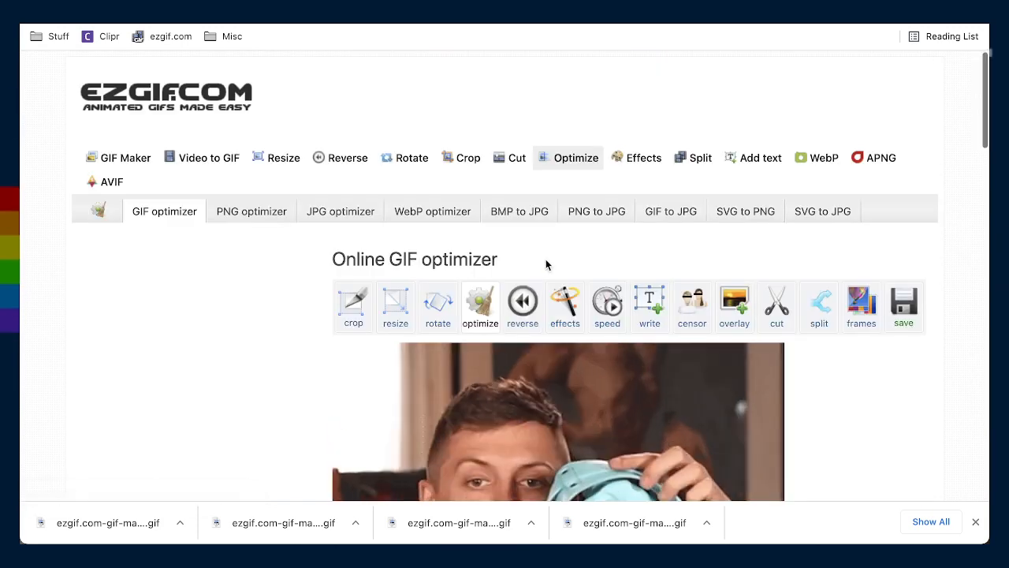
scroll(744, 368, down, 8)
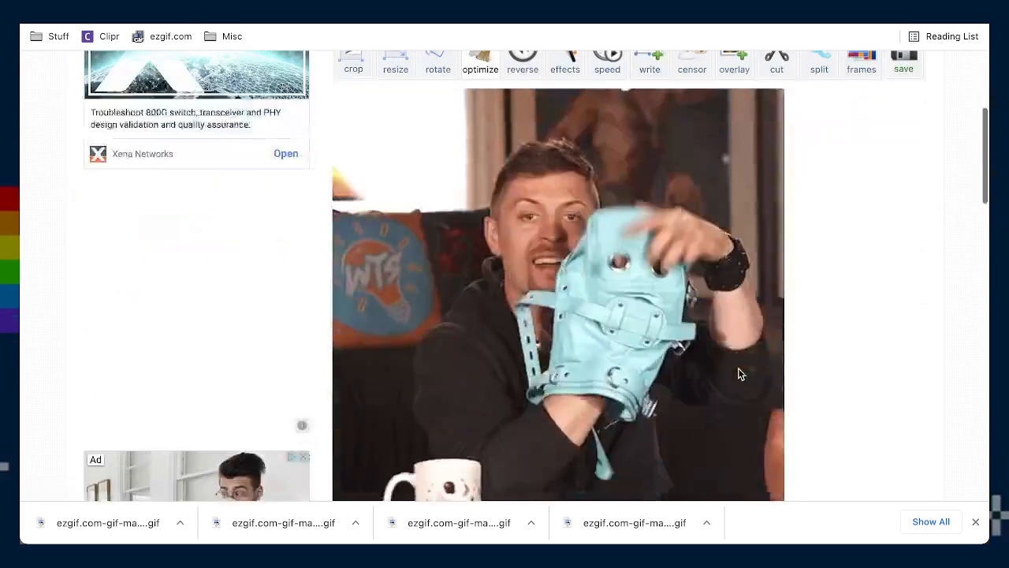
click(383, 362)
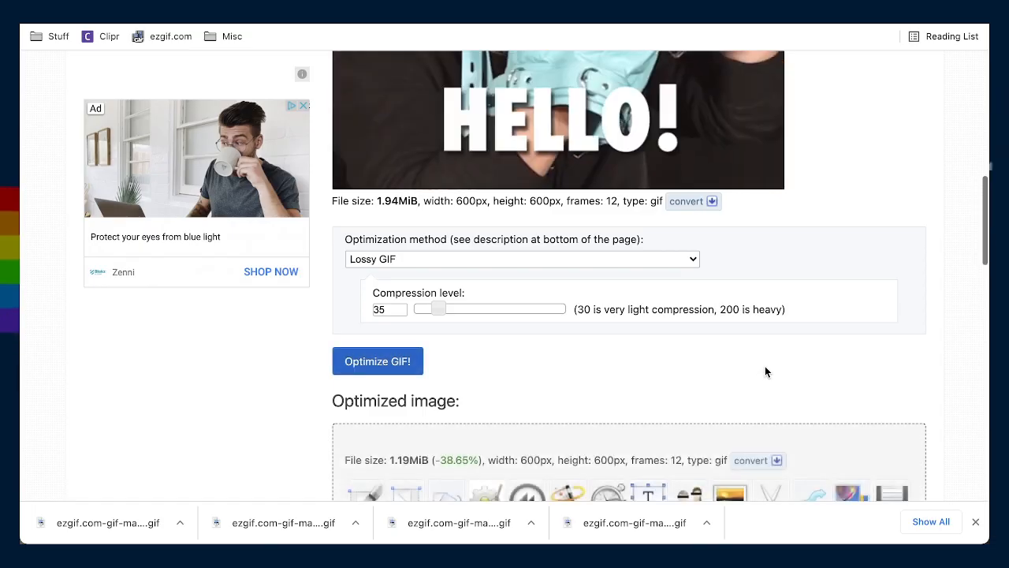
scroll(765, 372, down, 8)
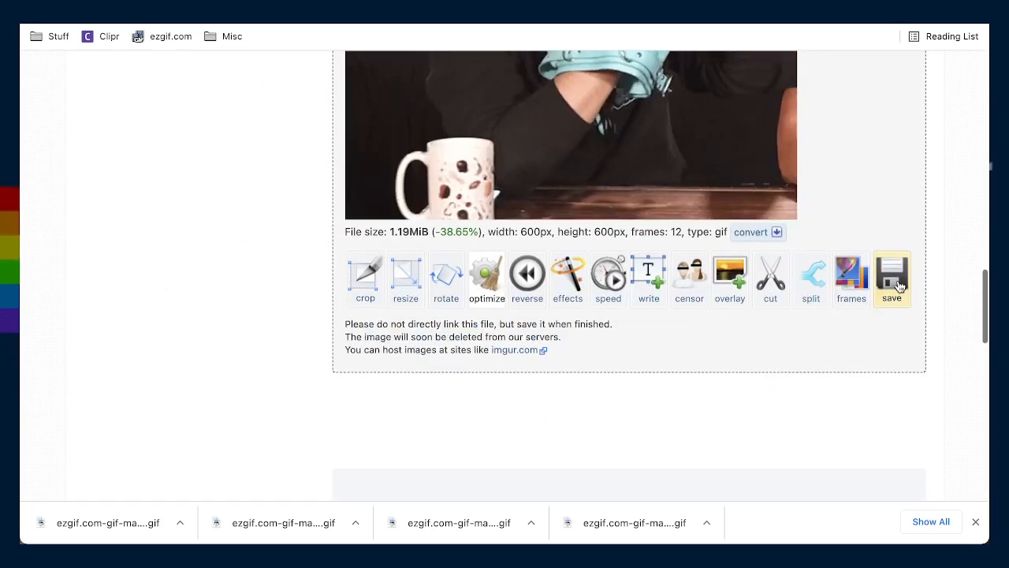
click(898, 285)
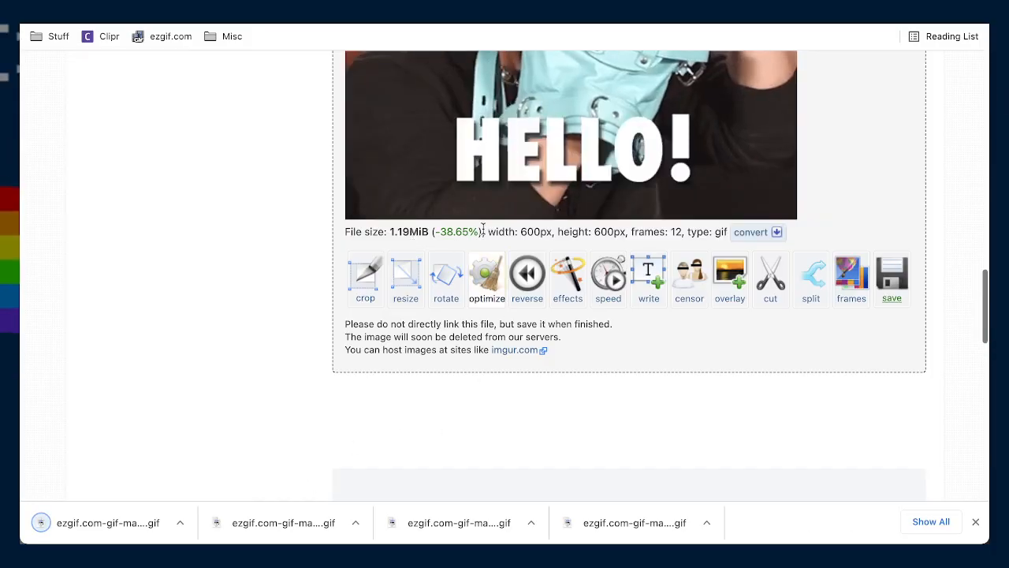
Return to the video-to-GIF converter and upload 1824-ampTalksInBlooby.mov
scroll(483, 229, up, 5)
scroll(484, 228, up, 10)
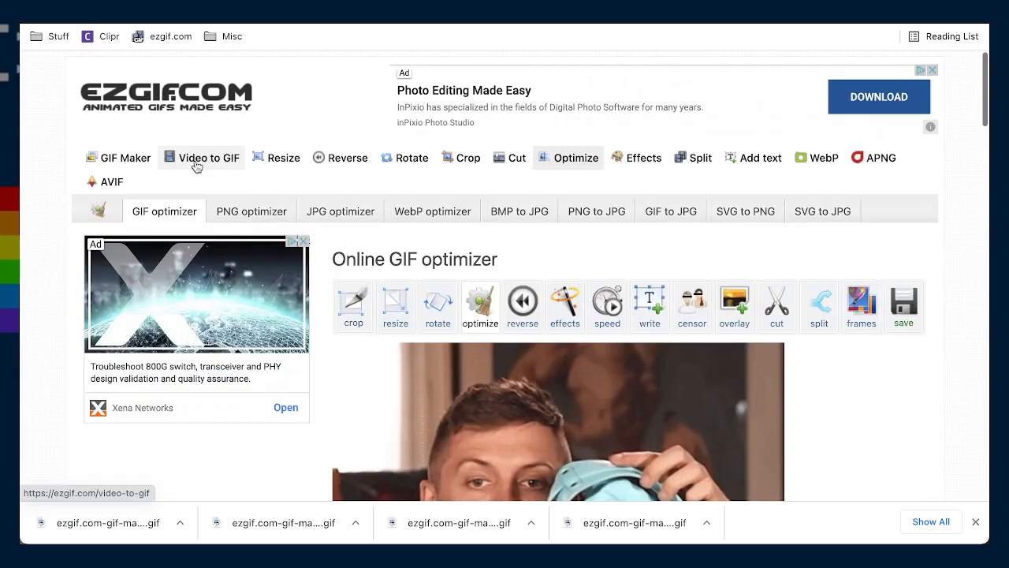
click(197, 162)
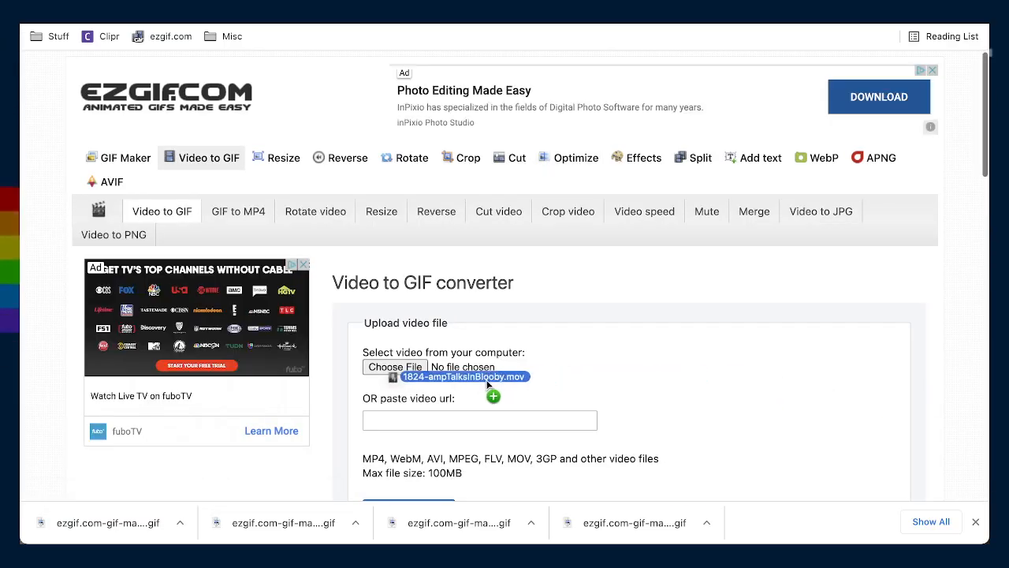
drag(400, 369, 399, 369)
scroll(602, 394, down, 5)
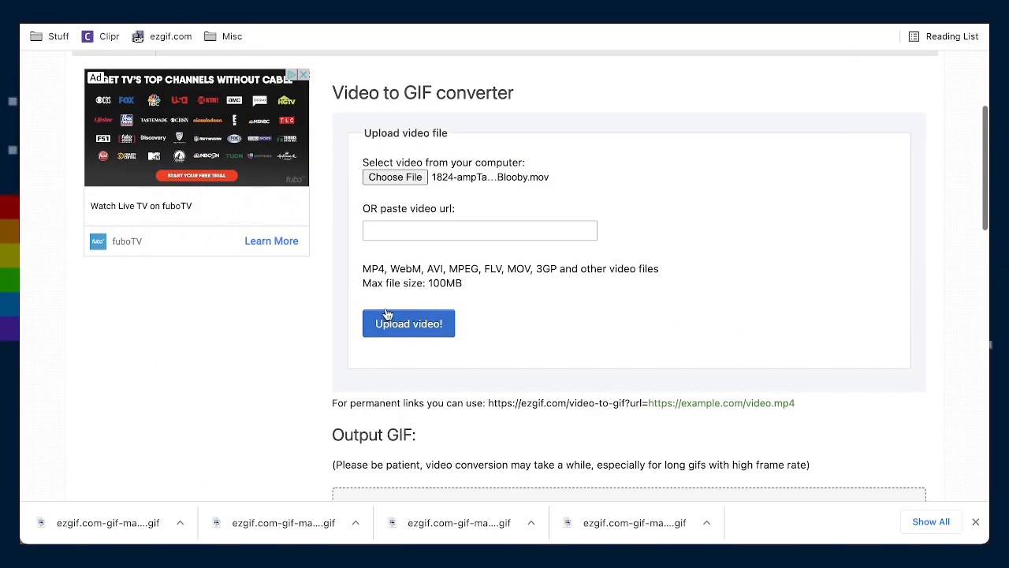
scroll(545, 332, down, 3)
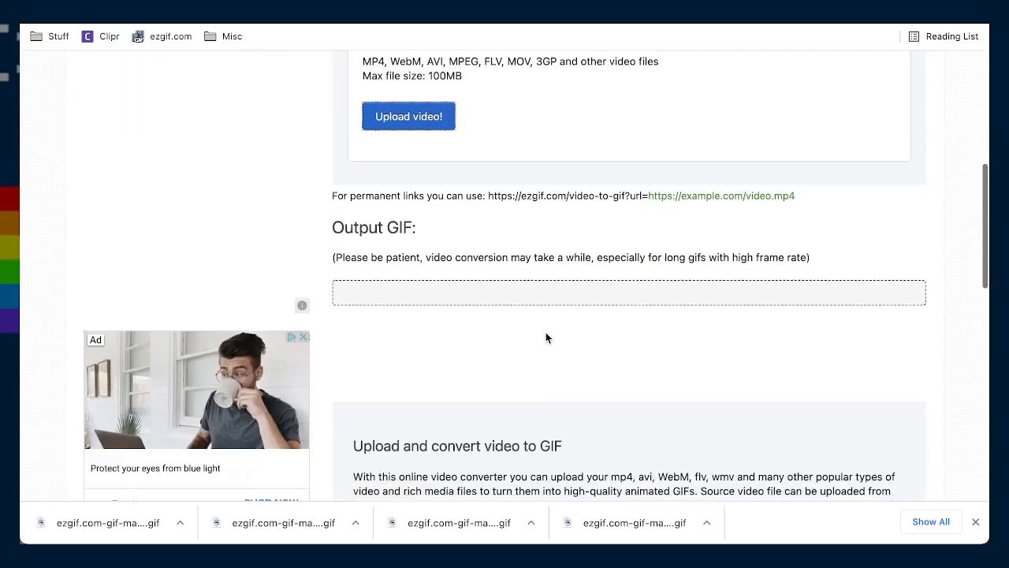
scroll(488, 354, down, 3)
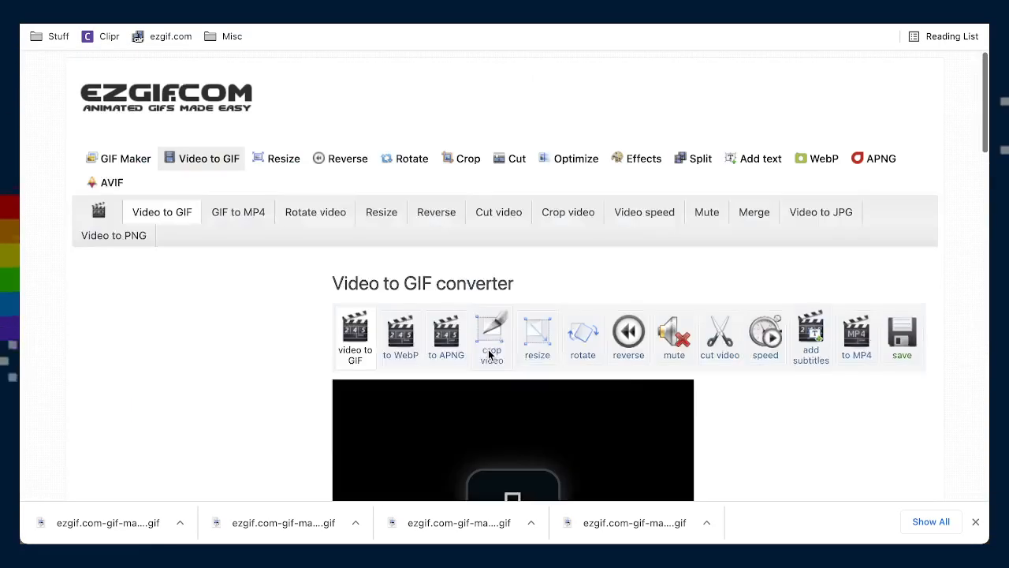
Convert the uploaded talking clip to a GIF at original size, 10 FPS, with static-background optimization enabled
scroll(496, 357, down, 5)
scroll(499, 359, down, 2)
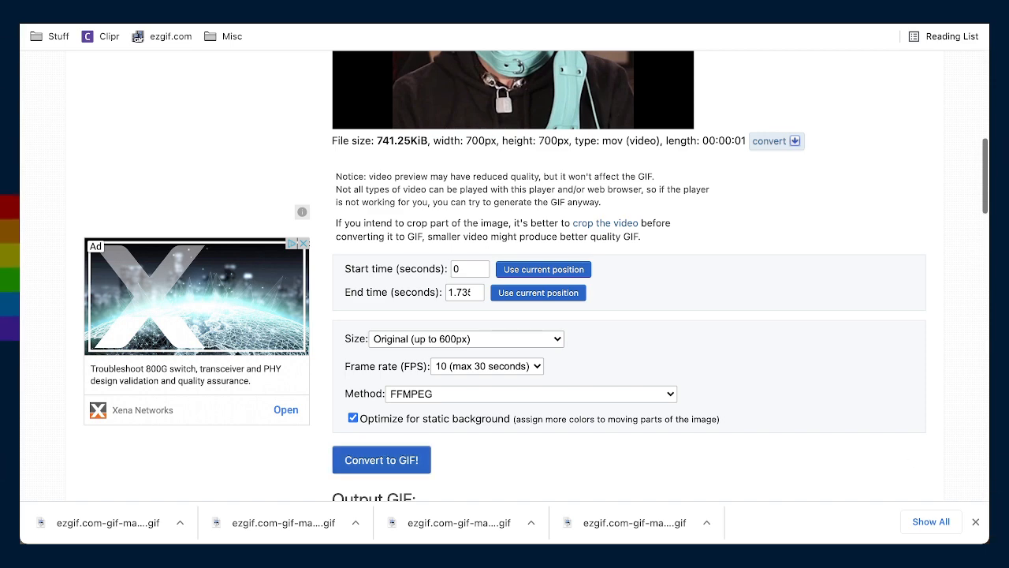
click(381, 459)
scroll(680, 399, down, 5)
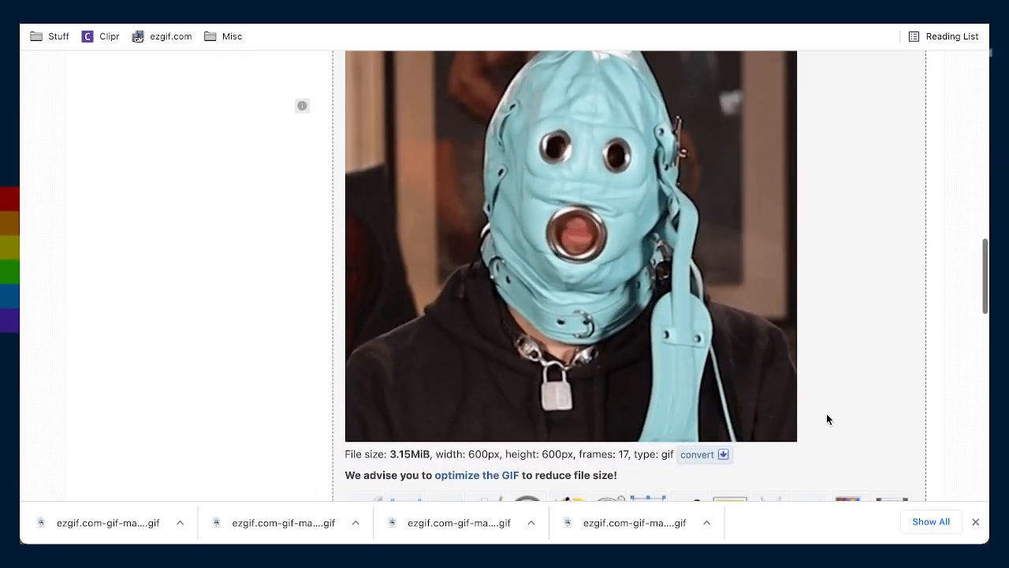
scroll(823, 428, down, 3)
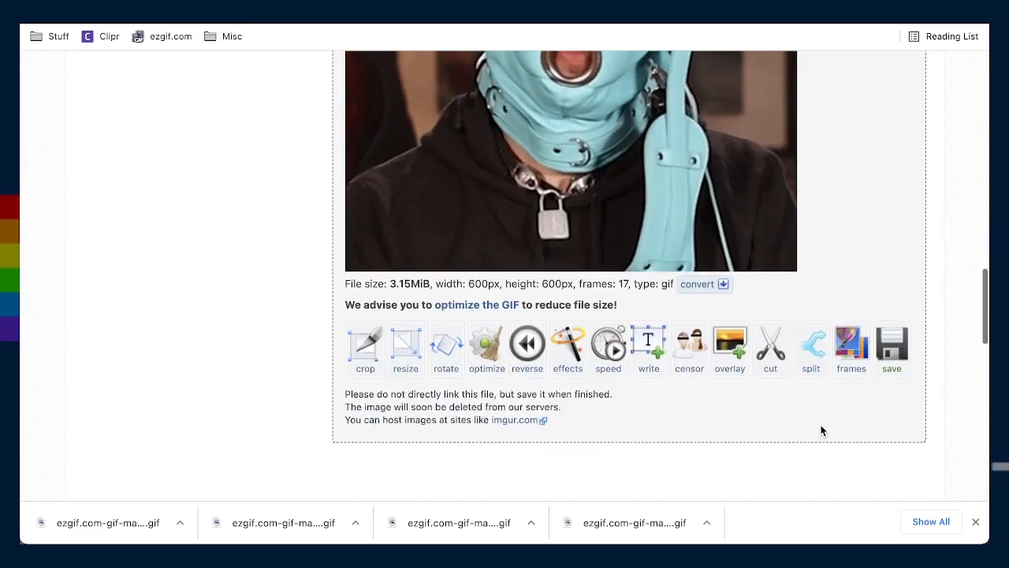
Open the talking GIF in the effects tool, set saturation and lightness to 104, and apply the changes
click(584, 363)
scroll(791, 442, down, 7)
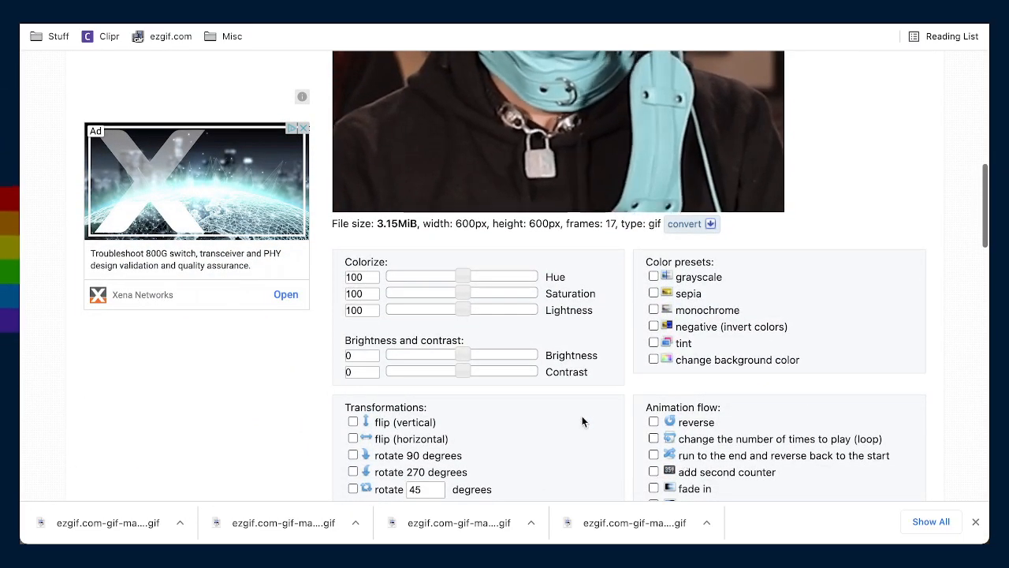
click(465, 293)
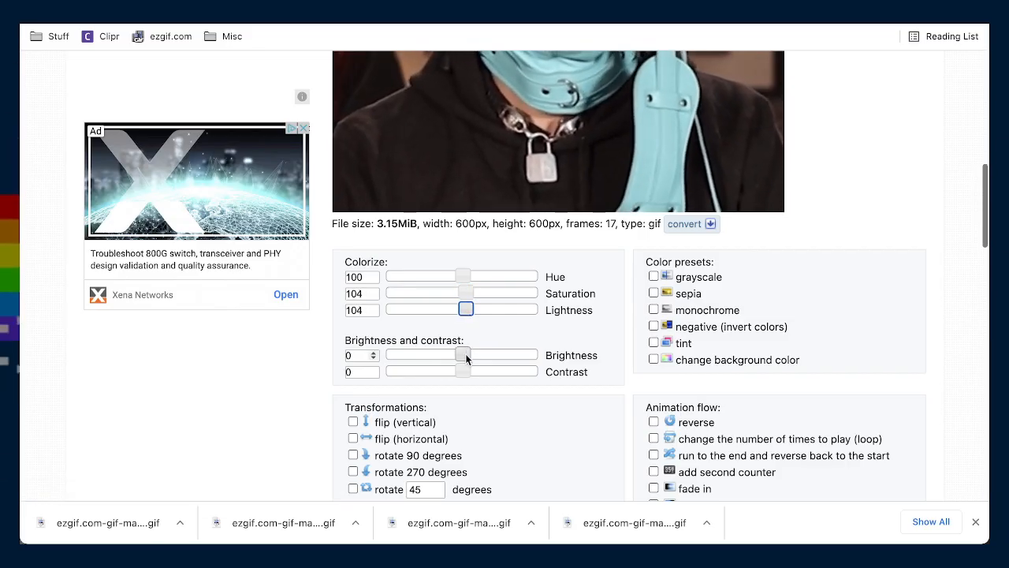
scroll(556, 434, down, 2)
scroll(556, 434, down, 5)
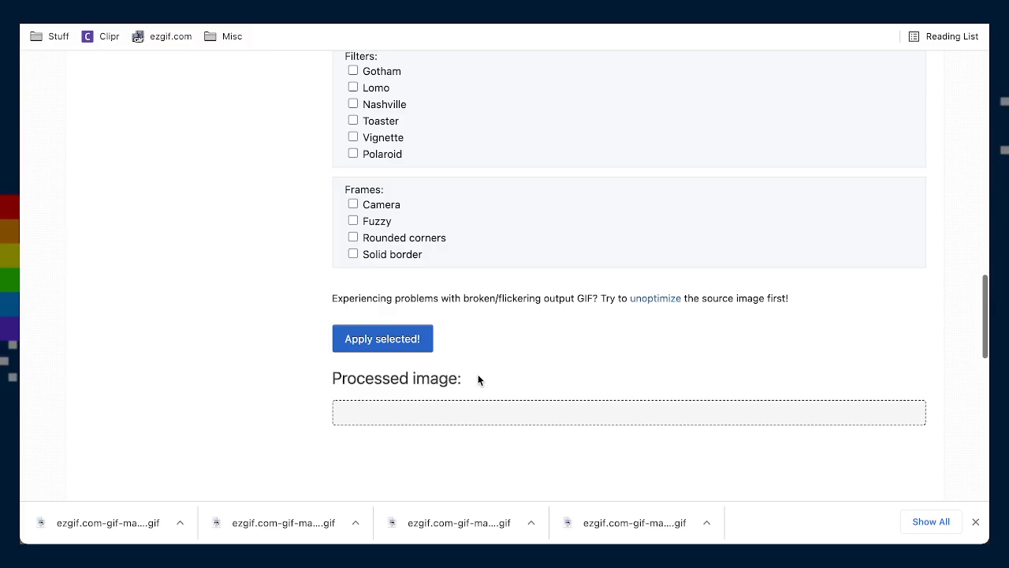
click(383, 338)
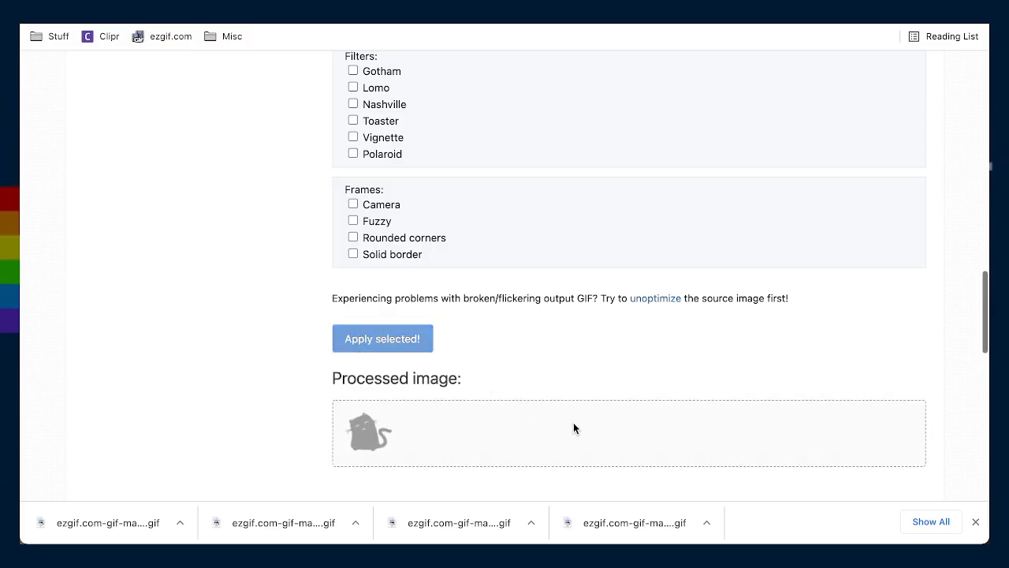
scroll(572, 421, down, 5)
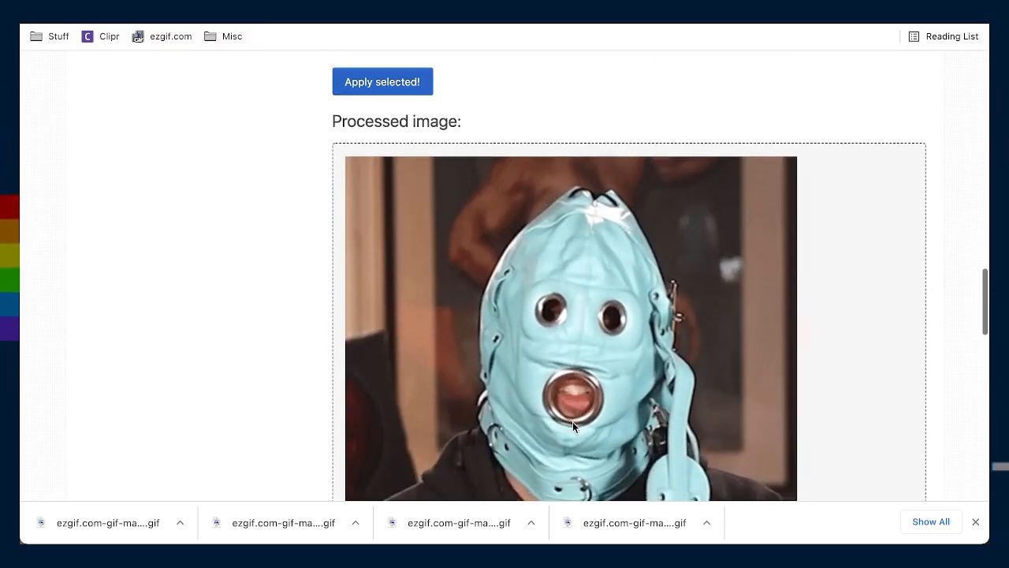
Compress the color-adjusted talking GIF in the optimizer with the Lossy GIF method at level 35 and save it
scroll(596, 438, down, 6)
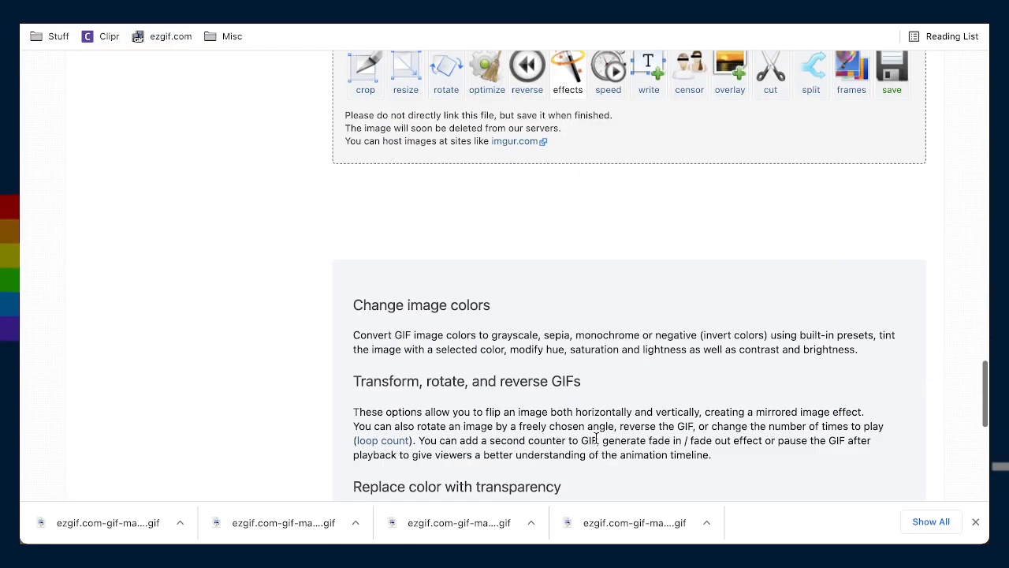
scroll(596, 438, up, 1)
click(489, 190)
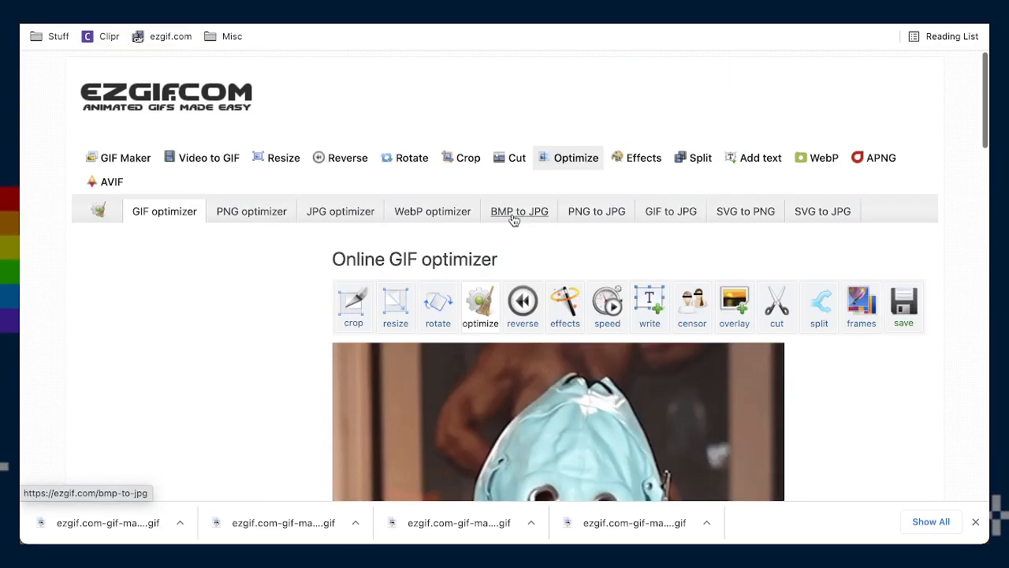
scroll(686, 382, down, 5)
scroll(592, 383, up, 2)
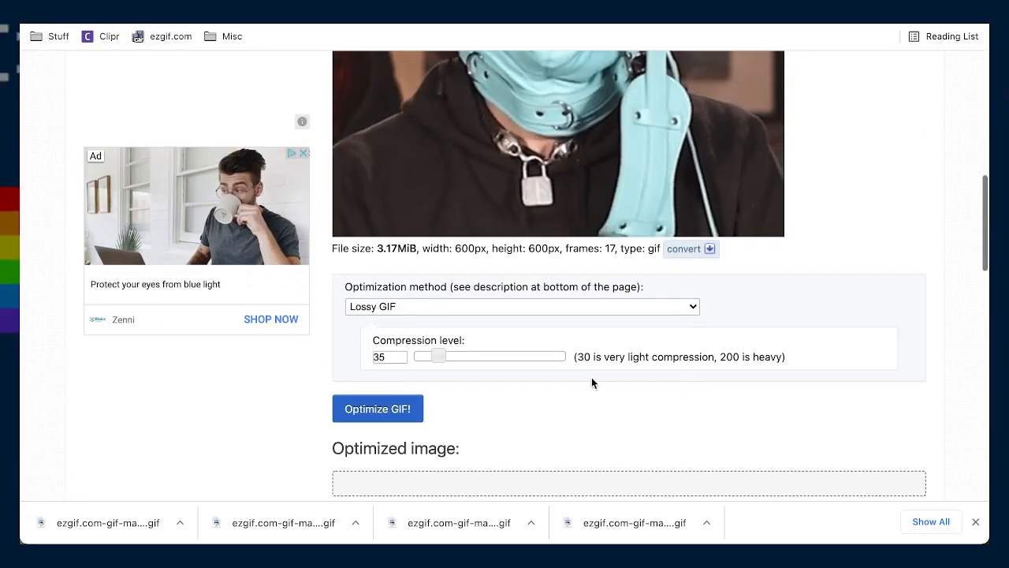
click(387, 409)
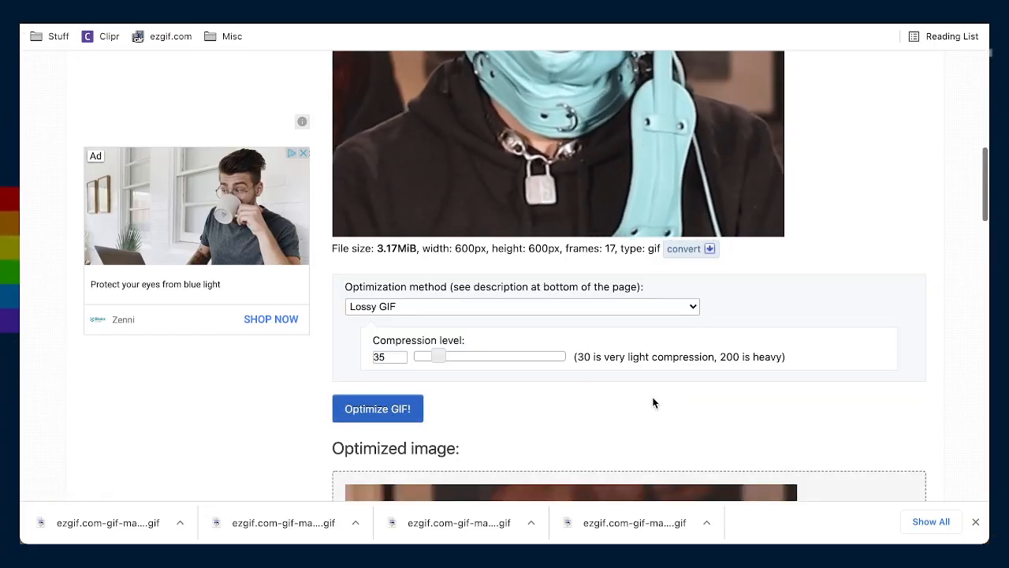
scroll(653, 402, down, 2)
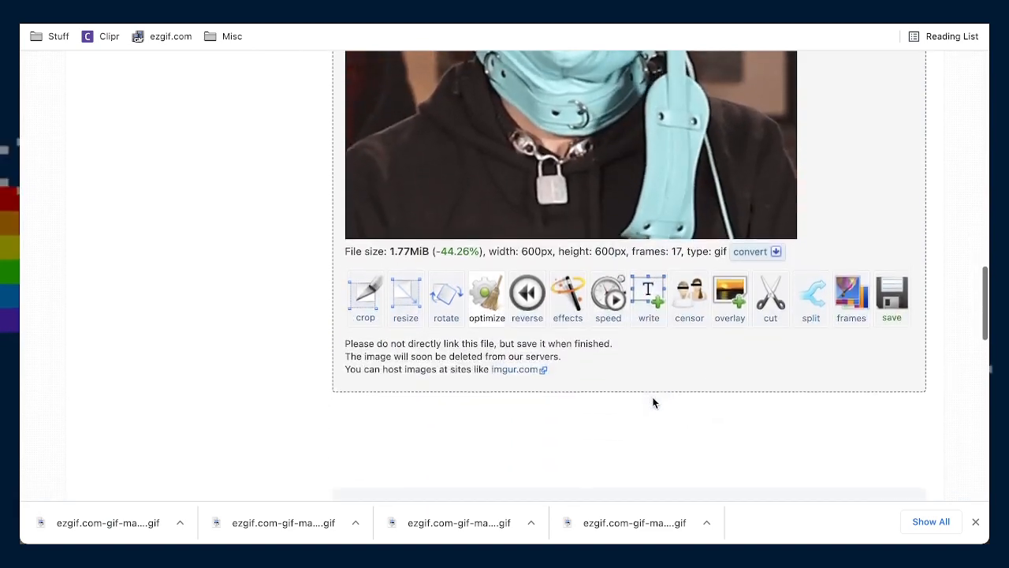
click(902, 281)
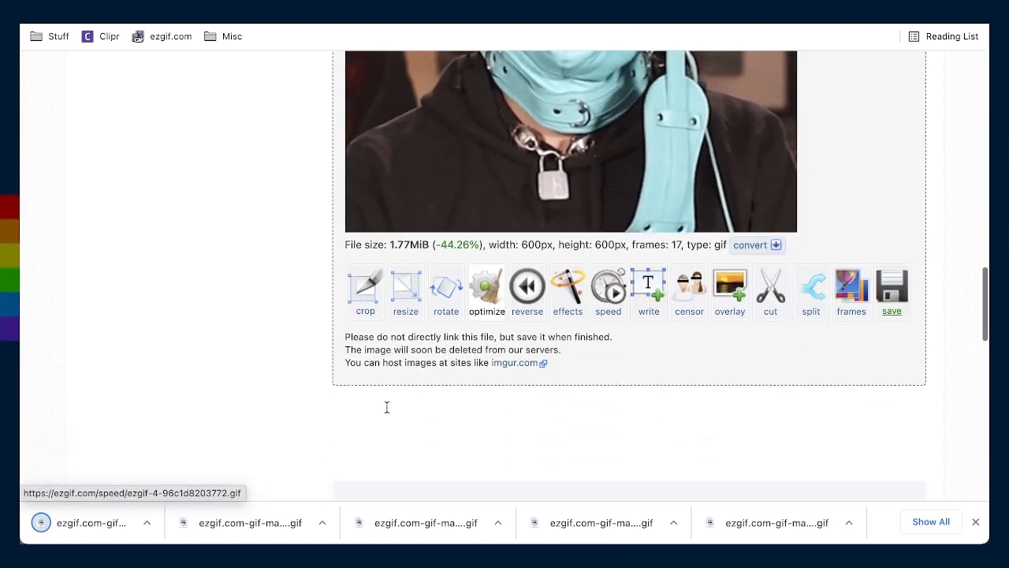
Return to the video-to-GIF converter and upload 2031-kWhipShock.mov
scroll(409, 440, up, 10)
scroll(406, 441, up, 5)
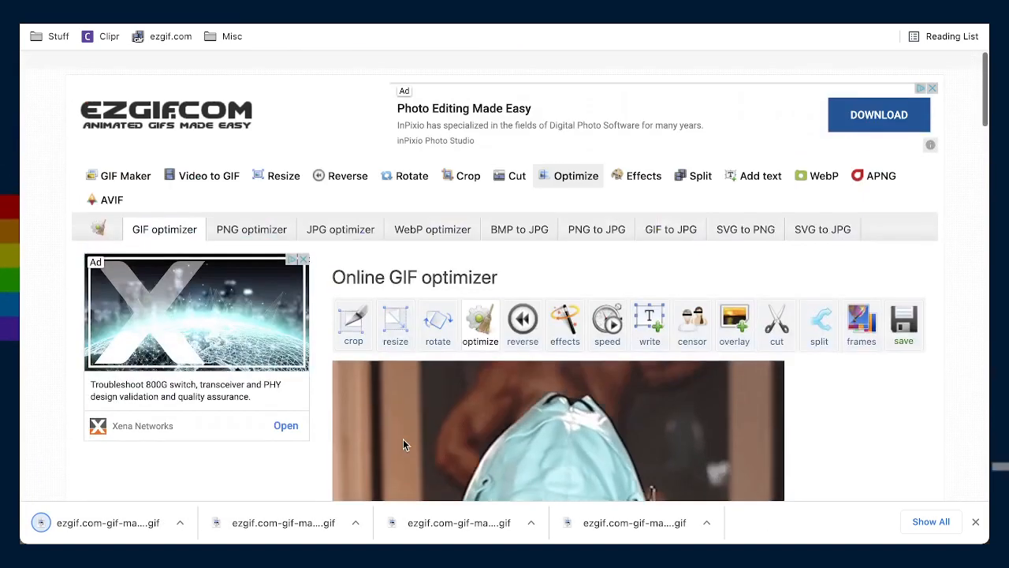
click(213, 164)
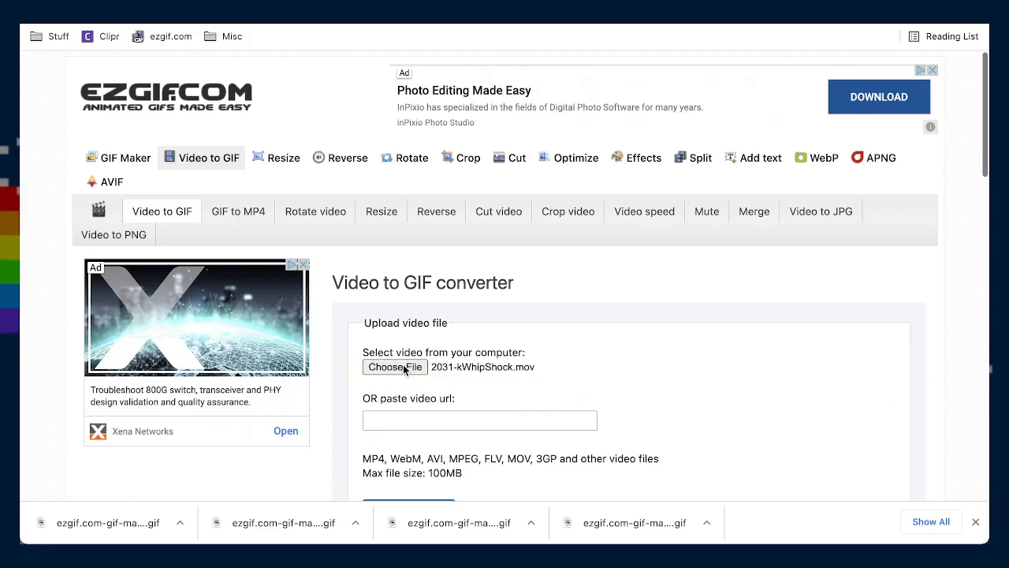
scroll(648, 414, down, 3)
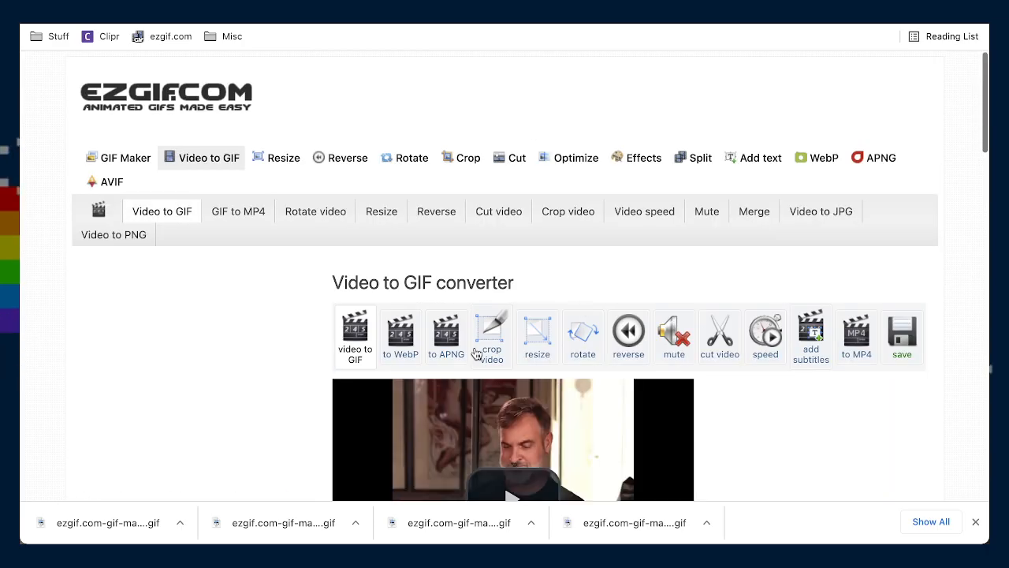
Convert the uploaded whip-shock clip to a GIF at original size, 10 FPS, with static-background optimization enabled
scroll(411, 396, down, 3)
scroll(411, 397, down, 4)
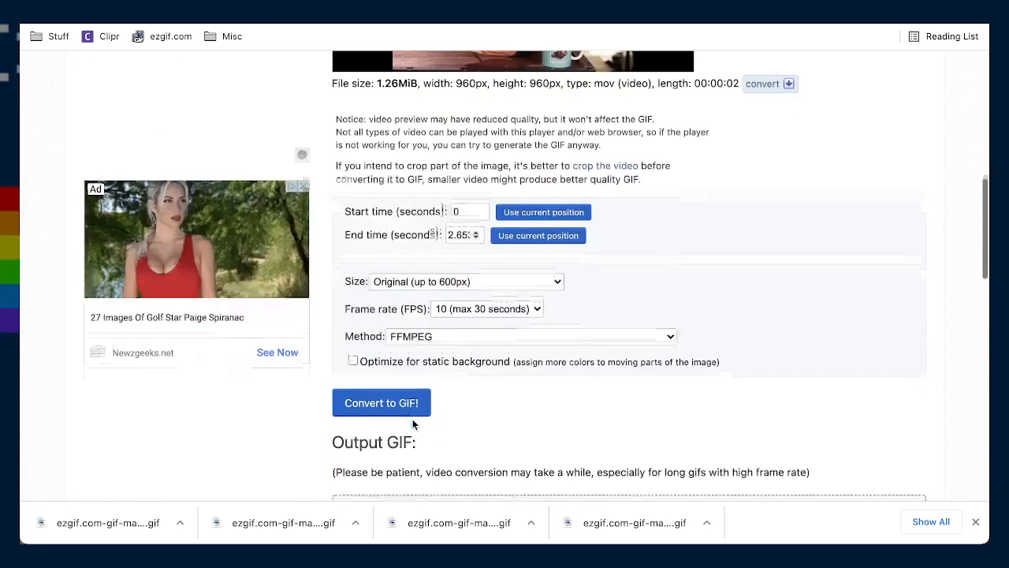
click(402, 359)
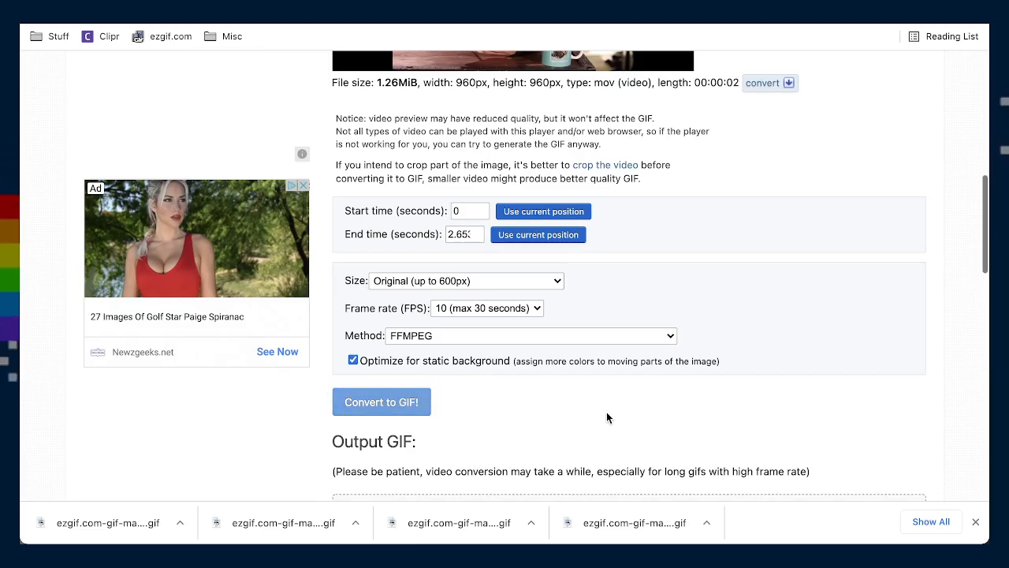
Open the whip-shock GIF in the effects tool, set saturation to 104 and lightness to 105, and apply the changes
scroll(613, 416, down, 5)
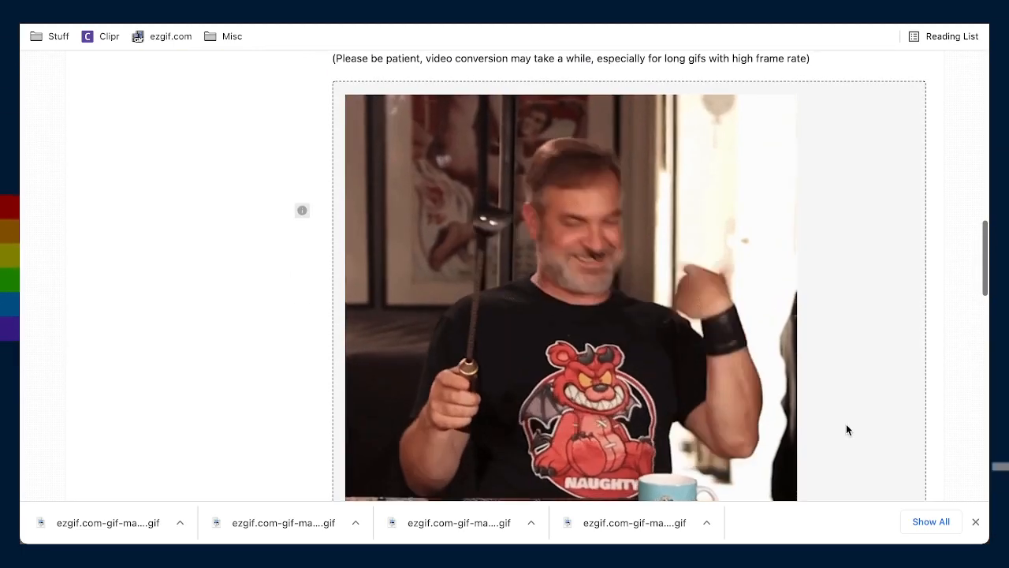
scroll(847, 428, down, 2)
scroll(721, 412, down, 2)
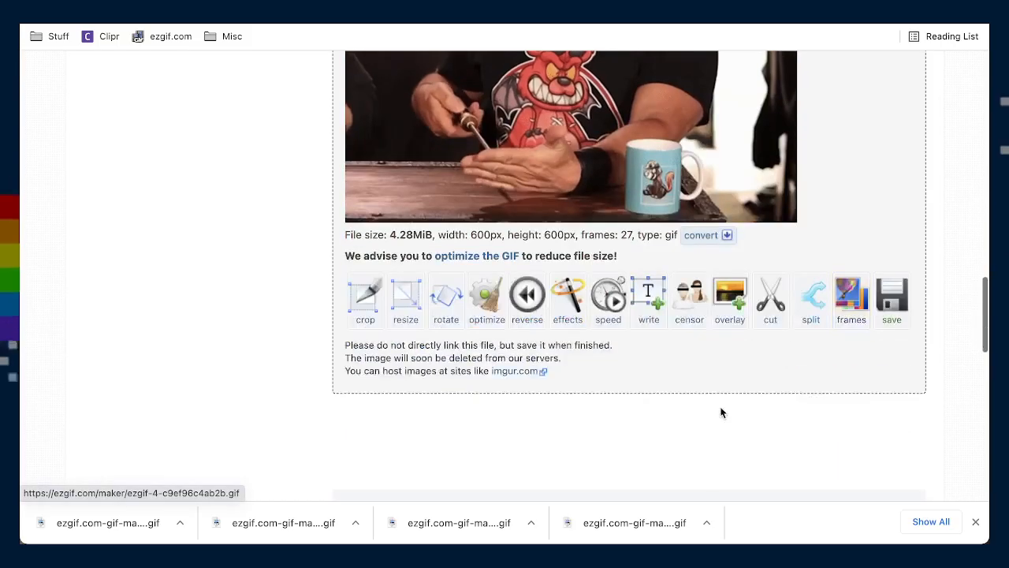
click(572, 314)
scroll(644, 399, down, 5)
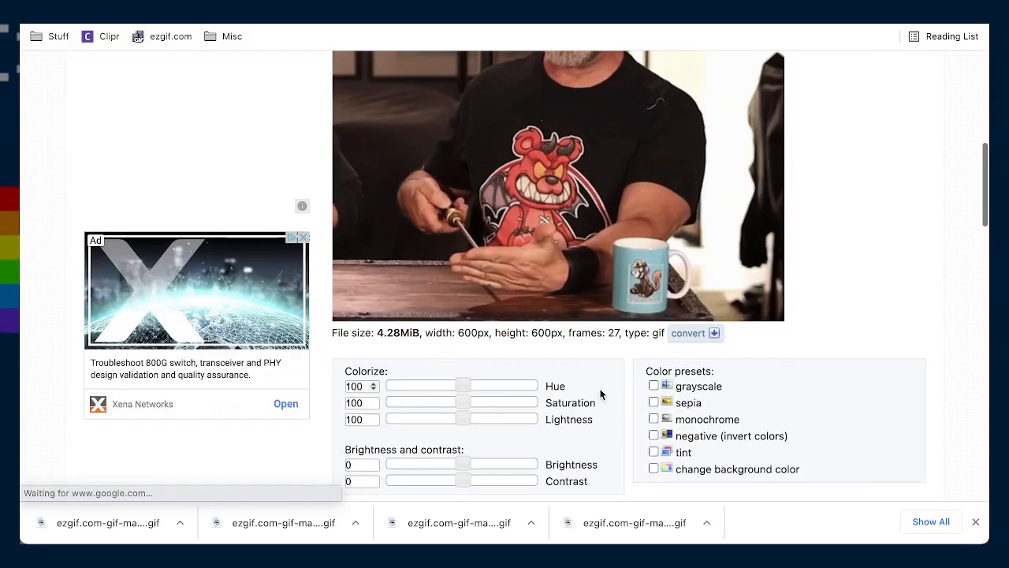
click(465, 402)
drag(467, 402, 469, 420)
click(466, 465)
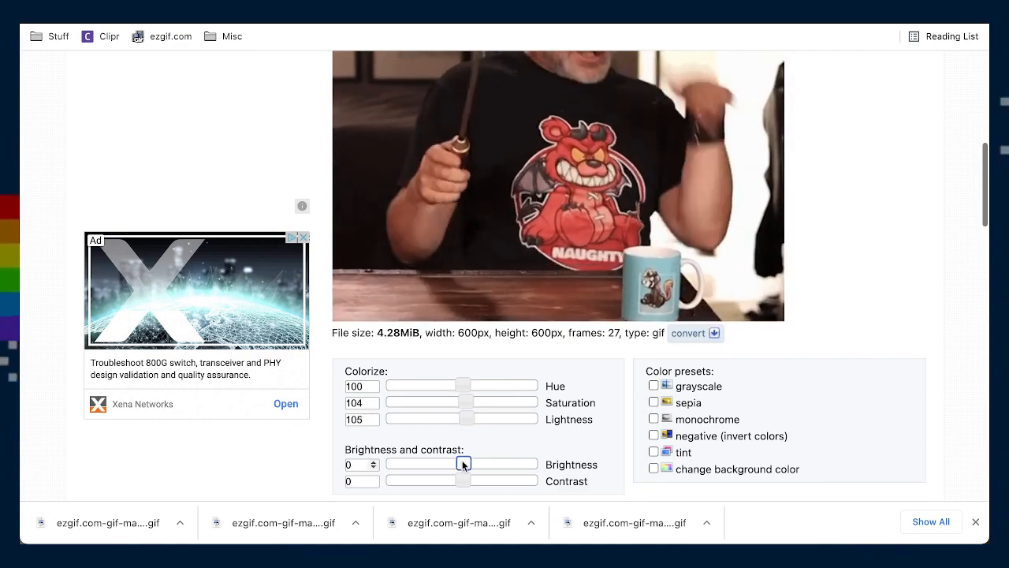
scroll(547, 439, down, 7)
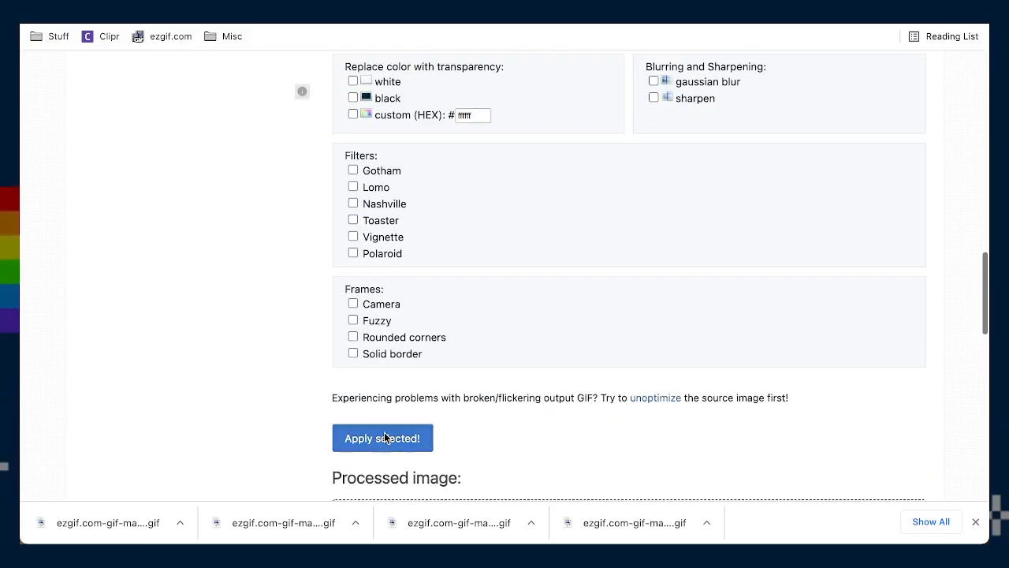
Compress the processed whip-shock GIF in the optimizer with the Lossy GIF method at level 35 and save it
scroll(633, 401, down, 5)
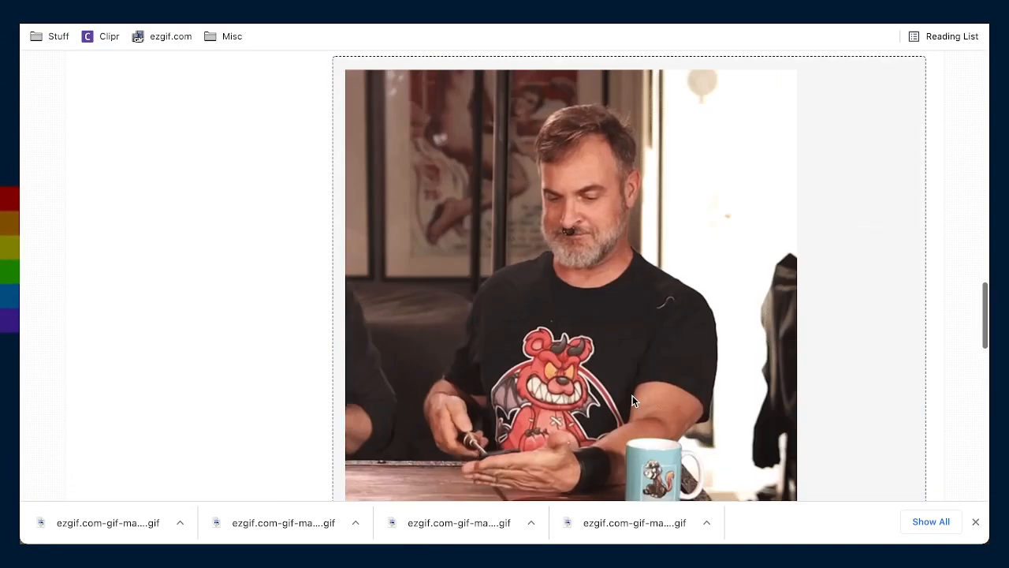
scroll(633, 402, down, 3)
scroll(632, 401, down, 2)
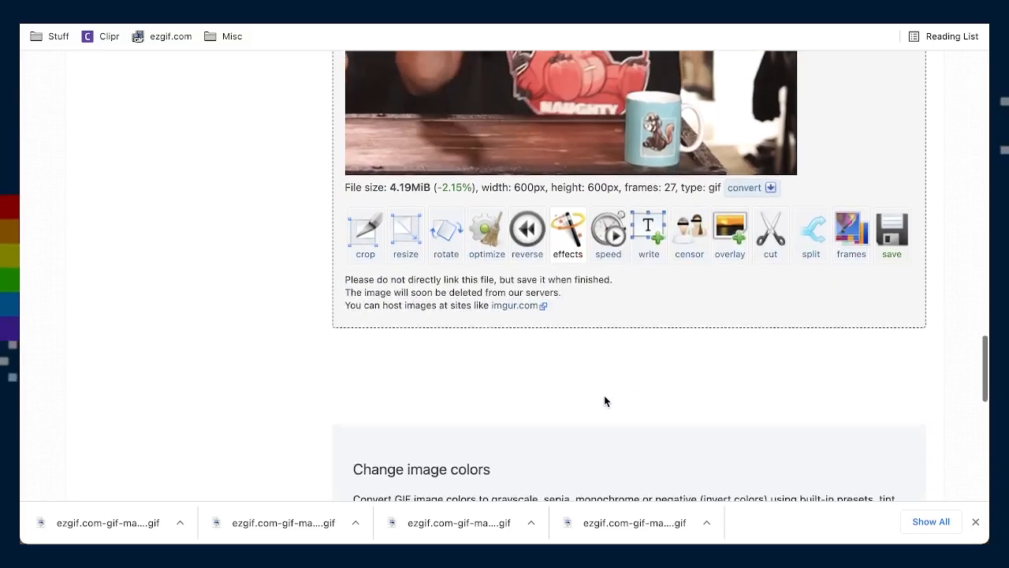
click(485, 252)
scroll(763, 449, down, 8)
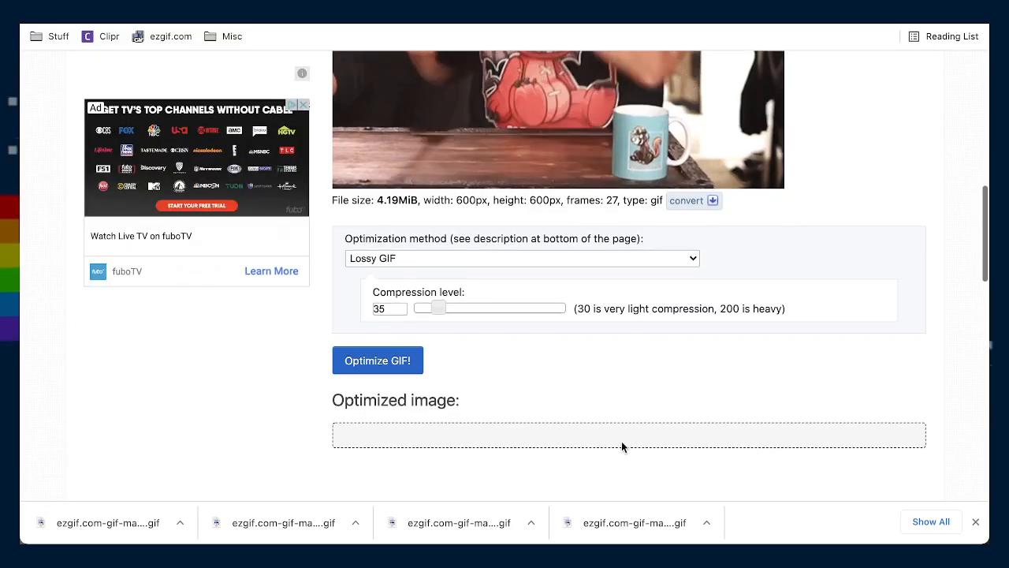
click(364, 361)
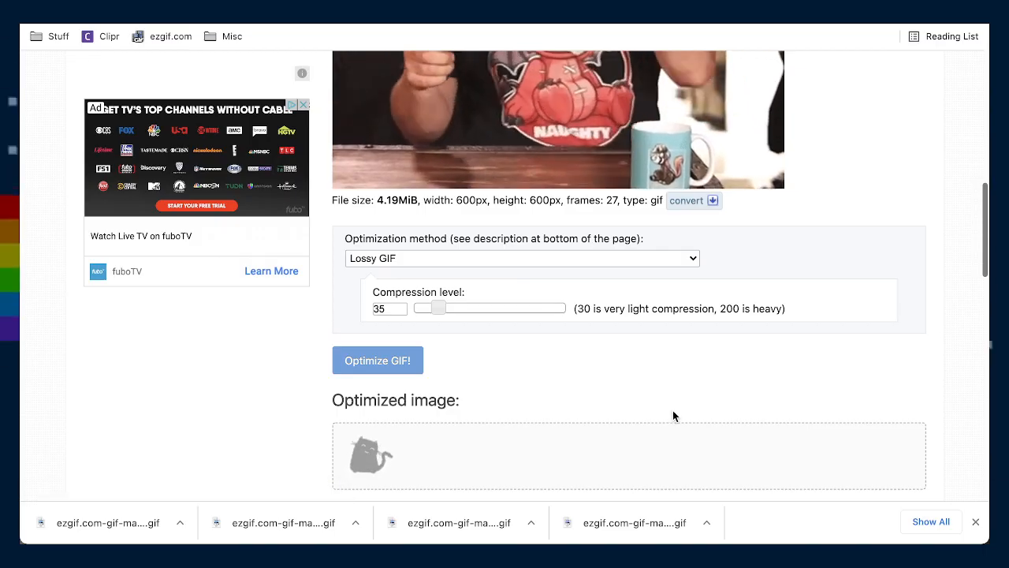
scroll(672, 416, down, 8)
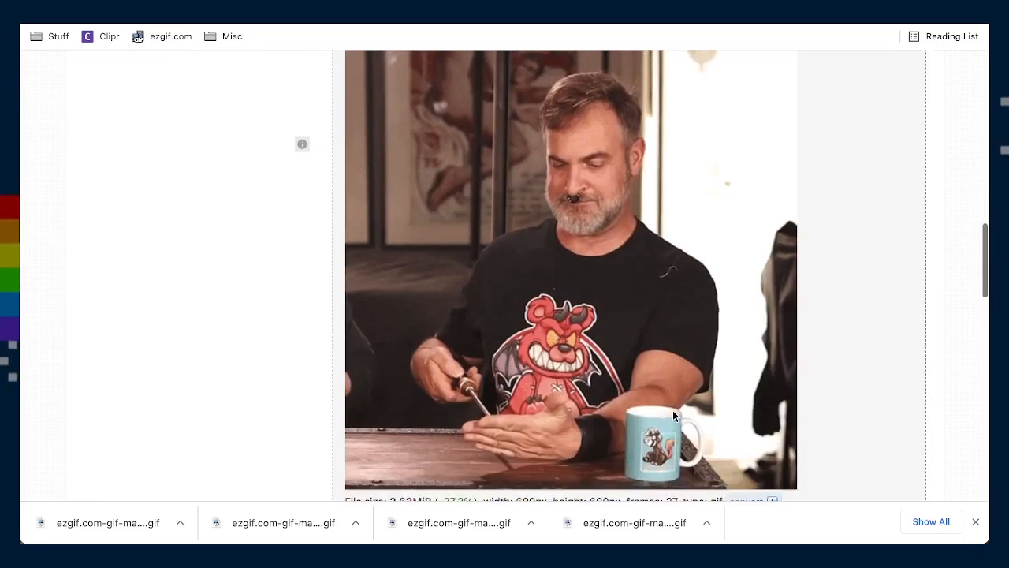
scroll(674, 415, down, 1)
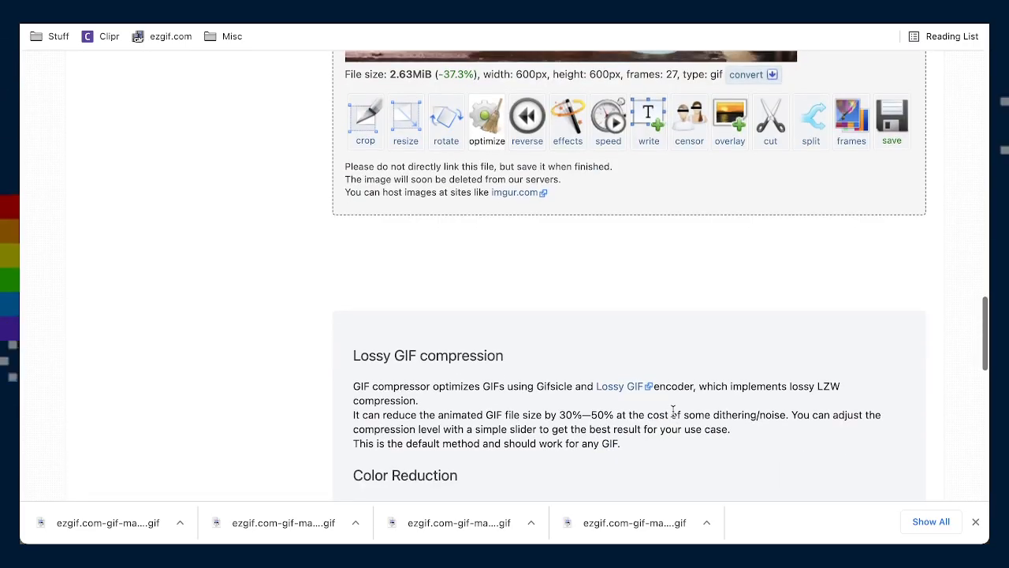
scroll(672, 411, up, 4)
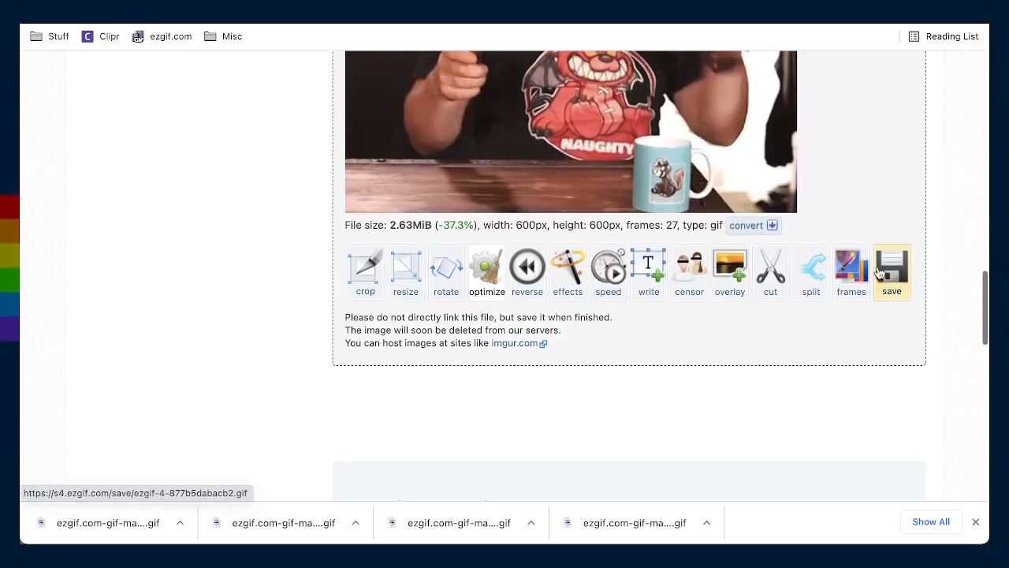
click(881, 272)
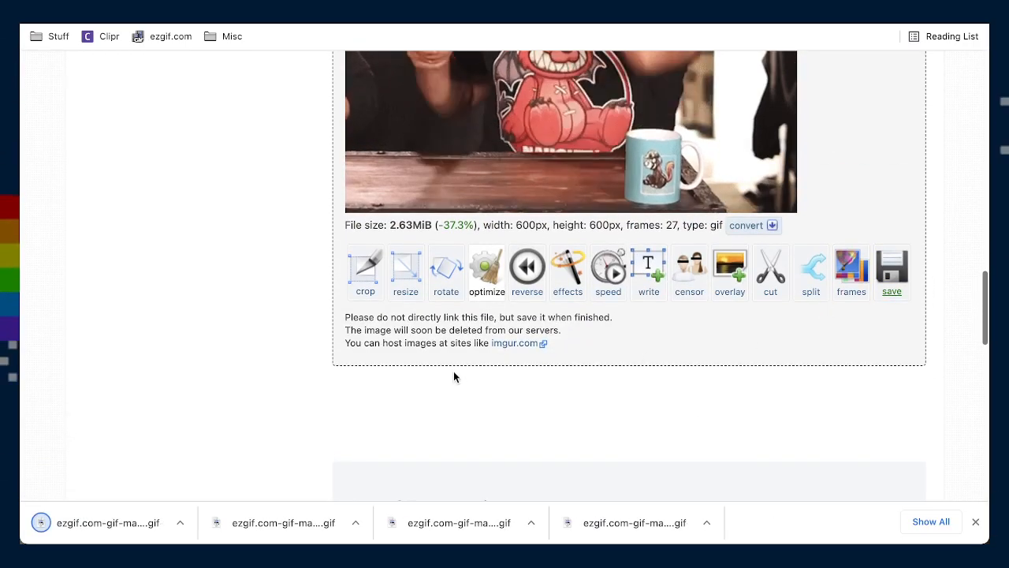
Return to the video-to-GIF converter and upload 2033-ampGasps.mov
scroll(415, 374, up, 10)
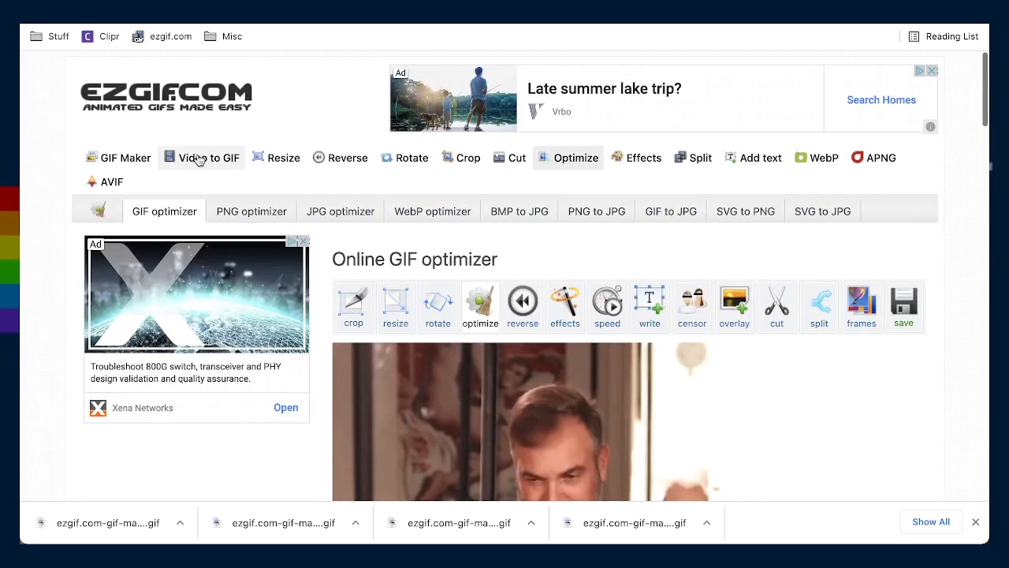
click(197, 157)
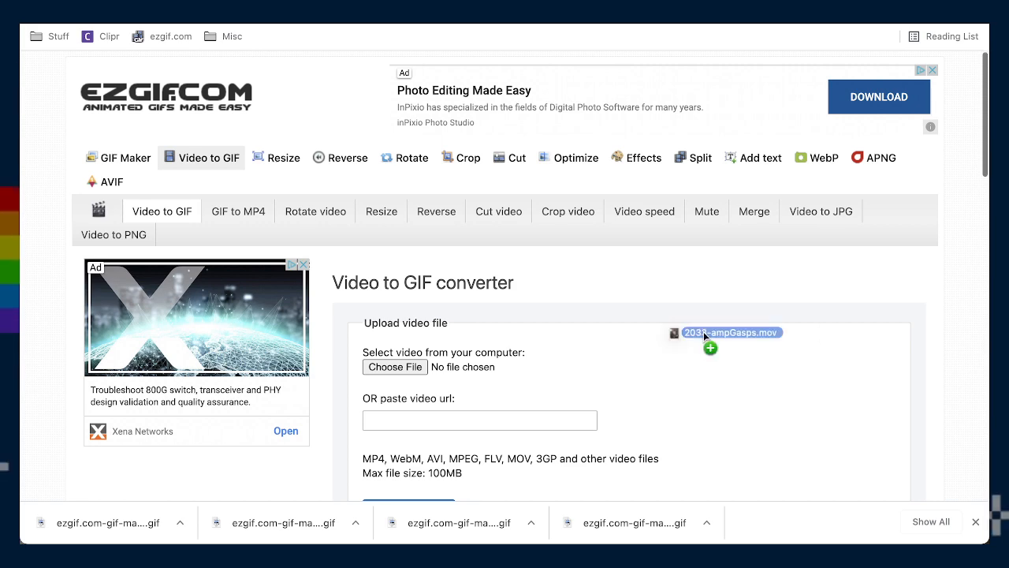
scroll(539, 384, down, 5)
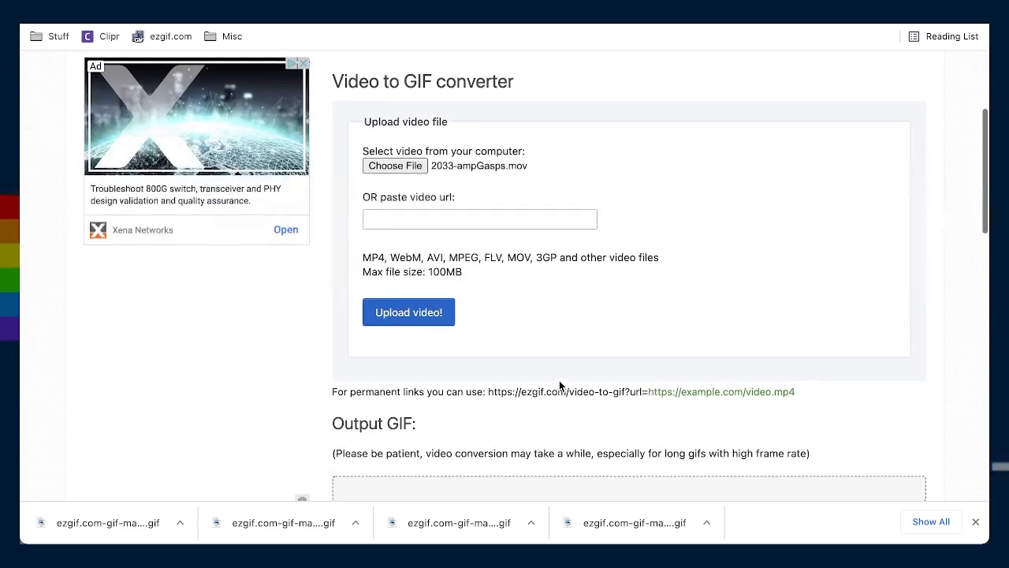
click(436, 323)
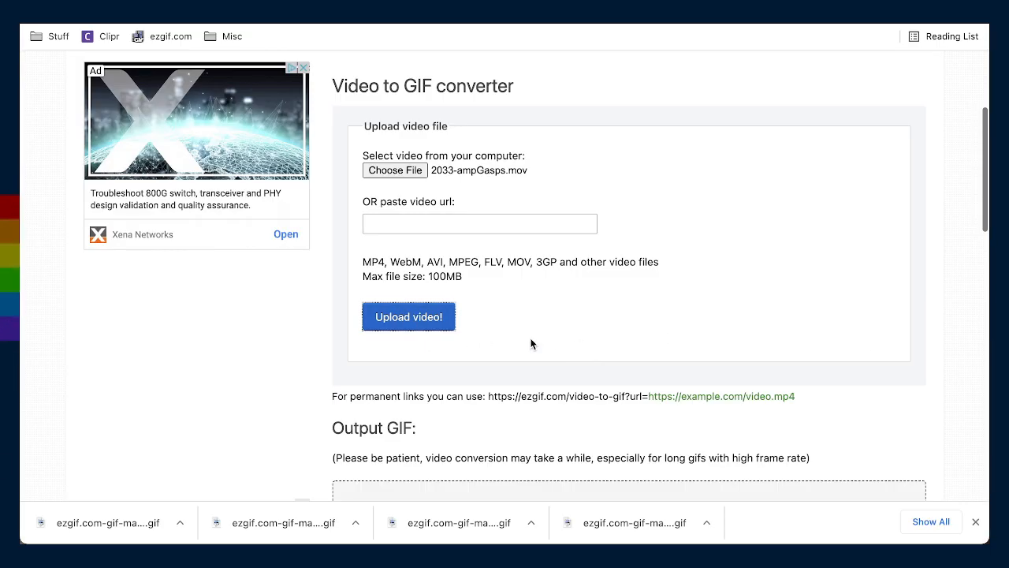
Convert the uploaded gasping clip to a GIF at original size, 10 FPS, with static-background optimization enabled
scroll(505, 351, down, 4)
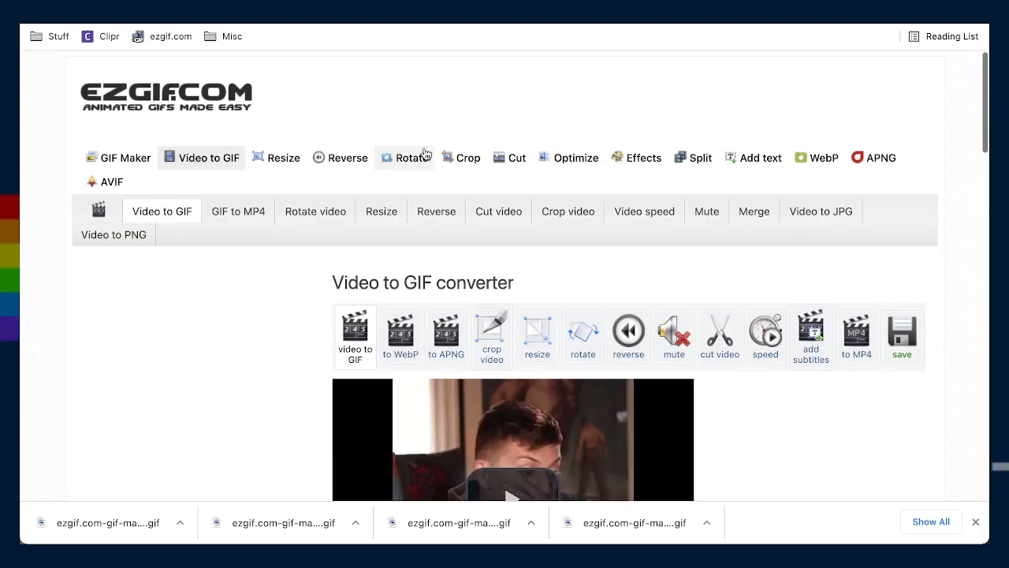
scroll(605, 305, down, 10)
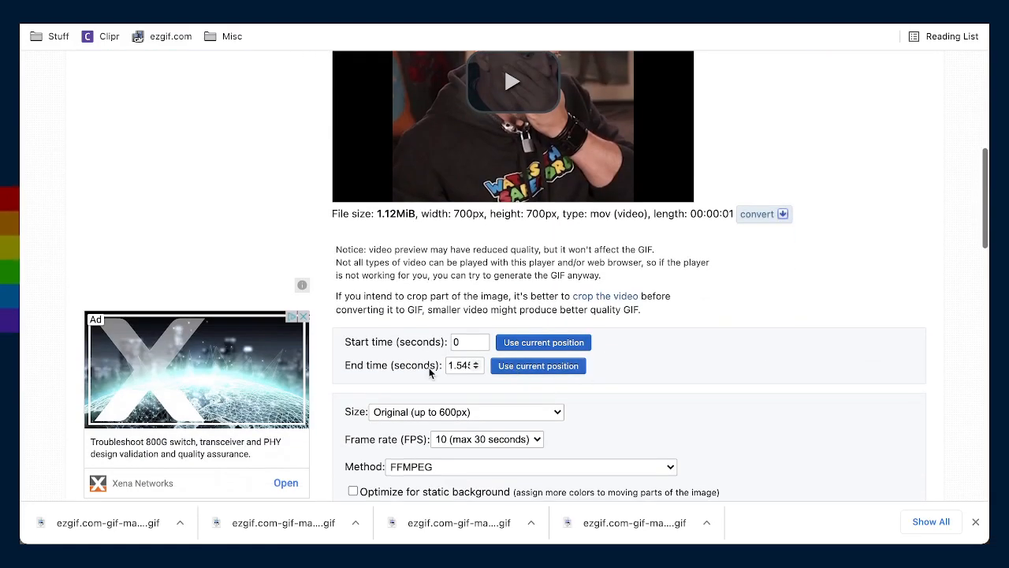
click(377, 497)
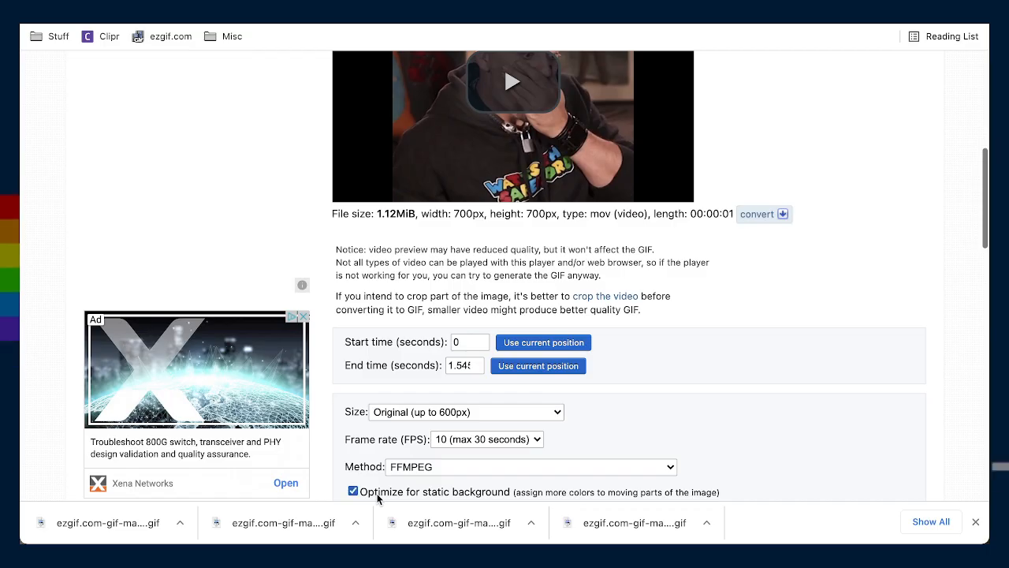
scroll(376, 350, up, 1)
scroll(385, 349, down, 2)
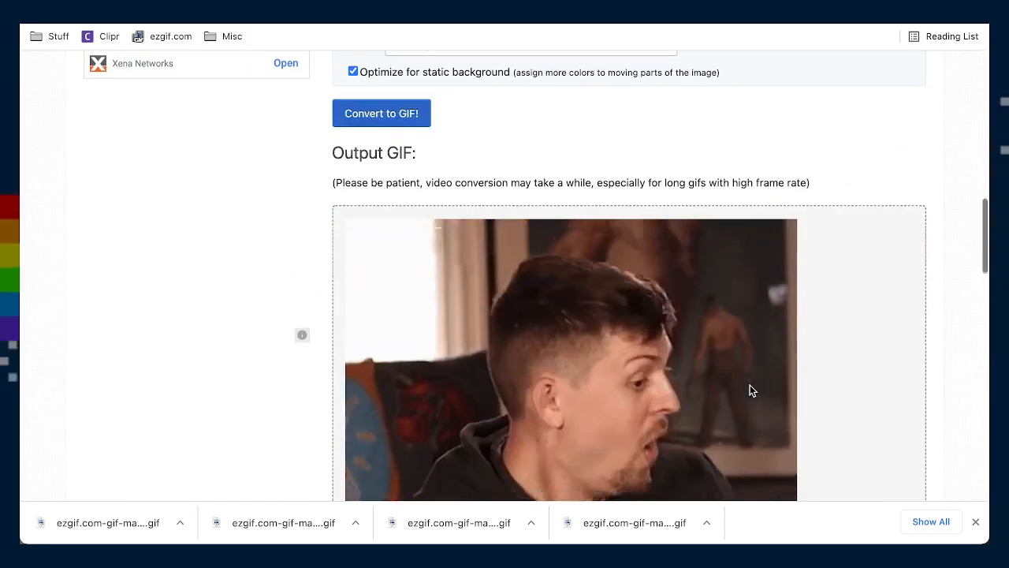
Open the converted gasping GIF in the effects tool
scroll(750, 390, down, 2)
scroll(879, 386, down, 2)
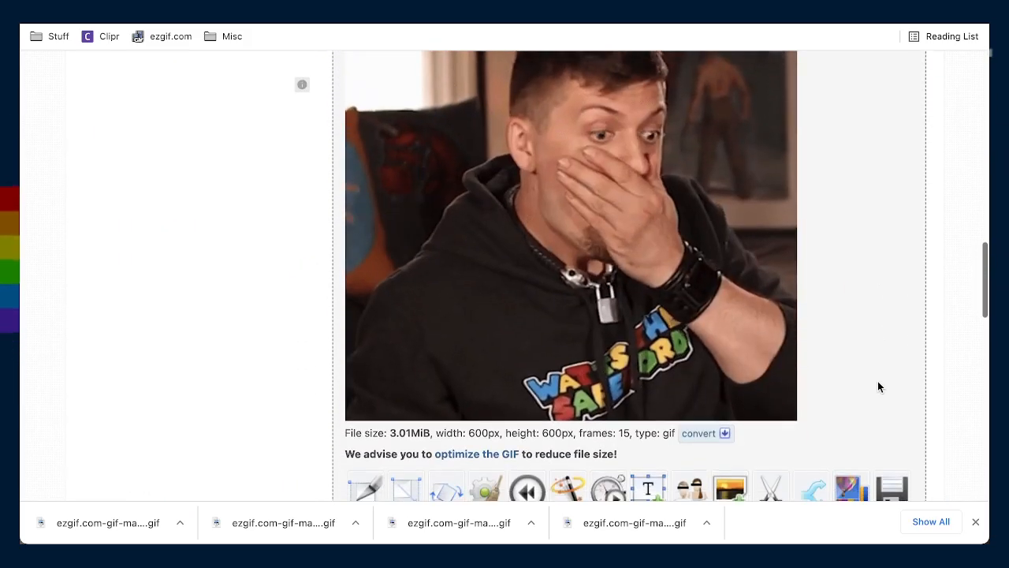
scroll(878, 381, down, 1)
scroll(878, 381, up, 1)
scroll(878, 381, down, 3)
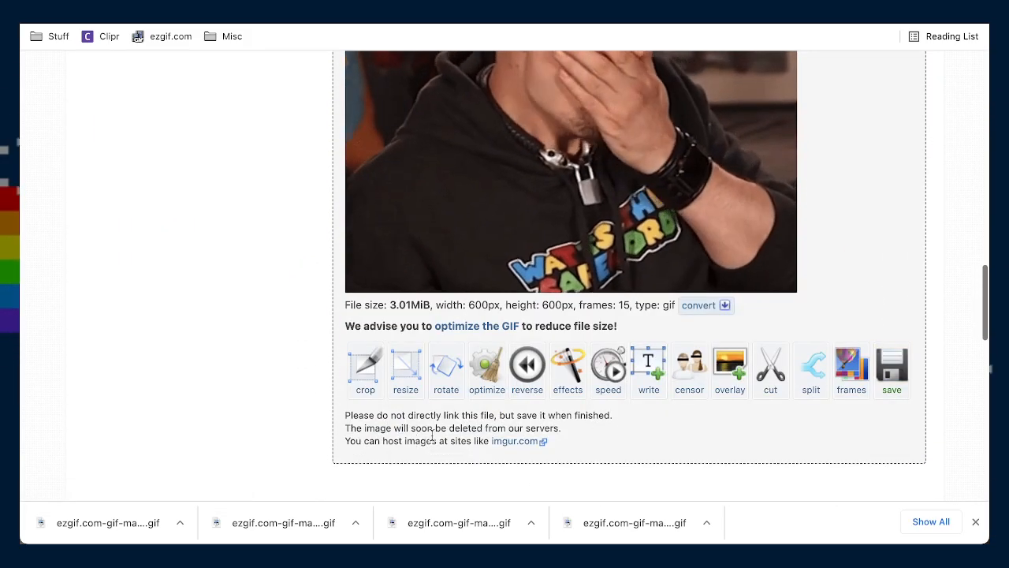
scroll(432, 436, down, 2)
click(569, 243)
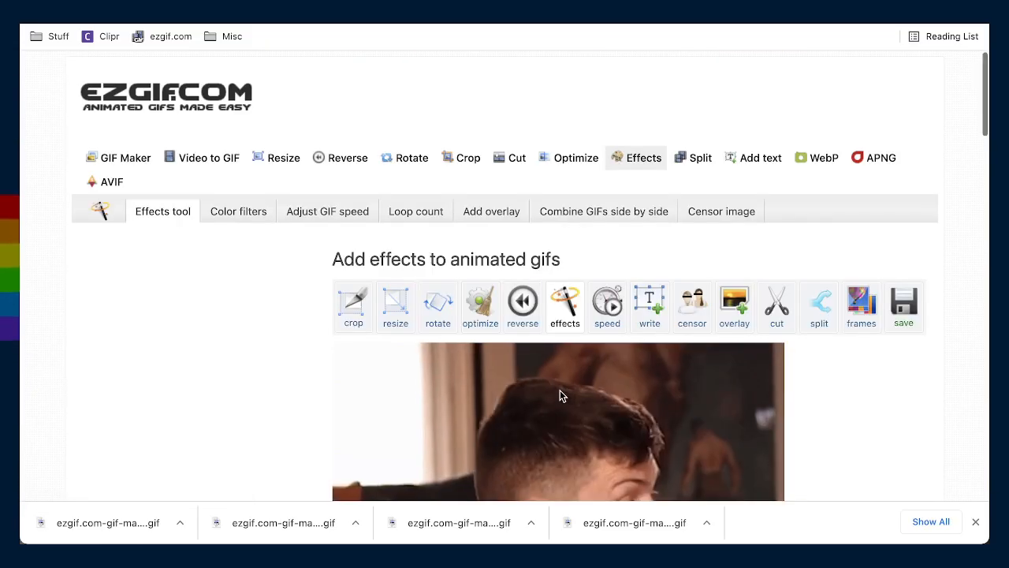
Set the gasping GIF's saturation to 103, lightness to 104 and brightness to 4, and apply the changes
scroll(557, 396, down, 10)
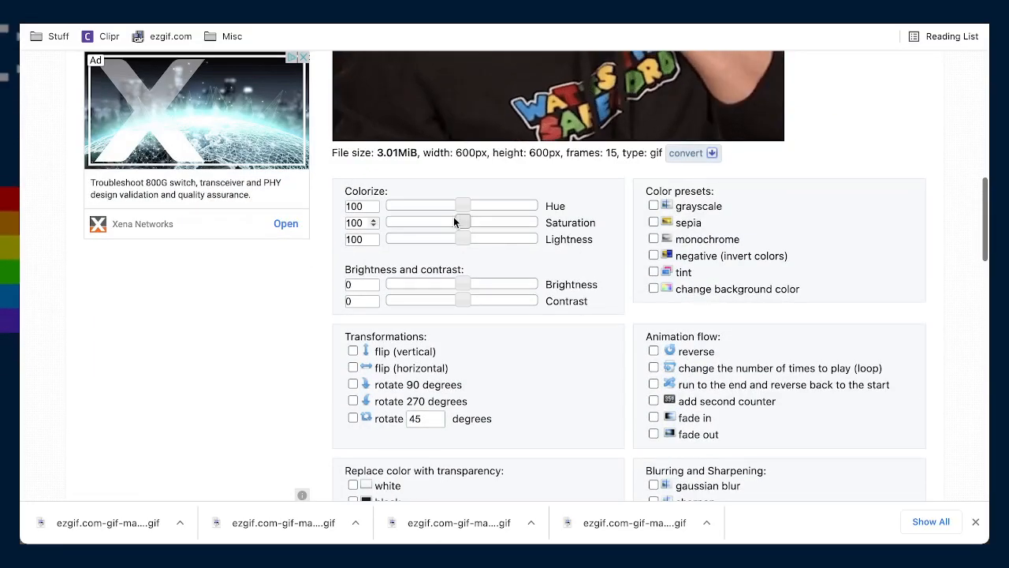
drag(464, 223, 467, 223)
click(465, 243)
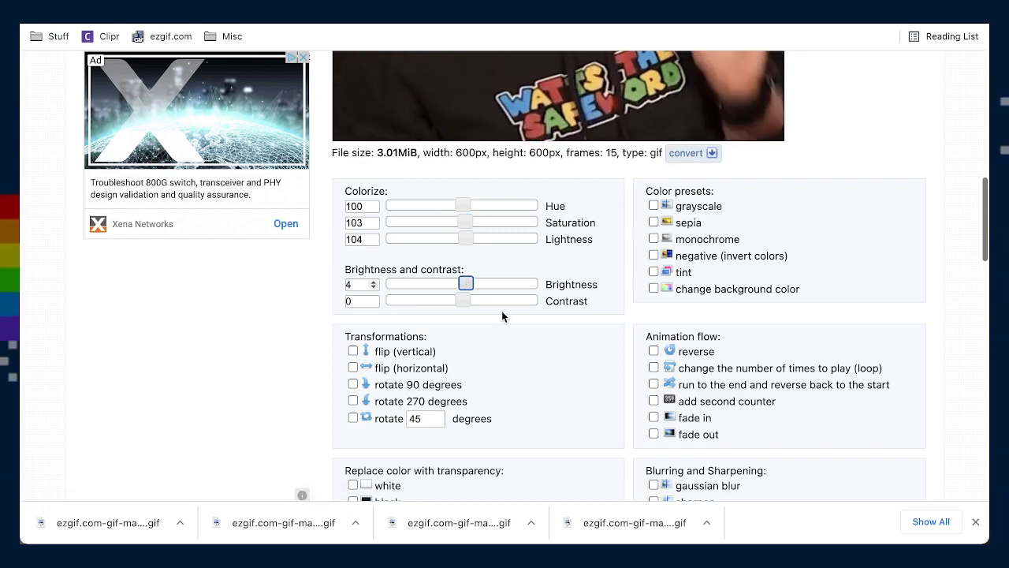
scroll(552, 373, down, 5)
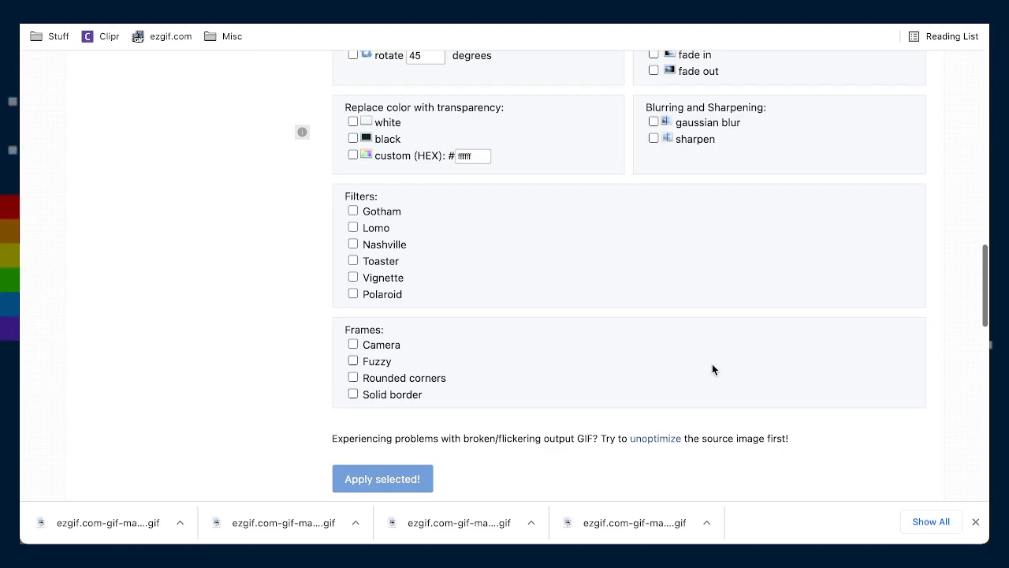
scroll(772, 336, down, 7)
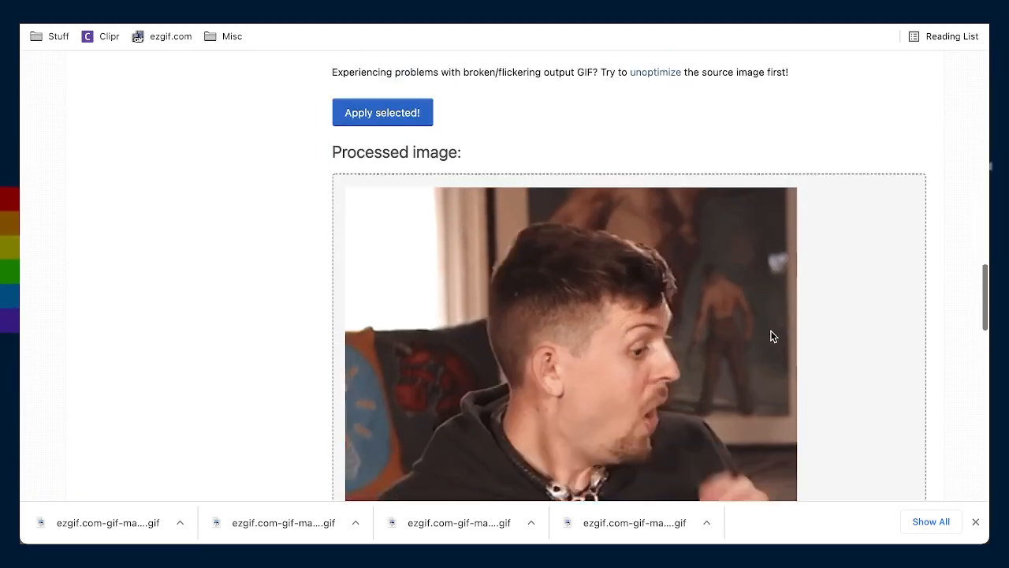
Compress the processed gasping GIF in the optimizer with the Lossy GIF method at level 35 and save it
scroll(782, 343, down, 4)
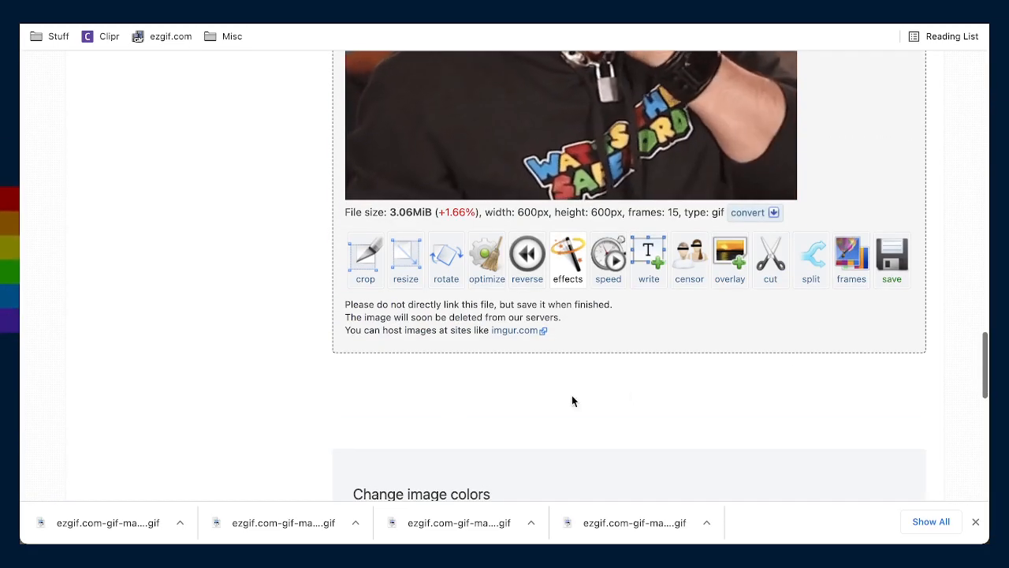
click(486, 257)
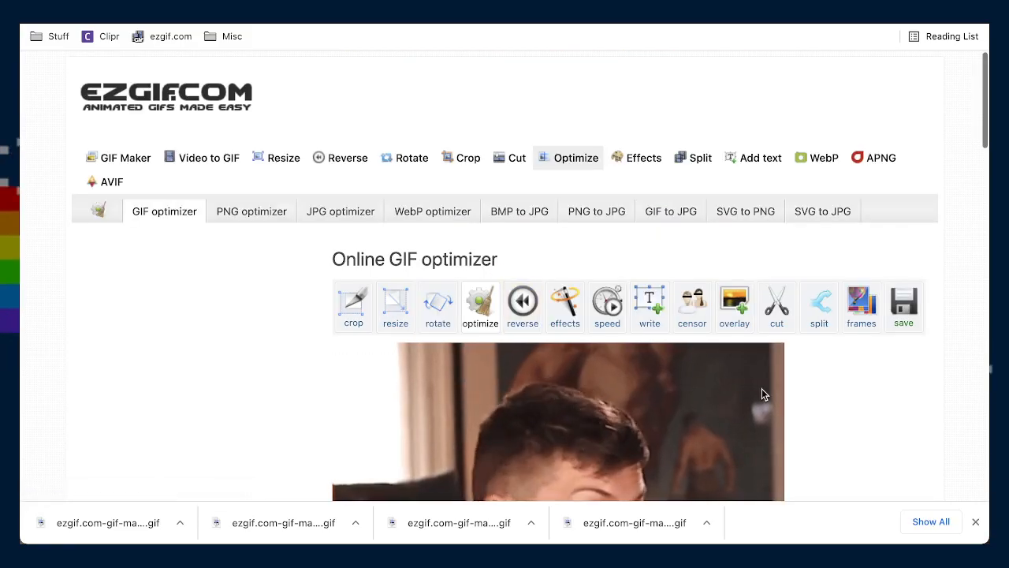
scroll(762, 387, down, 2)
scroll(748, 401, down, 9)
scroll(737, 405, up, 2)
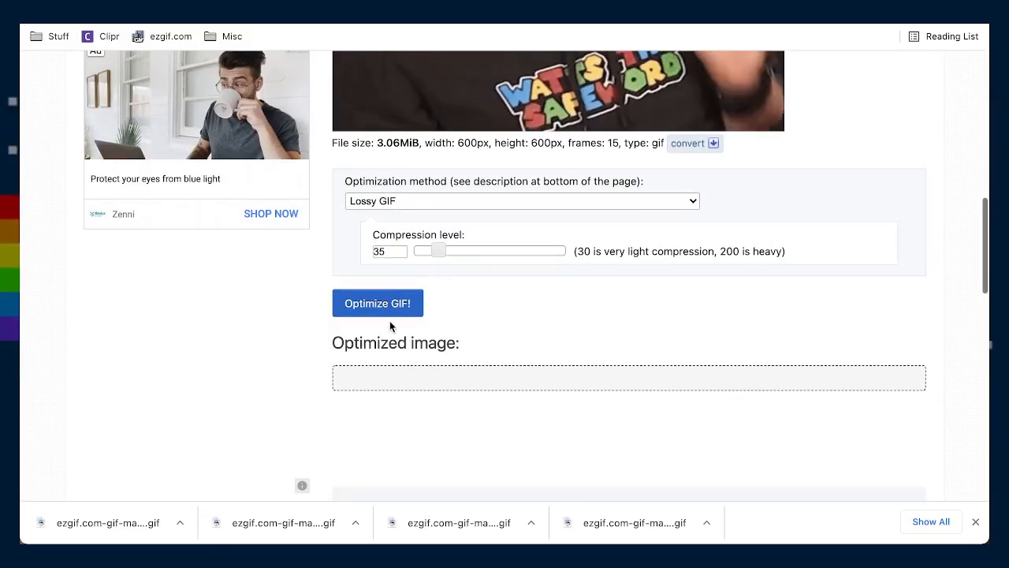
click(384, 306)
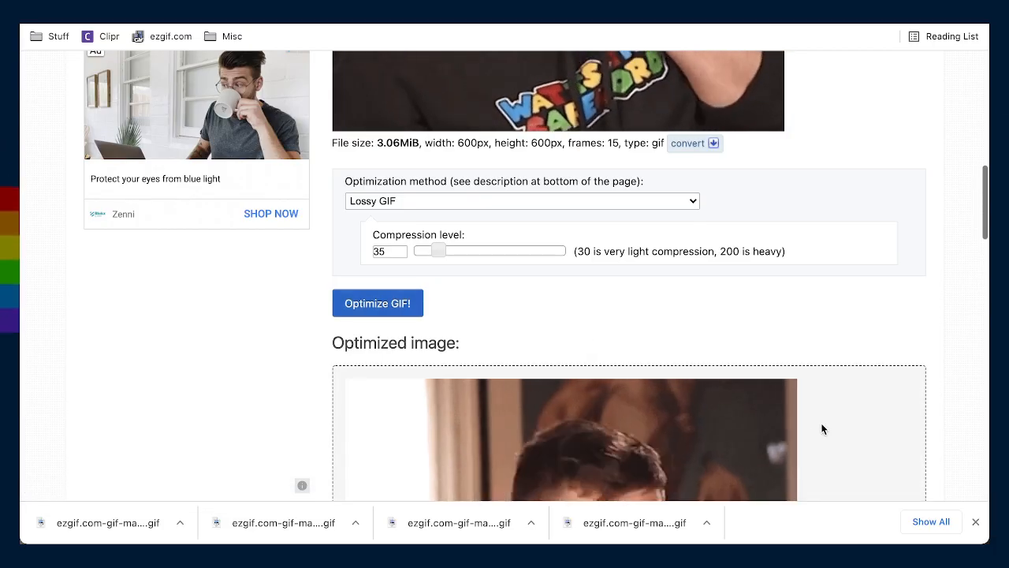
scroll(821, 418, down, 5)
click(891, 472)
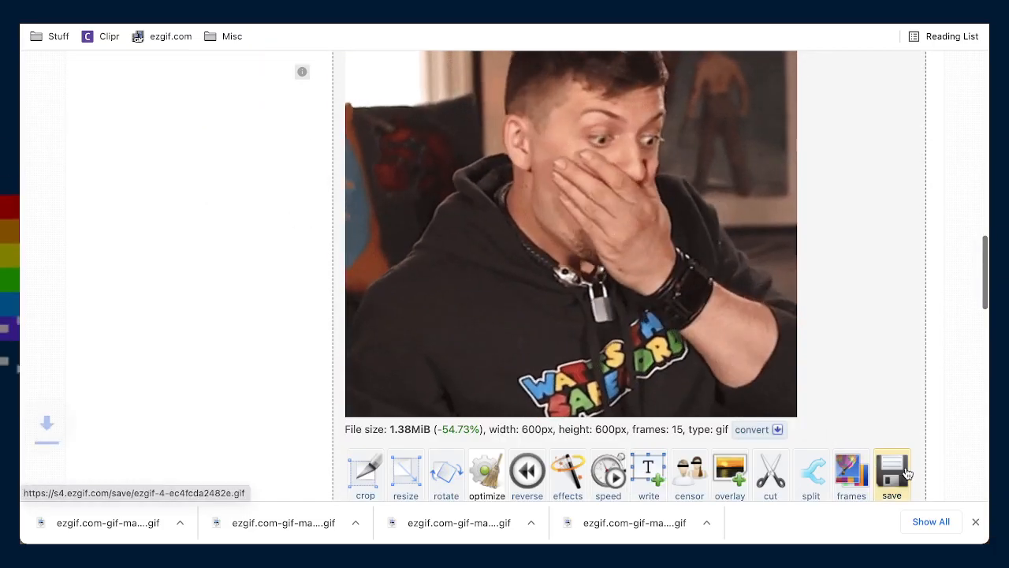
scroll(315, 161, up, 6)
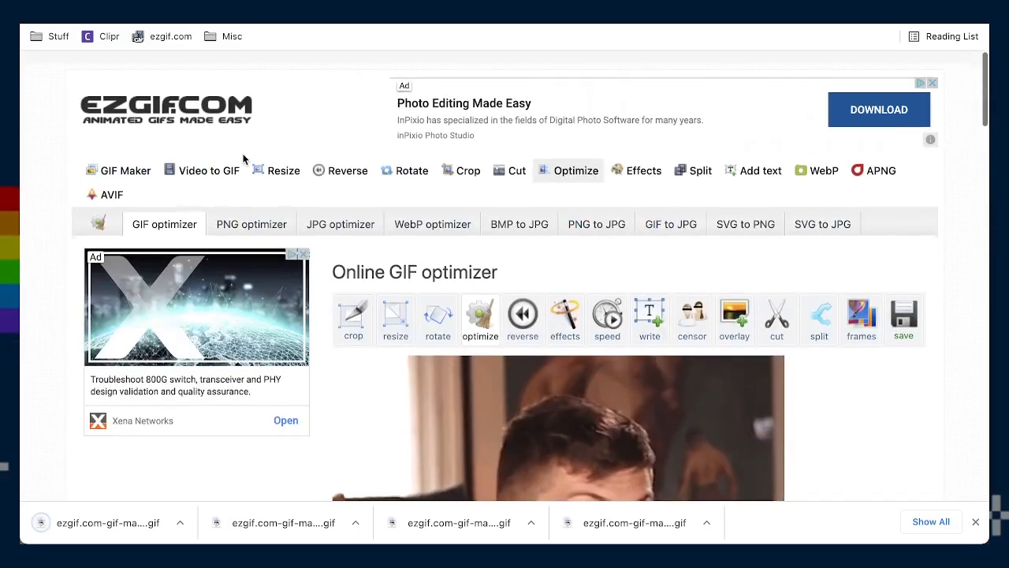
Open the Video to GIF converter and upload the video file 2100-ampO…BuyThis.mov from the computer
click(198, 161)
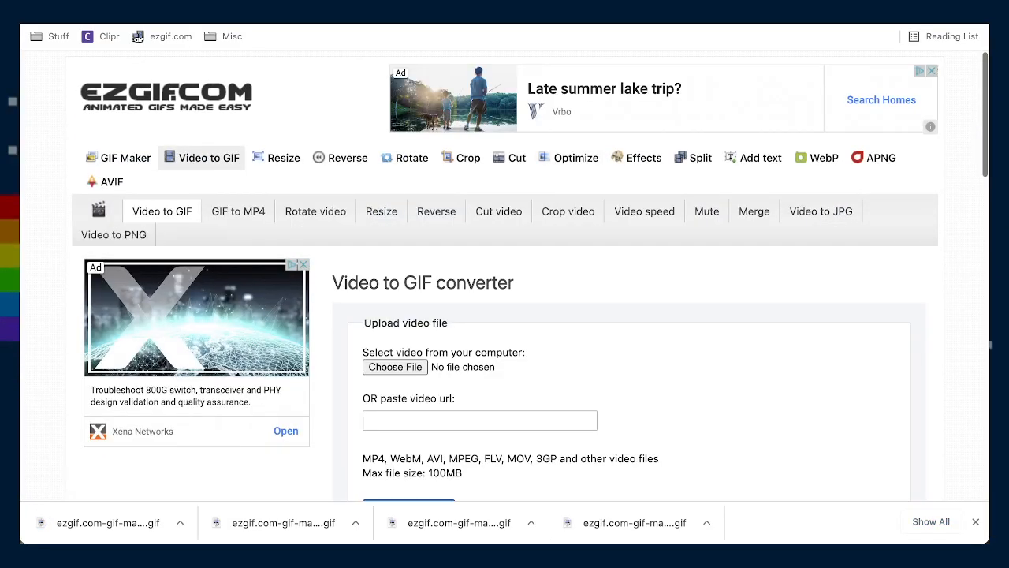
drag(393, 366, 395, 367)
scroll(561, 382, down, 3)
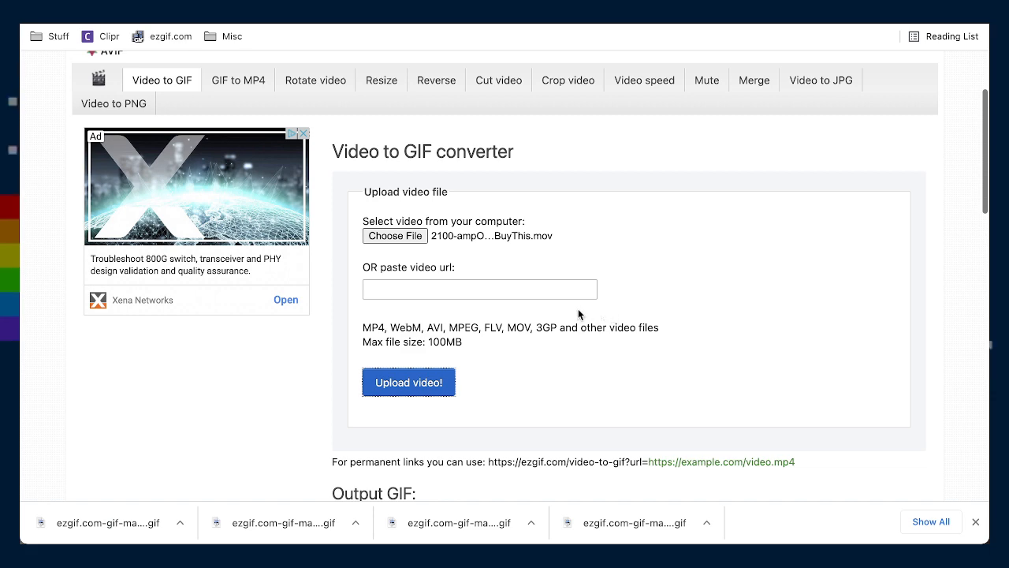
scroll(630, 299, down, 5)
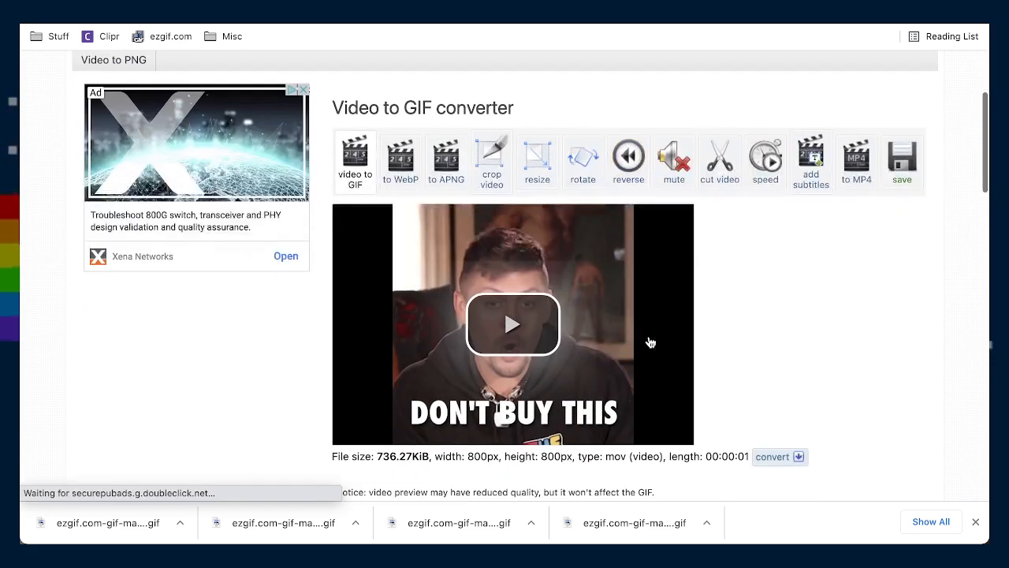
Convert the uploaded BuyThis video to a GIF at original size, 10 FPS, using the FFMPEG method
scroll(461, 418, down, 3)
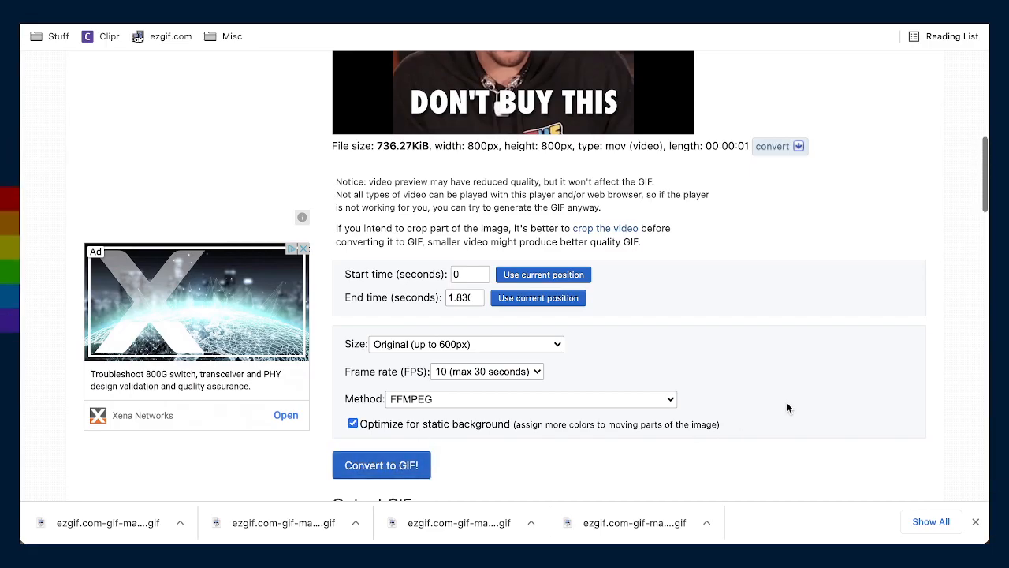
scroll(788, 414, down, 10)
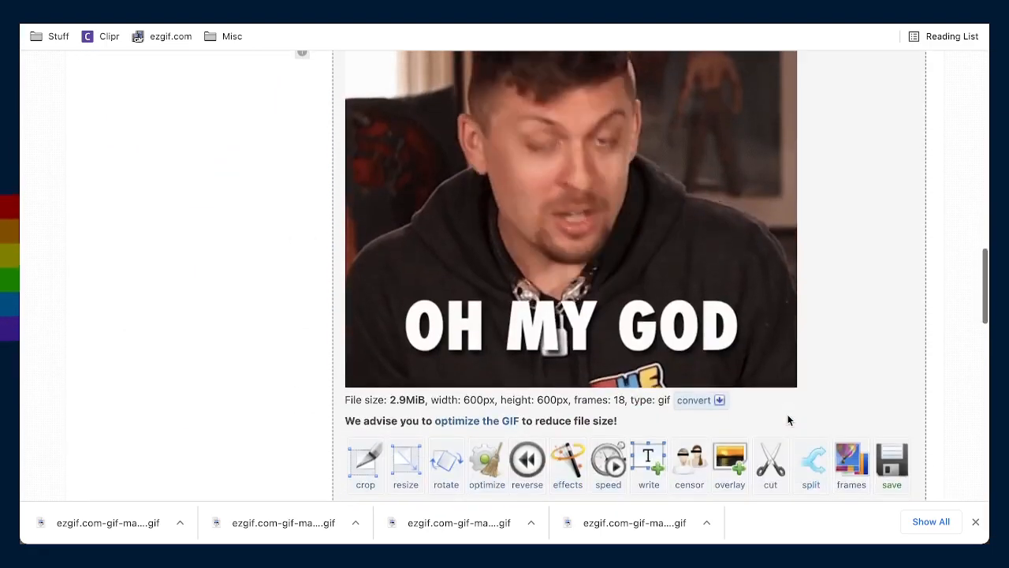
scroll(788, 418, down, 5)
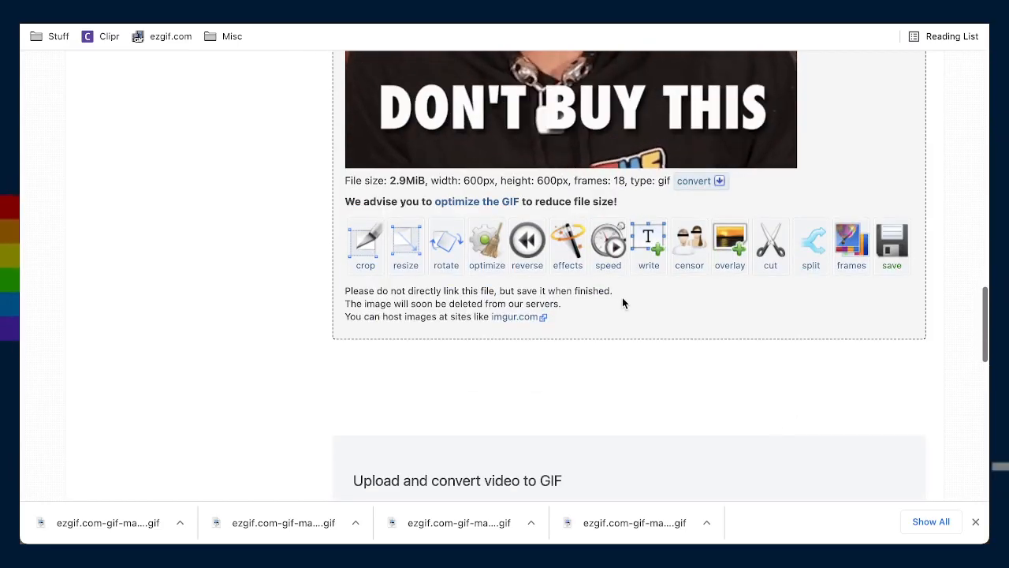
Open the effects tool for the converted GIF and set saturation to 105, lightness to 103 and brightness to 4
click(569, 260)
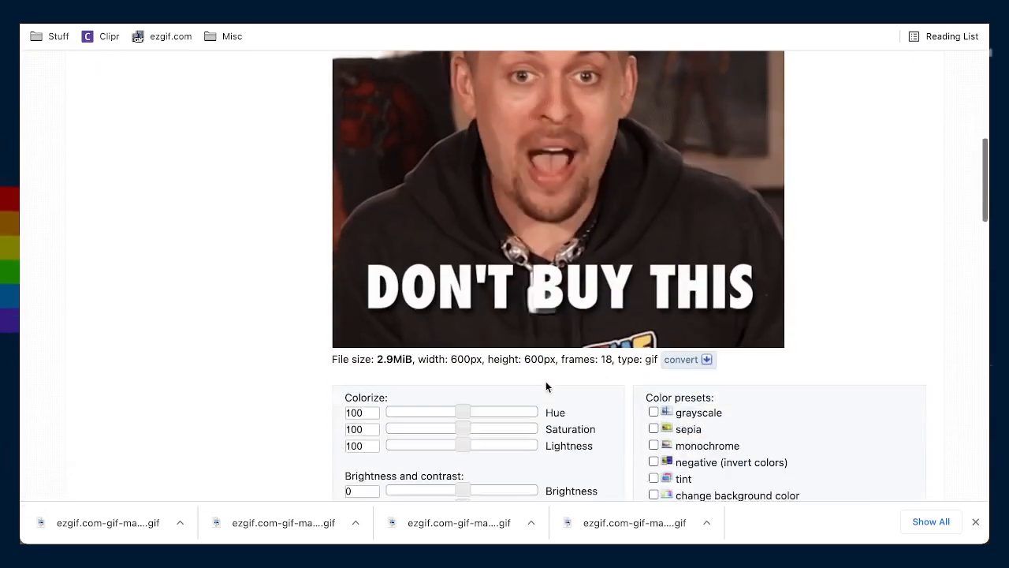
click(465, 348)
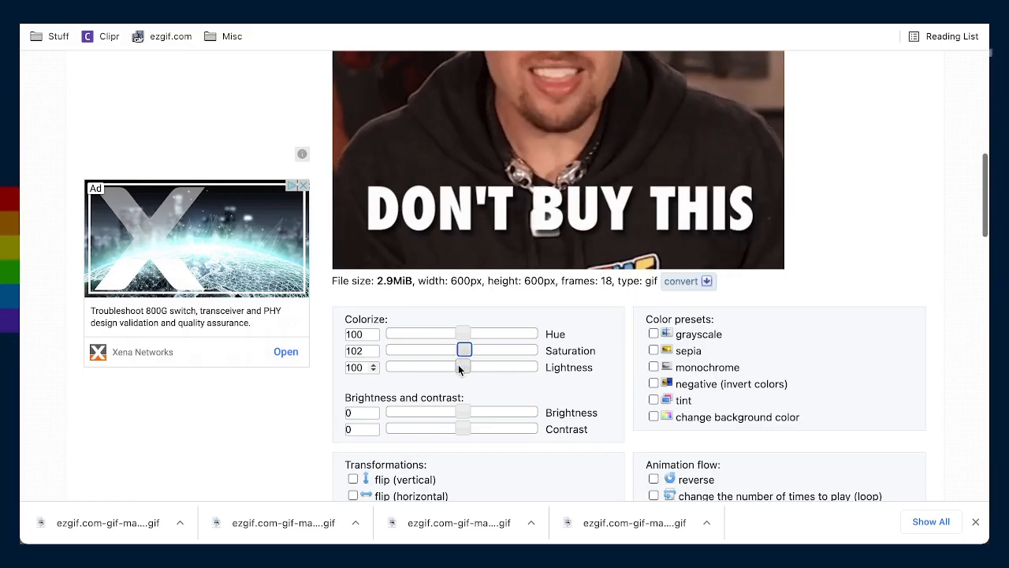
click(465, 368)
click(466, 350)
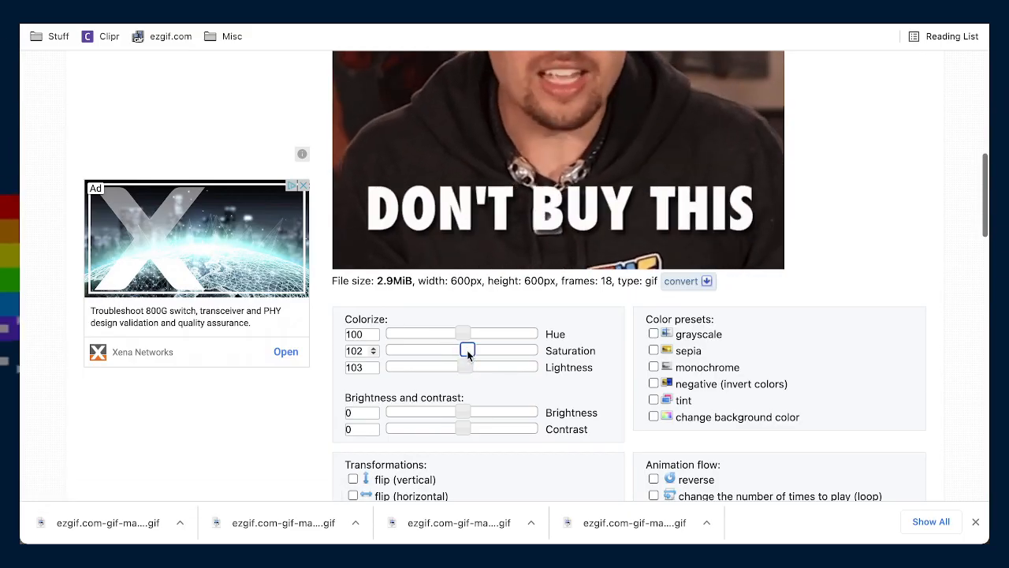
drag(467, 354, 464, 356)
click(467, 356)
click(467, 411)
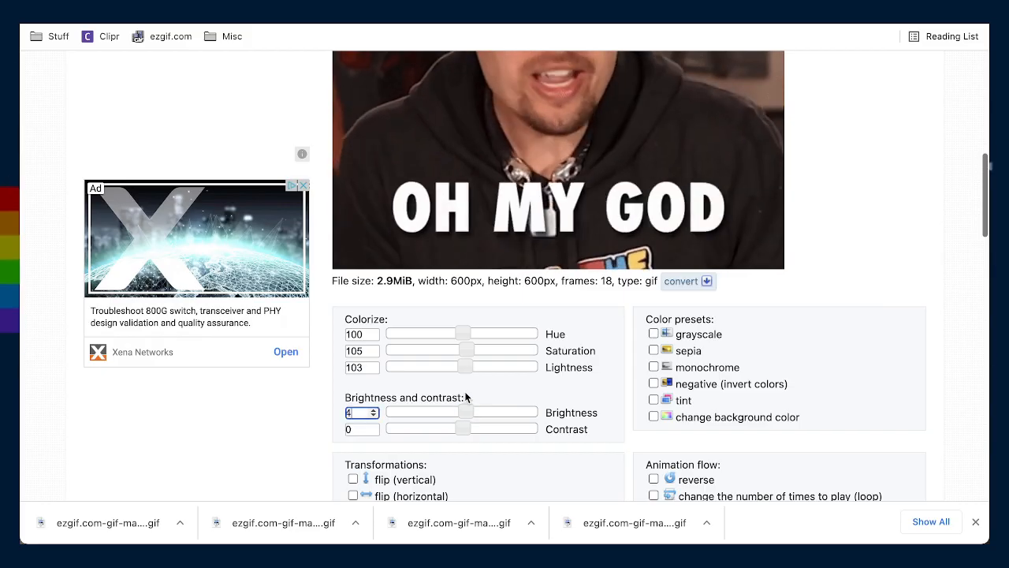
Apply the selected color adjustments to the "Don't buy this" GIF and check the processed image
scroll(525, 412, down, 7)
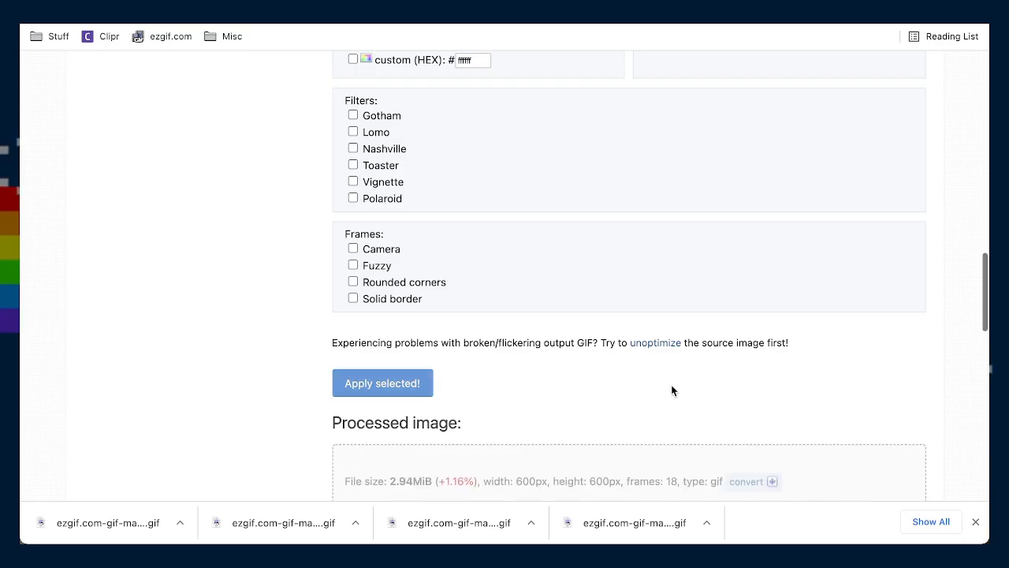
scroll(671, 387, down, 4)
scroll(666, 386, down, 8)
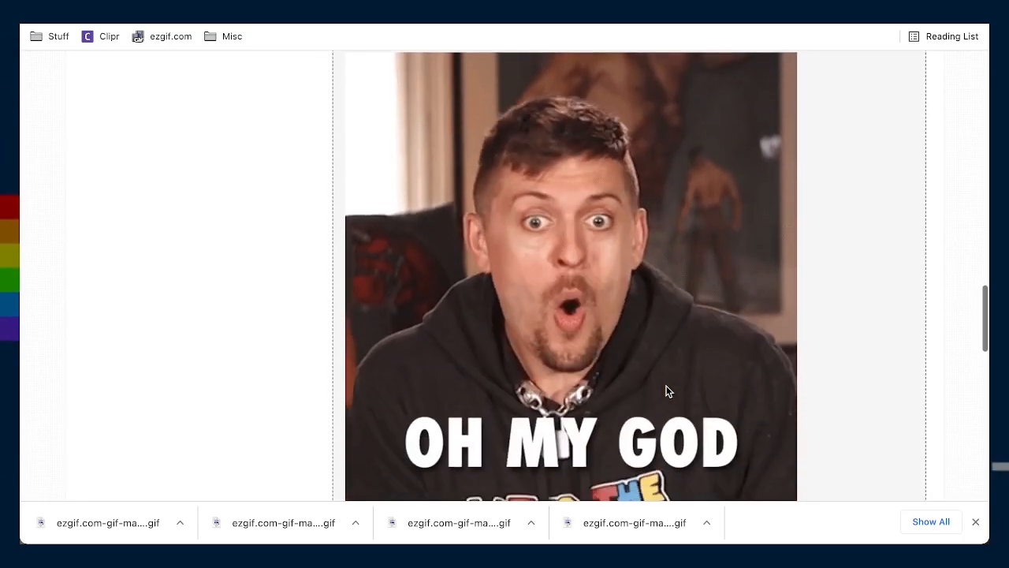
scroll(567, 387, up, 1)
scroll(567, 387, up, 1)
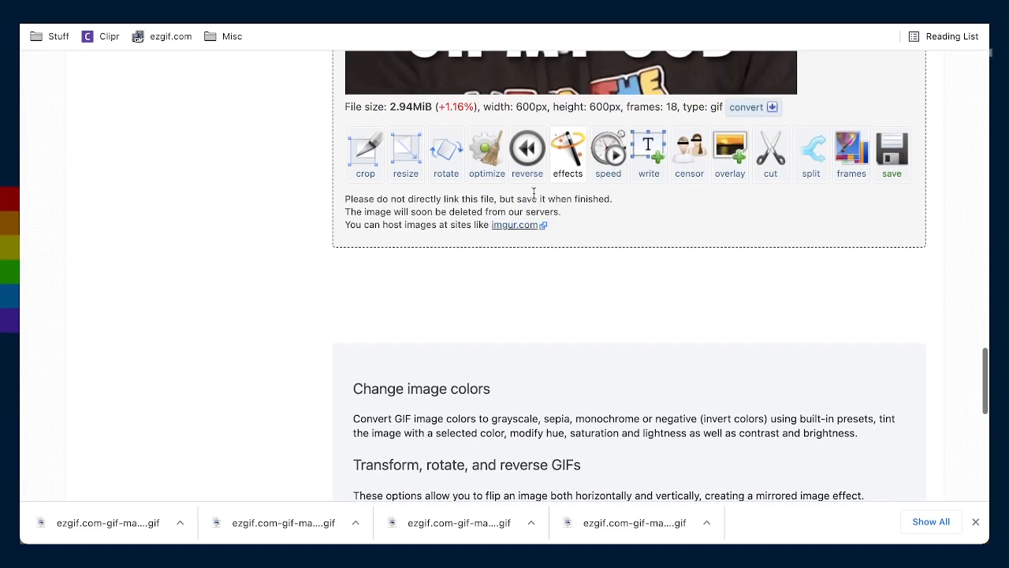
Optimize the processed "Don't buy this" GIF with the Lossy GIF method at compression level 35
click(487, 154)
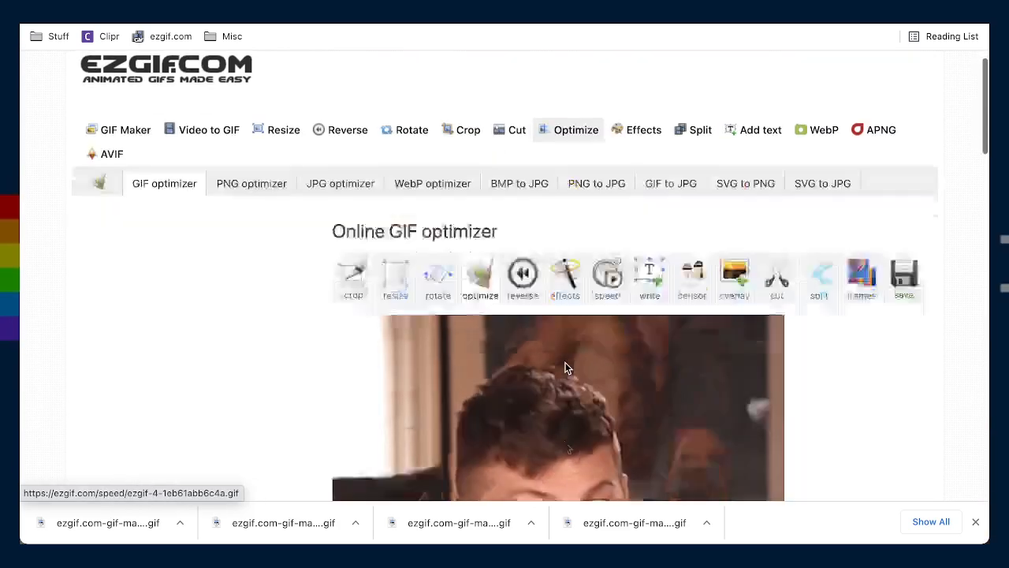
scroll(539, 347, down, 8)
scroll(538, 347, up, 1)
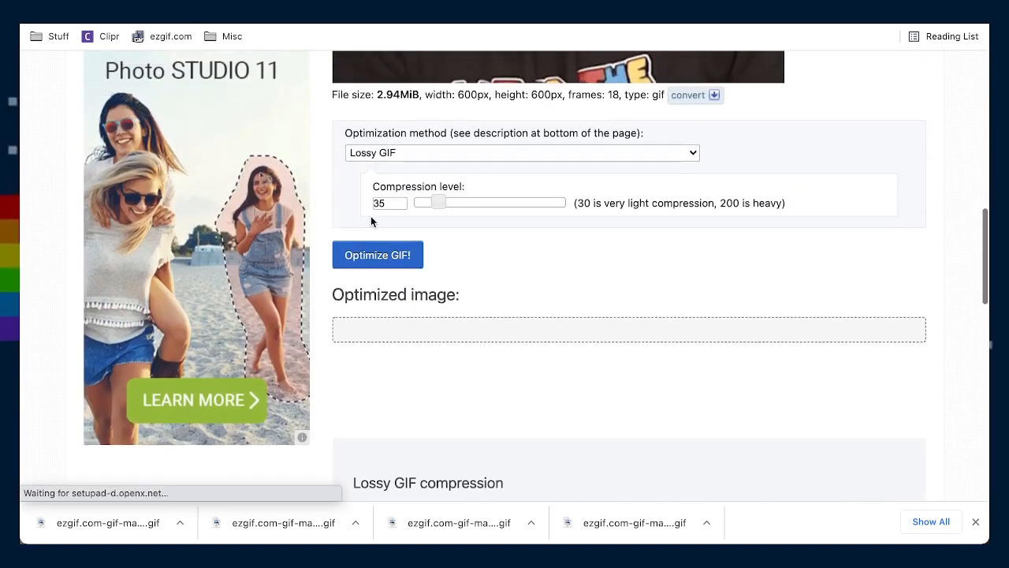
click(367, 257)
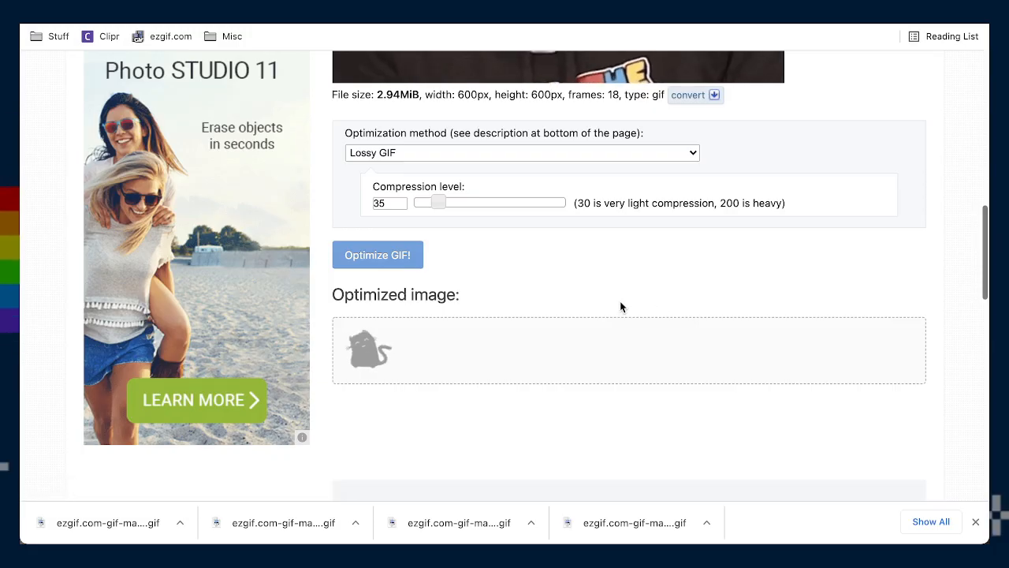
Check the optimized "Don't buy this" GIF and save it to the computer
scroll(618, 324, down, 5)
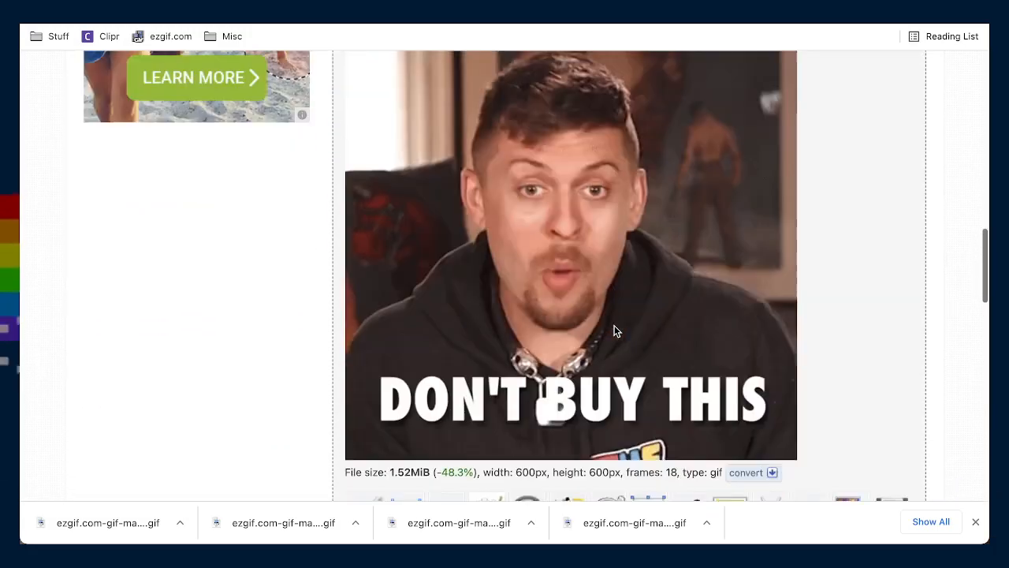
scroll(617, 332, down, 3)
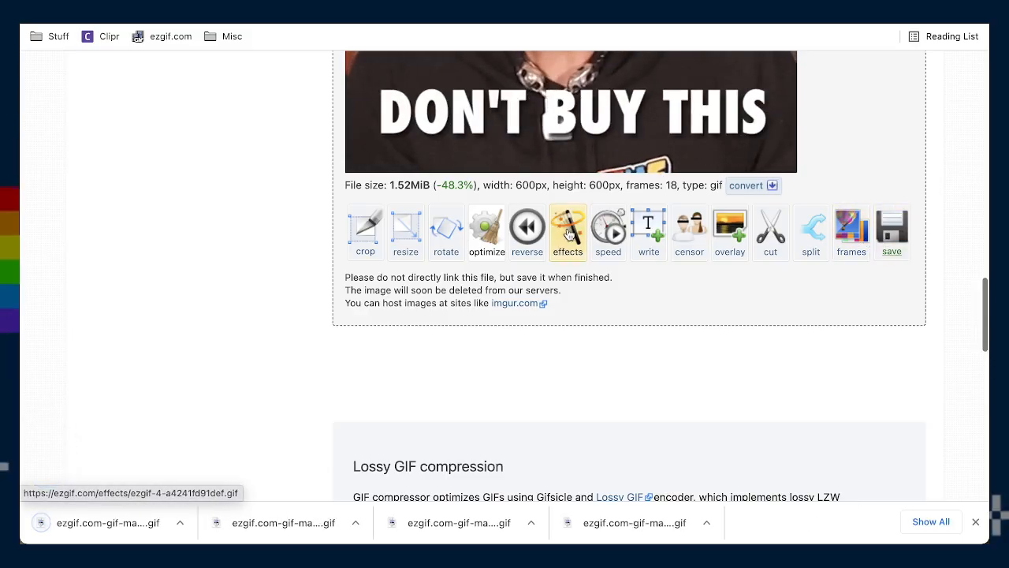
scroll(554, 241, down, 2)
Return to the Video to GIF converter and upload the video file 2143-ampShockedWorked.mov
scroll(554, 241, up, 10)
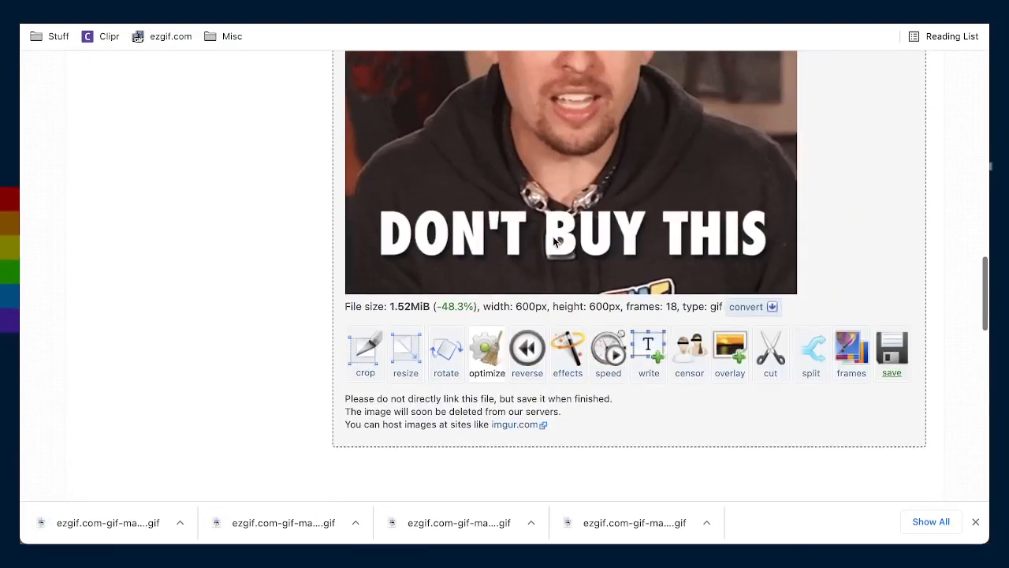
scroll(554, 241, up, 5)
click(209, 158)
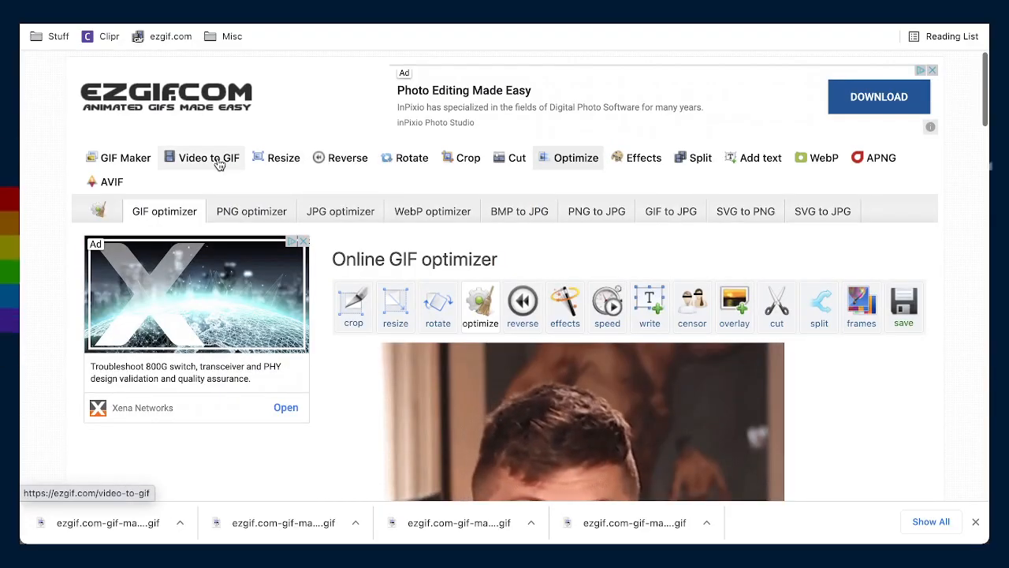
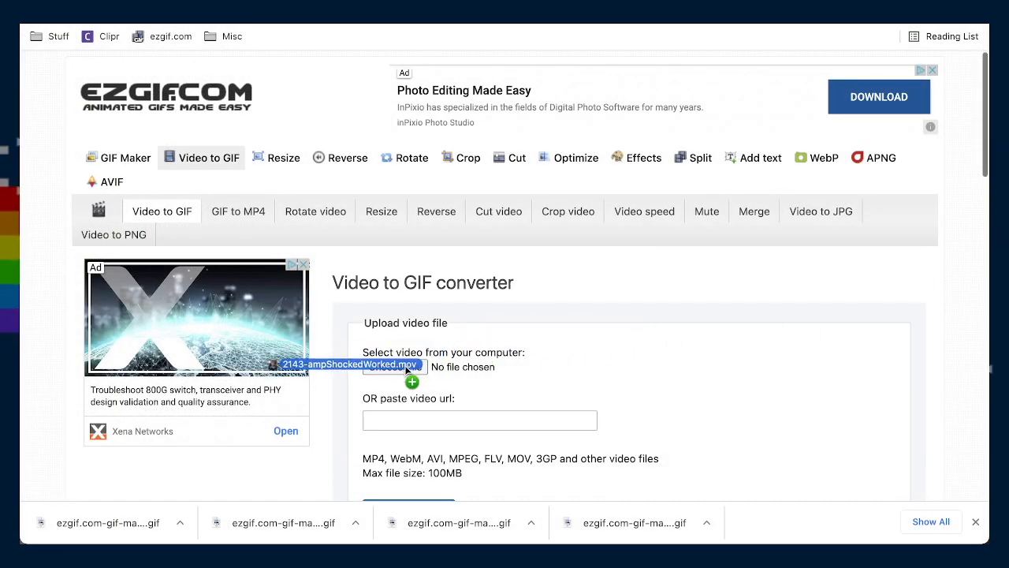
drag(404, 365, 406, 367)
scroll(766, 398, down, 4)
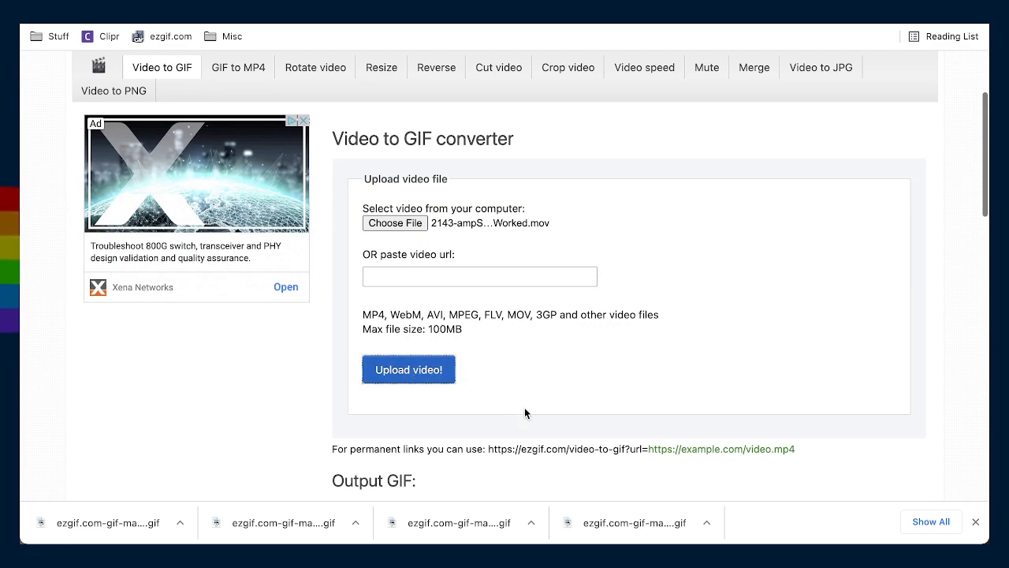
scroll(524, 412, down, 10)
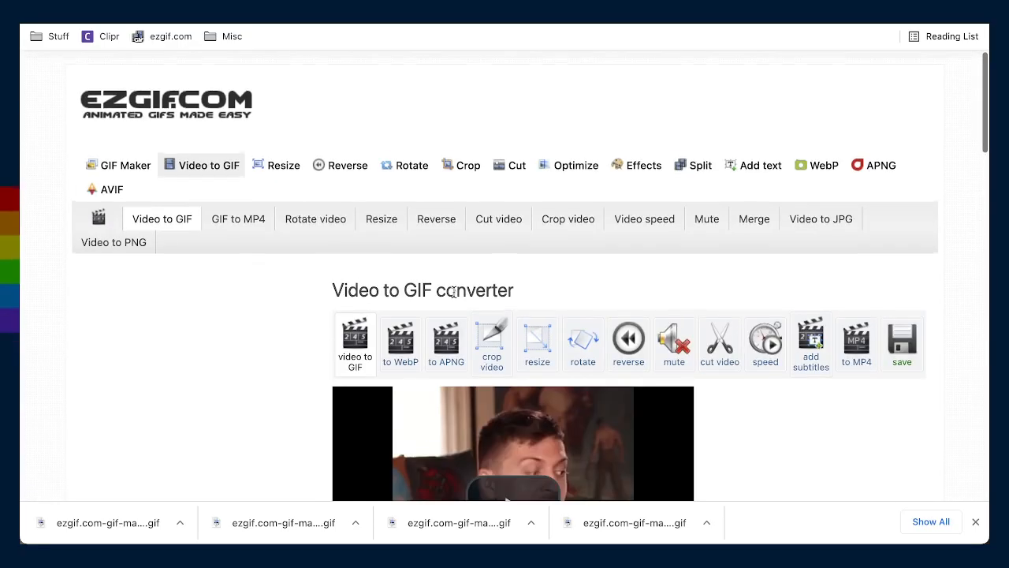
Convert the uploaded ShockedWorked video to a GIF at original size and 10 FPS with the FFMPEG method
scroll(453, 292, down, 8)
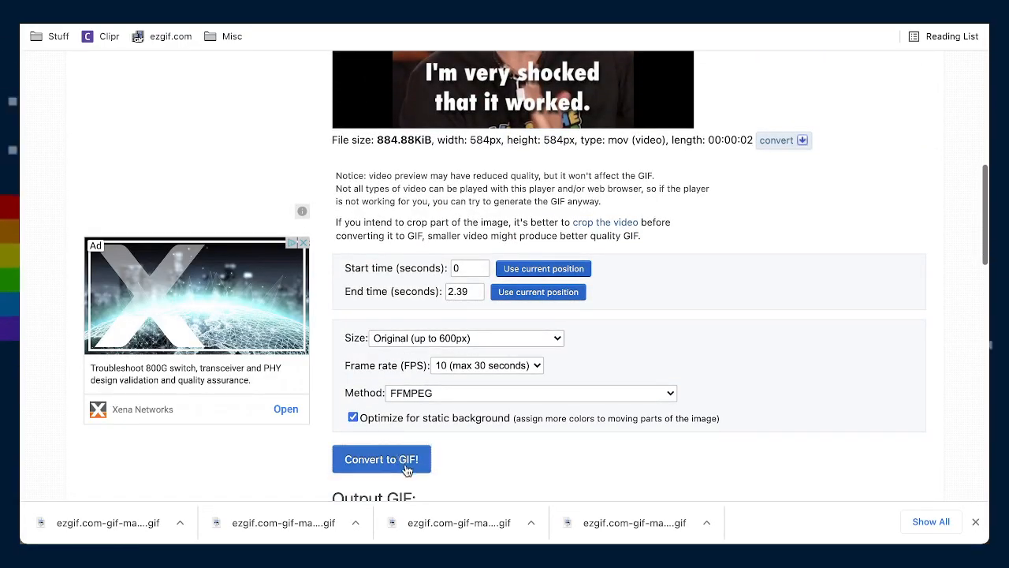
click(423, 458)
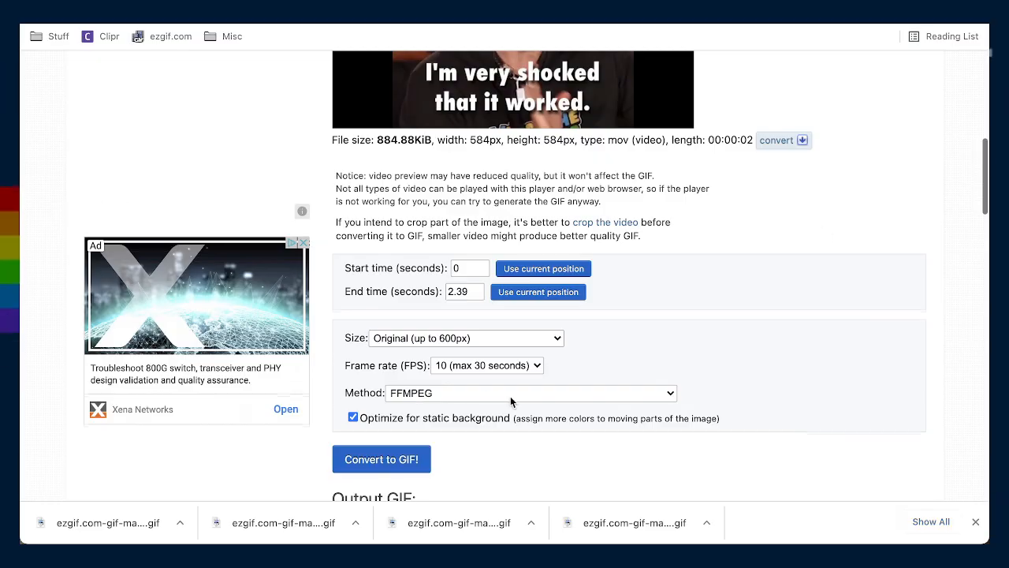
scroll(514, 399, down, 7)
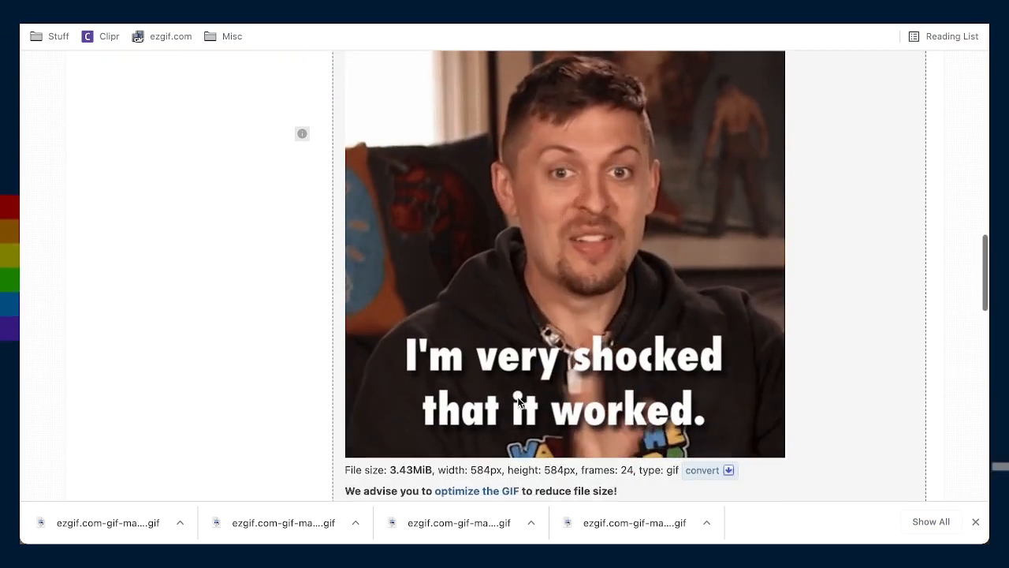
scroll(517, 397, down, 5)
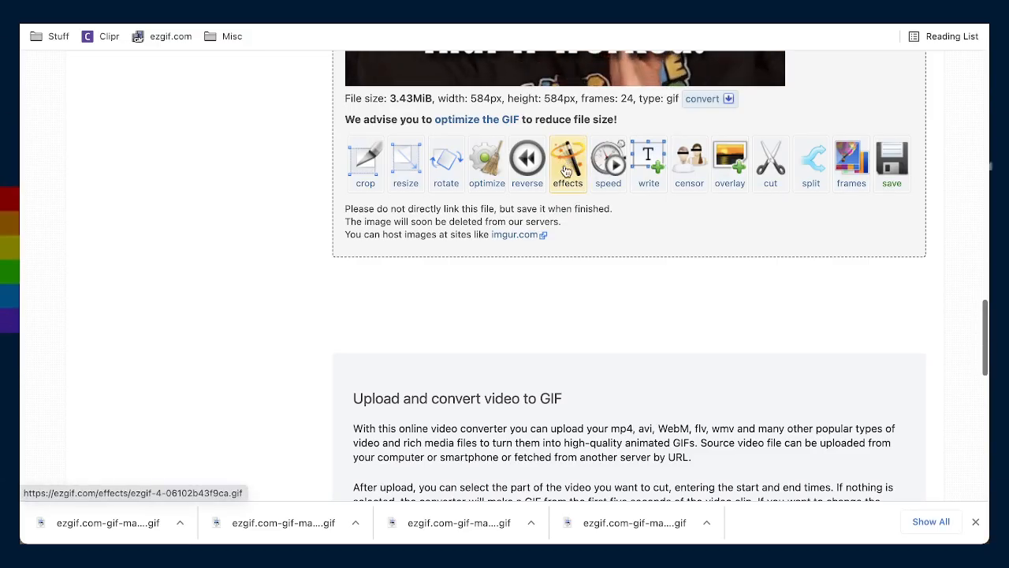
Open the effects tool for the "I'm very shocked" GIF and set saturation to 103, lightness to 103 and brightness to 2
click(566, 166)
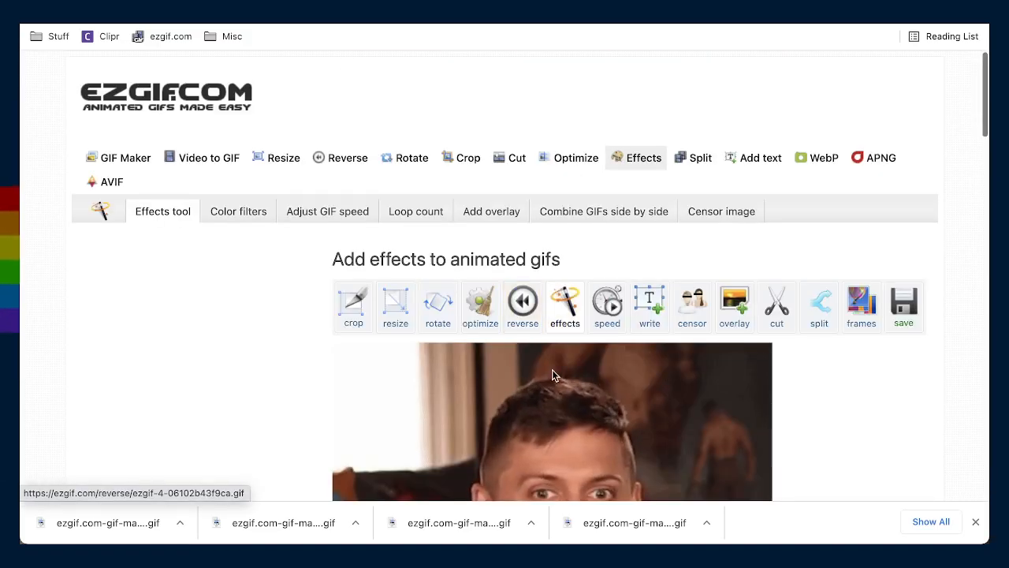
scroll(552, 369, down, 7)
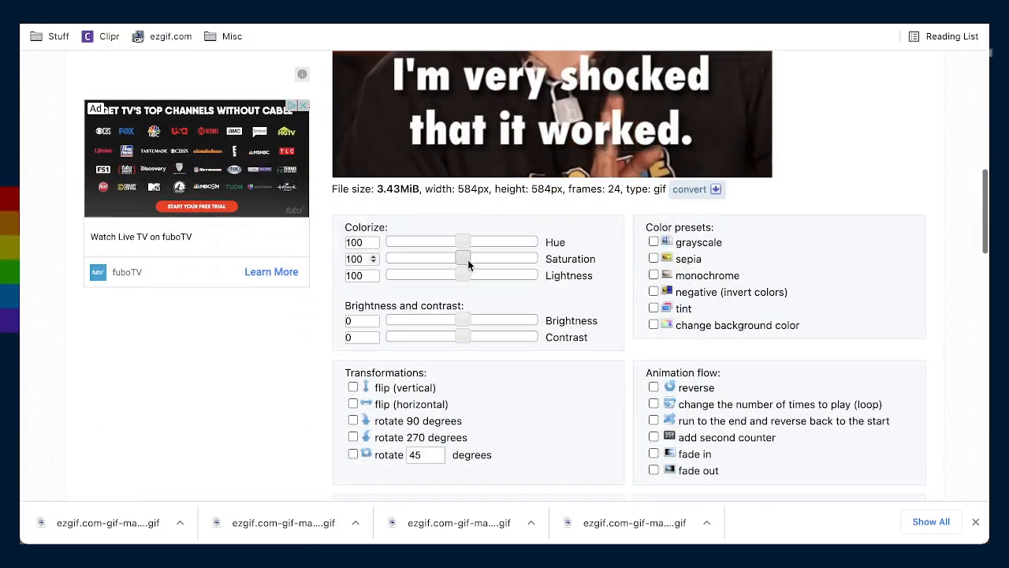
click(466, 258)
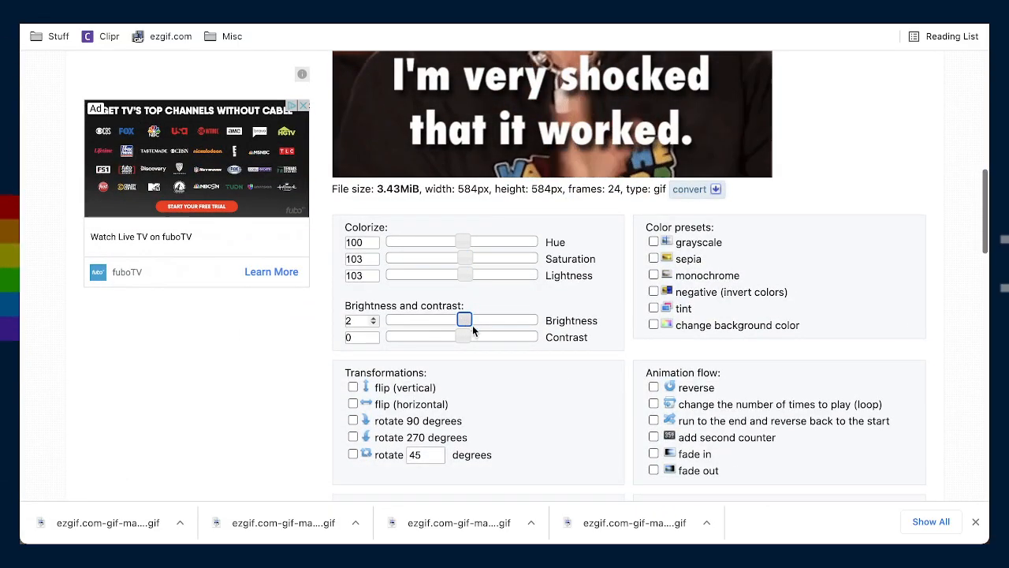
Apply the color adjustments to the "I'm very shocked" GIF and review the processed image
scroll(565, 382, down, 10)
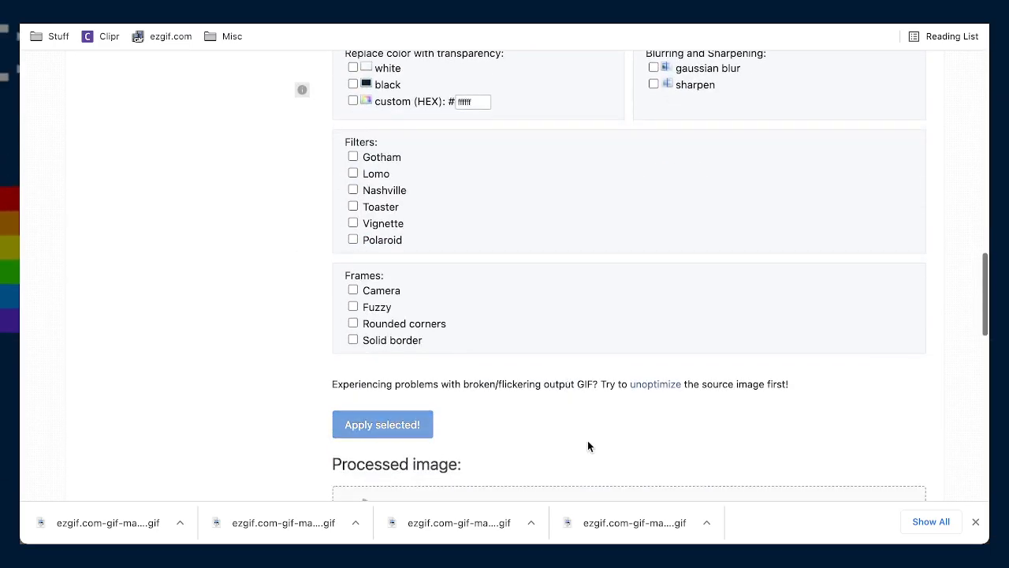
scroll(588, 446, down, 3)
scroll(587, 446, down, 3)
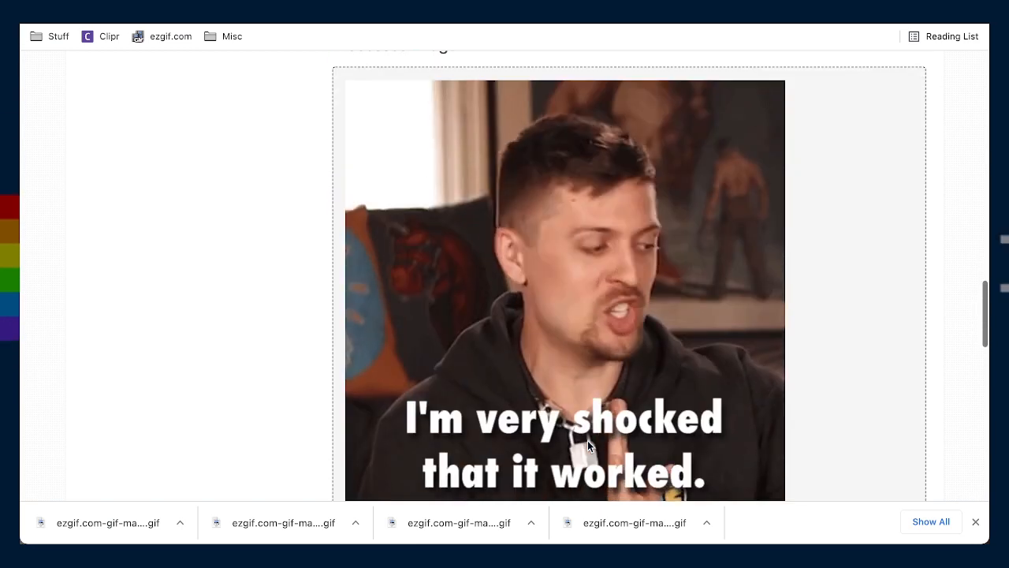
scroll(588, 444, down, 3)
Optimize the processed "I'm very shocked" GIF using Lossy GIF compression at level 35
click(493, 369)
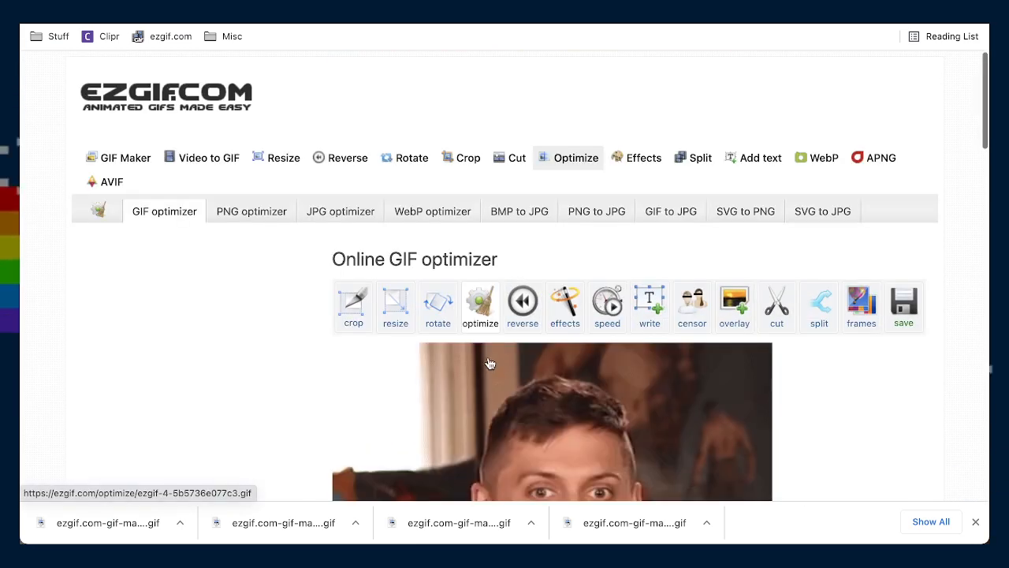
scroll(597, 392, down, 10)
click(392, 361)
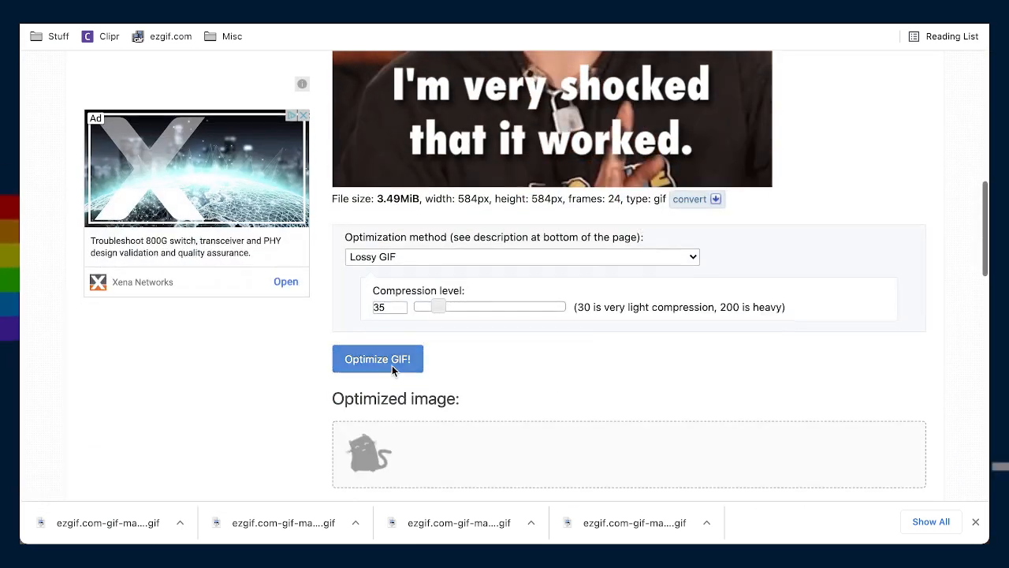
scroll(534, 368, down, 5)
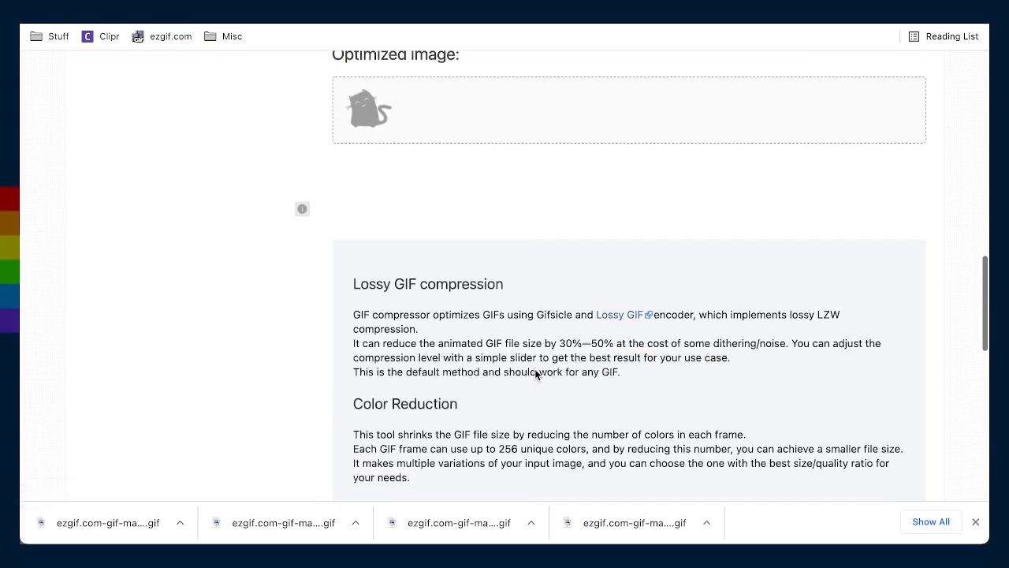
Save the optimized "I'm very shocked" GIF to the computer
scroll(534, 369, up, 2)
scroll(533, 372, down, 3)
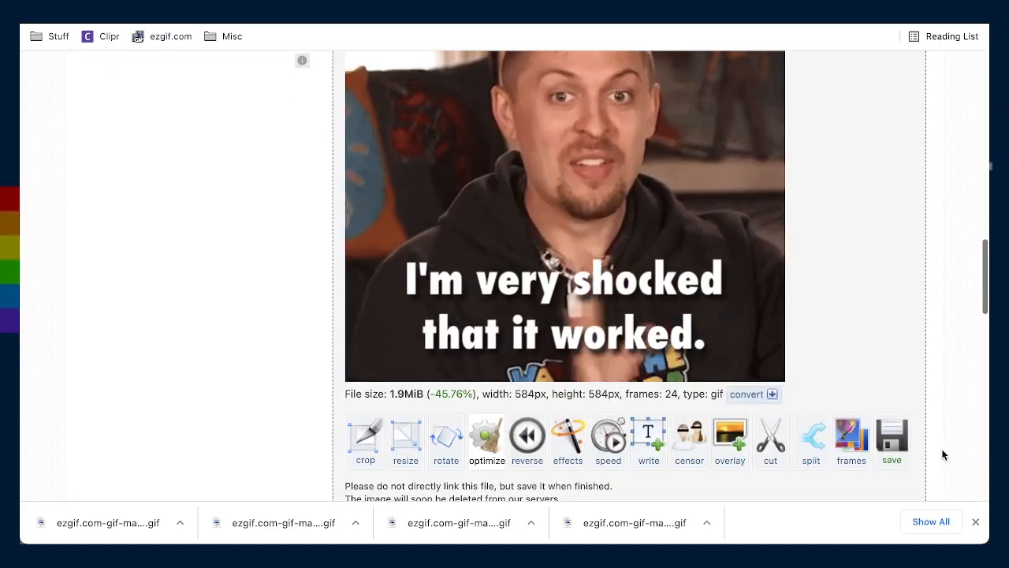
click(891, 440)
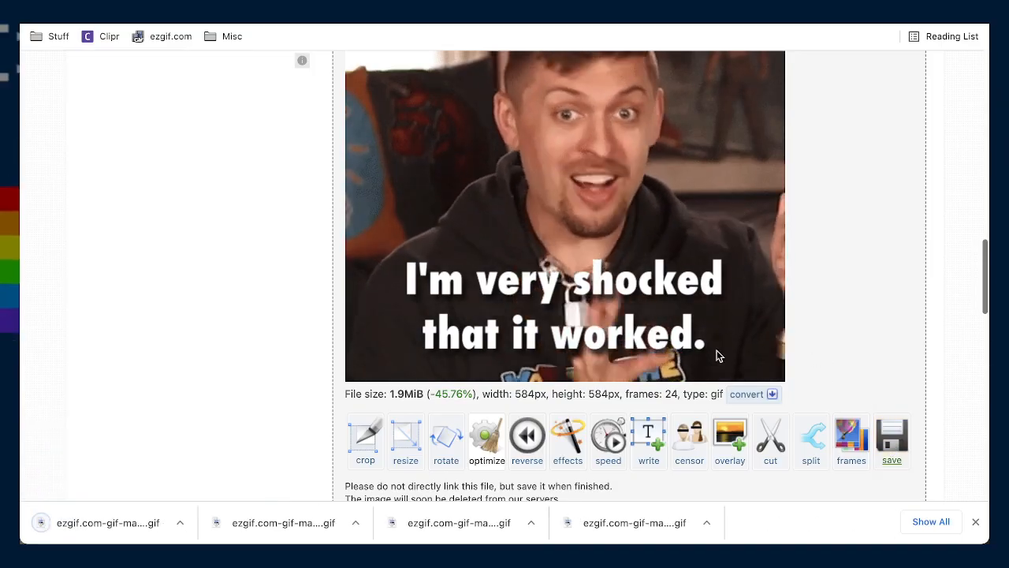
Return to the Video to GIF converter and upload 2324-kFunSomeCircumstances.mov
scroll(584, 384, up, 15)
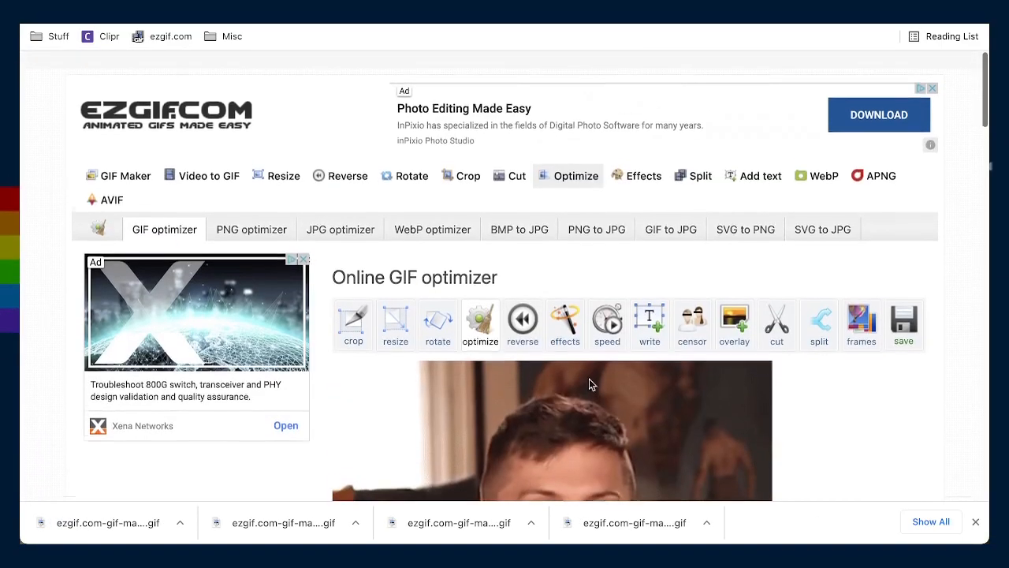
click(199, 158)
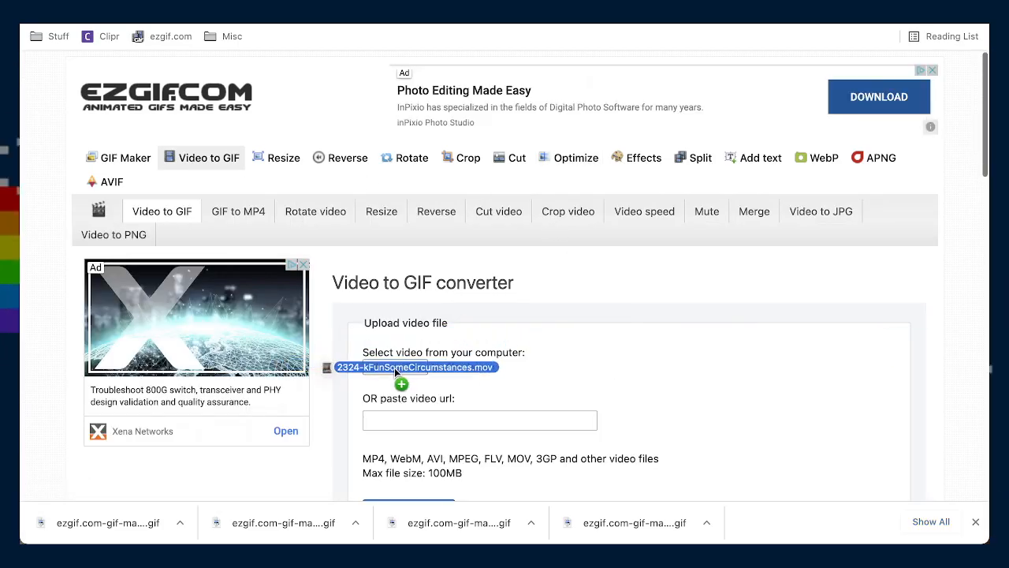
drag(395, 367, 395, 367)
scroll(598, 362, down, 2)
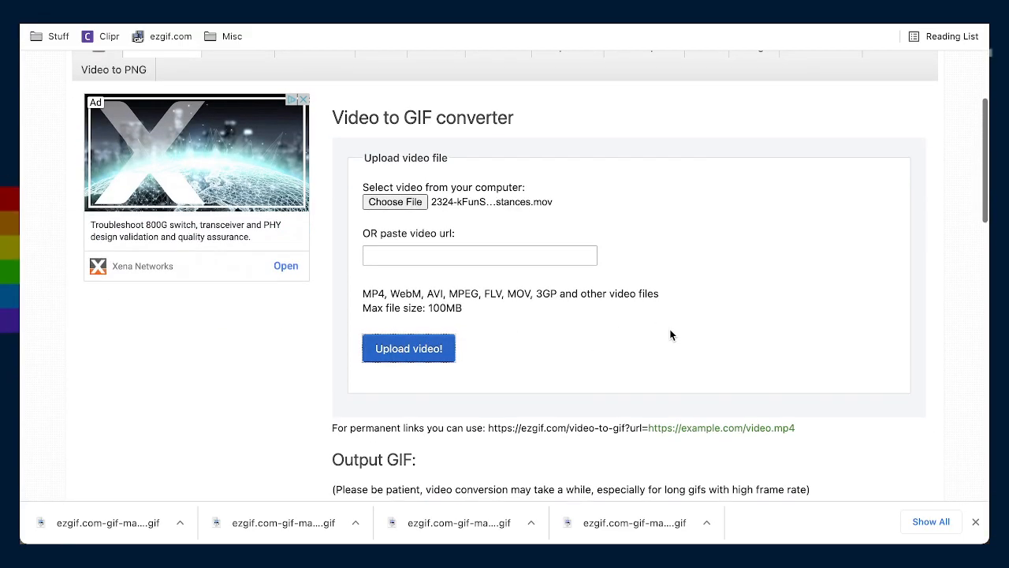
scroll(670, 343, down, 3)
scroll(668, 346, up, 2)
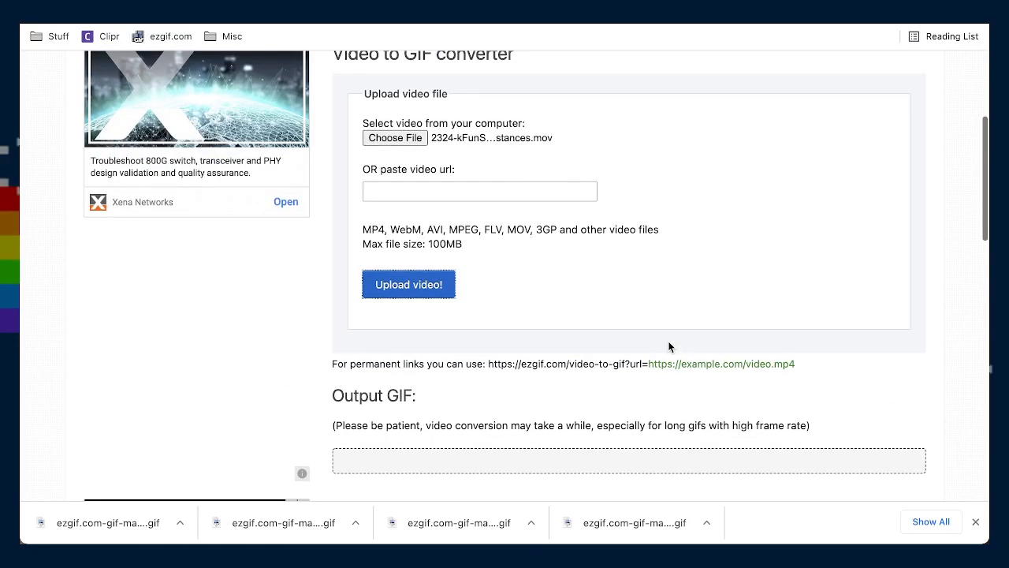
Convert the "fun in some circumstances" video to a GIF at original size, 10 FPS, FFMPEG method, with static background optimization enabled
scroll(733, 350, down, 5)
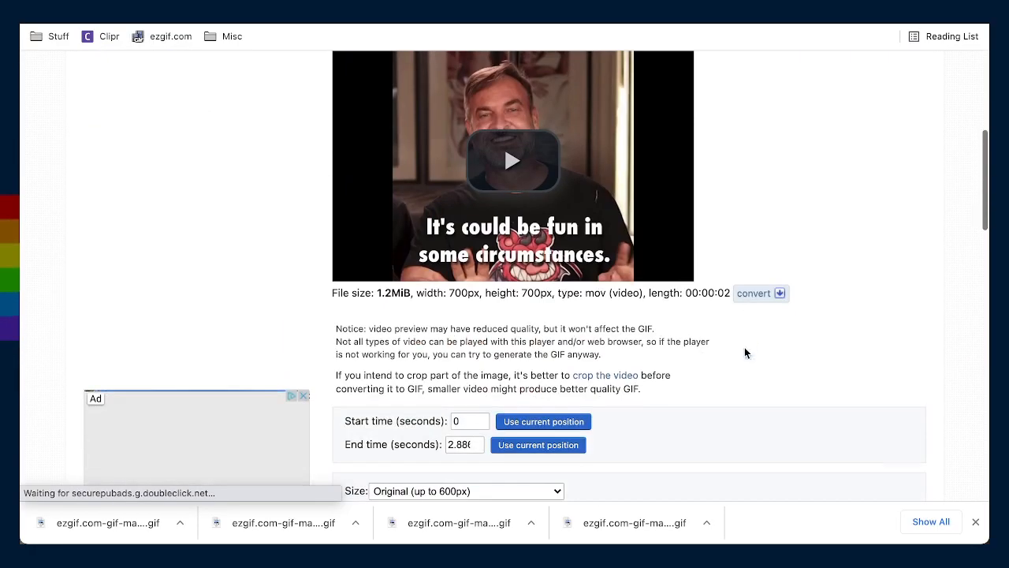
scroll(391, 439, down, 2)
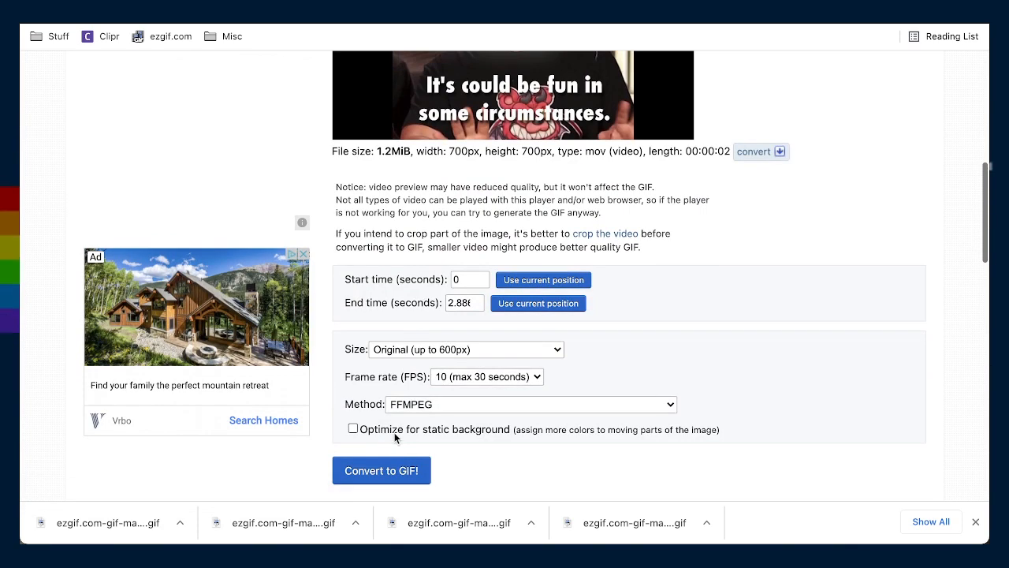
click(394, 432)
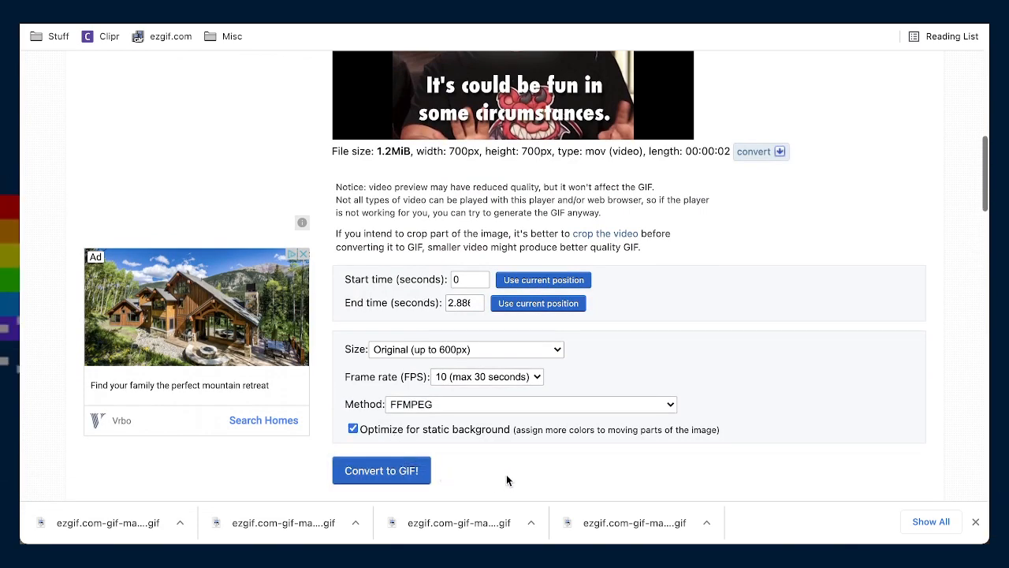
scroll(507, 480, down, 1)
scroll(507, 479, down, 6)
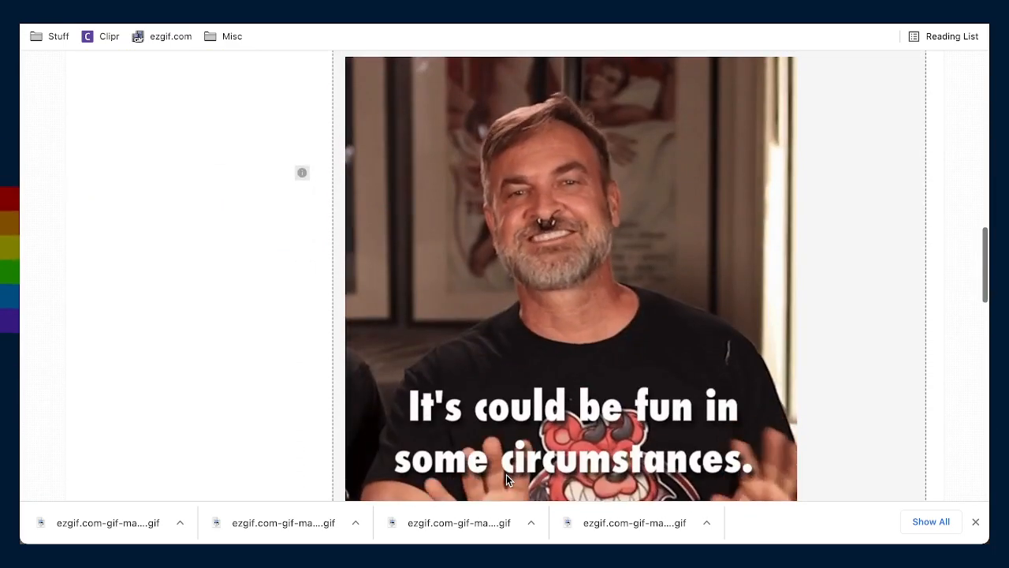
scroll(507, 479, down, 2)
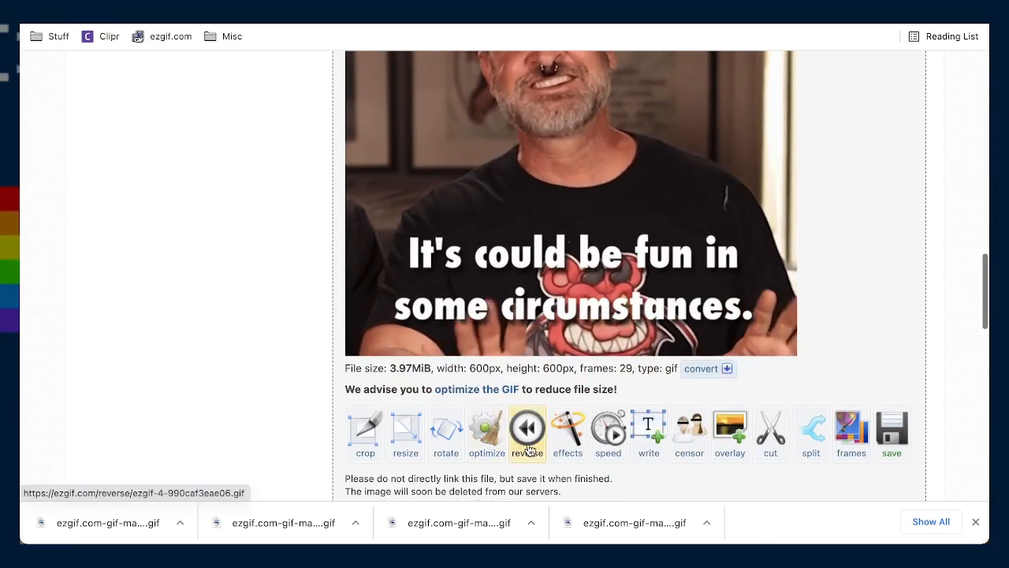
Open the effects tool for the "fun in some circumstances" GIF and set saturation to 104 and lightness to 103
scroll(557, 464, up, 1)
scroll(556, 463, up, 1)
scroll(564, 433, down, 4)
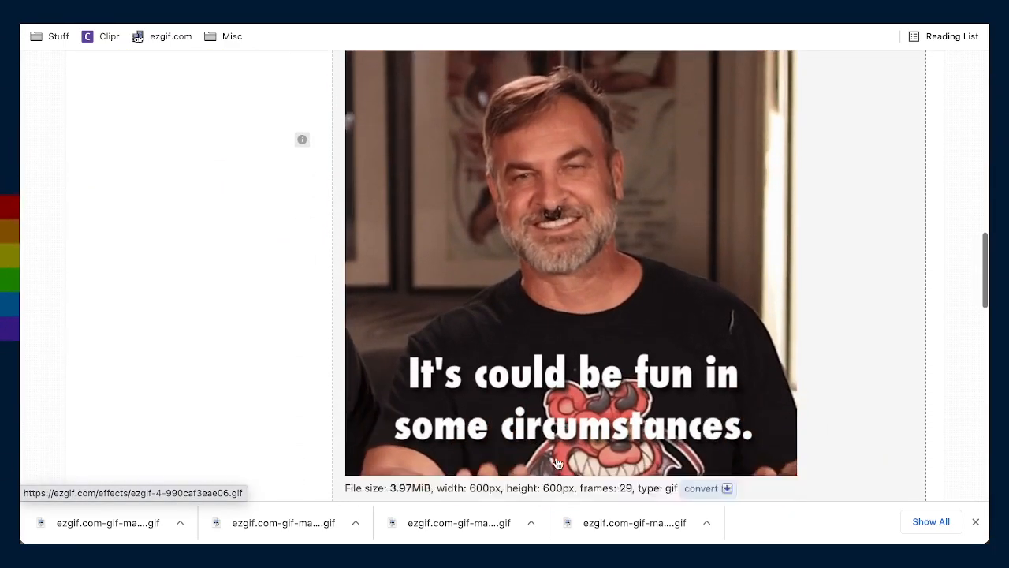
click(564, 313)
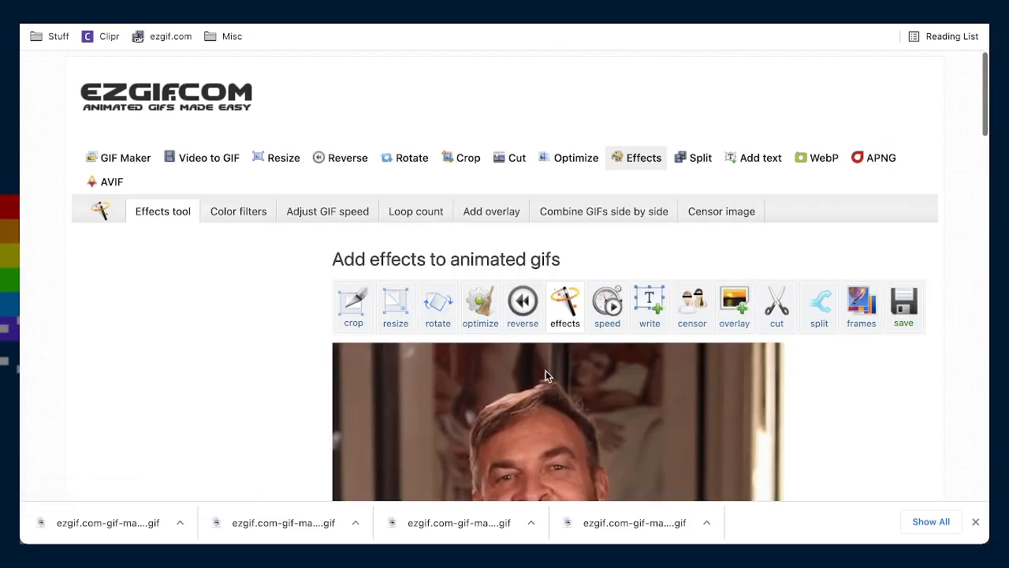
scroll(541, 373, down, 3)
scroll(541, 372, down, 4)
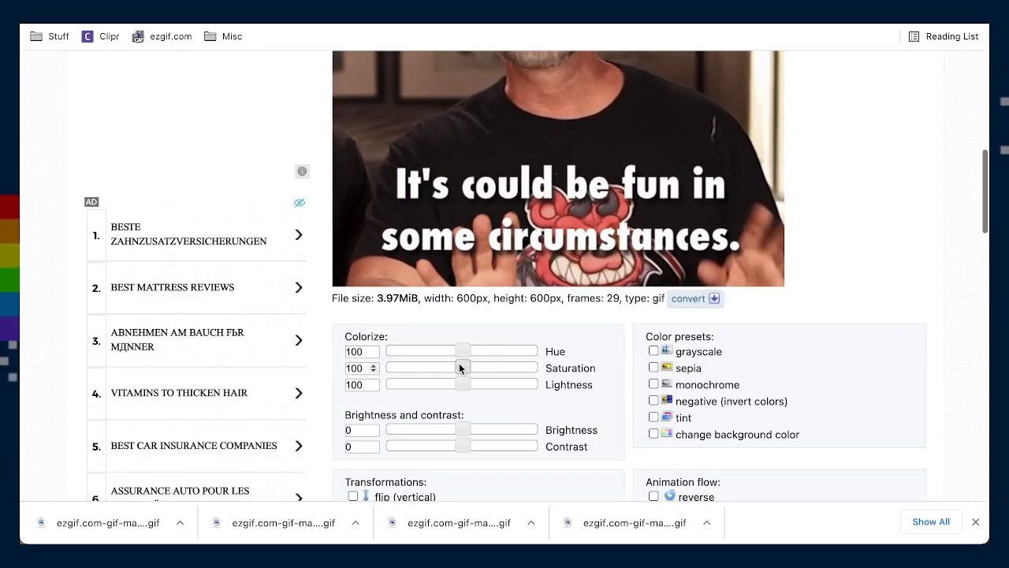
click(465, 367)
click(465, 383)
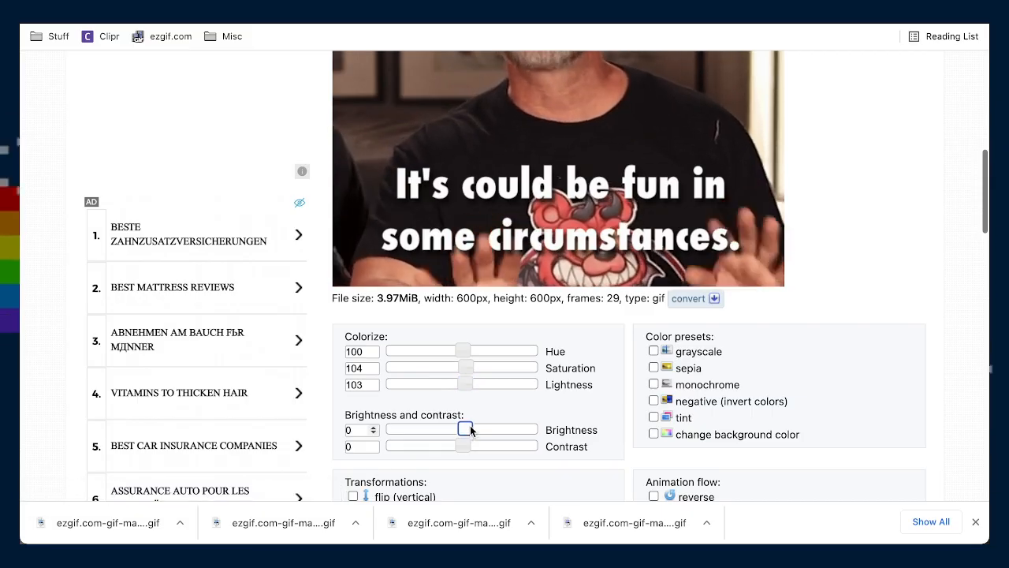
Apply the color adjustments to the "fun in some circumstances" GIF and review the processed image
scroll(531, 424, down, 7)
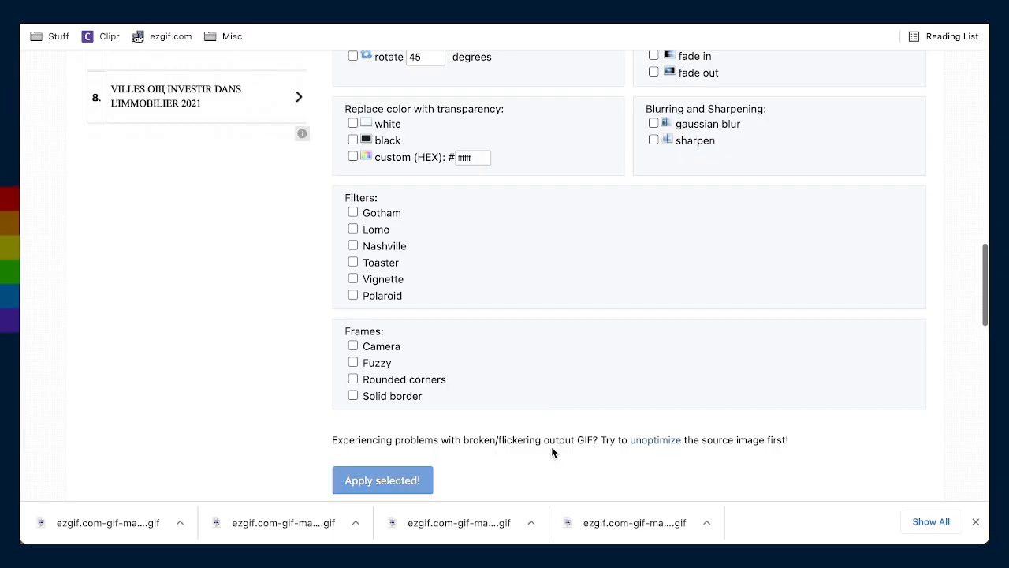
scroll(620, 418, down, 8)
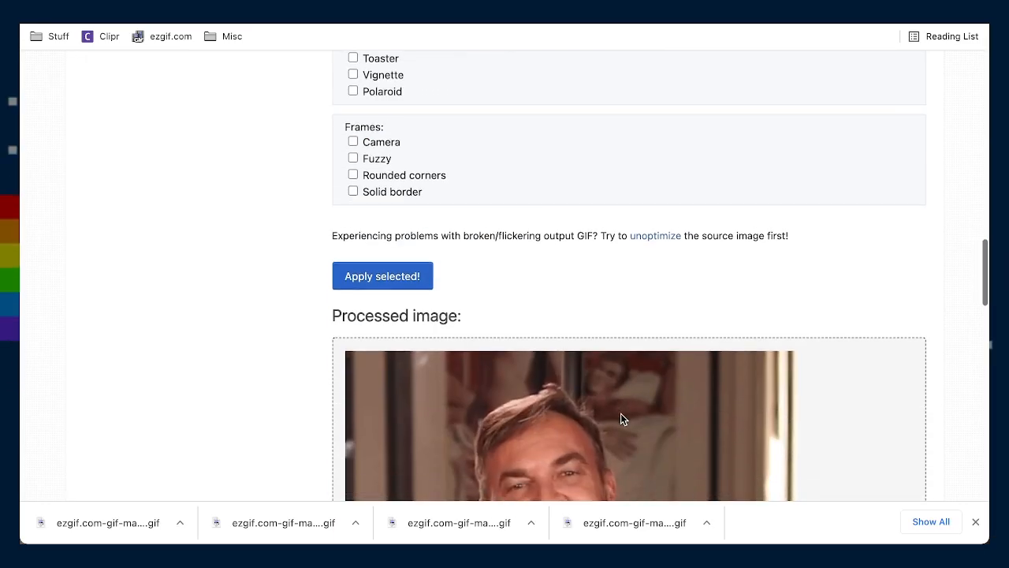
scroll(620, 417, down, 2)
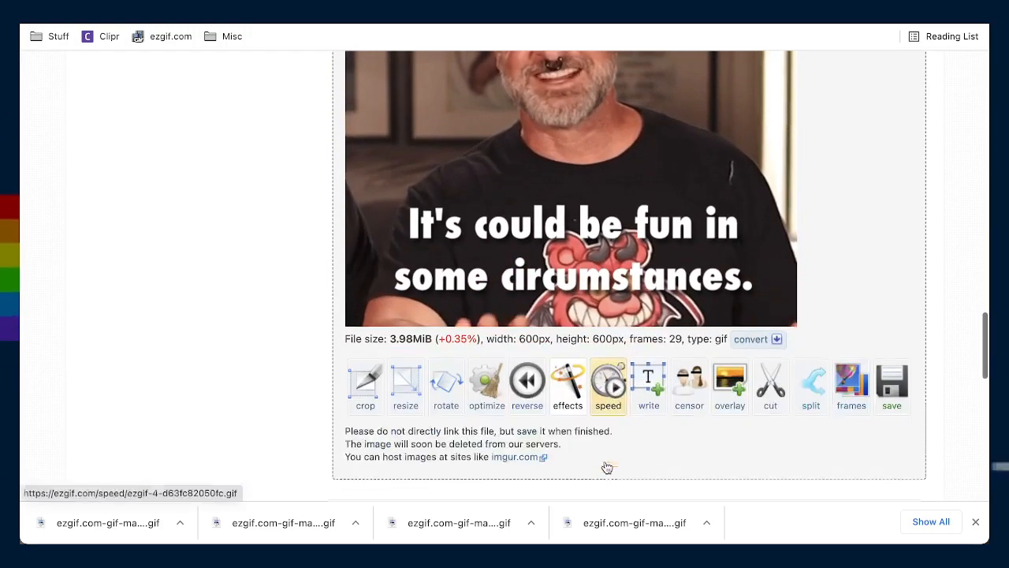
Optimize the processed "fun in some circumstances" GIF with Lossy GIF compression at level 35
click(487, 385)
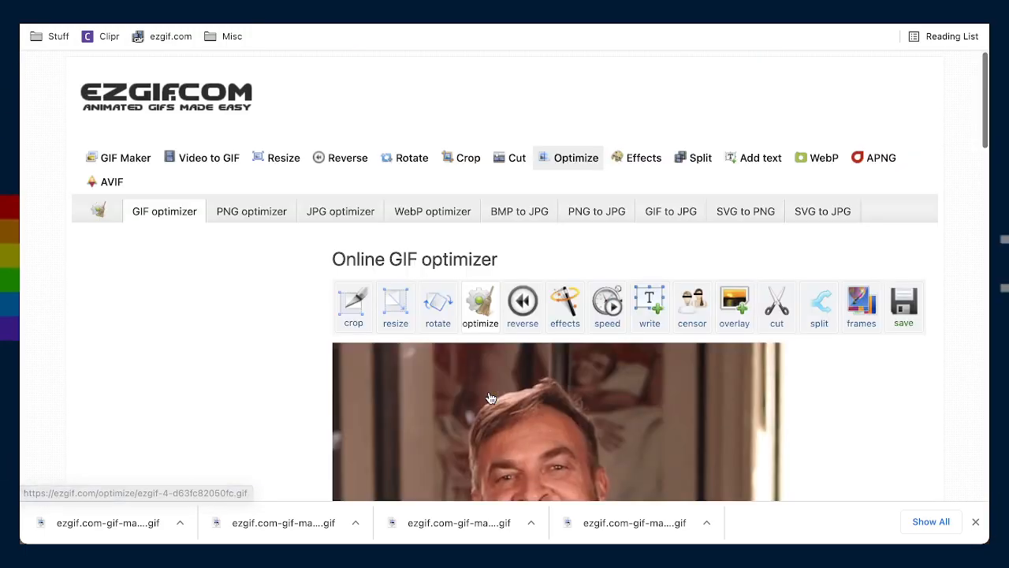
scroll(615, 412, down, 5)
scroll(617, 413, down, 4)
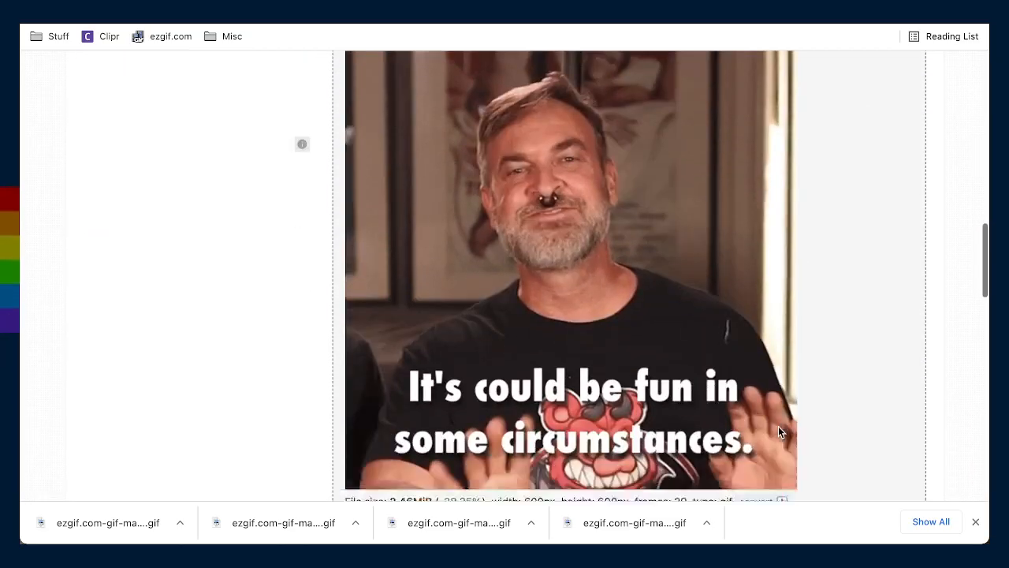
scroll(757, 426, down, 2)
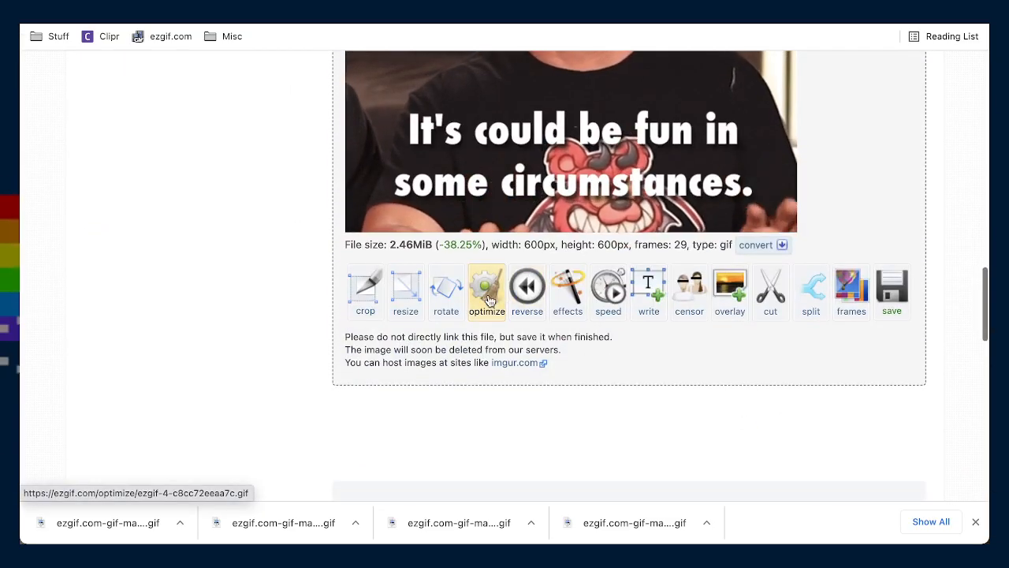
Check the compression settings of the "fun in some circumstances" GIF and save the optimized file
scroll(493, 328, up, 8)
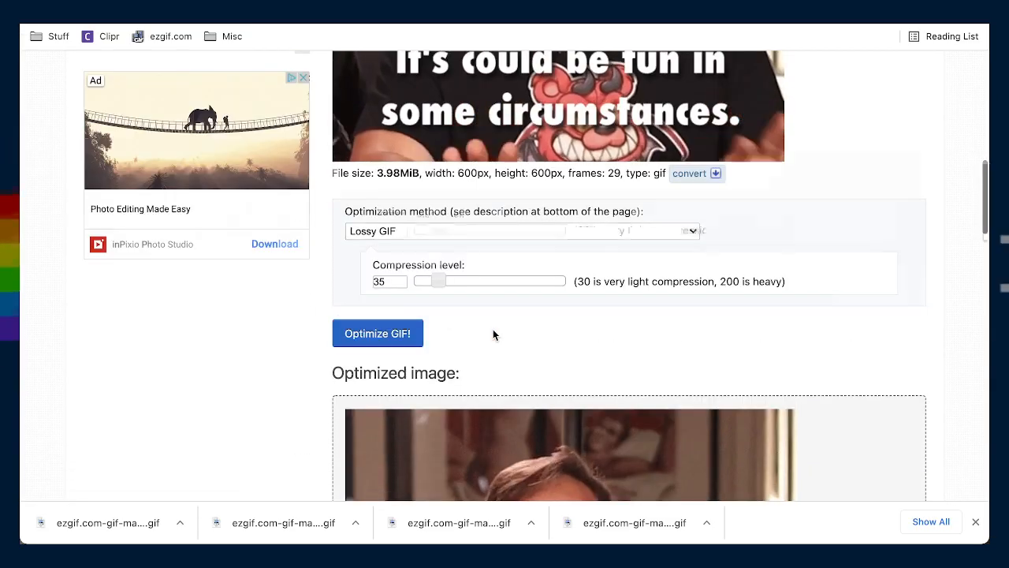
scroll(493, 329, down, 6)
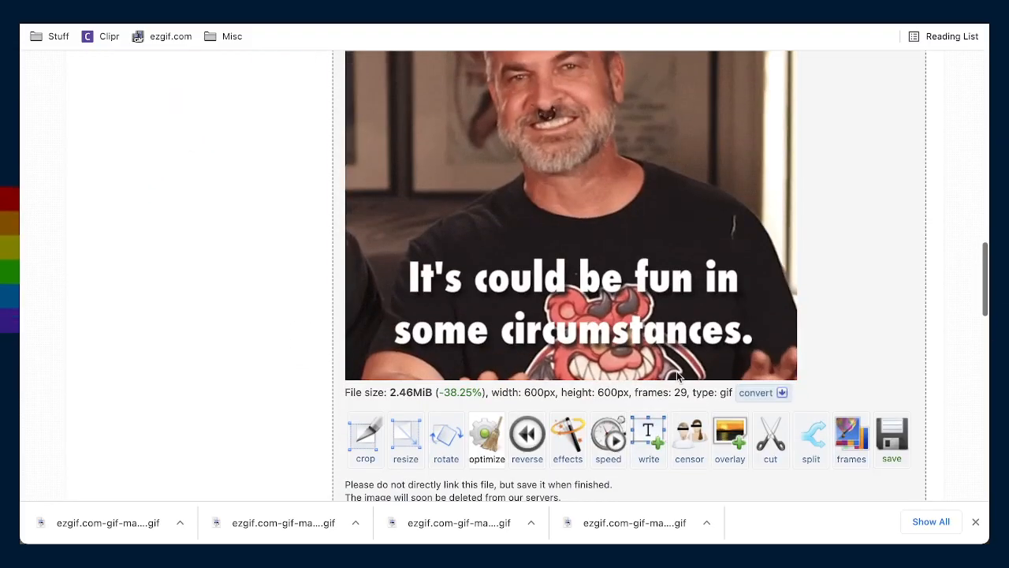
click(905, 435)
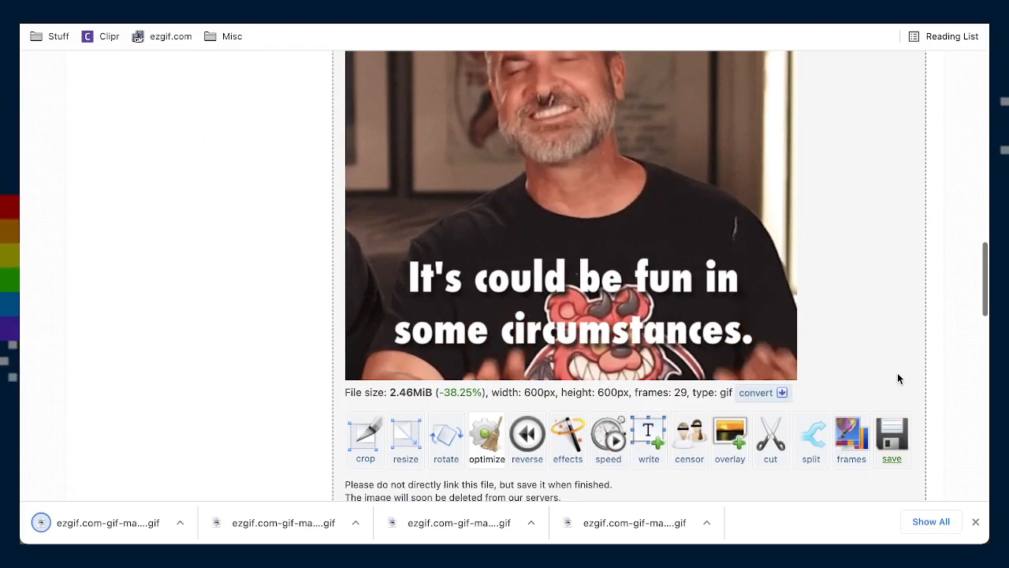
Go back to the Video to GIF converter and upload 2733-ampKLipSync.mov
scroll(591, 386, up, 15)
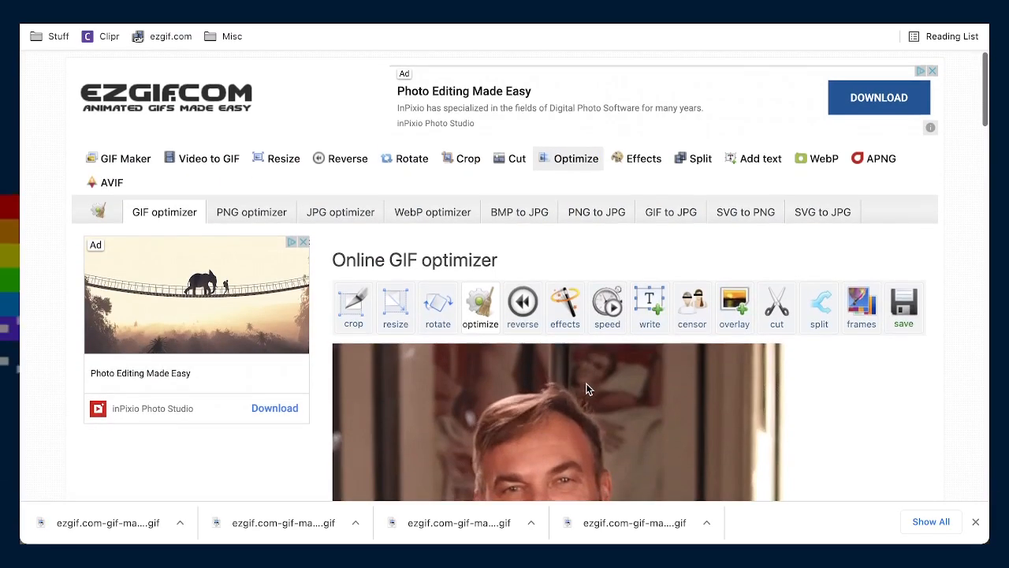
click(207, 159)
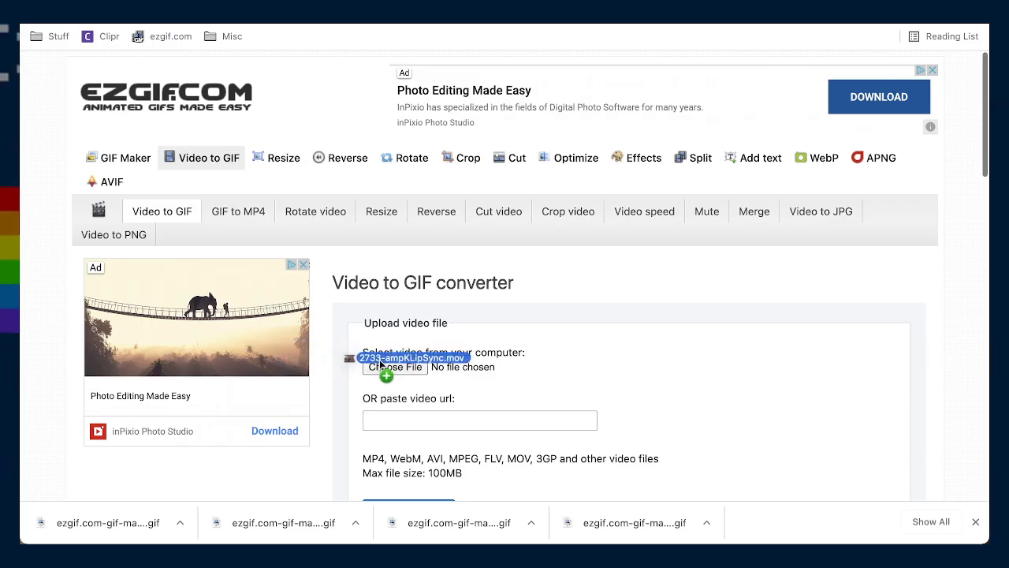
drag(379, 359, 391, 364)
scroll(514, 367, down, 3)
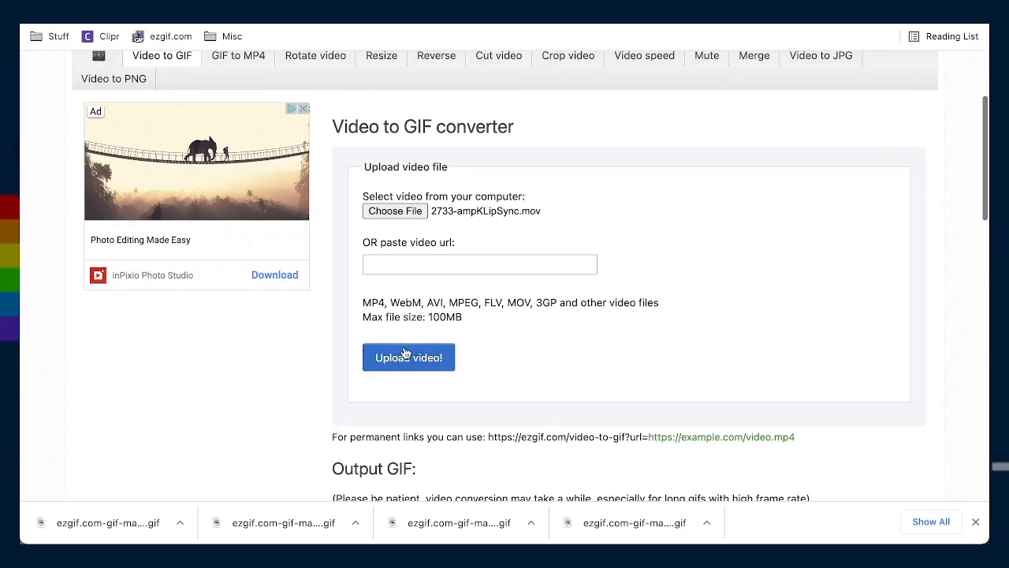
click(405, 355)
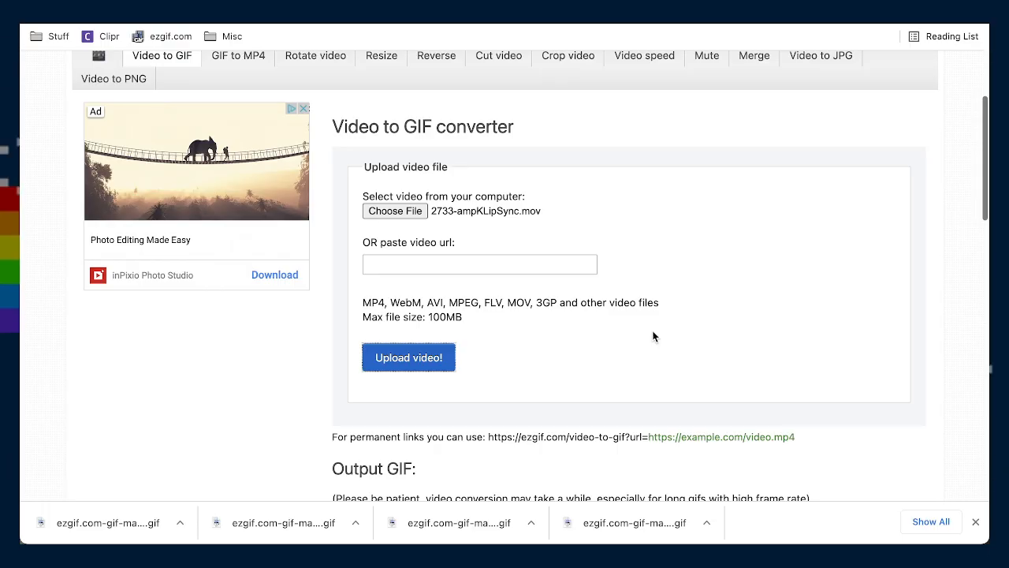
Convert the lip-sync video to a GIF at original size, 10 FPS, FFMPEG method, with static background optimization enabled
scroll(613, 336, down, 5)
scroll(608, 338, down, 8)
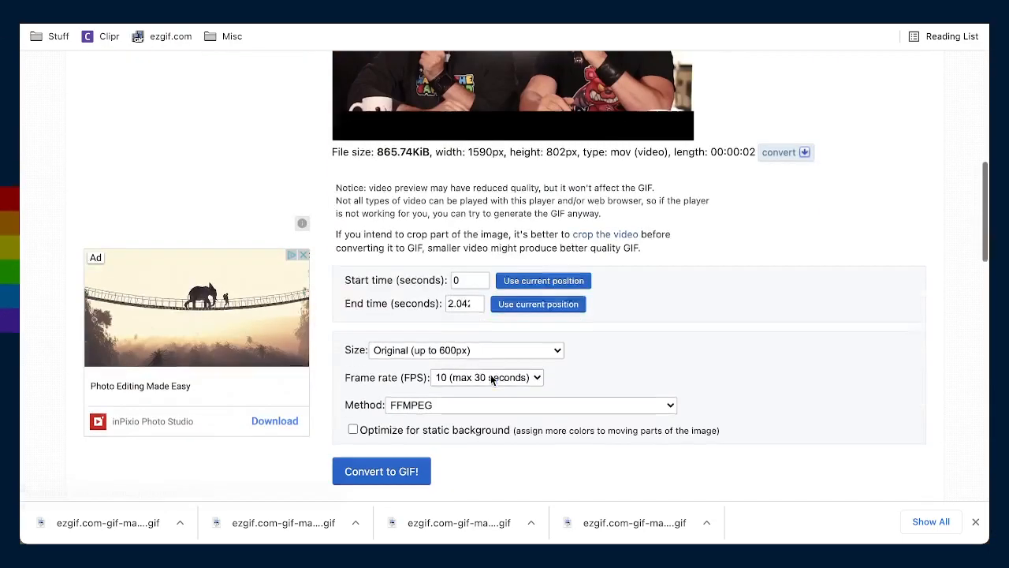
click(391, 426)
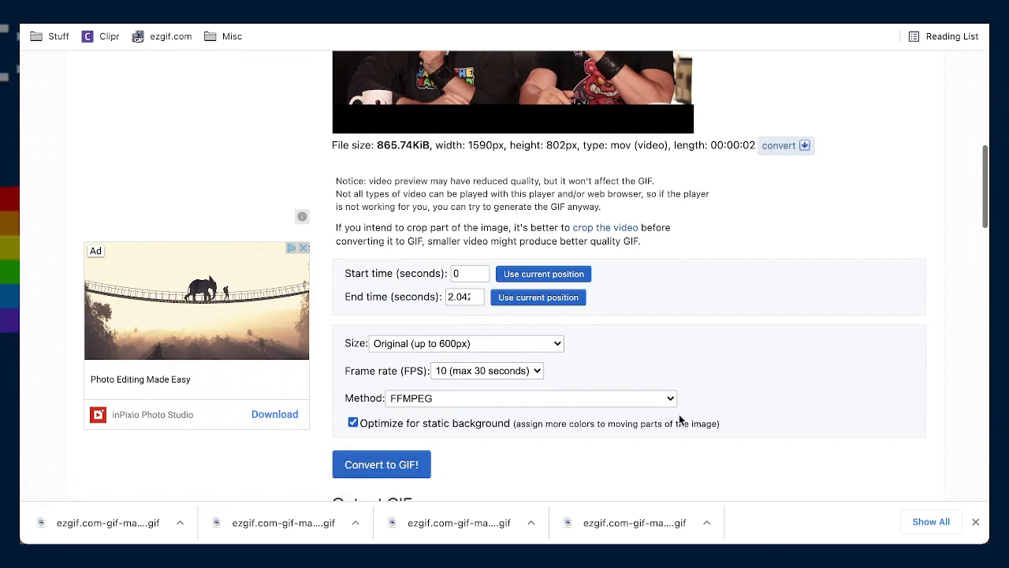
scroll(727, 401, down, 5)
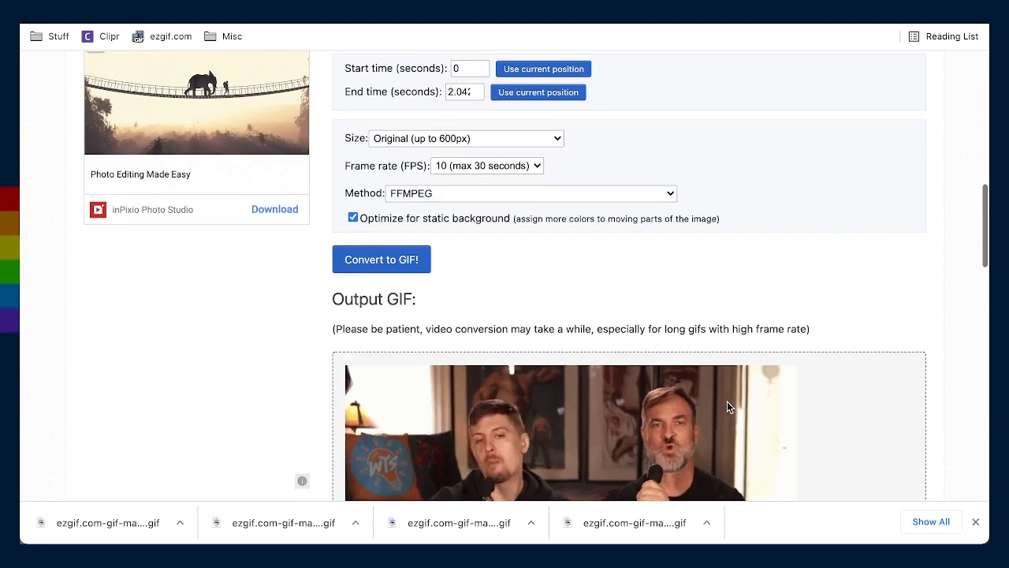
scroll(727, 407, down, 3)
scroll(727, 407, up, 2)
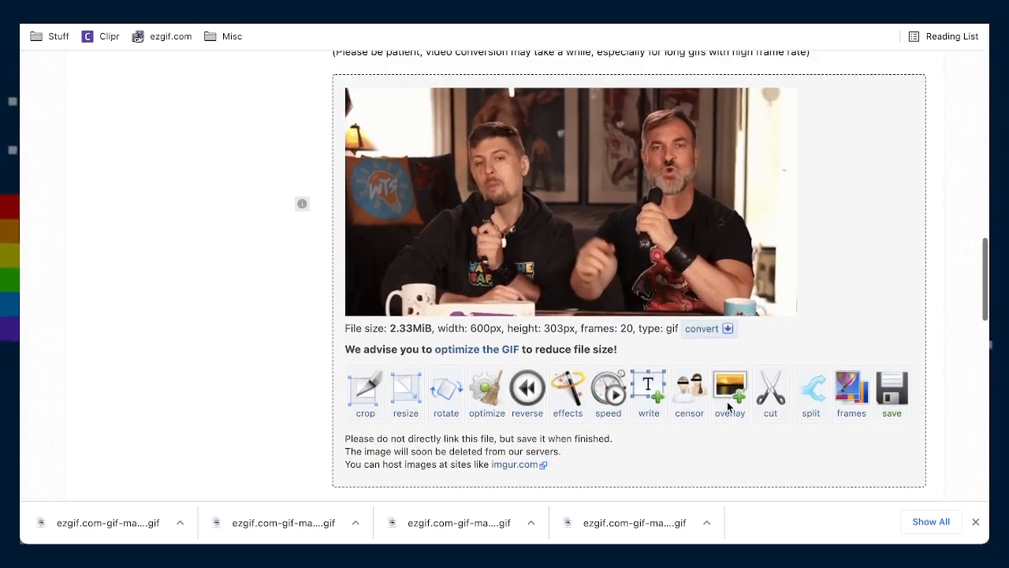
Apply effects to the lip-sync GIF with saturation 105, lightness 102 and brightness 4
click(568, 421)
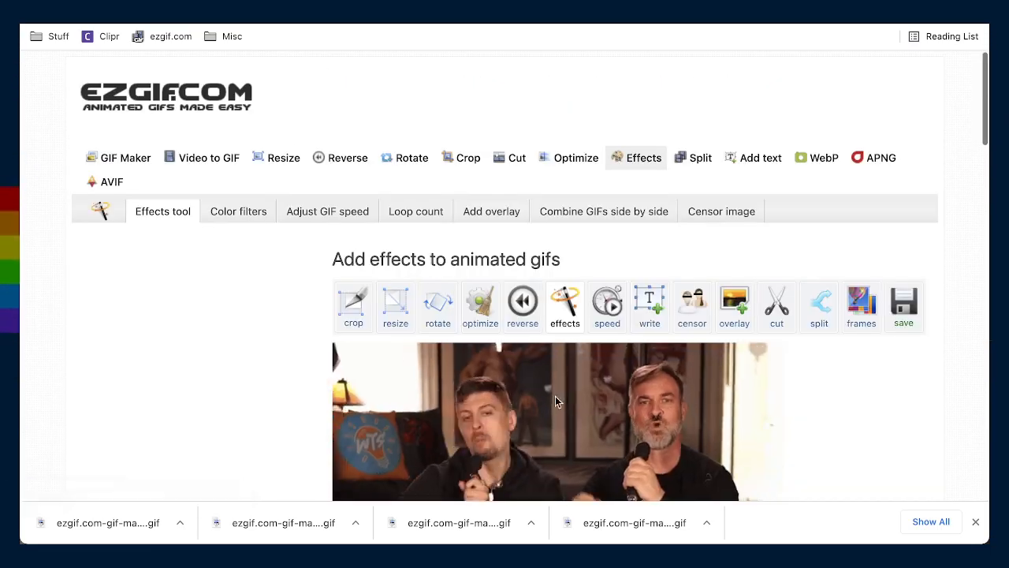
scroll(555, 396, down, 6)
click(463, 194)
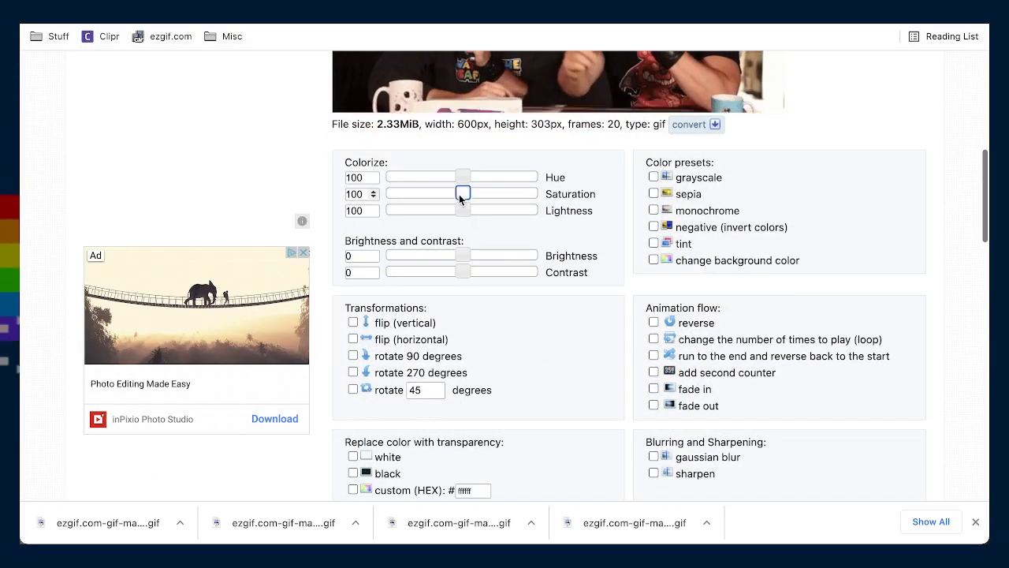
drag(464, 198, 462, 199)
click(464, 209)
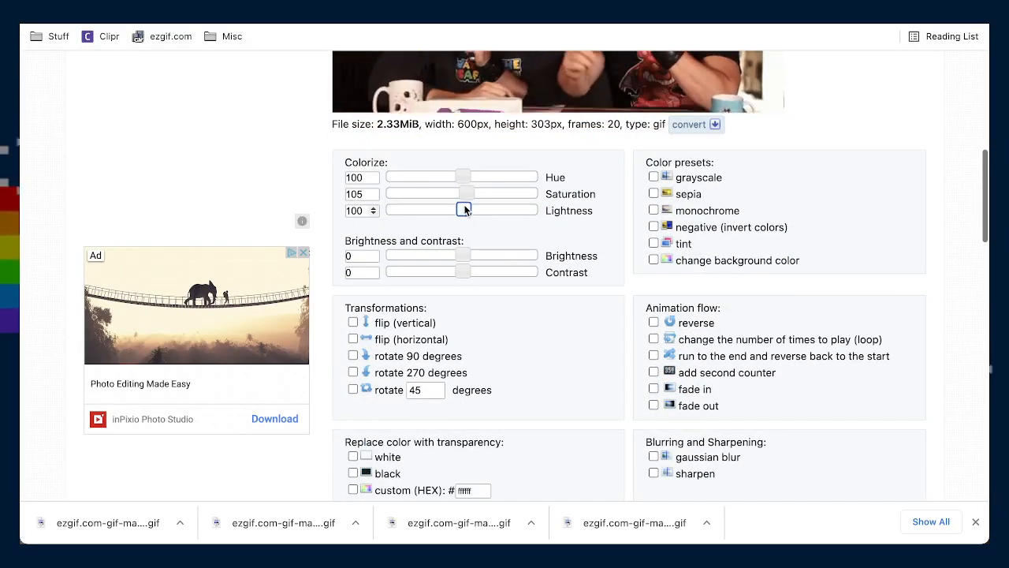
drag(467, 253, 469, 254)
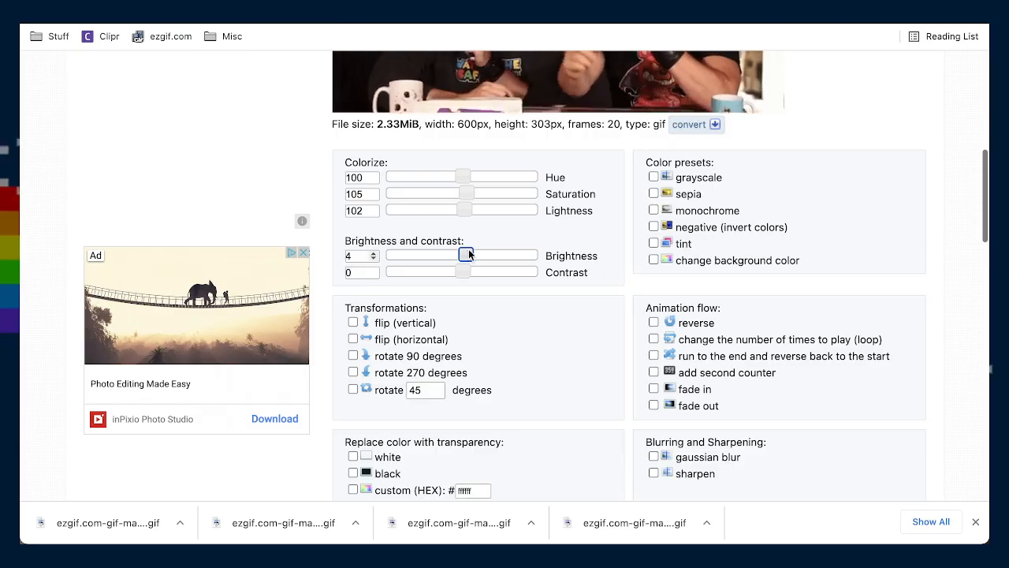
scroll(639, 398, up, 5)
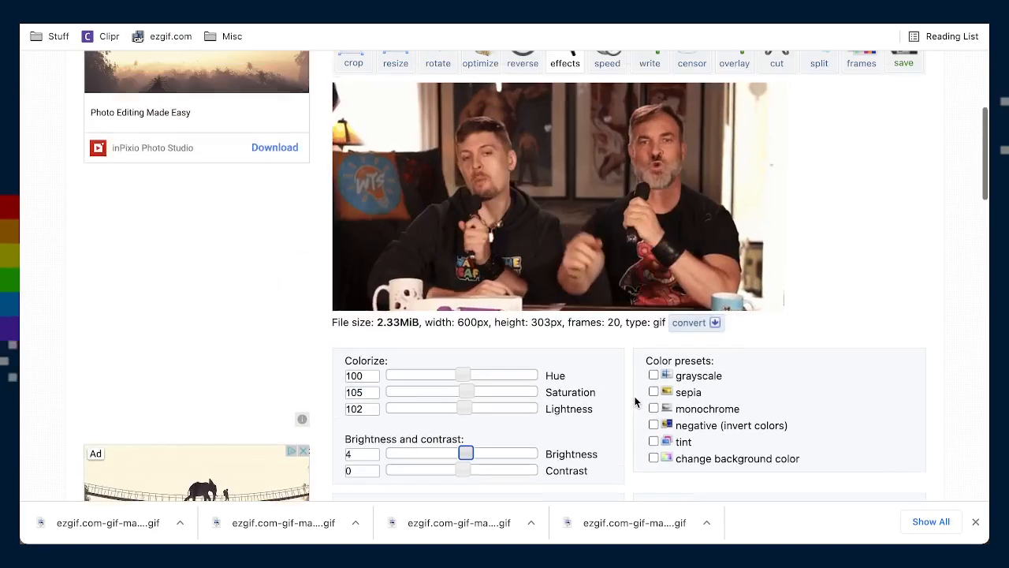
scroll(636, 402, down, 4)
scroll(635, 401, down, 2)
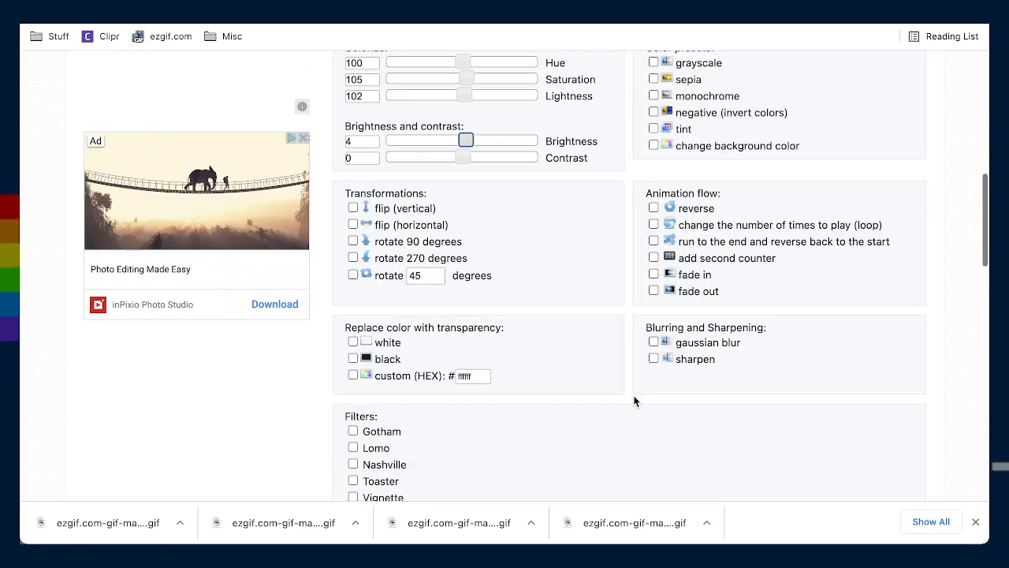
scroll(636, 402, down, 4)
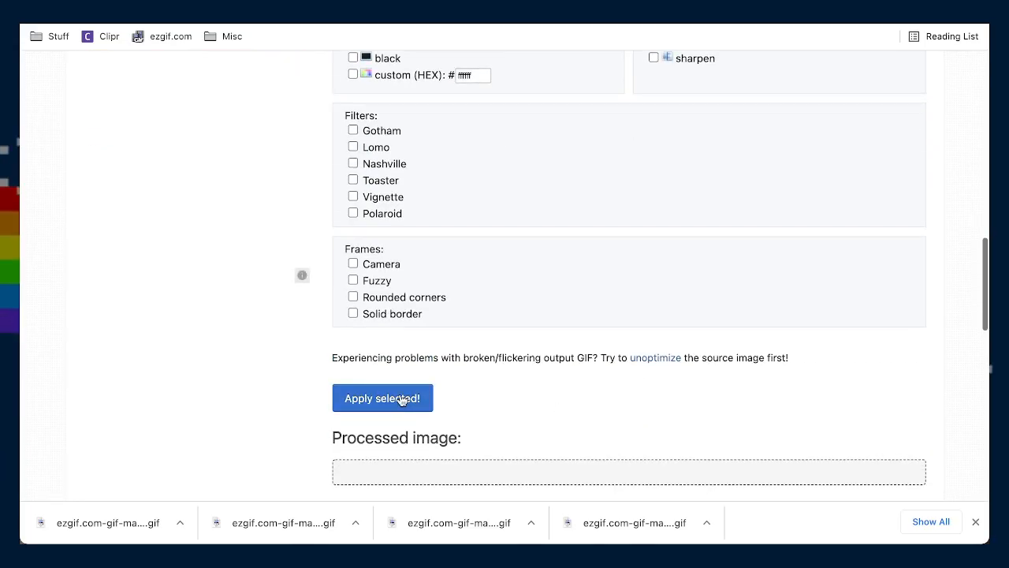
click(402, 399)
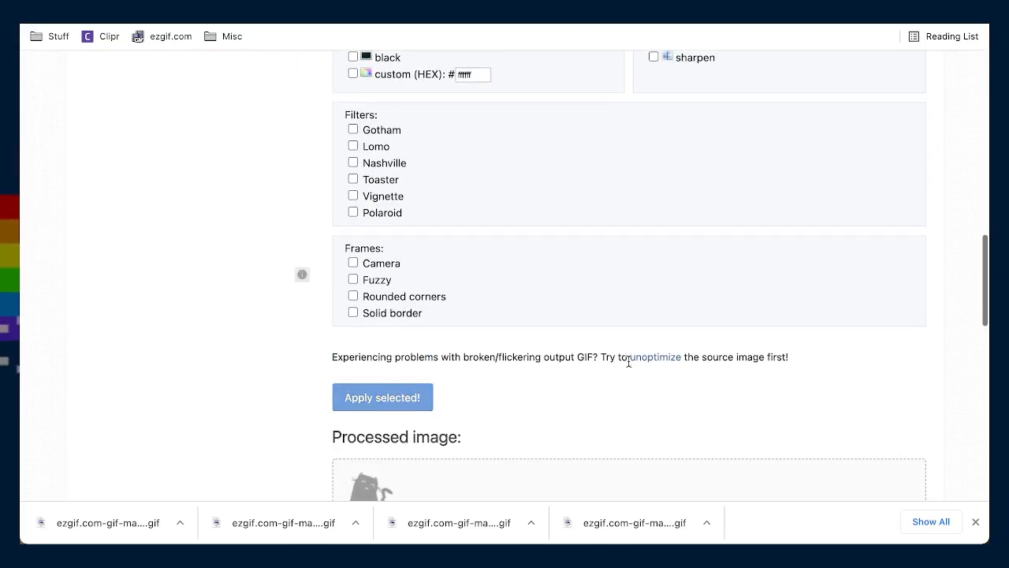
Try processing the lip-sync GIF so it runs to the end and reverses back to the start
scroll(626, 364, up, 10)
scroll(626, 372, up, 2)
scroll(626, 372, down, 8)
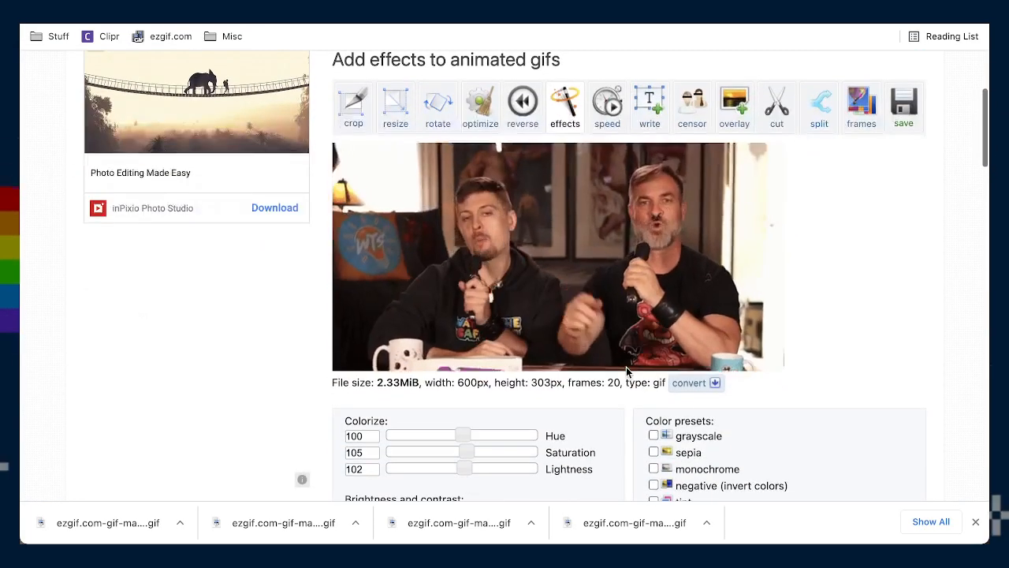
click(655, 113)
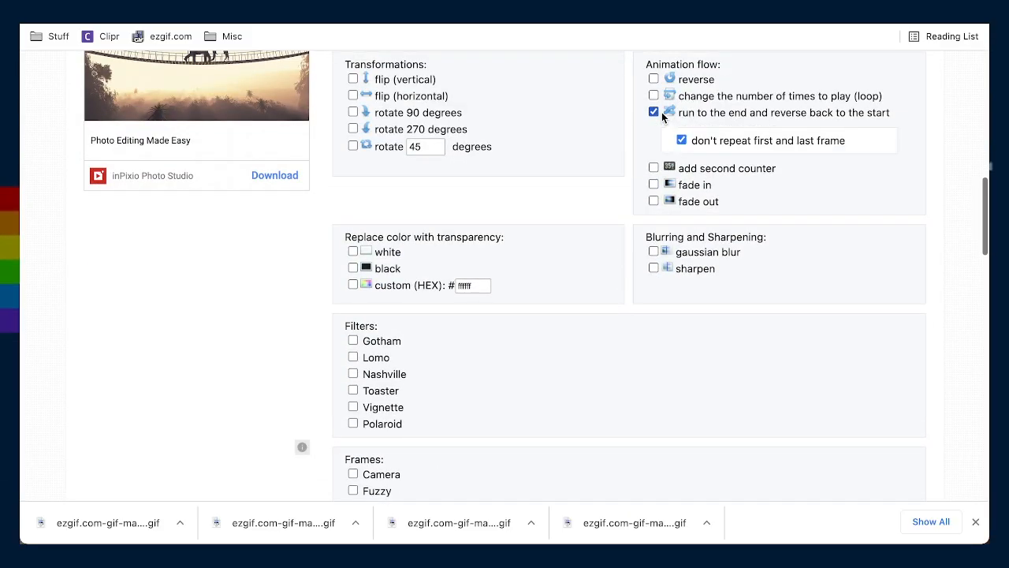
scroll(599, 393, down, 3)
click(382, 413)
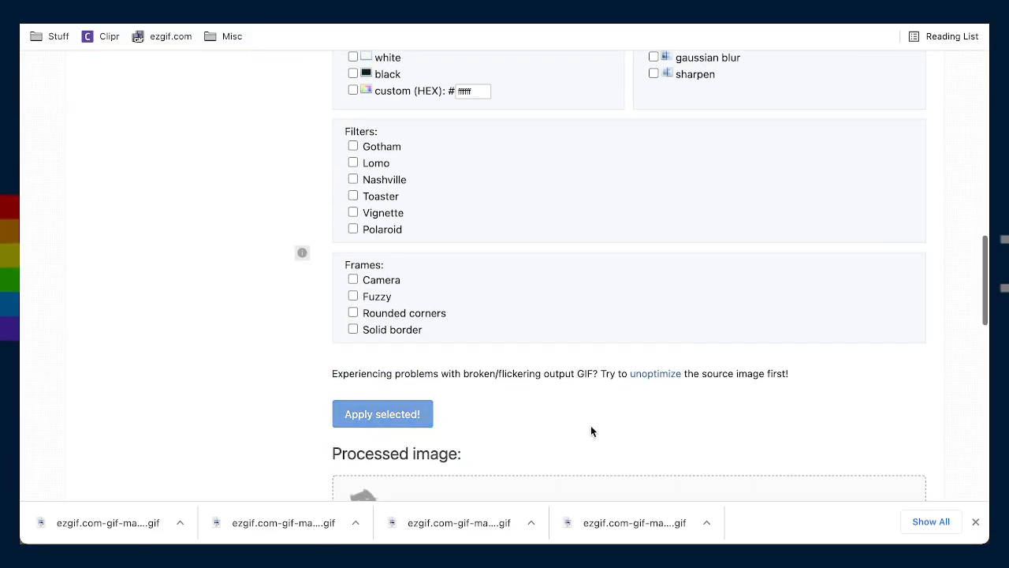
scroll(592, 427, down, 5)
scroll(601, 431, up, 1)
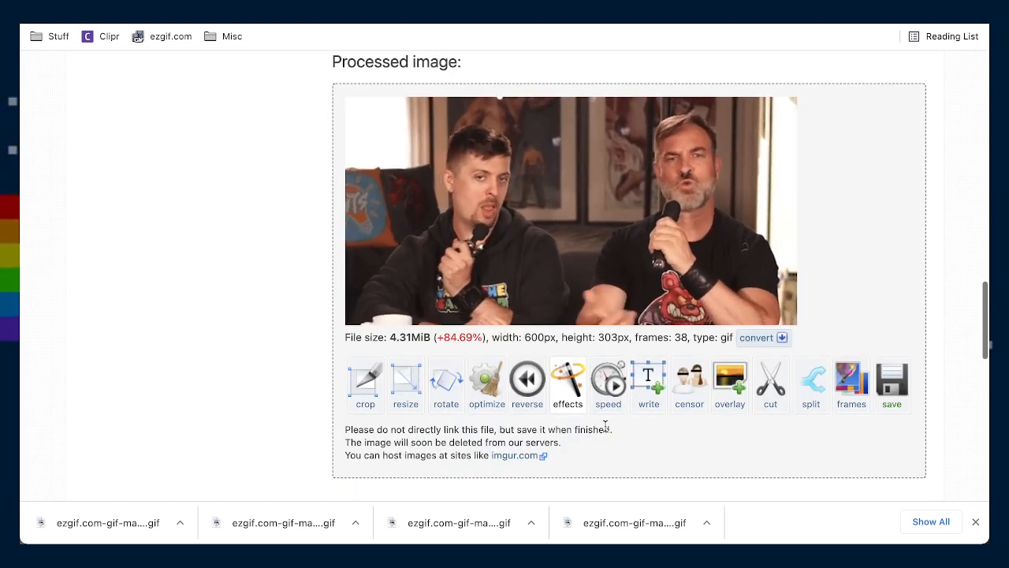
scroll(606, 426, down, 1)
Turn off running to the end and reversing back, then reapply the color effects to the lip-sync GIF
scroll(606, 426, up, 10)
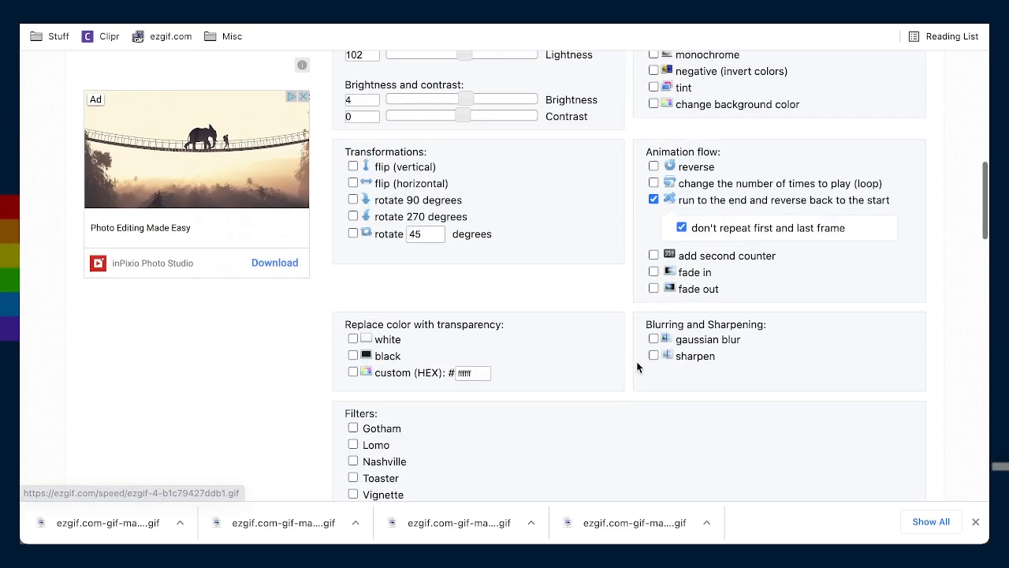
click(653, 199)
scroll(593, 338, down, 10)
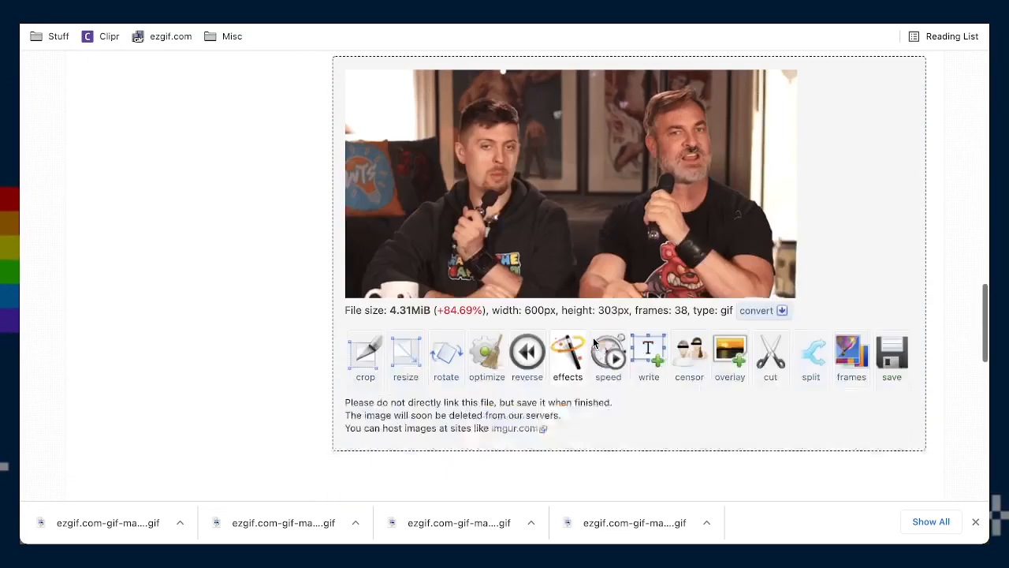
scroll(514, 276, up, 3)
click(390, 165)
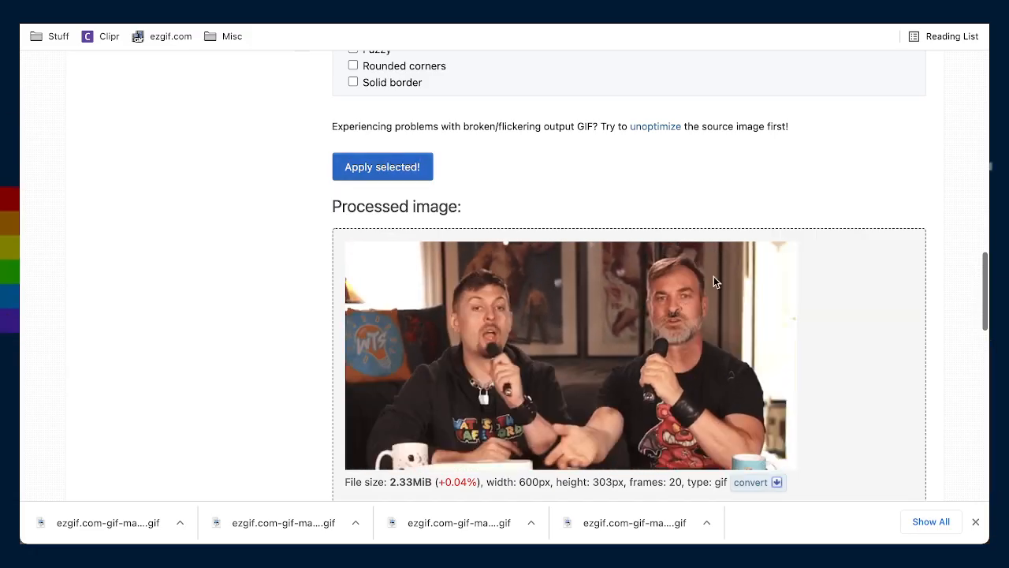
scroll(867, 339, down, 3)
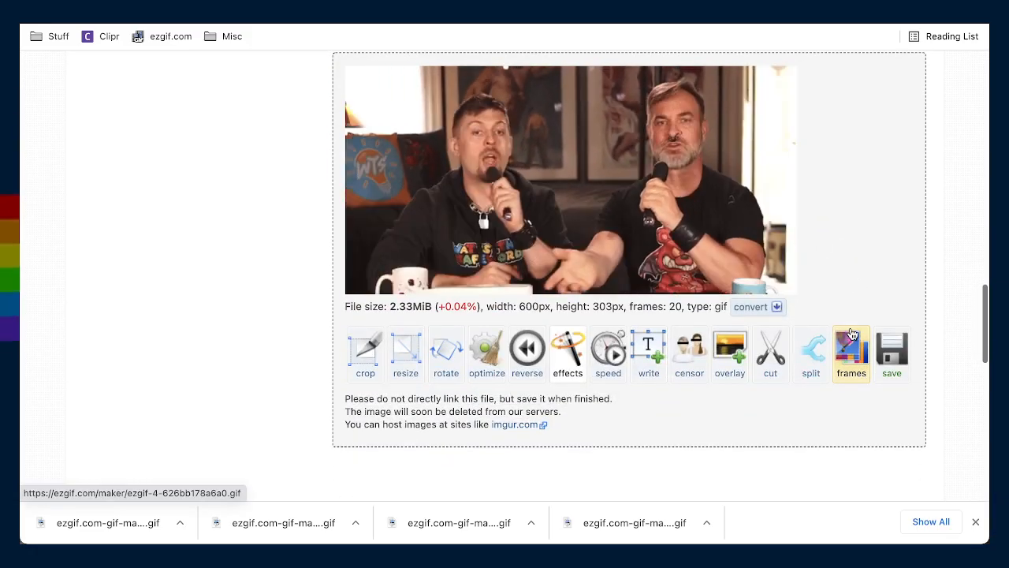
scroll(658, 377, up, 2)
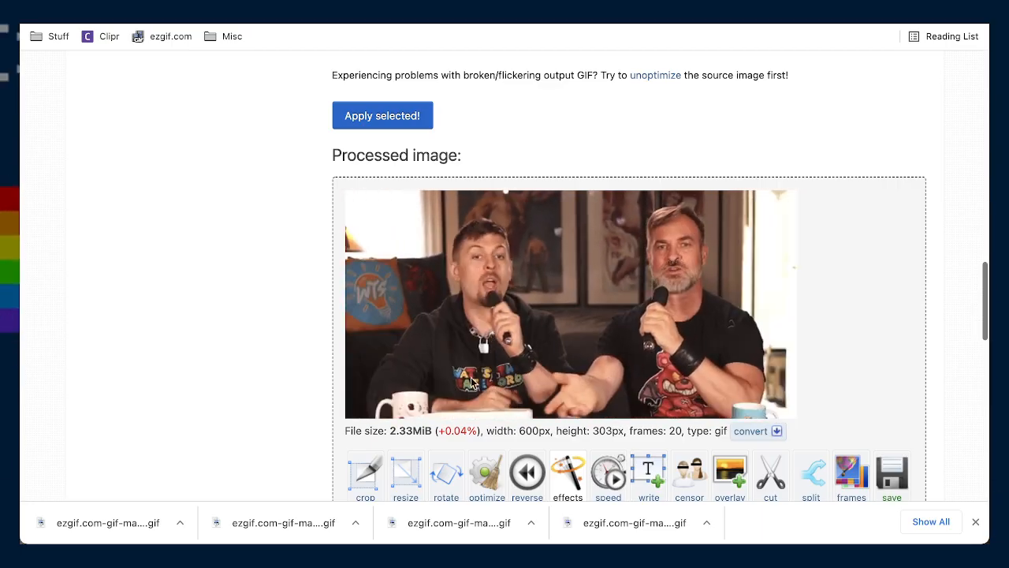
Optimize the processed lip-sync GIF with Lossy GIF compression at level 35 and save the result
scroll(578, 400, down, 3)
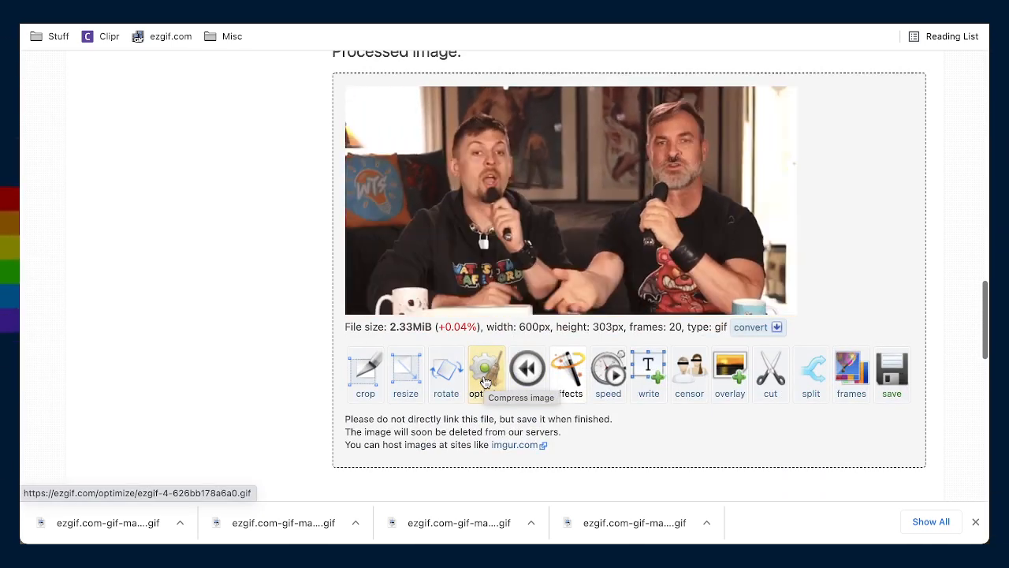
click(485, 382)
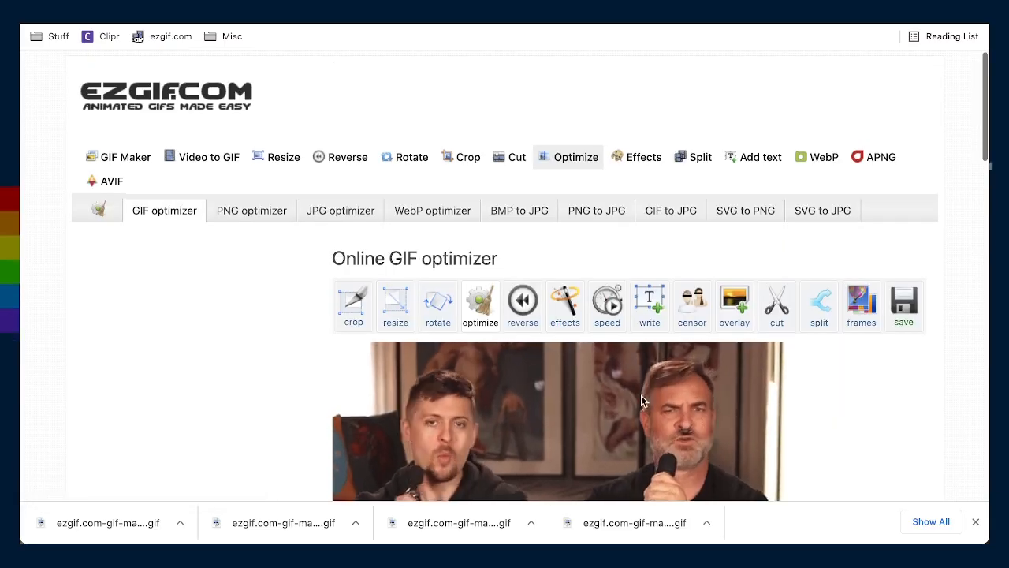
scroll(641, 395, down, 5)
click(376, 349)
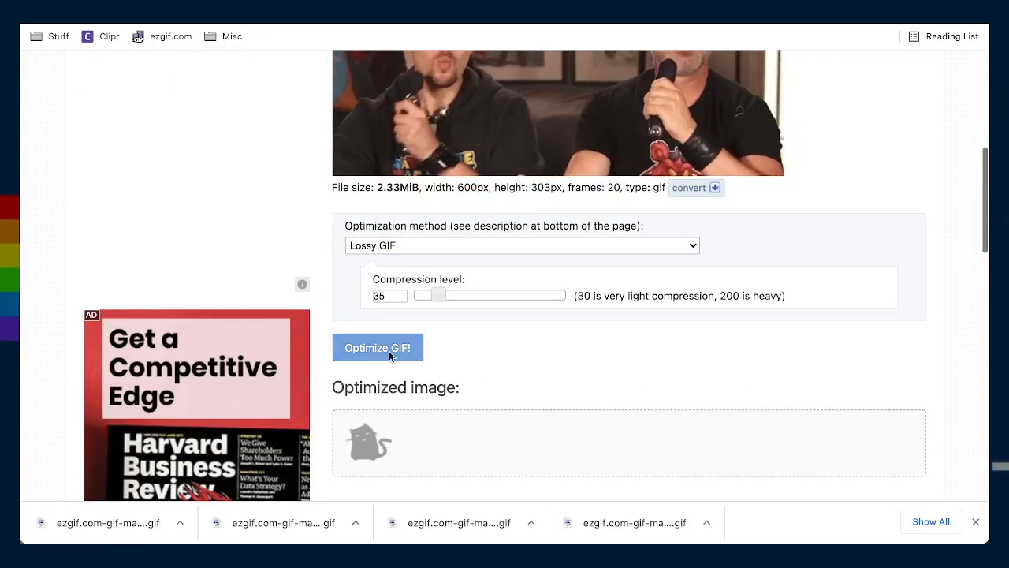
scroll(637, 382, down, 3)
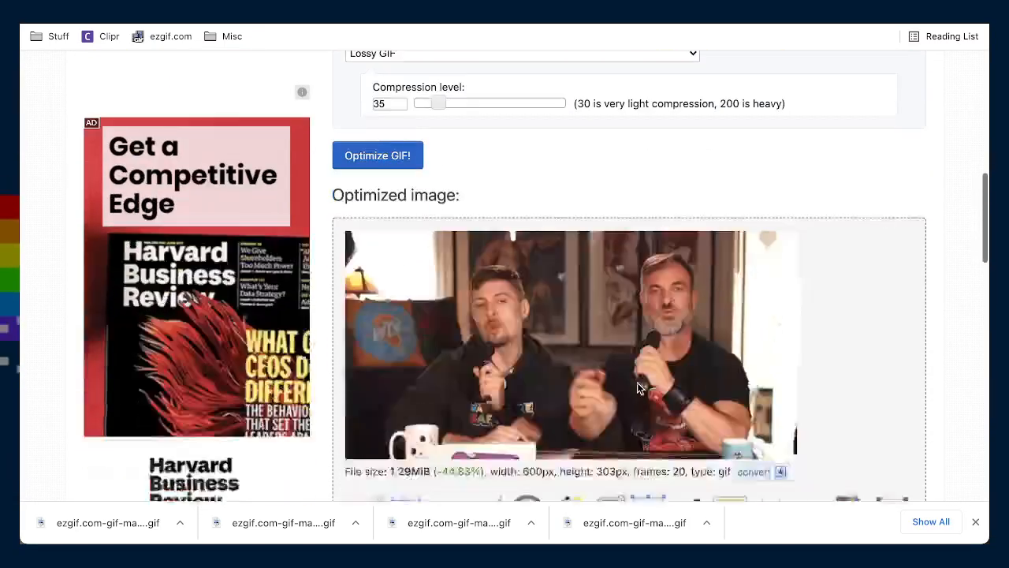
scroll(638, 382, down, 3)
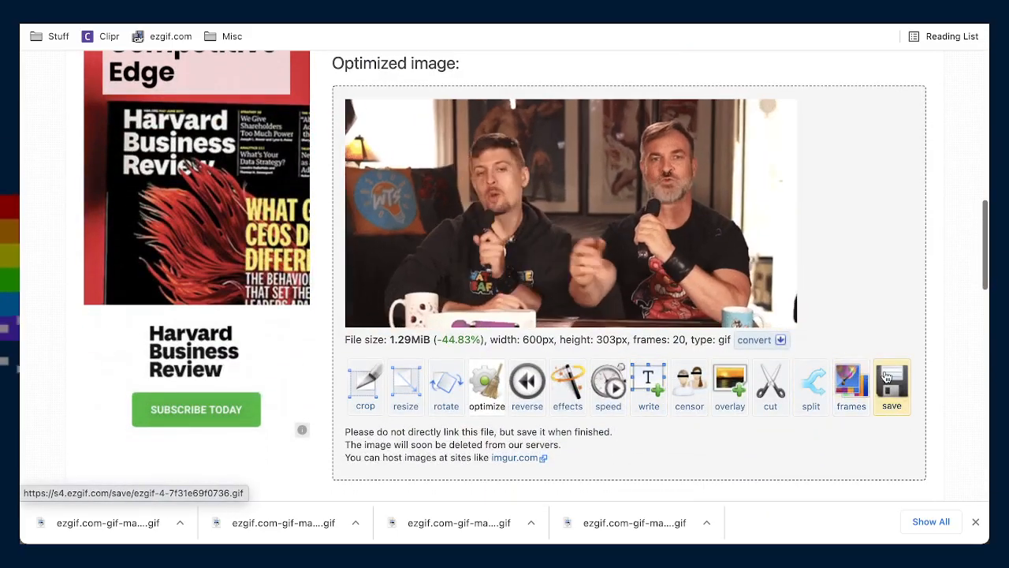
click(891, 379)
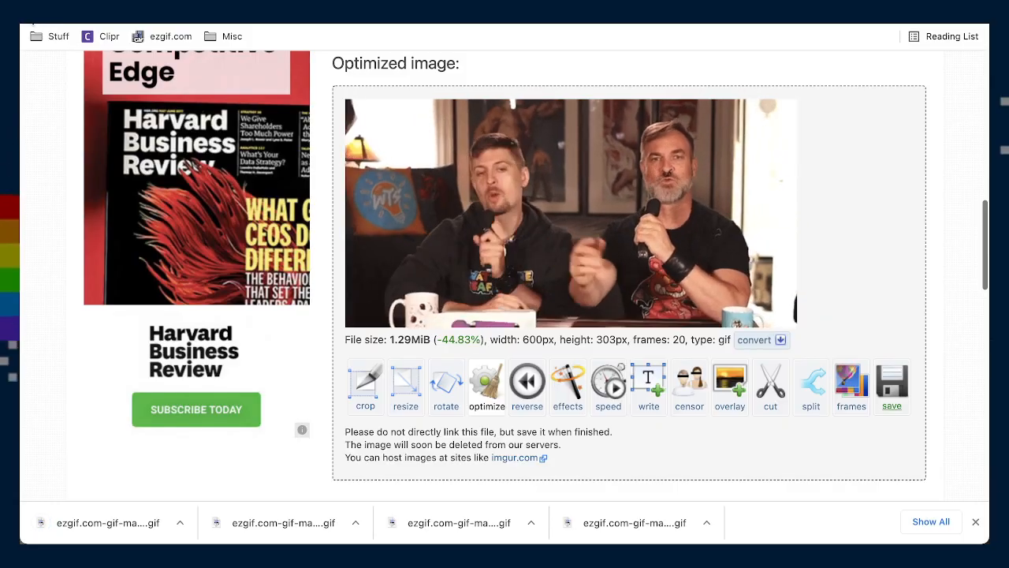
scroll(243, 134, down, 10)
scroll(465, 347, up, 8)
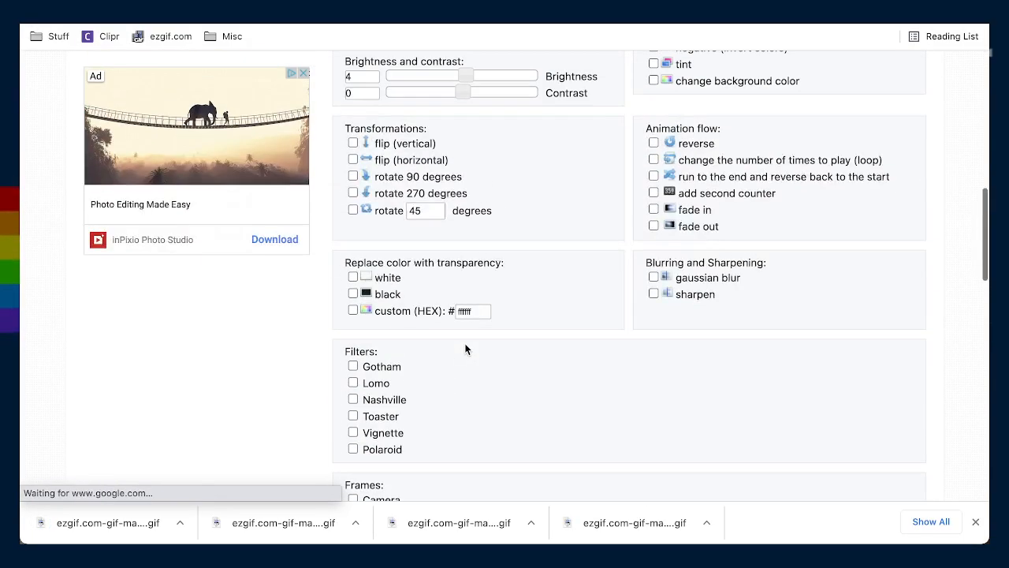
scroll(505, 276, down, 10)
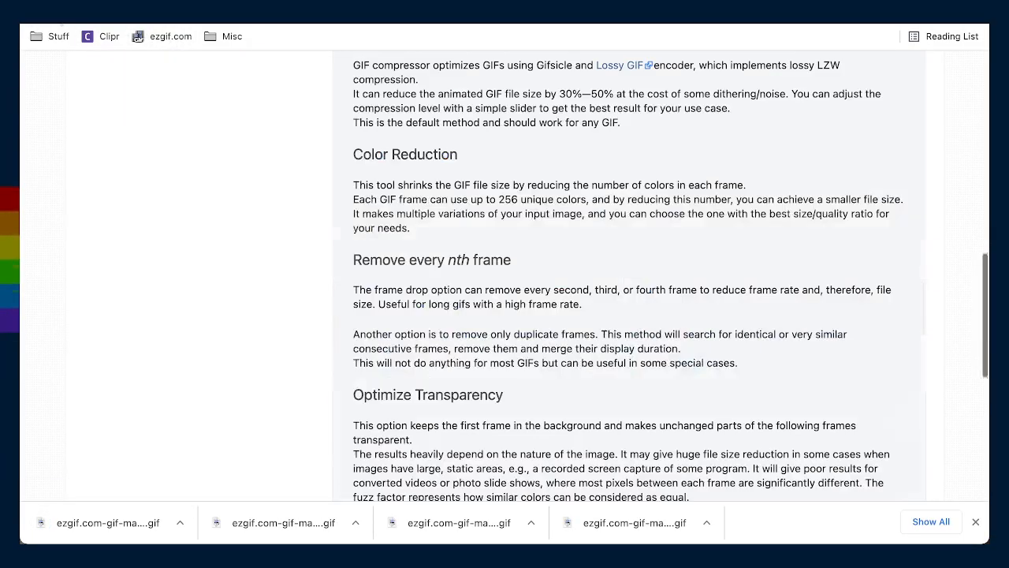
scroll(573, 307, up, 12)
scroll(573, 307, down, 3)
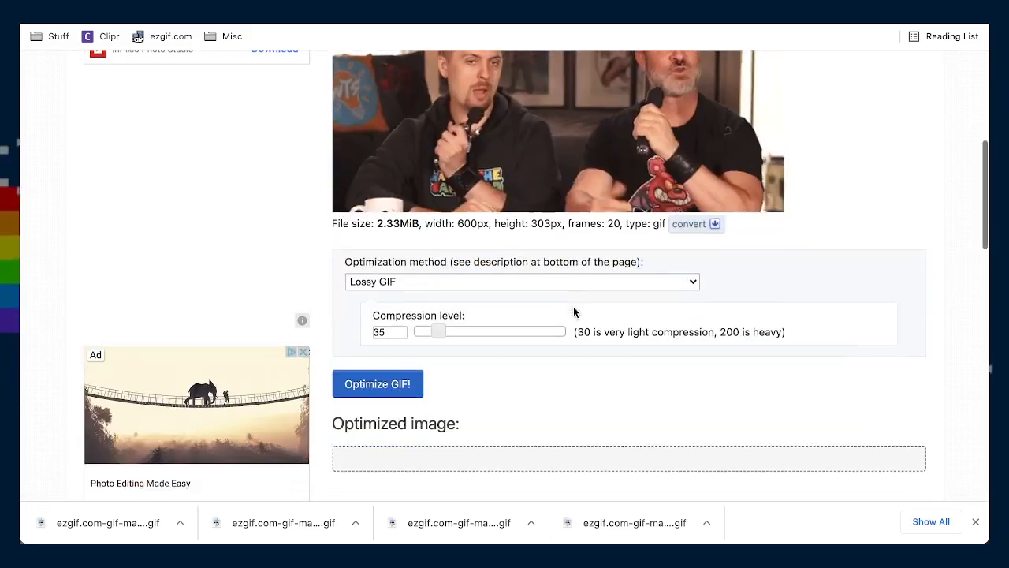
scroll(575, 313, down, 2)
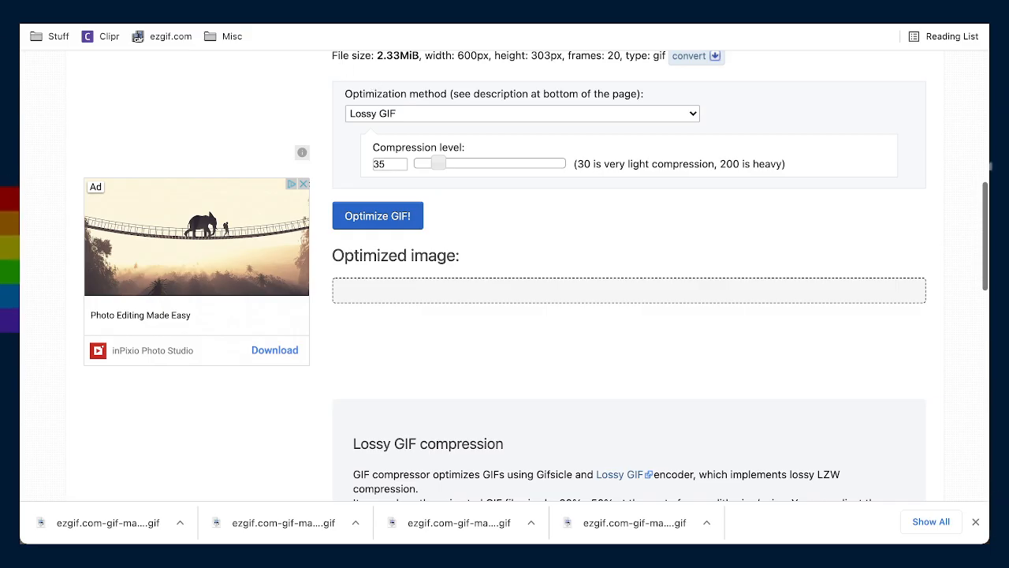
Switch to the Tenor website and add the finished GIF files to its GIF Maker for upload
key(super+l)
text(ten)
key(Return)
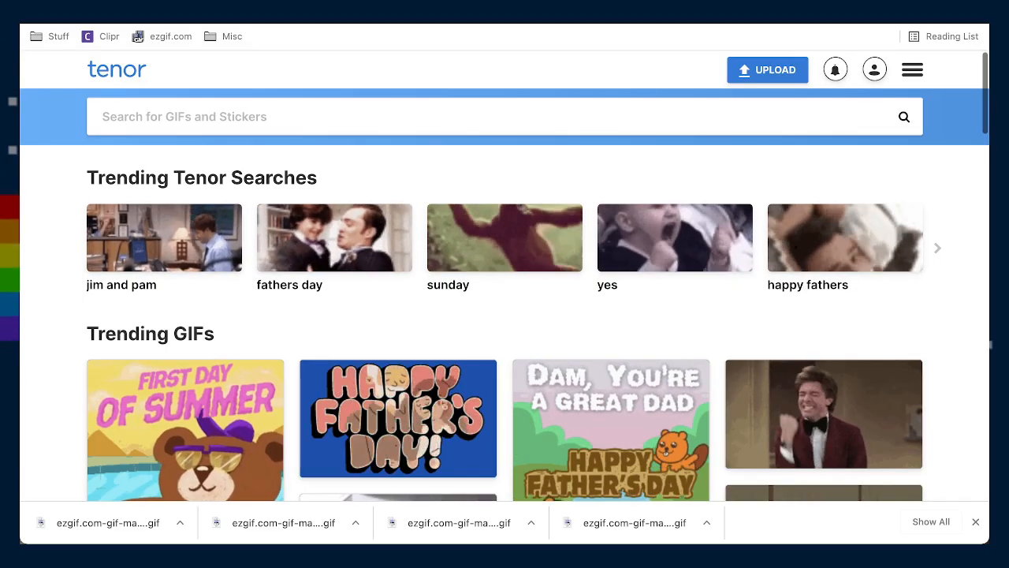
click(759, 72)
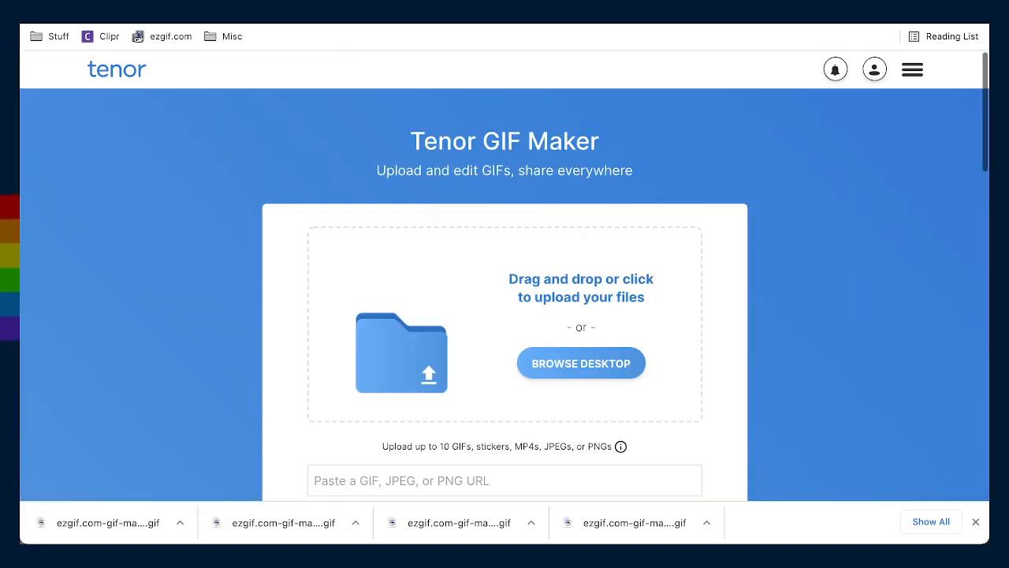
drag(541, 347, 518, 323)
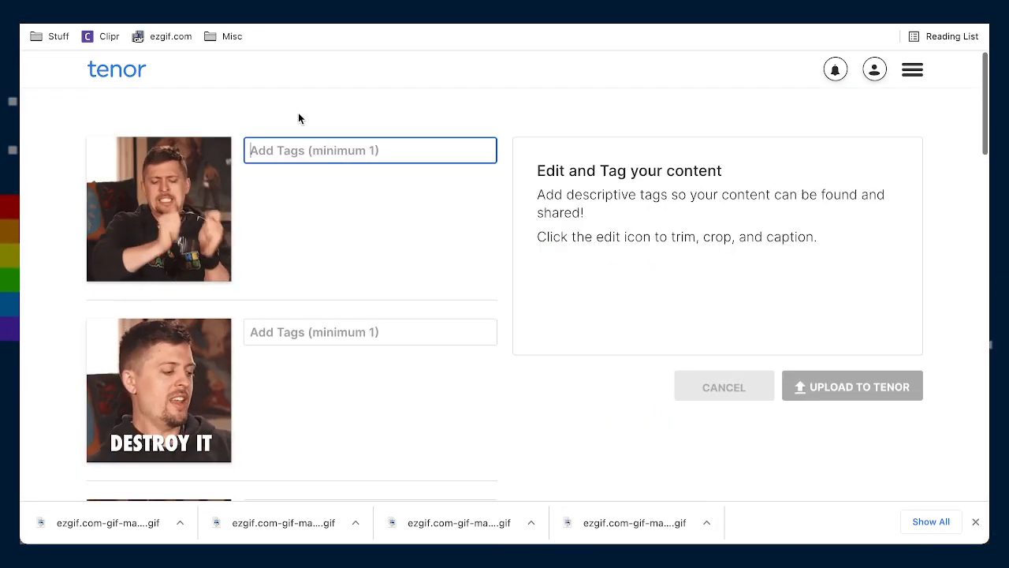
Add the tags "wattsthesafeword" and "wts" to all the GIFs in the upload batch
text(wattsthesafeword)
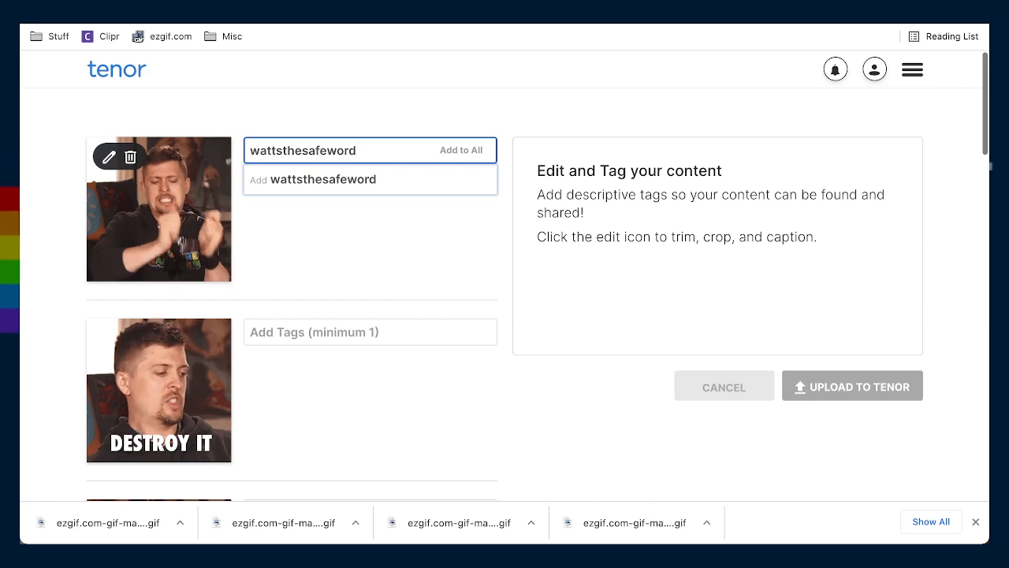
click(457, 150)
text(wts)
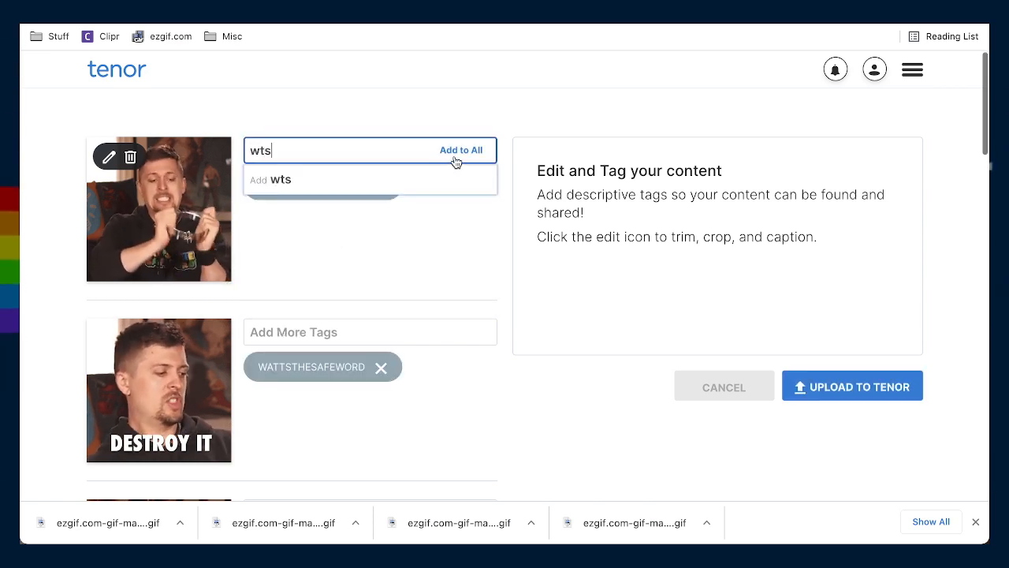
click(459, 150)
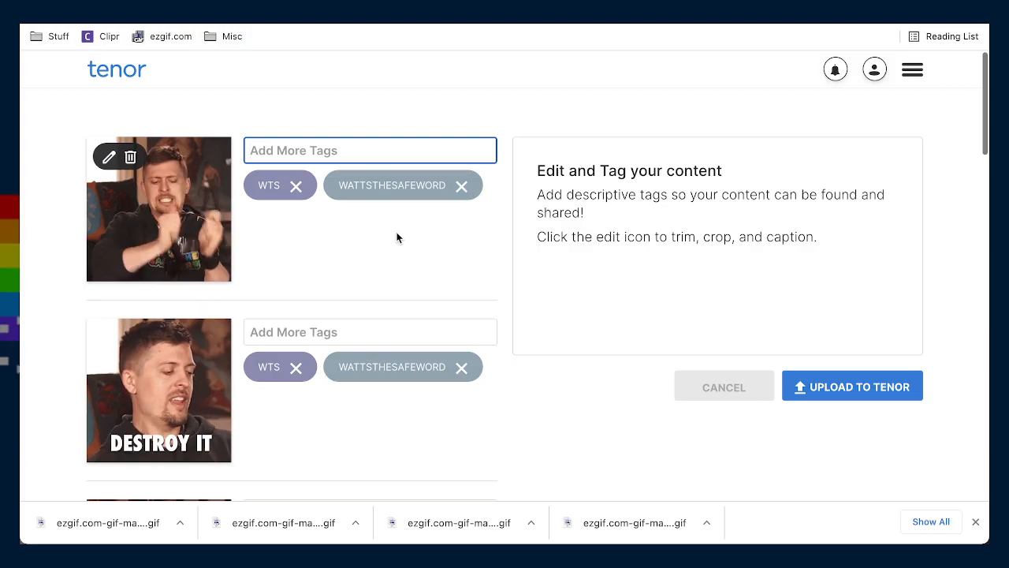
Add the tag "pupamp" to the first GIF in the upload batch
scroll(390, 260, down, 3)
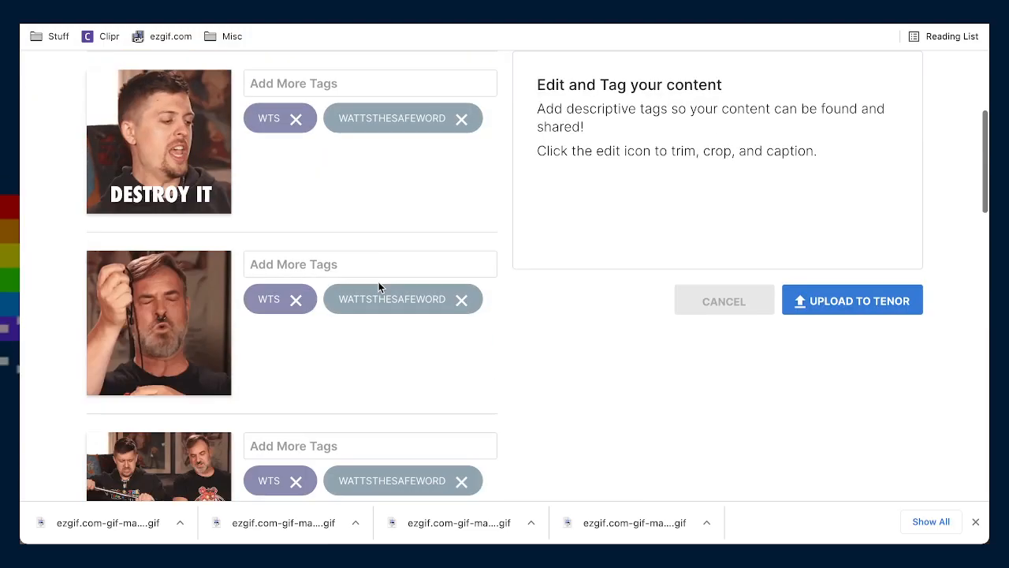
scroll(378, 287, up, 3)
click(308, 149)
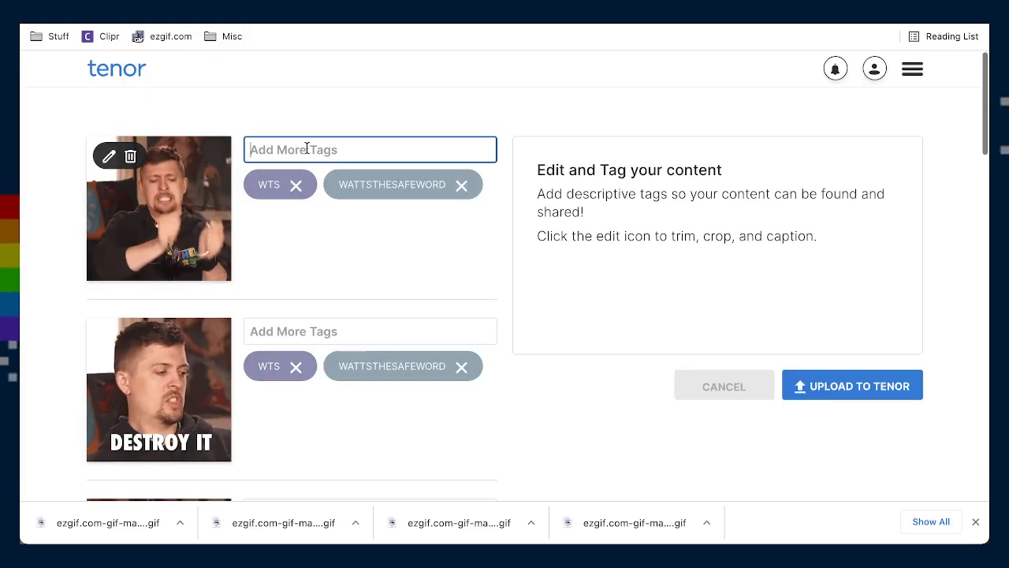
text(pupamp)
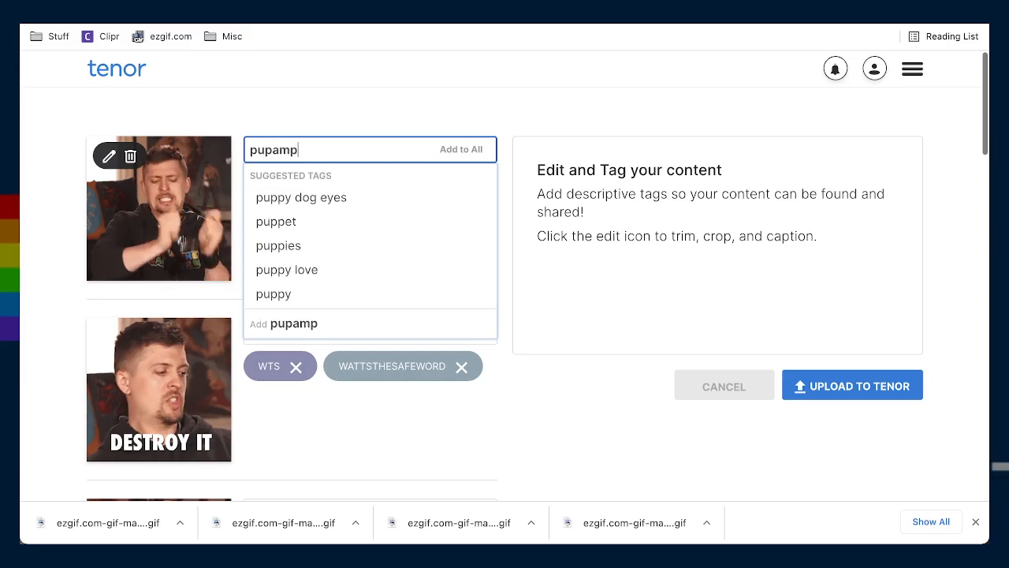
key(Return)
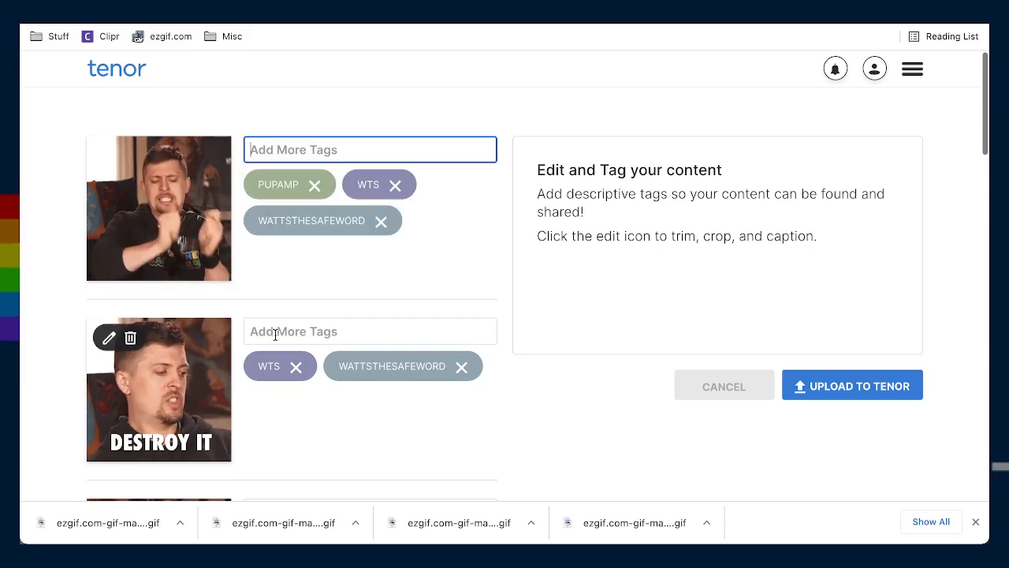
click(288, 334)
text(HTTPS://WWW.YOUTUBE.COM/WATCH?V=_O GO_ O O A J3S)
key(Return)
scroll(289, 335, down, 3)
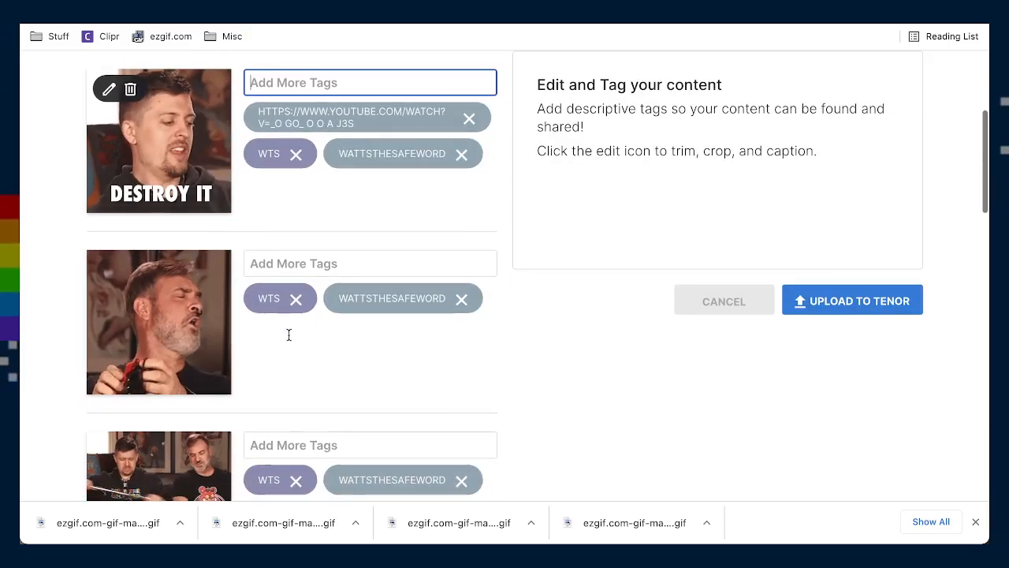
click(471, 117)
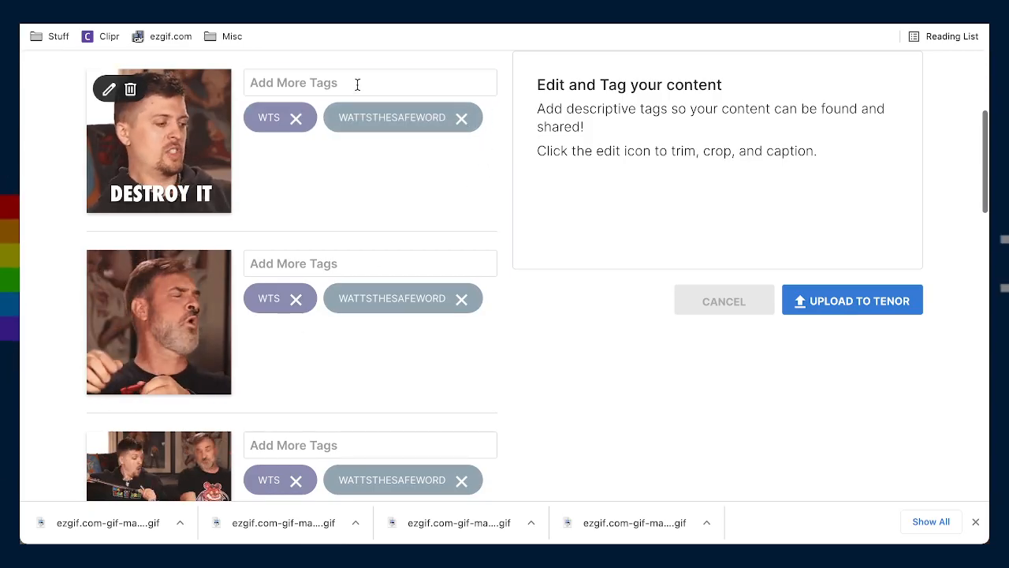
Add the tag "pupamp" to the "DESTROY IT" GIF and to the GIF showing both men together
text(pupamp)
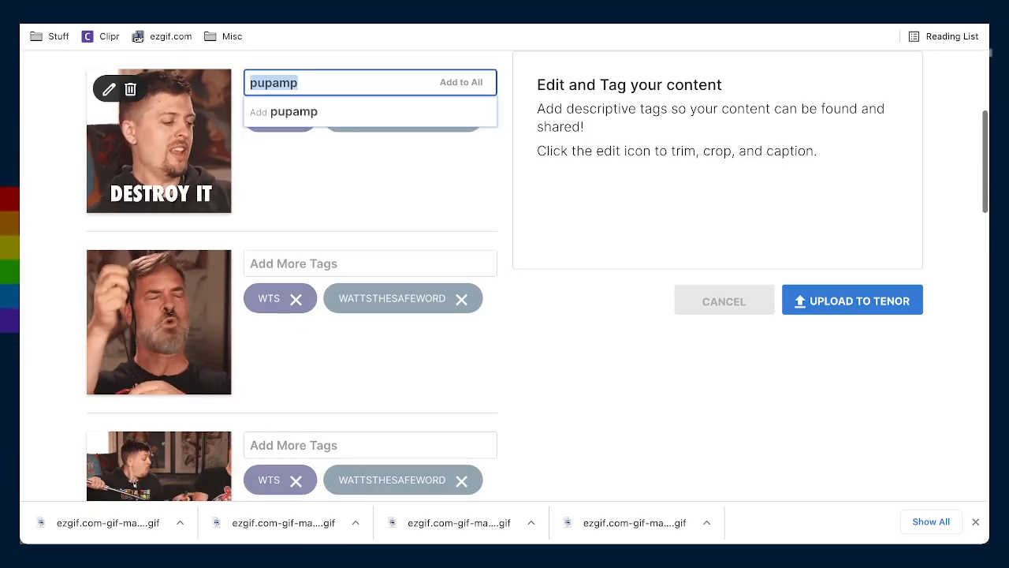
key(Return)
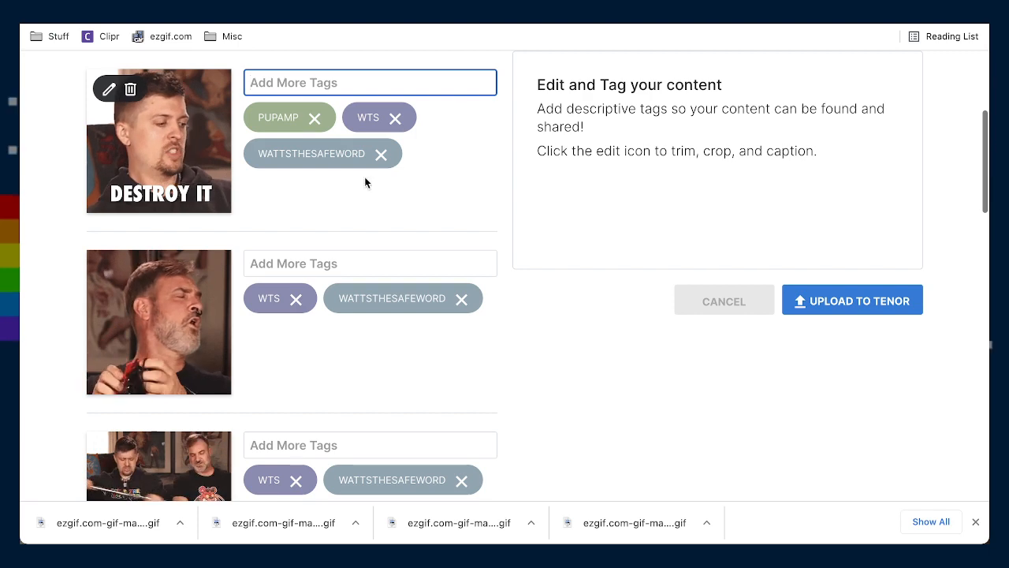
scroll(336, 282, down, 2)
click(335, 275)
text(pupamp)
key(Return)
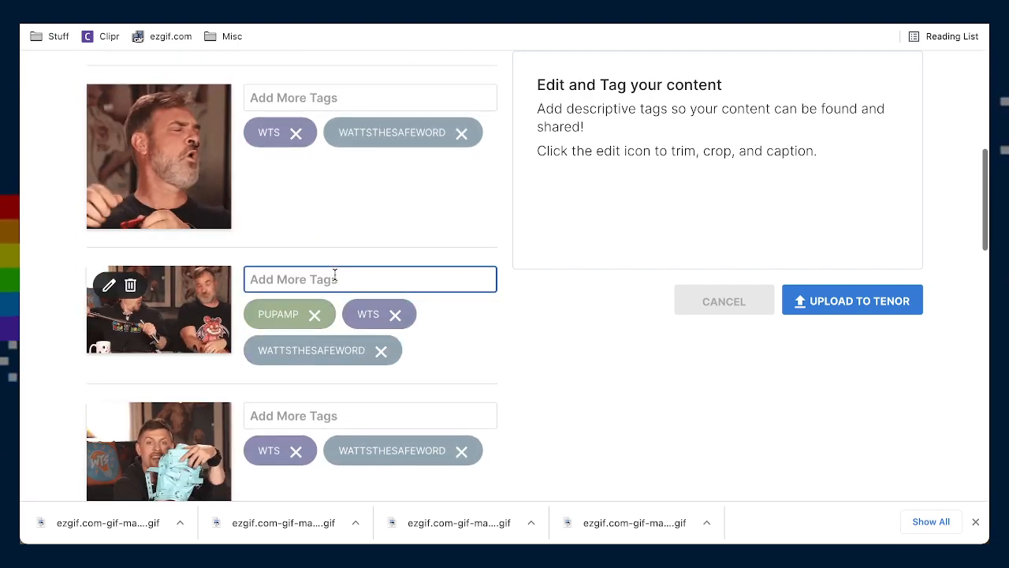
Tag the "HELLO!" GIF and the GIF directly after it with "pupamp"
scroll(337, 324, down, 3)
click(335, 234)
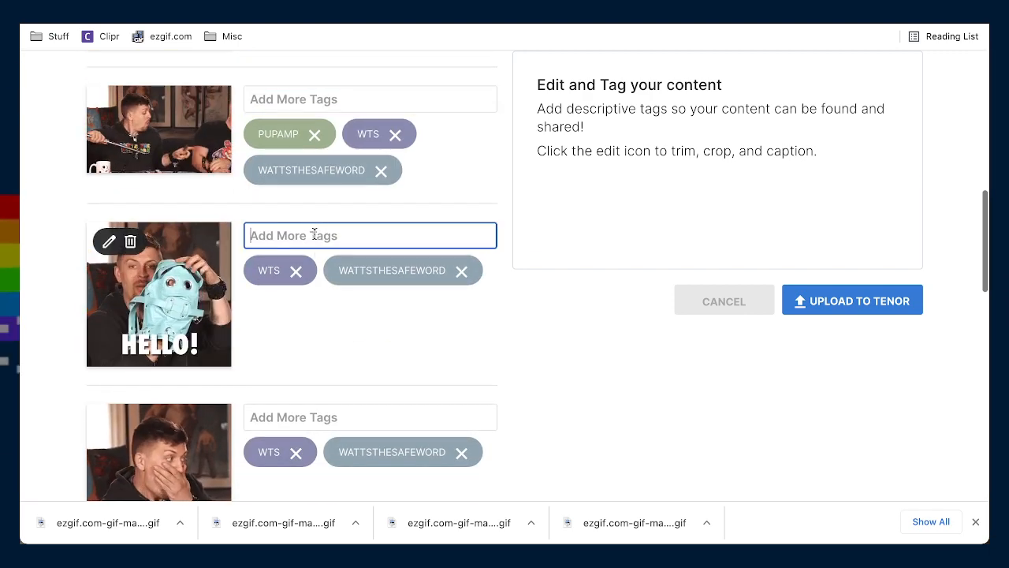
text(pupamp)
key(Return)
scroll(341, 333, down, 1)
scroll(341, 333, down, 1)
click(335, 290)
text(pupamp)
key(Return)
Tag the "DON'T BUY THIS" GIF and the "I'm very shocked that it worked." GIF with "pupamp"
scroll(331, 304, down, 3)
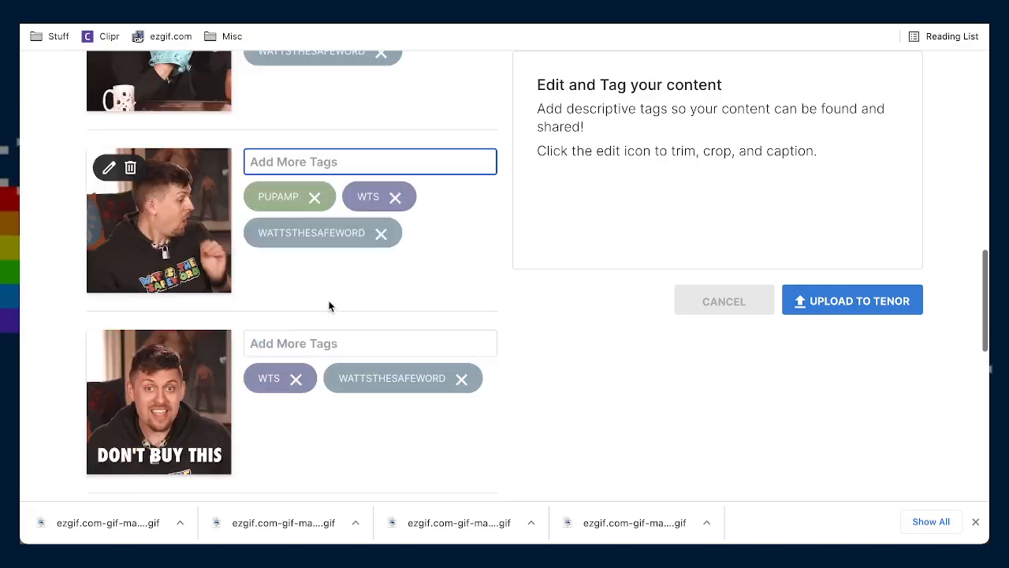
click(323, 294)
text(PUPAMP)
key(Return)
scroll(324, 296, down, 3)
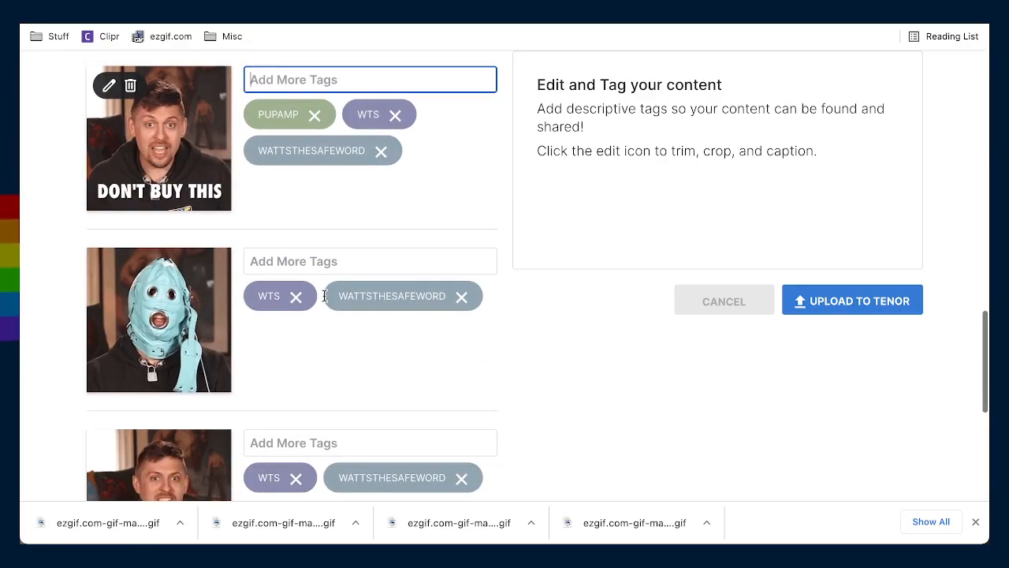
scroll(346, 287, down, 3)
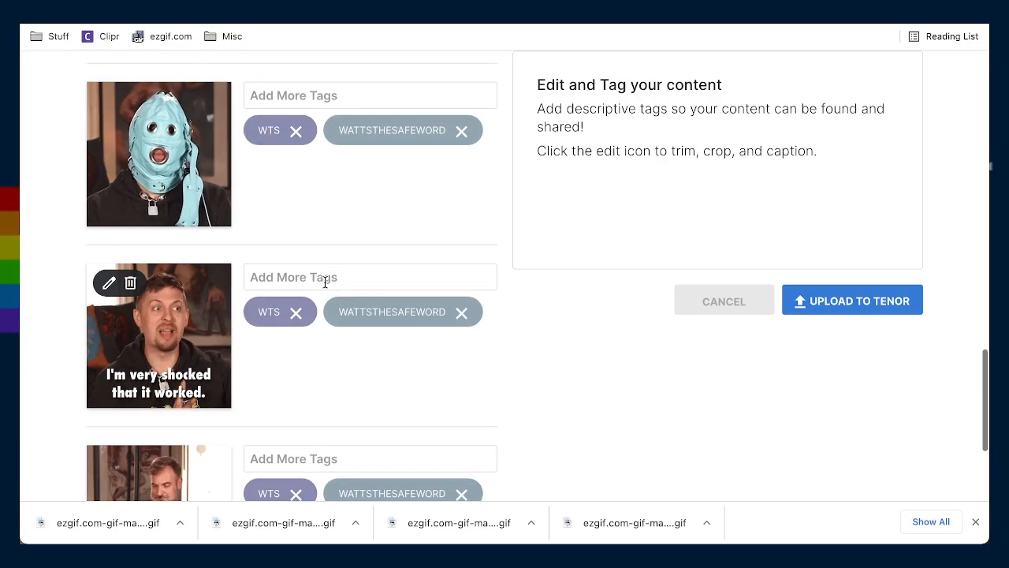
click(327, 278)
text(PUPAMP)
key(Return)
scroll(334, 282, down, 3)
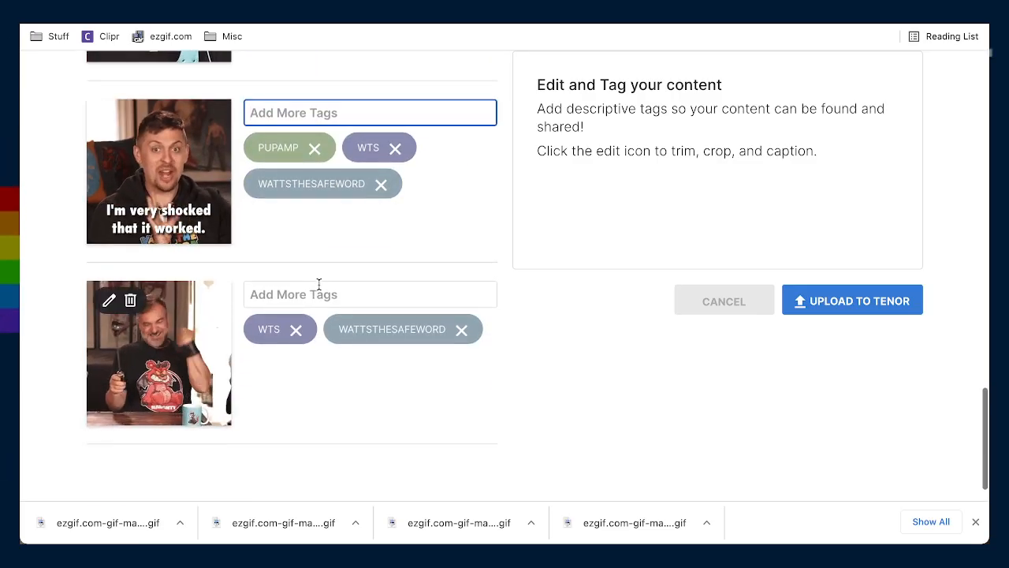
Review the tags on all the GIFs in the batch to find which still need a performer tag
scroll(319, 284, up, 20)
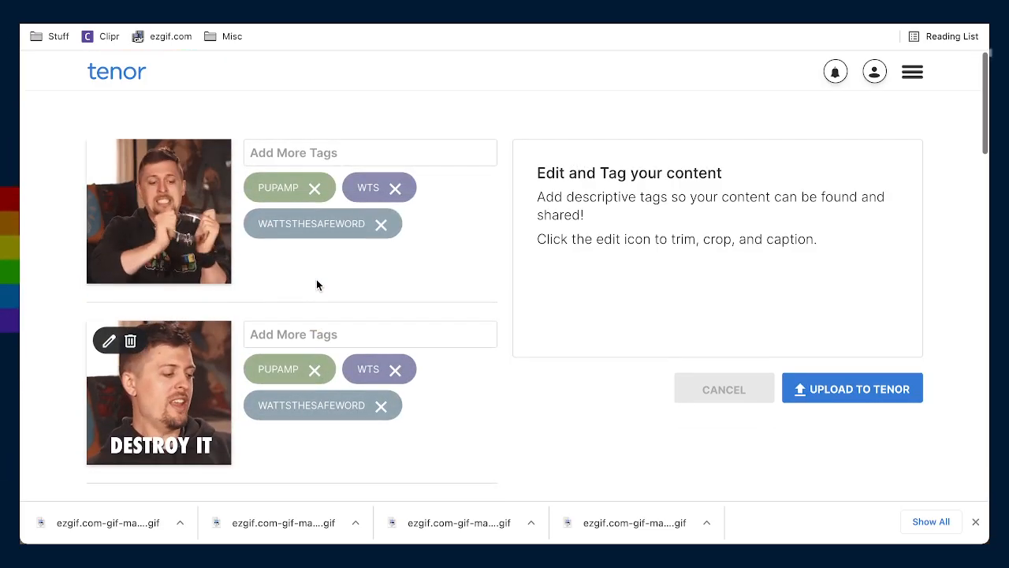
scroll(316, 281, down, 1)
scroll(317, 286, down, 3)
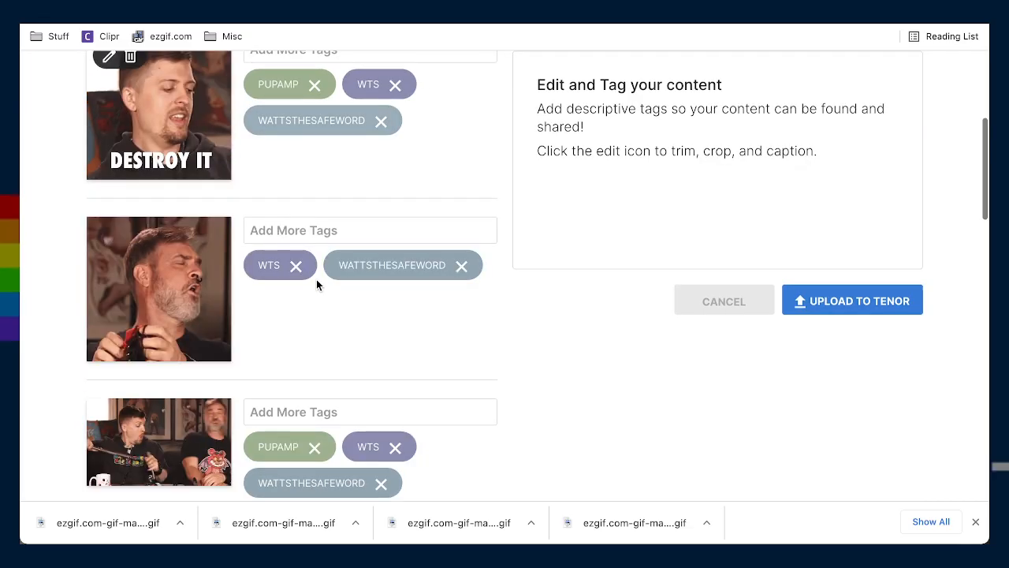
scroll(316, 284, down, 6)
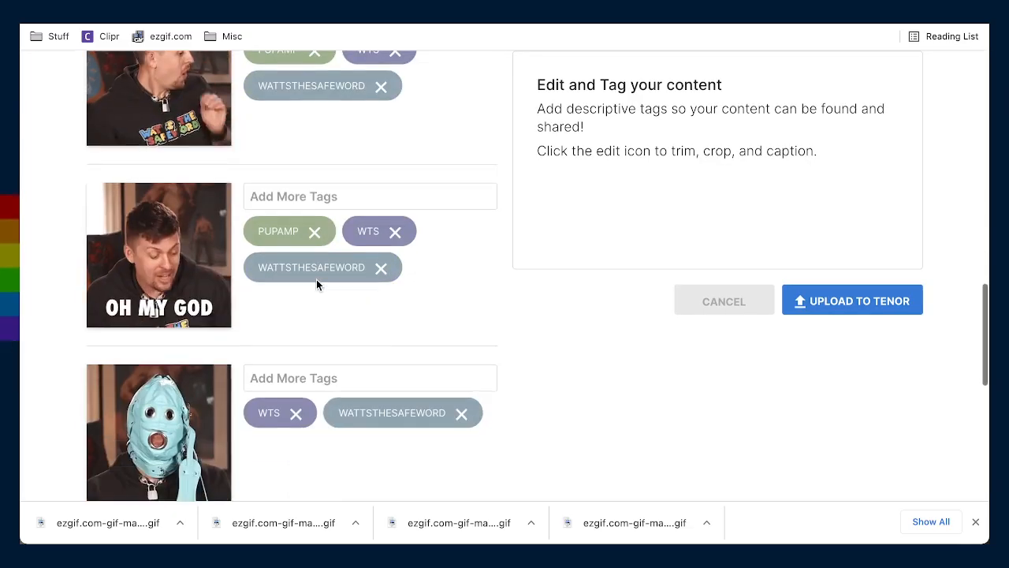
scroll(316, 284, down, 4)
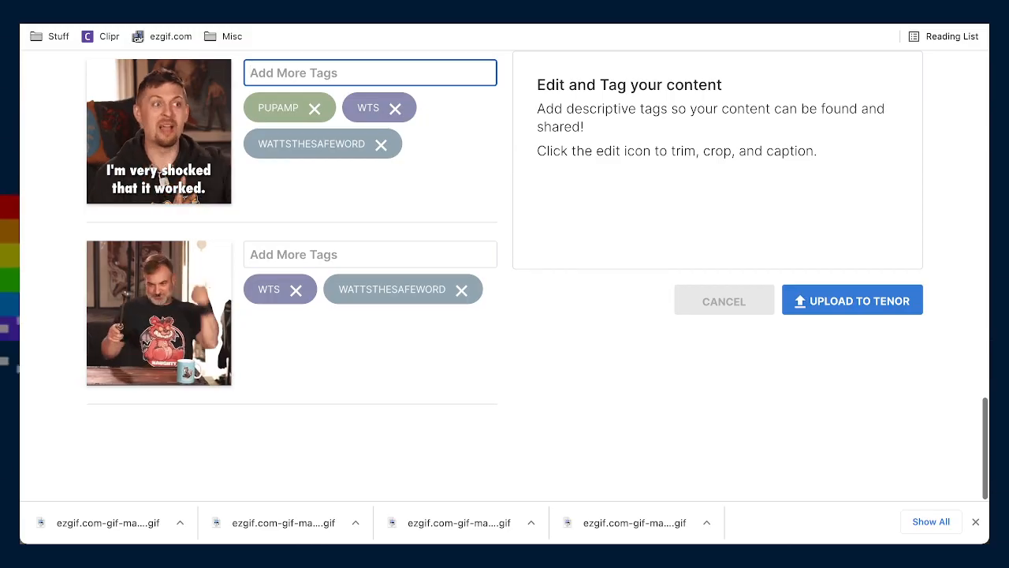
scroll(510, 406, up, 20)
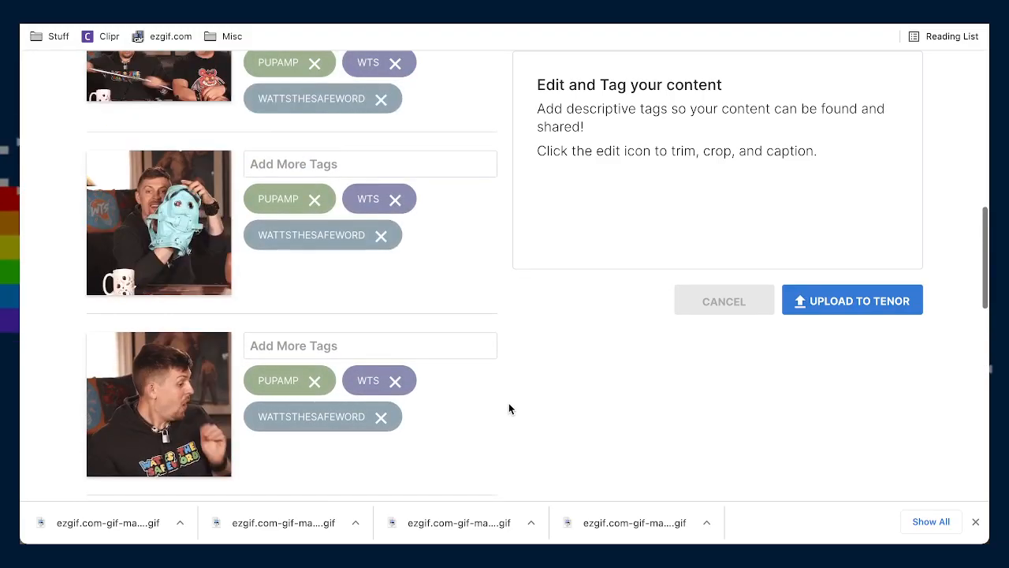
scroll(516, 410, up, 4)
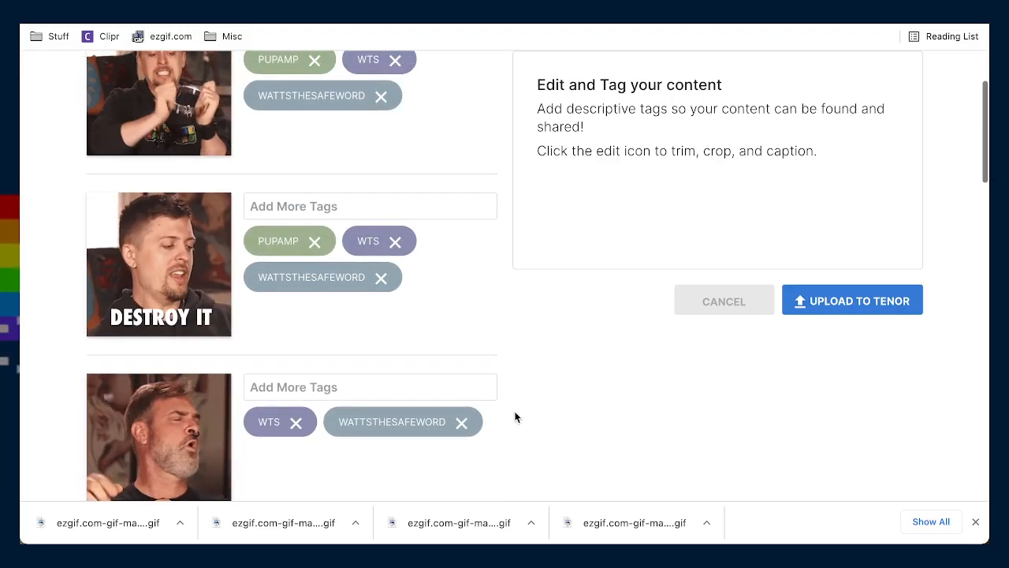
Add the tag "mrkristofer" to the bearded man's close-up GIF after "DESTROY IT" and to the GIF showing both men
scroll(487, 409, down, 3)
click(302, 290)
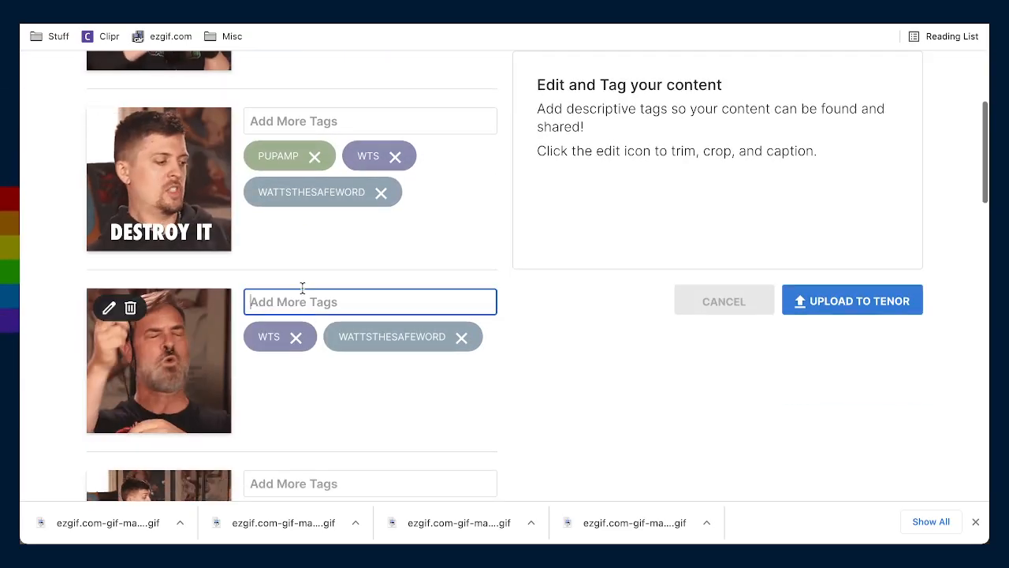
text(mrkrist)
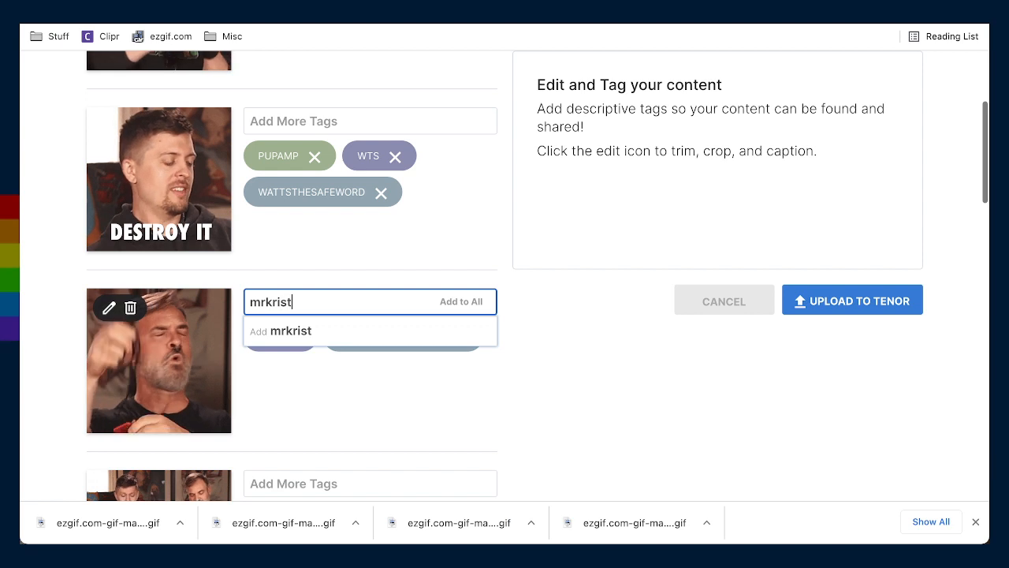
text(ofer)
key(super+a)
key(super+c)
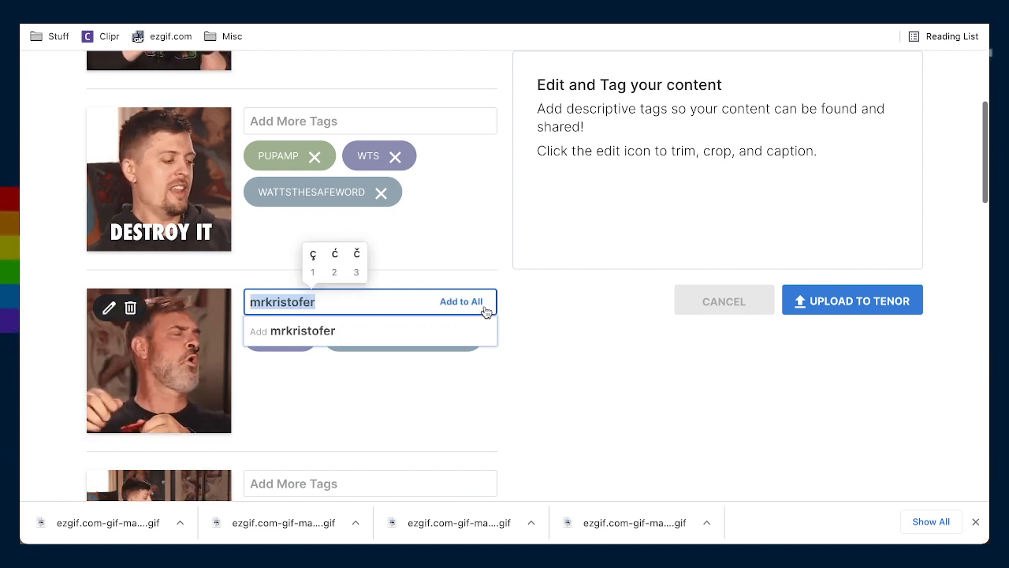
key(Return)
scroll(457, 323, down, 2)
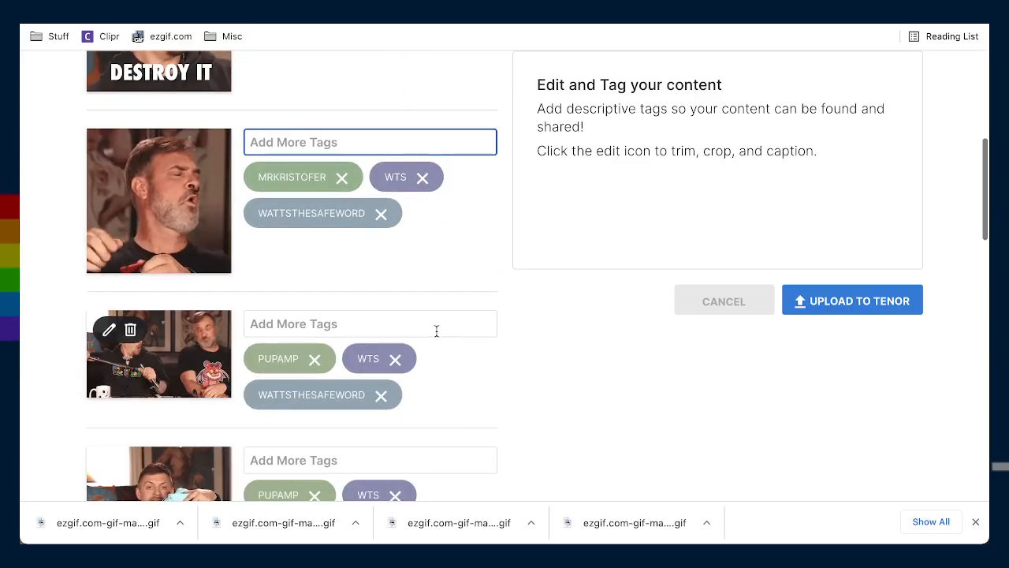
click(339, 330)
key(super+v)
key(Return)
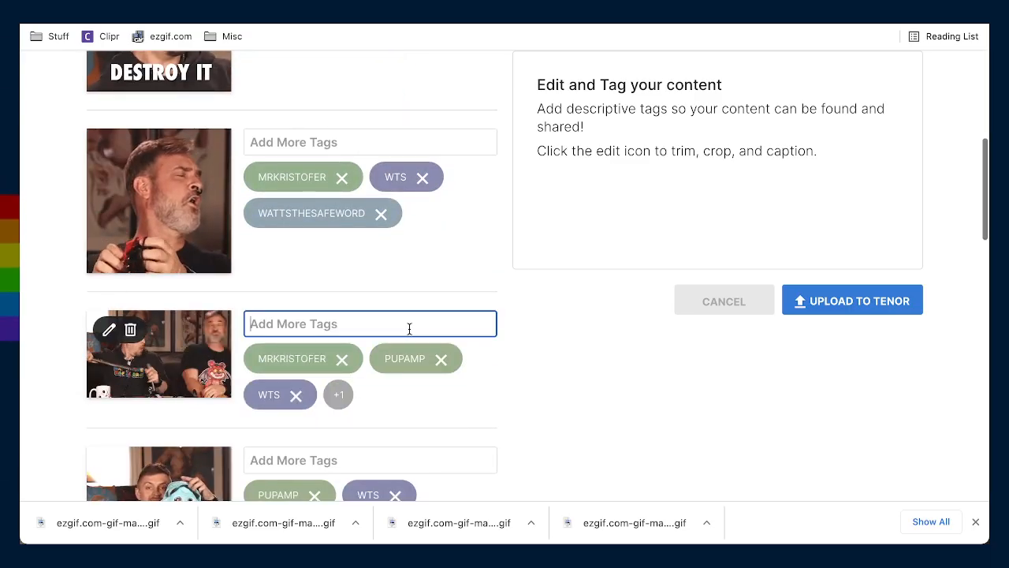
Add the descriptive tags "shake" and "aggressive" to the first GIF in the batch
scroll(401, 331, down, 5)
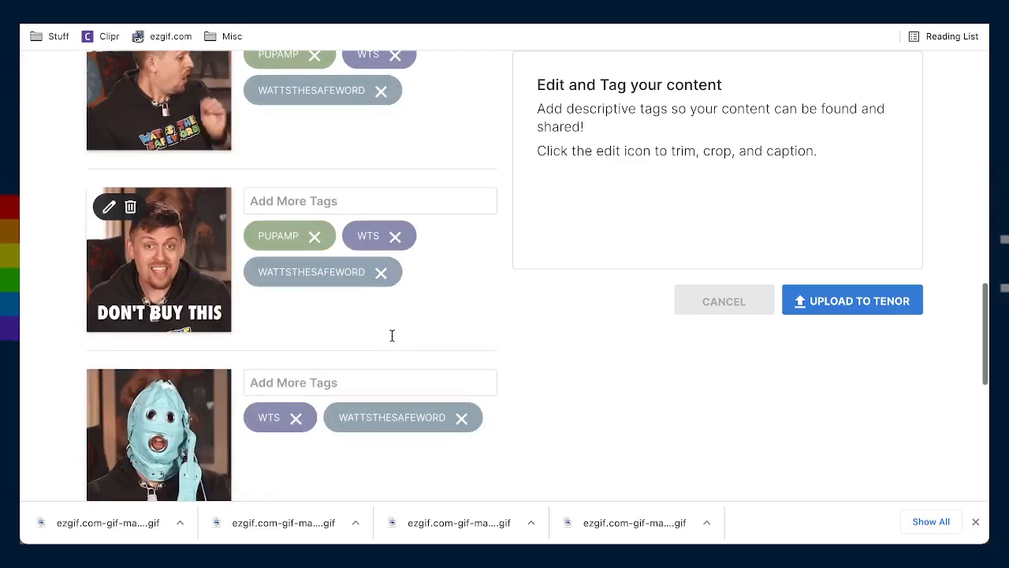
scroll(392, 336, down, 1)
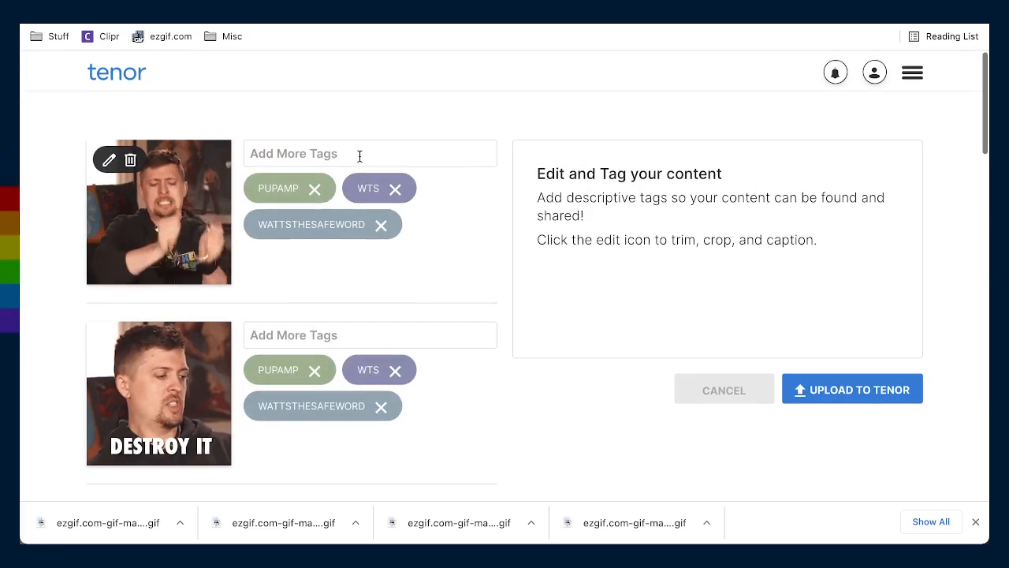
click(351, 148)
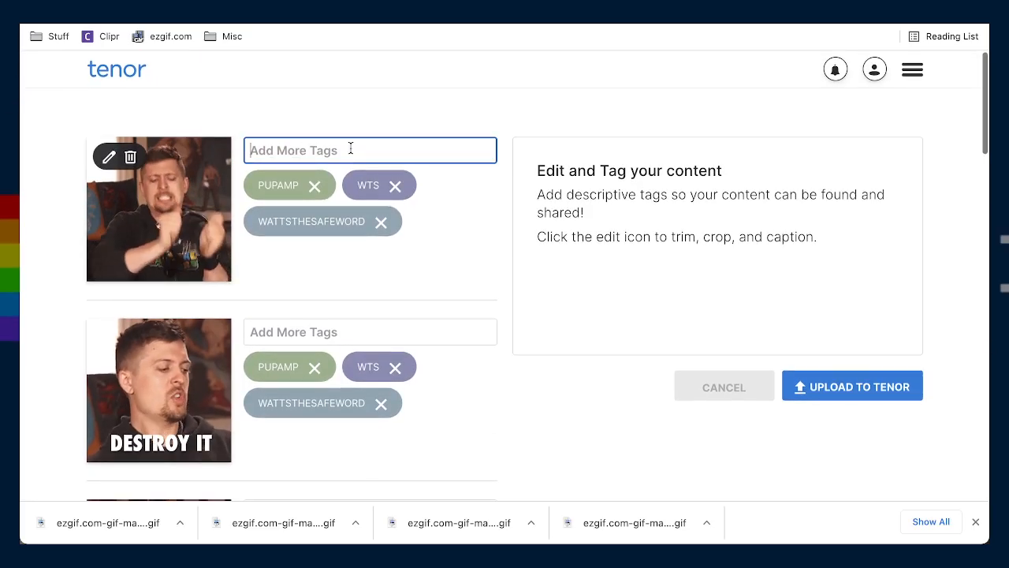
text(shake)
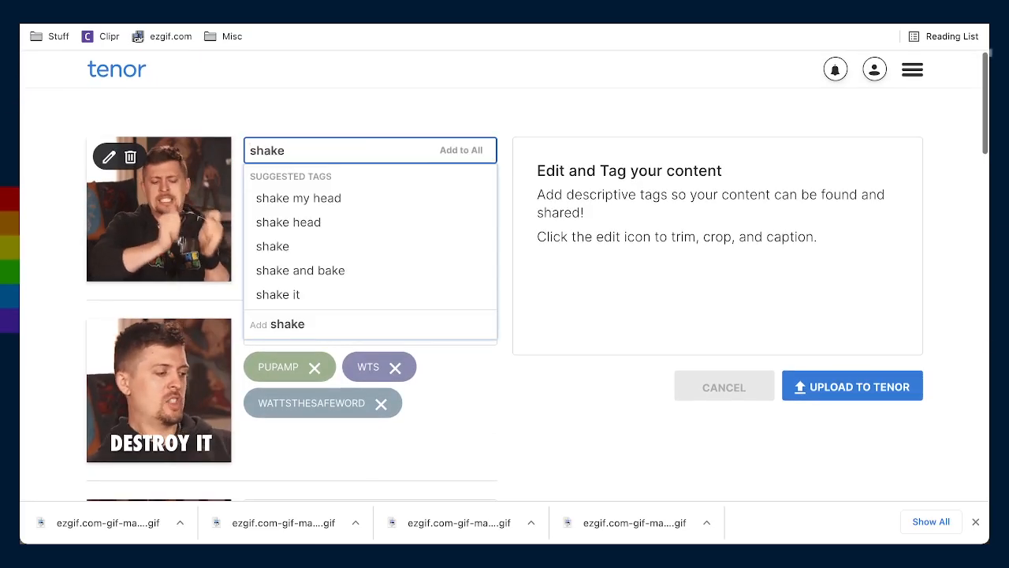
key(Return)
text(aggressive)
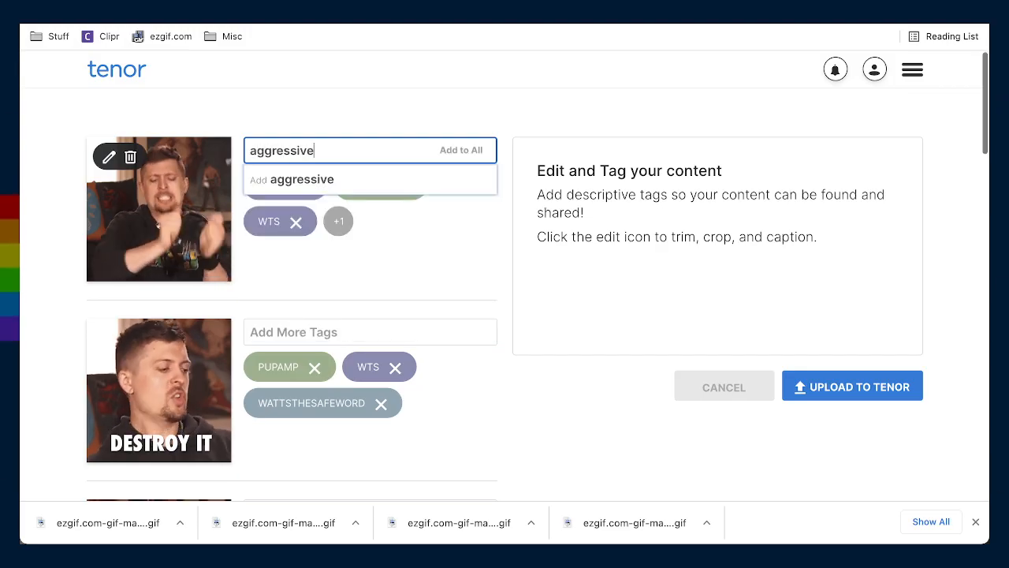
key(Return)
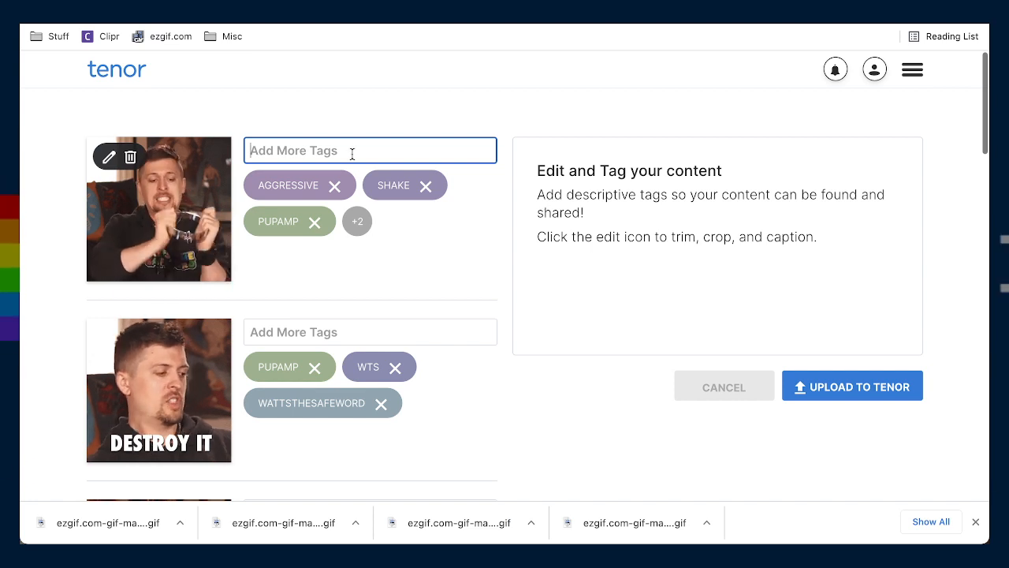
Add the descriptive tag "destroy" to the "DESTROY IT" GIF
click(359, 328)
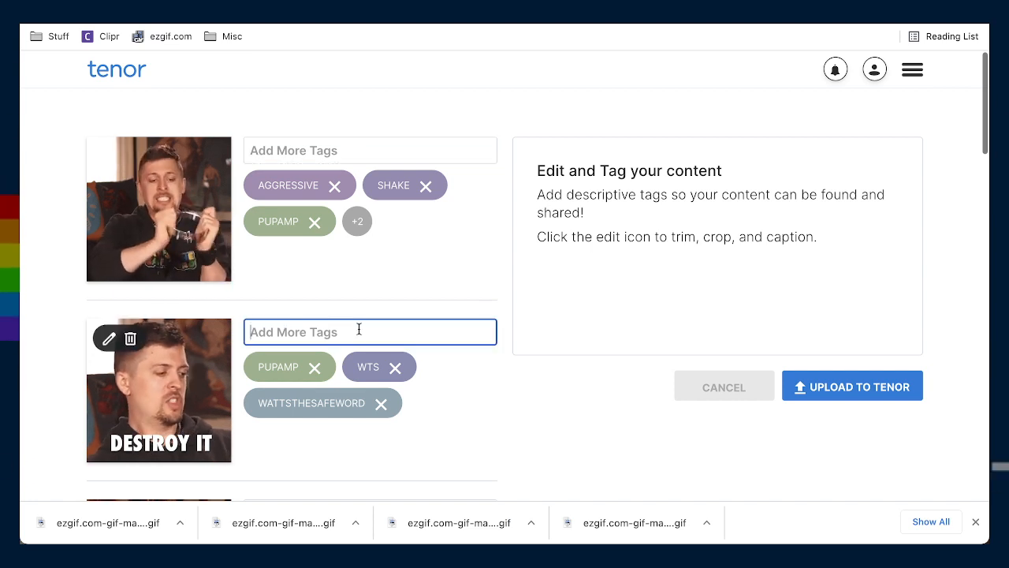
text(destroy)
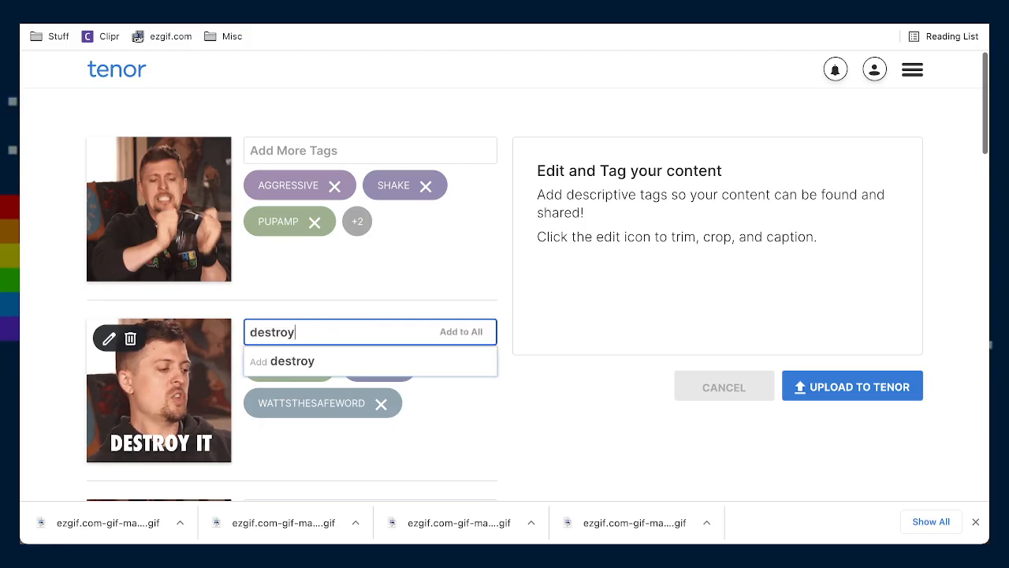
key(Return)
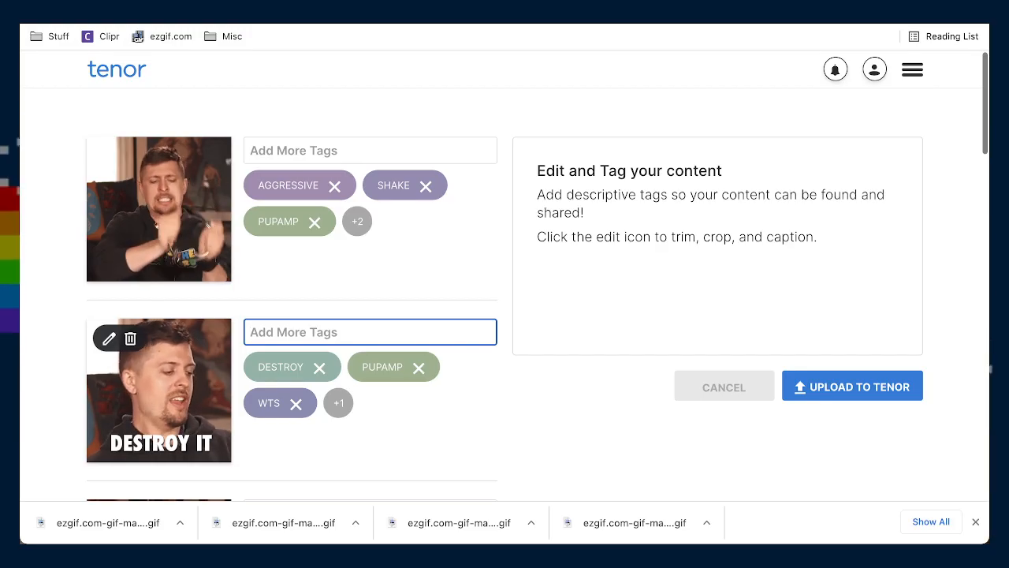
scroll(397, 408, down, 1)
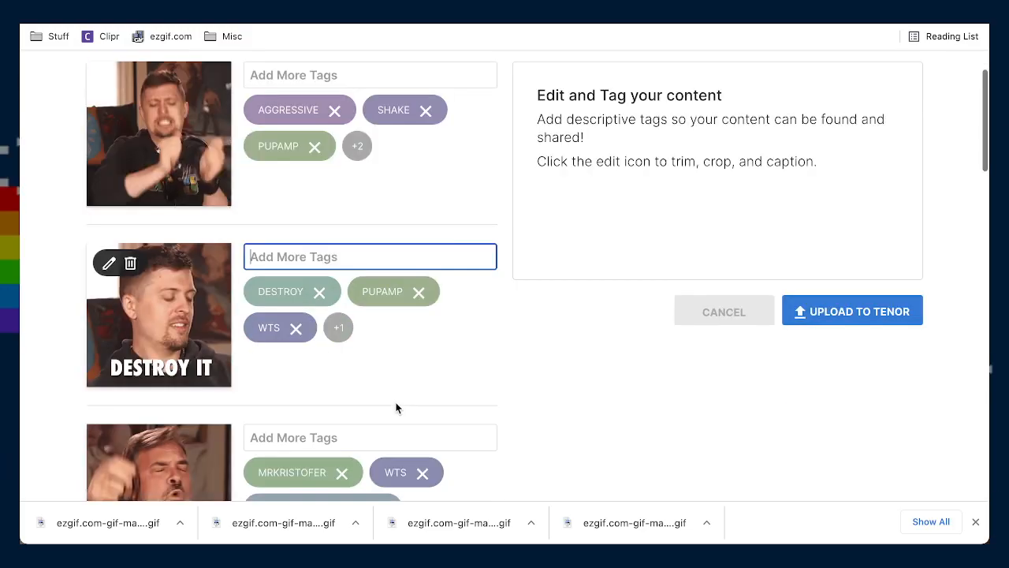
Add the descriptive tag "cancelled" to the "DESTROY IT" GIF
scroll(400, 406, down, 2)
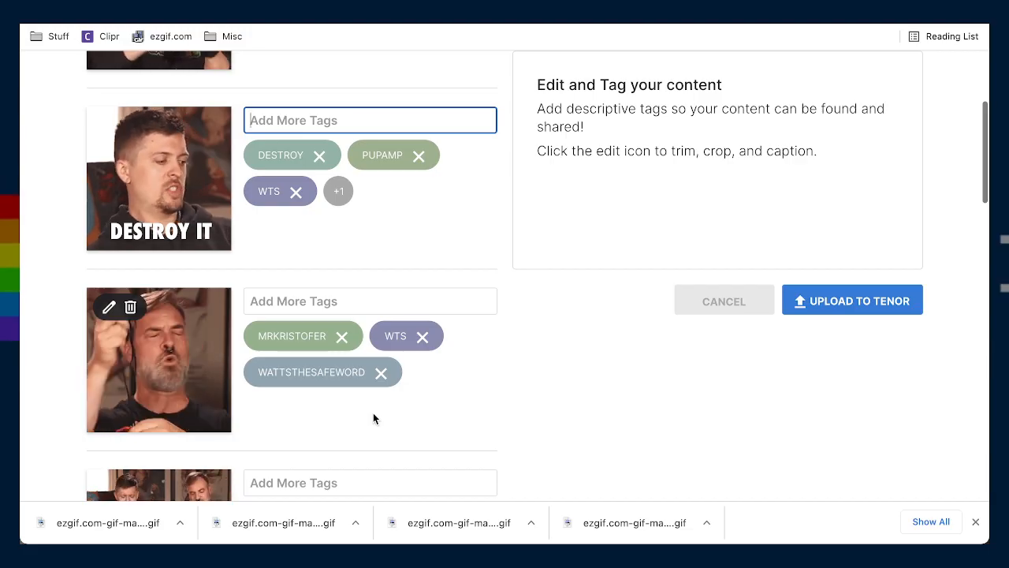
text(cance)
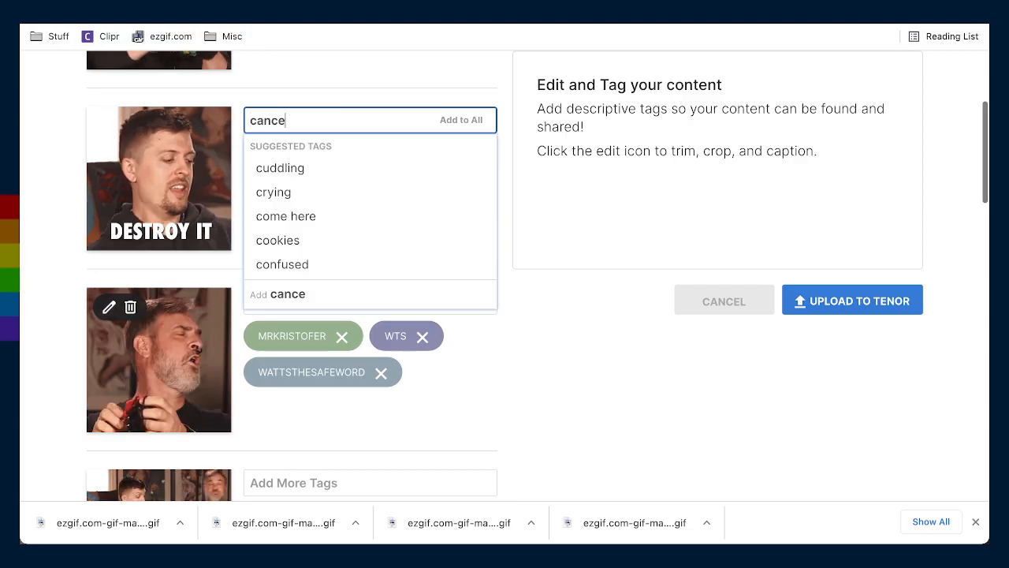
text(ll)
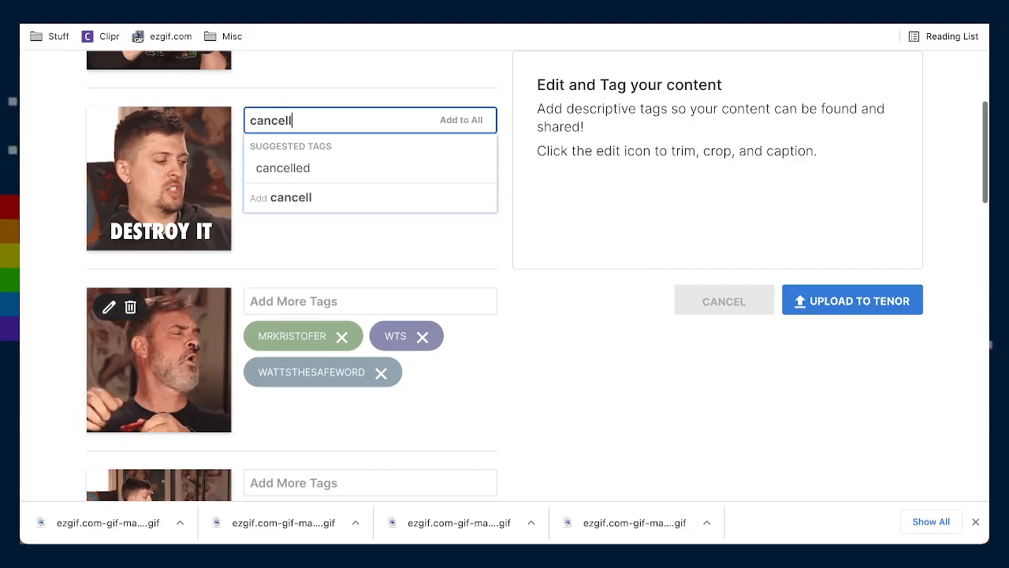
text(ed)
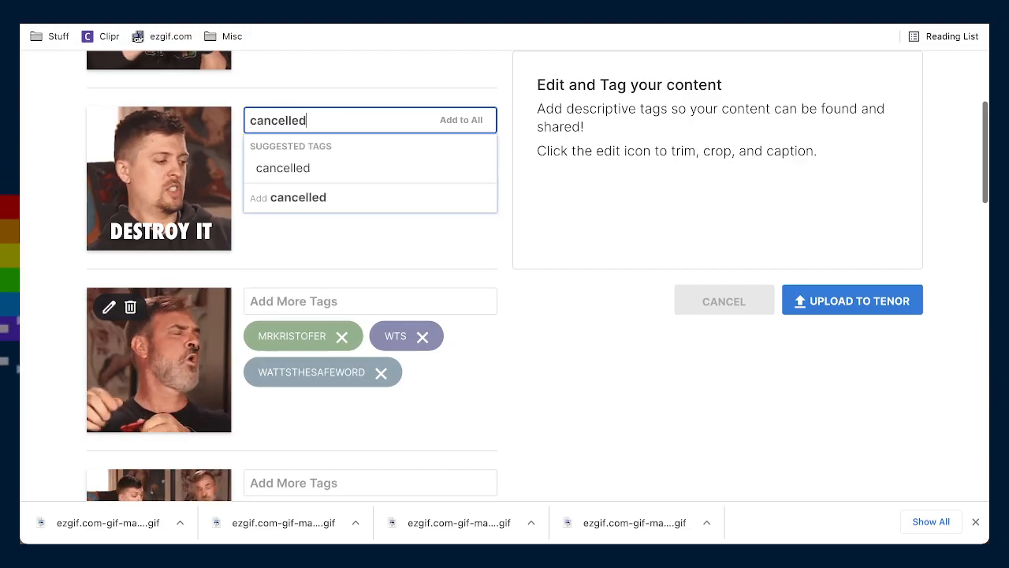
key(Return)
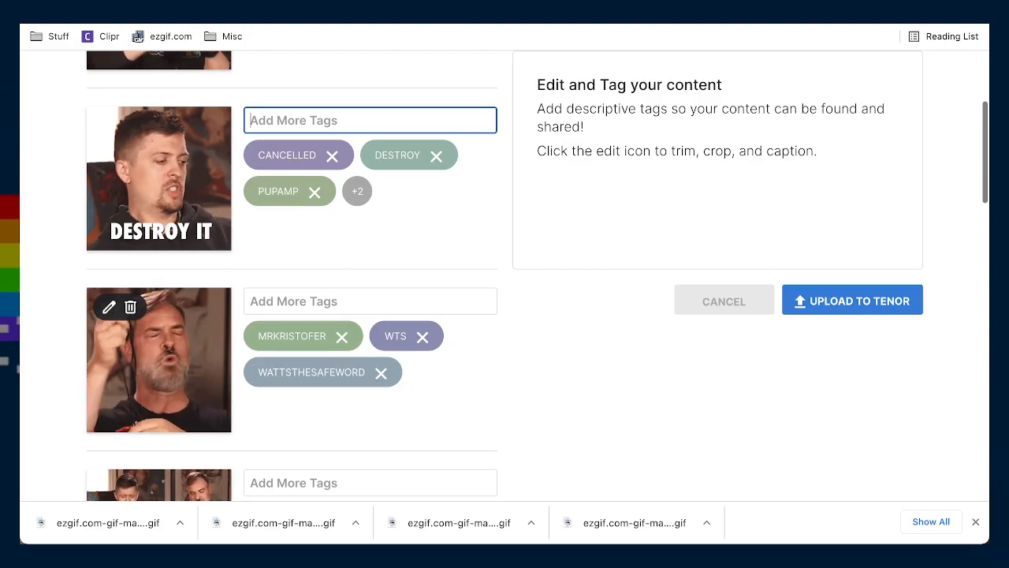
Add the descriptive tags "smell", "stinky" and "smelly" to the bearded man's close-up GIF
click(436, 301)
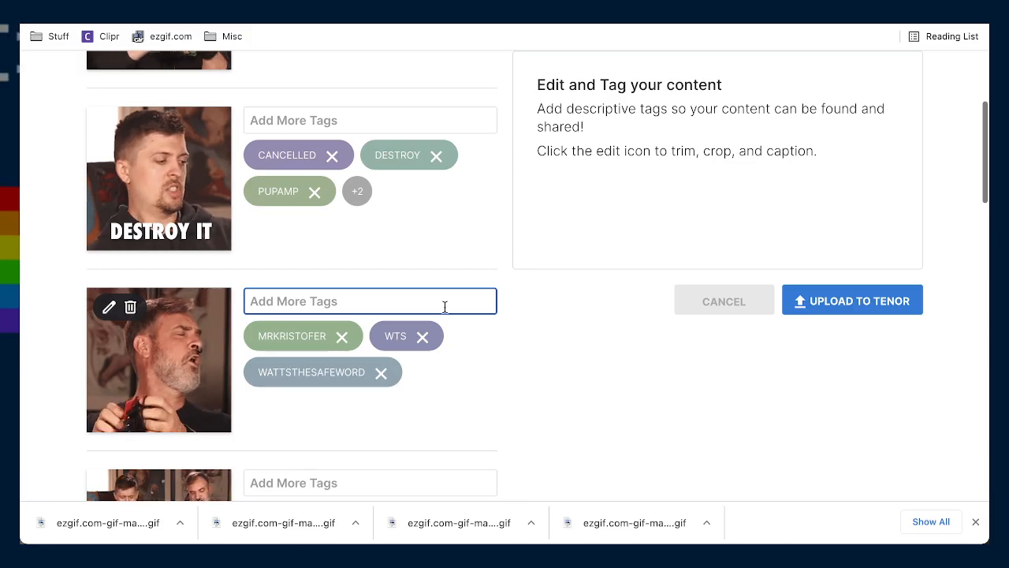
click(527, 310)
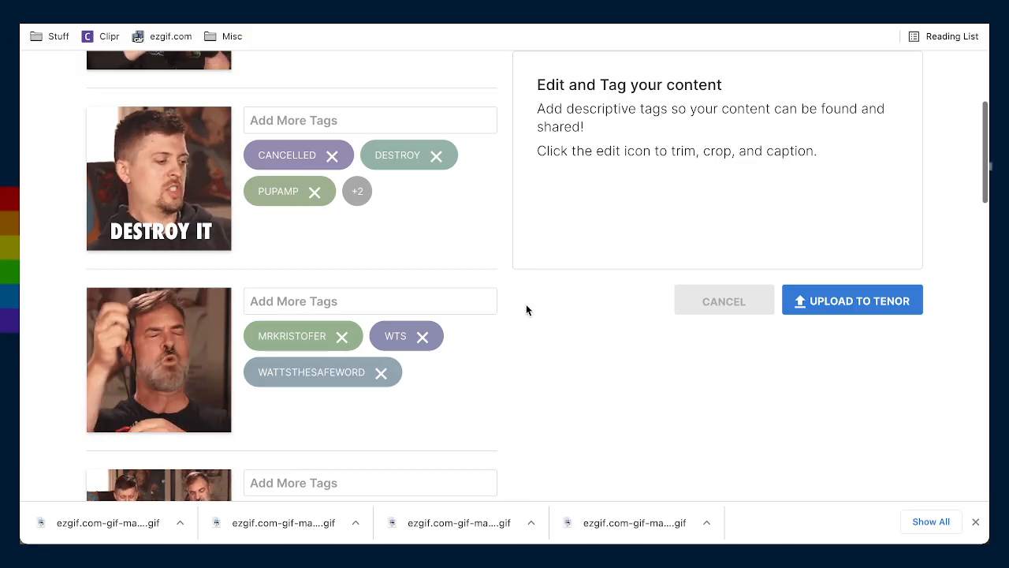
scroll(328, 214, down, 2)
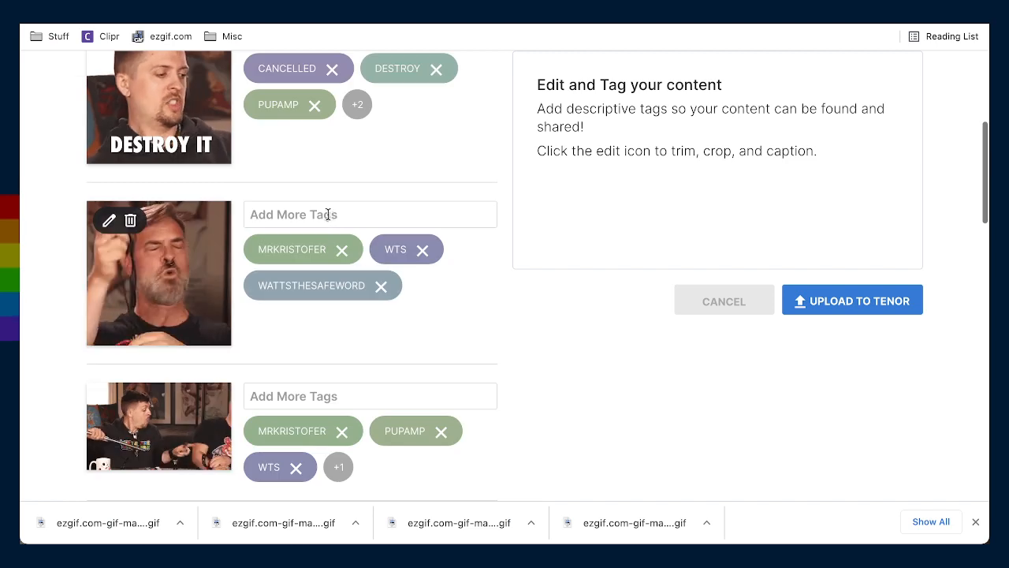
click(328, 214)
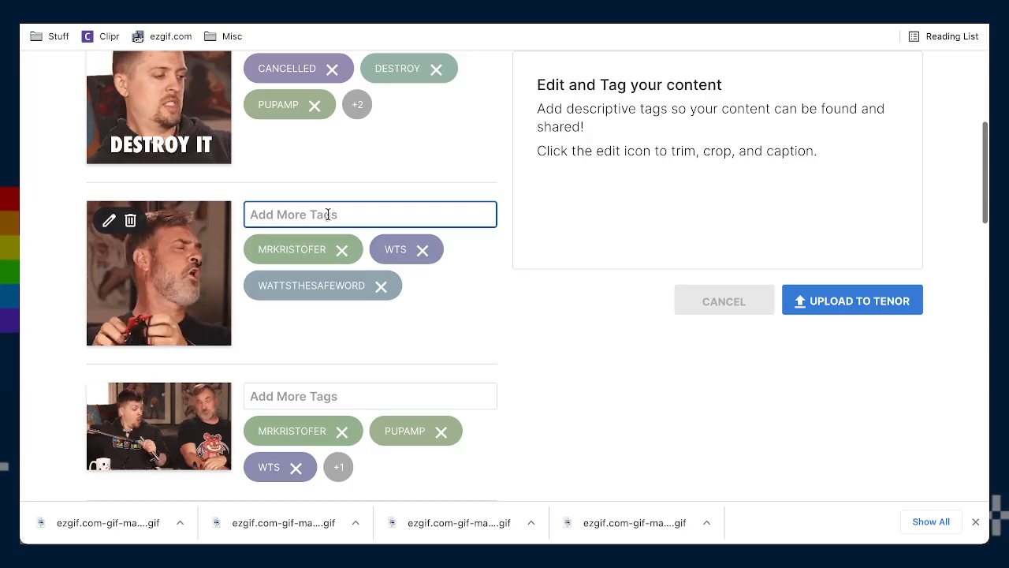
text(smell)
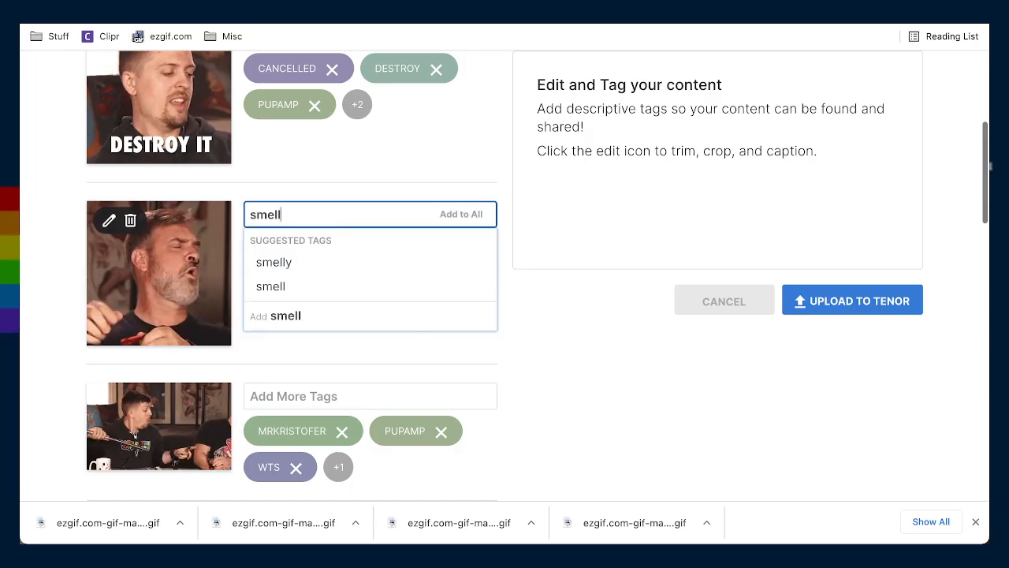
key(BackSpace)
key(BackSpace)
key(BackSpace)
key(BackSpace)
key(BackSpace)
text(stinky)
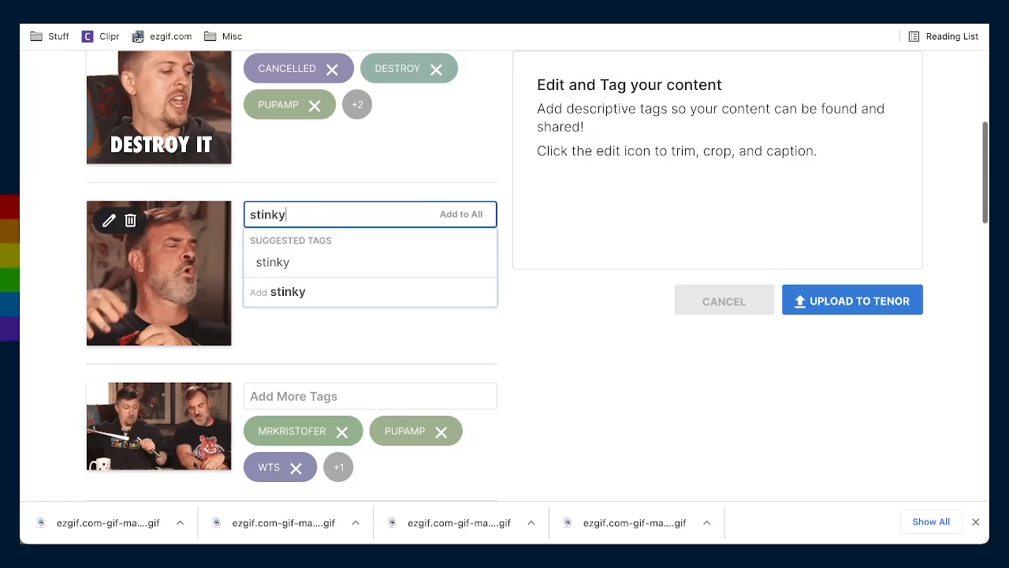
key(Return)
text(s)
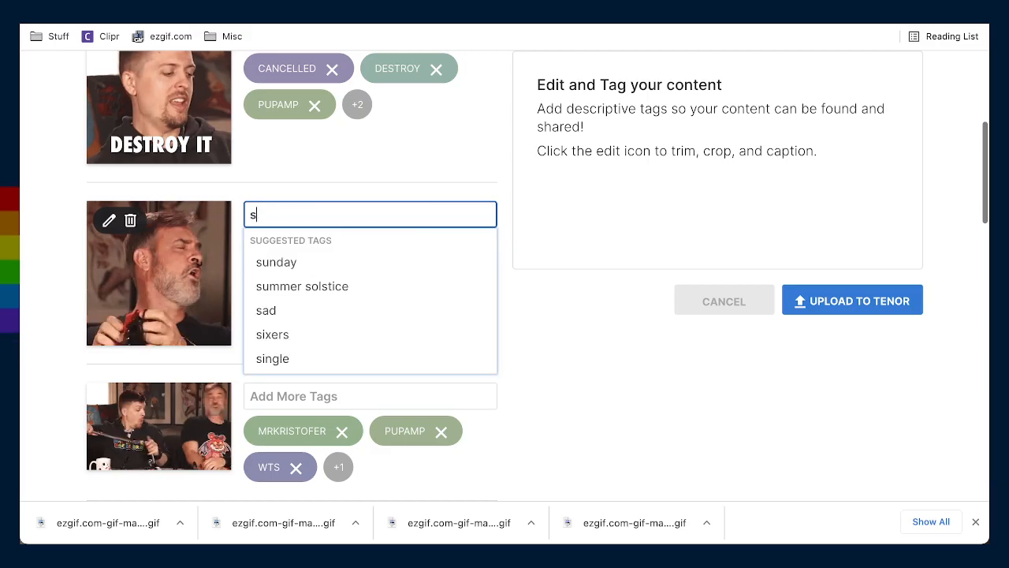
text(melly)
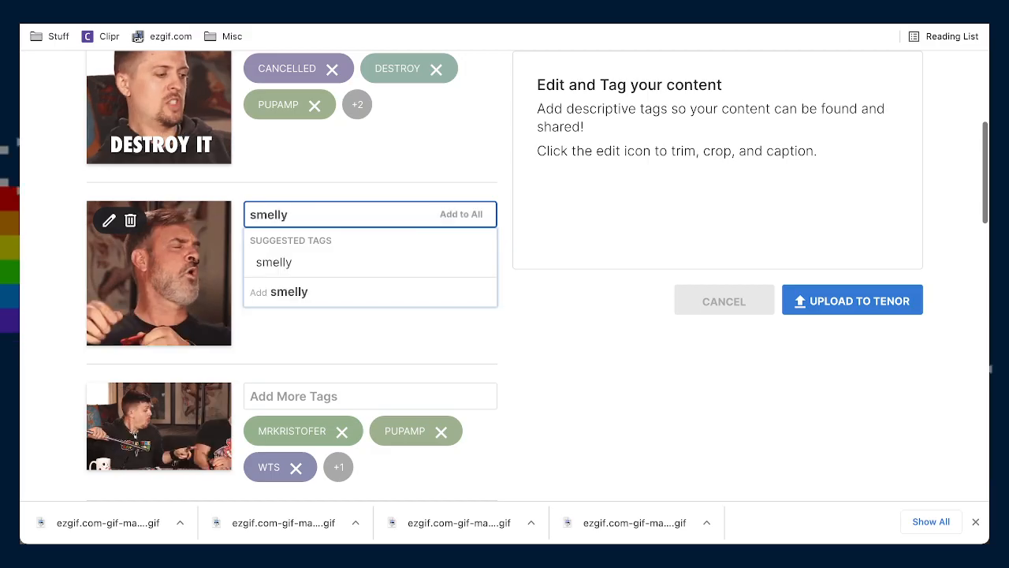
key(Return)
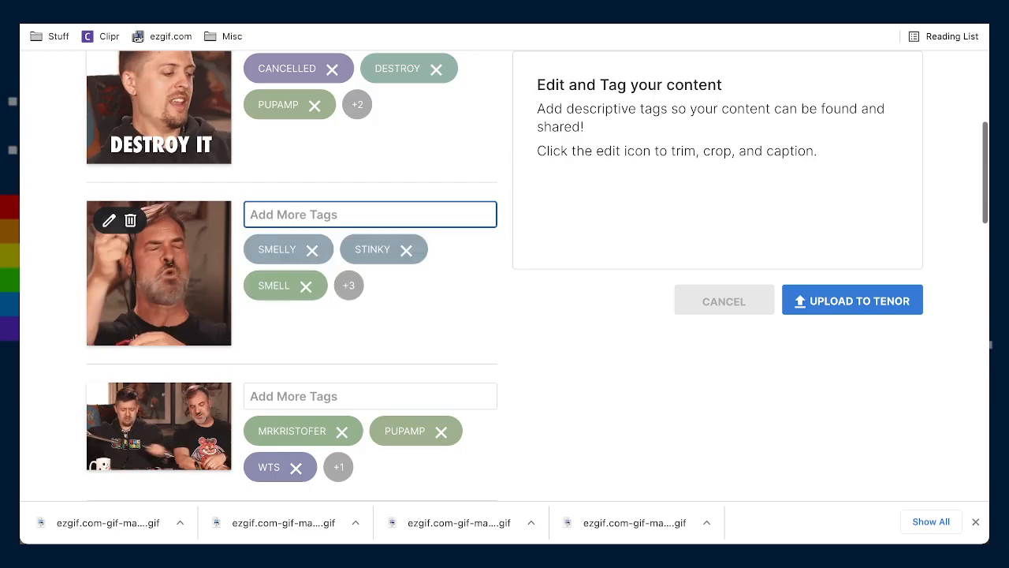
Expand the full tag list of the bearded man's close-up GIF and remove its "smell" tag
click(367, 292)
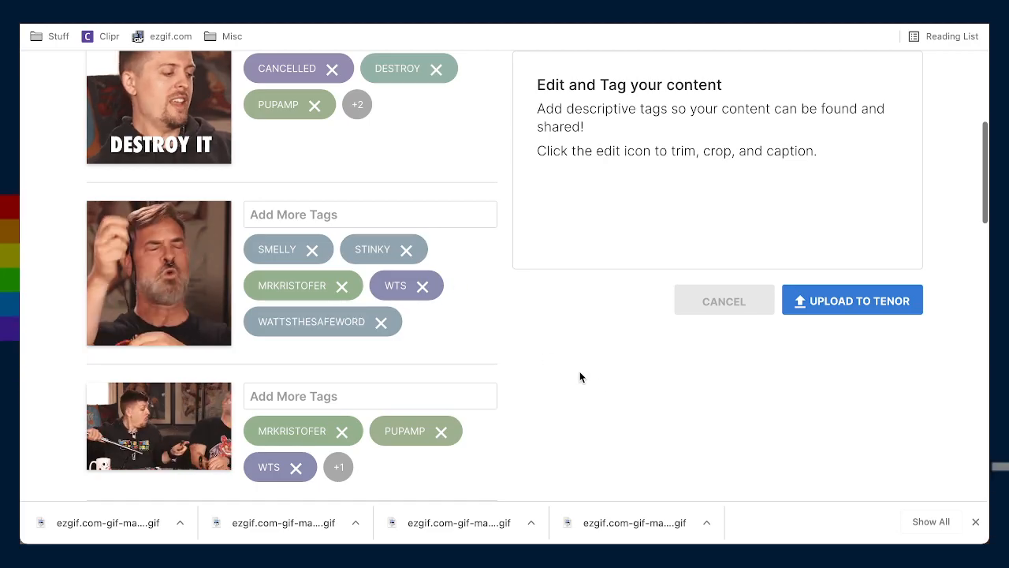
key(Tab)
scroll(599, 384, up, 1)
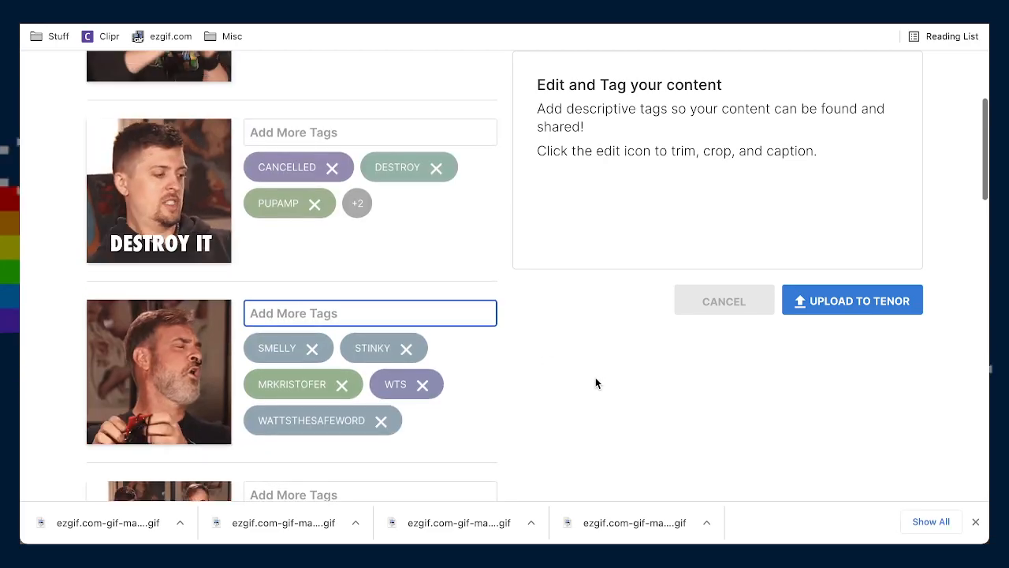
scroll(597, 379, down, 1)
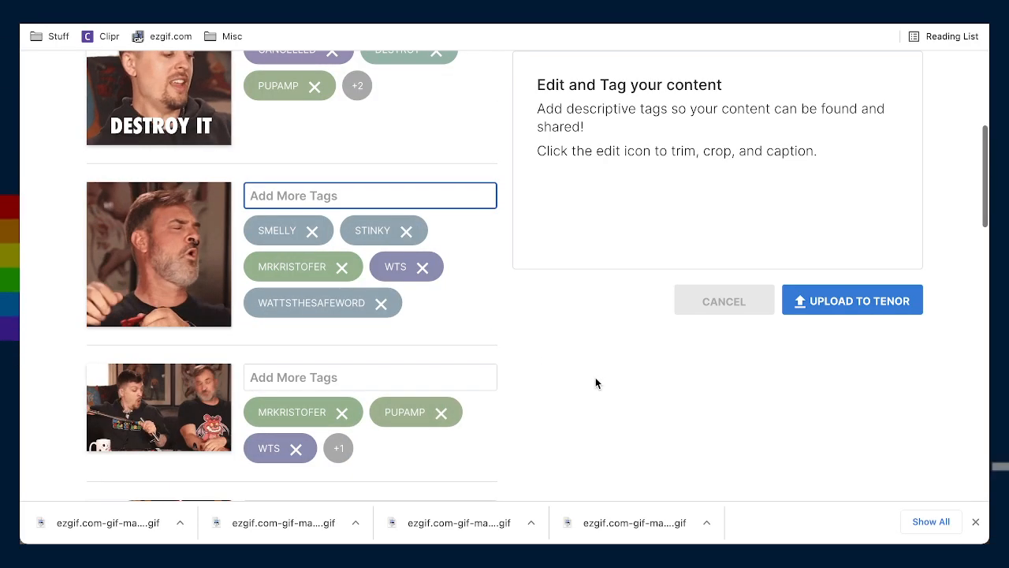
scroll(595, 383, up, 1)
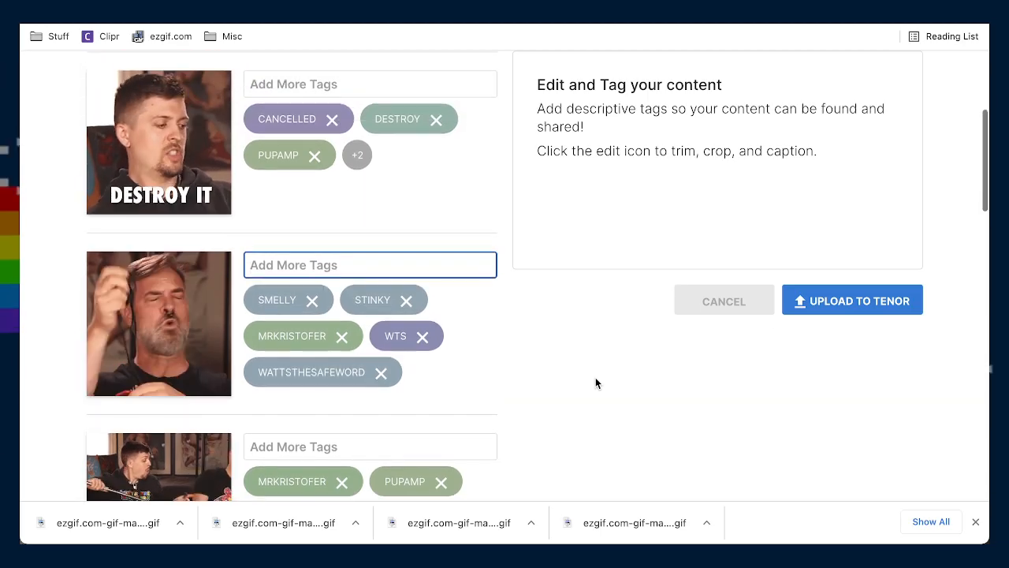
scroll(595, 382, down, 1)
scroll(595, 378, down, 1)
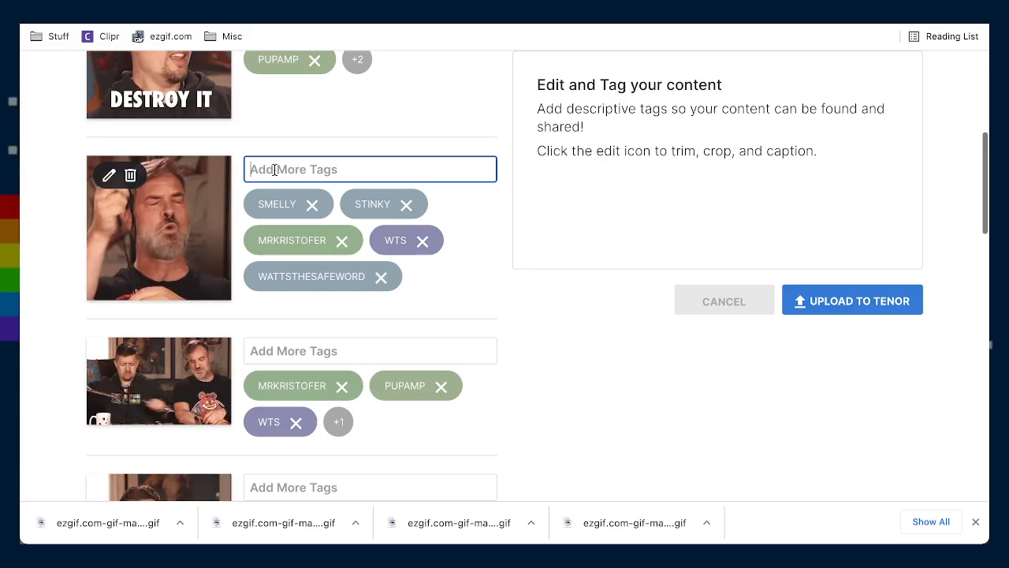
Add the descriptive tag "rancid" to the bearded man's close-up GIF
text(ree)
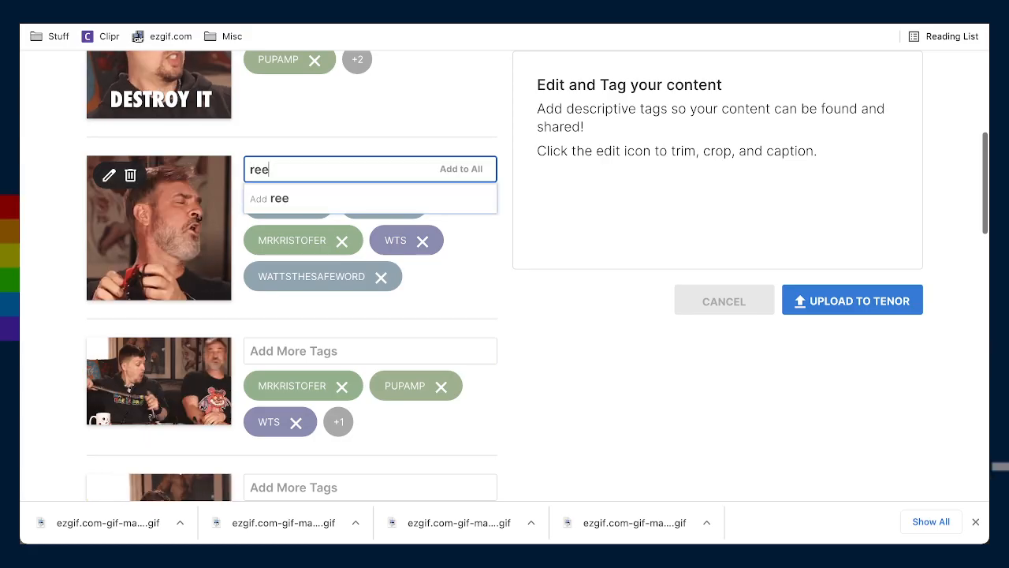
key(Return)
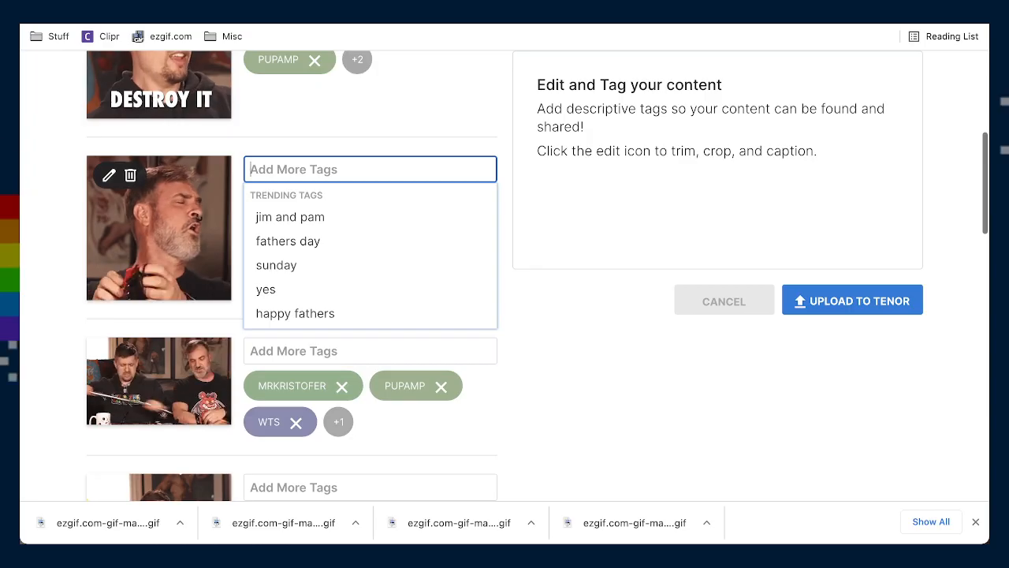
text(rancid)
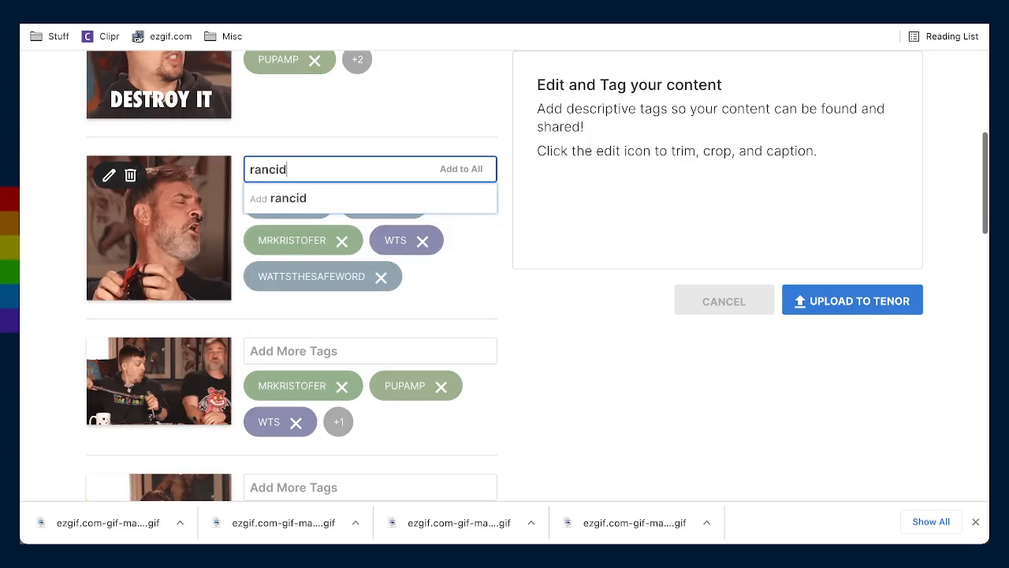
key(Return)
text(spoiled)
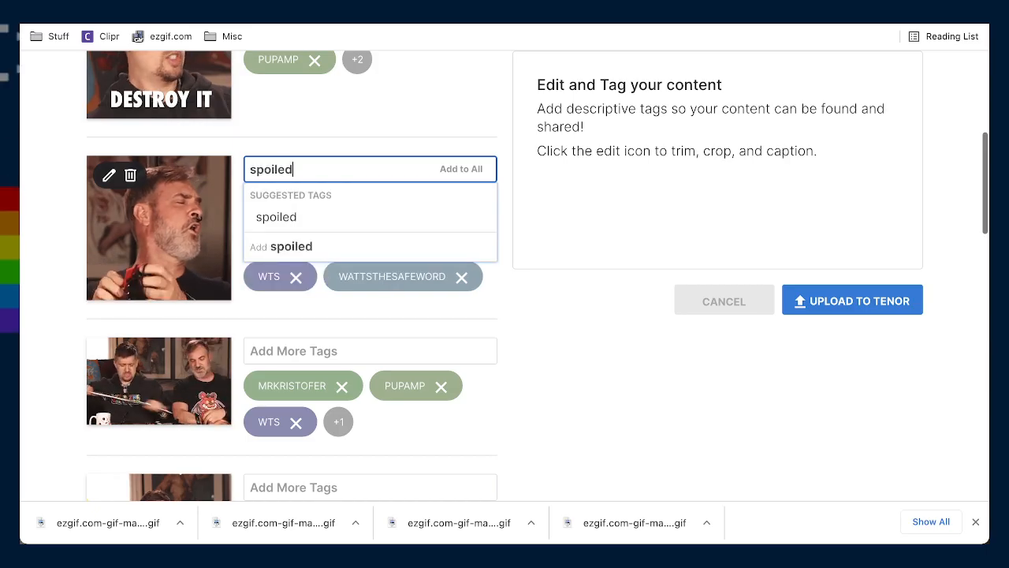
key(BackSpace)
key(BackSpace)
key(BackSpace)
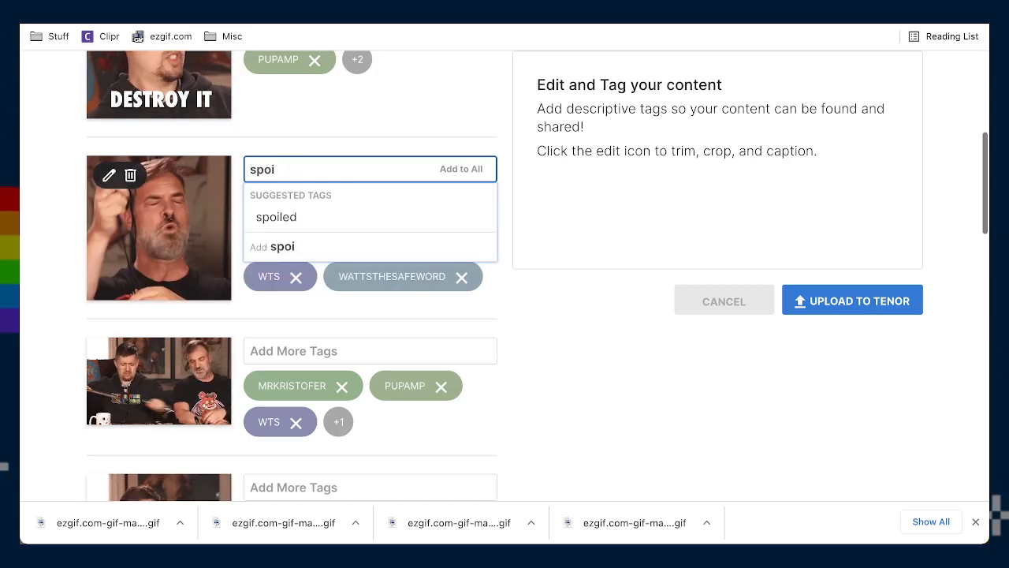
key(BackSpace)
key(BackSpace)
key(BackSpace)
key(BackSpace)
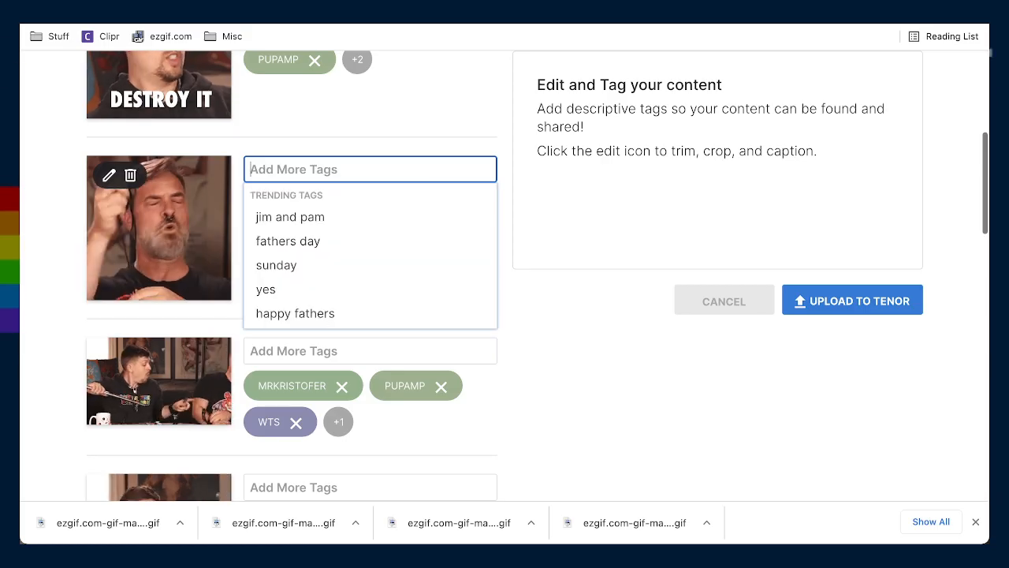
text(whi)
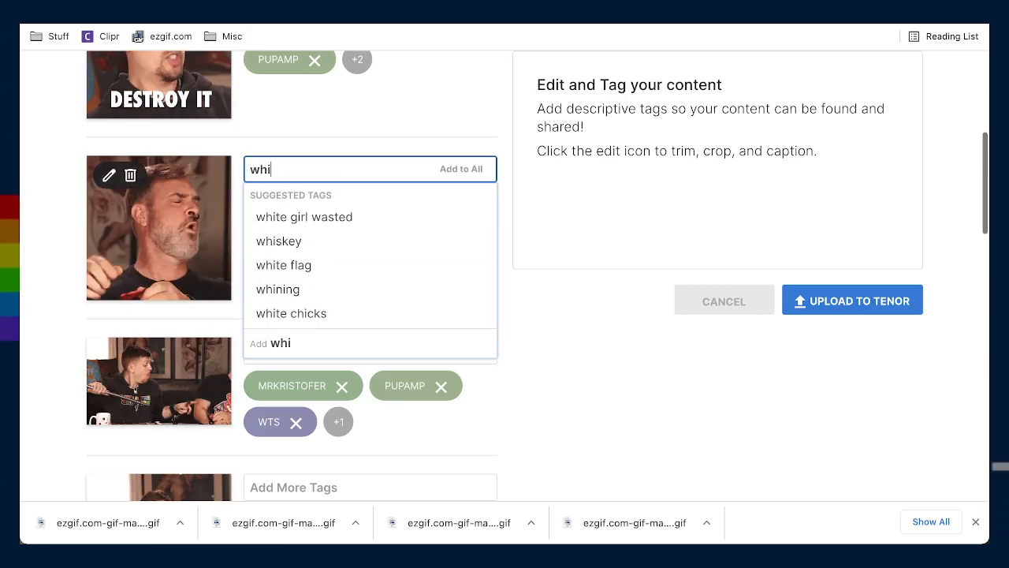
text(ff)
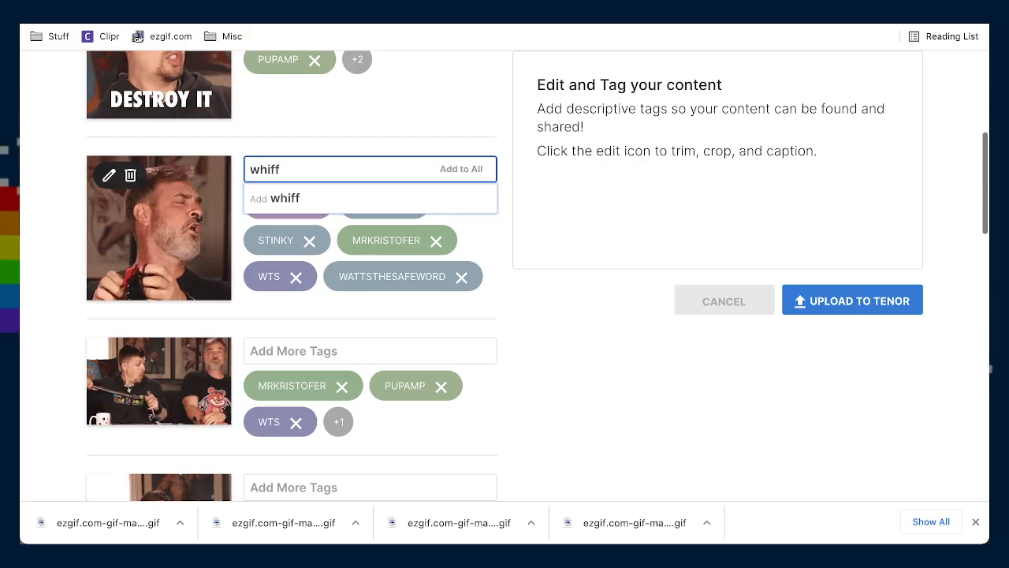
key(BackSpace)
key(BackSpace)
key(BackSpace)
key(BackSpace)
key(BackSpace)
Add the descriptive tag "nose" to the bearded man's close-up GIF
text(nose)
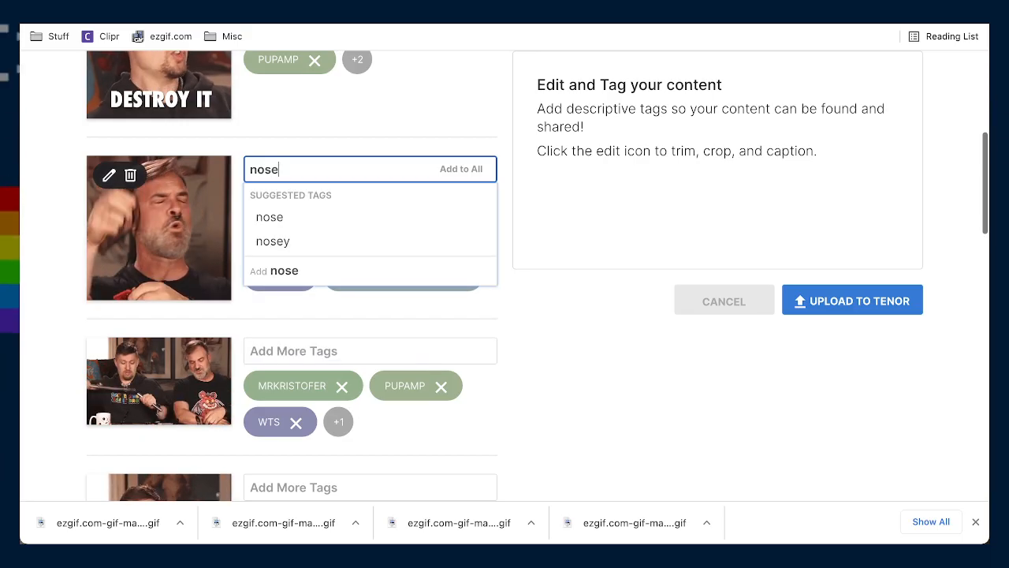
key(Return)
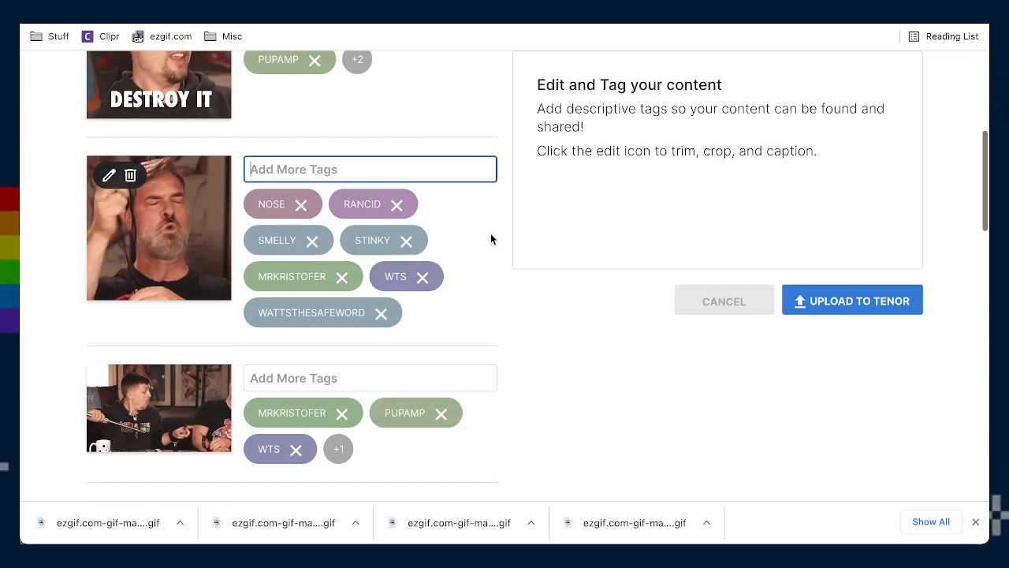
Add the descriptive tags "hit", "accident" and "ouch" to the GIF showing both men
click(428, 377)
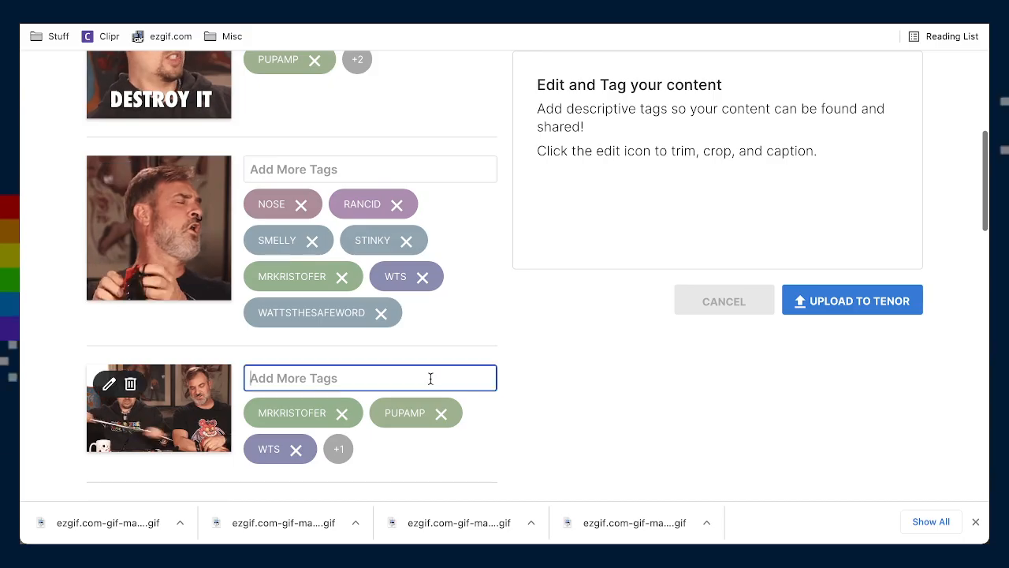
scroll(522, 339, down, 3)
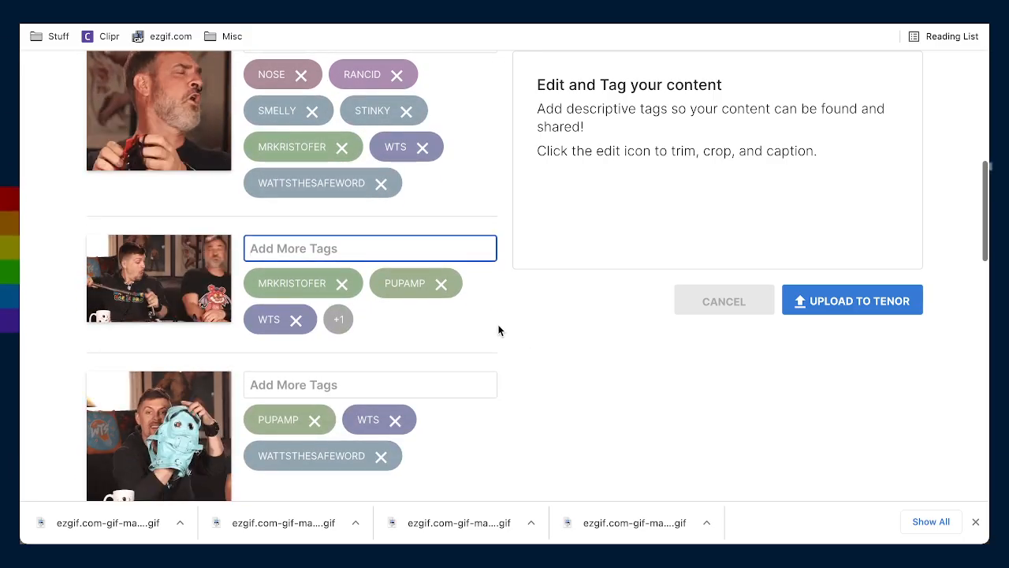
text(hit)
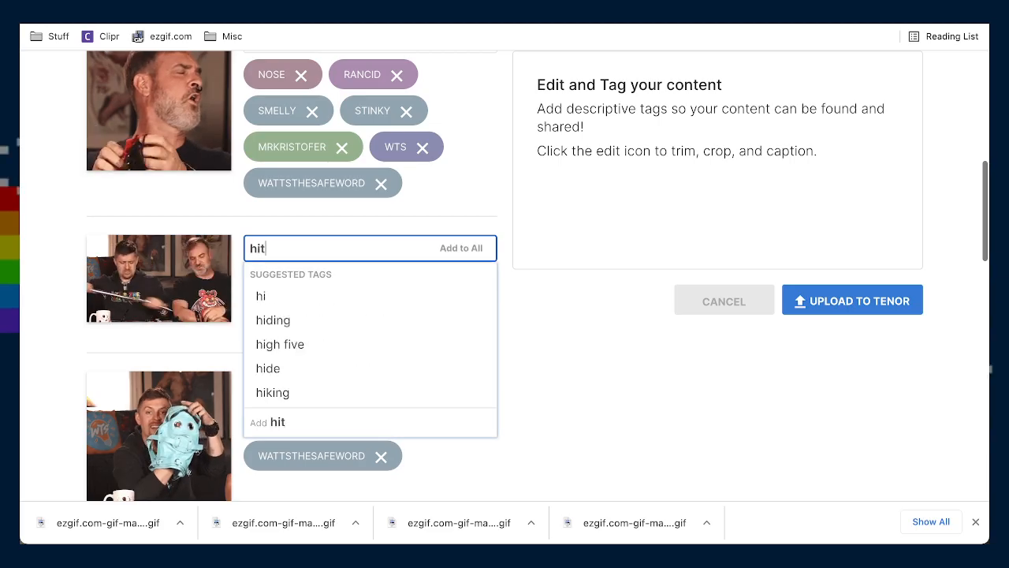
key(BackSpace)
key(BackSpace)
key(BackSpace)
text(accident)
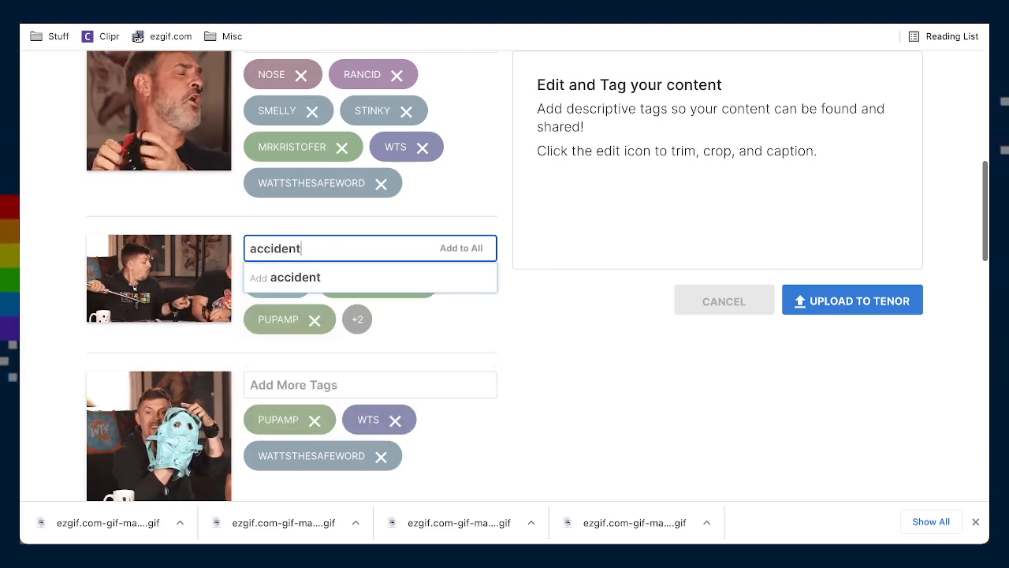
key(Return)
text(ouch)
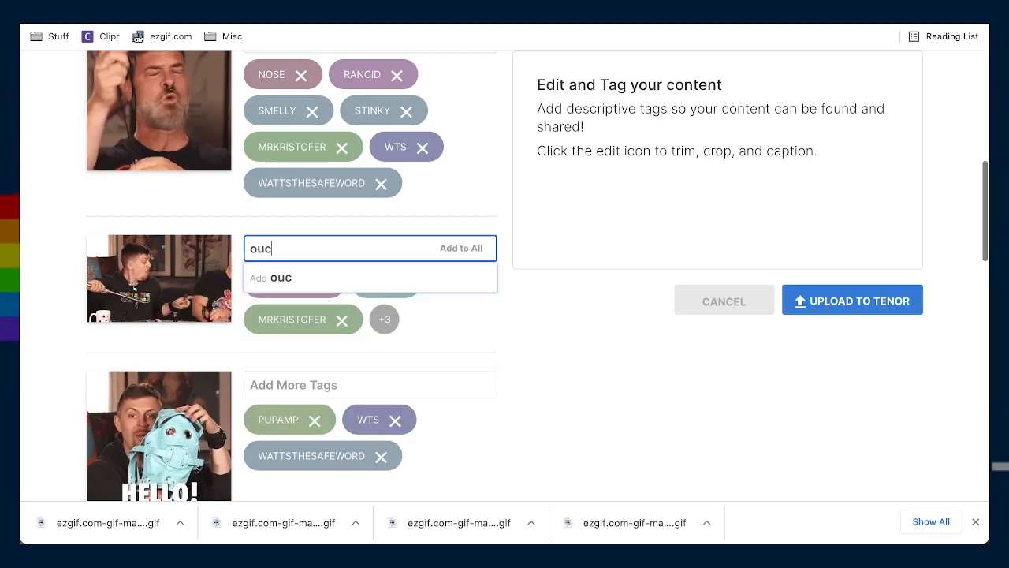
key(Return)
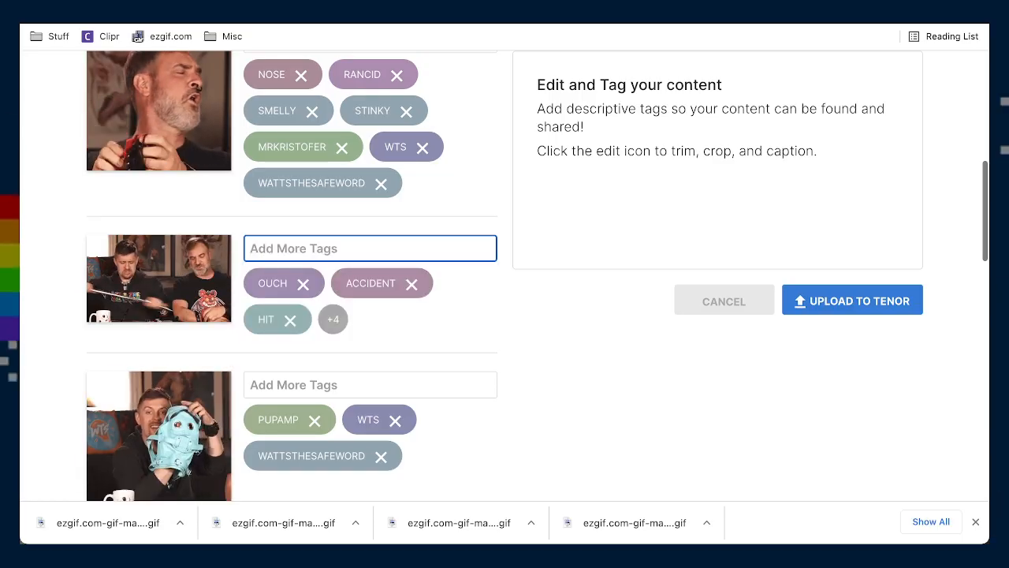
Add the descriptive tag "oops" to the GIF showing both men and expand its full tag list
text(oops)
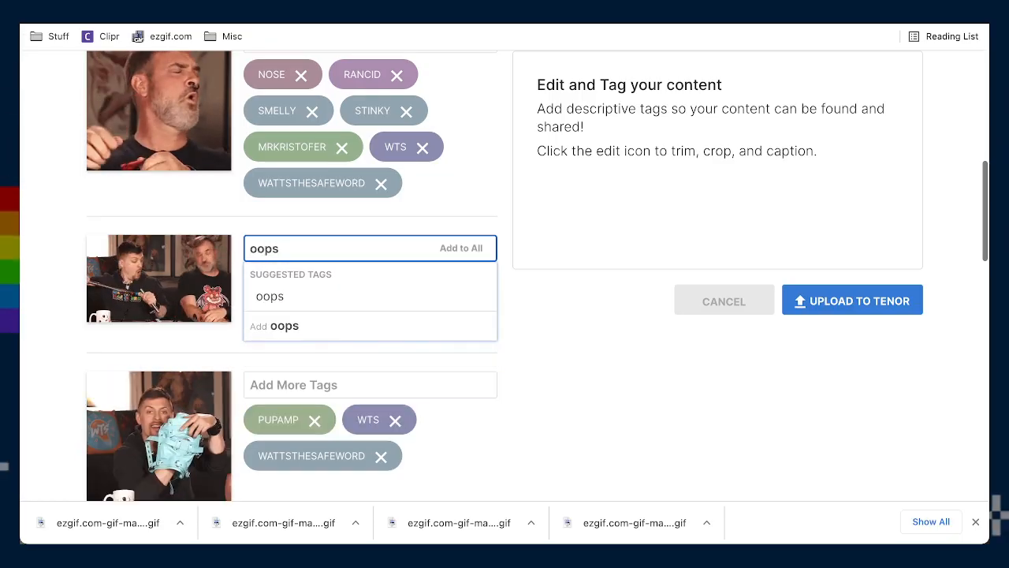
key(Return)
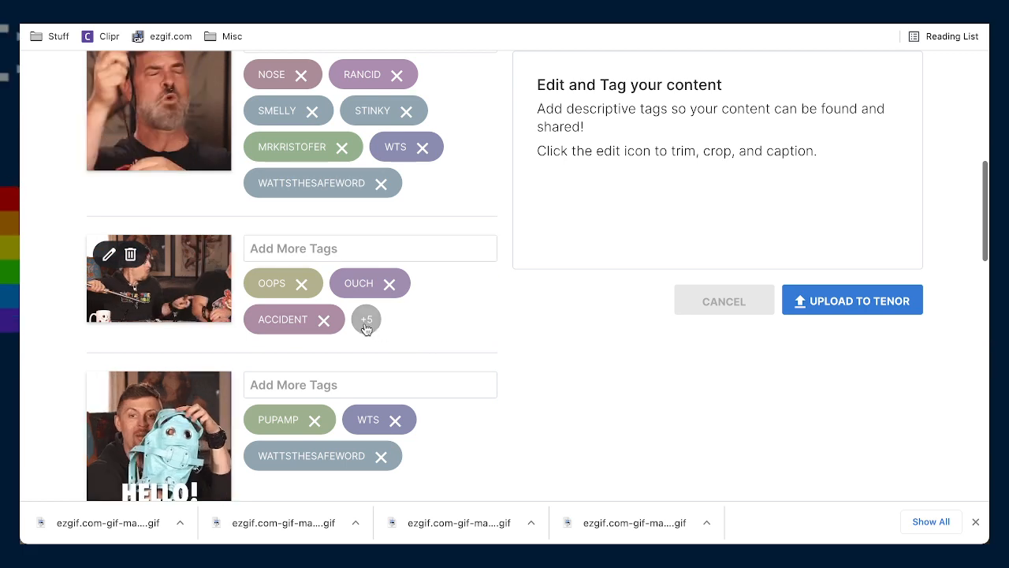
click(366, 319)
Add the descriptive tags "mask", "hello" and "puppet" to the "HELLO!" blue mask GIF and expand its full tag list
scroll(513, 345, down, 2)
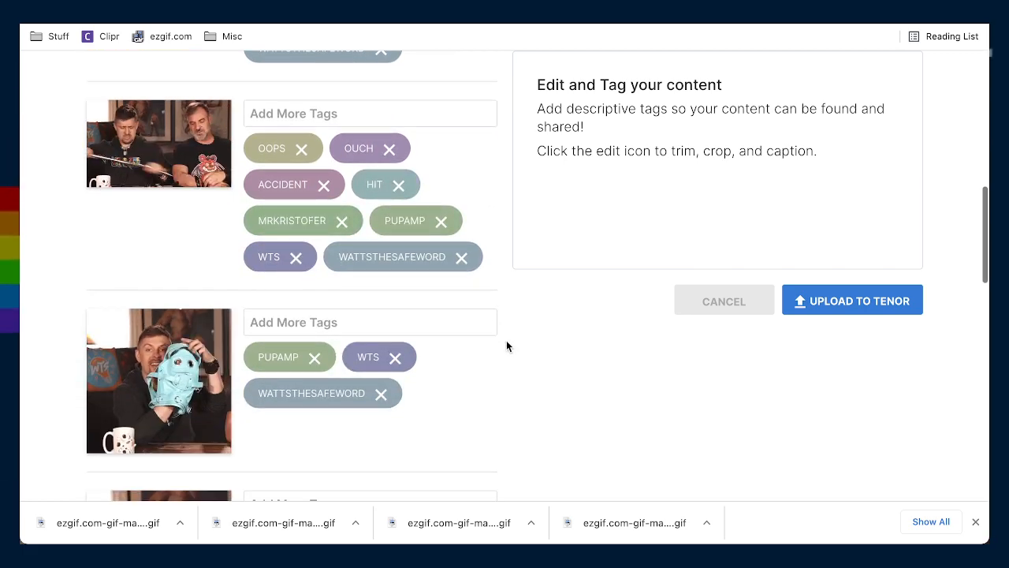
click(383, 319)
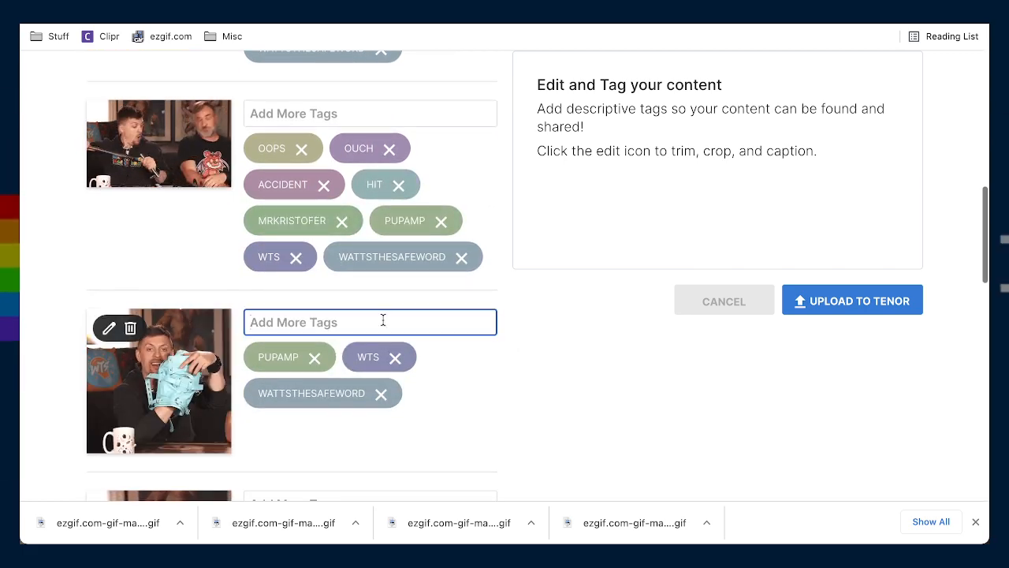
text(mask)
key(Return)
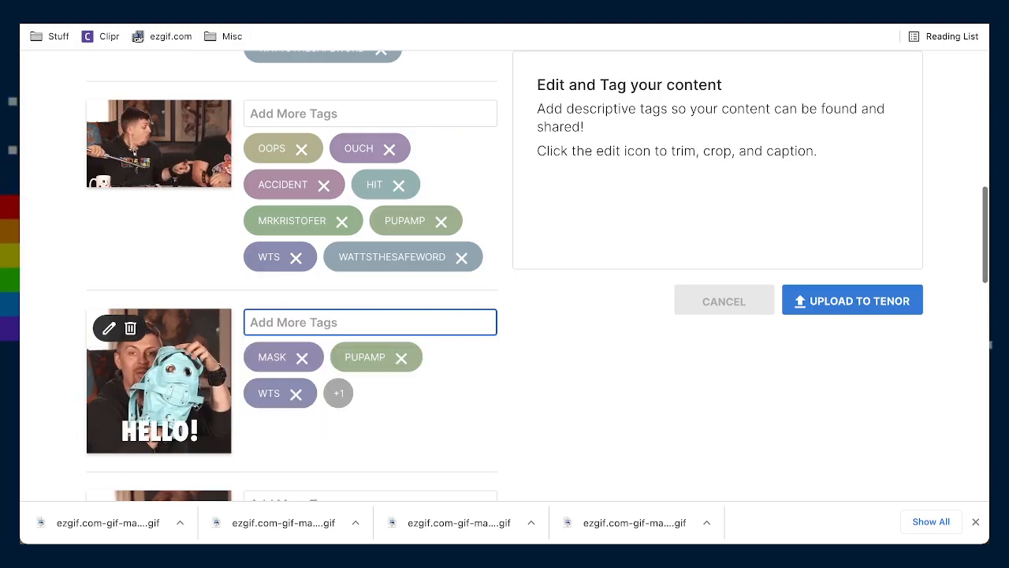
text(hello)
key(Return)
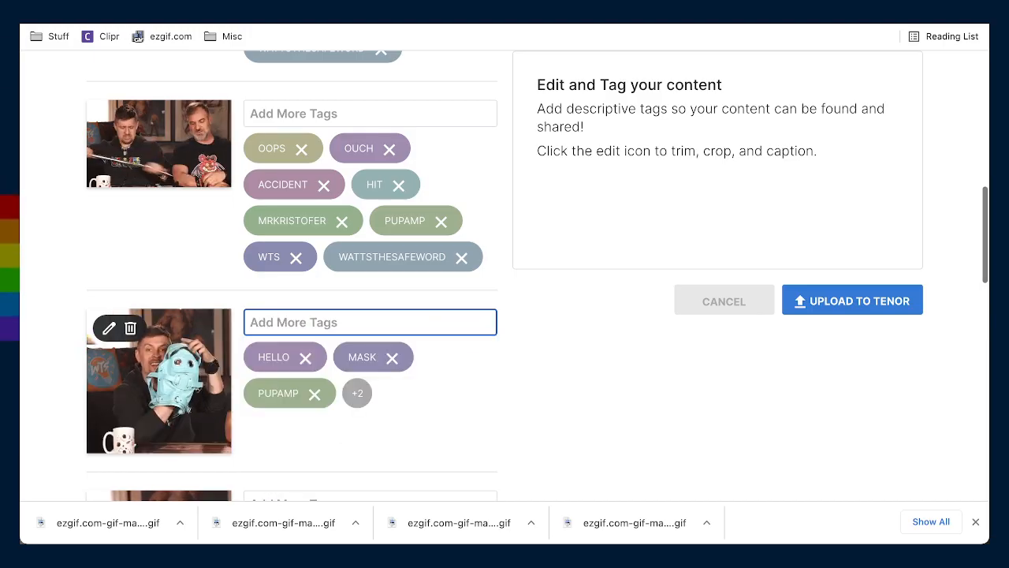
text(puppet)
key(Return)
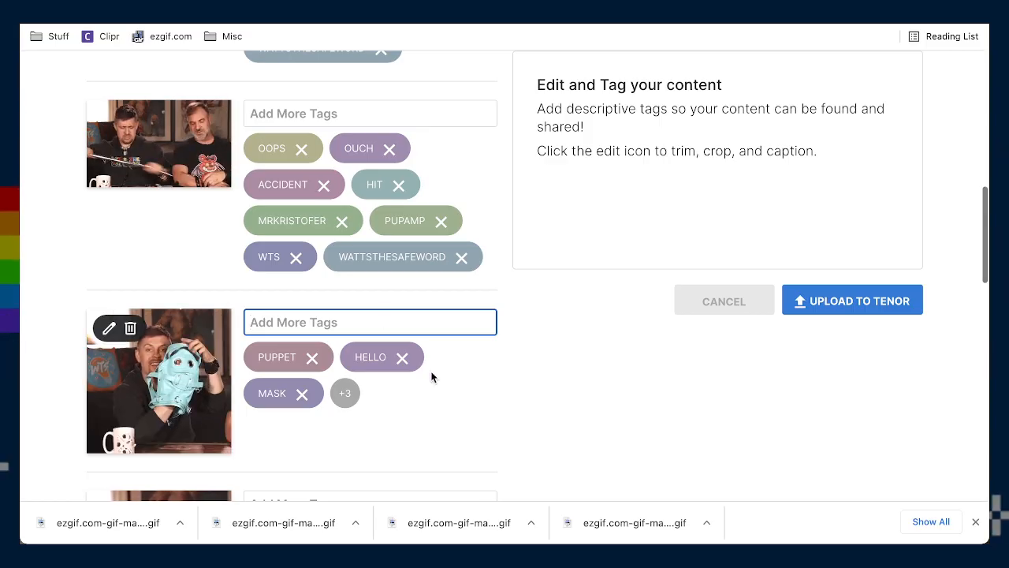
click(357, 392)
Add the descriptive tags "gasp" and "surprise" to the GIF of the man covering his mouth
scroll(525, 407, down, 3)
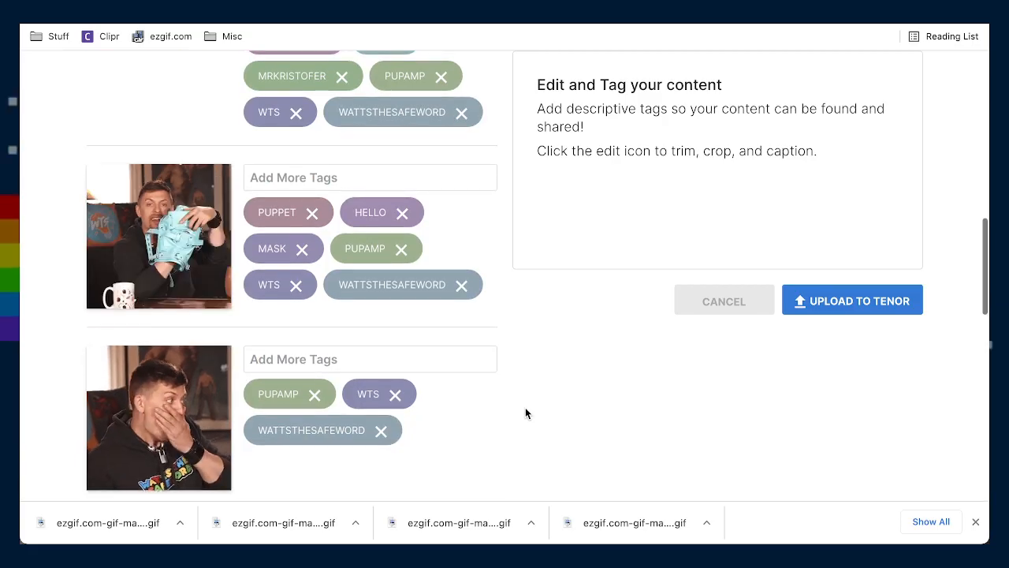
scroll(525, 413, down, 1)
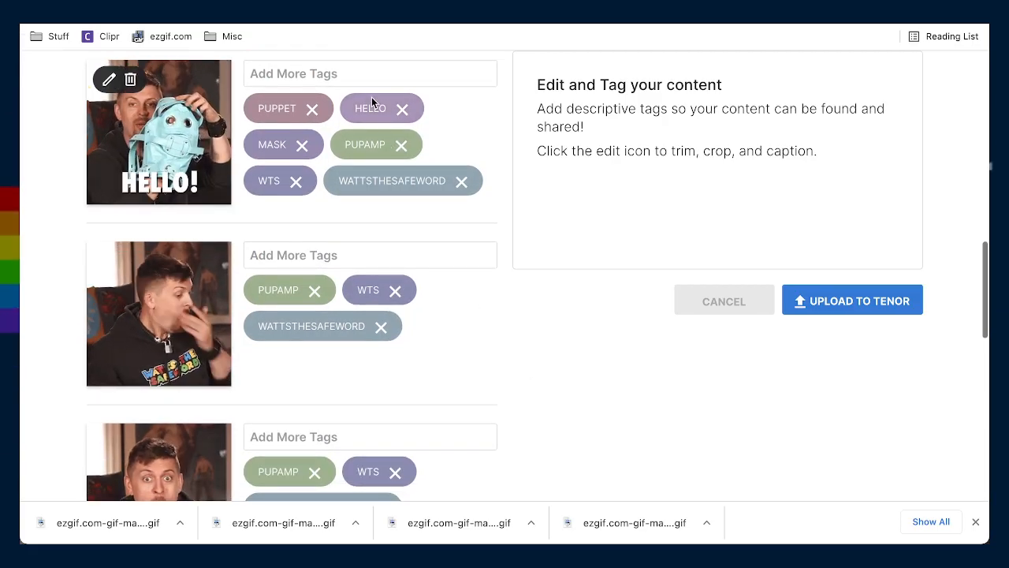
click(371, 70)
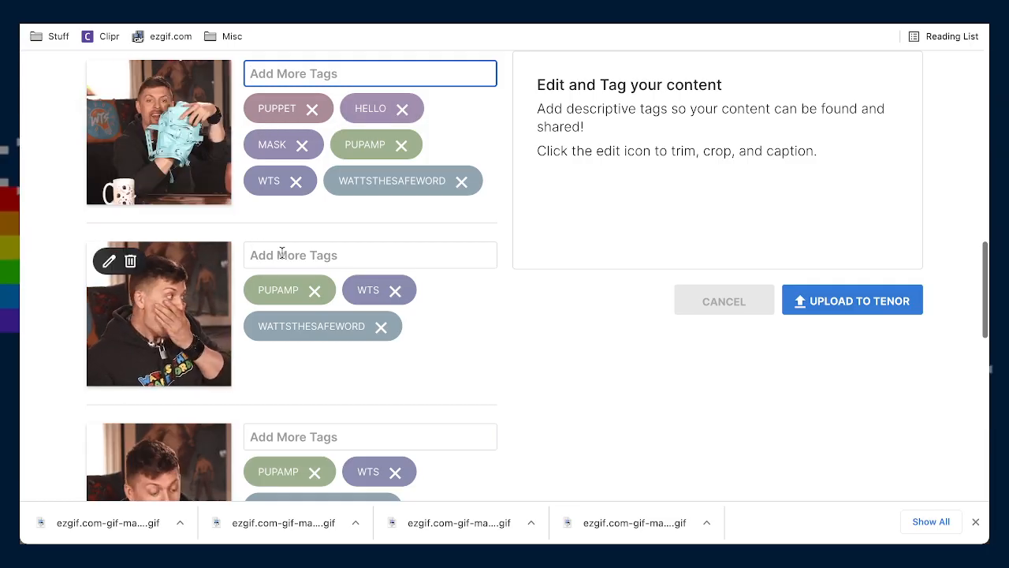
click(342, 260)
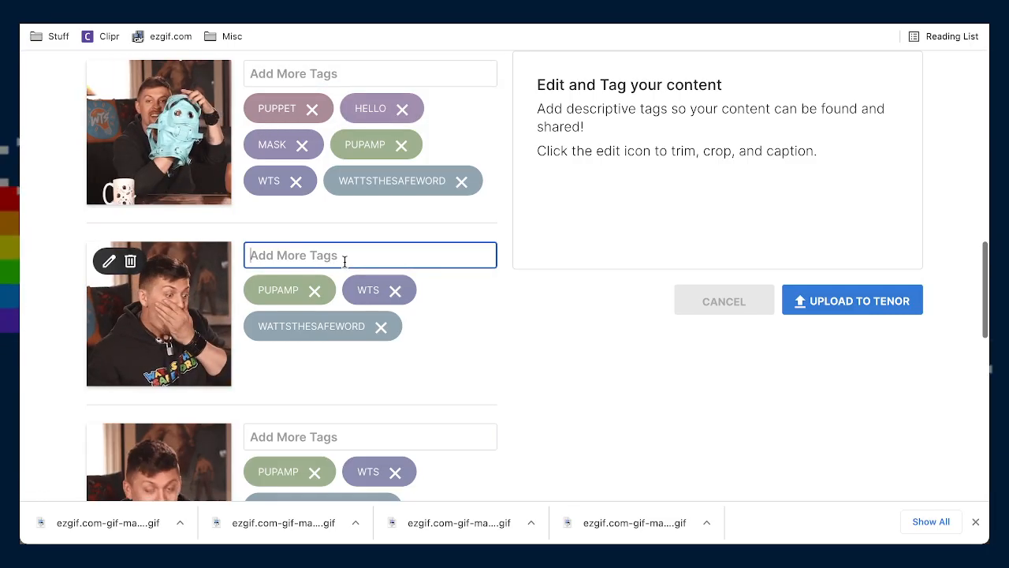
text(t)
key(BackSpace)
text(gasp)
key(BackSpace)
key(BackSpace)
key(BackSpace)
key(BackSpace)
text(s)
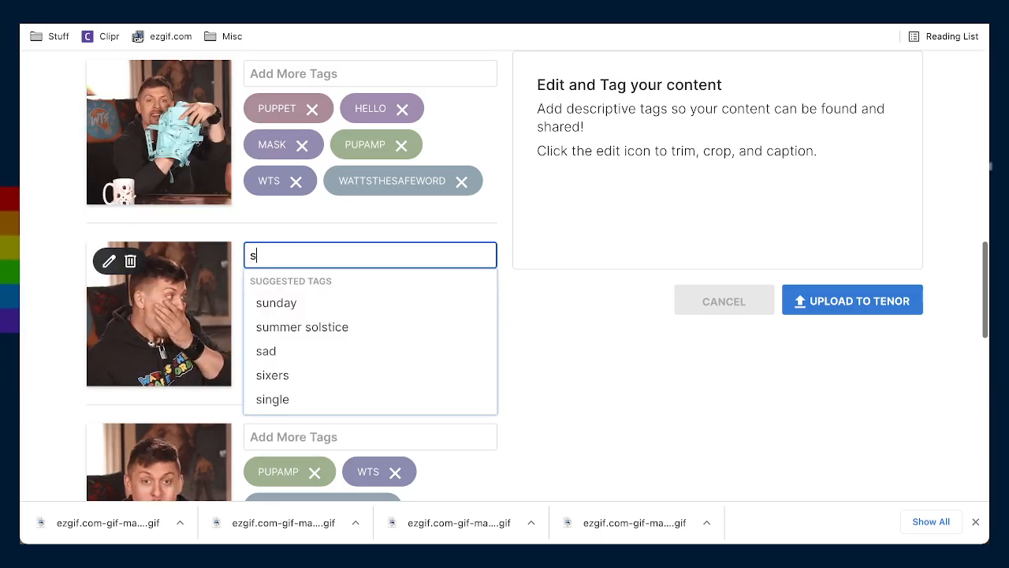
text(urprise)
key(Return)
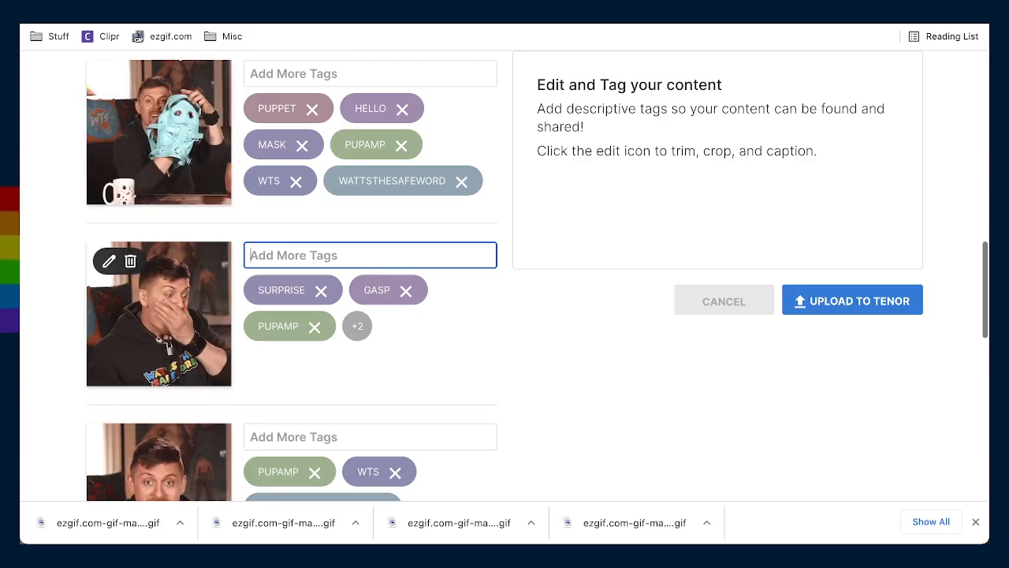
Tag the GIF of the man covering his mouth with "shock" and replace that tag with "shocked"
text(shock)
key(Return)
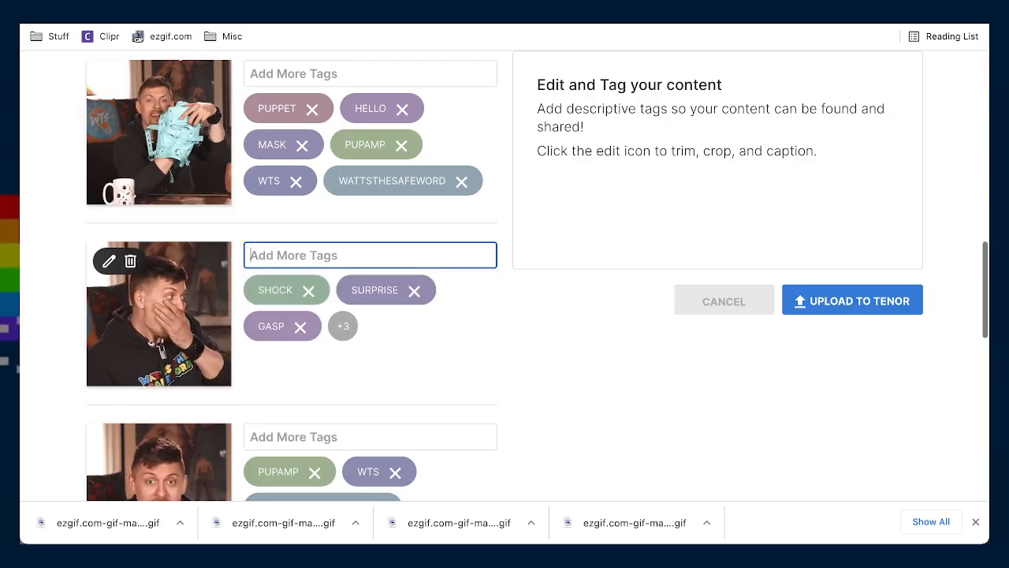
click(308, 290)
text(shocked)
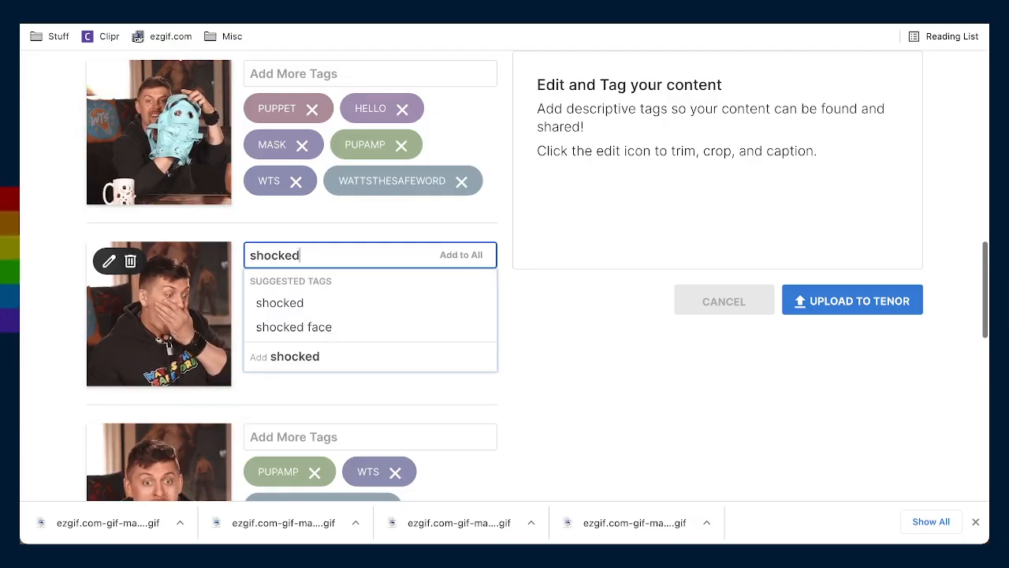
key(Return)
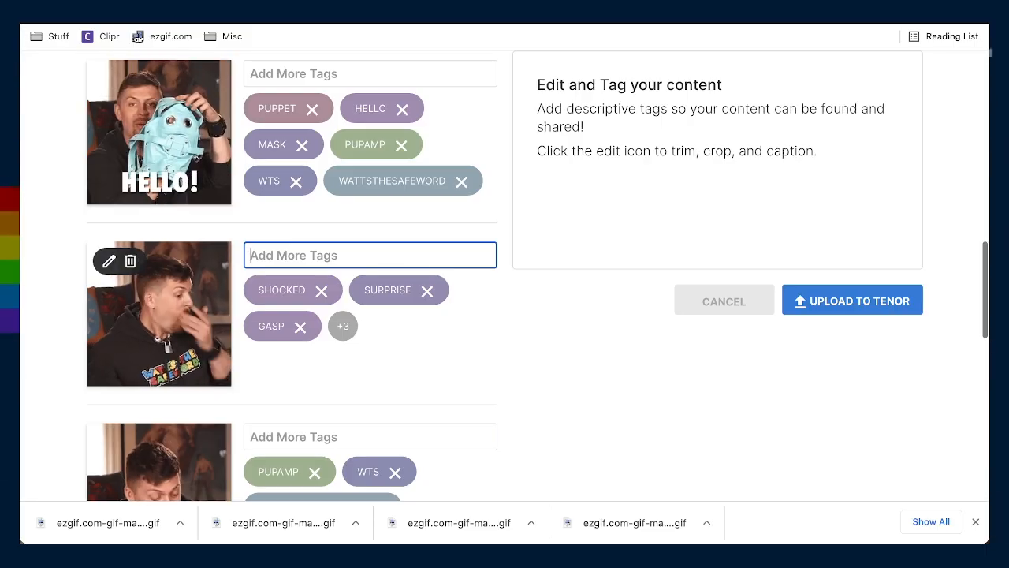
text(i cant)
key(BackSpace)
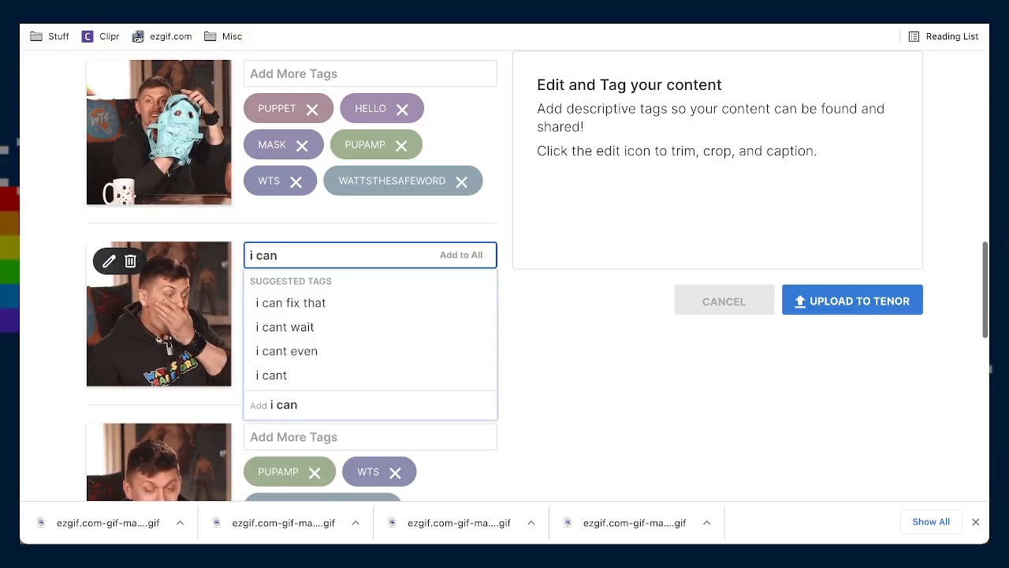
text(t be)
key(ctrl+a)
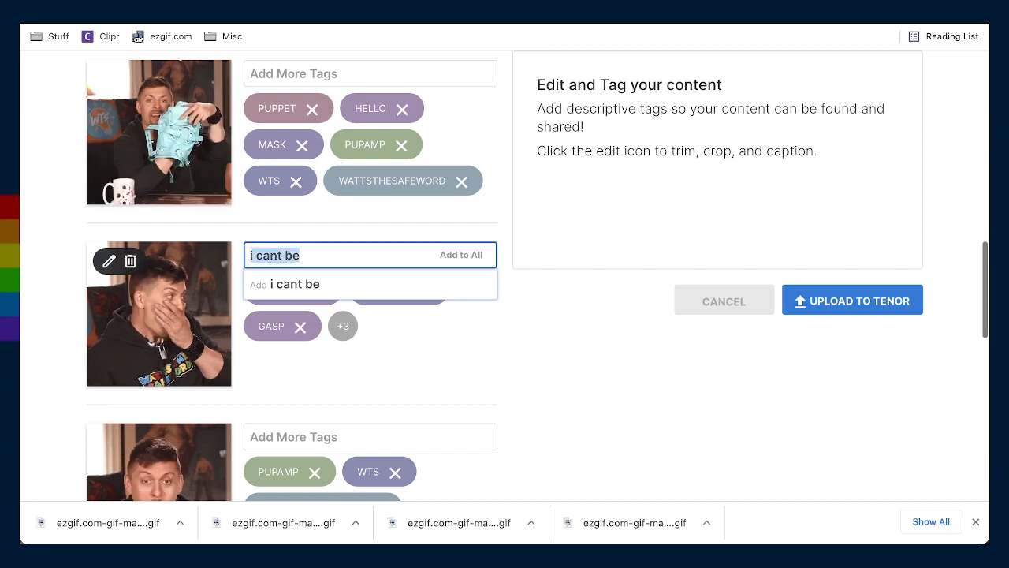
key(BackSpace)
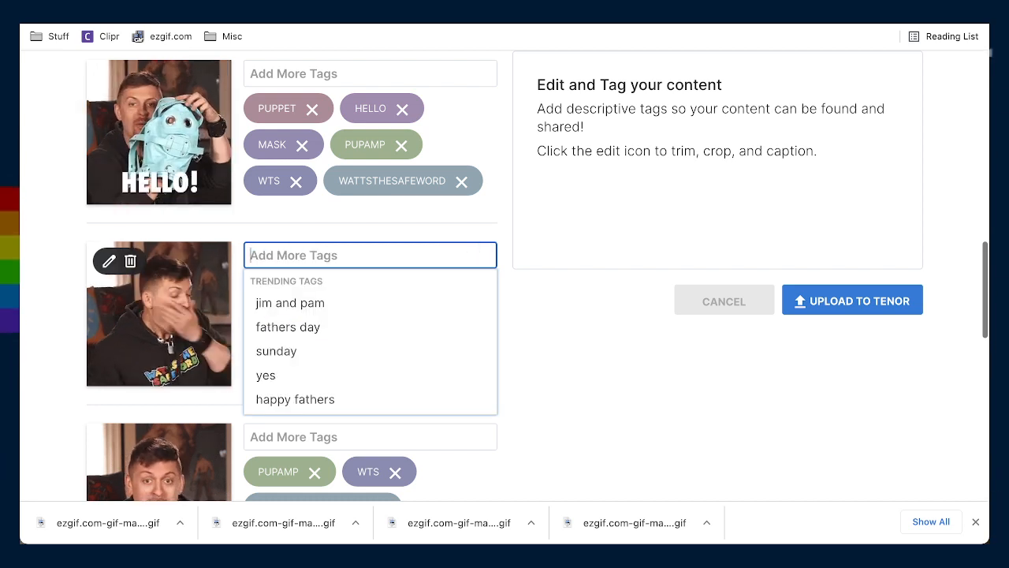
Add the suggested tag "disbelief" to the GIF of the man covering his mouth
text(disbl)
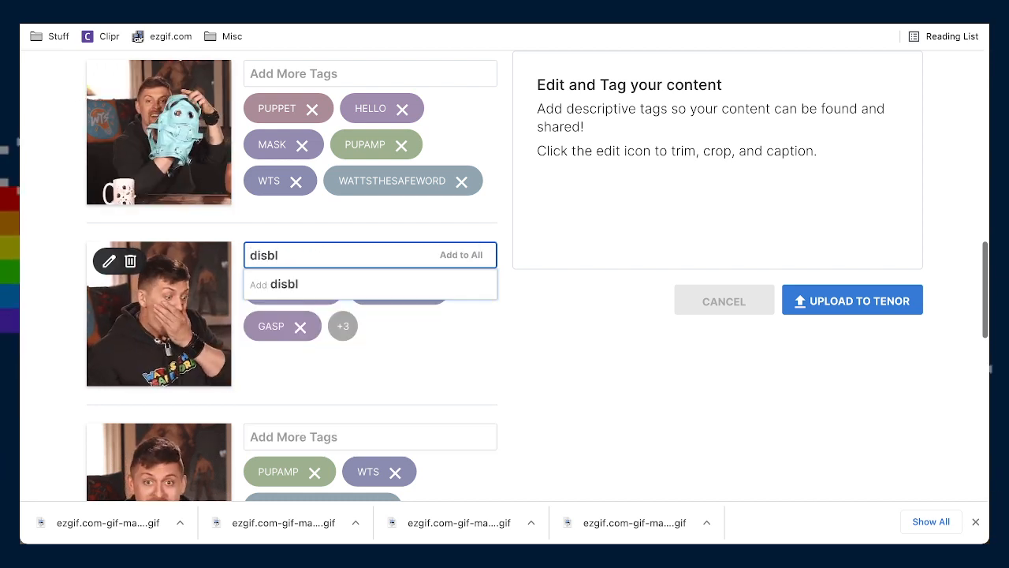
key(BackSpace)
text(elief)
key(Down)
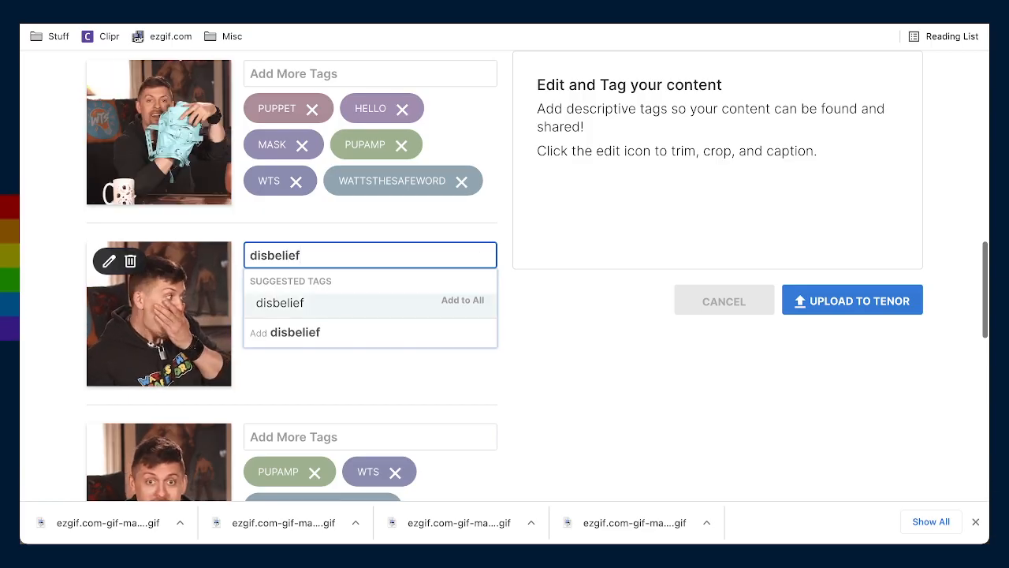
key(Return)
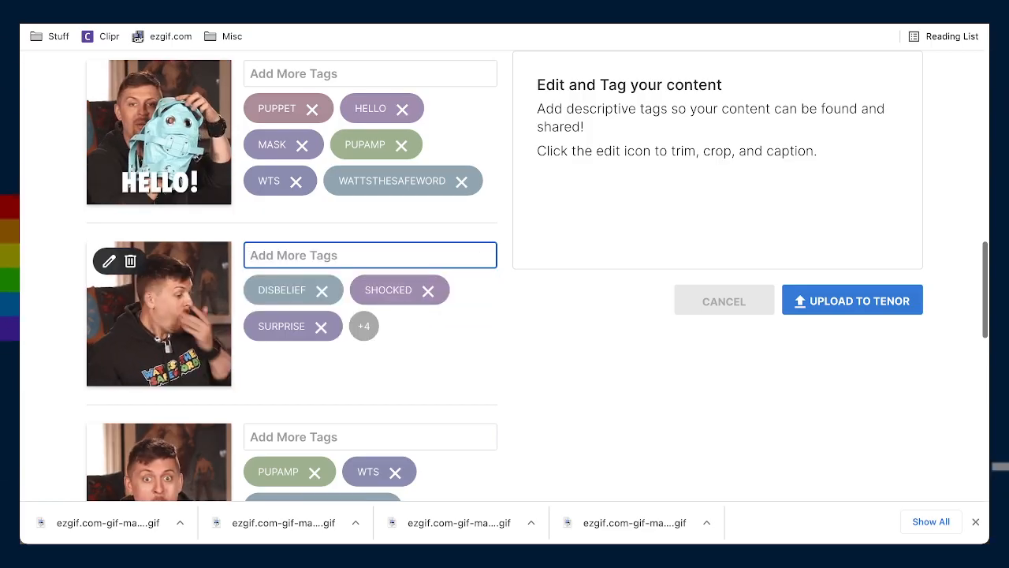
Add the suggested tag "omg" to the GIF of the man covering his mouth
text(on)
key(BackSpace)
text(m)
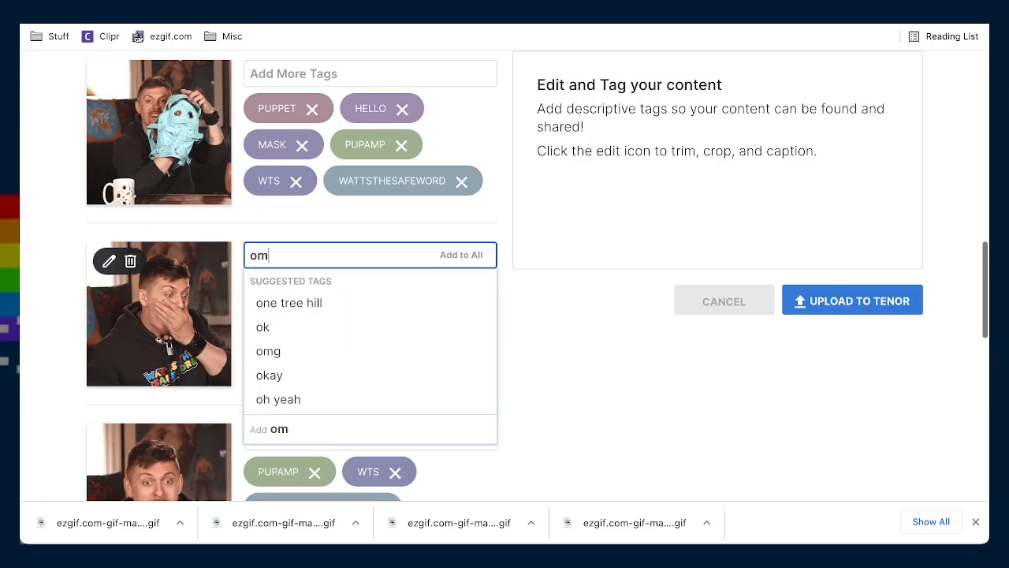
key(Down)
key(Return)
Add the suggested tag "oh my god" to the GIF of the man covering his mouth and expand its full tag list
text(oh m)
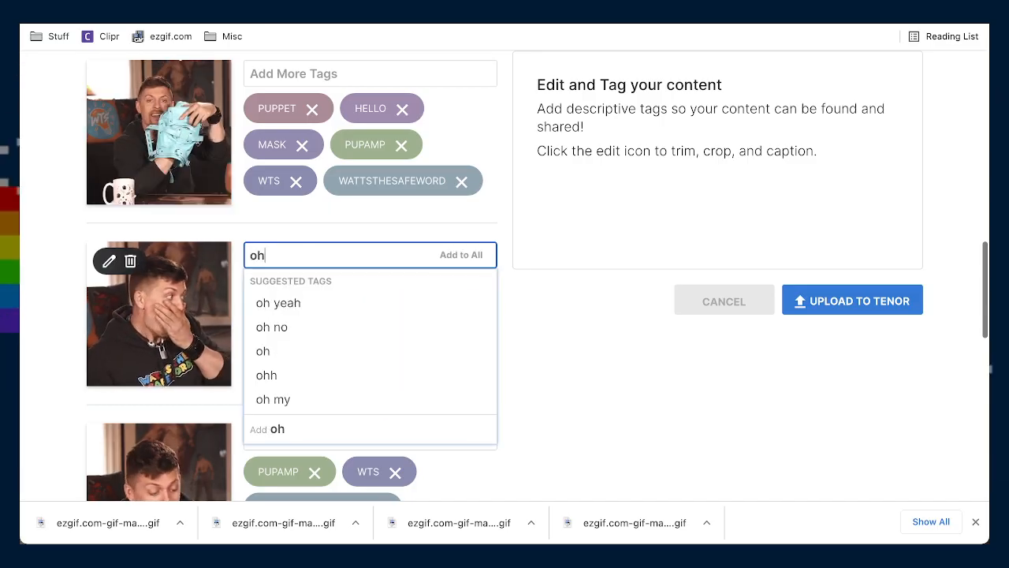
key(Down)
key(Down)
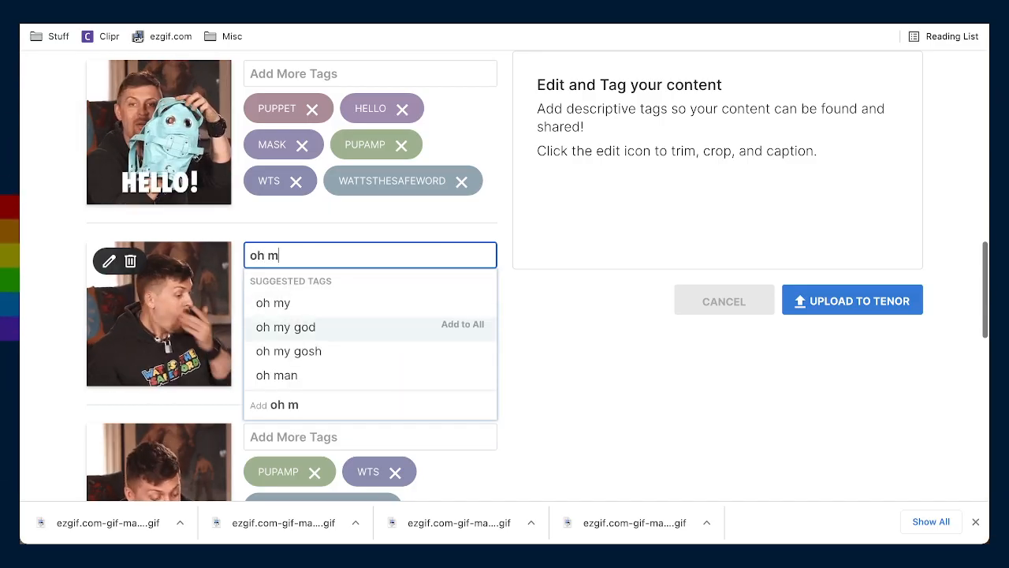
key(Return)
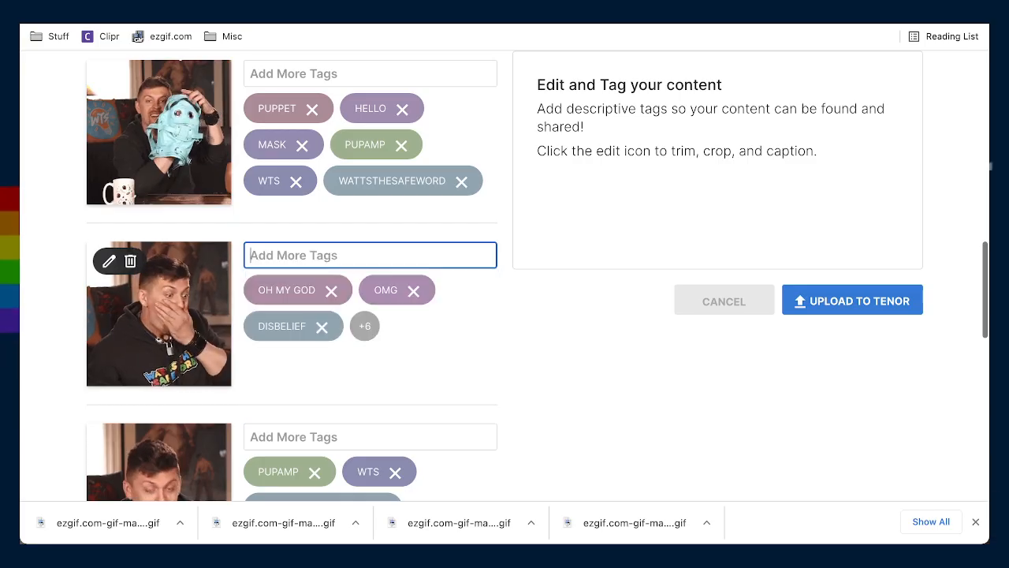
click(368, 329)
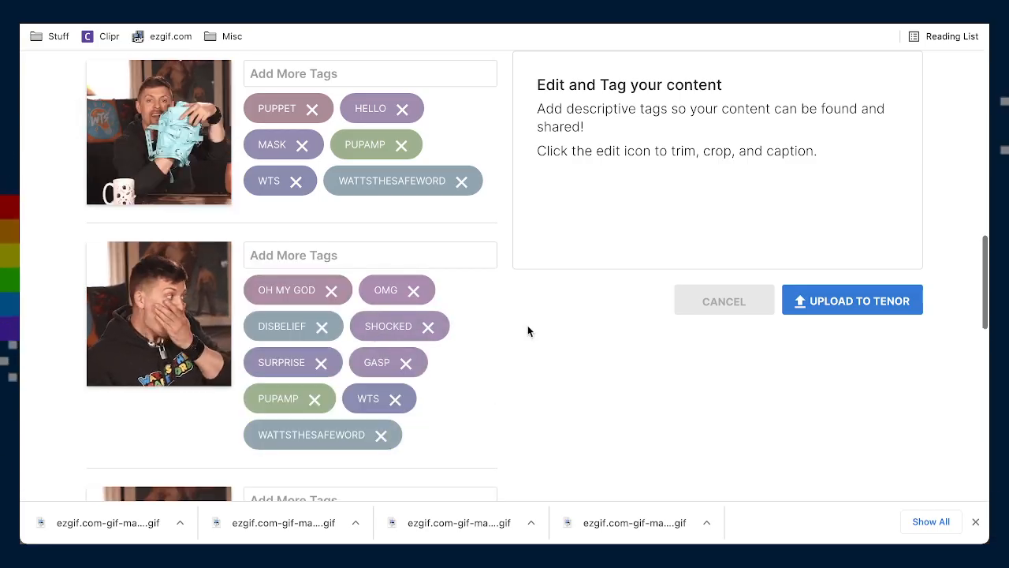
scroll(528, 347, down, 3)
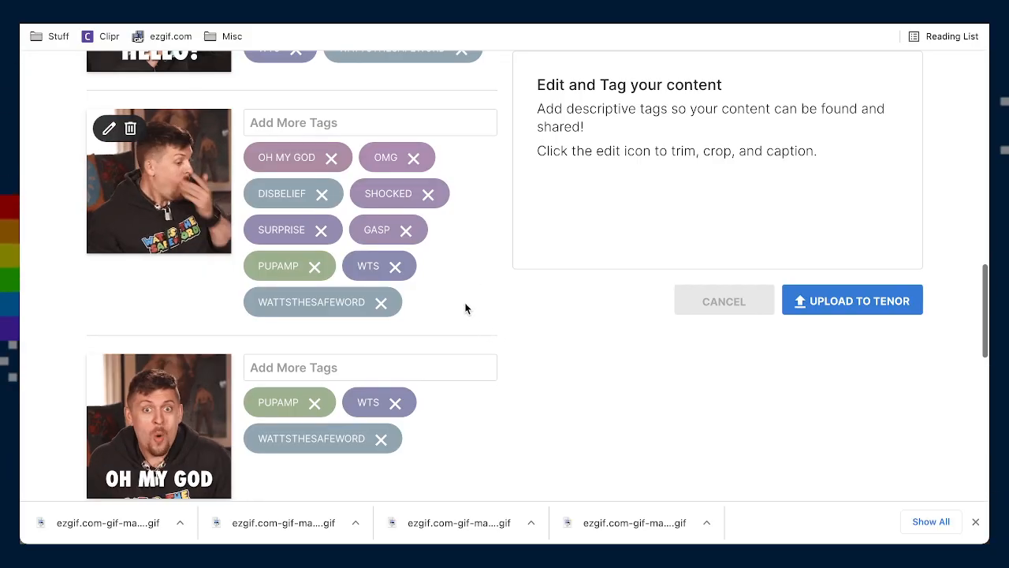
scroll(465, 307, down, 2)
scroll(465, 307, up, 2)
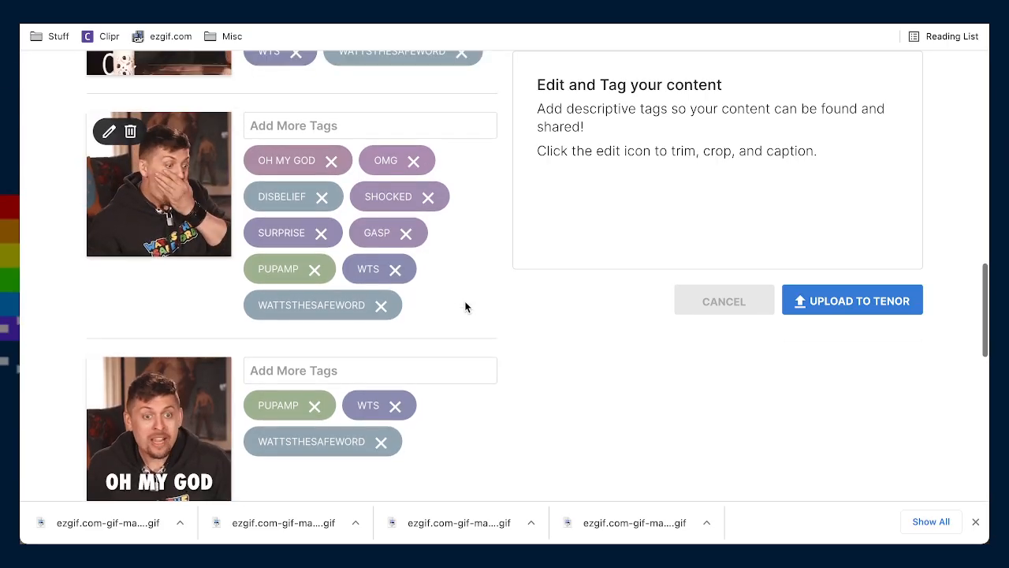
click(353, 126)
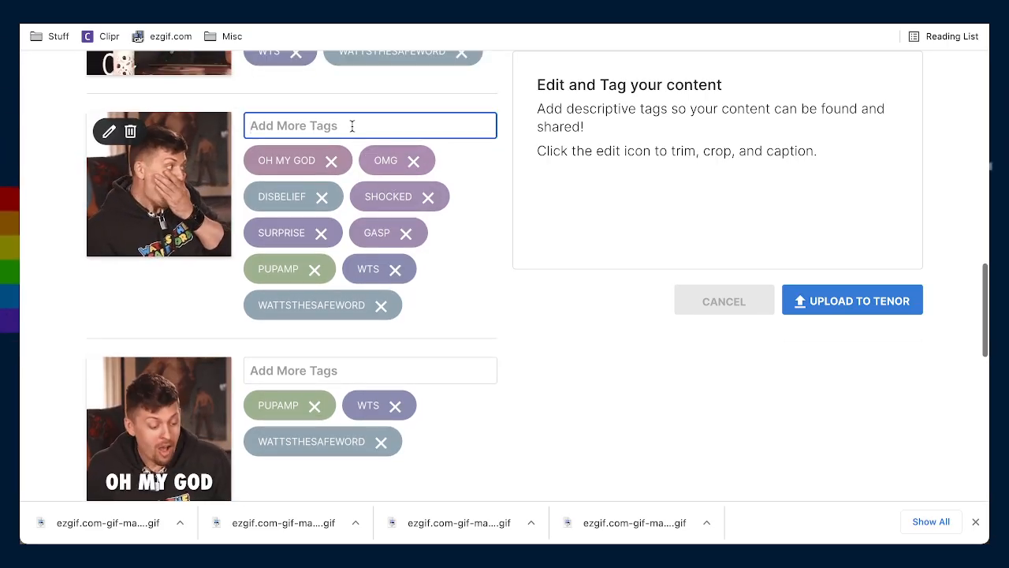
key(super+Tab)
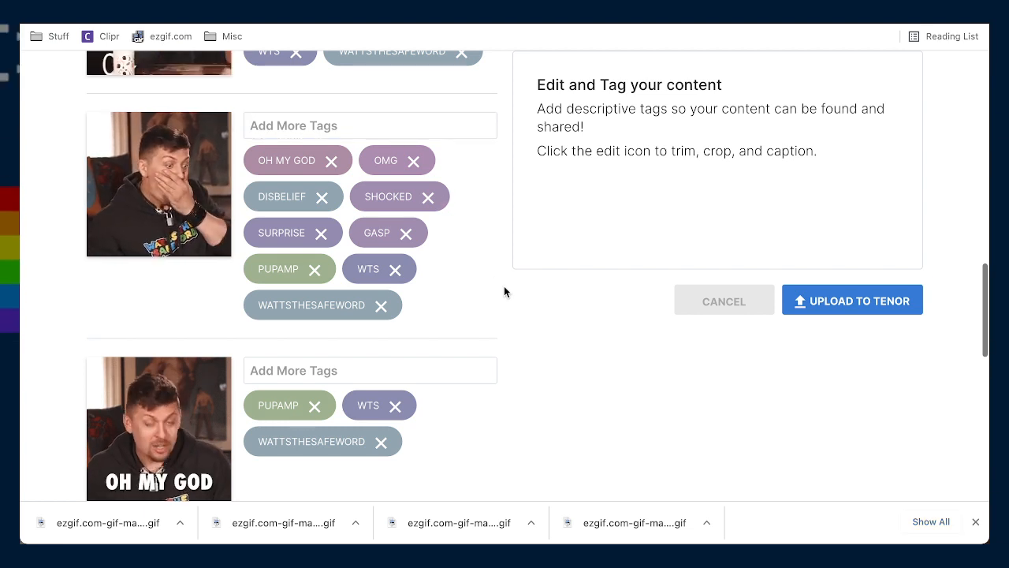
key(super+Tab)
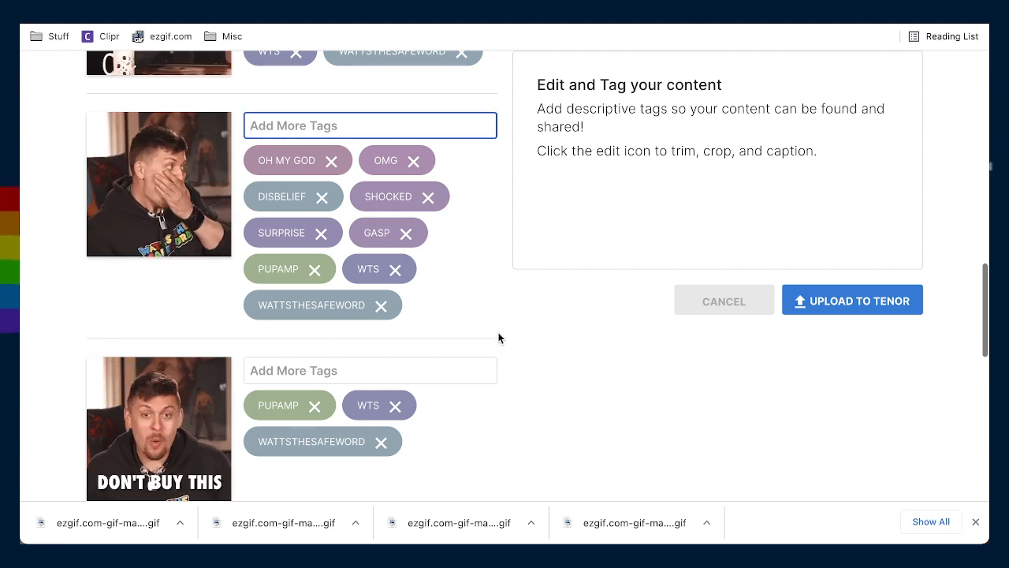
Add the suggested tag "oh my god" to the GIF captioned "Don't buy this"
click(416, 376)
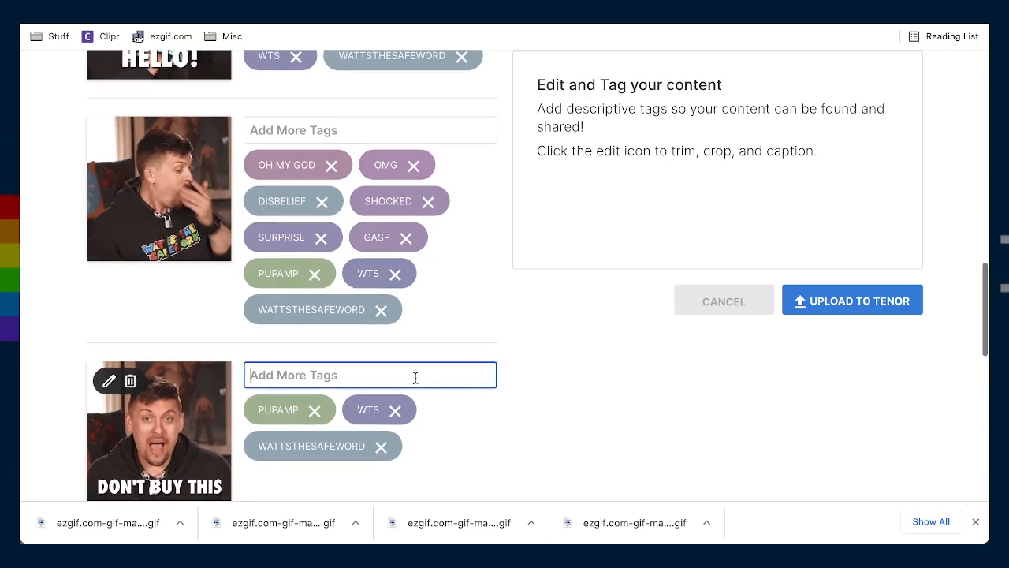
scroll(442, 375, down, 3)
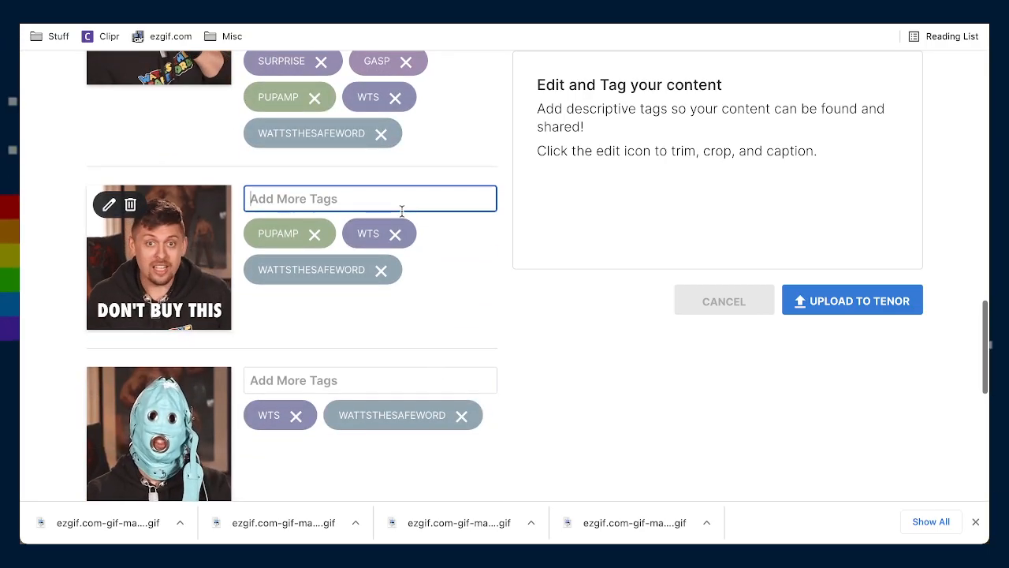
text(oh my)
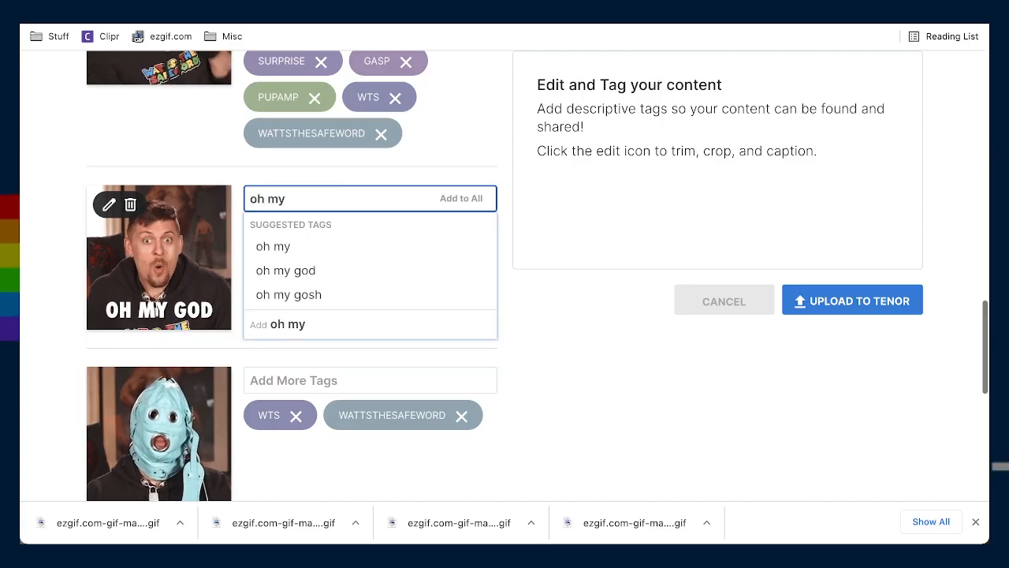
key(Down)
key(Down)
key(Return)
text(don)
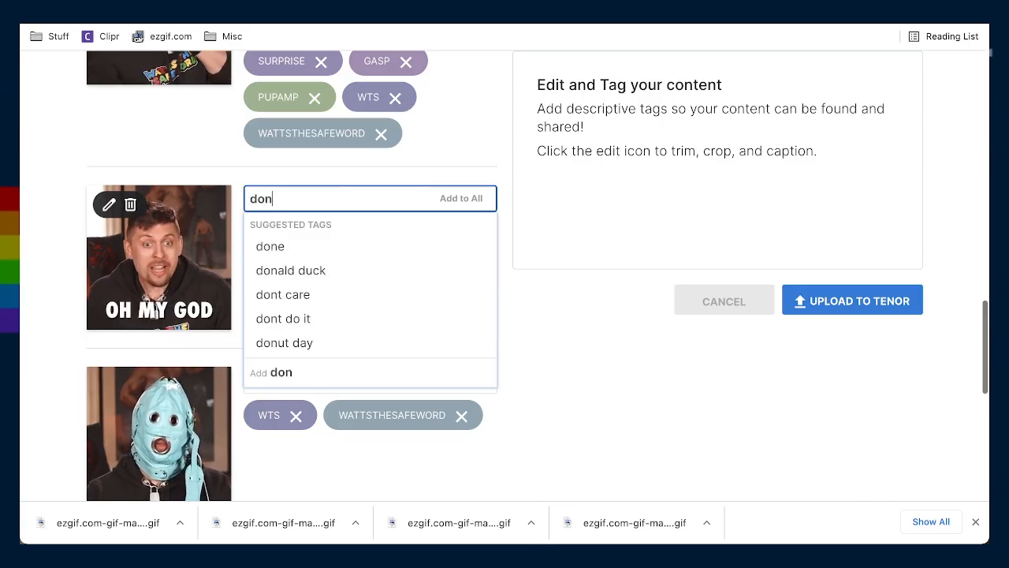
text(t bu)
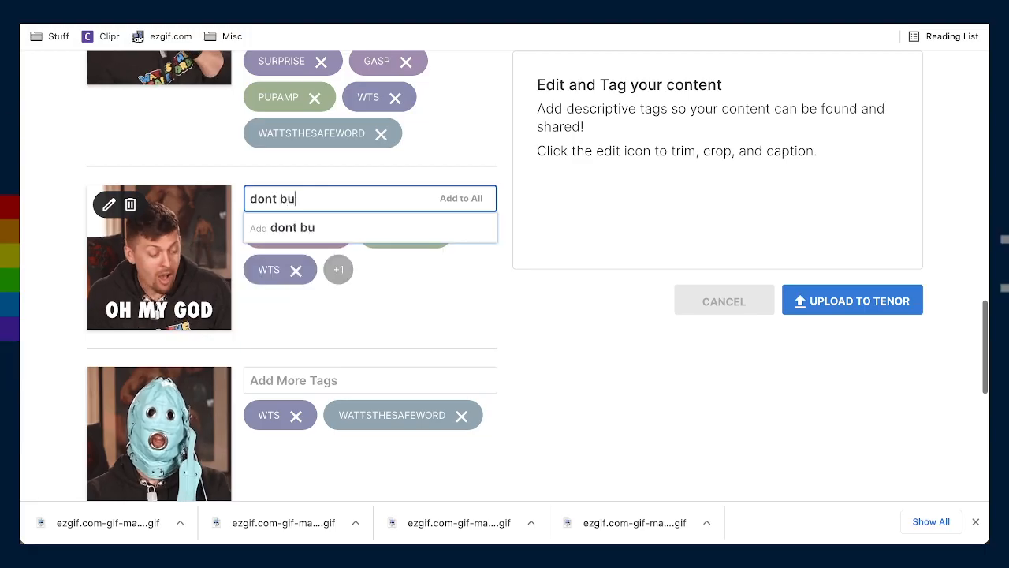
key(BackSpace)
key(BackSpace)
key(BackSpace)
key(BackSpace)
key(BackSpace)
key(BackSpace)
Tag the "Don't buy this" GIF with "buy", "avoid" and "boycott" and expand its full tag list
text(buy)
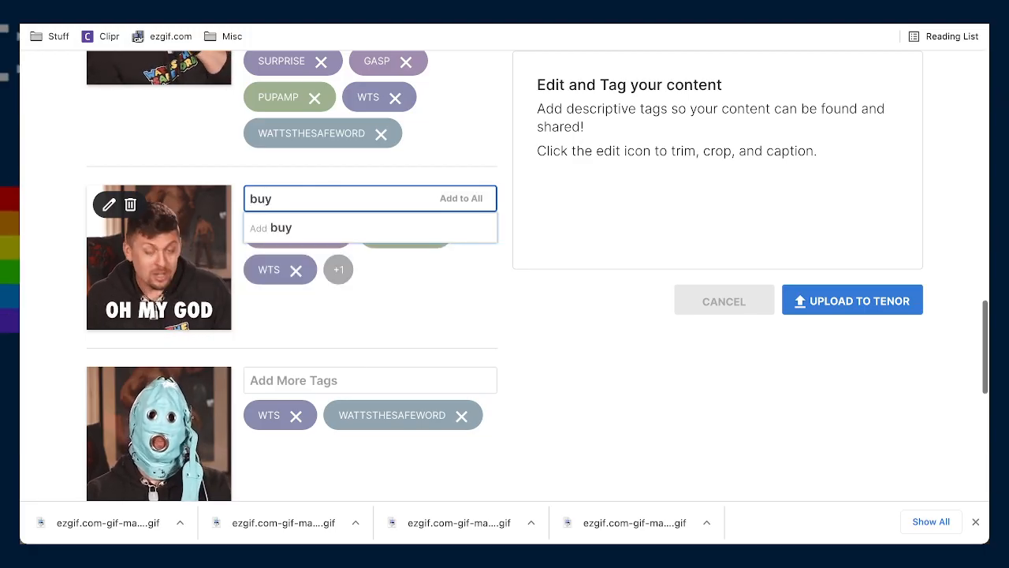
key(Return)
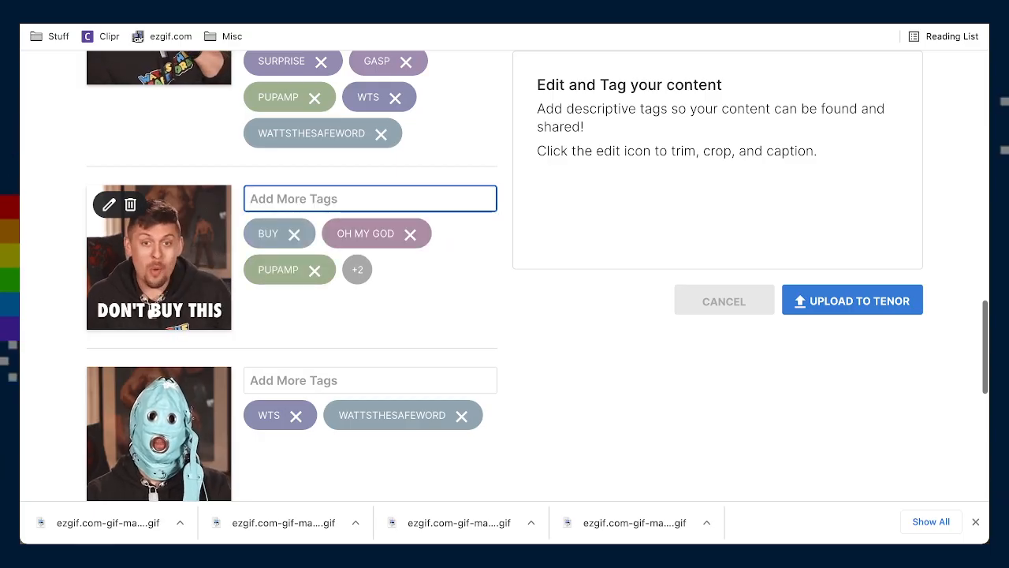
text(avoid)
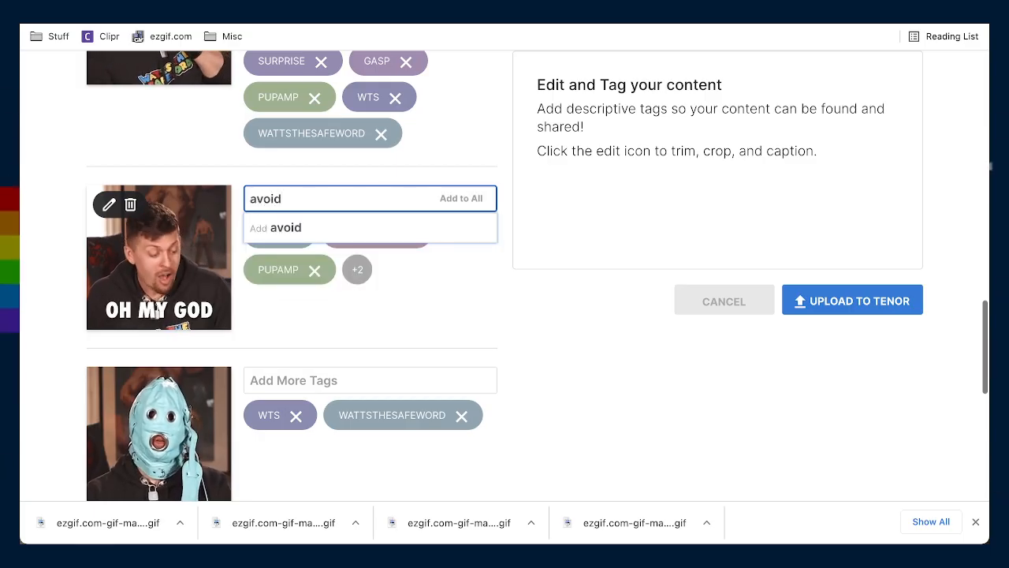
key(Return)
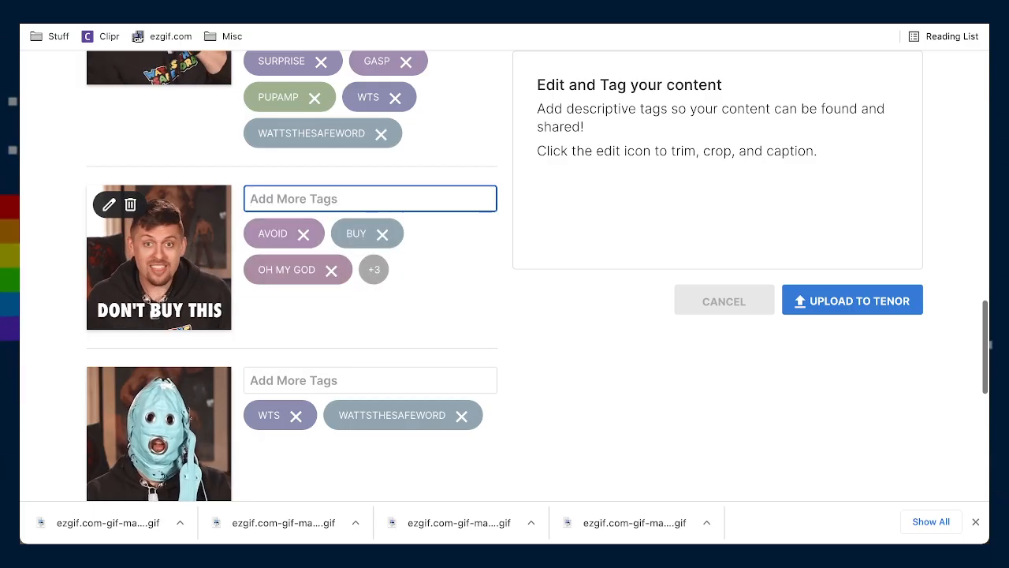
text(boycott)
key(Return)
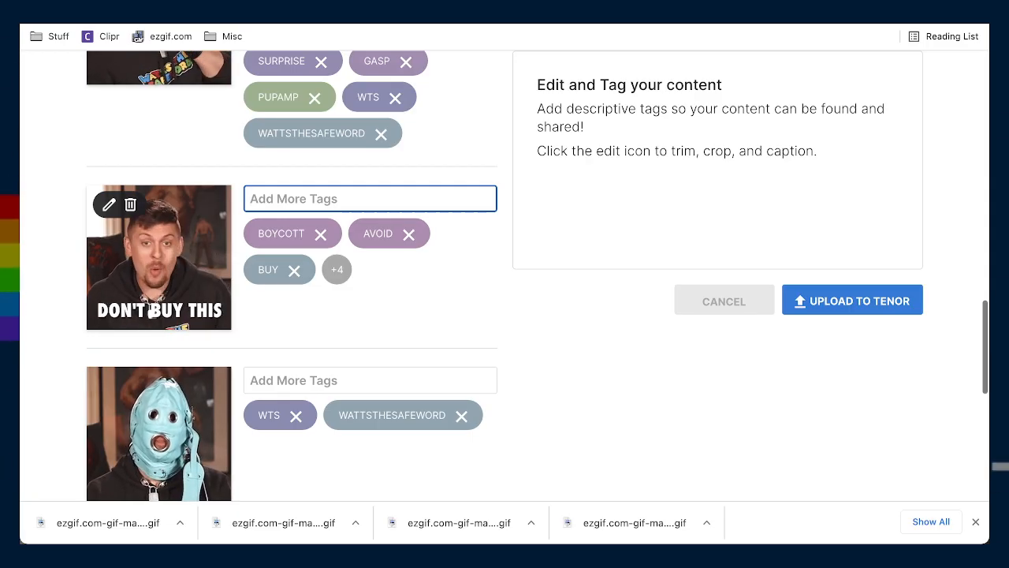
click(336, 270)
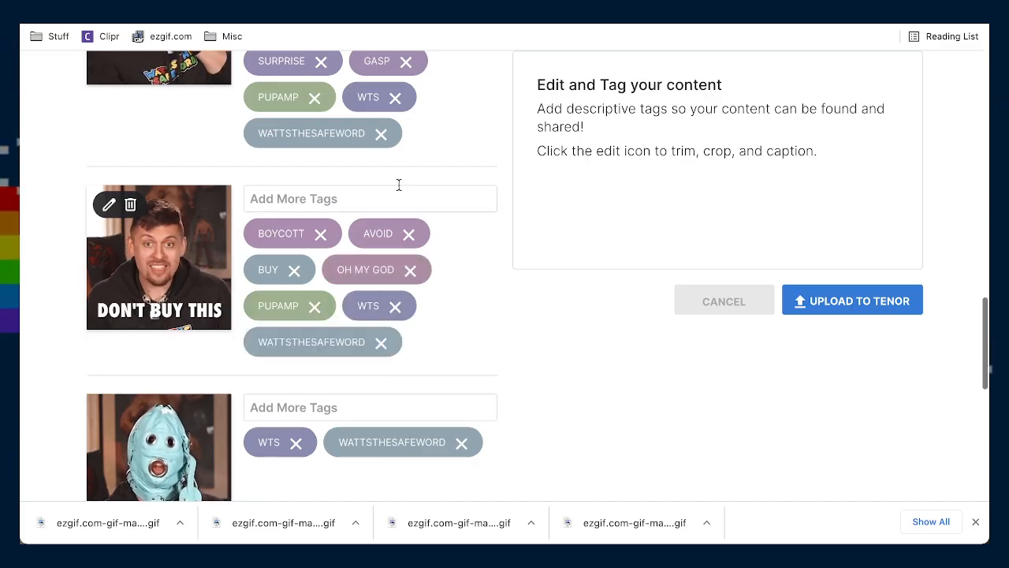
Add the tags "expensive" and "poor" to the "Don't buy this" GIF
click(369, 198)
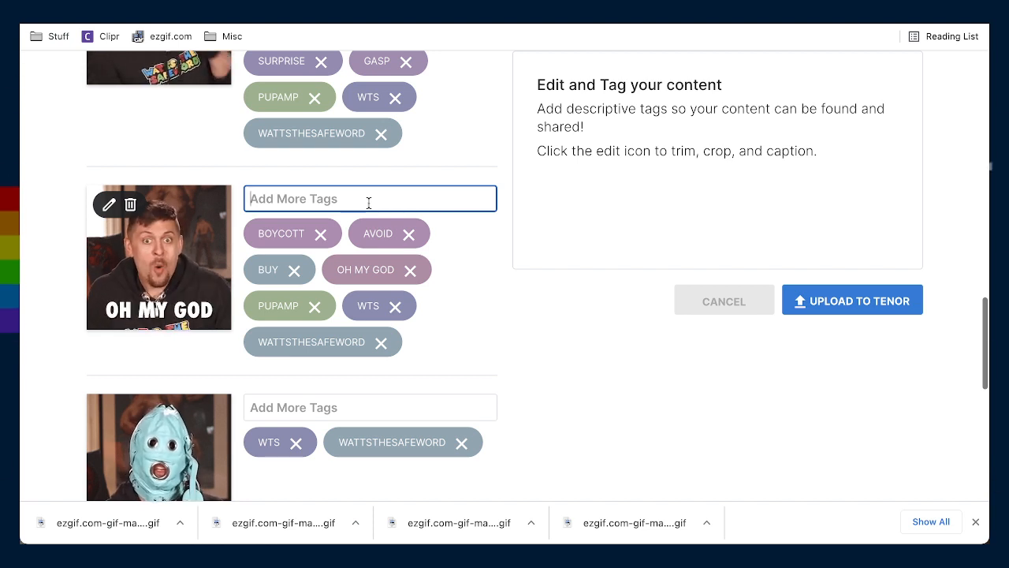
text(expensive)
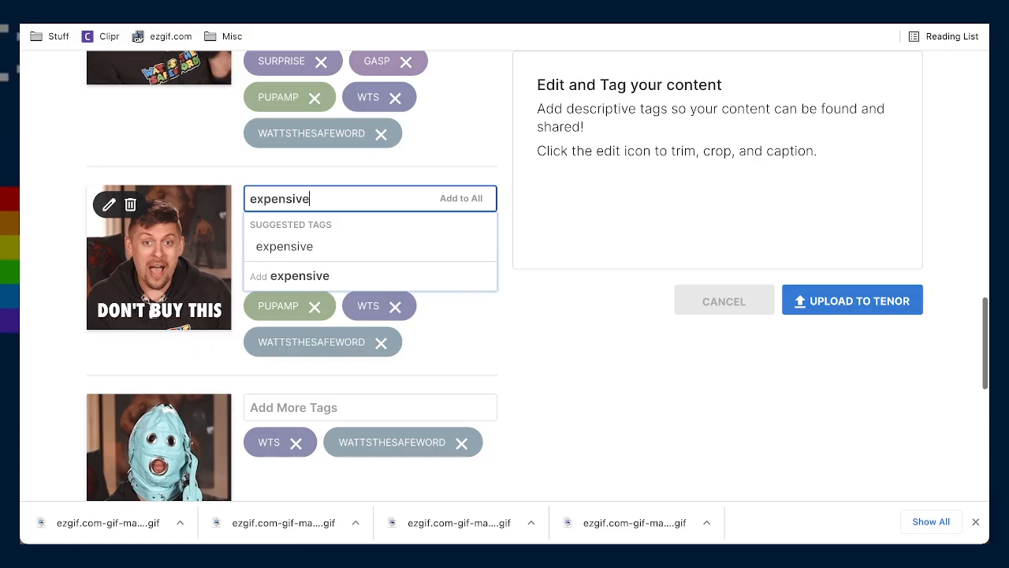
key(Return)
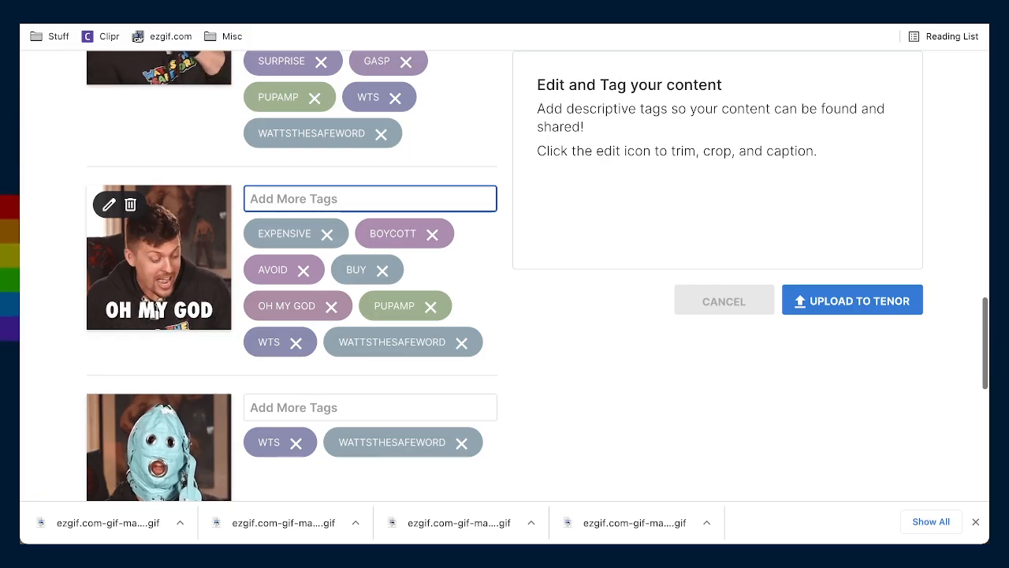
text(poor)
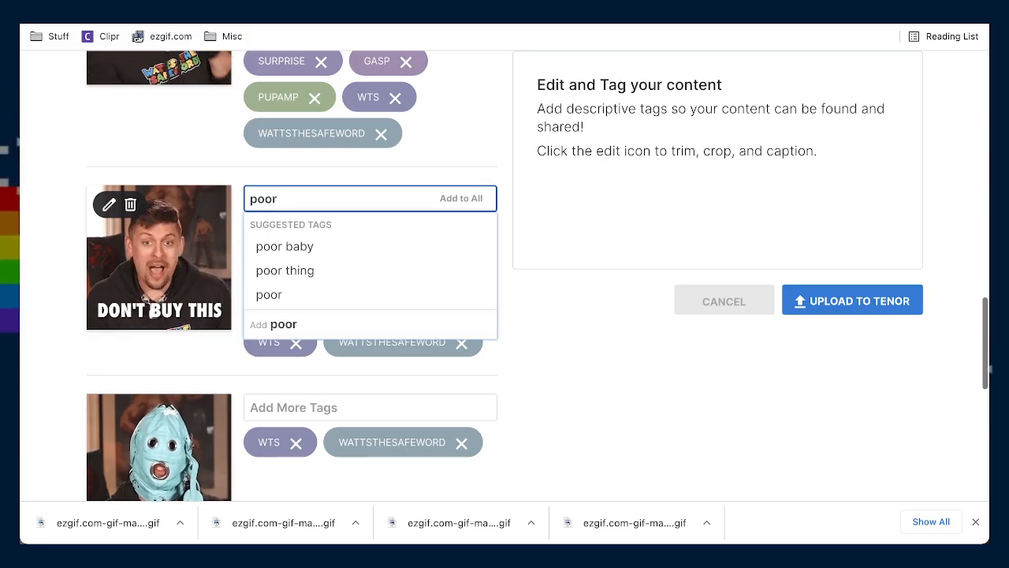
key(Return)
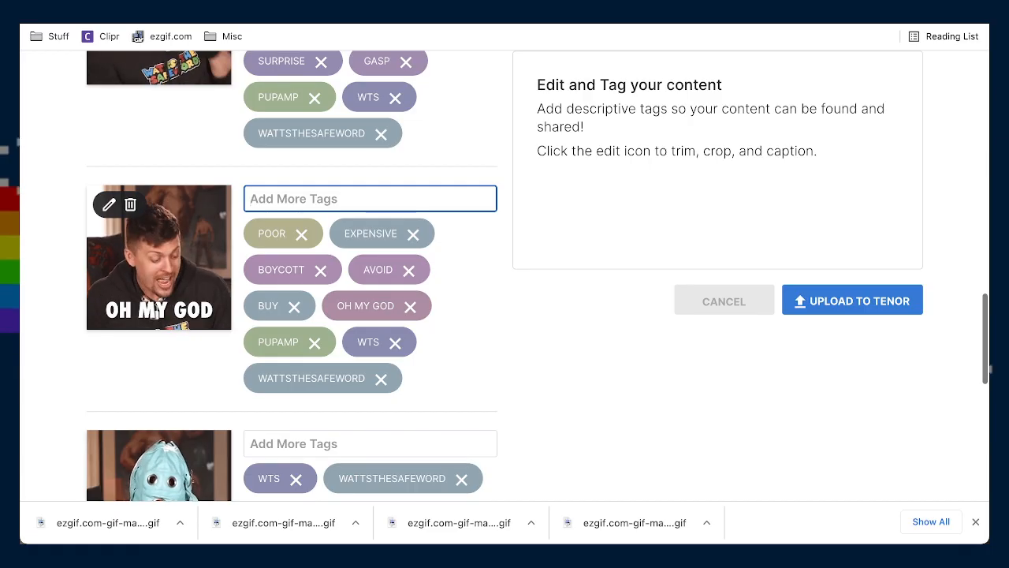
text(price)
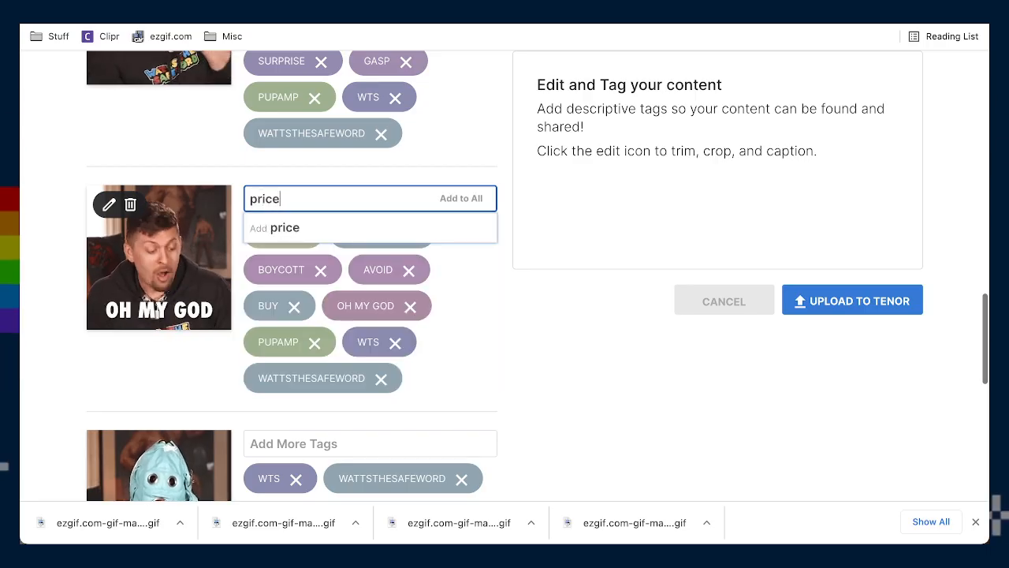
key(ctrl+a)
text(cos)
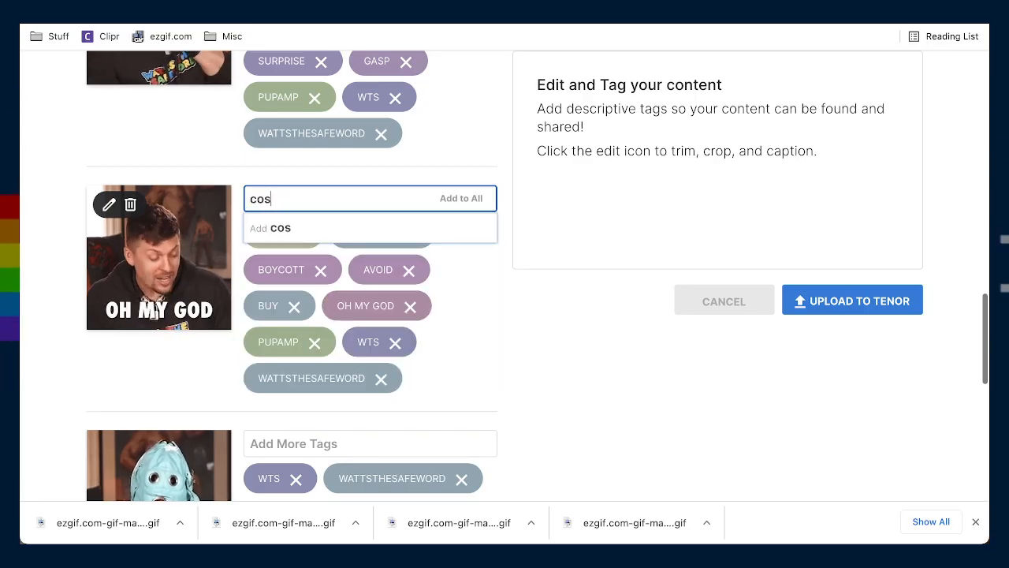
key(BackSpace)
key(BackSpace)
key(BackSpace)
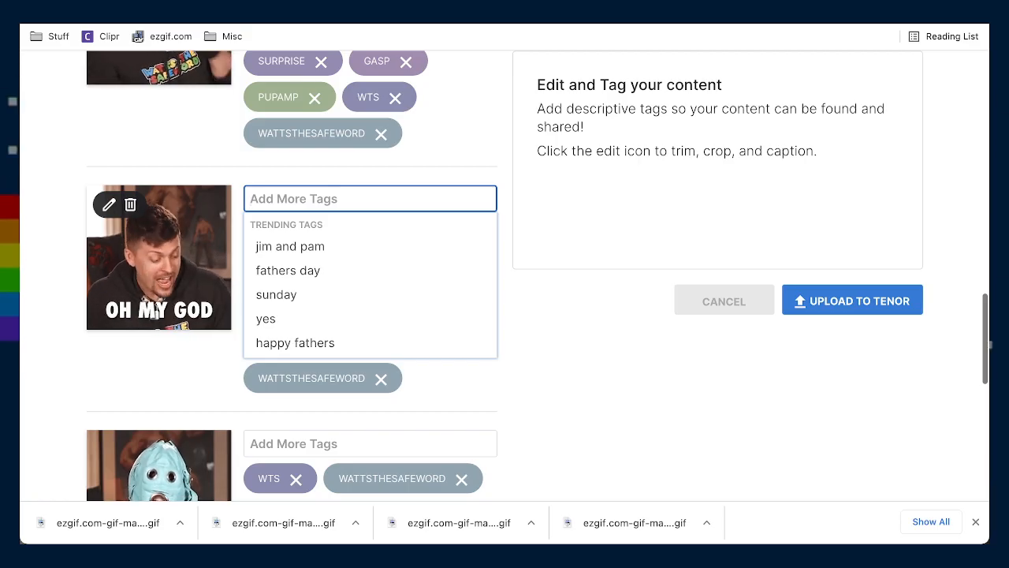
text(quali)
key(BackSpace)
key(BackSpace)
key(BackSpace)
key(BackSpace)
key(BackSpace)
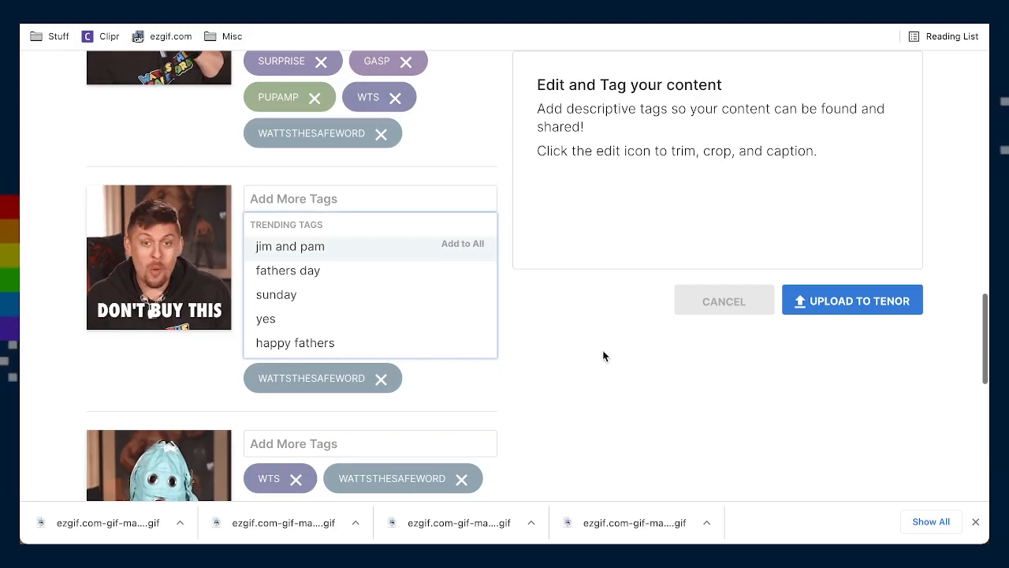
click(560, 336)
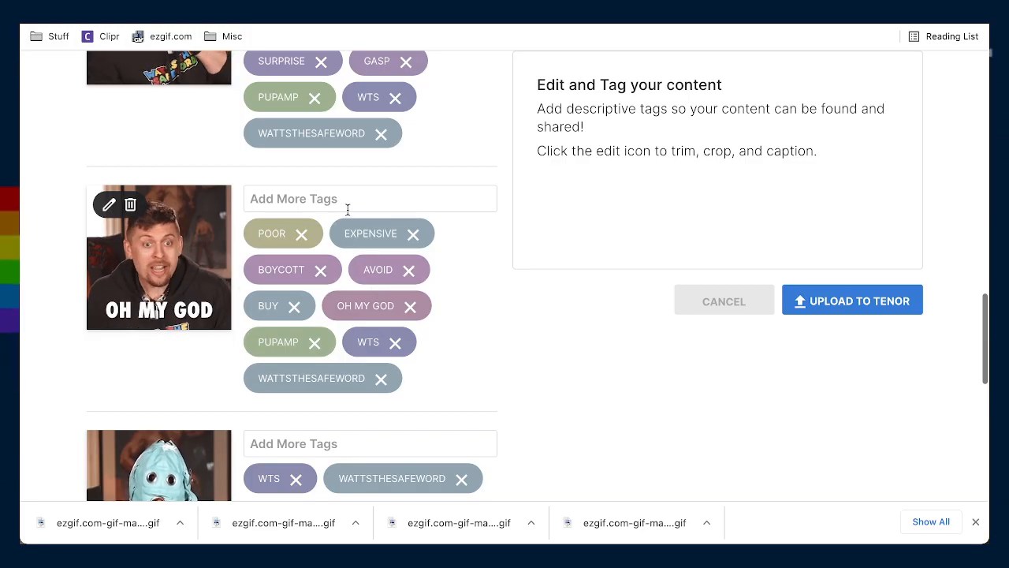
Add the tags "money" and "cheap" to the "Don't buy this" GIF
click(341, 199)
text(w)
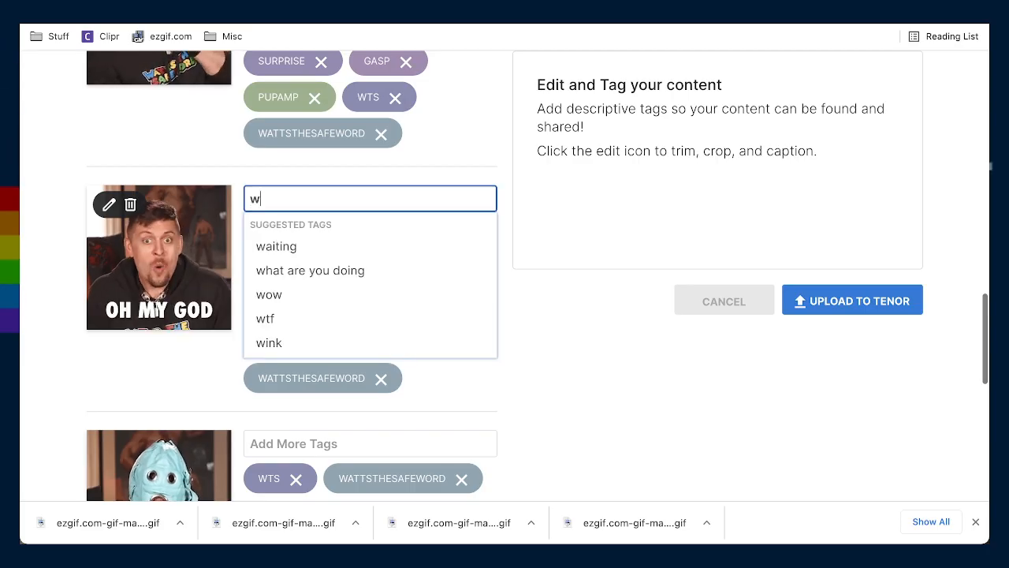
key(BackSpace)
text(m)
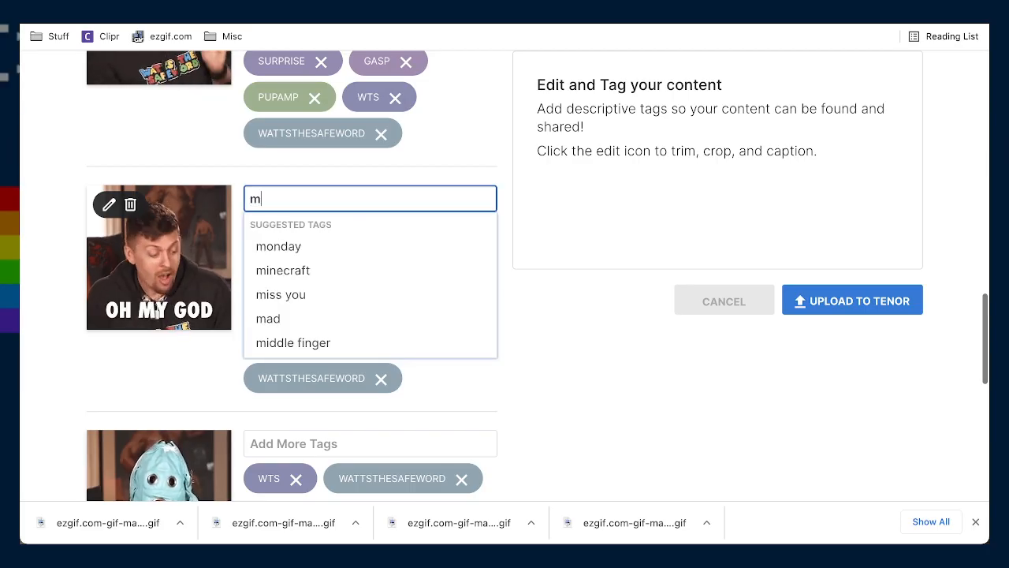
text(one)
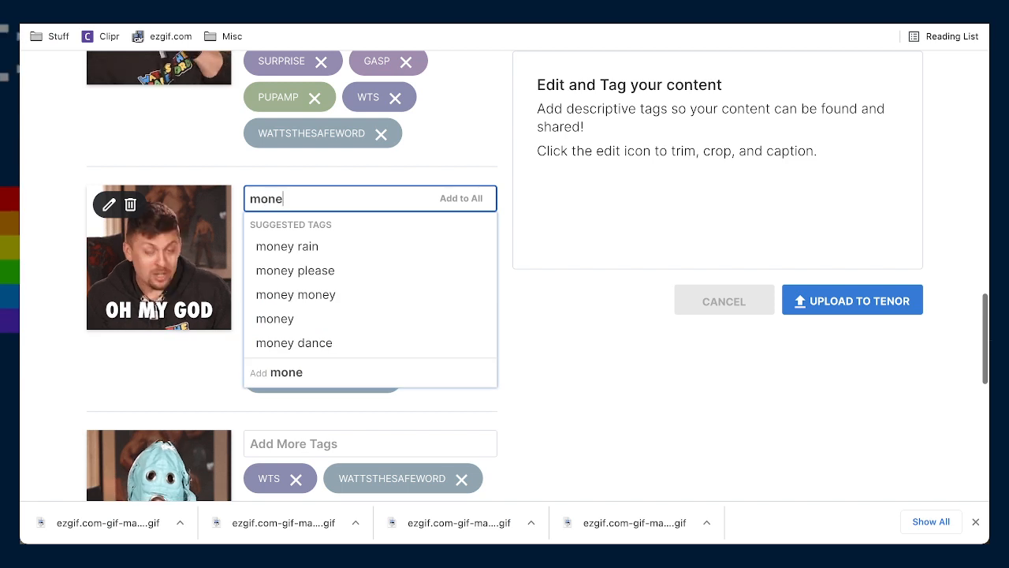
text(y)
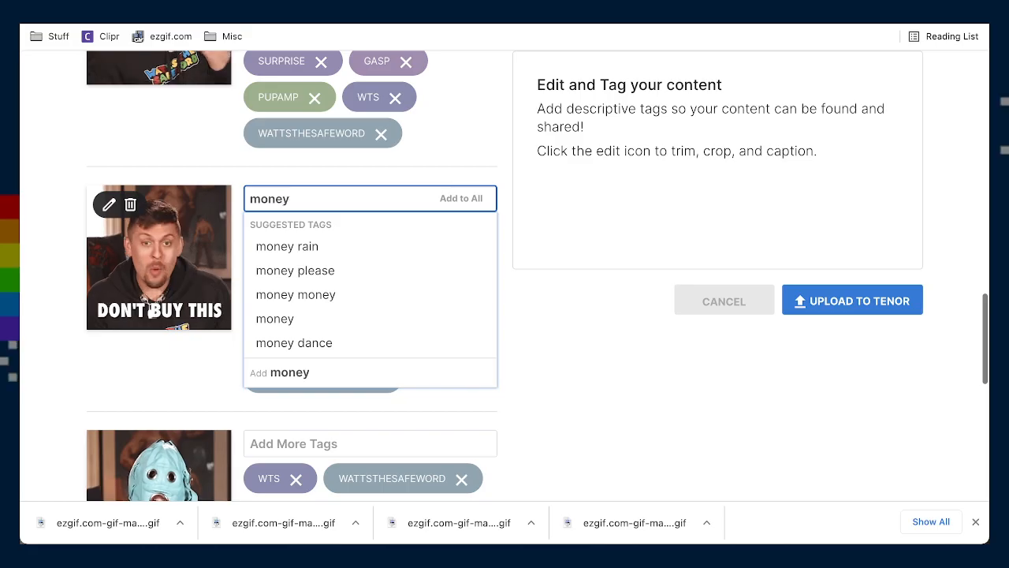
key(Return)
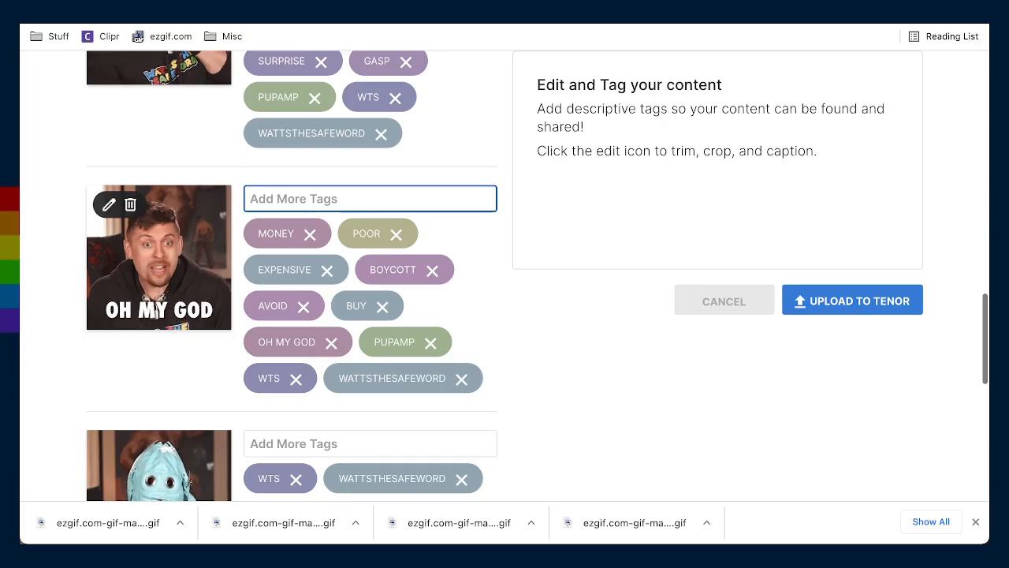
text(cheap)
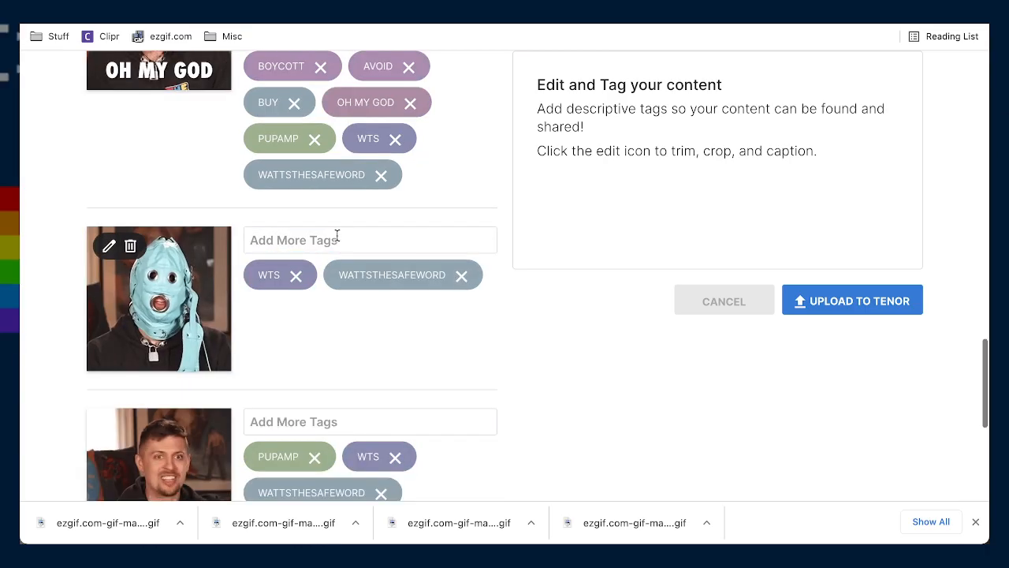
Tag the GIF of the person in the light-blue hood with "mask" and "cursed"
click(336, 235)
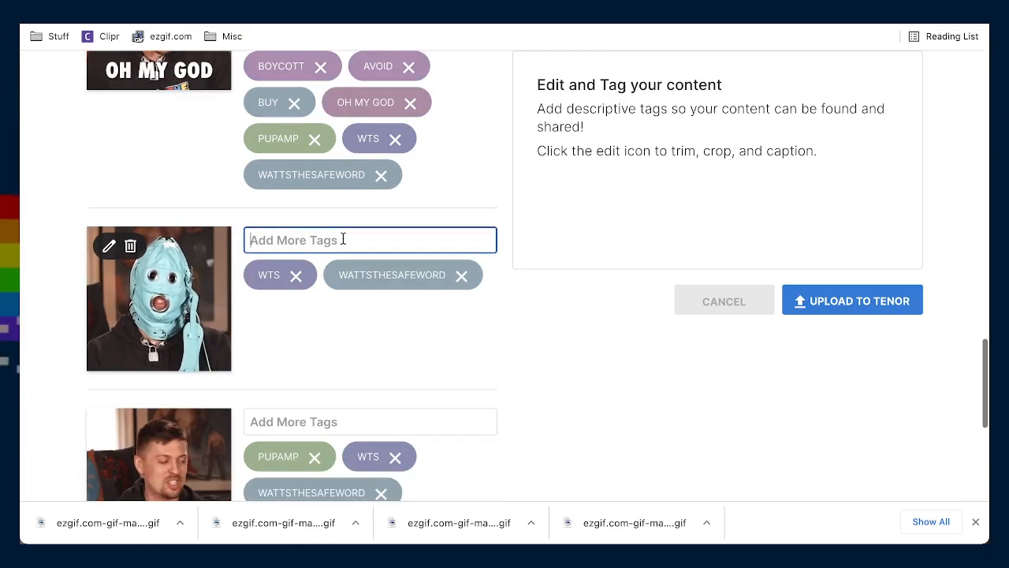
scroll(342, 239, up, 3)
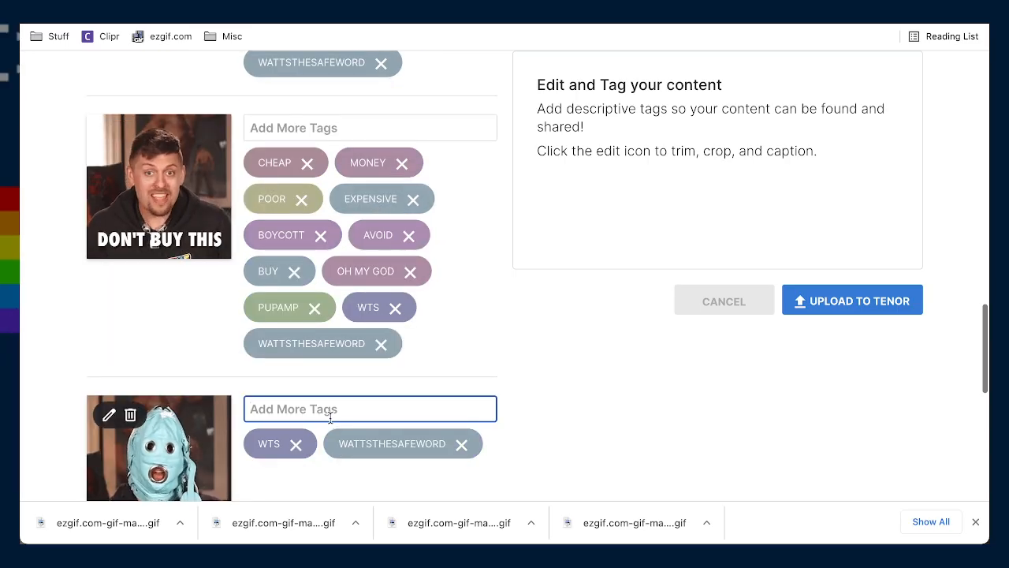
scroll(330, 418, down, 2)
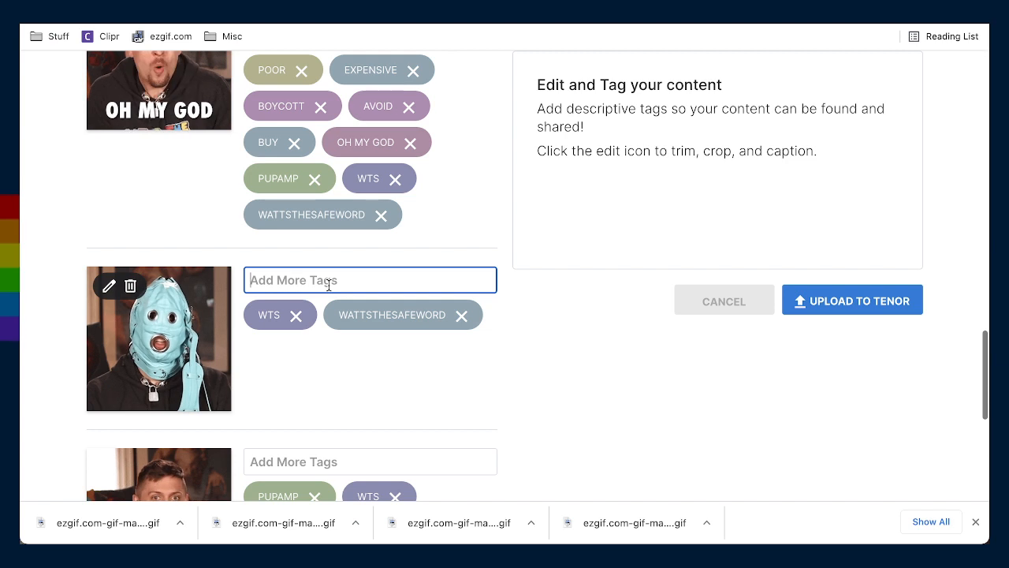
scroll(335, 284, down, 2)
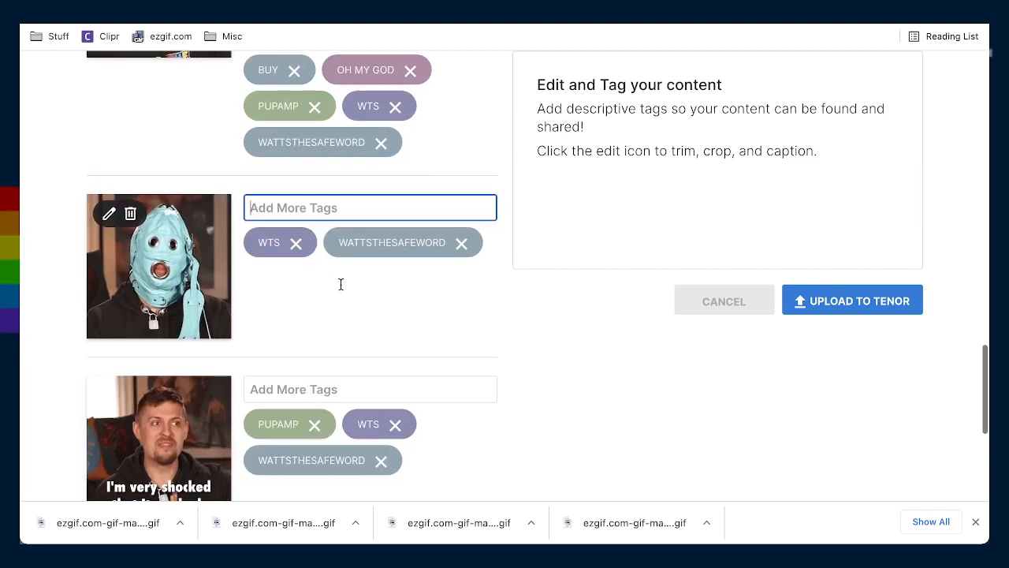
text(mas)
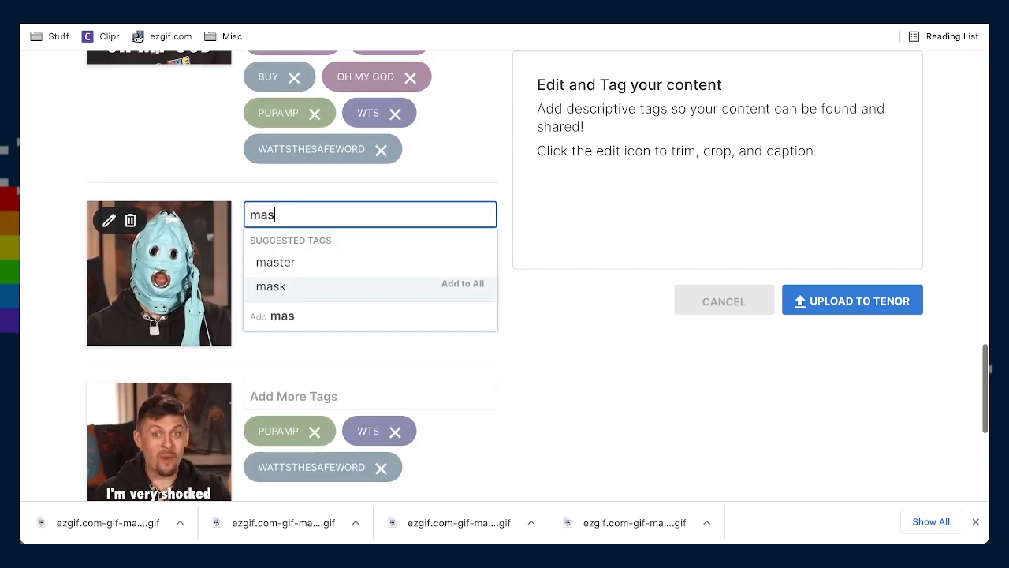
key(BackSpace)
key(BackSpace)
key(BackSpace)
text(curs)
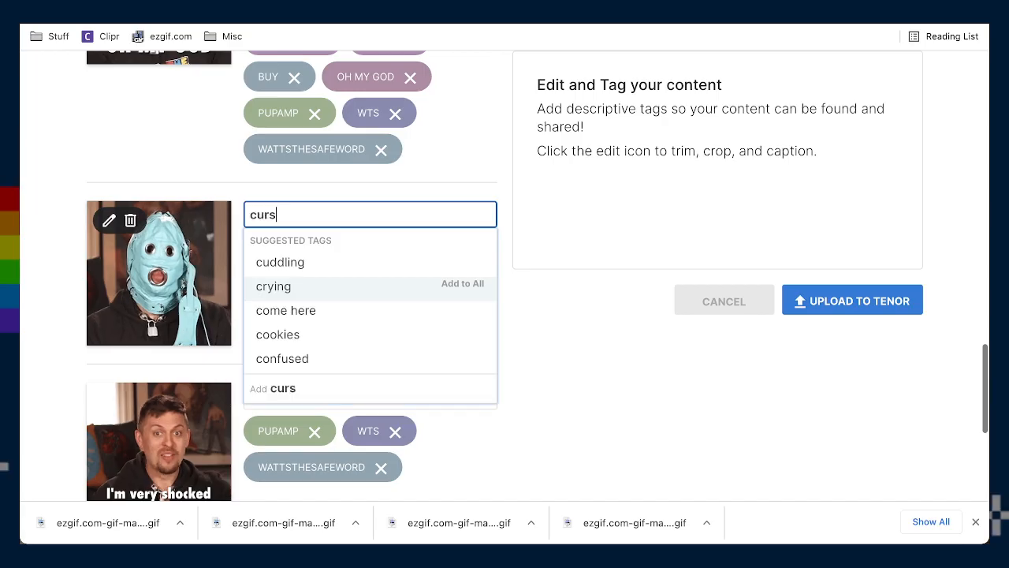
Add the tags "creepy smile" and "scary" to the light-blue hood GIF
key(BackSpace)
key(BackSpace)
key(BackSpace)
text(reep)
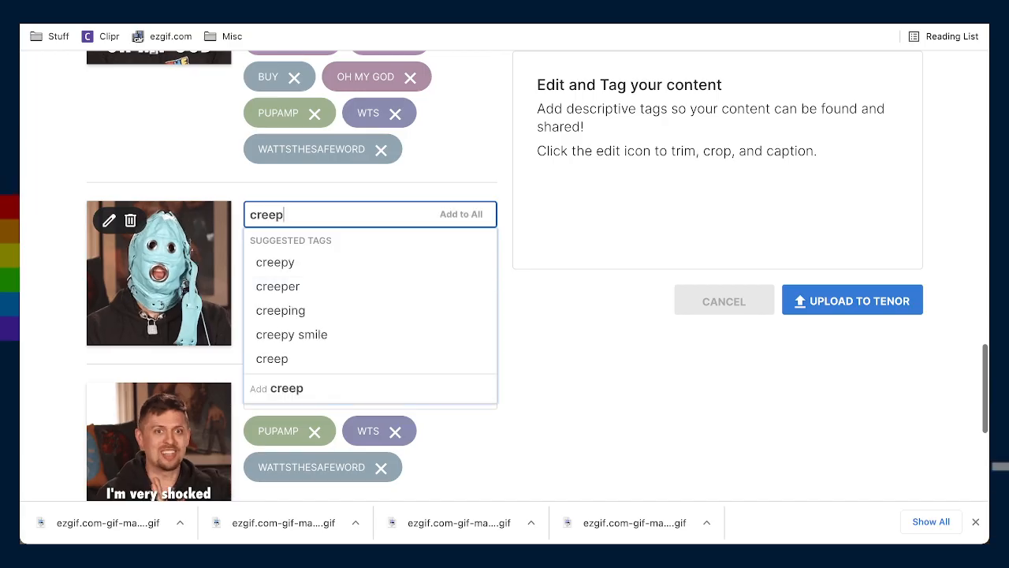
key(Return)
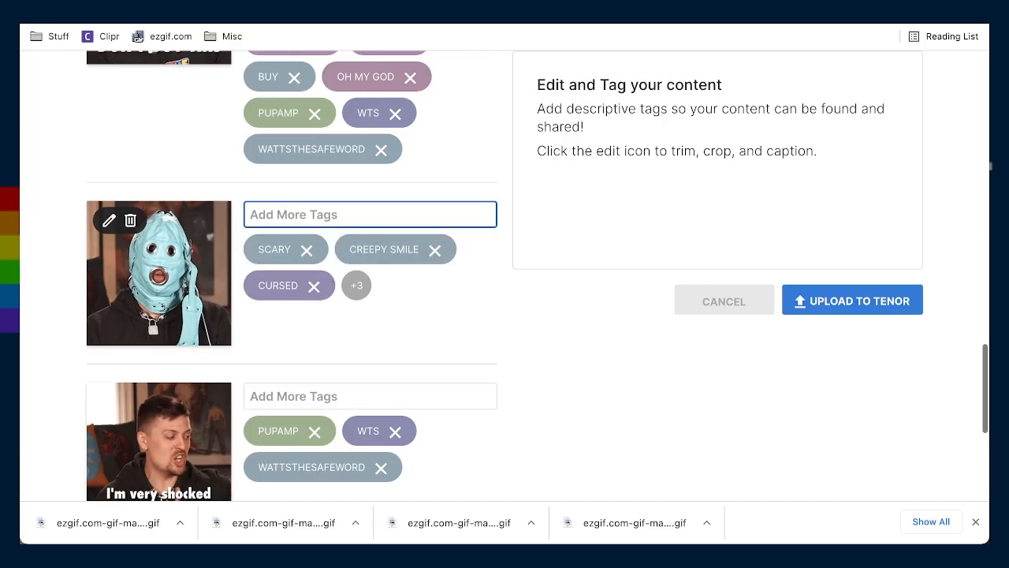
Add the tags "nightmare", "blue" and "cyan" to the GIF of the person in the light-blue hood
text(nightm)
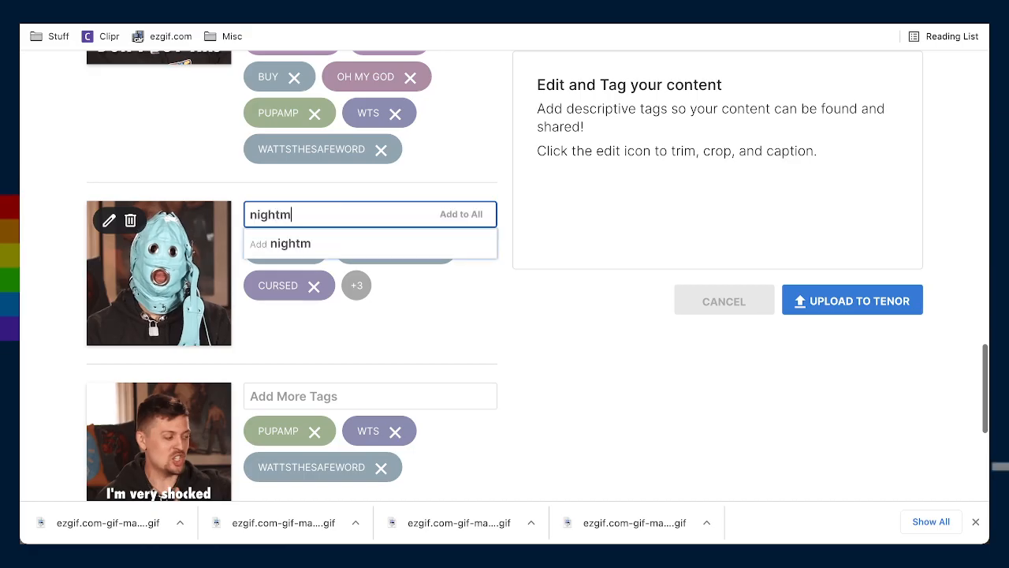
text(are)
key(Return)
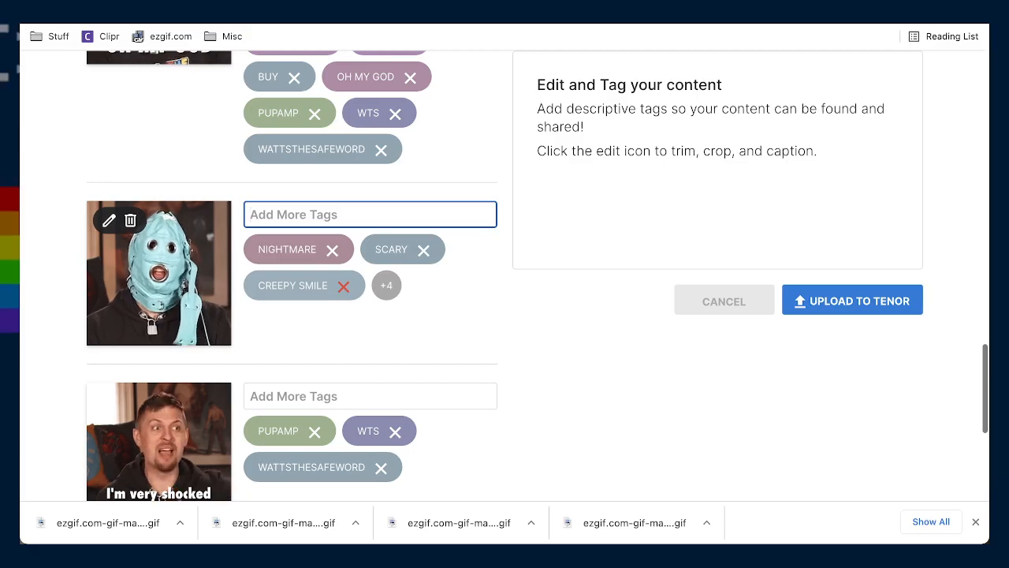
text(bl)
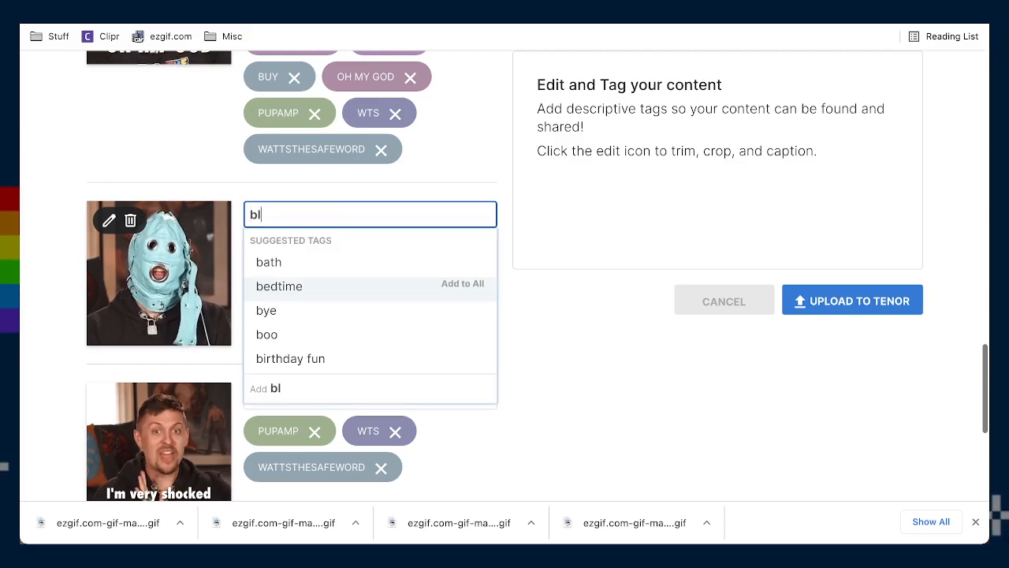
key(BackSpace)
key(BackSpace)
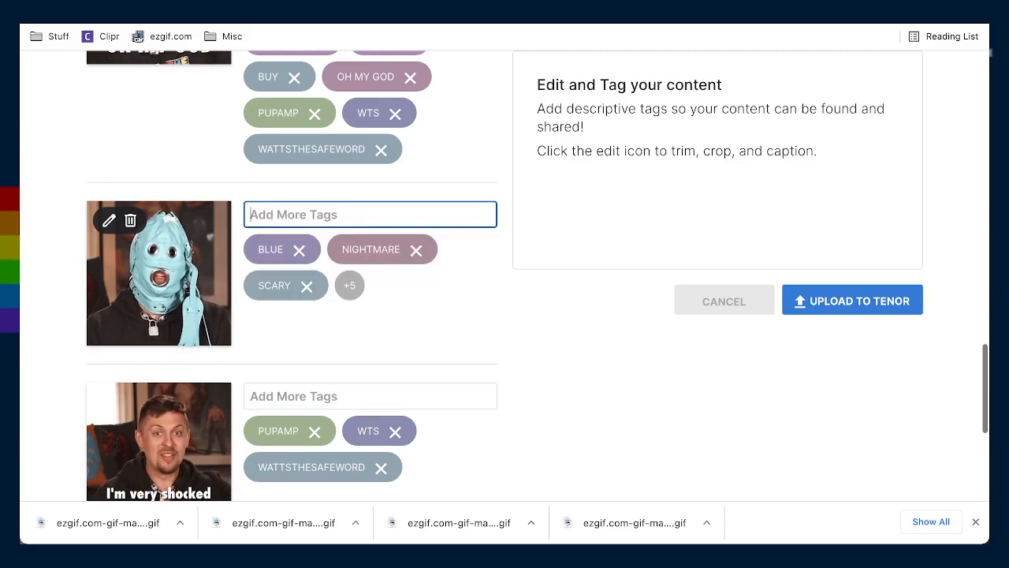
text(cyan)
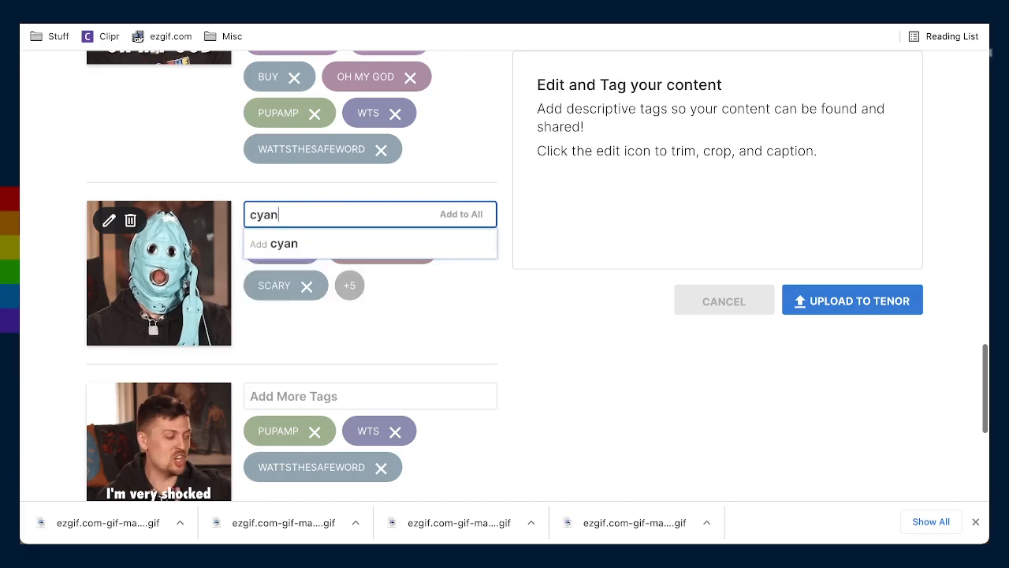
key(Return)
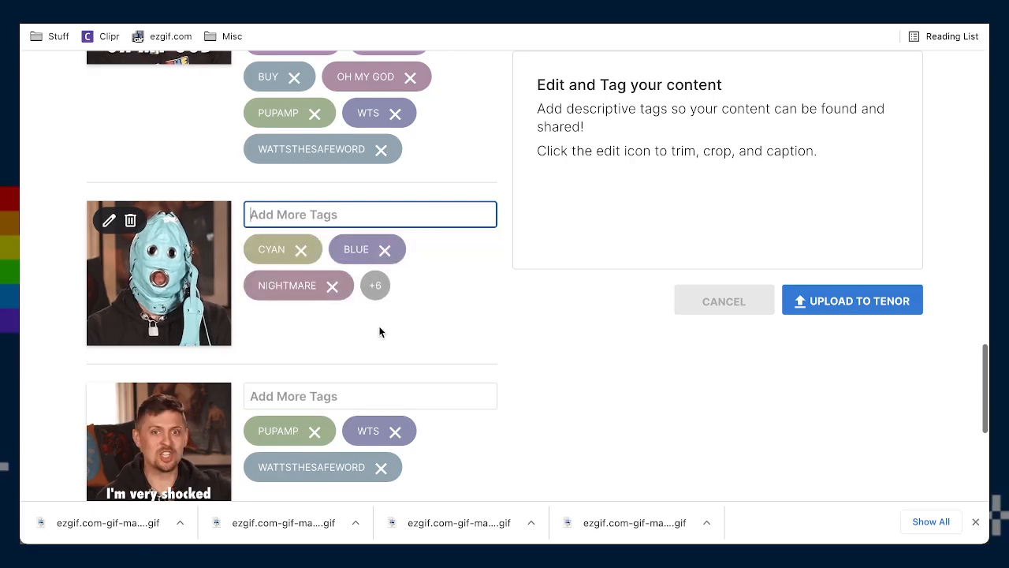
Replace the "creepy smile" tag on the light-blue hood GIF with "creepy"
scroll(379, 332, up, 10)
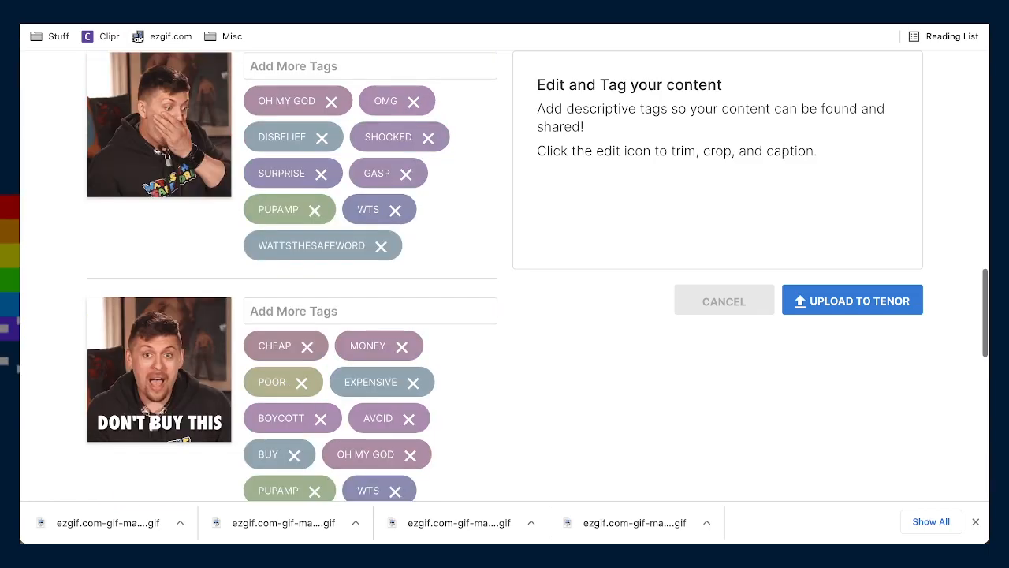
scroll(380, 340, down, 4)
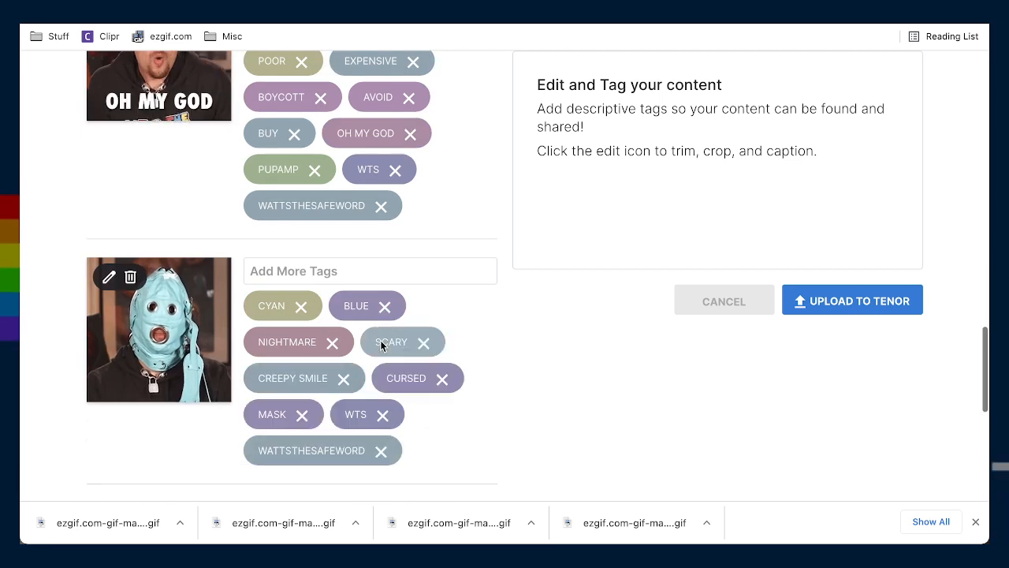
click(343, 382)
click(339, 271)
text(c)
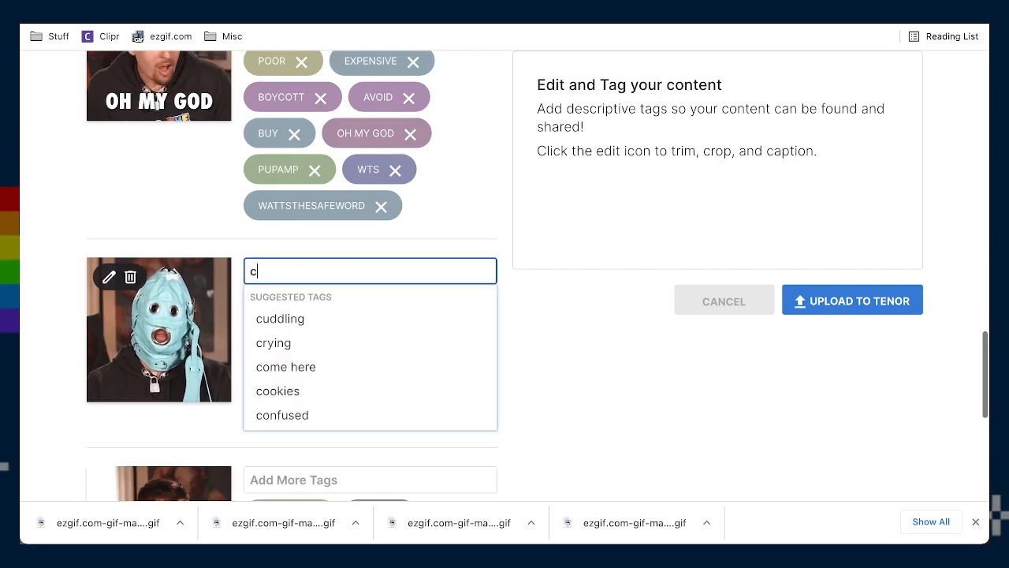
text(reepy)
key(Return)
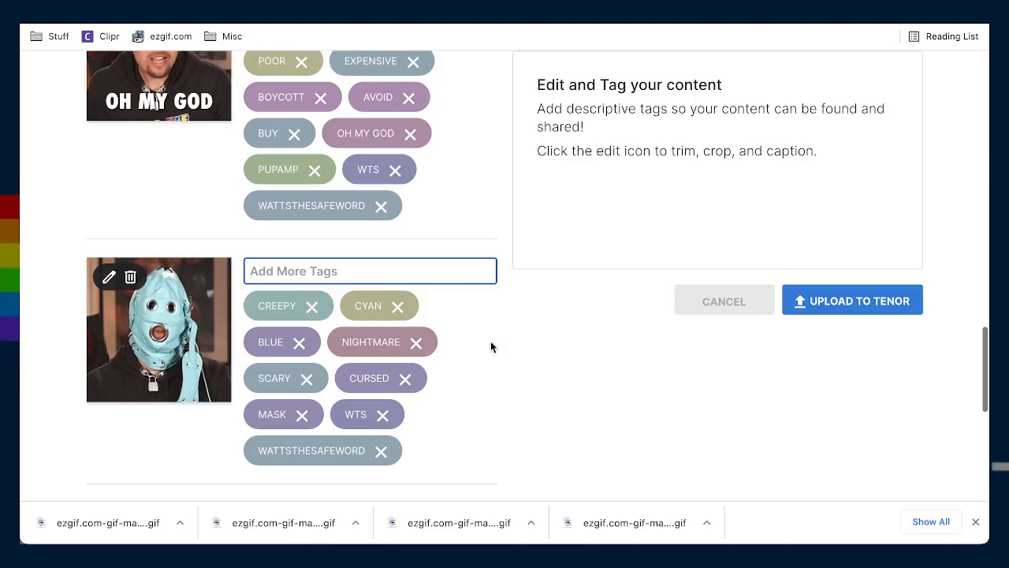
scroll(491, 342, down, 1)
scroll(490, 347, down, 2)
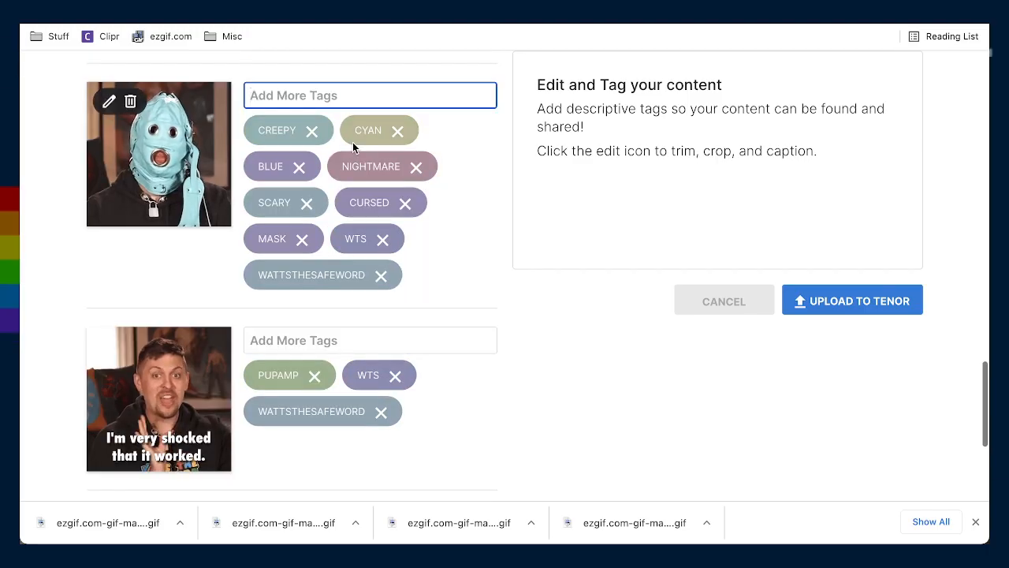
text(h)
key(BackSpace)
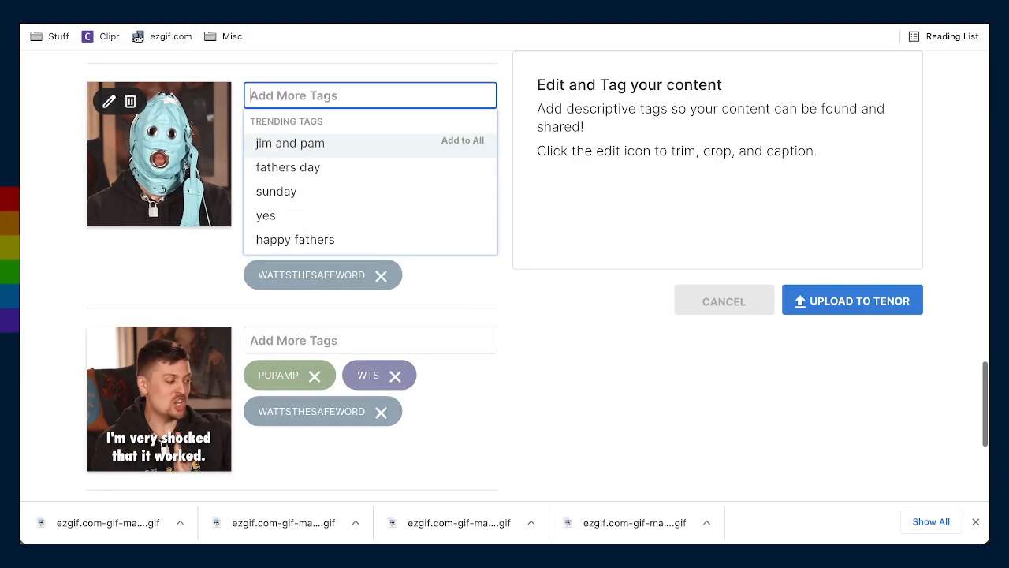
click(421, 93)
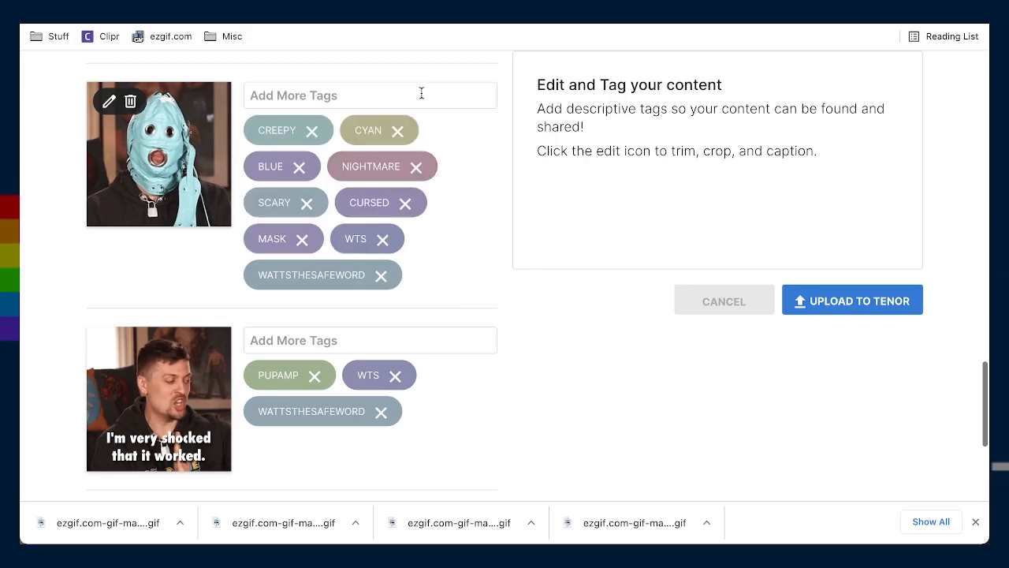
click(434, 328)
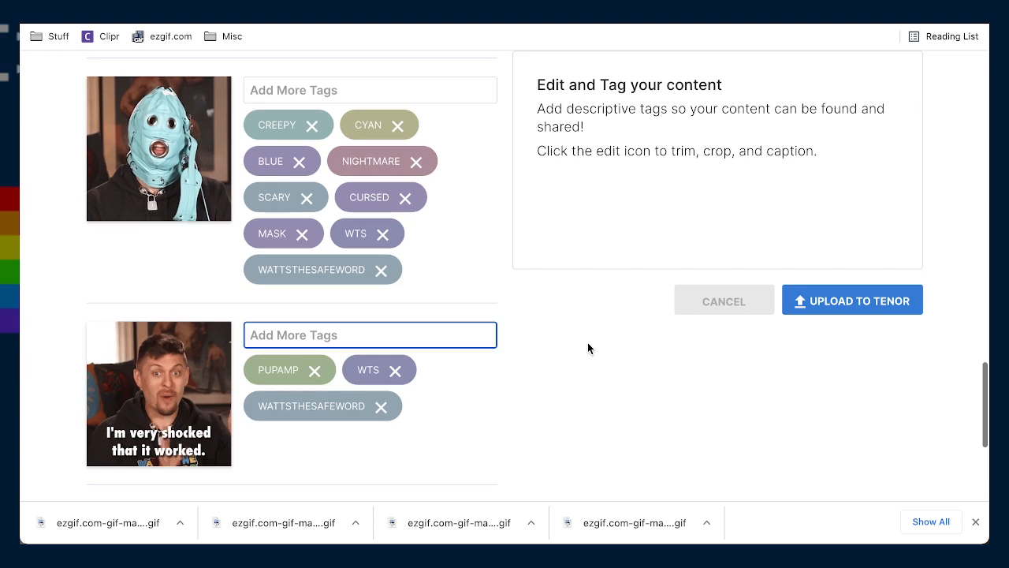
scroll(588, 347, up, 1)
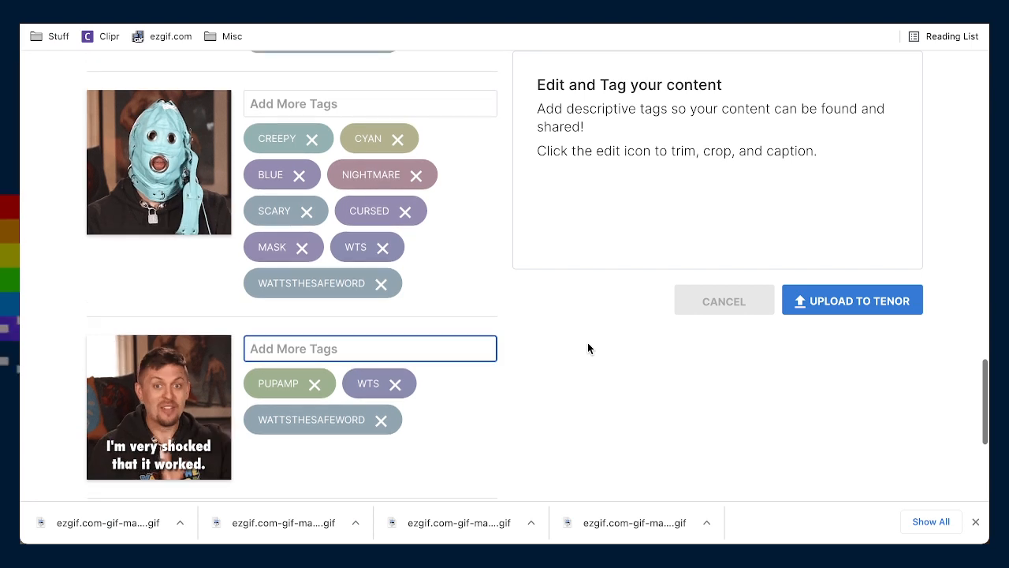
Add the tags "lips" and "talking" to the light-blue hood GIF
click(337, 106)
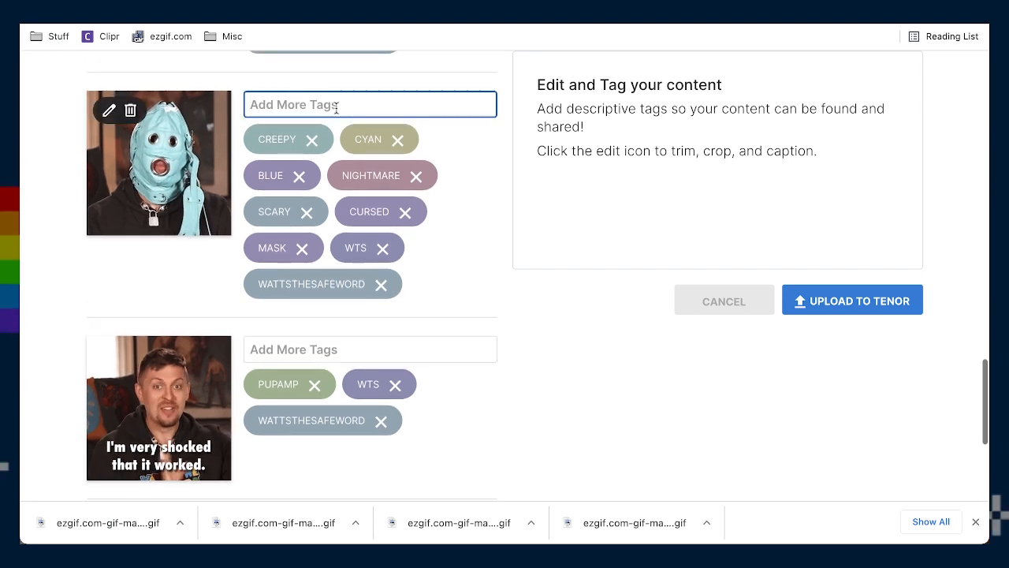
text(lips)
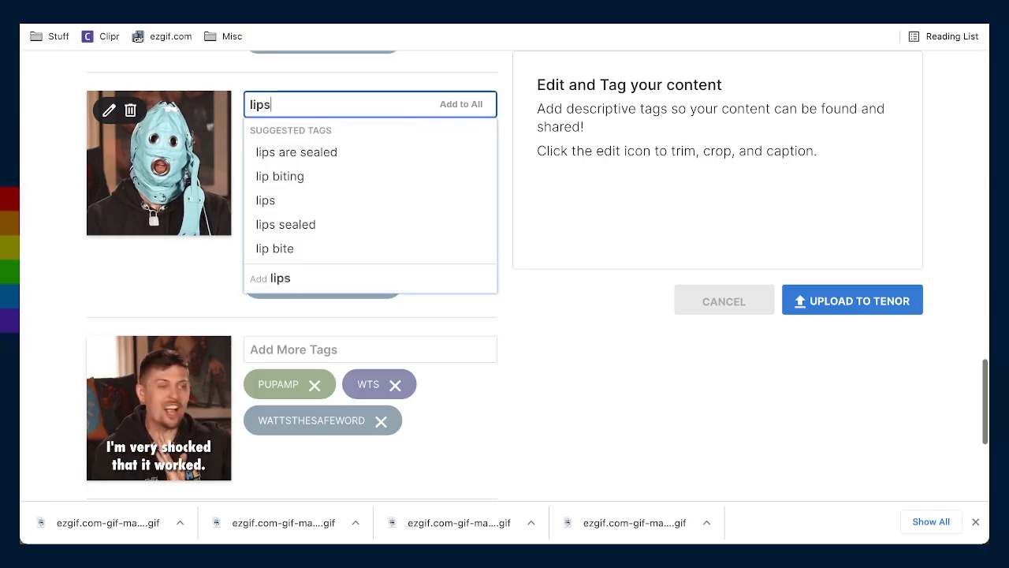
key(Return)
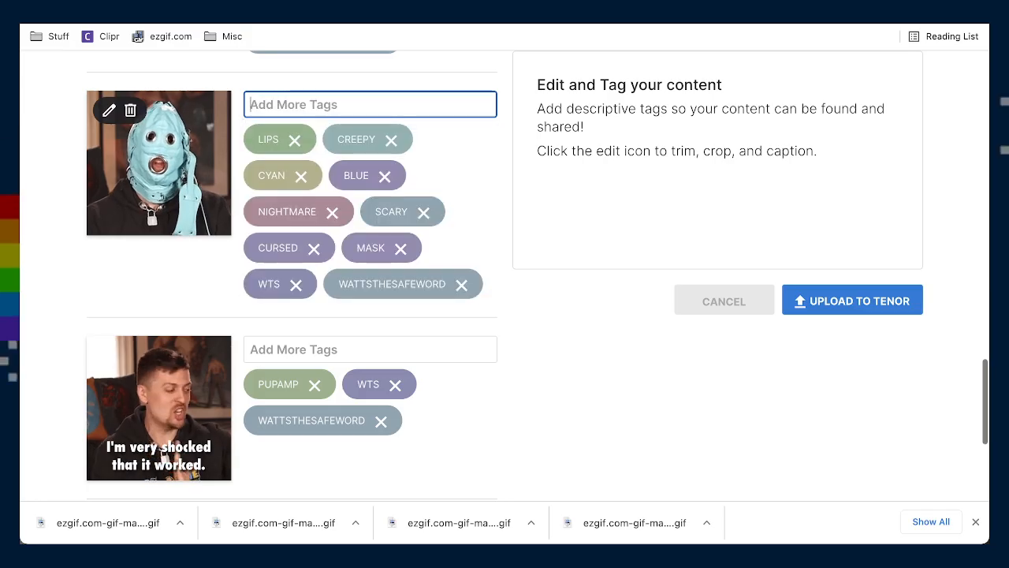
text(ta)
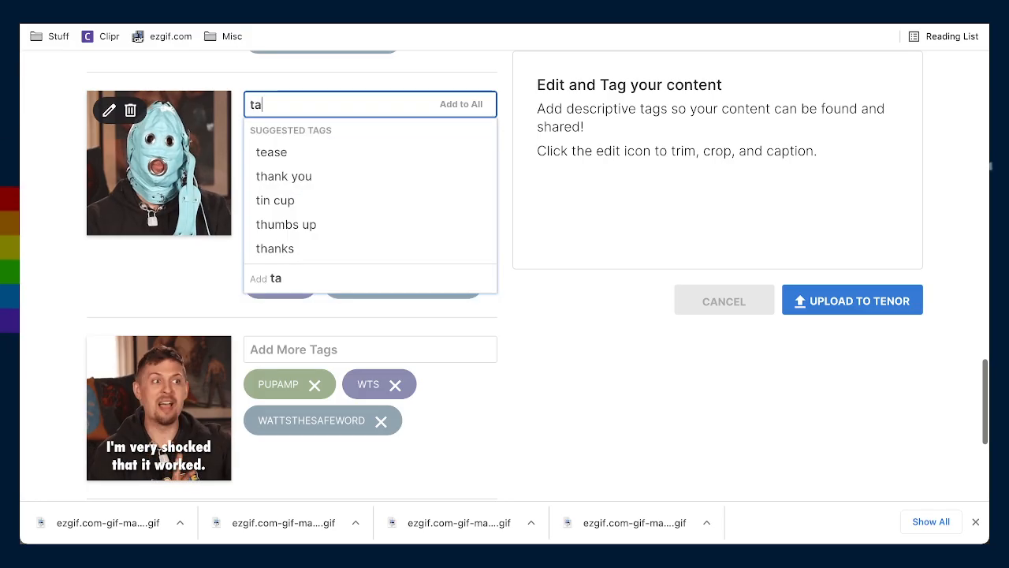
text(lking)
key(Return)
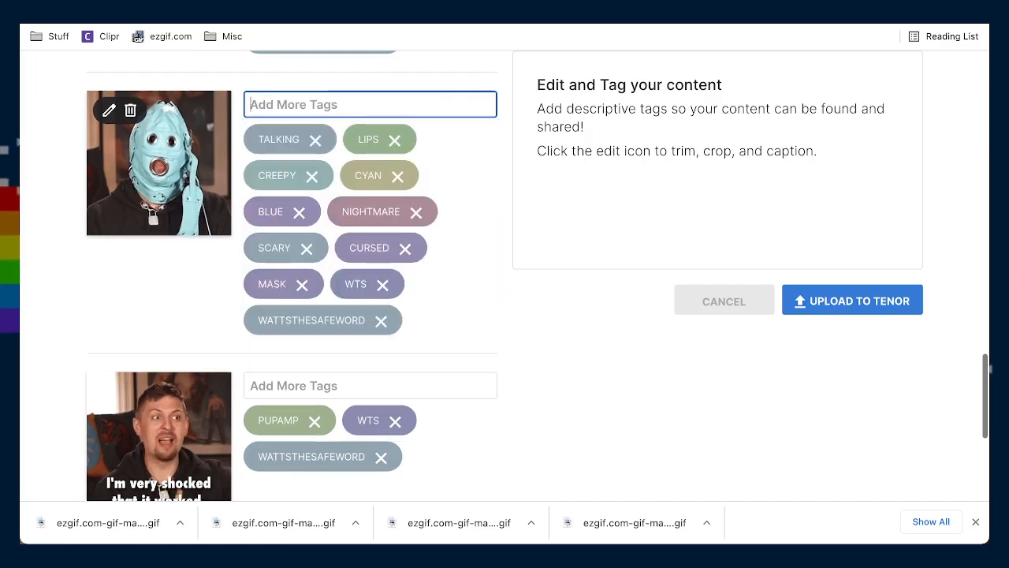
Tag the "I'm very shocked that it worked." GIF with "shocked" and "surpised"
scroll(500, 396, down, 3)
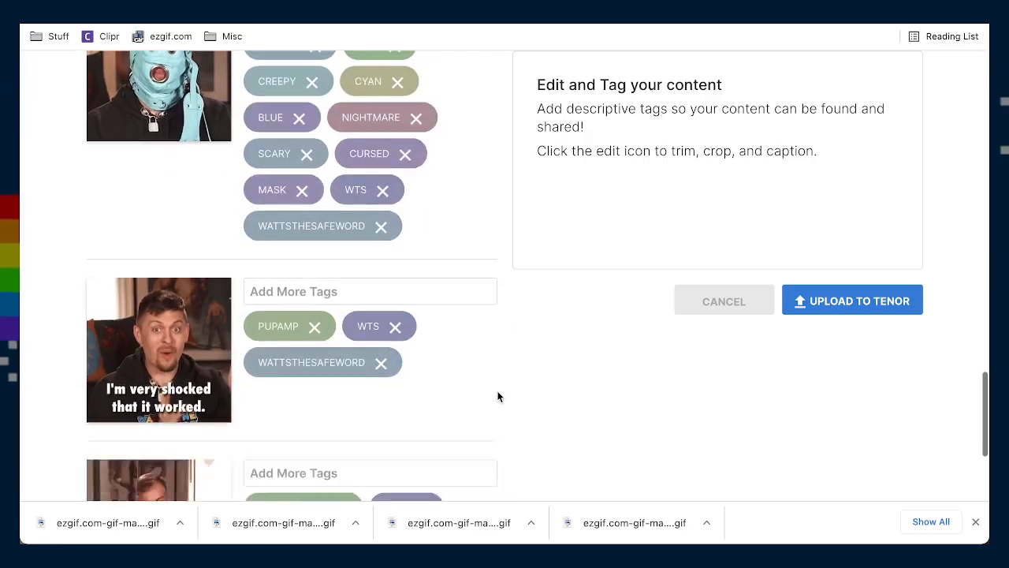
click(360, 266)
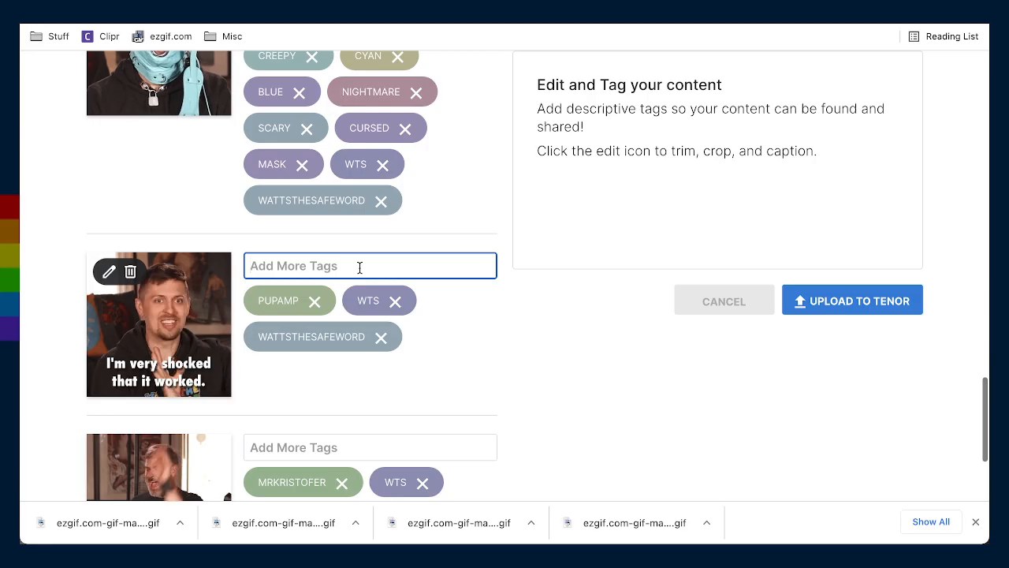
text(shocked)
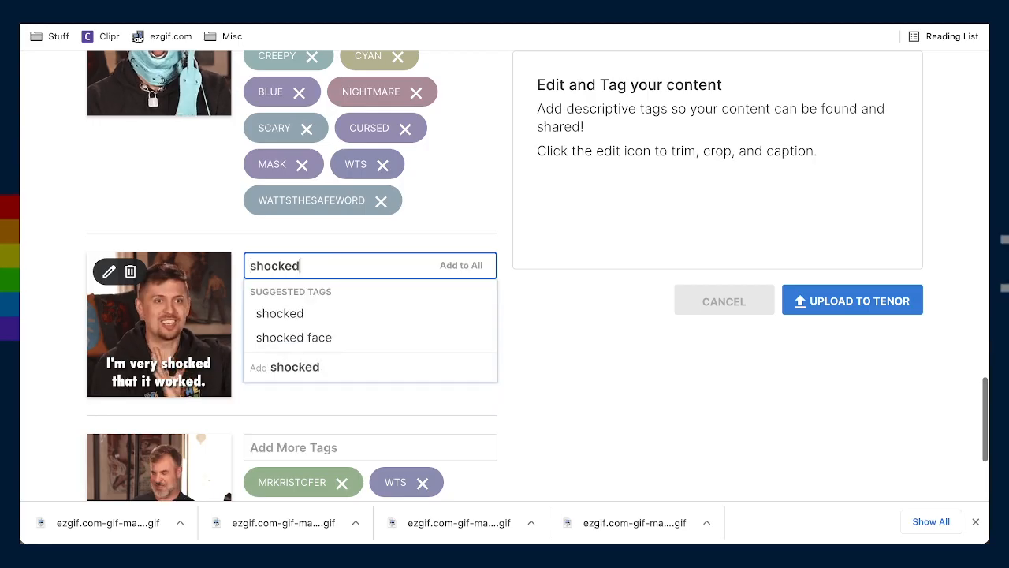
key(Return)
text(surp)
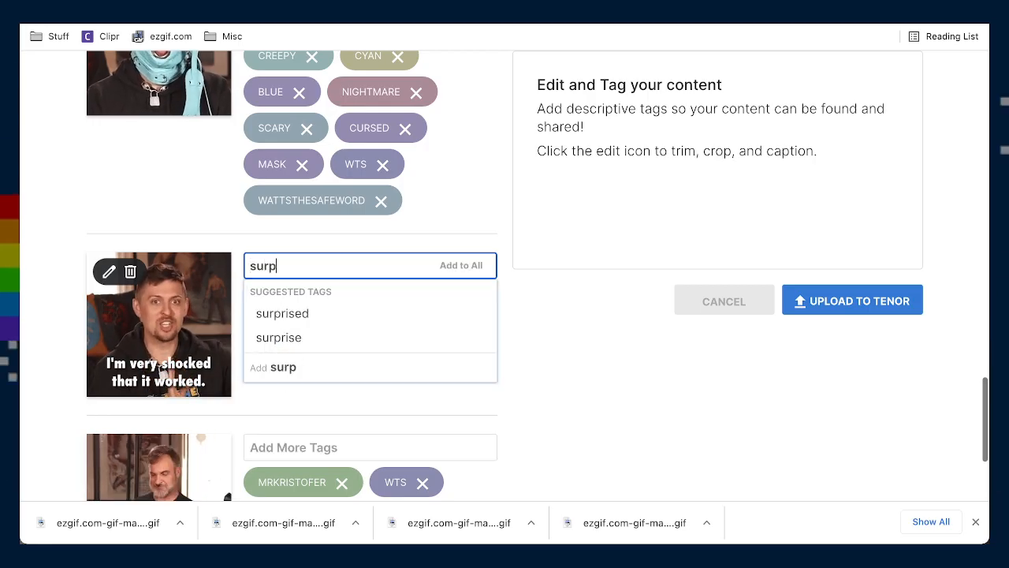
key(Down)
key(Return)
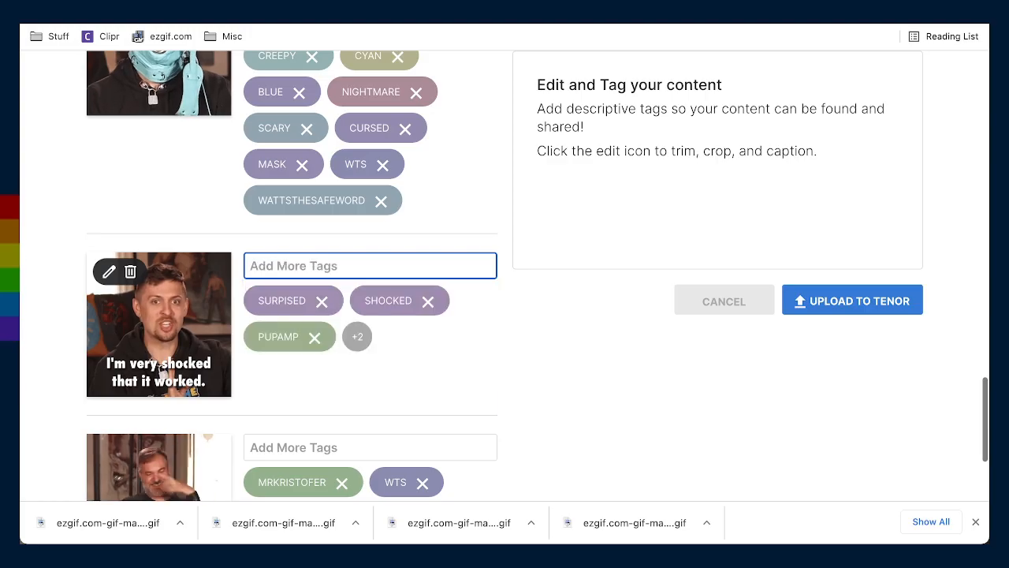
Add the tags "worked" and "relief" to the "I'm very shocked that it worked." GIF
text(w)
key(BackSpace)
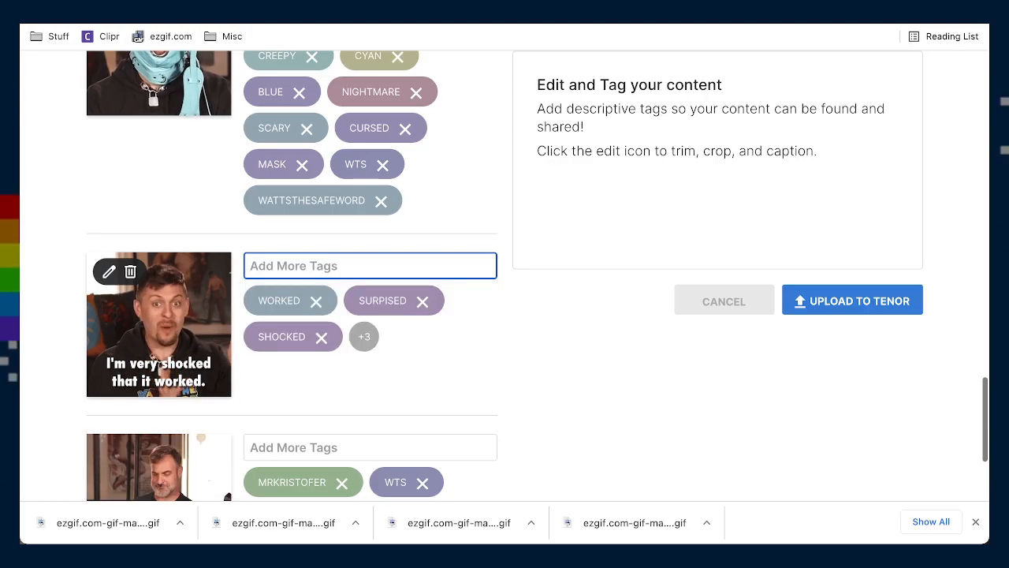
text(relief)
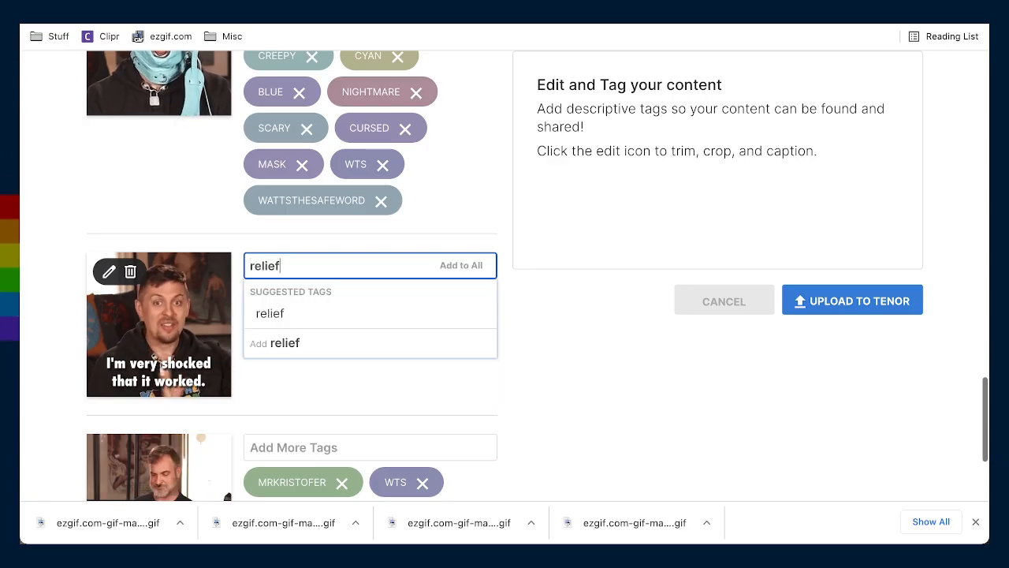
key(Return)
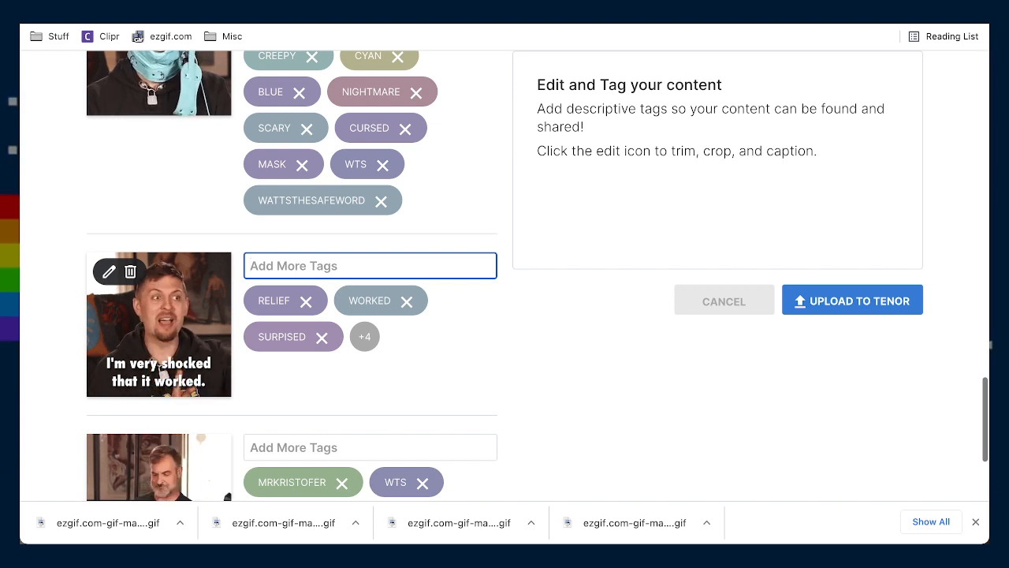
Add the tags "success" and "clutch" to the "I'm very shocked that it worked." GIF
text(success)
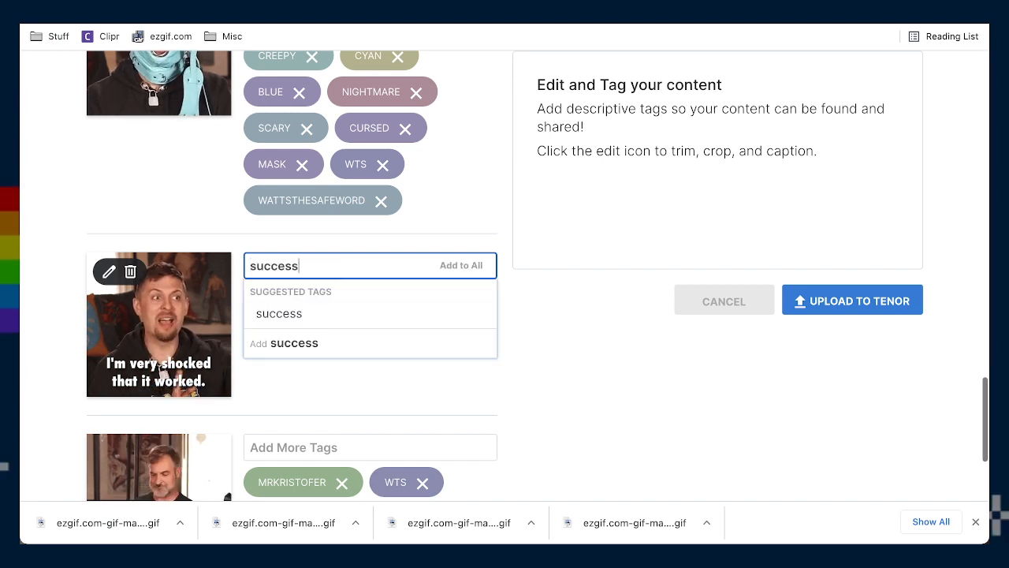
key(Return)
text(clu)
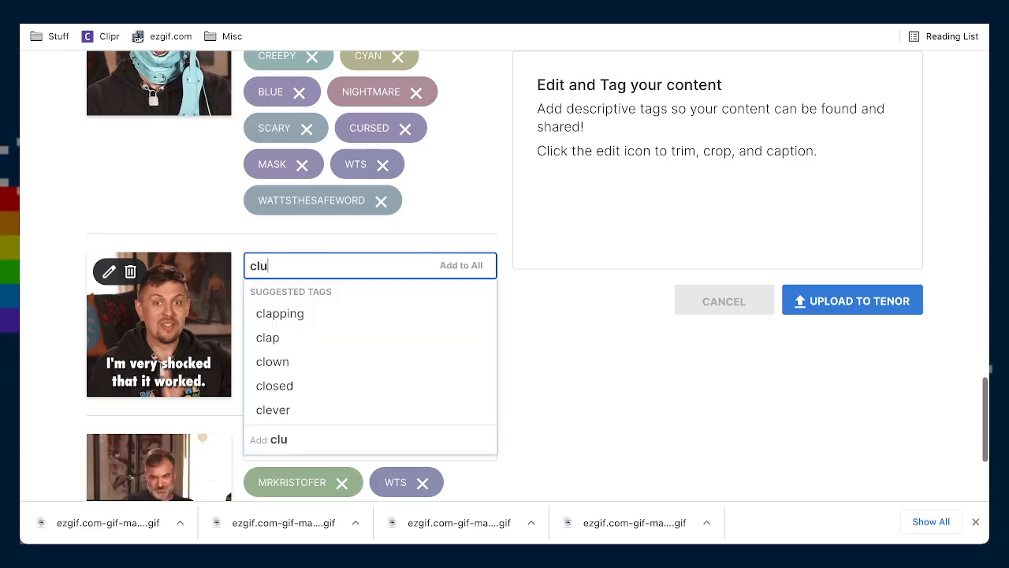
text(tch)
key(Return)
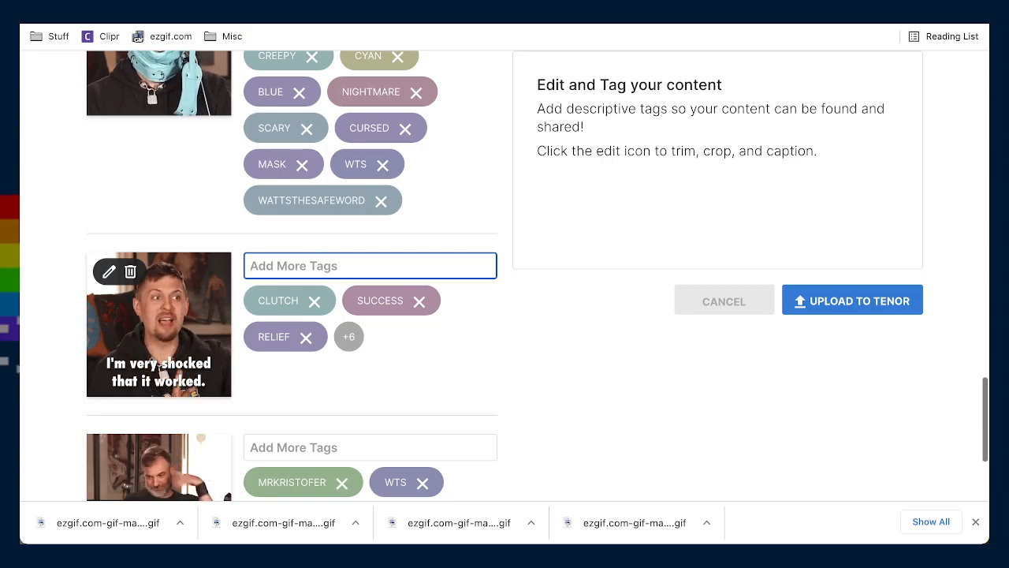
Add the tag "hacker" to the "I'm very shocked that it worked." GIF after expanding its full tag list
click(349, 336)
scroll(486, 386, down, 3)
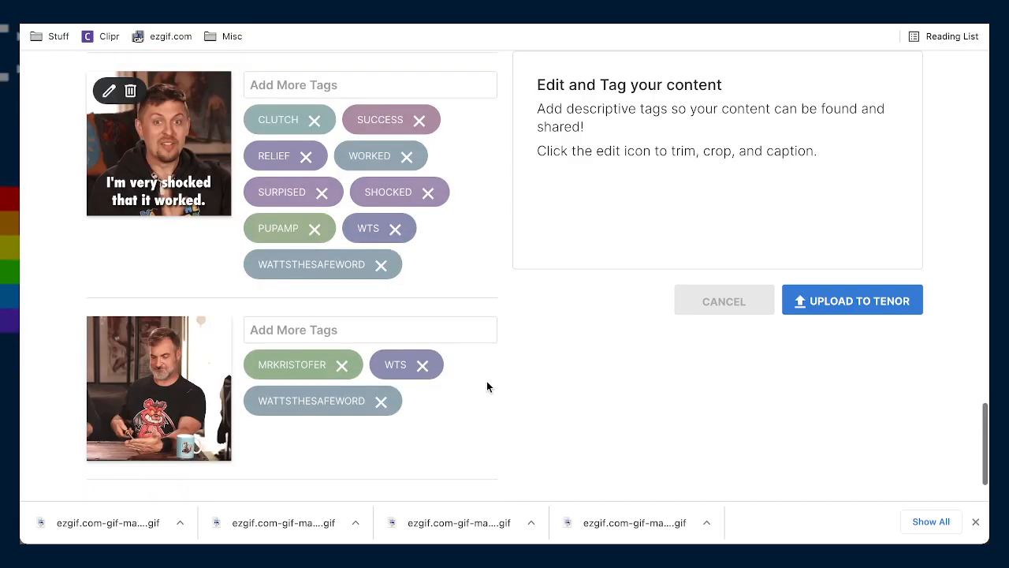
scroll(299, 146, up, 1)
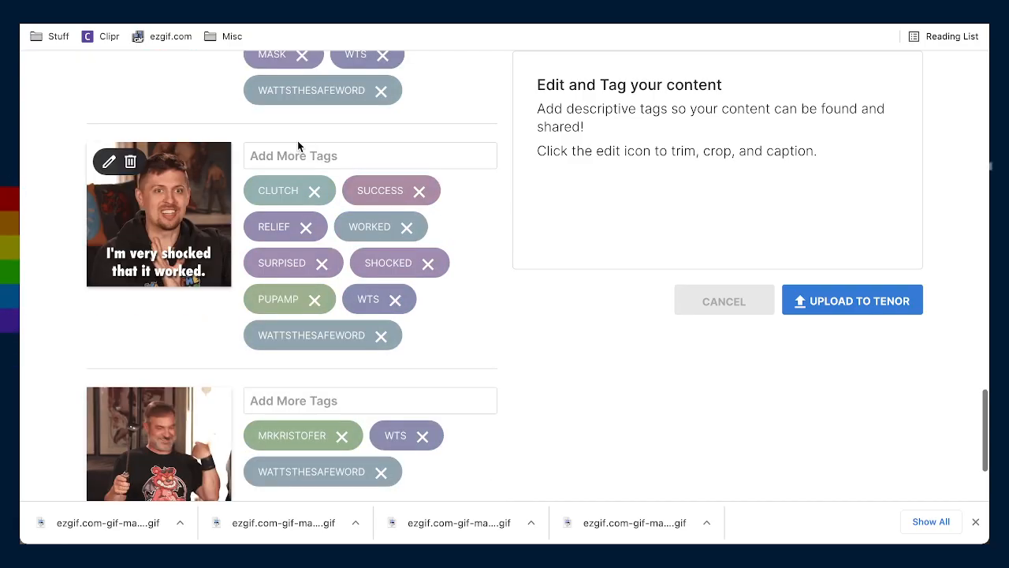
click(296, 156)
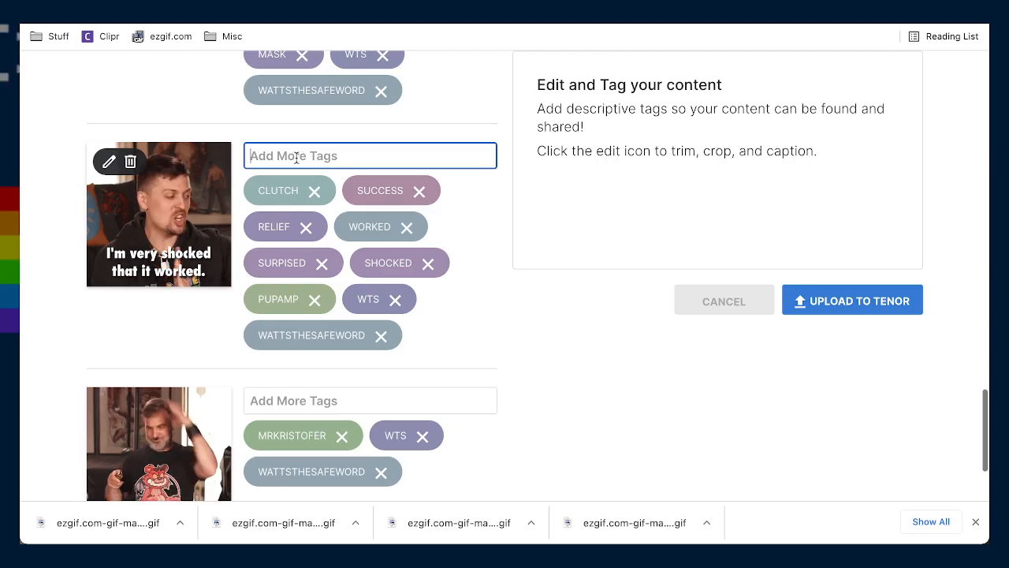
text(hac)
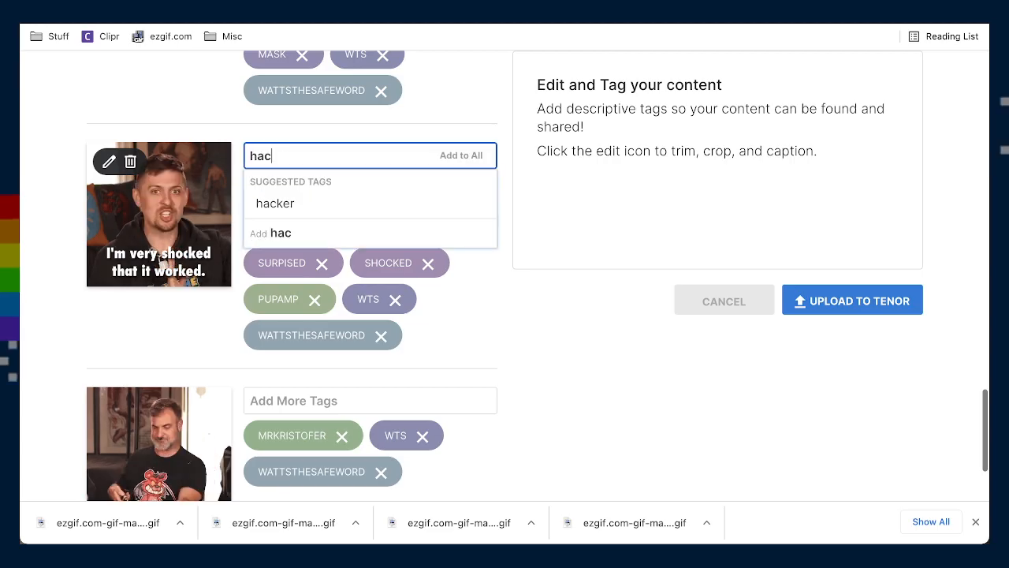
text(k)
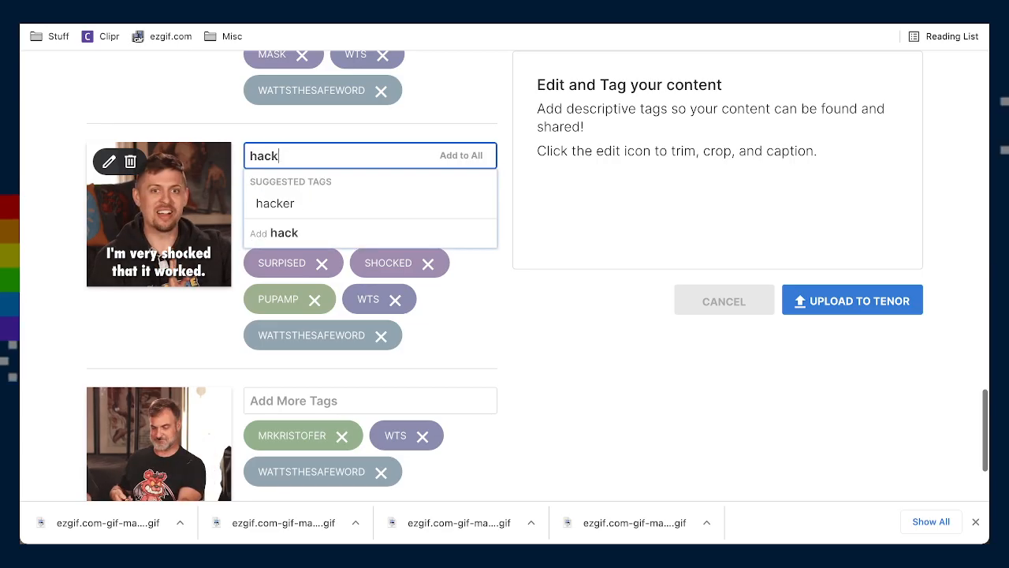
text(er)
key(Return)
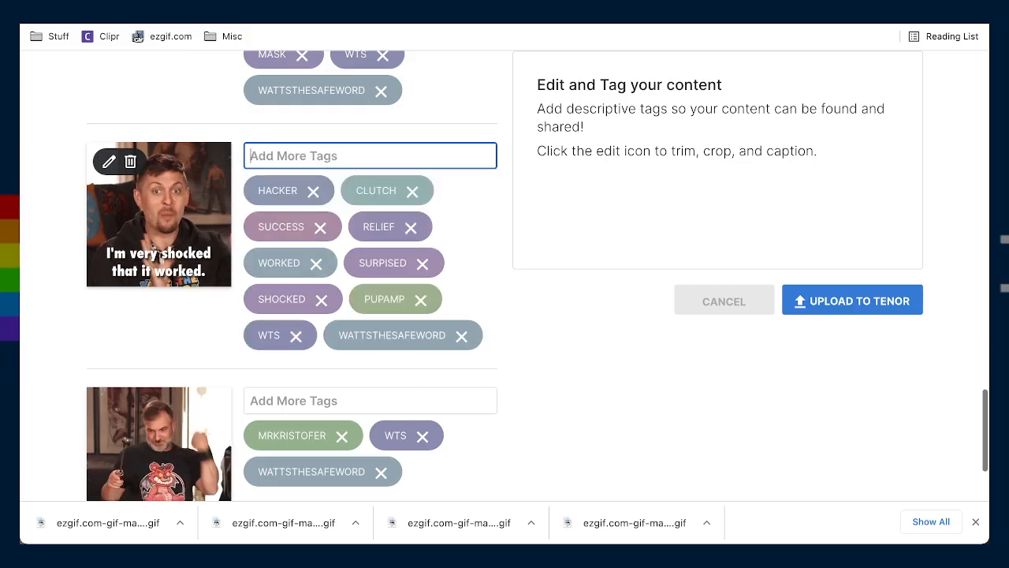
text(m)
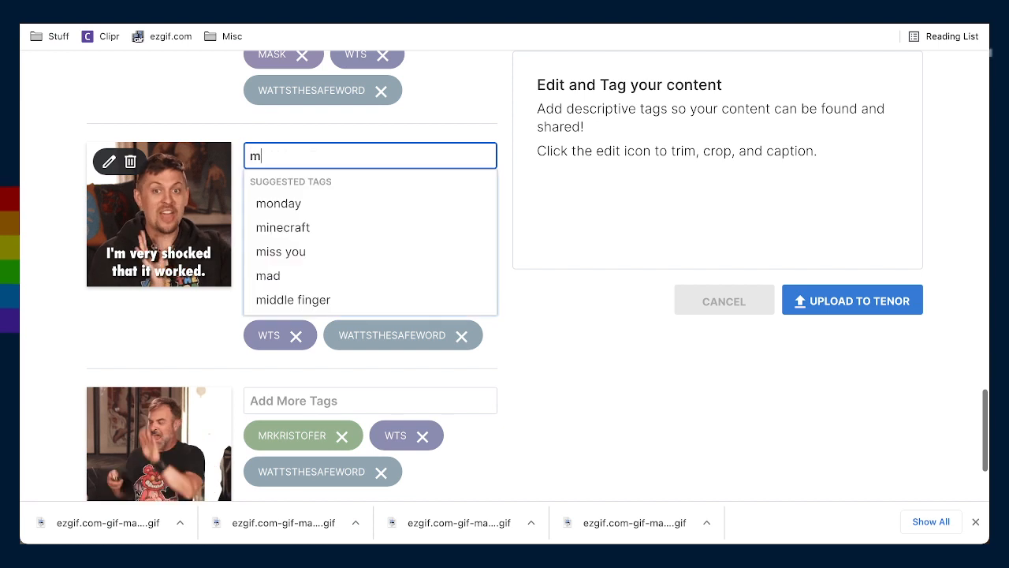
text(ag)
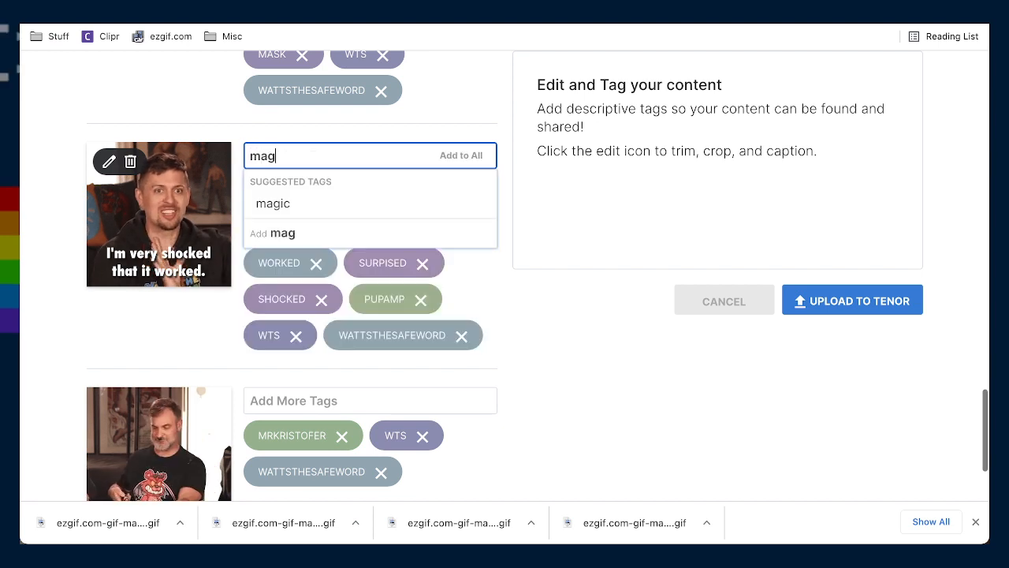
key(BackSpace)
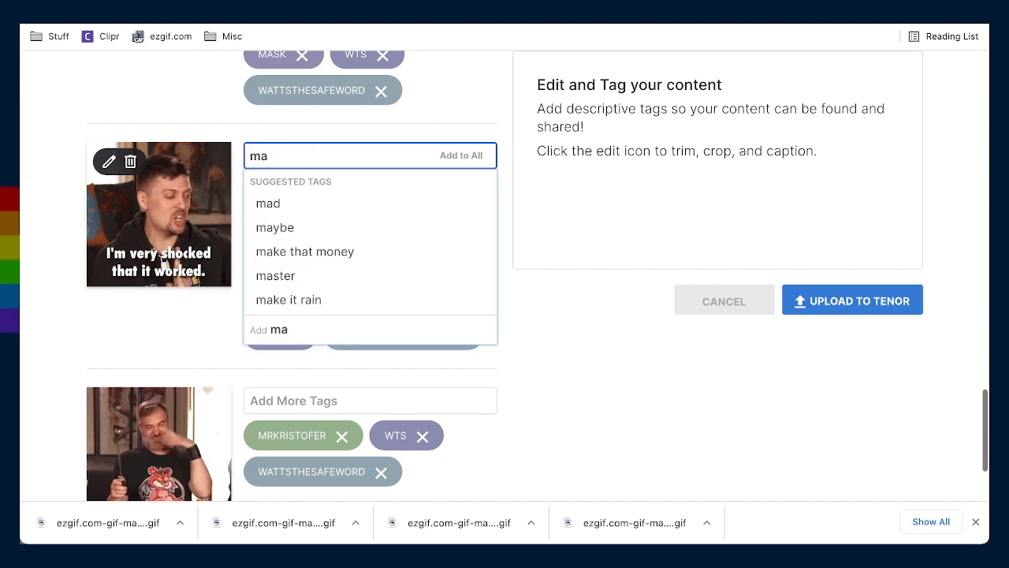
text(c)
key(BackSpace)
key(BackSpace)
text(c)
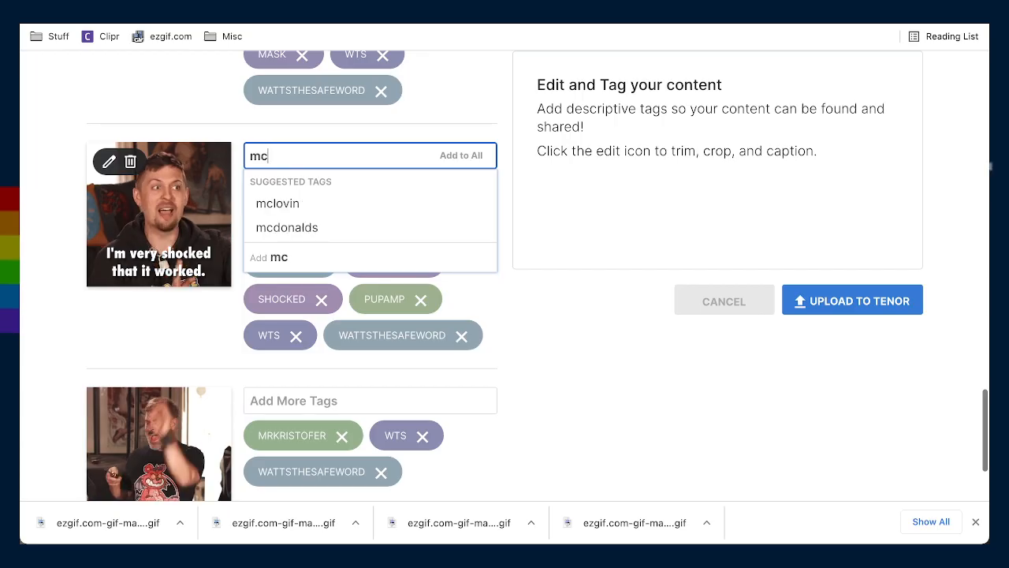
text(gu)
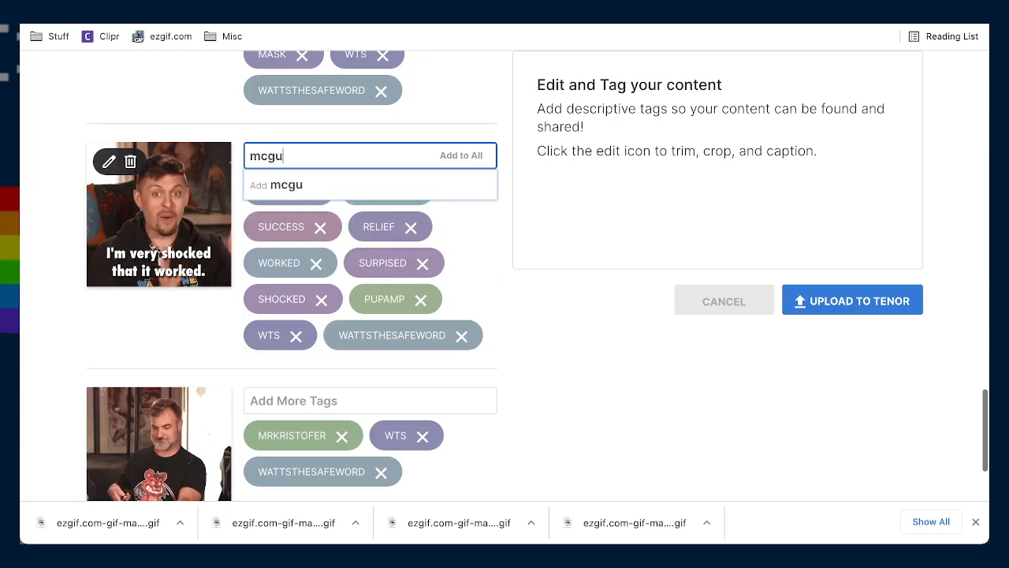
key(BackSpace)
key(BackSpace)
key(BackSpace)
key(BackSpace)
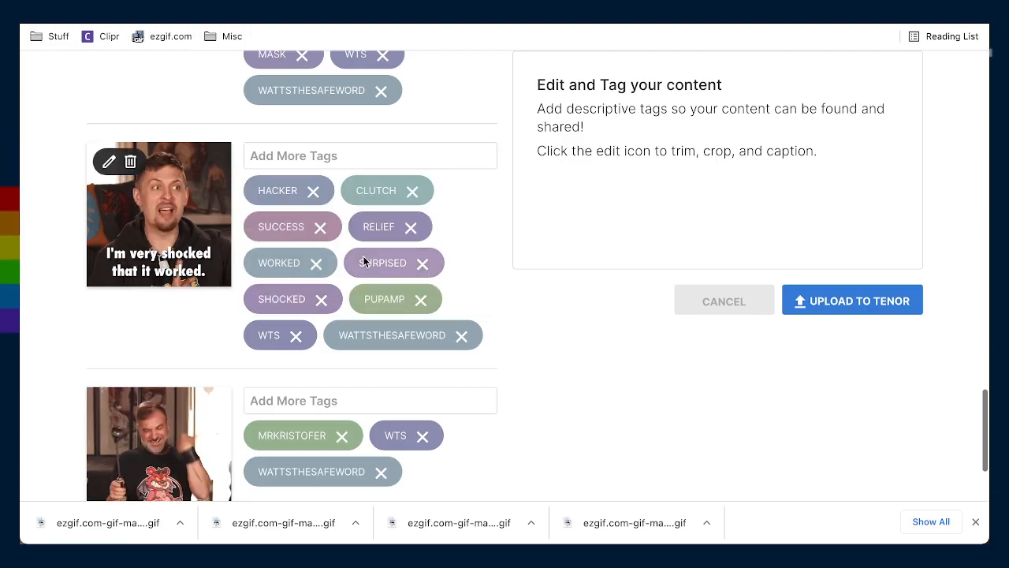
Tag the last GIF, showing the man in the black T-shirt at the table, with "shocked" and "electricity"
scroll(371, 337, down, 2)
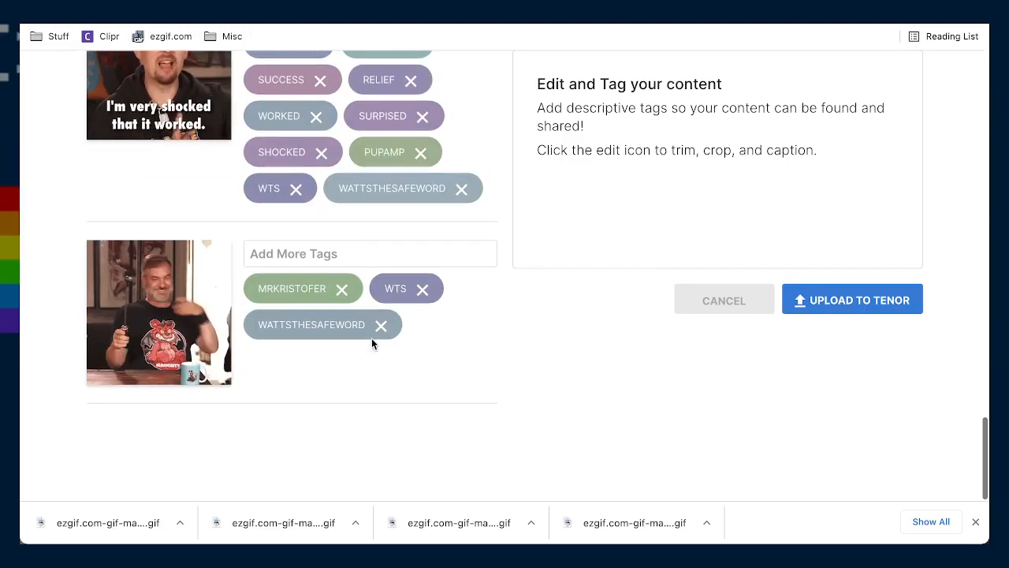
scroll(373, 342, up, 1)
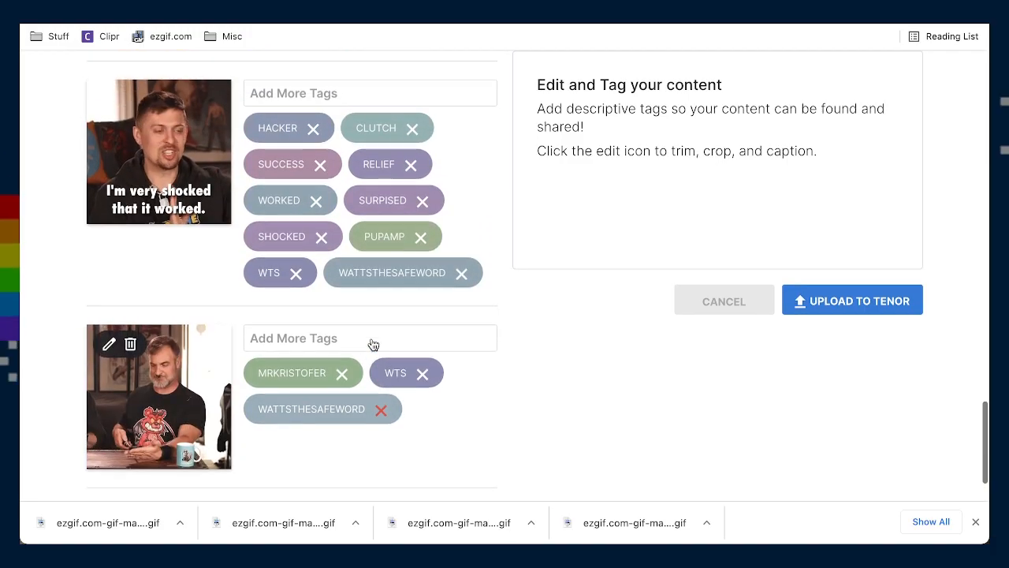
click(318, 329)
text(shock)
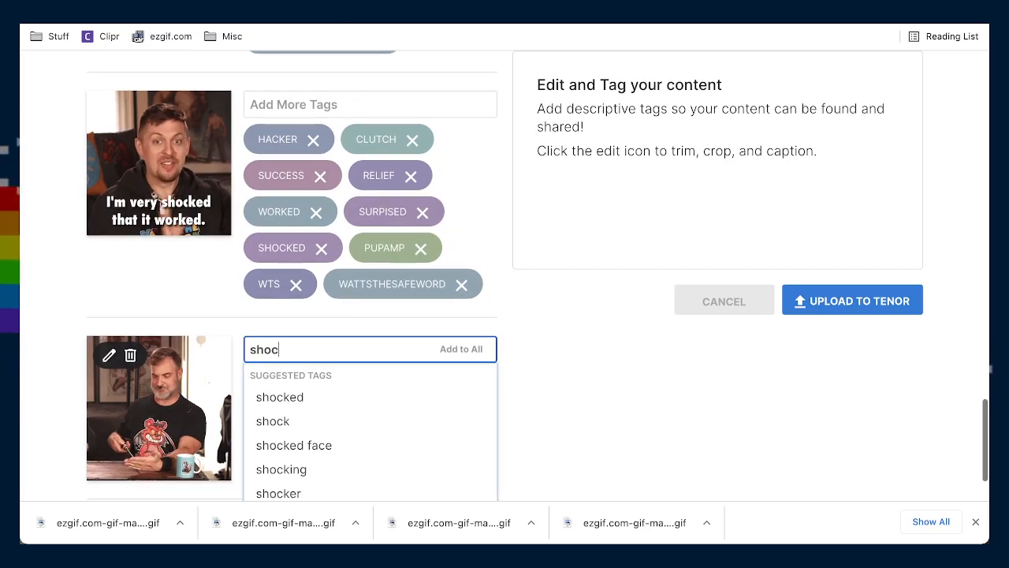
key(BackSpace)
key(BackSpace)
key(BackSpace)
key(BackSpace)
key(BackSpace)
text(el)
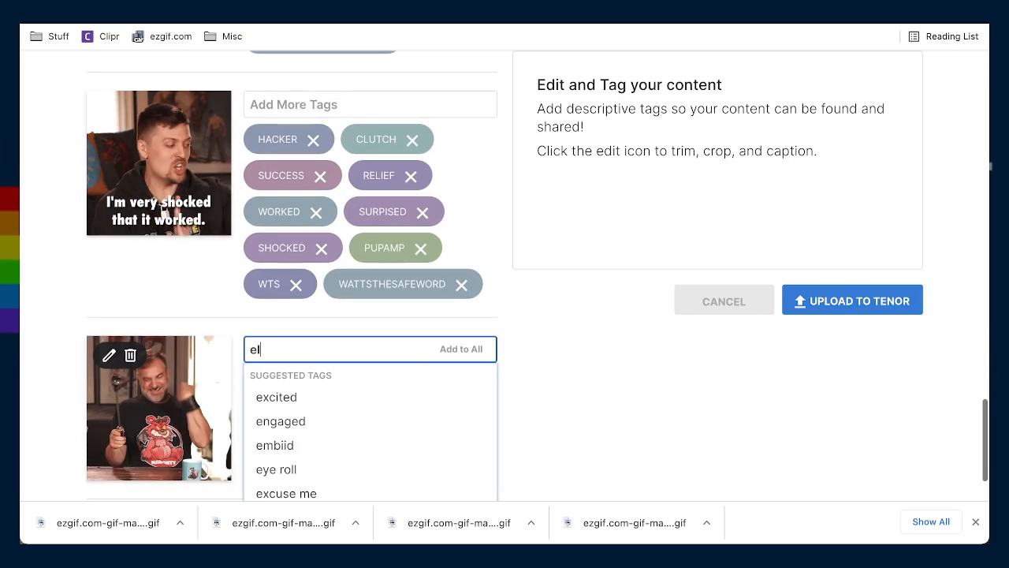
text(ectricity)
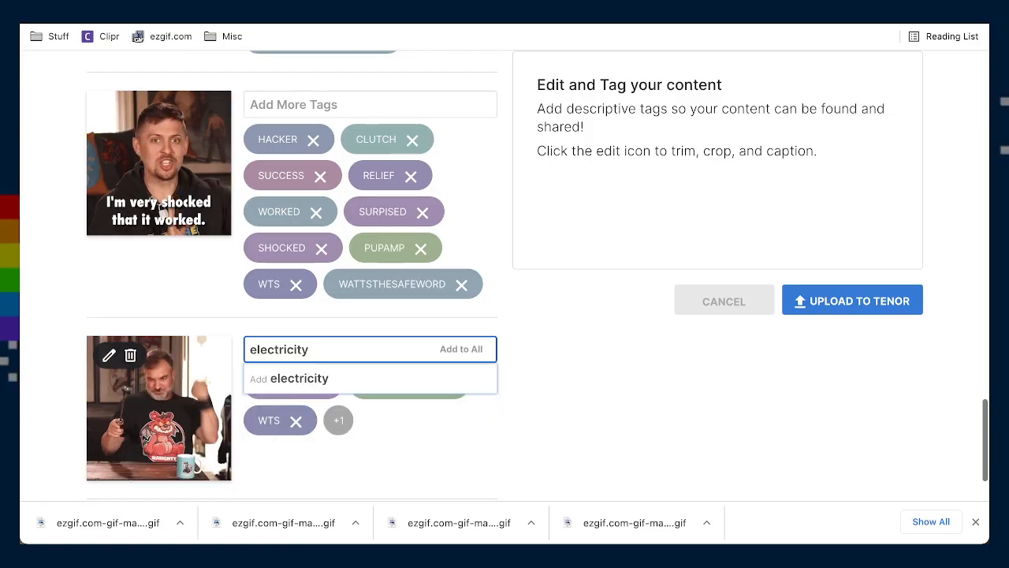
key(Return)
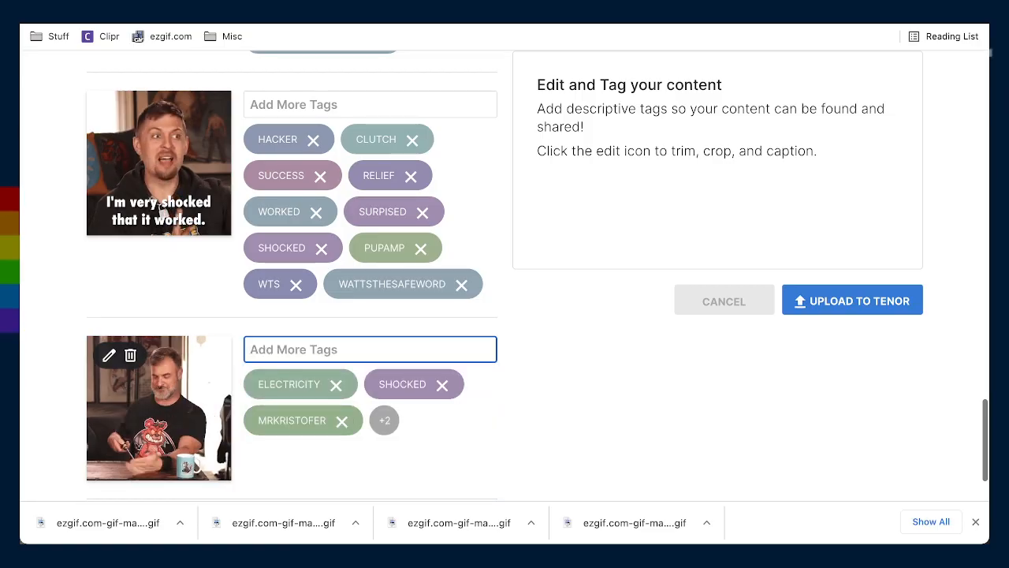
Add the tag "ouch" to the last GIF in the list
text(ou)
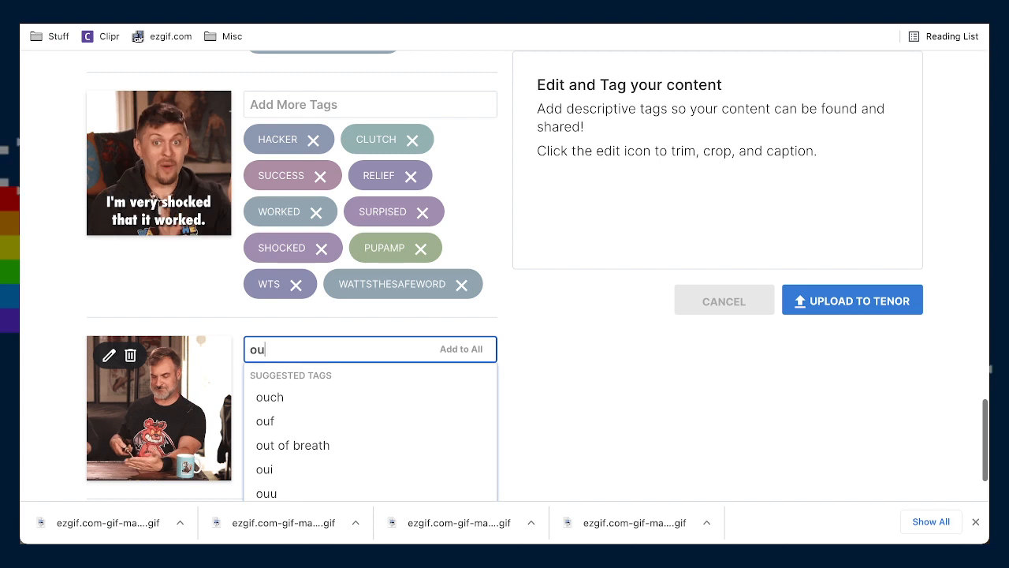
text(ch)
key(Return)
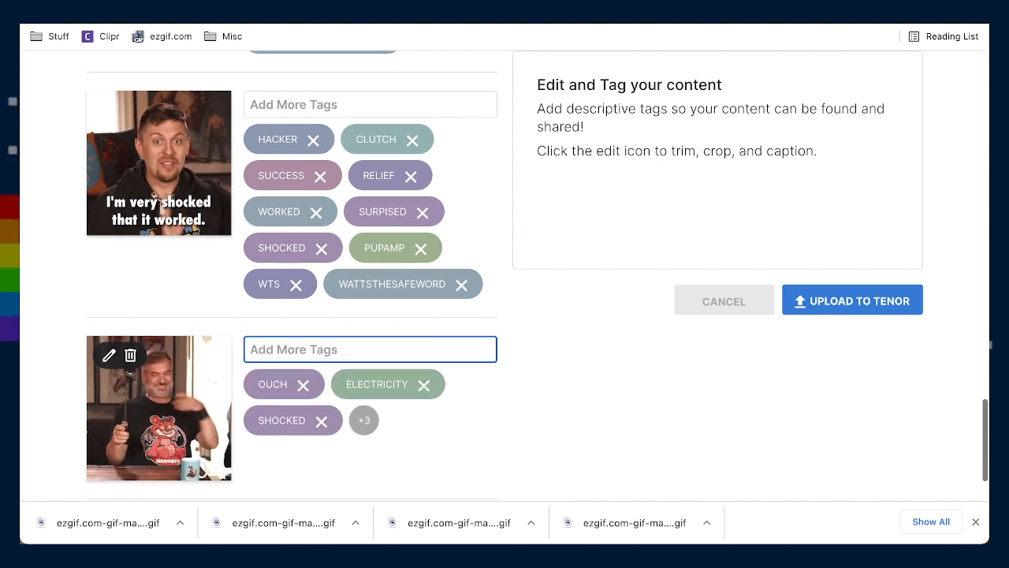
text(ow)
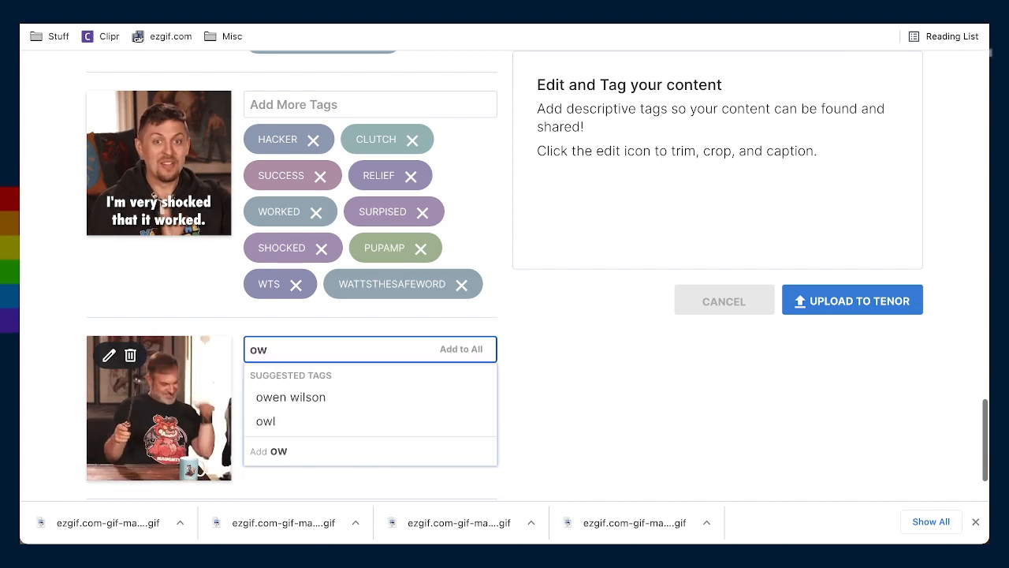
key(Return)
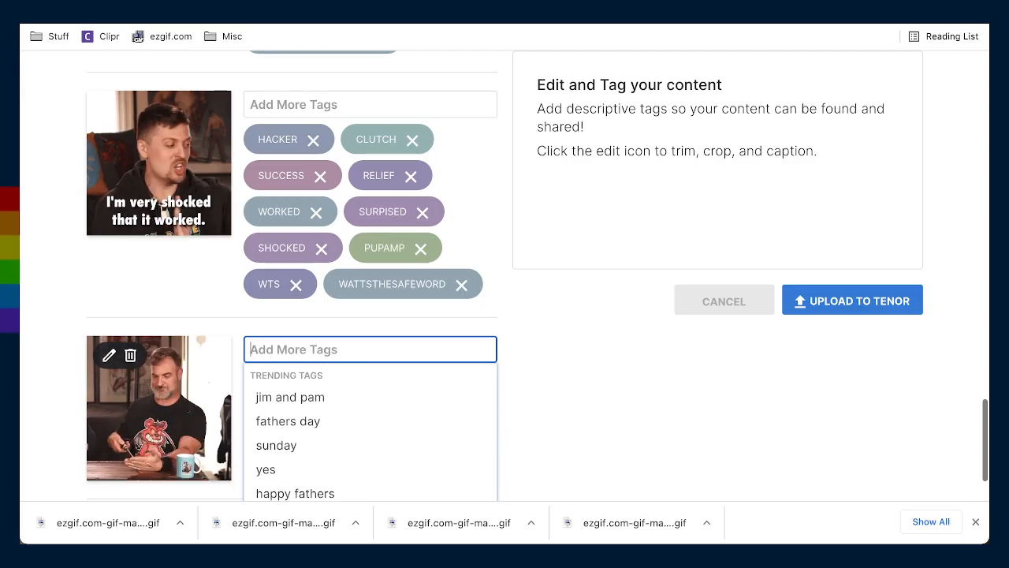
scroll(332, 344, up, 3)
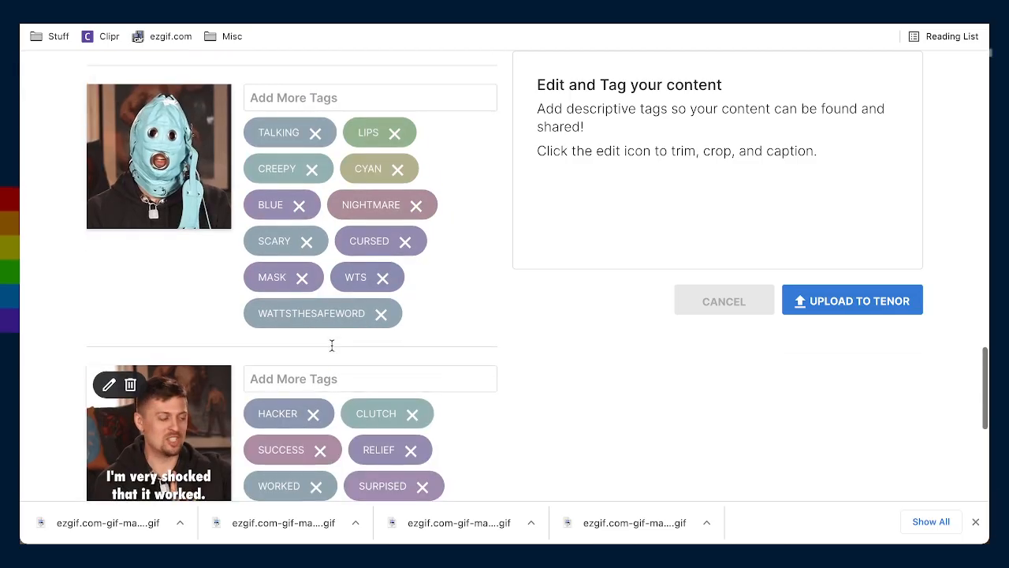
scroll(331, 345, down, 4)
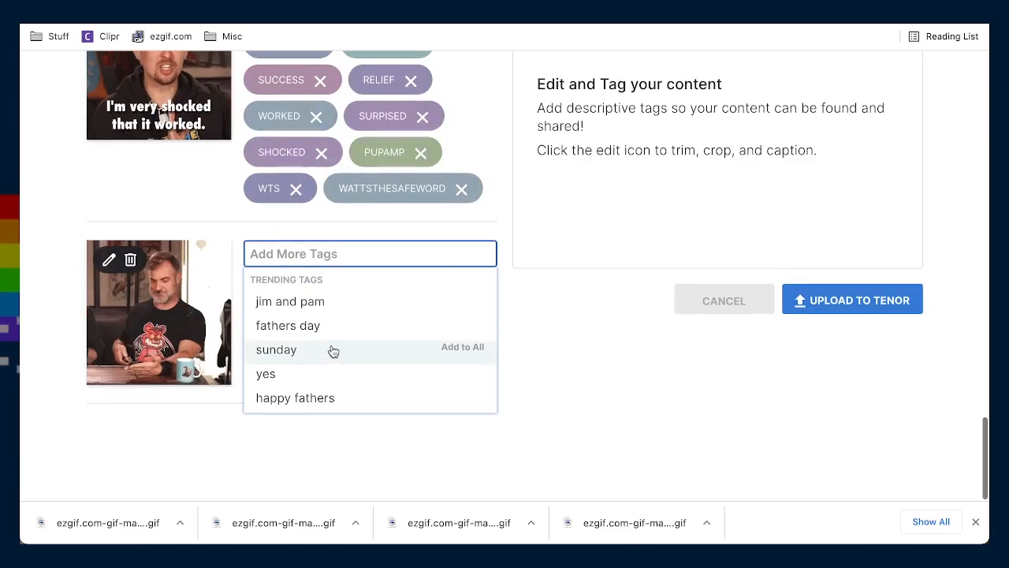
scroll(332, 351, up, 1)
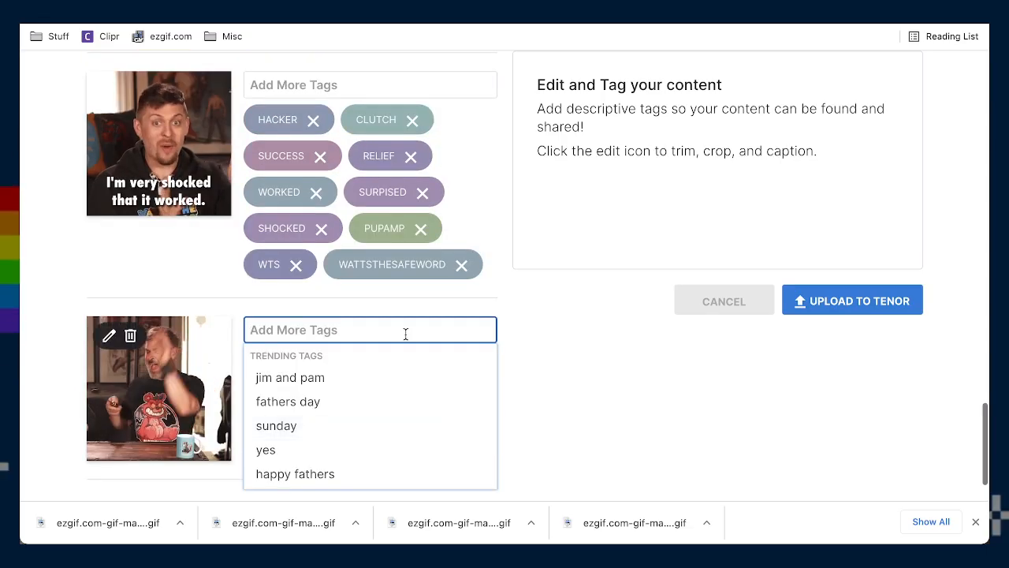
text(myse)
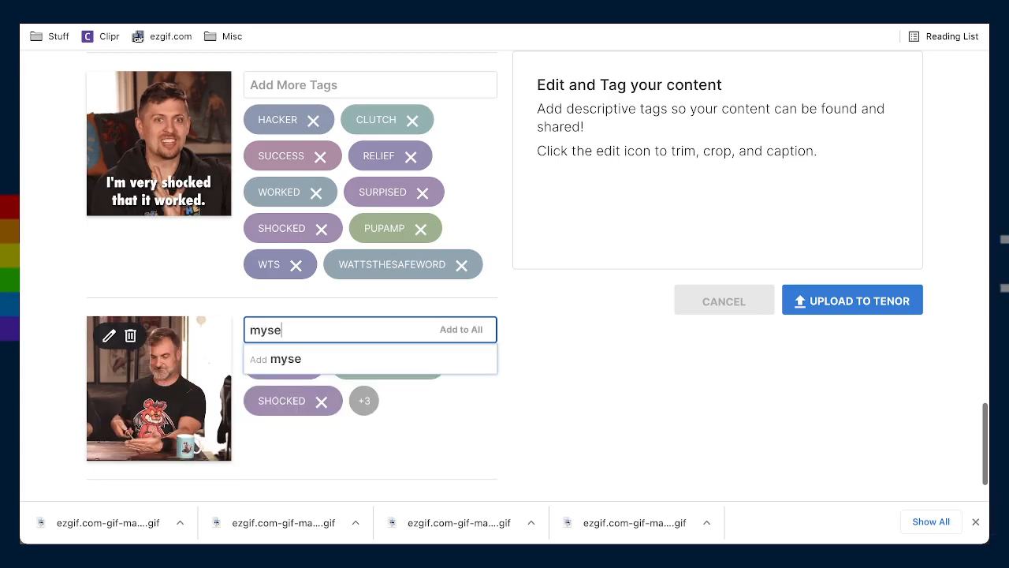
key(BackSpace)
key(BackSpace)
key(BackSpace)
key(BackSpace)
text(i hurt my)
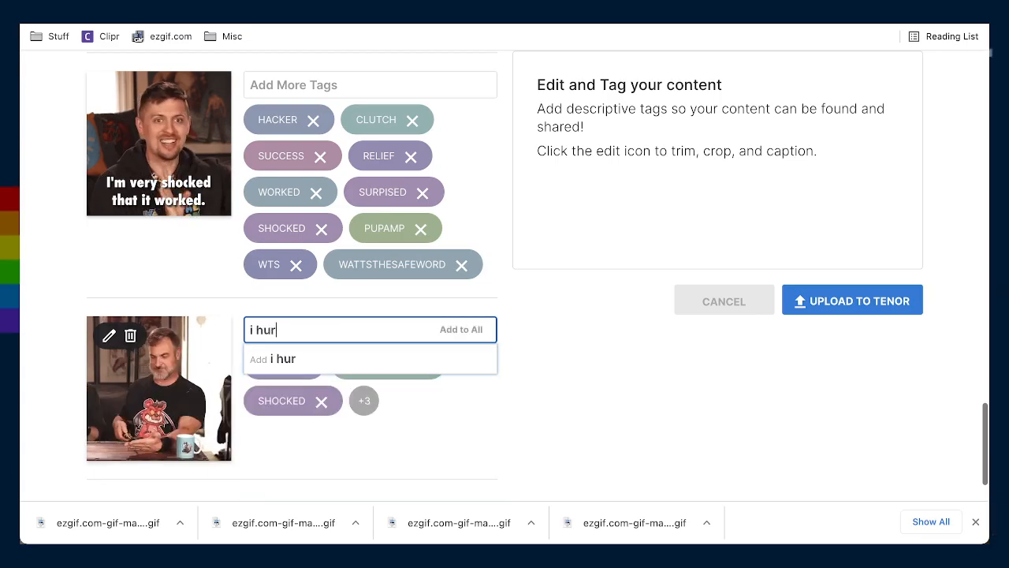
key(BackSpace)
key(BackSpace)
key(BackSpace)
key(BackSpace)
key(BackSpace)
key(BackSpace)
key(BackSpace)
key(BackSpace)
key(BackSpace)
Add the tags "hurt" and "pain" to the last GIF of the man in the black T-shirt
text(h)
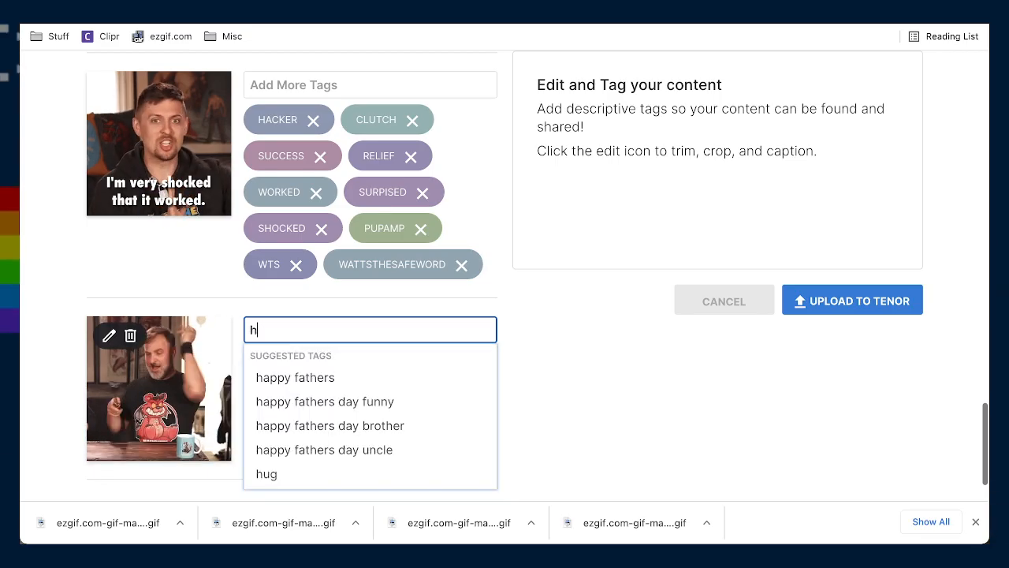
text(urt my)
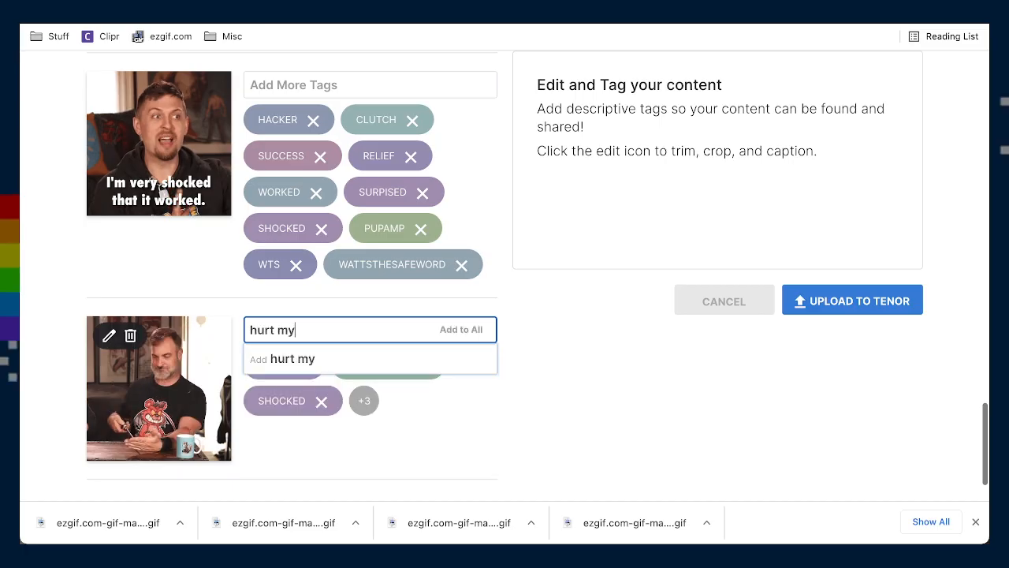
key(BackSpace)
key(BackSpace)
key(BackSpace)
key(BackSpace)
key(BackSpace)
key(BackSpace)
key(BackSpace)
text(pai)
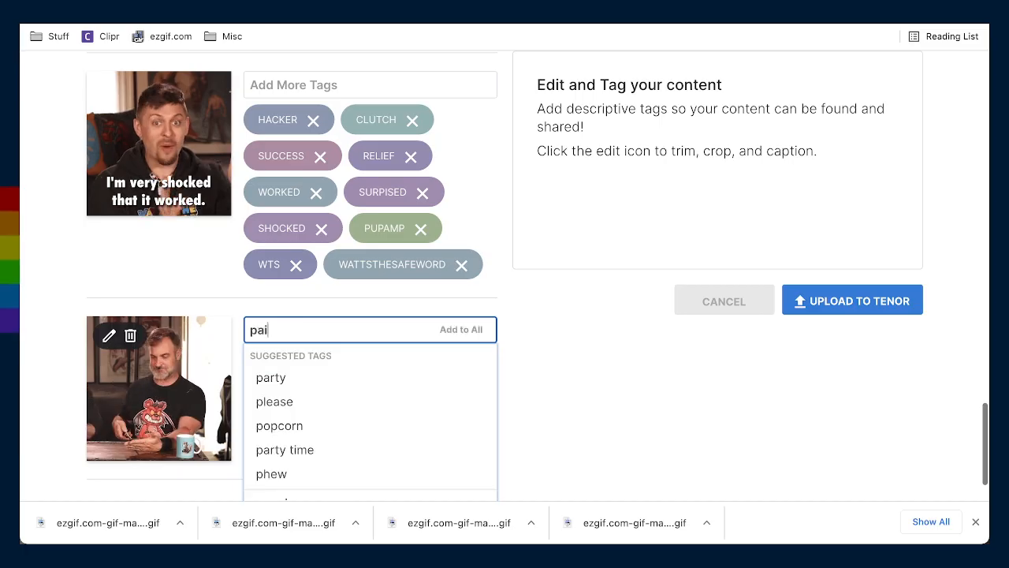
text(n)
key(Return)
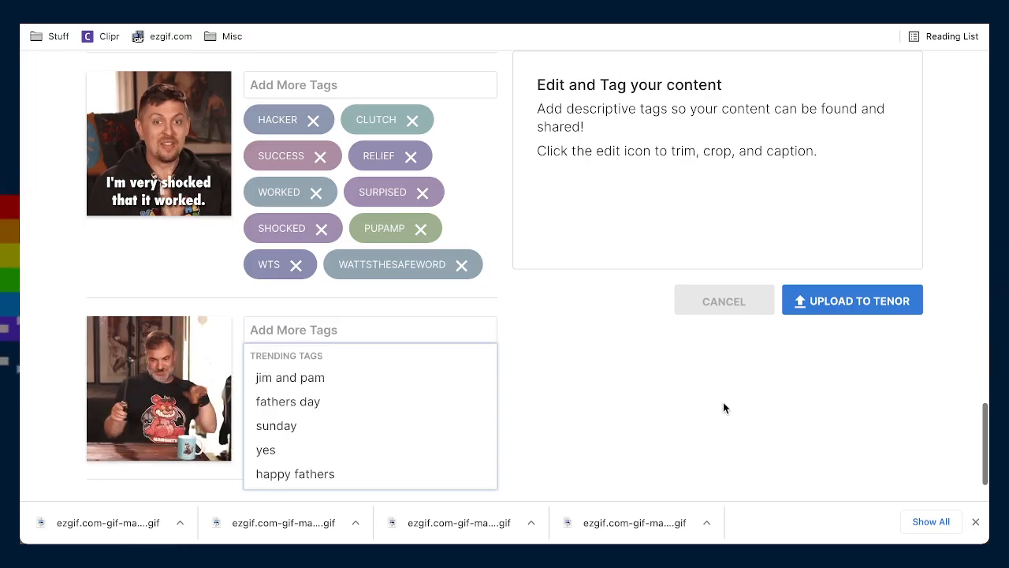
click(505, 457)
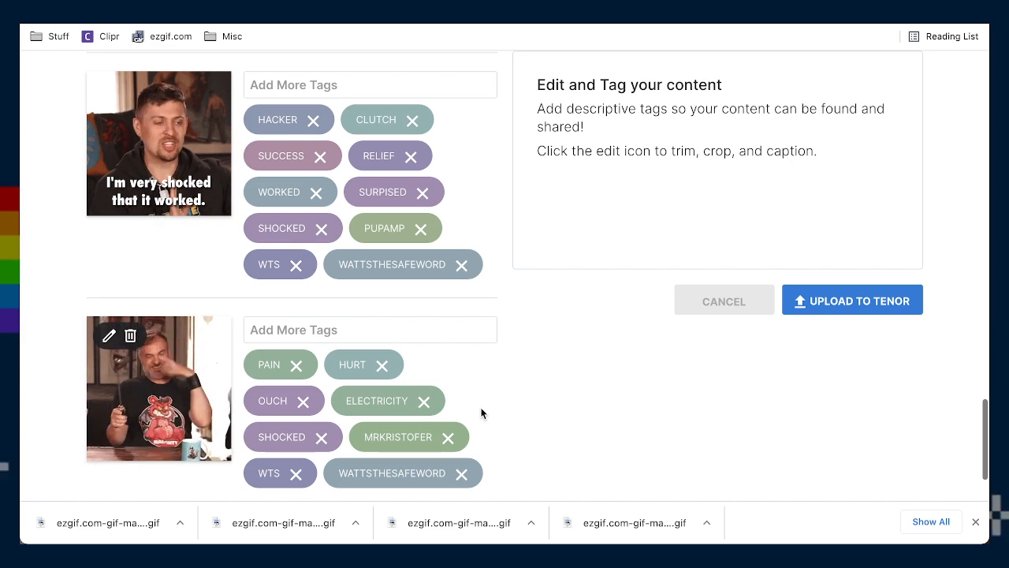
Review the tags on all GIFs from the end of the list back to the first one
scroll(482, 412, down, 1)
scroll(481, 413, up, 5)
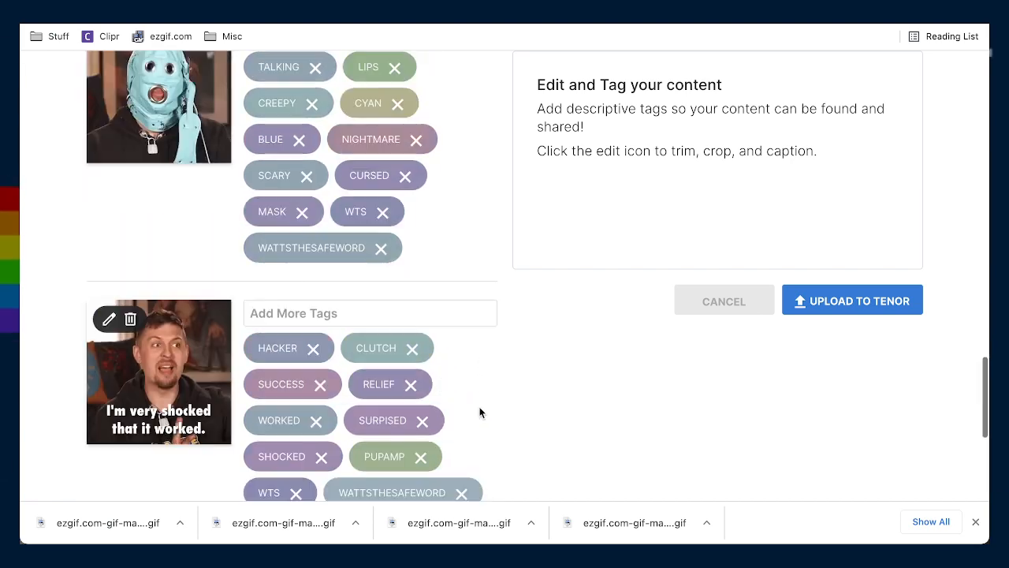
scroll(480, 412, up, 10)
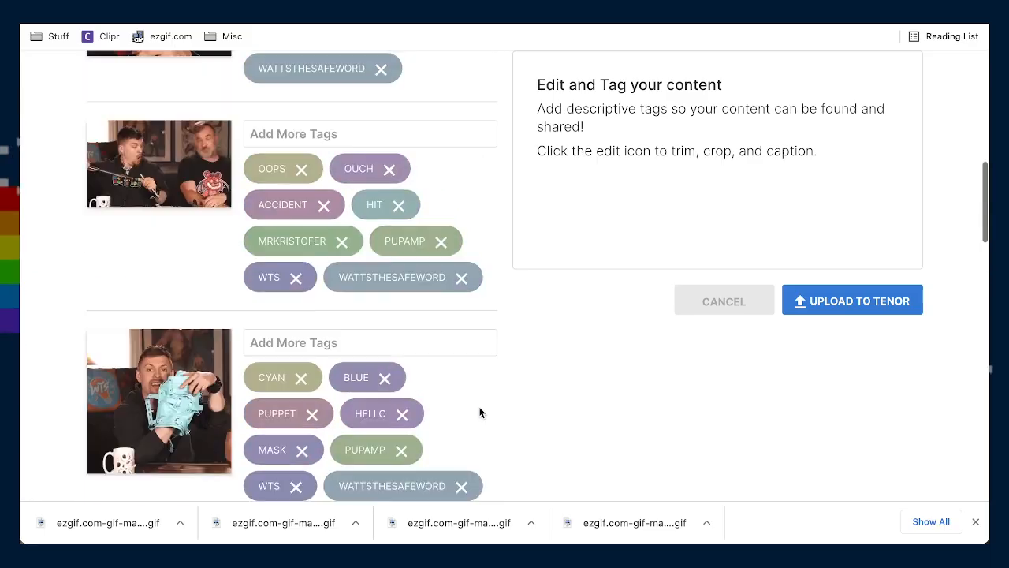
scroll(479, 412, up, 5)
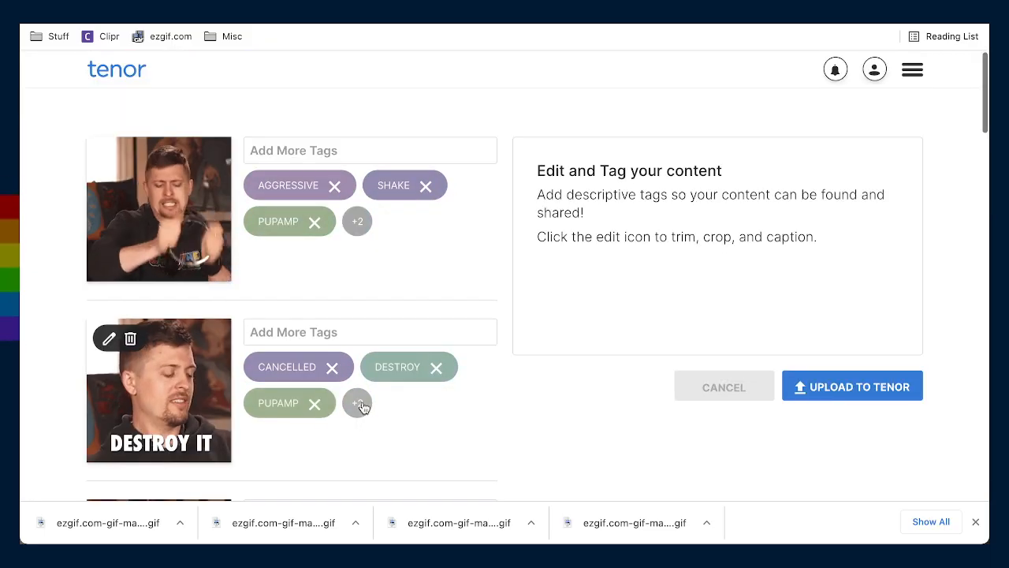
Expand the hidden tags of the "DESTROY IT" GIF and add the tags "evidence" and "reputation" to it
click(356, 402)
scroll(466, 419, down, 1)
scroll(465, 420, down, 1)
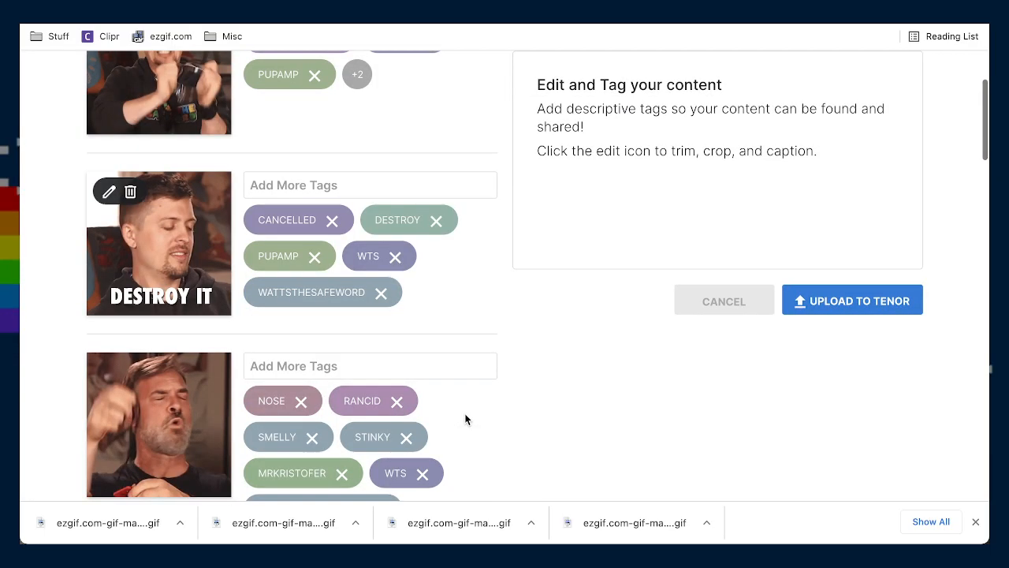
click(361, 170)
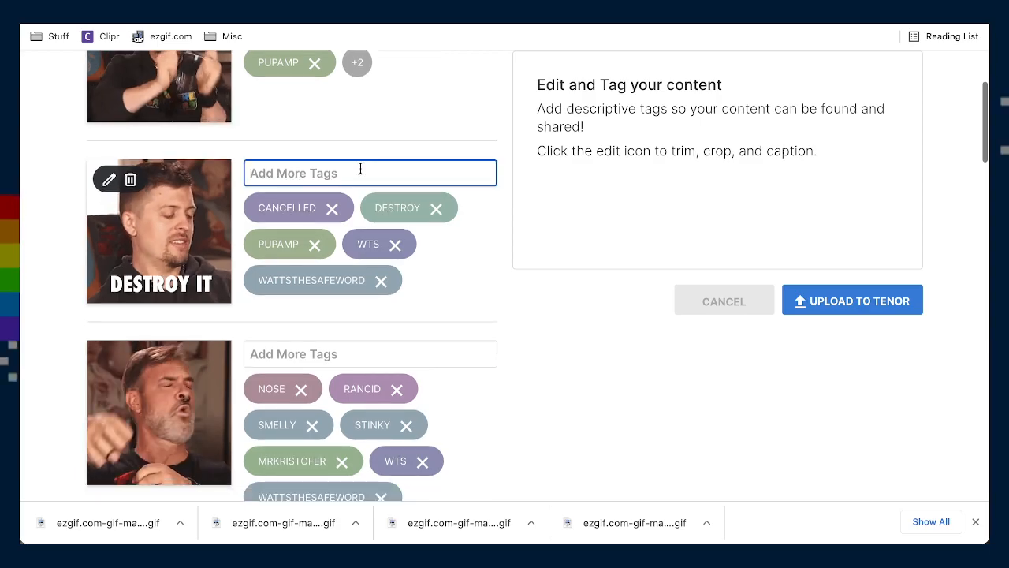
text(evidence)
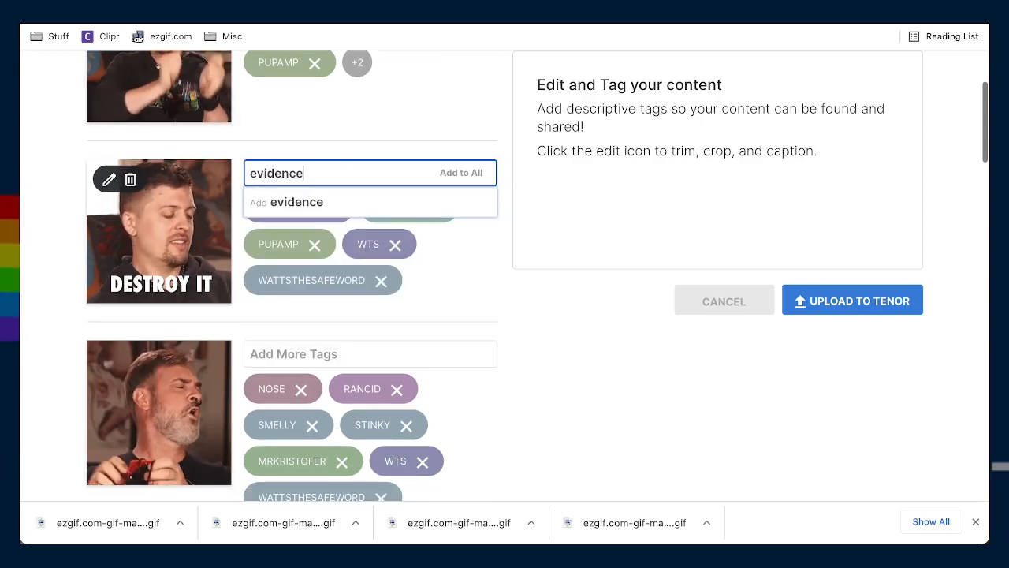
key(Return)
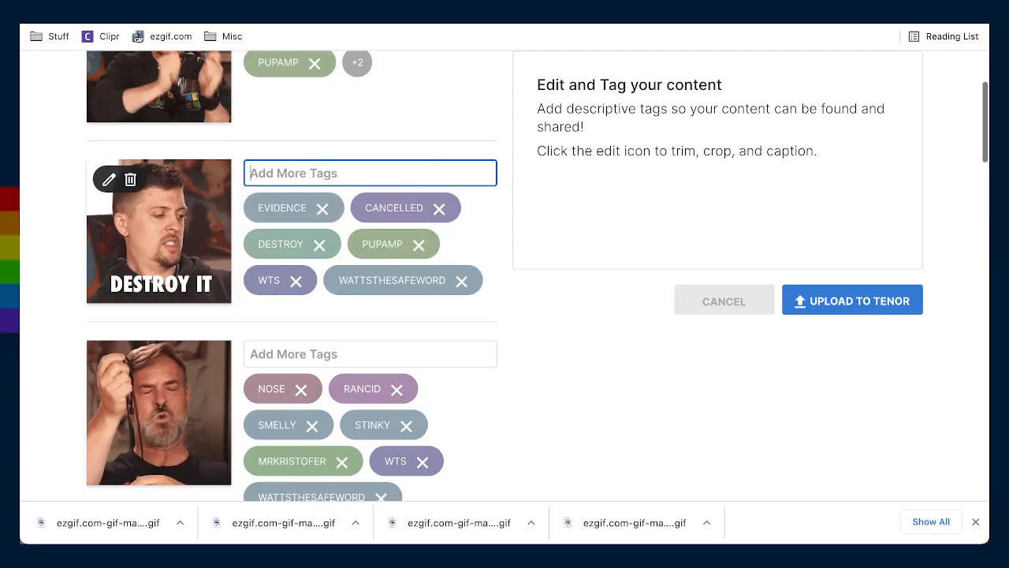
text(rep)
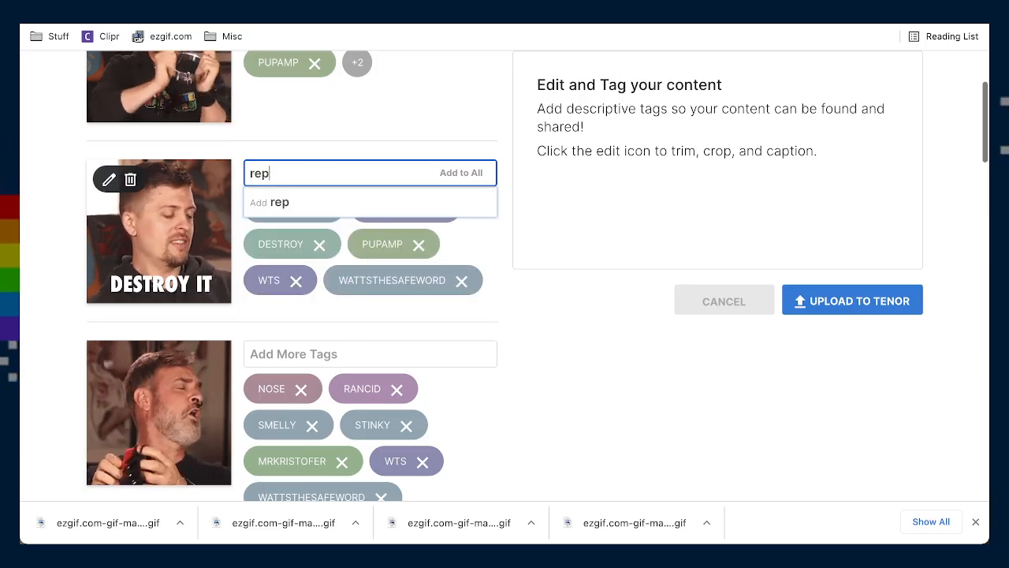
text(utation)
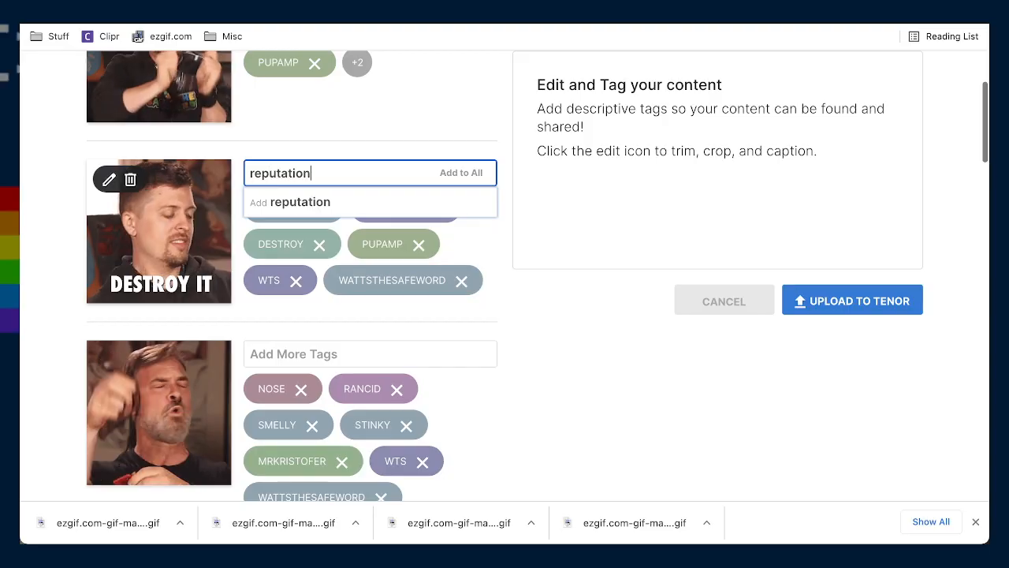
key(Return)
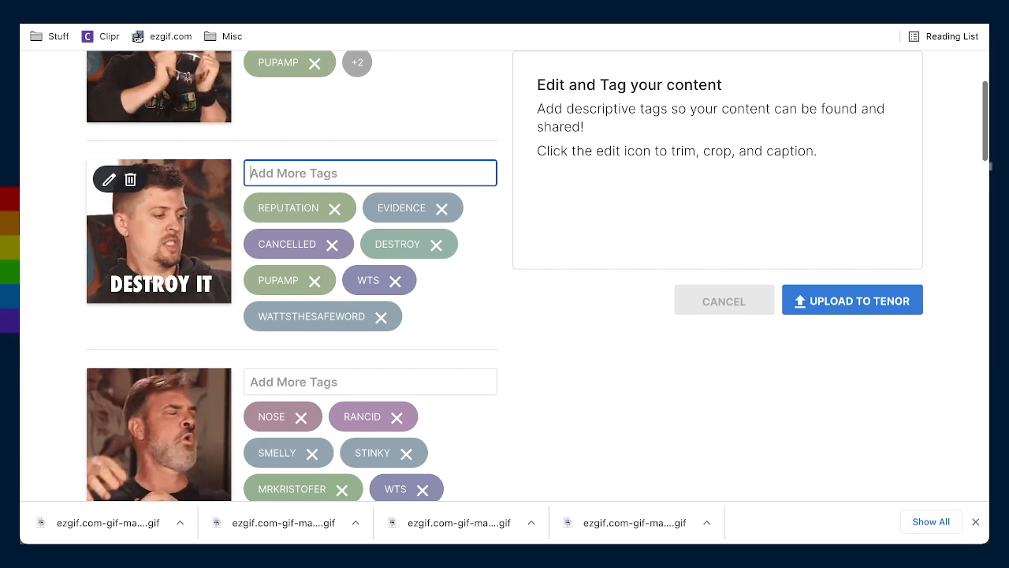
Expand the hidden tags of the first GIF in the list and check its full set of tags
scroll(453, 283, up, 3)
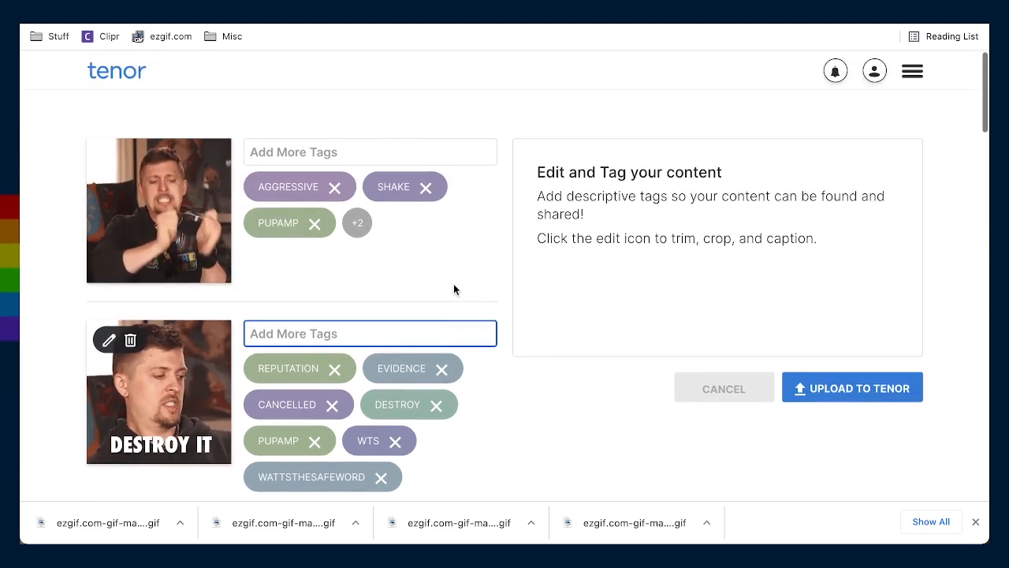
click(356, 223)
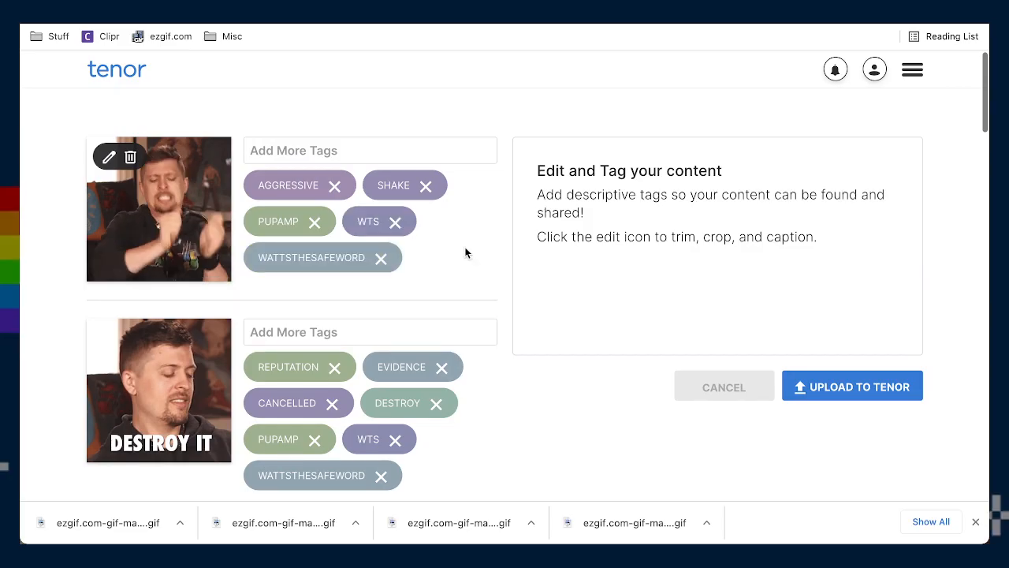
click(283, 152)
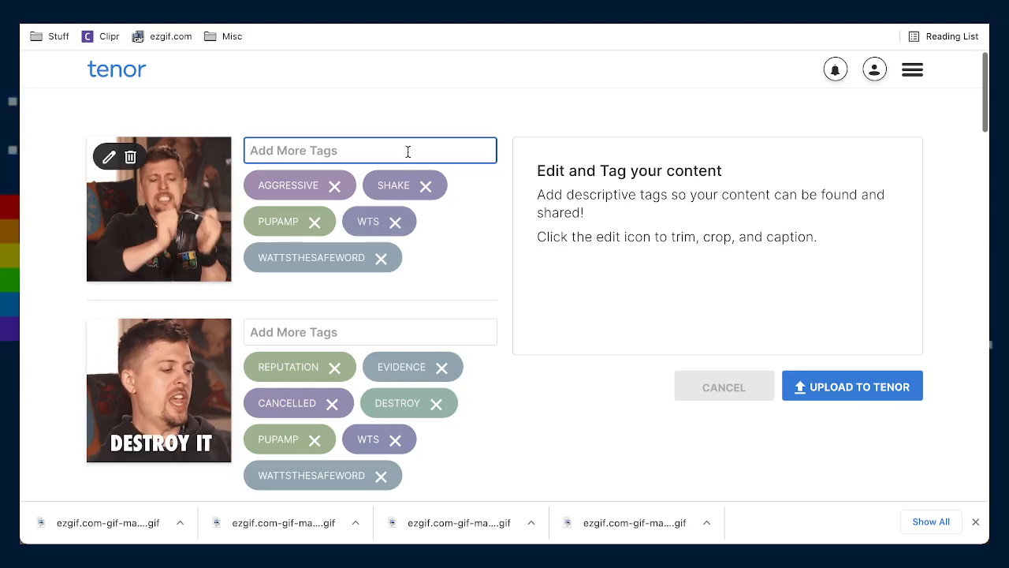
scroll(537, 347, down, 1)
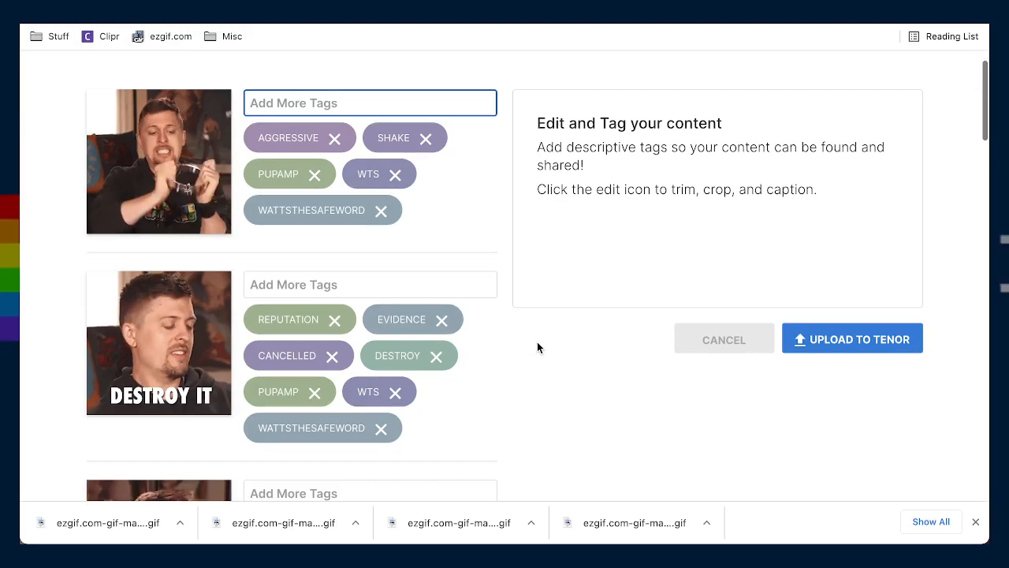
scroll(605, 399, up, 2)
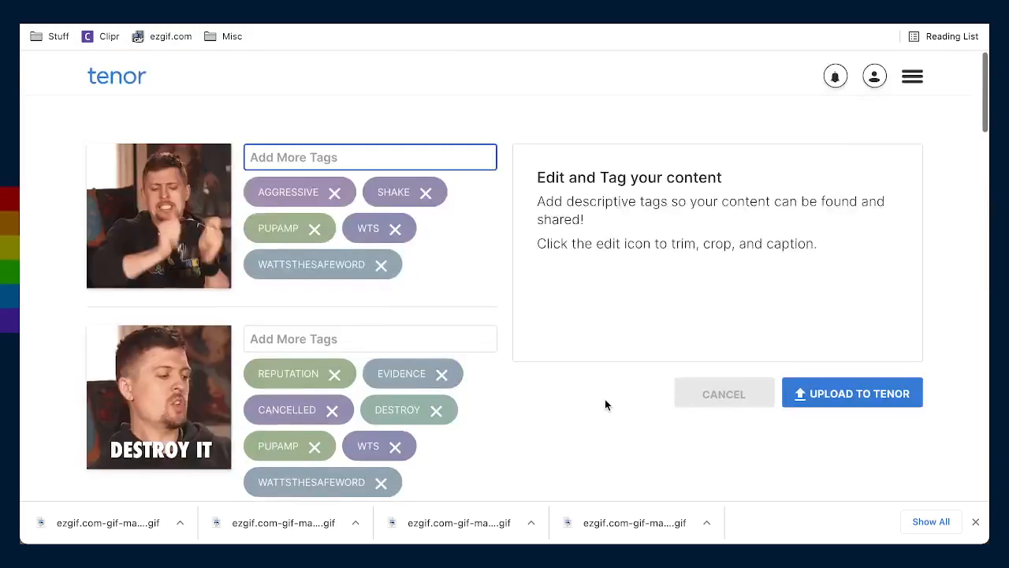
Upload all the tagged GIFs to Tenor, follow the upload status, and look over the GIFs on the profile page
click(793, 446)
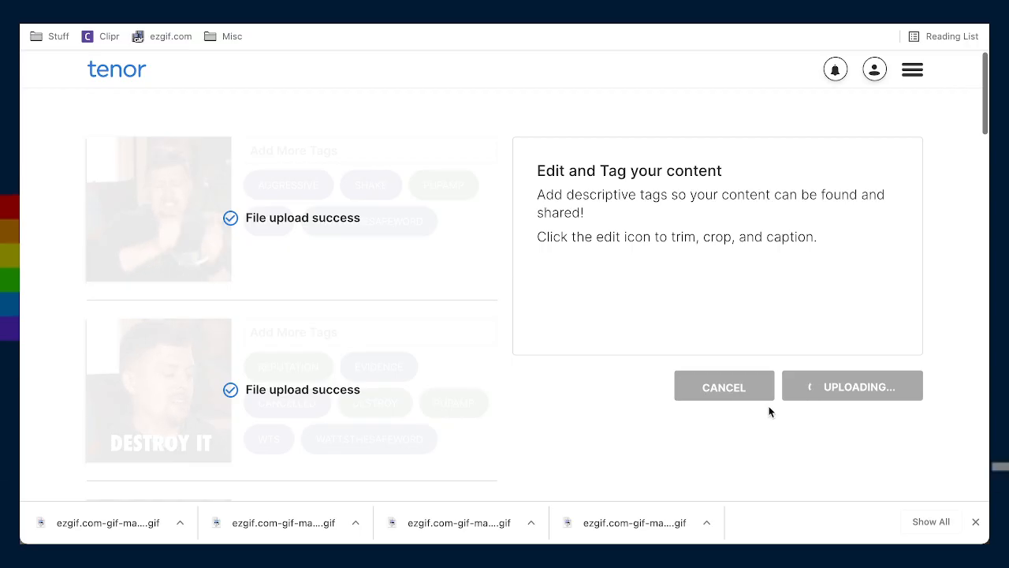
scroll(562, 442, down, 1)
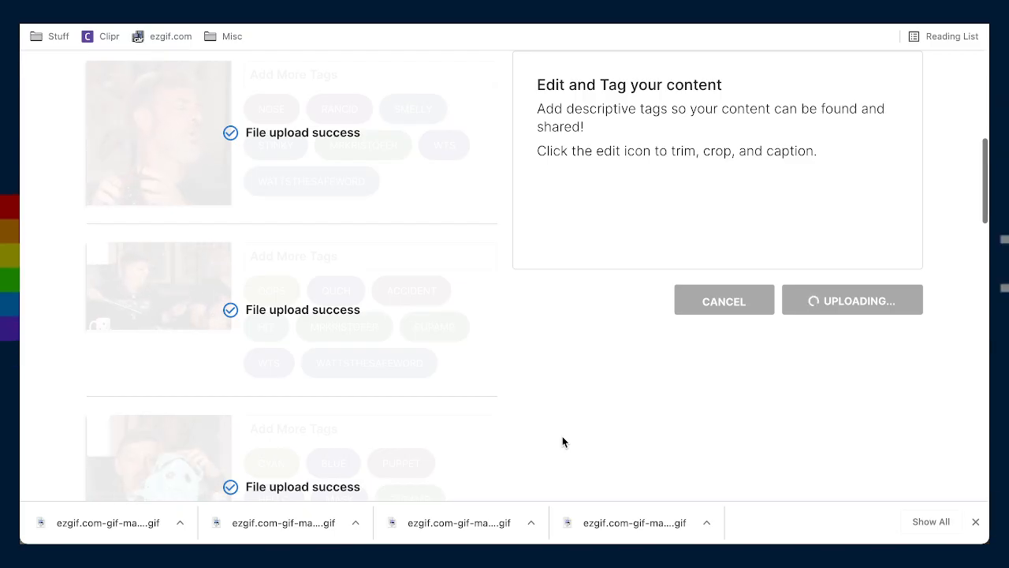
scroll(562, 436, down, 3)
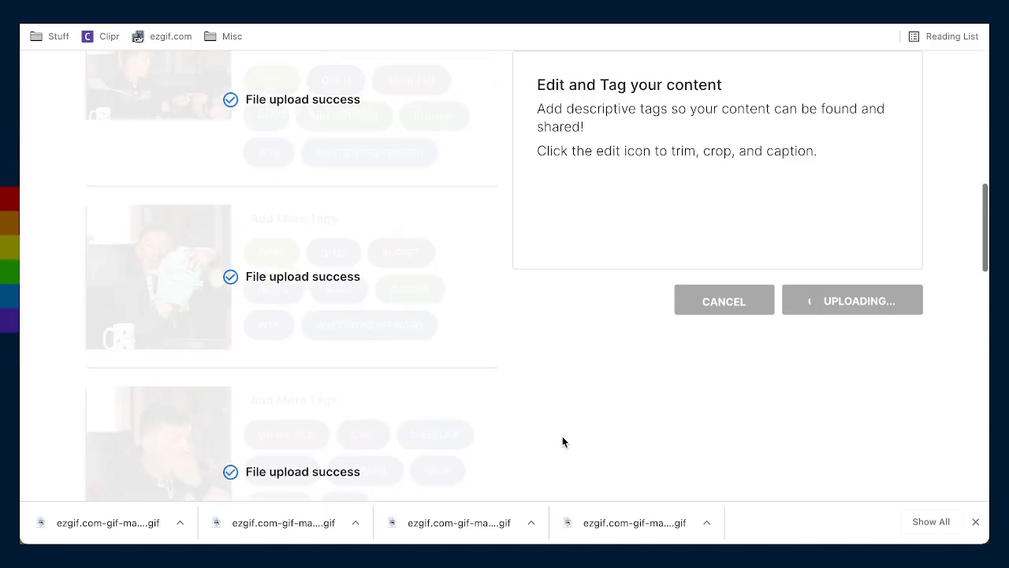
scroll(568, 443, down, 2)
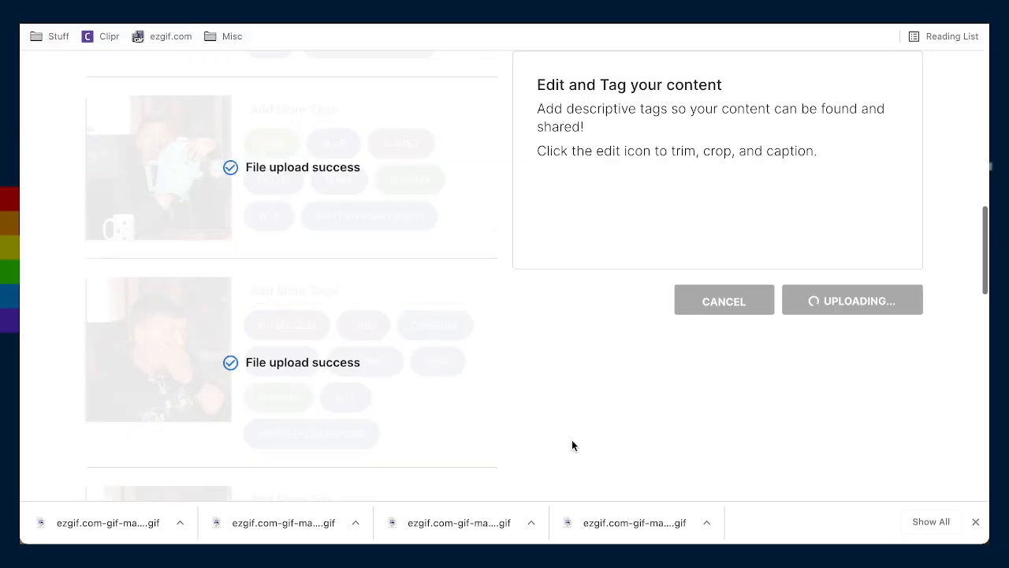
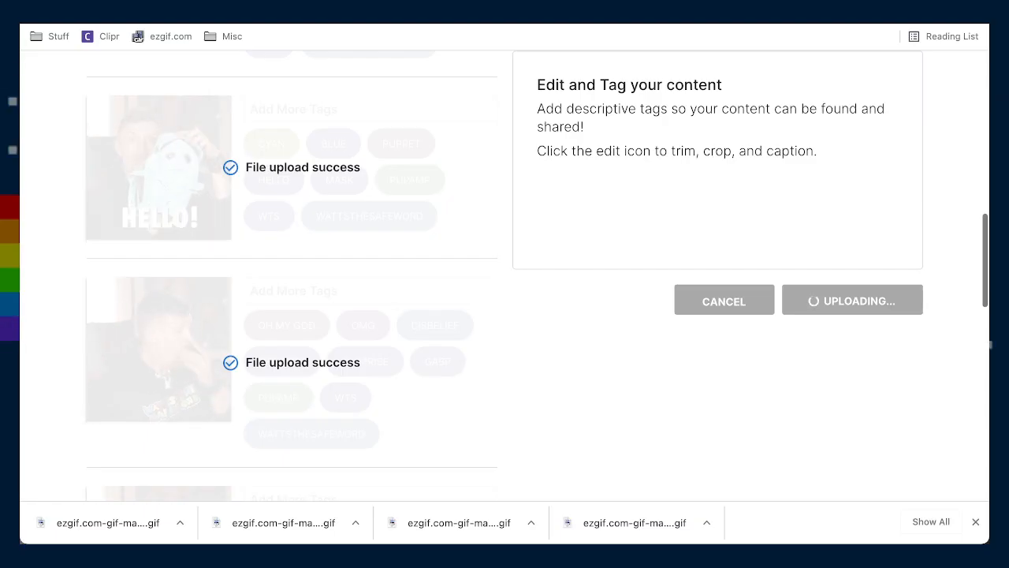
scroll(520, 349, down, 1)
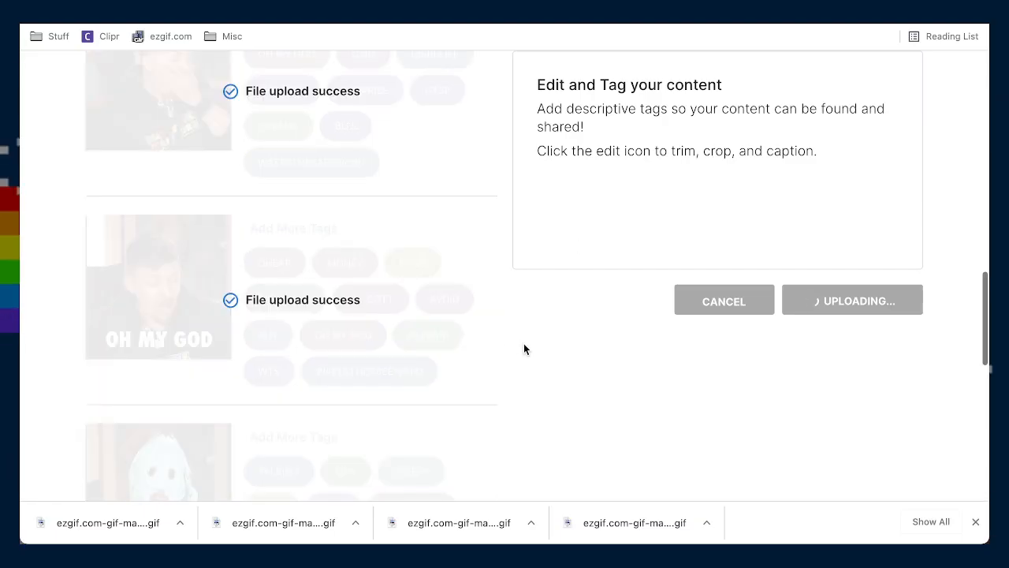
scroll(523, 342, down, 8)
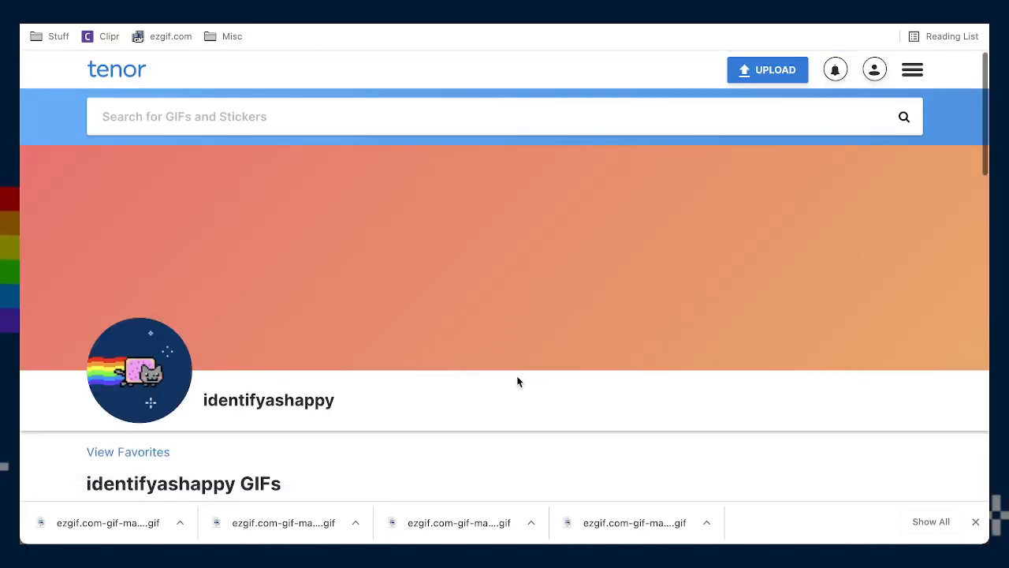
scroll(518, 380, down, 5)
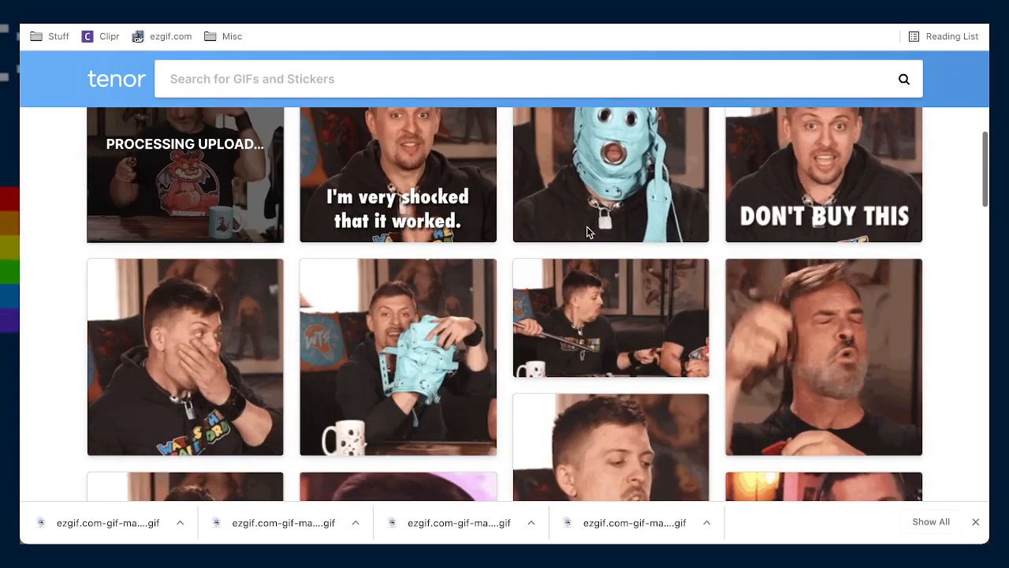
scroll(506, 265, down, 2)
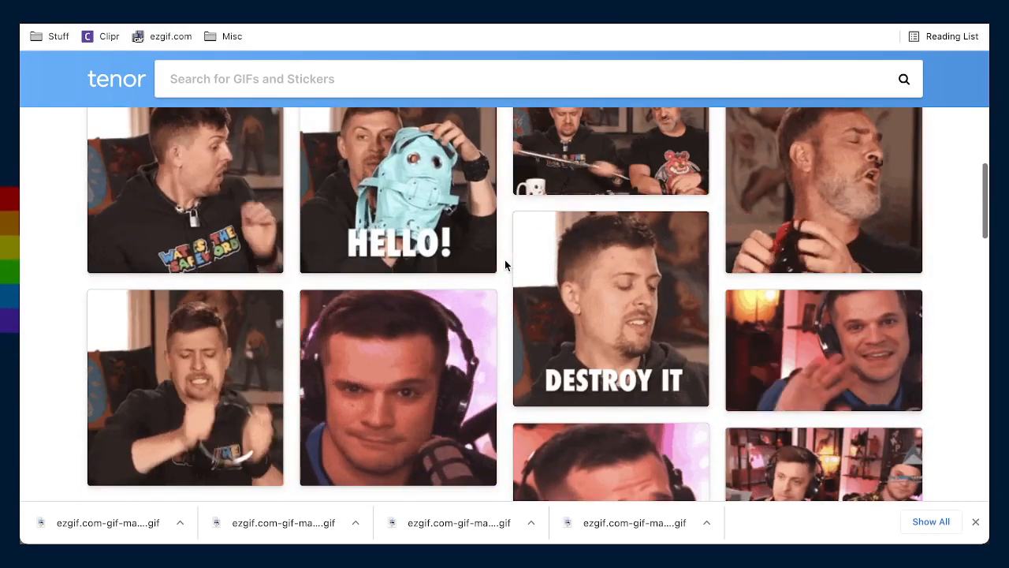
scroll(505, 265, up, 3)
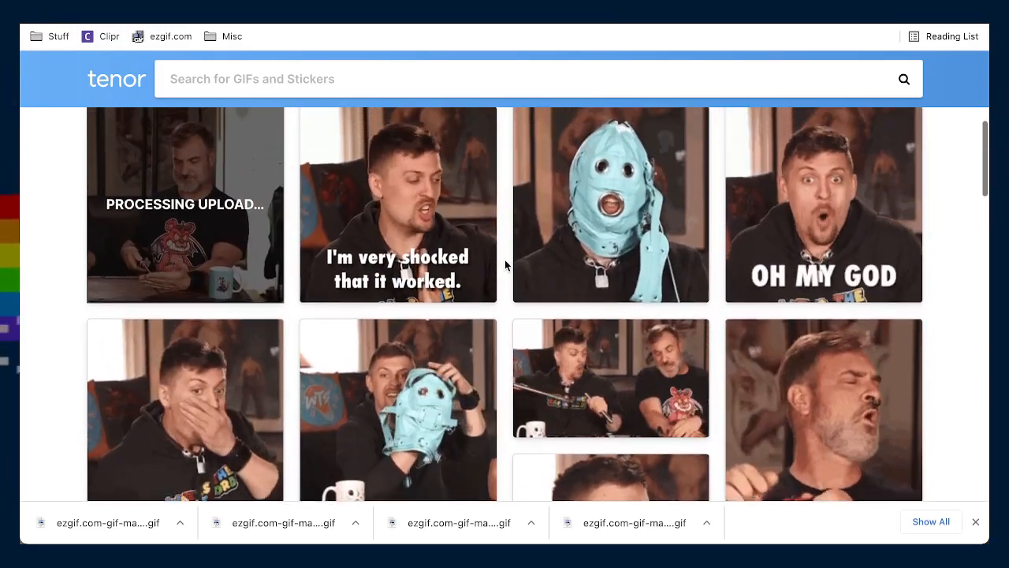
scroll(454, 251, down, 3)
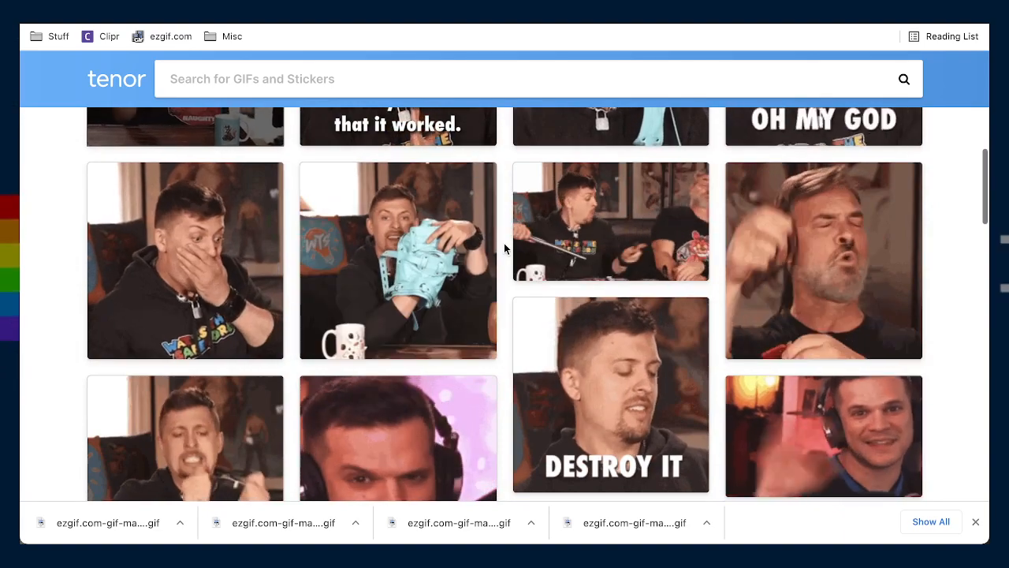
scroll(500, 282, down, 3)
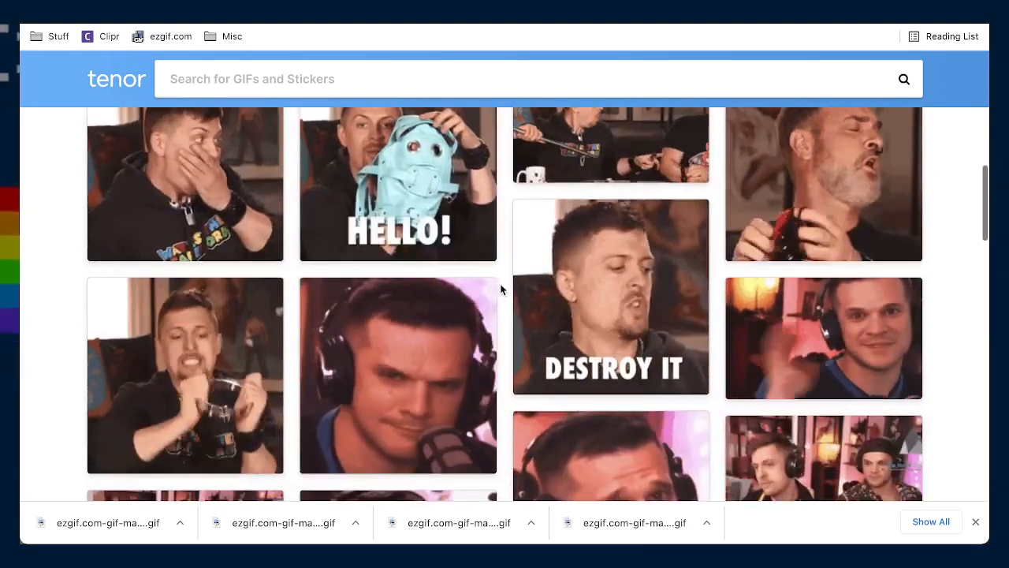
Close the downloads bar and load the two new GIF files into the Tenor GIF Maker
scroll(500, 288, up, 10)
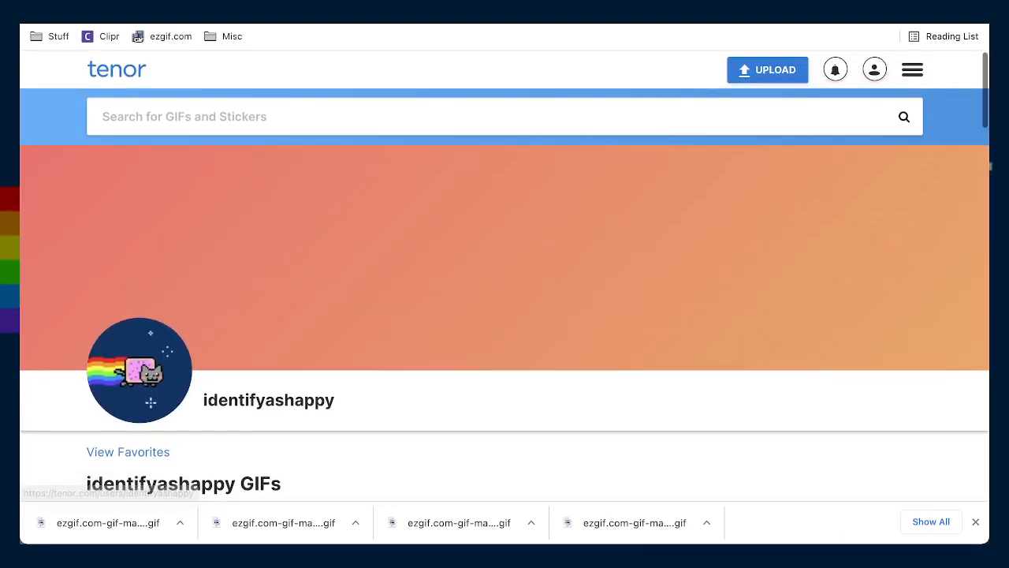
click(976, 524)
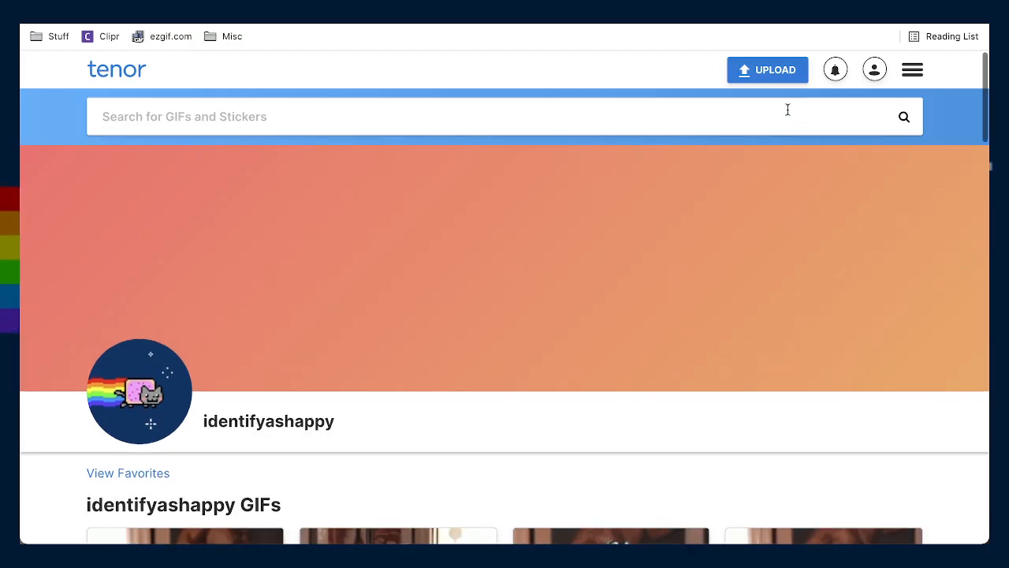
click(757, 75)
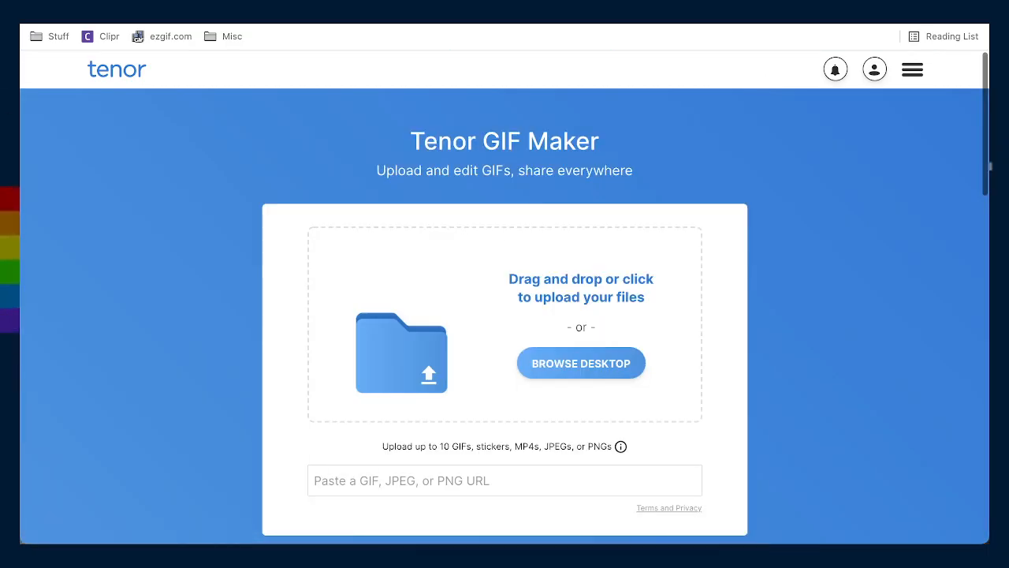
drag(985, 490, 565, 332)
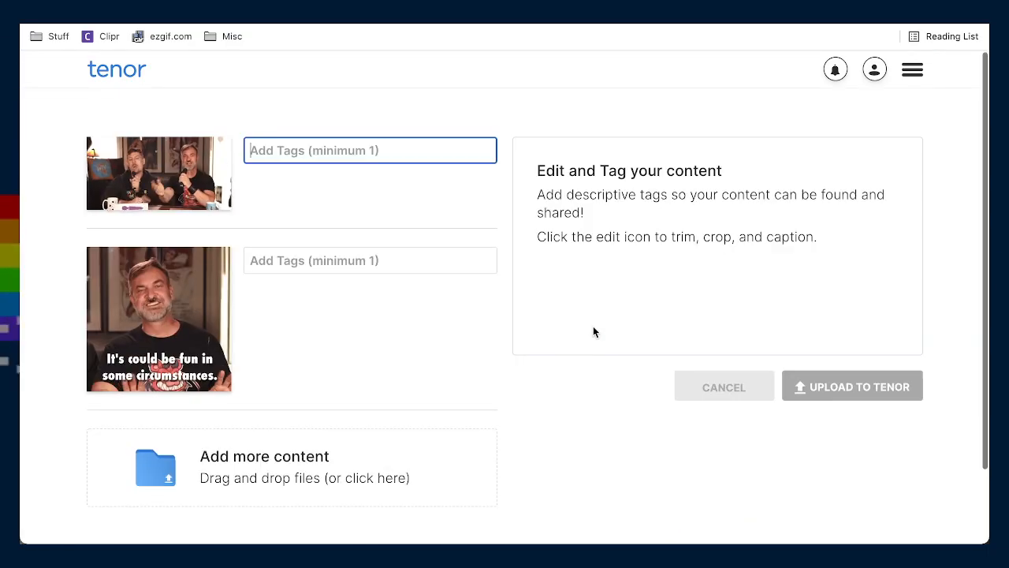
Add the tags wattsthesafeword, wts and mrkristofer to both GIFs at once
text(wattsthesafewor)
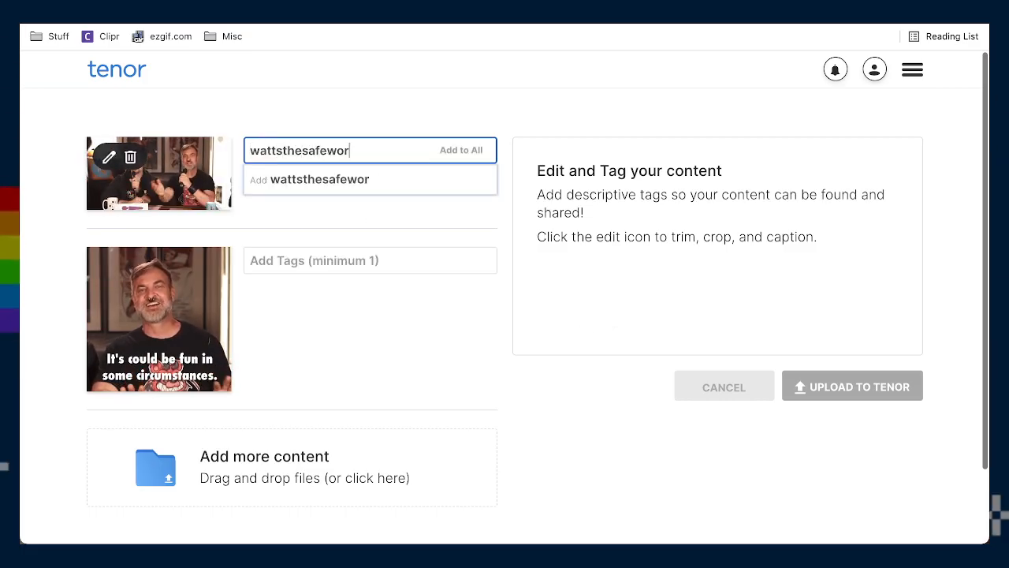
text(d)
click(461, 149)
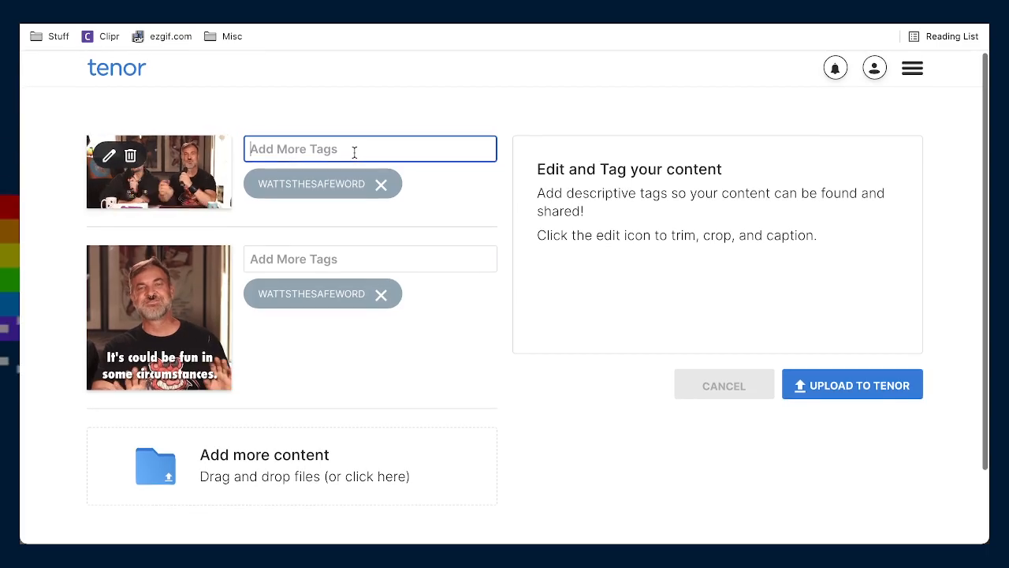
text(wts)
click(459, 149)
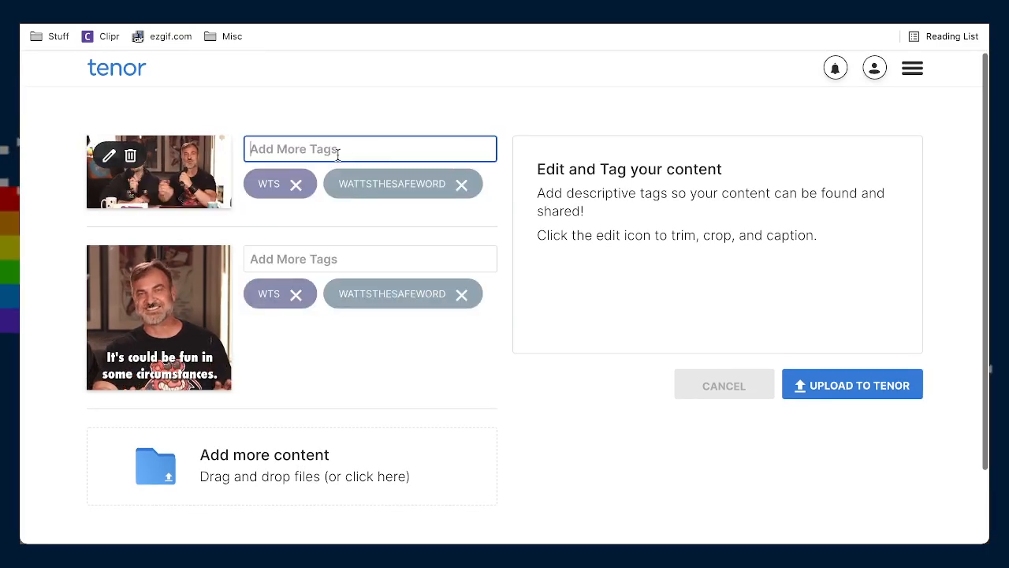
text(mrkristofer)
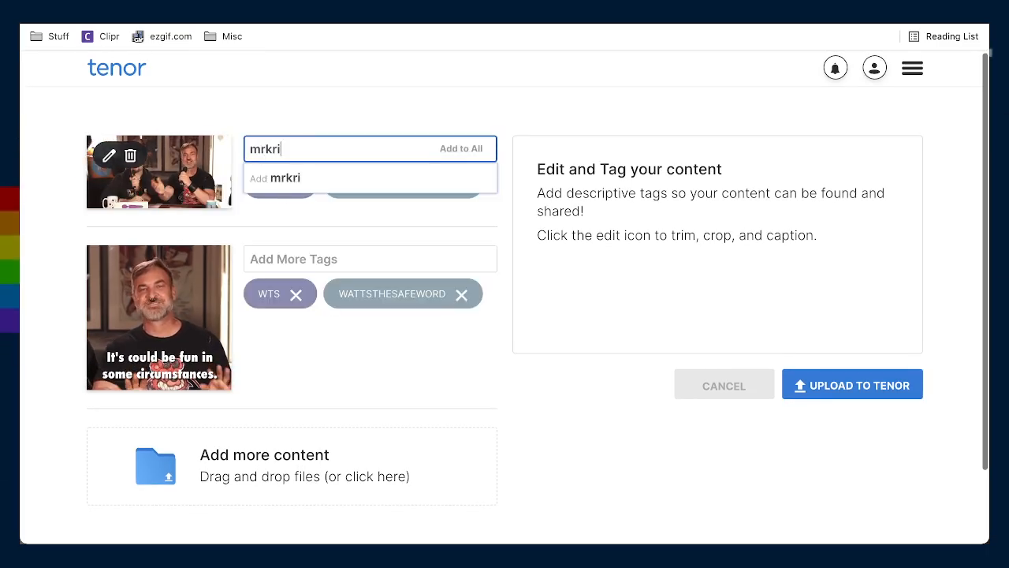
click(459, 149)
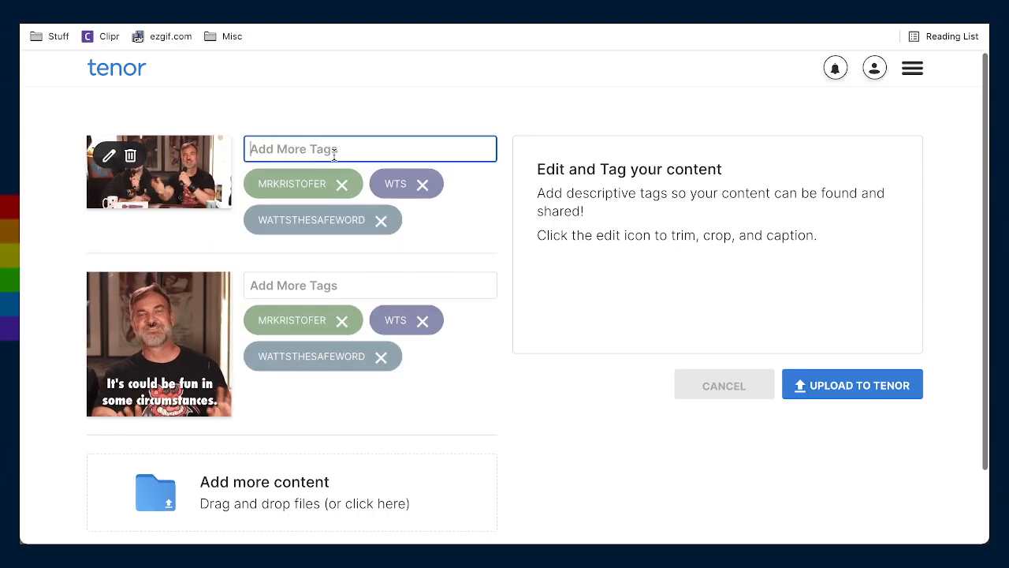
Add the tag pupamp to the first GIF only
text(pupam)
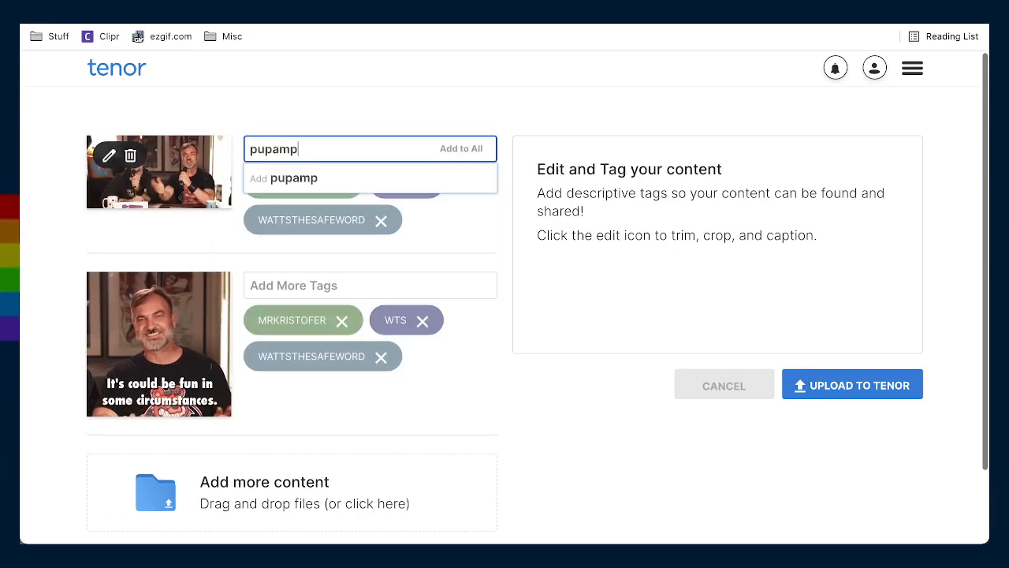
text(p)
key(Return)
Add the tag lip sync to the first GIF
text(lip sy)
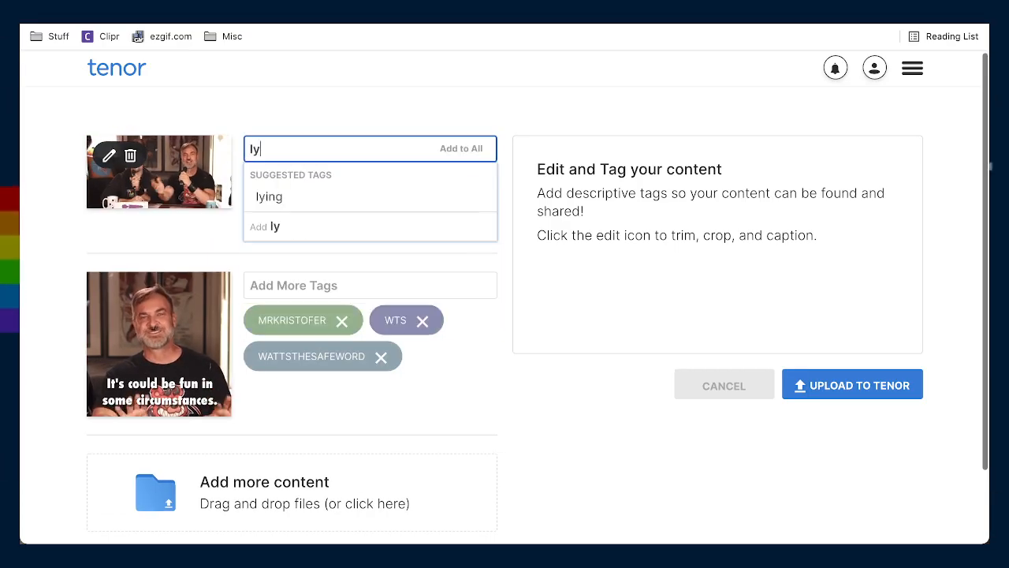
text(n)
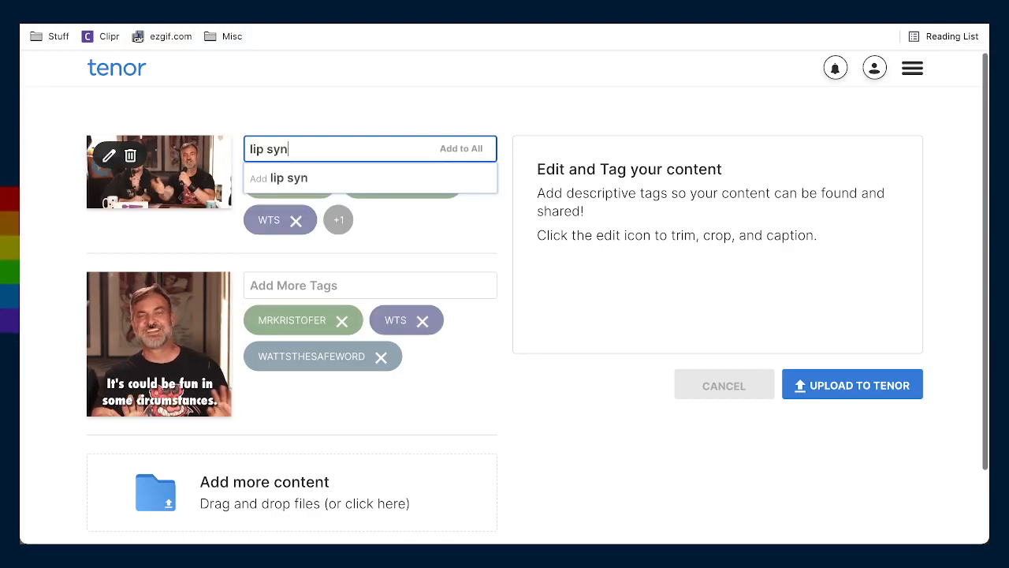
key(BackSpace)
key(BackSpace)
key(BackSpace)
text(sy)
key(BackSpace)
key(BackSpace)
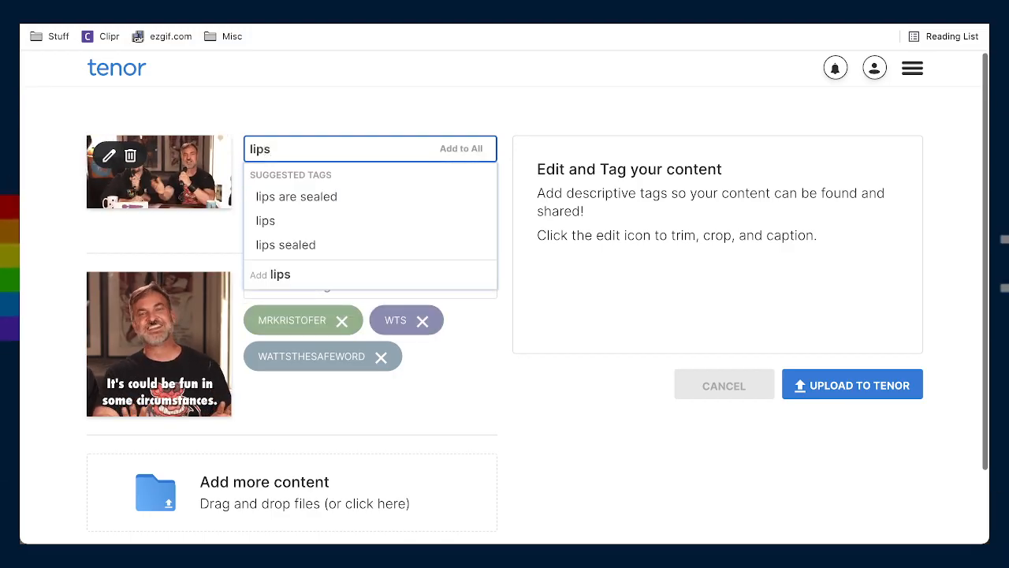
text(sypc)
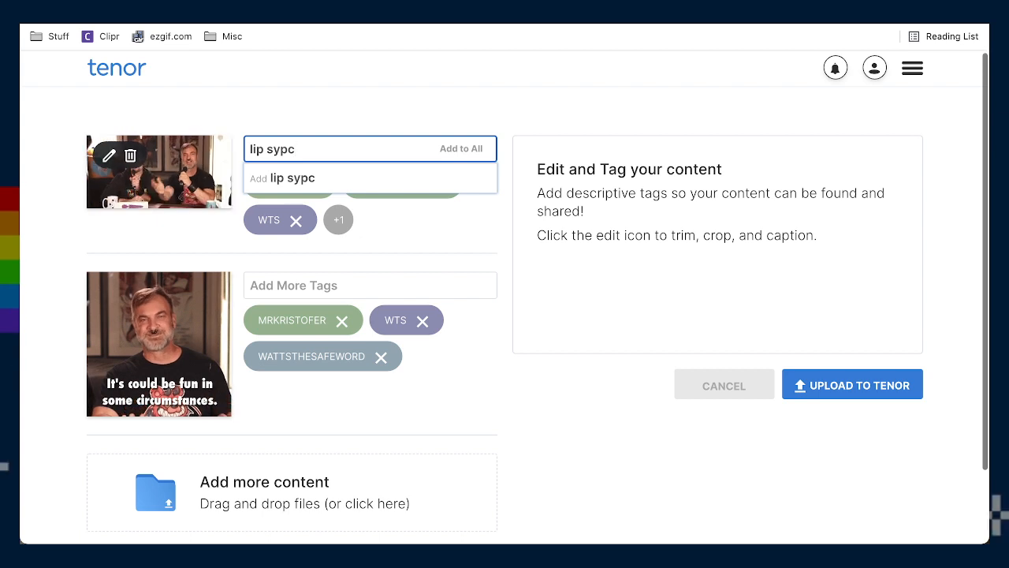
key(BackSpace)
key(BackSpace)
key(Return)
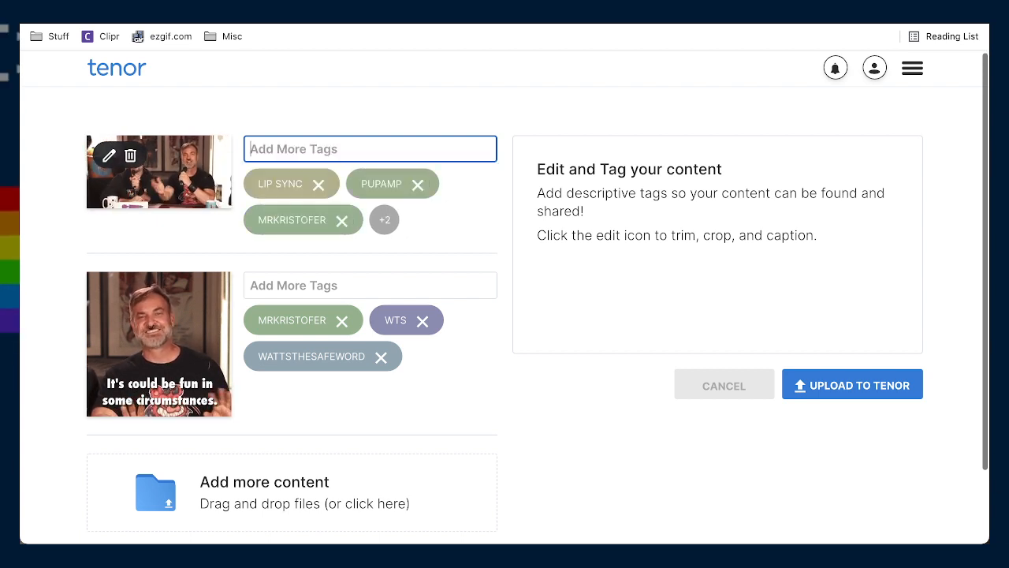
Tag the first GIF with talking, microphone and mic
text(talking)
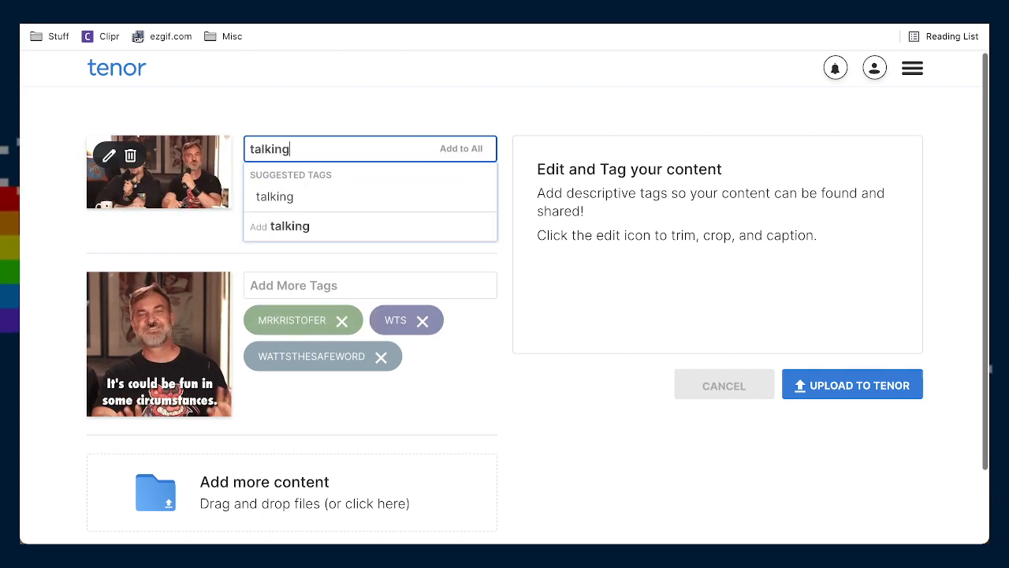
key(Return)
text(micro)
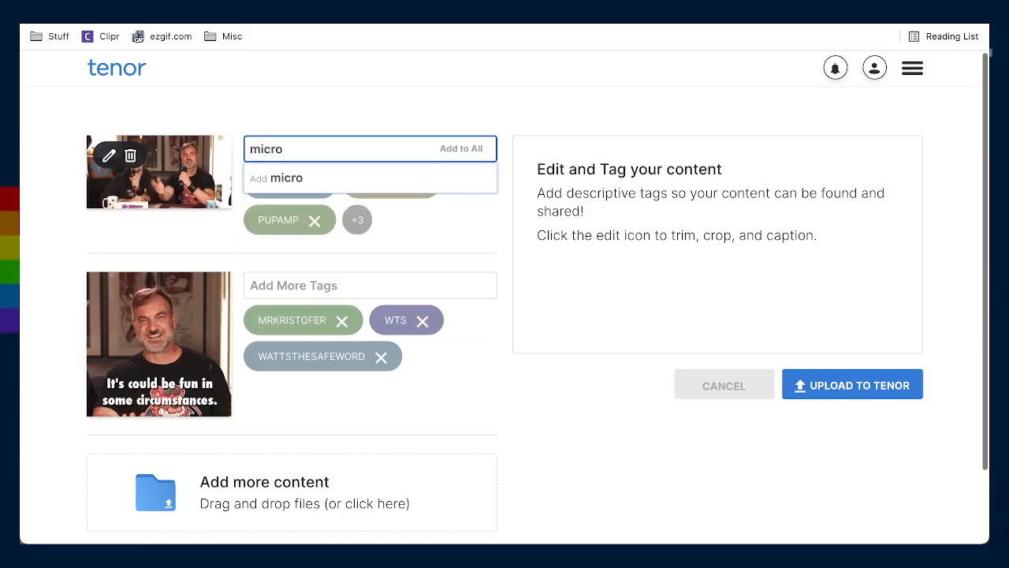
text(phone)
key(Return)
text(mic)
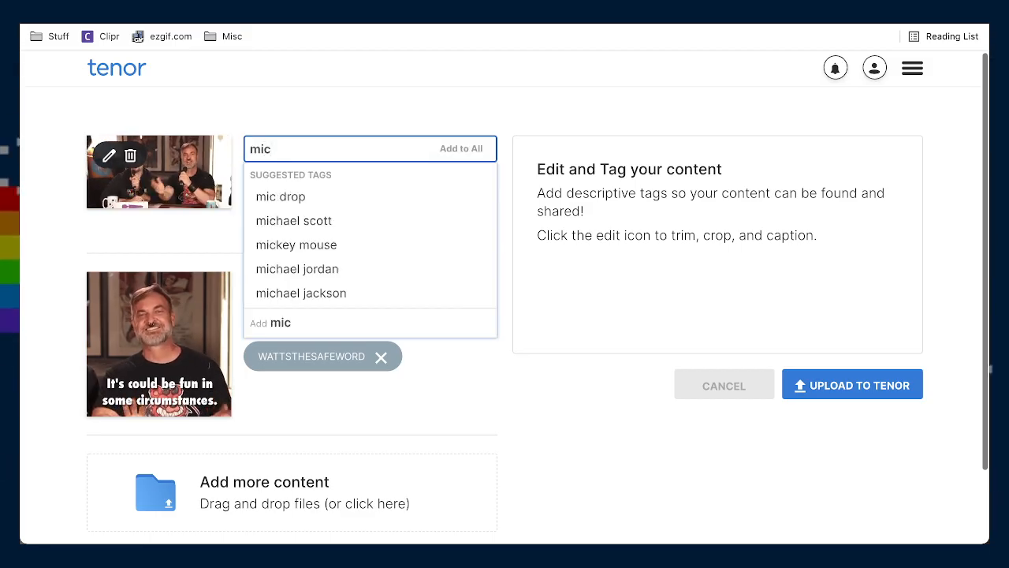
key(Return)
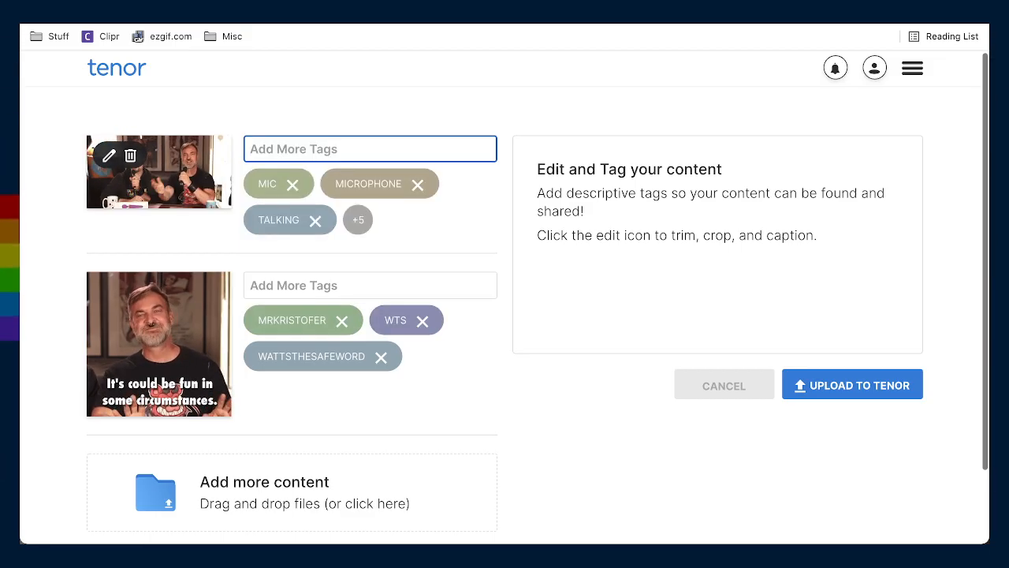
Add the suggested tag blah blah blah to the first GIF and expand its full tag list
text(blah bla)
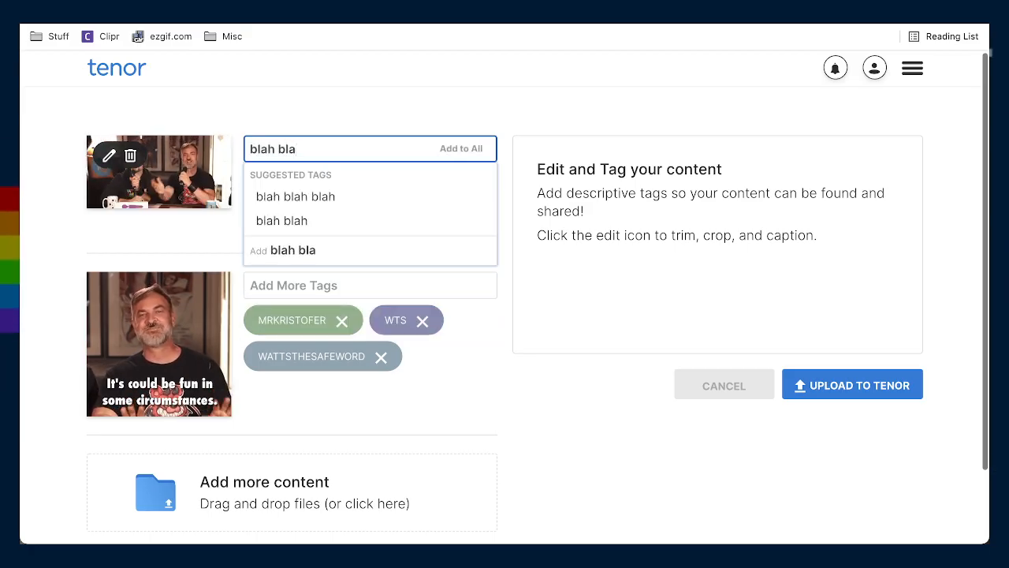
text(h blah)
key(Down)
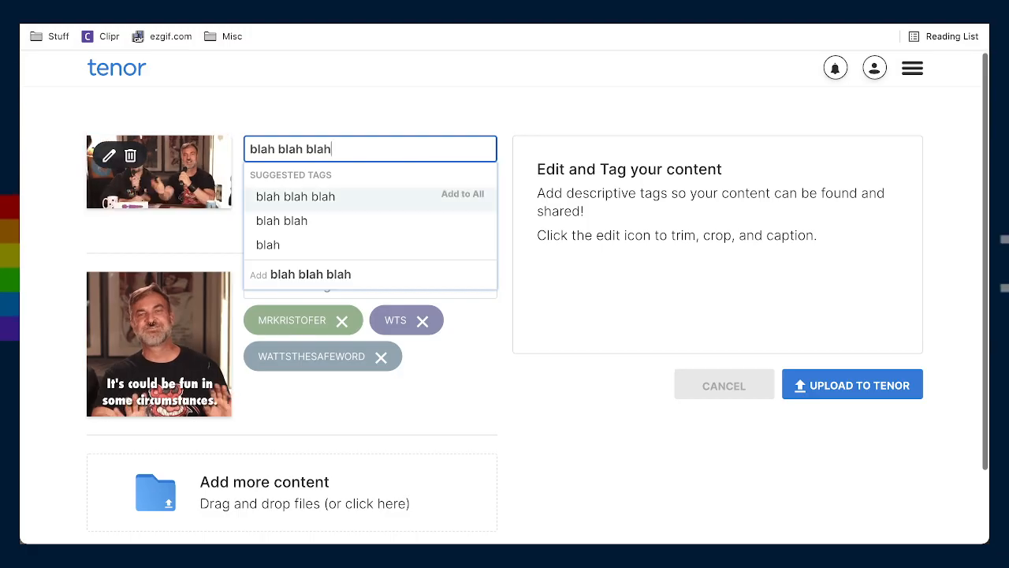
key(Return)
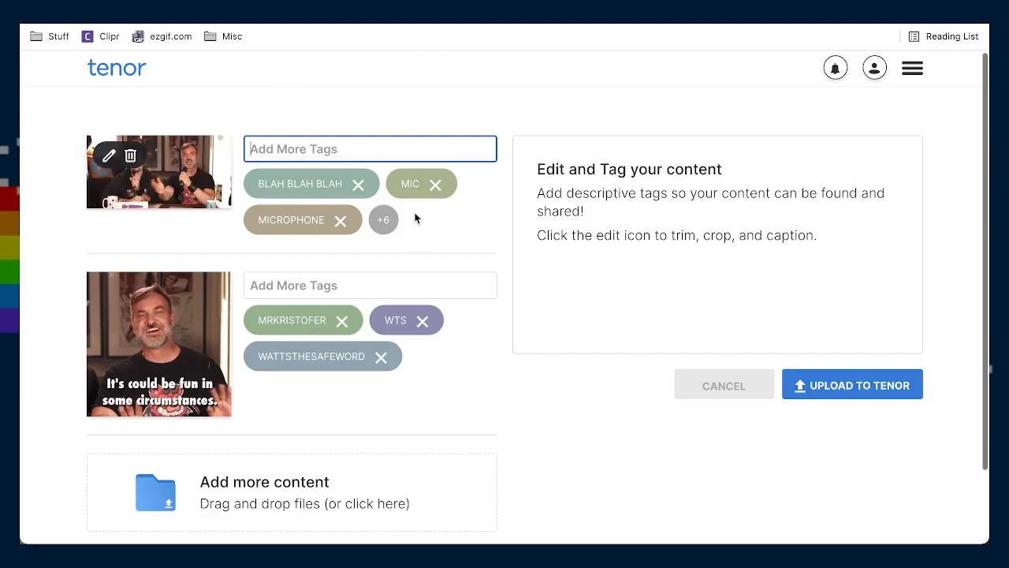
click(385, 226)
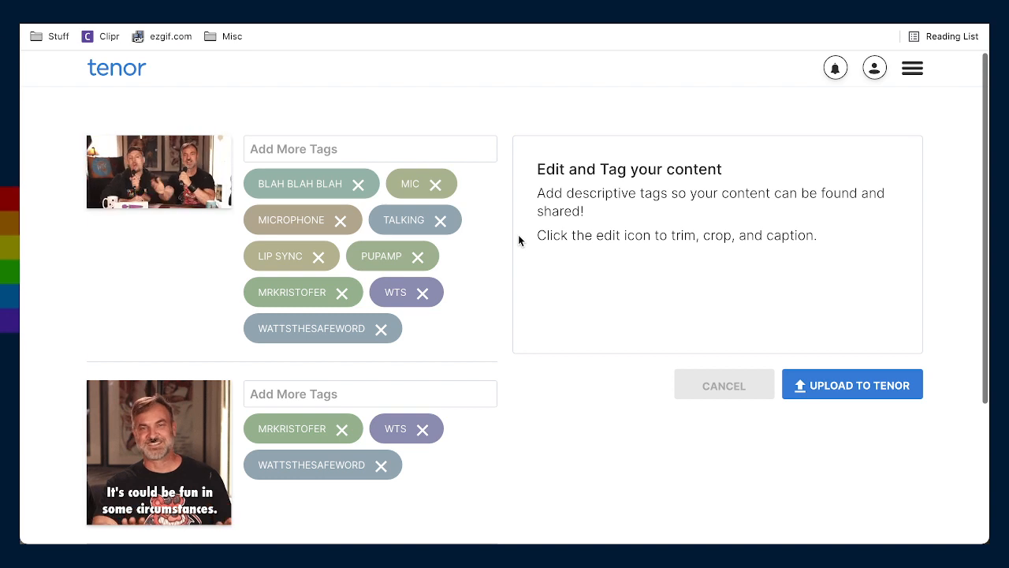
Add the tags funny dance, circumstances and maybe to the second GIF, captioned "It's could be fun in some circumstances."
mouse_move(118, 185)
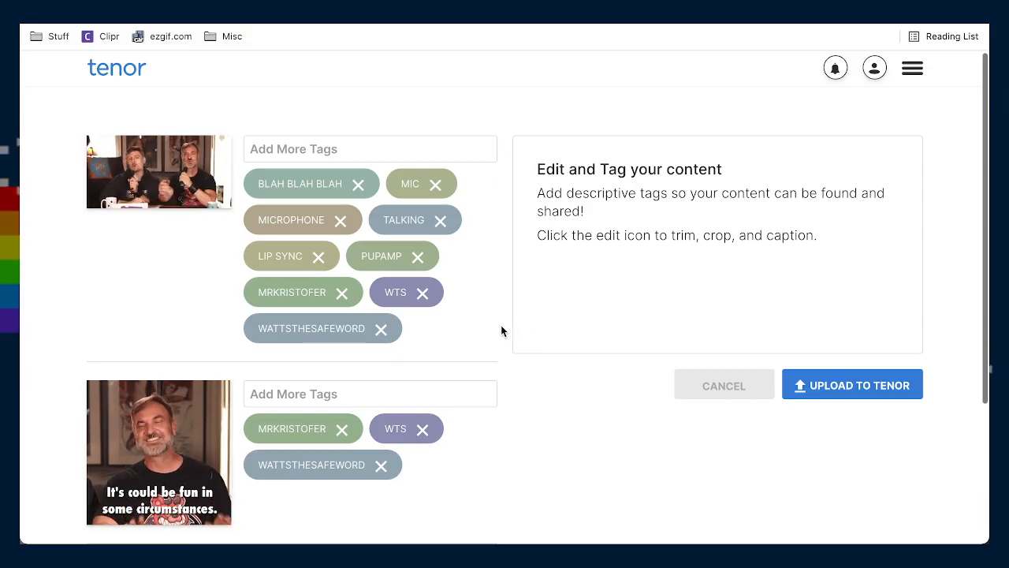
scroll(500, 327, down, 3)
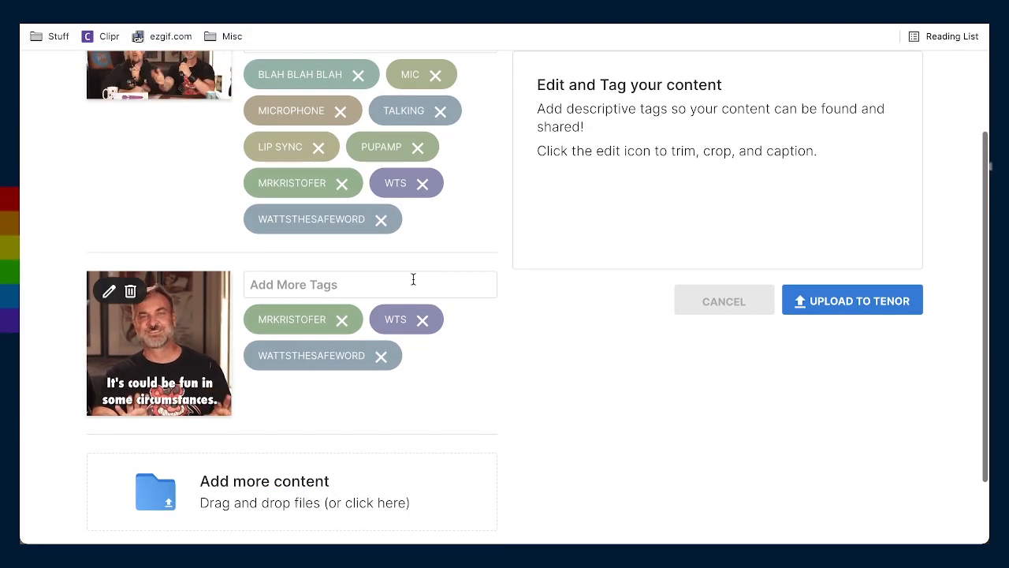
click(377, 280)
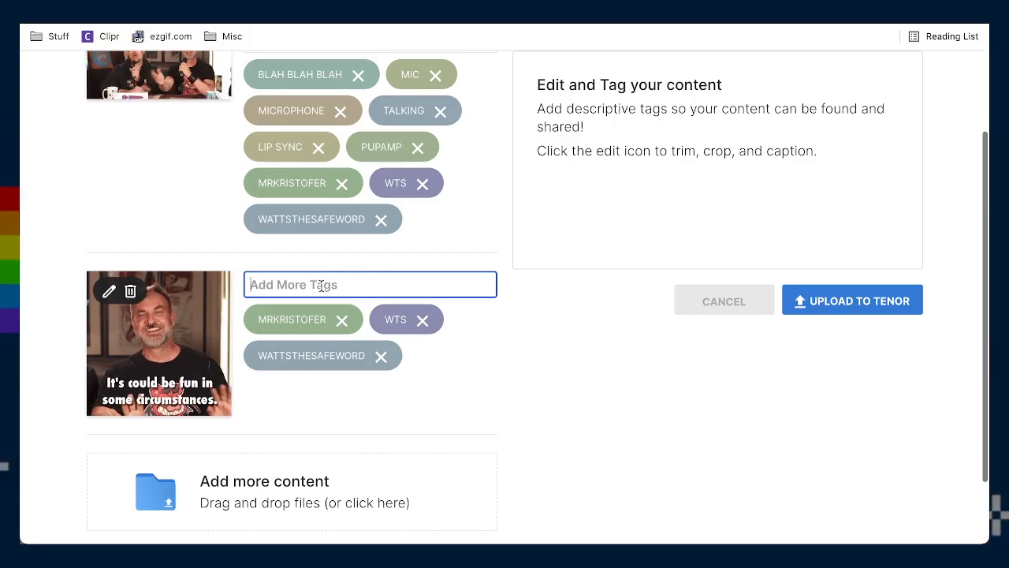
text(fun)
click(442, 400)
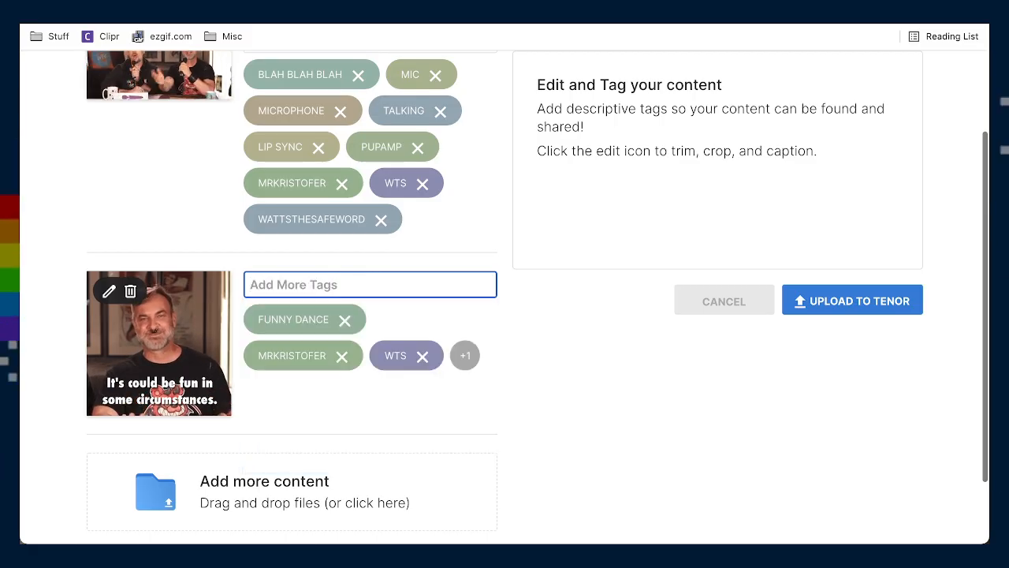
text(circumstances)
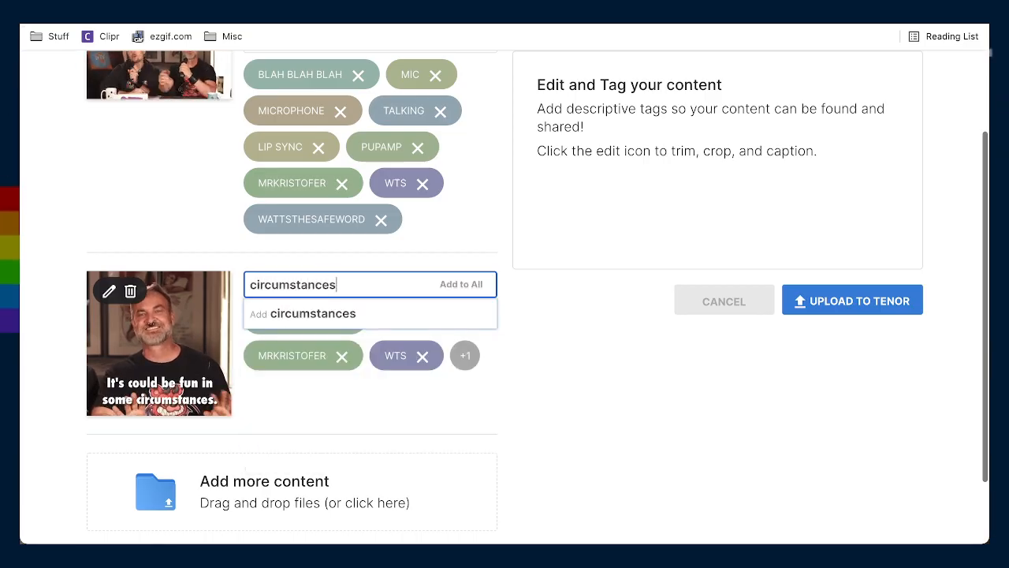
key(Return)
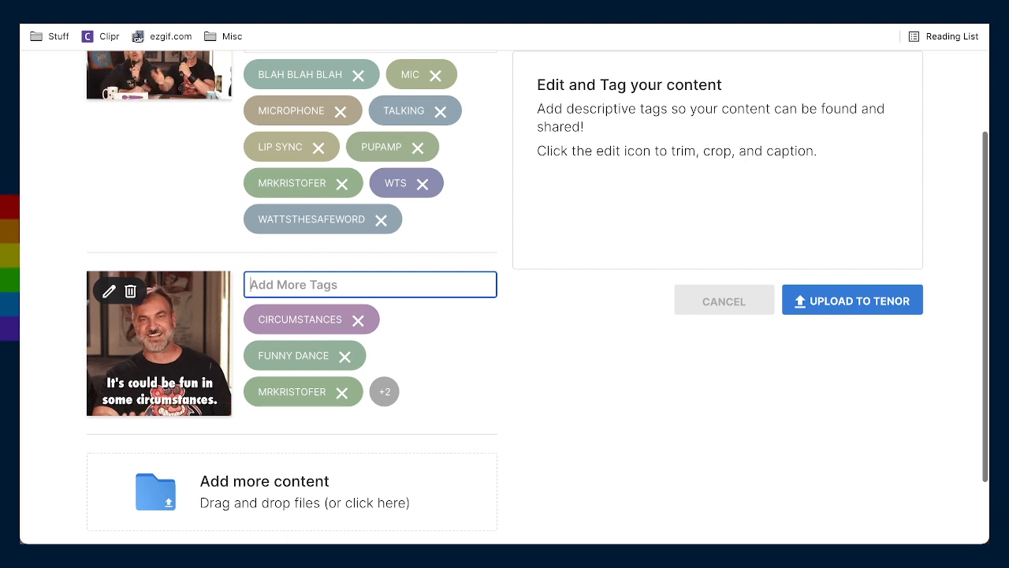
text(maybe)
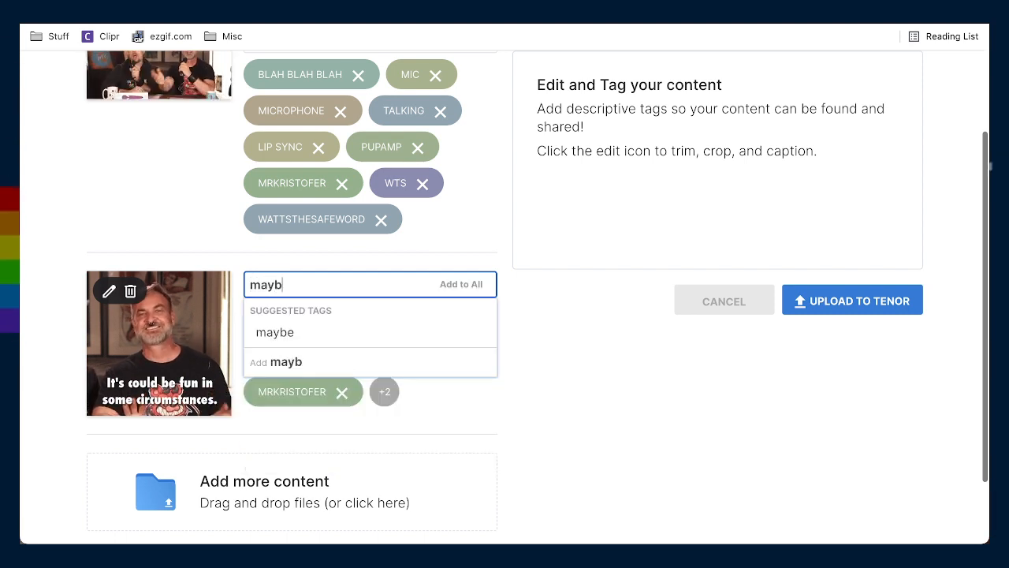
key(Return)
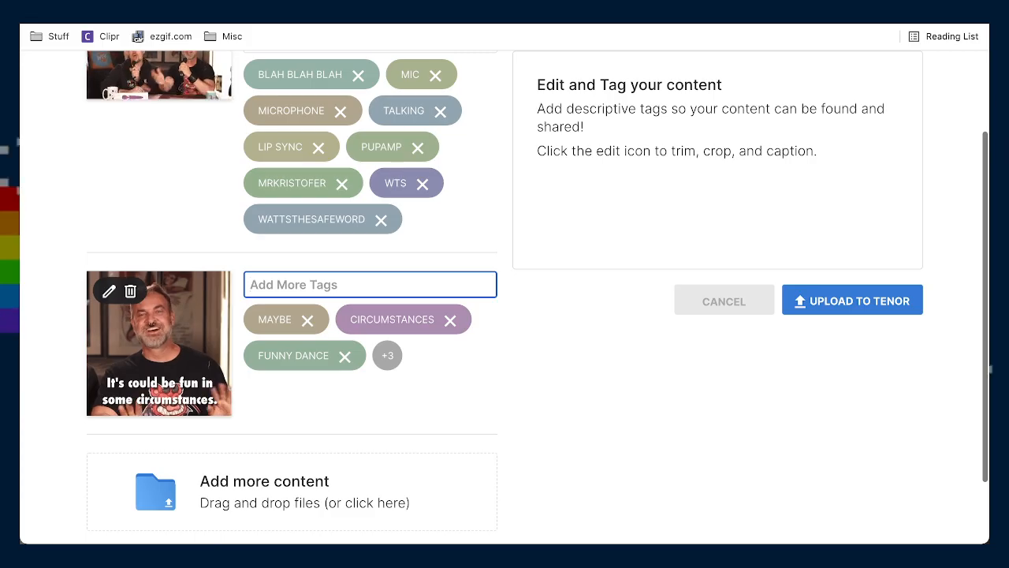
Try to add the tag playing to the second GIF
text(playin)
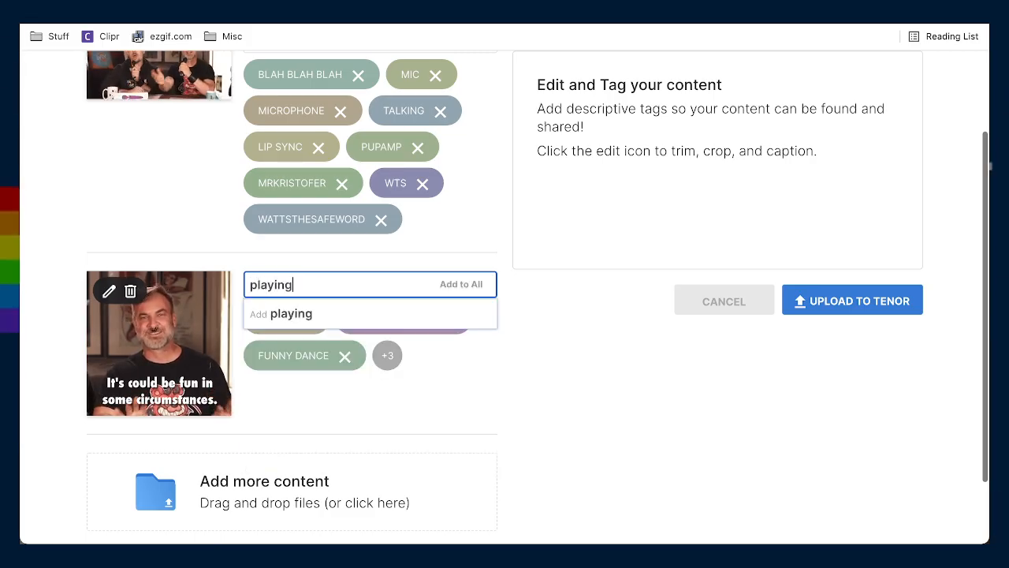
text(g)
key(Return)
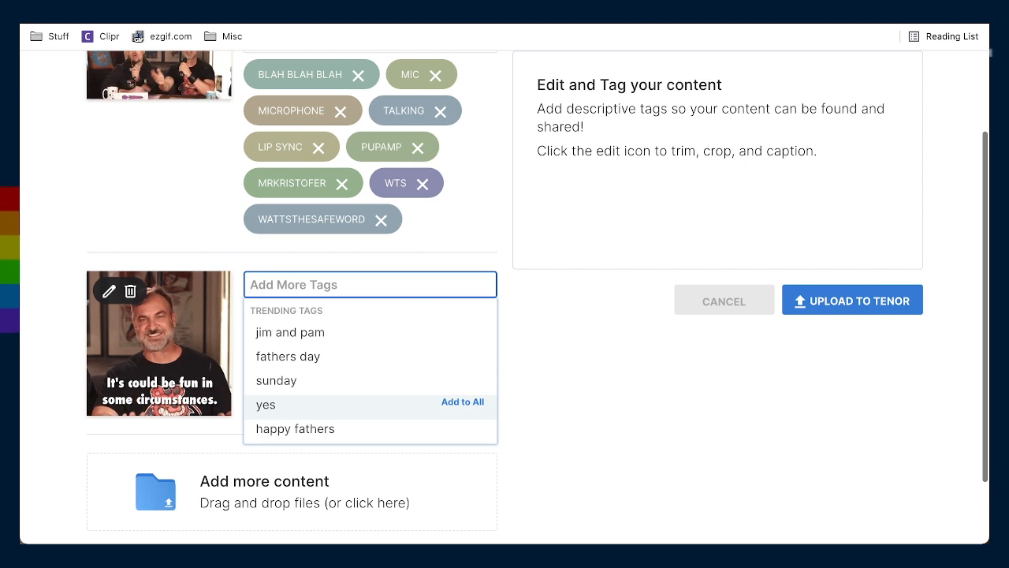
click(568, 440)
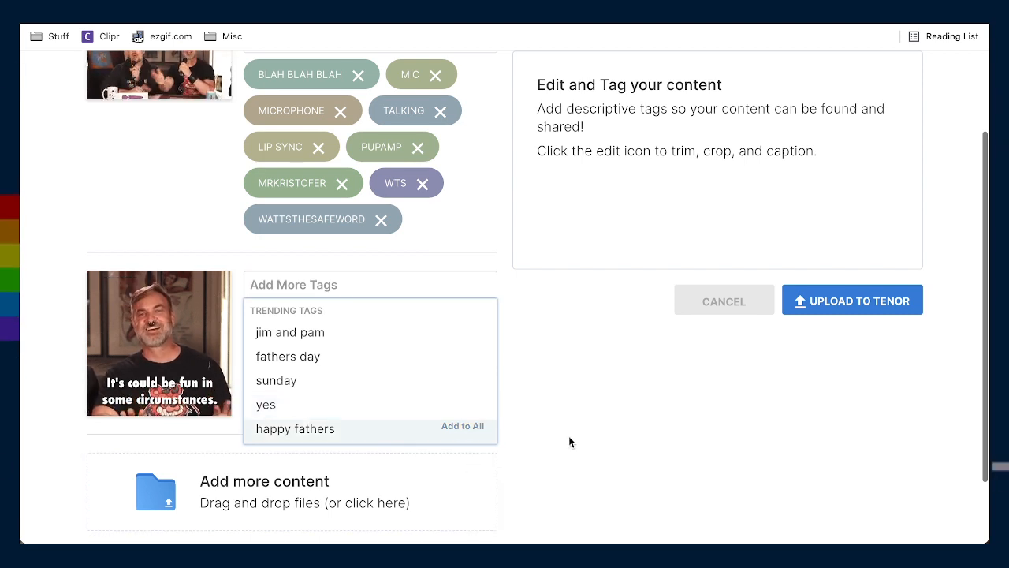
Expand the second GIF's full tag list and replace the funny dance tag with the suggested tag fun
click(389, 359)
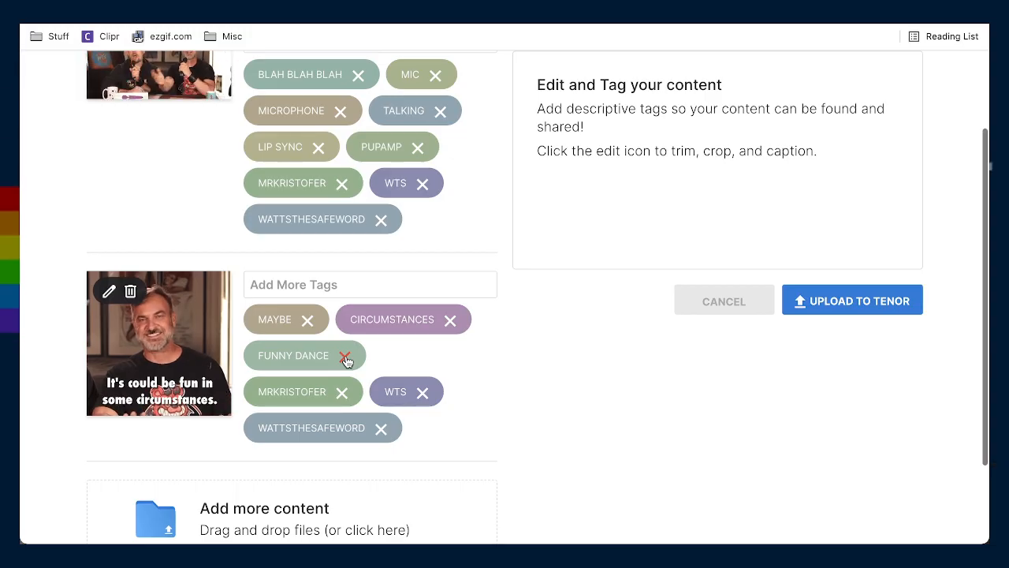
click(401, 284)
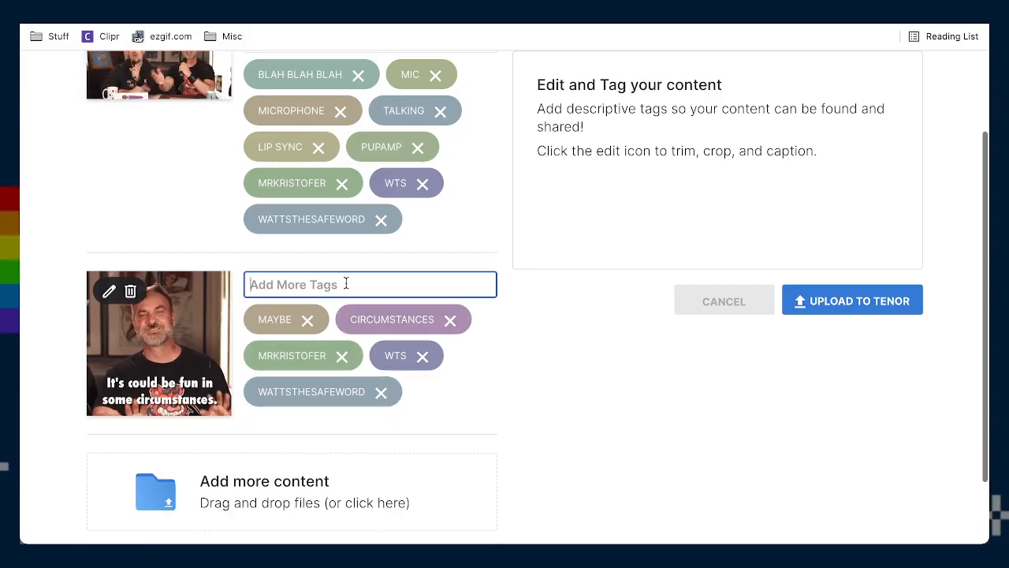
text(fun)
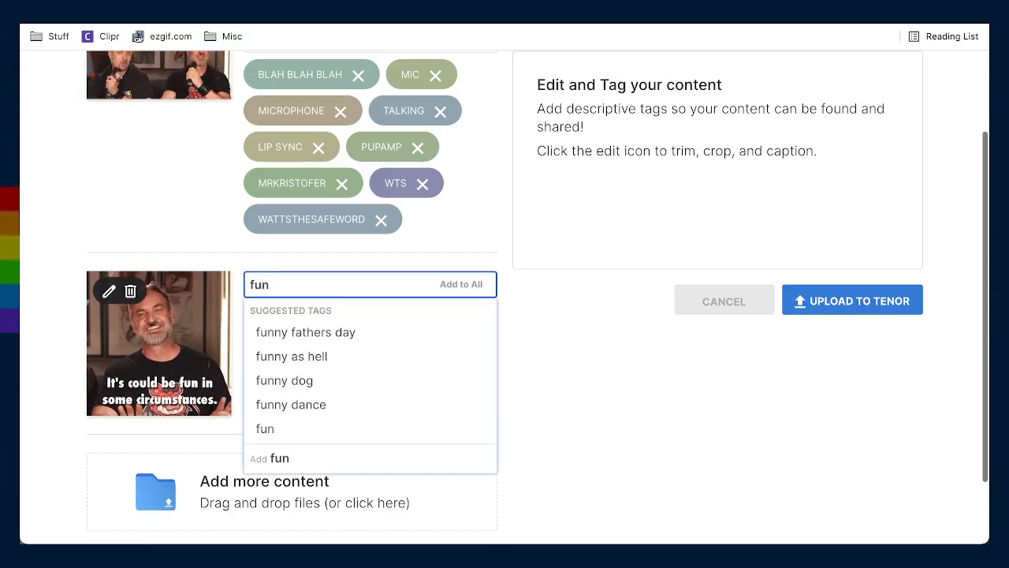
click(333, 433)
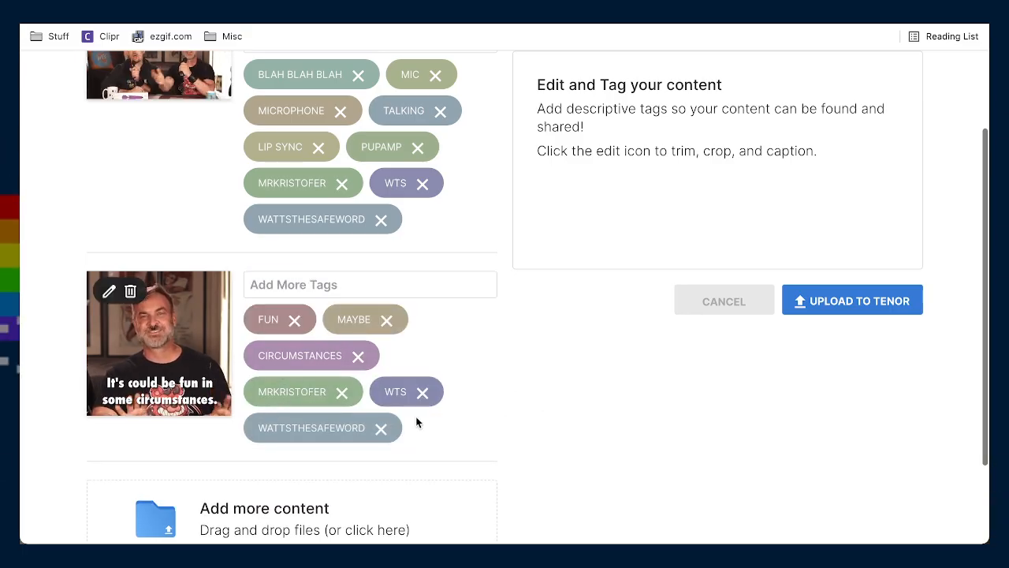
click(303, 286)
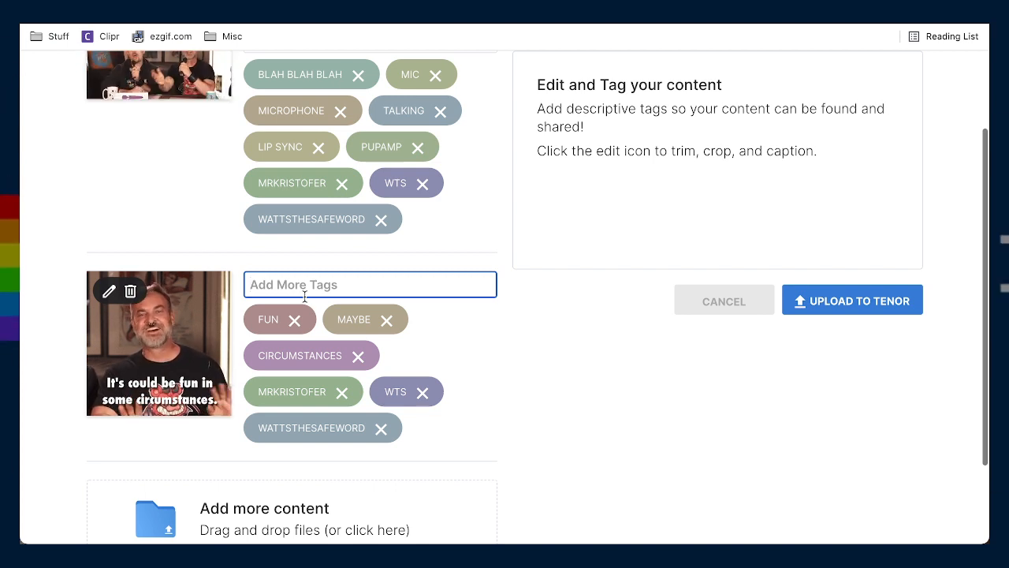
click(189, 430)
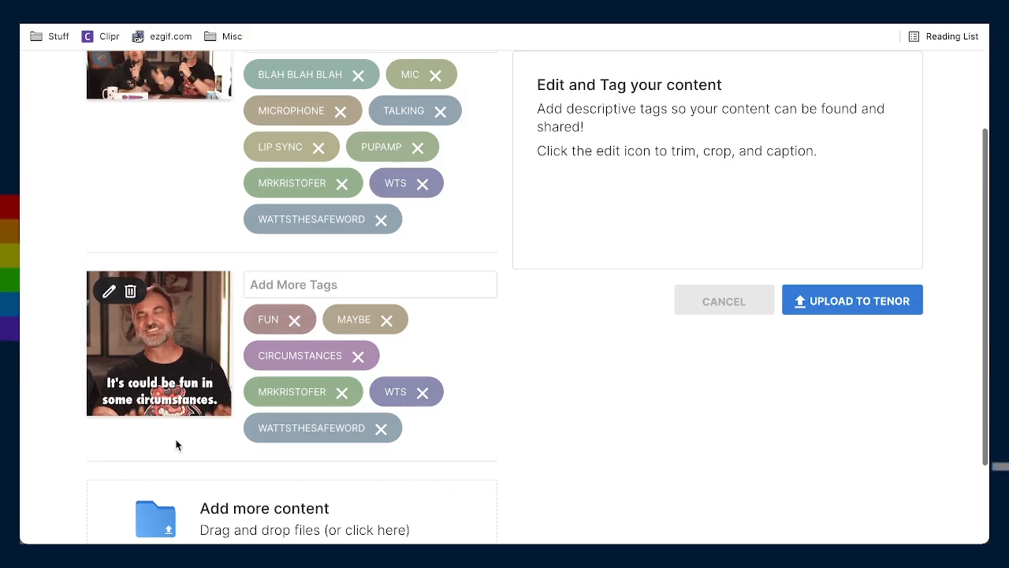
Delete the second GIF, captioned "It's could be fun in some circumstances.", from the batch and upload the remaining lip sync GIF to Tenor
scroll(184, 432, down, 1)
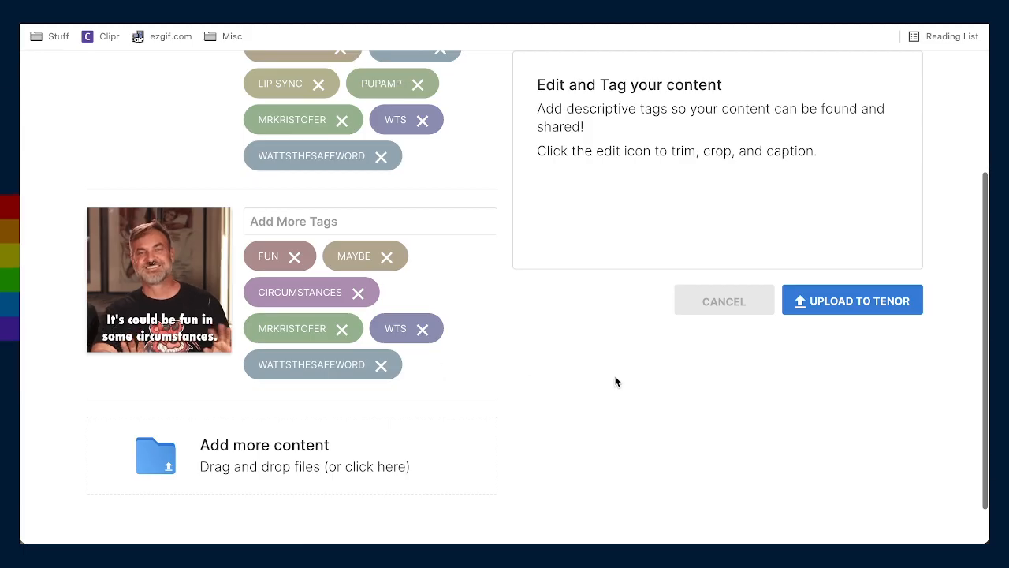
mouse_move(491, 373)
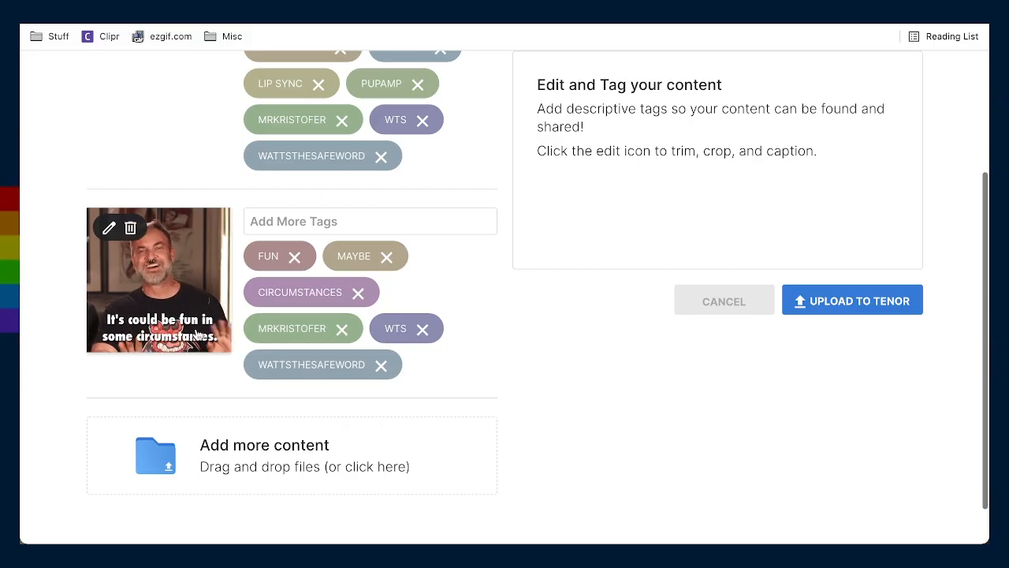
click(133, 230)
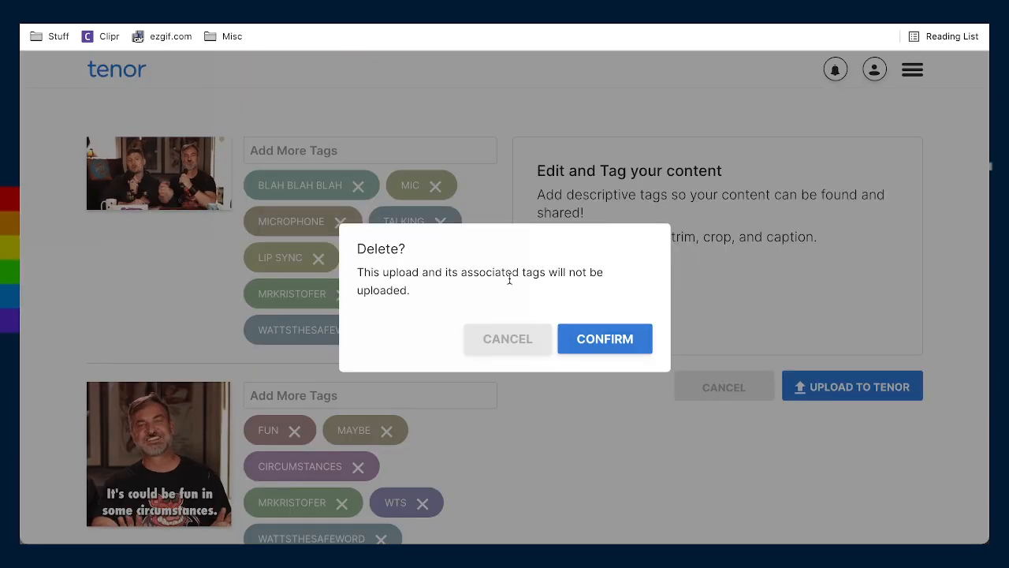
click(605, 338)
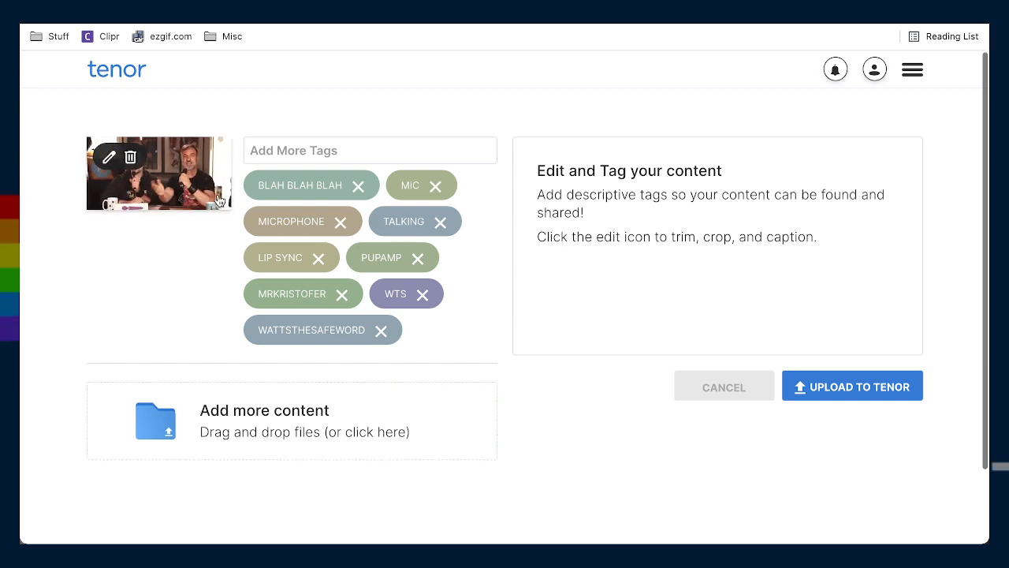
click(848, 388)
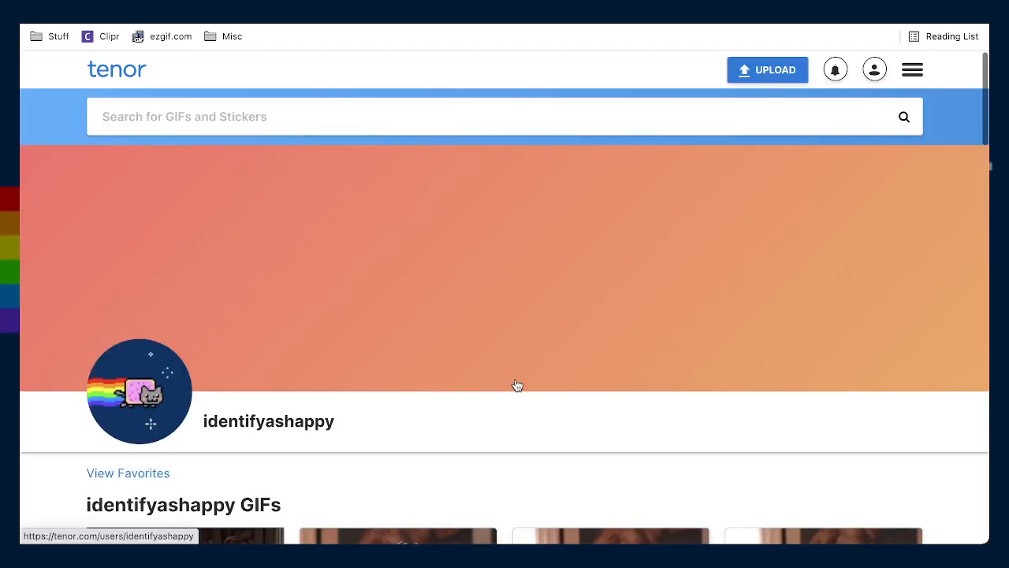
Look through the profile's GIF gallery, checking the new upload and the earlier GIFs
scroll(514, 422, down, 1)
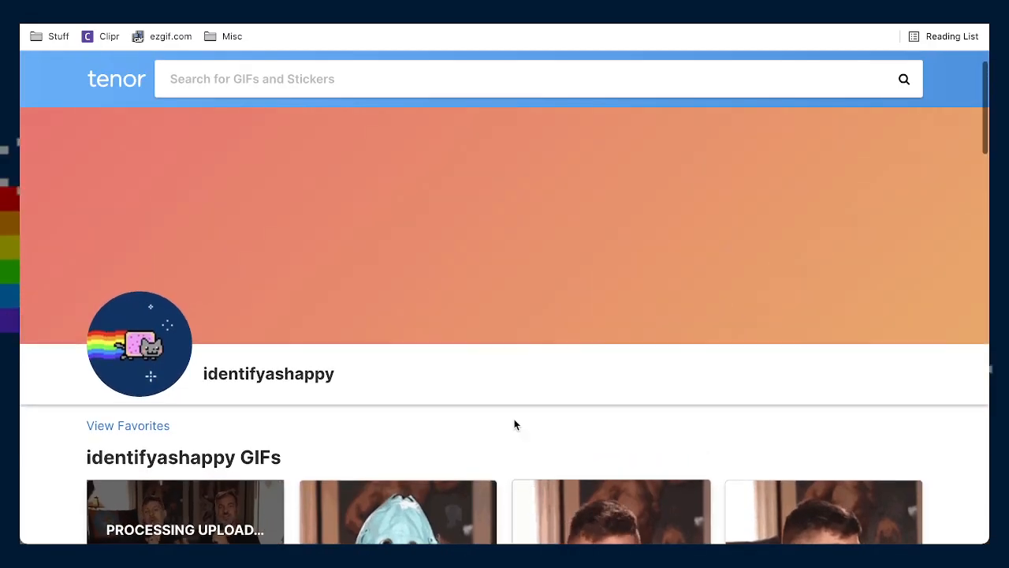
scroll(515, 424, up, 1)
scroll(514, 424, up, 1)
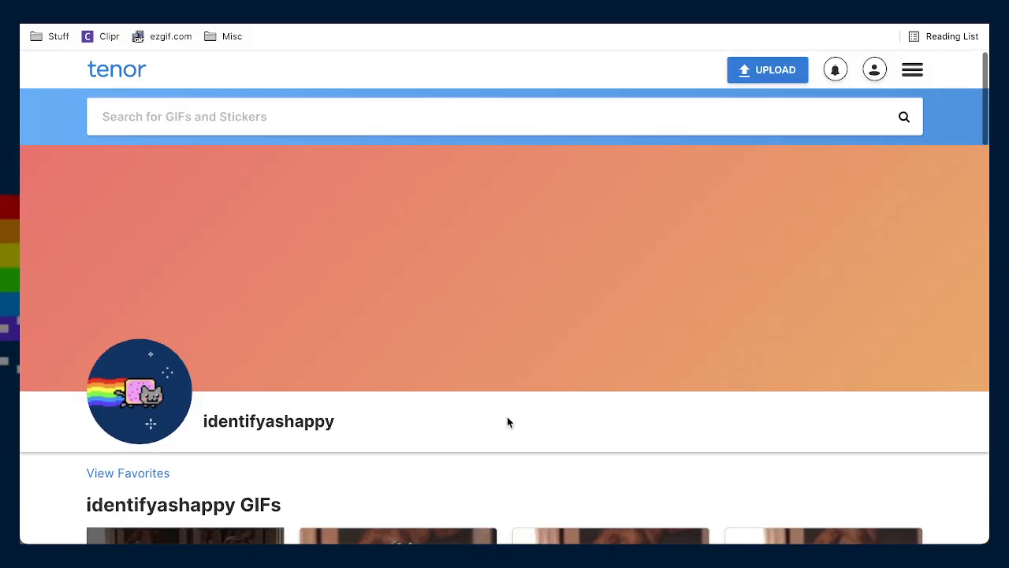
scroll(508, 422, down, 4)
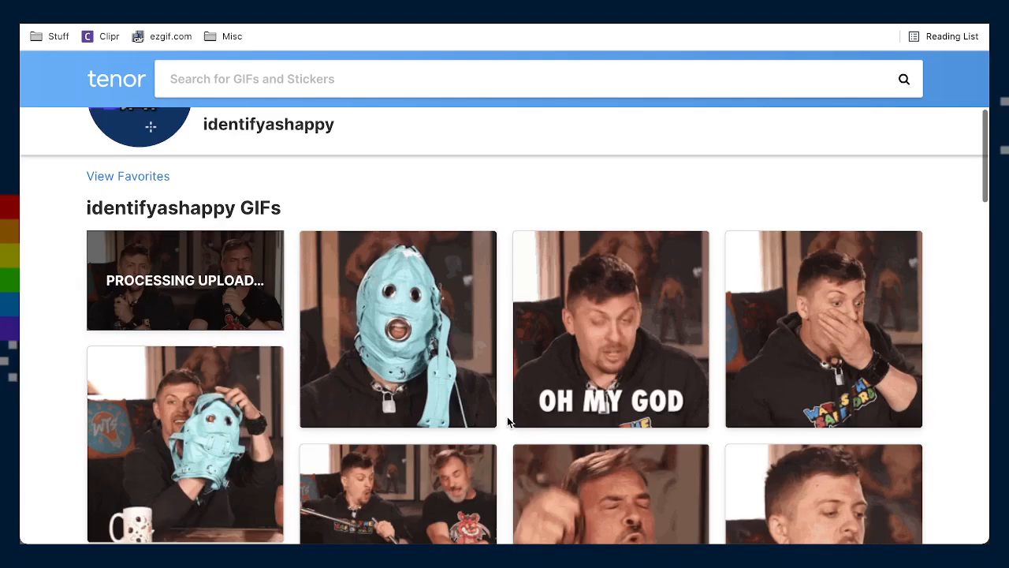
scroll(507, 418, down, 1)
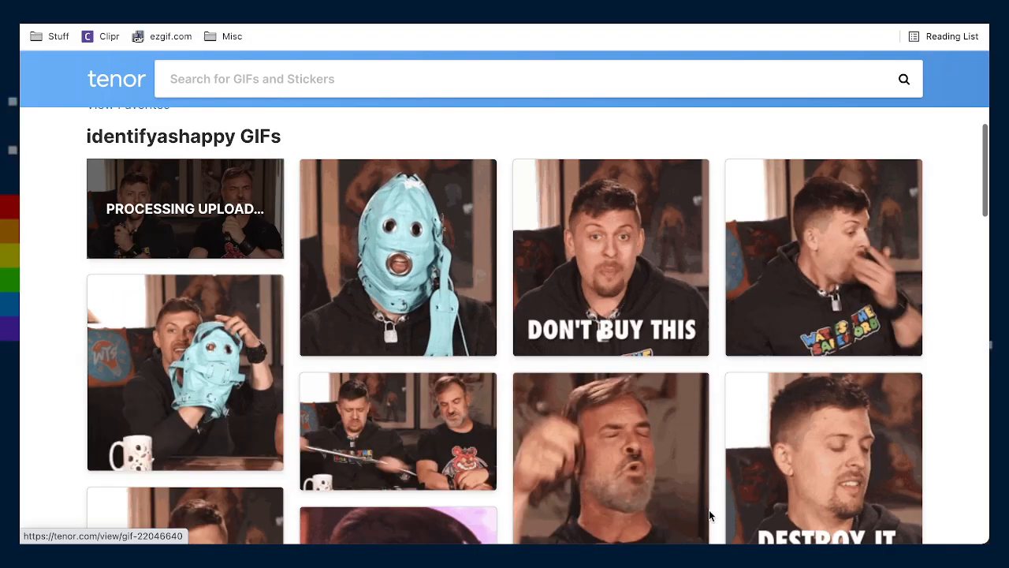
scroll(709, 515, down, 2)
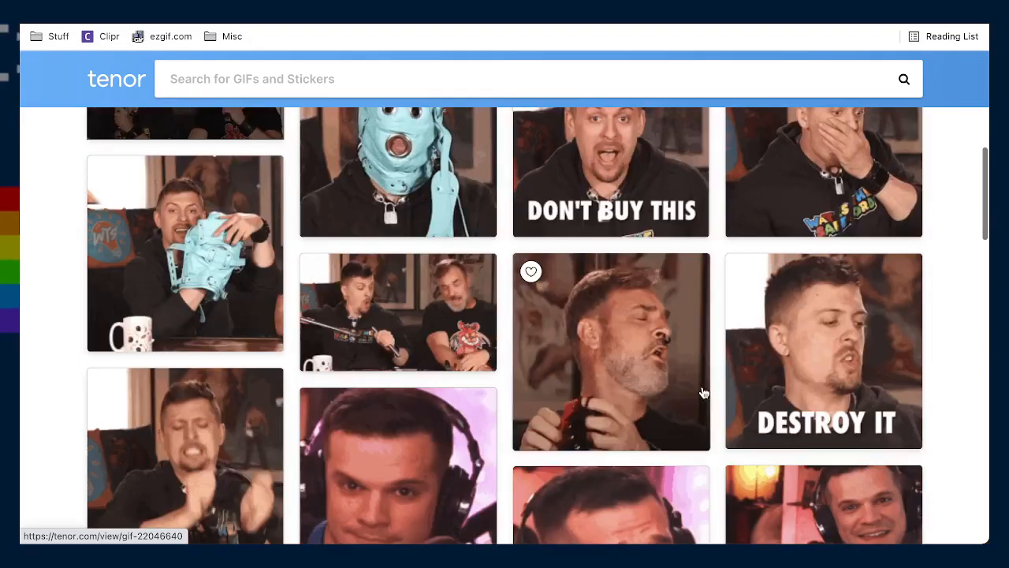
scroll(704, 393, up, 2)
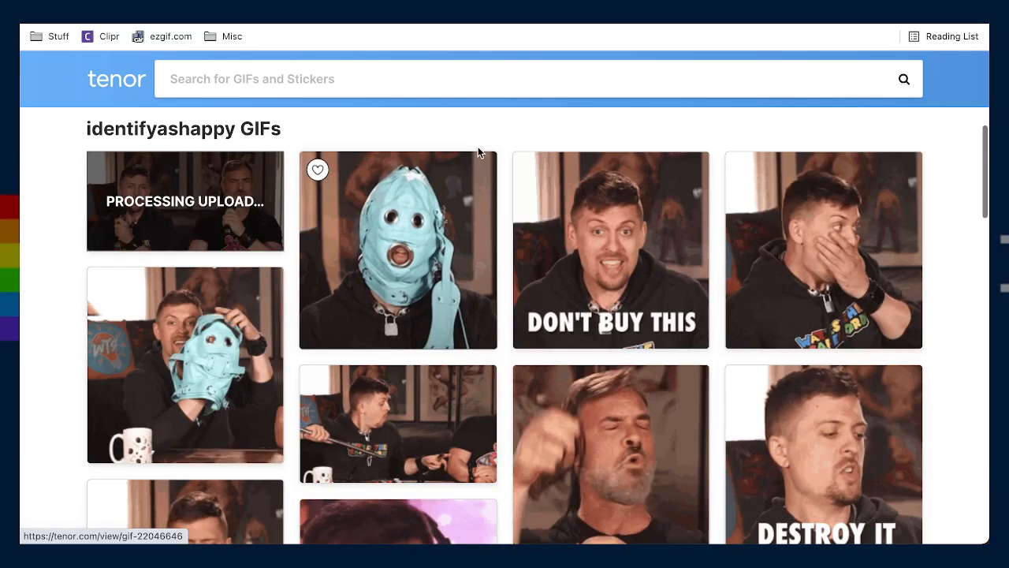
scroll(477, 147, up, 1)
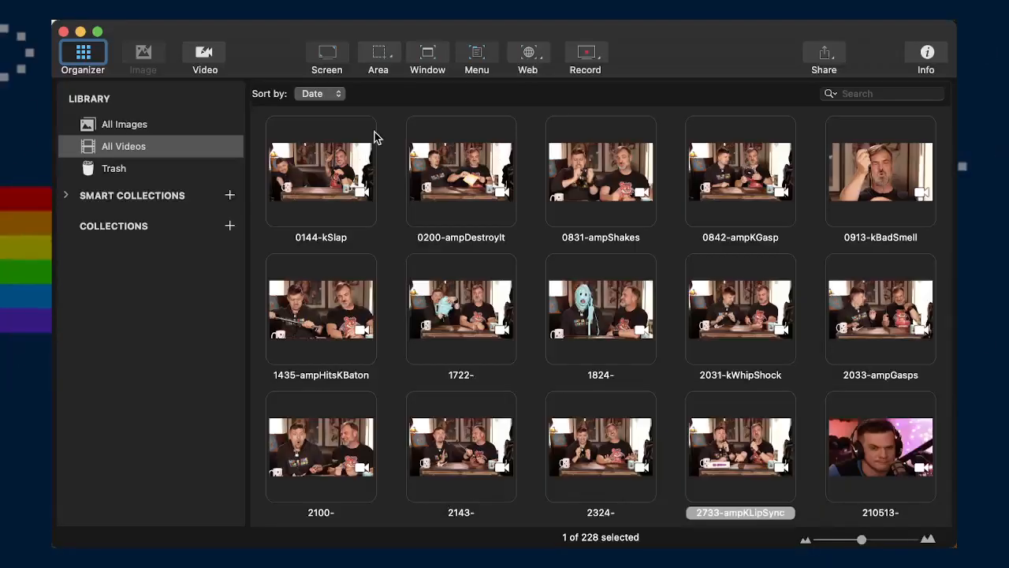
Switch to the video editor, open the 2324- clip and correct its caption to read "It could be fun in some circumstances."
click(447, 438)
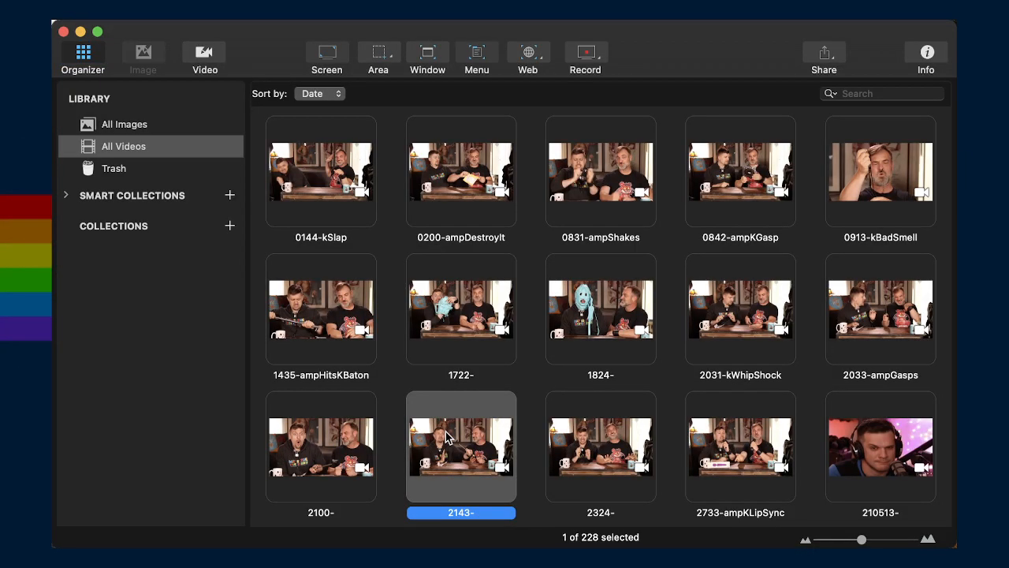
click(593, 442)
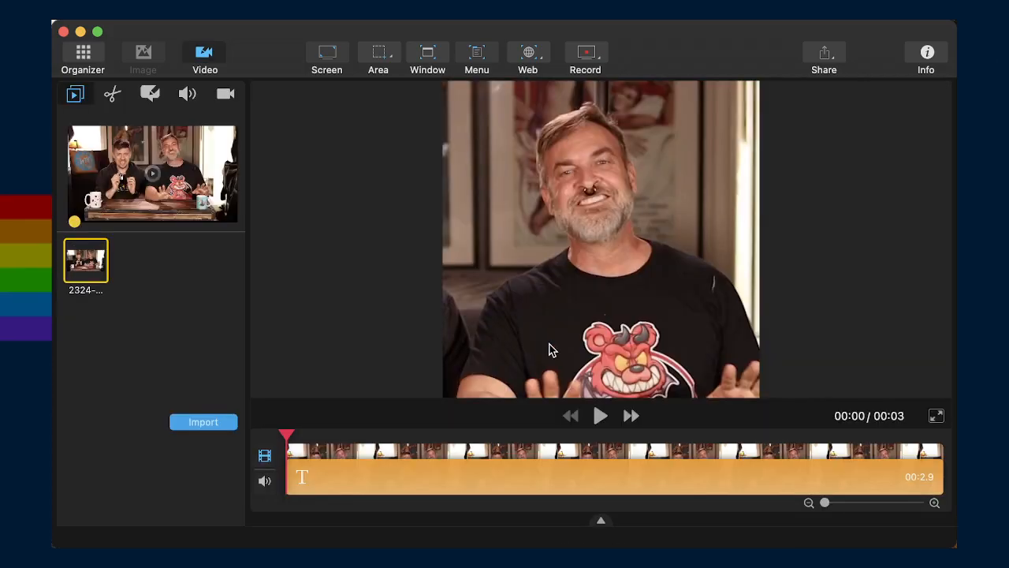
click(330, 436)
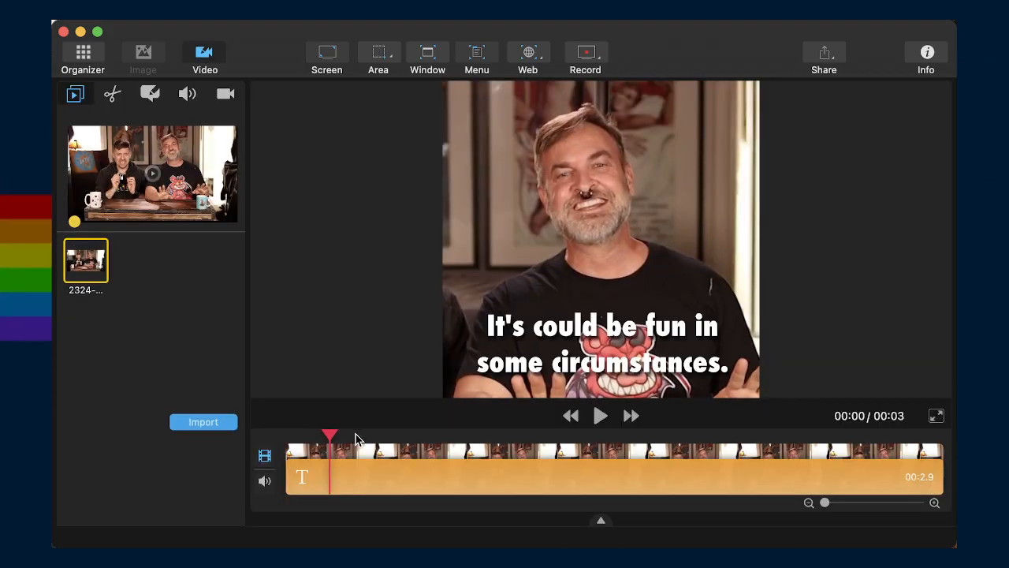
click(516, 327)
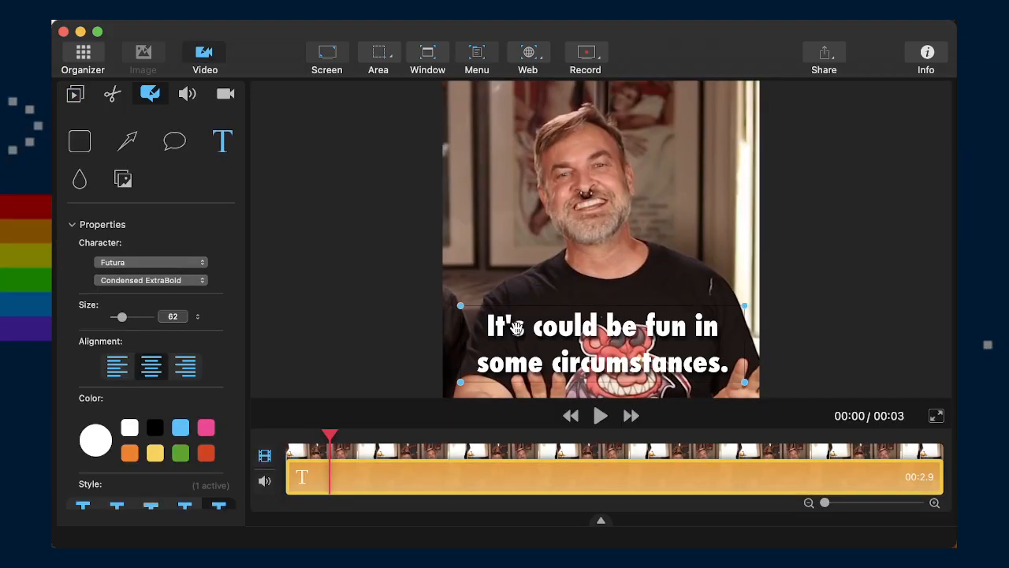
click(516, 327)
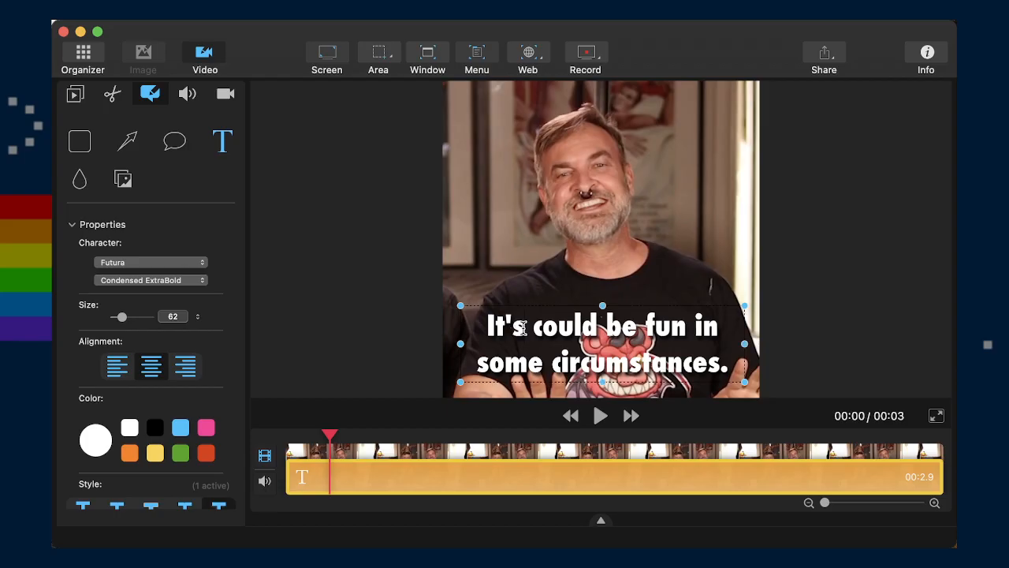
key(BackSpace)
key(BackSpace)
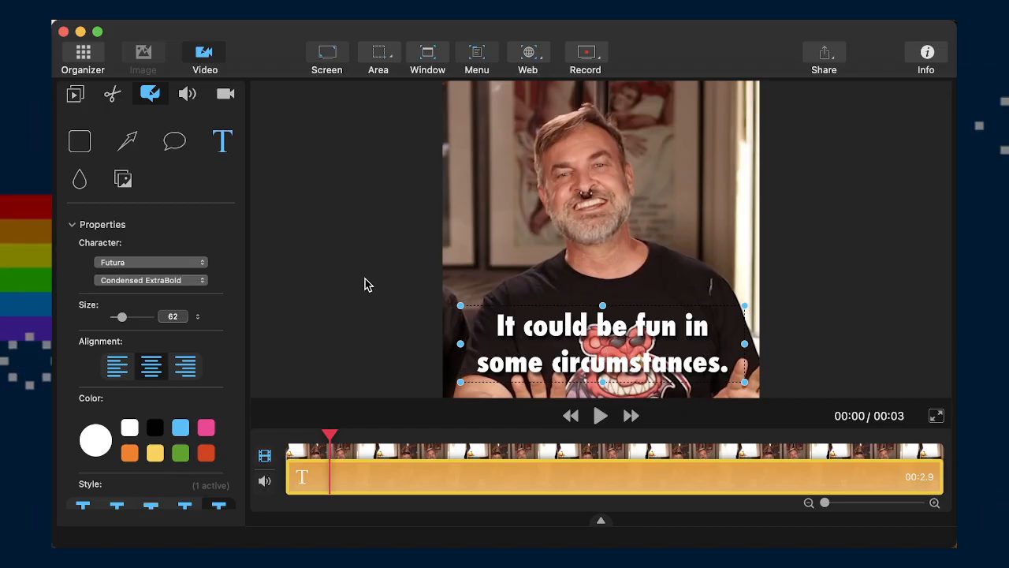
Export the corrected clip as the movie file 2324-kFunSomeCircumstances.mov in the 21-06-20-WishHaul folder
key(super+e)
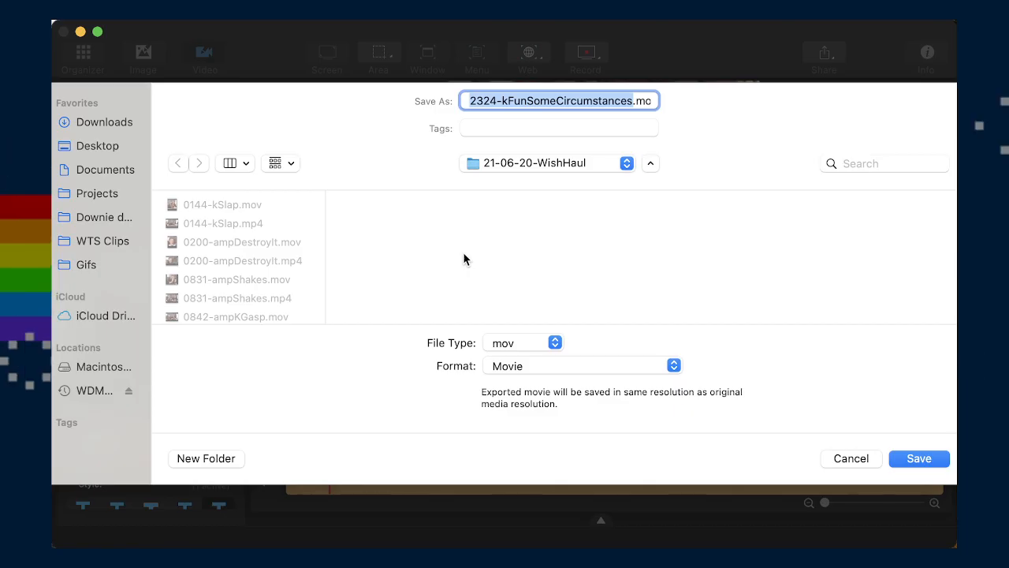
click(916, 458)
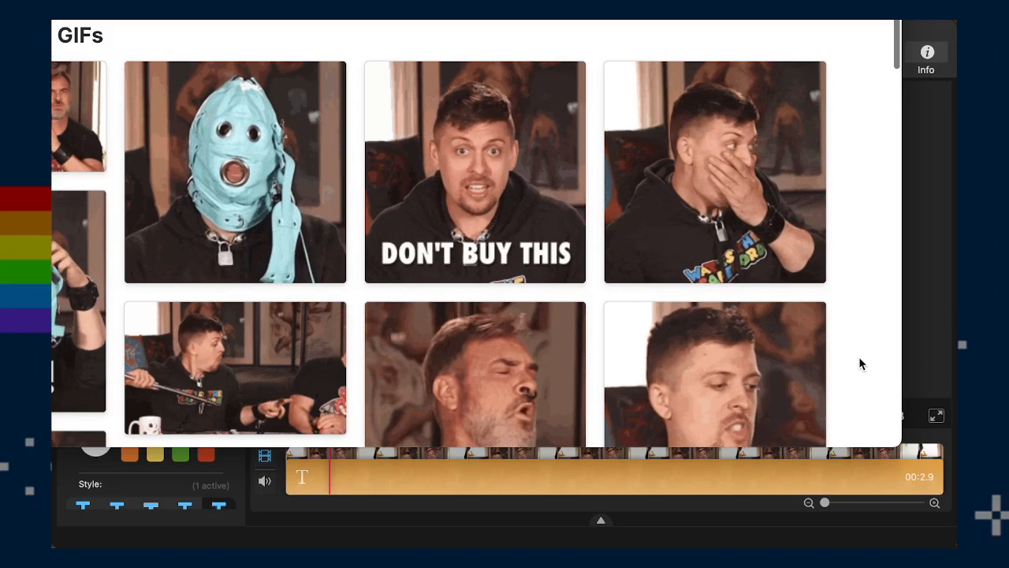
Switch to ezgif's Video to GIF converter and upload the exported 2324-kFunSomeCircumstances.mov file
click(916, 343)
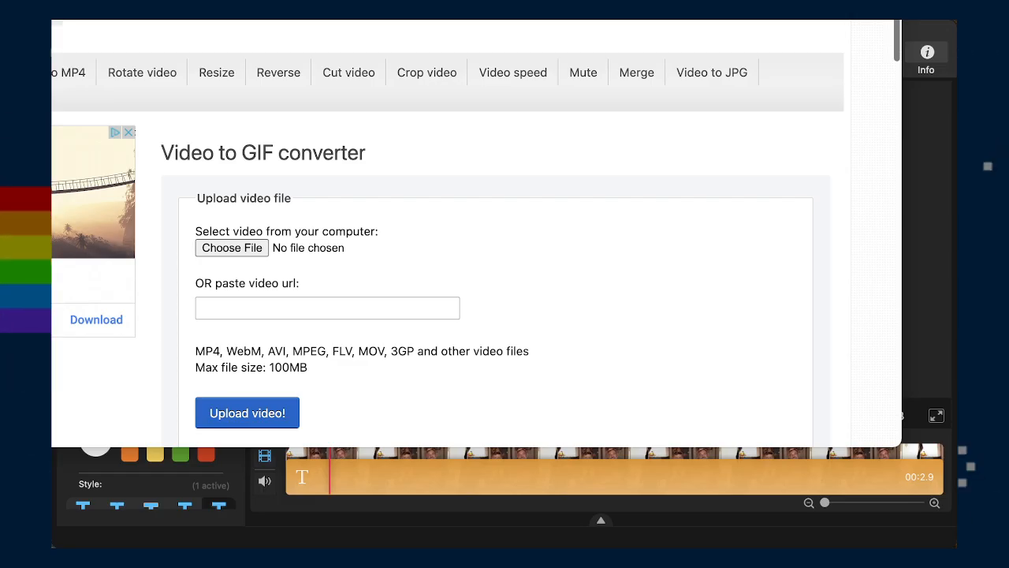
drag(24, 237, 224, 250)
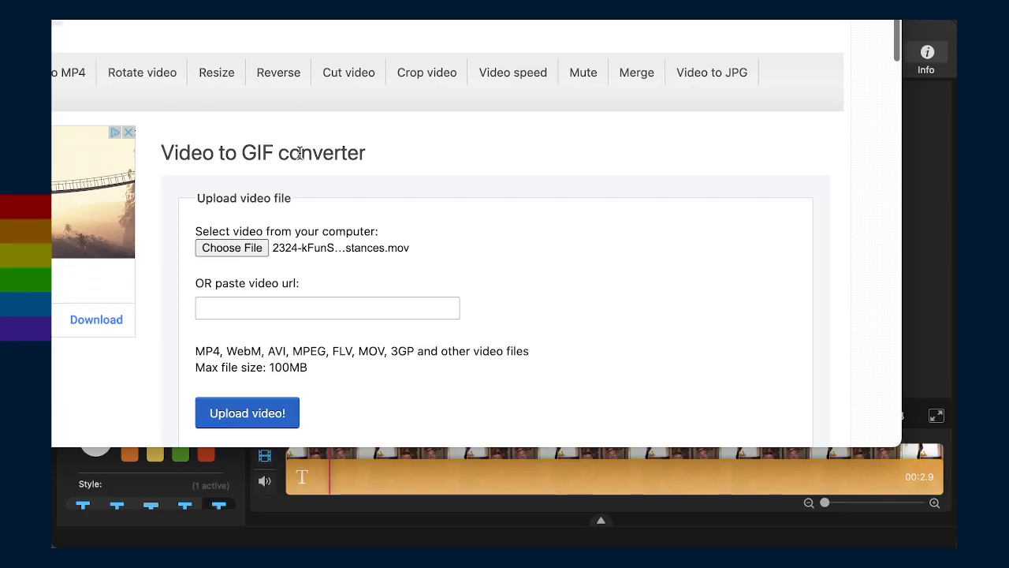
click(241, 422)
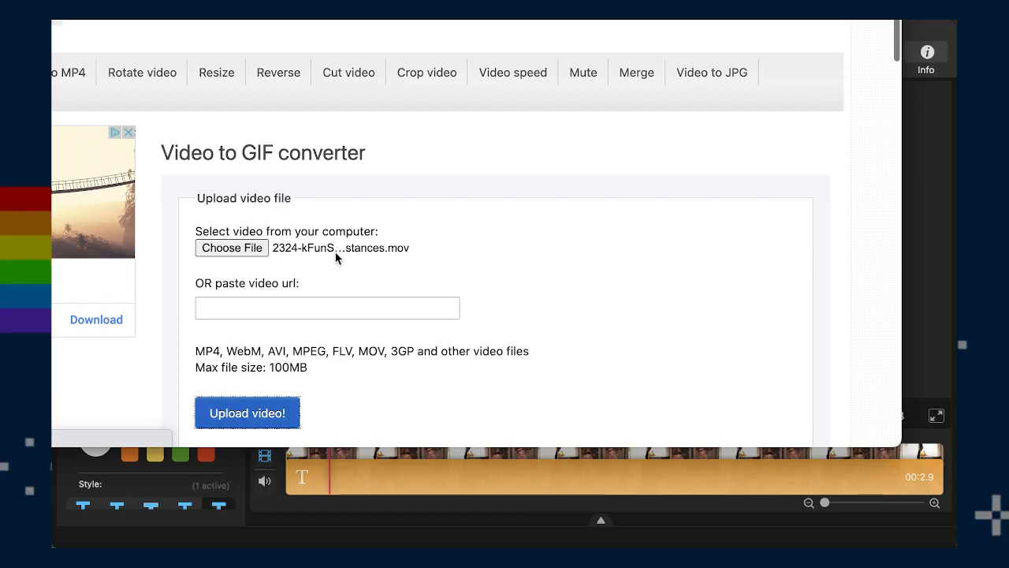
scroll(335, 283, down, 5)
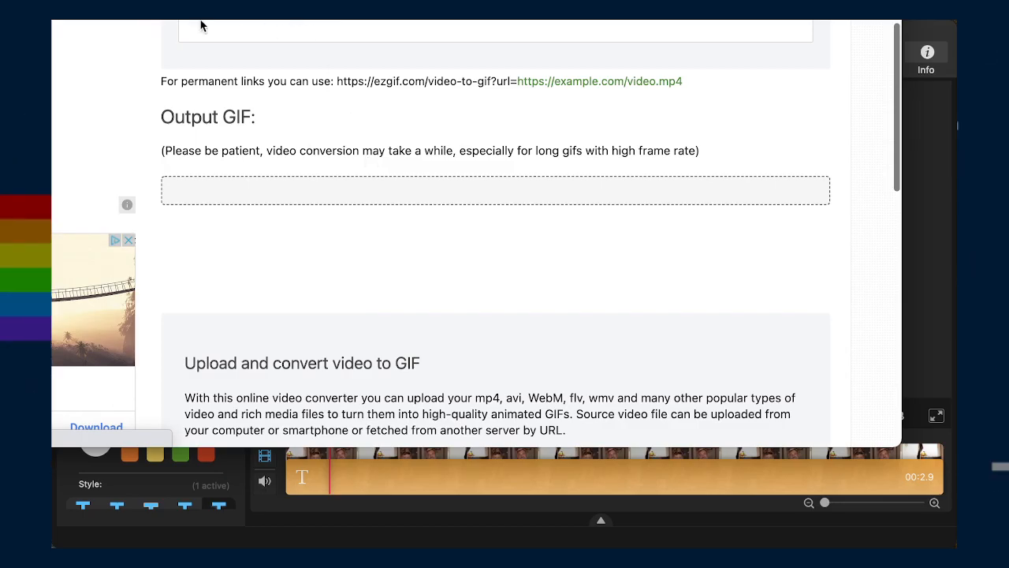
scroll(491, 315, down, 5)
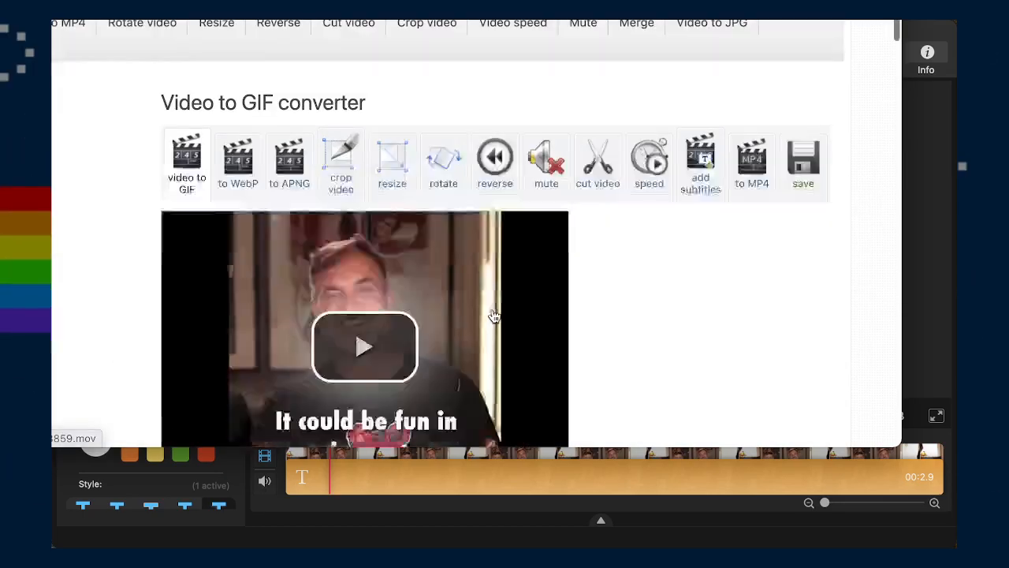
scroll(636, 306, down, 3)
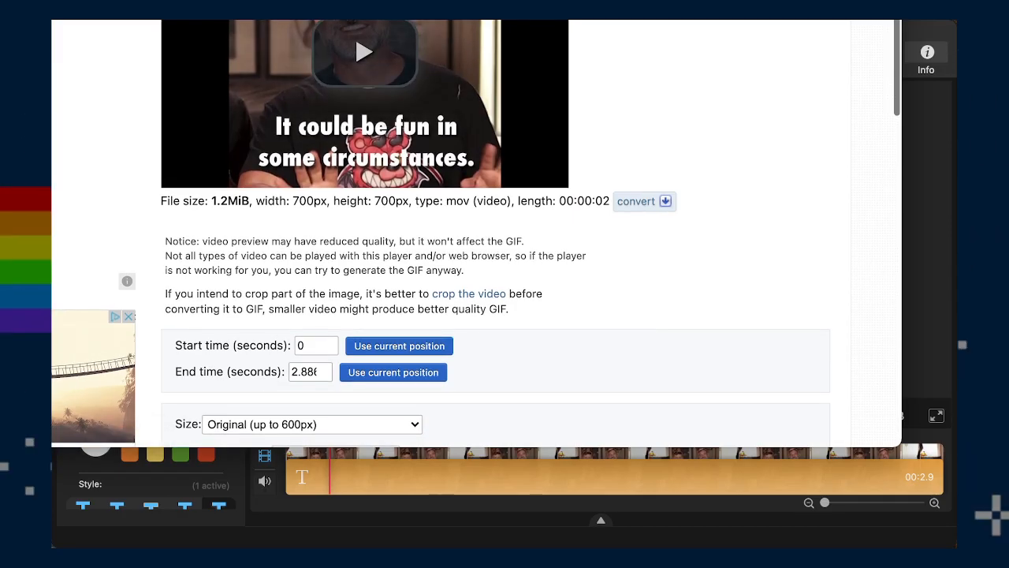
Convert the uploaded video to a GIF at original size, 10 FPS, with FFMPEG and static background optimization enabled
scroll(646, 333, up, 1)
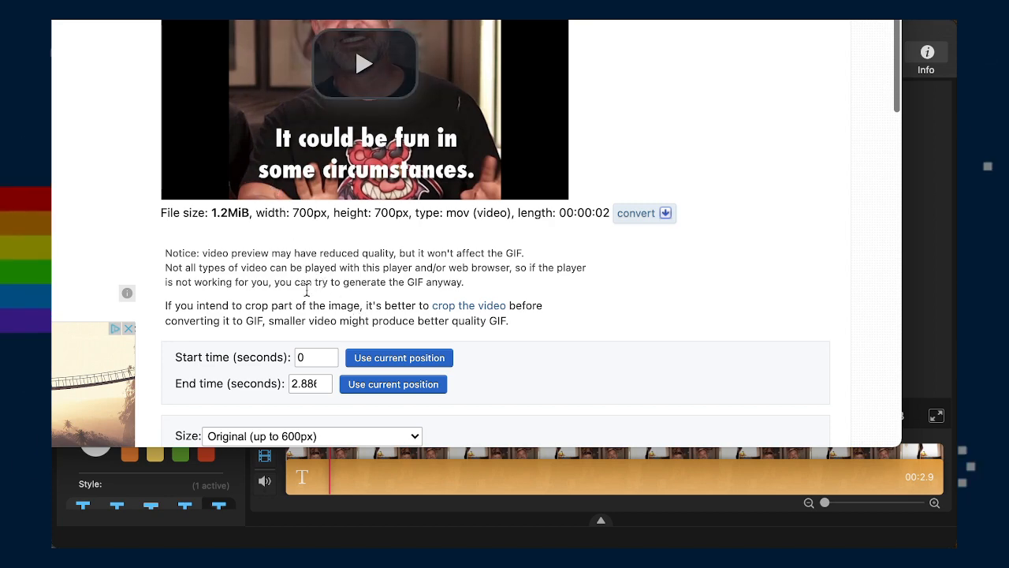
scroll(306, 291, down, 4)
scroll(311, 323, up, 3)
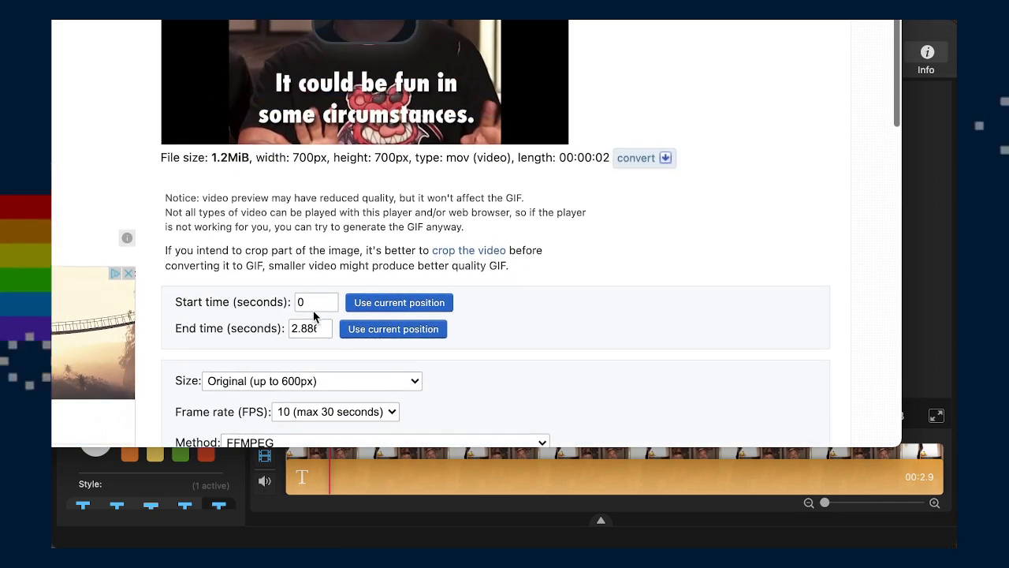
scroll(314, 316, down, 5)
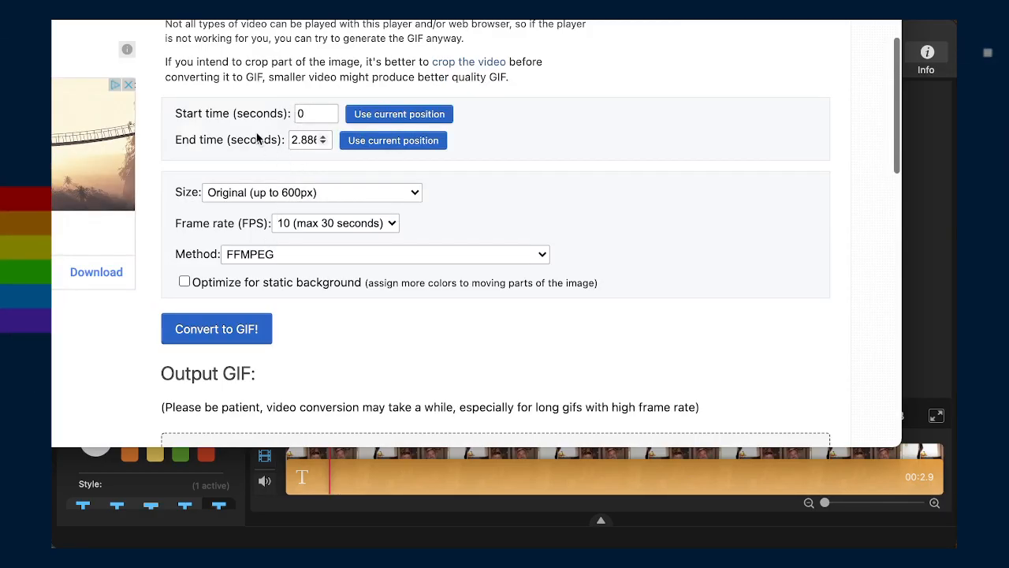
click(209, 285)
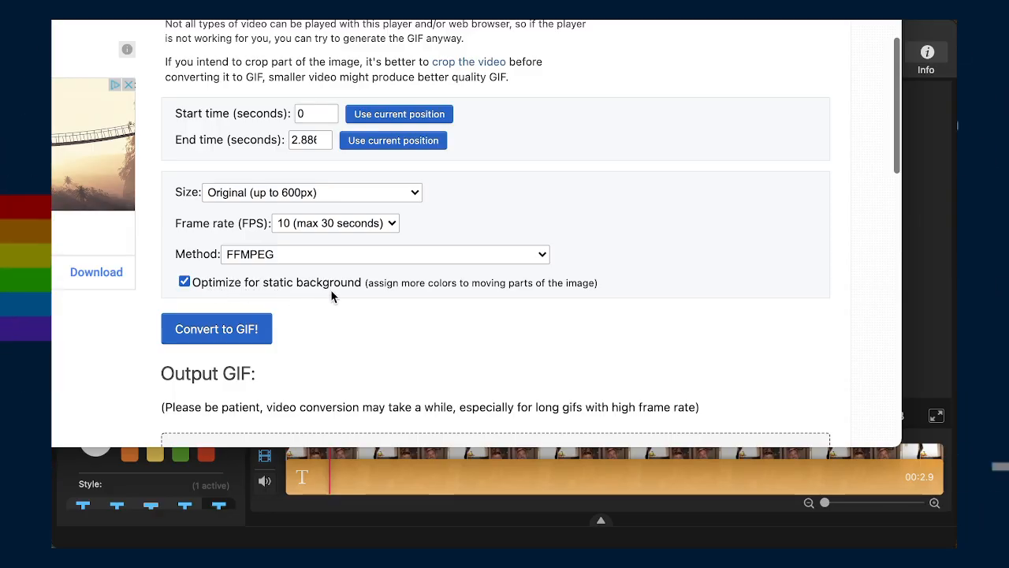
scroll(323, 278, up, 5)
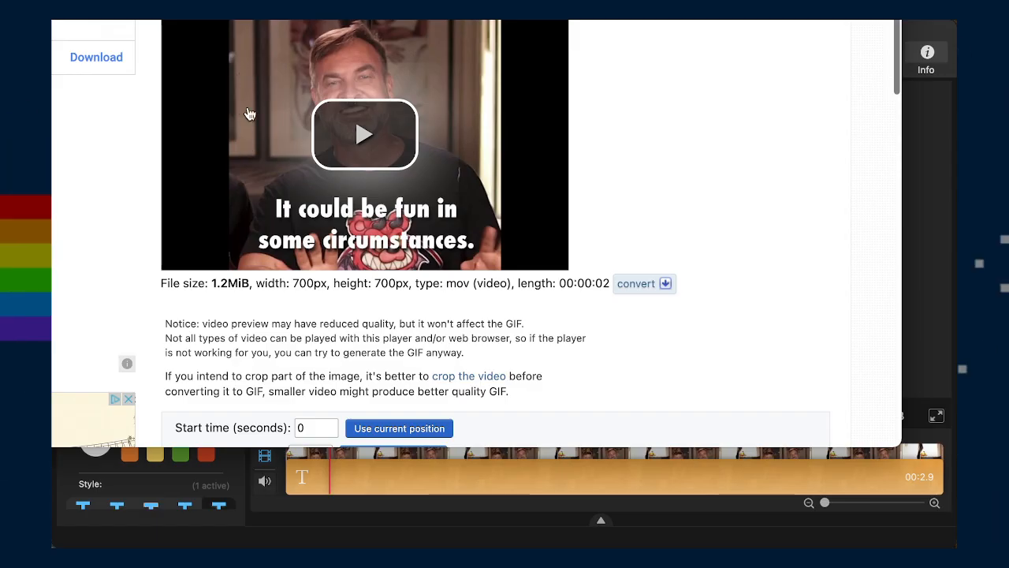
scroll(223, 283, down, 5)
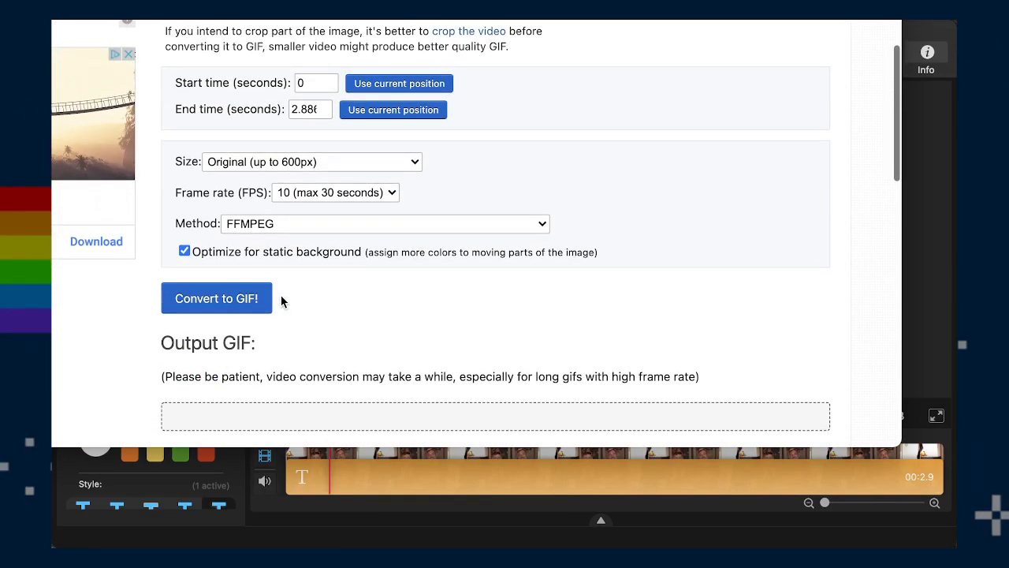
click(223, 303)
scroll(498, 289, down, 3)
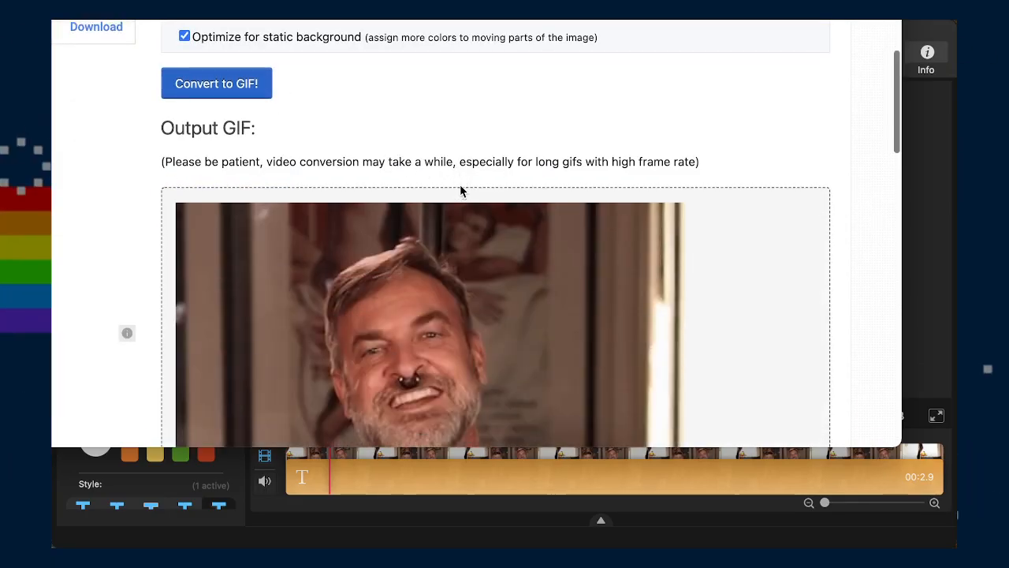
Open the converted GIF in the effects editor and set Saturation to 104, Lightness to 105 and Brightness to 5
scroll(464, 193, down, 4)
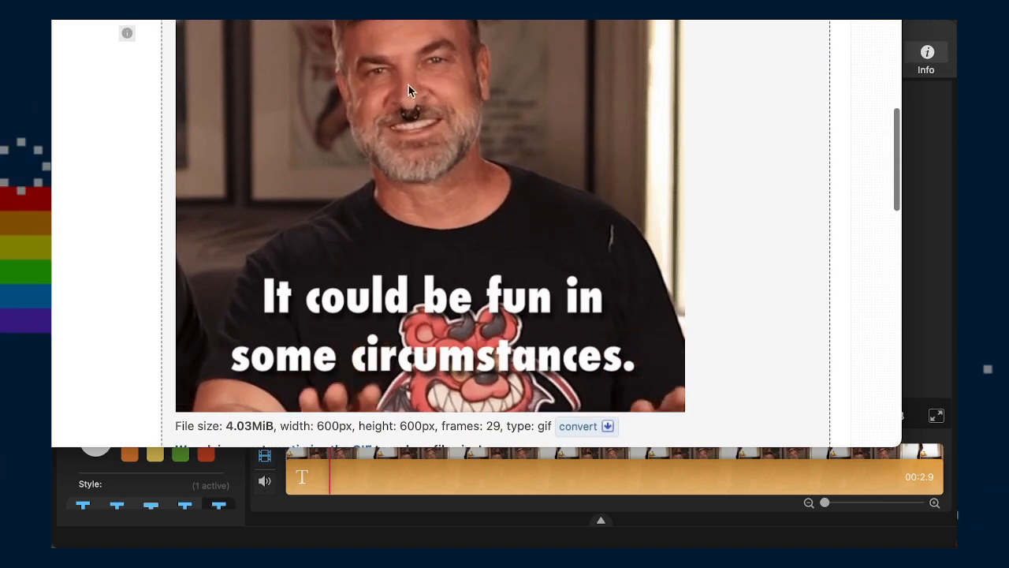
scroll(586, 326, down, 1)
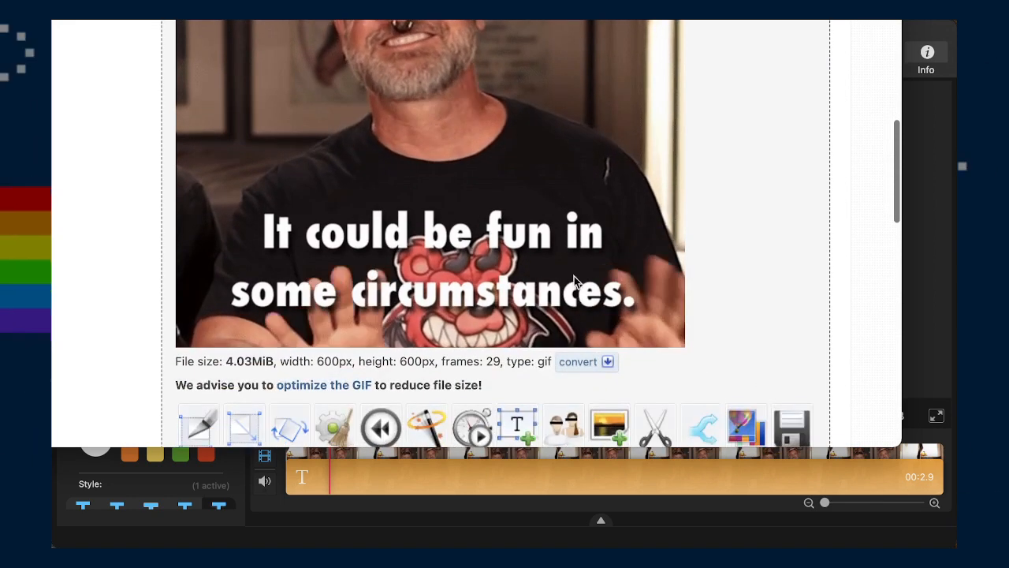
scroll(648, 292, down, 2)
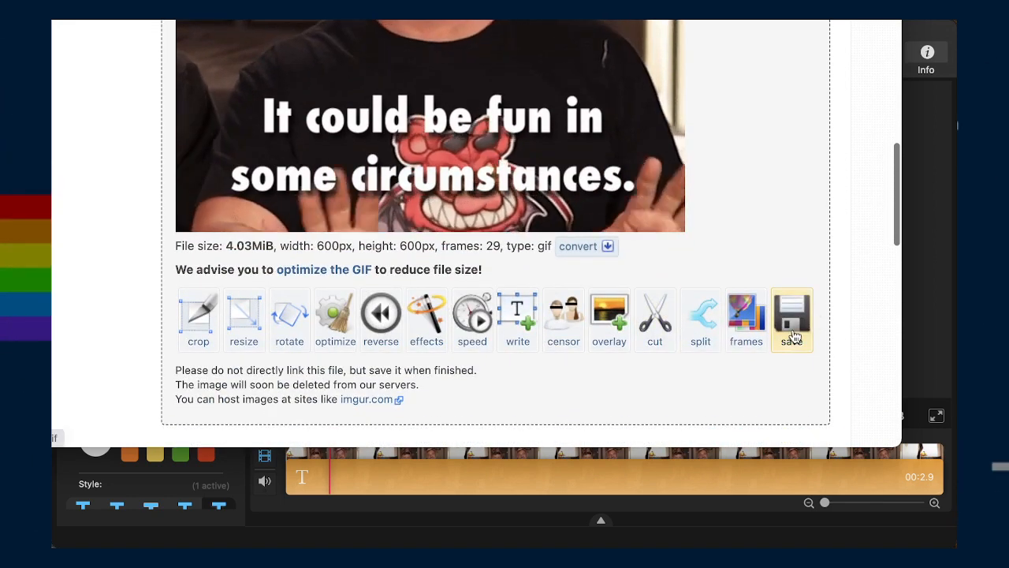
scroll(459, 391, up, 2)
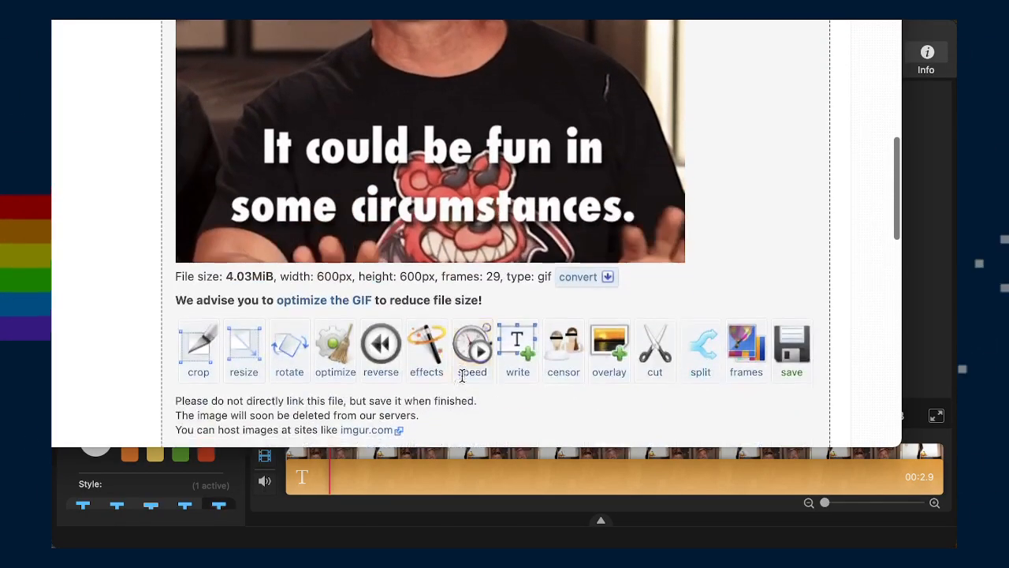
scroll(462, 374, down, 1)
click(425, 351)
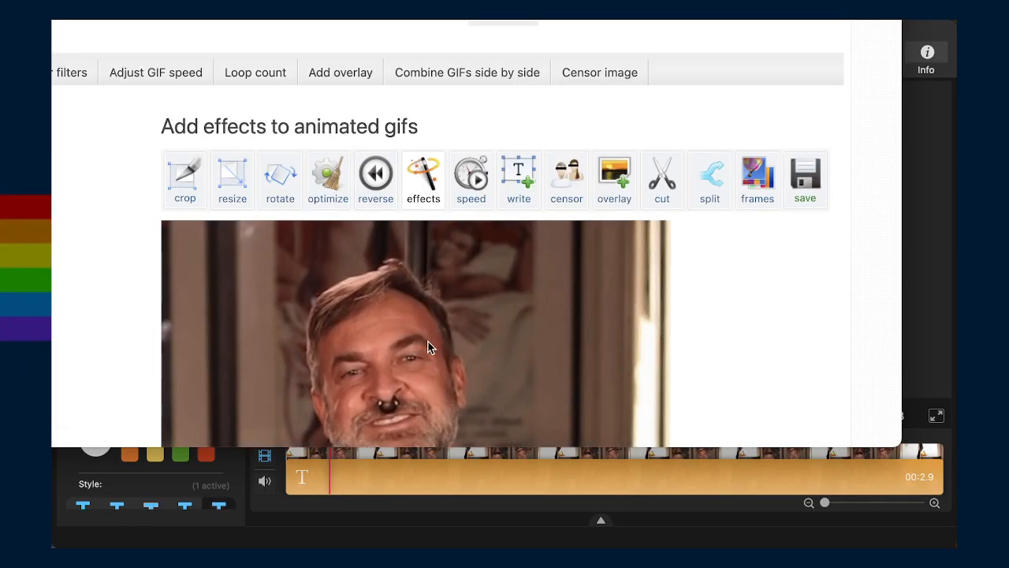
scroll(509, 351, down, 3)
scroll(486, 369, down, 5)
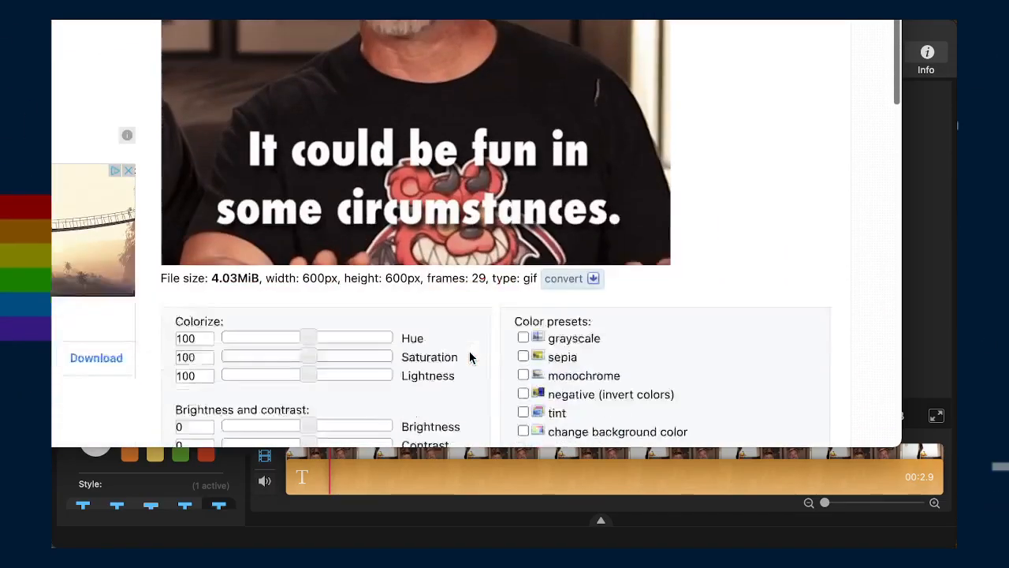
drag(308, 311, 311, 329)
drag(308, 380, 313, 381)
scroll(420, 368, down, 4)
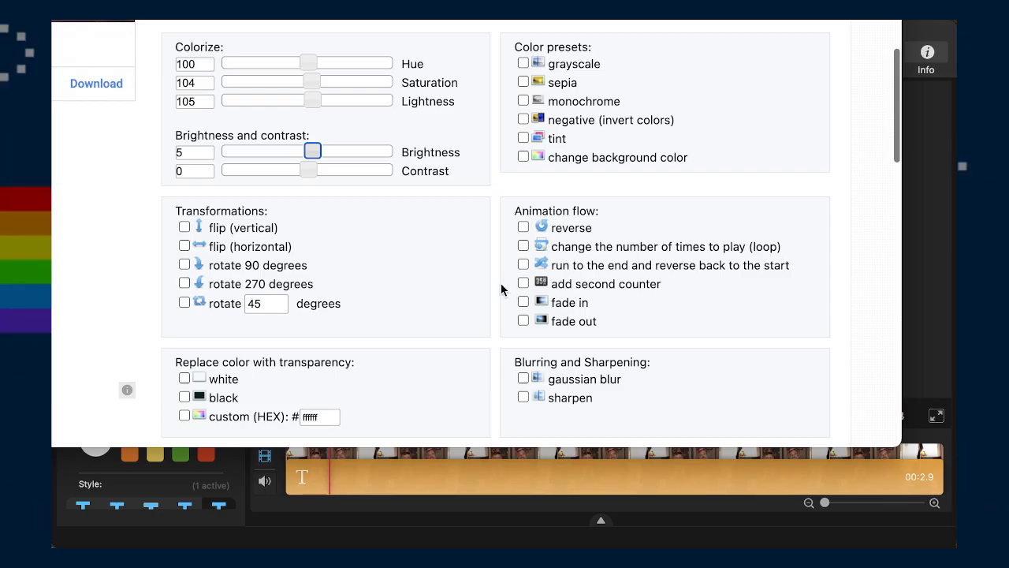
Review the remaining effect, filter and frame options, leave them unselected, and apply the colour adjustments to the GIF
scroll(494, 293, up, 3)
scroll(494, 300, down, 4)
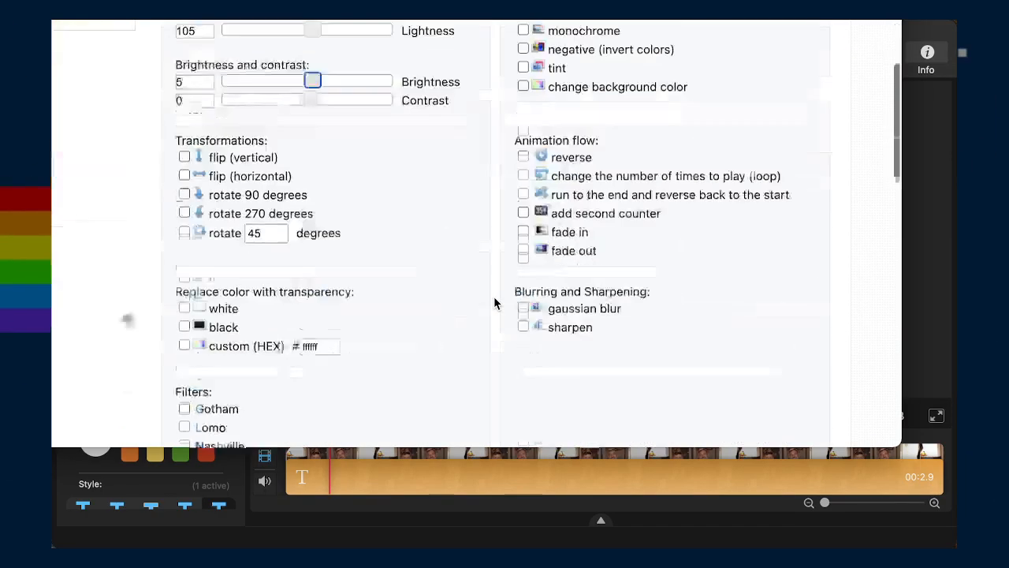
scroll(494, 302, down, 1)
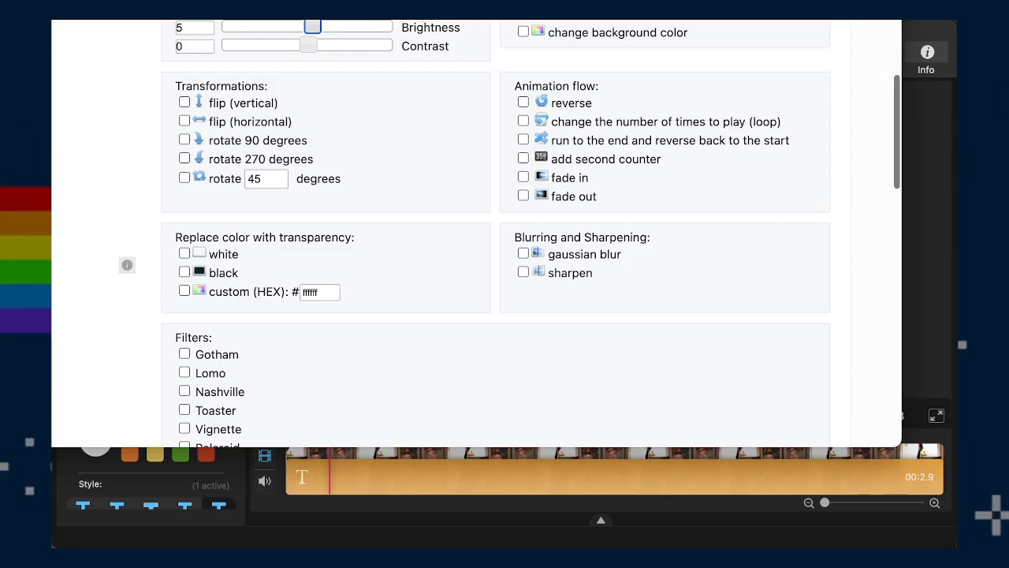
scroll(426, 201, down, 3)
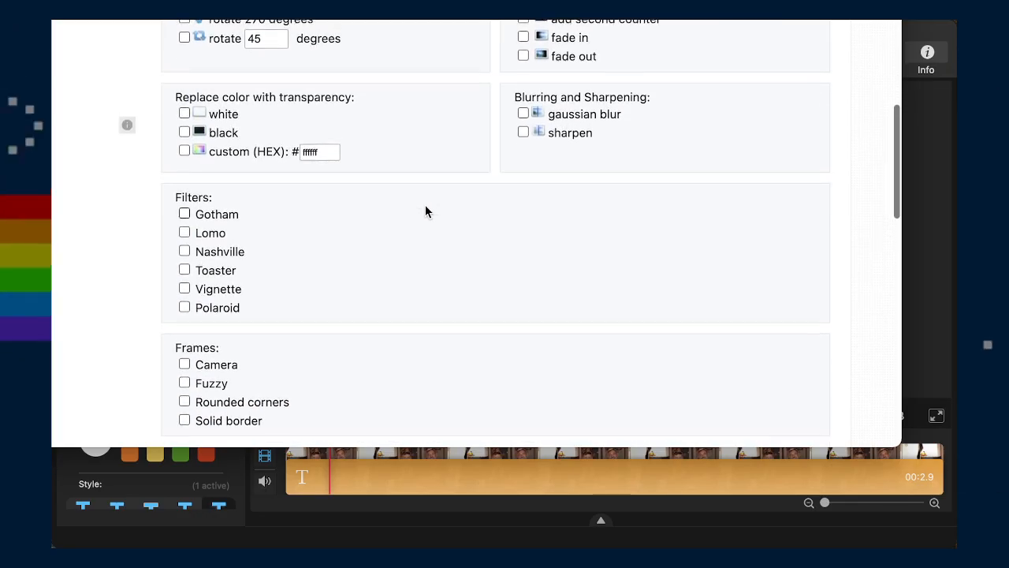
scroll(425, 204, down, 5)
click(215, 225)
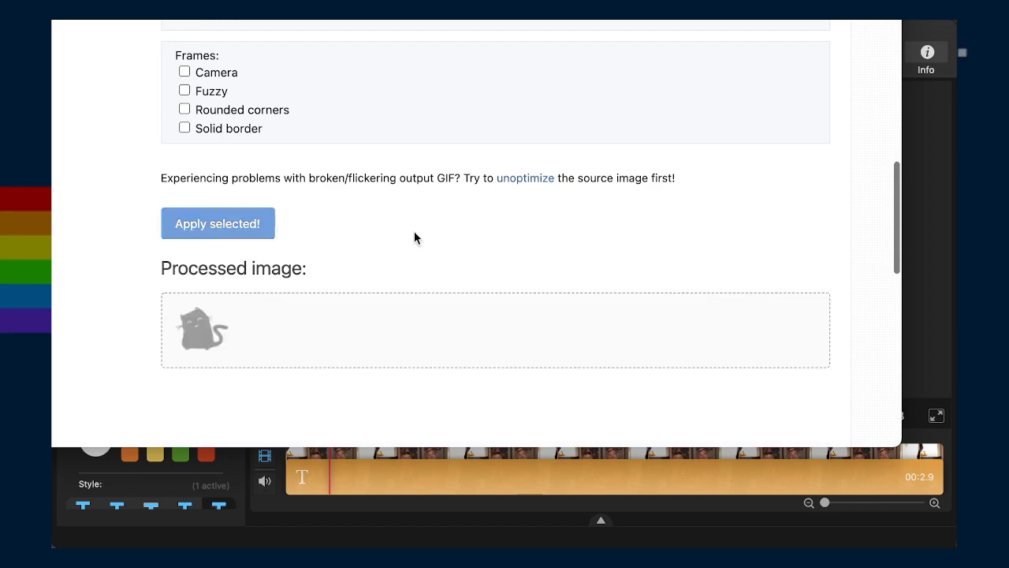
Compare the processed GIF with the source GIF, checking the picture quality, caption and file size
scroll(414, 261, down, 5)
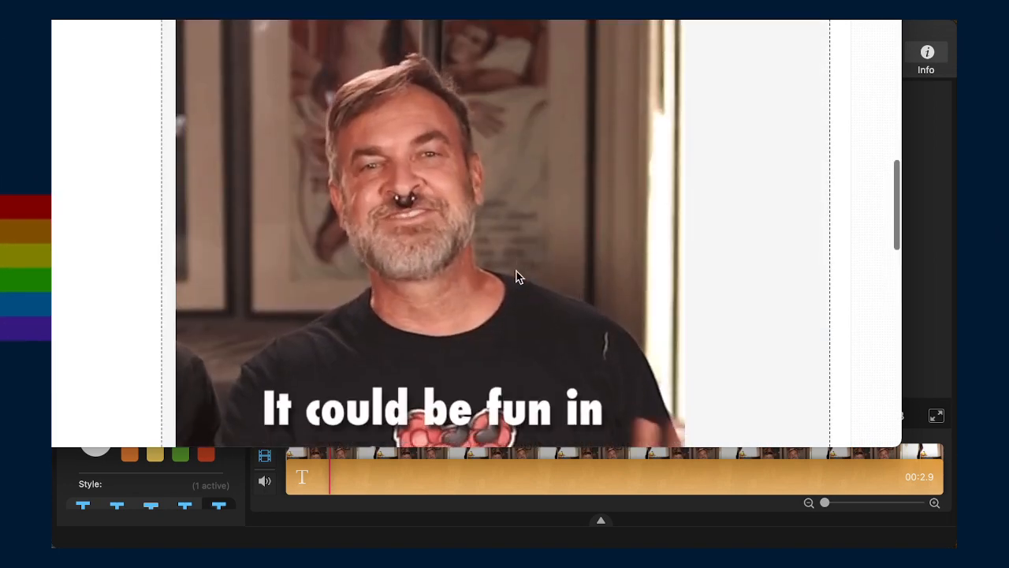
scroll(518, 274, down, 4)
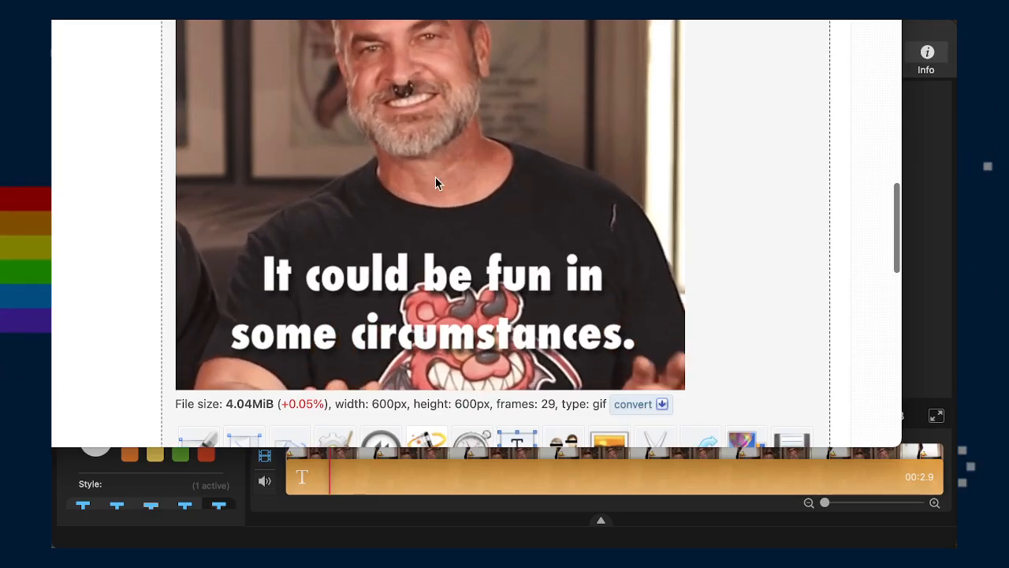
scroll(497, 180, up, 10)
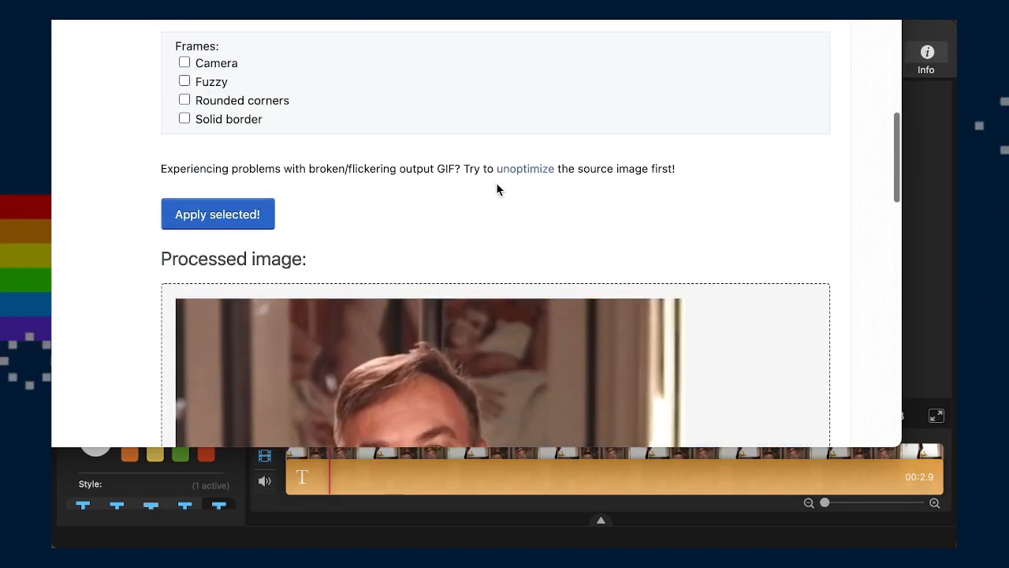
scroll(498, 189, up, 3)
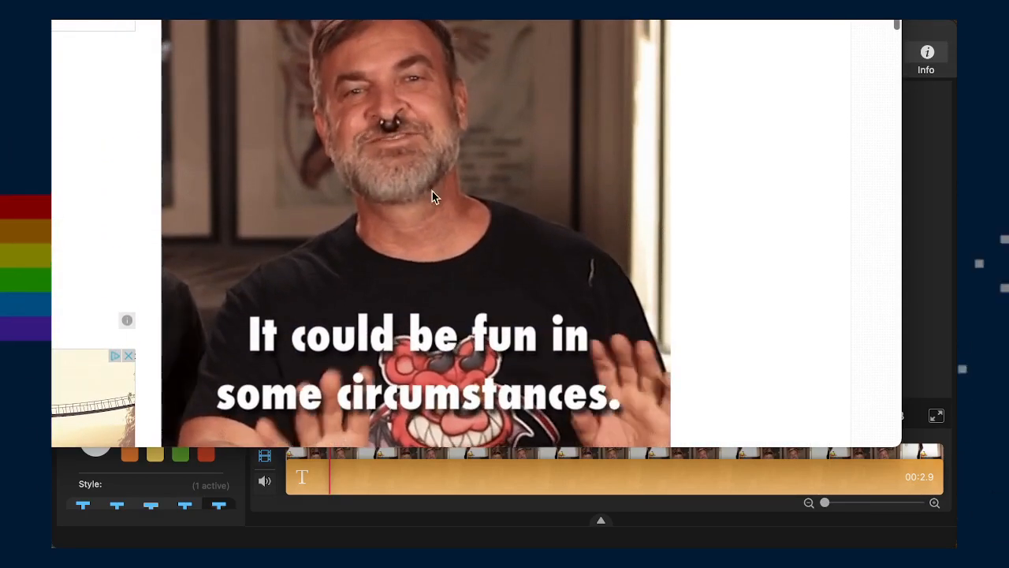
scroll(439, 214, down, 15)
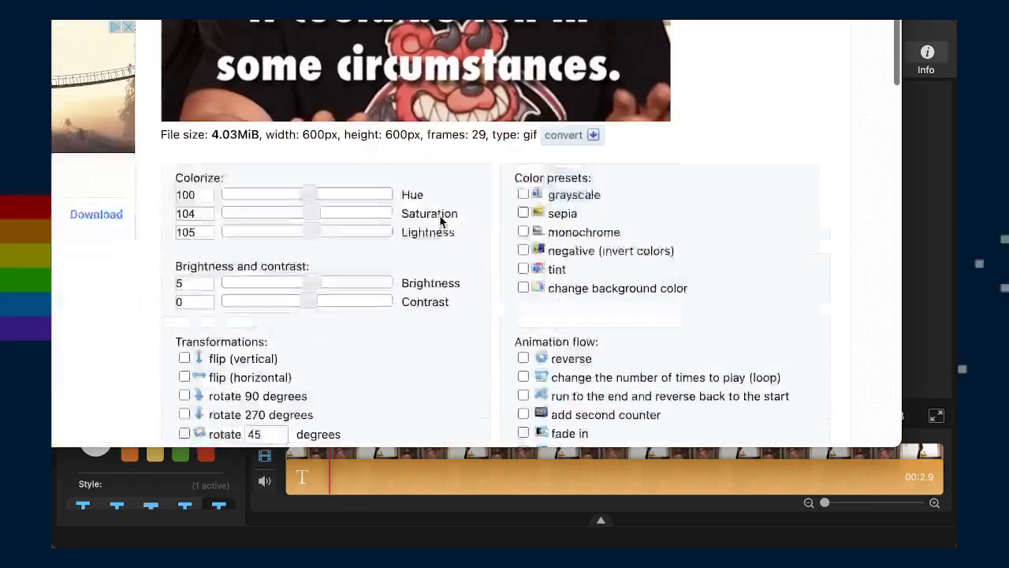
scroll(440, 214, down, 5)
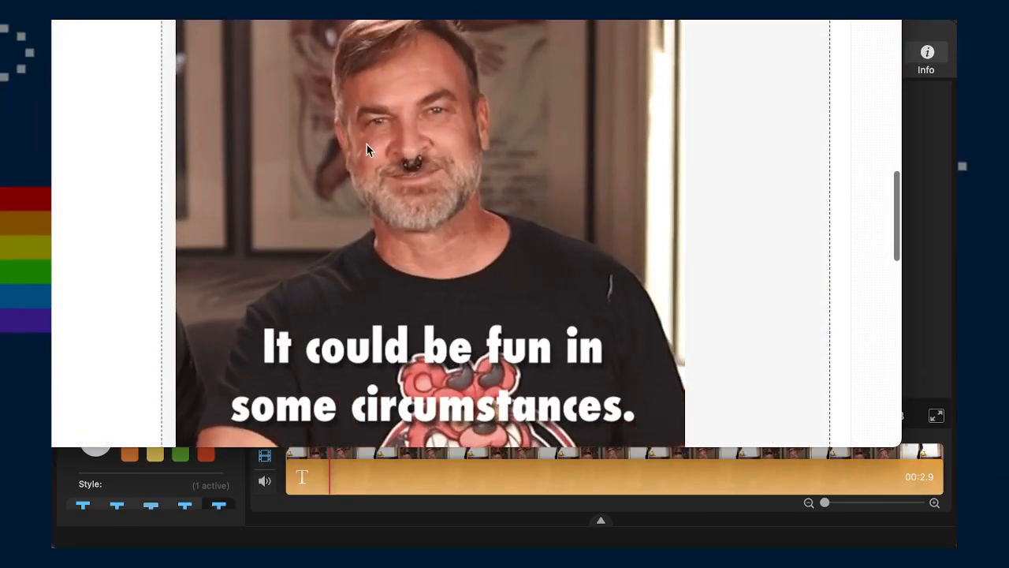
scroll(528, 281, down, 2)
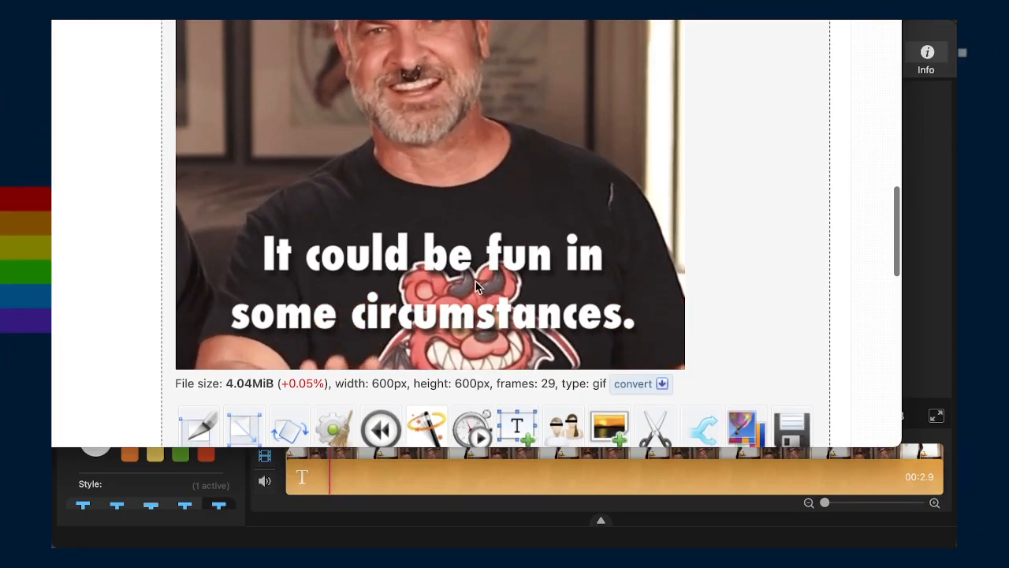
scroll(462, 286, down, 1)
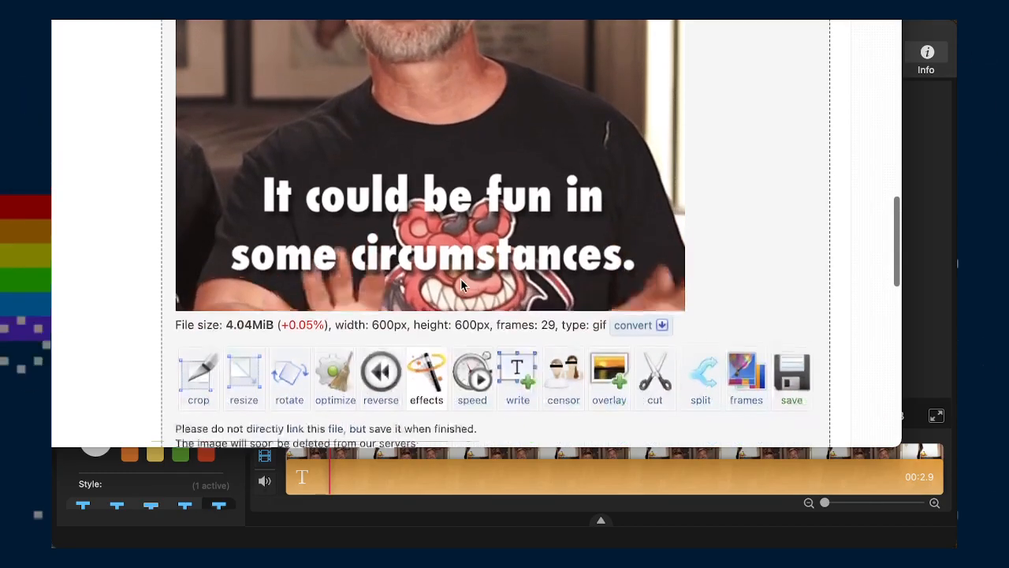
scroll(460, 278, down, 2)
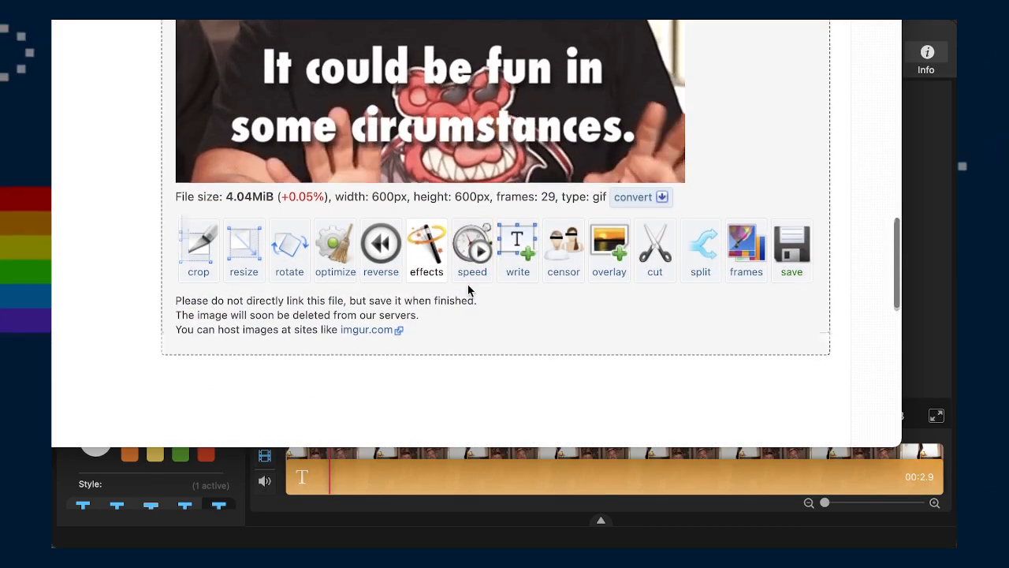
scroll(467, 286, down, 1)
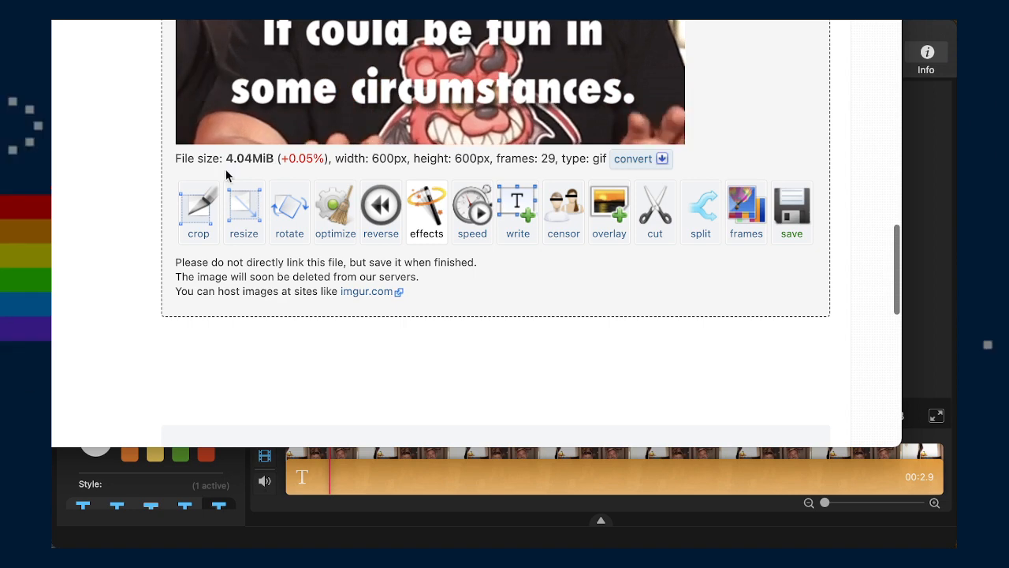
Optimize the processed GIF with the Lossy GIF method at compression level 35
click(340, 220)
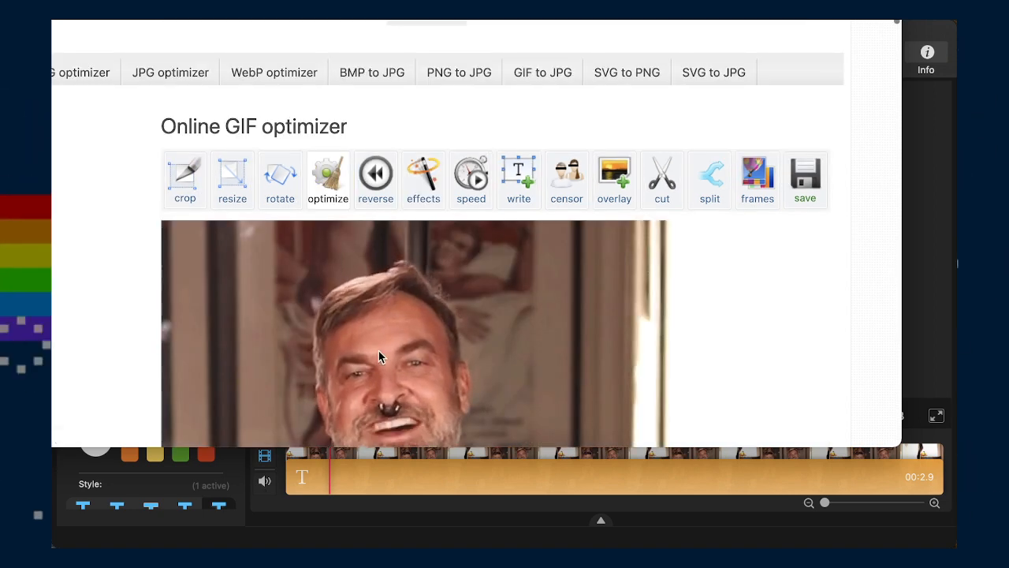
scroll(378, 353, down, 6)
scroll(378, 357, down, 4)
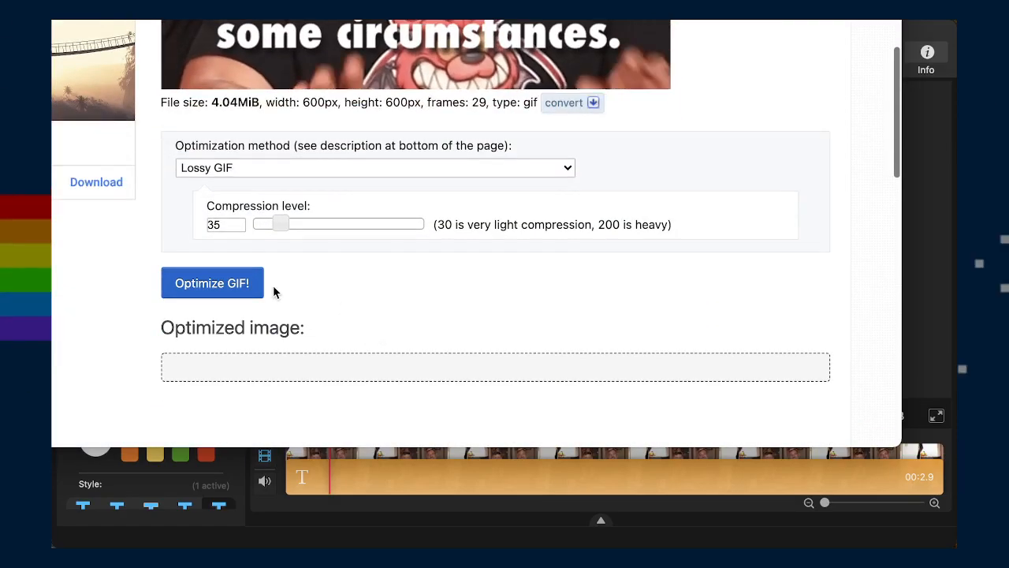
click(228, 287)
scroll(502, 313, down, 3)
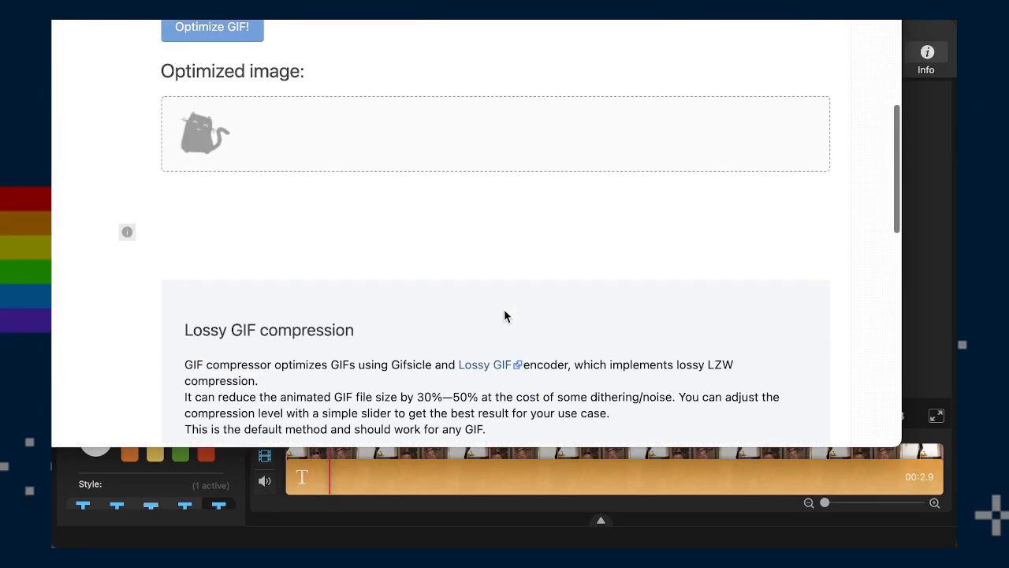
Compare the optimized GIF with the version before compression, checking the image for quality loss
scroll(441, 266, up, 5)
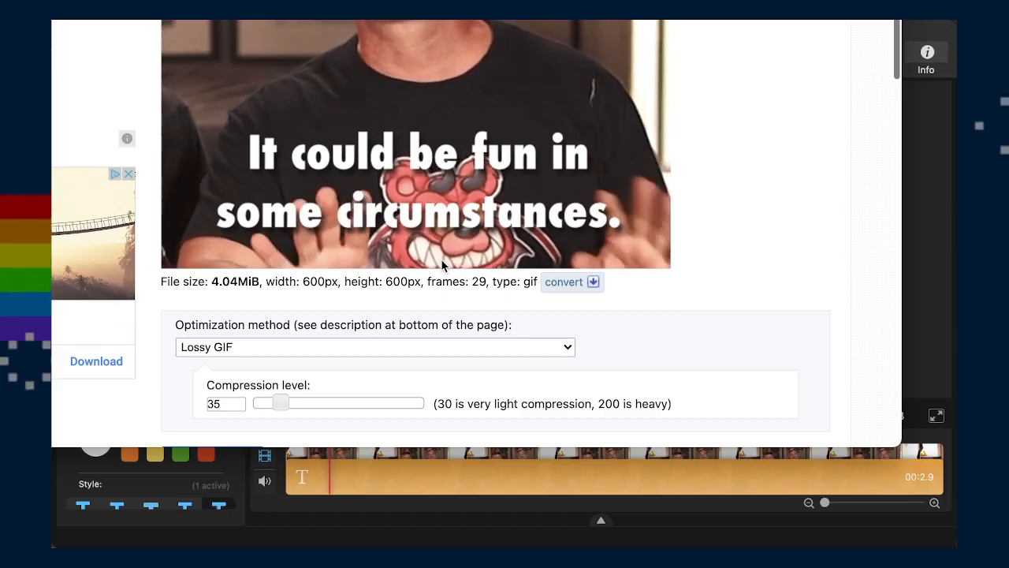
scroll(433, 245, up, 1)
scroll(433, 245, down, 5)
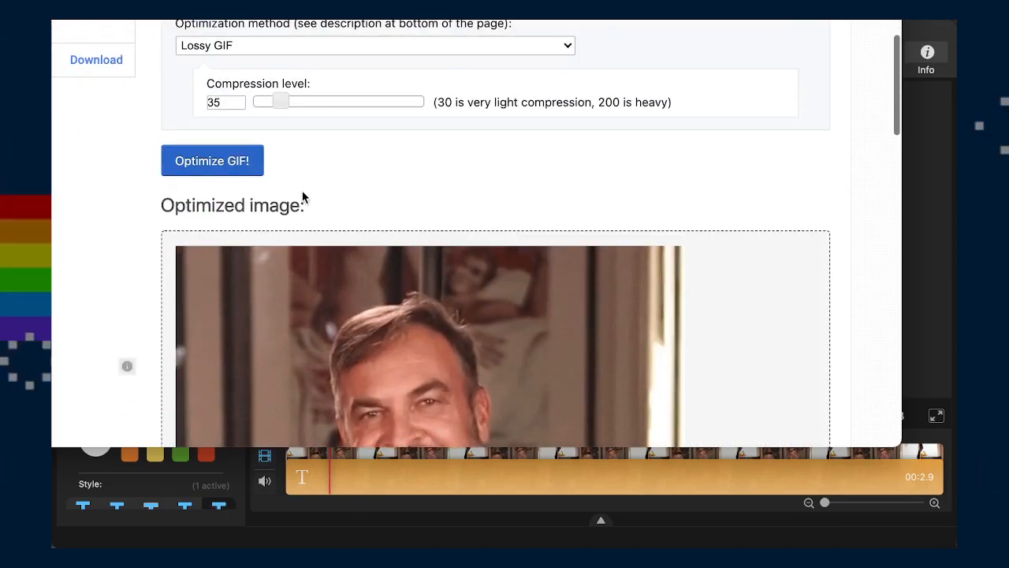
scroll(302, 196, down, 3)
scroll(308, 197, down, 2)
scroll(307, 196, up, 2)
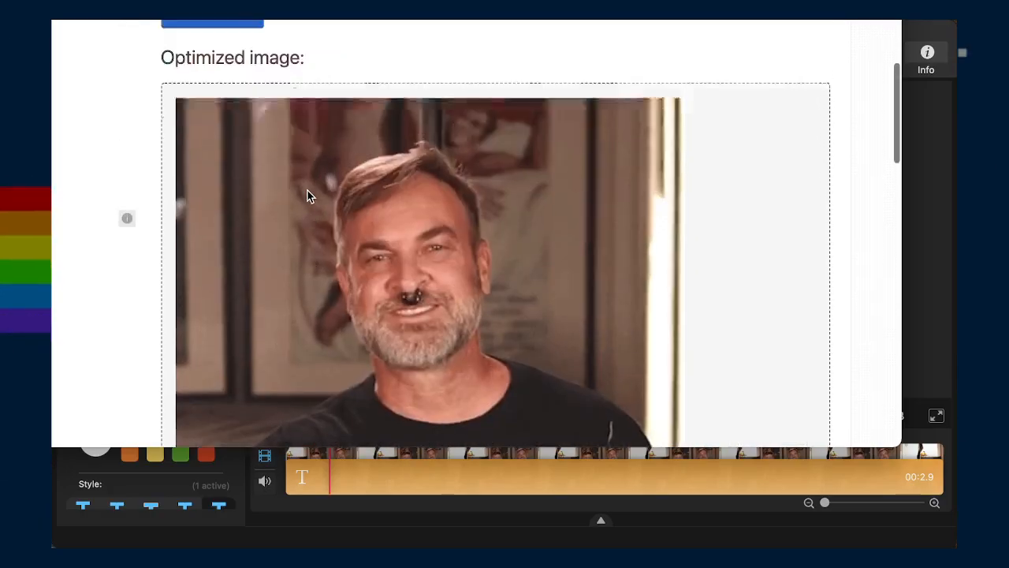
scroll(310, 199, down, 3)
scroll(311, 203, up, 5)
scroll(311, 204, down, 5)
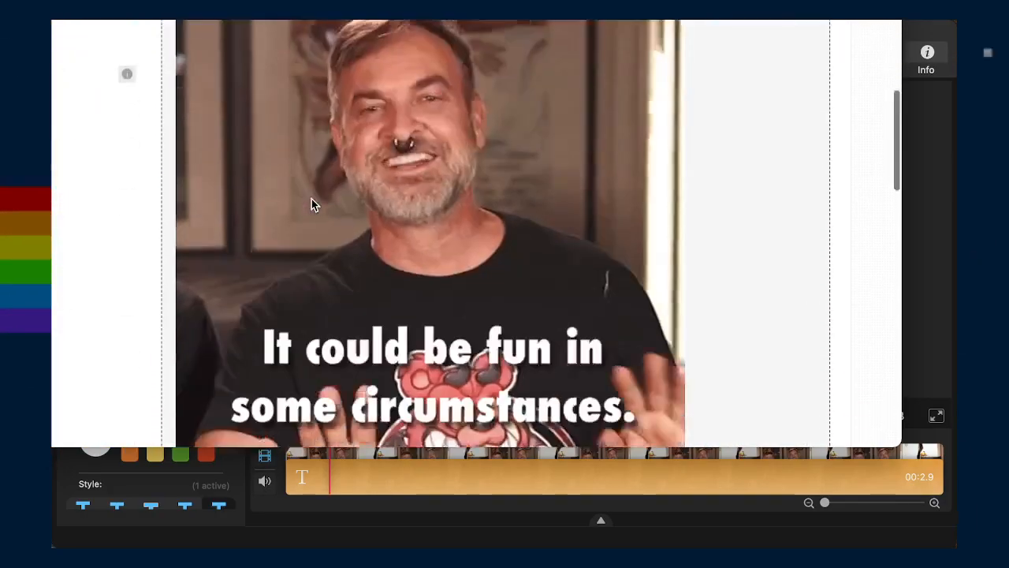
Check the compression settings and the optimized GIF's file size, and save the optimized GIF to the computer
scroll(226, 135, up, 2)
scroll(226, 135, up, 2)
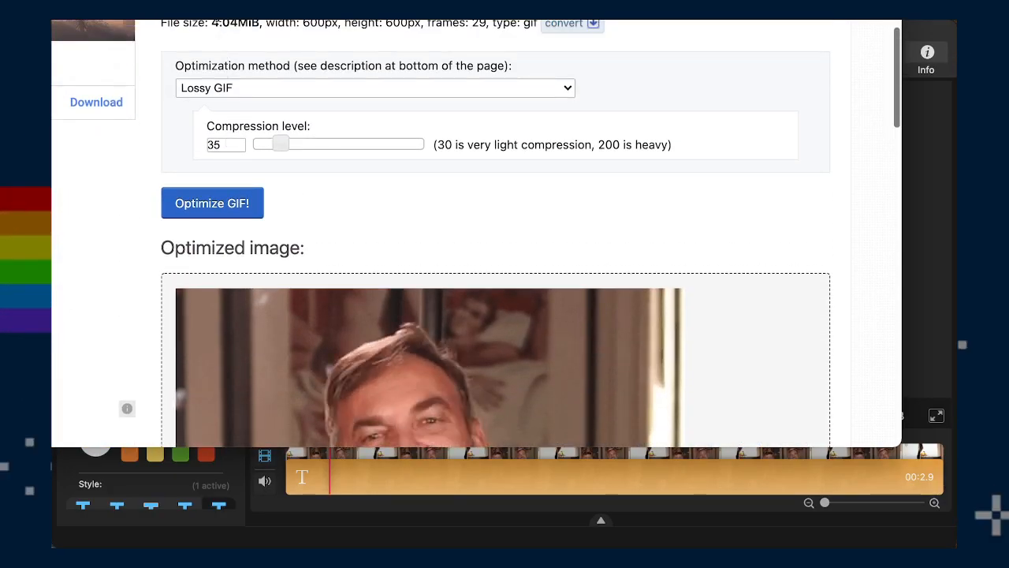
scroll(253, 26, down, 8)
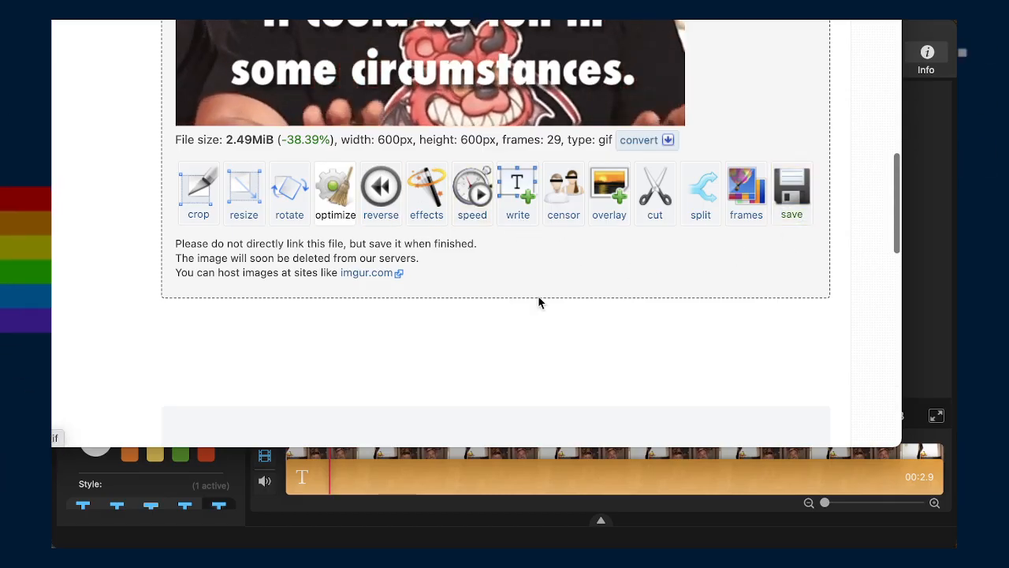
click(792, 197)
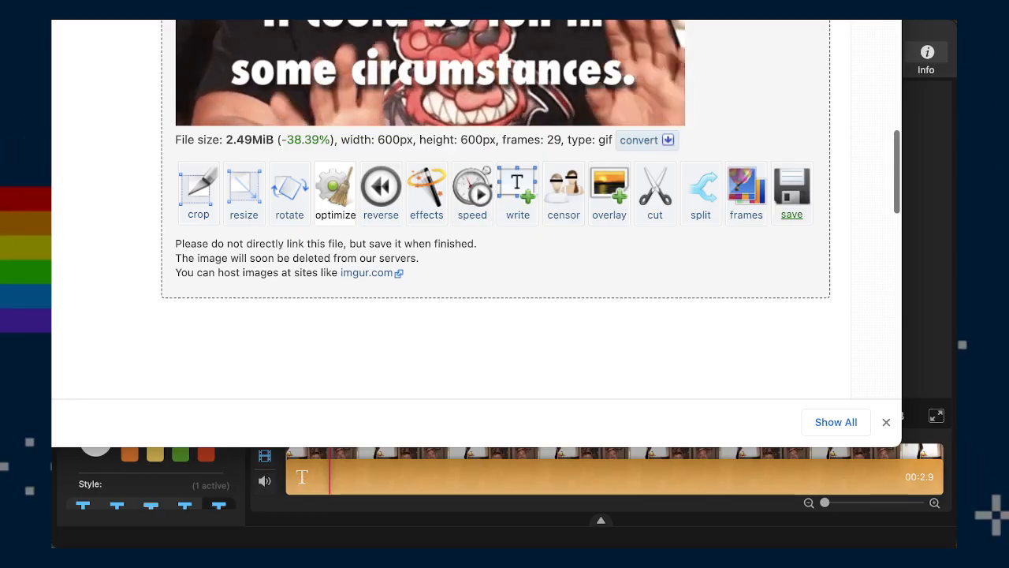
Switch to Tenor, open its upload page and add the saved GIF for uploading
click(564, 21)
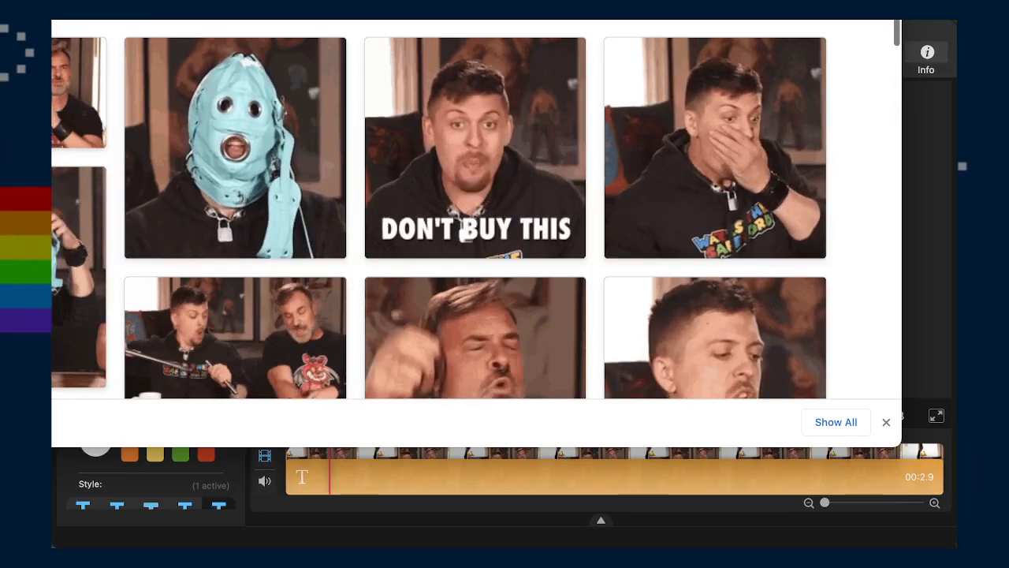
scroll(564, 36, up, 5)
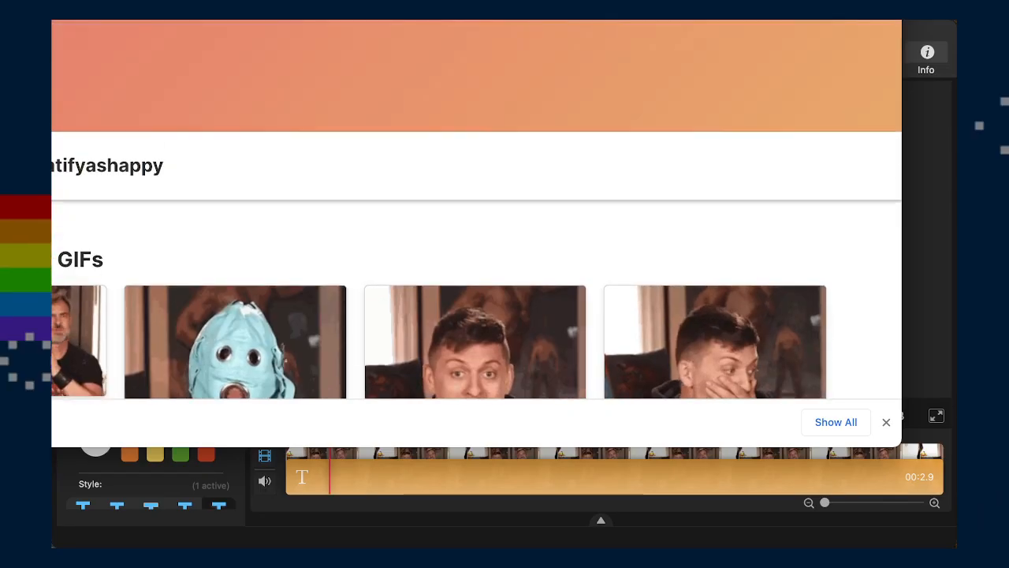
click(512, 21)
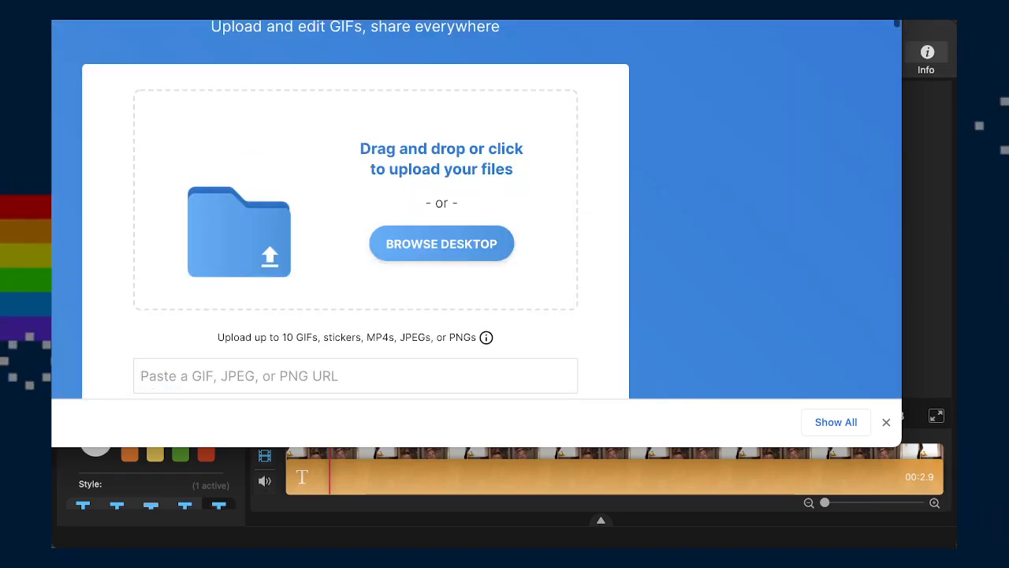
drag(1000, 466, 424, 198)
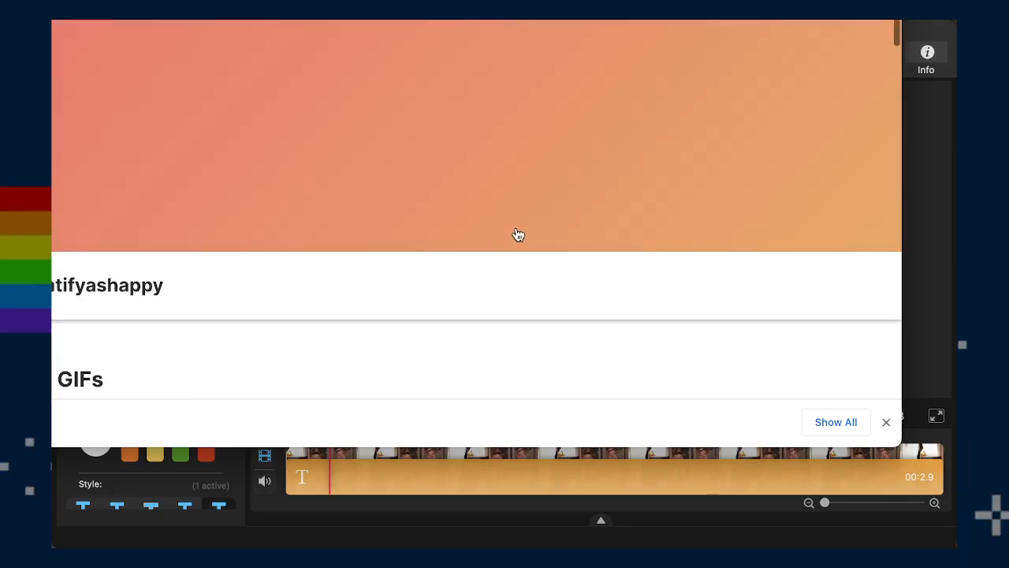
scroll(518, 234, down, 4)
scroll(518, 235, down, 2)
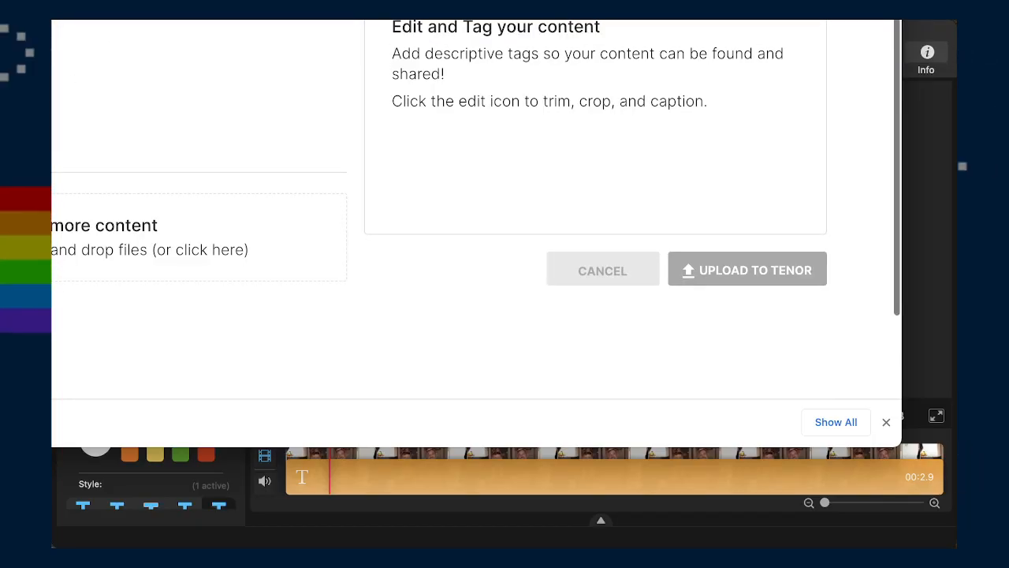
Tag the GIF with wattsthesafeword, wts and mrkristofer
text(wattst)
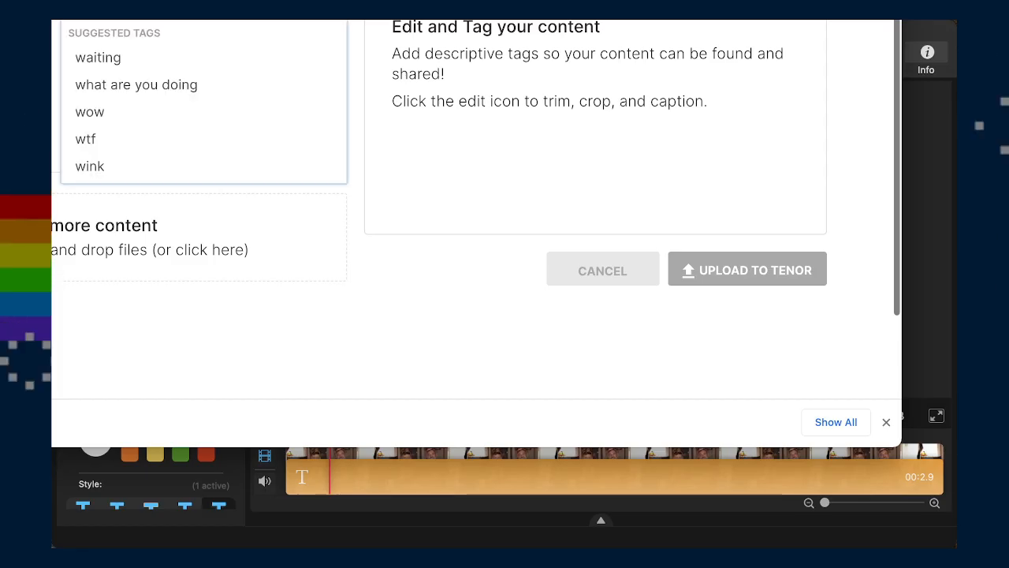
text(hesaf)
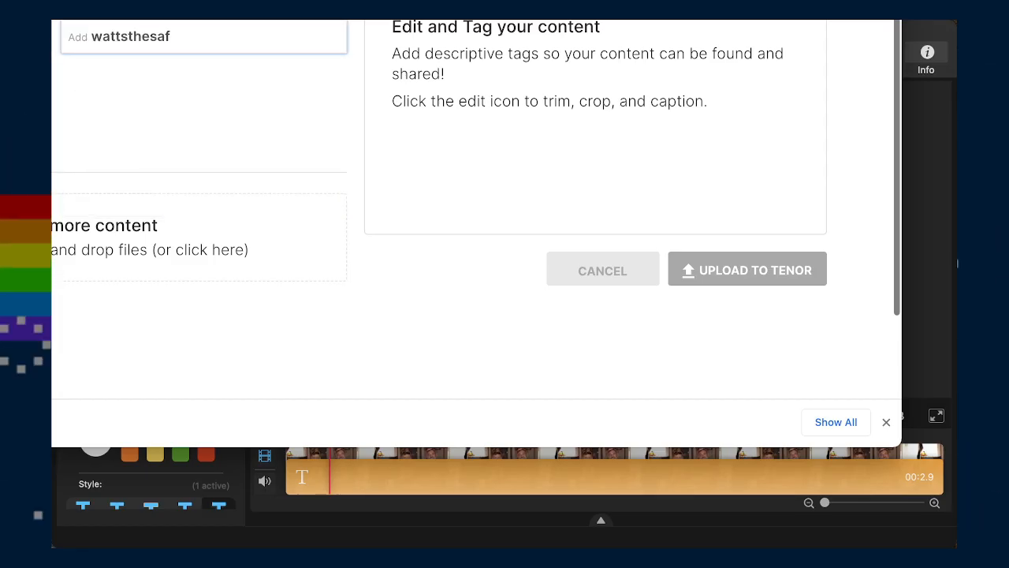
text(eword)
key(Return)
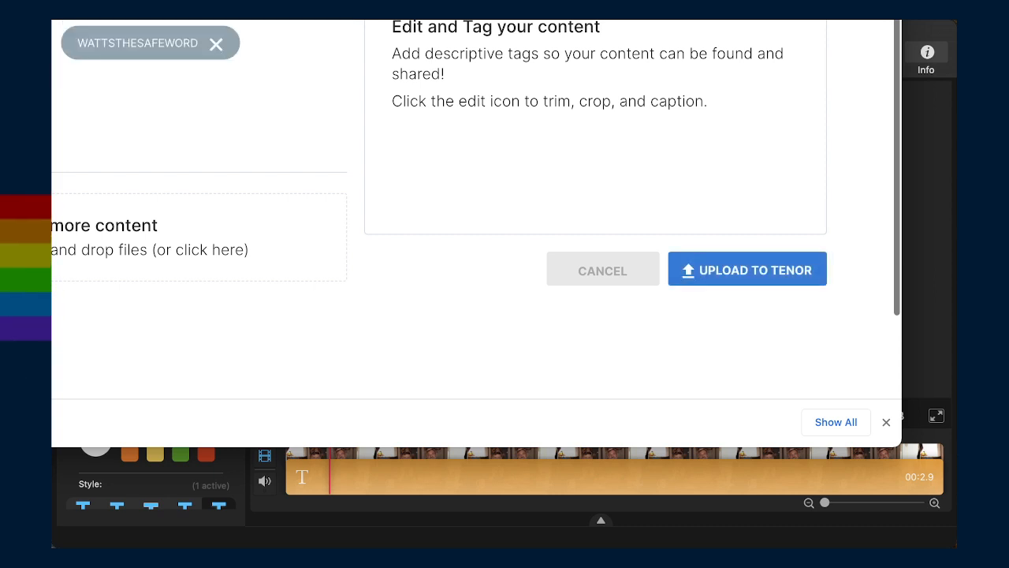
text(wts)
key(Return)
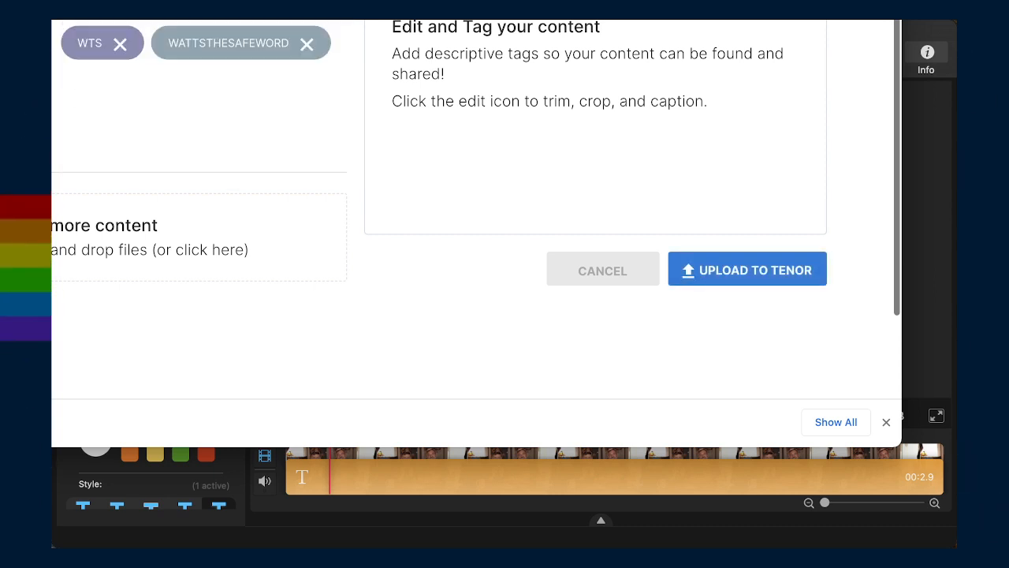
text(mrkr)
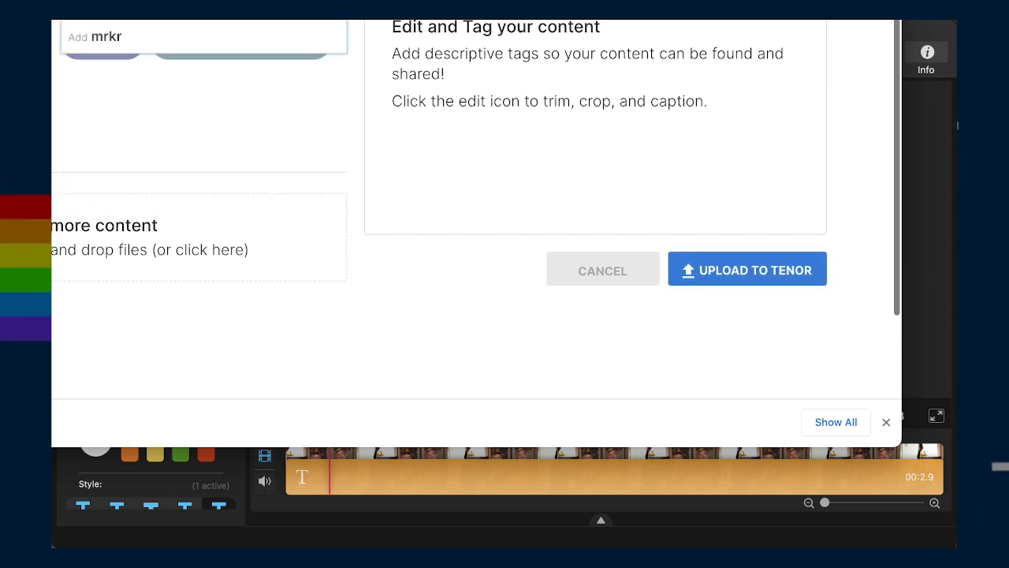
text(istofer)
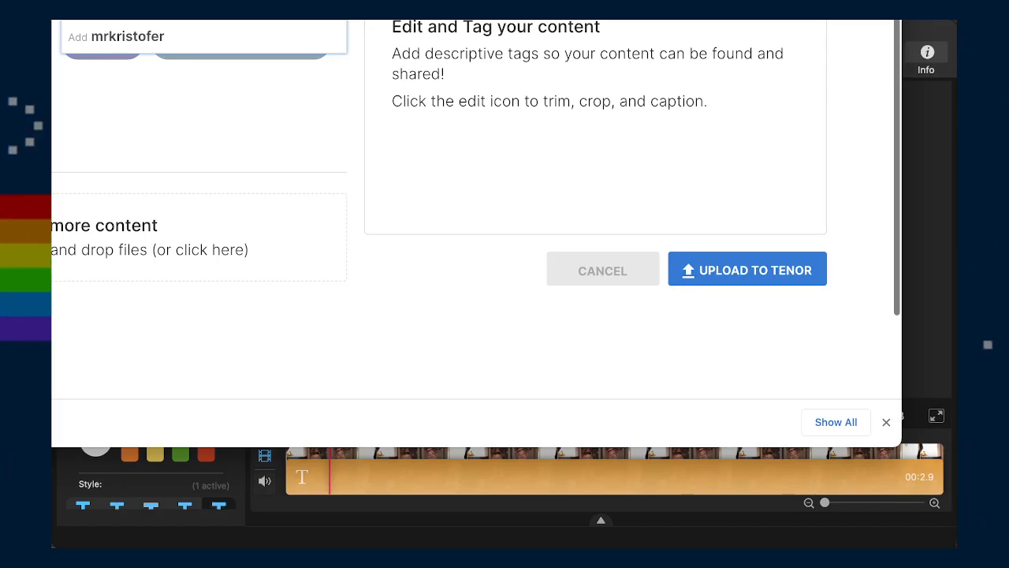
key(Return)
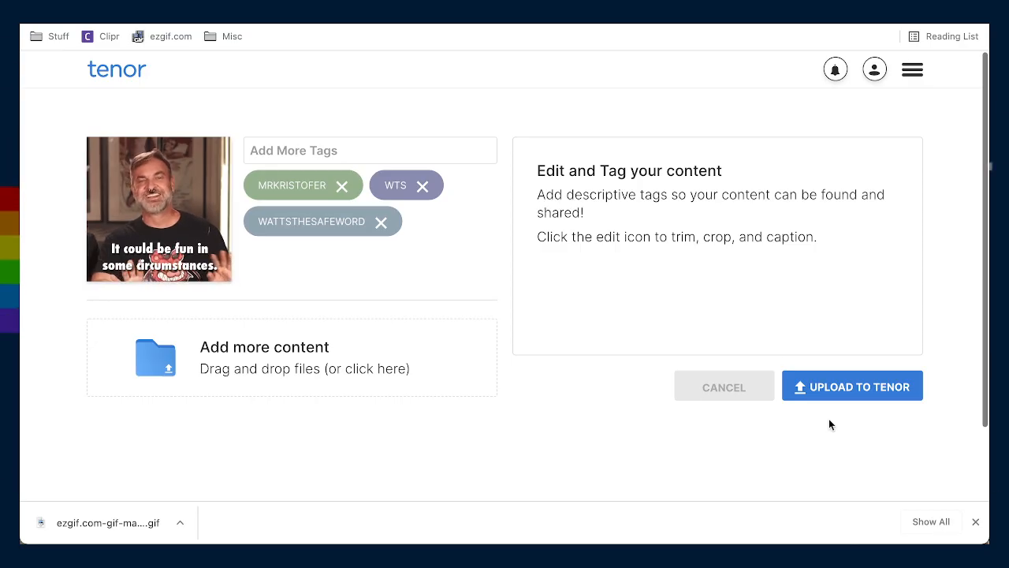
Look through the GIFs already uploaded on the identifyashappy Tenor profile
key(super+Tab)
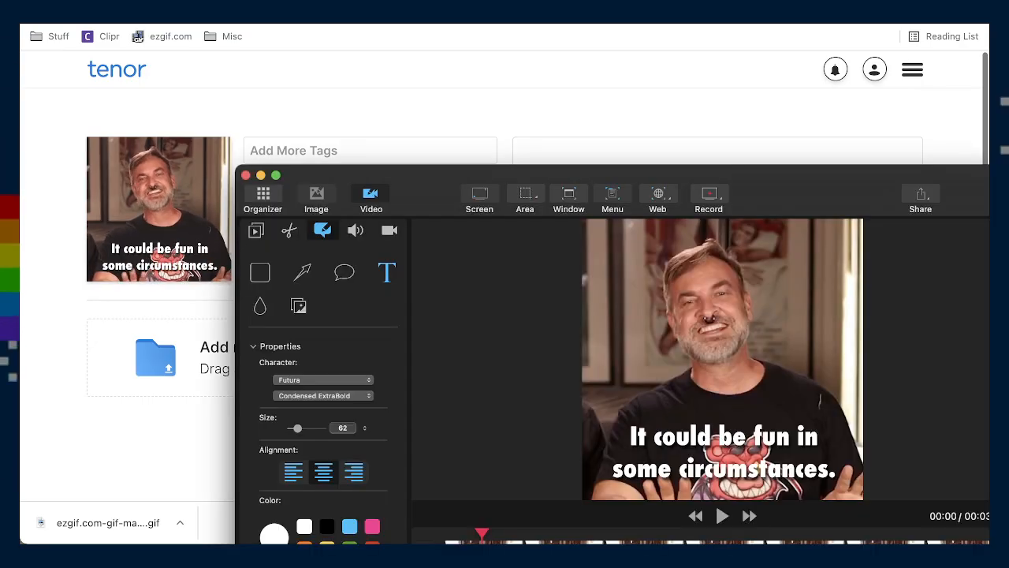
click(661, 71)
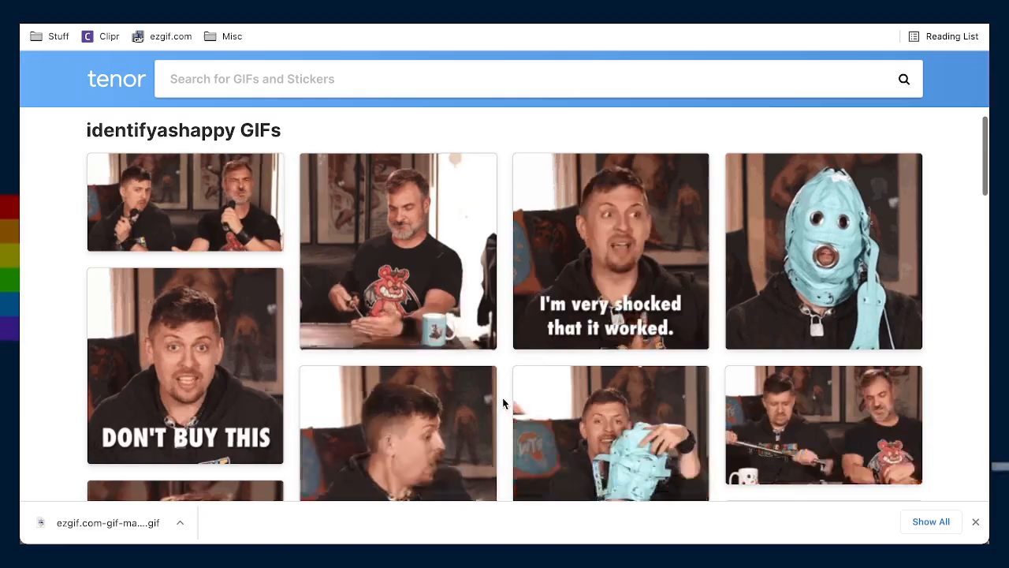
scroll(502, 398, down, 3)
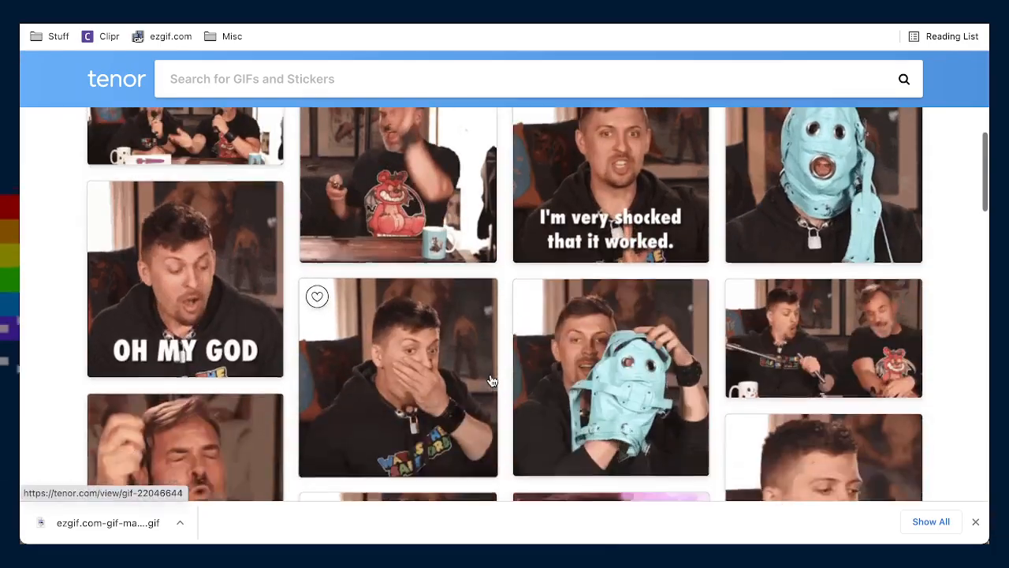
scroll(489, 387, up, 2)
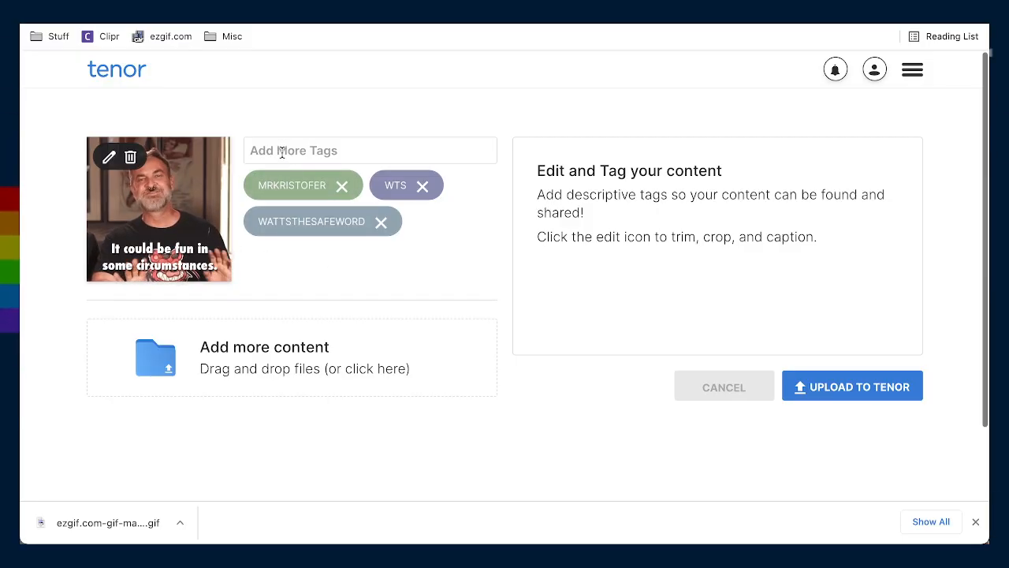
click(355, 151)
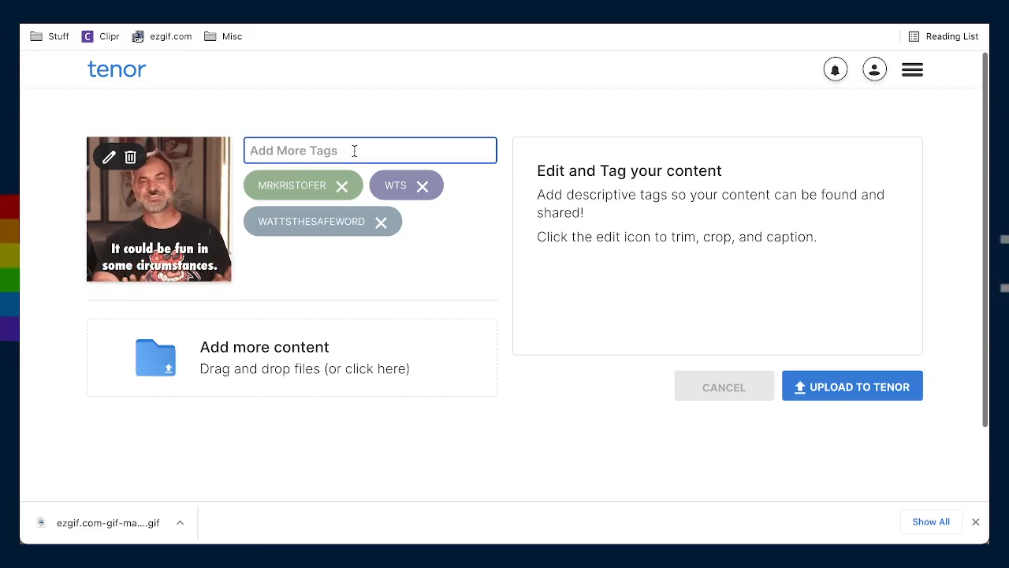
click(421, 273)
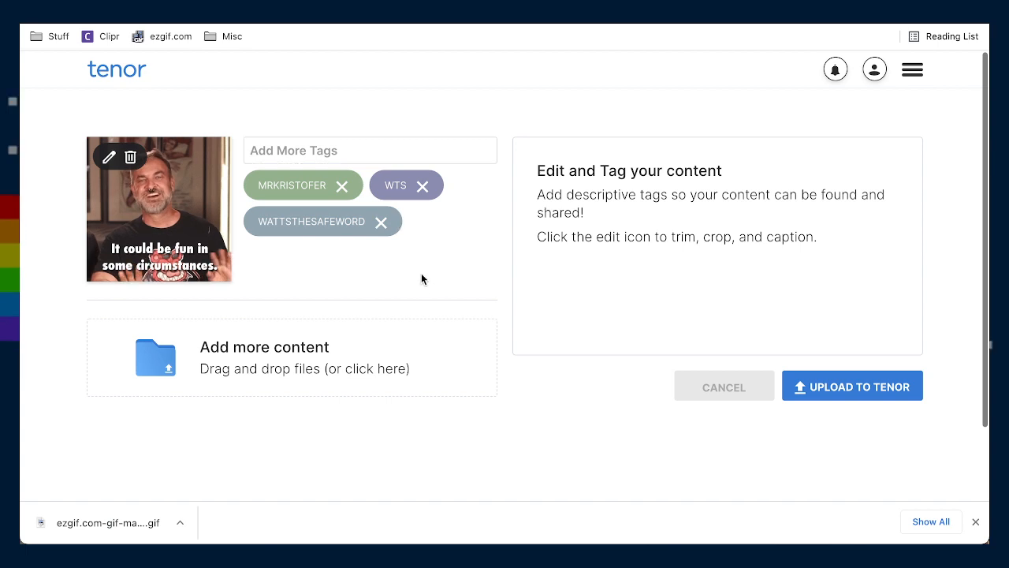
click(355, 157)
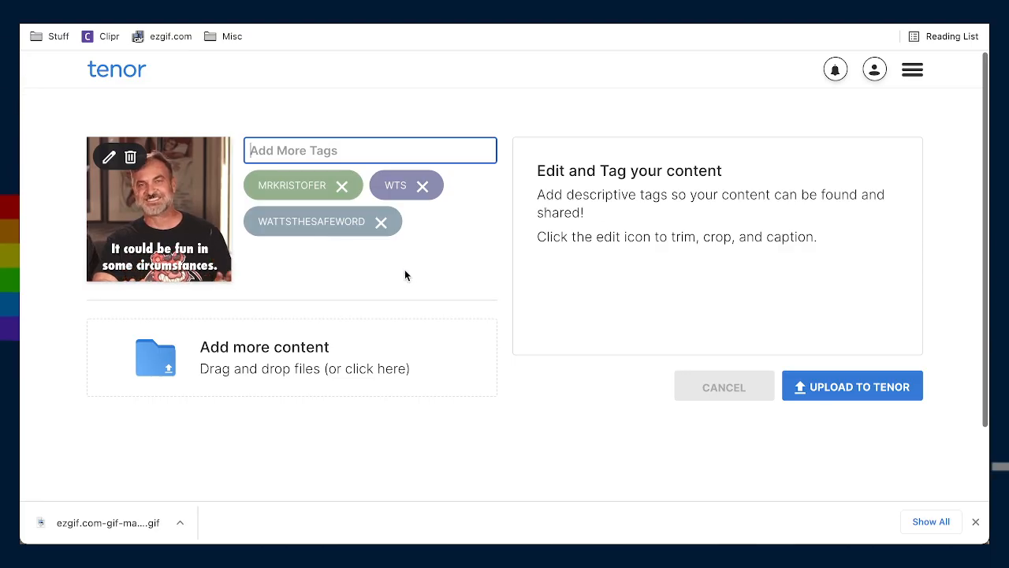
Open the Twitch channel twitch.tv/wattsthesafeword in a new browser tab and pause the featured stream
key(ctrl+t)
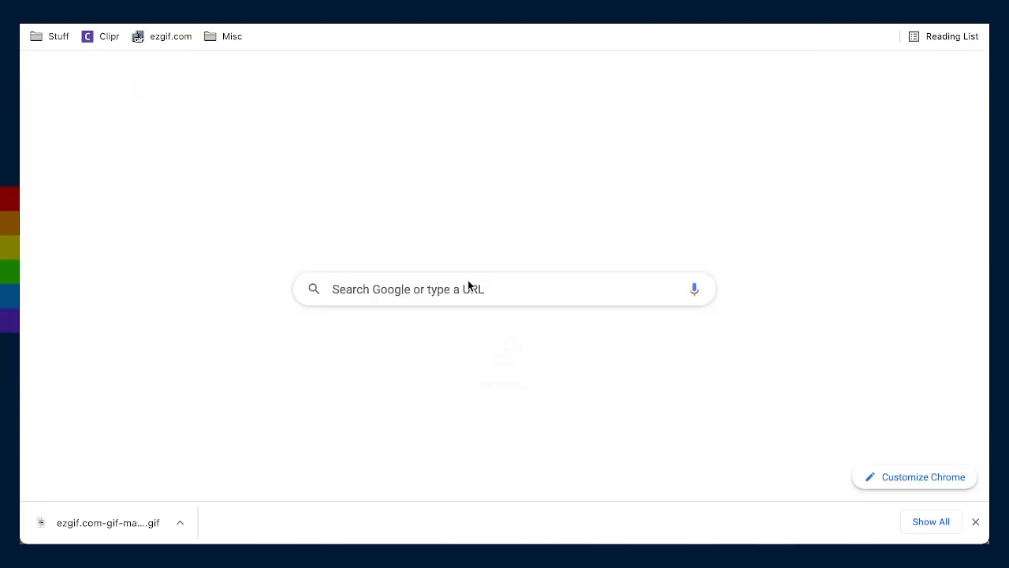
text(twitch)
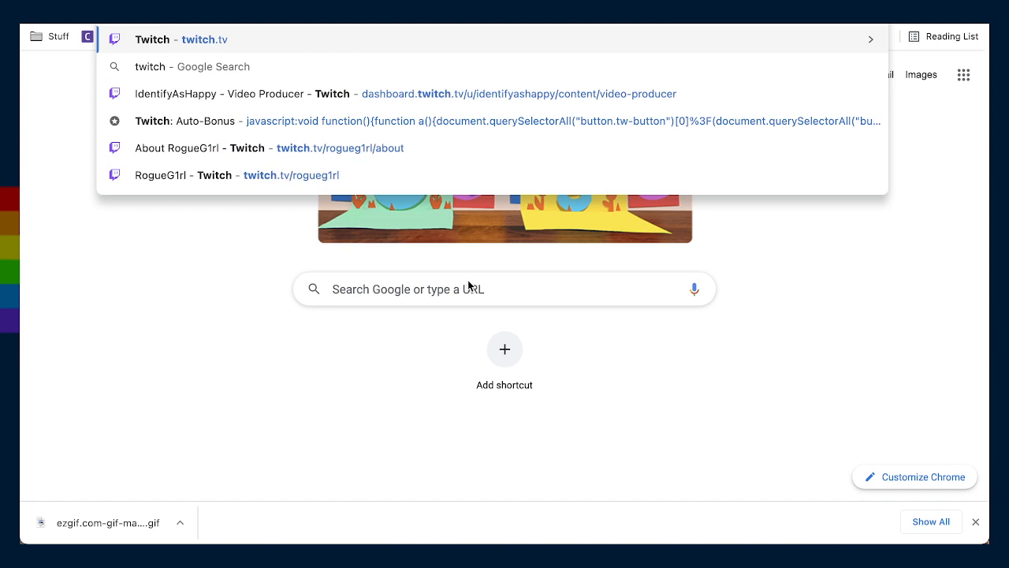
text(.tv/wattst)
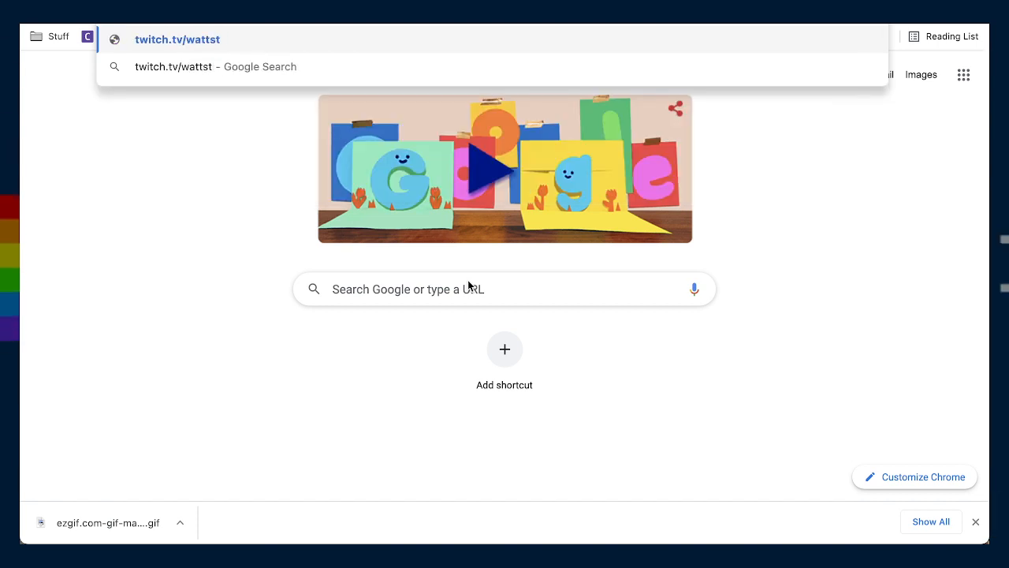
text(hesafeword)
key(Return)
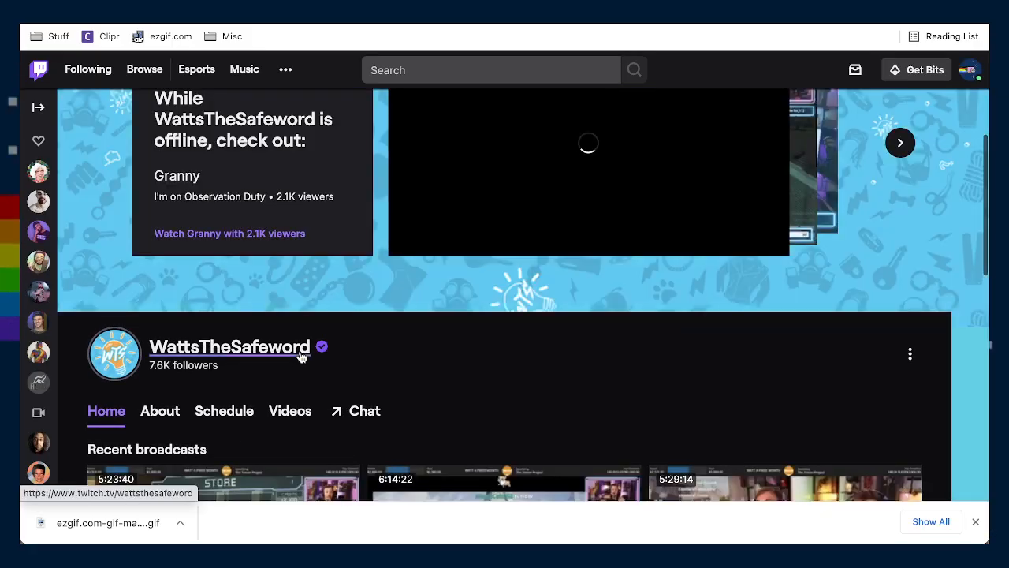
click(408, 238)
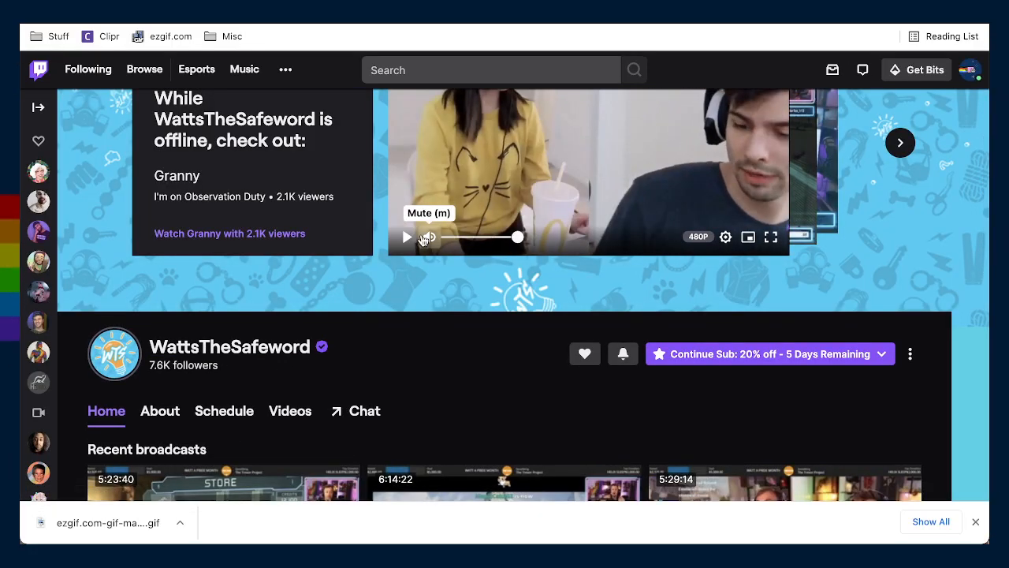
Close the downloads bar and look over the recent broadcasts on the WattsTheSafeword channel page
scroll(289, 365, down, 3)
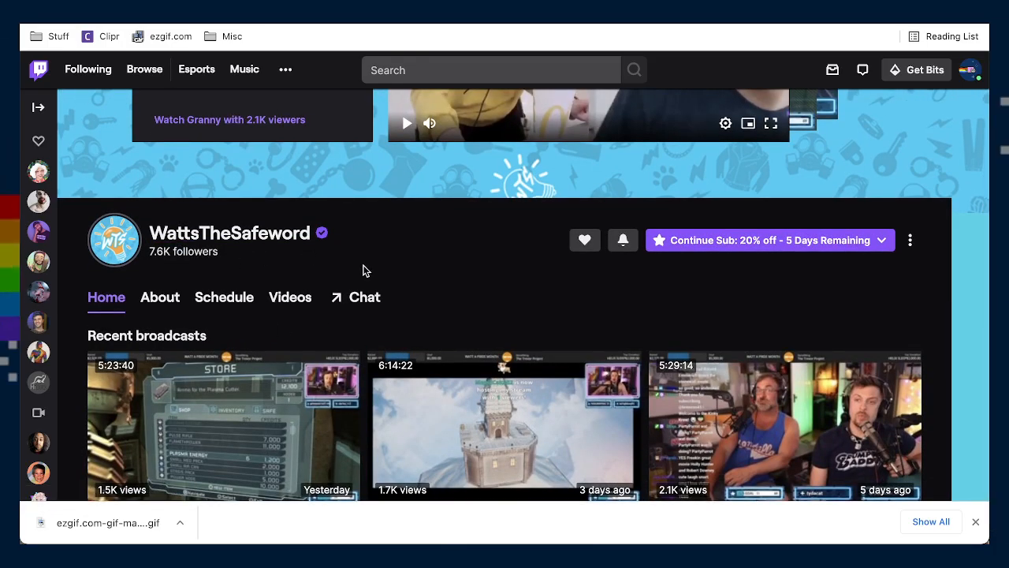
click(976, 523)
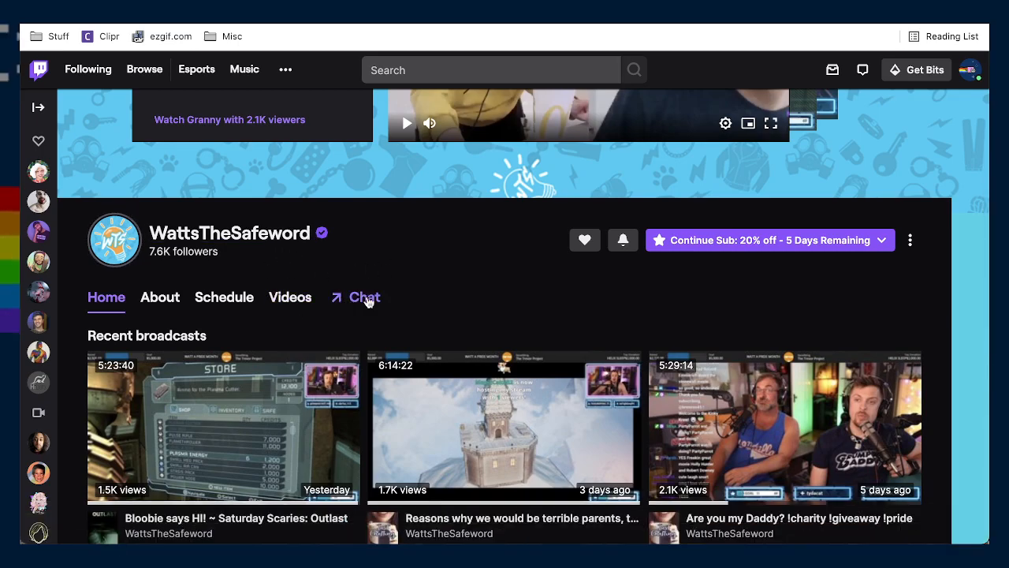
scroll(366, 302, down, 2)
scroll(378, 315, up, 1)
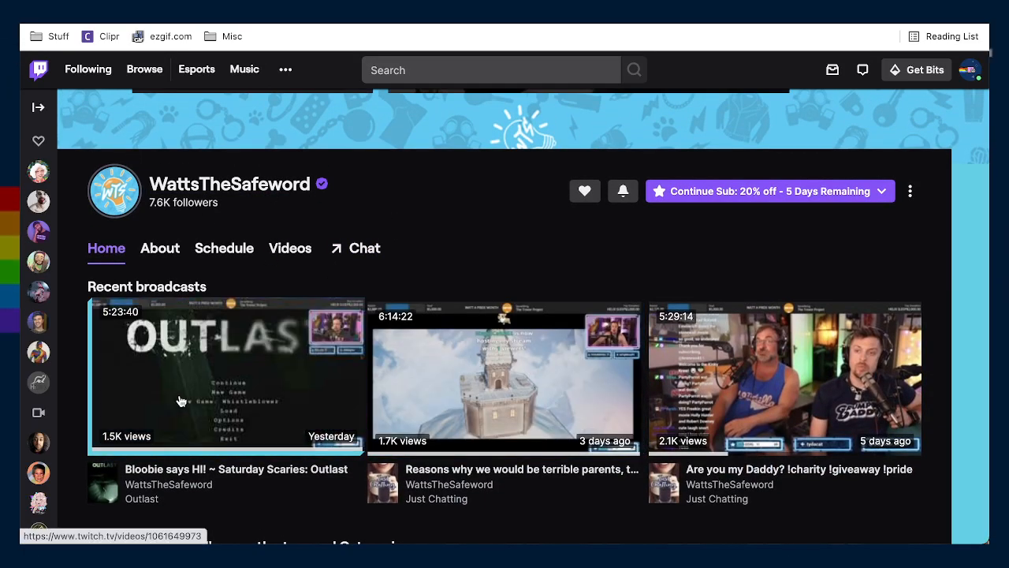
scroll(182, 402, down, 1)
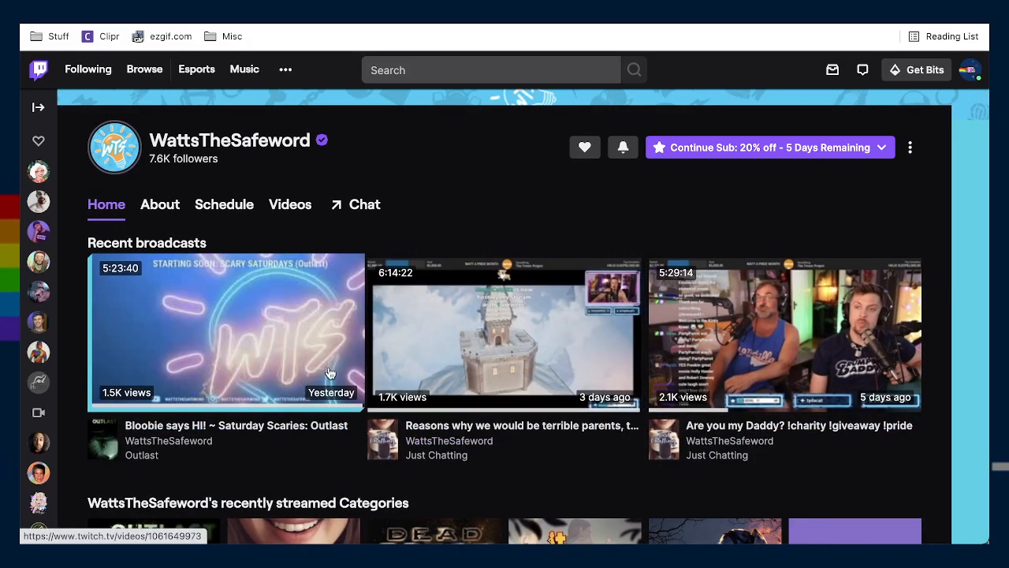
scroll(323, 377, up, 1)
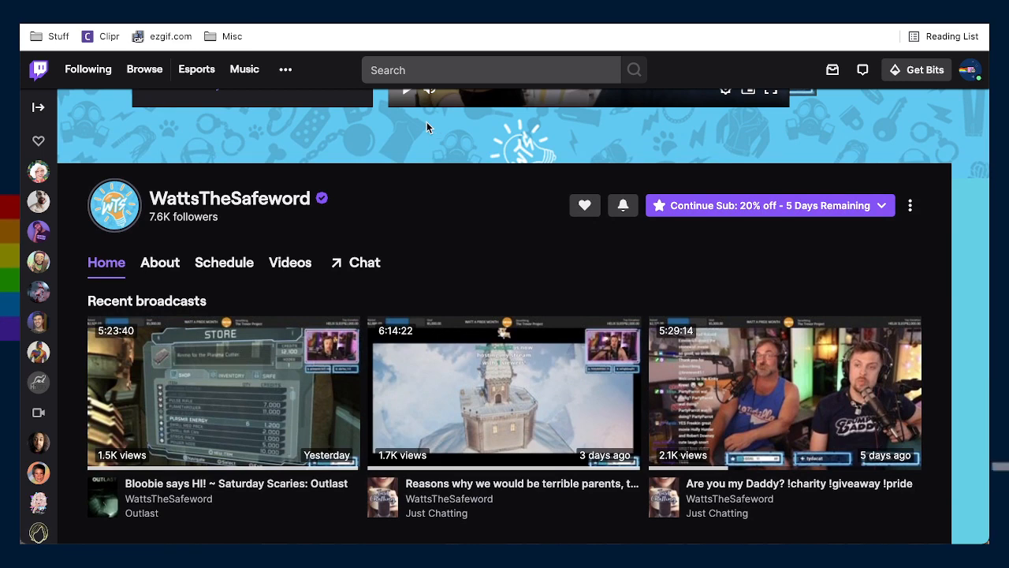
Open the YouTube channel youtube.com/wattsthesafeword and look over its uploads
key(ctrl+l)
text(yout)
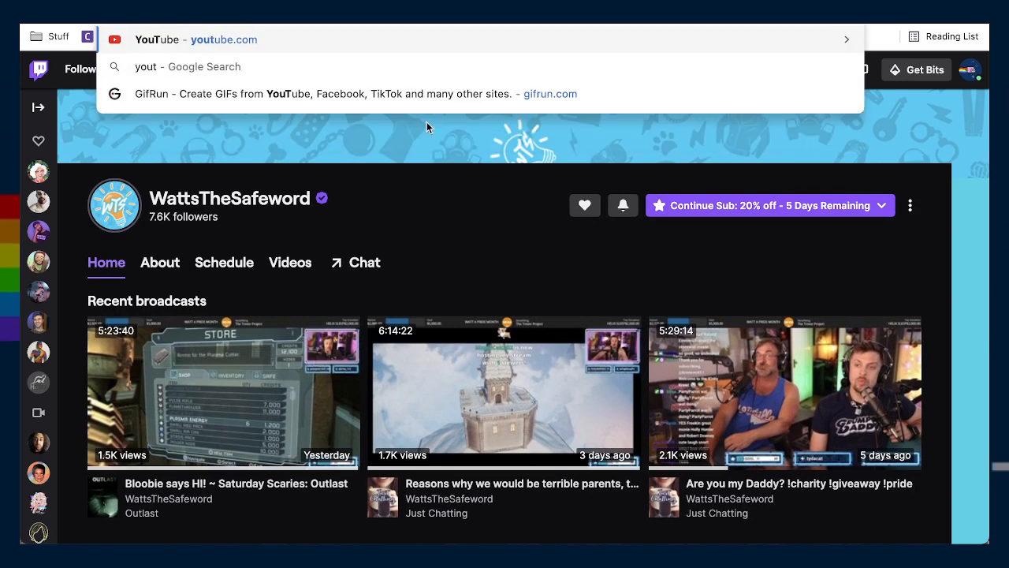
key(Down)
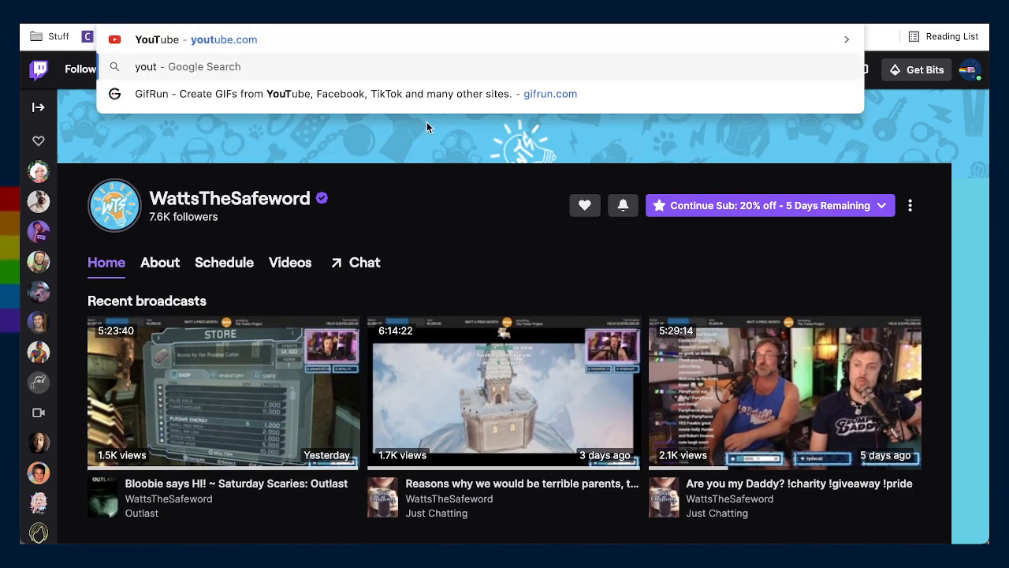
text(ube.com/watt)
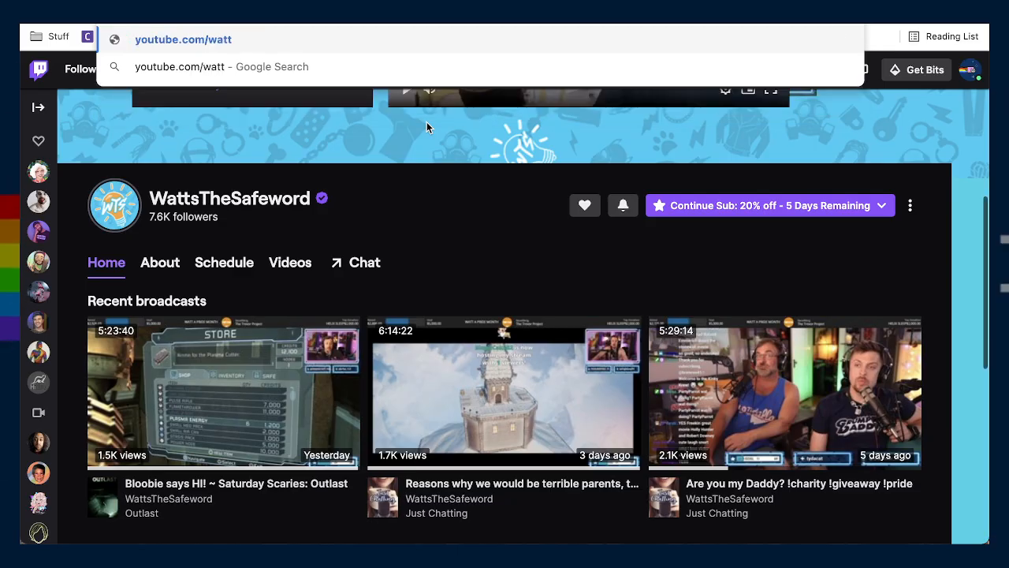
text(sthesafeword)
key(Return)
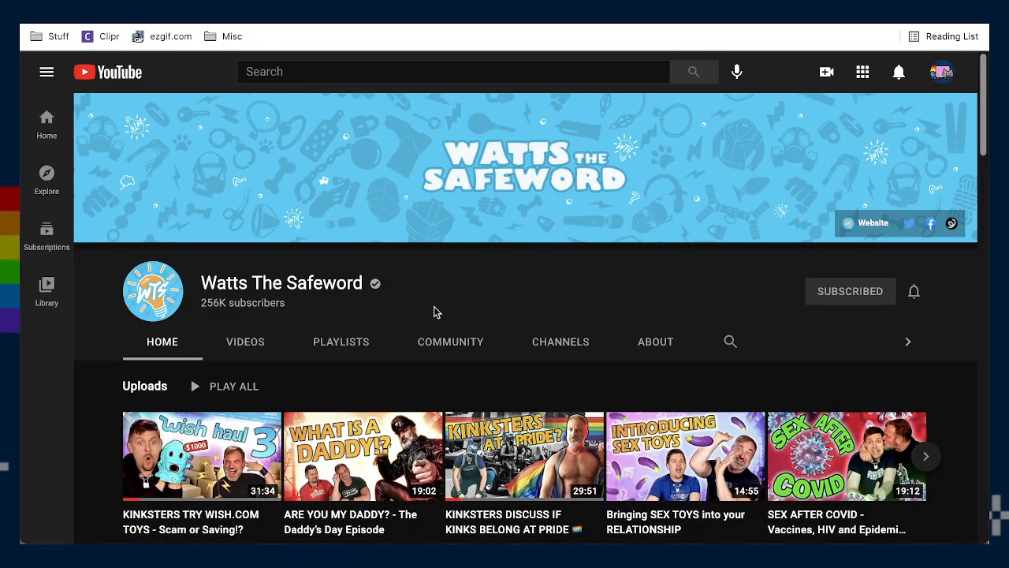
scroll(371, 257, down, 2)
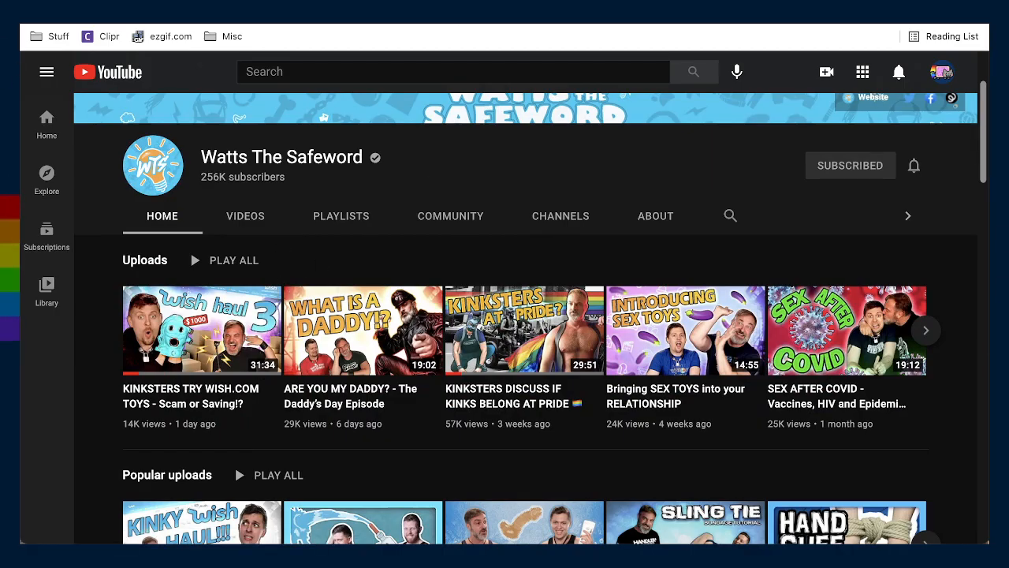
click(331, 2)
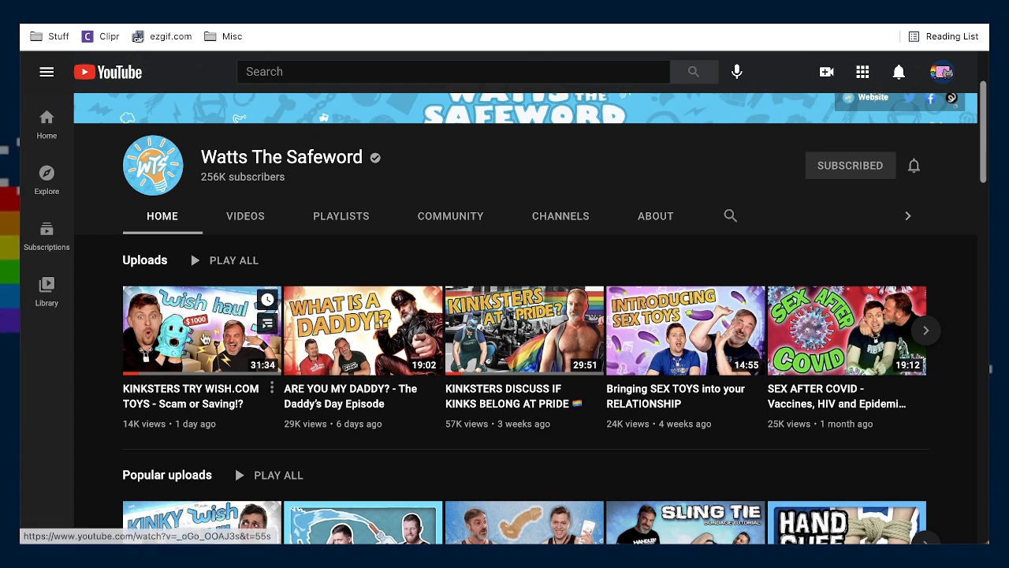
Play the "KINKSTERS TRY WISH.COM TOYS - Scam or Saving!?" video, skip ahead in stages to about 7:49 and lower the volume
click(207, 331)
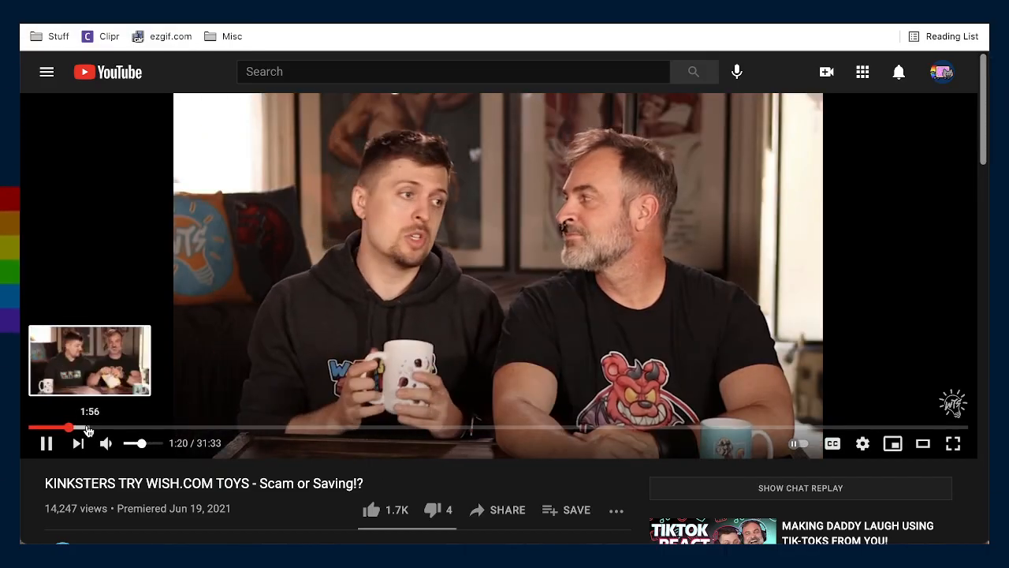
click(87, 430)
click(111, 428)
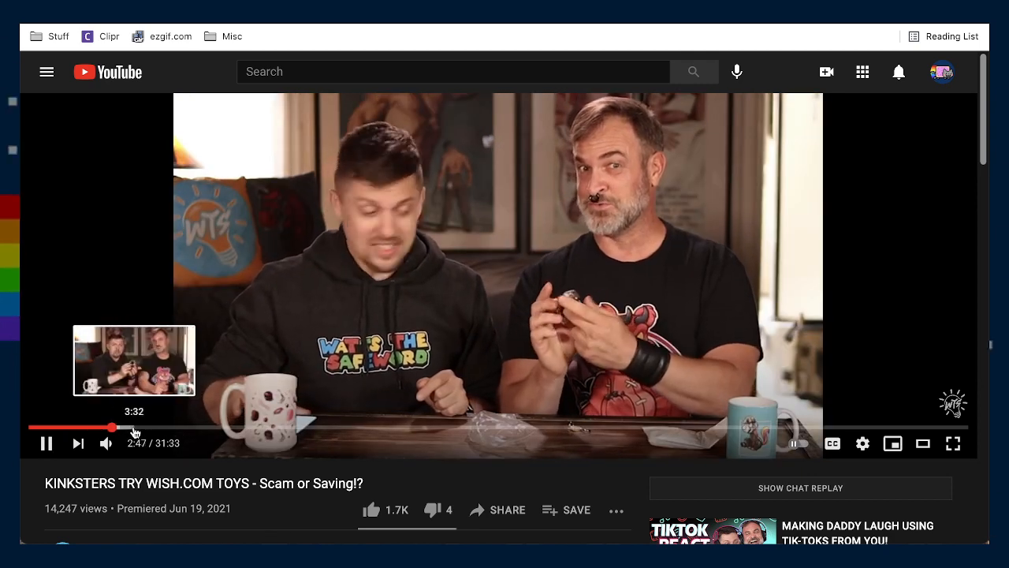
click(137, 429)
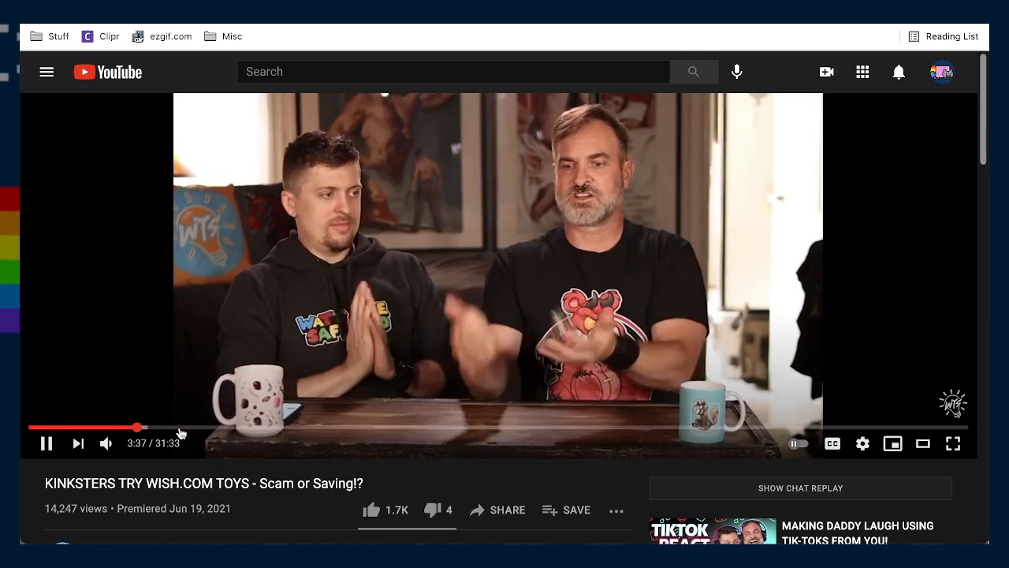
click(179, 429)
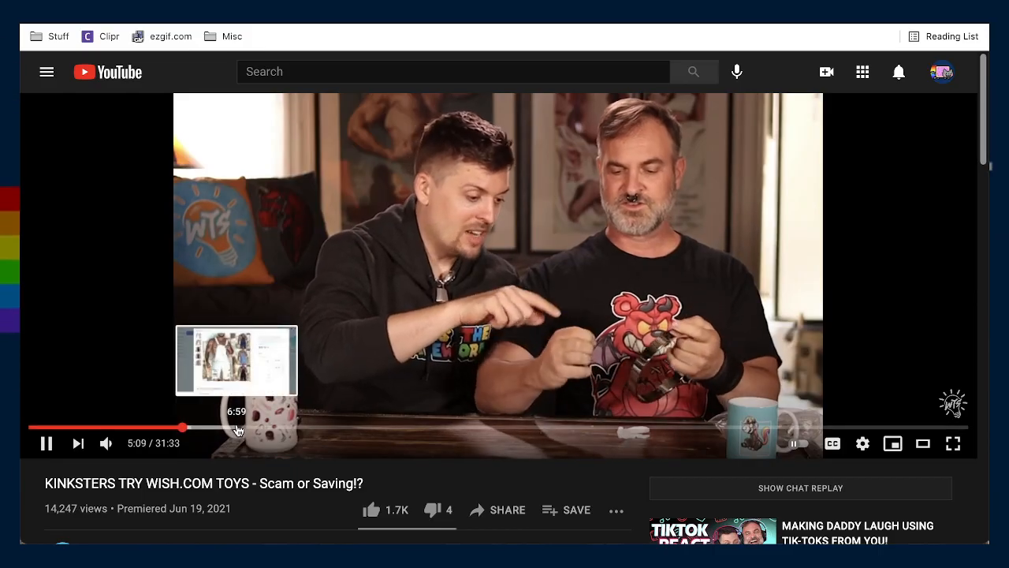
click(238, 429)
click(261, 430)
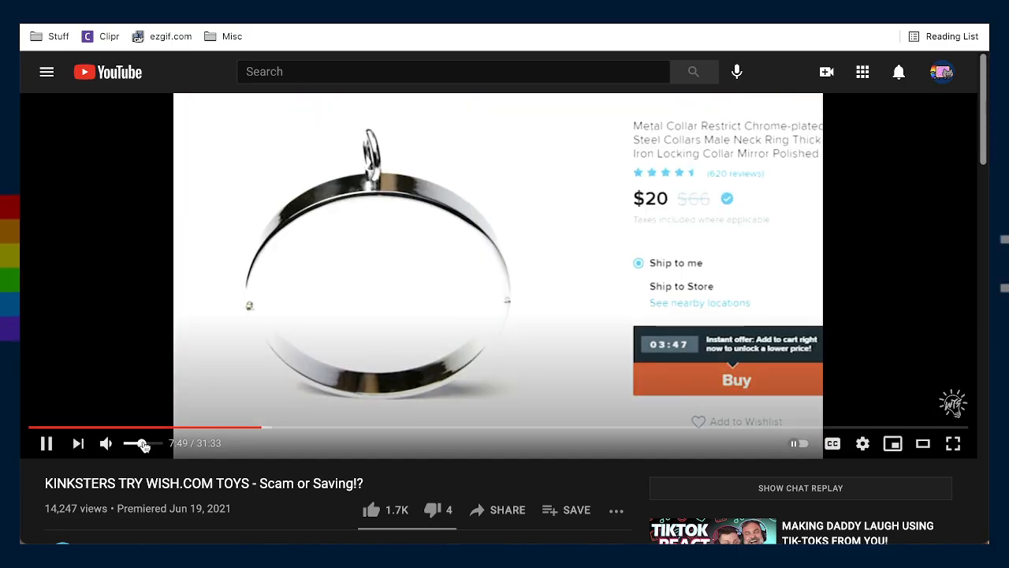
drag(143, 445, 137, 446)
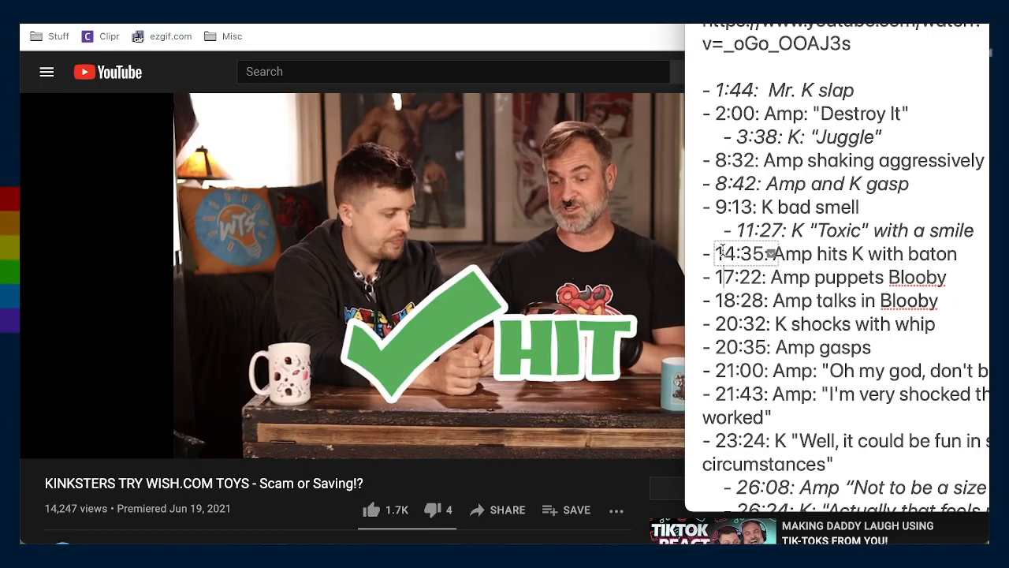
Select the 14:35 and 9:13 timestamps in the video notes, move the notes window aside and return to the video
drag(734, 252, 767, 253)
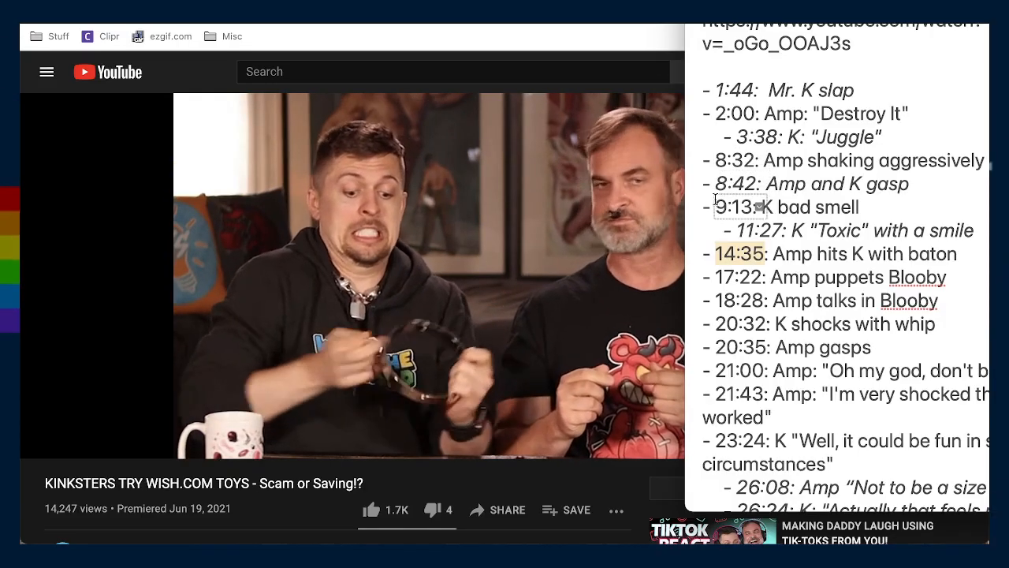
drag(715, 207, 743, 205)
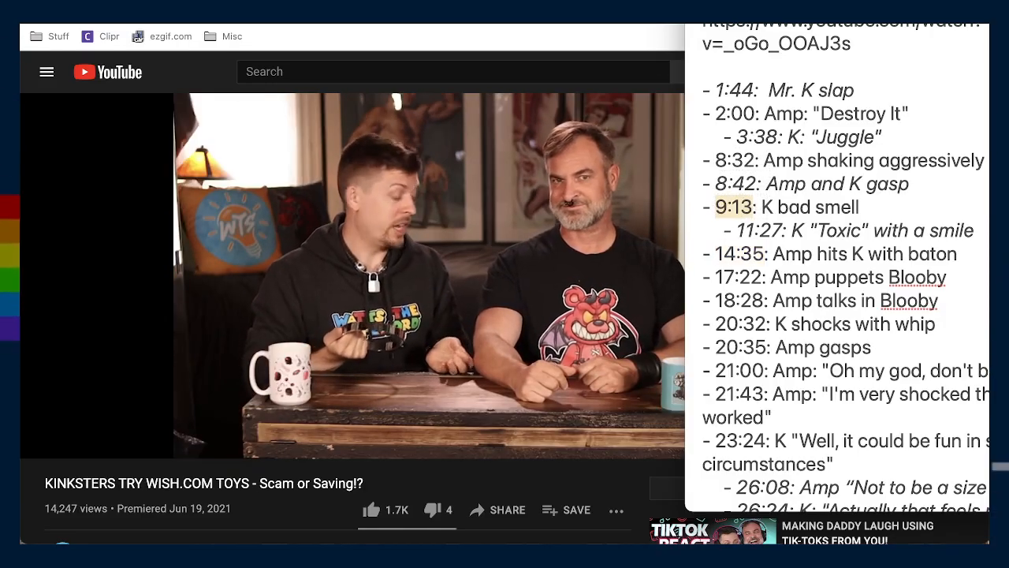
drag(757, 18, 917, 22)
click(343, 387)
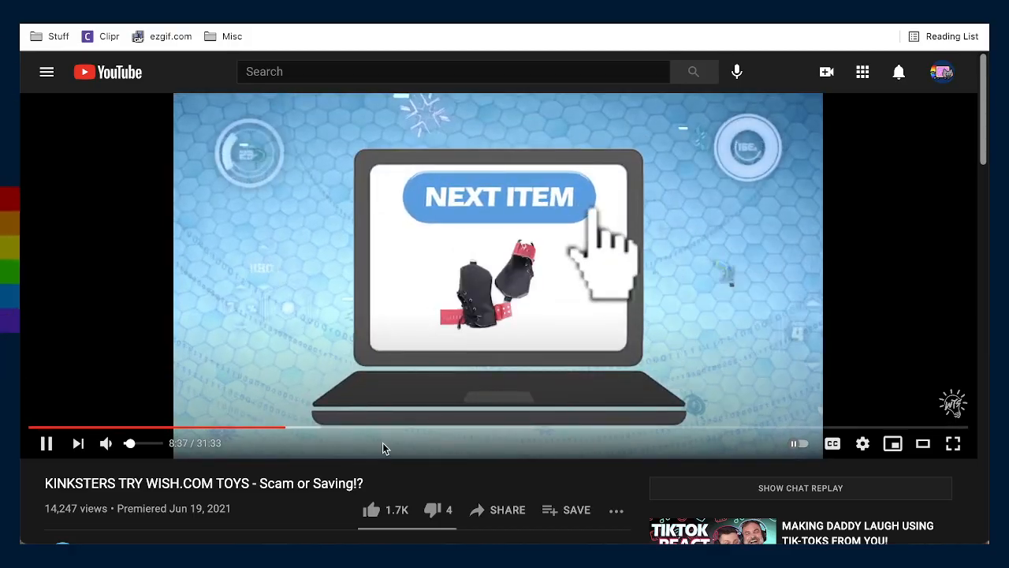
Let the video play to the 9:13 "K bad smell" moment and pause it
scroll(489, 303, down, 1)
scroll(480, 293, up, 1)
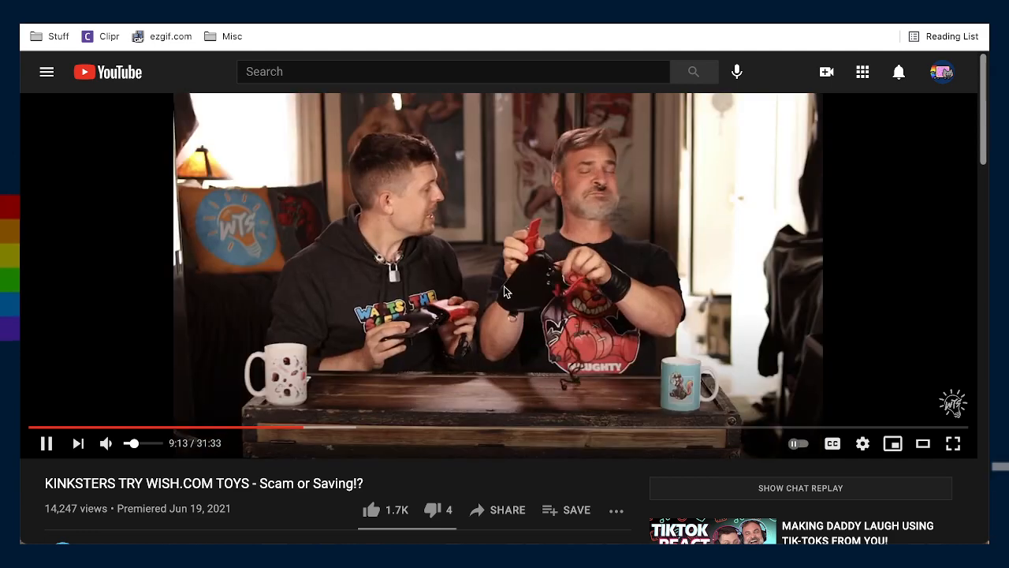
click(49, 445)
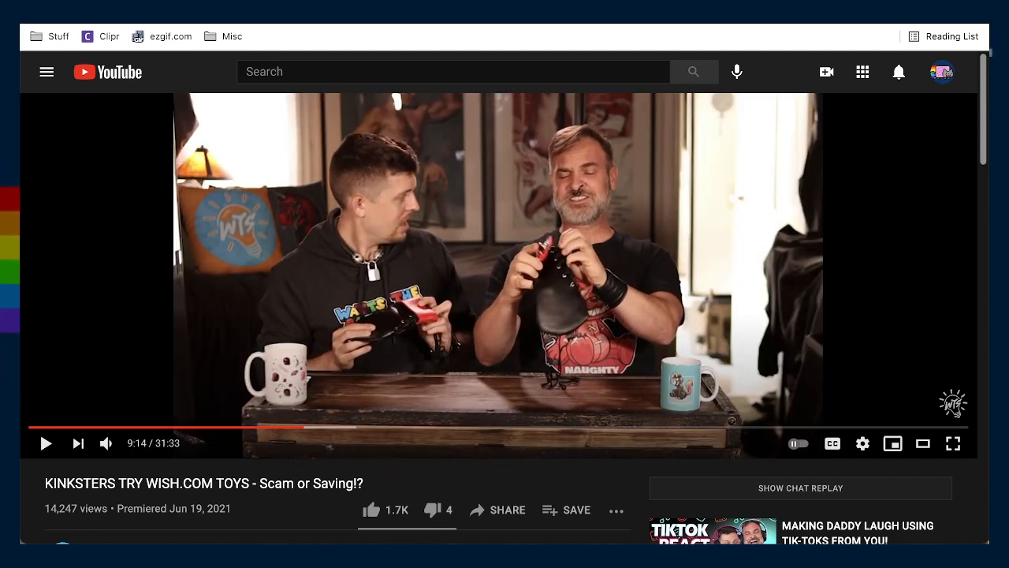
Check the 9:13 entry in the notes and find the GIF made from that moment on the Tenor profile
key(super+Tab)
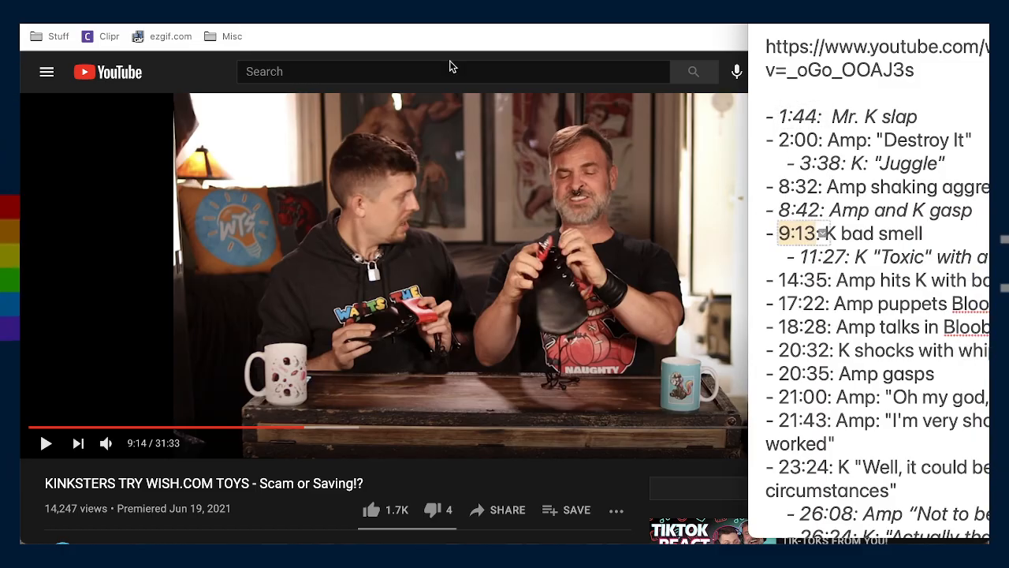
key(super+Tab)
scroll(421, 388, down, 3)
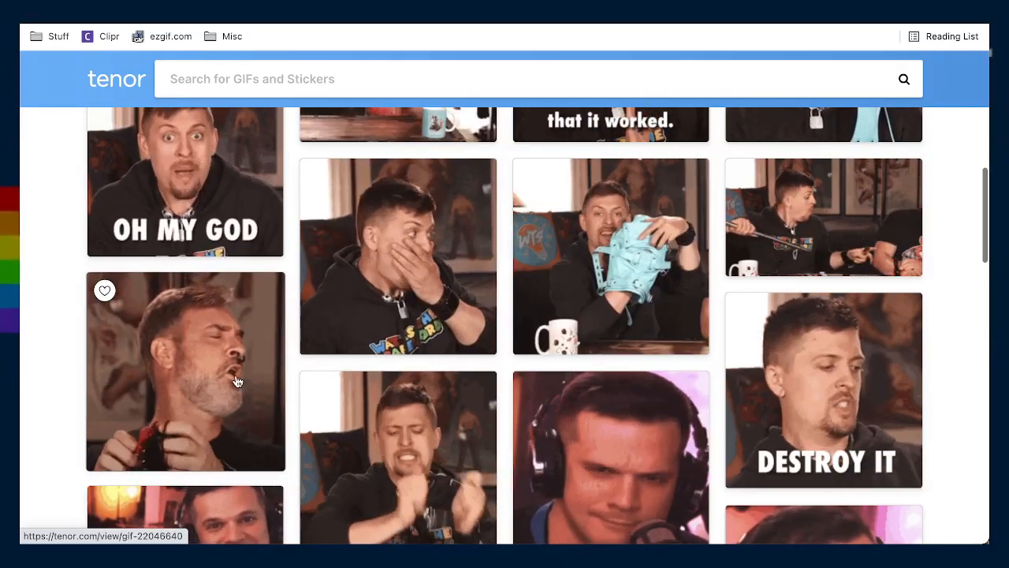
drag(213, 416, 115, 414)
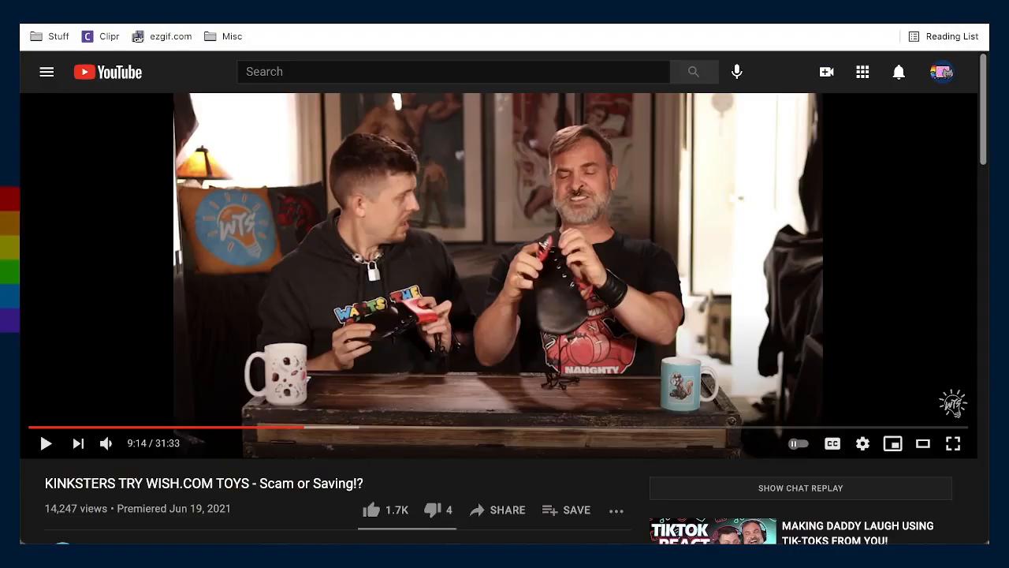
Look over the YouTube video's description and browse the Videos list of the Watts The Safeword channel
scroll(356, 467, down, 4)
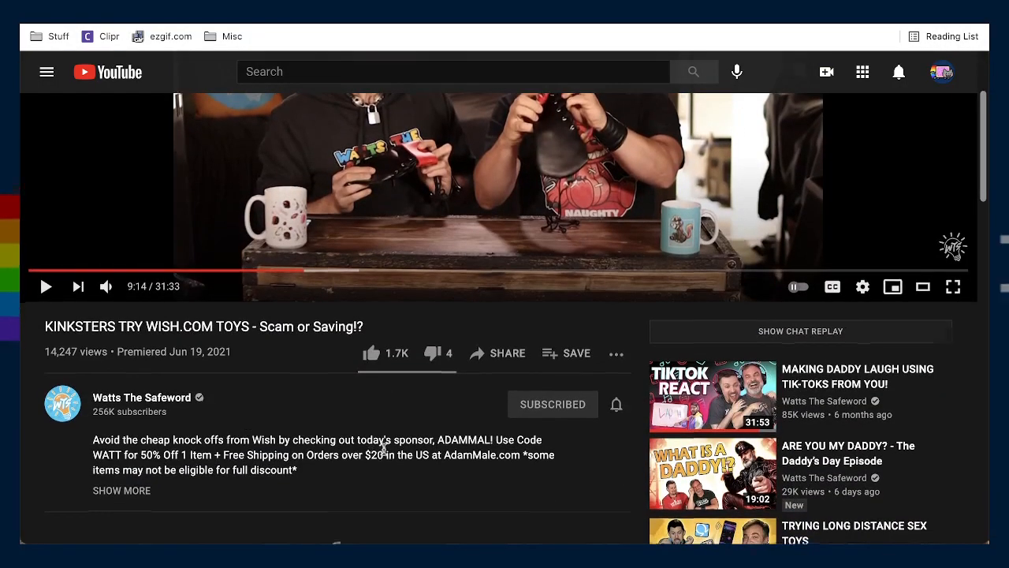
scroll(749, 436, down, 2)
scroll(683, 434, up, 6)
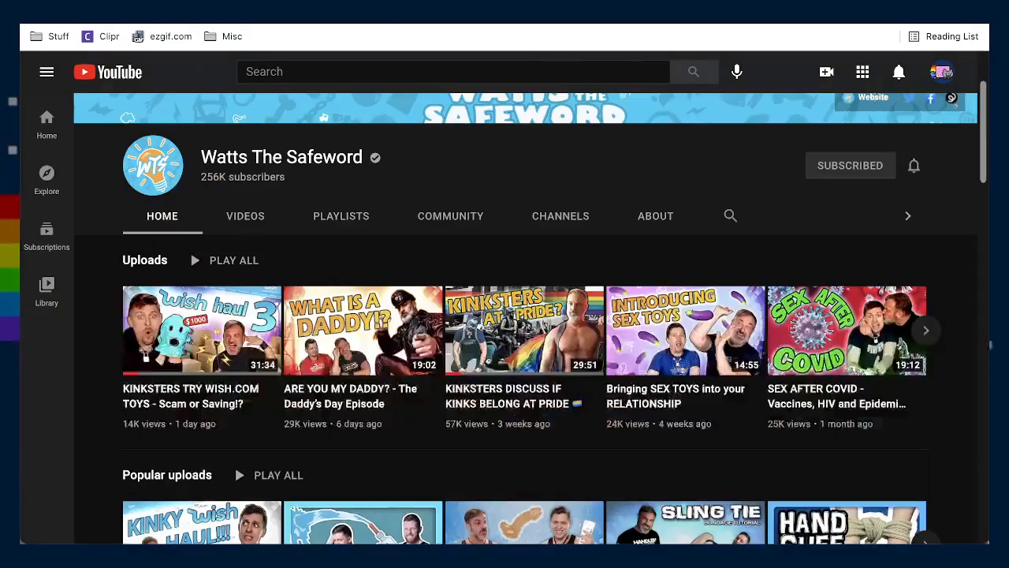
scroll(562, 376, down, 1)
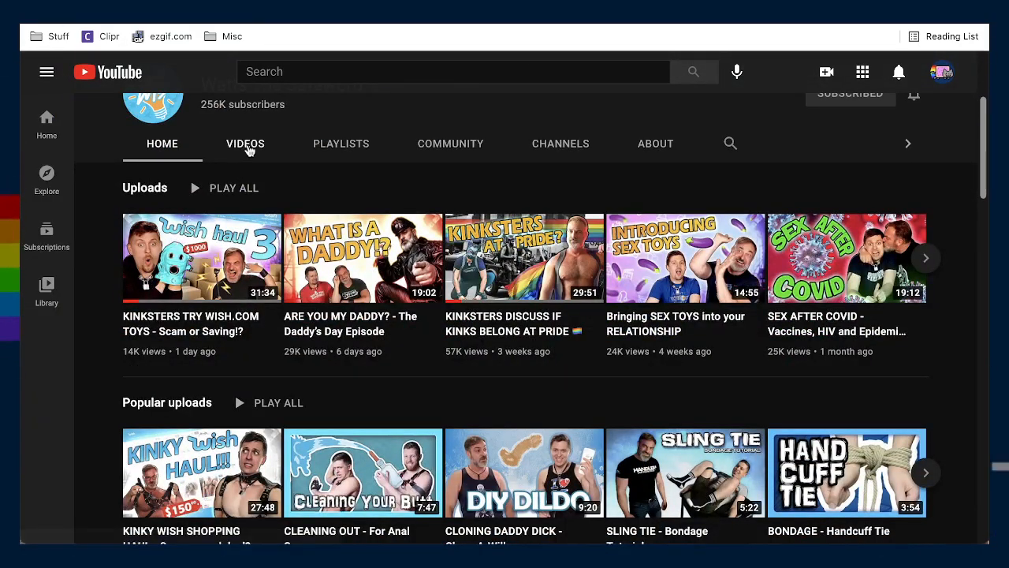
scroll(531, 274, down, 3)
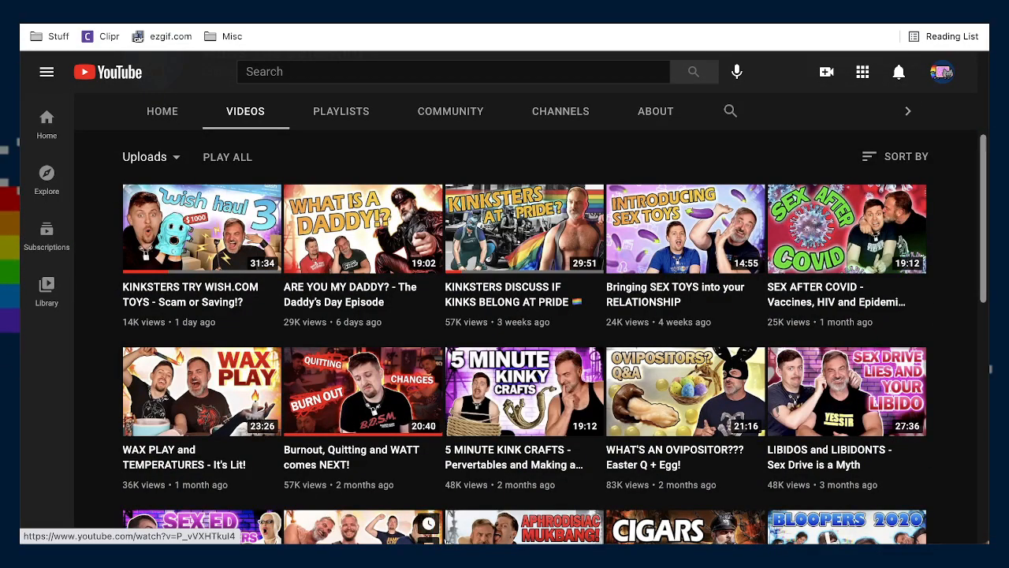
scroll(599, 465, down, 1)
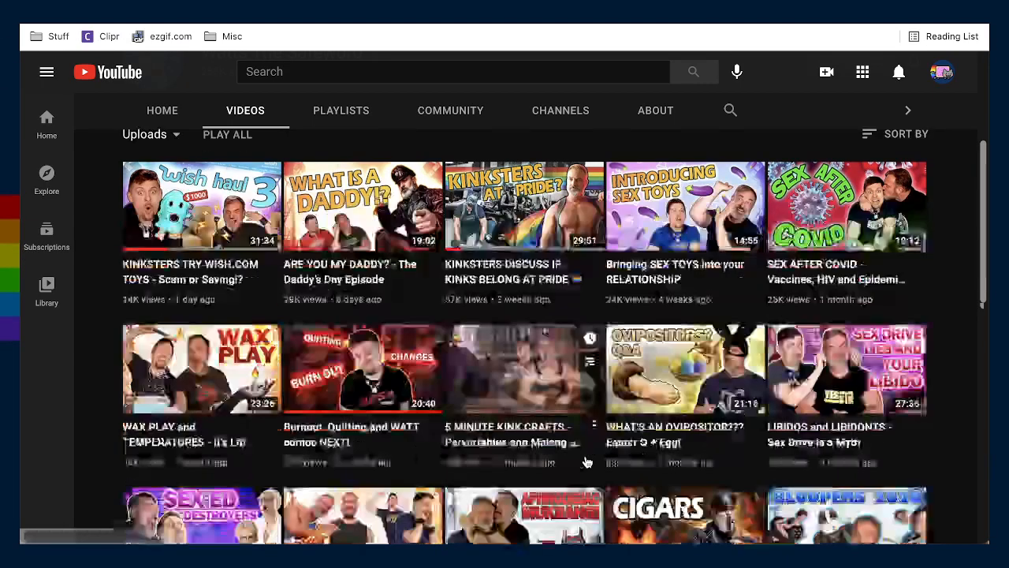
scroll(587, 465, up, 3)
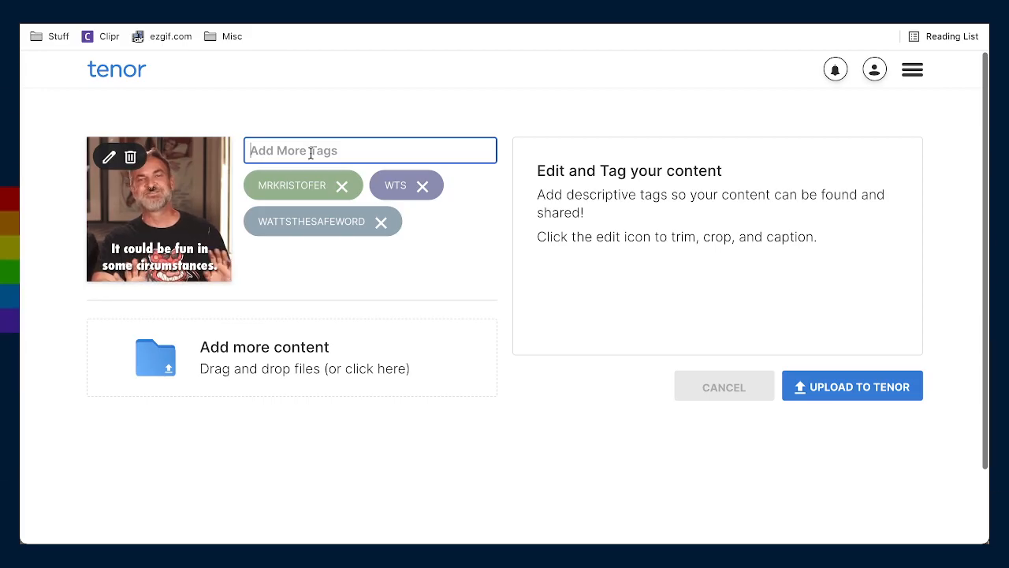
Add the tags fun, circumstances and maybe to the "It could be fun in some circumstances." GIF on Tenor
text(fun)
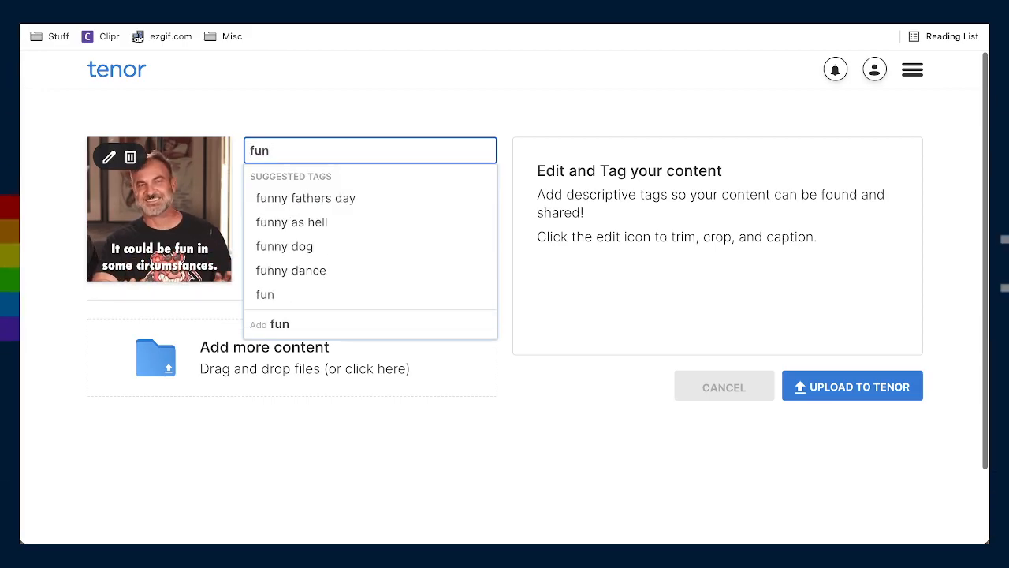
key(Return)
text(c)
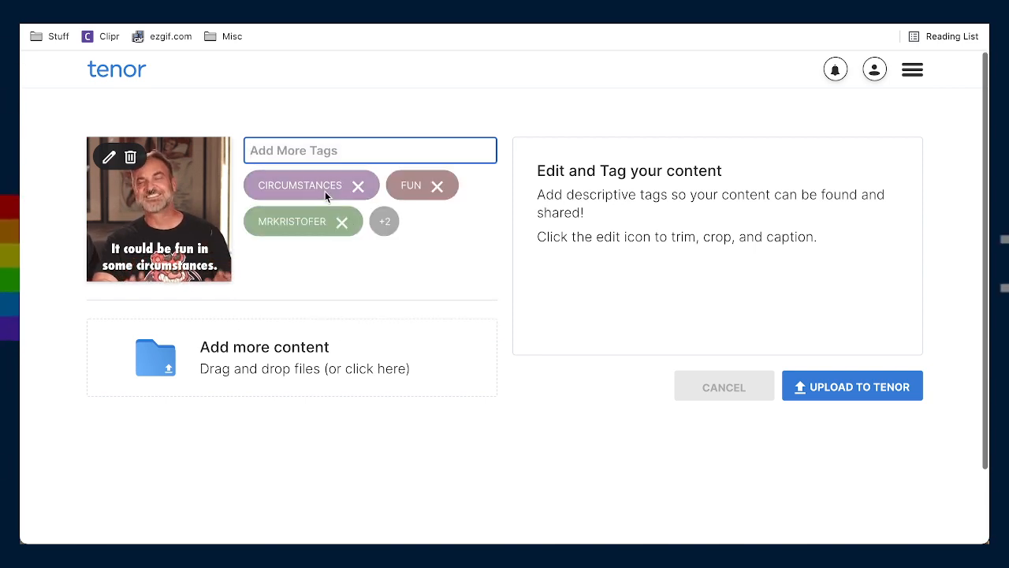
click(398, 222)
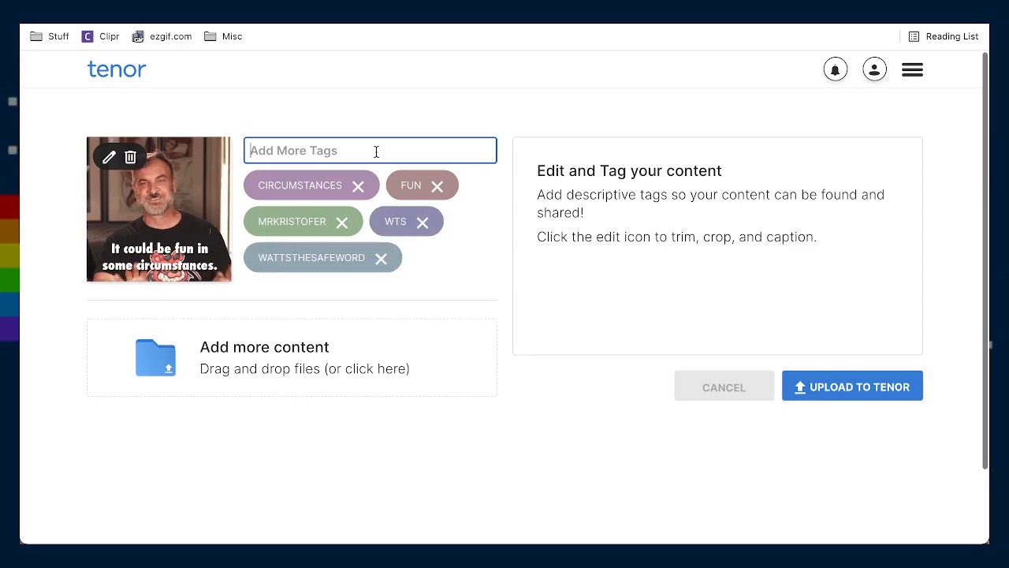
text(ma)
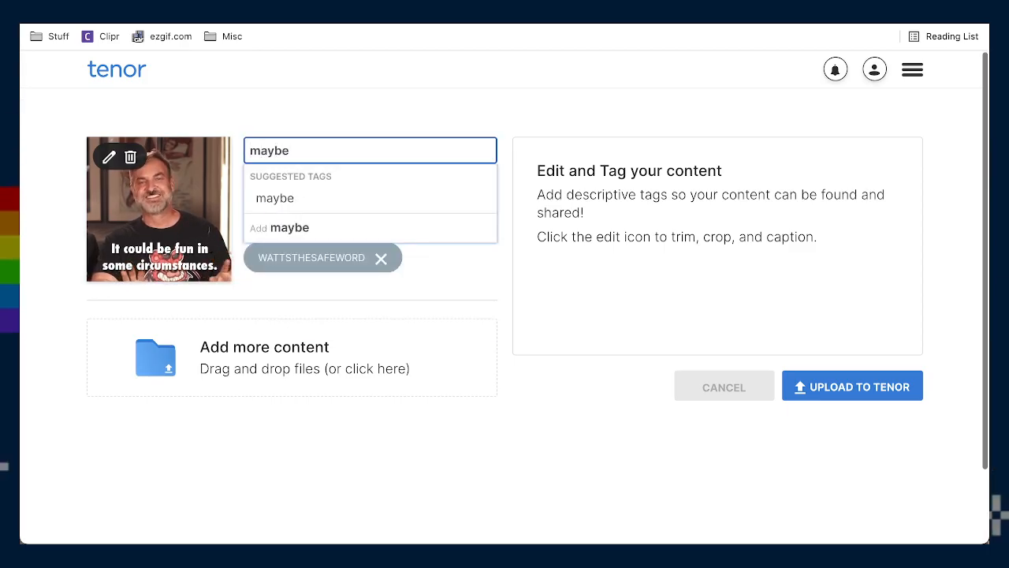
text(ybe)
key(Return)
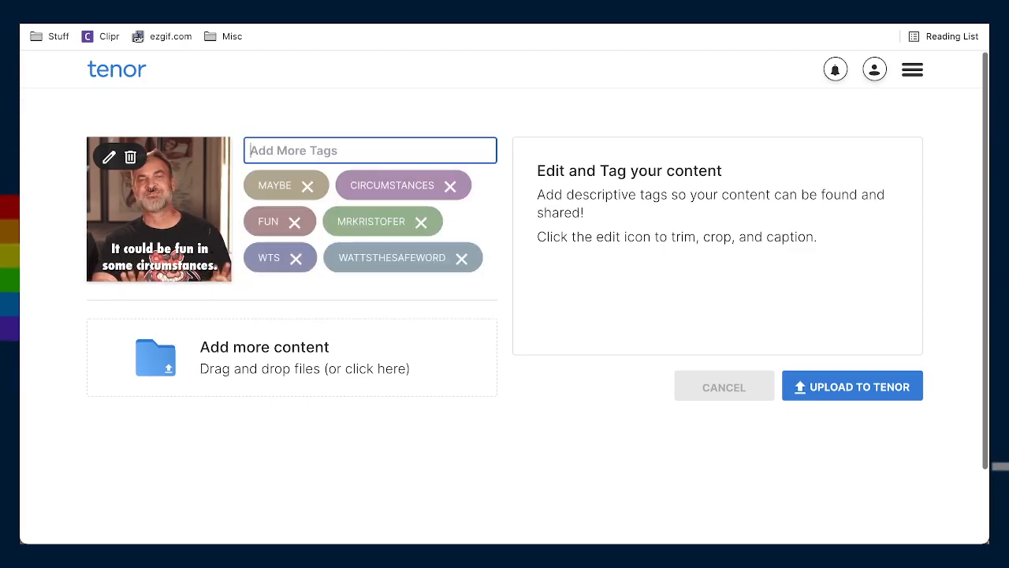
click(313, 93)
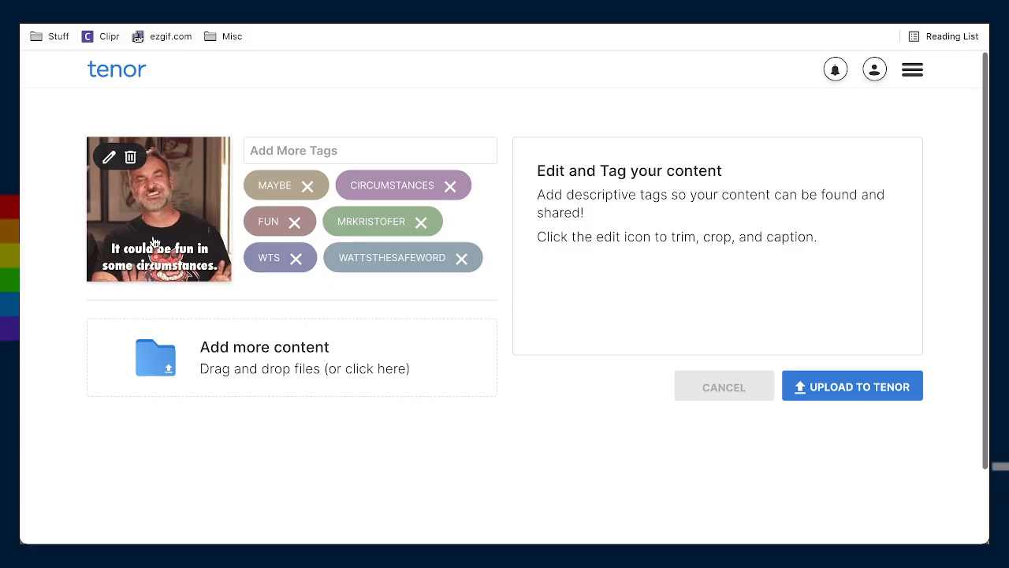
Upload the tagged GIF to Tenor and look through the GIFs on the identifyashappy profile
click(871, 396)
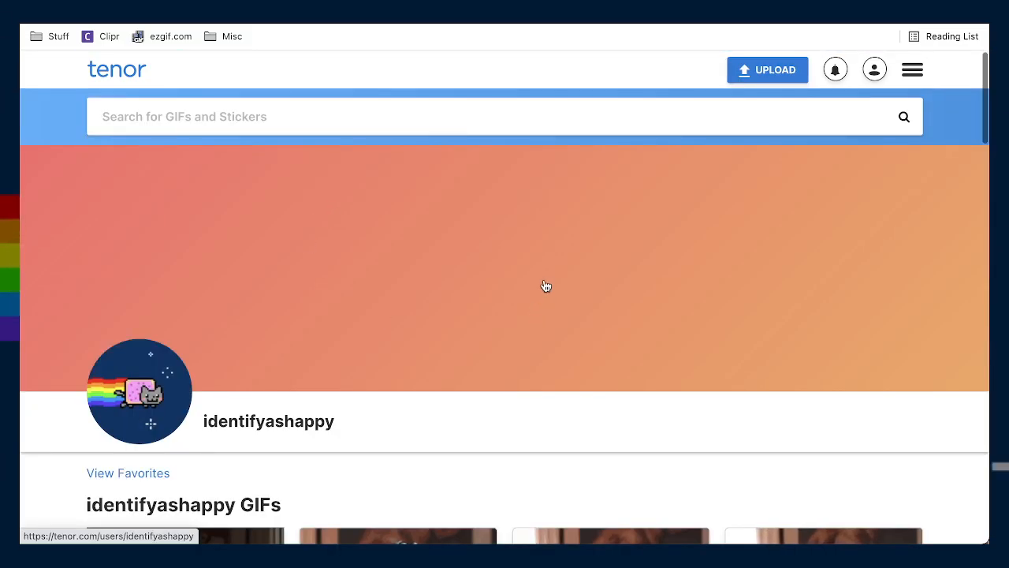
scroll(441, 359, down, 4)
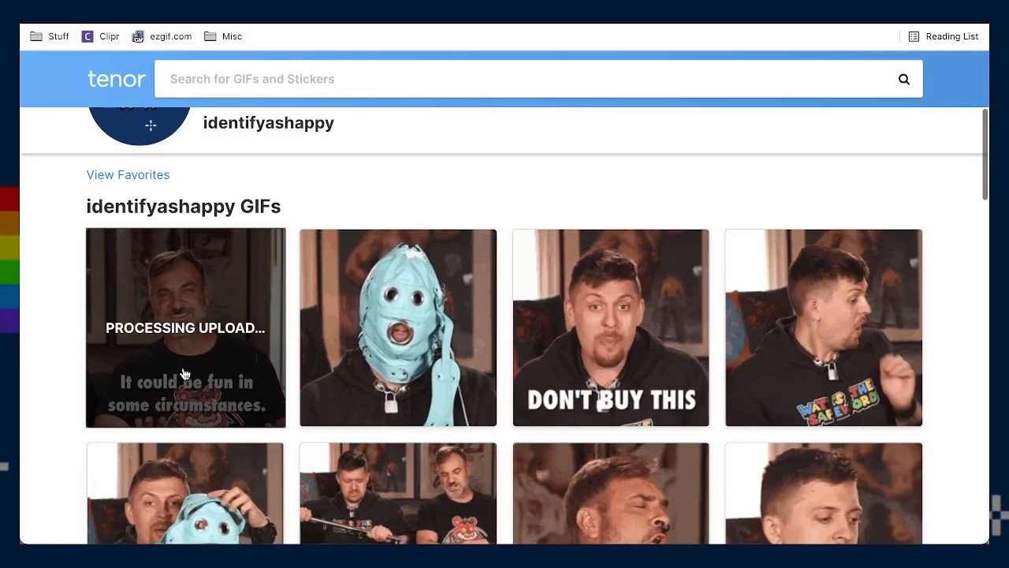
scroll(294, 389, down, 1)
scroll(294, 389, down, 2)
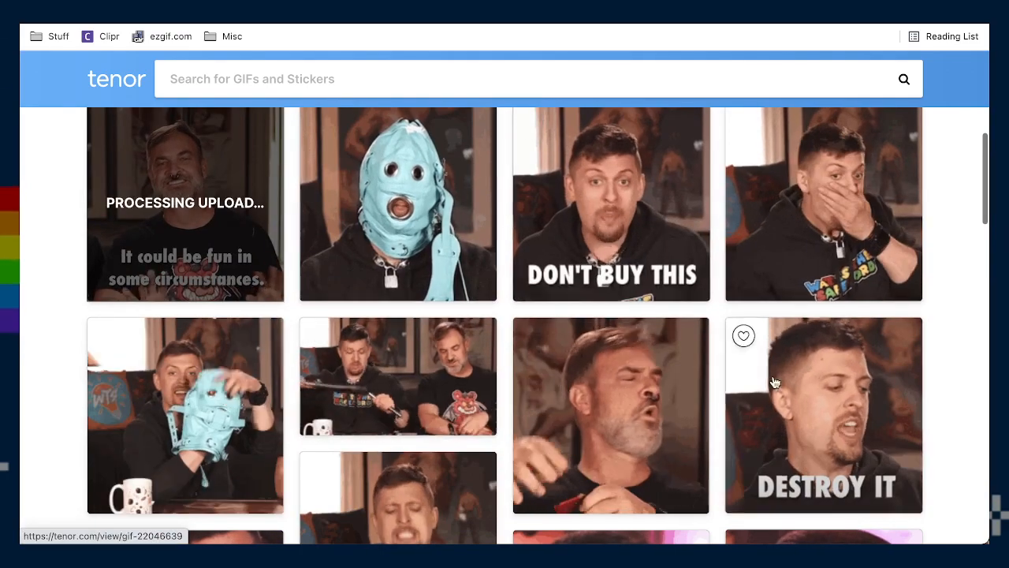
Look over the newest GIFs on the identifyashappy profile, down to the Fall Guys wall GIF and its tags
scroll(460, 404, down, 2)
scroll(607, 207, up, 1)
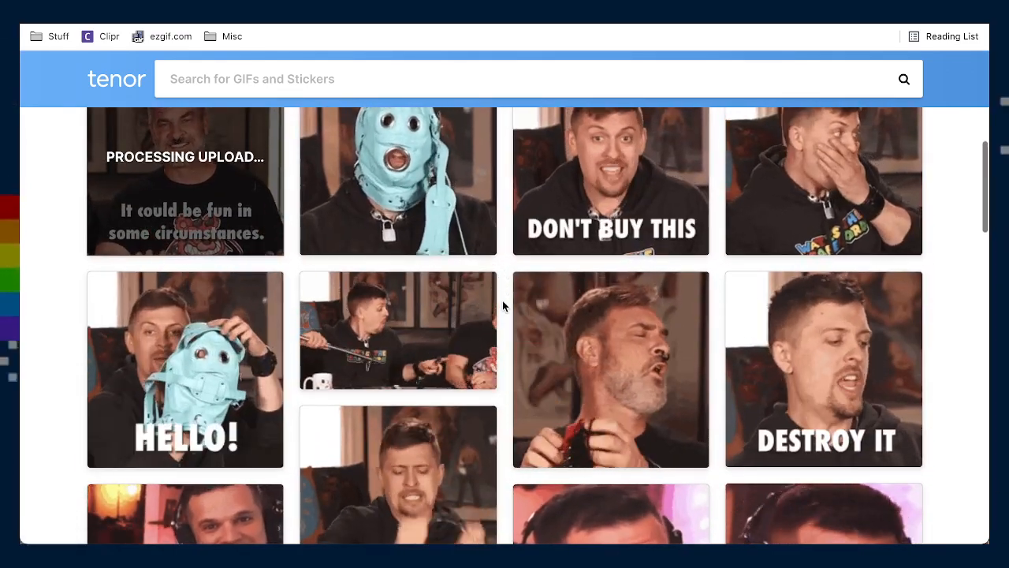
scroll(502, 304, down, 1)
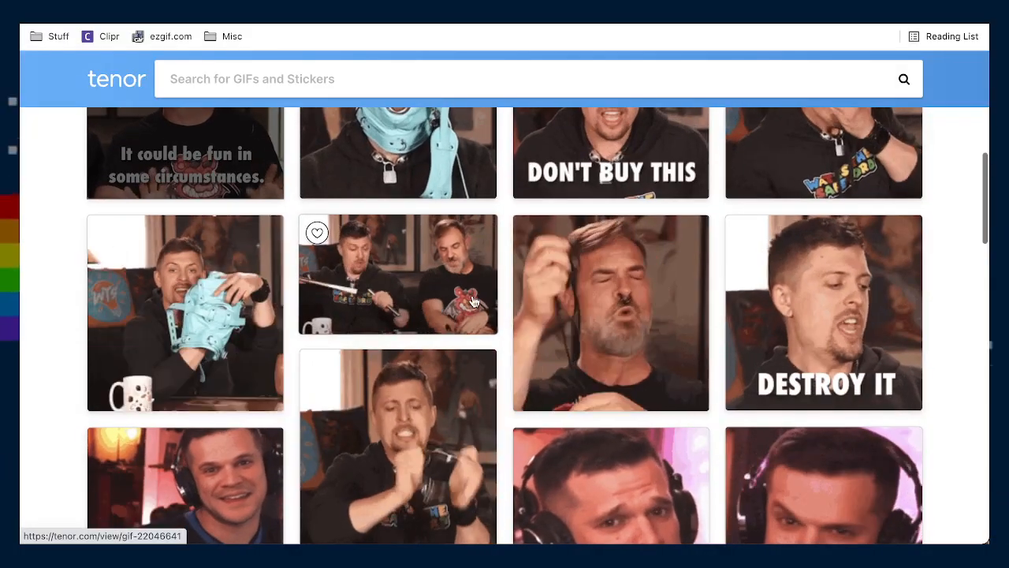
scroll(507, 302, down, 3)
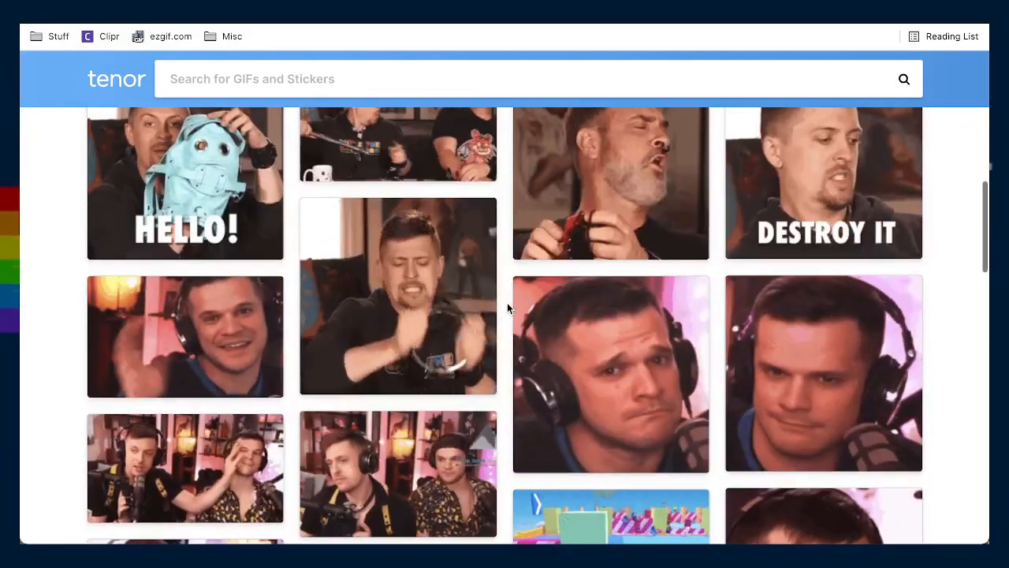
scroll(507, 303, up, 2)
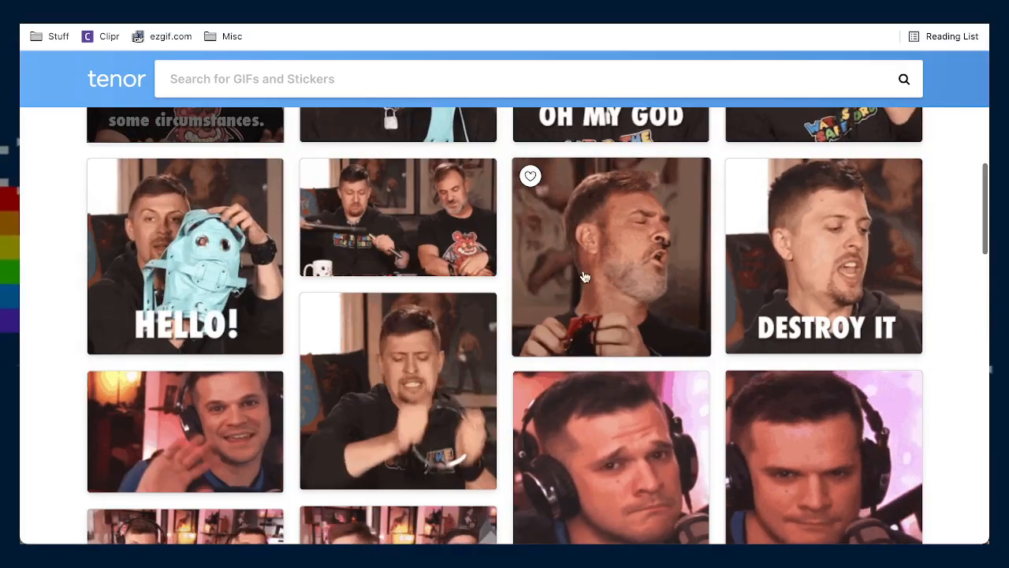
scroll(523, 313, down, 5)
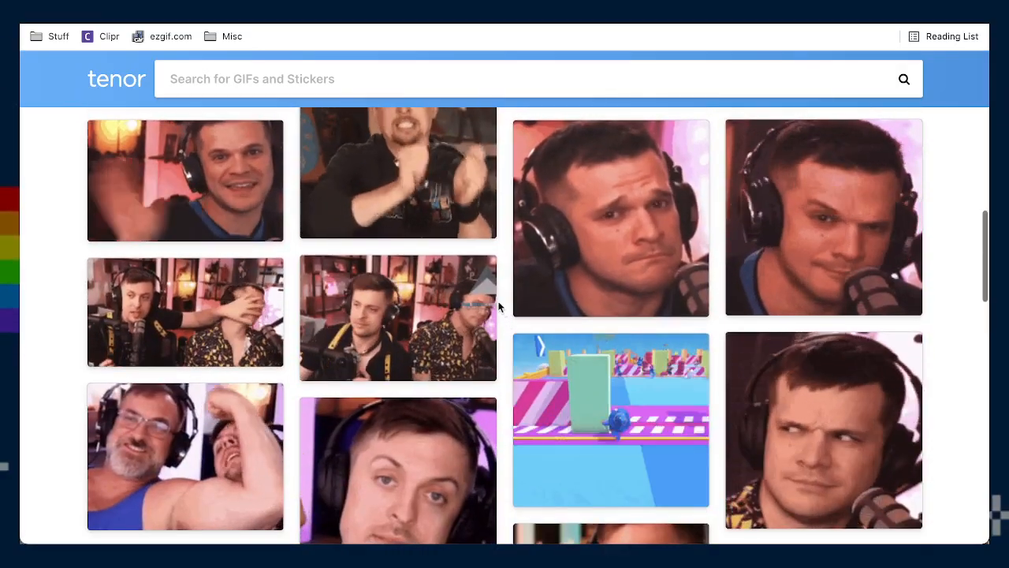
scroll(506, 305, down, 1)
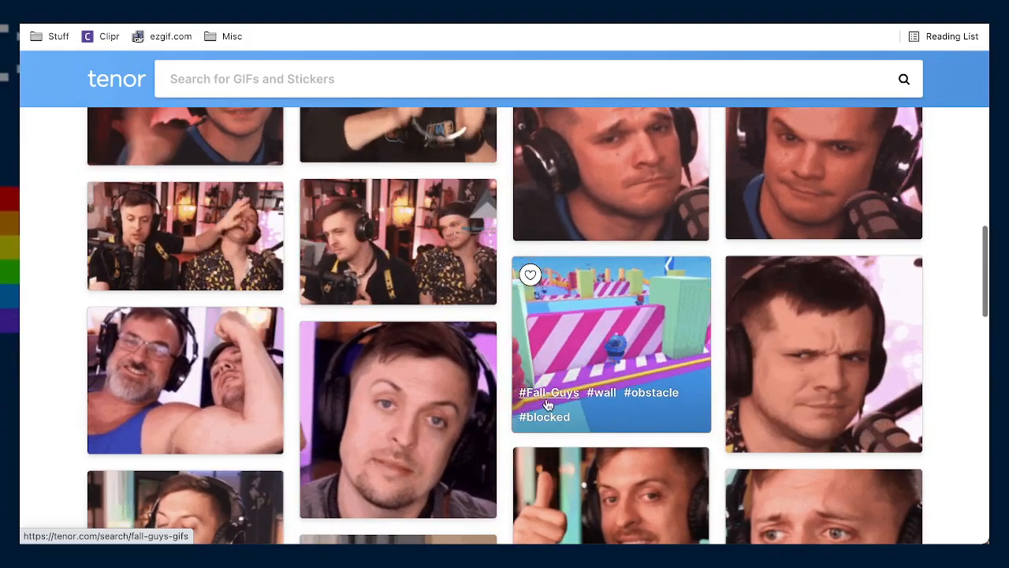
scroll(550, 406, up, 1)
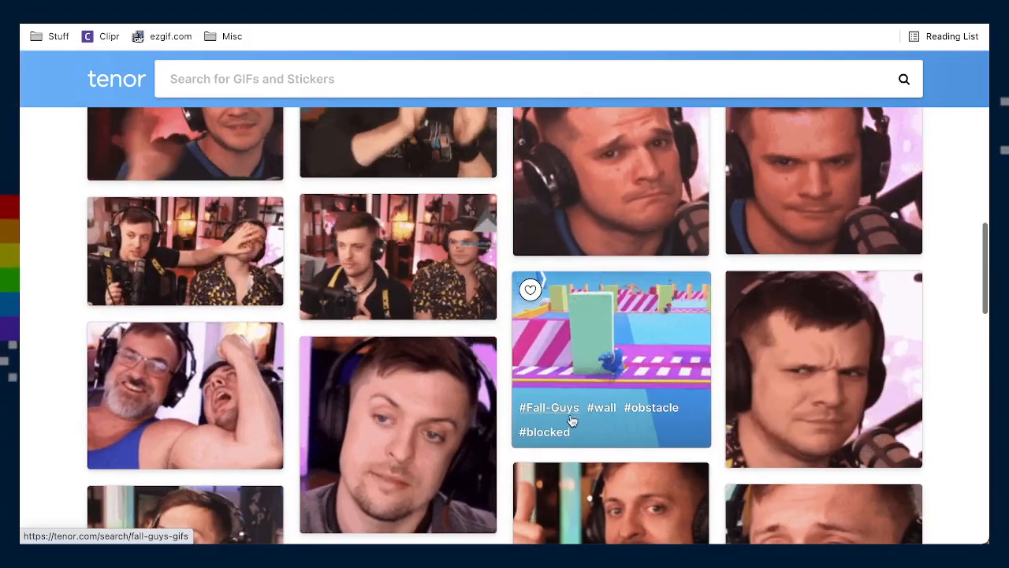
scroll(572, 421, up, 5)
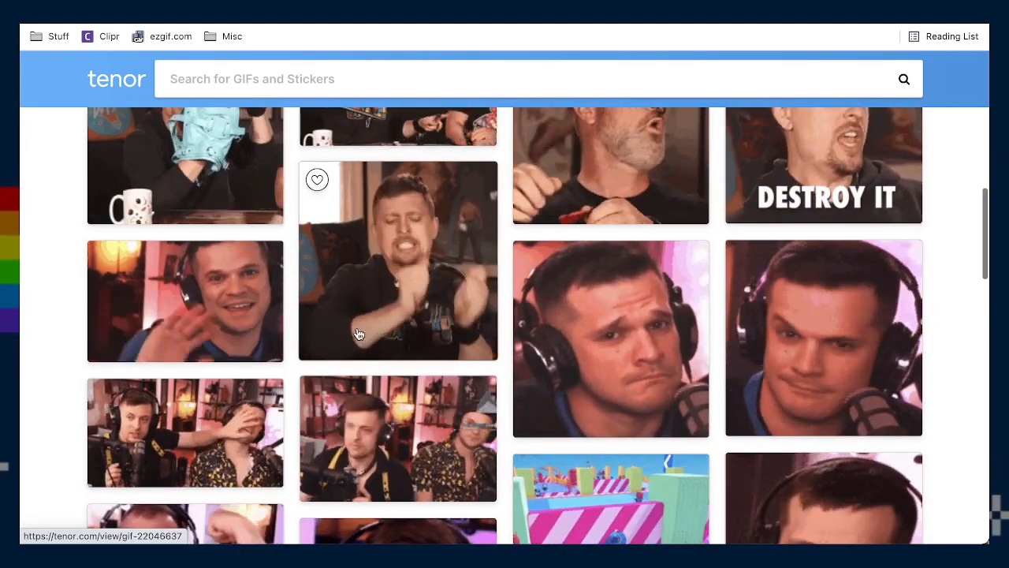
Browse the profile's older GIFs past the Fall Guys one, down to the pink heart and Henry Cavill computer GIFs
scroll(405, 333, down, 5)
scroll(426, 335, down, 5)
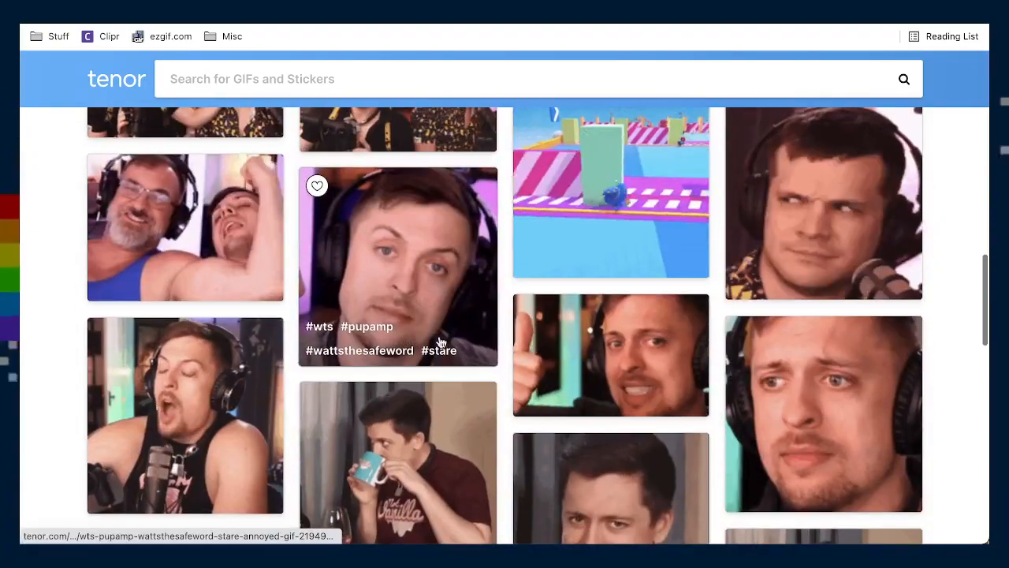
scroll(441, 342, down, 2)
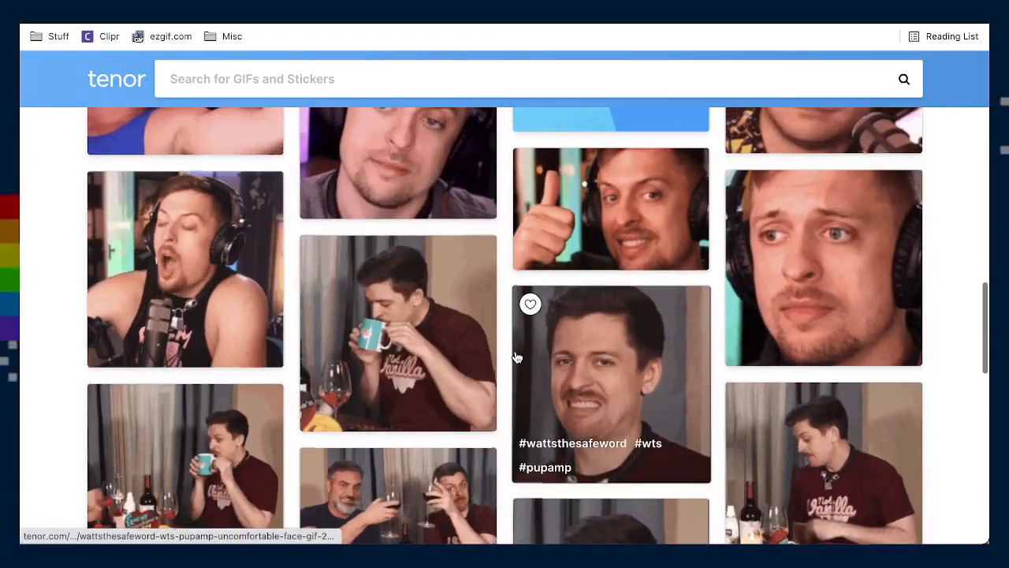
scroll(517, 358, down, 2)
scroll(509, 357, down, 2)
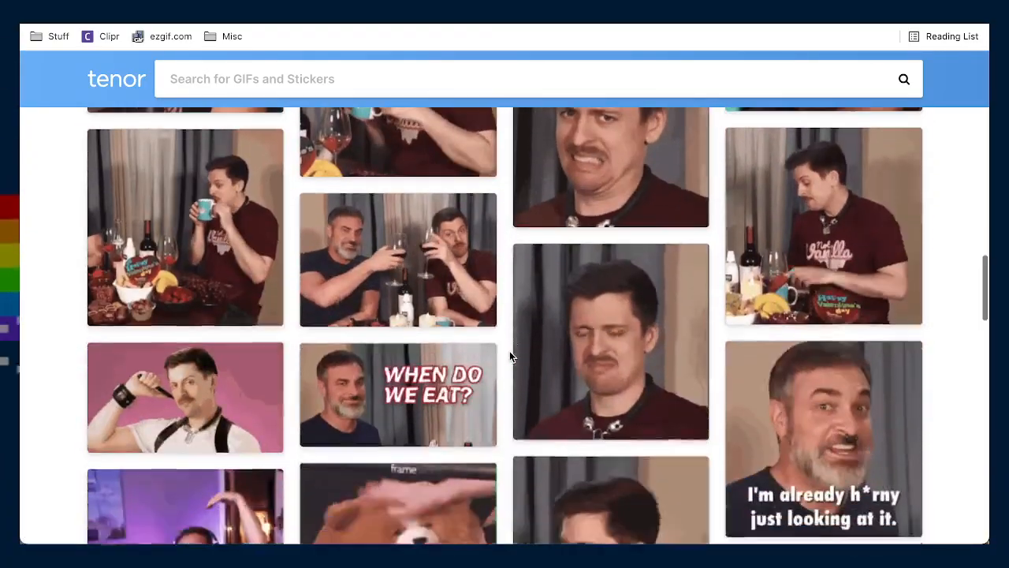
scroll(510, 355, down, 4)
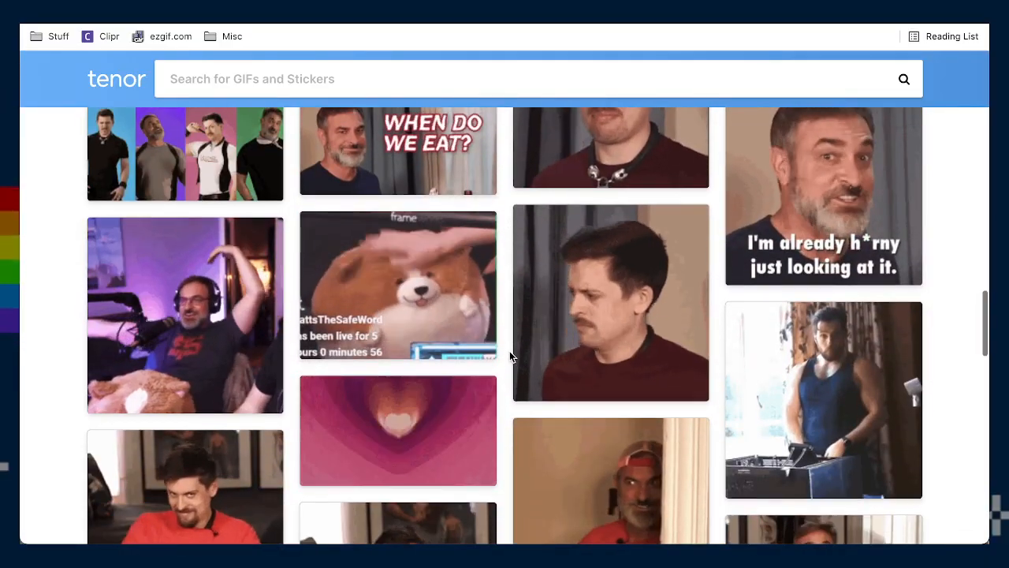
scroll(509, 351, down, 1)
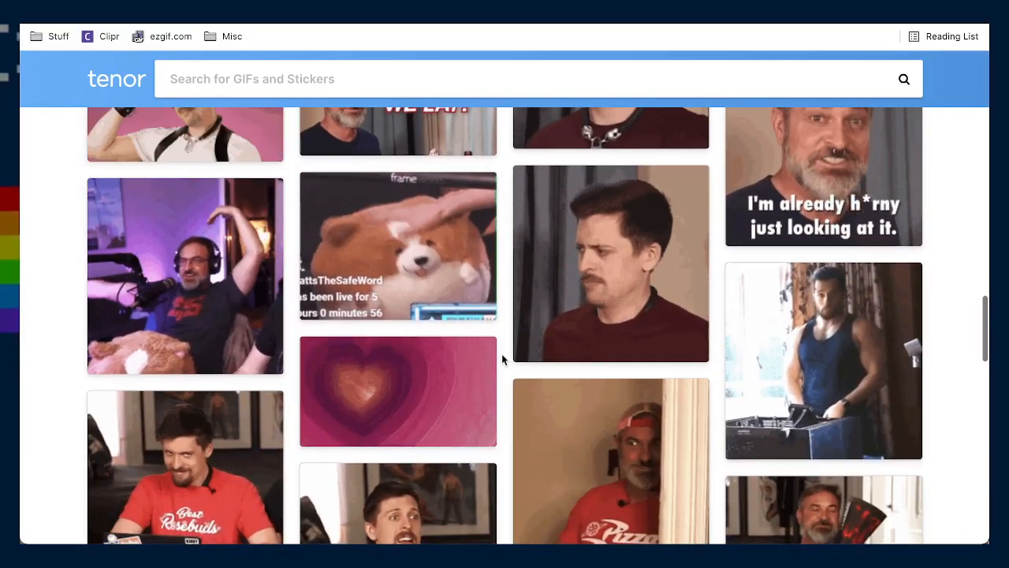
scroll(503, 357, up, 1)
scroll(503, 356, down, 1)
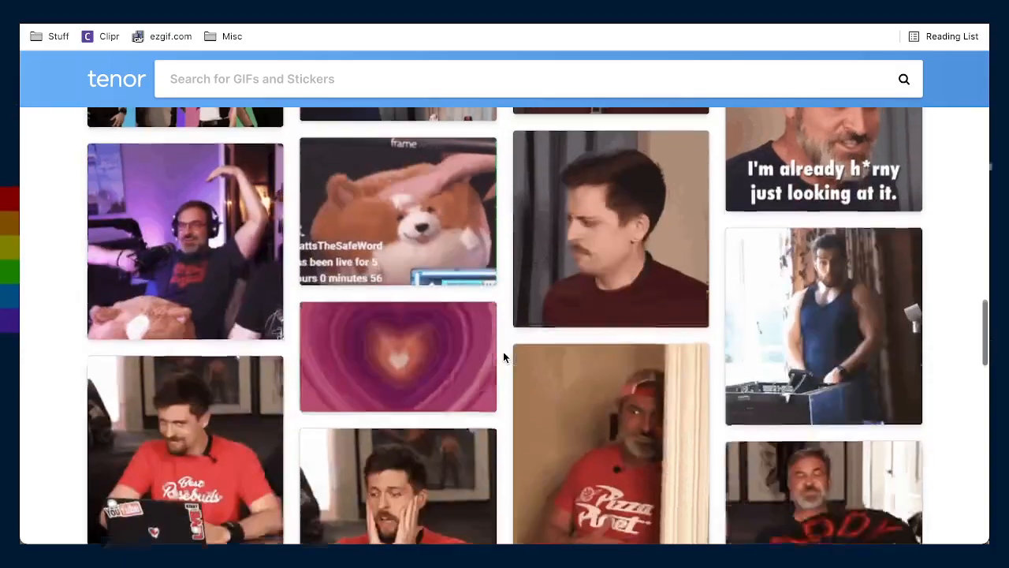
scroll(503, 356, down, 1)
Open the Henrycavill Computer GIF, view its page and return to the profile's GIF list
mouse_move(832, 298)
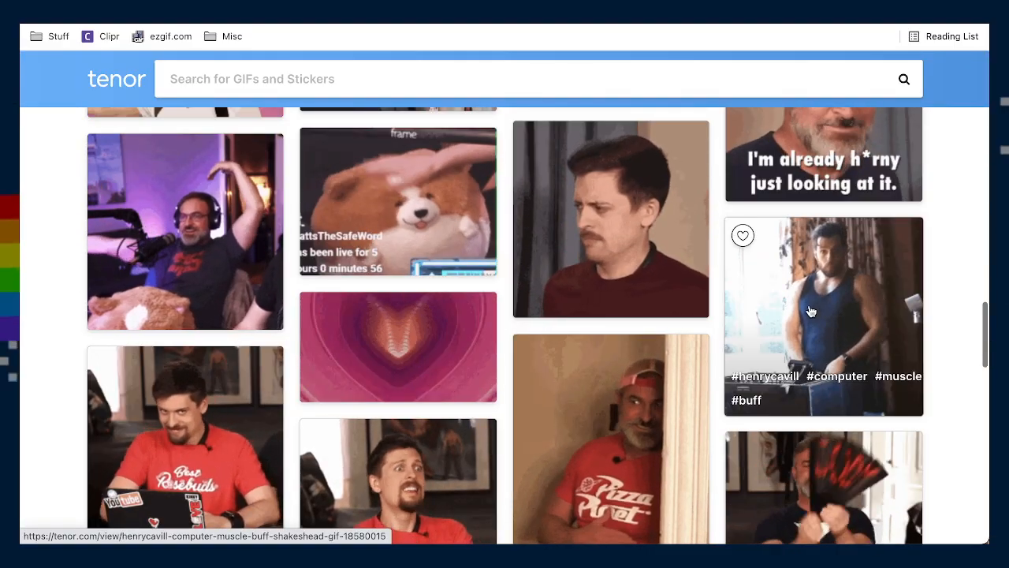
click(811, 311)
scroll(552, 359, down, 2)
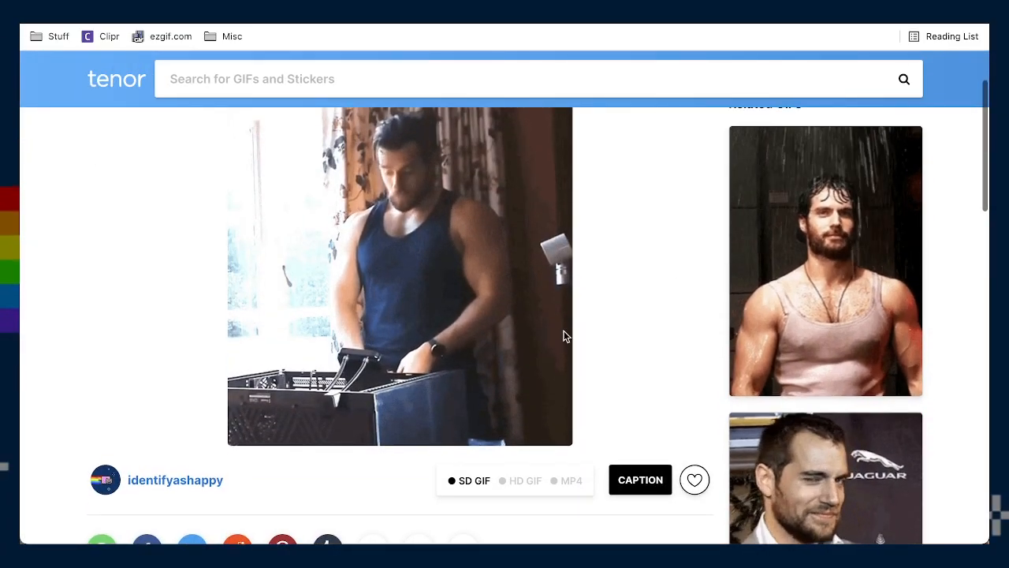
scroll(564, 336, up, 1)
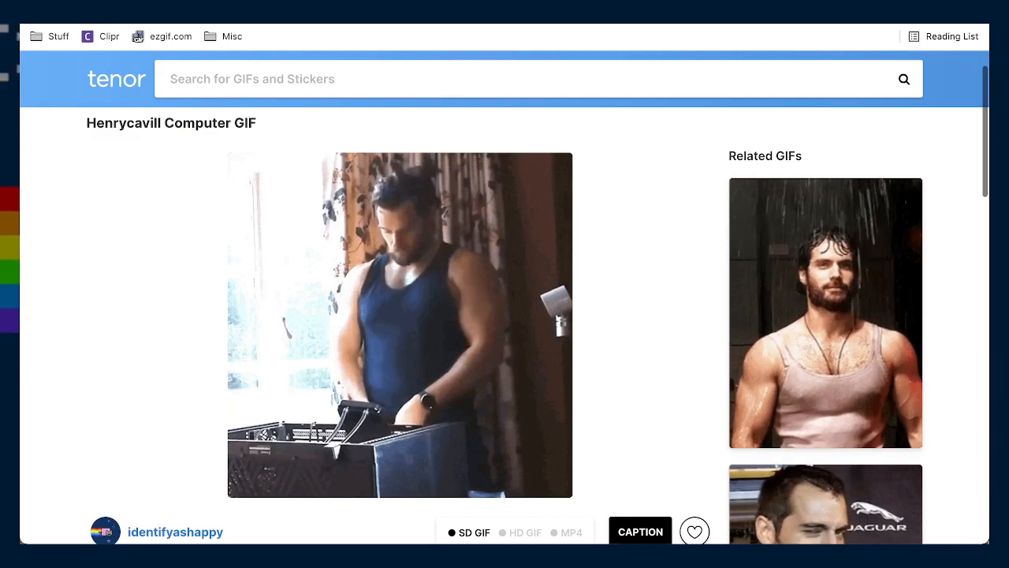
click(39, 24)
Browse the profile's oldest Watts The Safeword and other GIFs far down the list, and go back to its beginning
scroll(547, 496, down, 2)
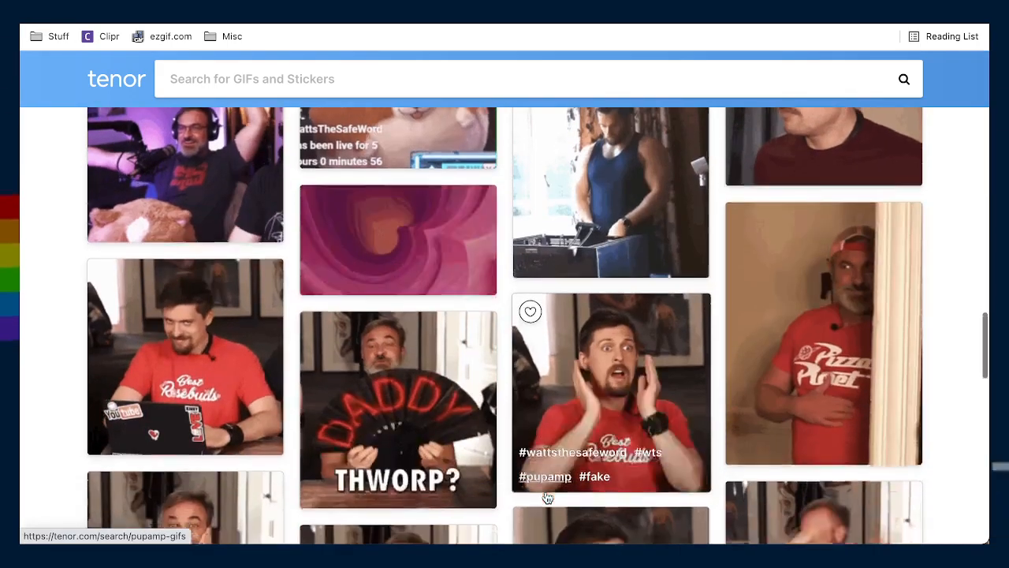
scroll(548, 497, down, 3)
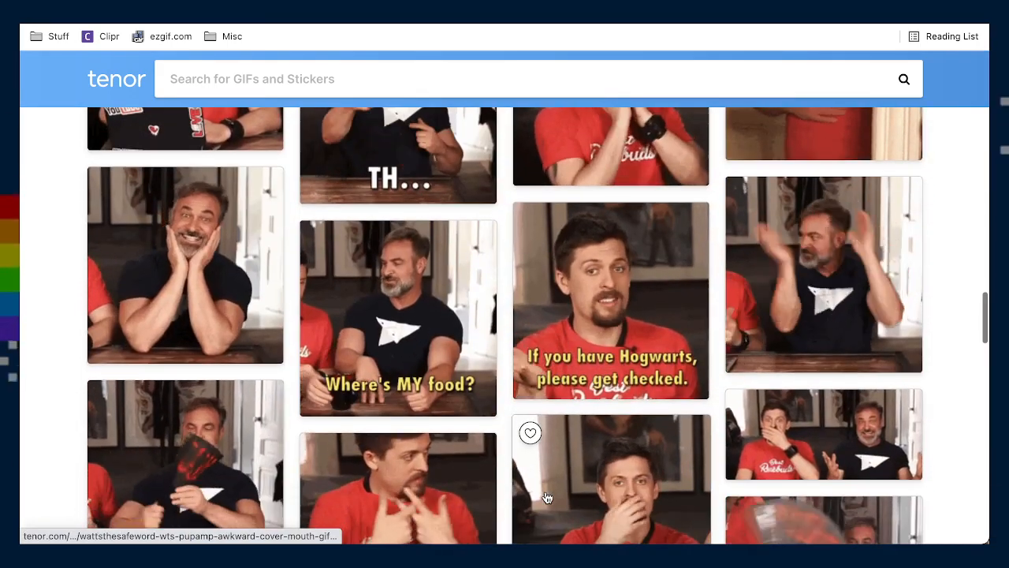
scroll(547, 497, up, 1)
scroll(547, 497, down, 5)
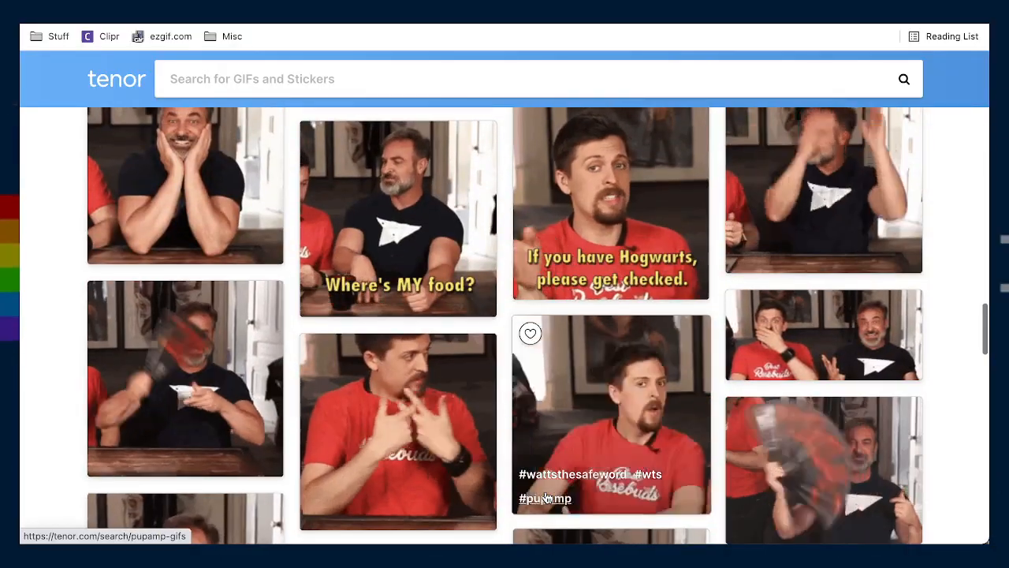
scroll(547, 496, down, 7)
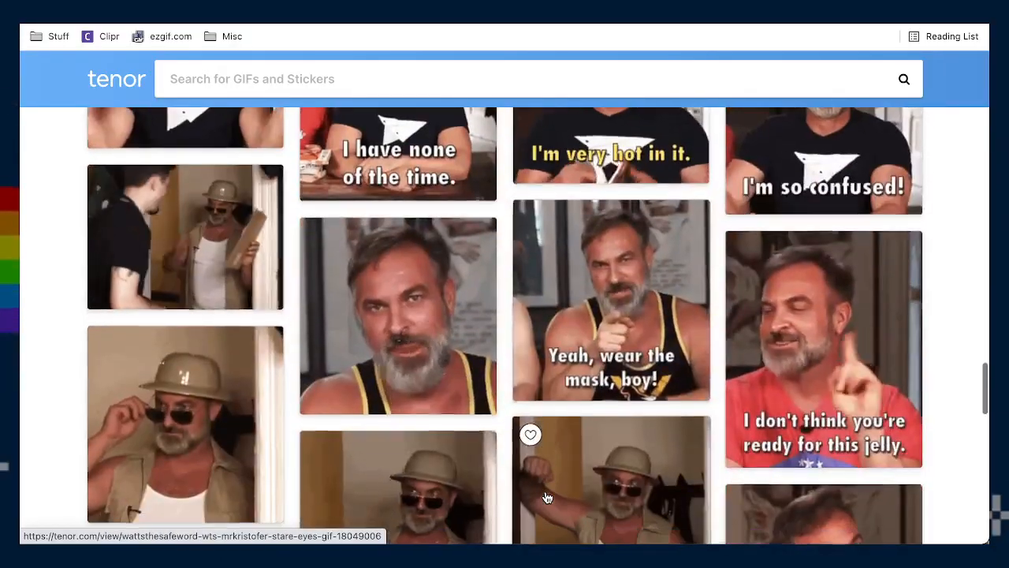
scroll(547, 497, down, 7)
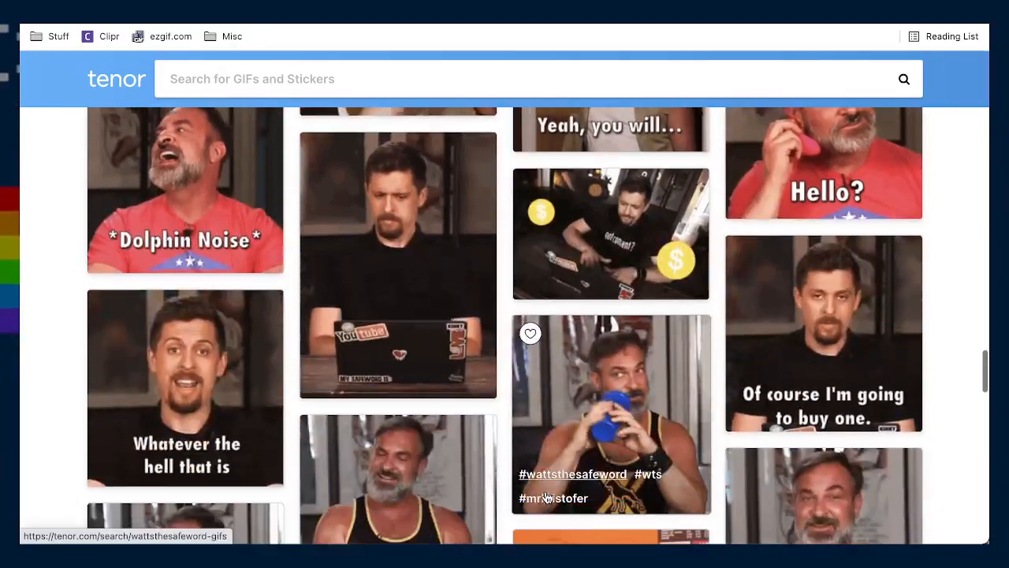
scroll(547, 497, down, 7)
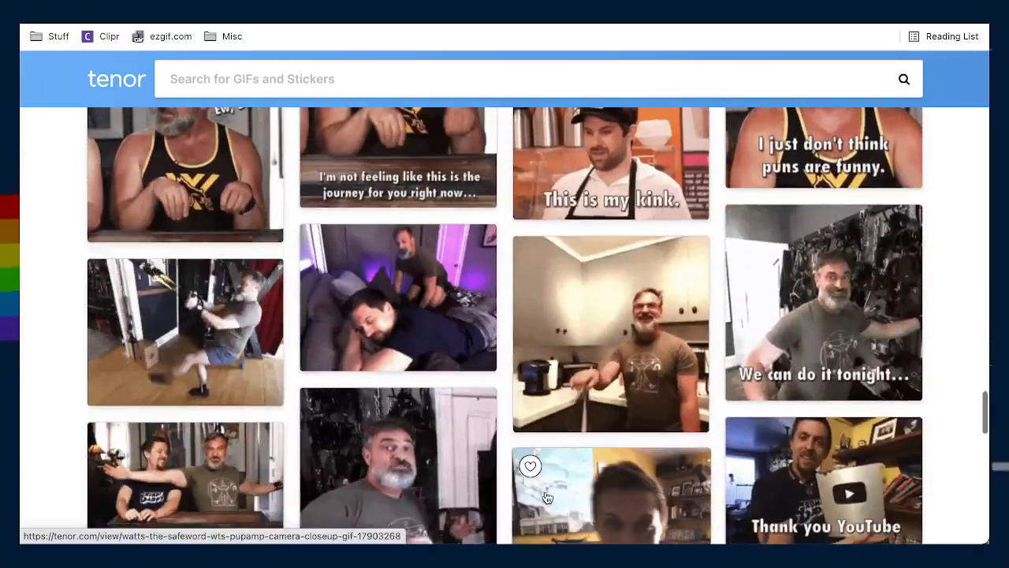
scroll(547, 496, down, 6)
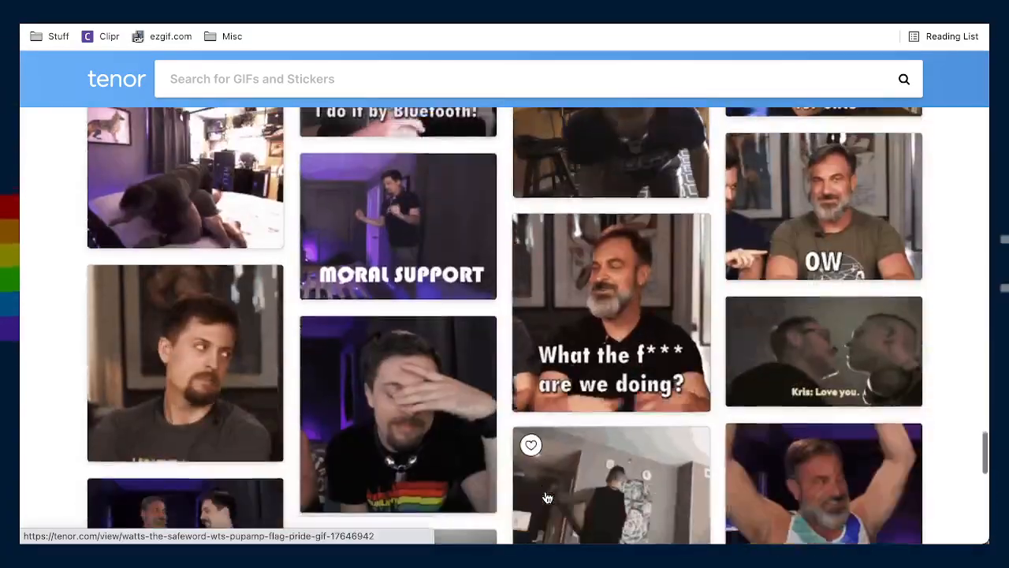
scroll(547, 496, down, 7)
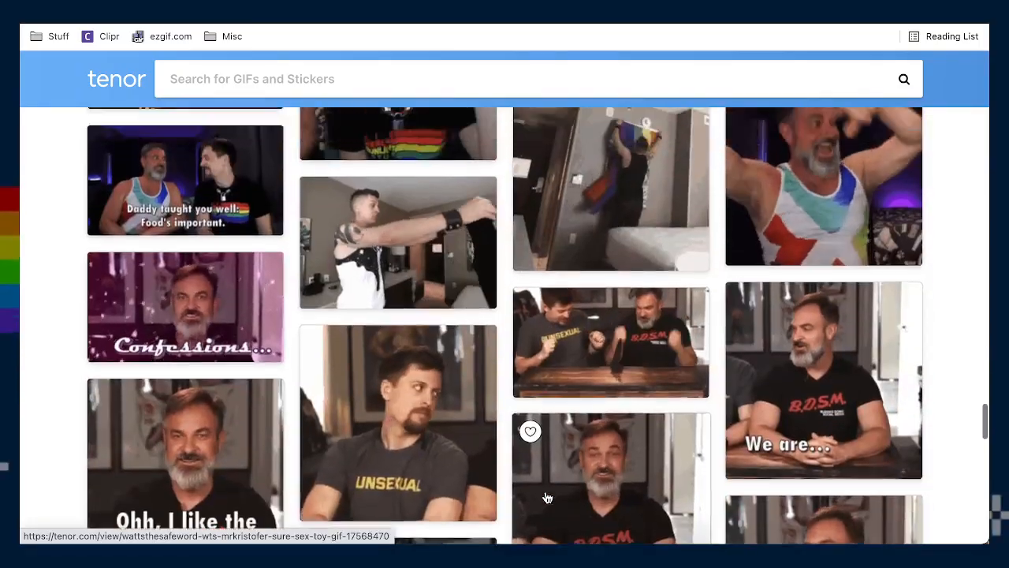
scroll(547, 496, down, 10)
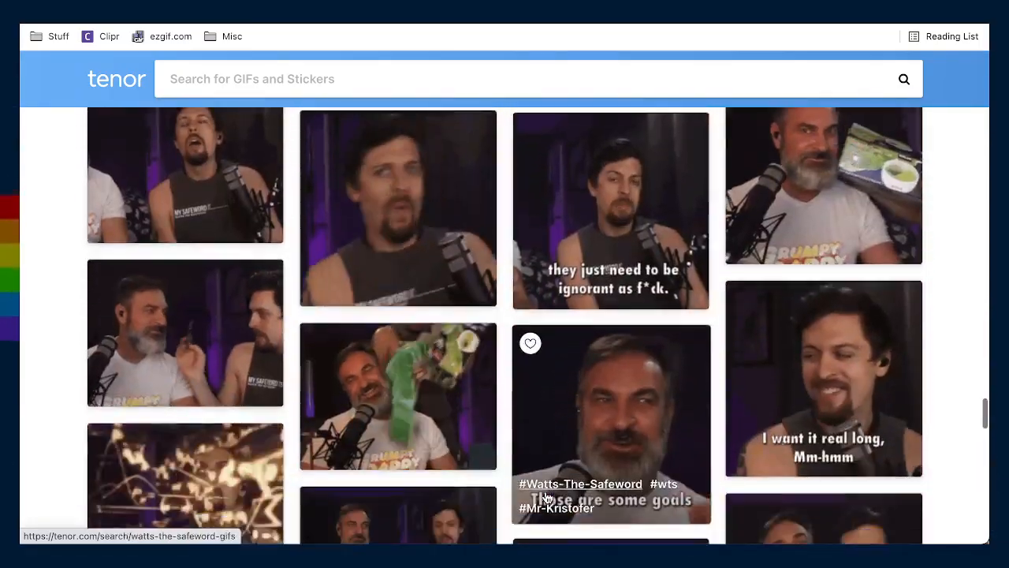
scroll(548, 496, down, 12)
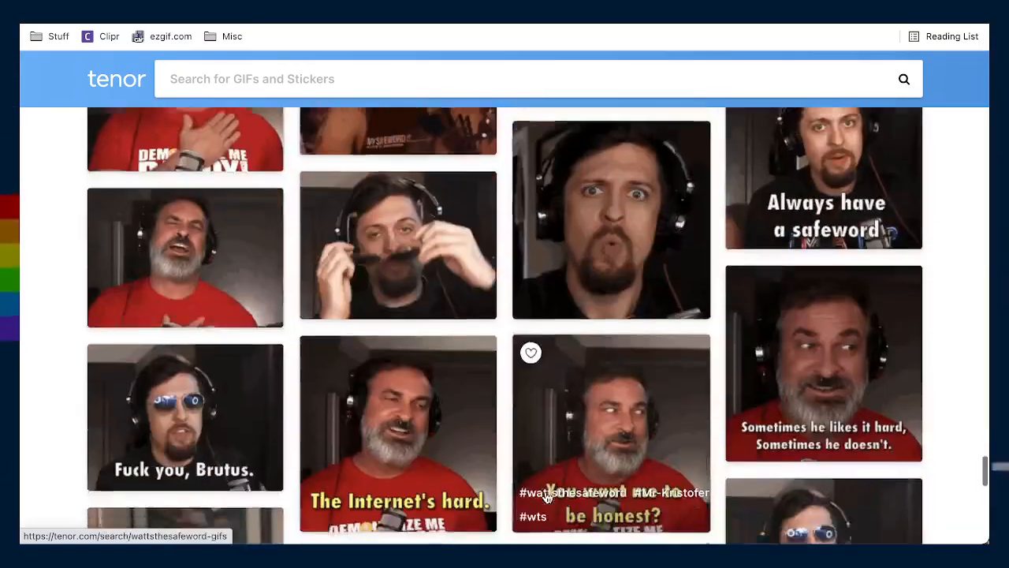
scroll(547, 497, down, 10)
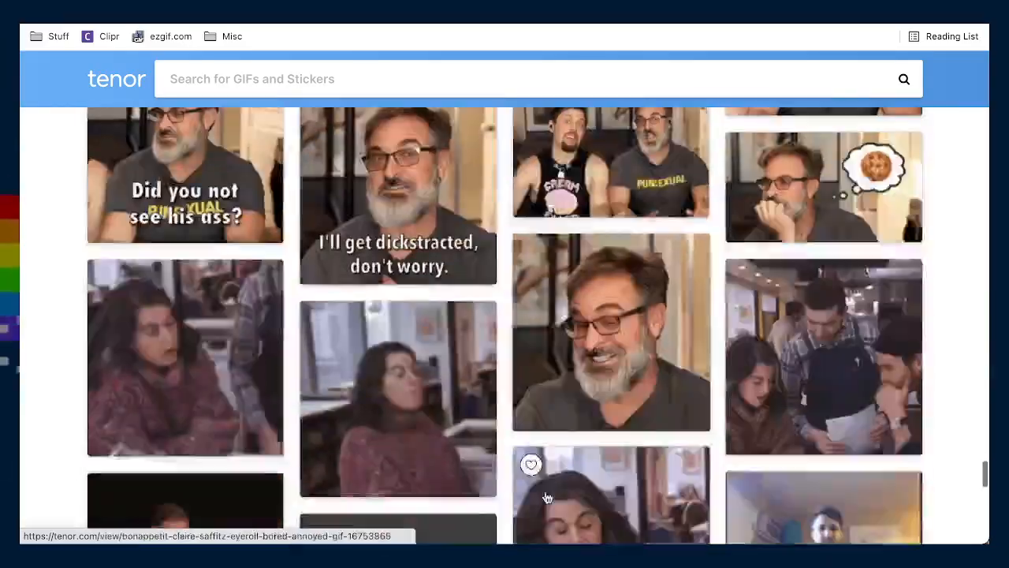
scroll(547, 497, down, 10)
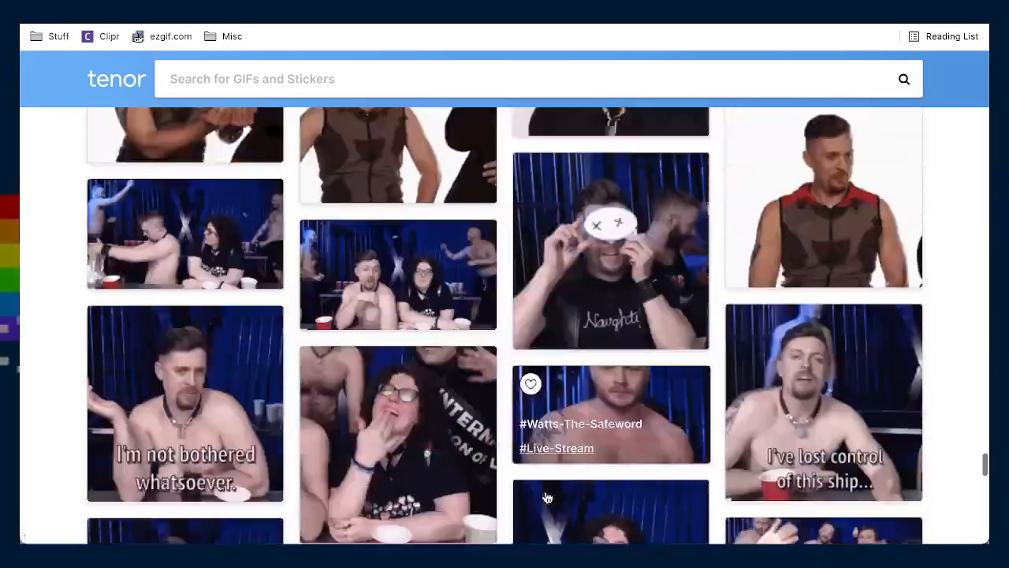
scroll(547, 497, down, 10)
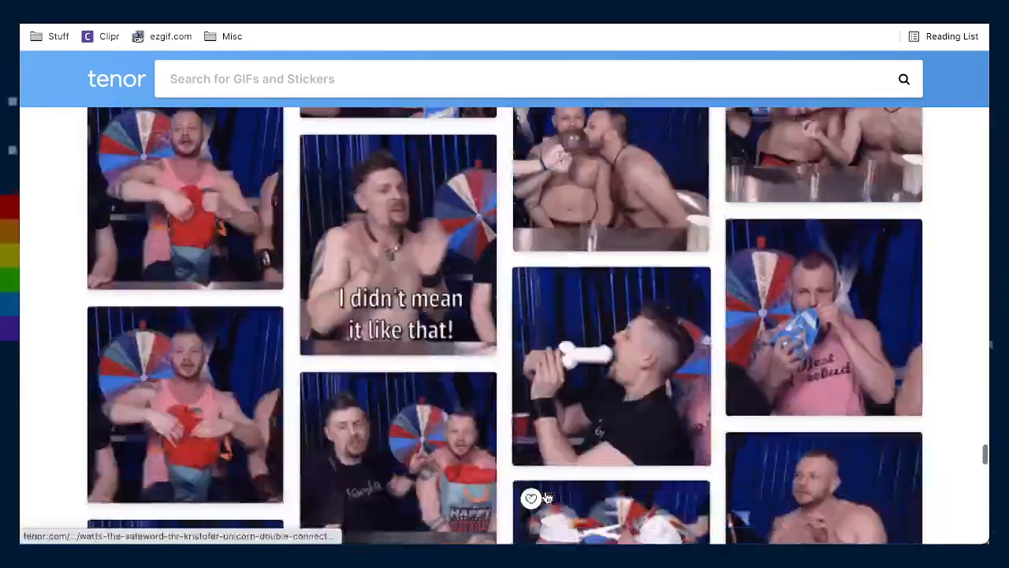
scroll(547, 497, down, 5)
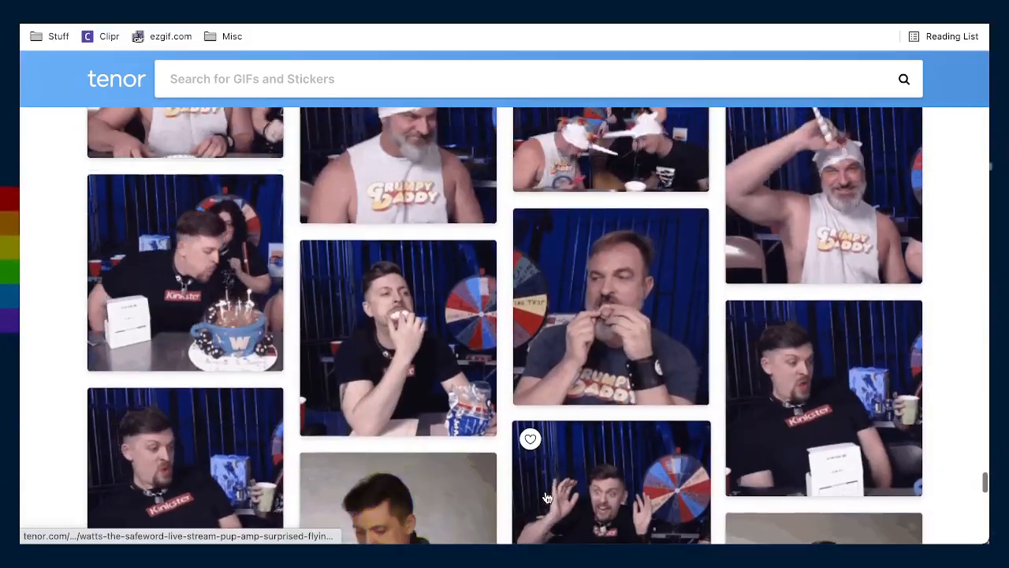
scroll(547, 497, down, 3)
scroll(544, 497, up, 2)
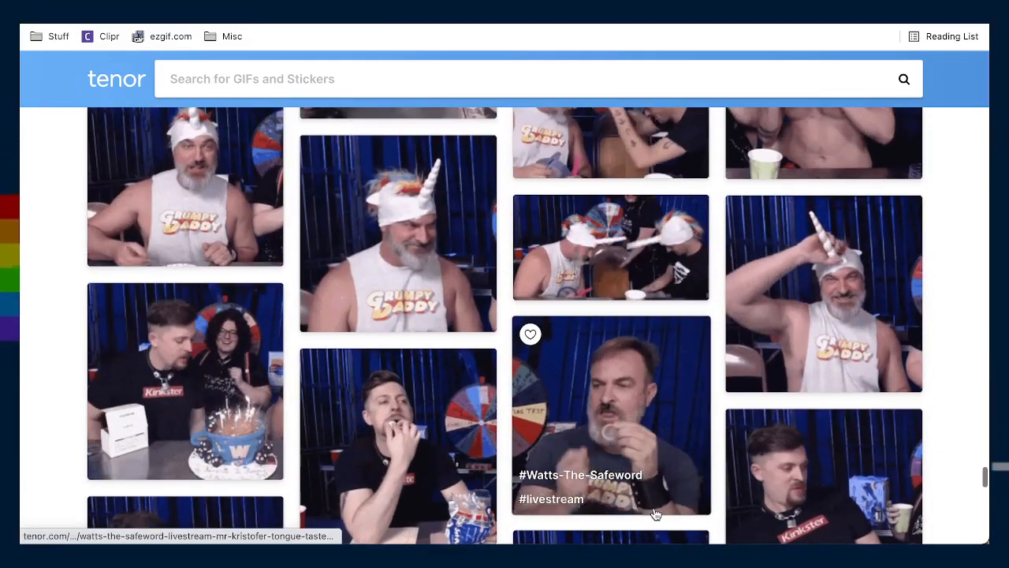
scroll(519, 493, down, 8)
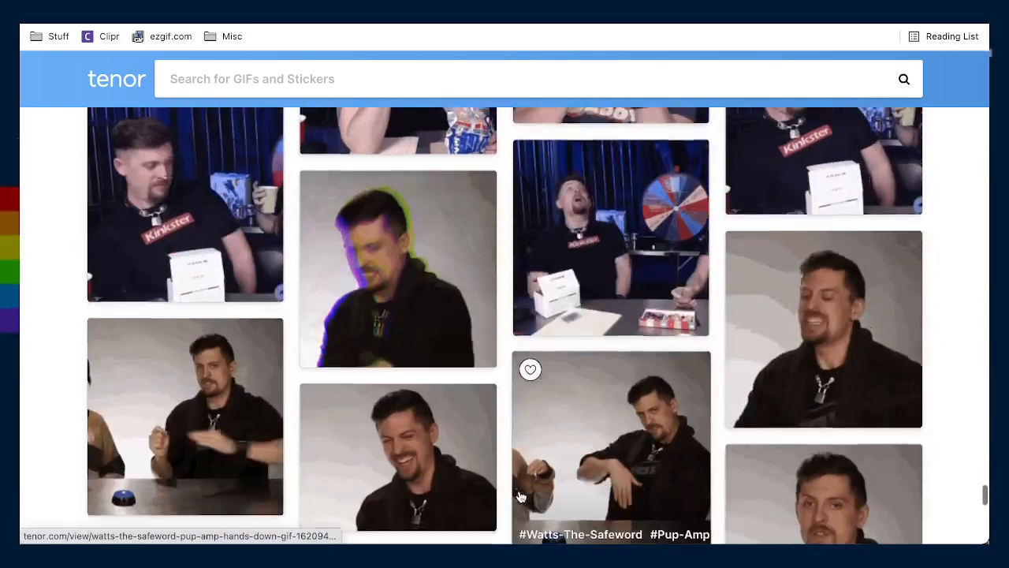
scroll(520, 495, down, 8)
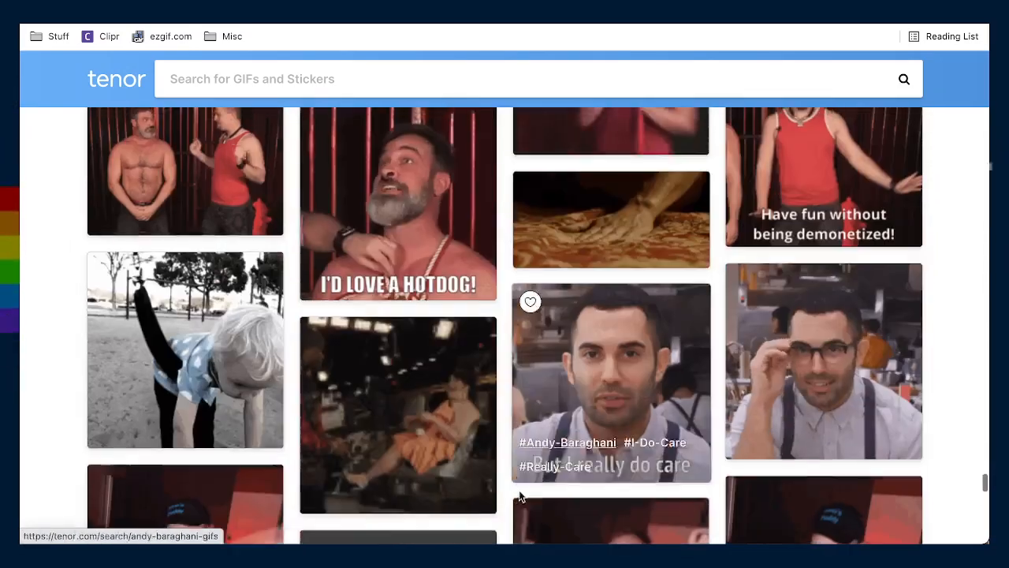
click(520, 495)
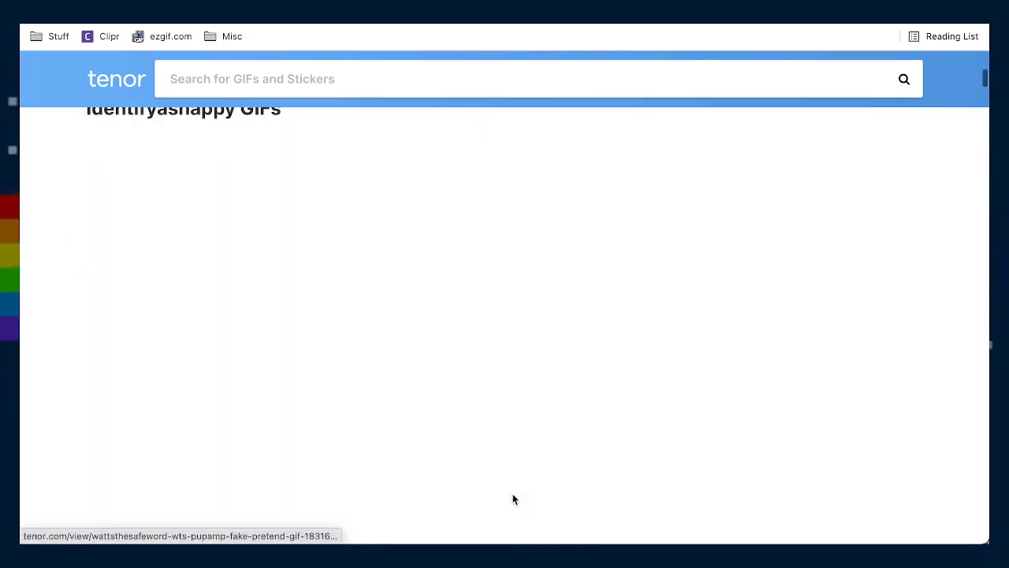
Review the first rows of recently uploaded GIFs on the identifyashappy profile and return to the page header
scroll(511, 499, down, 2)
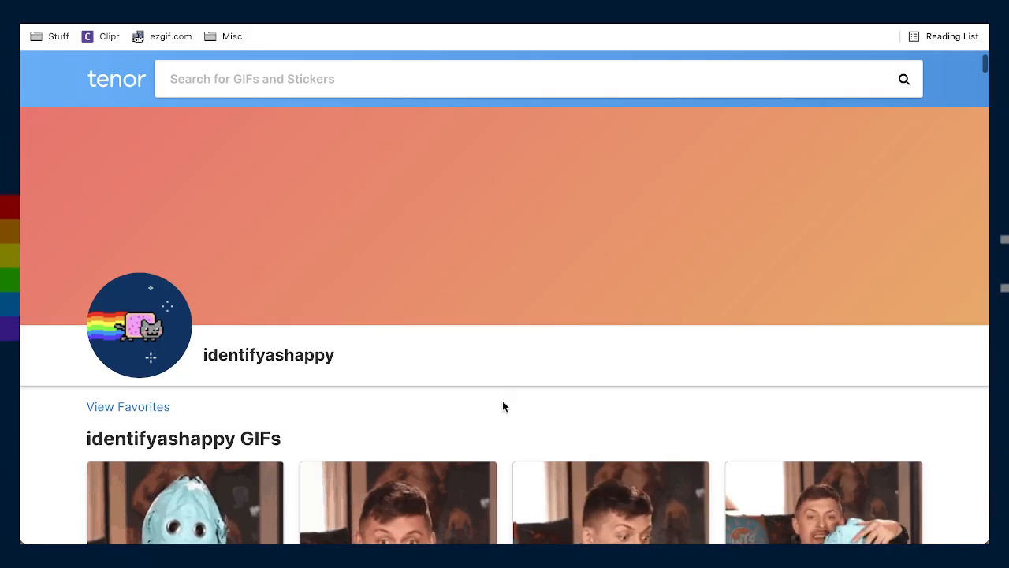
scroll(503, 405, down, 3)
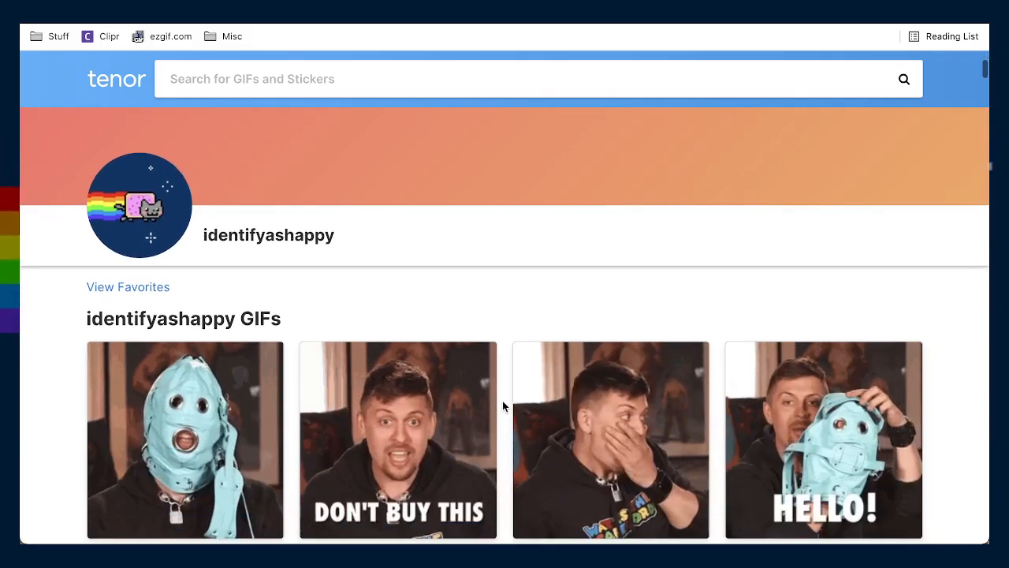
scroll(502, 400, up, 4)
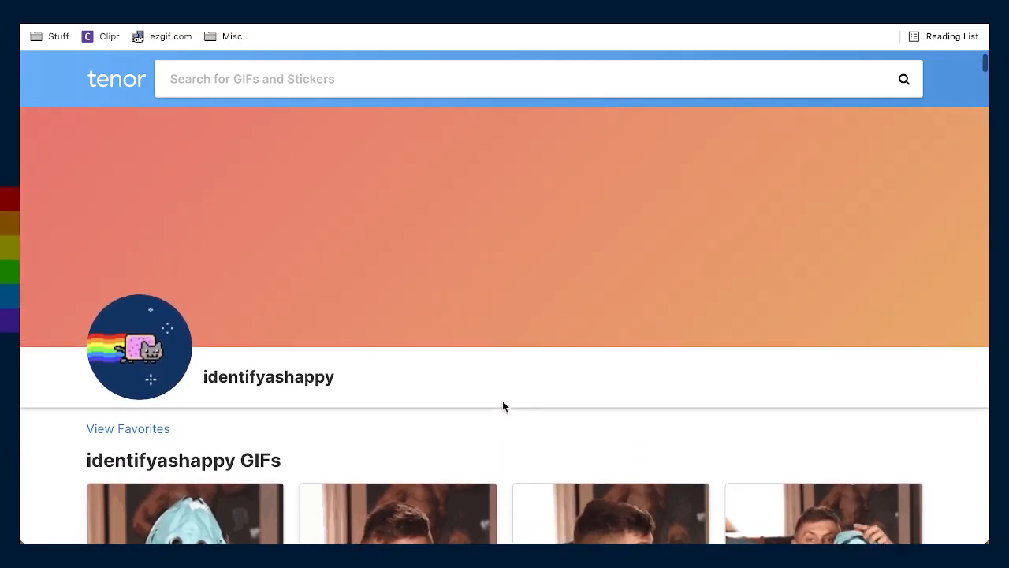
scroll(501, 406, down, 3)
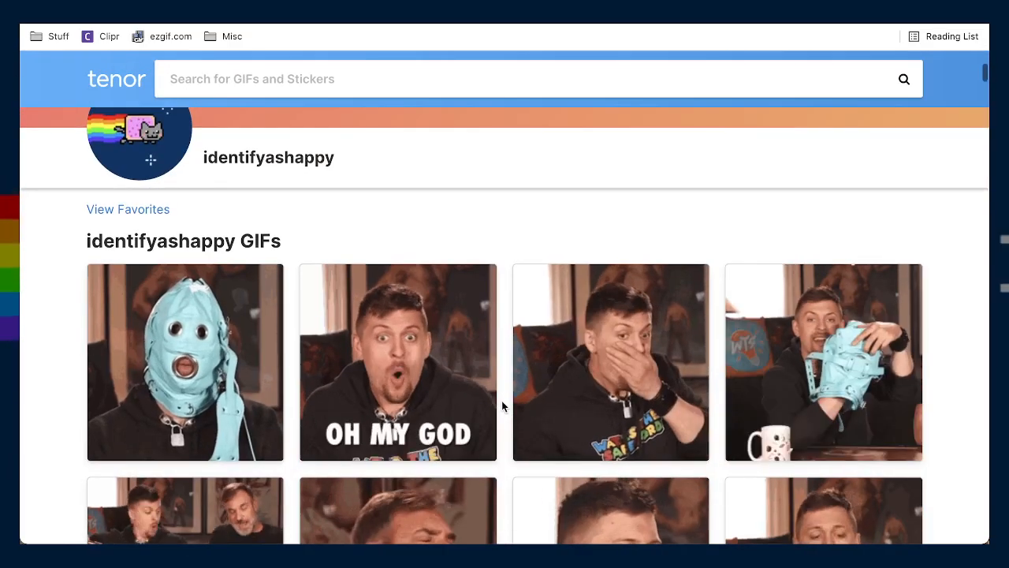
scroll(502, 406, down, 1)
scroll(502, 406, down, 1)
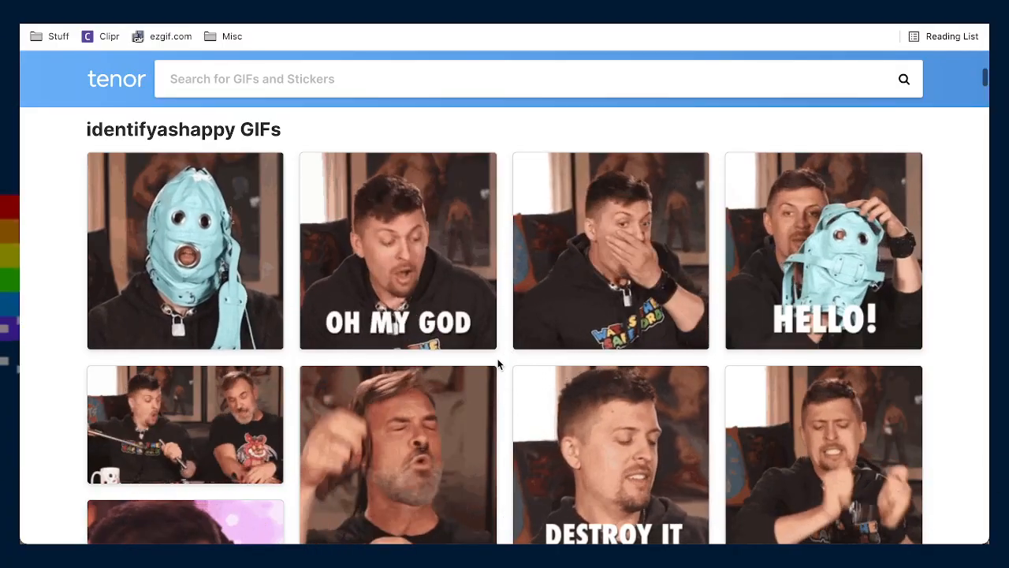
scroll(503, 237, down, 2)
scroll(503, 139, up, 3)
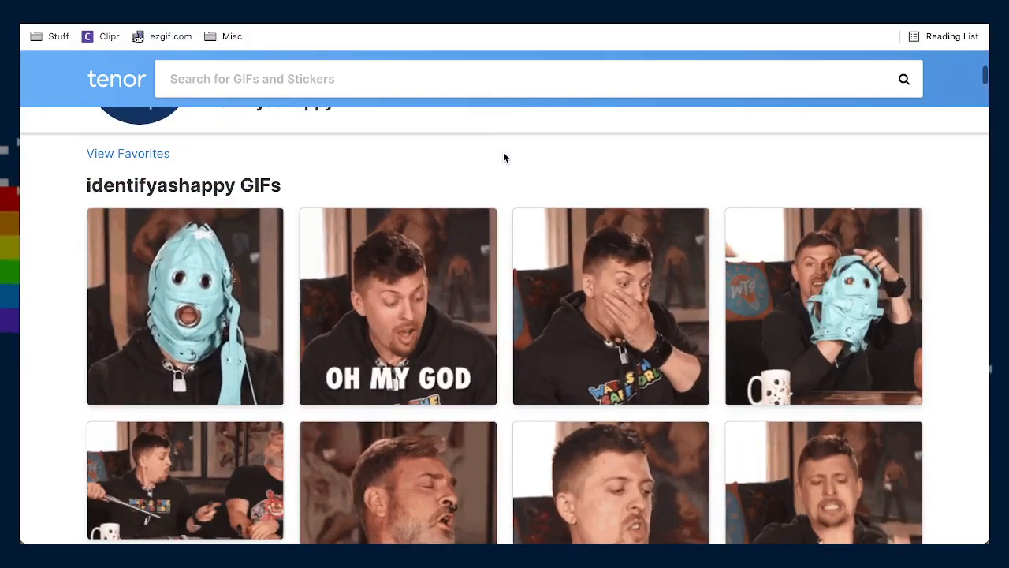
scroll(503, 165, up, 4)
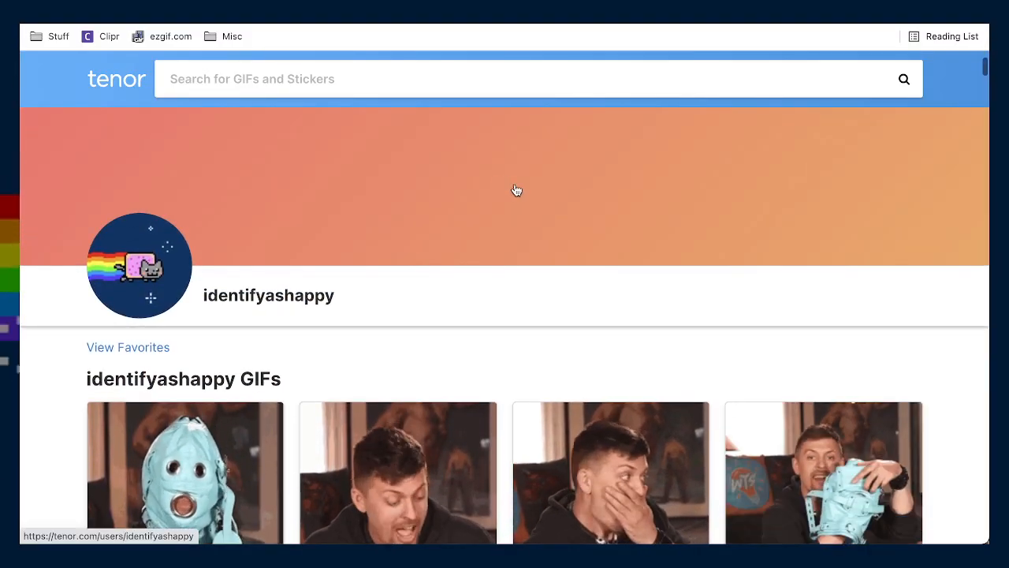
scroll(789, 152, up, 2)
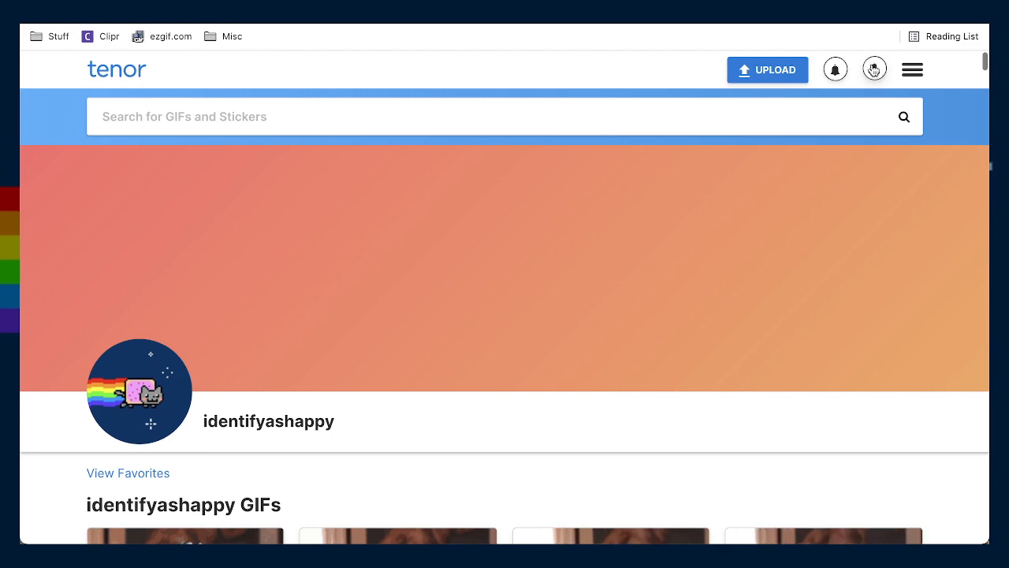
scroll(399, 421, down, 3)
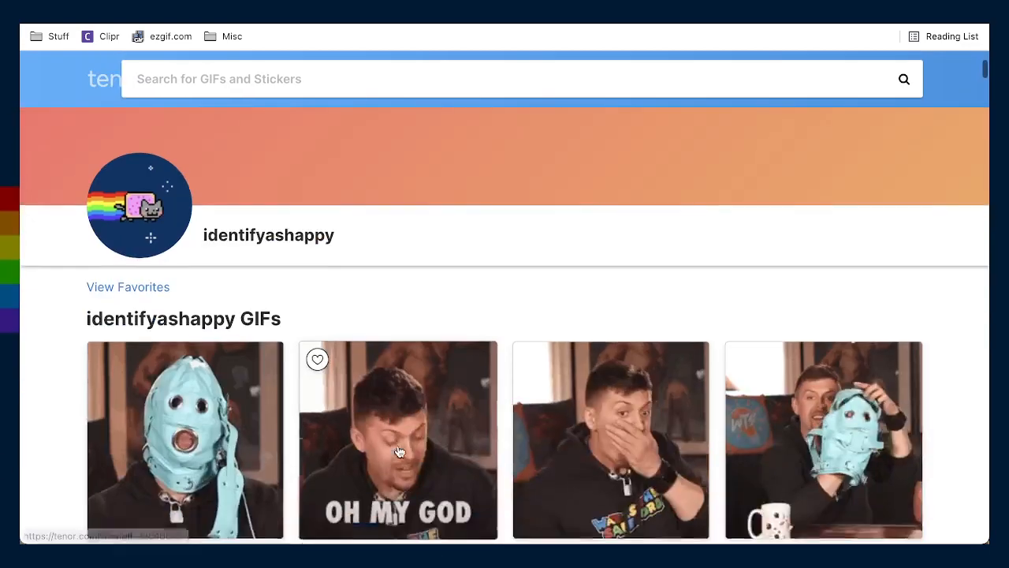
scroll(442, 333, down, 1)
scroll(486, 335, down, 1)
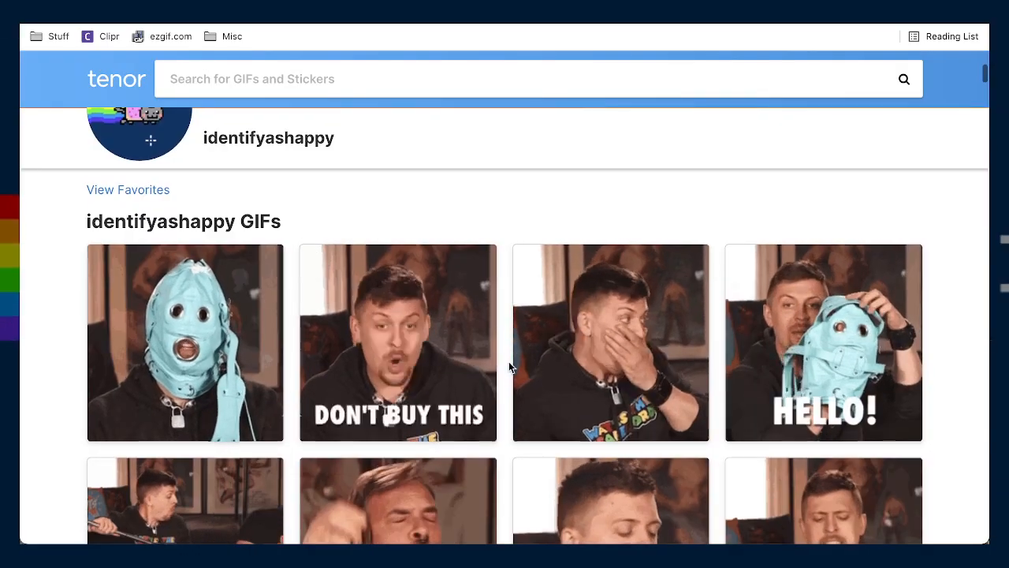
scroll(509, 361, down, 4)
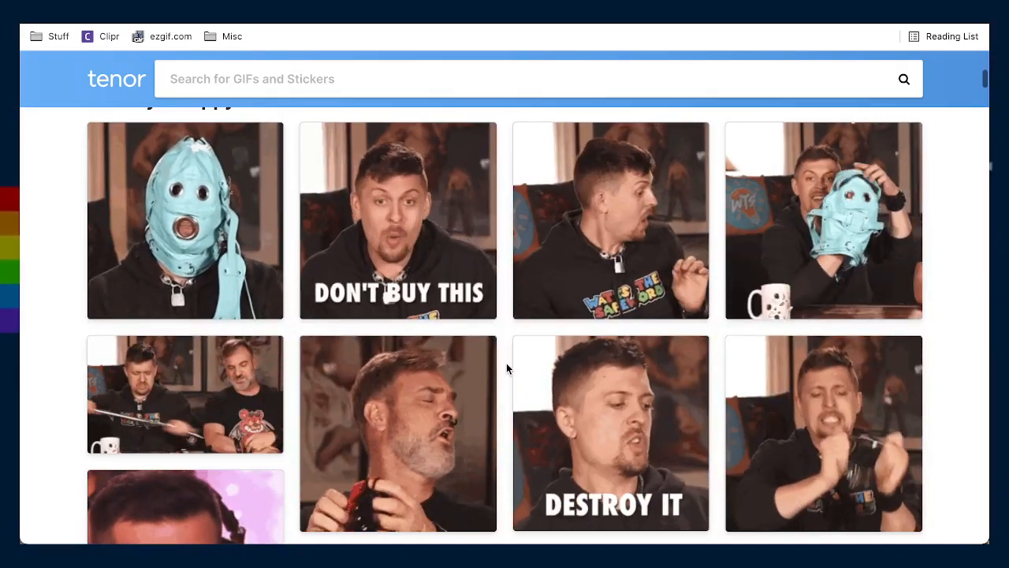
scroll(506, 363, up, 8)
scroll(505, 368, up, 5)
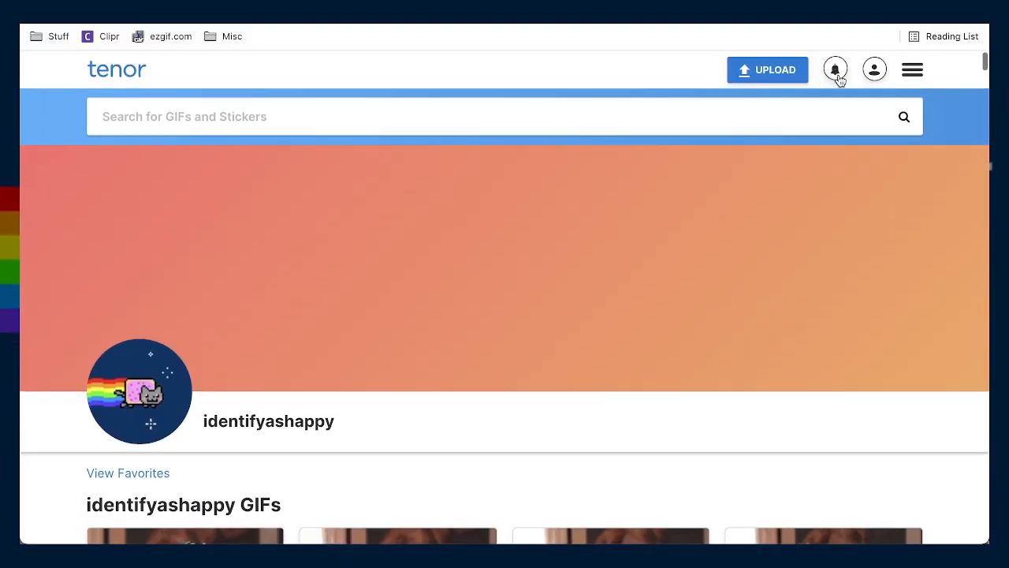
Open the Tenor notifications and enlarge the page to read the notices about GIFs featured in wts, pupamp and wattsthesafeword
click(835, 72)
scroll(745, 361, down, 5)
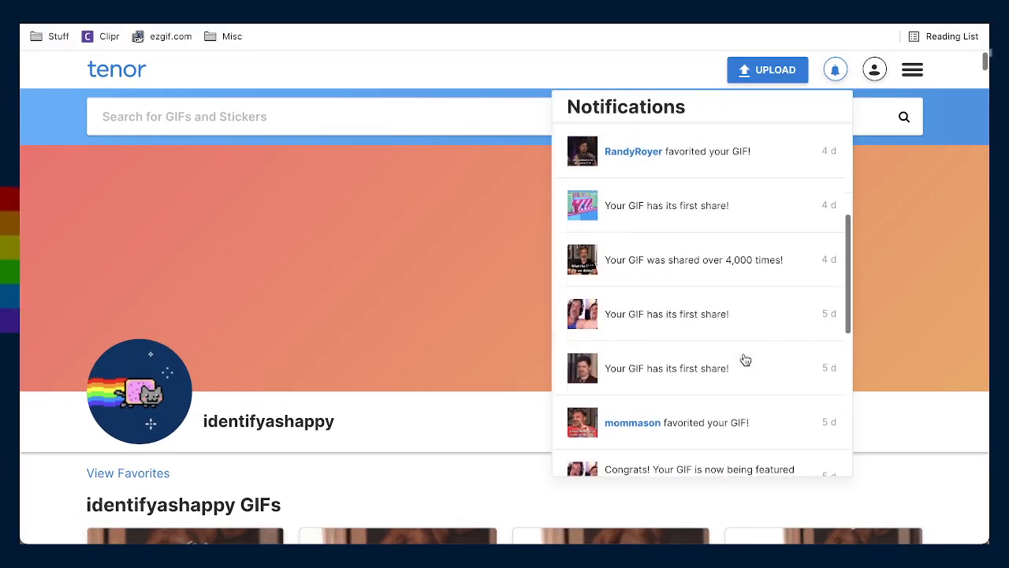
scroll(745, 350, down, 3)
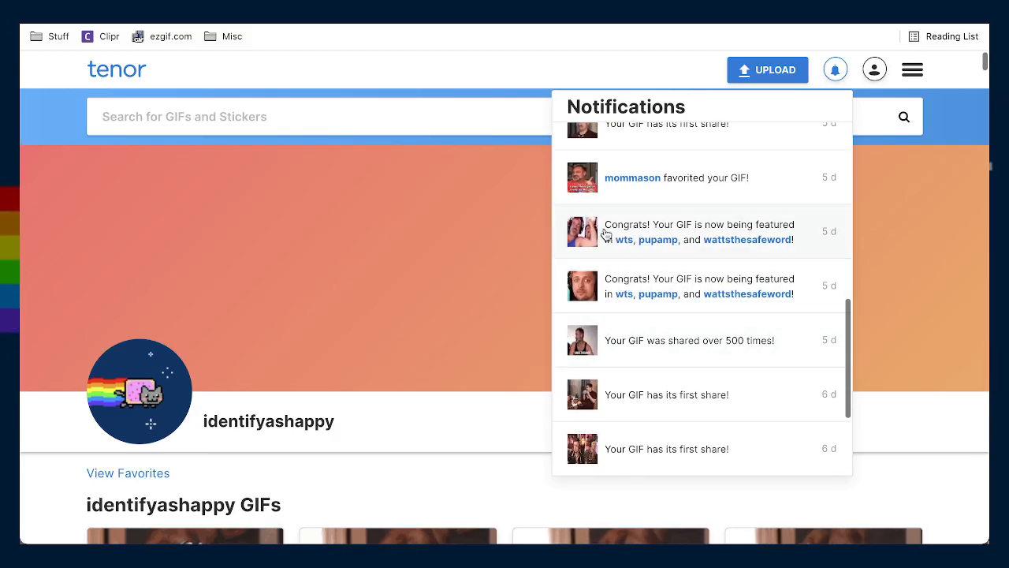
key(ctrl+plus)
key(ctrl+plus)
key(ctrl+plus)
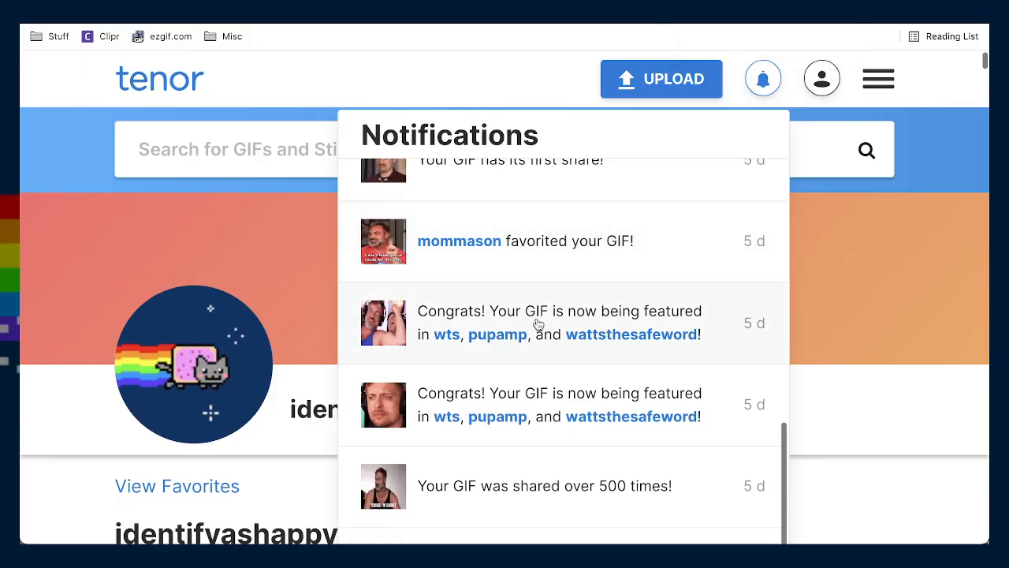
scroll(537, 324, down, 2)
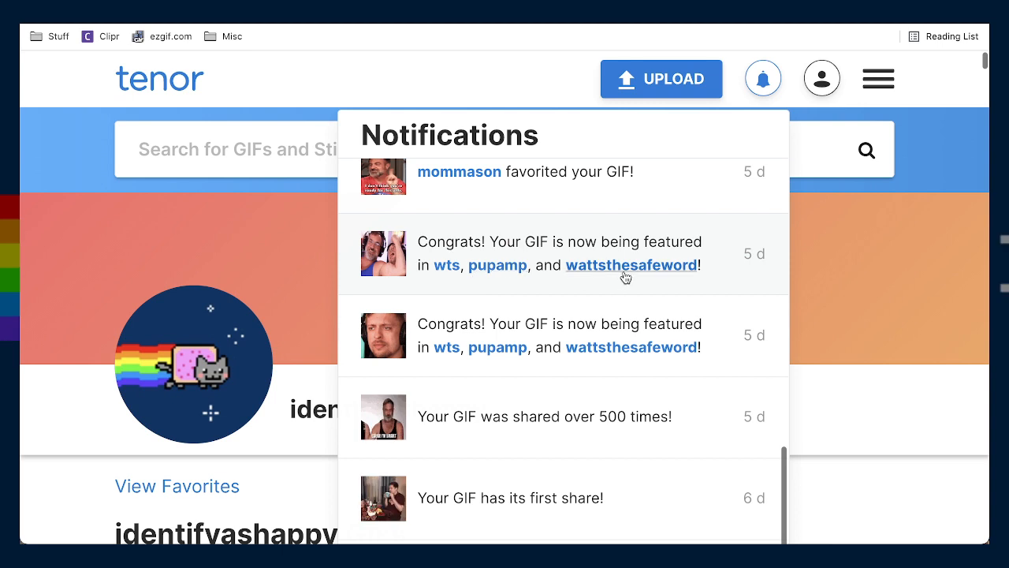
Open the featured arm-flex GIF from its notification, check its page and tags, and return to the profile
click(380, 265)
scroll(583, 360, down, 2)
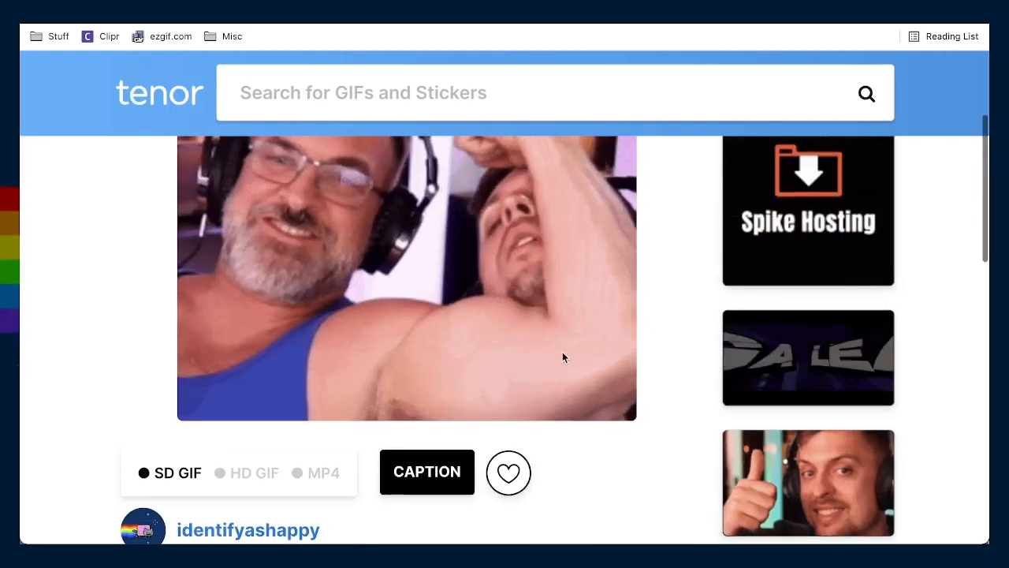
scroll(548, 367, up, 1)
scroll(495, 359, down, 1)
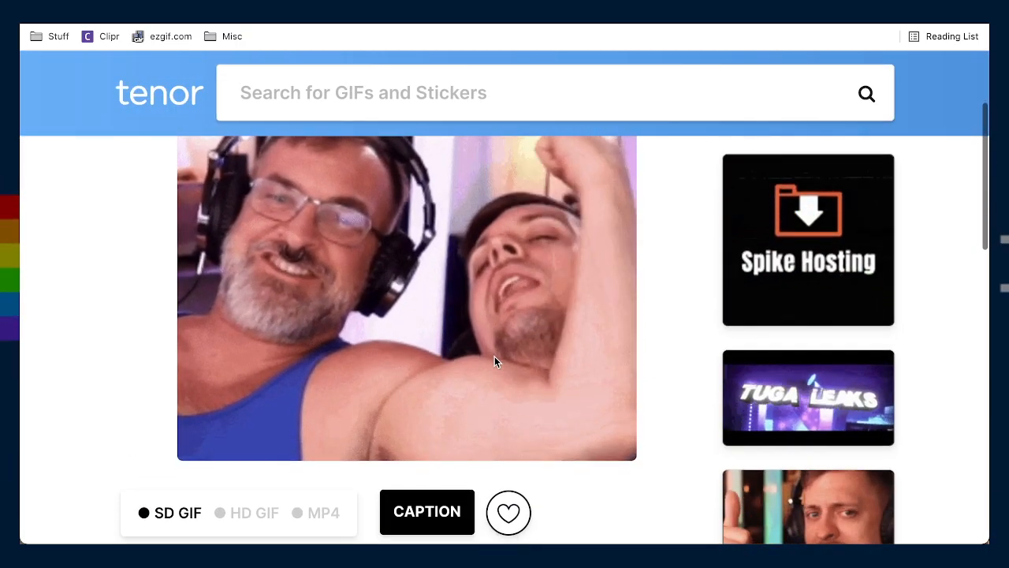
scroll(471, 354, down, 5)
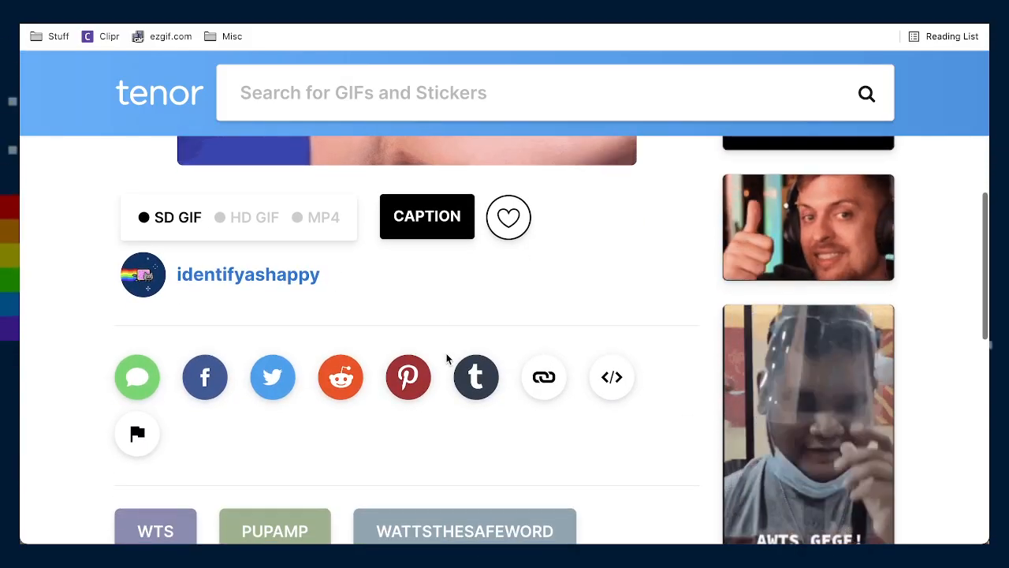
scroll(452, 354, down, 2)
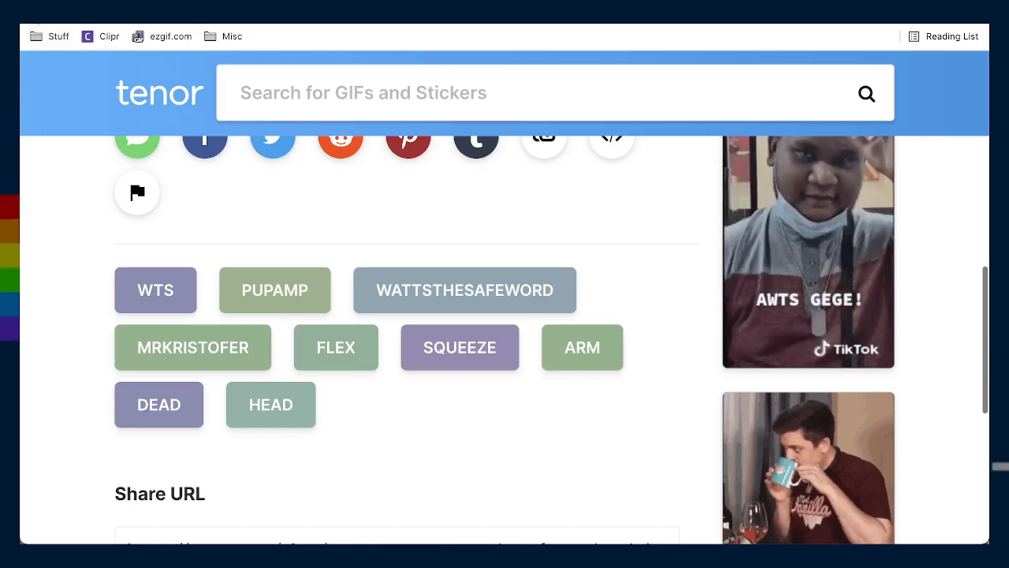
click(34, 13)
scroll(406, 336, down, 1)
scroll(406, 341, up, 1)
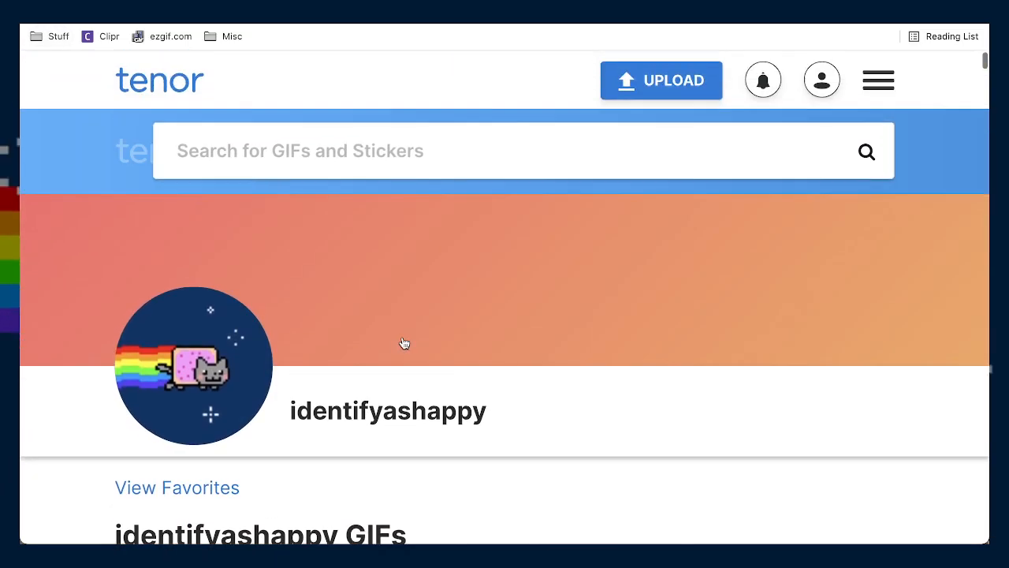
Open Twitter in a new tab and bring up the GIF picker for a new tweet
key(ctrl+t)
text(twitter)
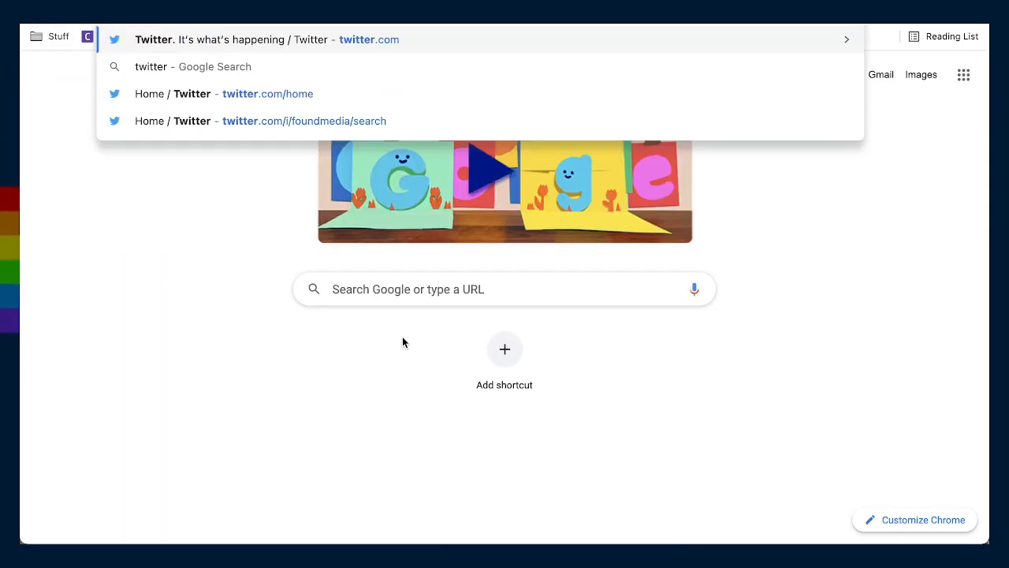
key(Return)
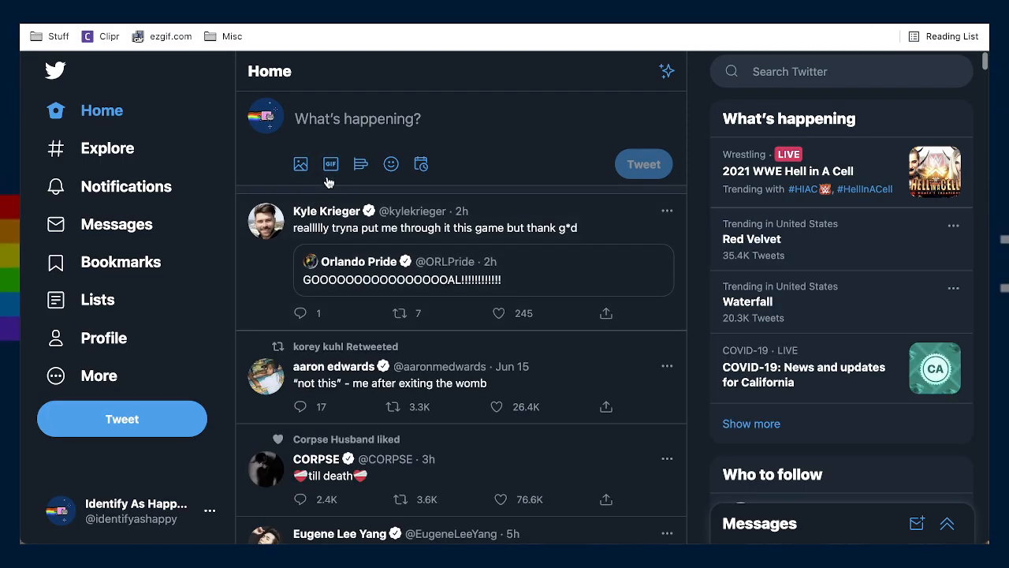
click(330, 164)
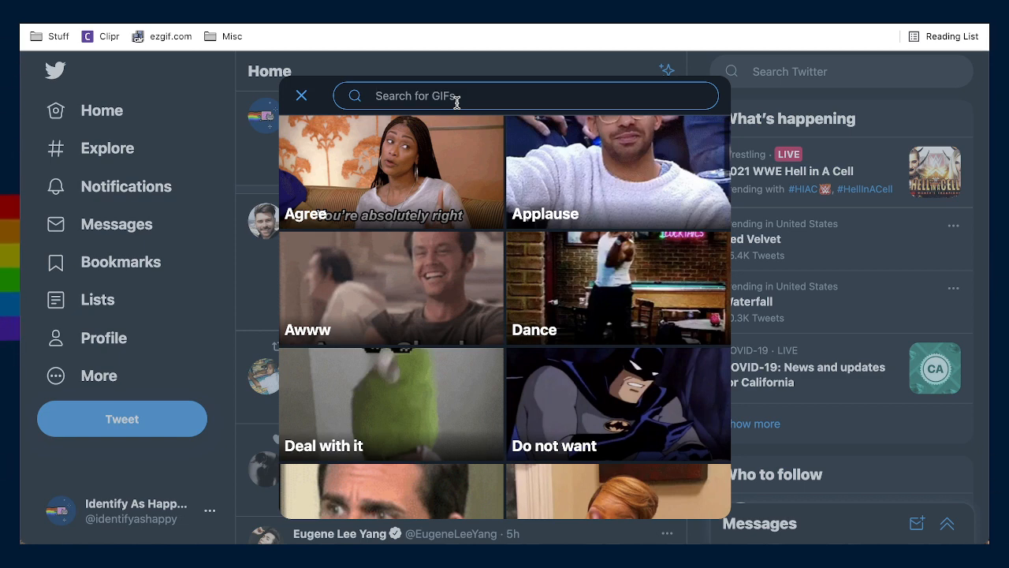
Search the tweet's GIF picker for "wattsthesafeword"
text(wattsthe)
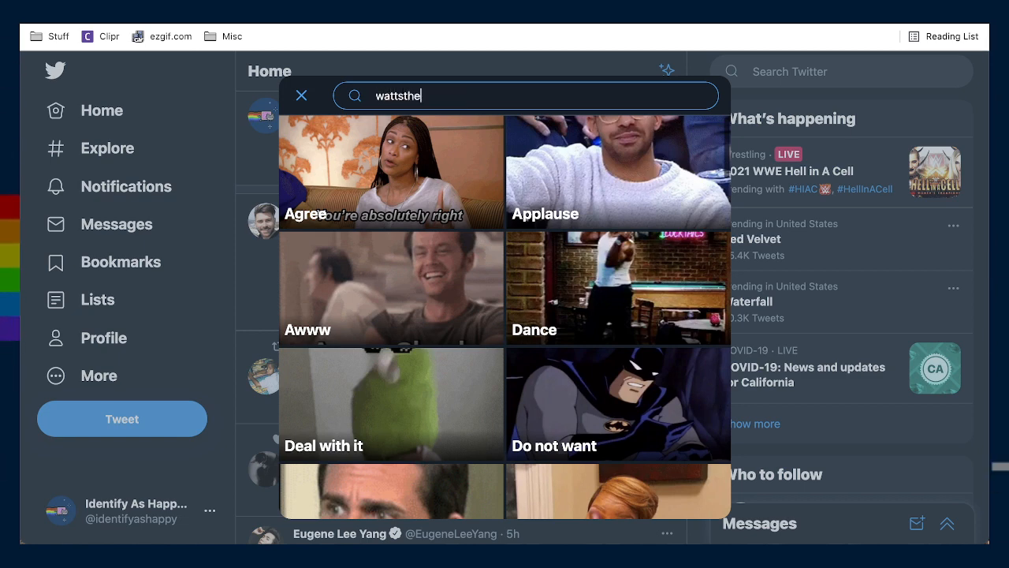
text(gif)
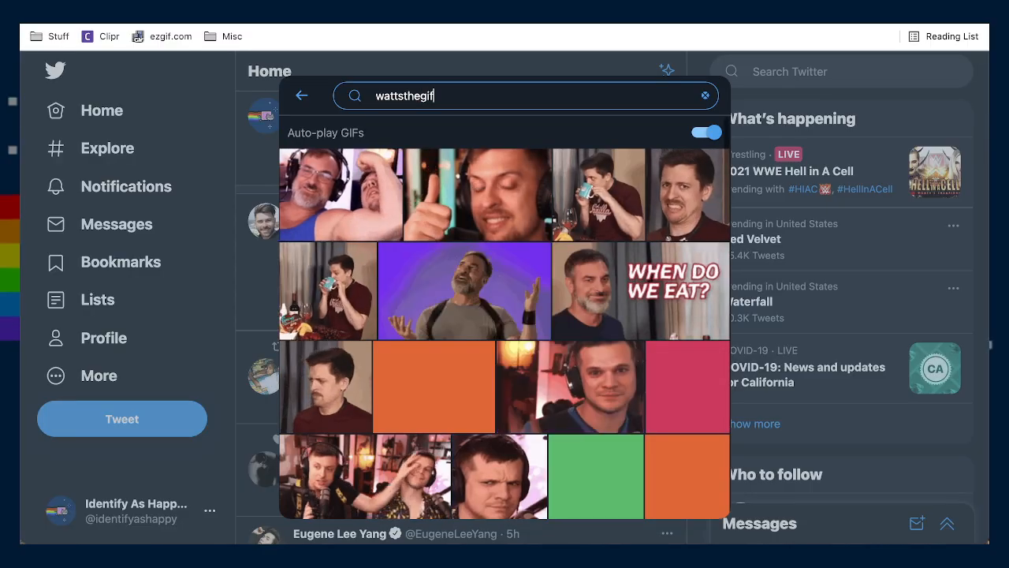
key(BackSpace)
key(BackSpace)
key(BackSpace)
text(saf)
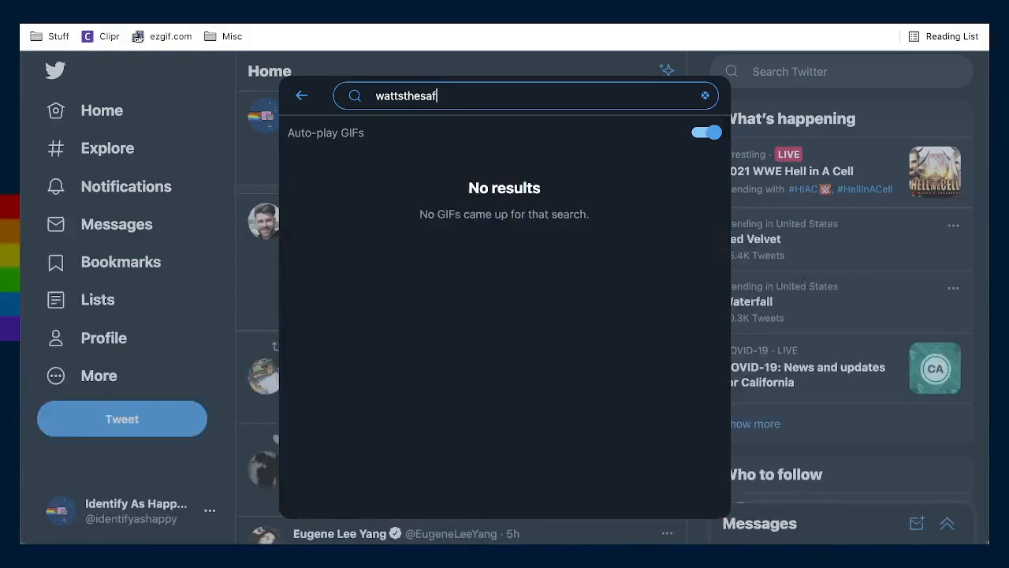
text(ewrod)
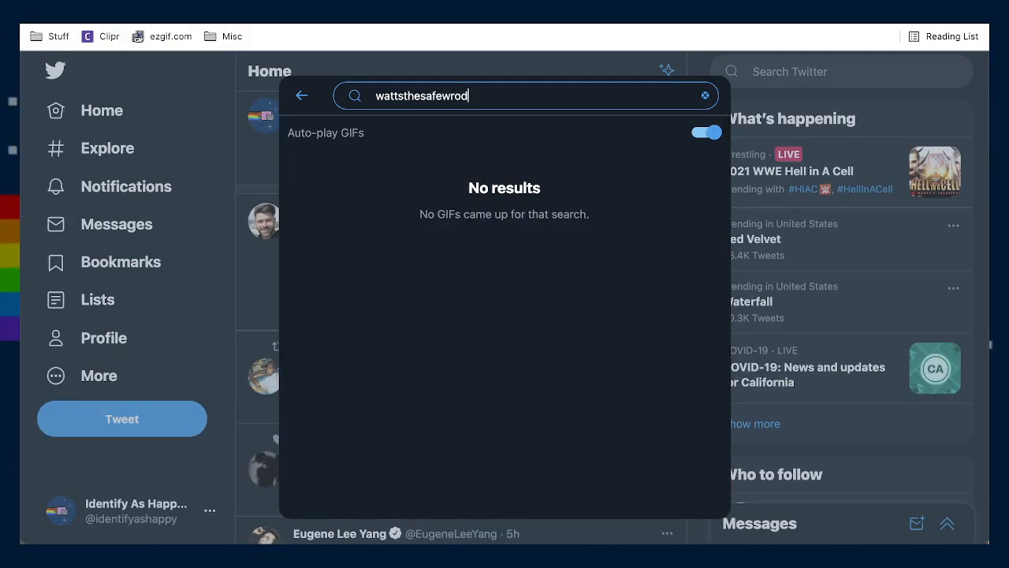
key(BackSpace)
key(BackSpace)
key(BackSpace)
text(ord)
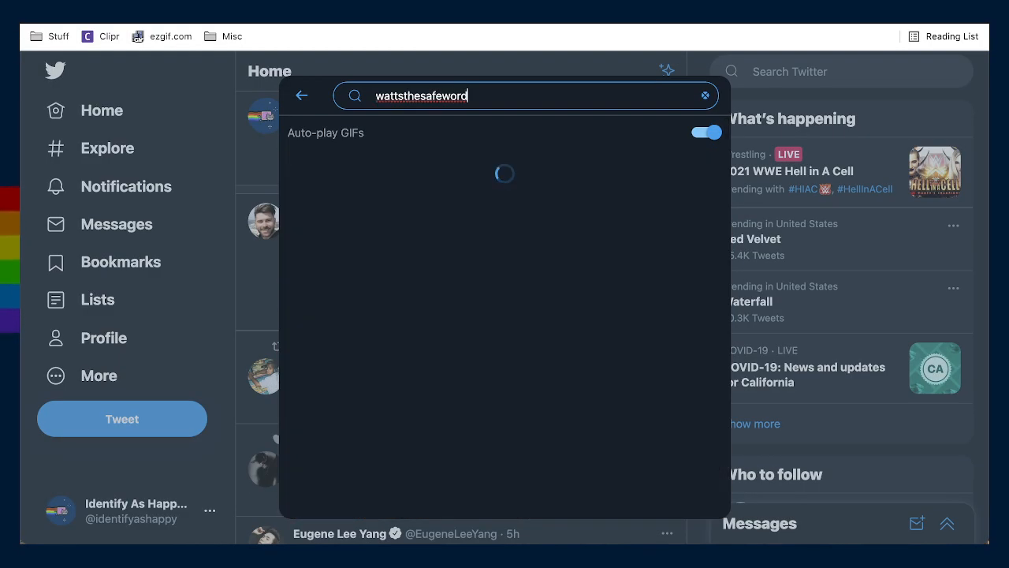
Browse the GIF results, attach the featured arm-flex GIF to the unsent tweet and remove it again
scroll(490, 355, down, 1)
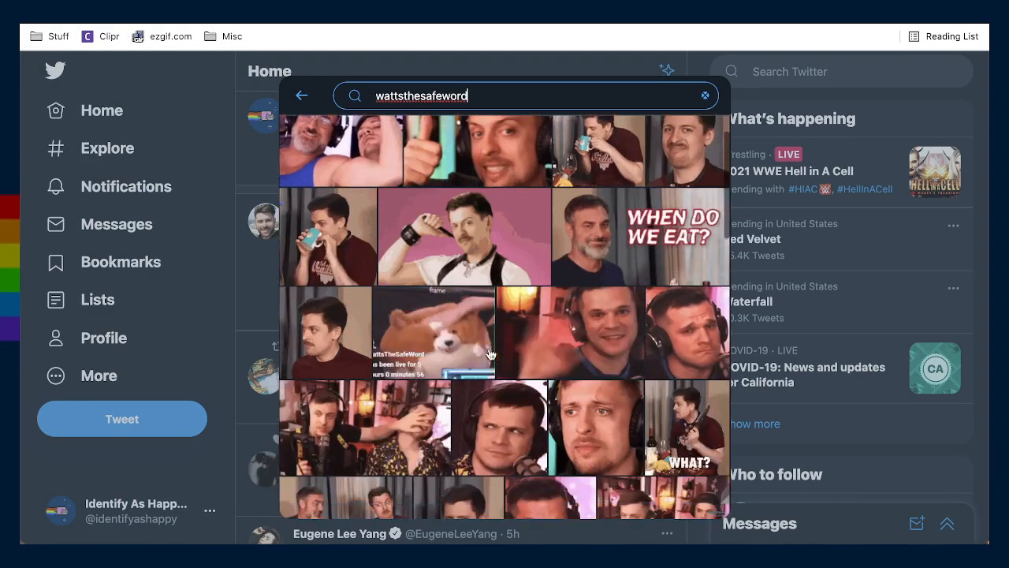
scroll(490, 355, down, 2)
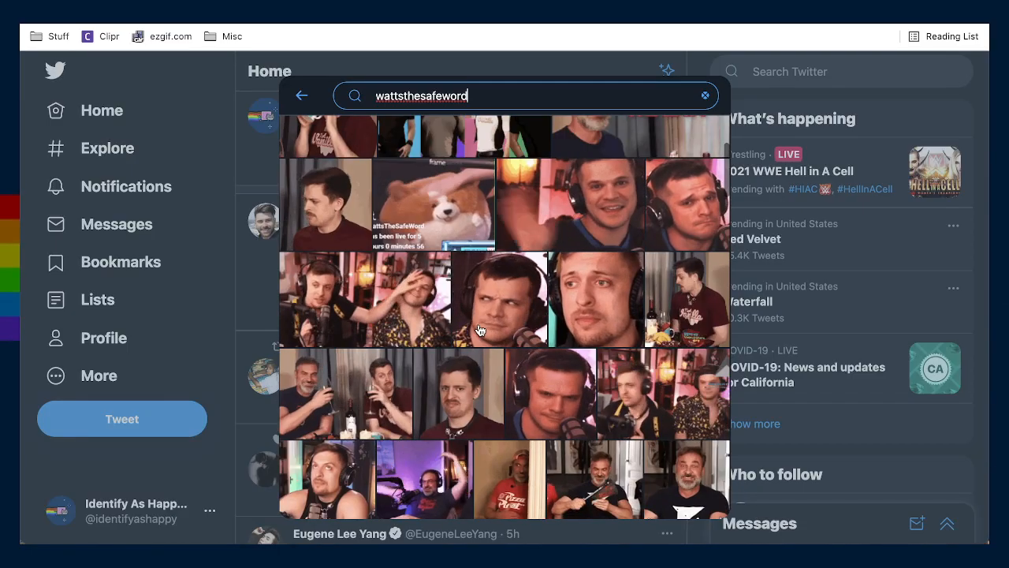
scroll(478, 329, down, 3)
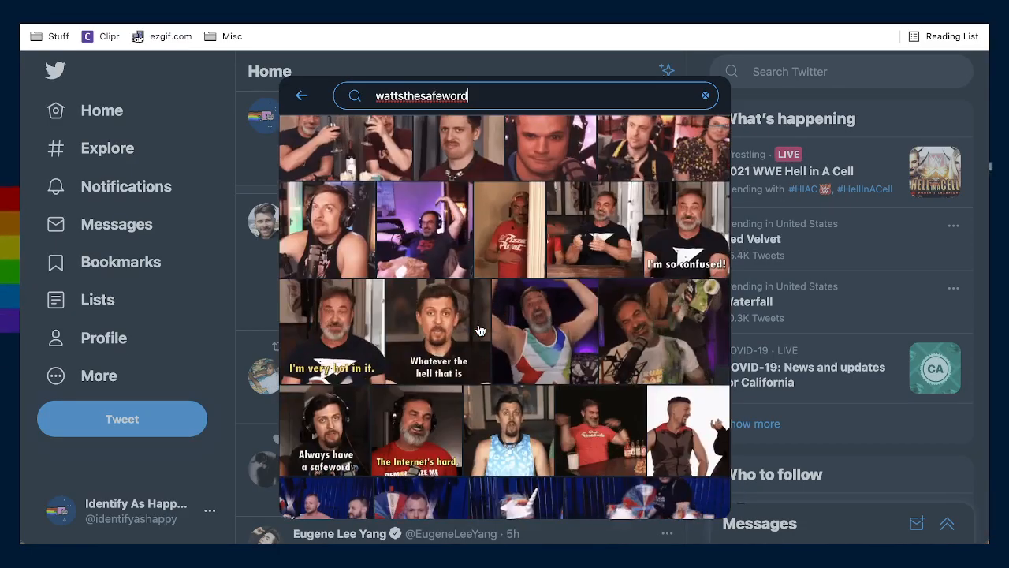
scroll(478, 330, up, 6)
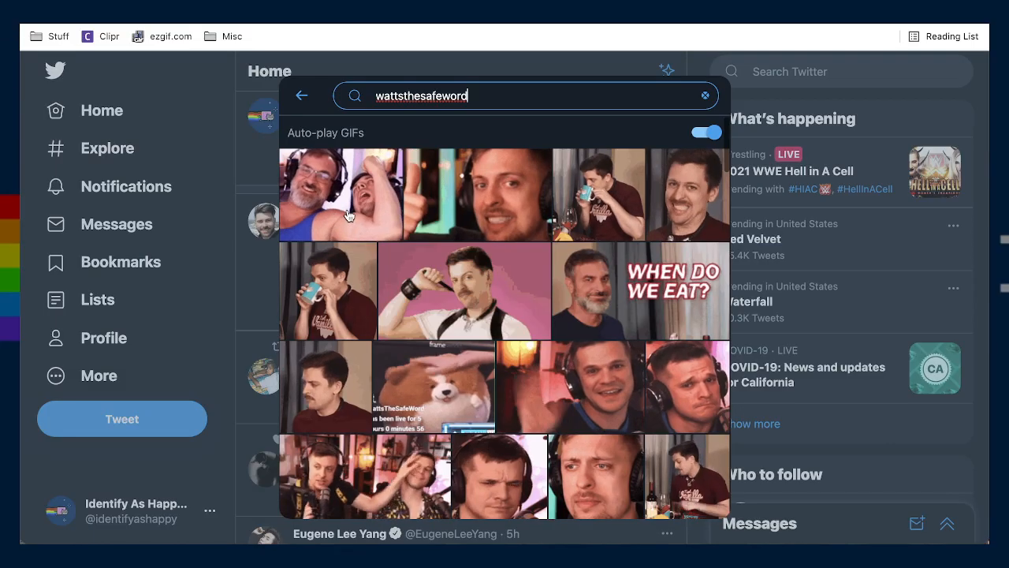
click(396, 236)
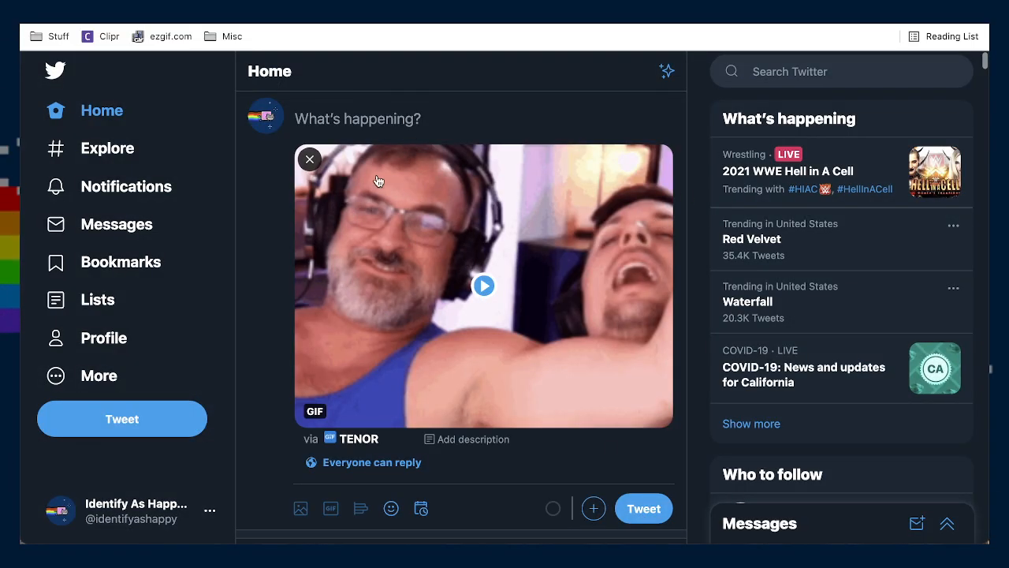
click(310, 162)
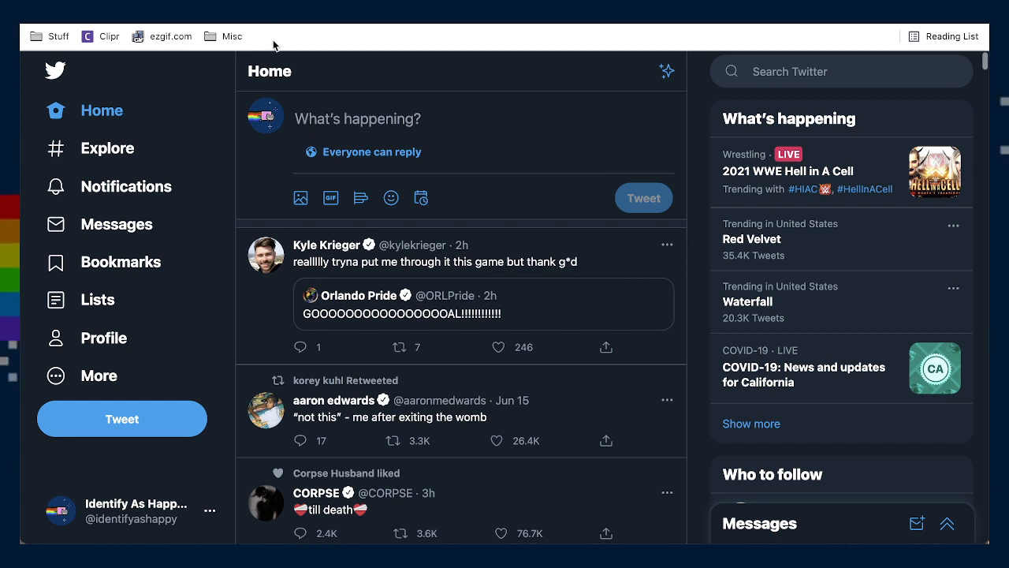
Reopen and close the tweet's GIF picker, and look through the home timeline down to Watts The Safeword's "The Try Gays" GIF tweet
click(331, 198)
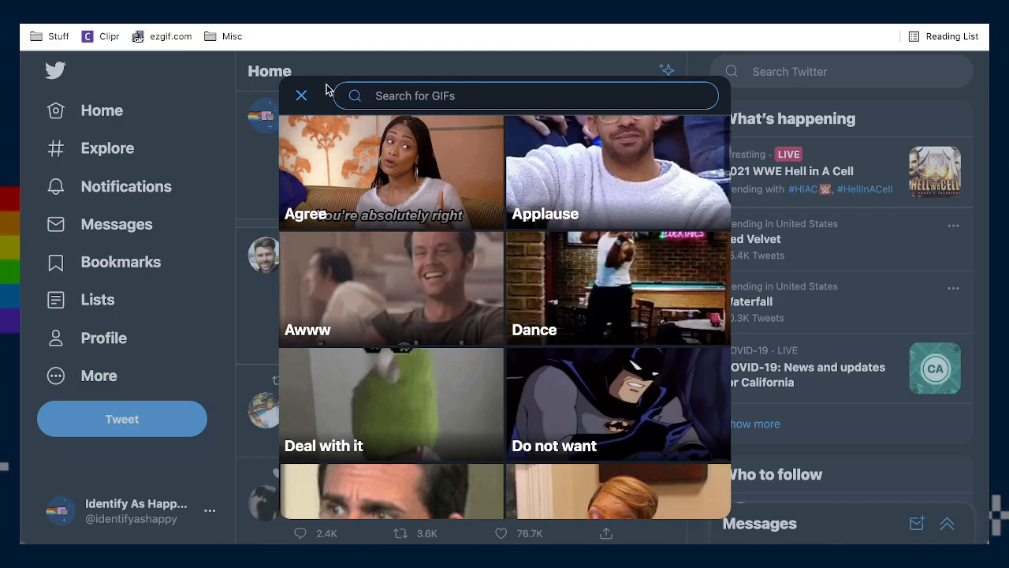
click(301, 95)
scroll(235, 251, down, 5)
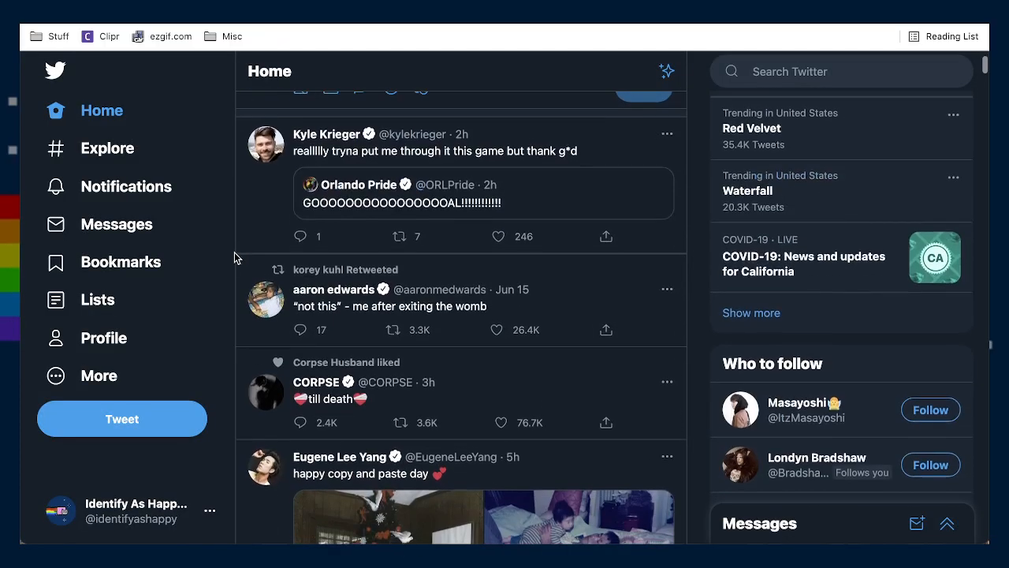
scroll(234, 257, down, 3)
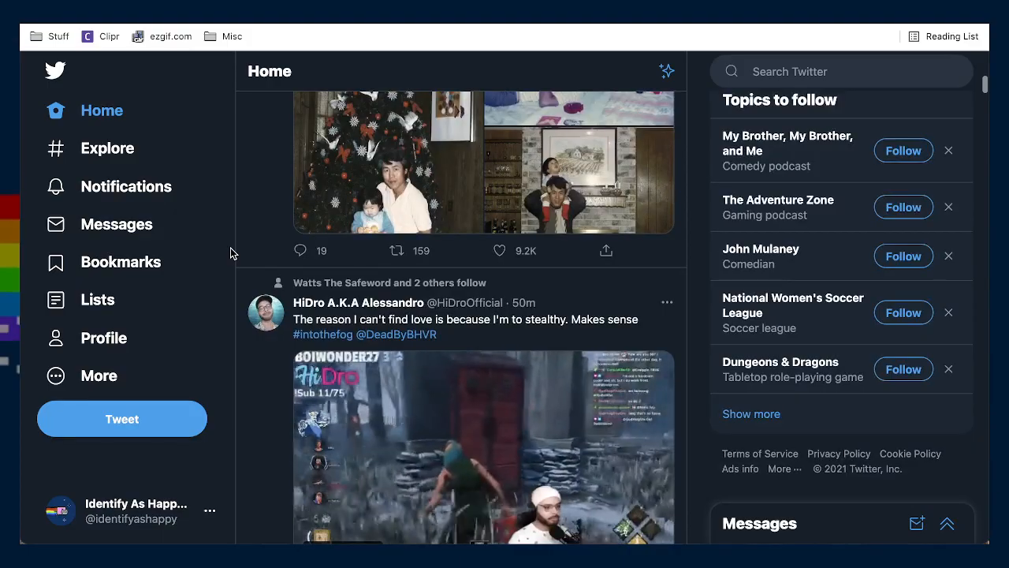
scroll(231, 252, down, 5)
scroll(230, 252, down, 3)
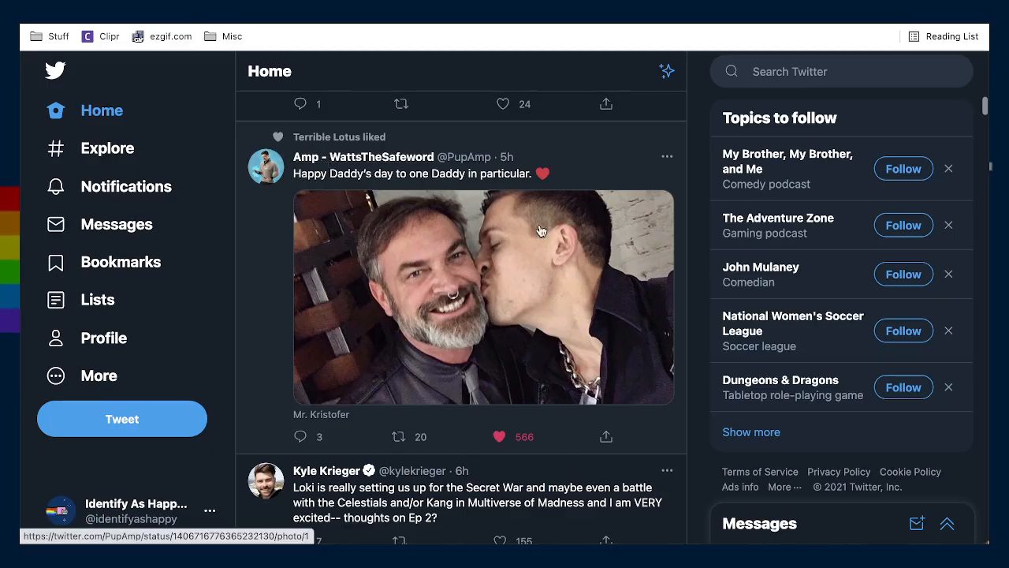
scroll(525, 275, down, 1)
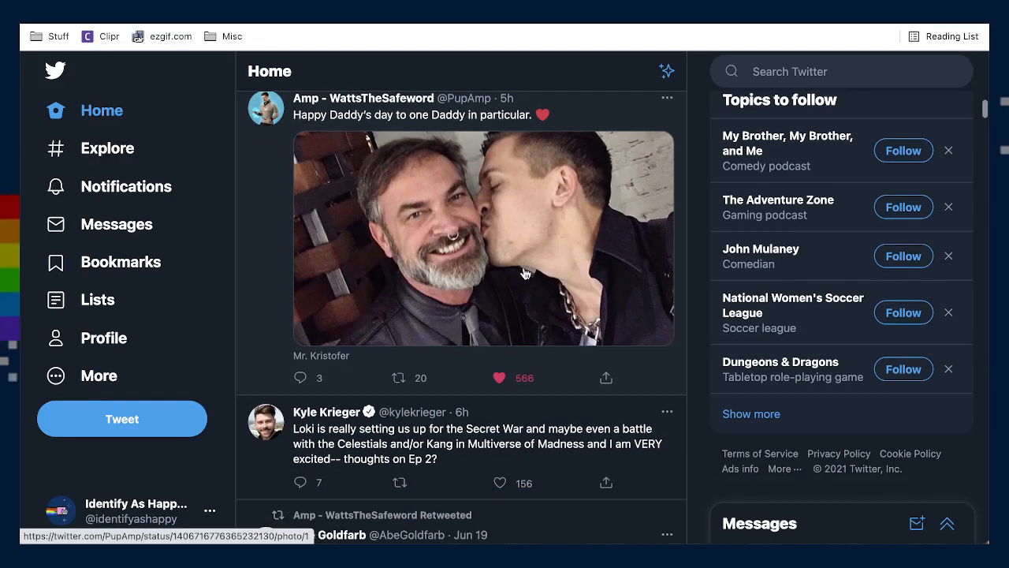
scroll(526, 278, up, 1)
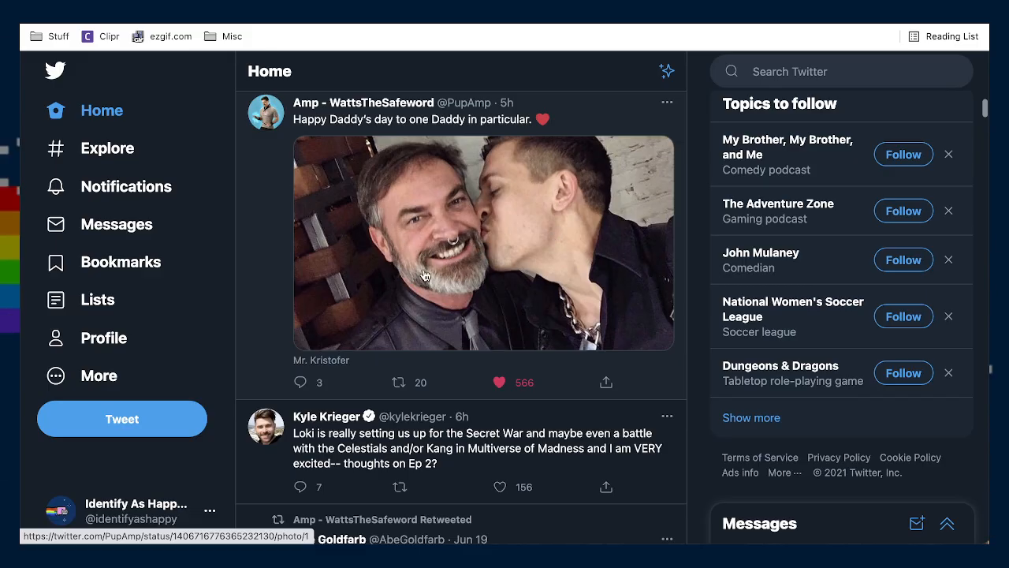
scroll(430, 285, down, 2)
scroll(431, 288, up, 1)
scroll(431, 288, up, 2)
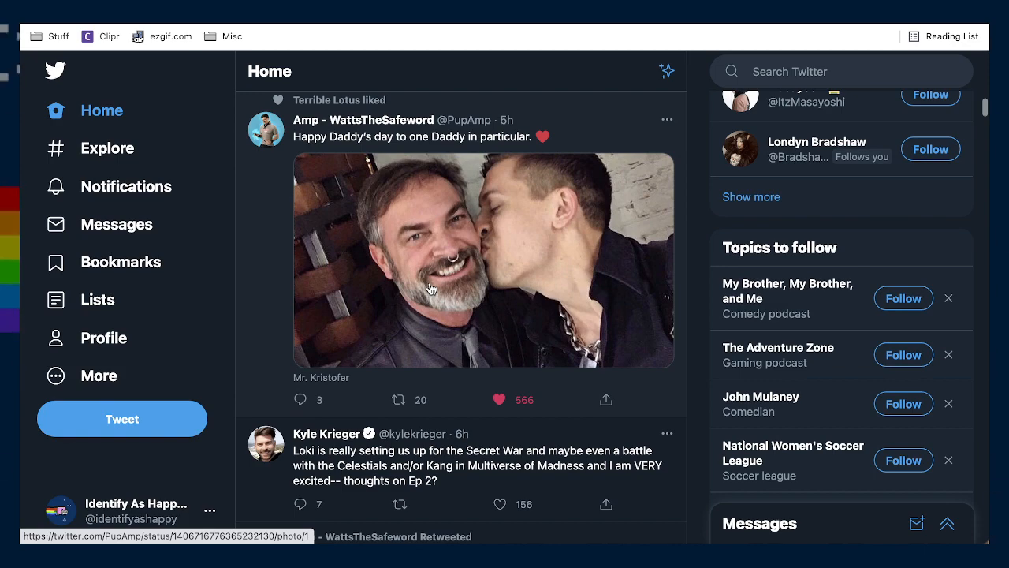
scroll(432, 289, down, 5)
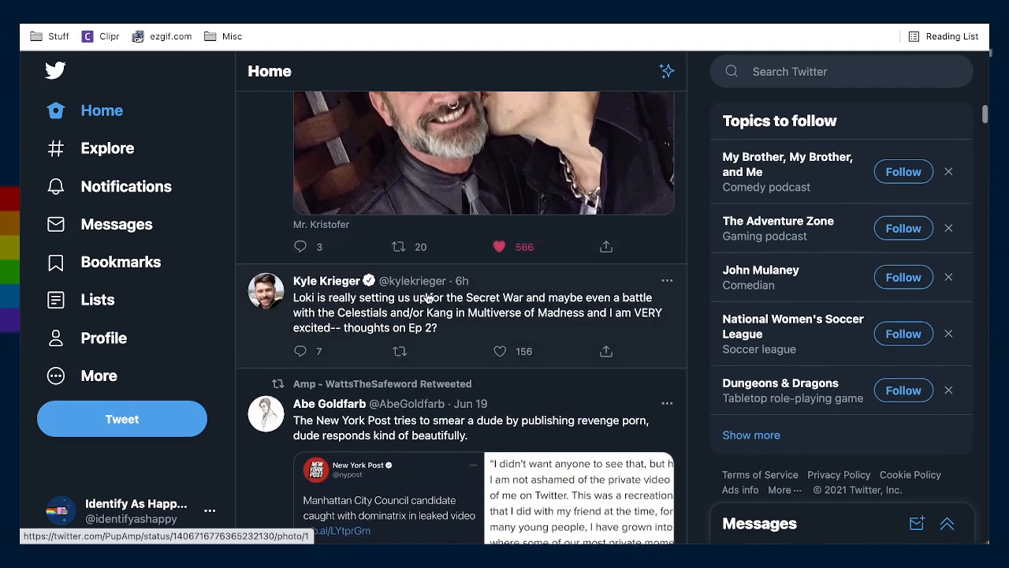
scroll(428, 297, down, 1)
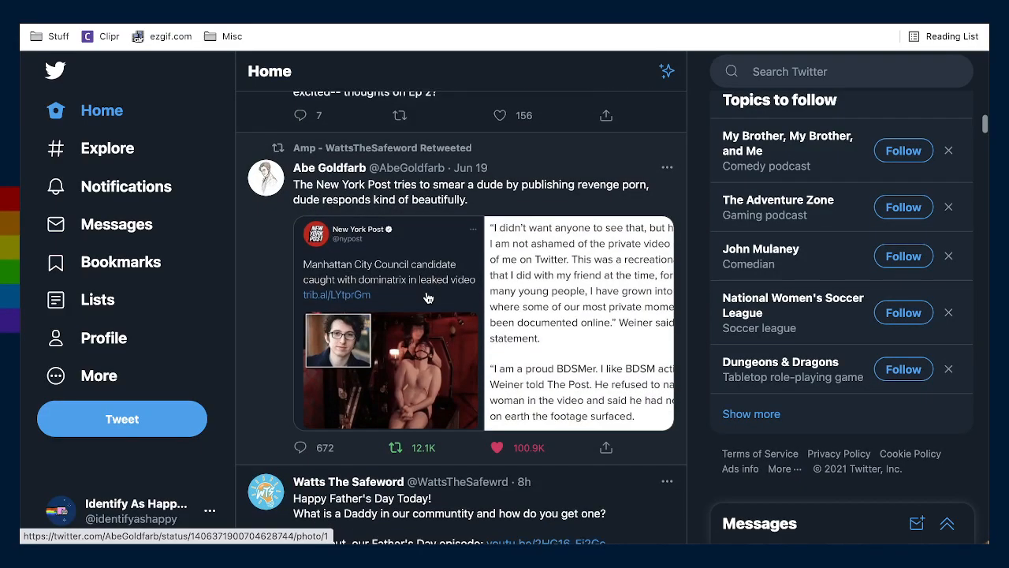
scroll(428, 297, up, 5)
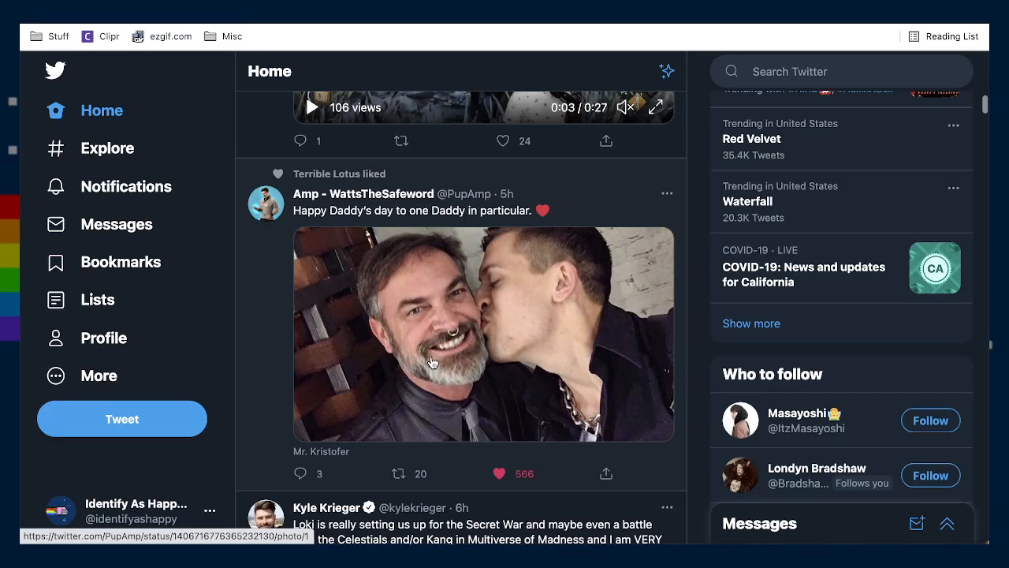
scroll(432, 362, down, 3)
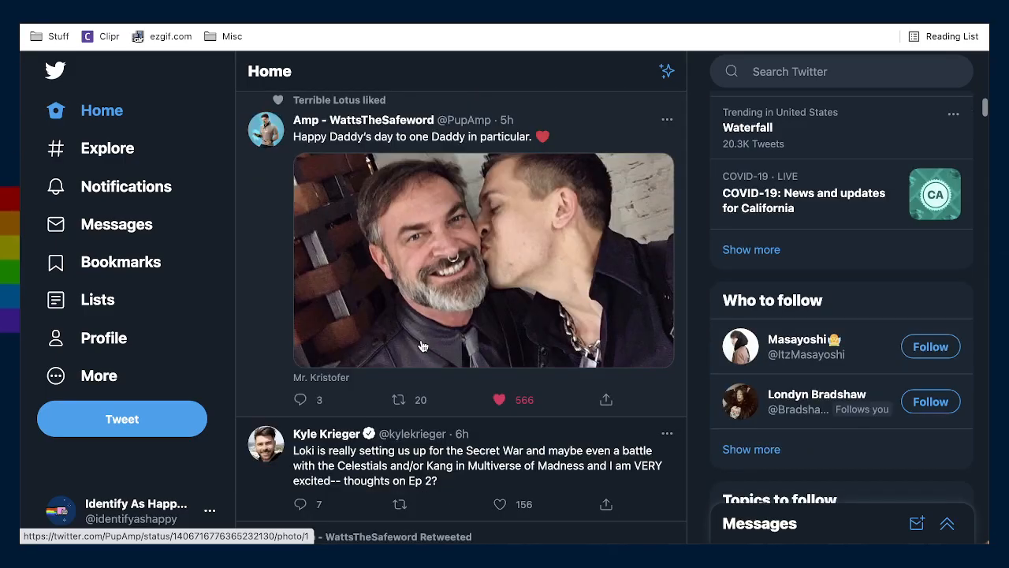
scroll(378, 339, down, 8)
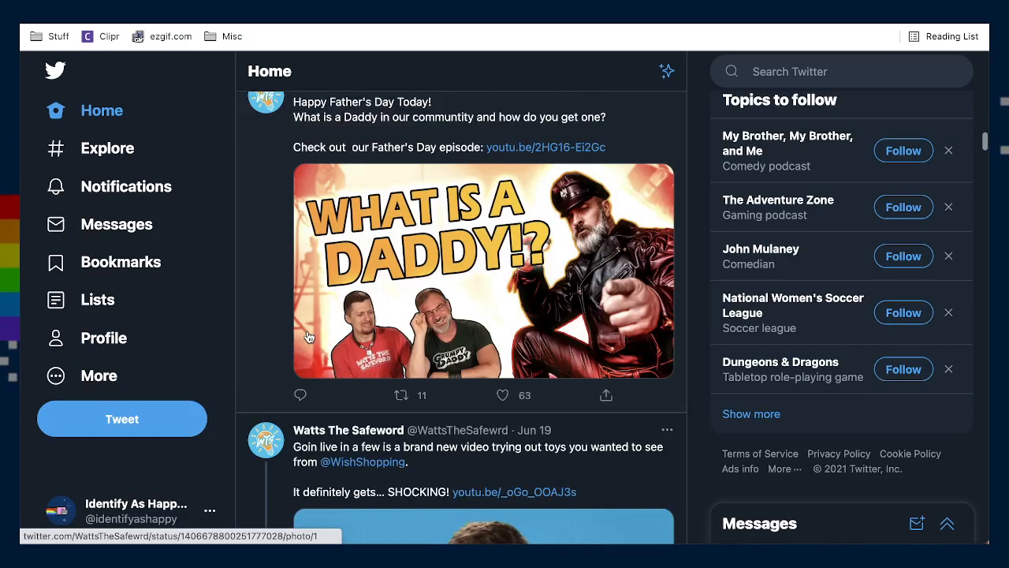
scroll(309, 338, down, 8)
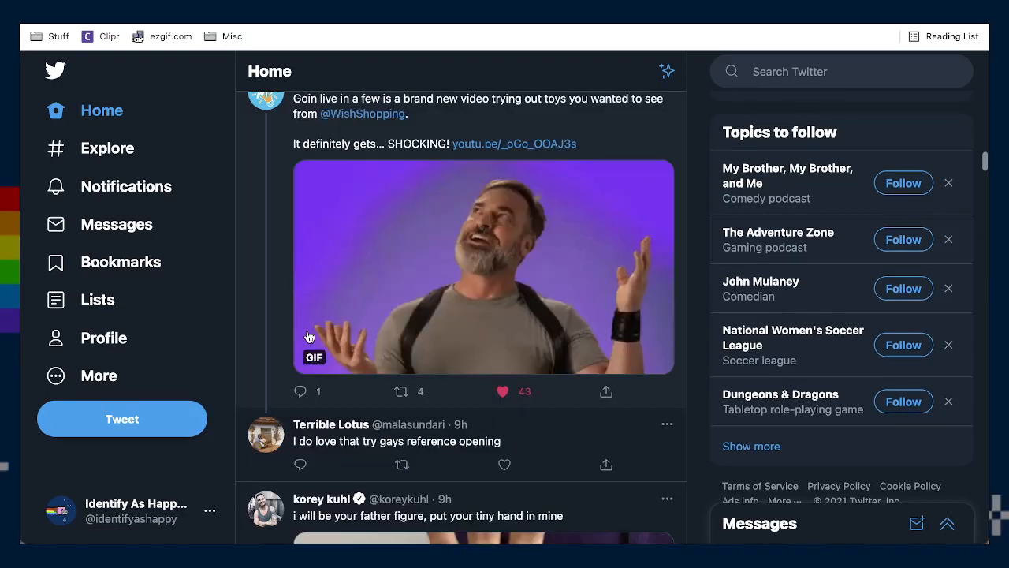
Switch to the Tenor profile and locate the "The Try Gays" GIF among the uploads, comparing it with the one in the tweet
scroll(317, 152, up, 2)
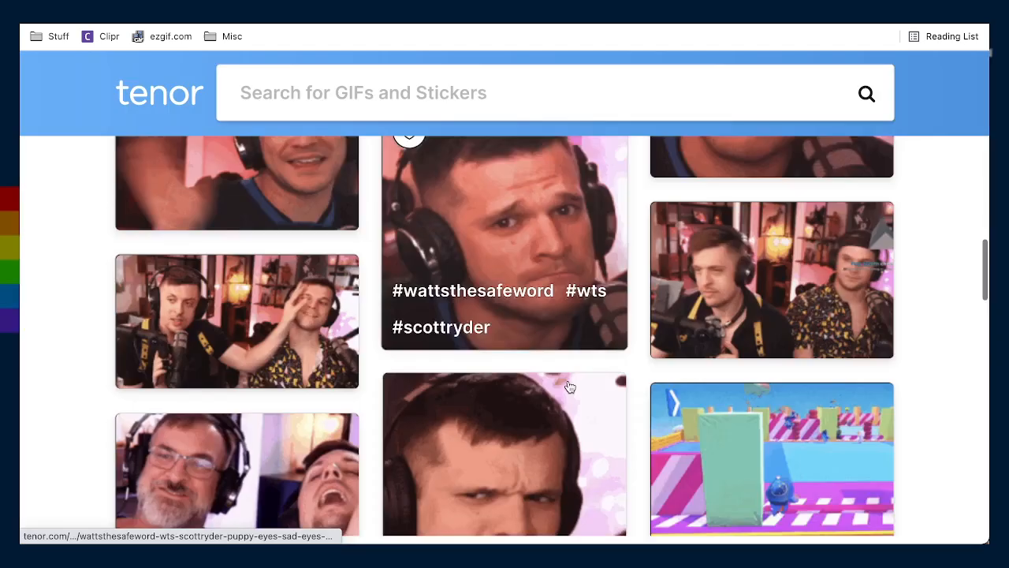
scroll(570, 386, down, 10)
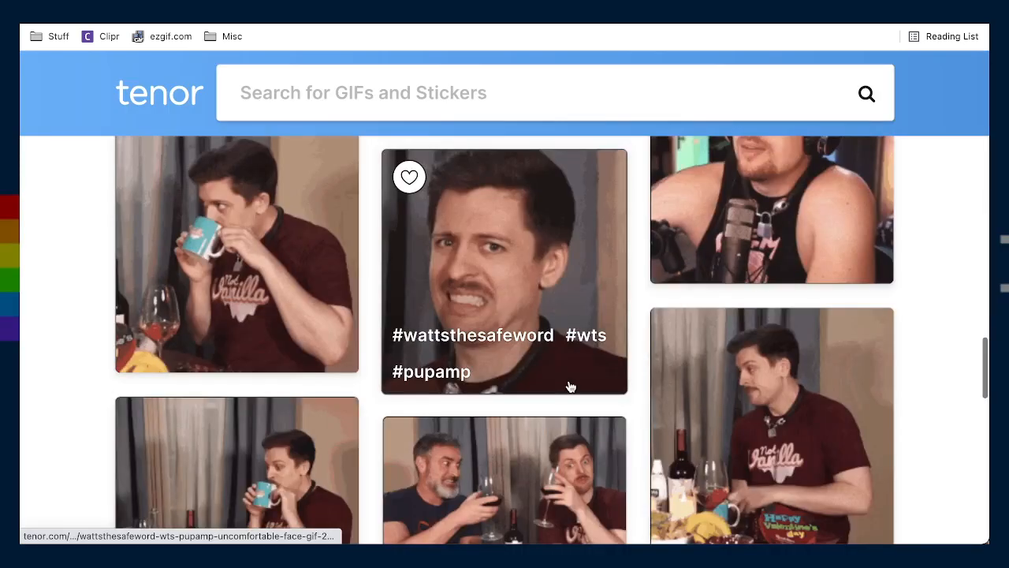
key(super+minus)
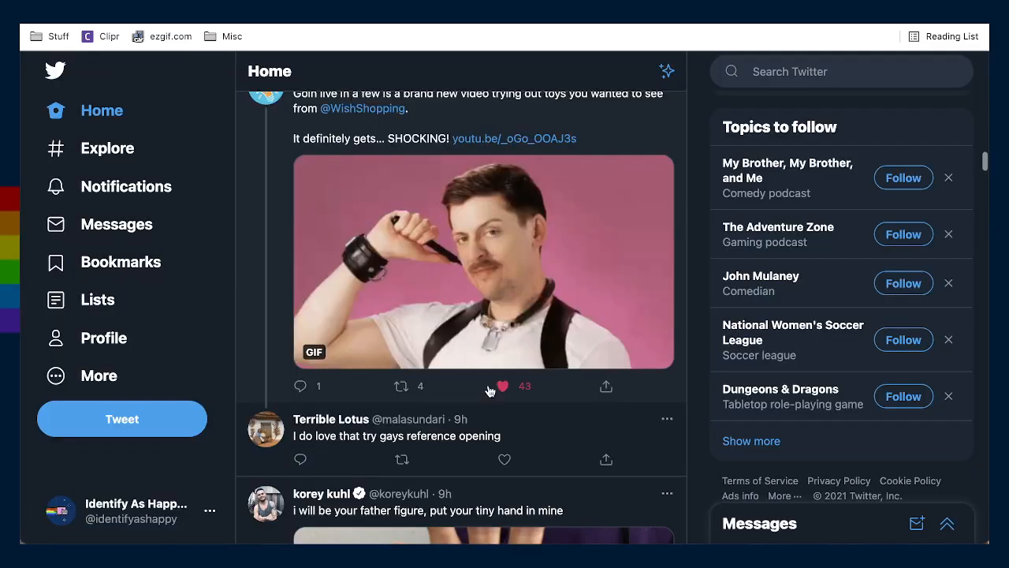
scroll(569, 392, up, 1)
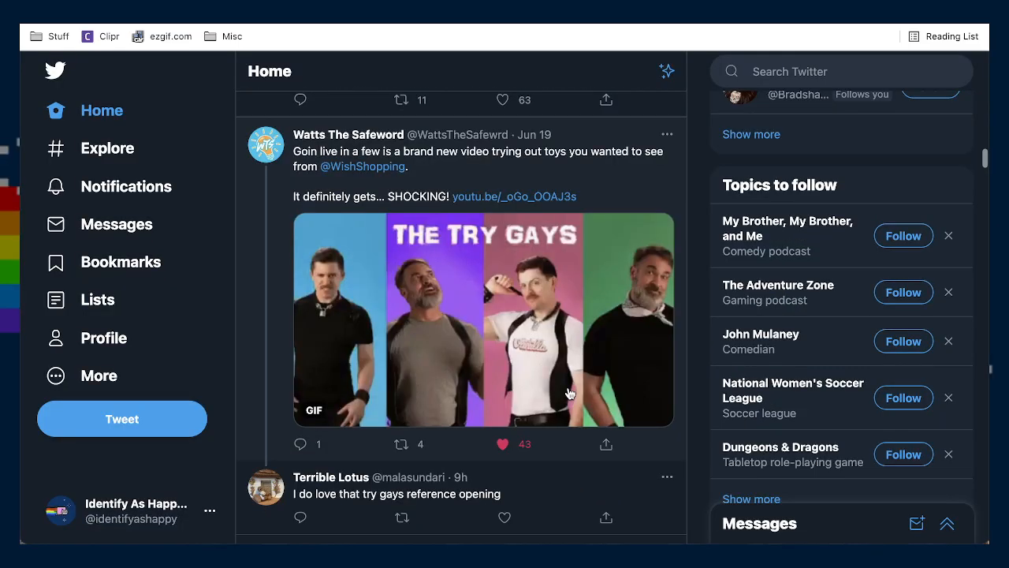
scroll(572, 393, up, 2)
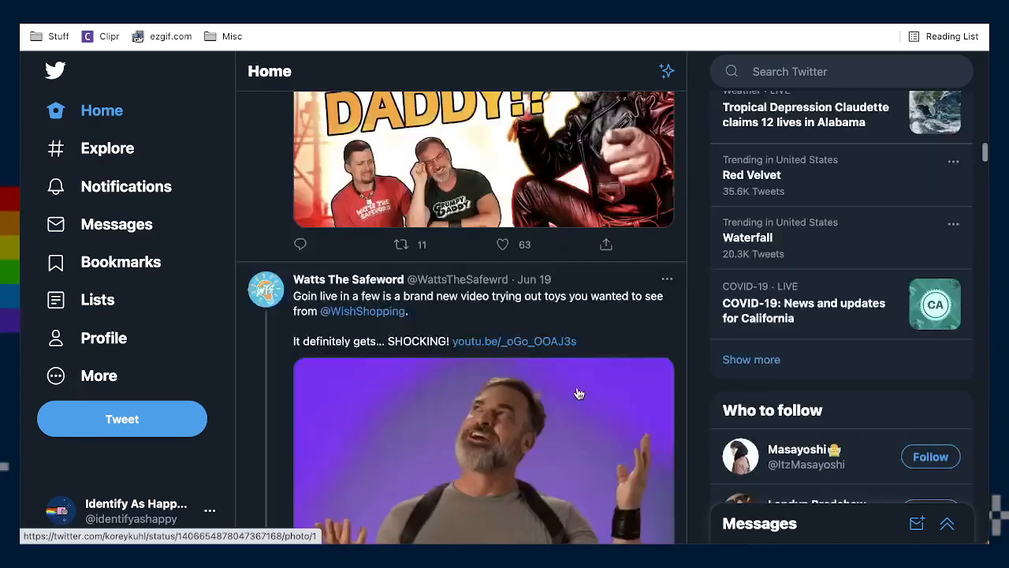
scroll(578, 392, up, 10)
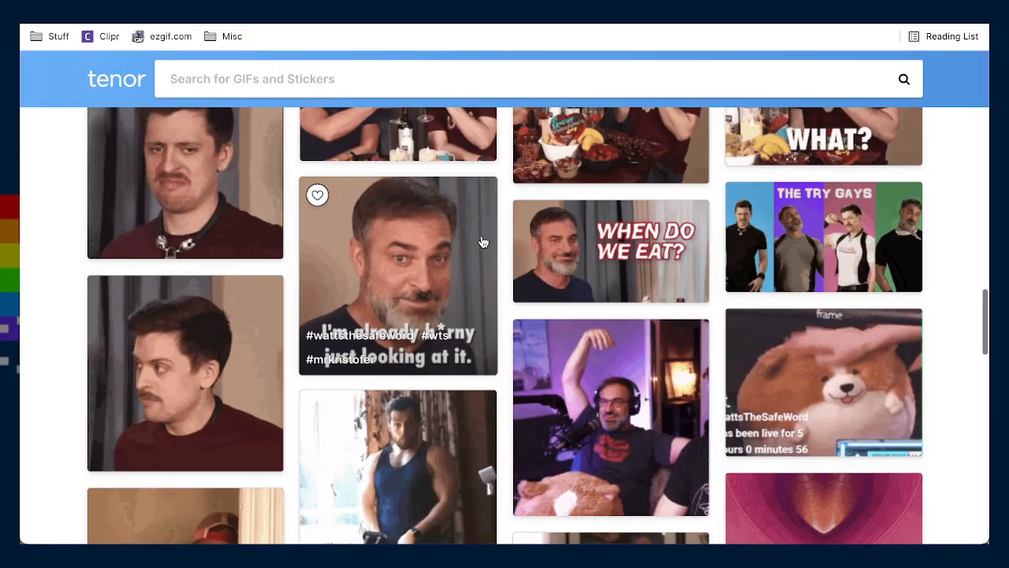
Return to the top of the Tenor profile and look over the most recently uploaded GIFs
scroll(496, 241, up, 10)
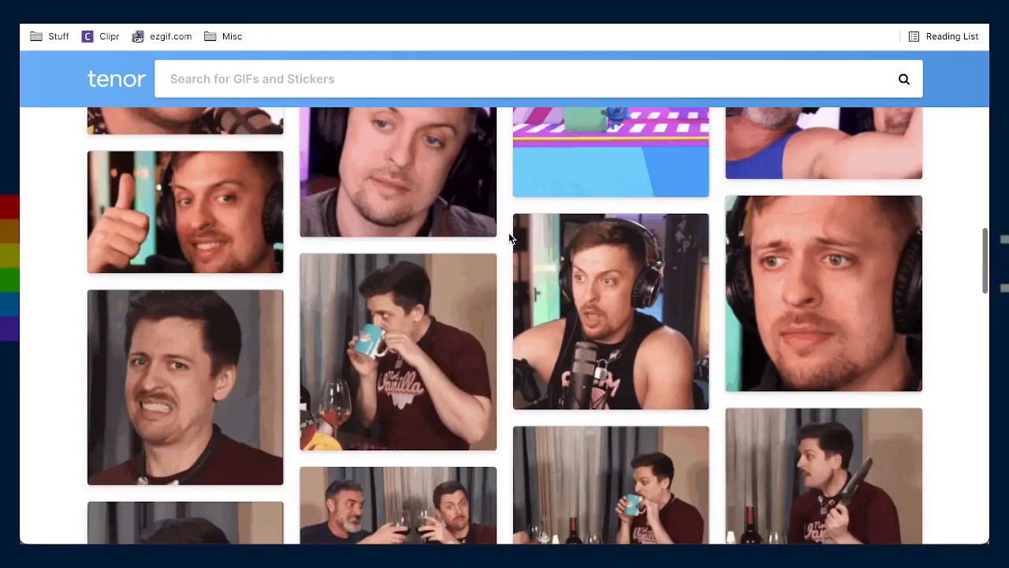
scroll(509, 238, up, 10)
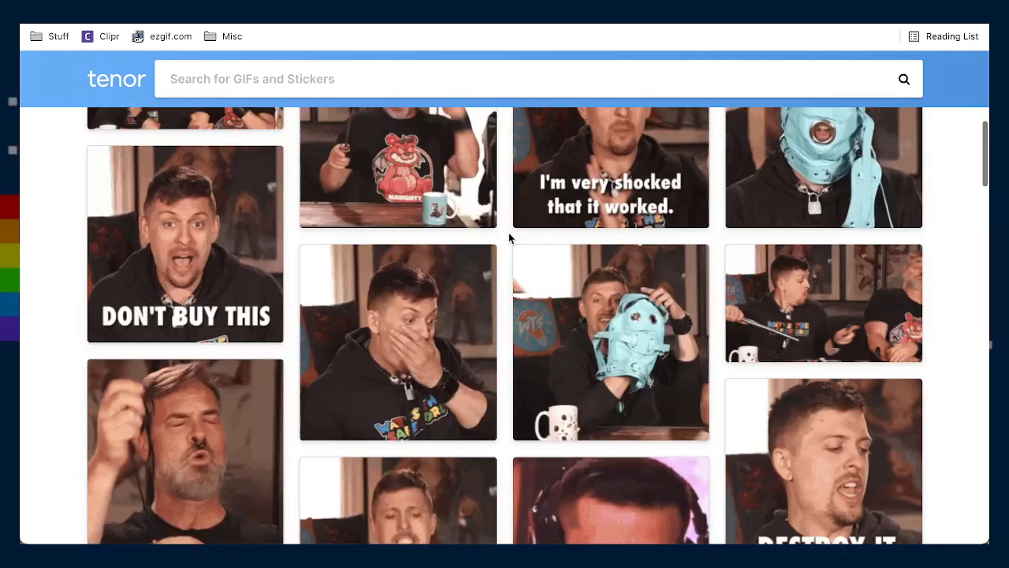
scroll(508, 237, up, 10)
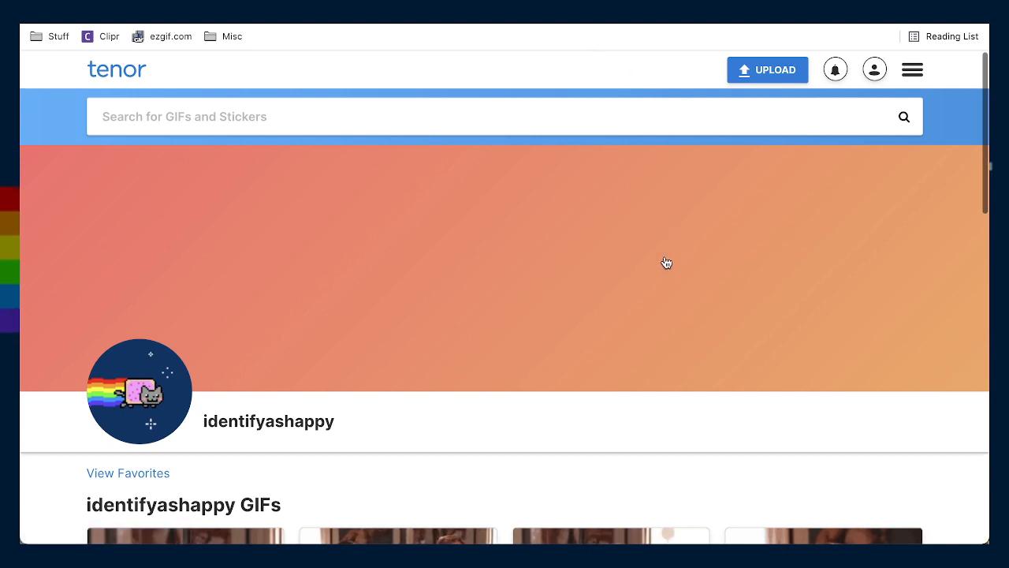
scroll(667, 262, down, 2)
scroll(661, 263, up, 2)
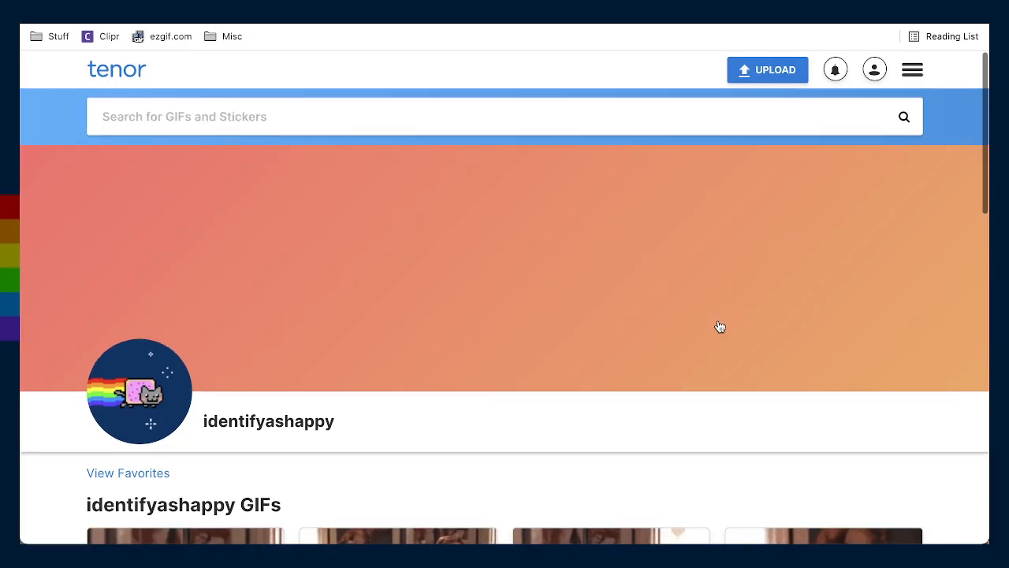
scroll(654, 317, down, 3)
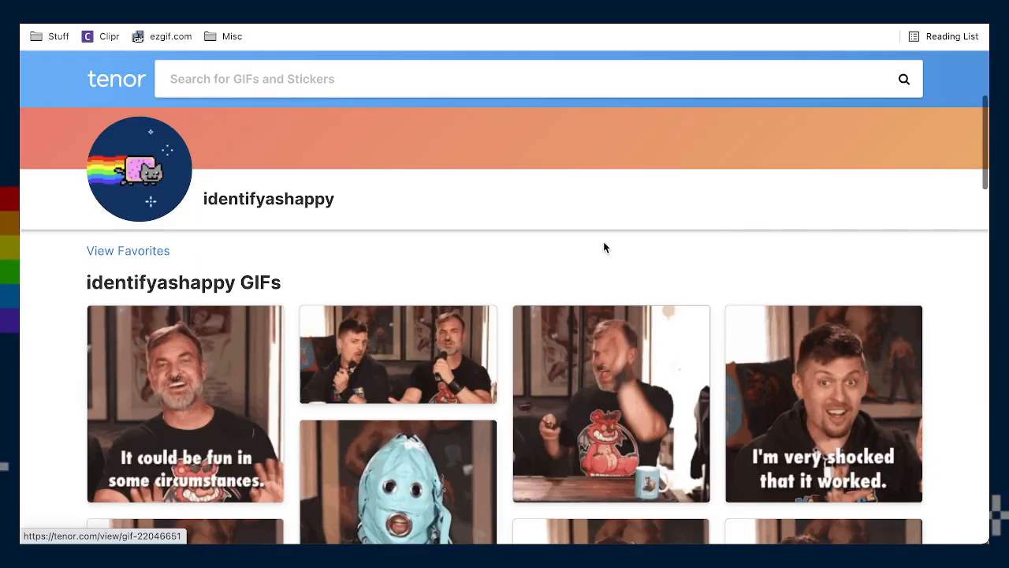
scroll(603, 247, down, 3)
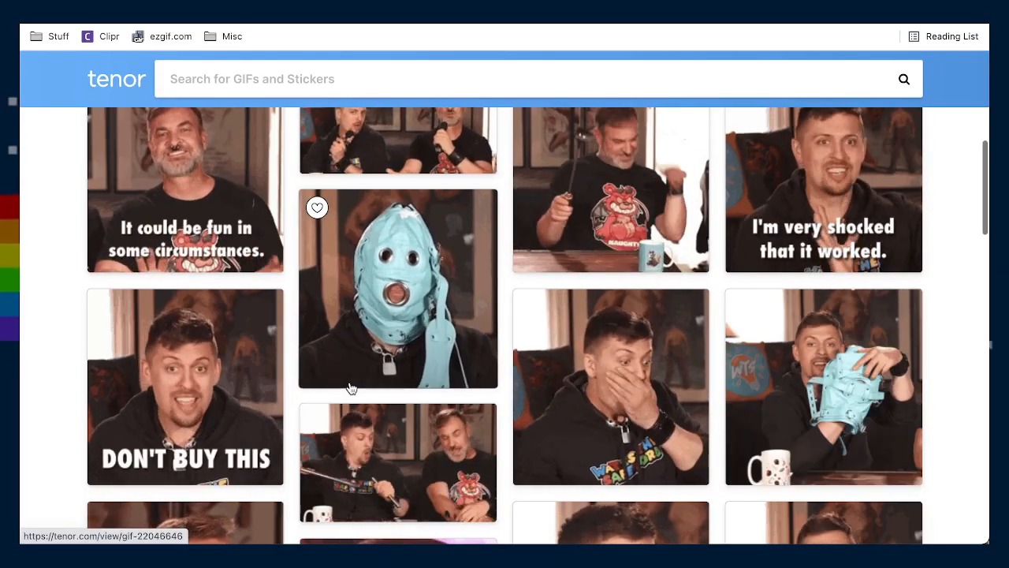
scroll(351, 330, up, 5)
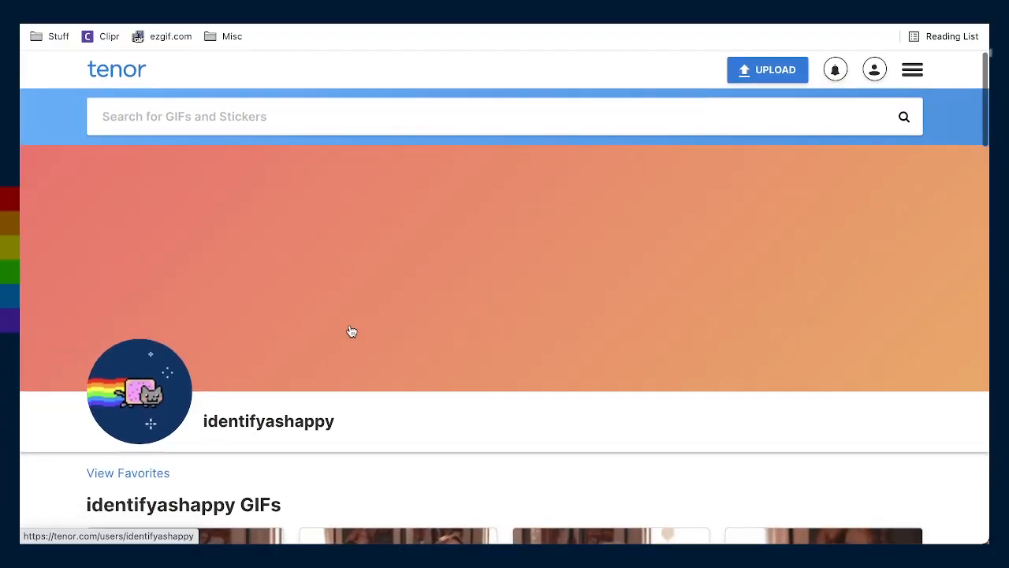
Open the Tenor notifications, enlarge the page and look through the notices about shared, favorited and featured GIFs
click(836, 72)
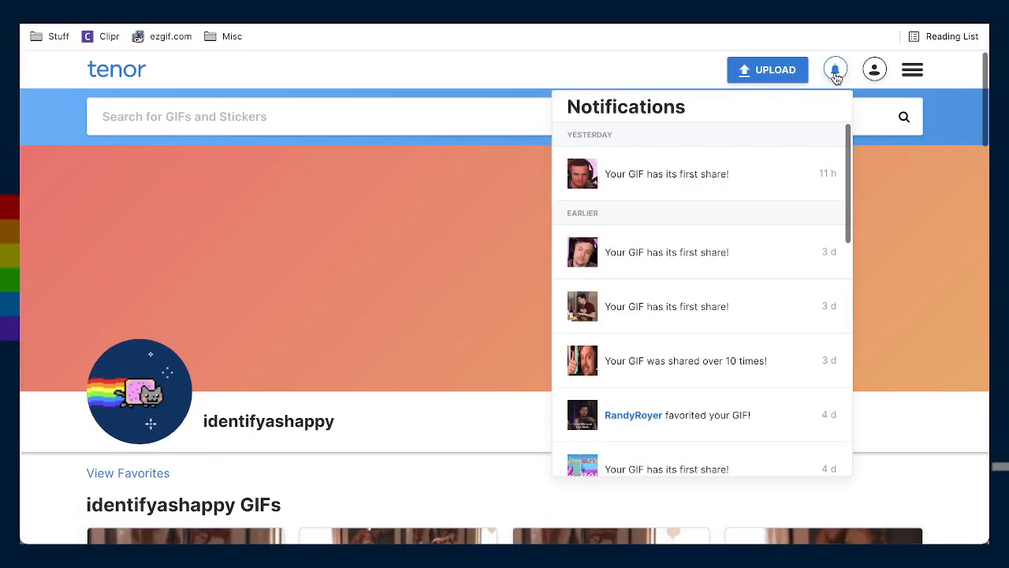
key(ctrl+plus)
key(ctrl+plus)
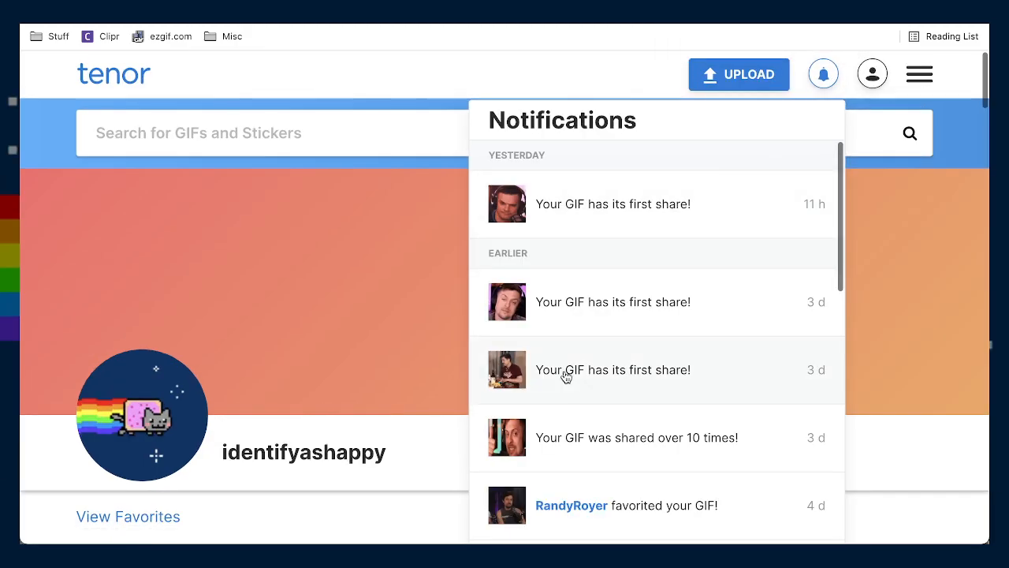
key(ctrl+plus)
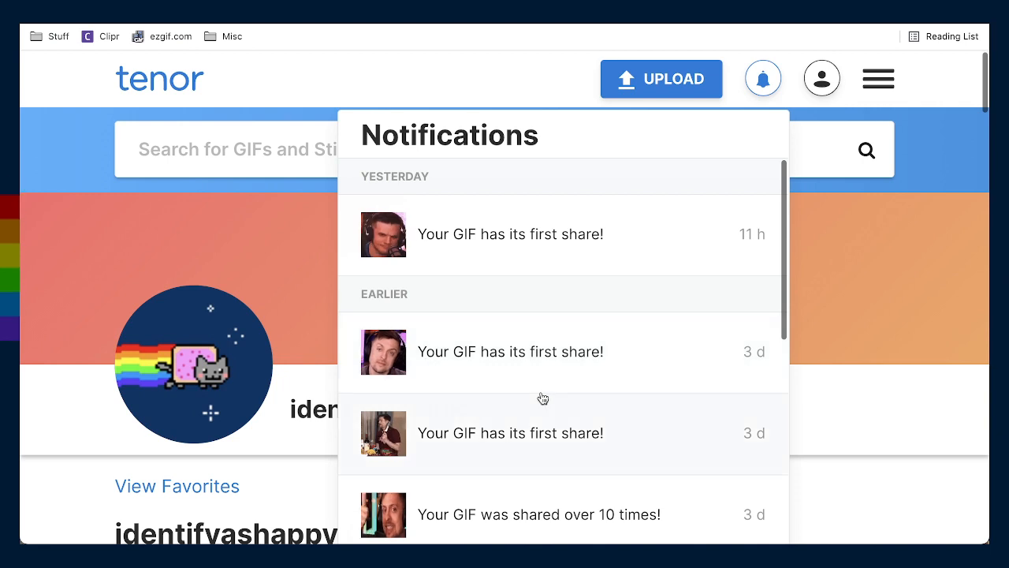
scroll(542, 398, down, 2)
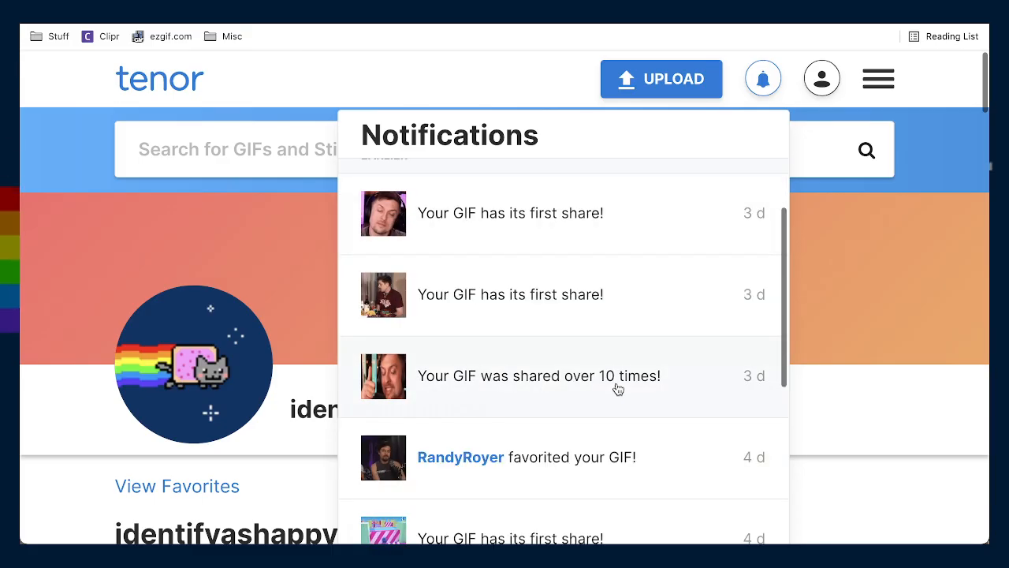
scroll(556, 388, down, 2)
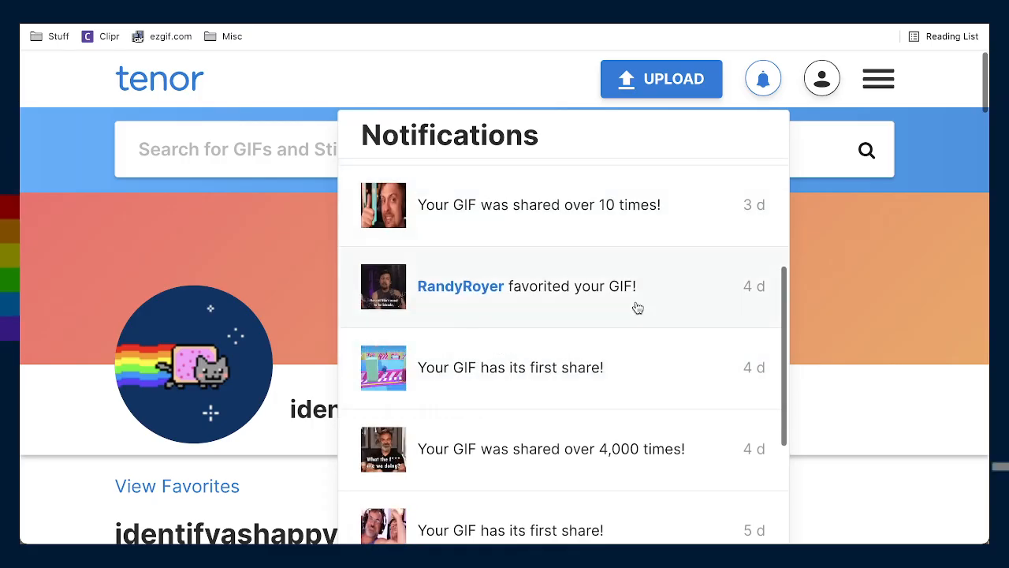
scroll(551, 331, down, 2)
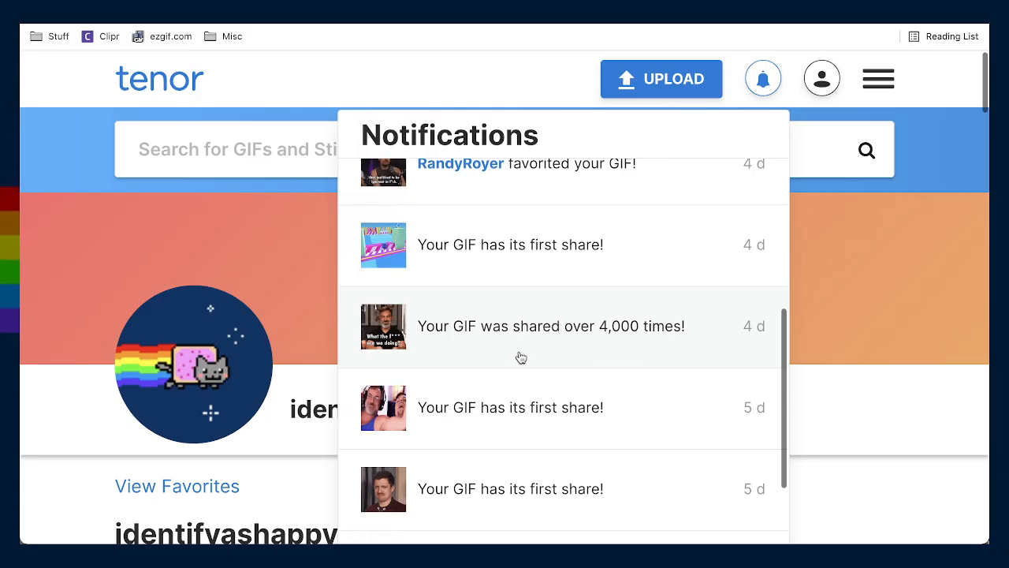
scroll(520, 357, down, 3)
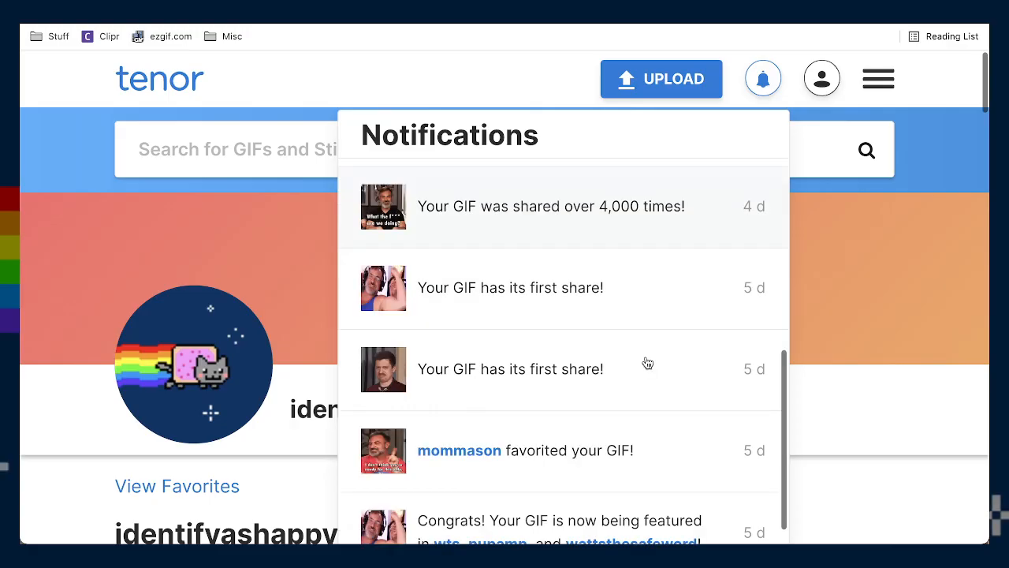
scroll(647, 363, down, 4)
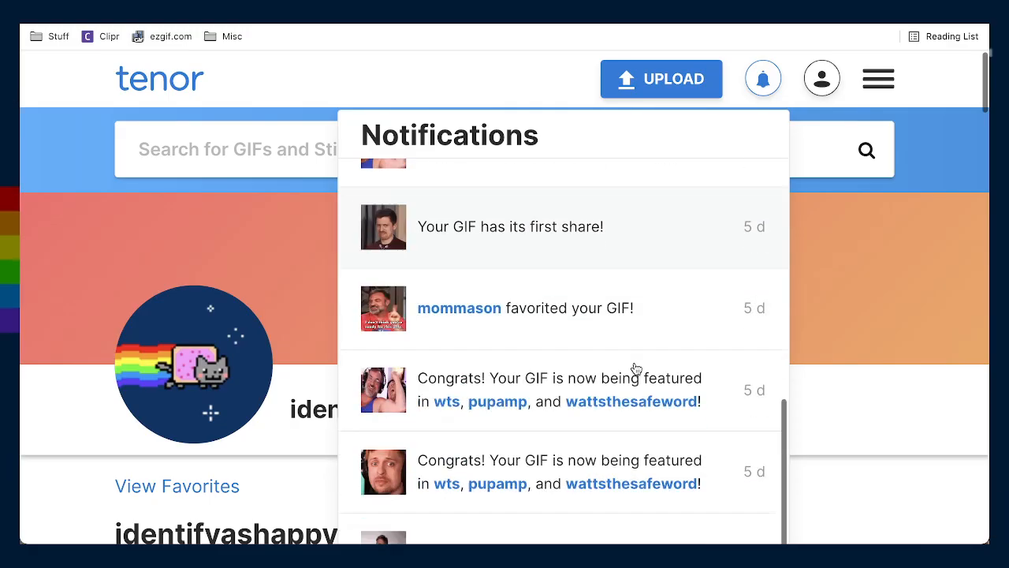
scroll(636, 368, down, 8)
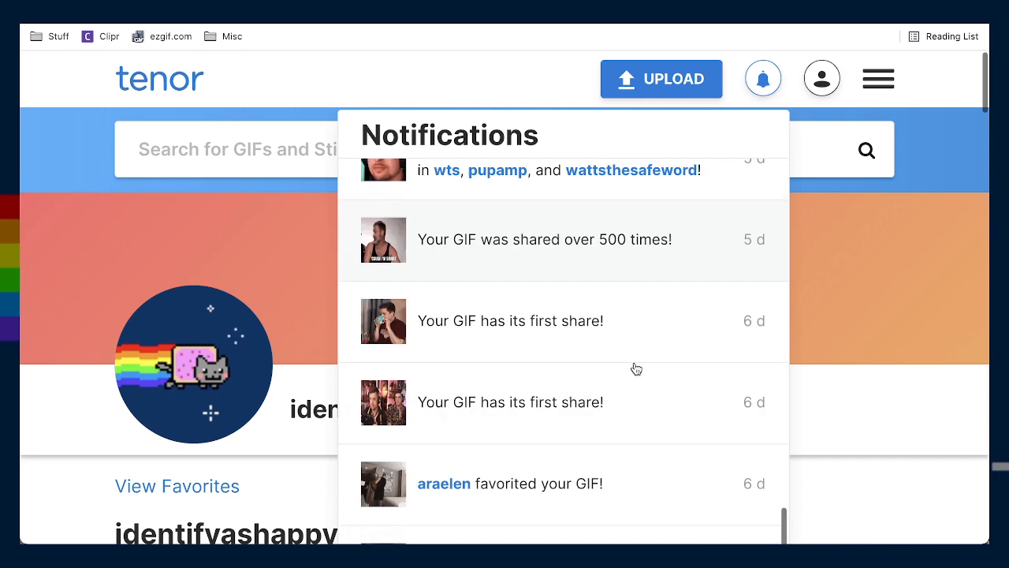
Return to the newest Tenor notifications, close the notification list and shrink the page back down
scroll(636, 368, up, 15)
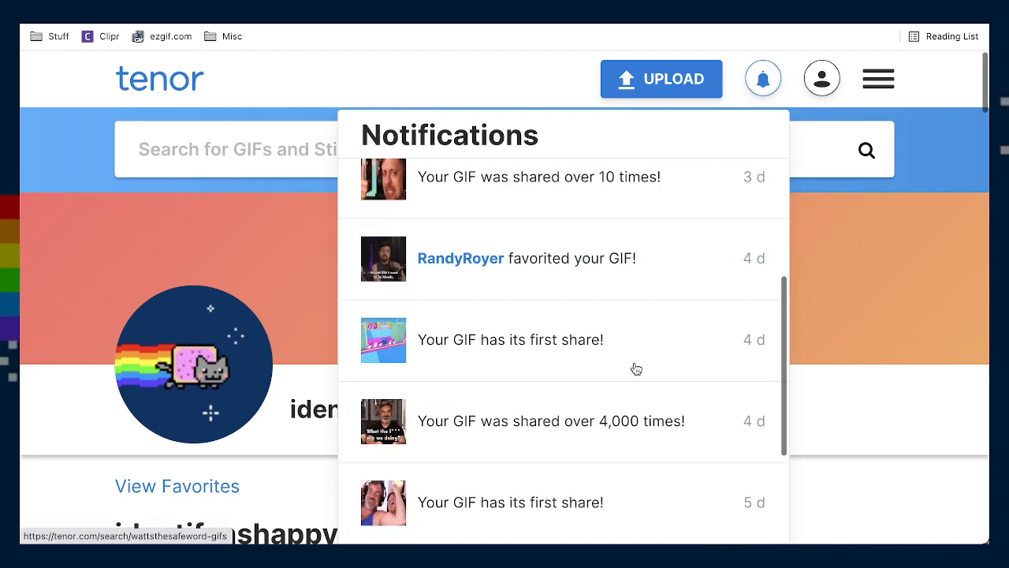
scroll(636, 369, up, 6)
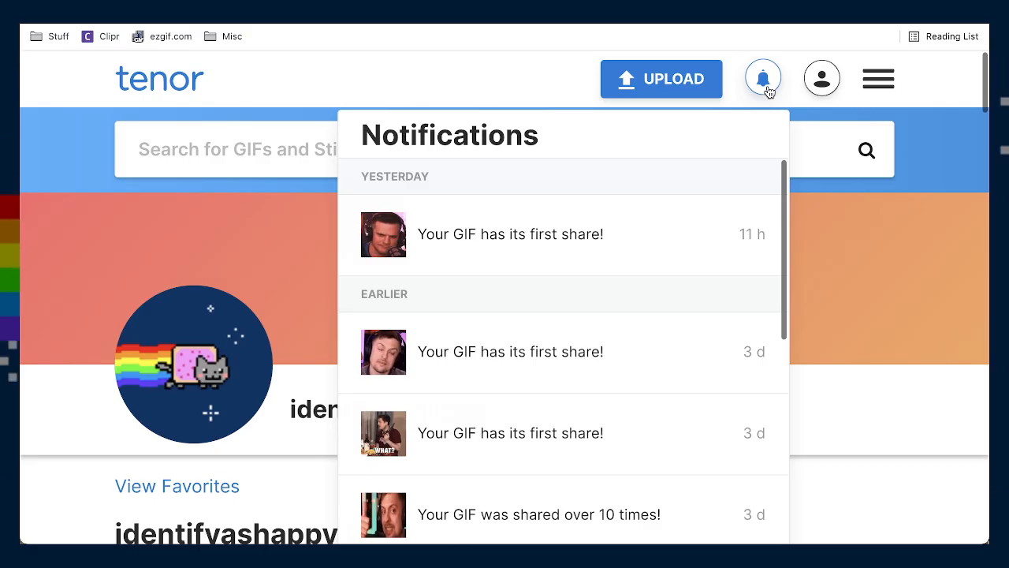
click(763, 79)
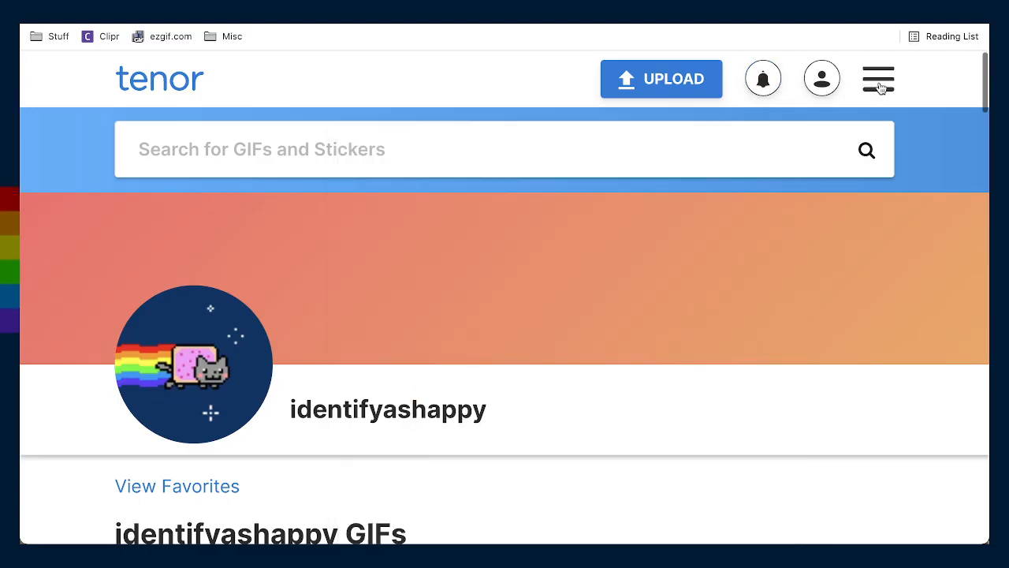
key(ctrl+minus)
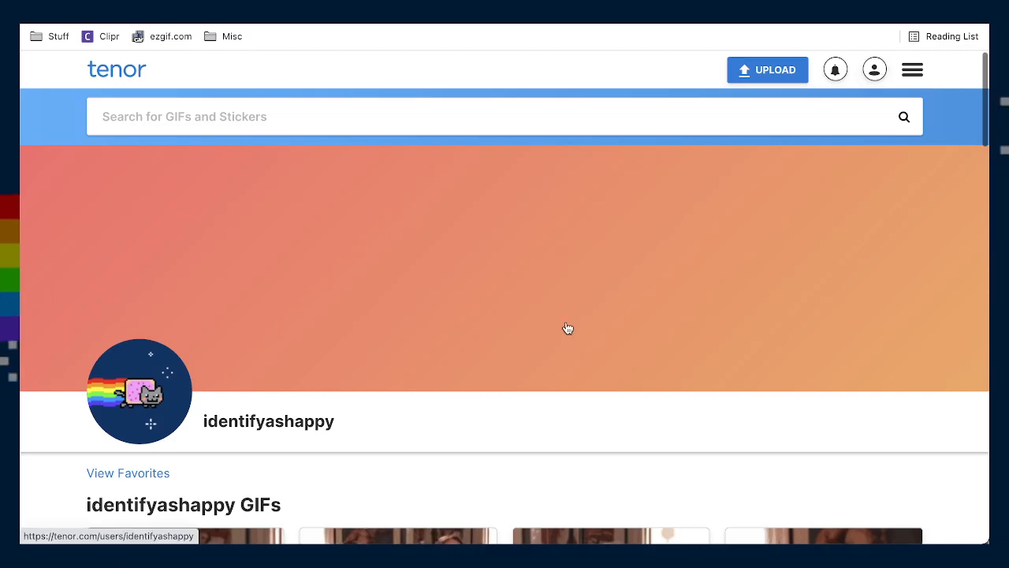
Look over the uploaded GIFs on the Tenor profile and return to the head of the page
scroll(567, 328, down, 5)
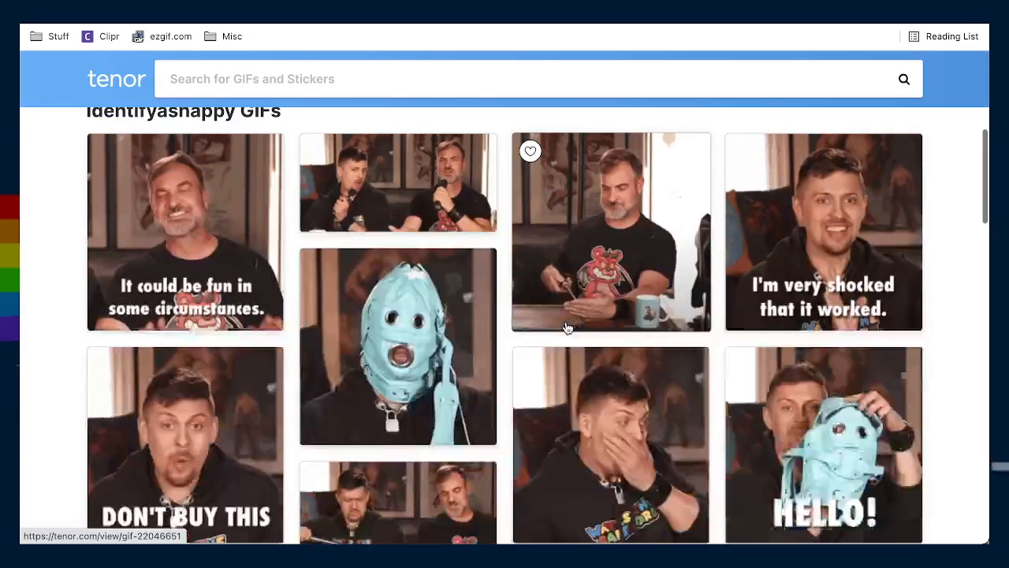
scroll(566, 329, up, 2)
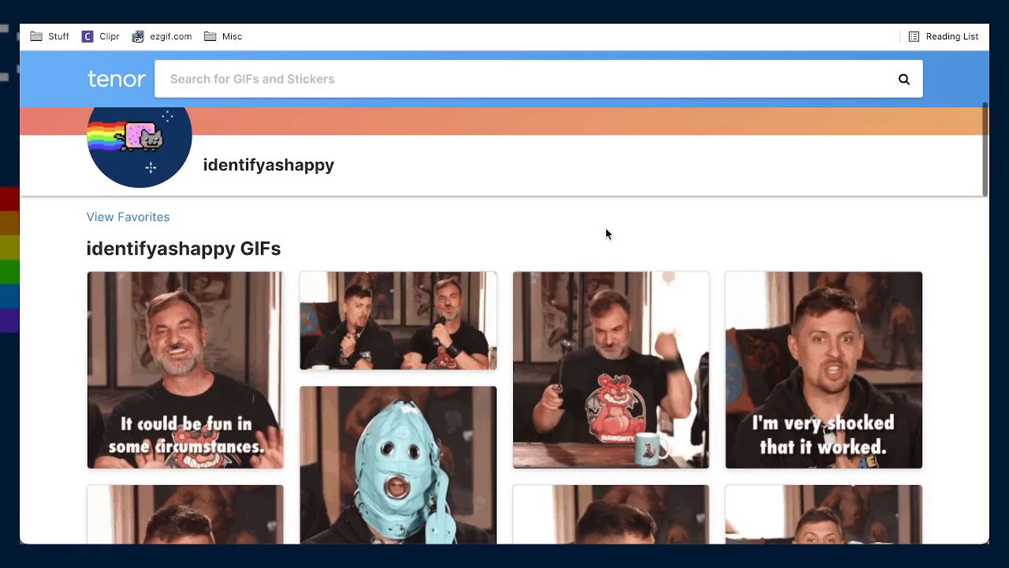
scroll(715, 335, down, 4)
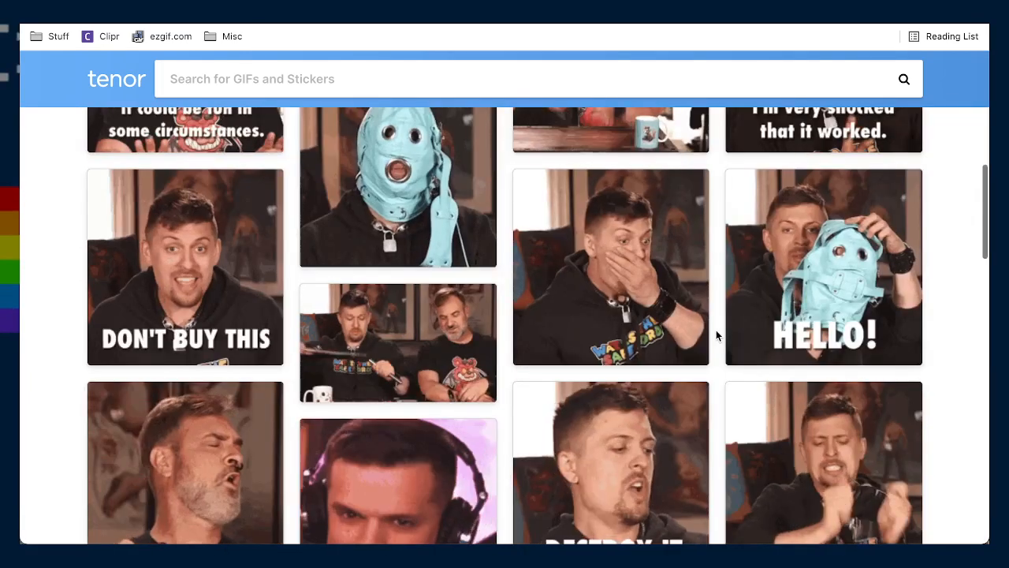
scroll(716, 335, down, 2)
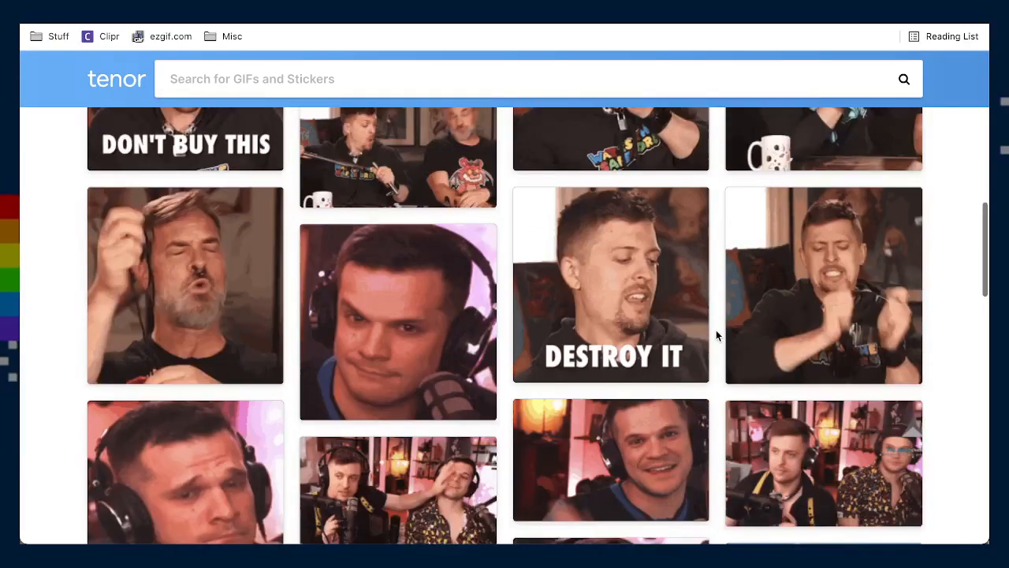
scroll(716, 335, down, 4)
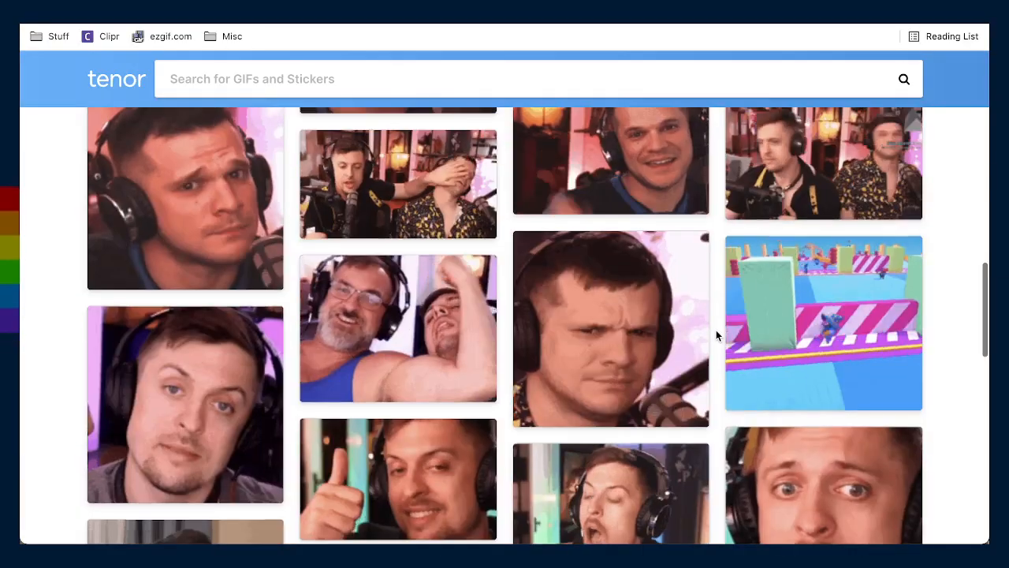
scroll(716, 335, up, 14)
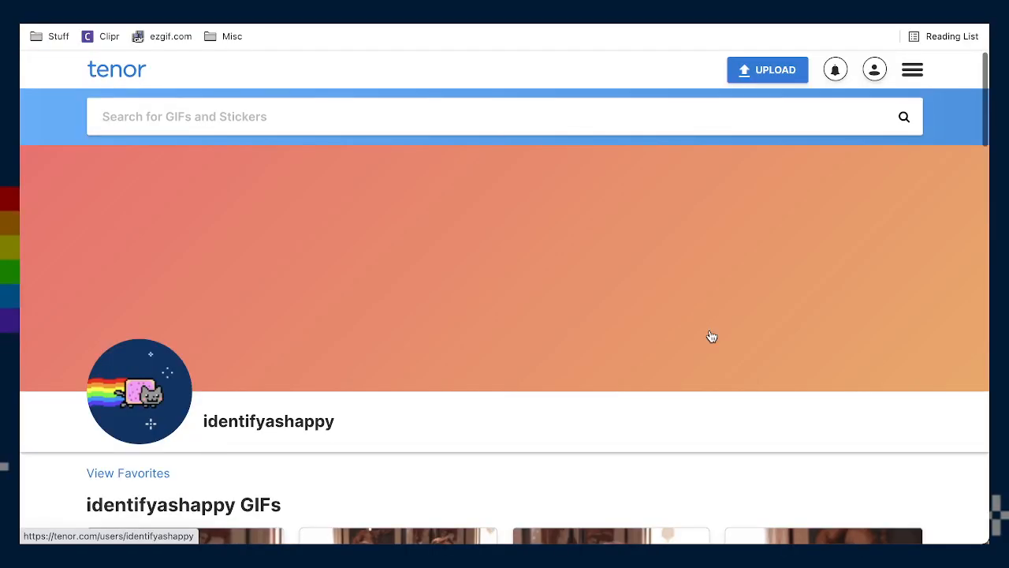
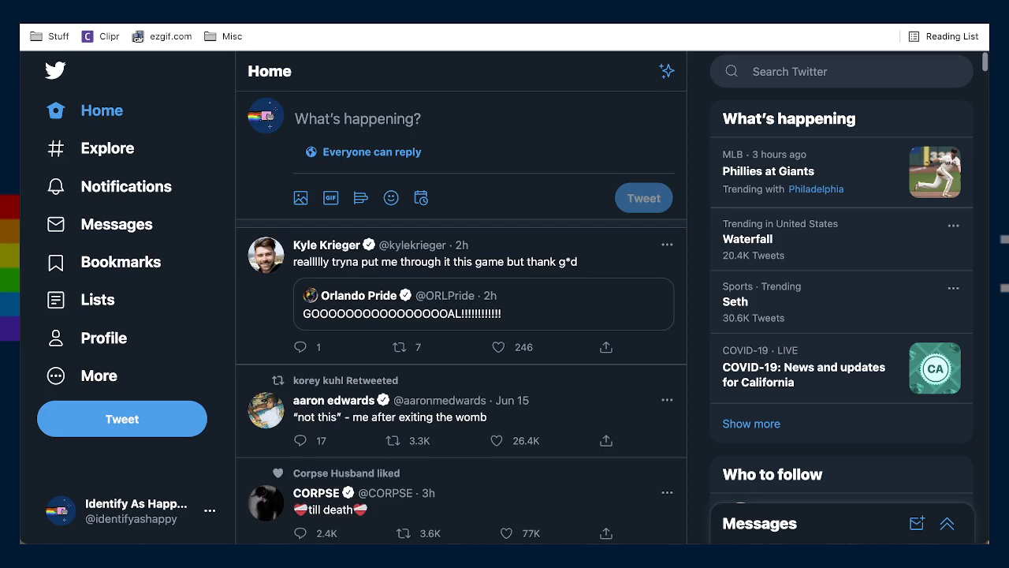
Go to the Twitch site and open the account's own created clips from the Video Producer area
text(twitch)
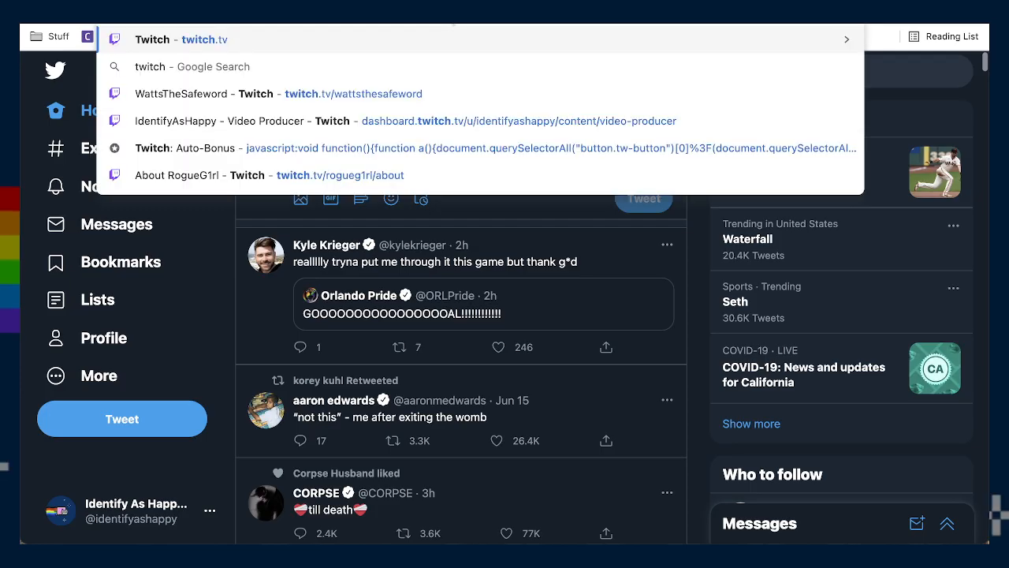
key(Down)
key(Down)
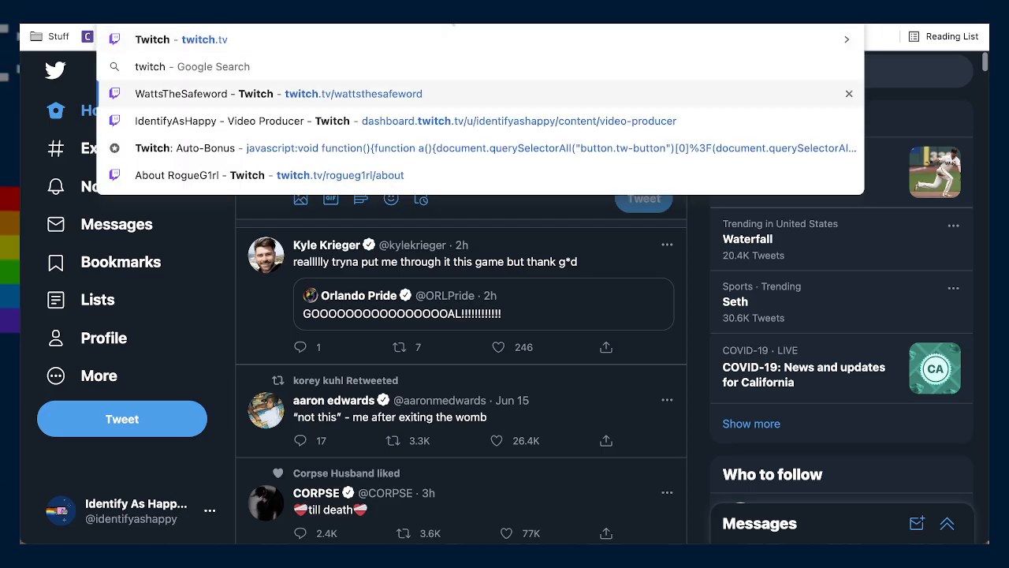
key(Return)
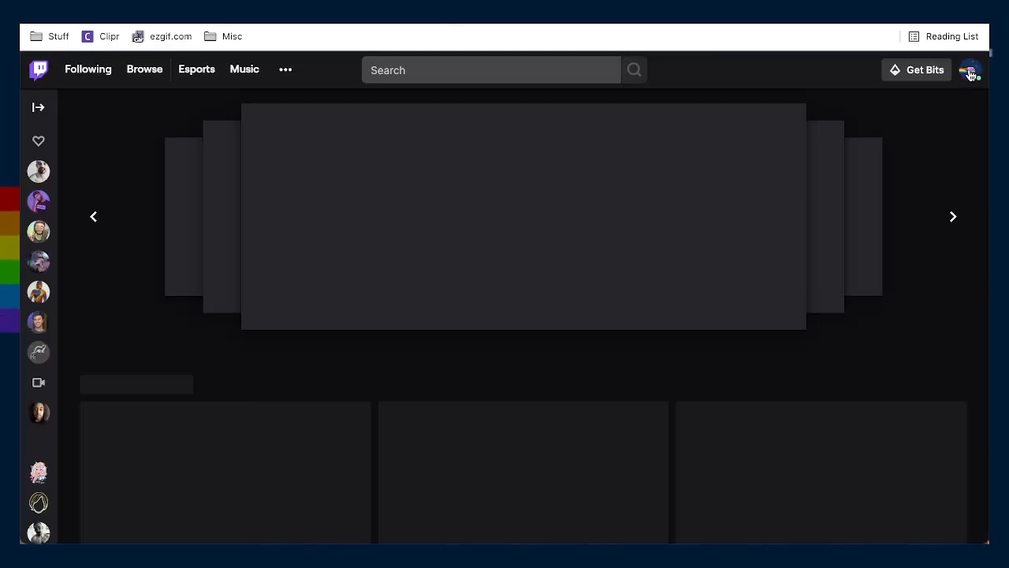
click(970, 72)
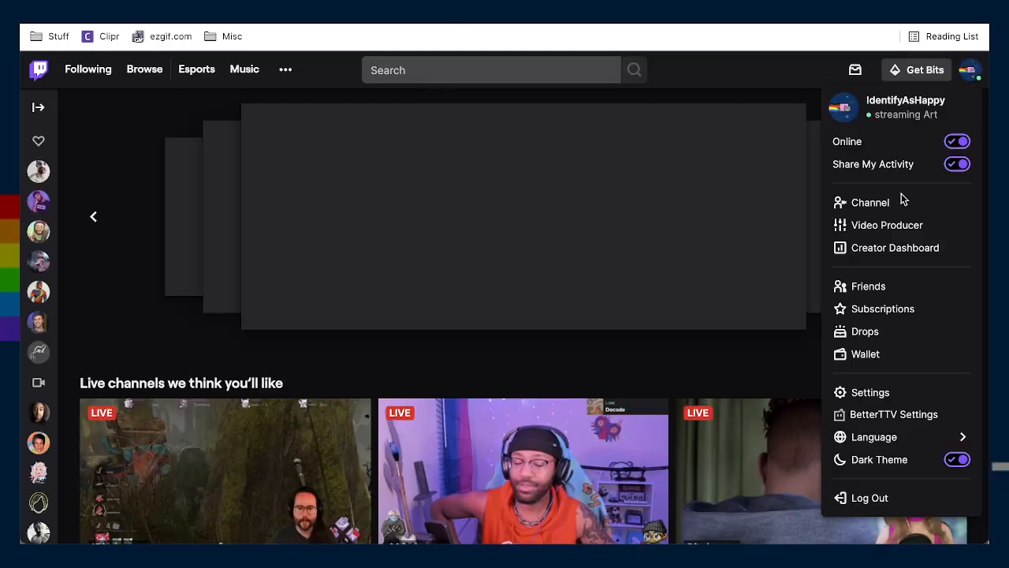
click(887, 225)
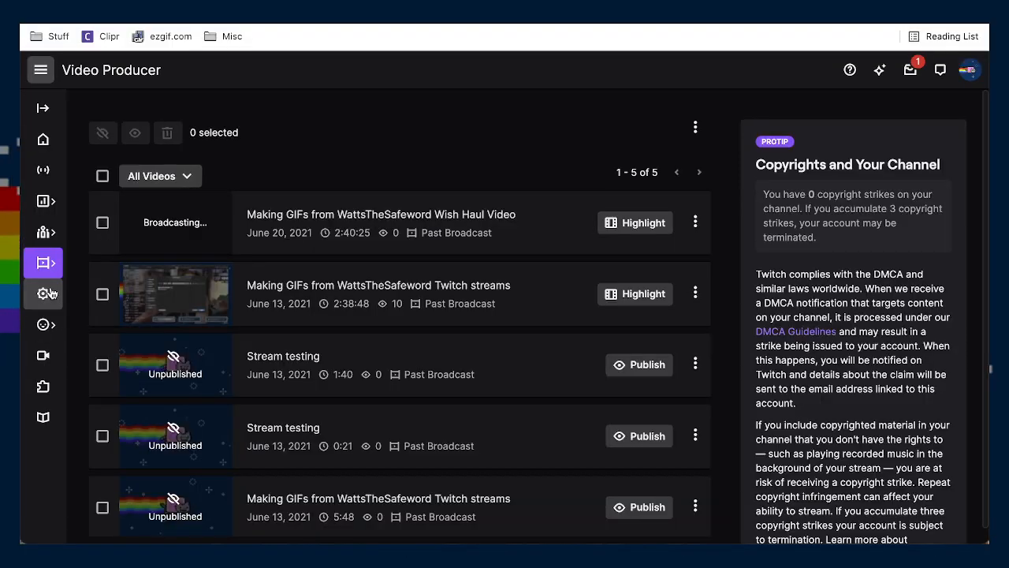
mouse_move(43, 262)
click(96, 331)
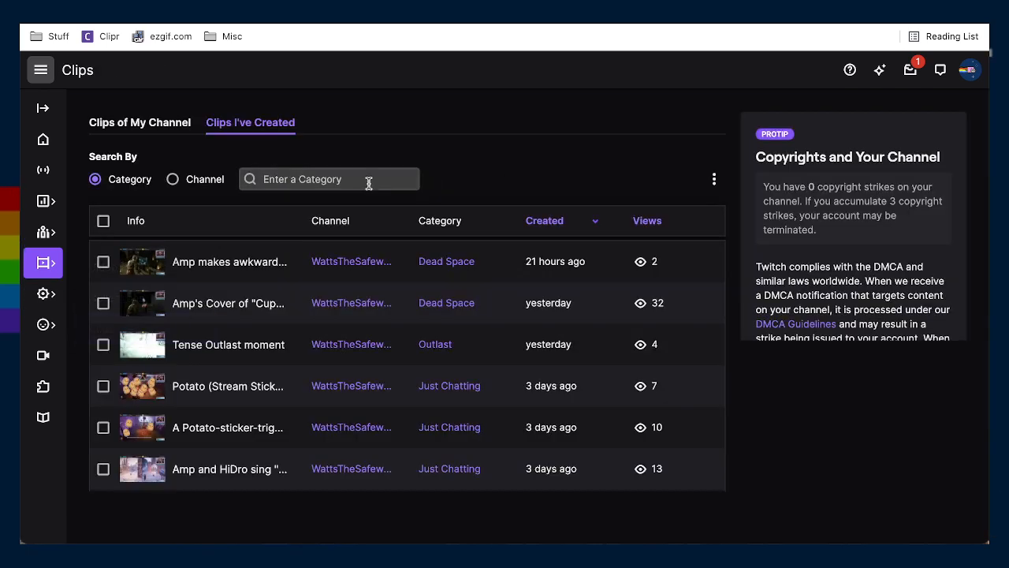
Look over the most recent created clips and reduce the page zoom to fit more rows
scroll(399, 258, down, 2)
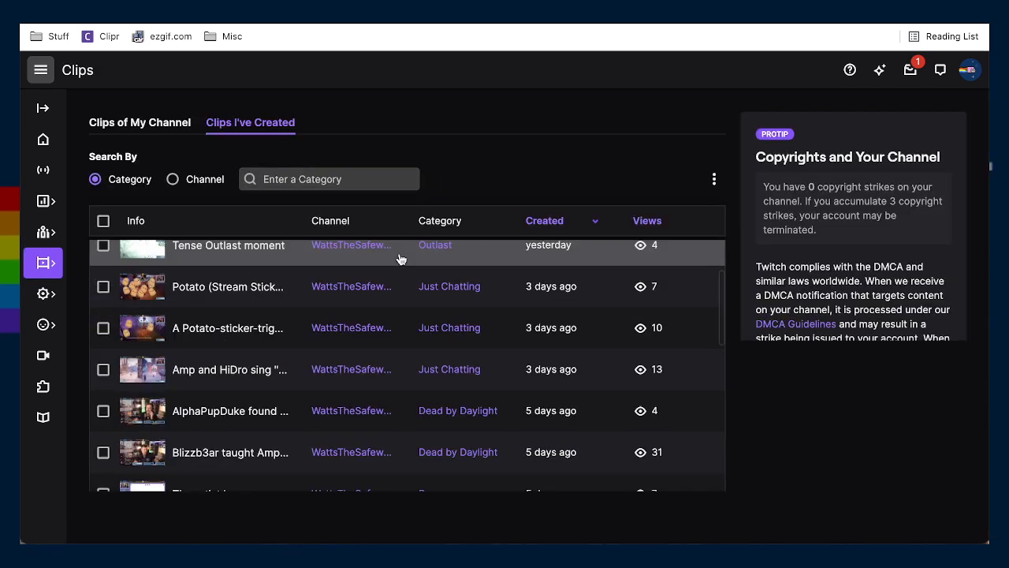
scroll(399, 260, up, 3)
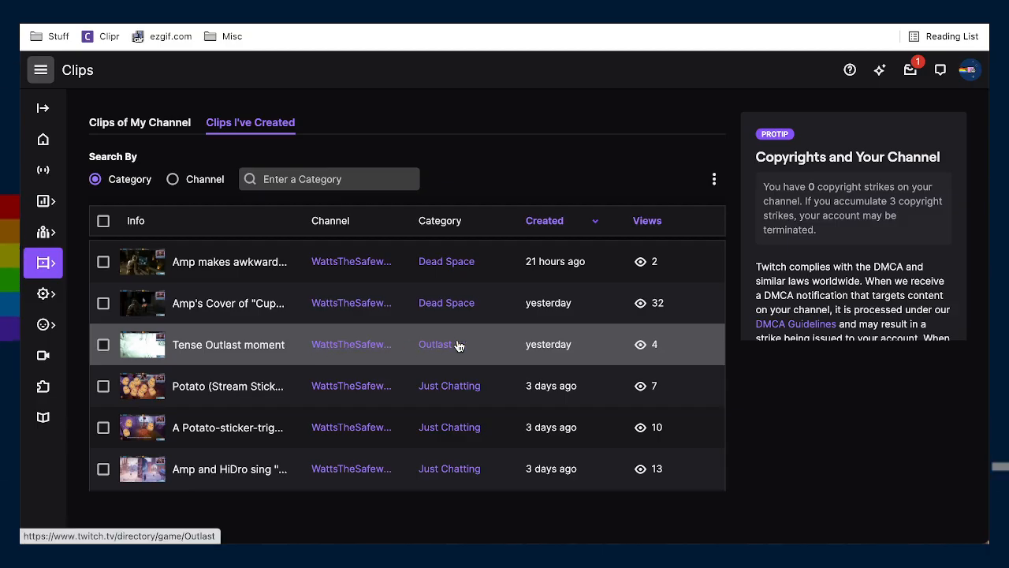
scroll(428, 378, down, 1)
scroll(428, 379, up, 1)
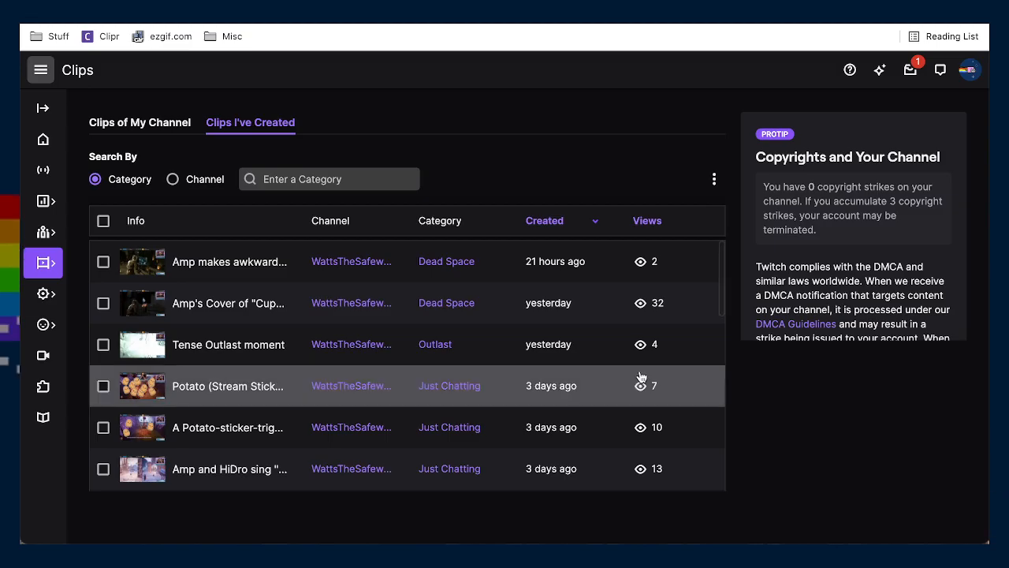
key(ctrl+minus)
key(ctrl+minus)
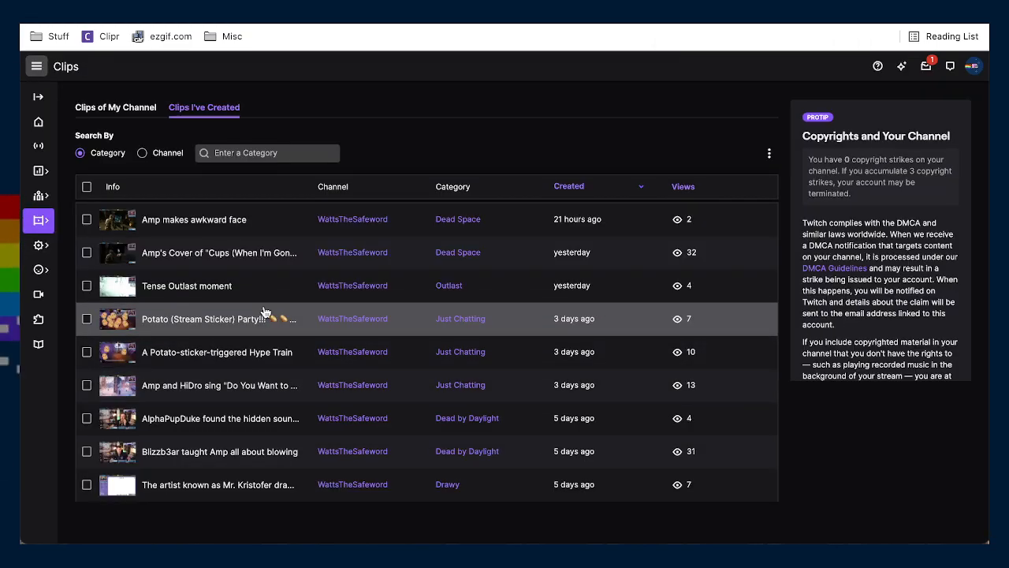
Find the clip "Amp nervous thumb up" among the created clips and view it on its own page
scroll(247, 387, down, 1)
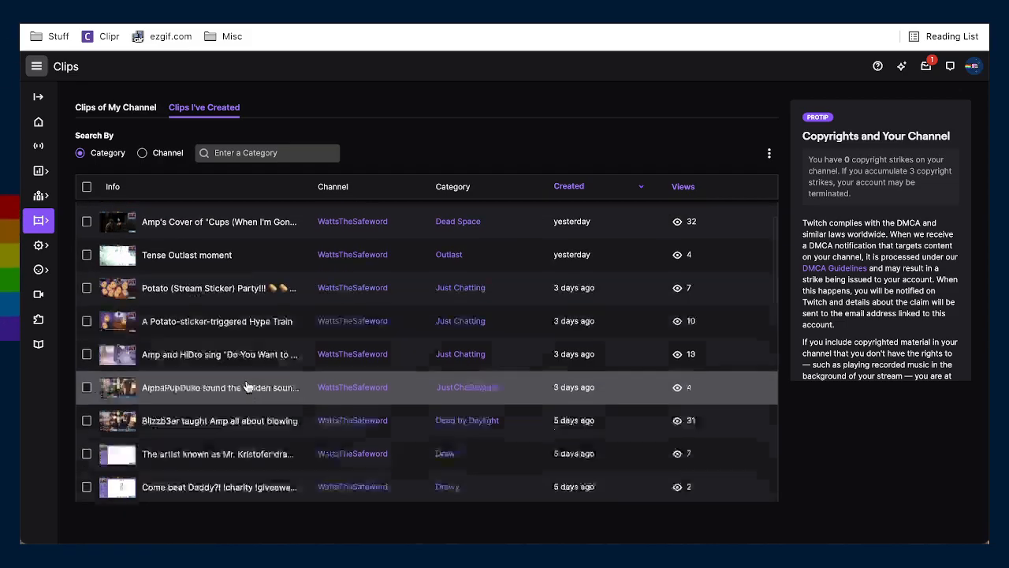
scroll(246, 386, down, 4)
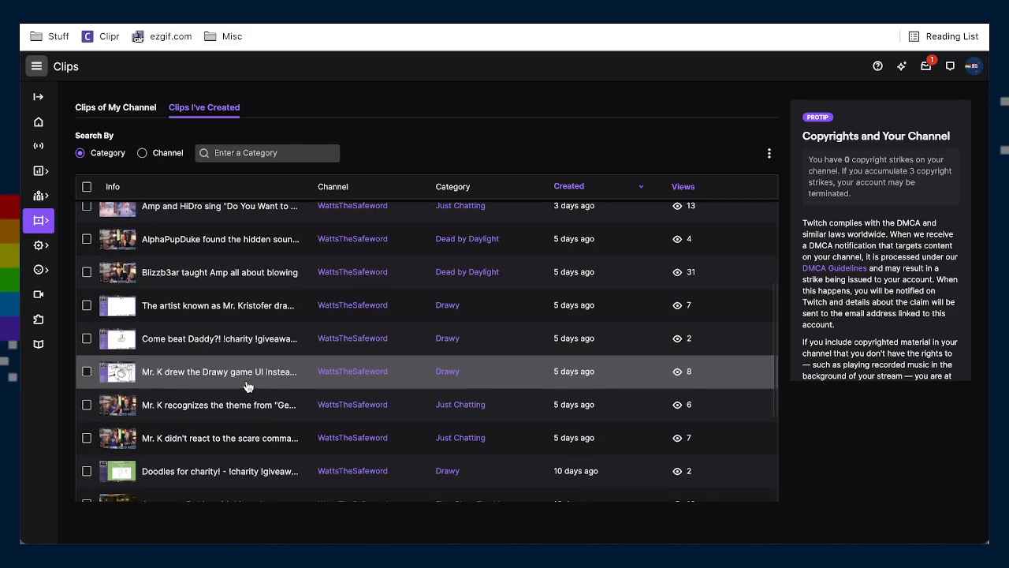
scroll(246, 387, down, 5)
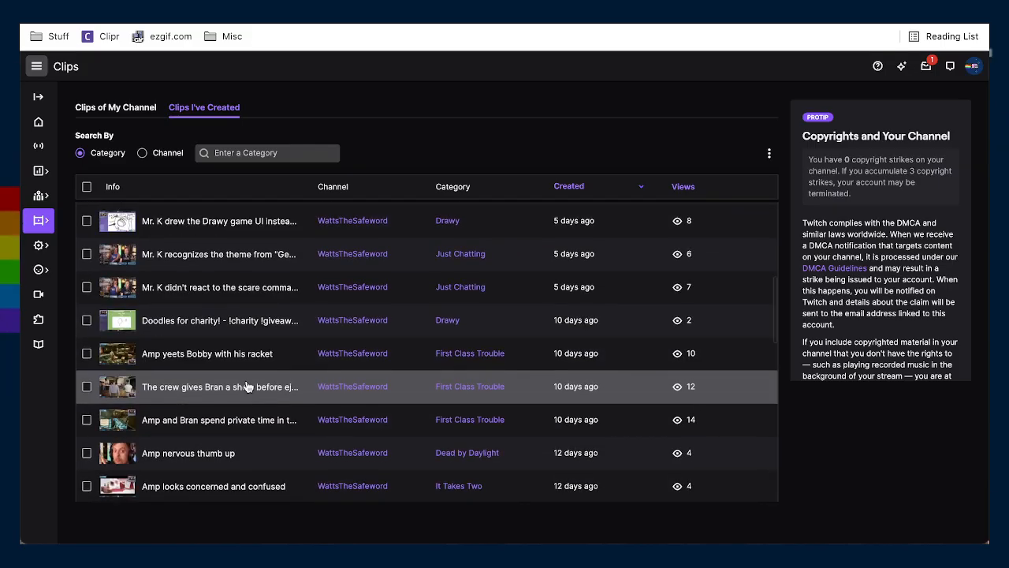
scroll(247, 386, down, 1)
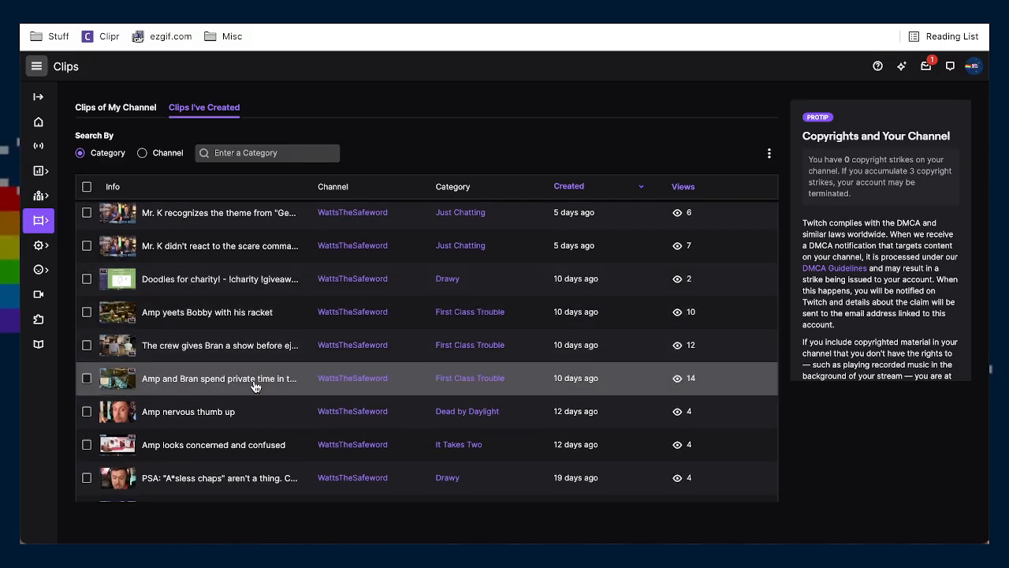
scroll(254, 386, down, 1)
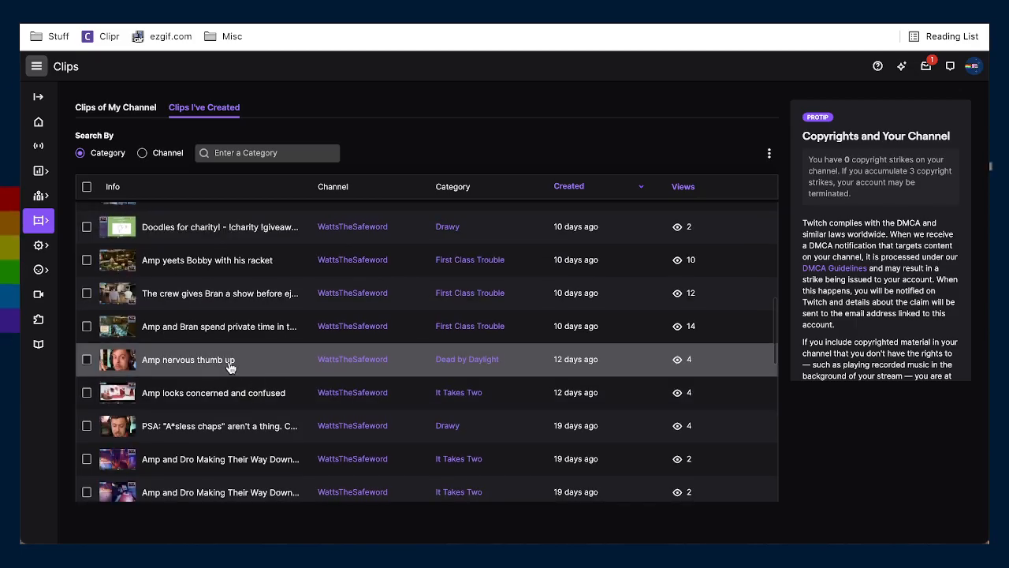
click(229, 363)
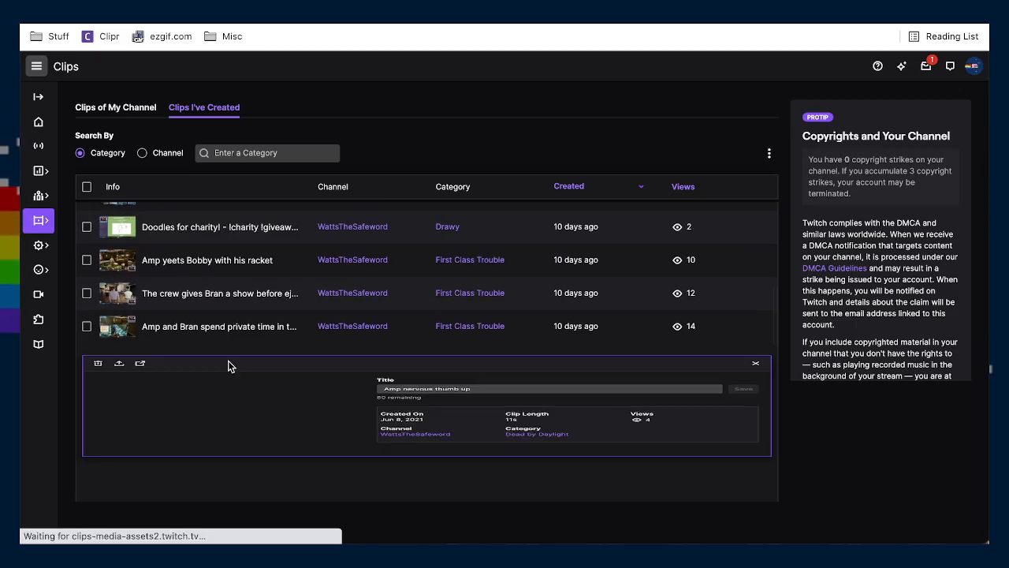
click(140, 372)
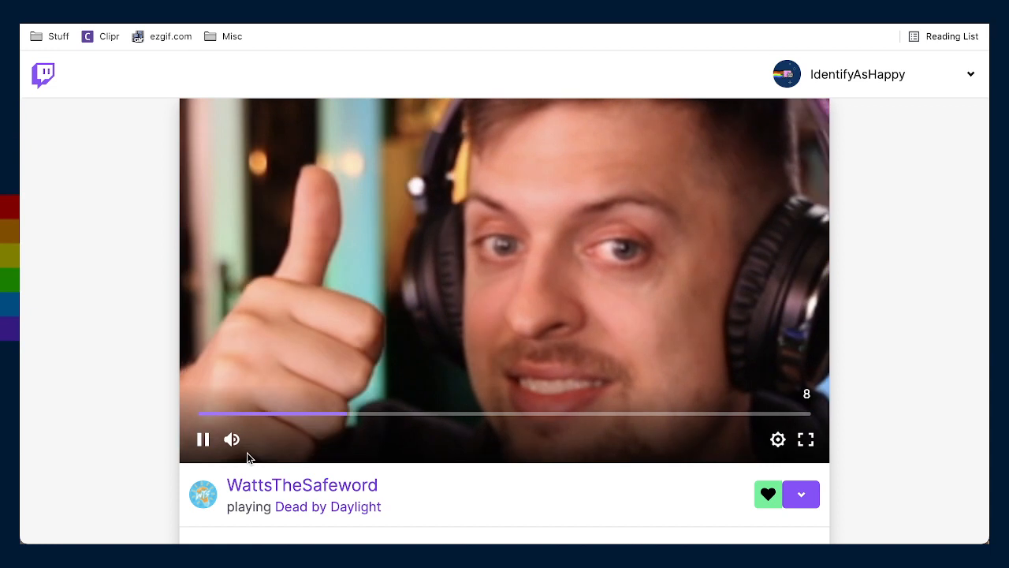
mouse_move(231, 446)
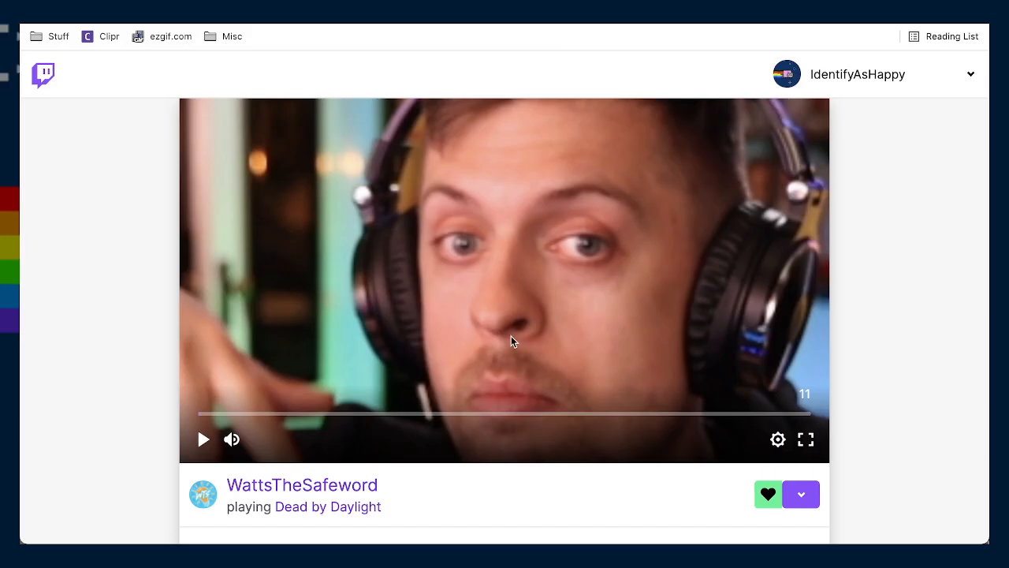
scroll(488, 337, down, 1)
scroll(489, 336, down, 2)
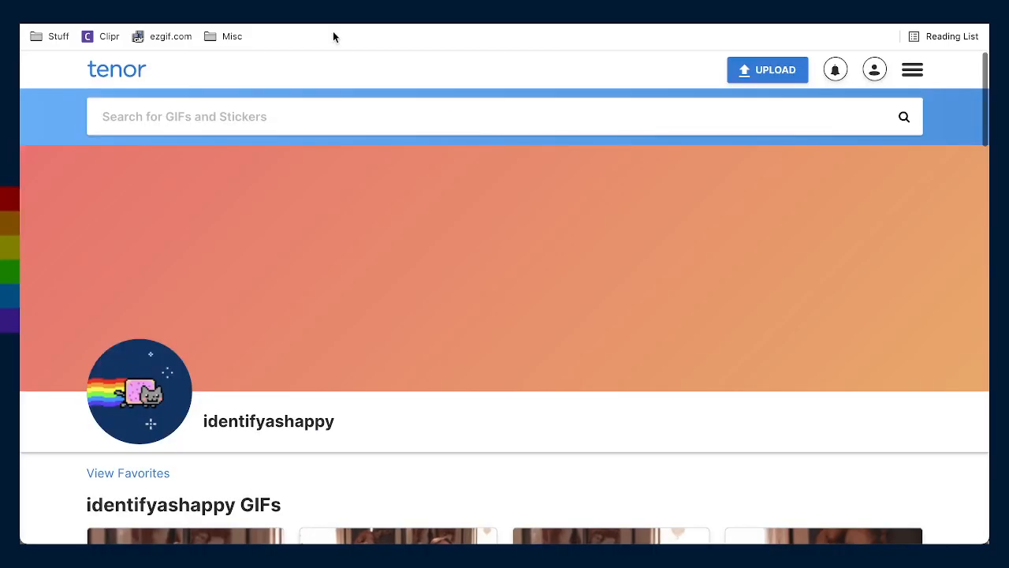
Switch to the Tenor profile, find the thumbs-up GIF made from that clip and open its page
scroll(517, 342, down, 4)
scroll(523, 347, down, 6)
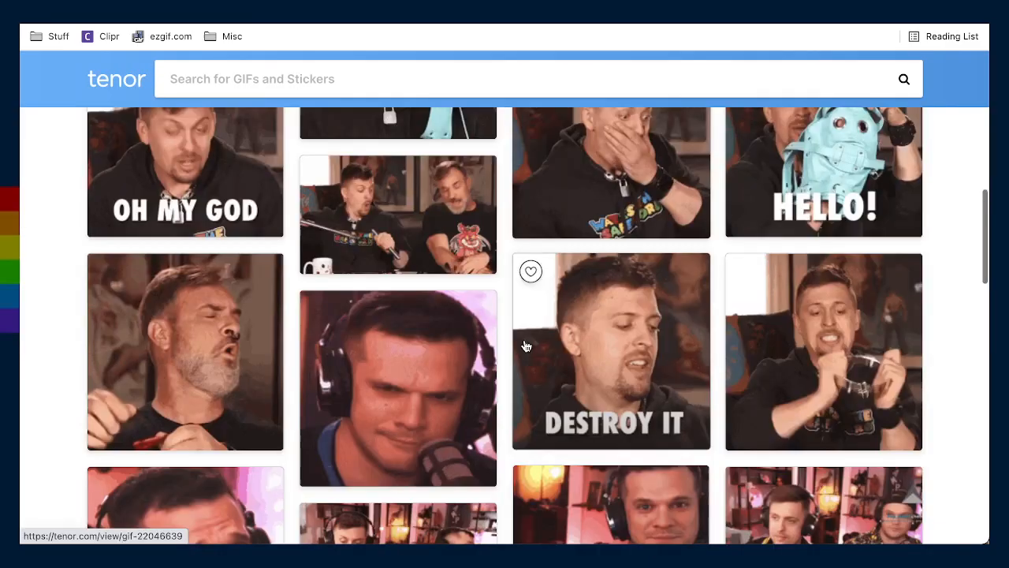
click(526, 347)
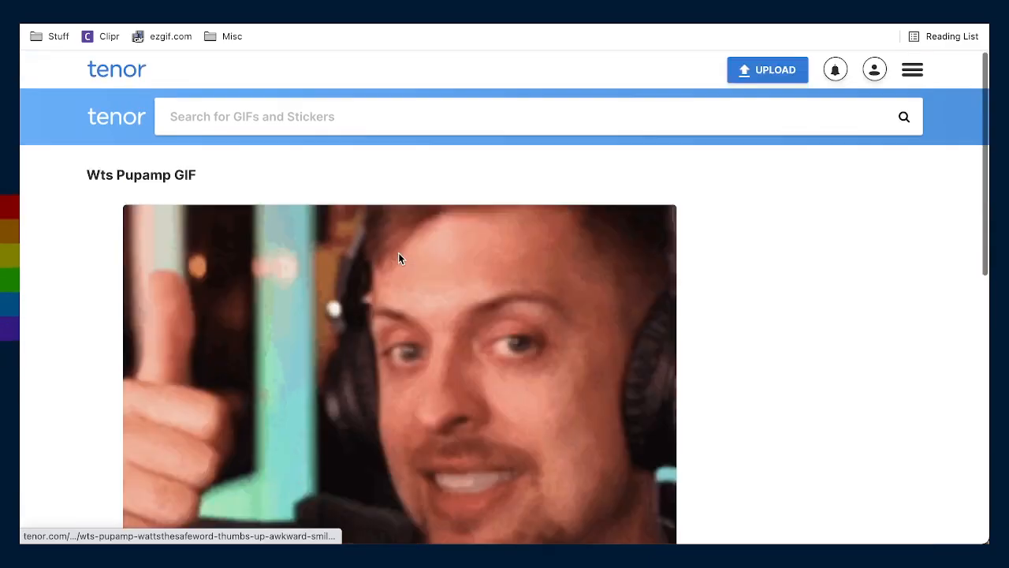
scroll(630, 367, down, 1)
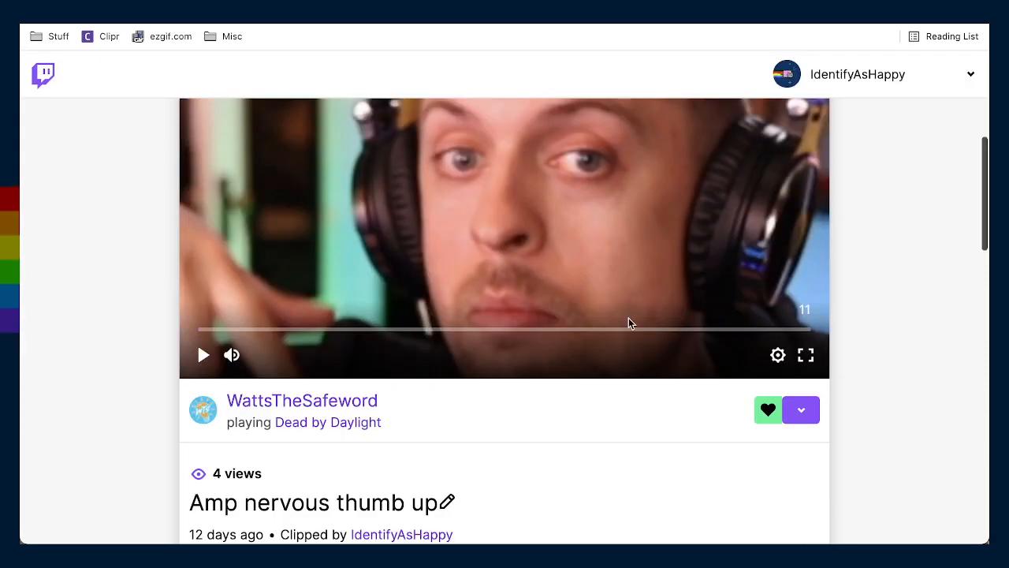
Look over the Twitch clip page once more and return to the list of created clips
scroll(628, 318, up, 1)
scroll(629, 318, up, 2)
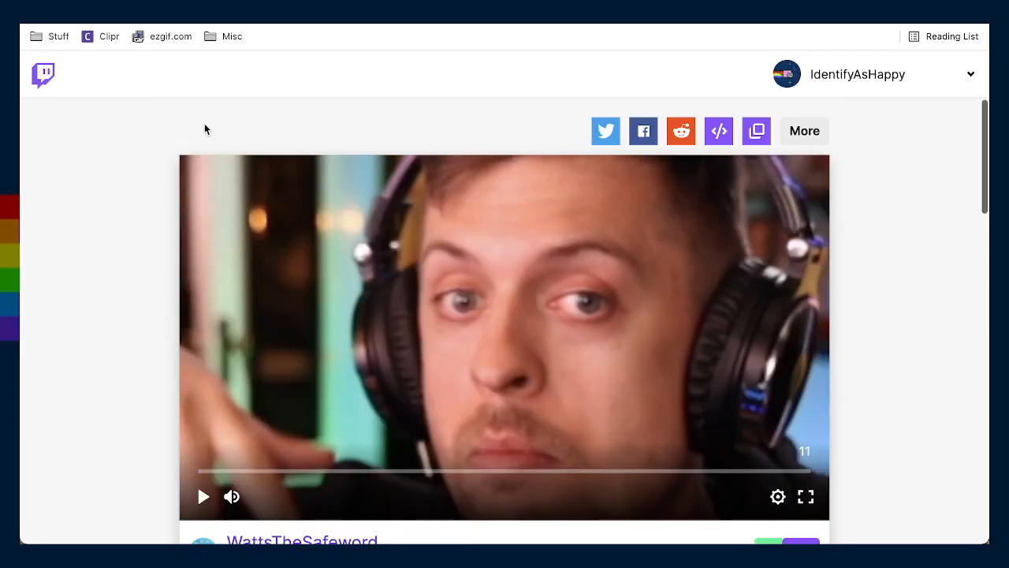
click(47, 12)
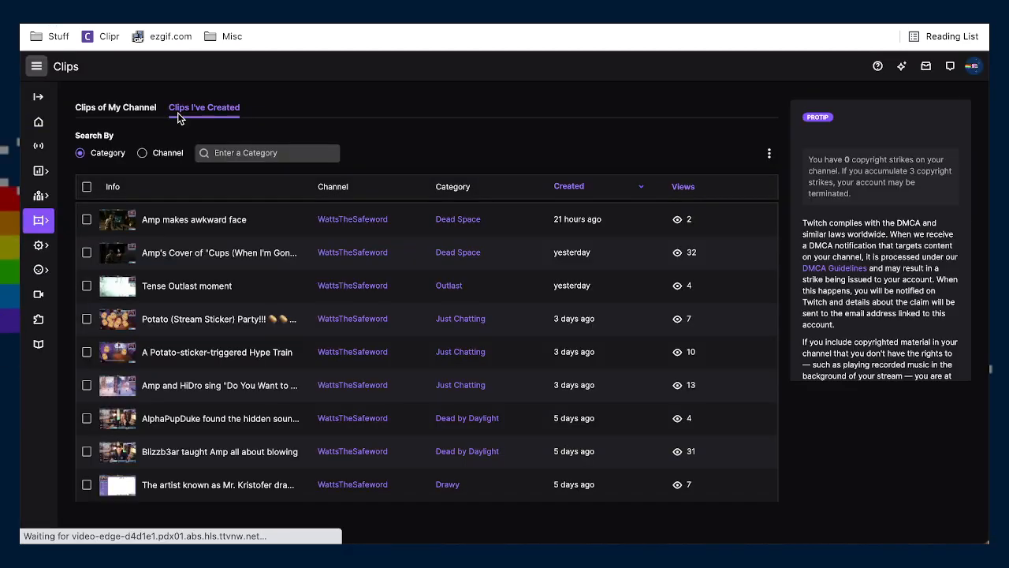
Look through the older entries in the list of created clips on Twitch
scroll(296, 439, down, 3)
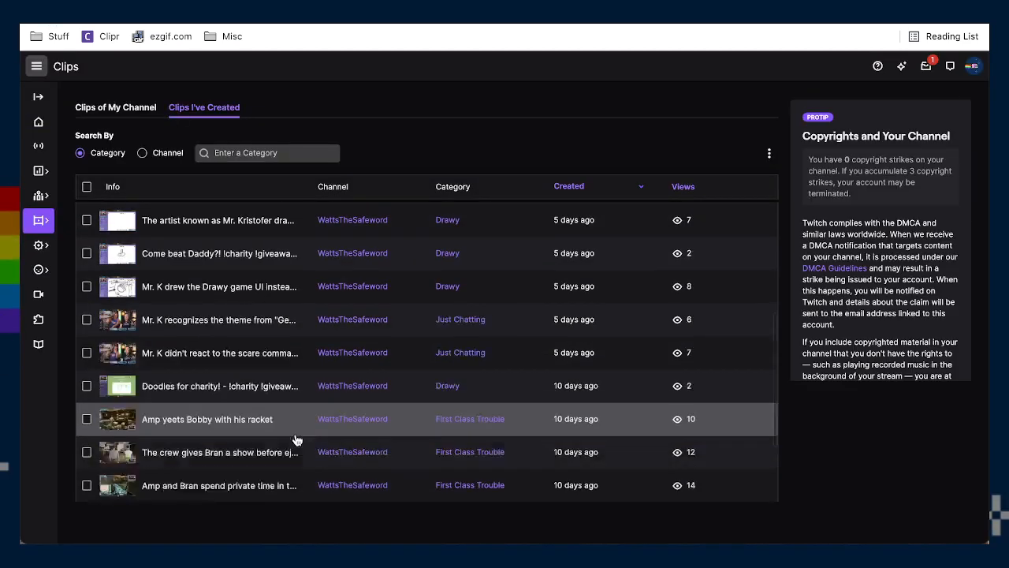
scroll(296, 439, down, 1)
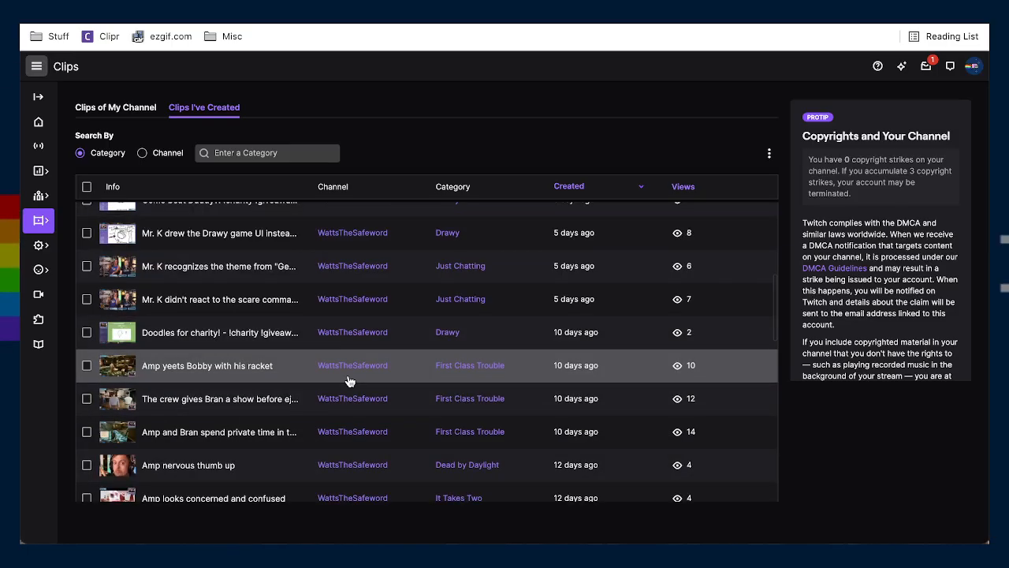
scroll(349, 381, up, 1)
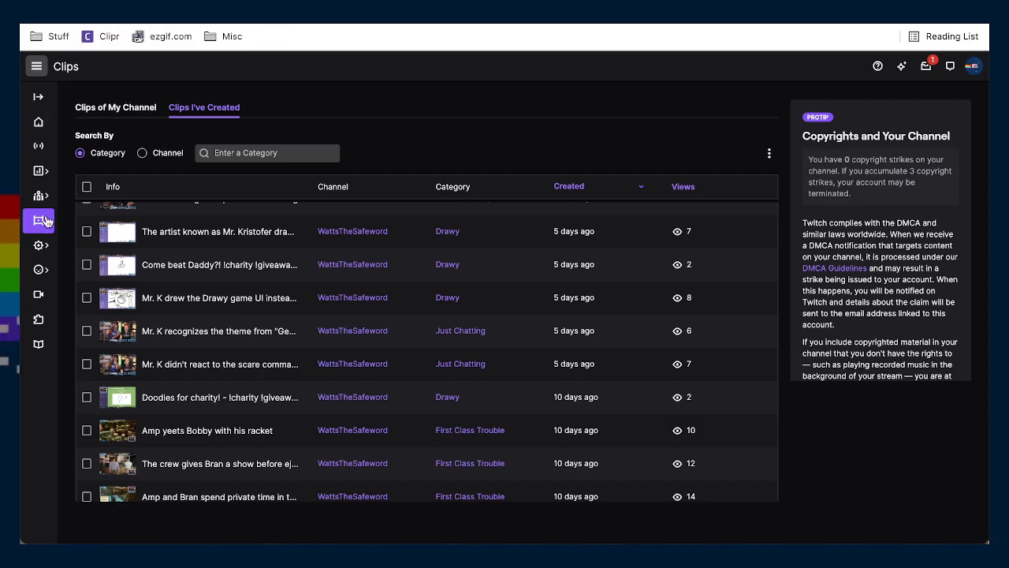
Go to your own Twitch channel's home page and look over its recent broadcasts
click(978, 67)
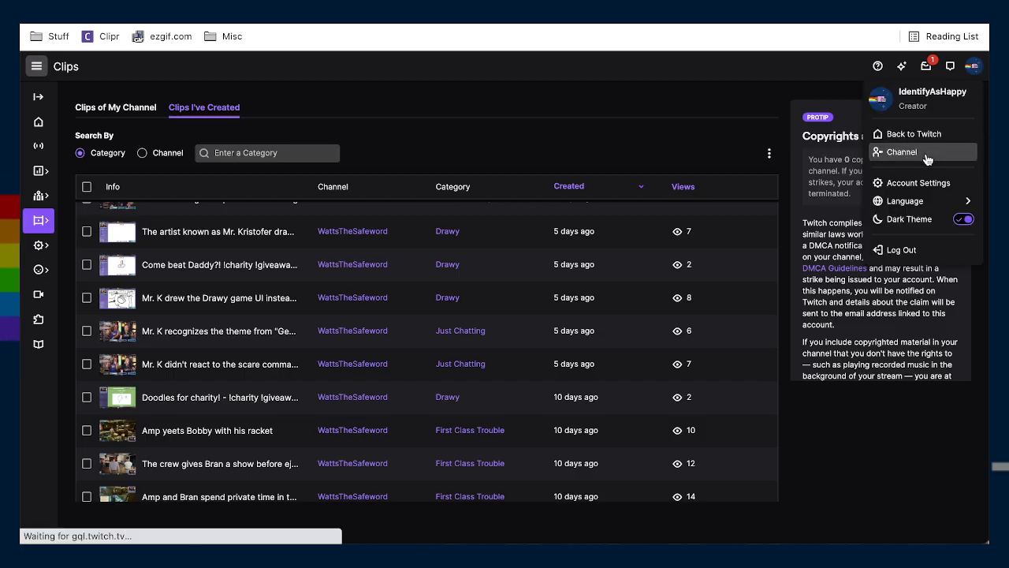
click(927, 156)
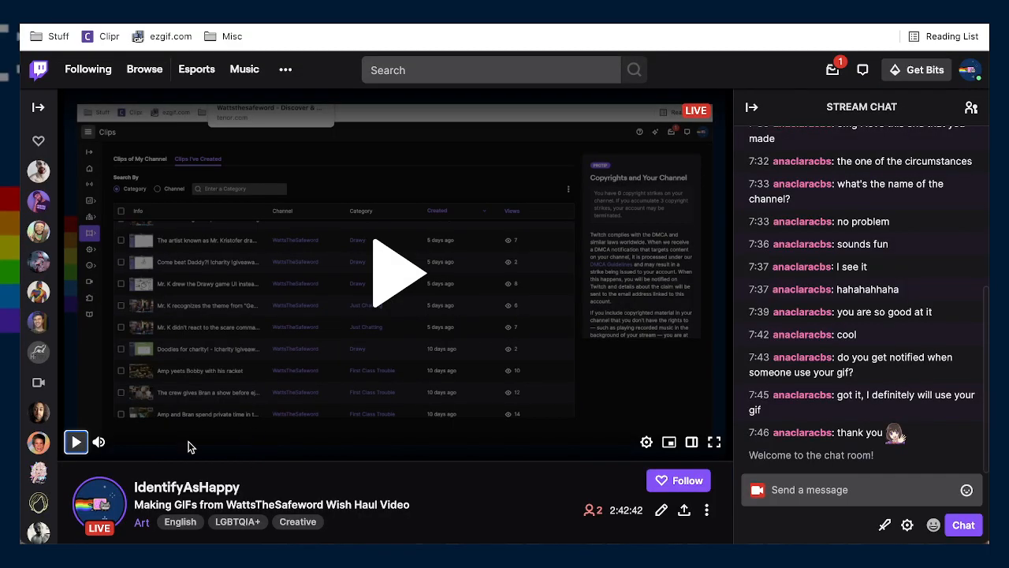
scroll(244, 484, down, 3)
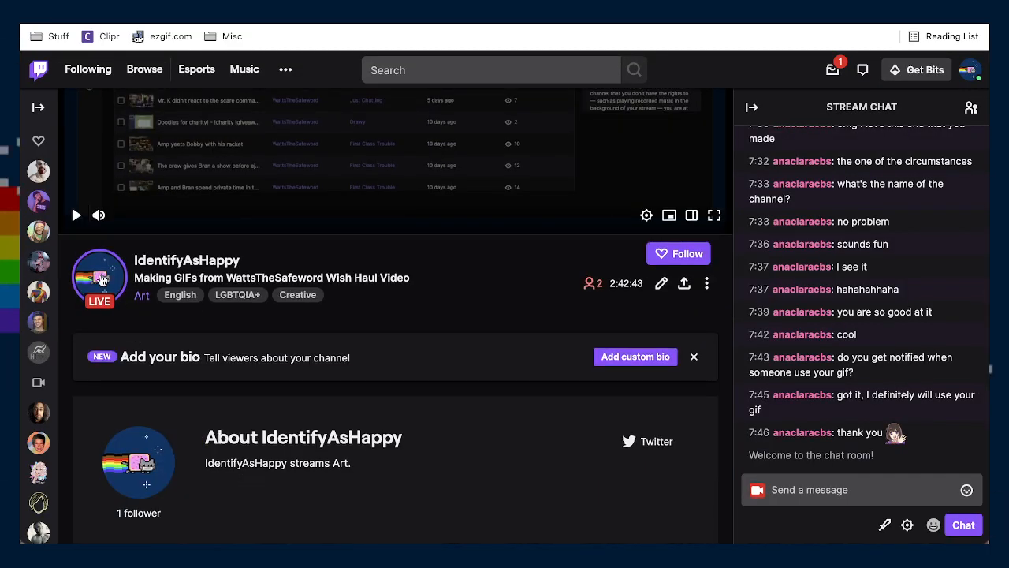
click(101, 280)
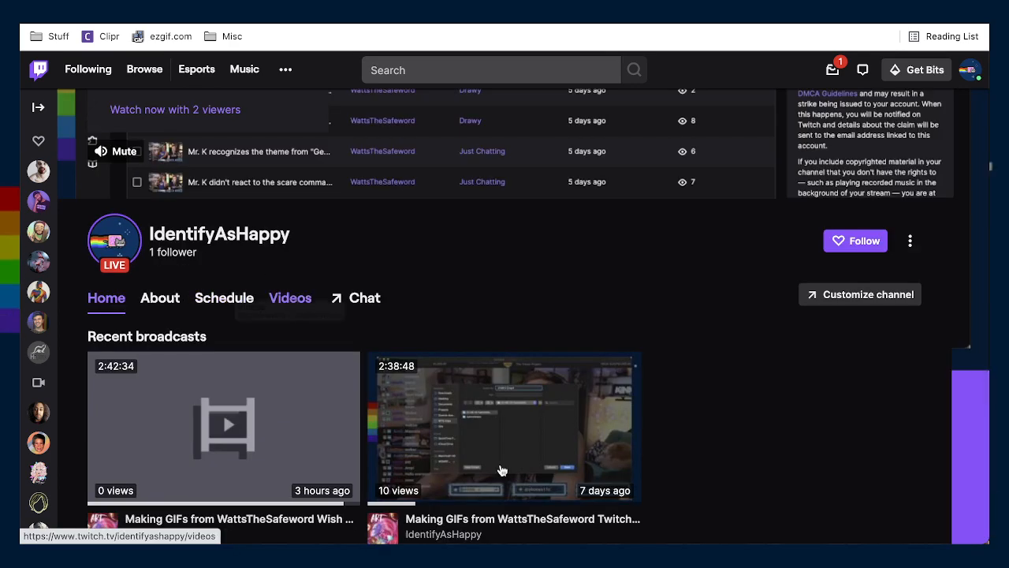
scroll(501, 470, down, 2)
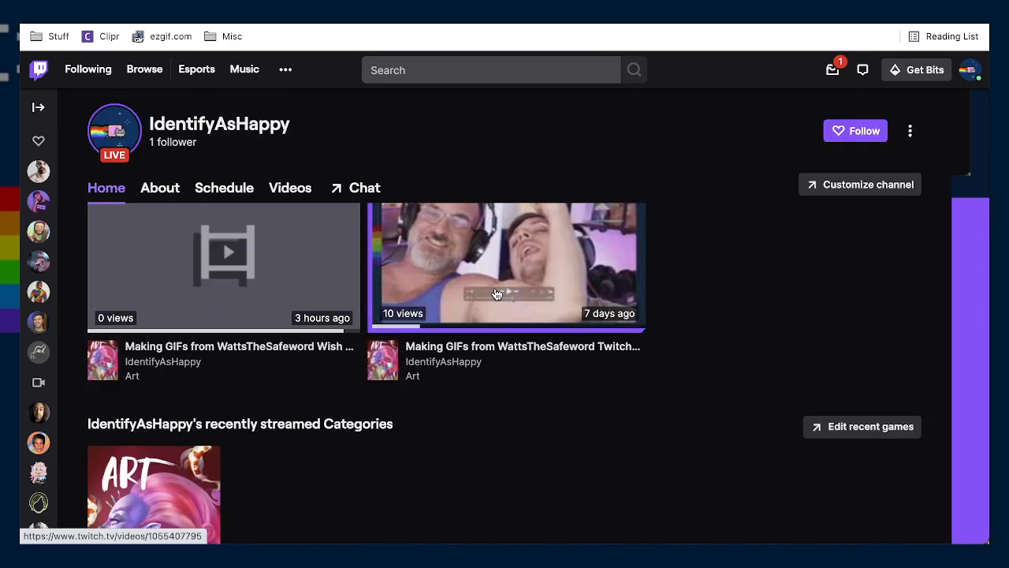
scroll(544, 387, up, 1)
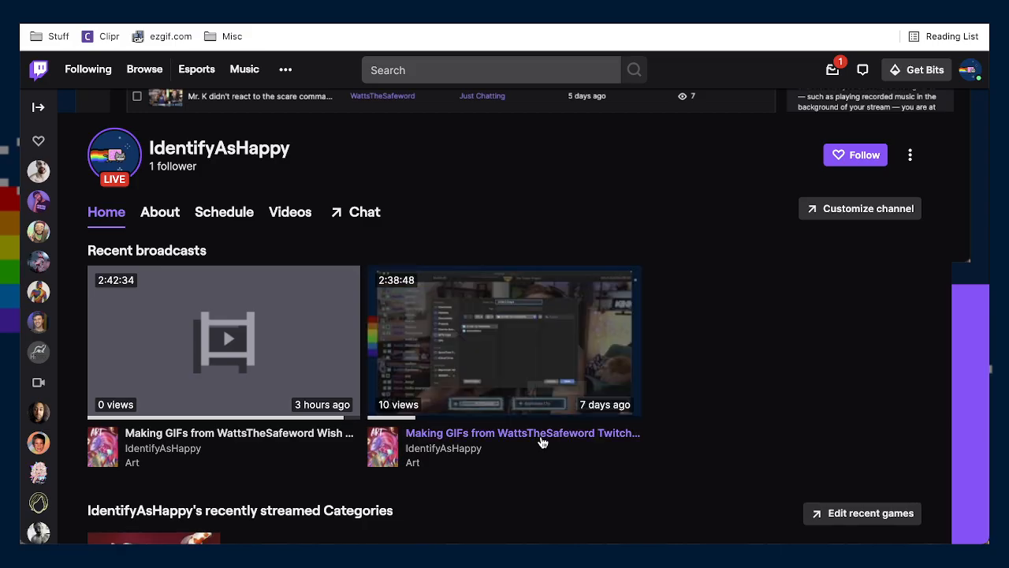
scroll(712, 387, up, 2)
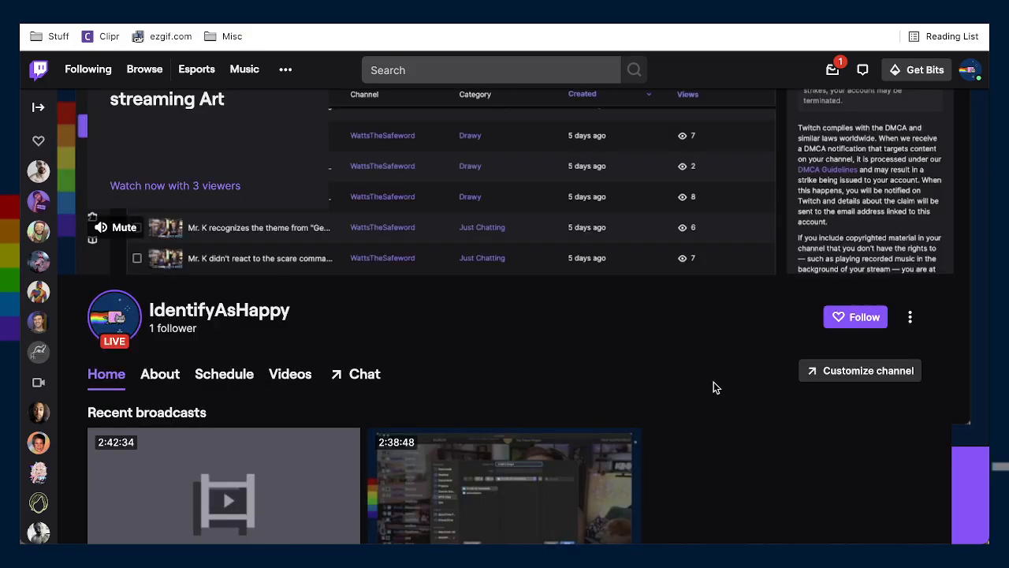
Switch to the Watts The Safeword channel's videos on YouTube and look over its uploads
scroll(709, 395, up, 2)
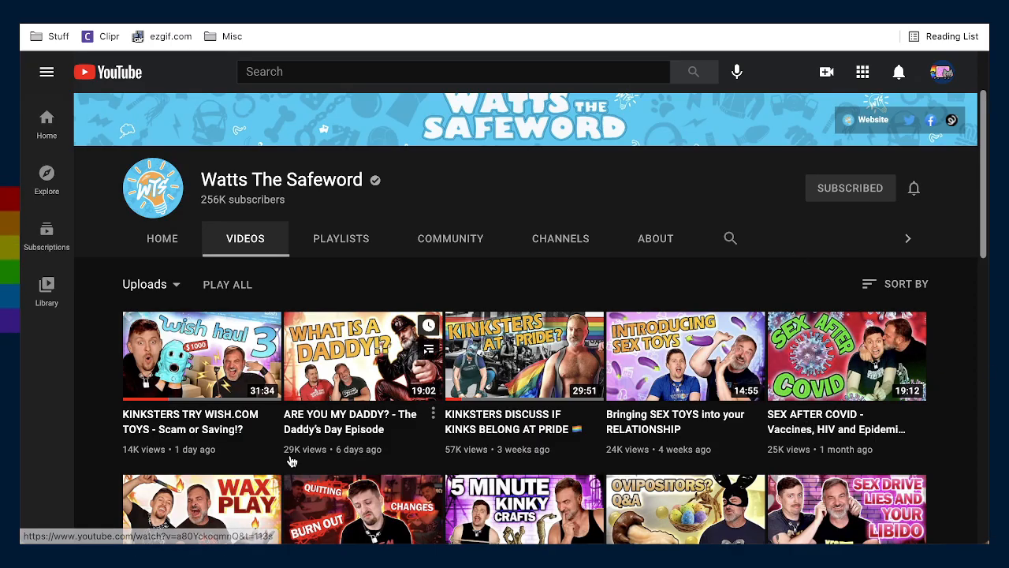
mouse_move(498, 507)
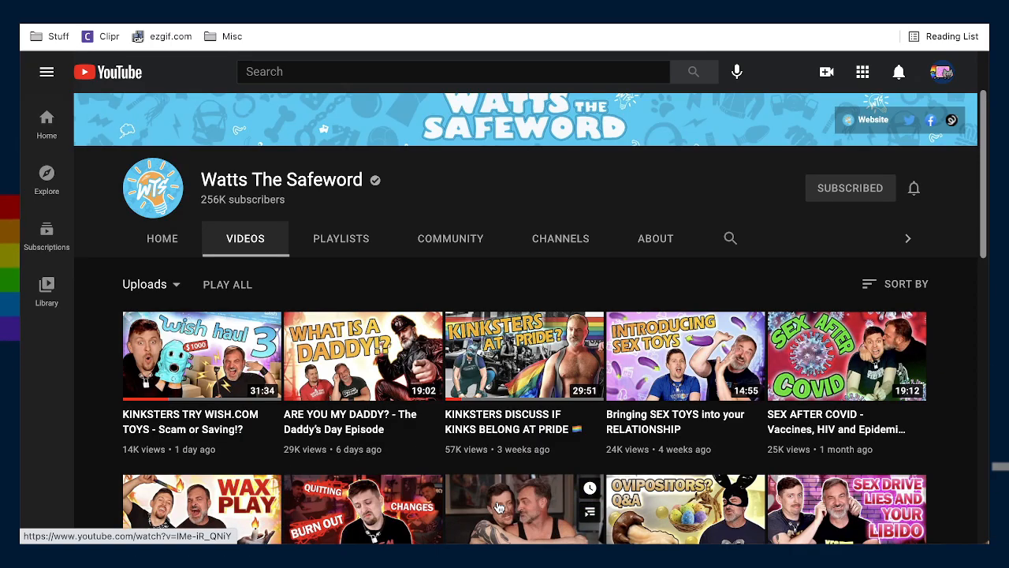